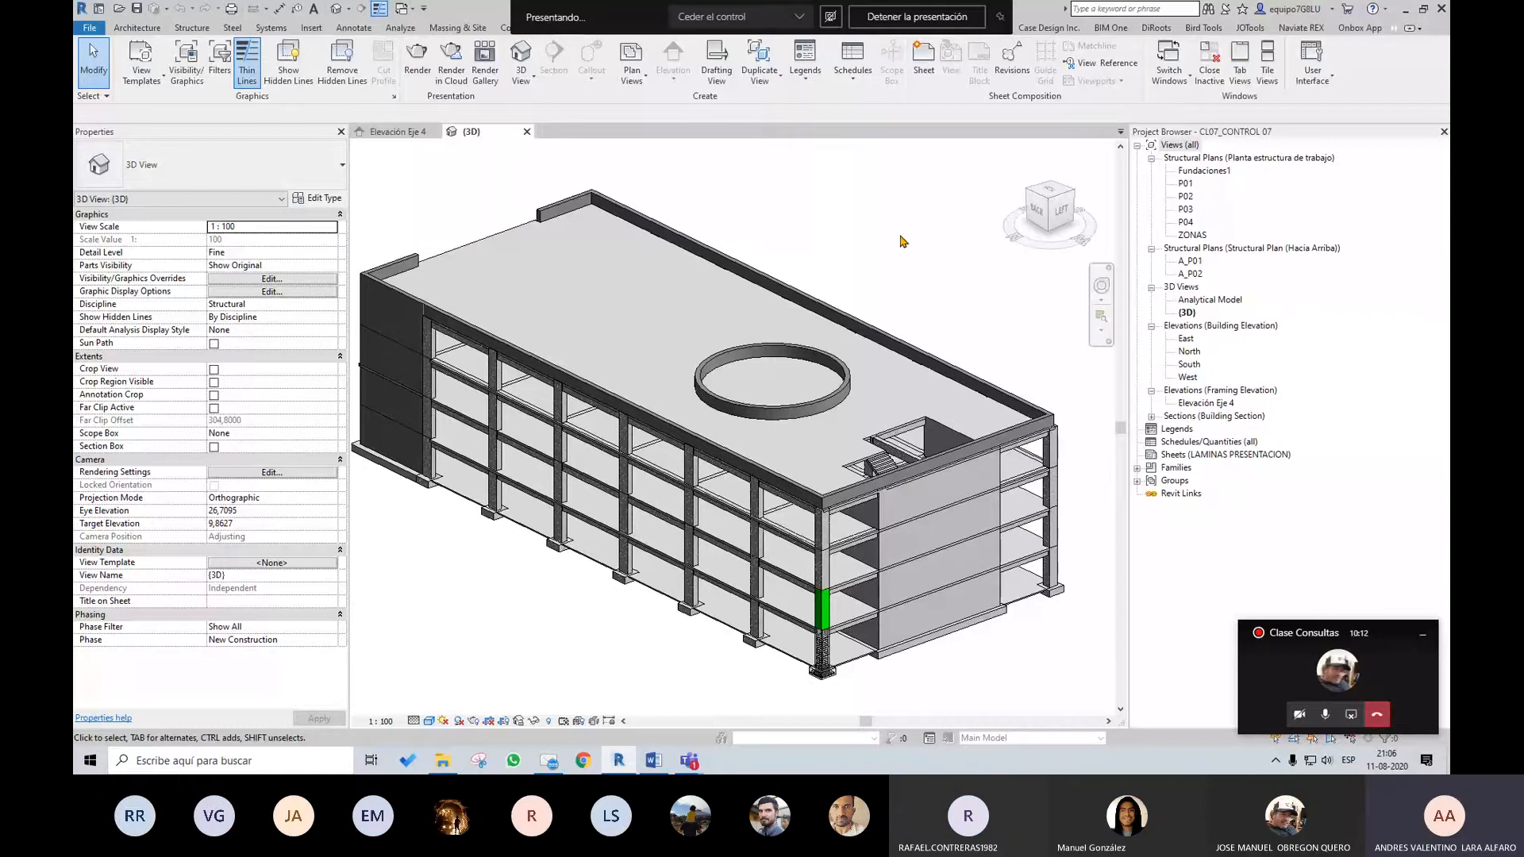
Switch to the Control 07 document in Word and review the assignment instructions
middle_drag(977, 275, 987, 293)
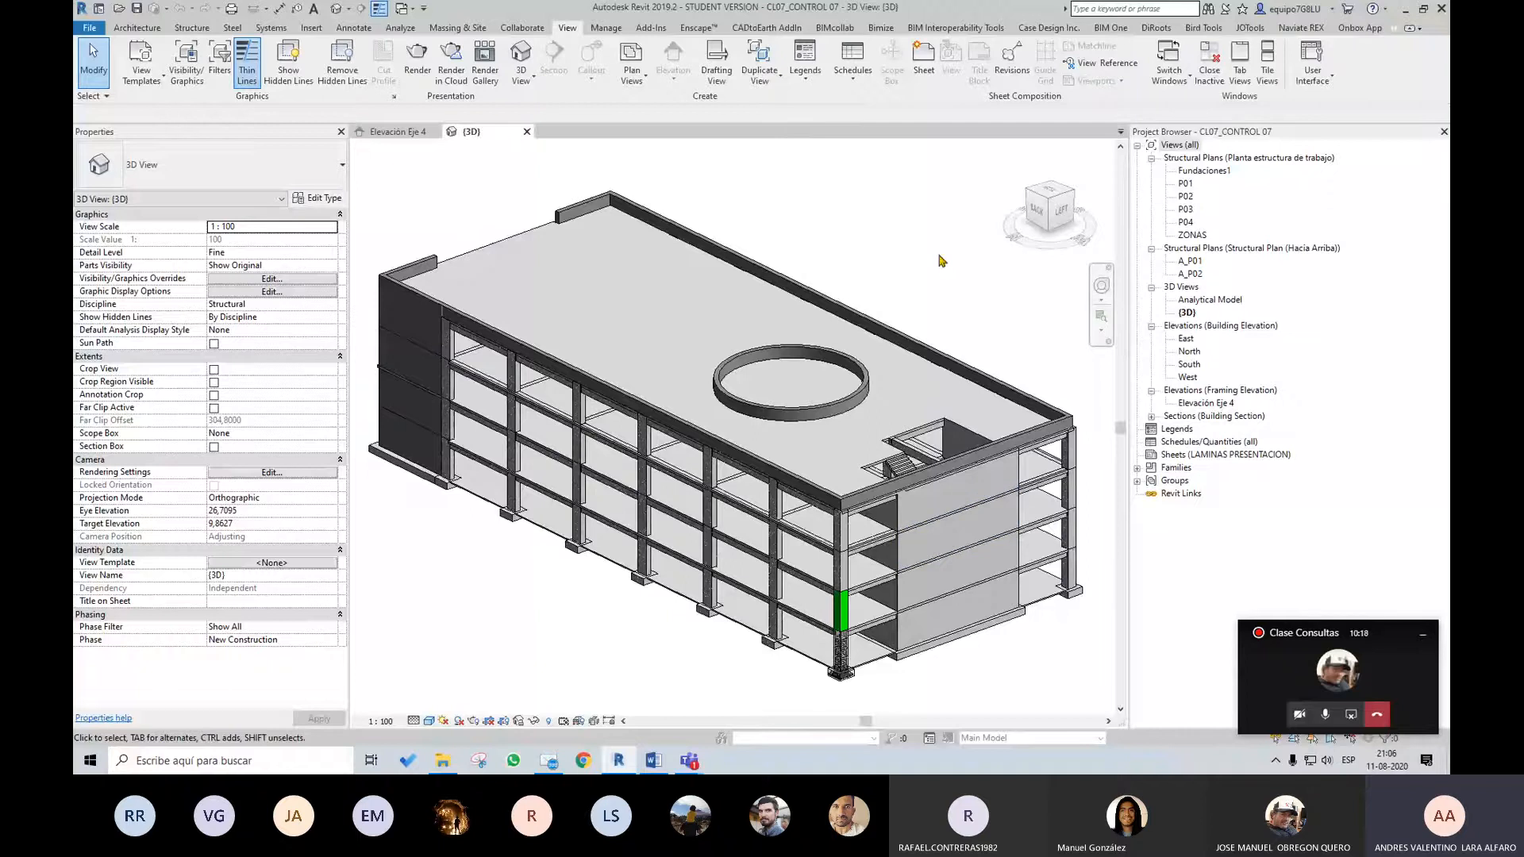
click(653, 761)
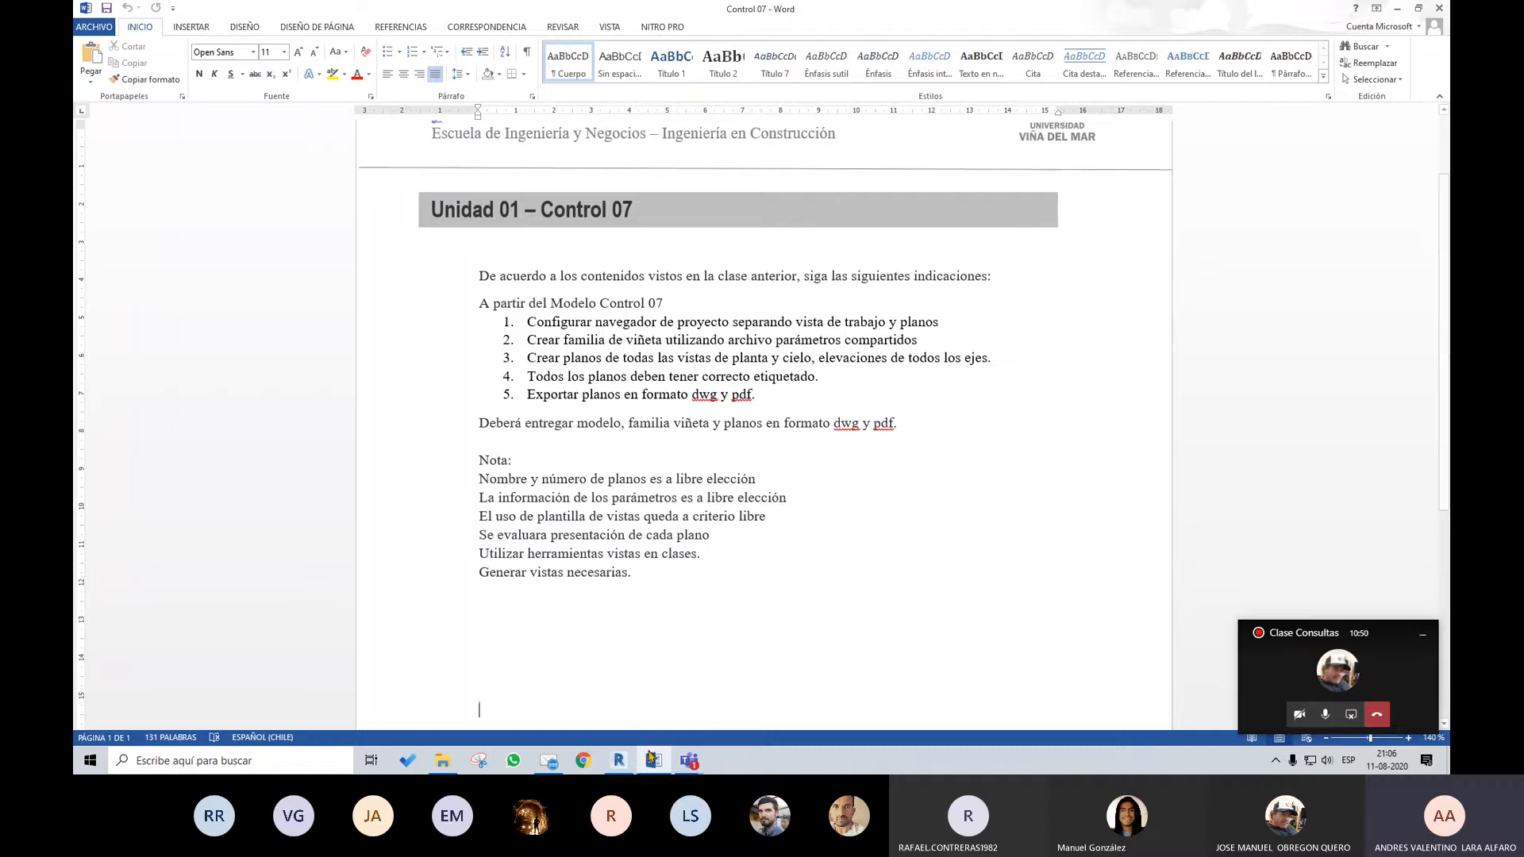
click(689, 761)
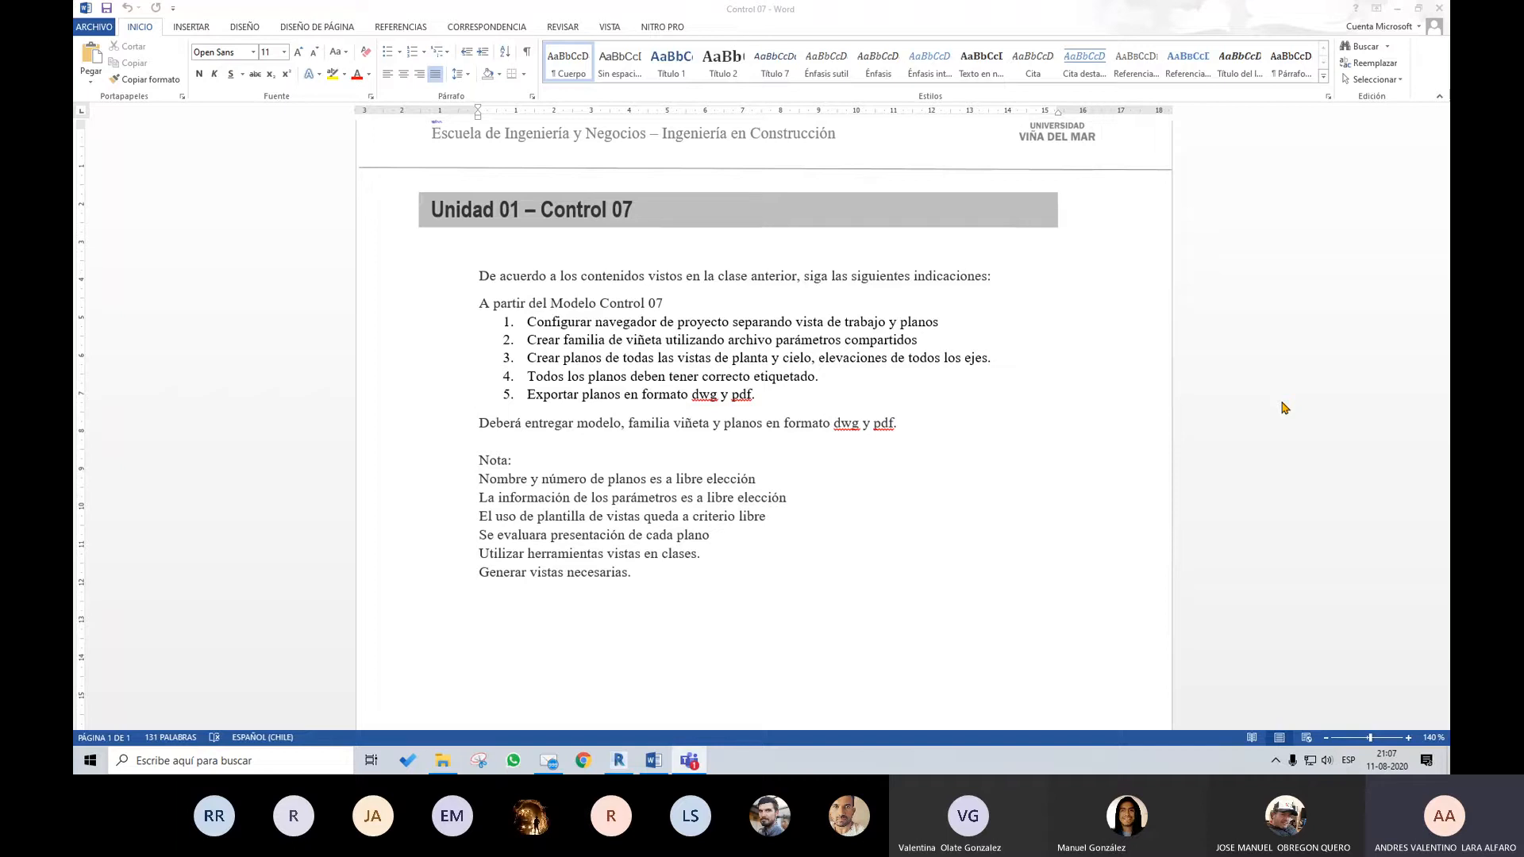
Switch back to Revit and examine the Elevación Eje 4 framing elevation and the P01 structural plan
click(607, 770)
double_click(1206, 403)
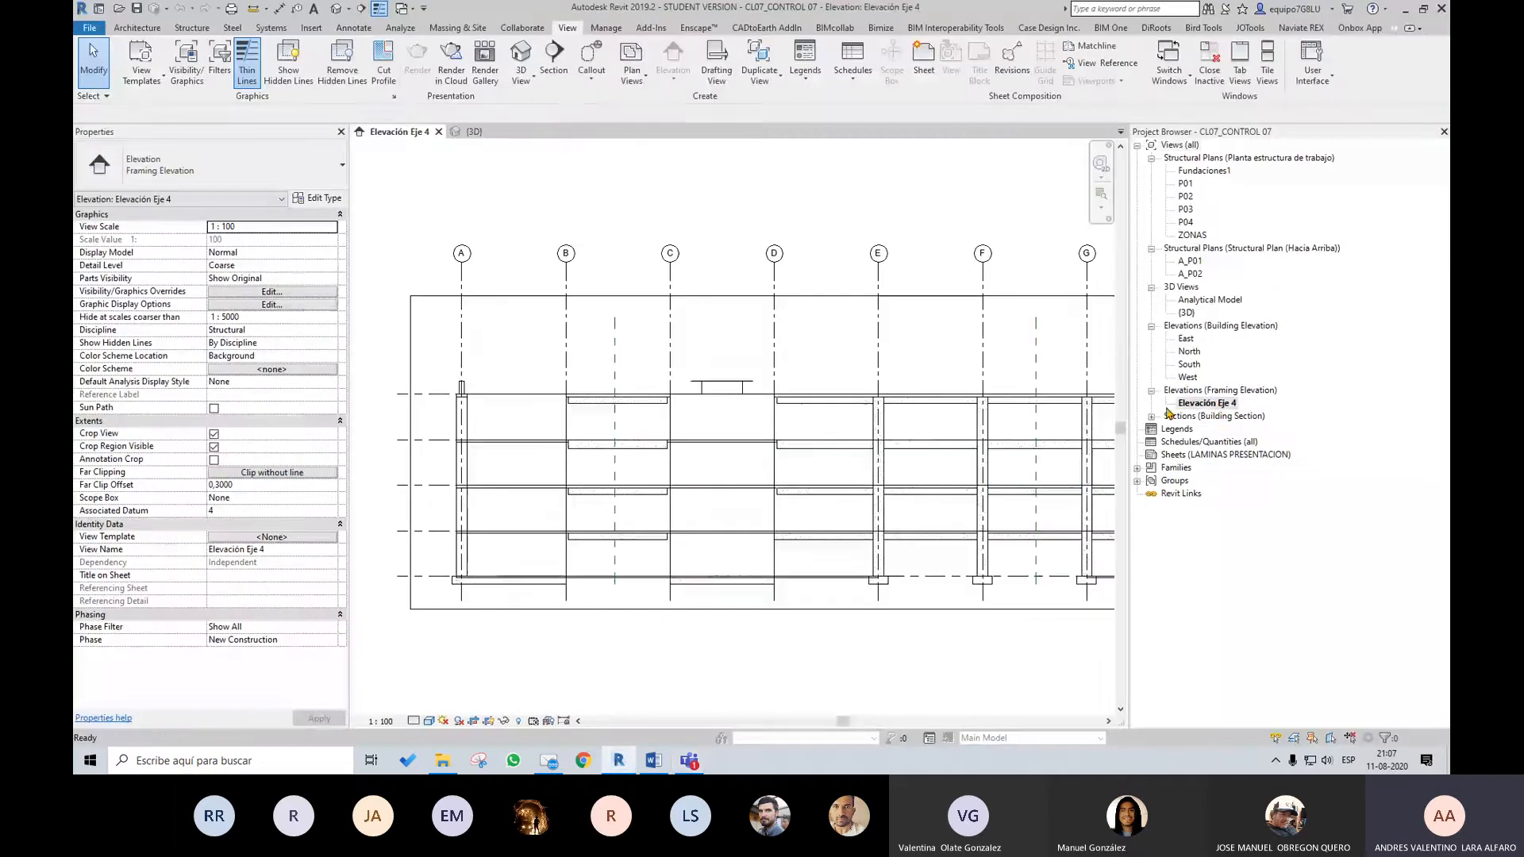
middle_drag(1036, 505, 889, 510)
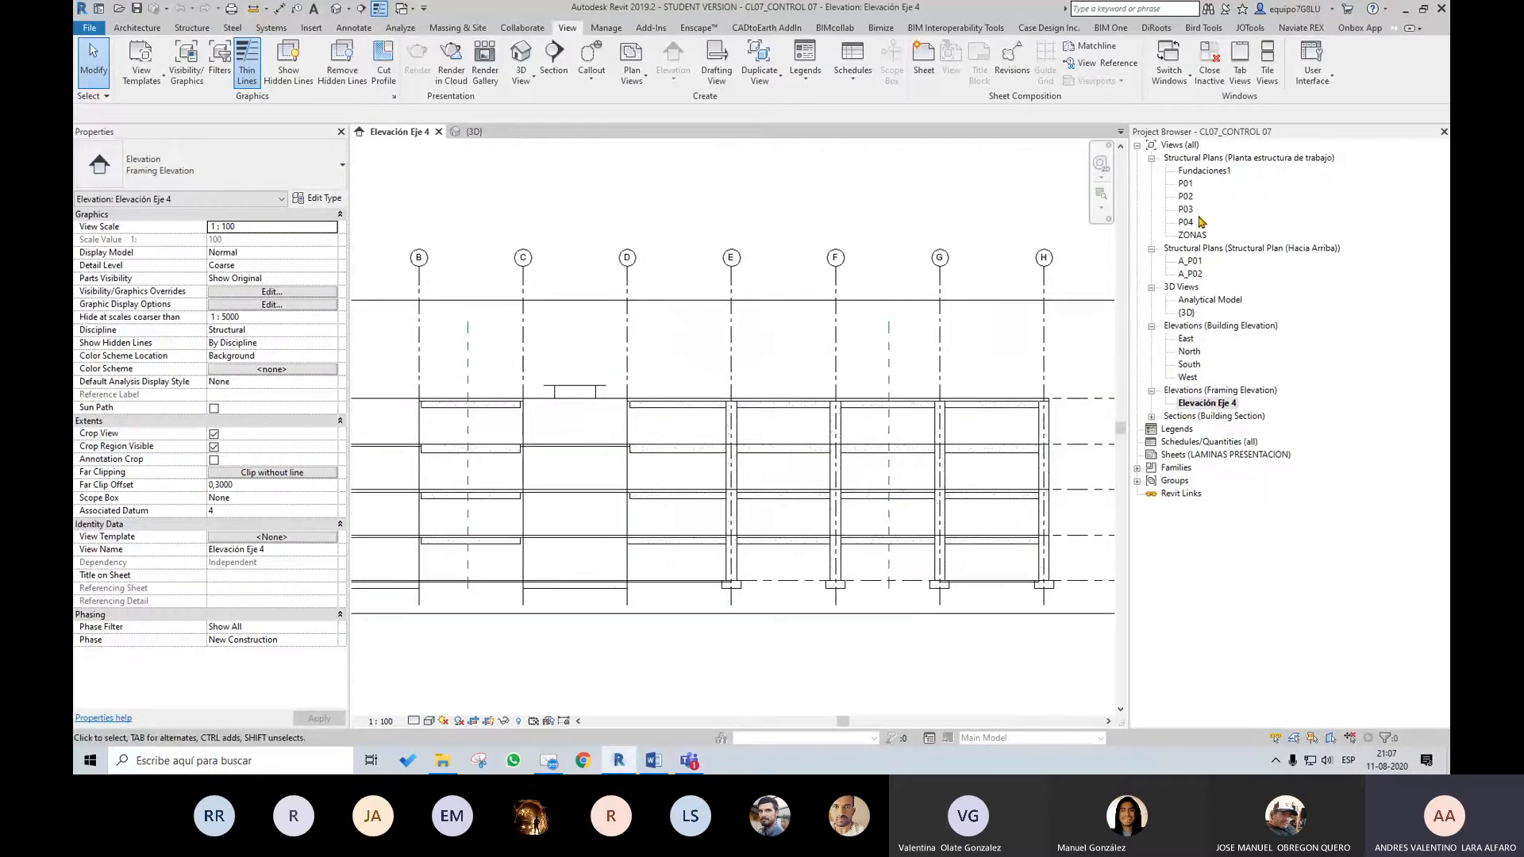
double_click(1185, 183)
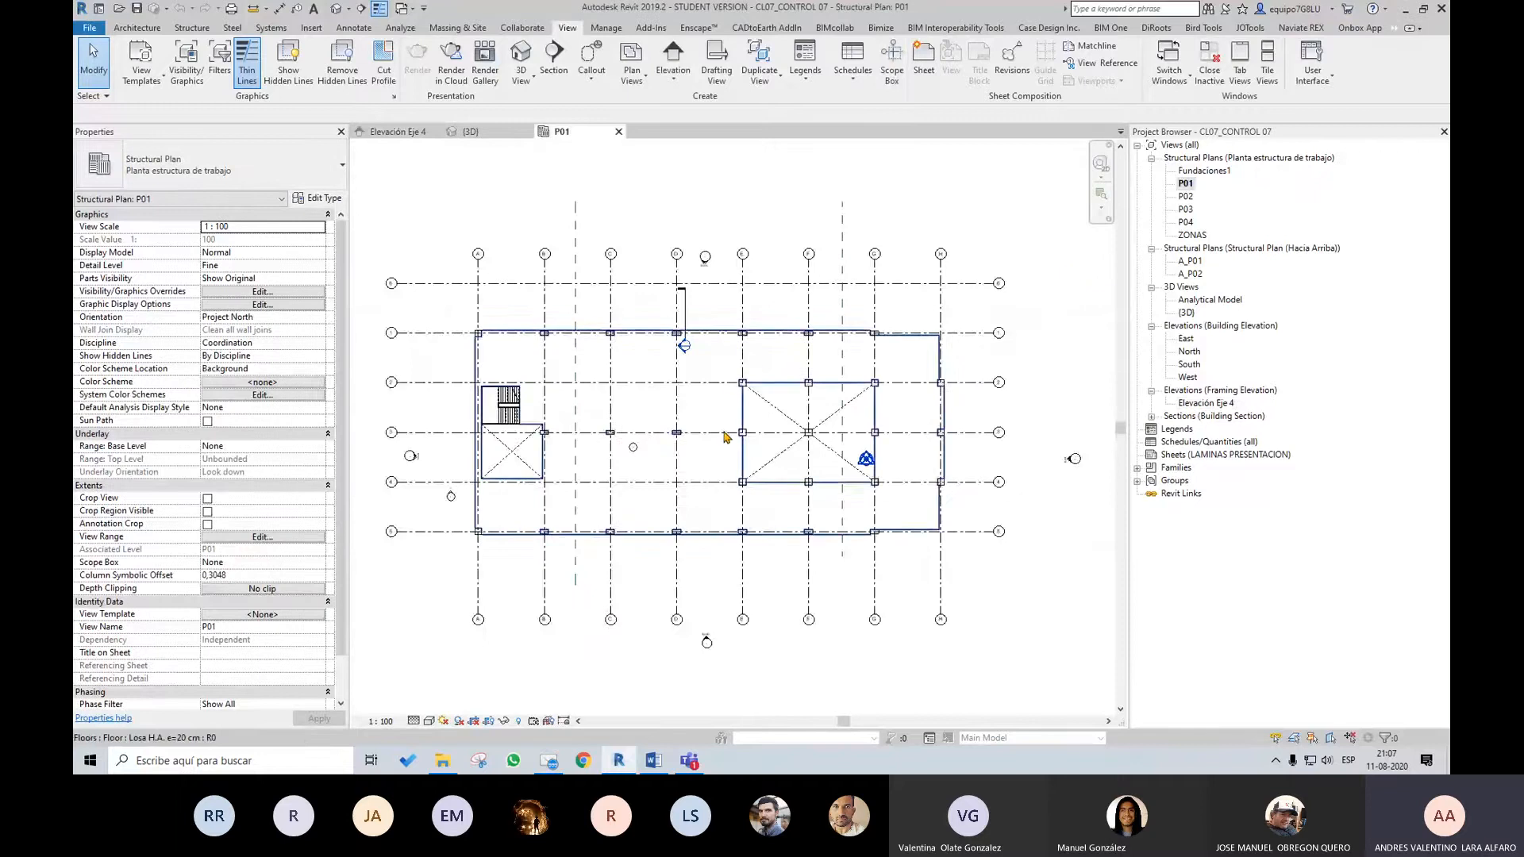
scroll(724, 436, up, 2)
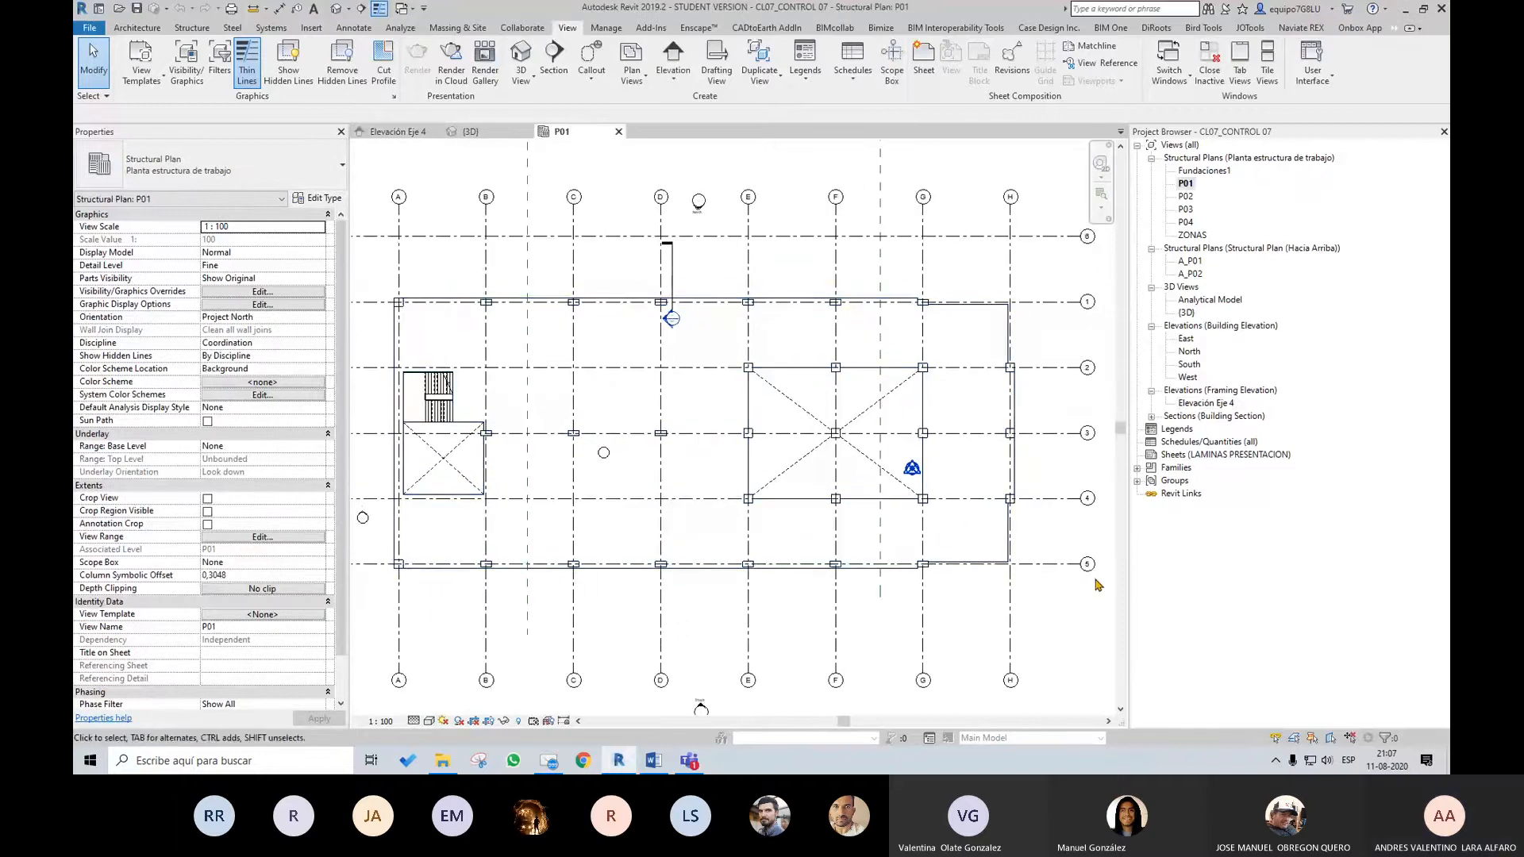
middle_drag(809, 605, 881, 572)
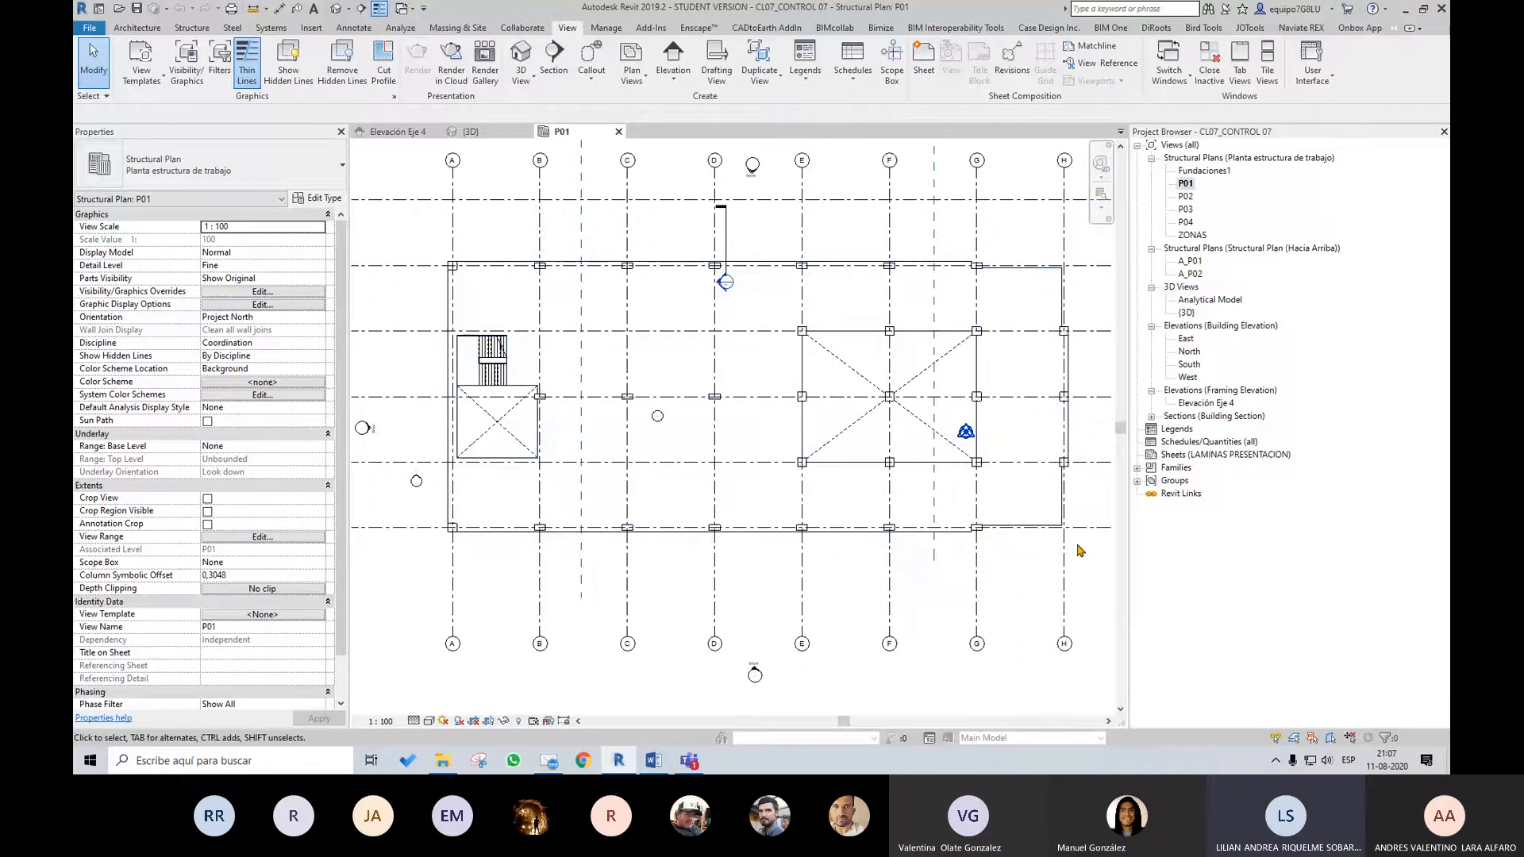
scroll(958, 499, down, 1)
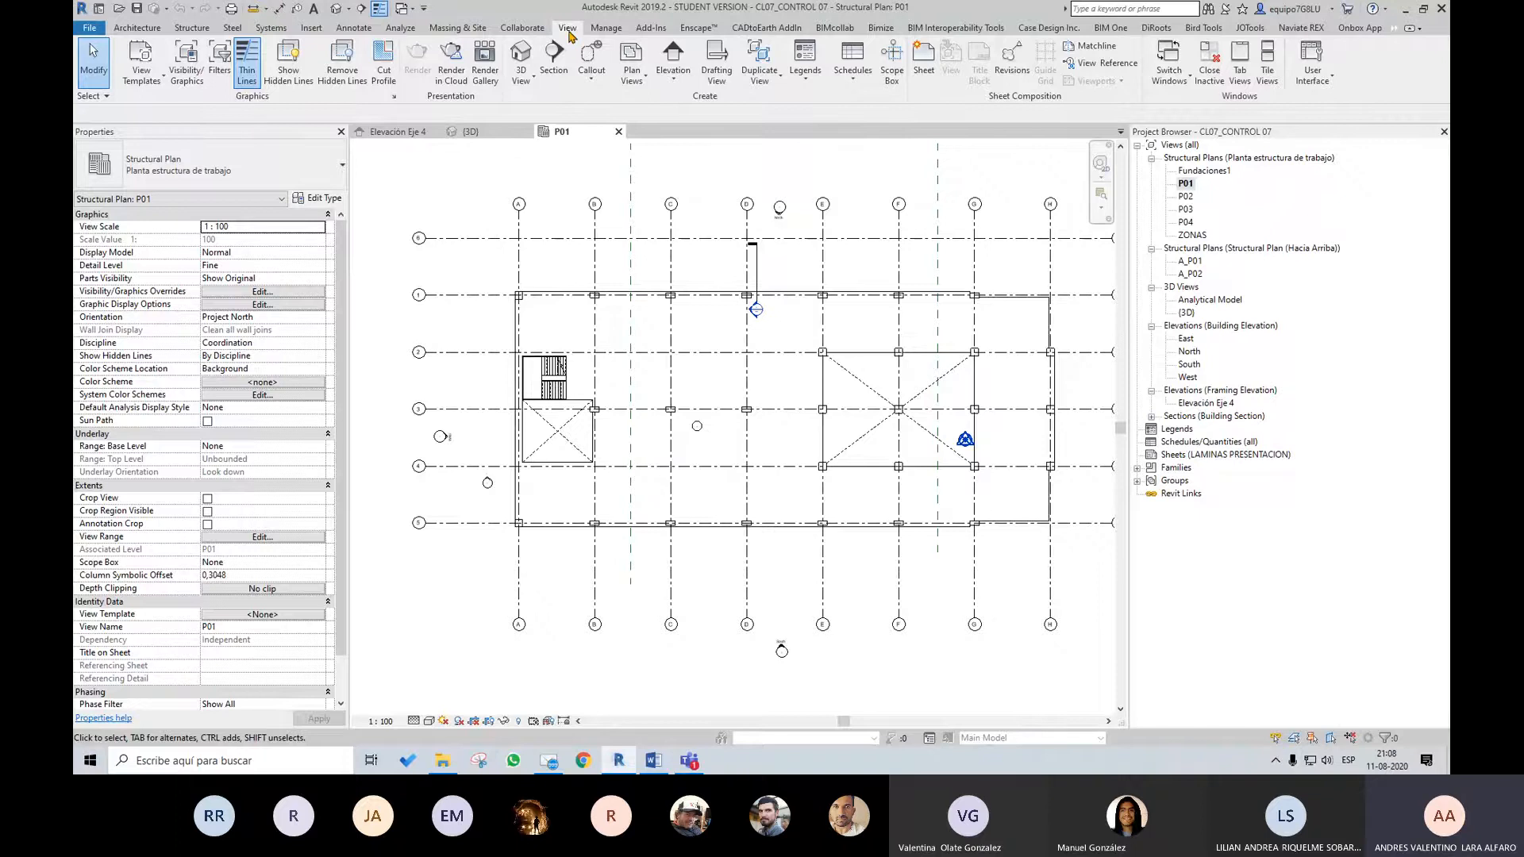
Load the CL07_Formato A1 title block family from the CLASE 07 folder and create a new sheet with it
click(923, 57)
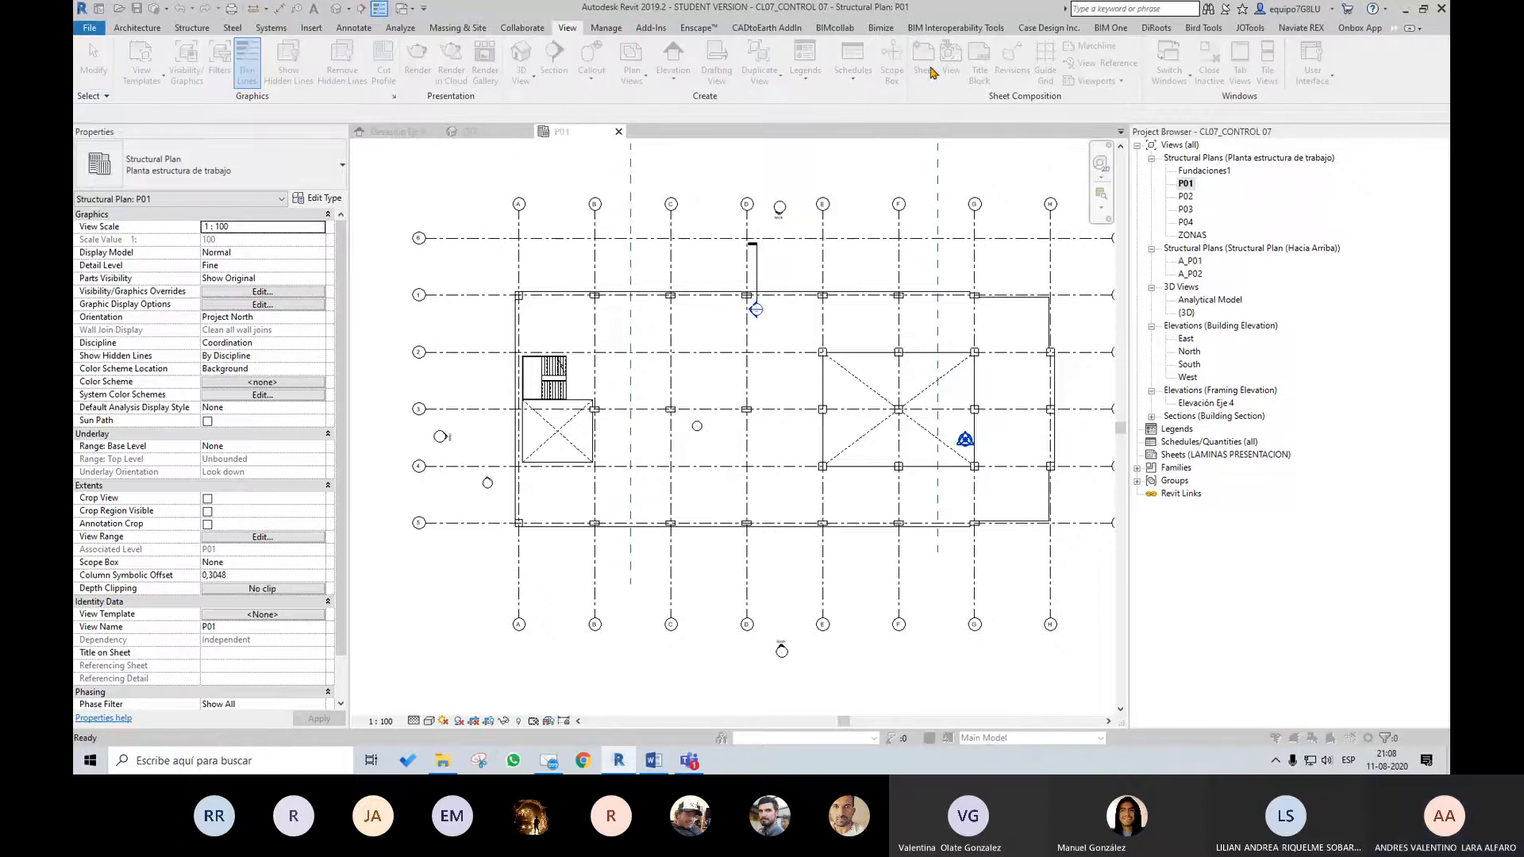
click(851, 243)
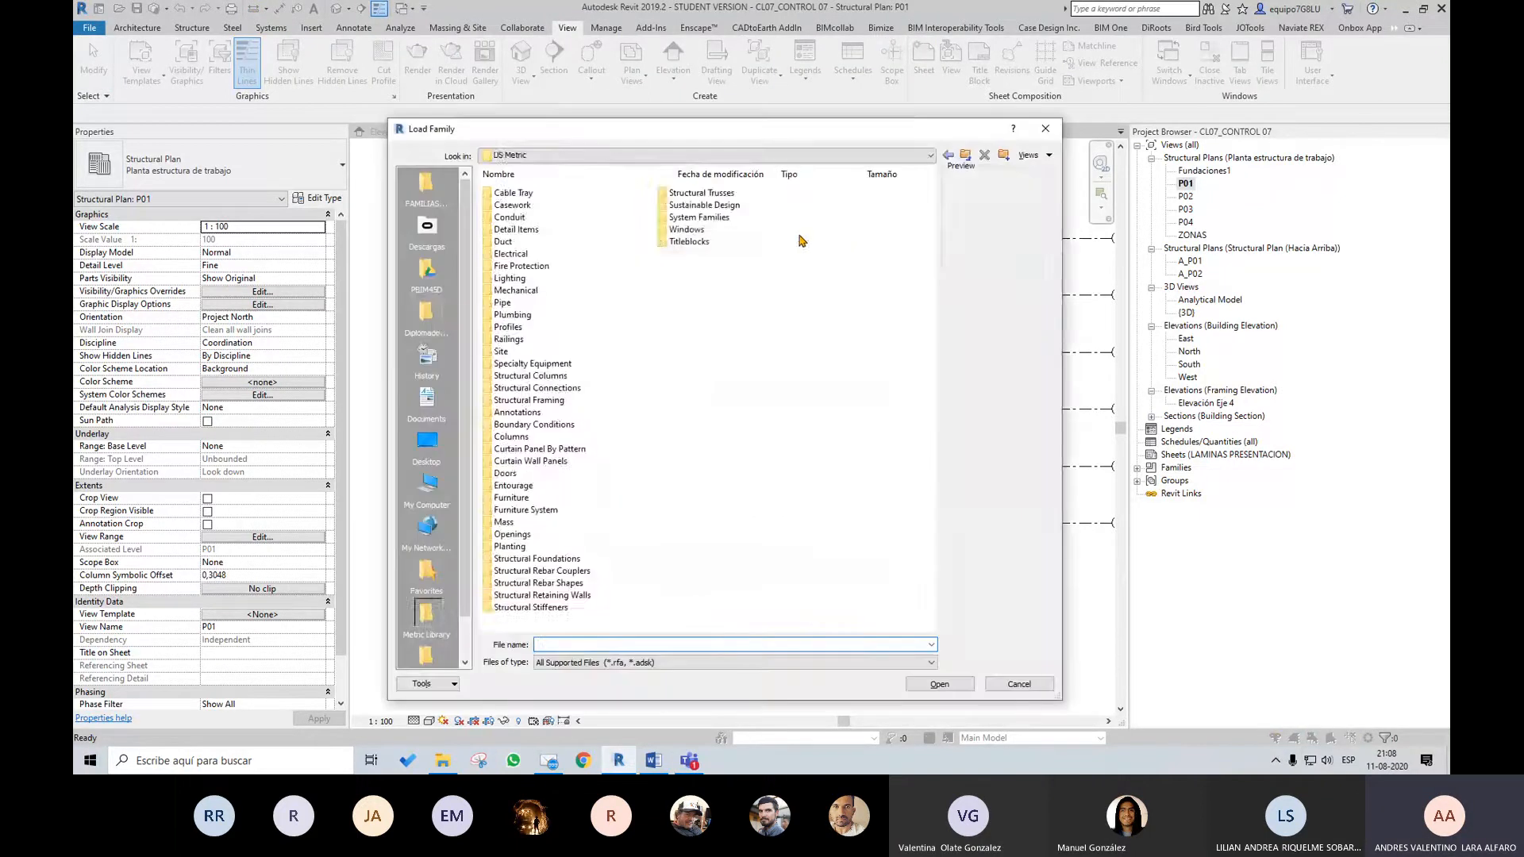
click(435, 325)
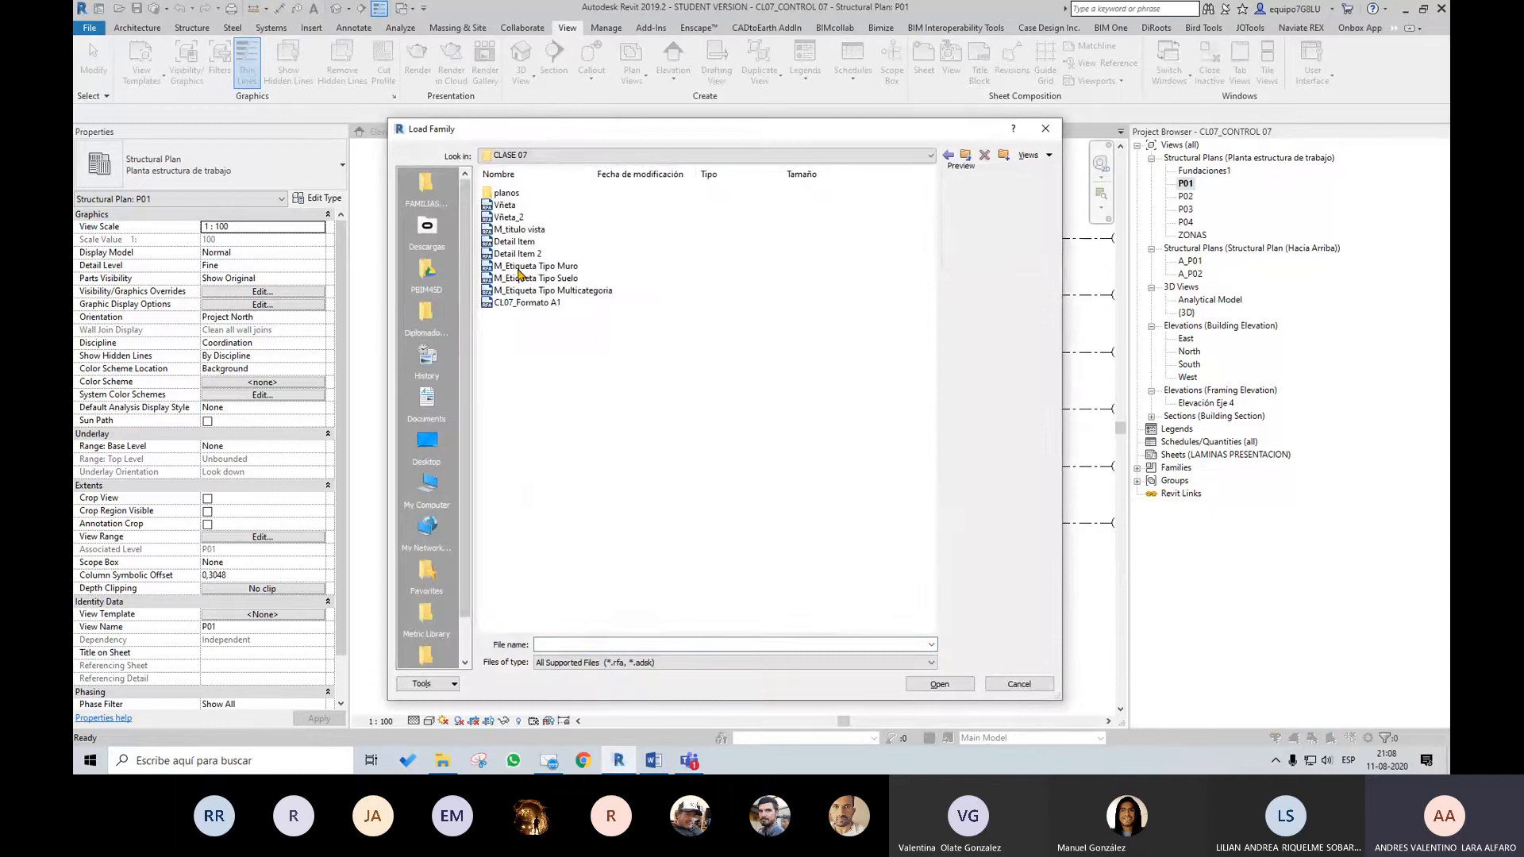
click(540, 217)
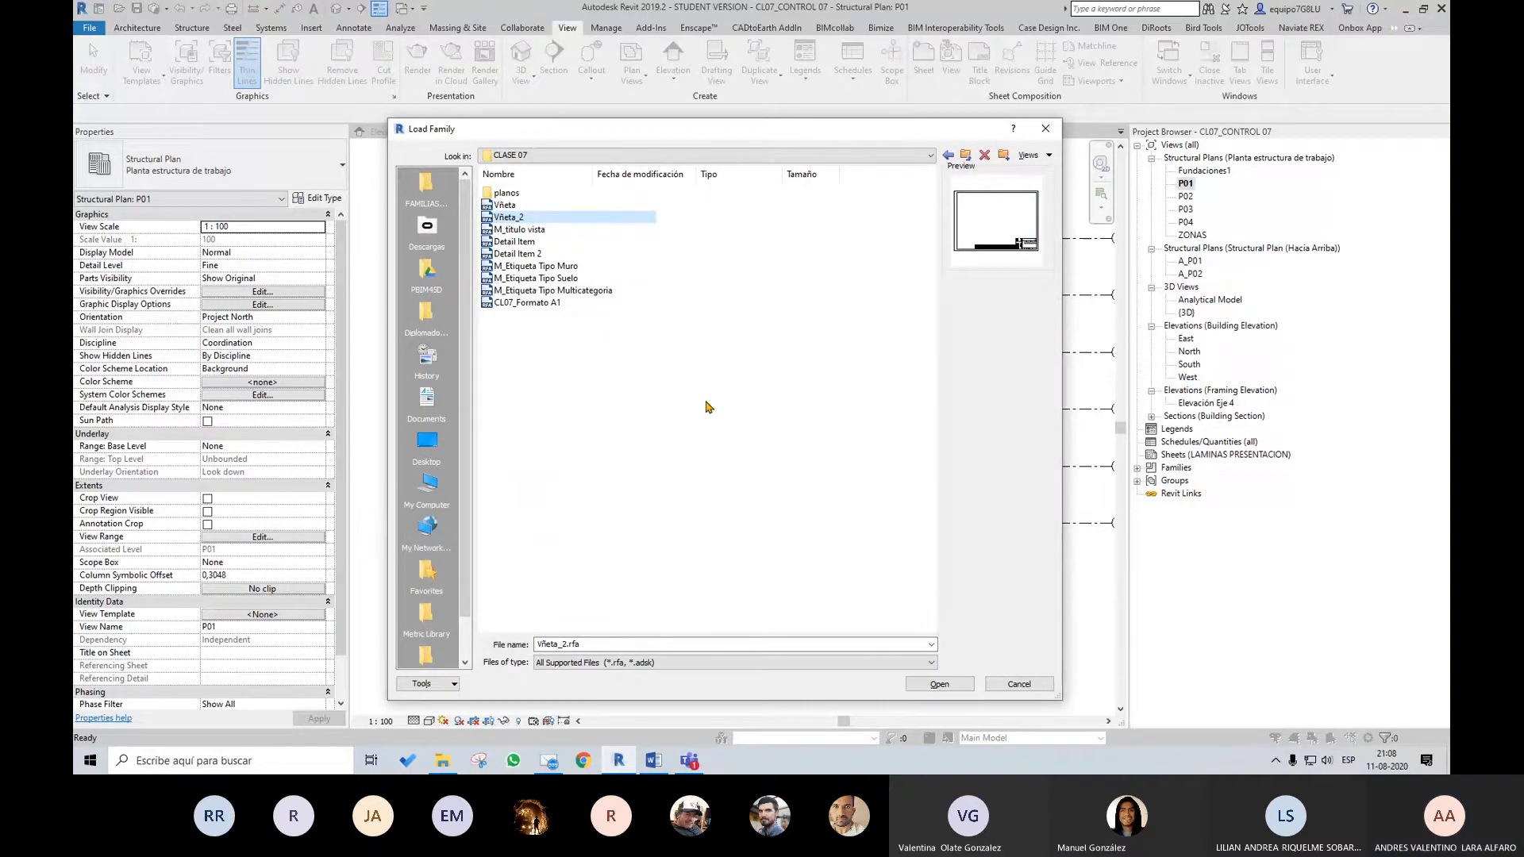
click(540, 302)
click(942, 687)
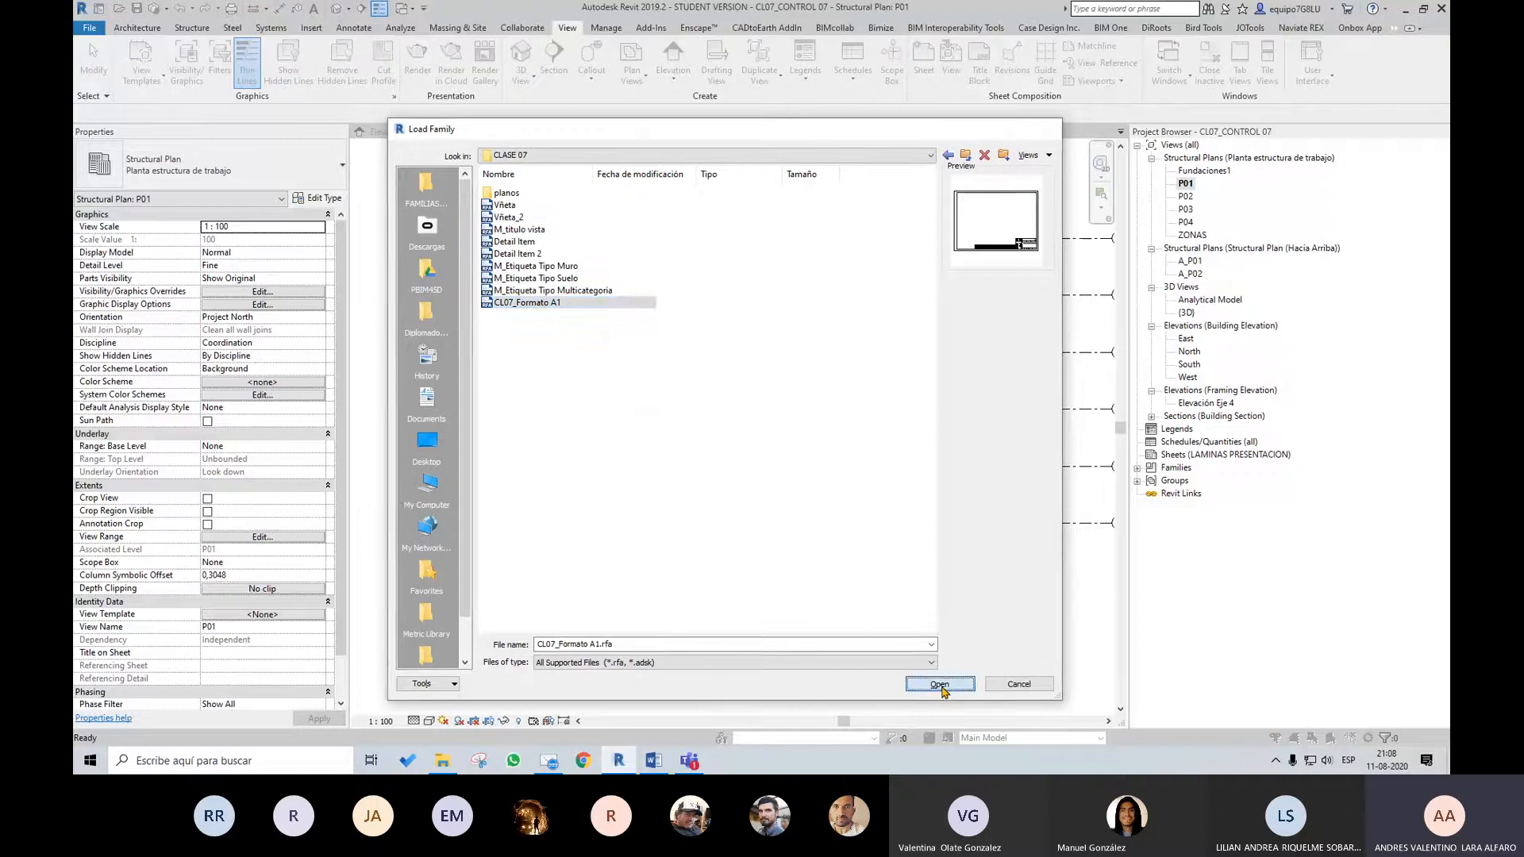
click(790, 564)
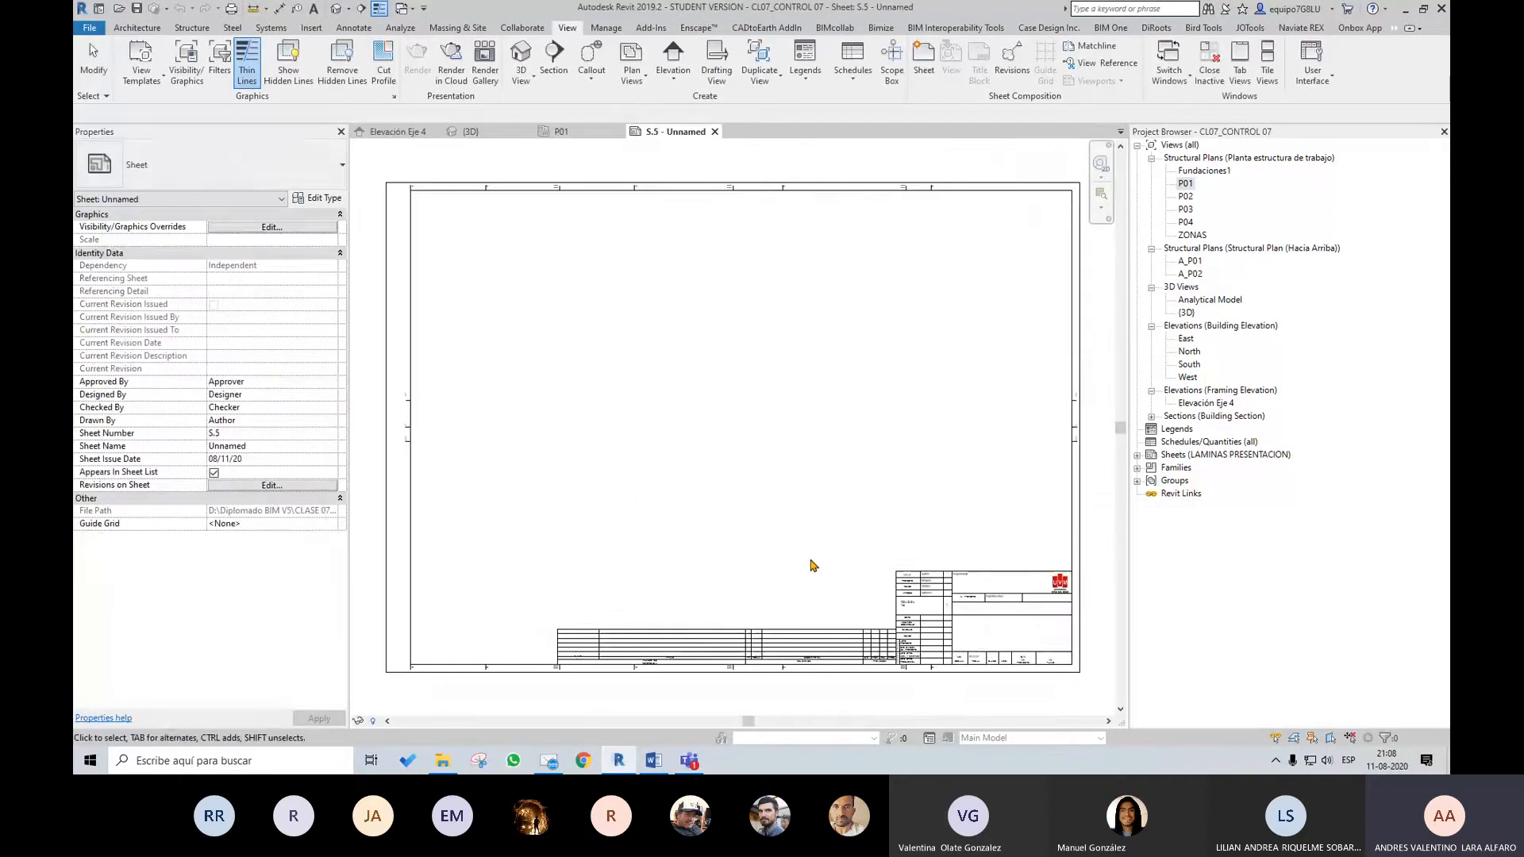
Place the P01 structural plan view on the new sheet, roughly centred in the frame
drag(1185, 185, 762, 306)
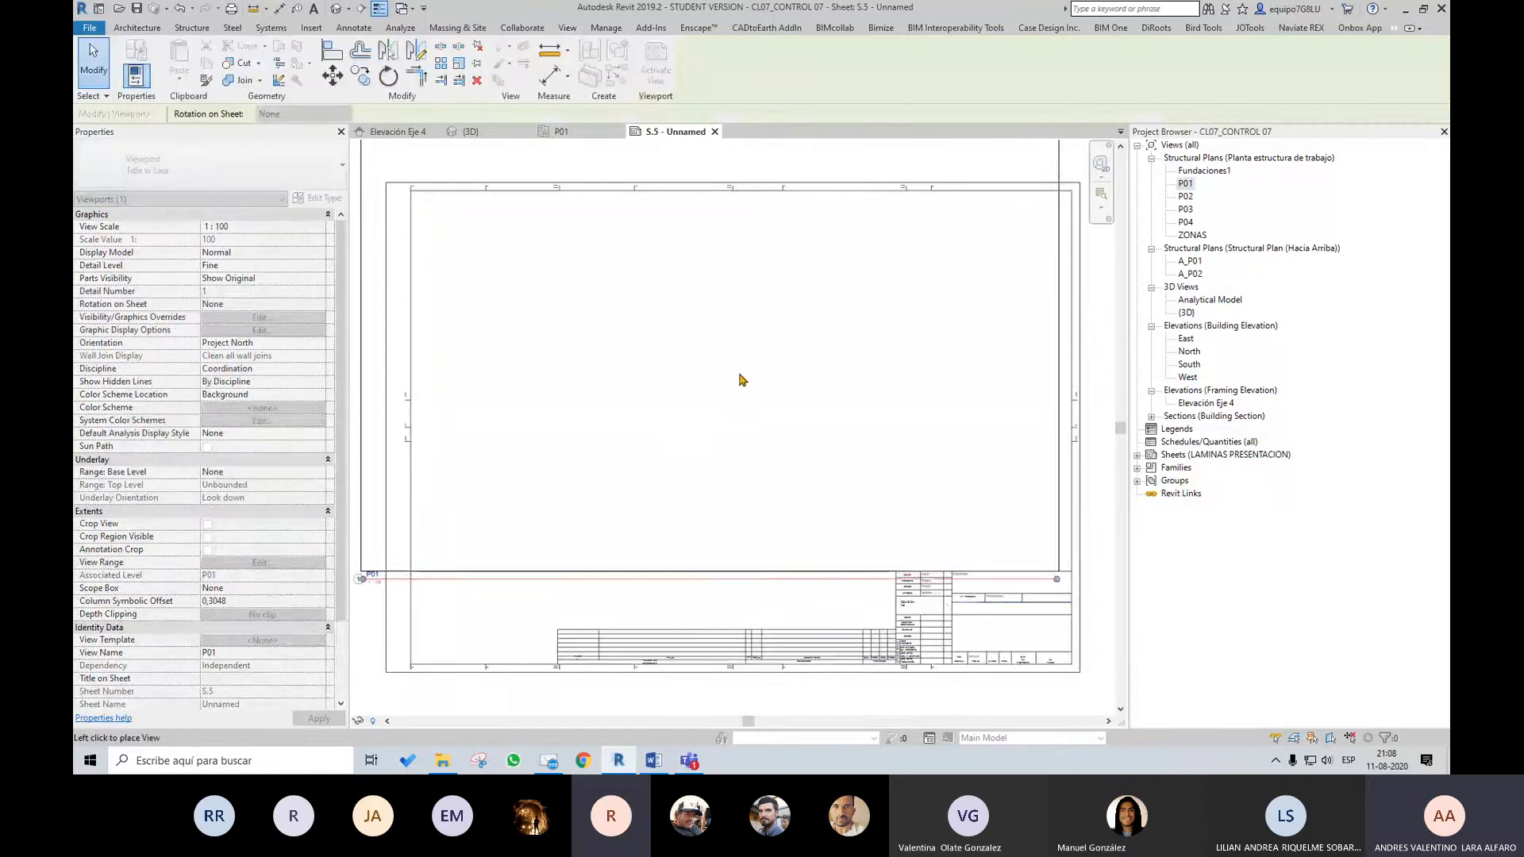
click(732, 431)
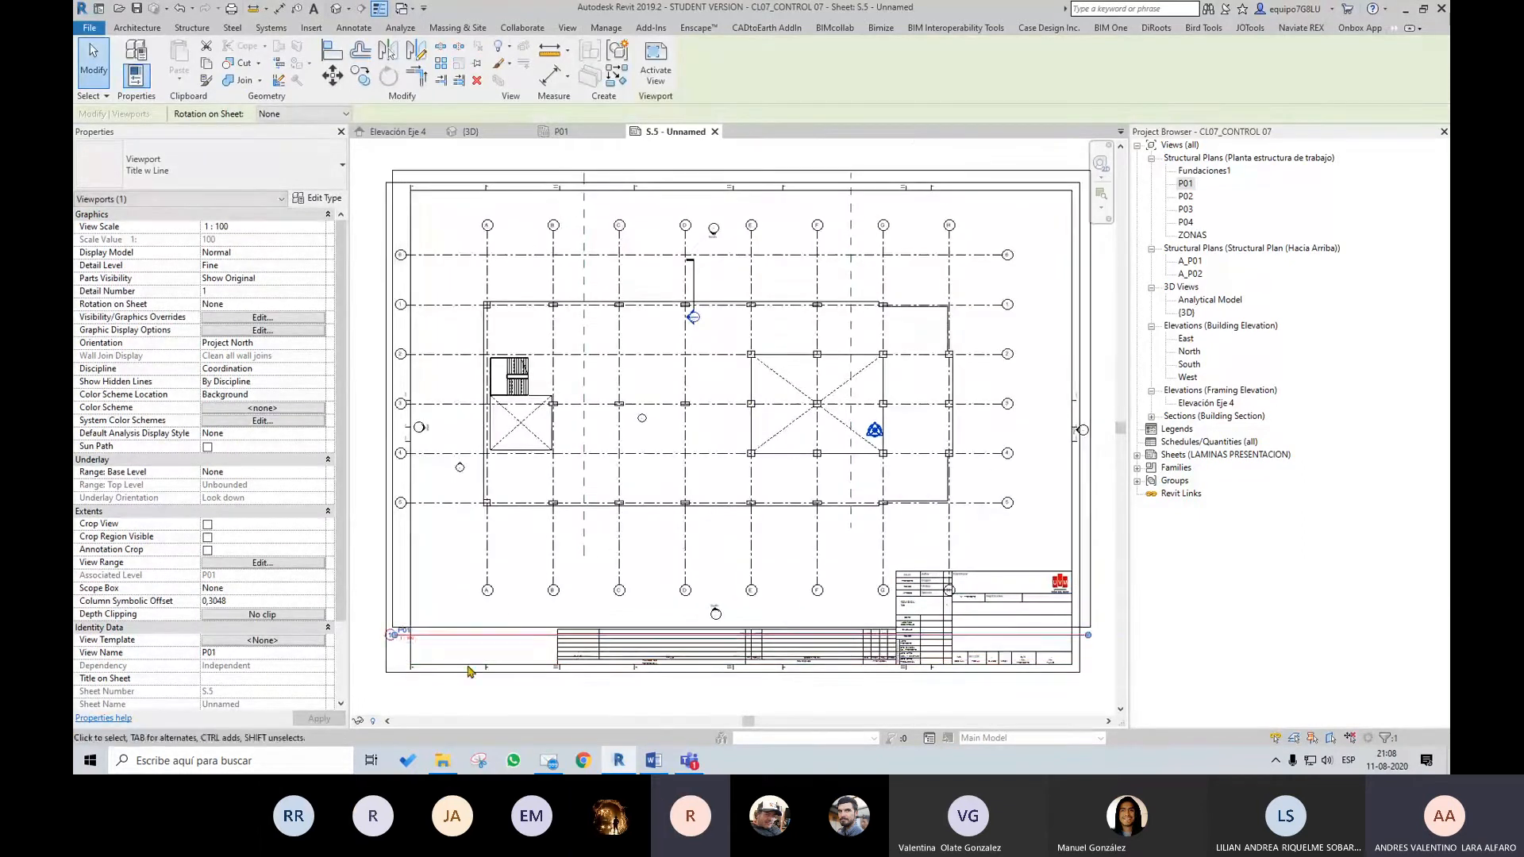
scroll(425, 634, up, 1)
scroll(542, 612, down, 1)
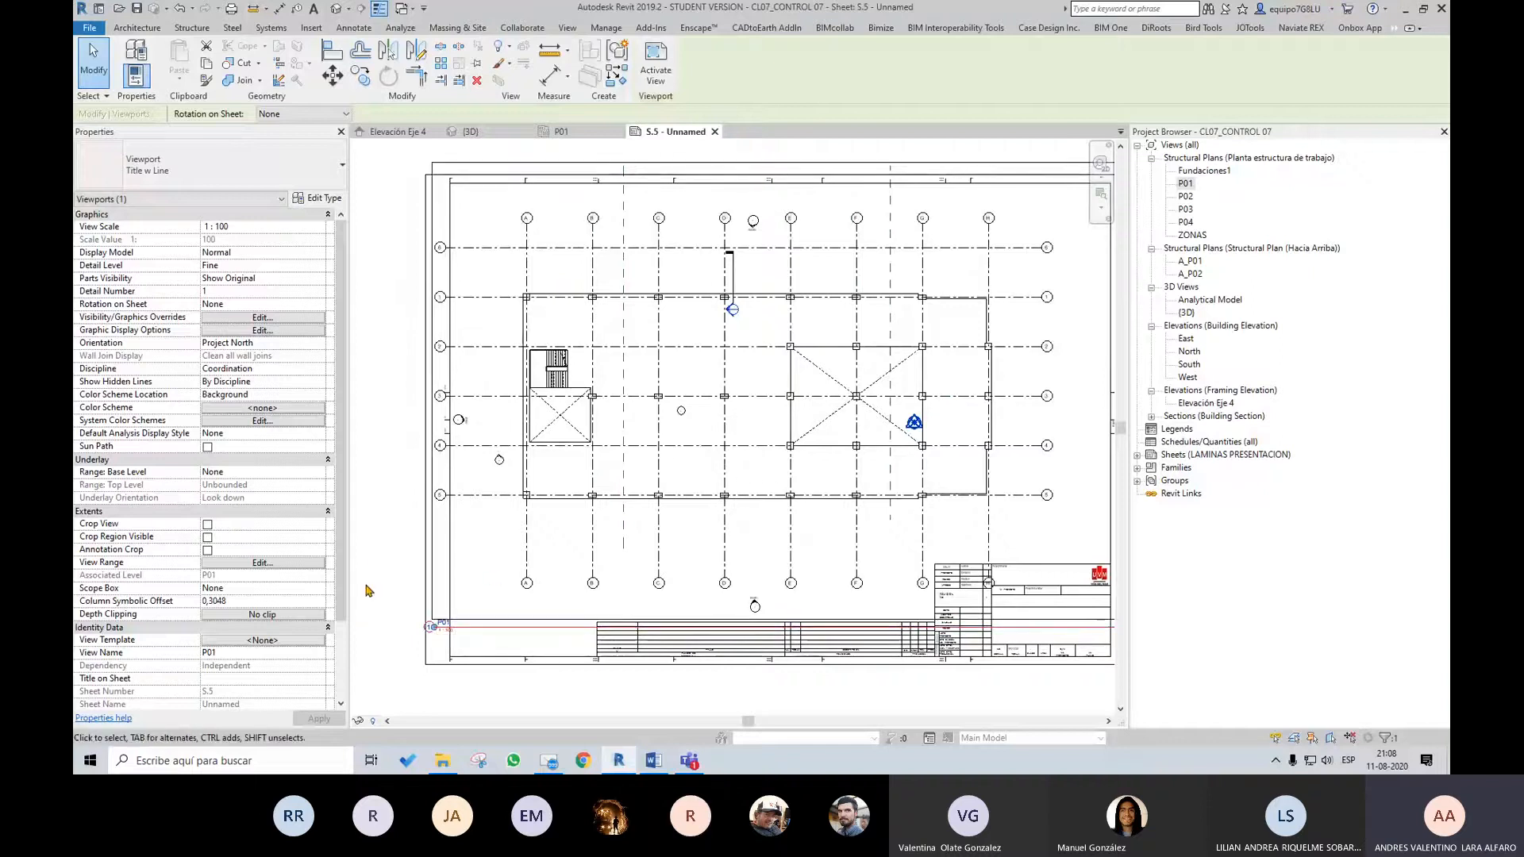
Try a 1:50 view scale on the P01 viewport and move the enlarged plan over the sheet
drag(343, 586, 343, 600)
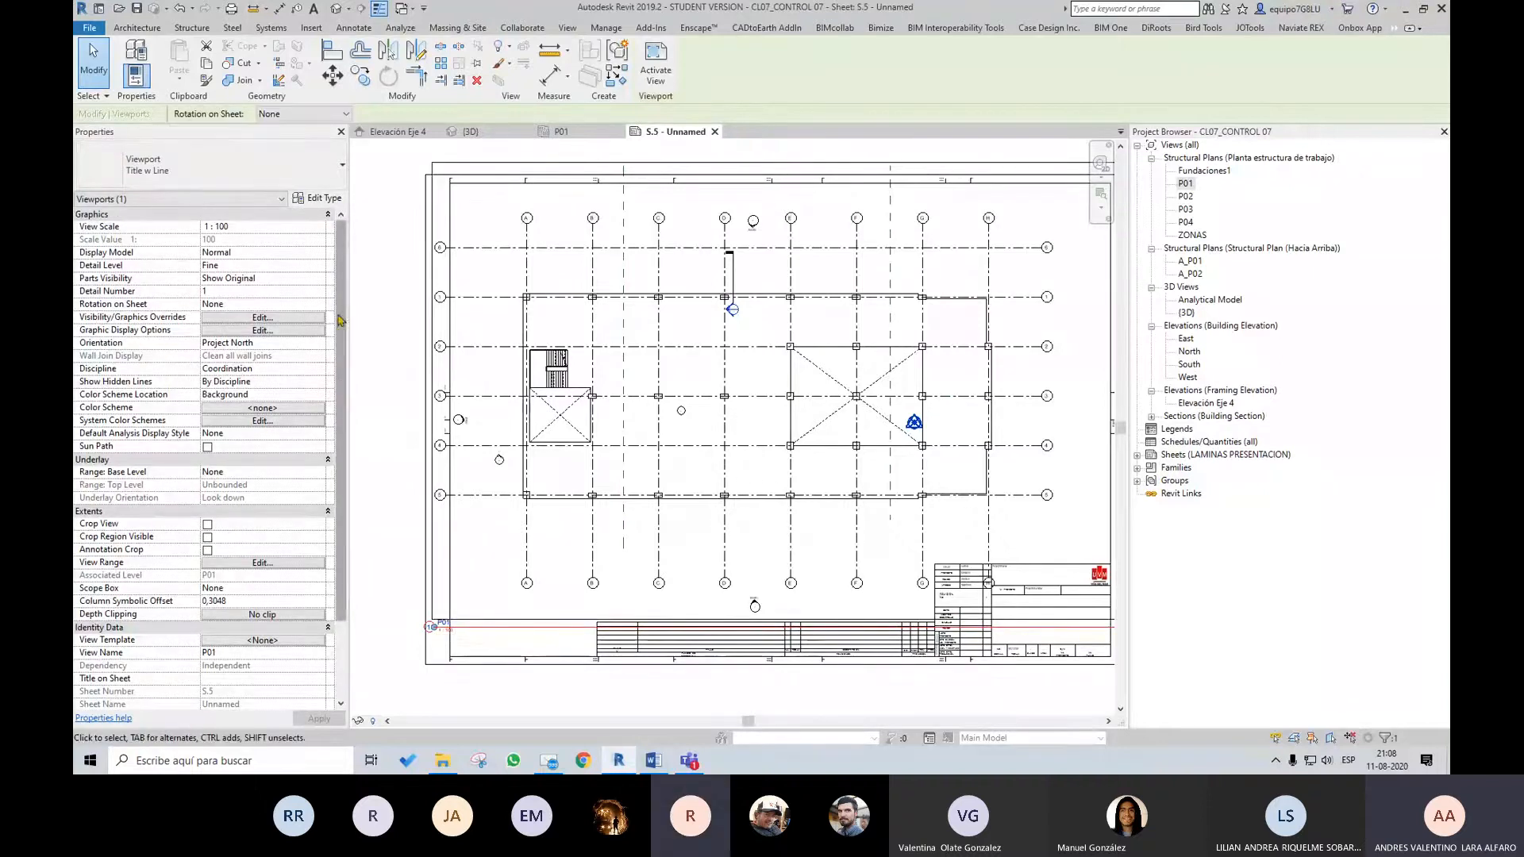
click(322, 227)
click(222, 252)
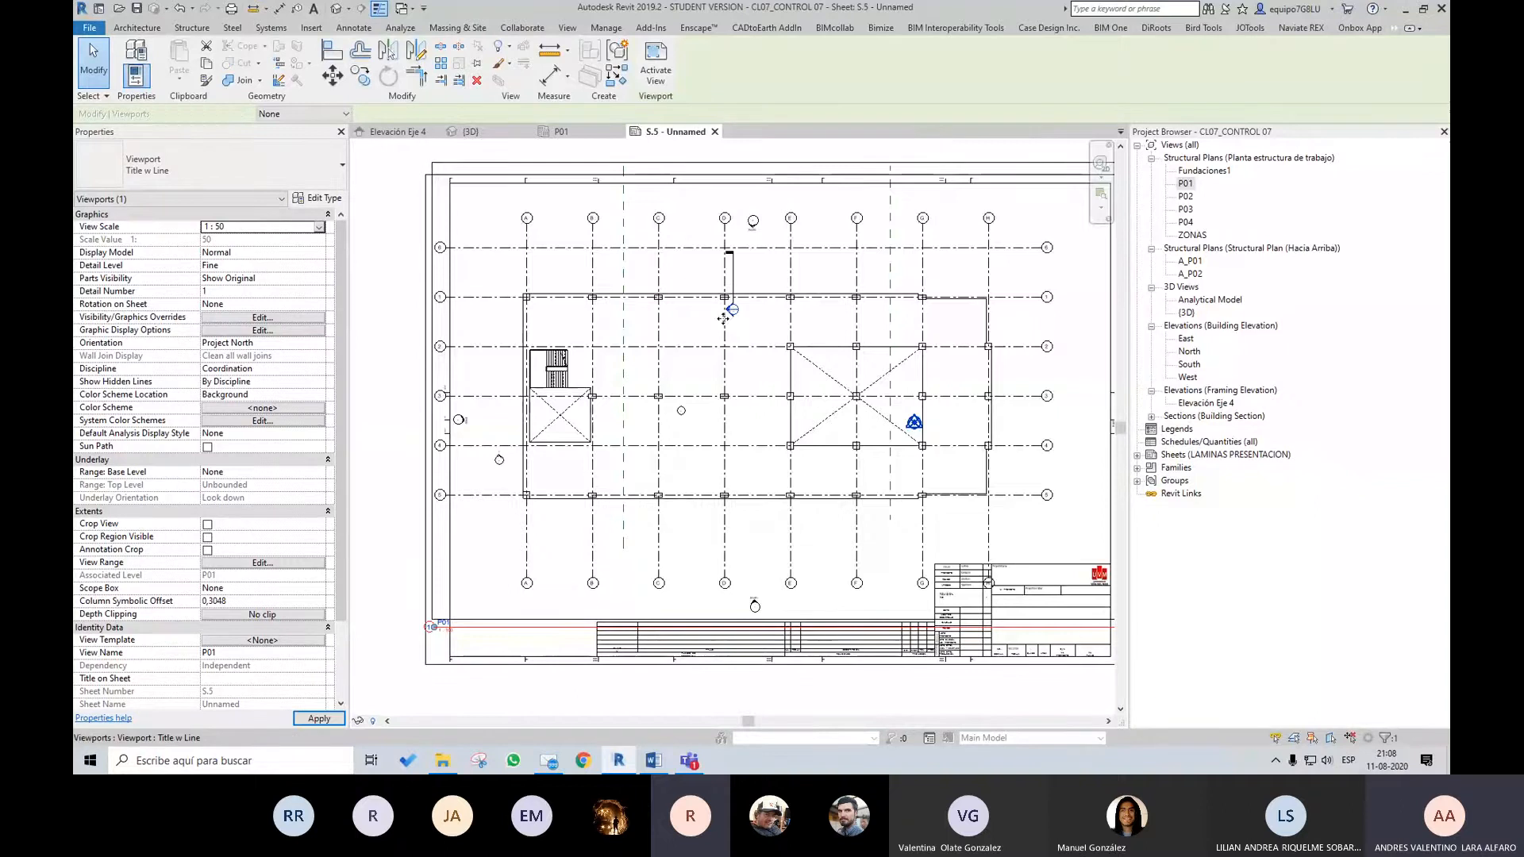
scroll(724, 315, down, 3)
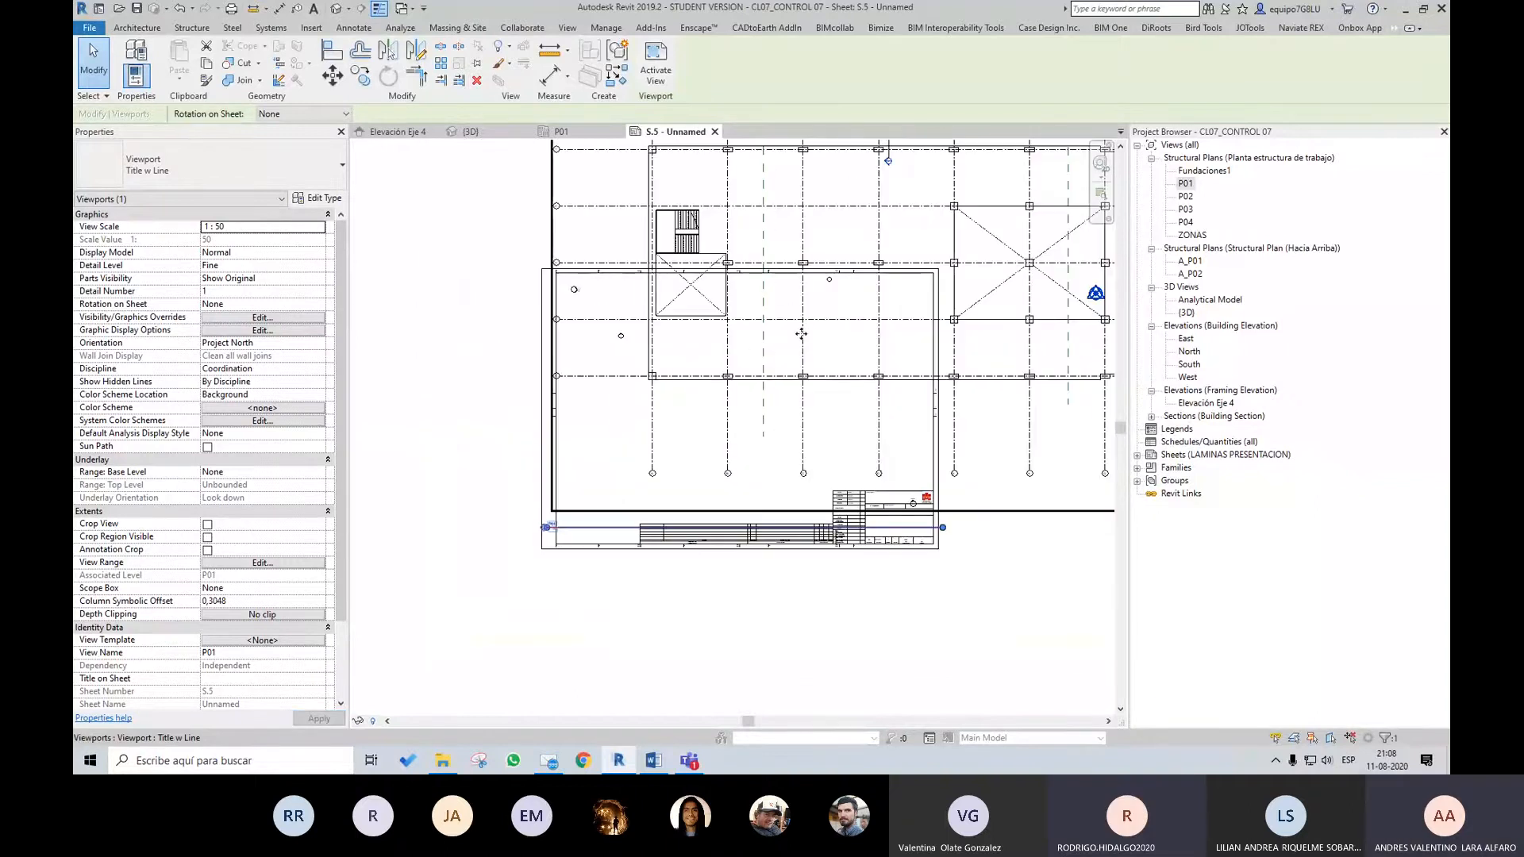
drag(801, 334, 697, 434)
Set the P01 viewport's view scale to 1:100 and move the plan back over the sheet frame
click(321, 228)
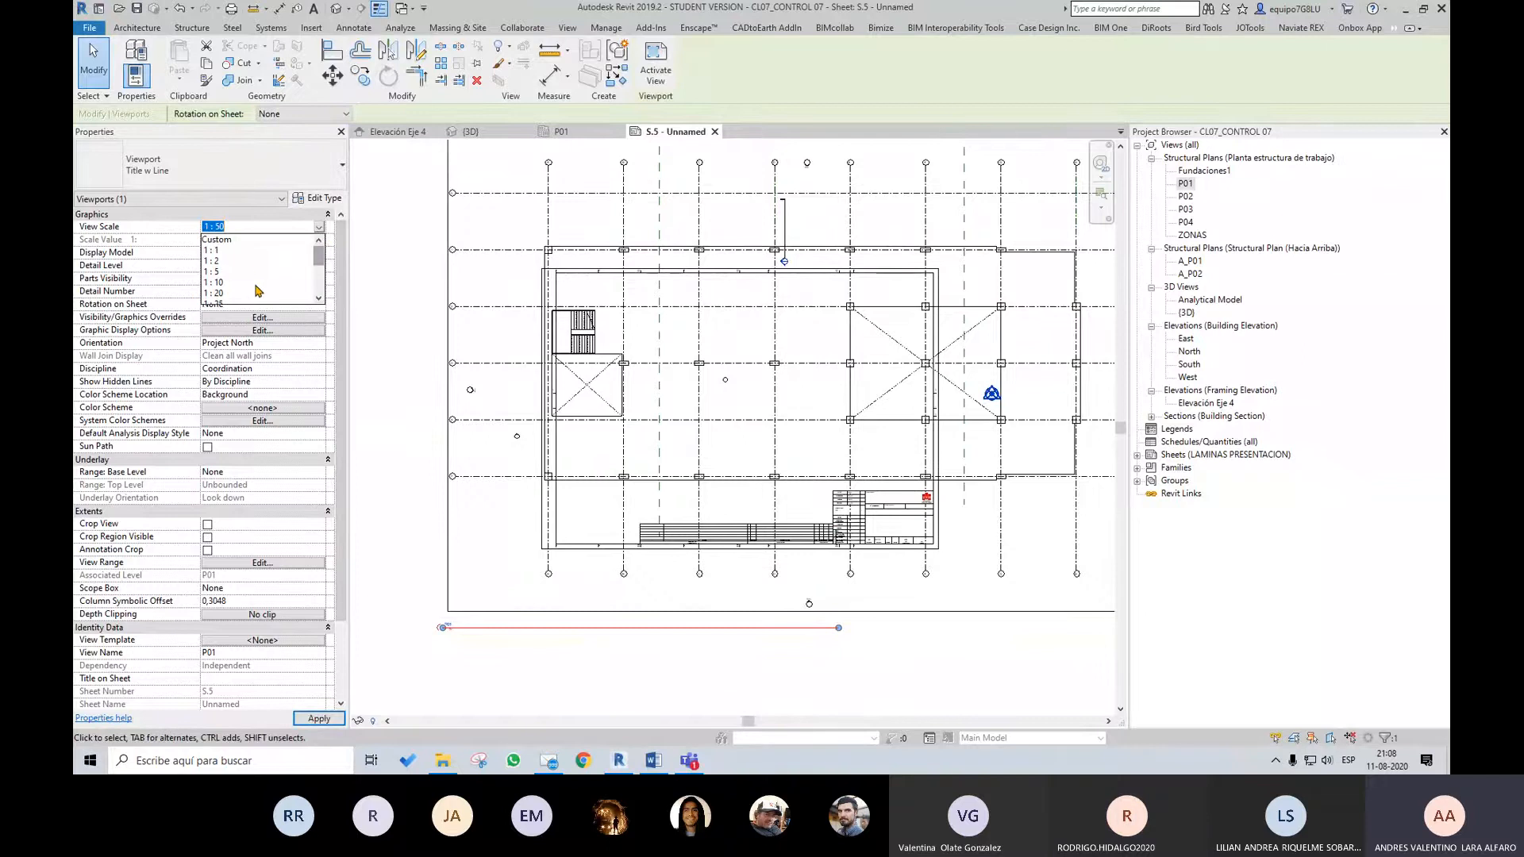
scroll(321, 266, down, 2)
click(218, 261)
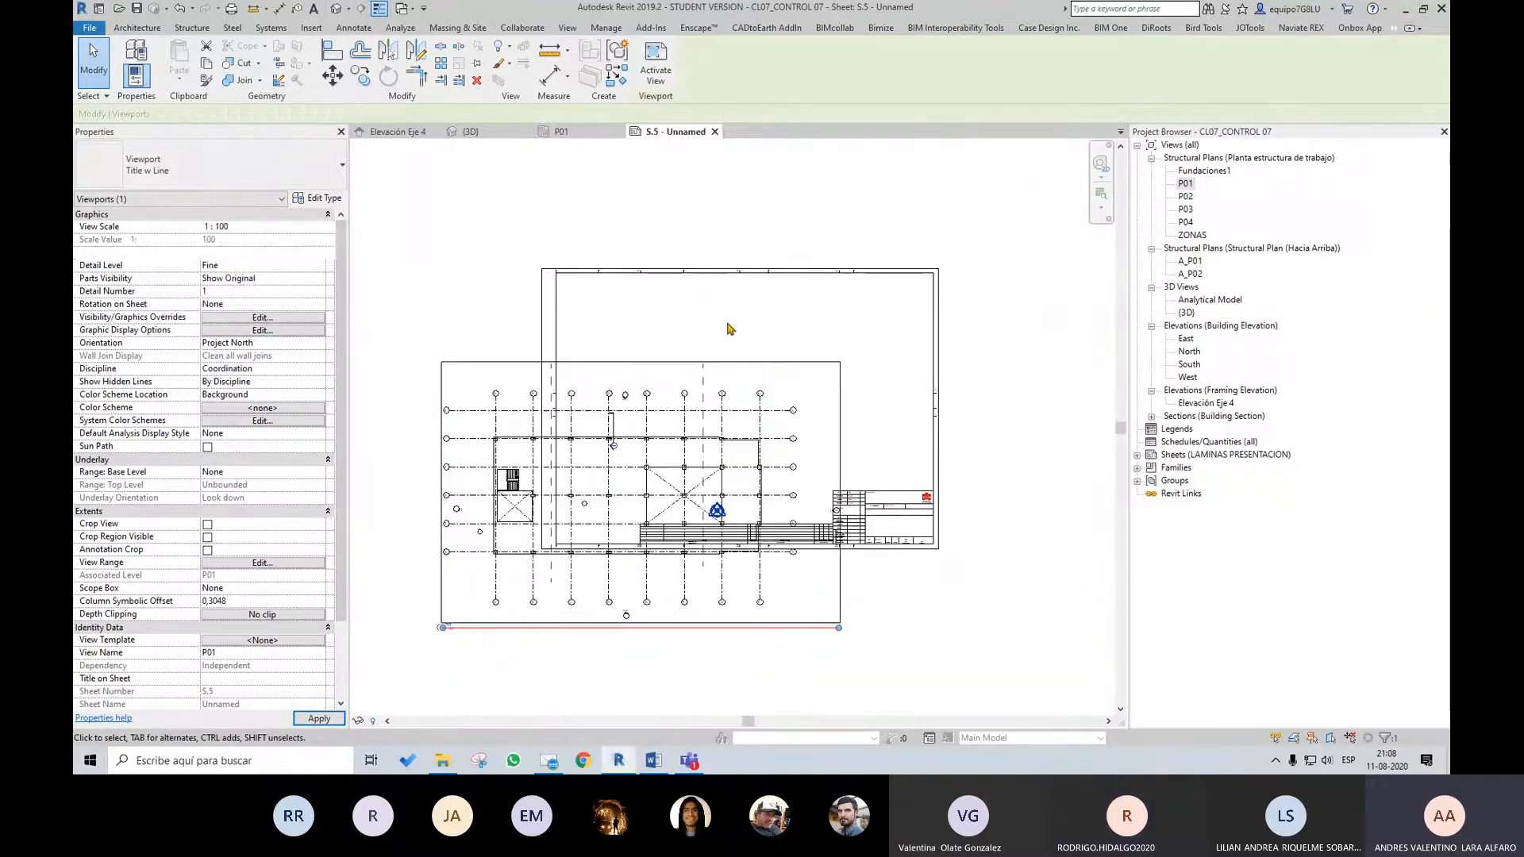
drag(774, 355, 897, 255)
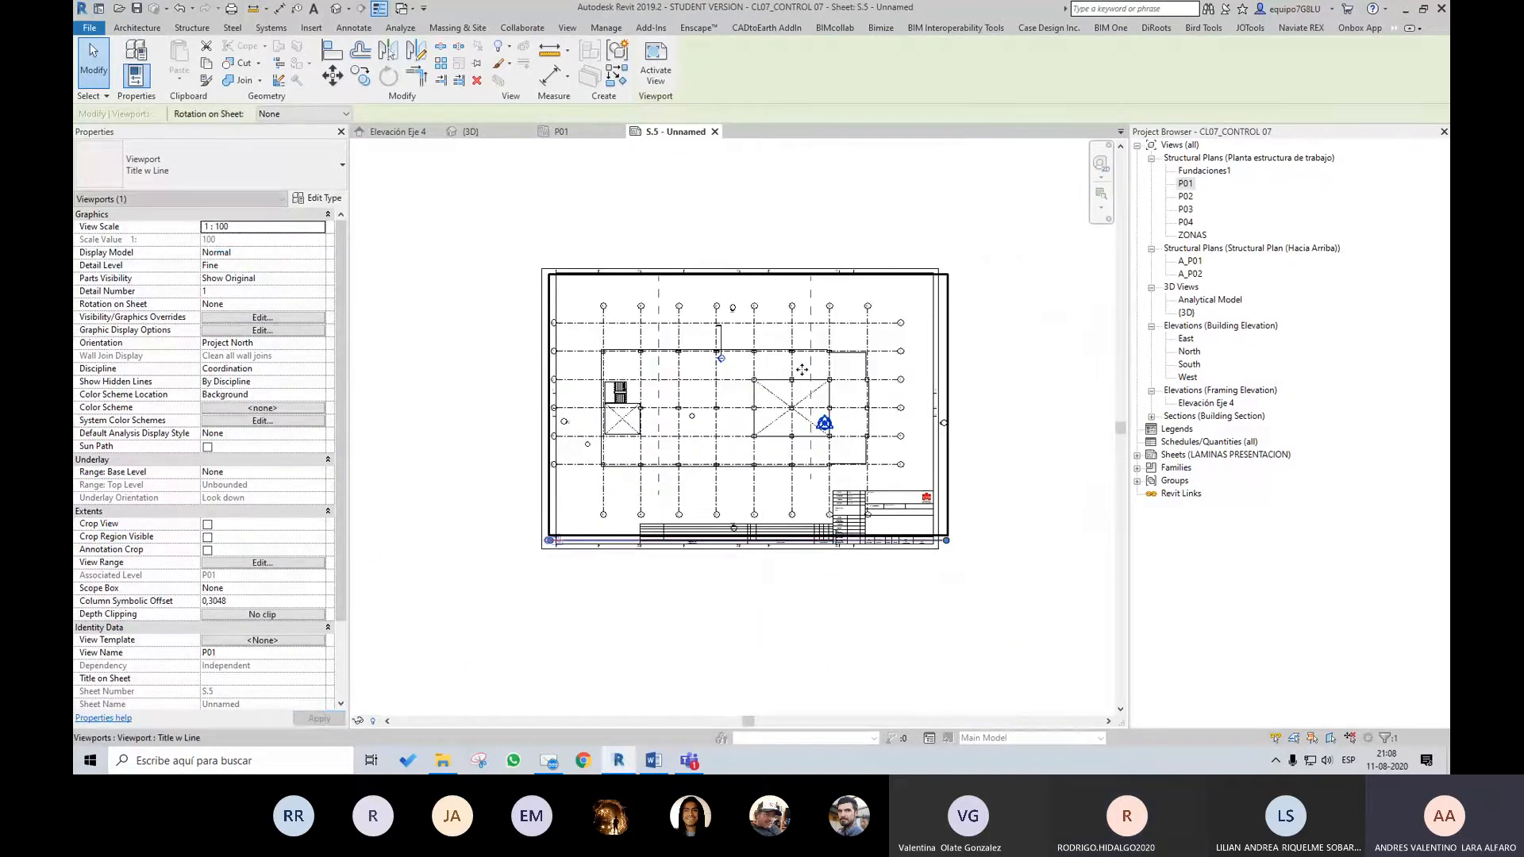
click(1055, 421)
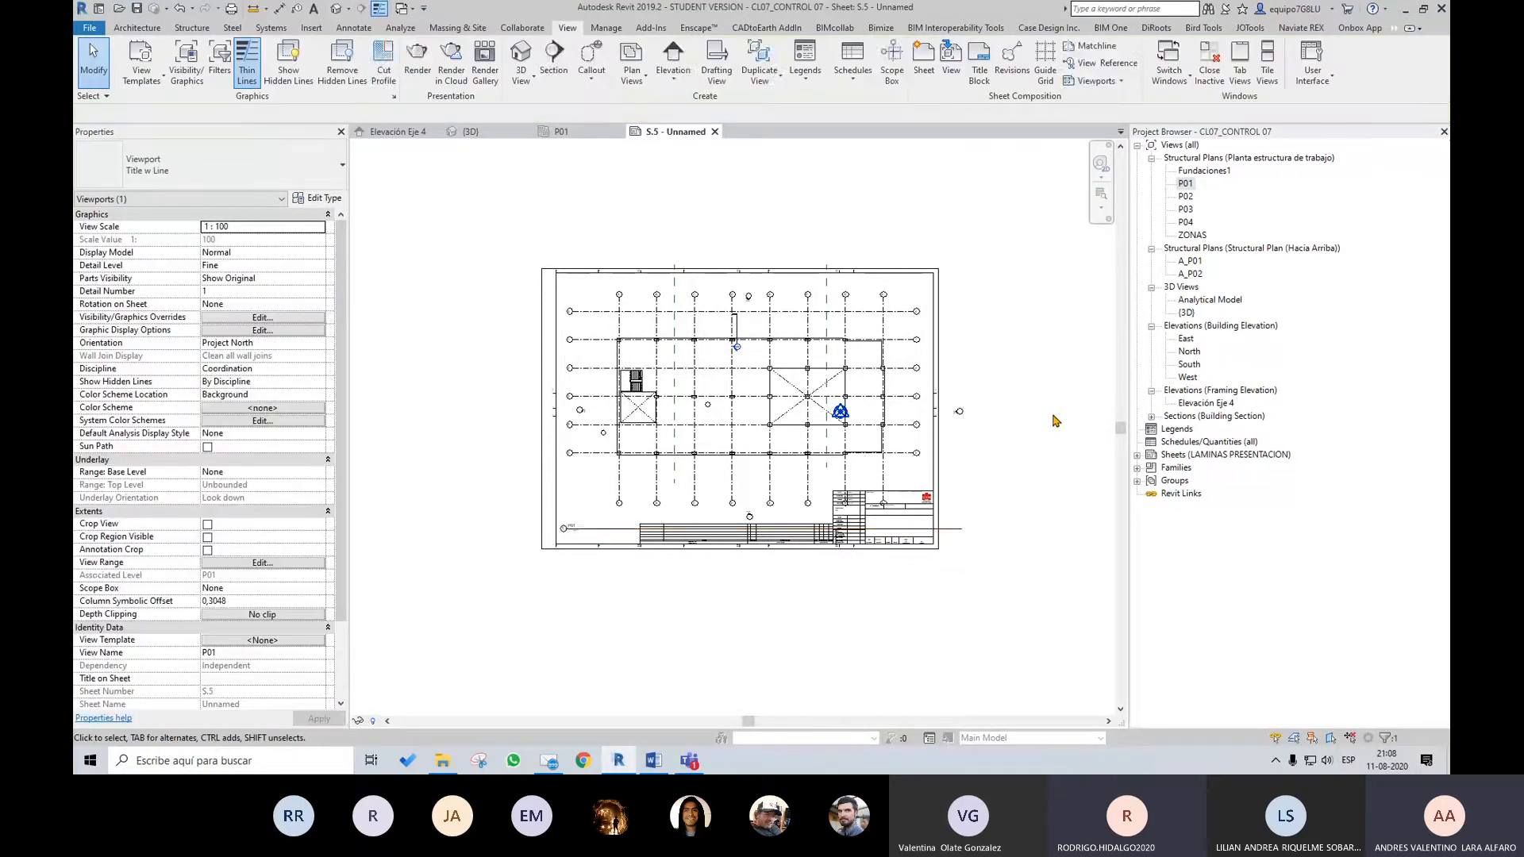
scroll(1054, 419, up, 2)
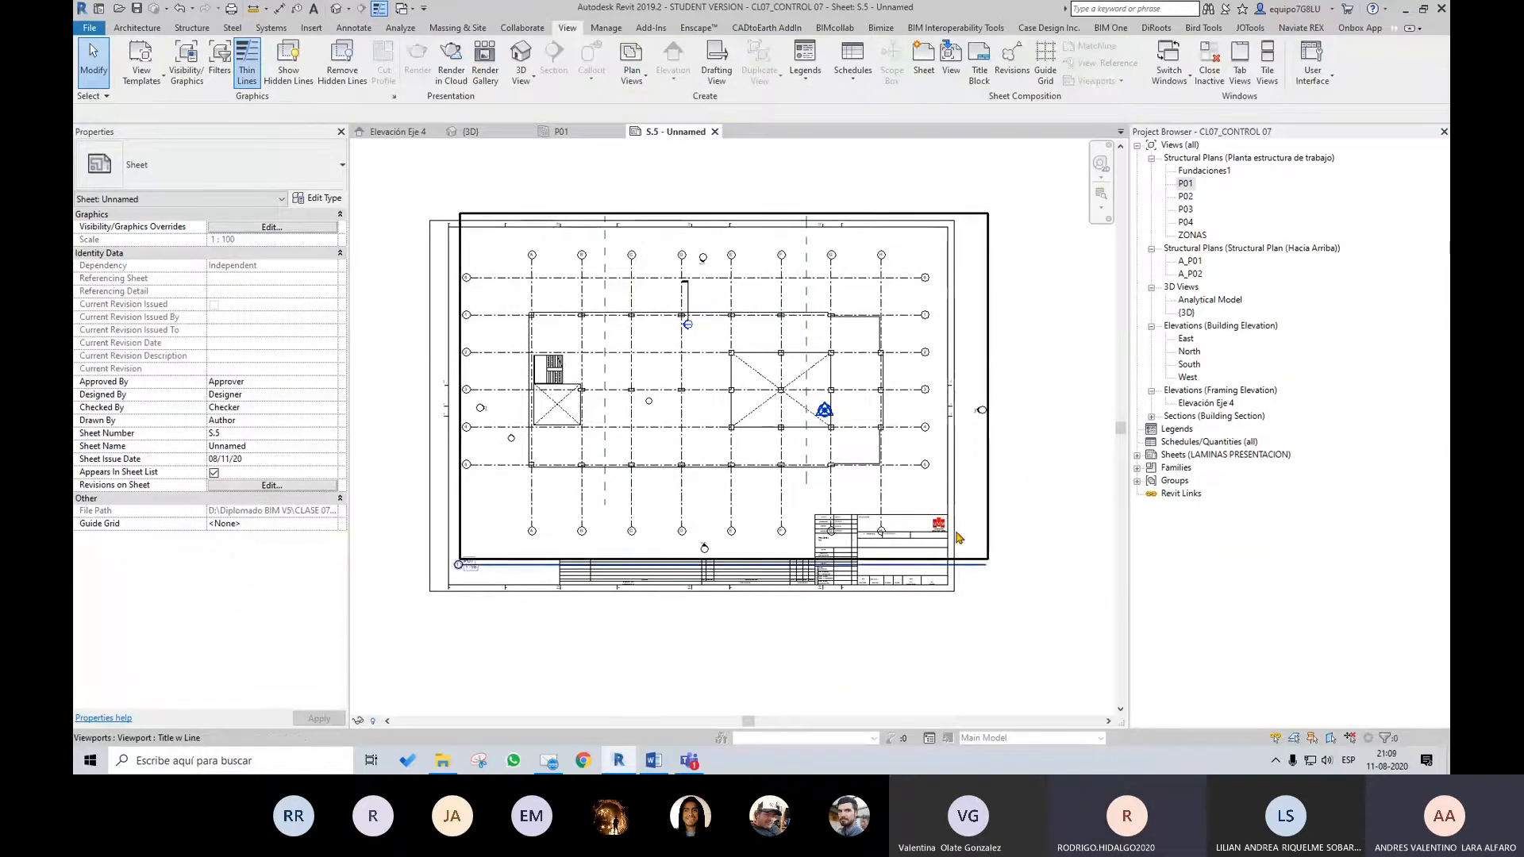
scroll(634, 367, up, 1)
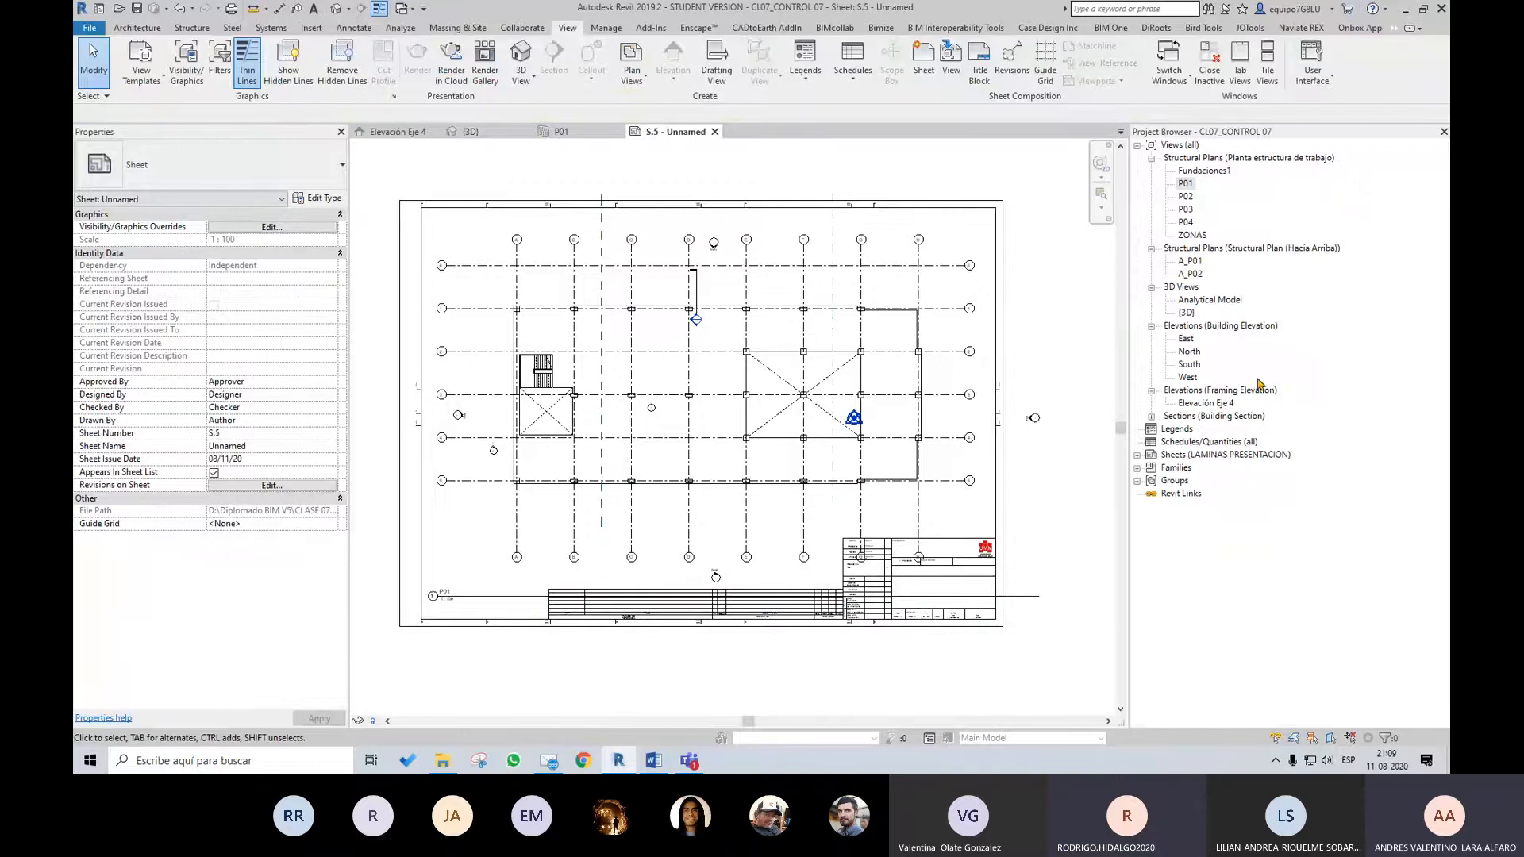
Create another sheet with the CL07_Formato A1 title block and place the Elevación Eje 4 view on it
click(924, 57)
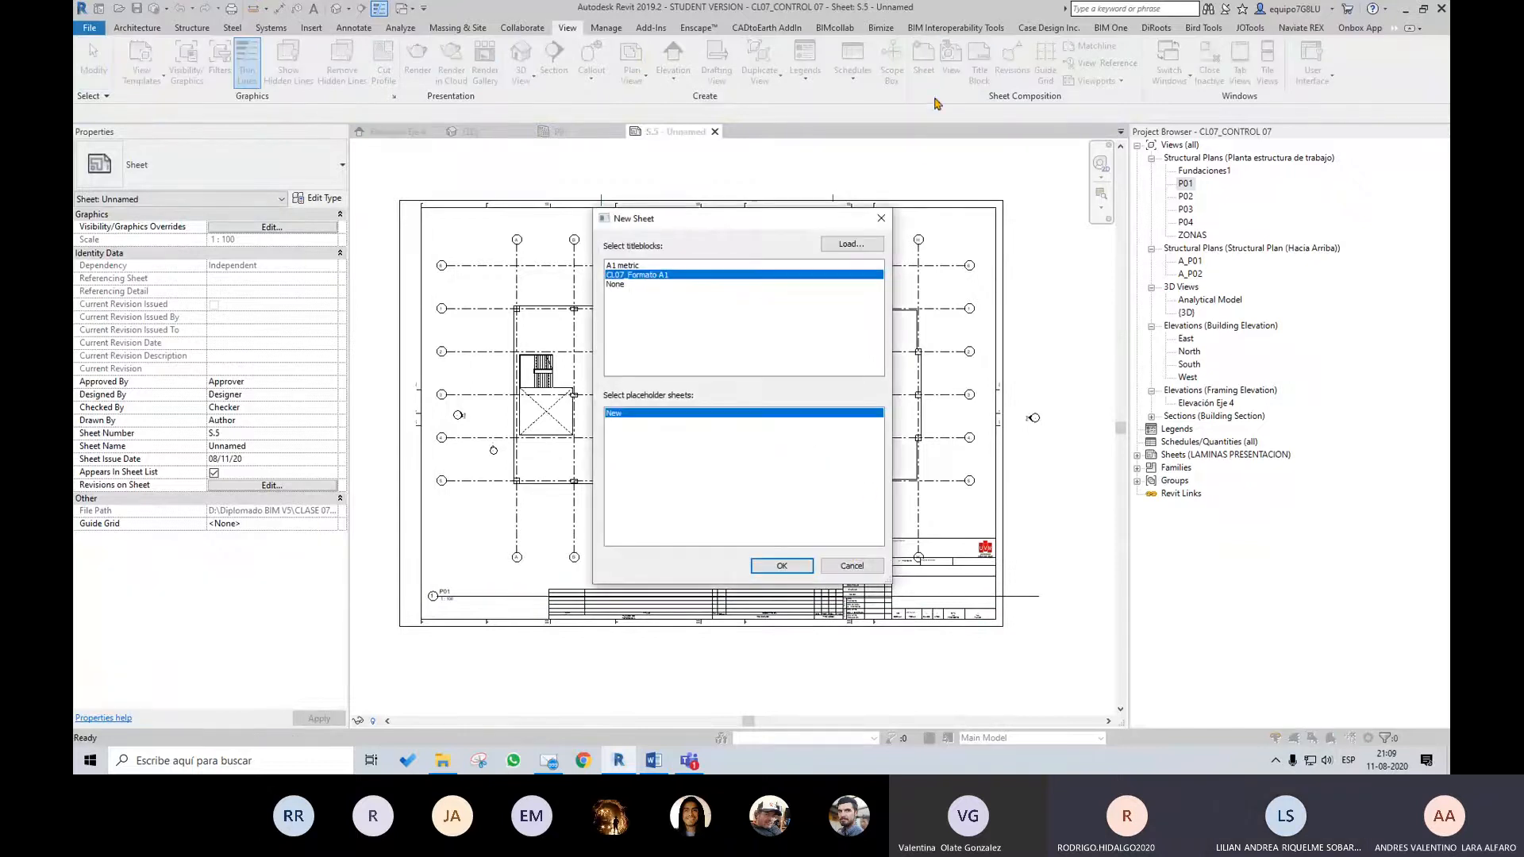
click(804, 561)
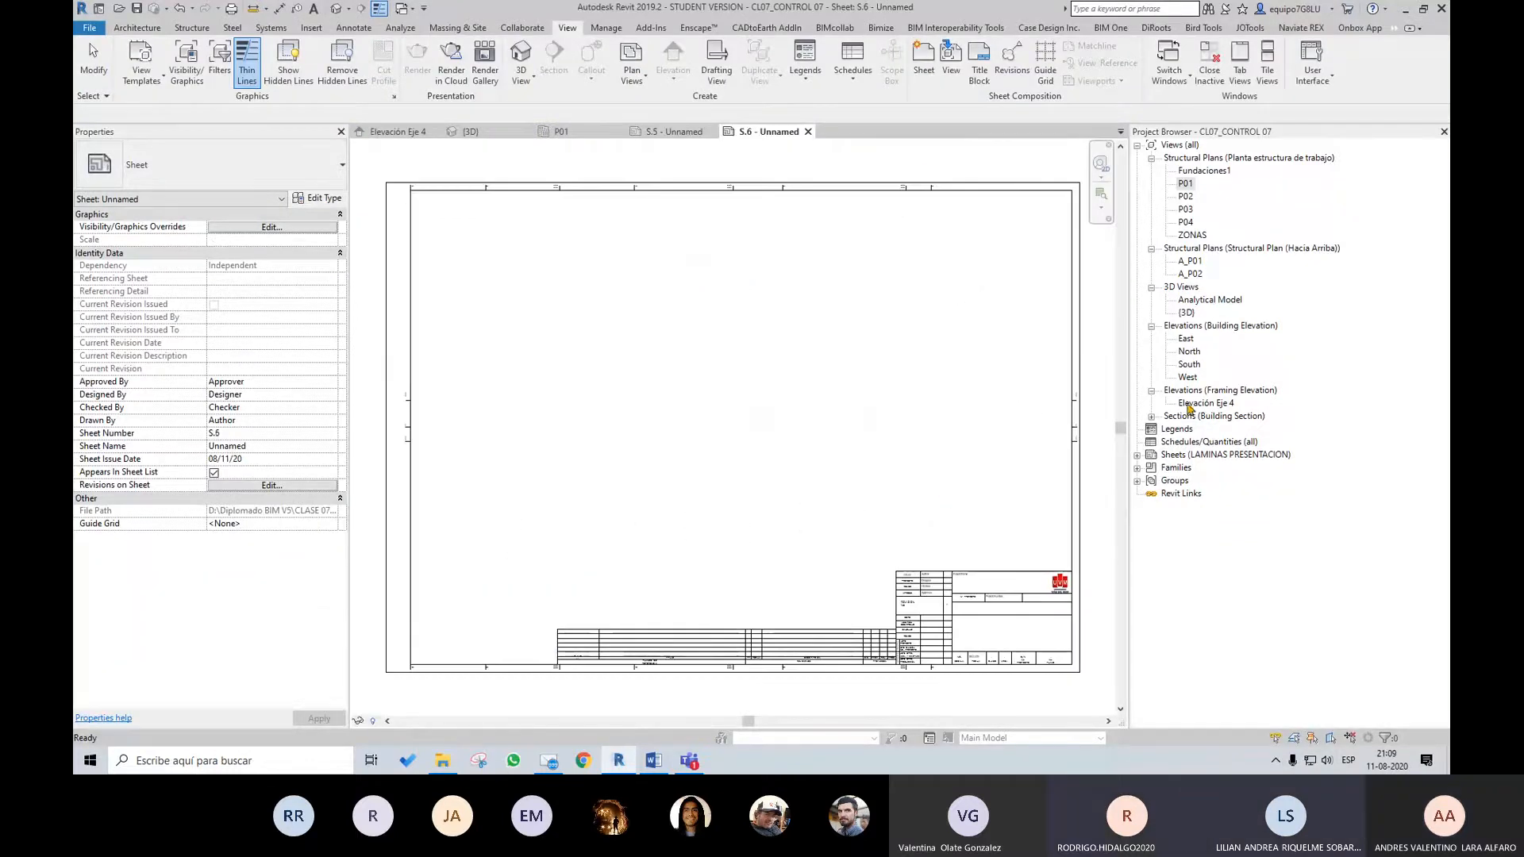
drag(1189, 404, 806, 385)
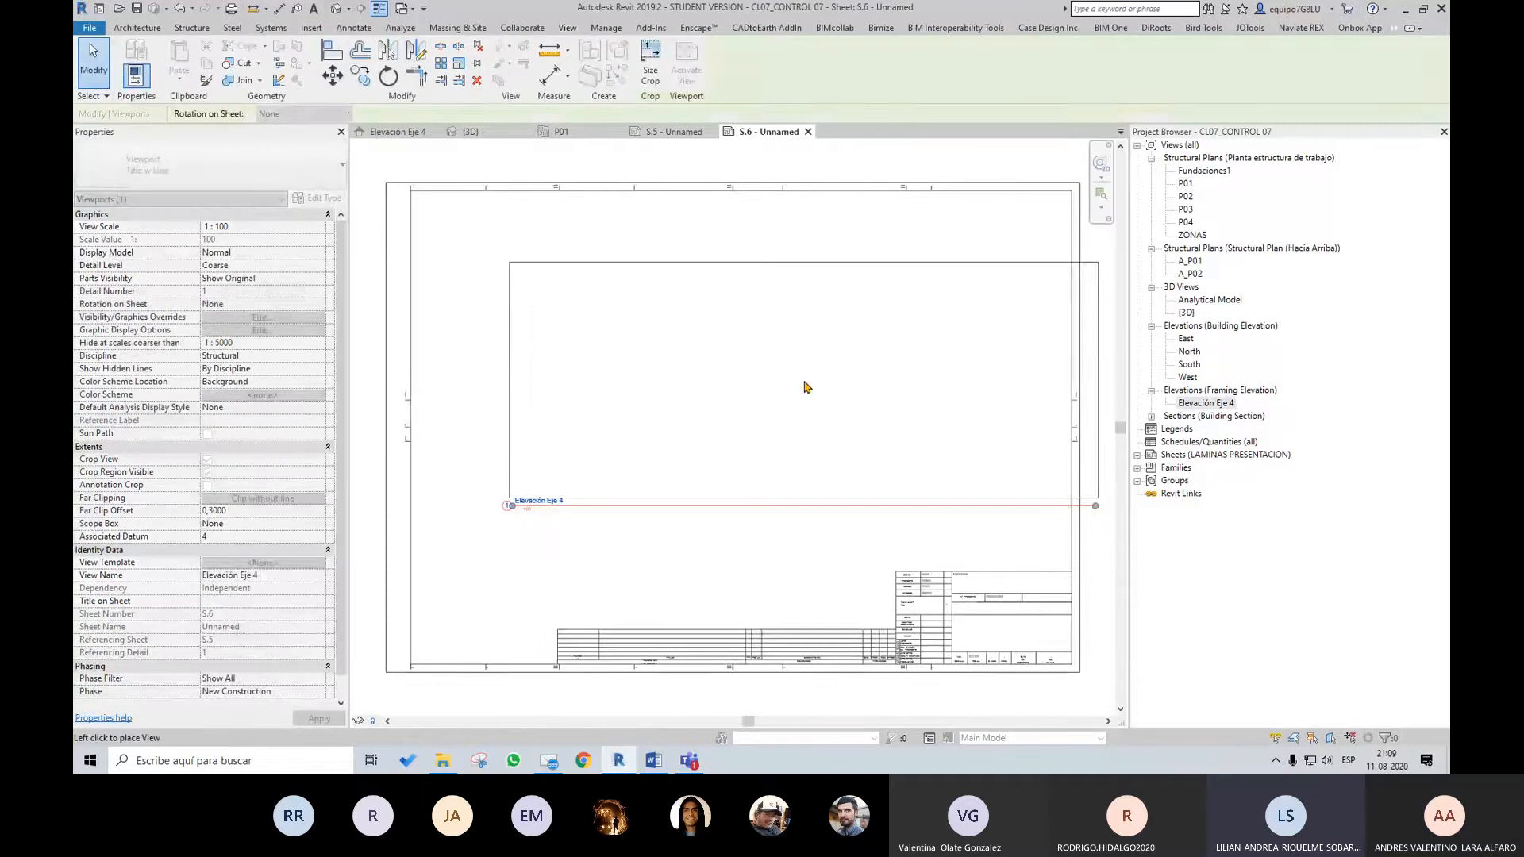
click(739, 330)
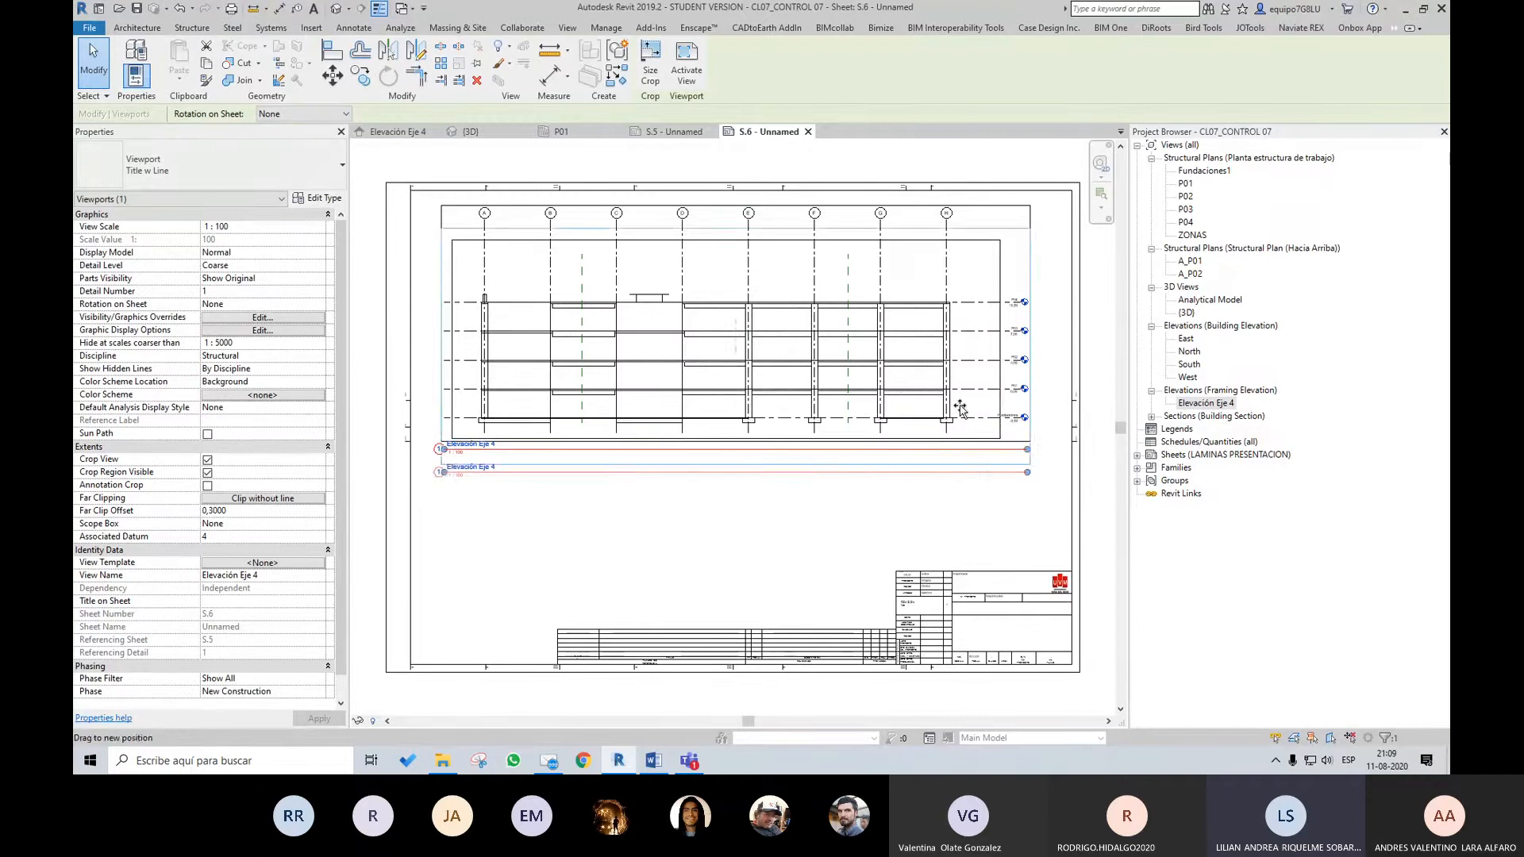
Reposition the Elevación Eje 4 viewport within the upper half of the sheet, above the title block
drag(959, 372, 960, 418)
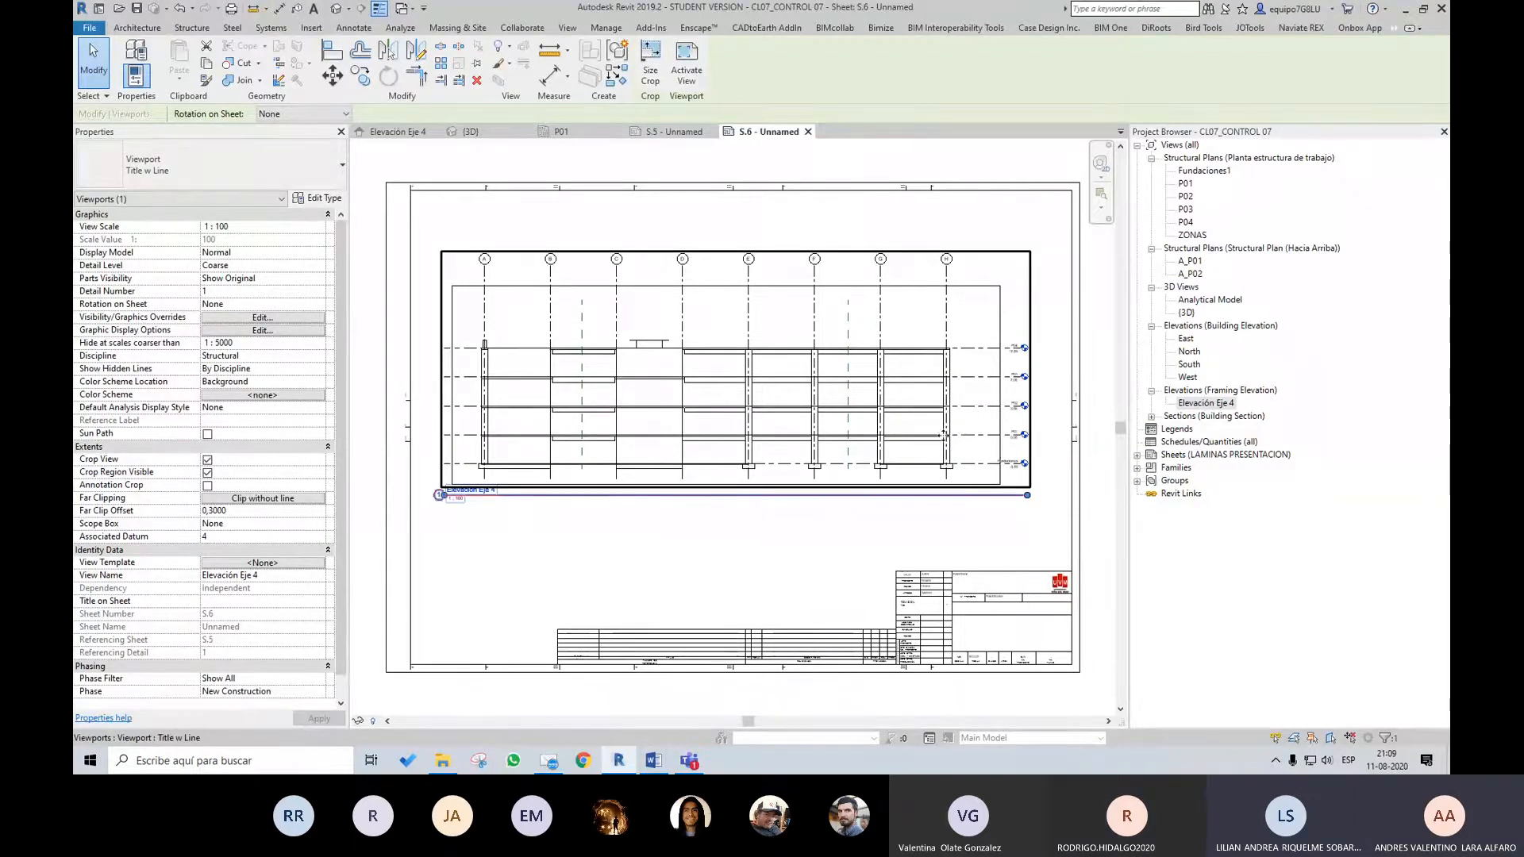
drag(946, 326, 953, 291)
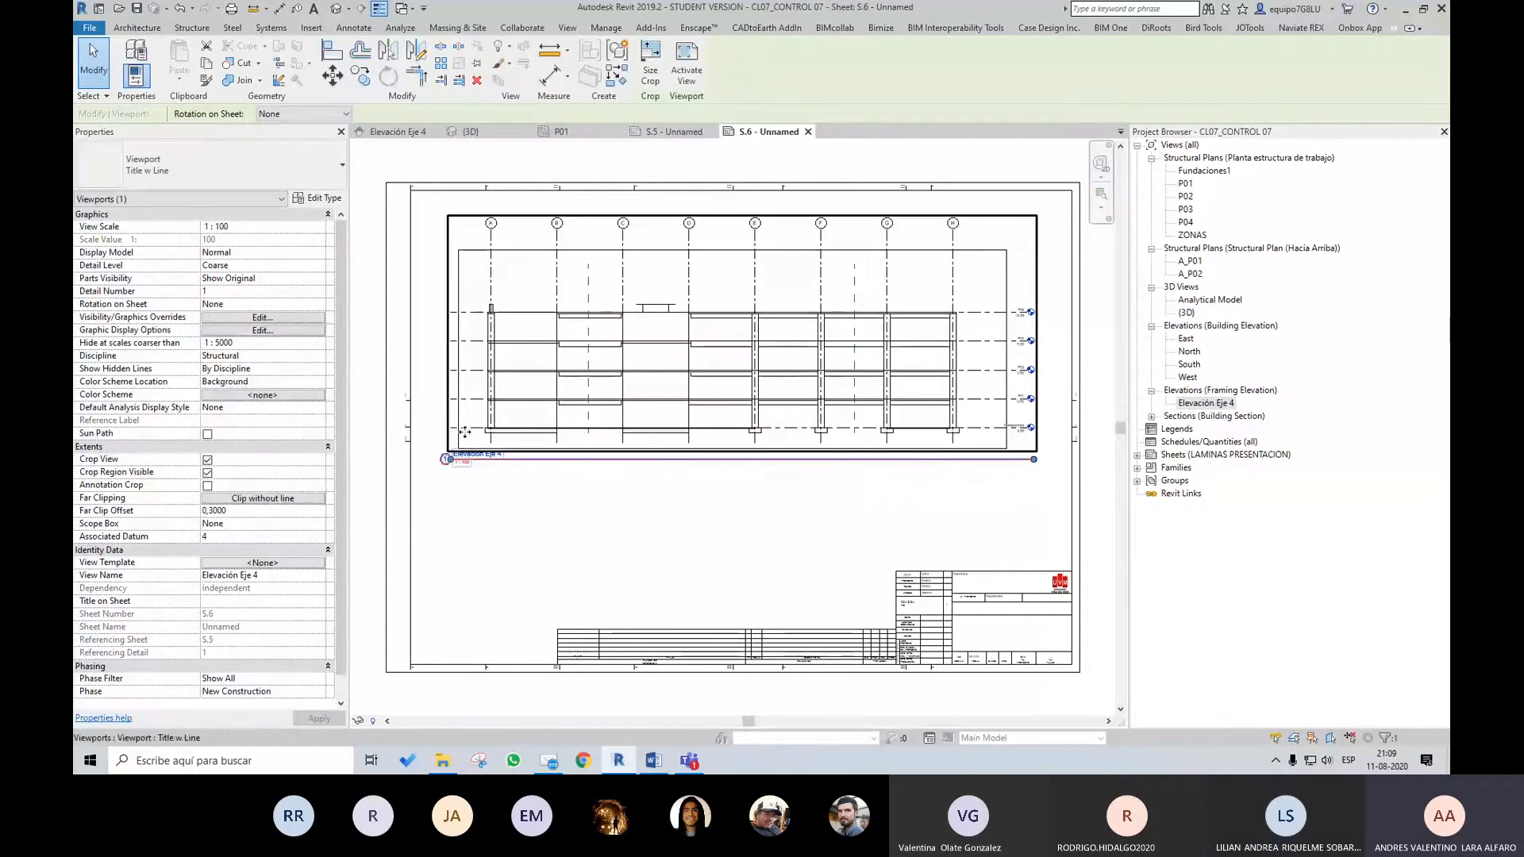
click(766, 502)
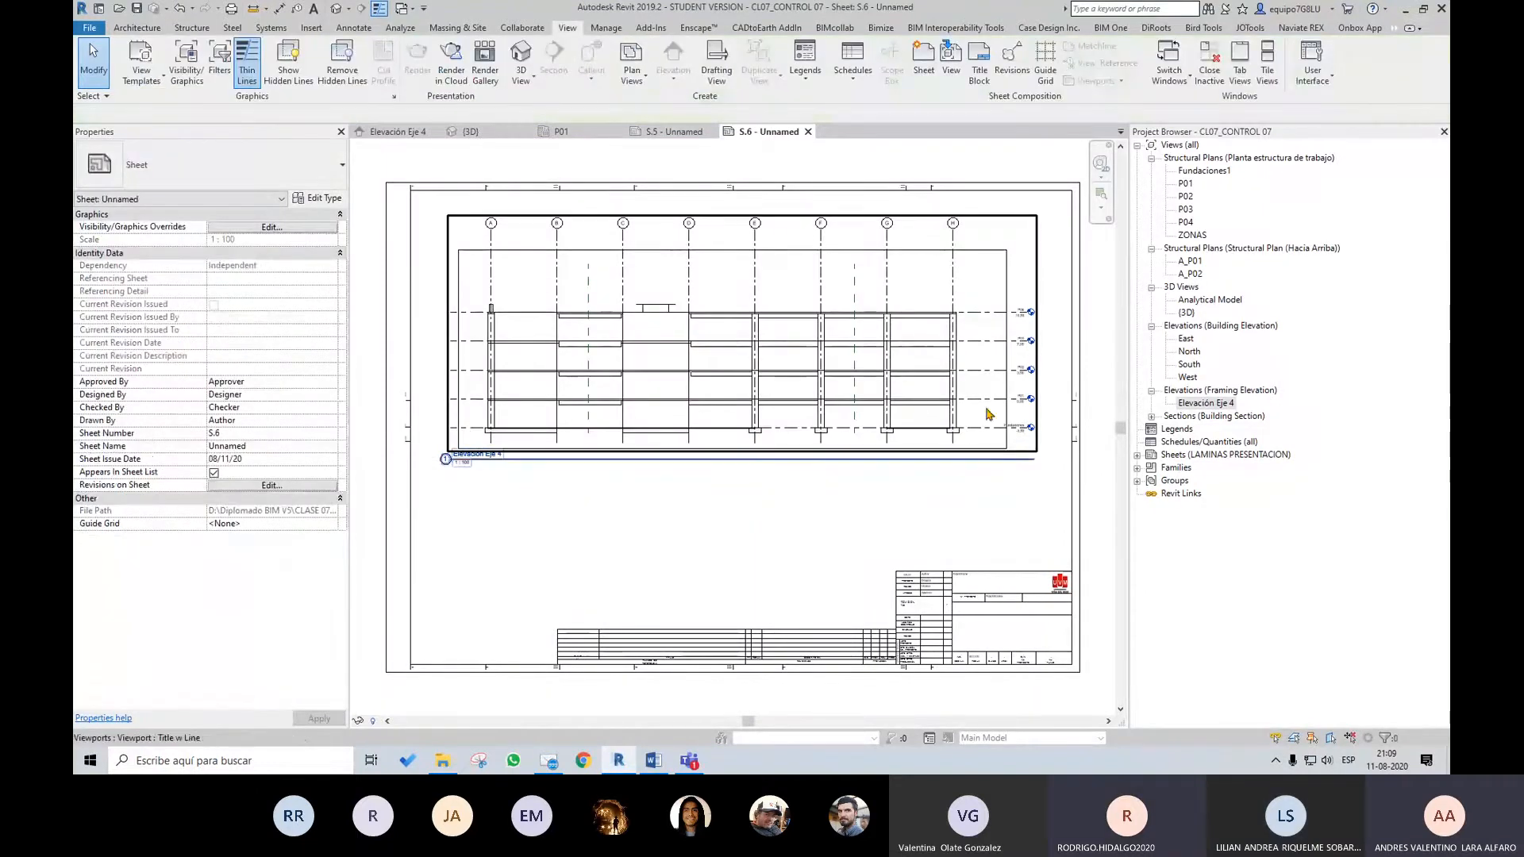
scroll(829, 396, up, 1)
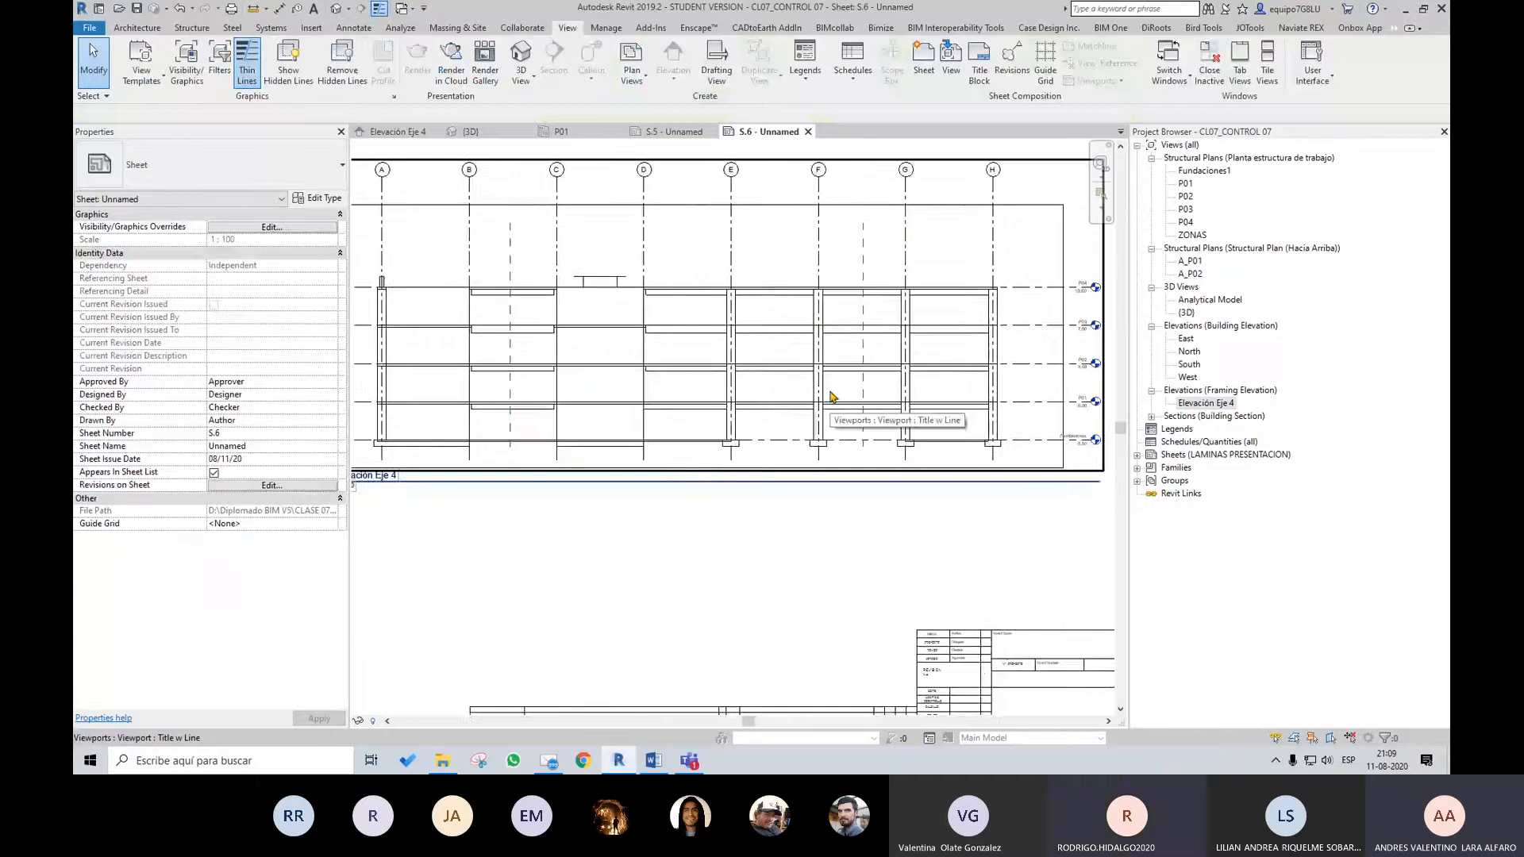
Move the Elevación Eje 4 viewport upward until its grid bubbles sit close to the sheet's upper frame line
scroll(715, 401, down, 1)
scroll(781, 393, down, 1)
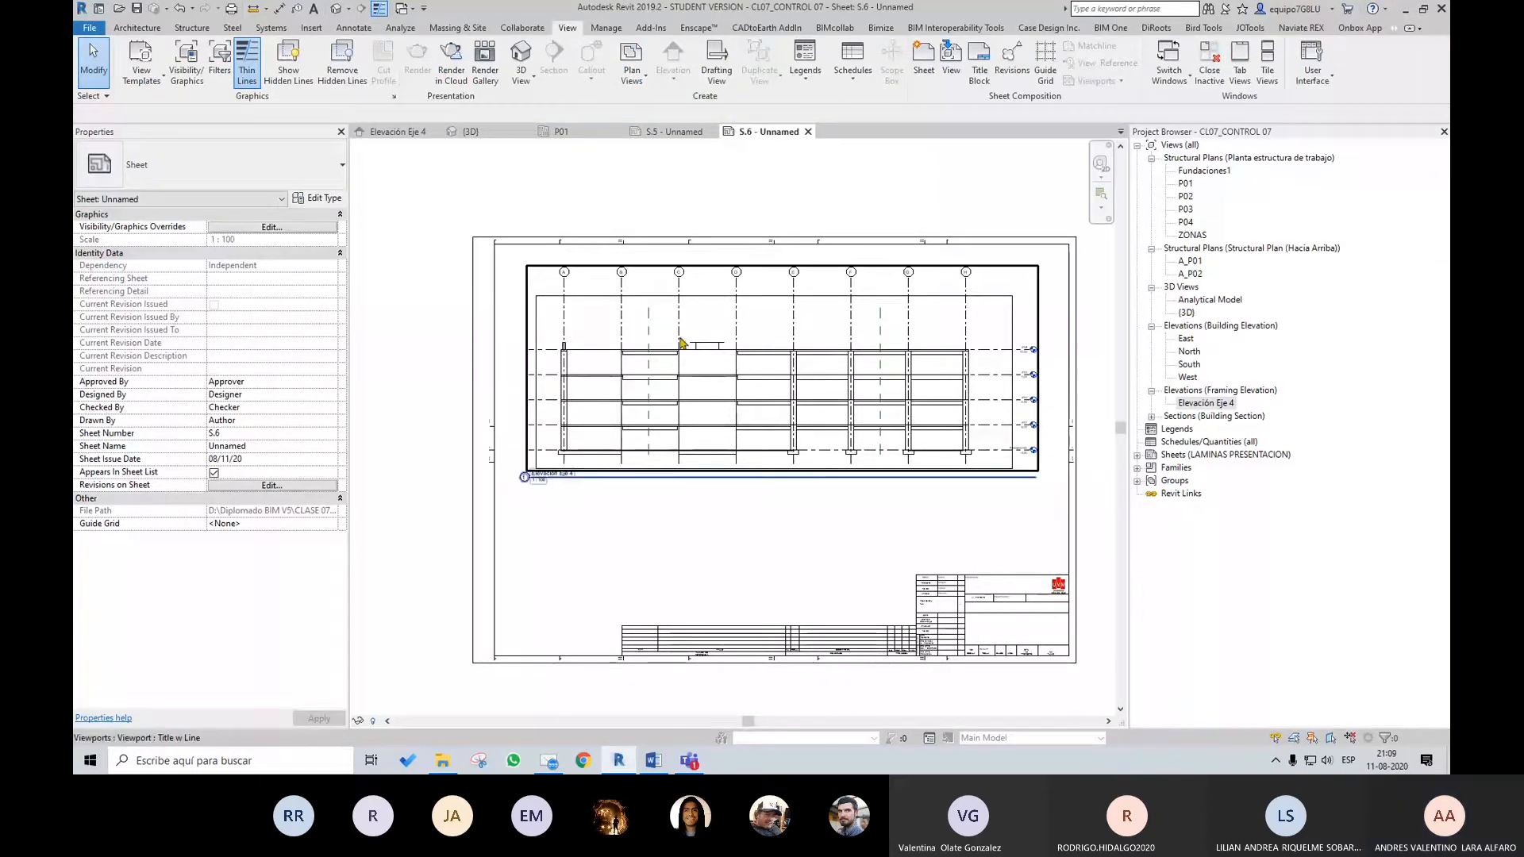
scroll(680, 343, up, 1)
middle_drag(818, 413, 818, 433)
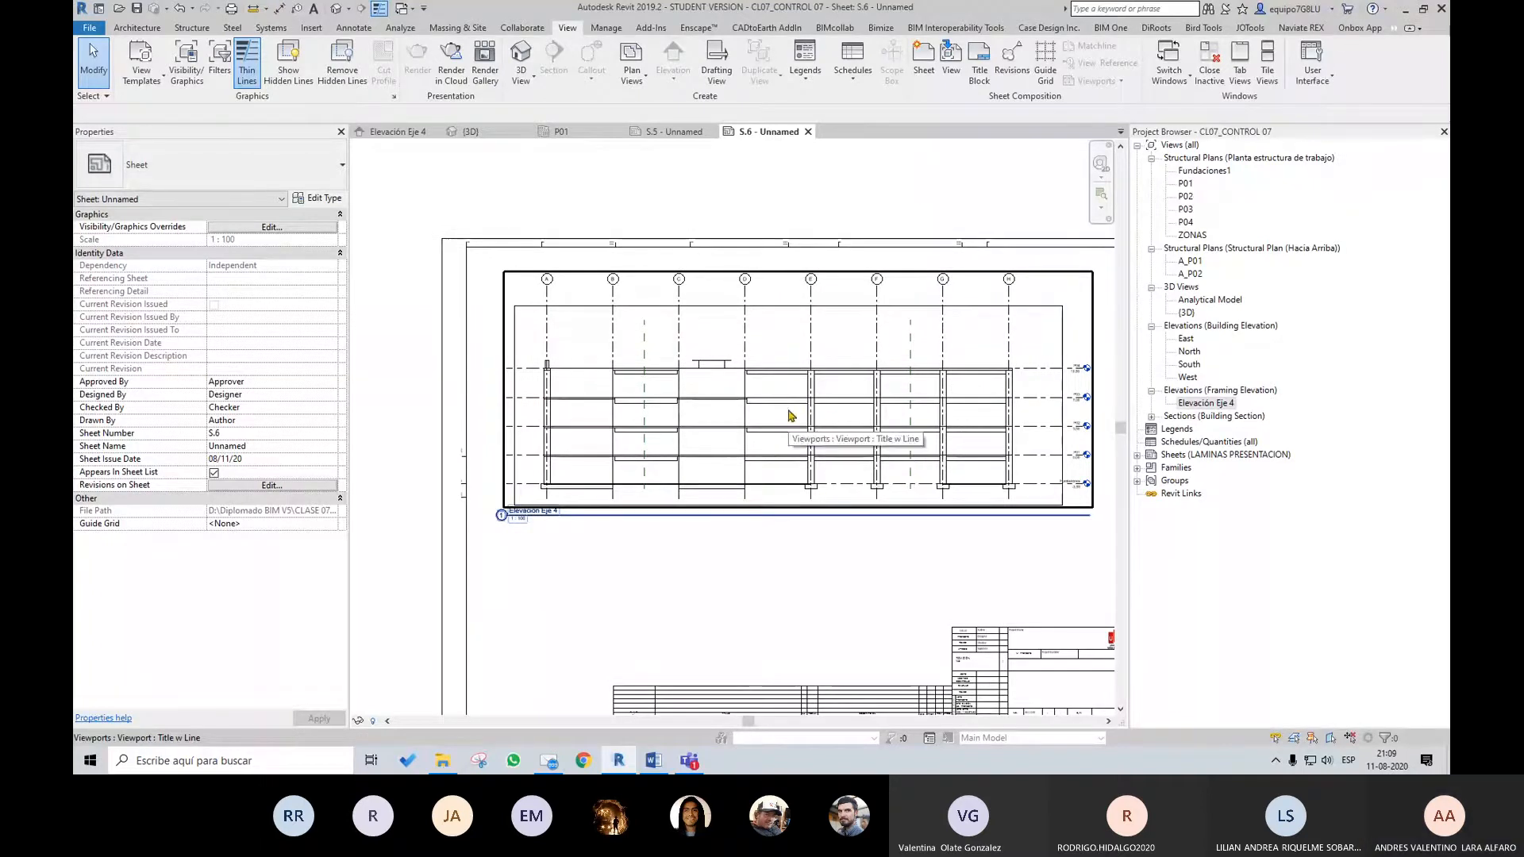
middle_drag(843, 432, 849, 366)
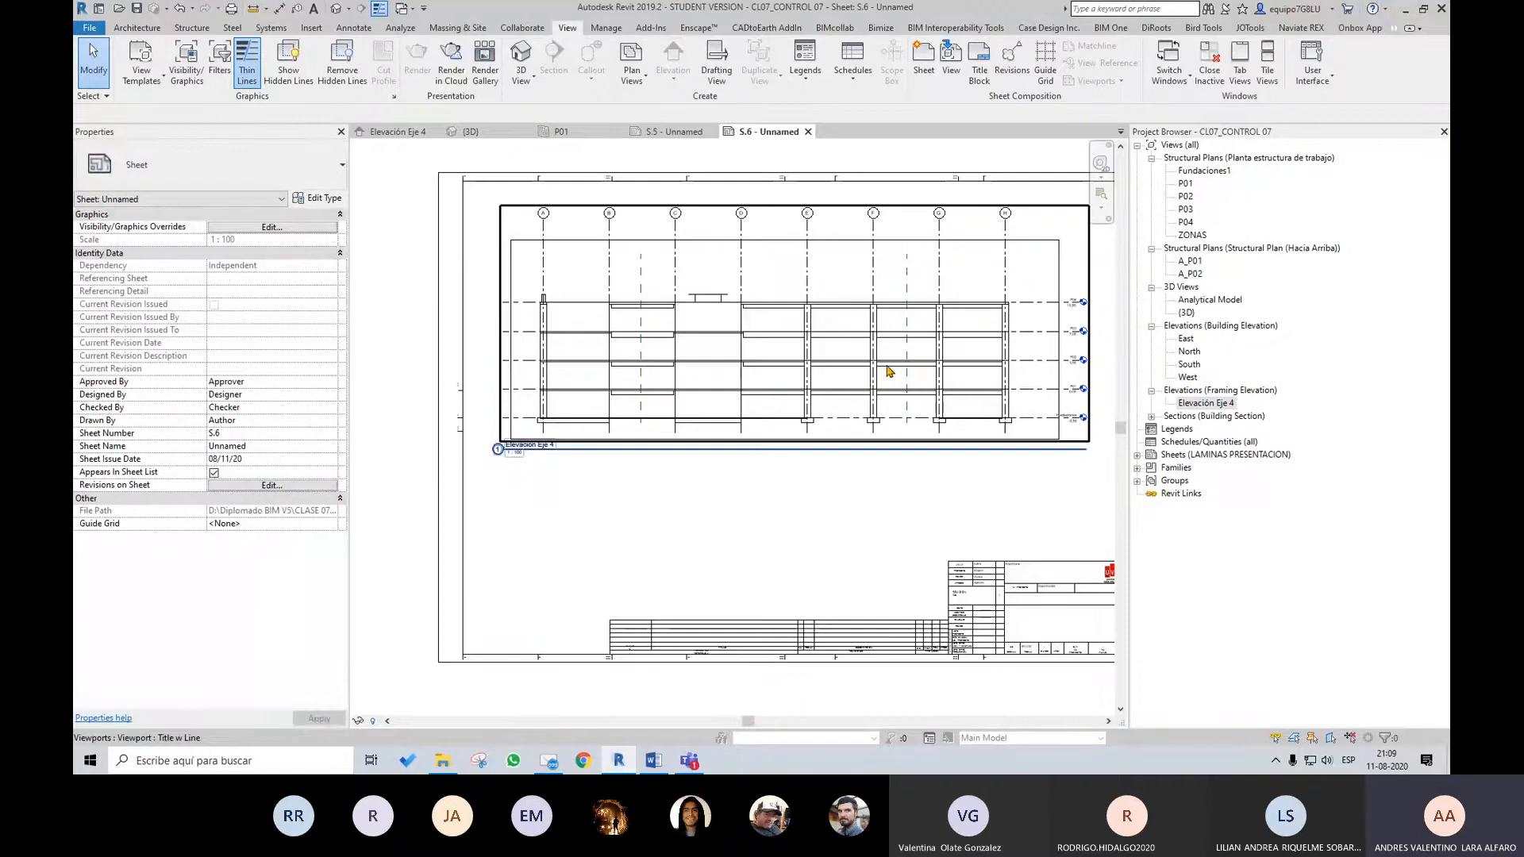
click(889, 372)
drag(871, 365, 871, 347)
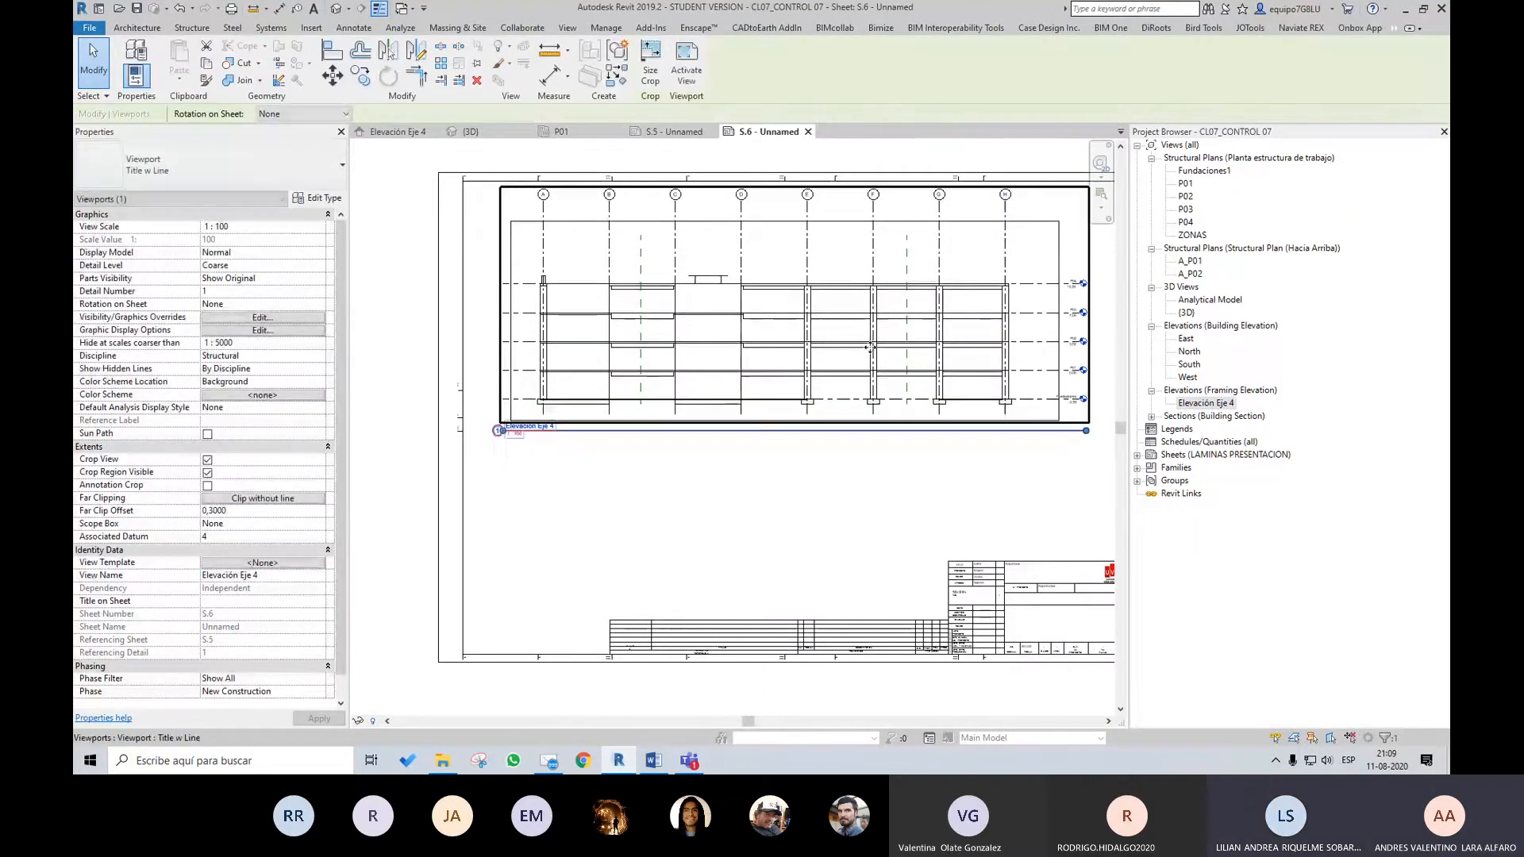
scroll(865, 352, down, 1)
key(Escape)
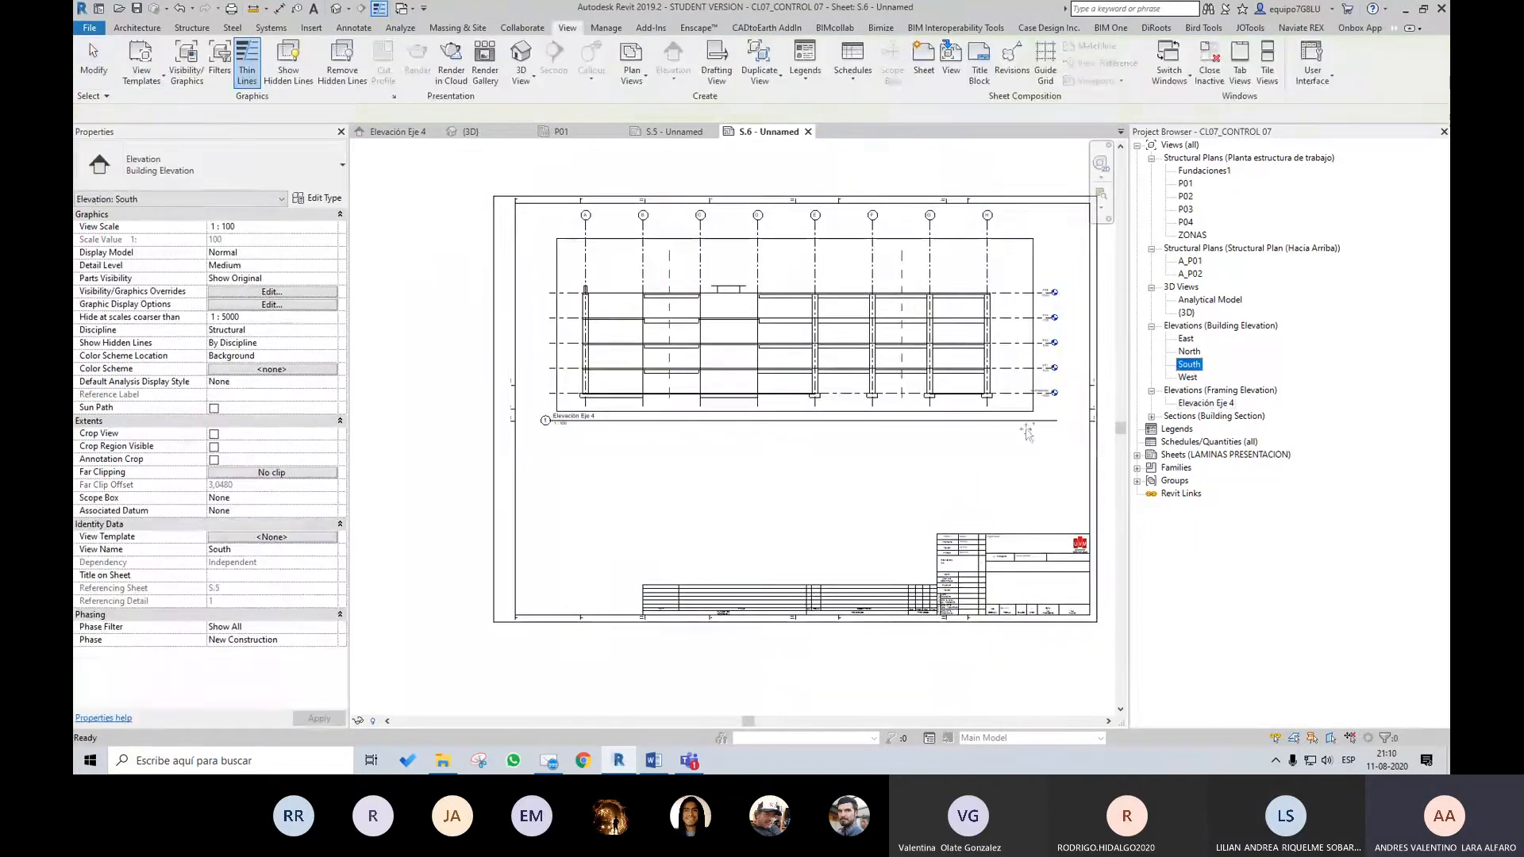
Place the South elevation on the same sheet and shift it up beneath the Elevación Eje 4 view
drag(849, 511, 846, 512)
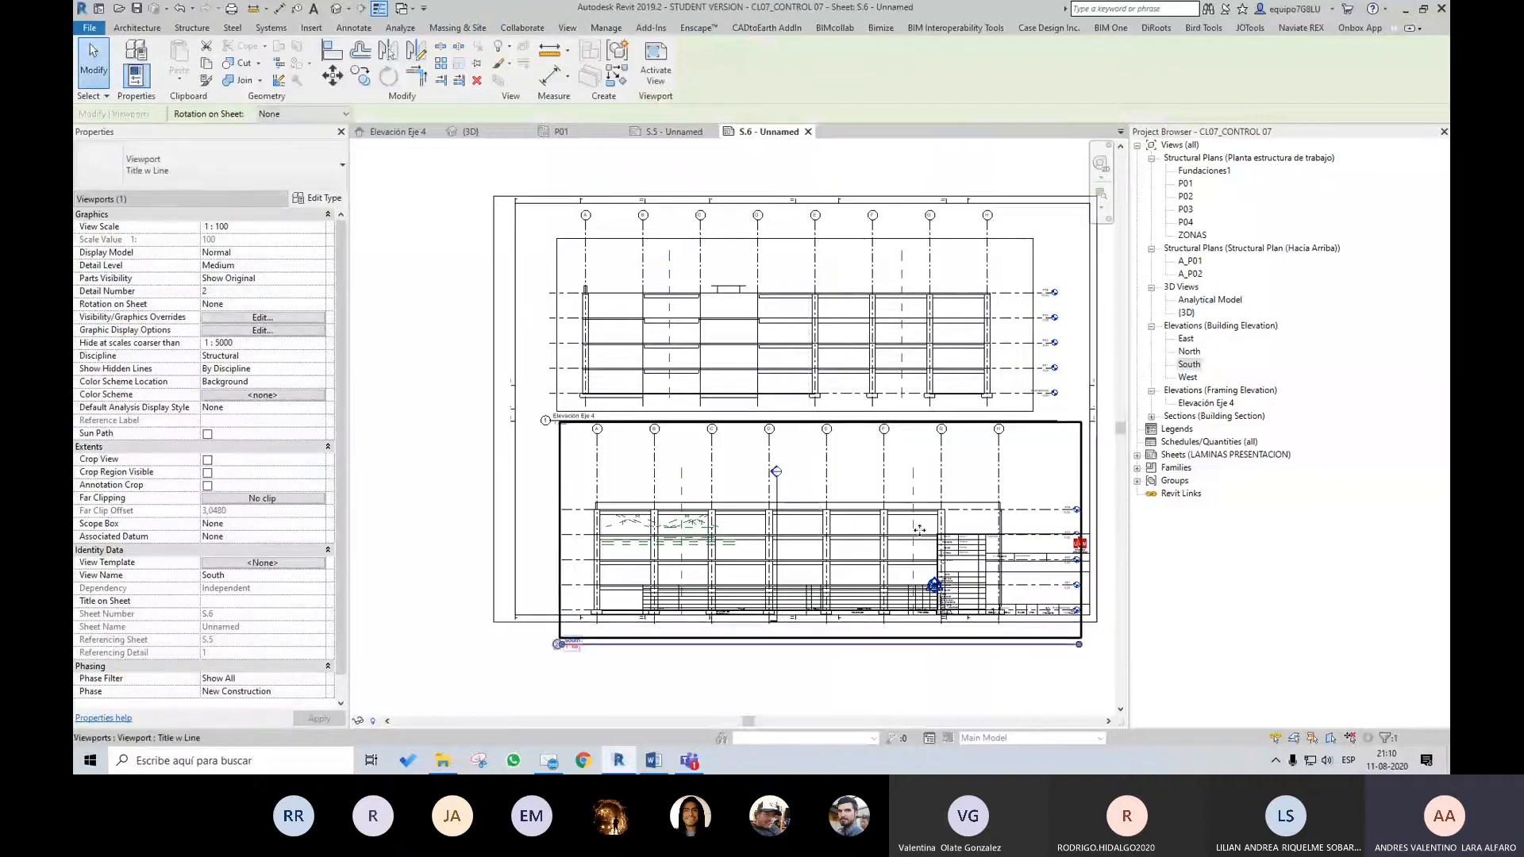
click(826, 477)
drag(955, 392, 955, 373)
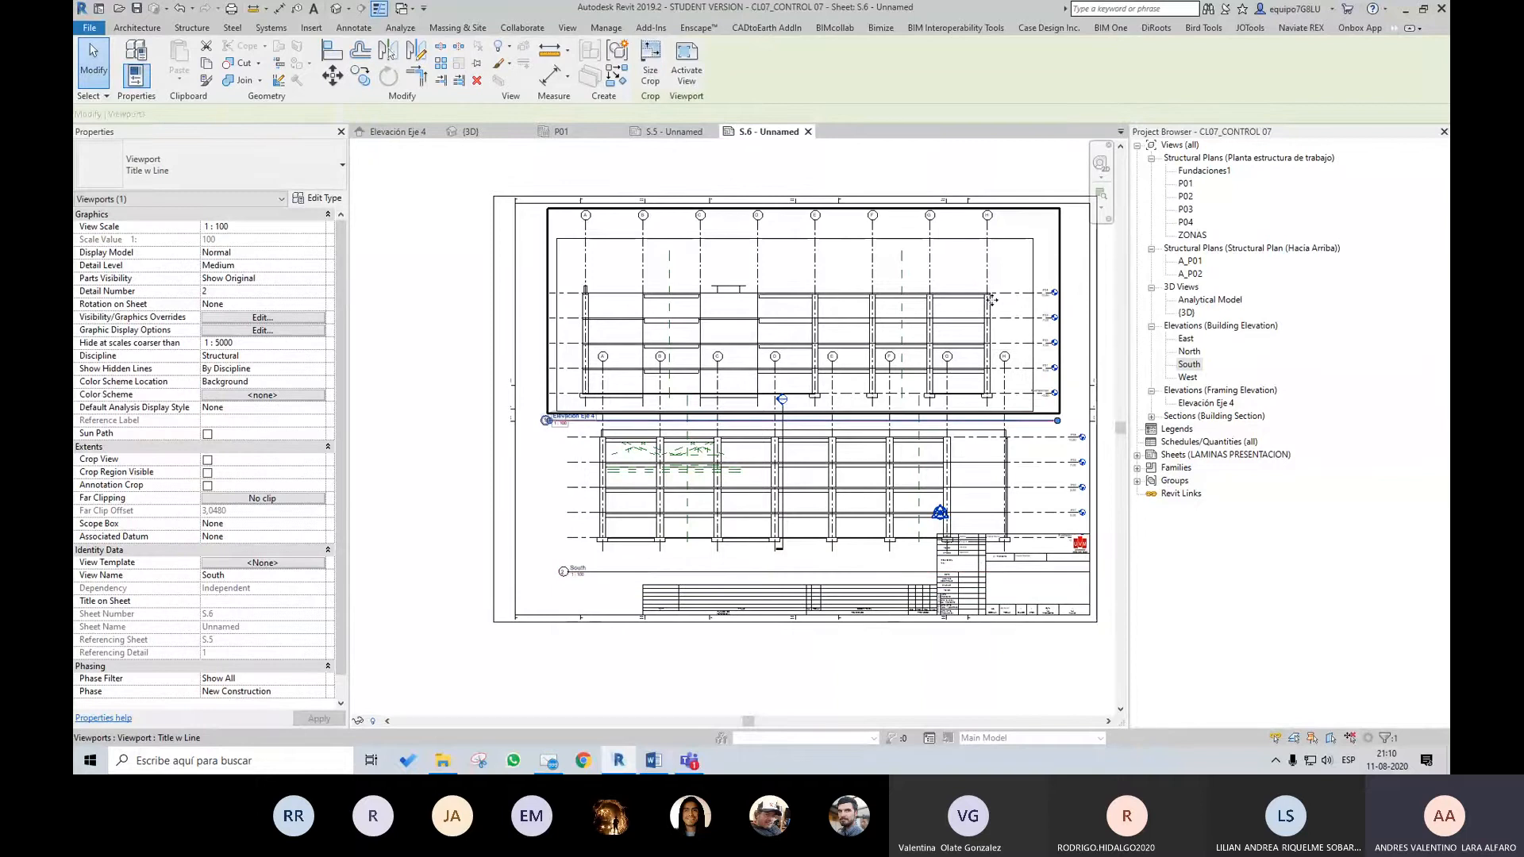
Shift the Elevación Eje 4 and South viewports further up the sheet to free space above the title block
drag(990, 309, 992, 267)
click(999, 439)
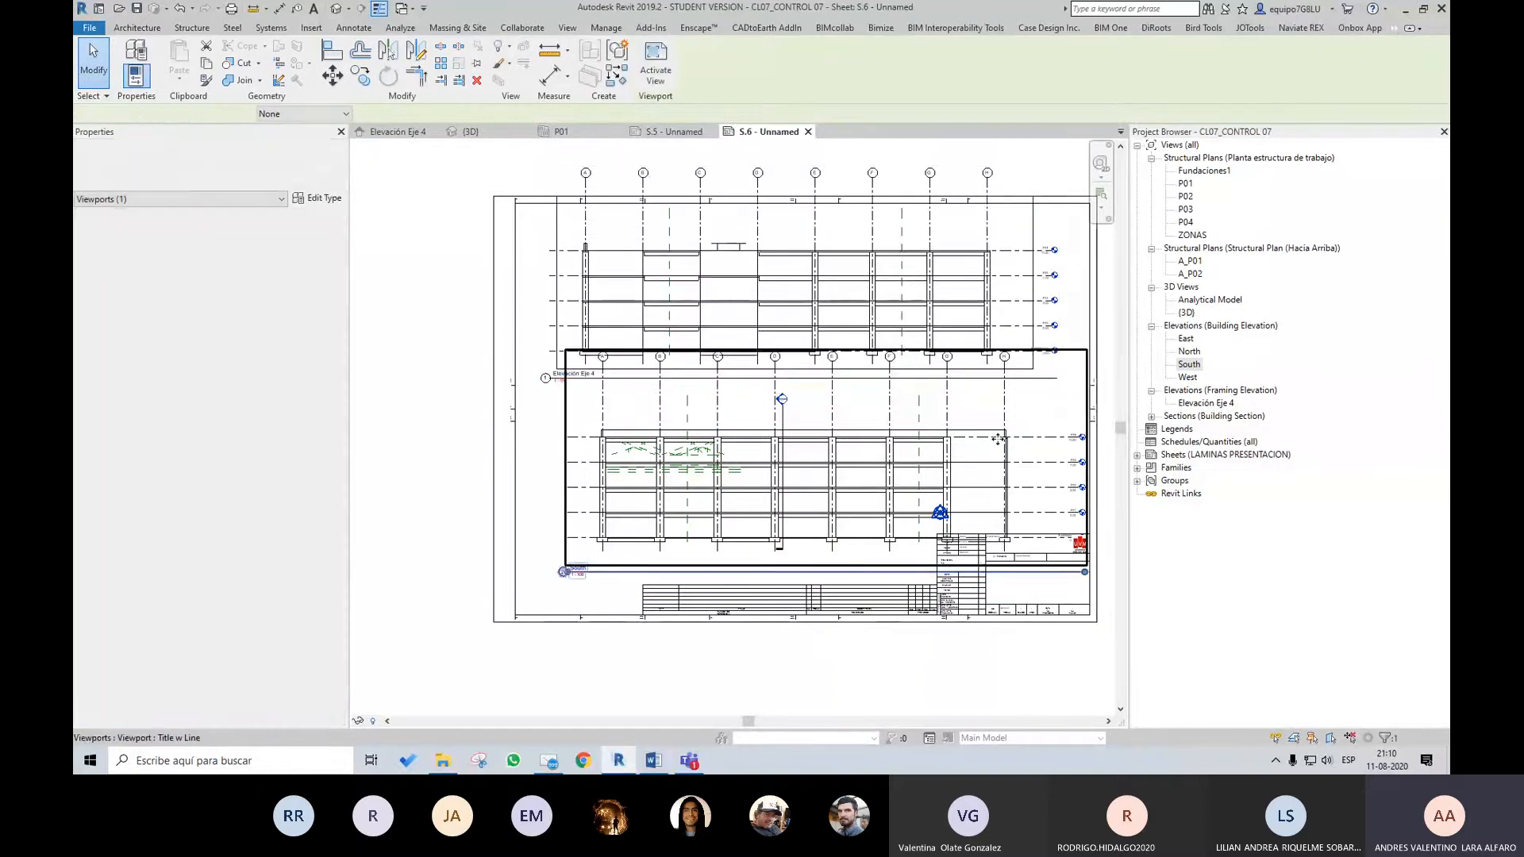
drag(998, 439, 1003, 408)
Activate the Elevación Eje 4 view on the sheet, lower its crop region's upper edge to just above the roof, and deactivate it
double_click(911, 231)
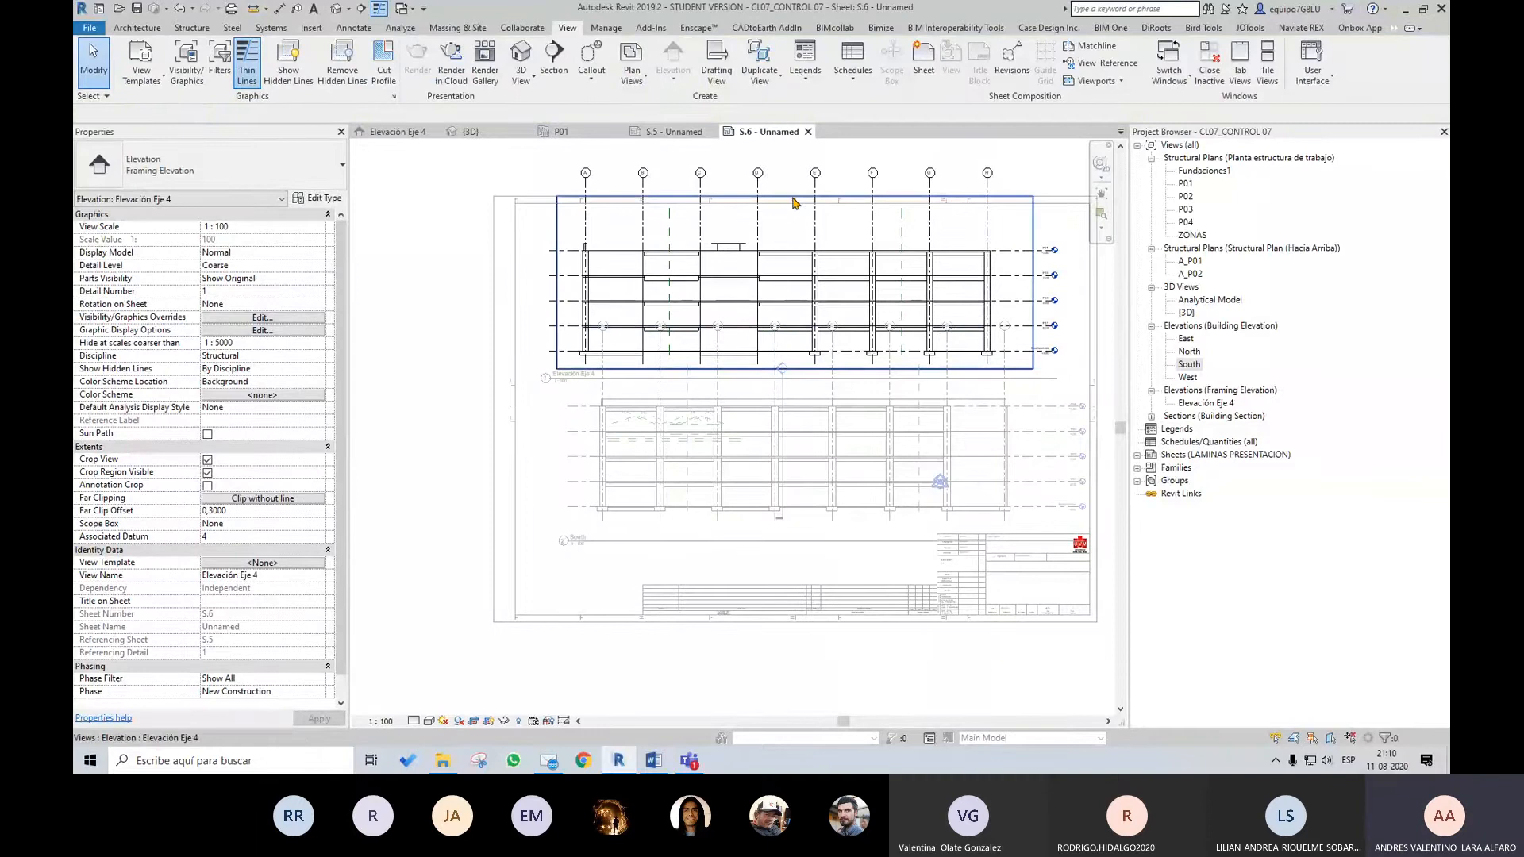
drag(793, 203, 792, 241)
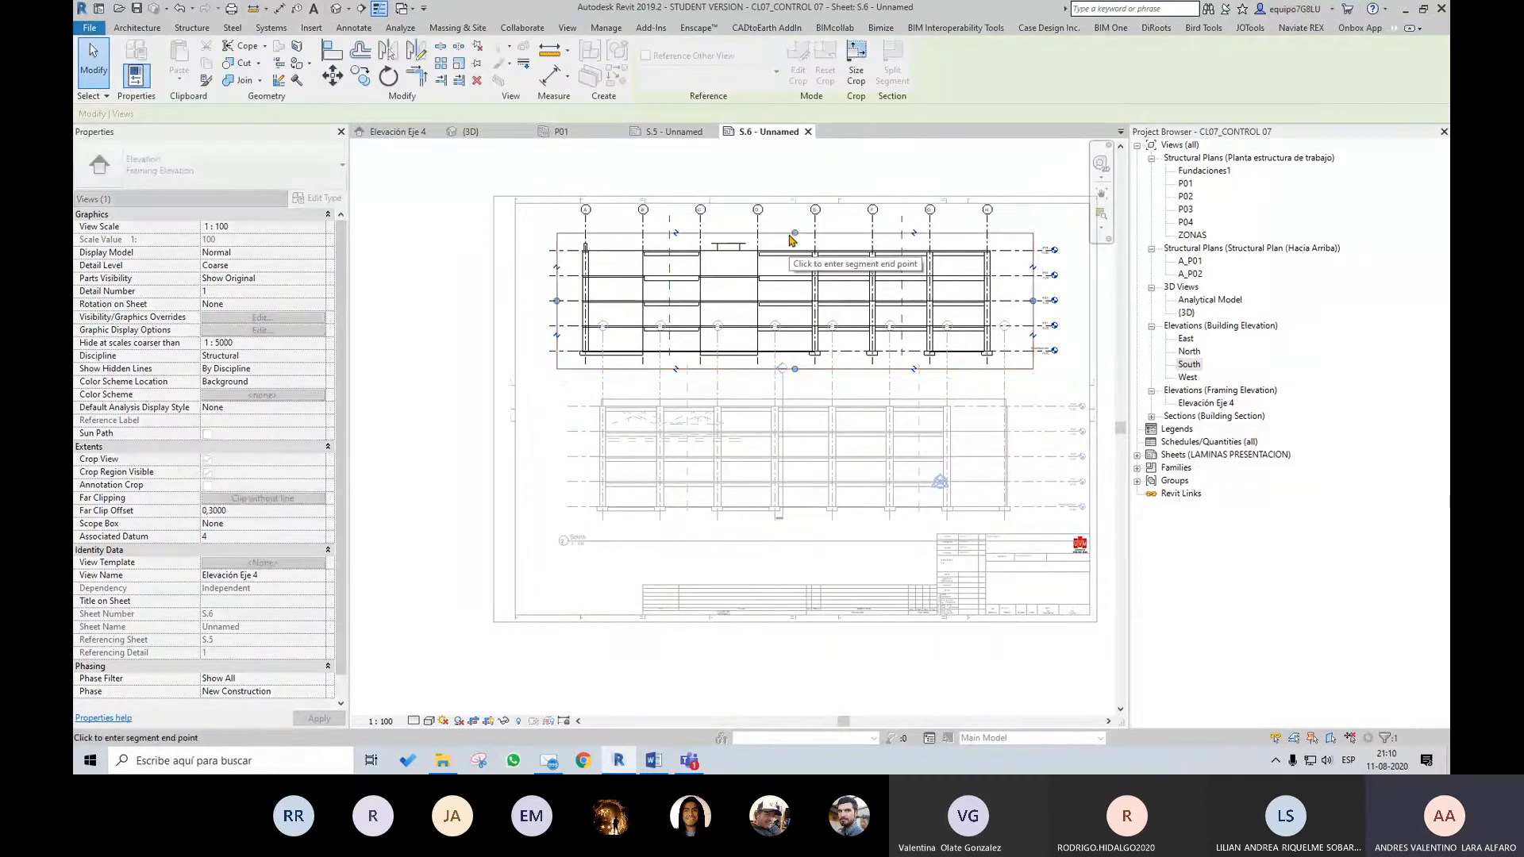
double_click(843, 170)
Examine the South viewport and the CL07_Formato A1 title block for how the drawings and title fields fit the sheet
click(846, 430)
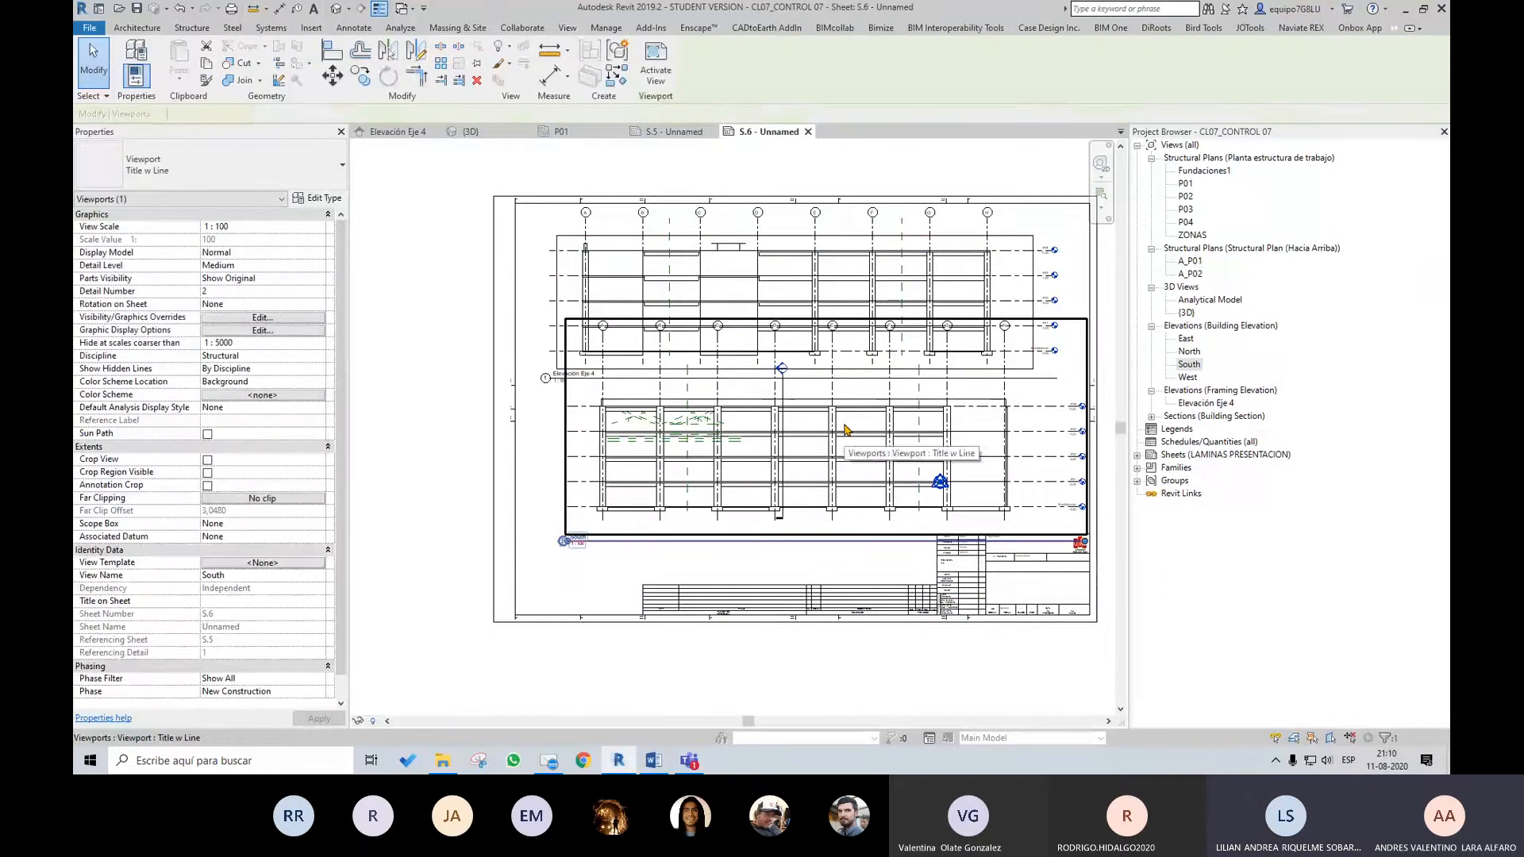
scroll(677, 359, down, 2)
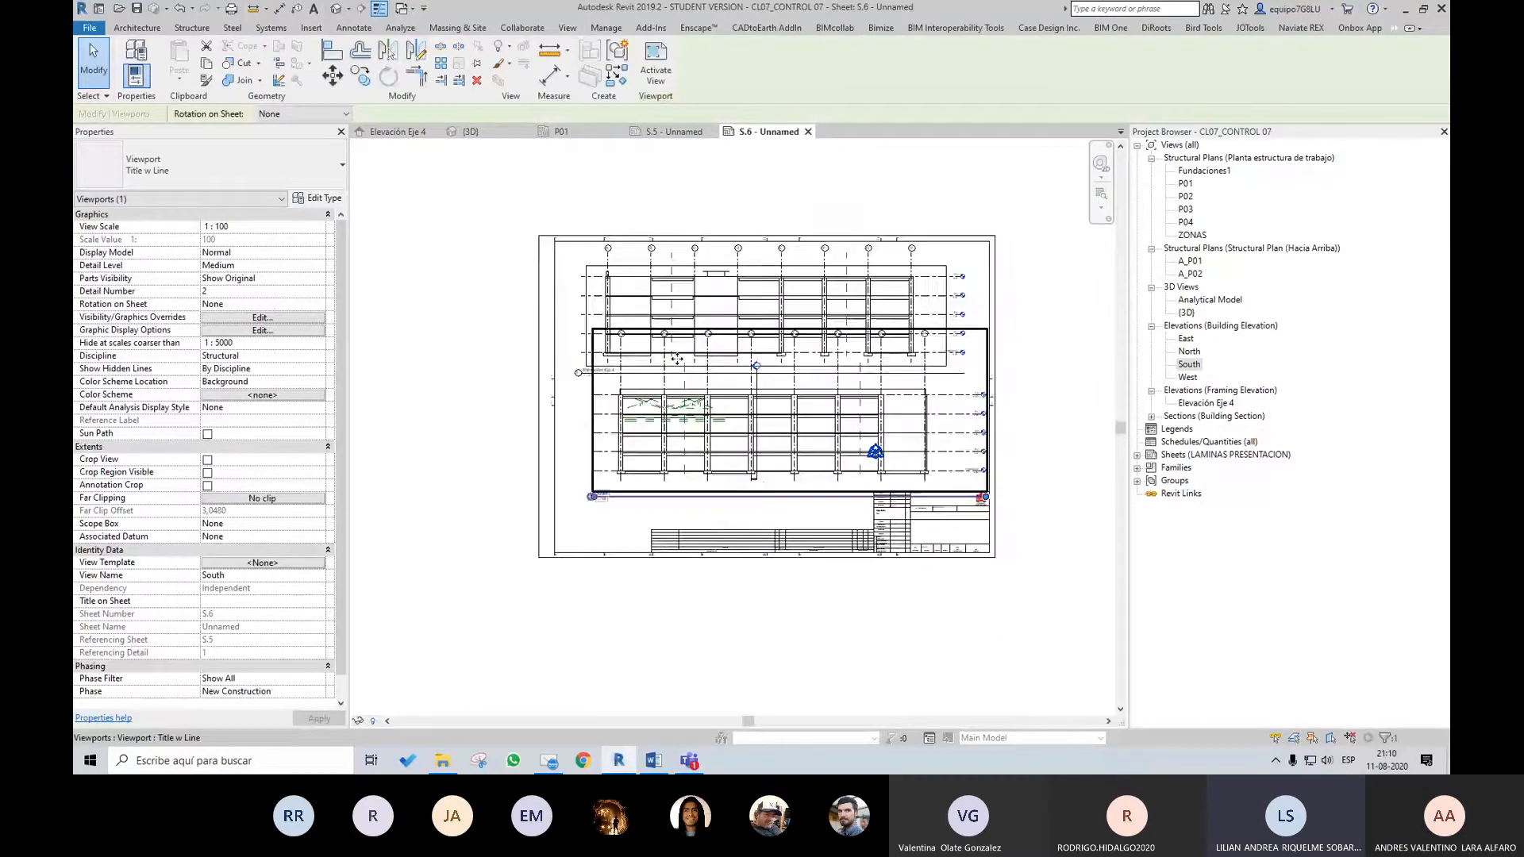
scroll(889, 498, up, 2)
scroll(993, 572, up, 3)
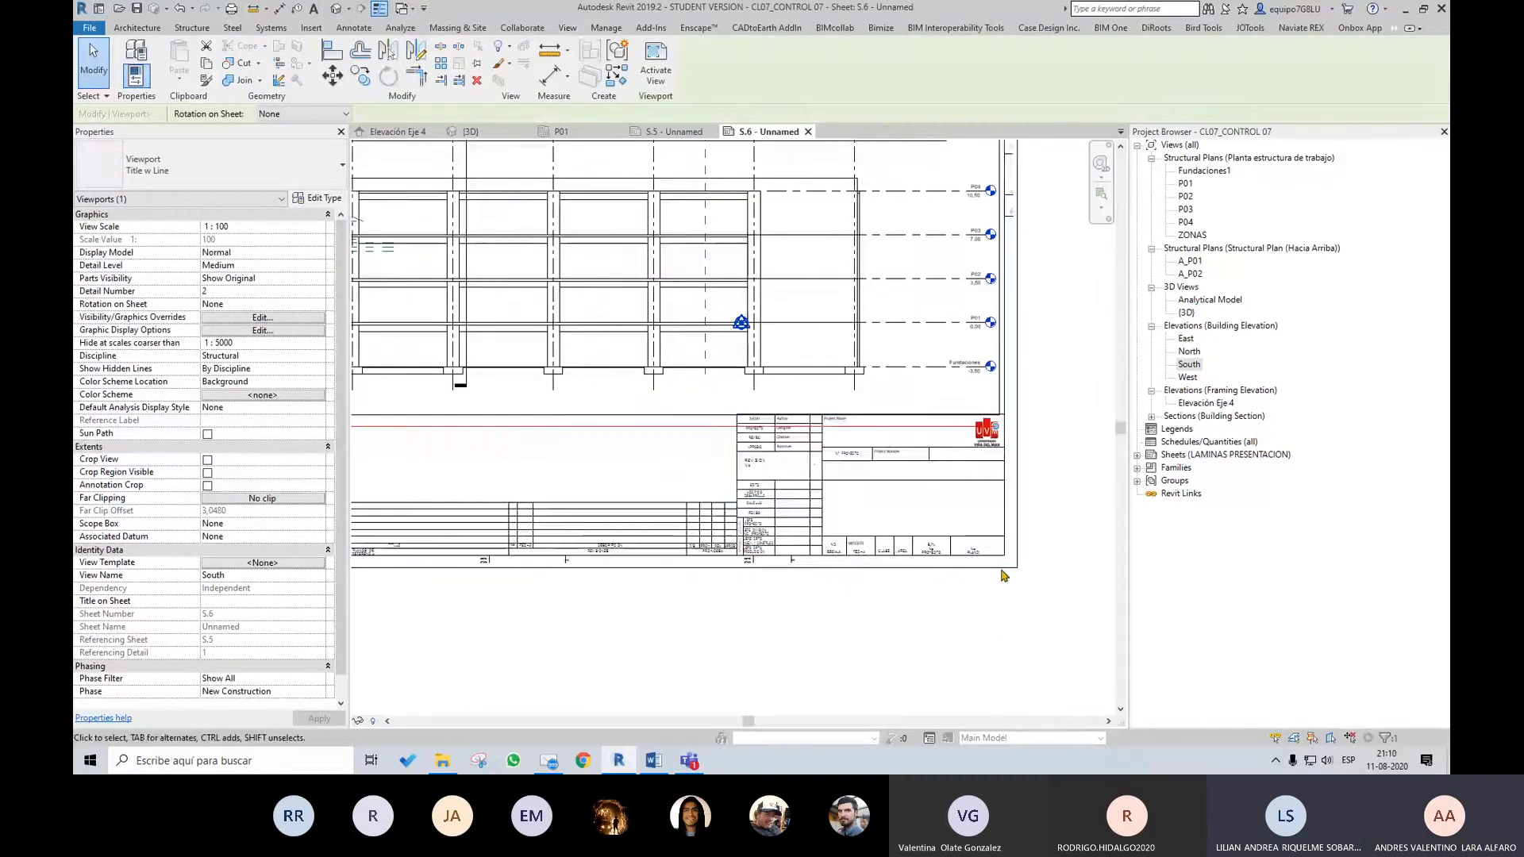
scroll(798, 496, up, 1)
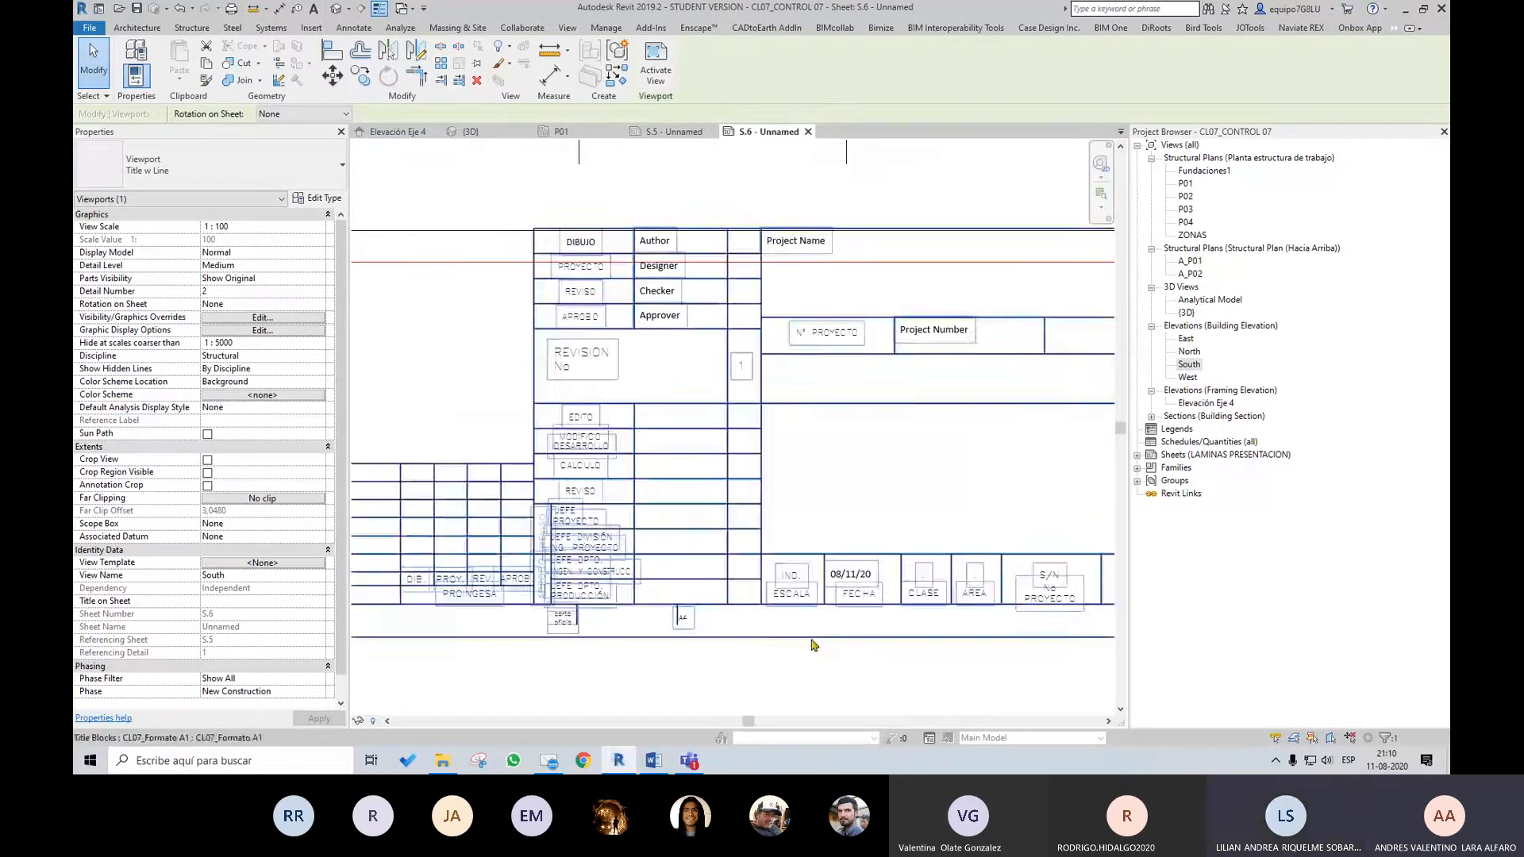
scroll(899, 538, up, 1)
scroll(899, 538, down, 4)
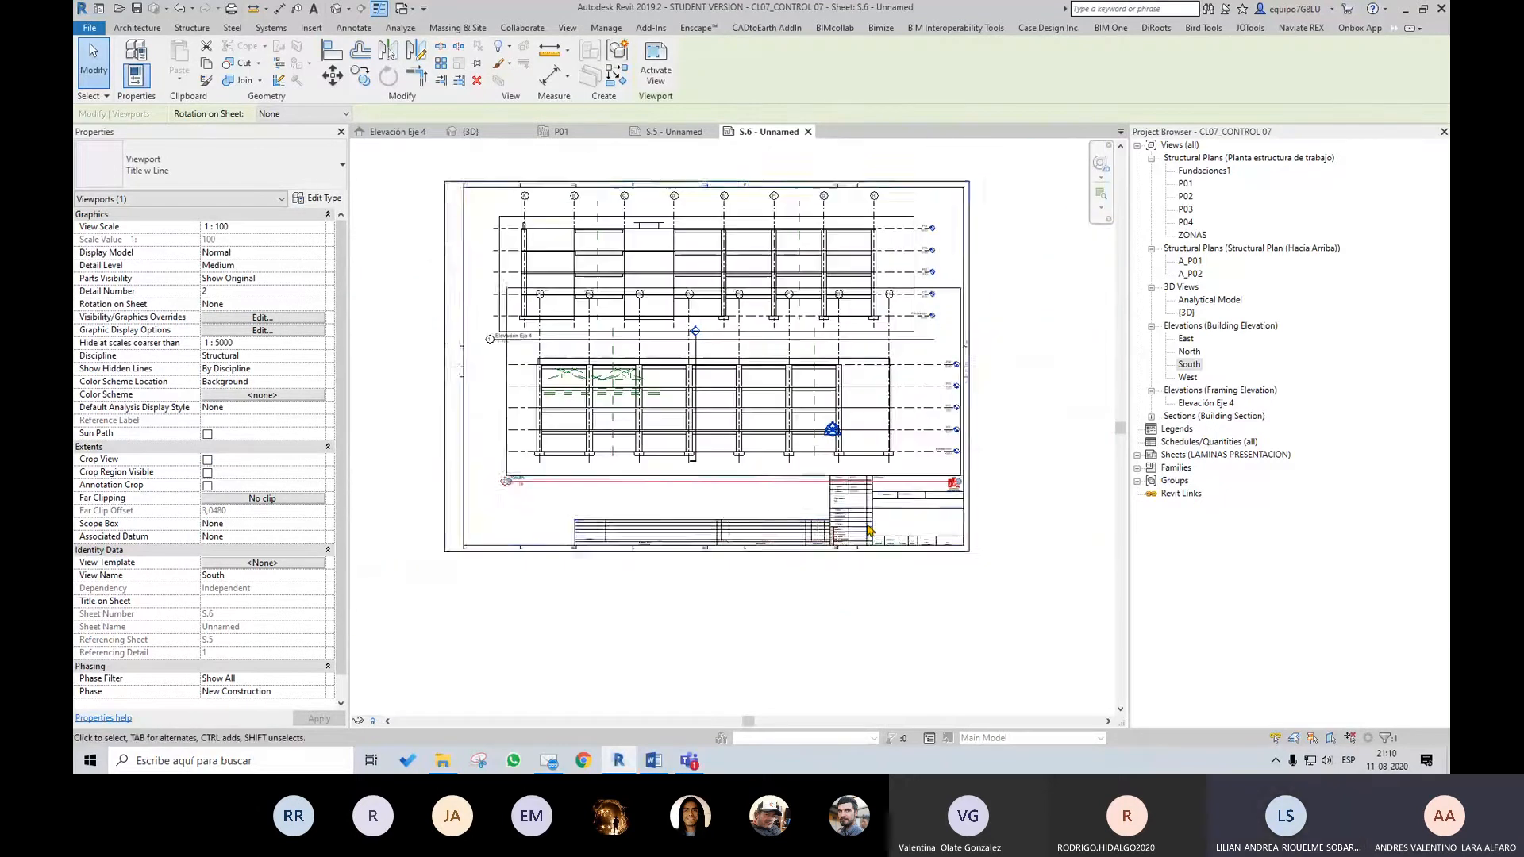
click(869, 530)
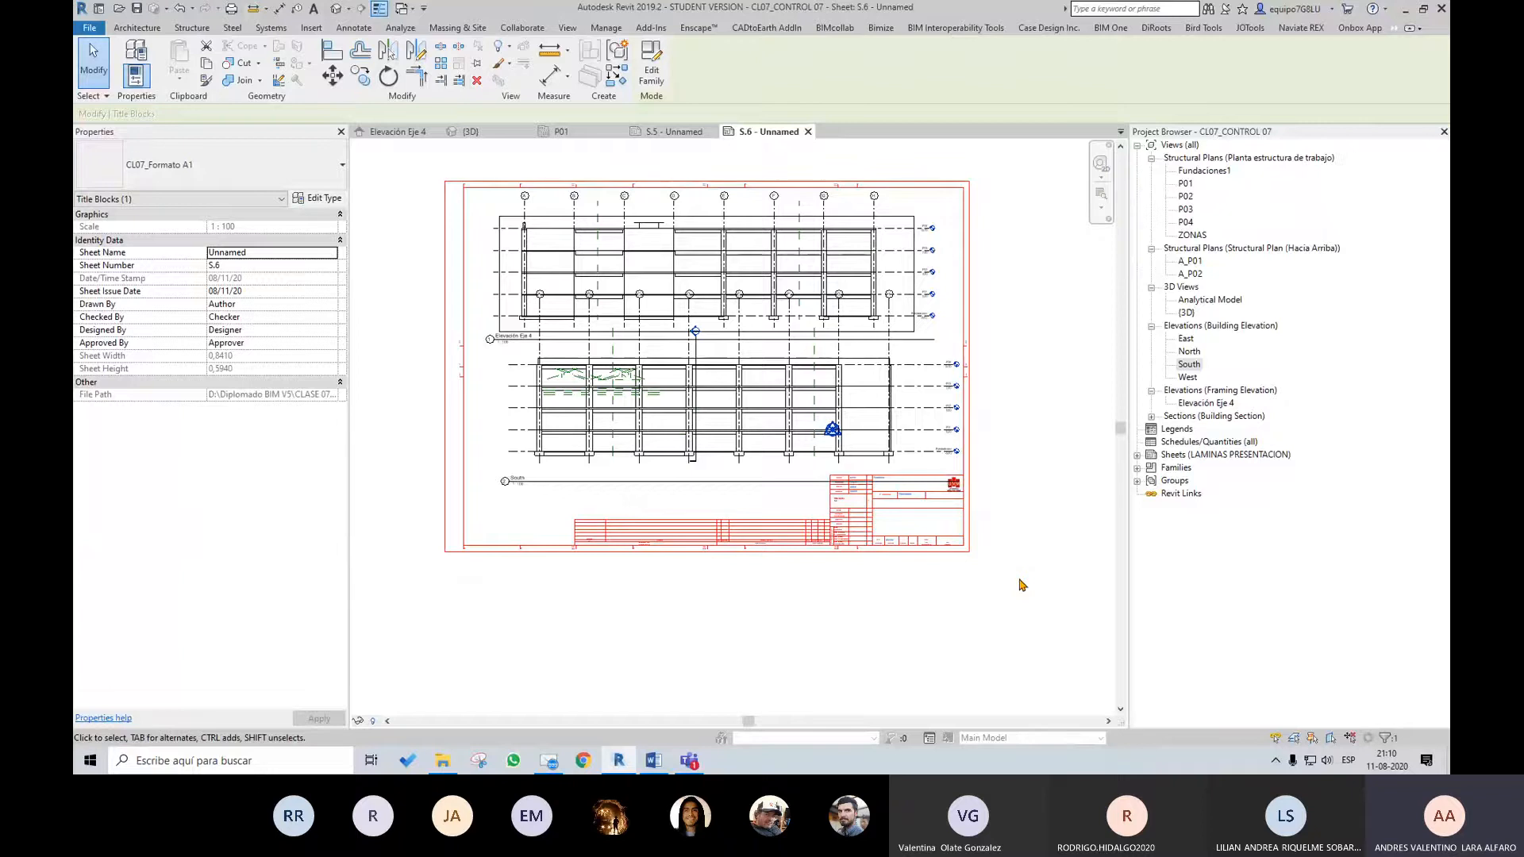
click(981, 677)
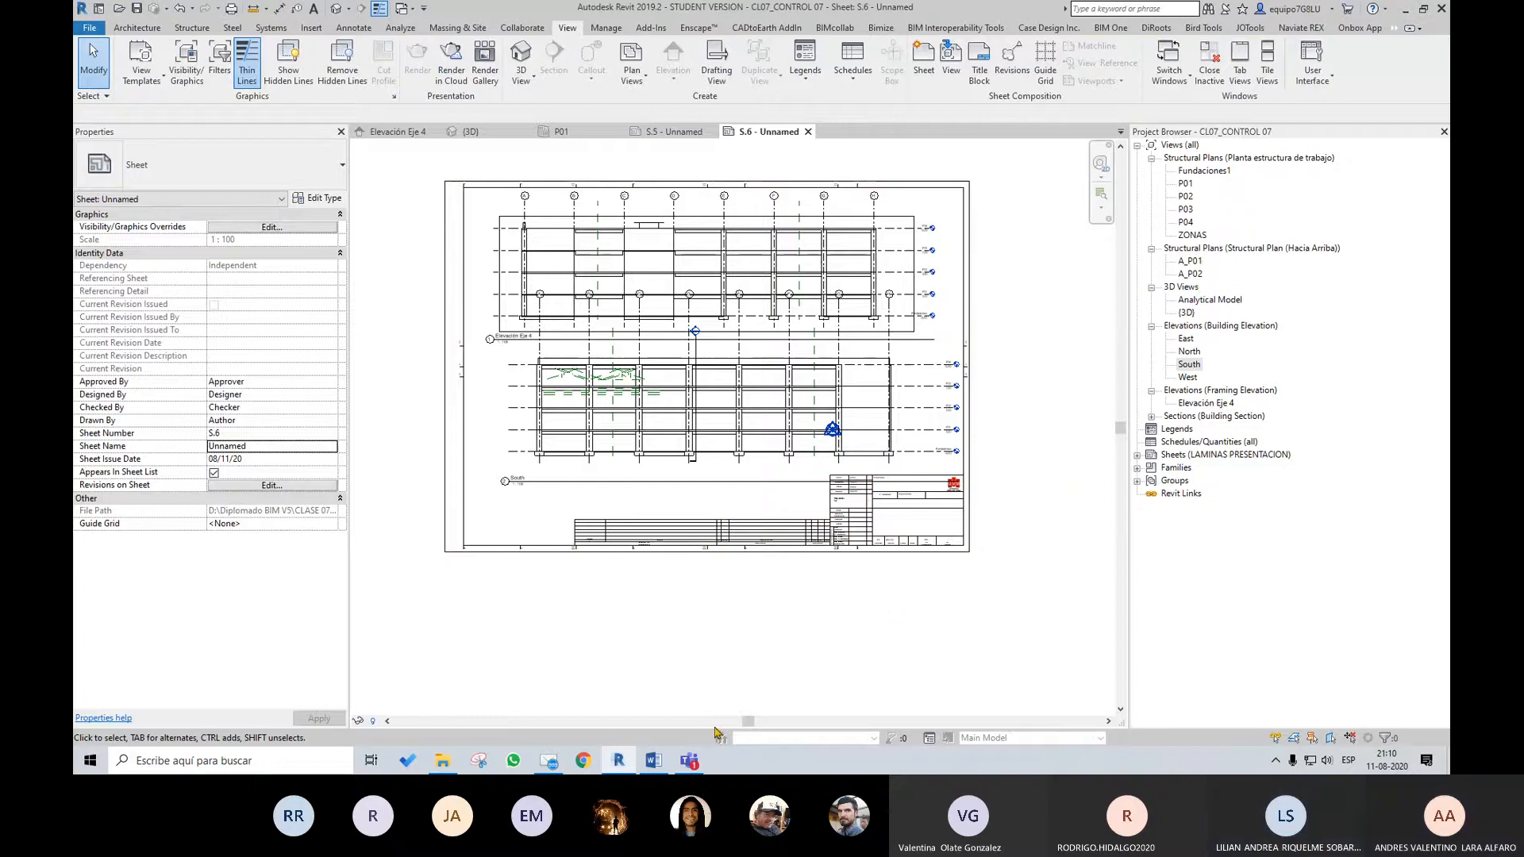
Switch to the Control 07 document in Word, review the assignment instructions, and return to Revit
click(658, 765)
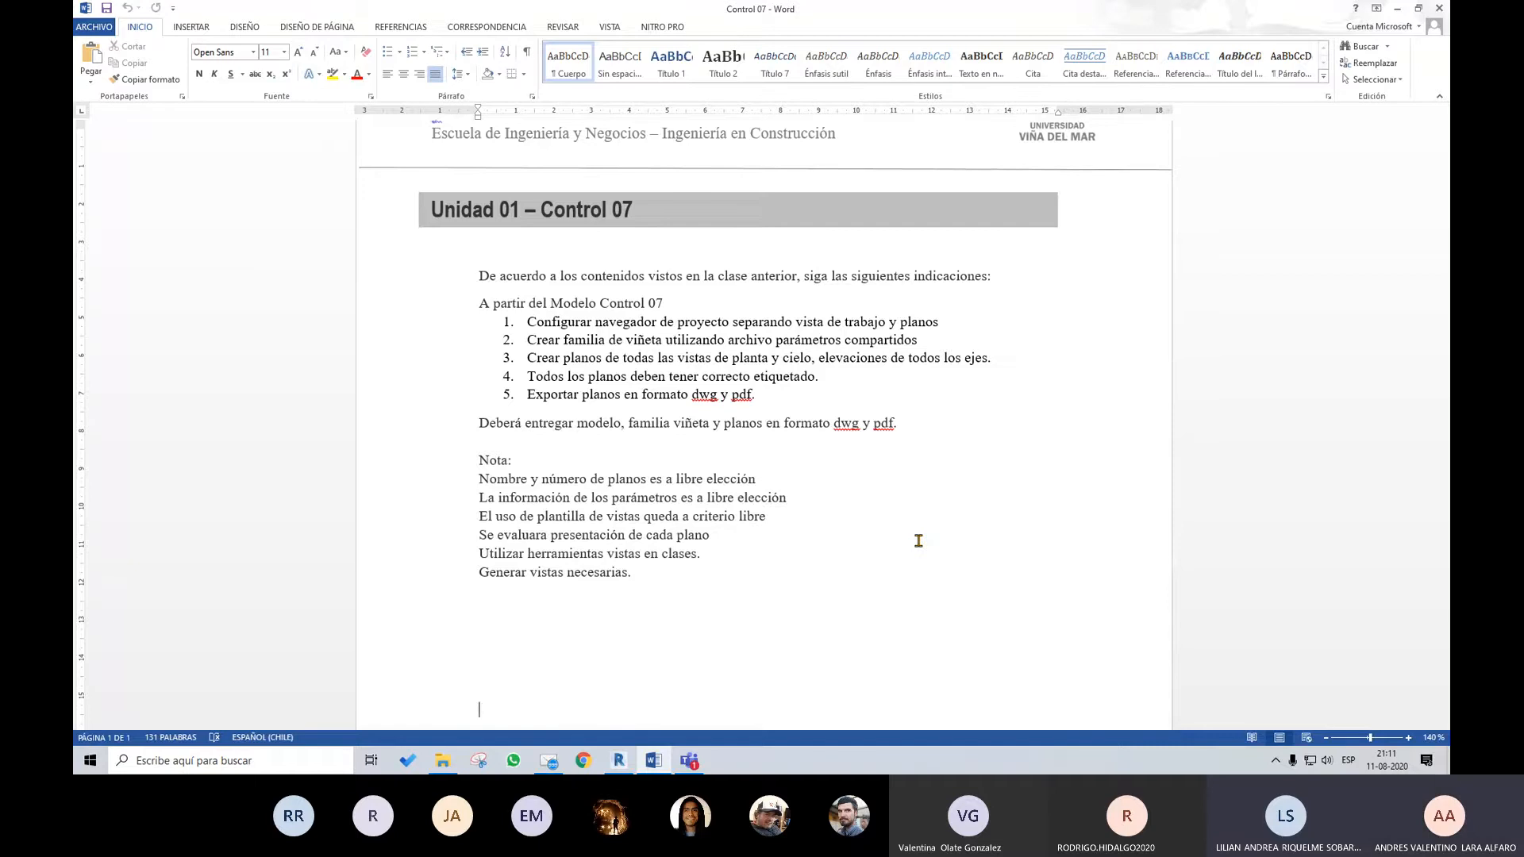
click(1400, 14)
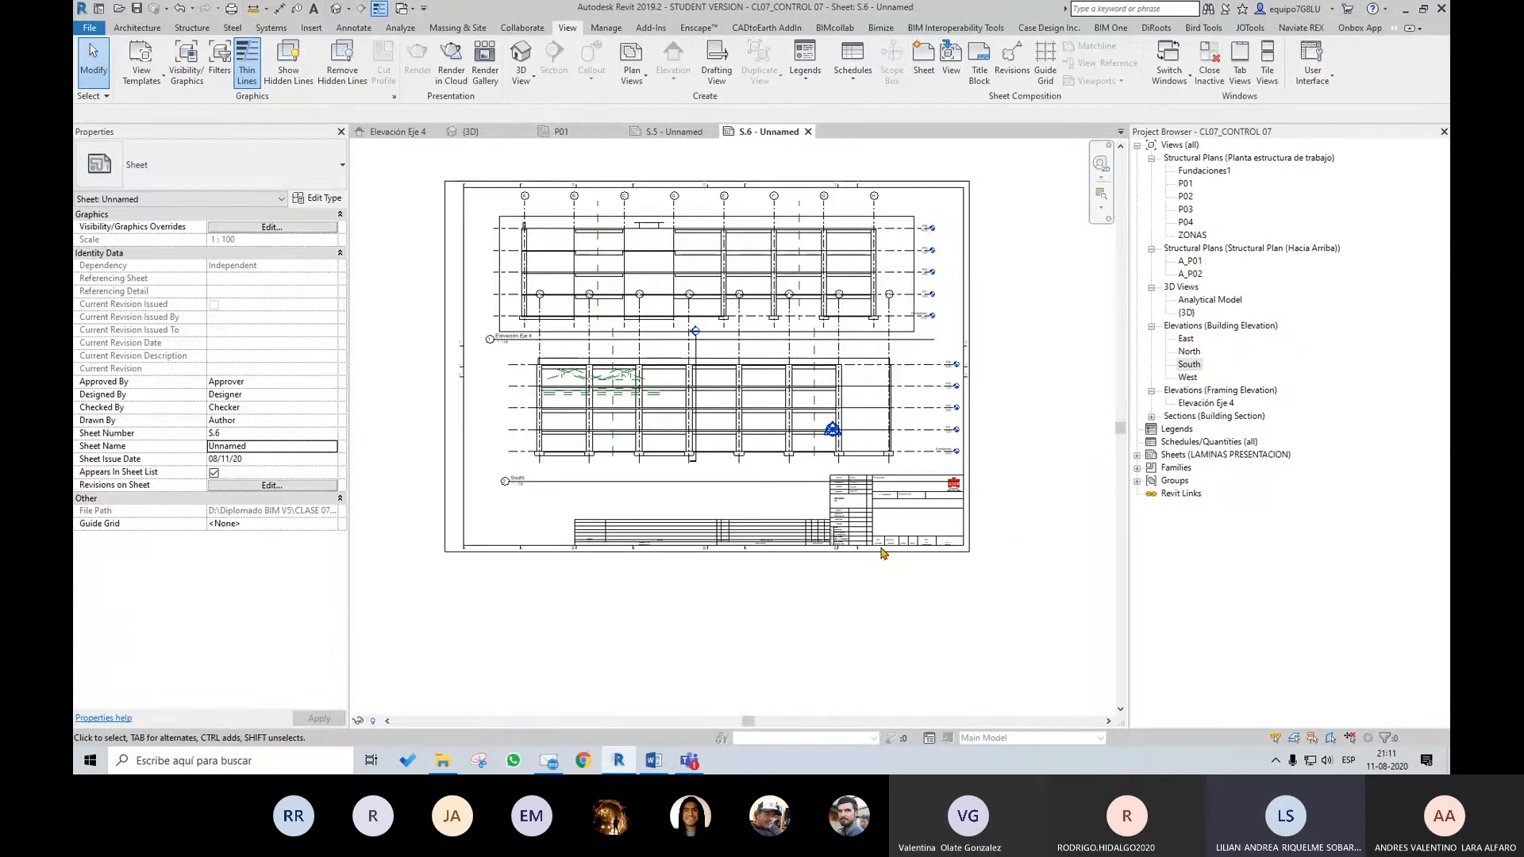
Examine the title block's author, revision, project, scale and date fields to identify which parameters it needs
scroll(881, 553, up, 2)
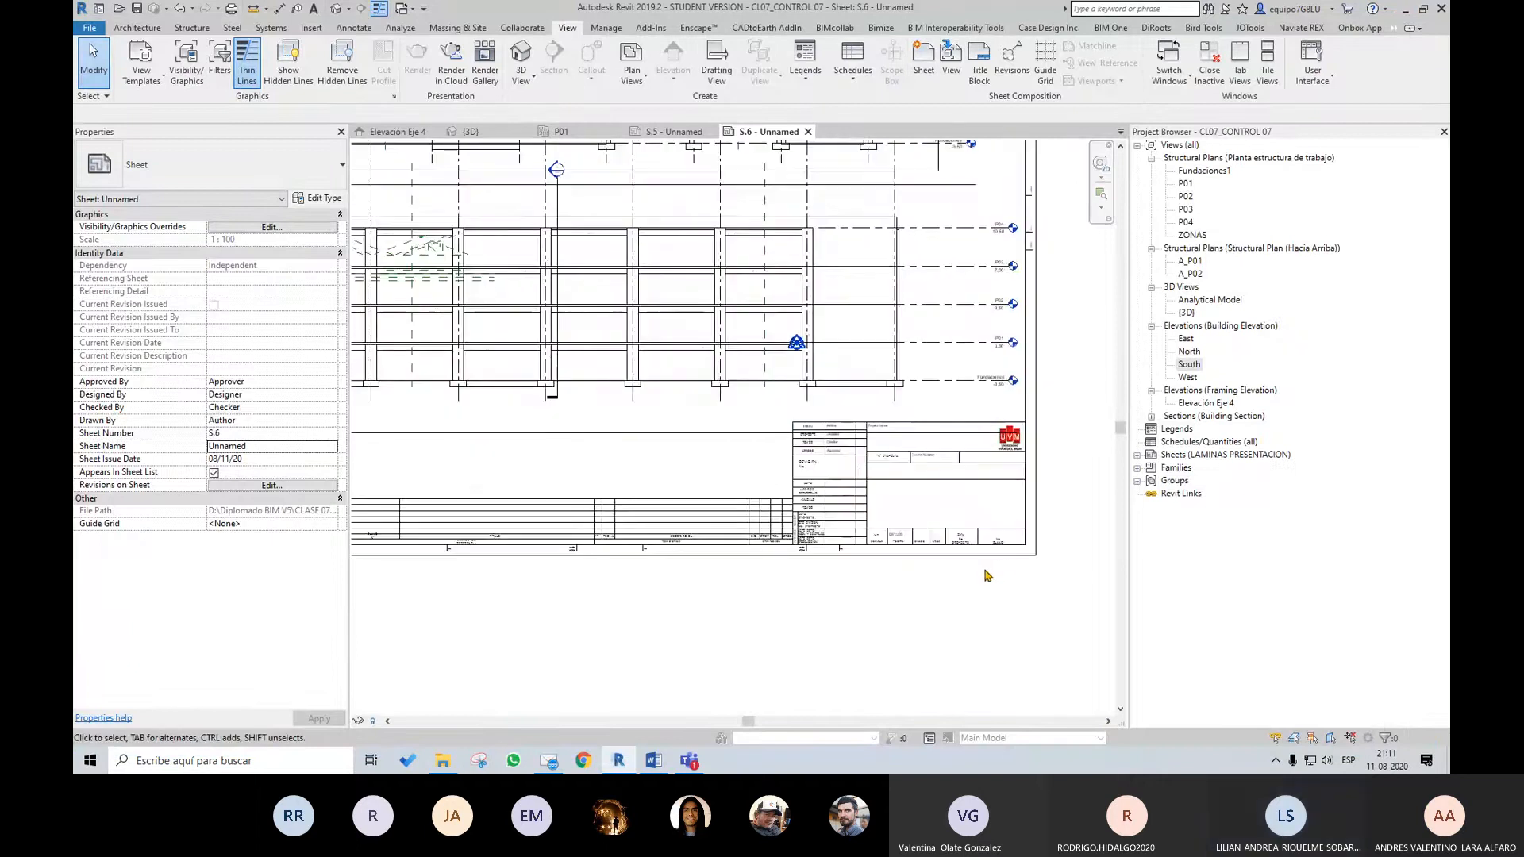
scroll(988, 573, up, 1)
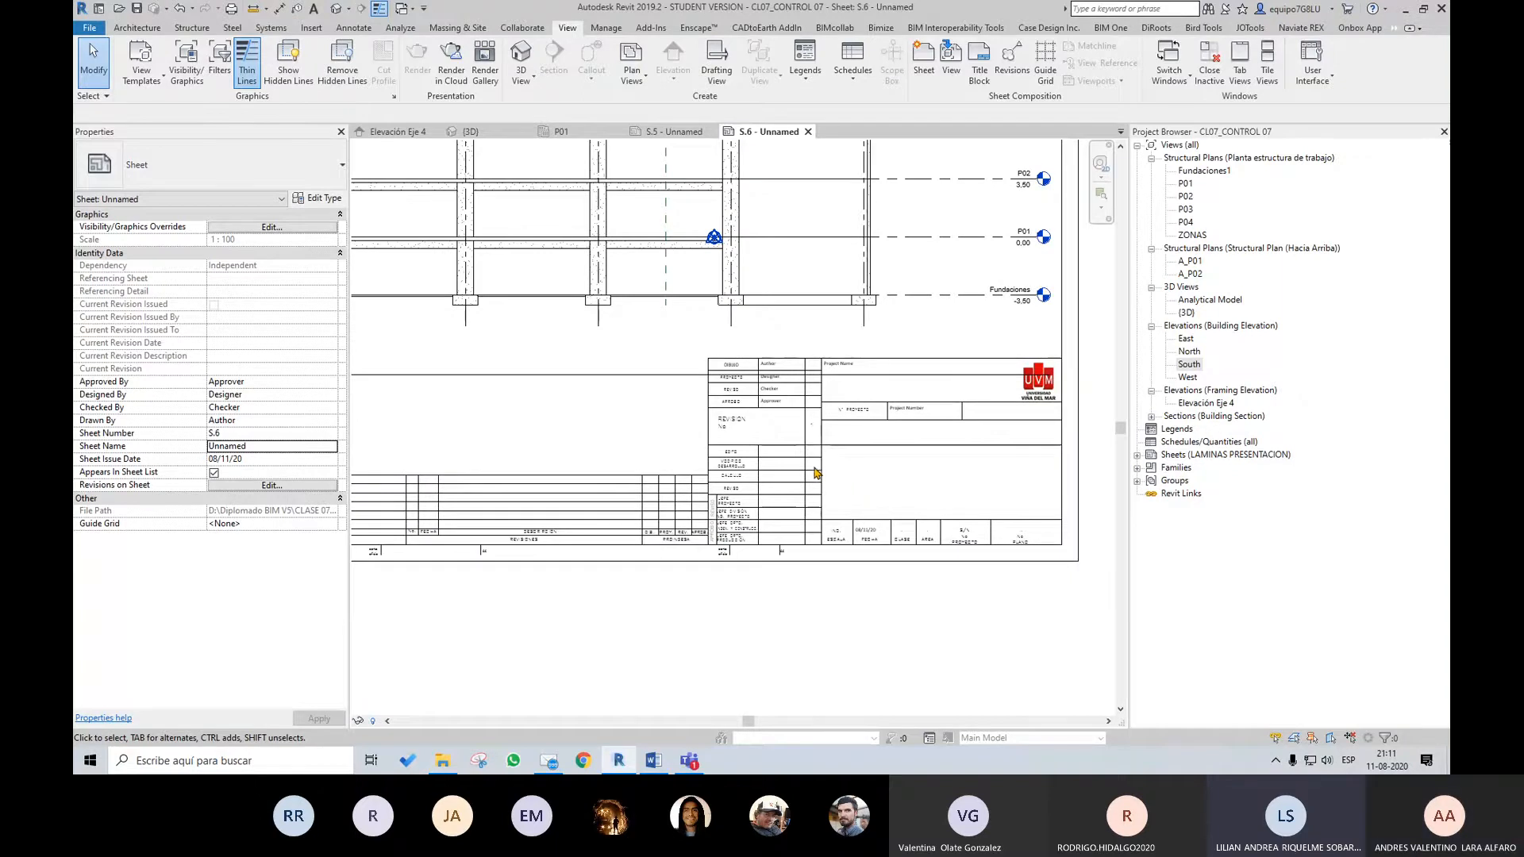
scroll(815, 473, up, 2)
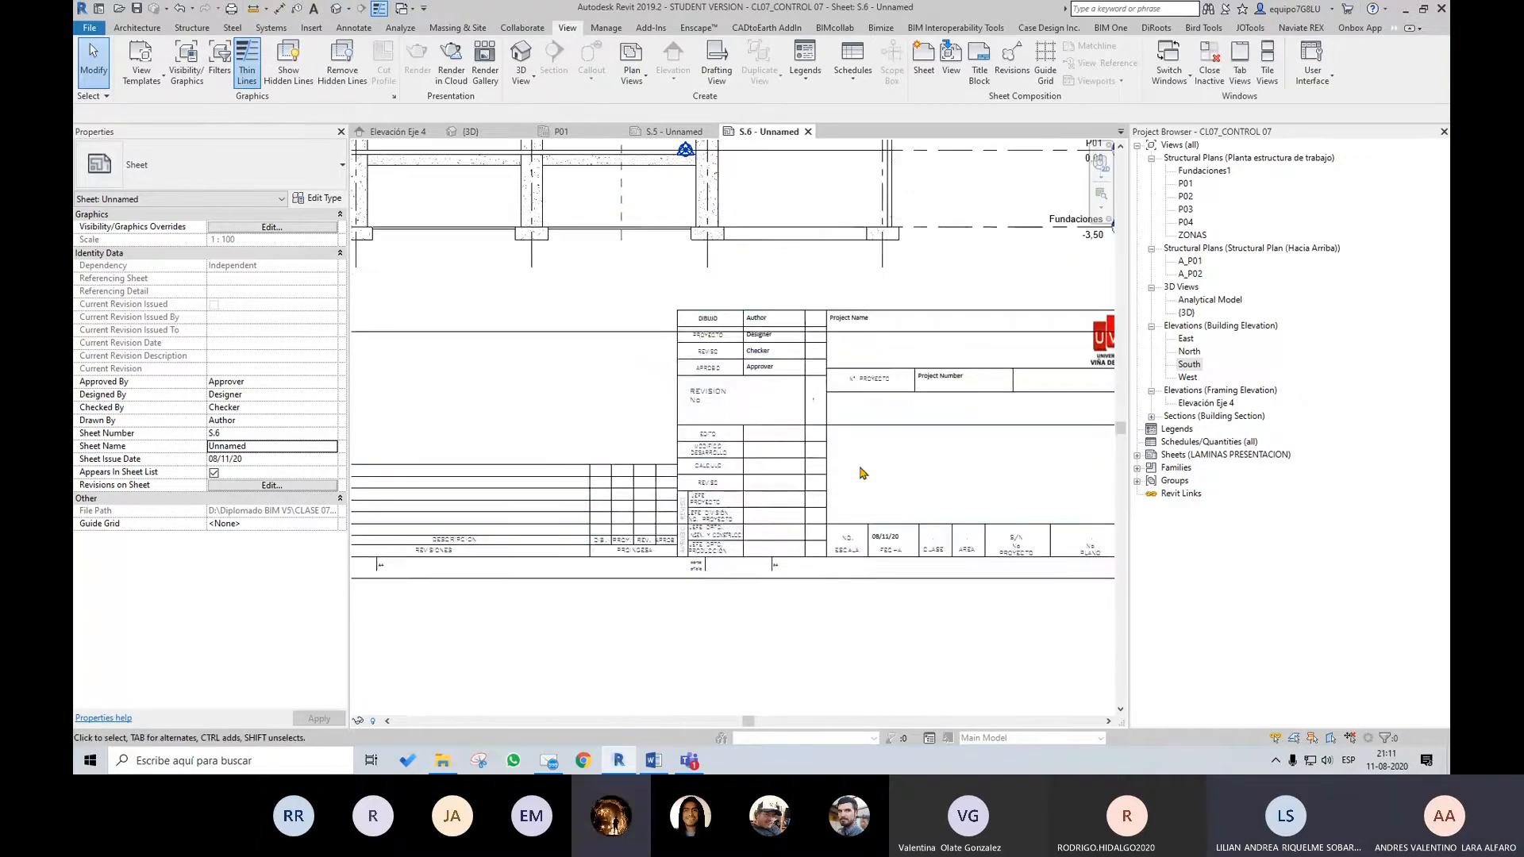
scroll(863, 473, down, 4)
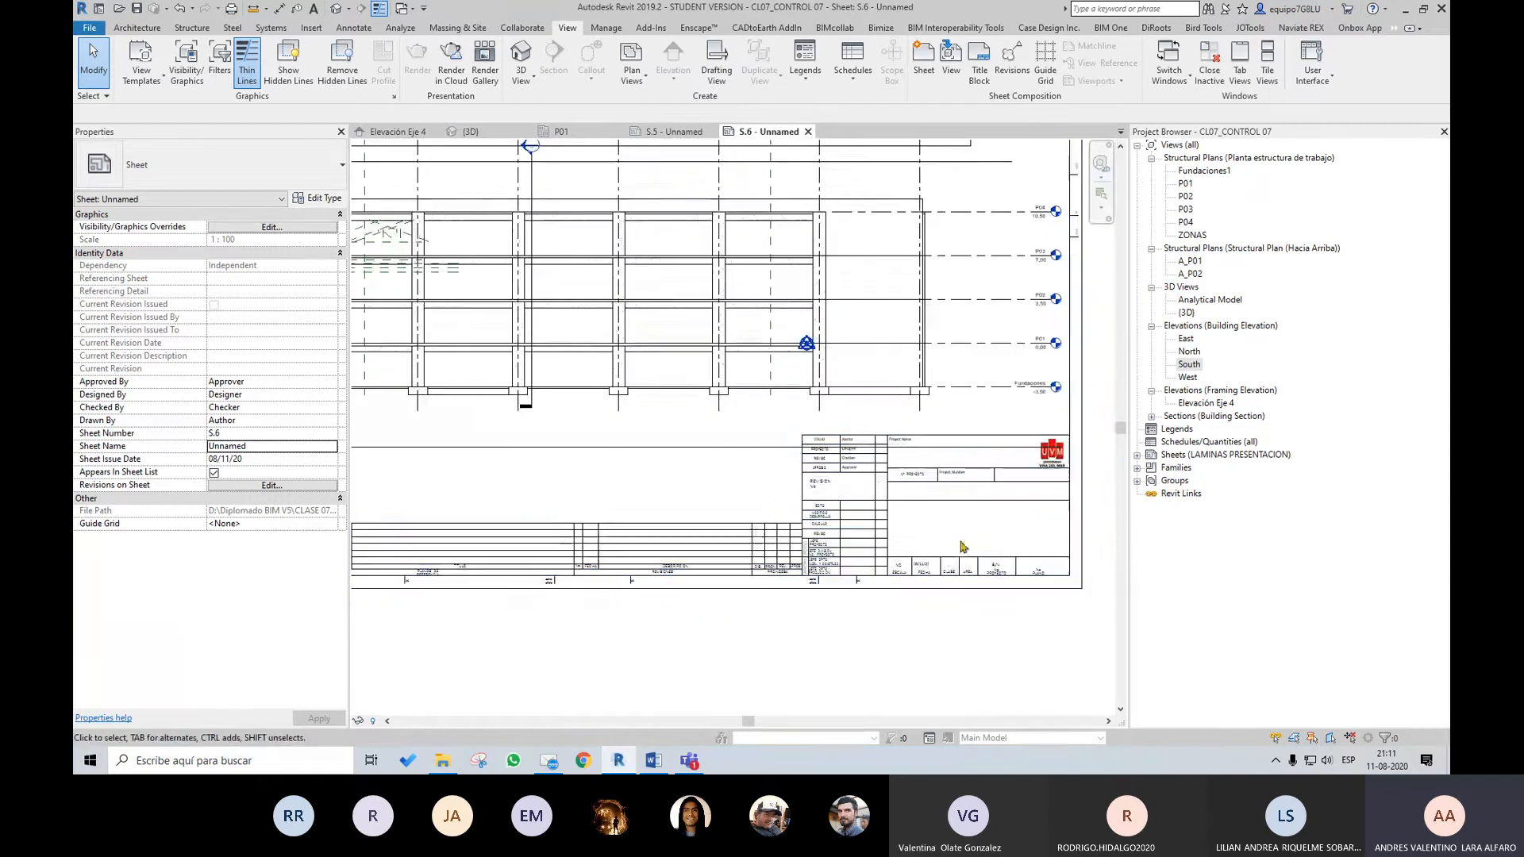
scroll(895, 528, up, 1)
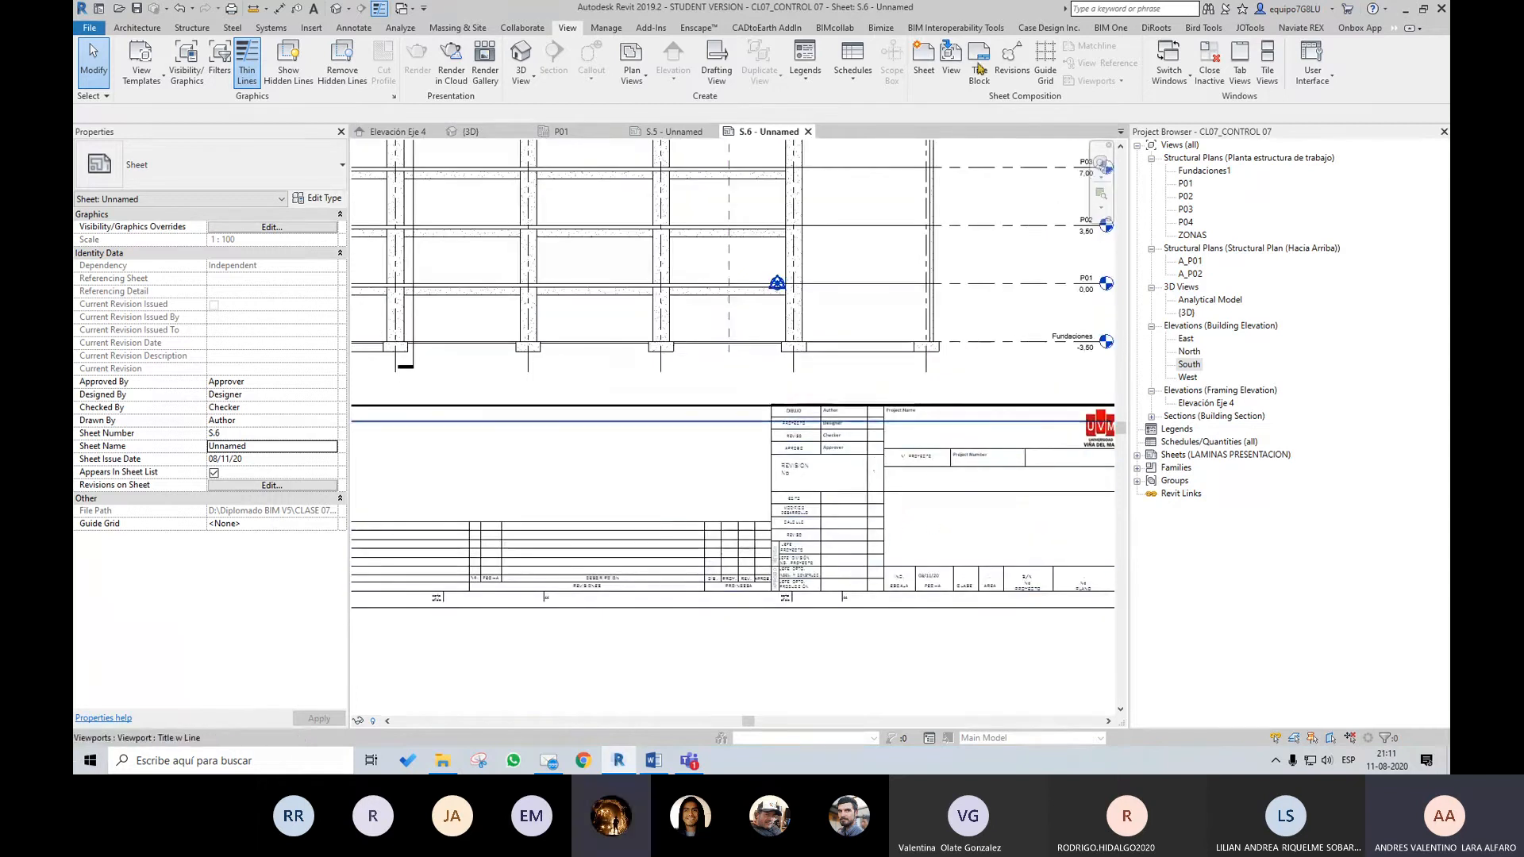
click(1158, 30)
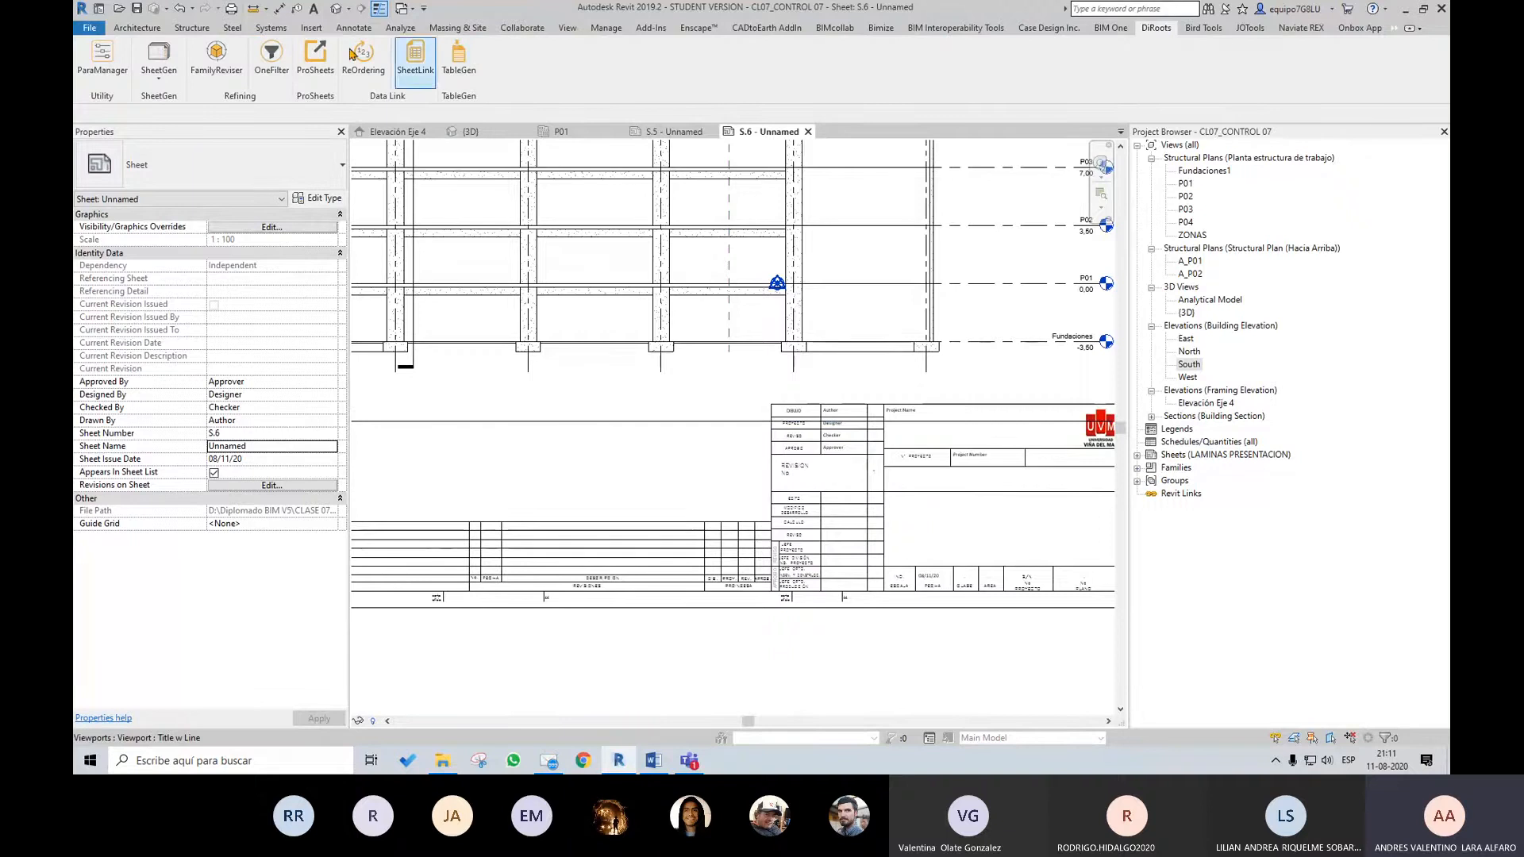
scroll(987, 527, up, 1)
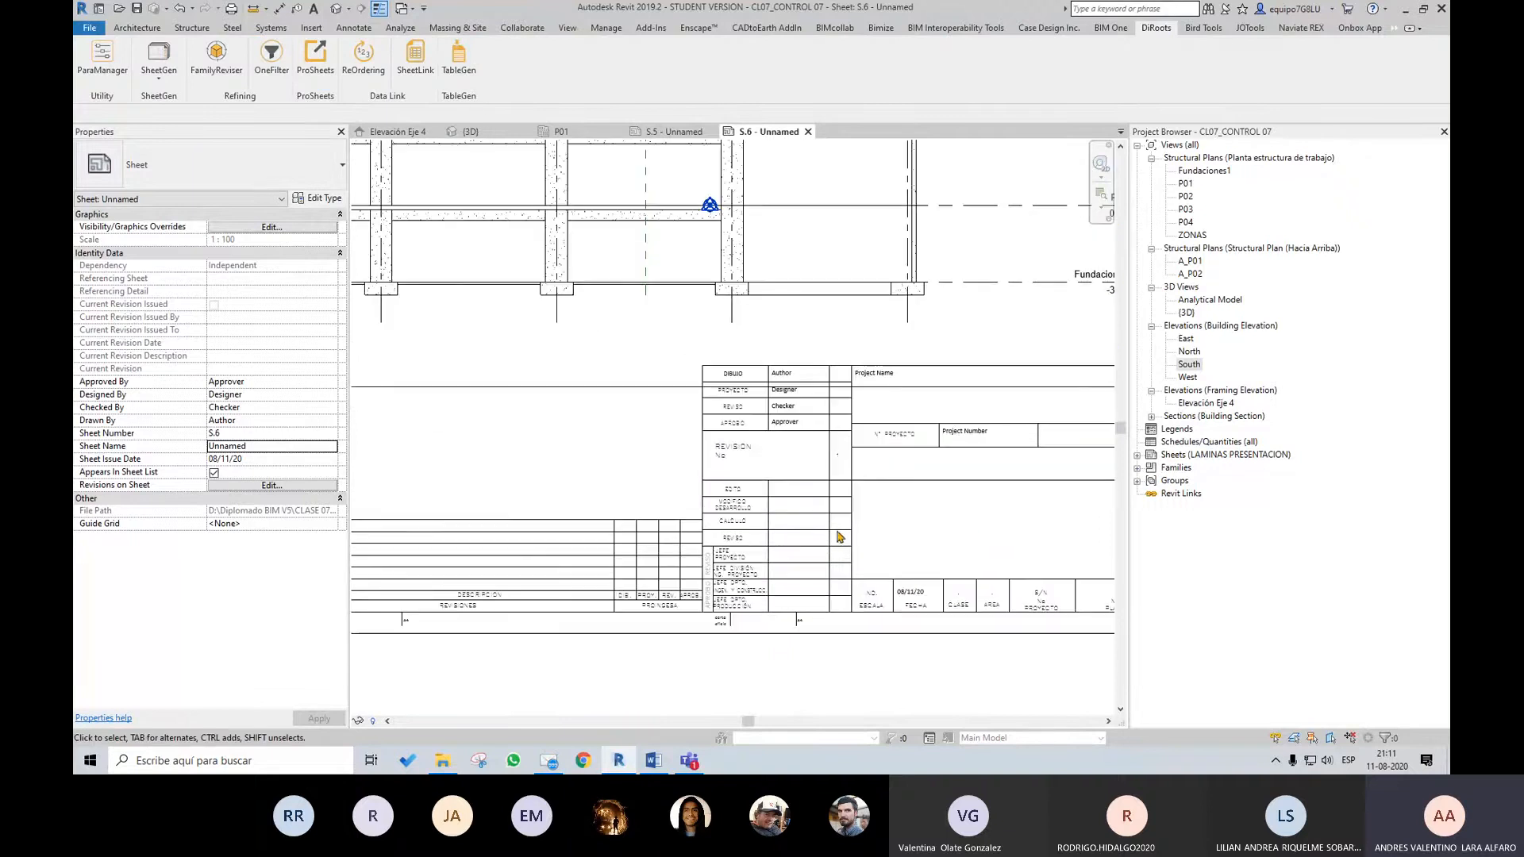
scroll(934, 530, down, 1)
scroll(873, 522, up, 1)
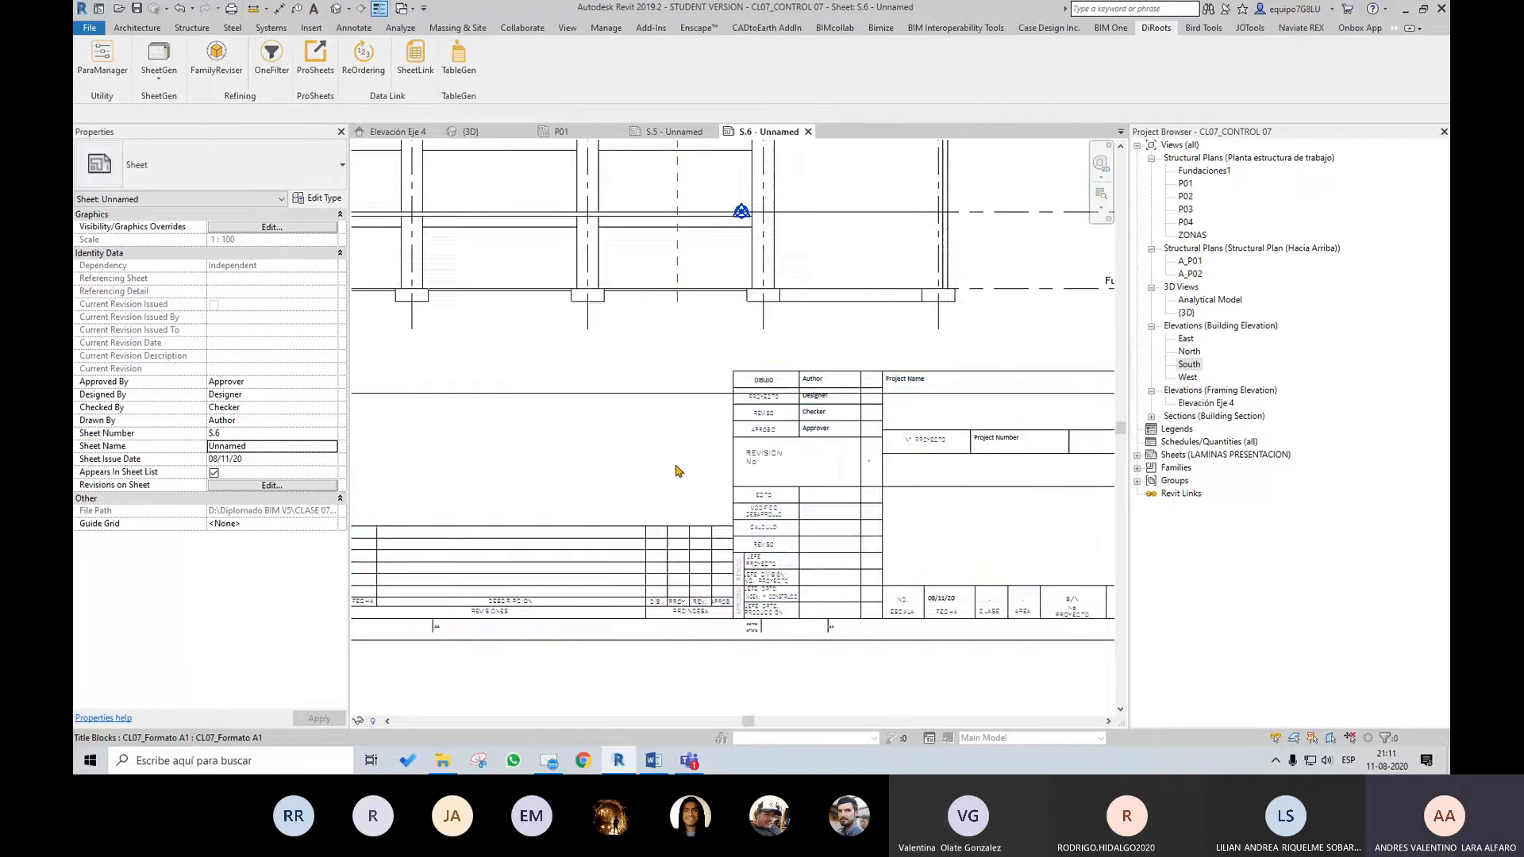
scroll(889, 504, down, 1)
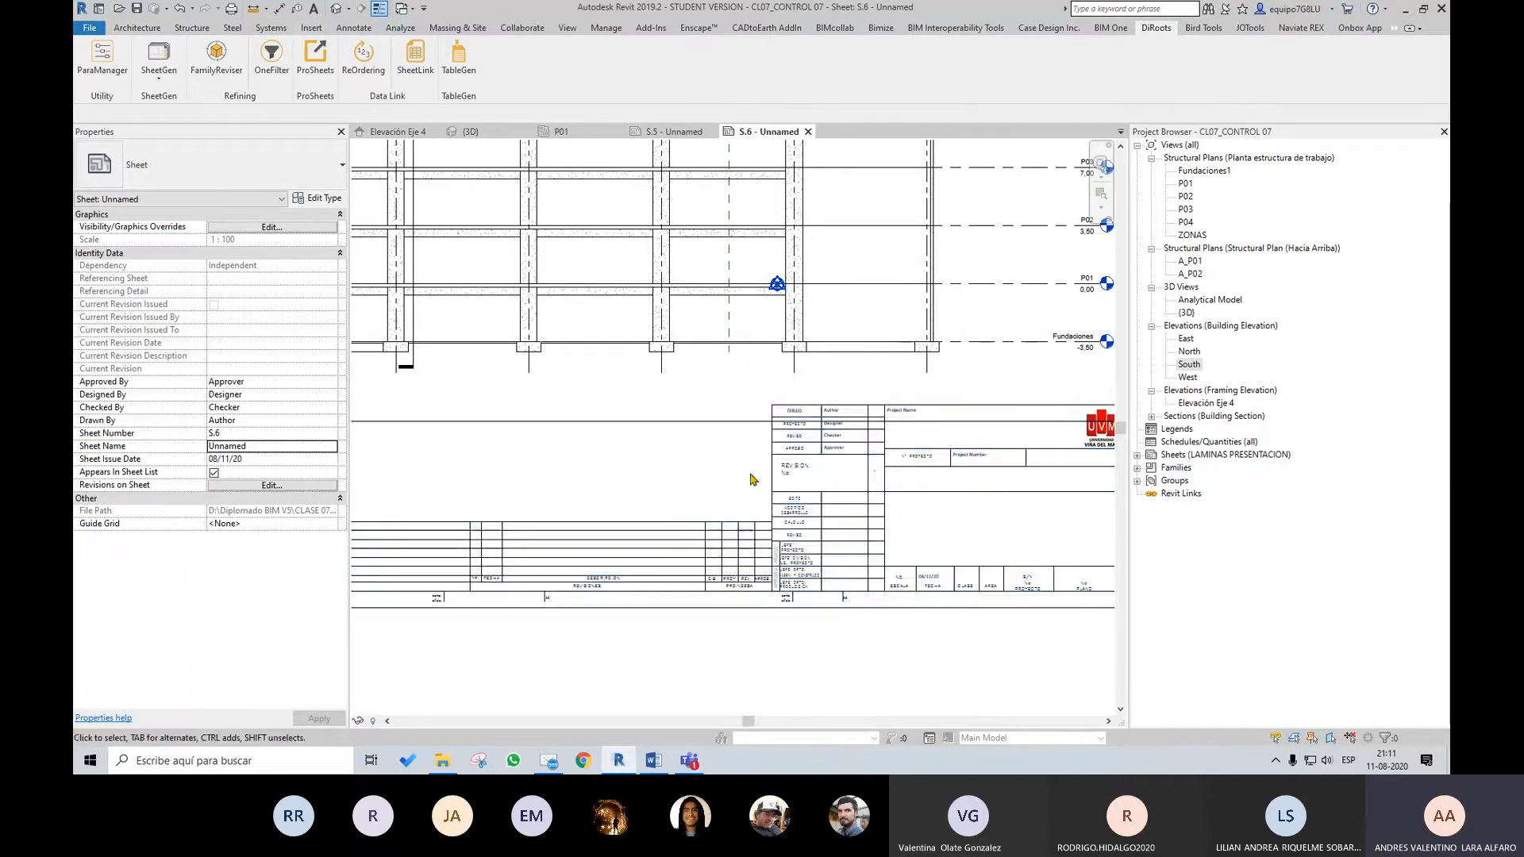
scroll(862, 555, up, 1)
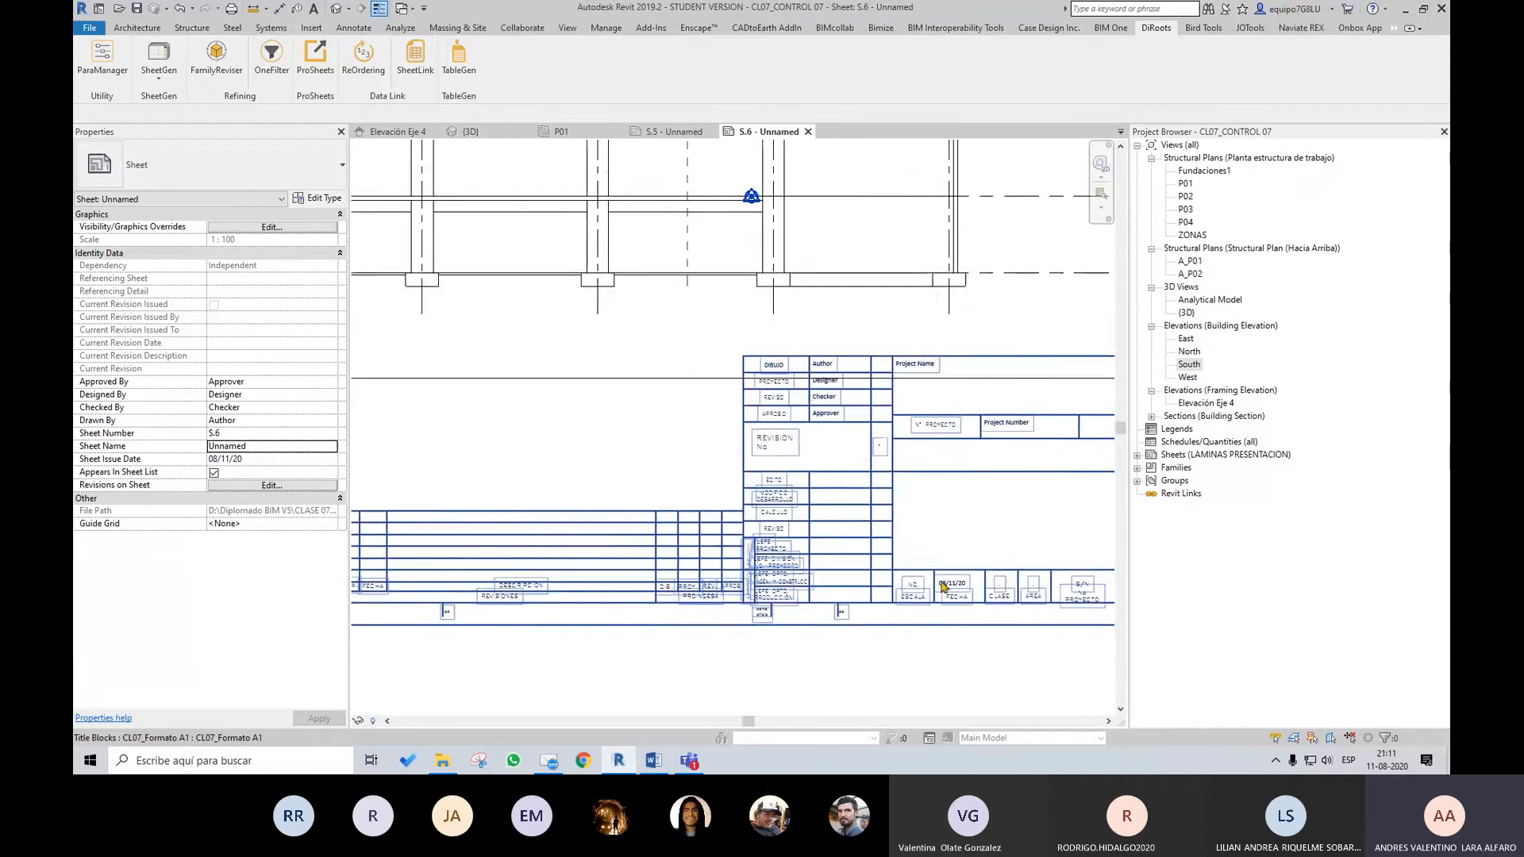
scroll(942, 581, down, 1)
scroll(863, 554, up, 1)
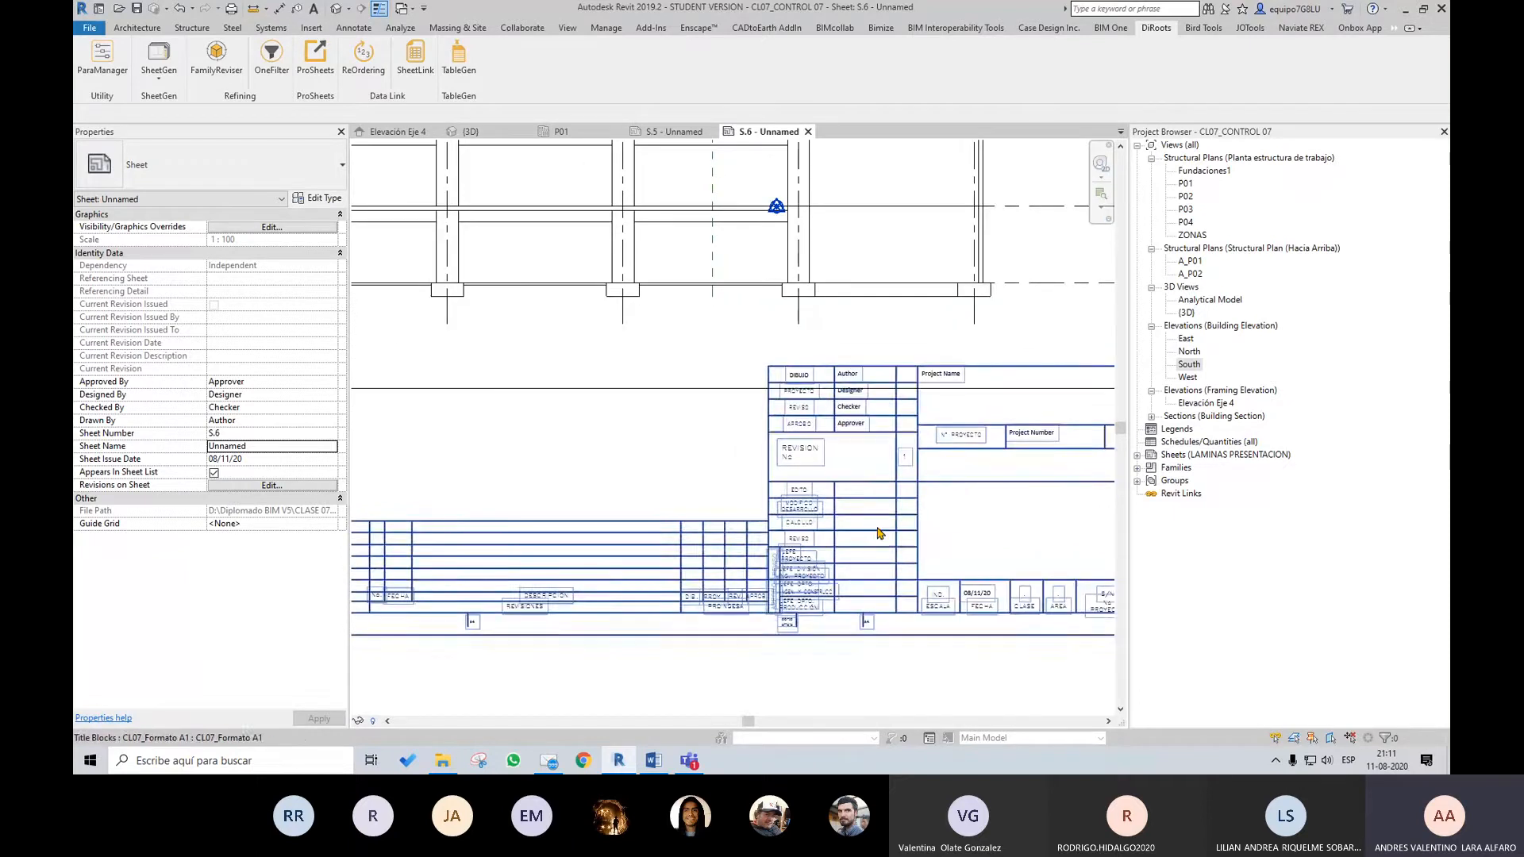
Start a new shared project parameter and load CL07_Parametros Compartido Viñeta from the CLASE 07 folder as the shared parameter file
click(318, 27)
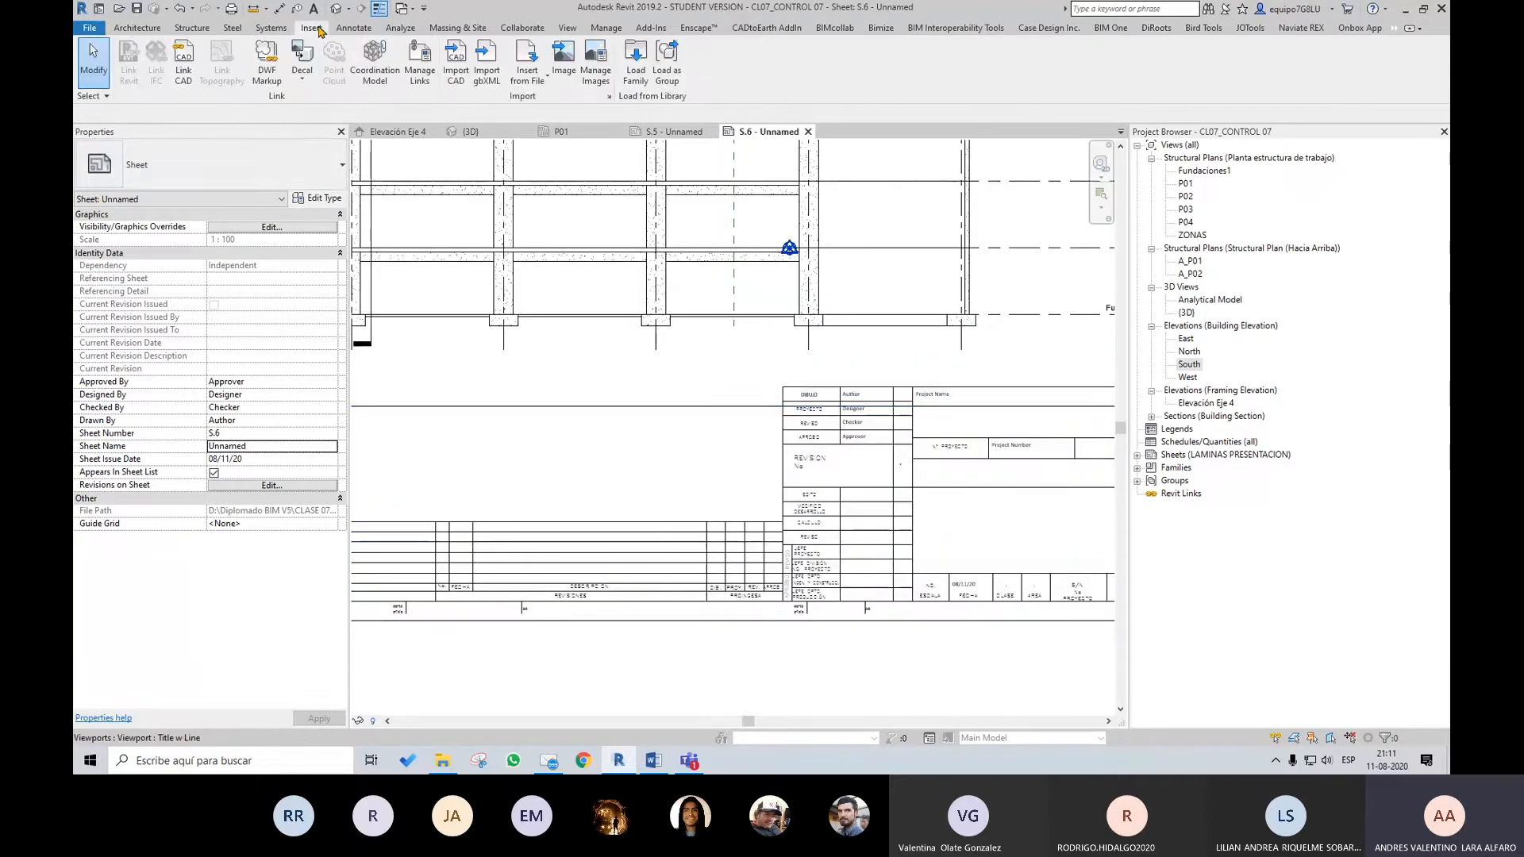
click(606, 27)
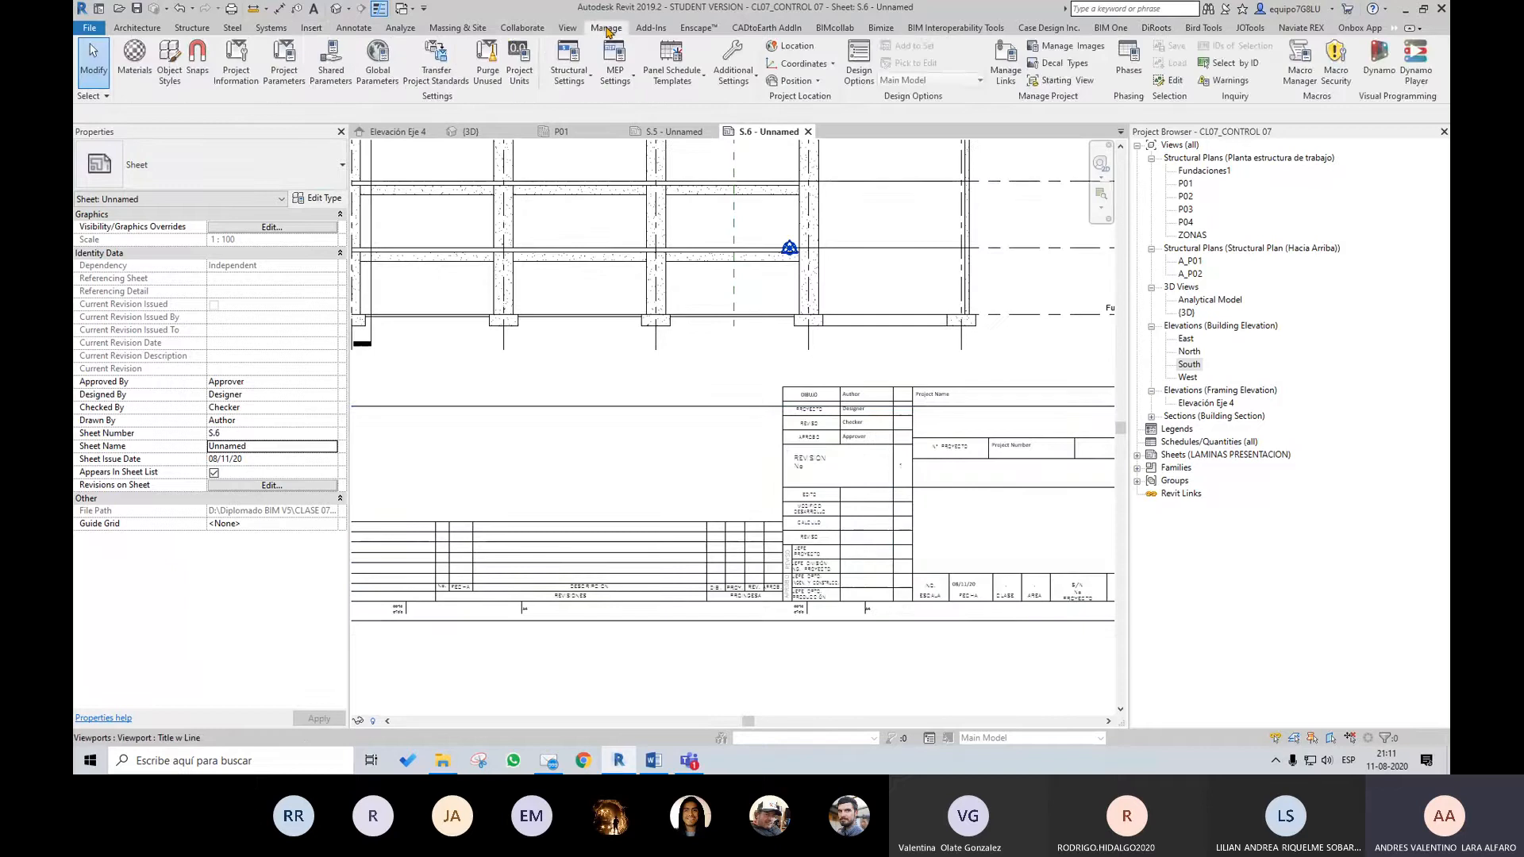
click(284, 64)
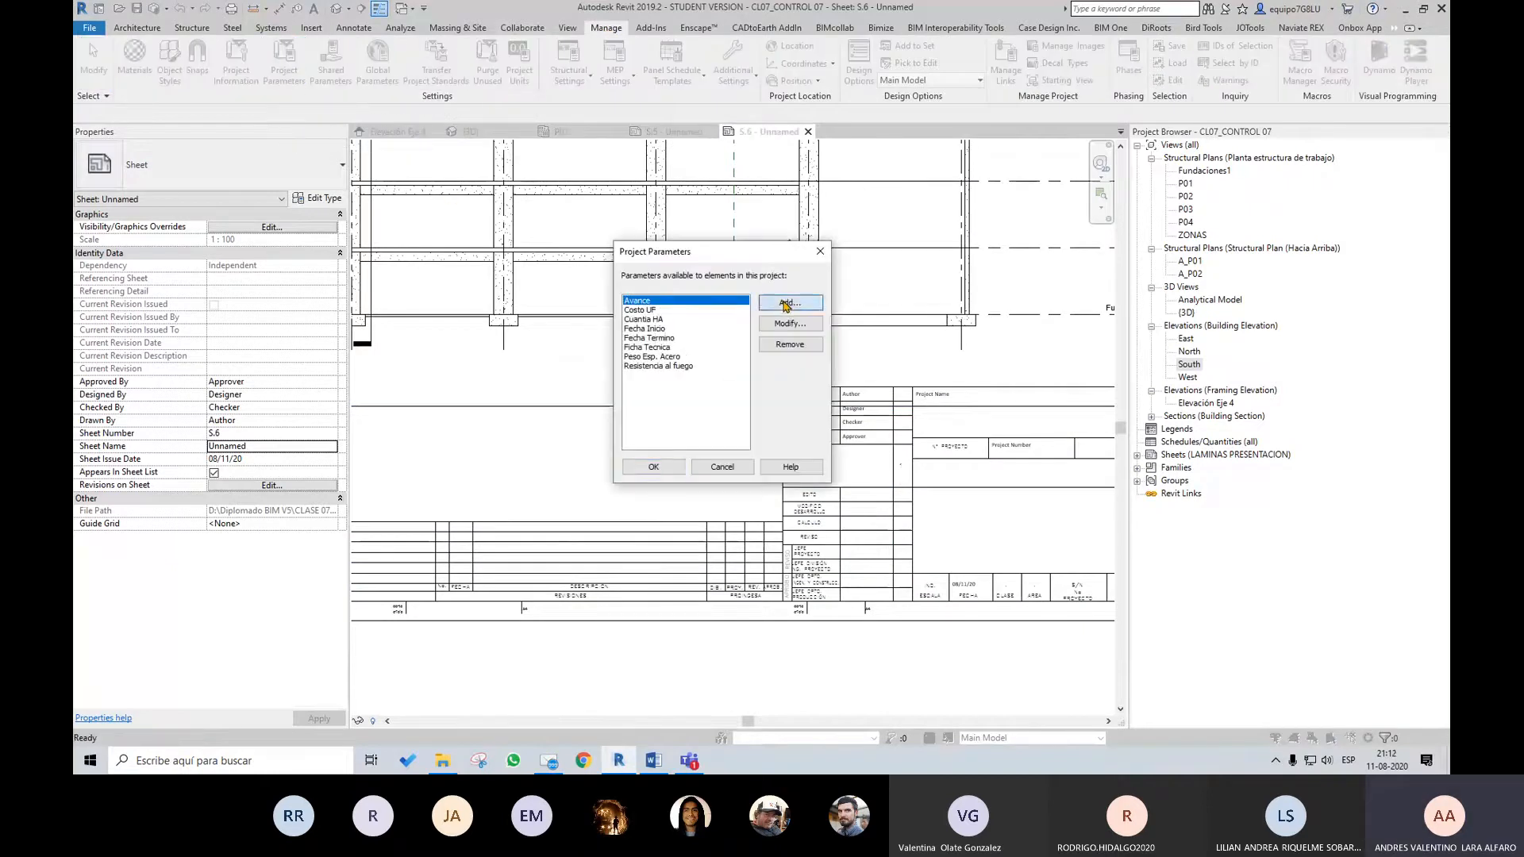
click(790, 303)
click(378, 134)
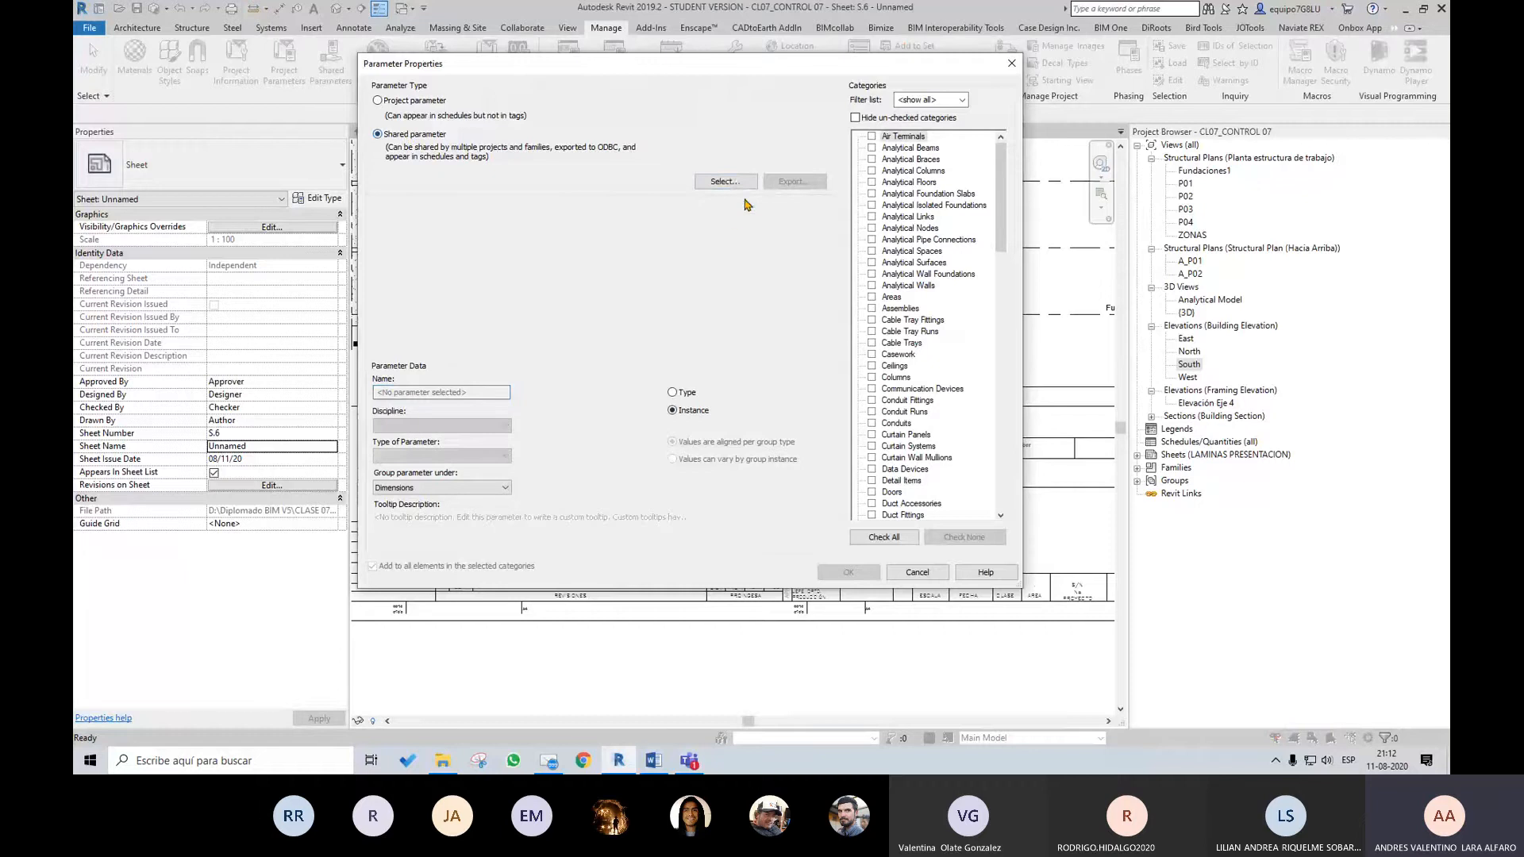
click(730, 183)
click(797, 403)
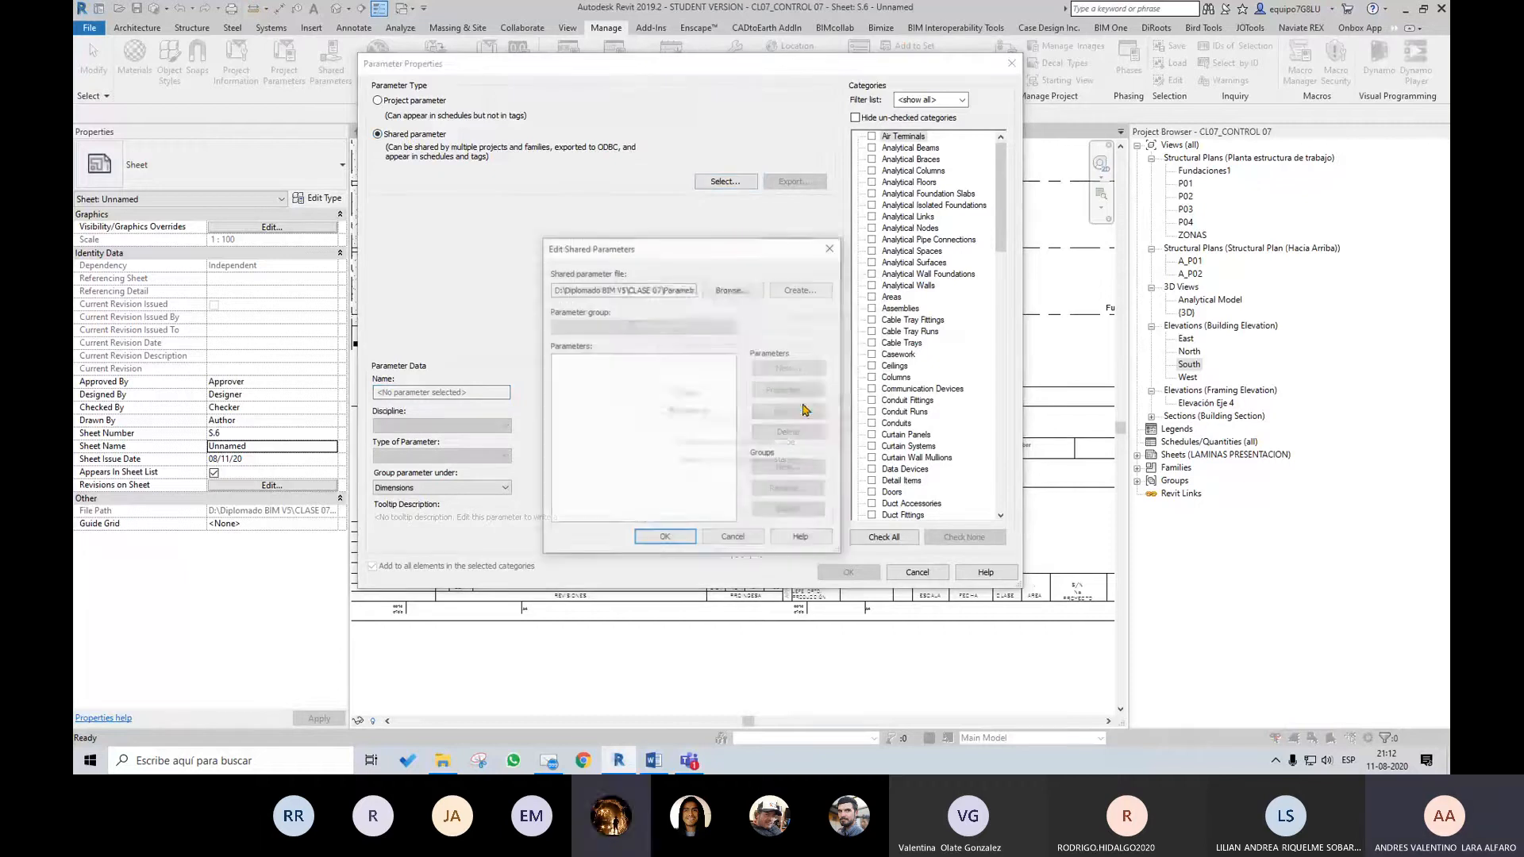
click(742, 291)
click(579, 202)
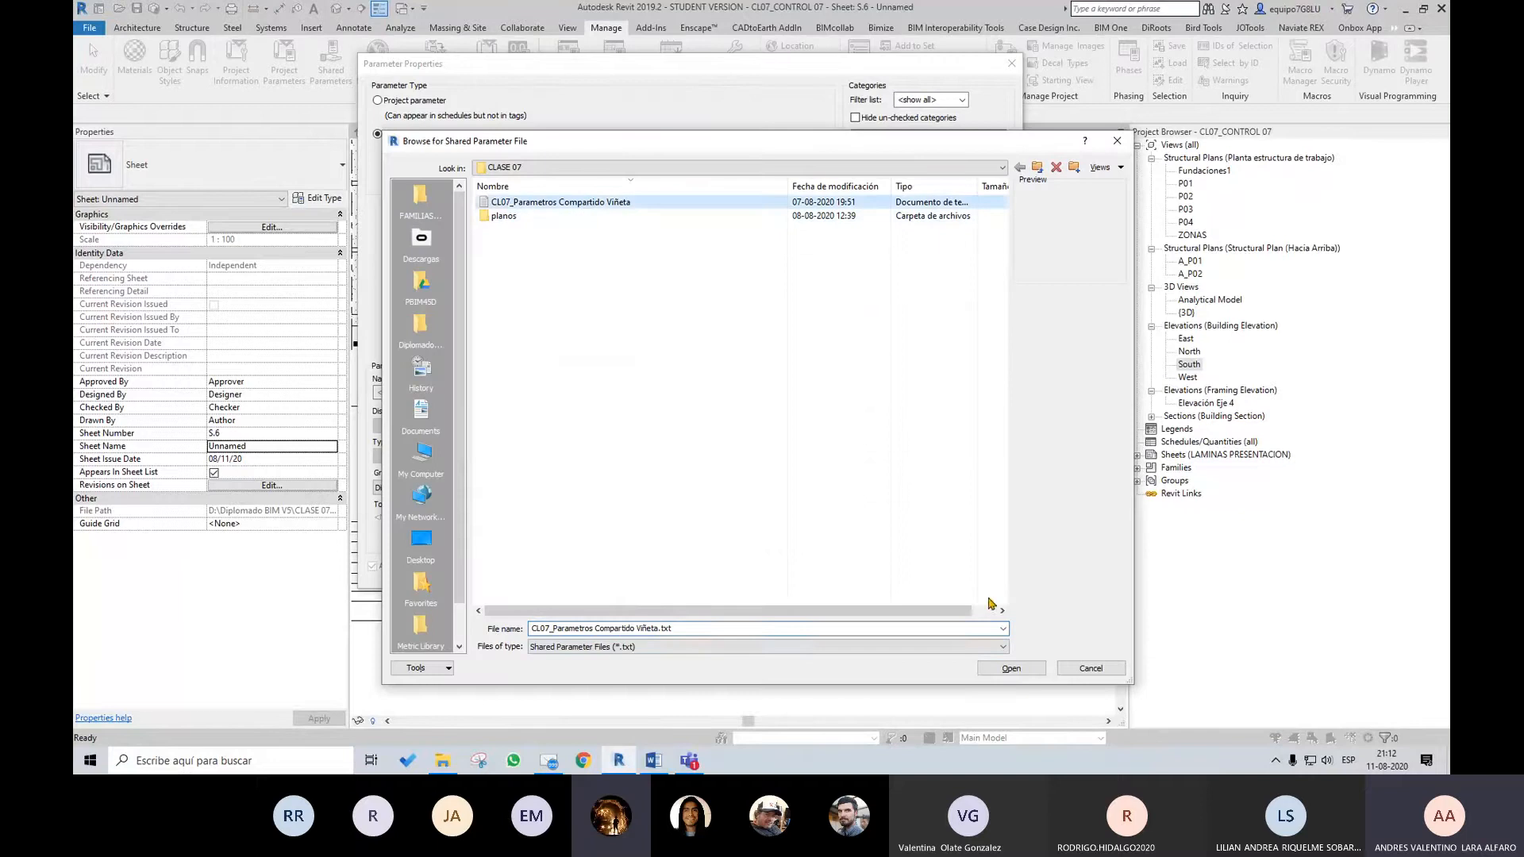
click(1010, 669)
click(586, 359)
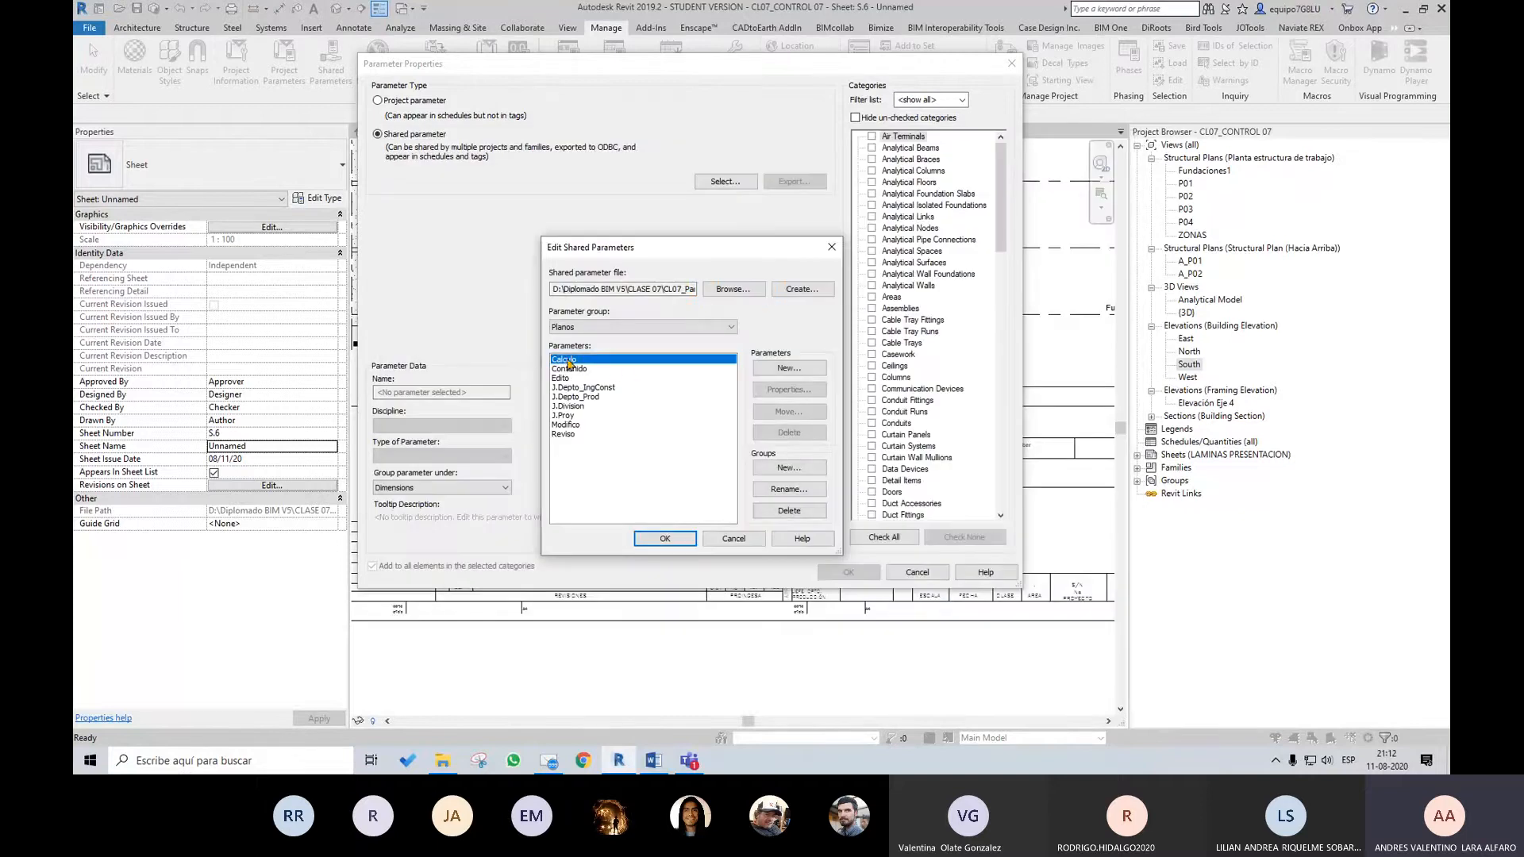
click(665, 538)
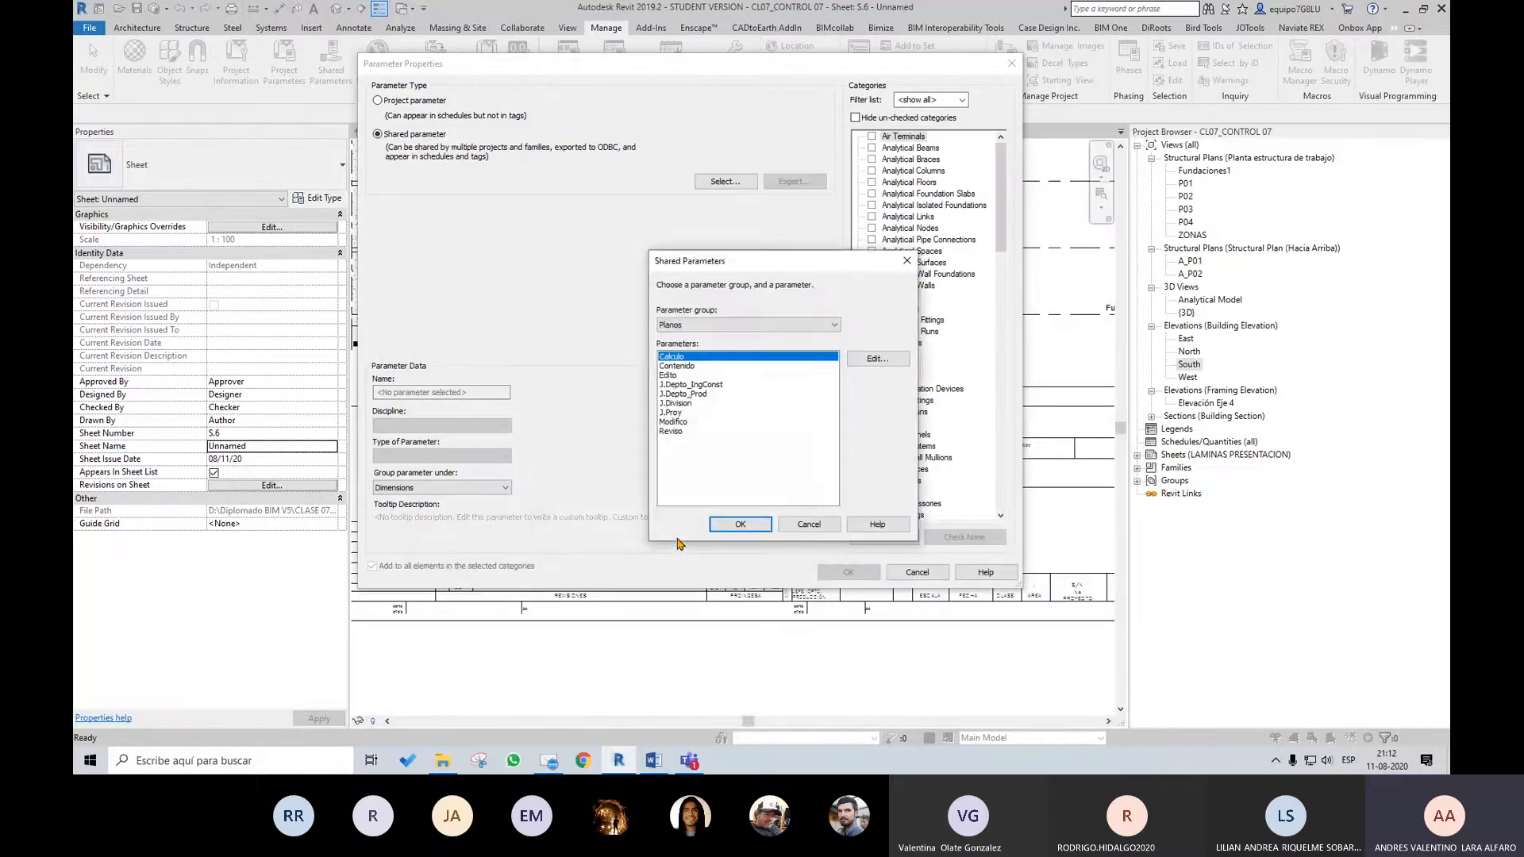
Add the shared parameter Calculo as an instance parameter for the Sheets category
click(737, 524)
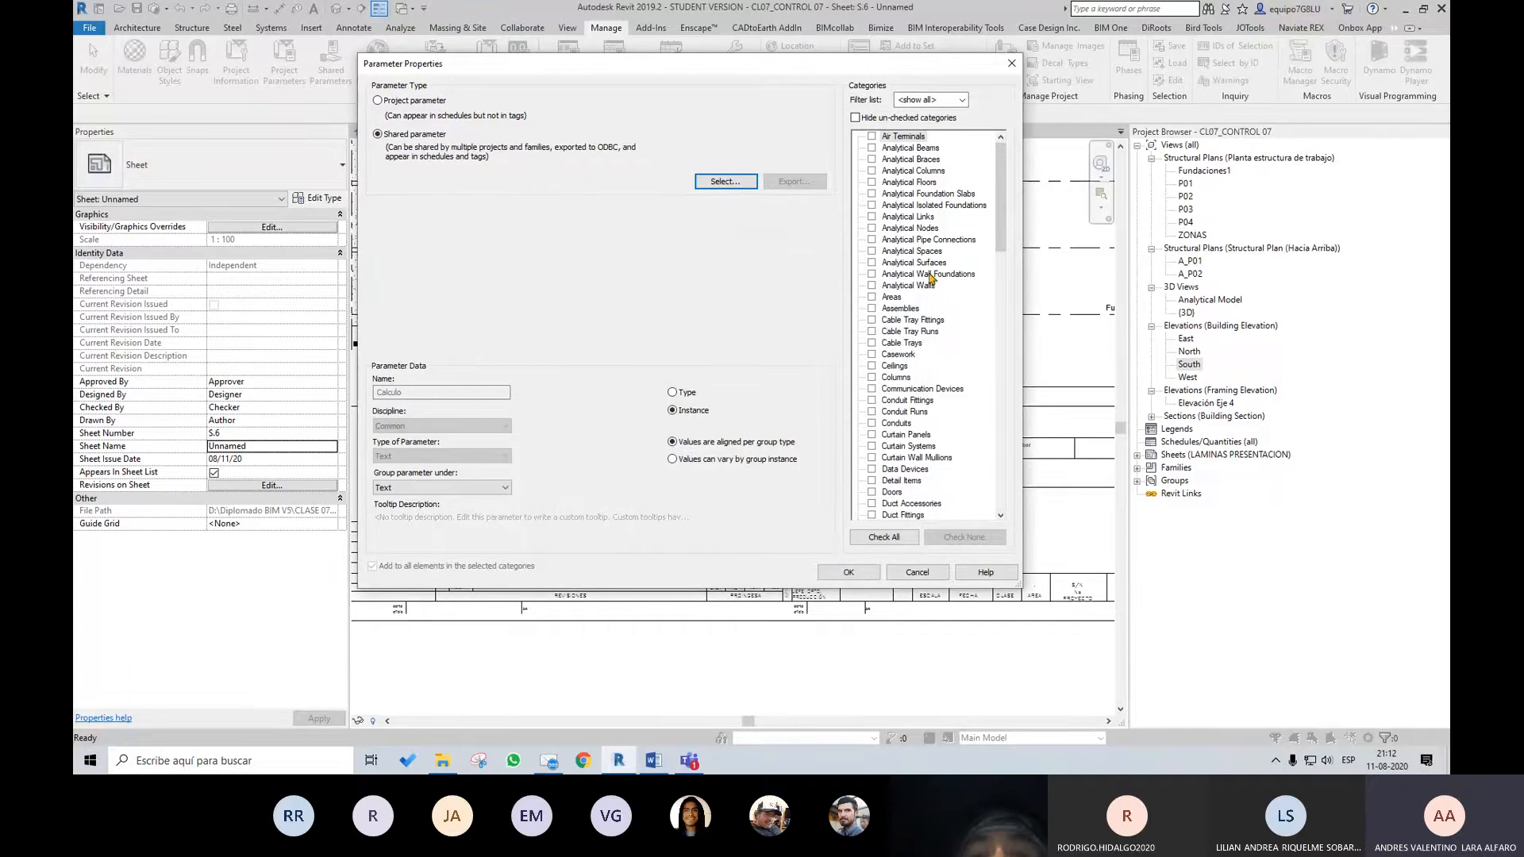
drag(1000, 202, 1003, 460)
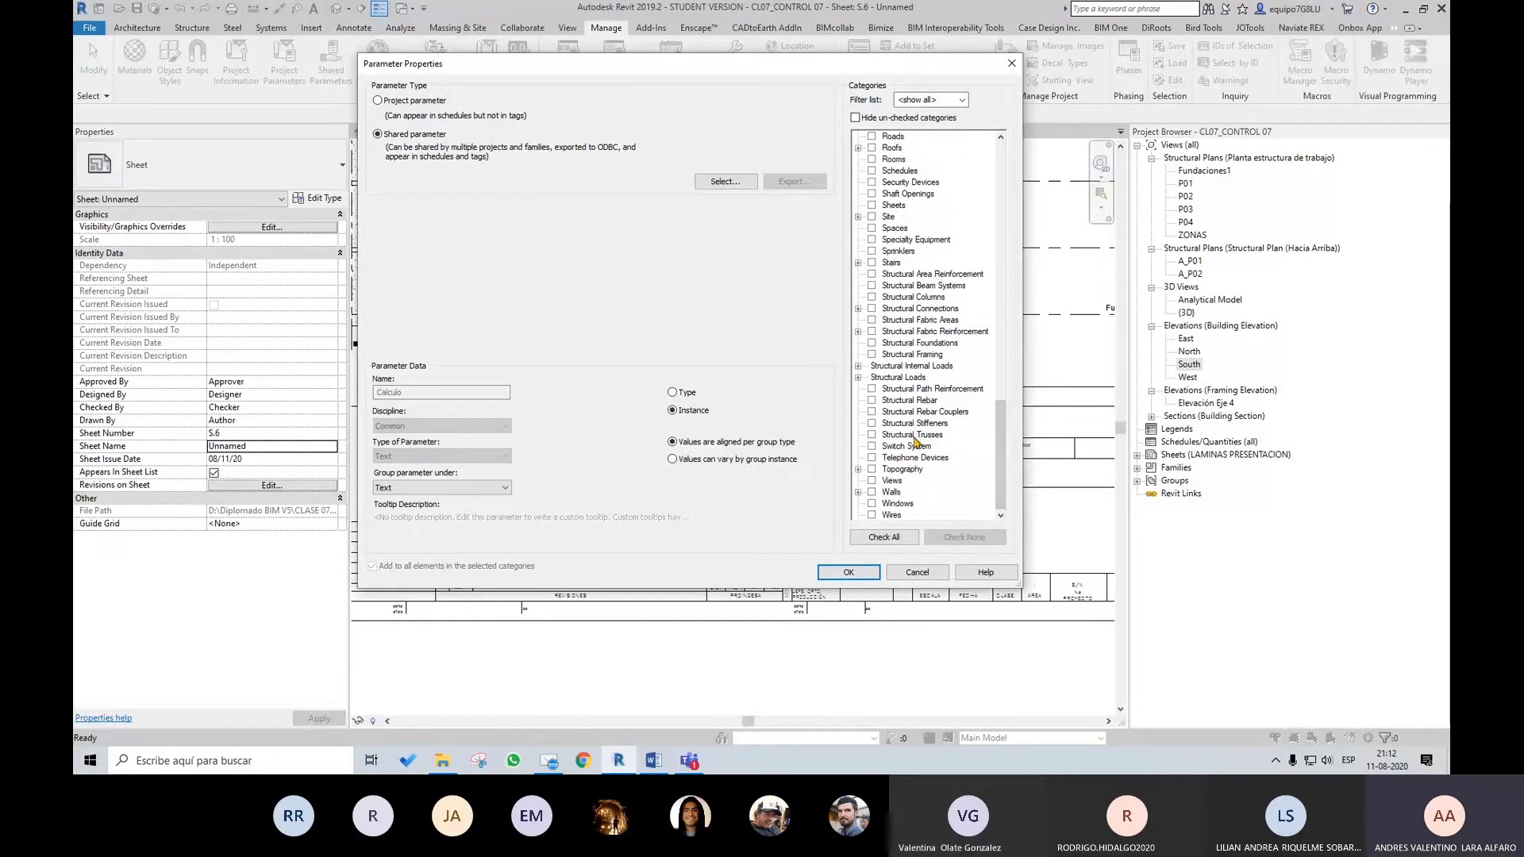
click(873, 206)
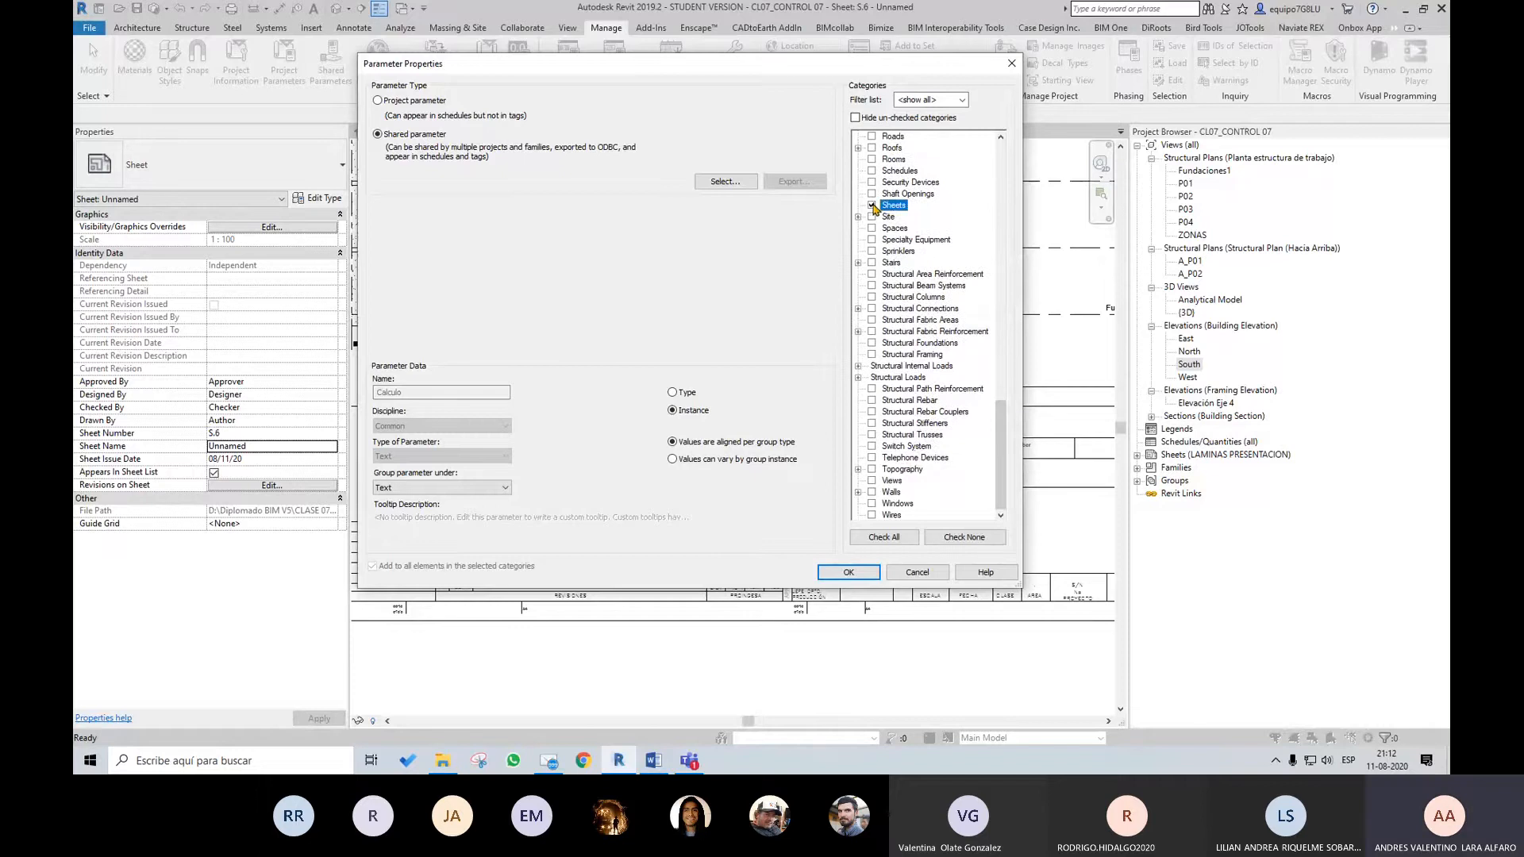
click(846, 572)
Add the shared parameter Contenido from the Planos group as an instance parameter for the Sheets category
click(789, 308)
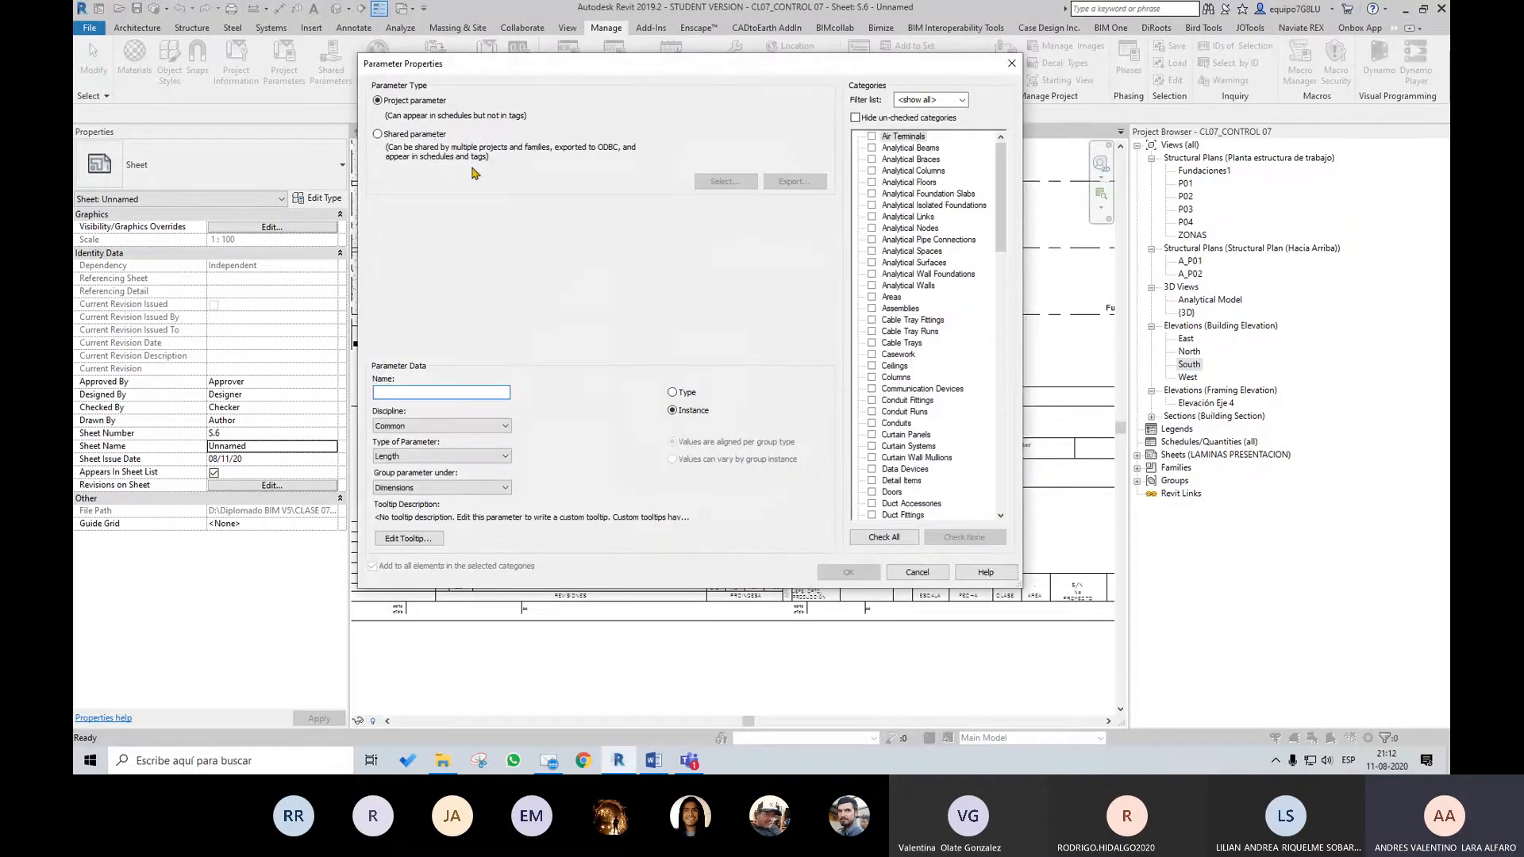
click(426, 137)
click(725, 182)
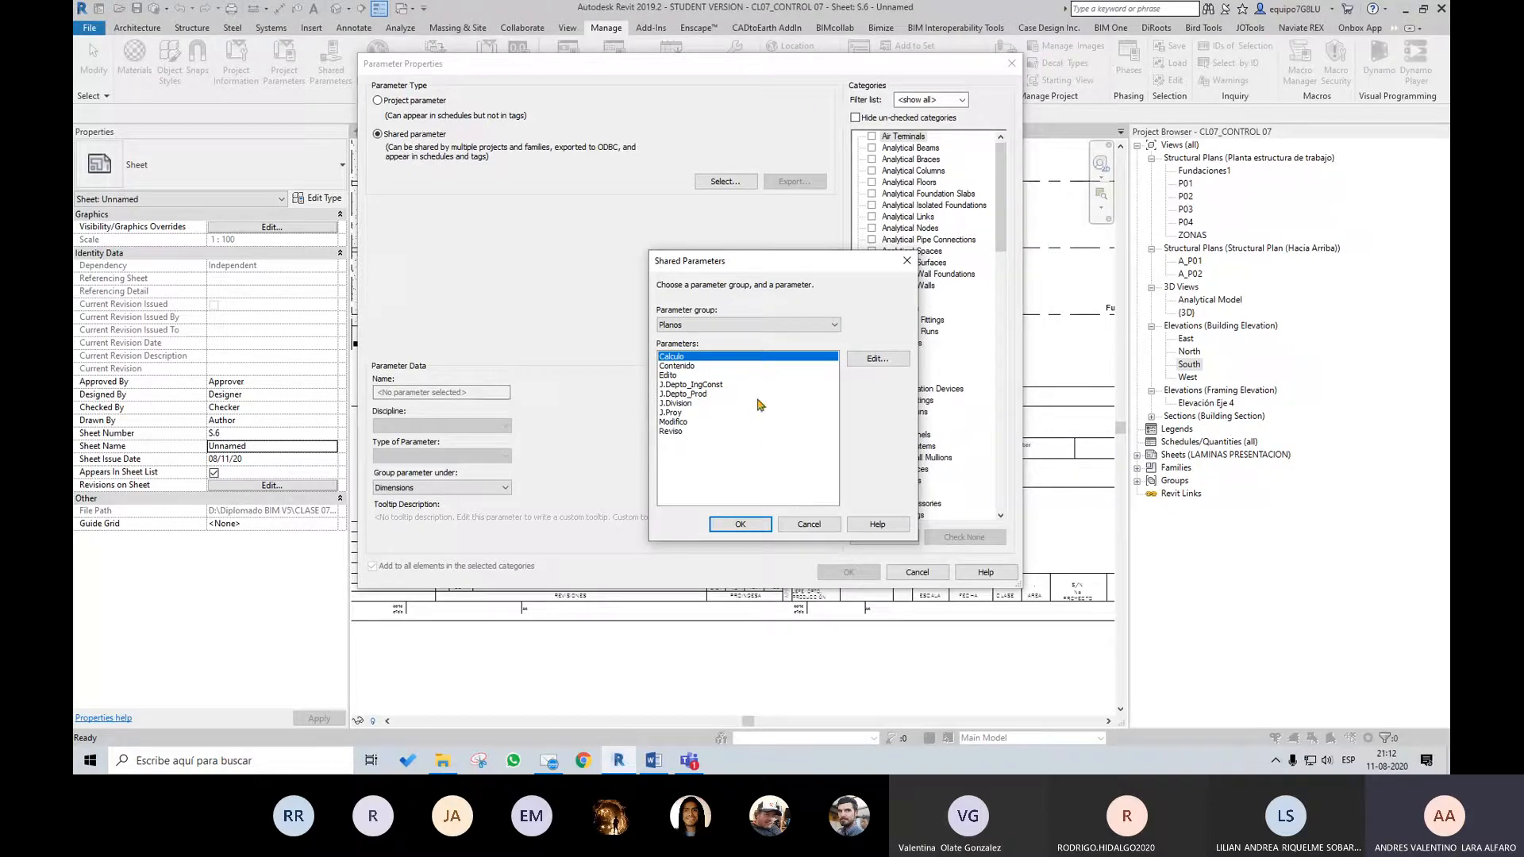
drag(724, 270, 681, 235)
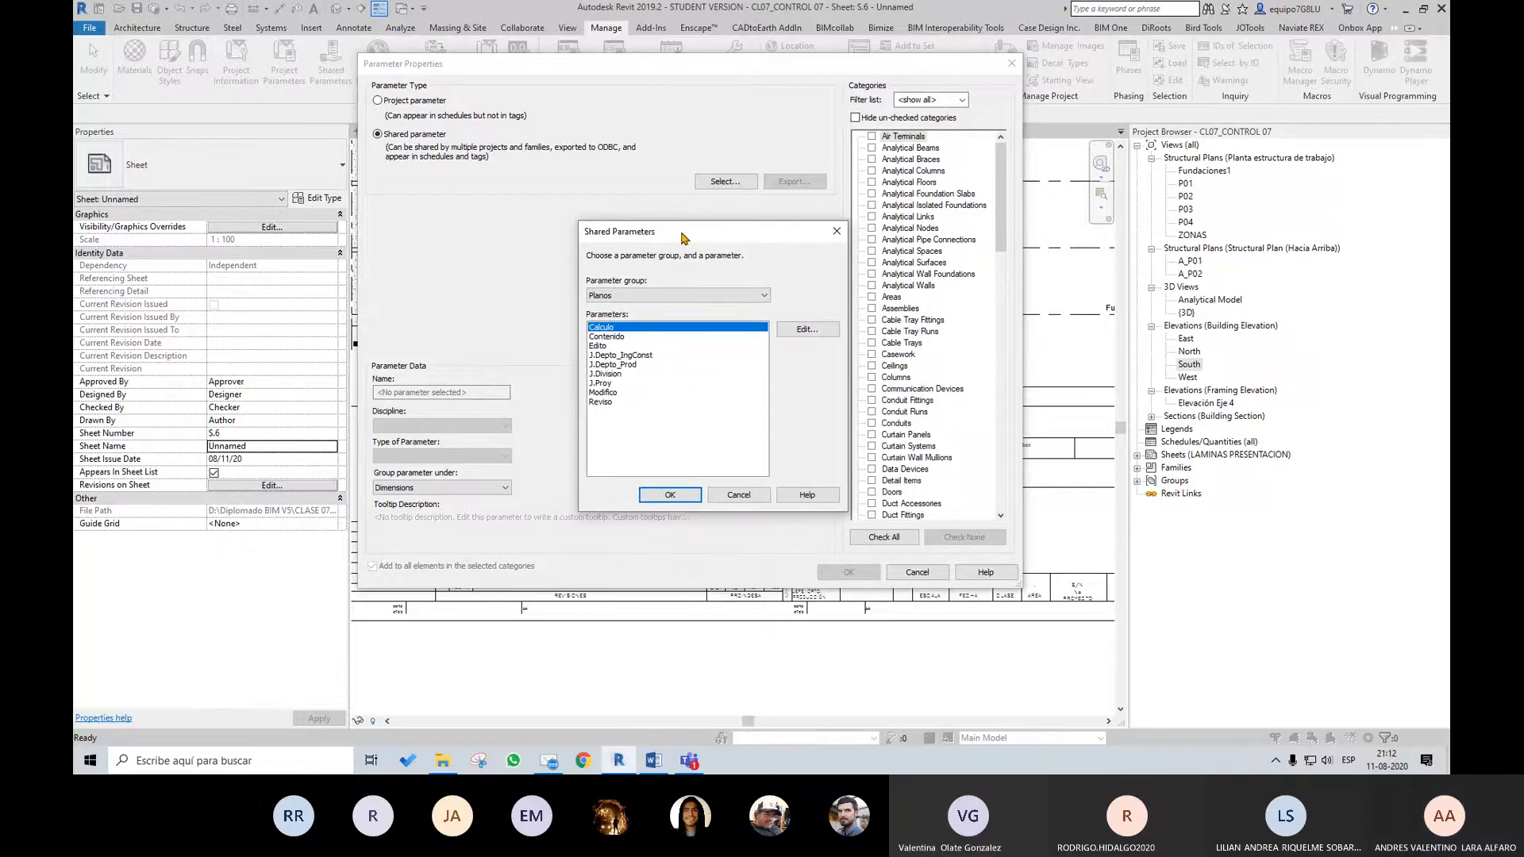
click(607, 337)
click(670, 495)
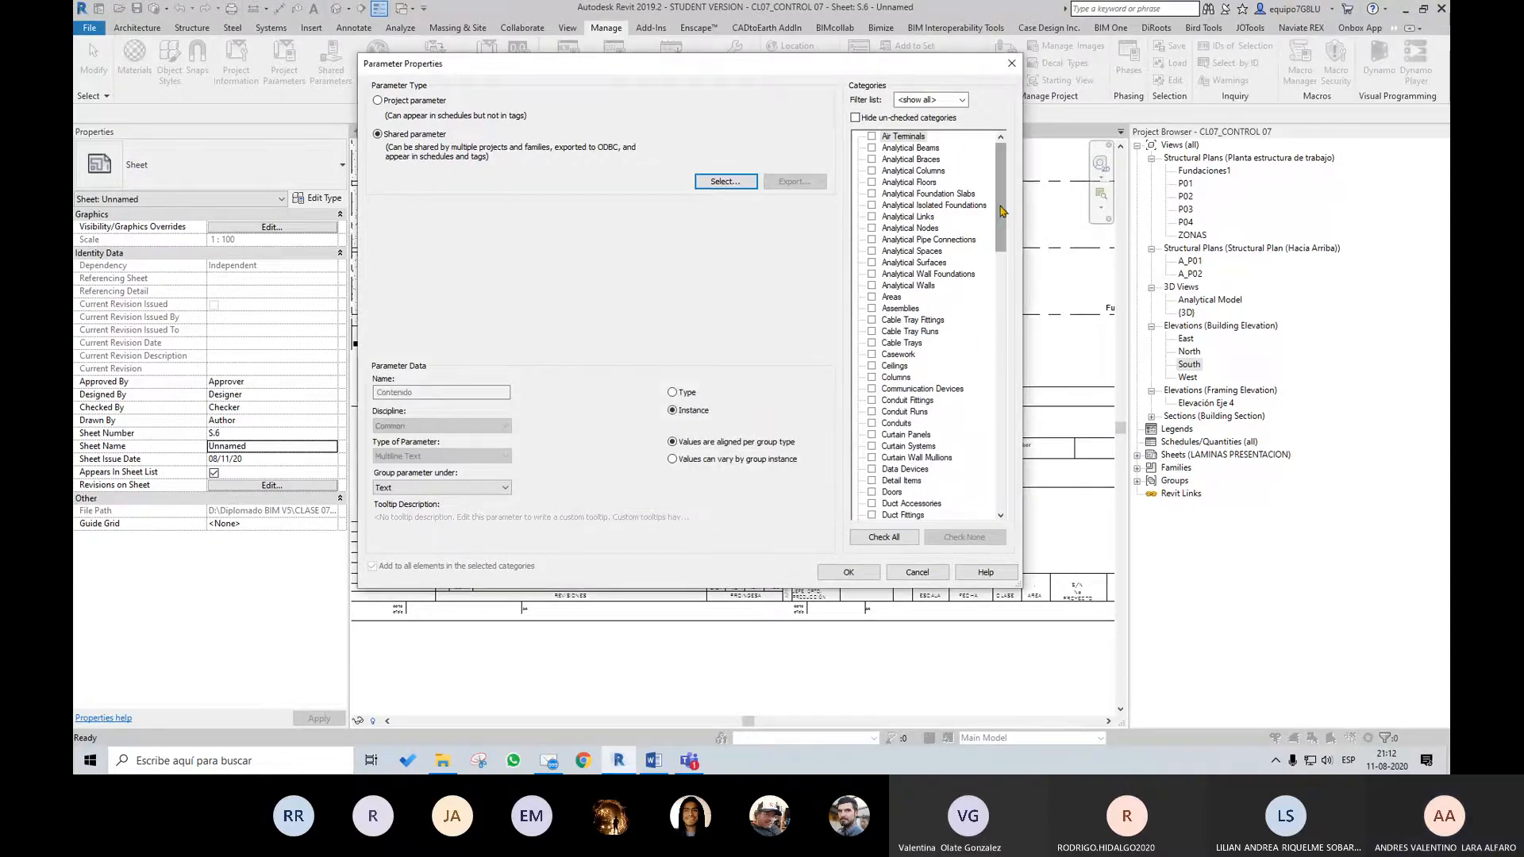
drag(1001, 210, 995, 453)
scroll(995, 452, up, 1)
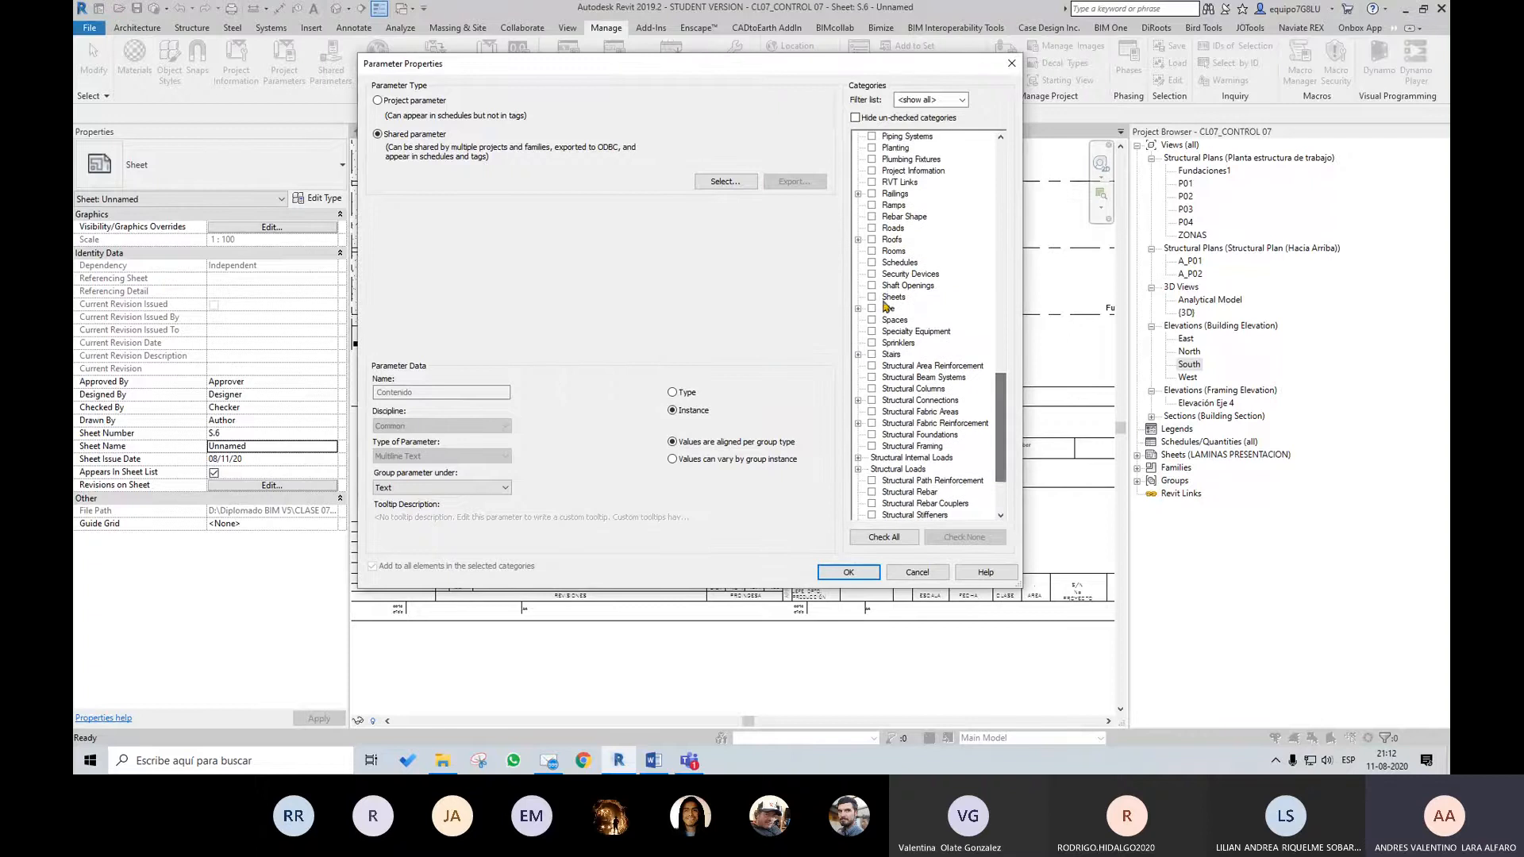
click(871, 296)
click(848, 572)
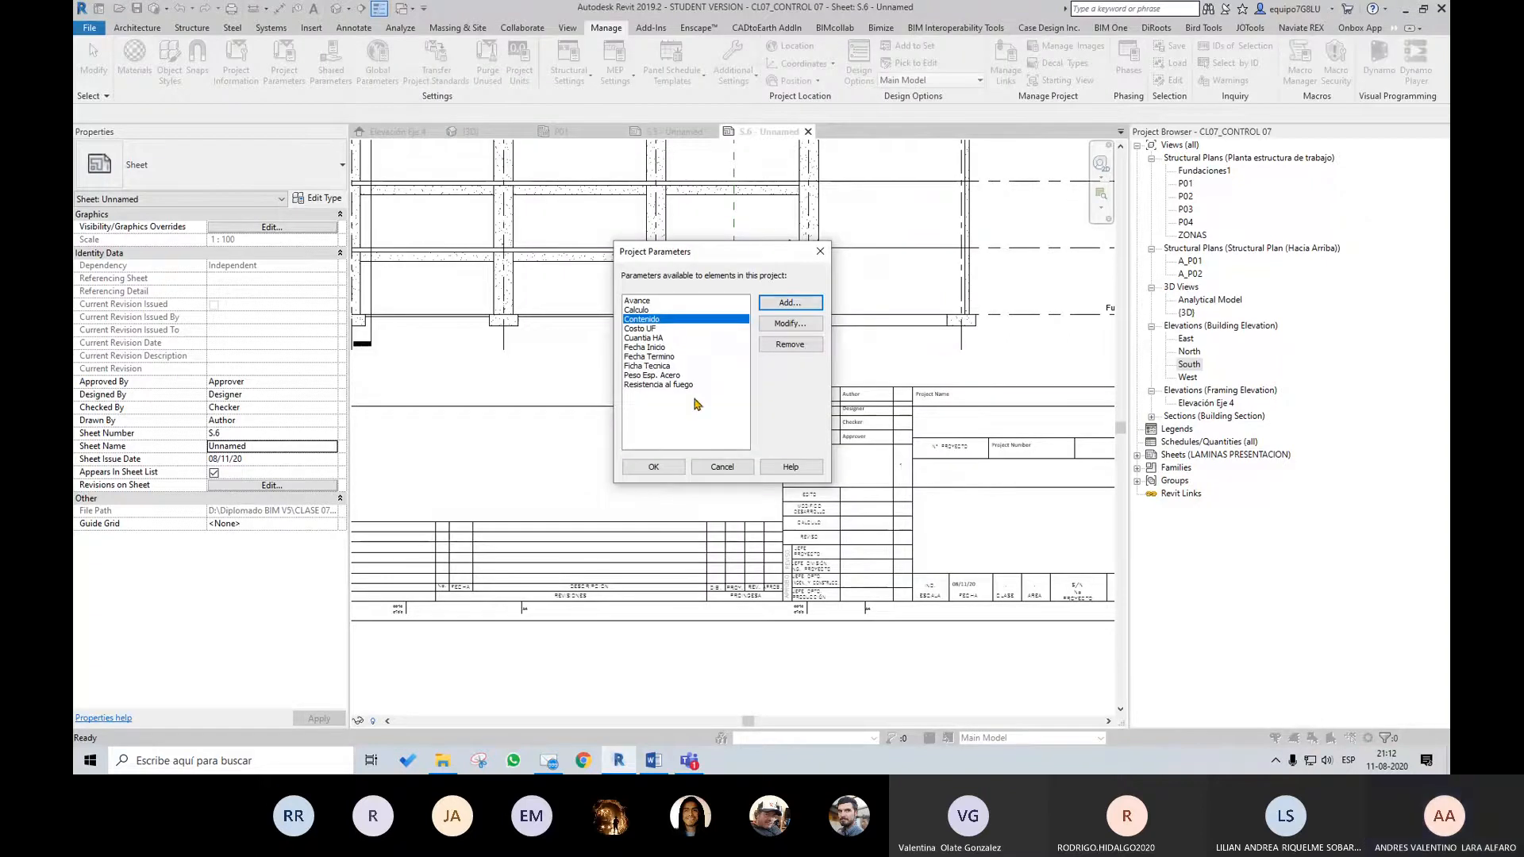
Cancel the further new parameter and discard the pending project parameter additions
click(788, 306)
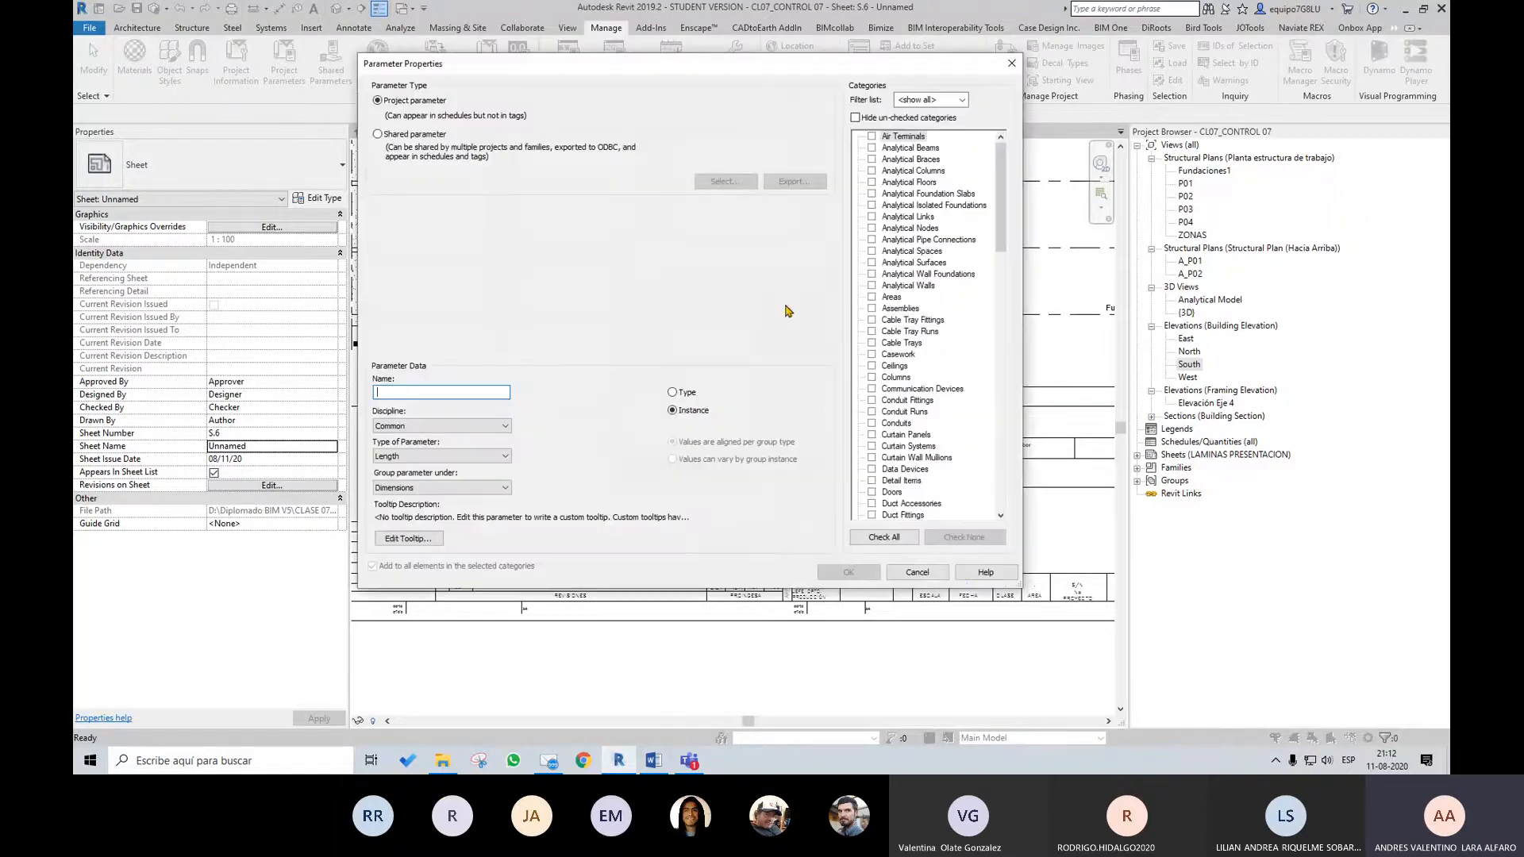
click(938, 578)
click(737, 468)
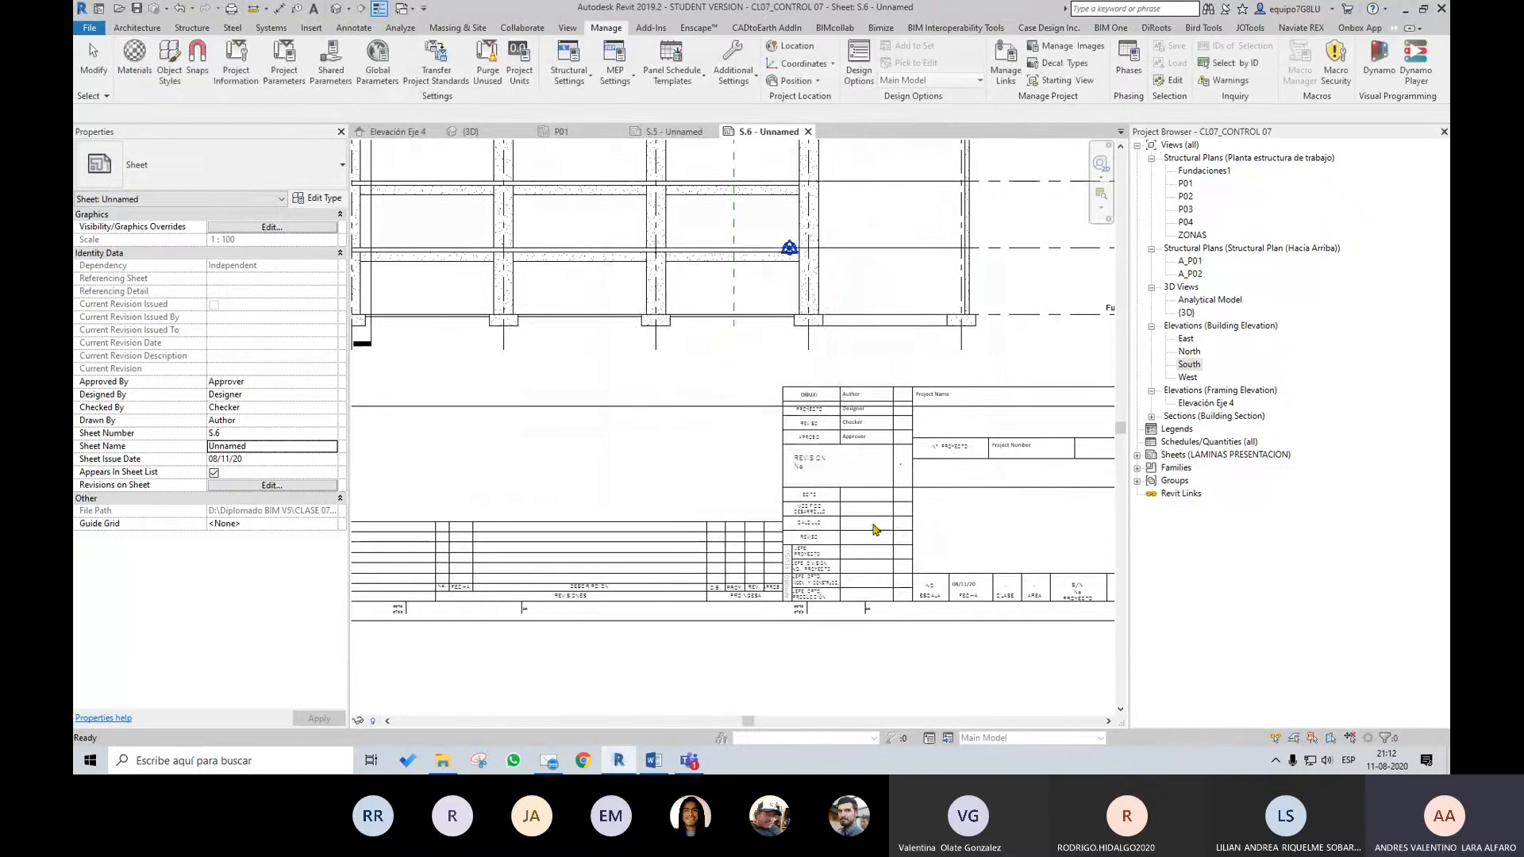
Import the shared parameters from CL07_Parametros Compartido Viñeta into DiRoots ParaManager
click(1156, 27)
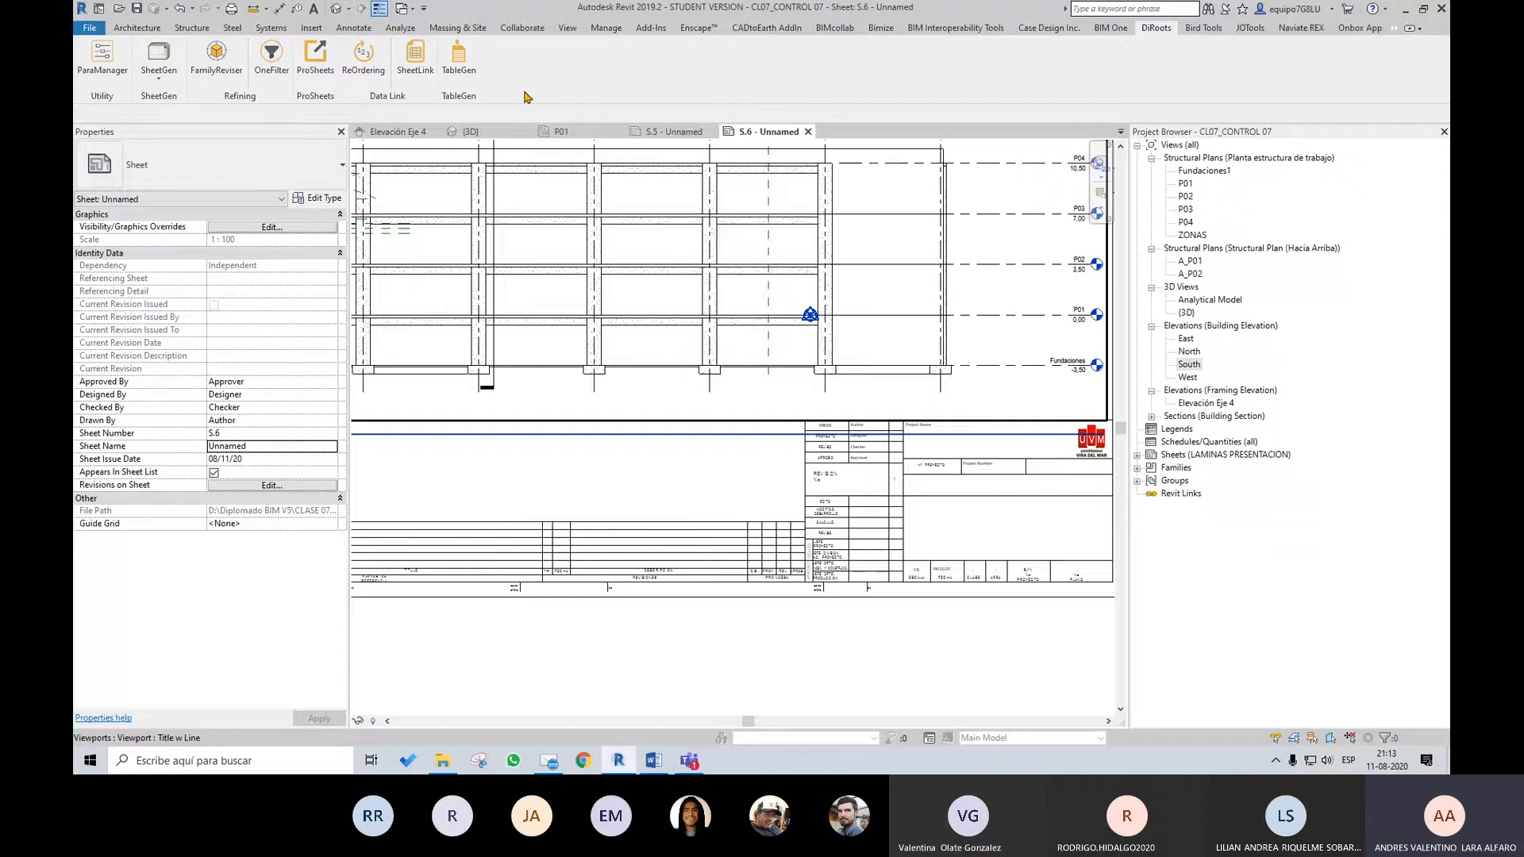
click(113, 73)
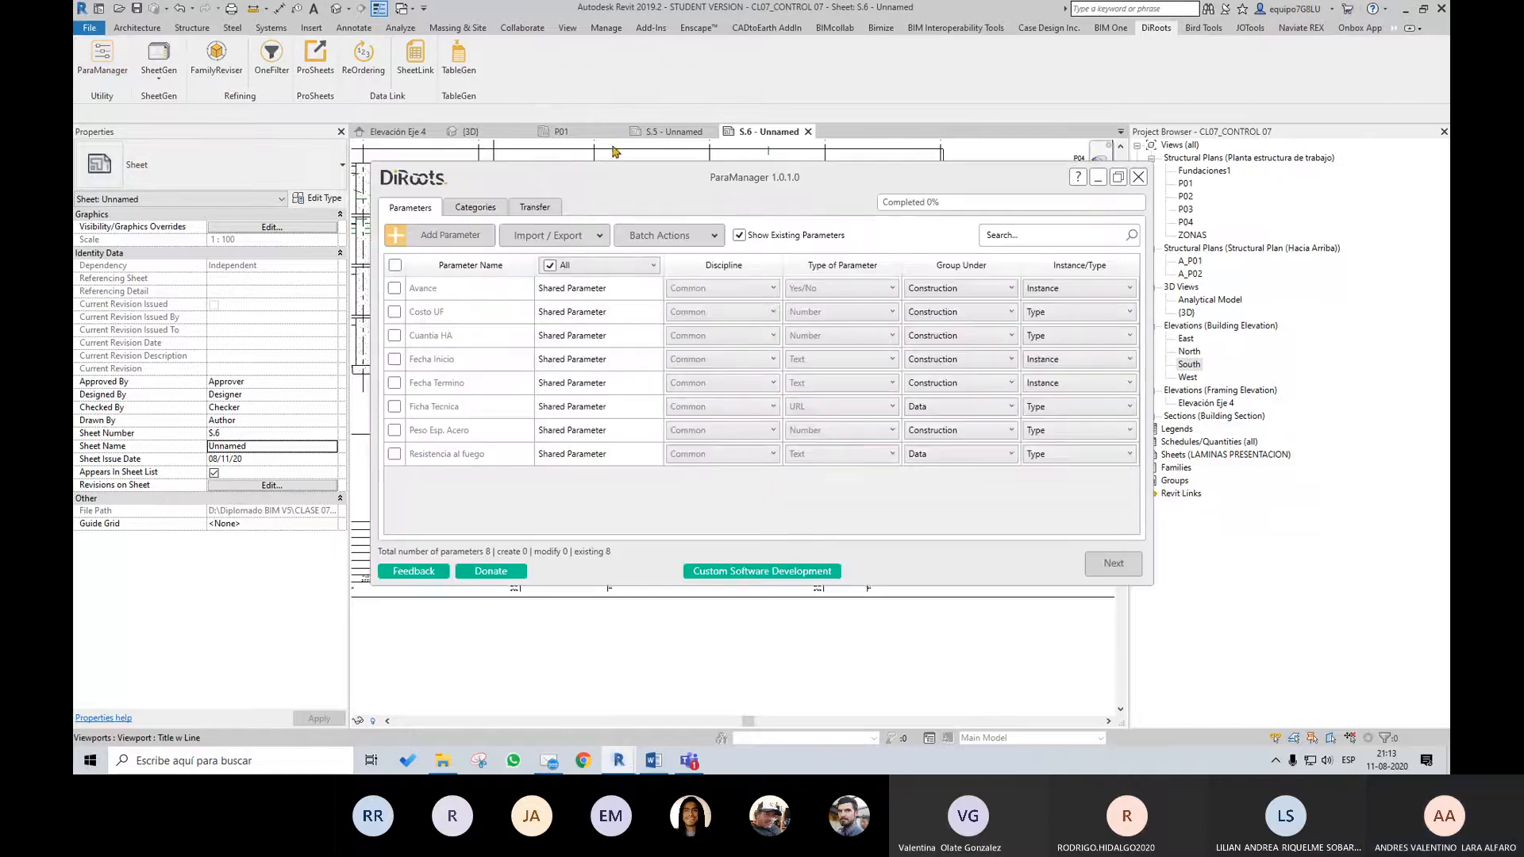
click(571, 237)
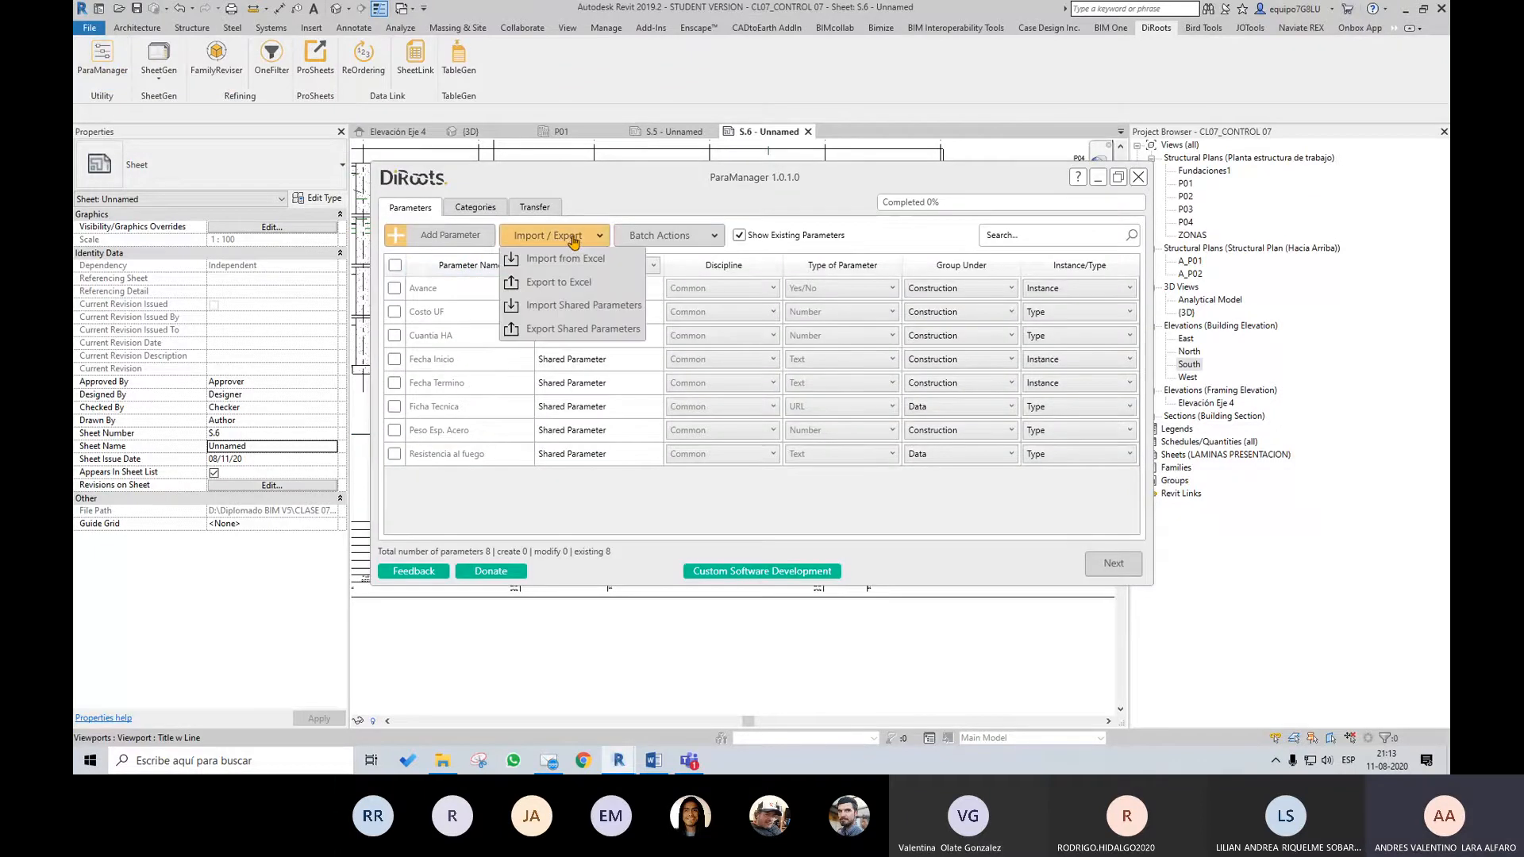
click(592, 308)
click(626, 321)
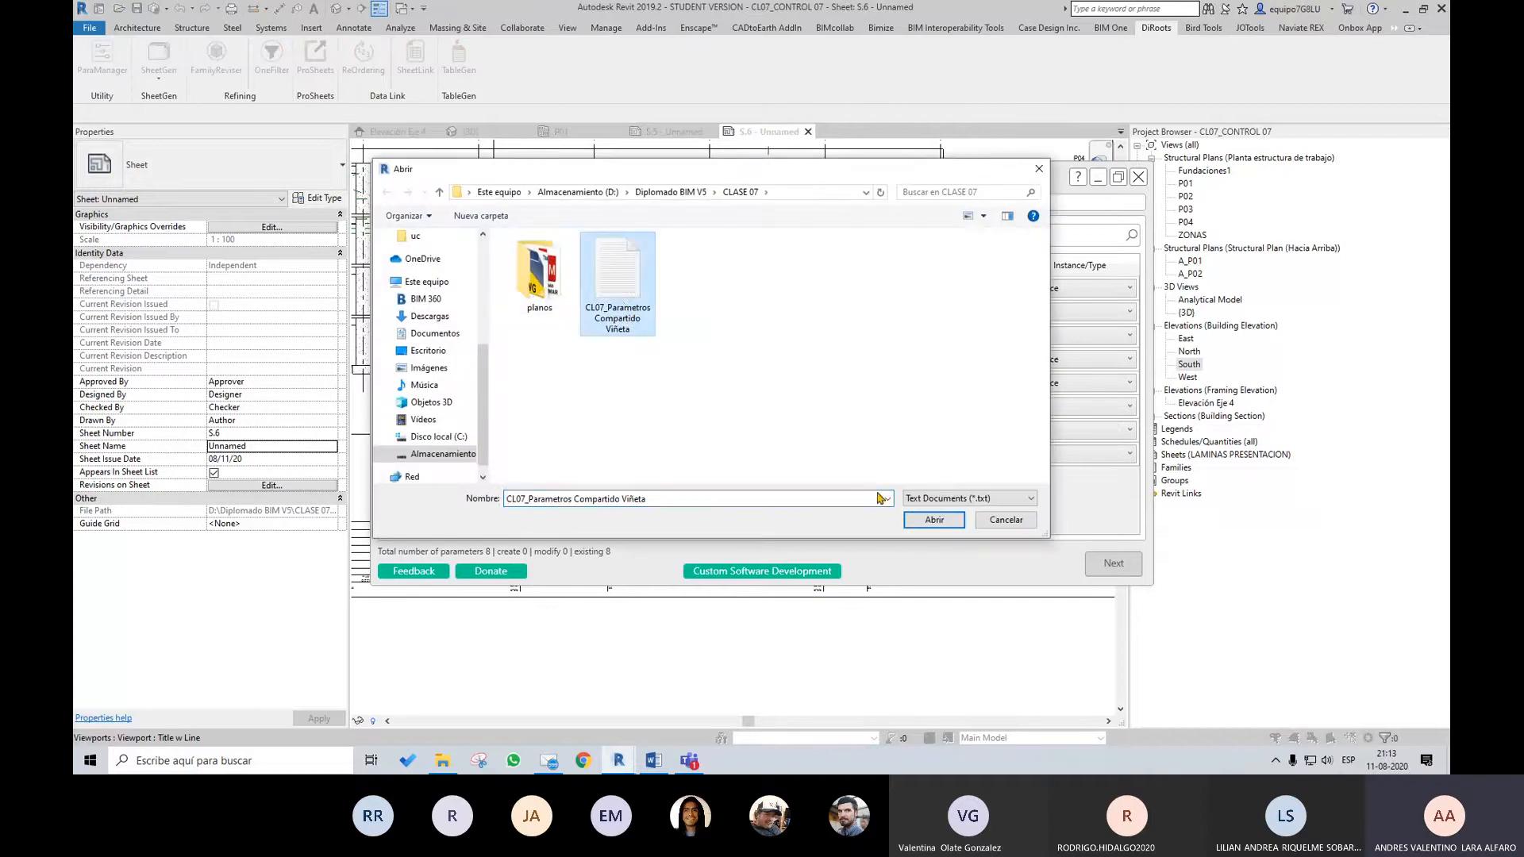
click(930, 520)
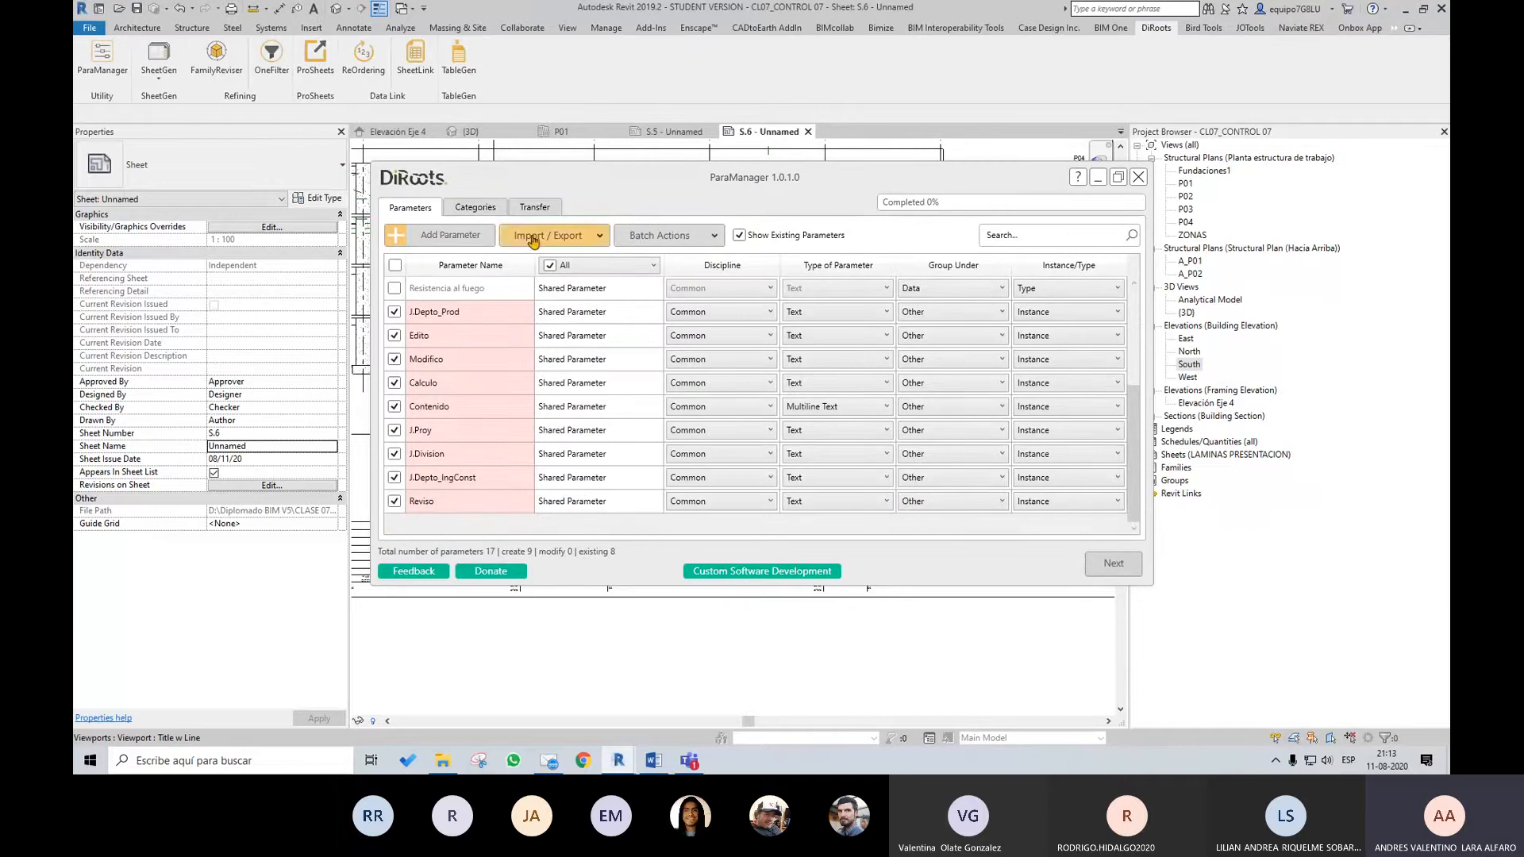
Assign the Sheets category to all imported parameters from J.Depto_Prod through Reviso
click(491, 209)
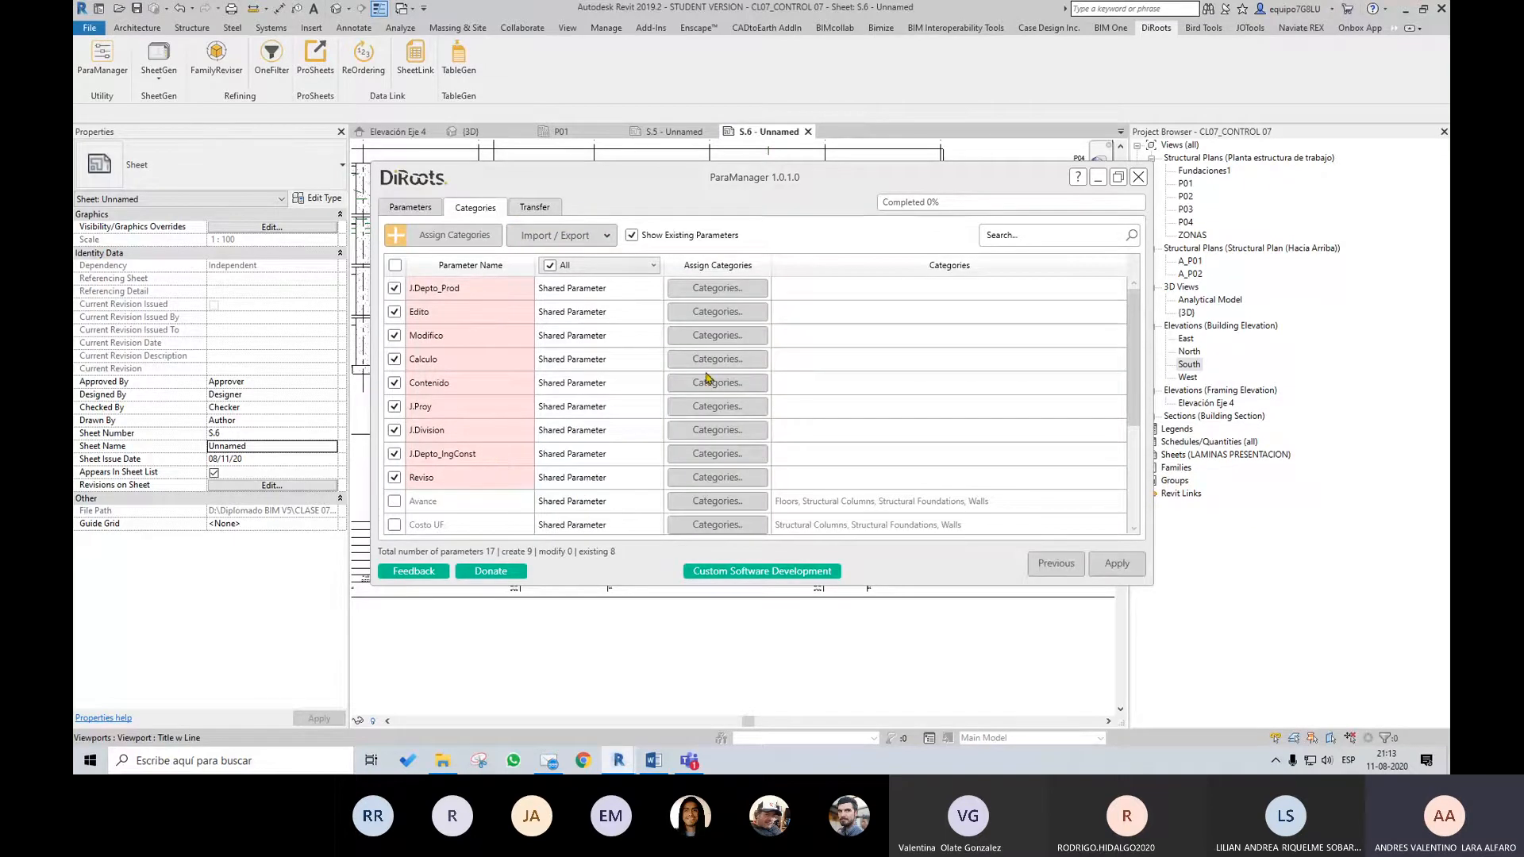
click(510, 293)
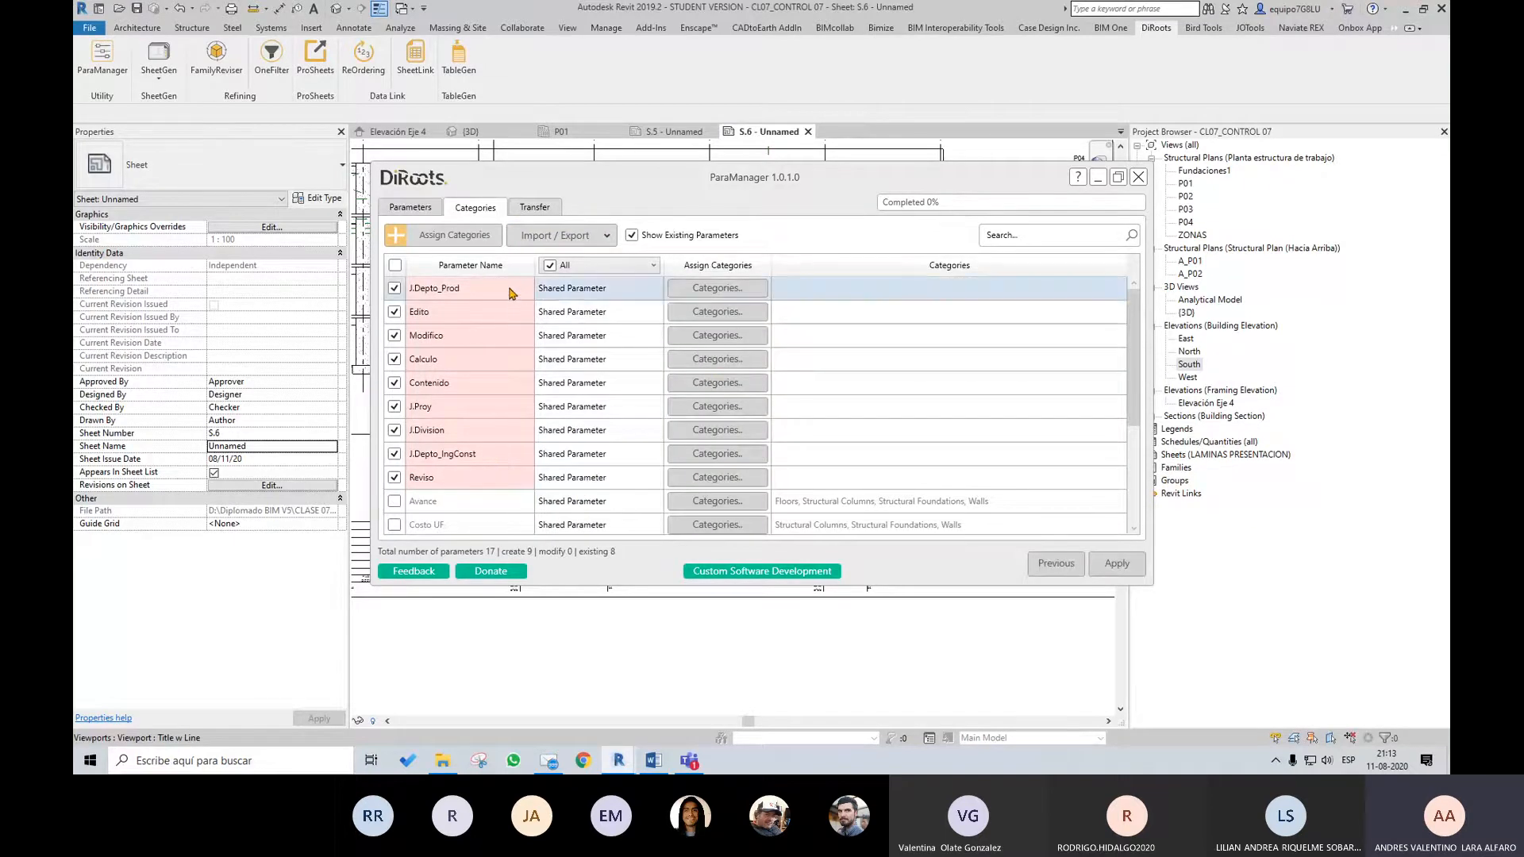
shift+click(498, 480)
click(726, 288)
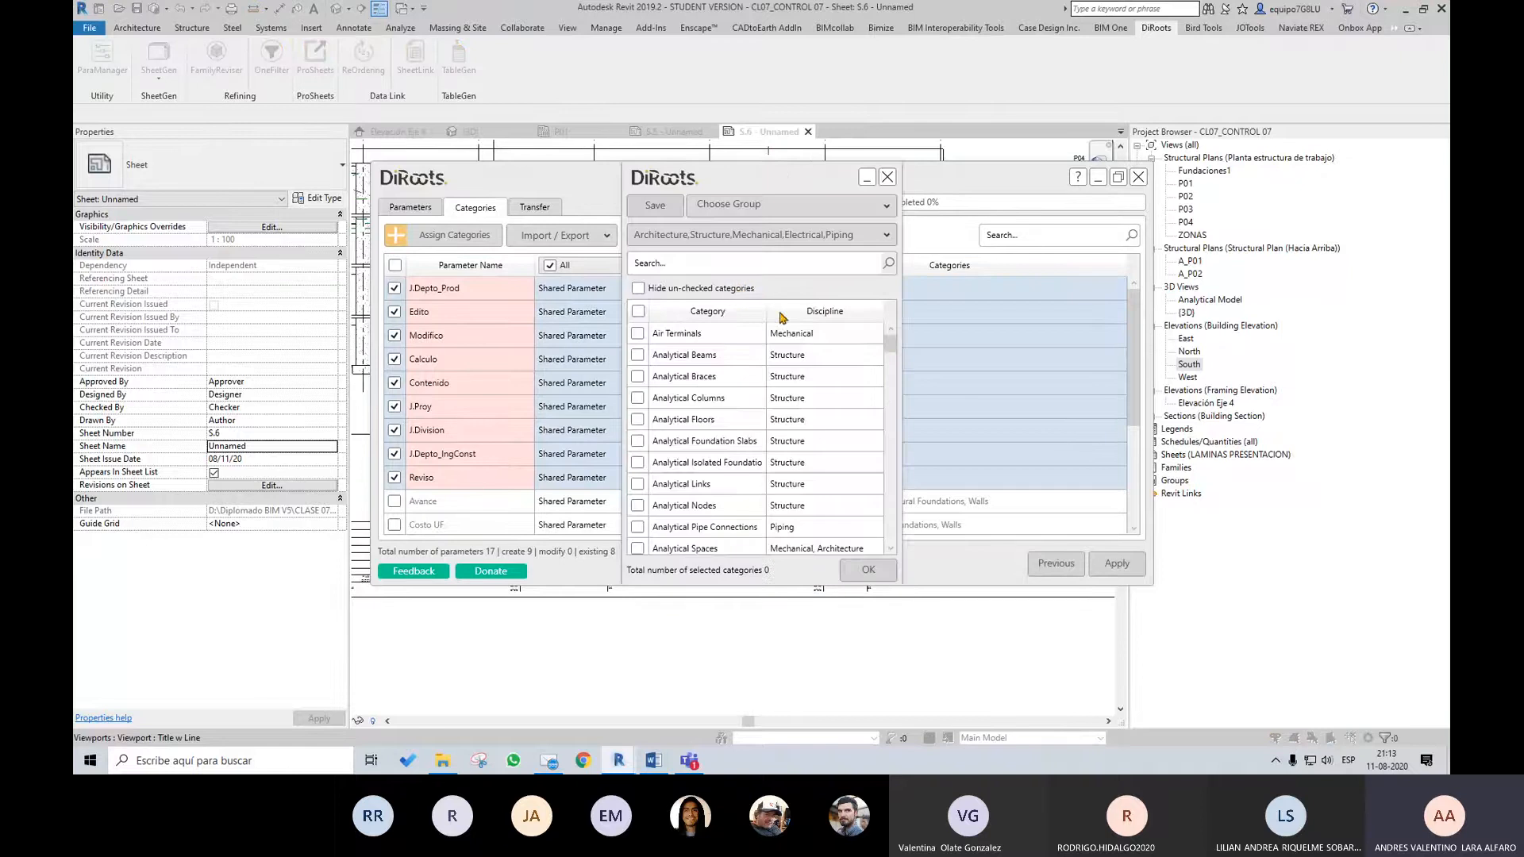
click(741, 267)
text(s)
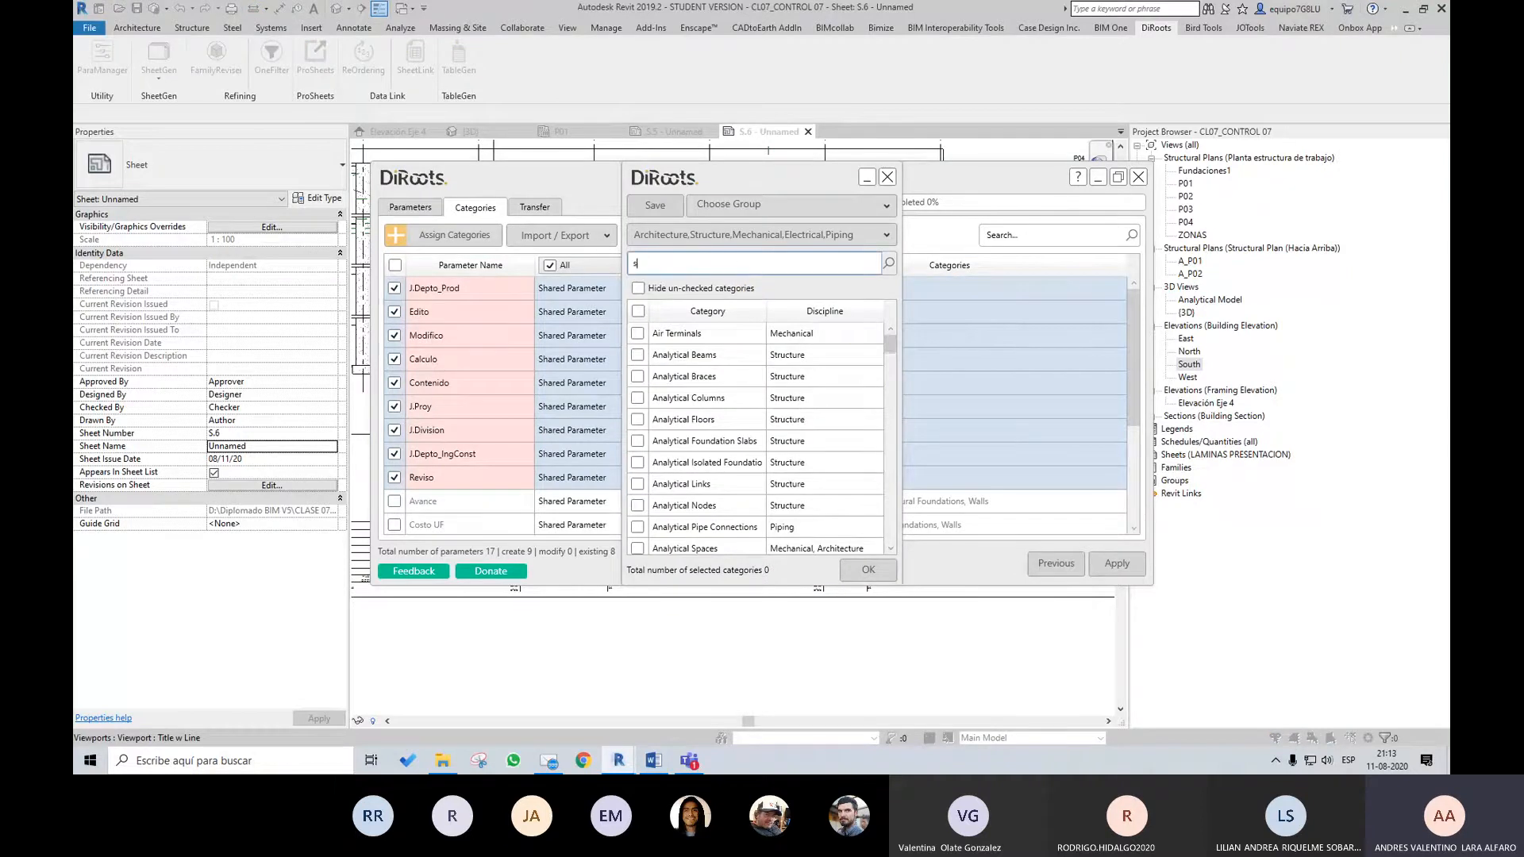
text(heet)
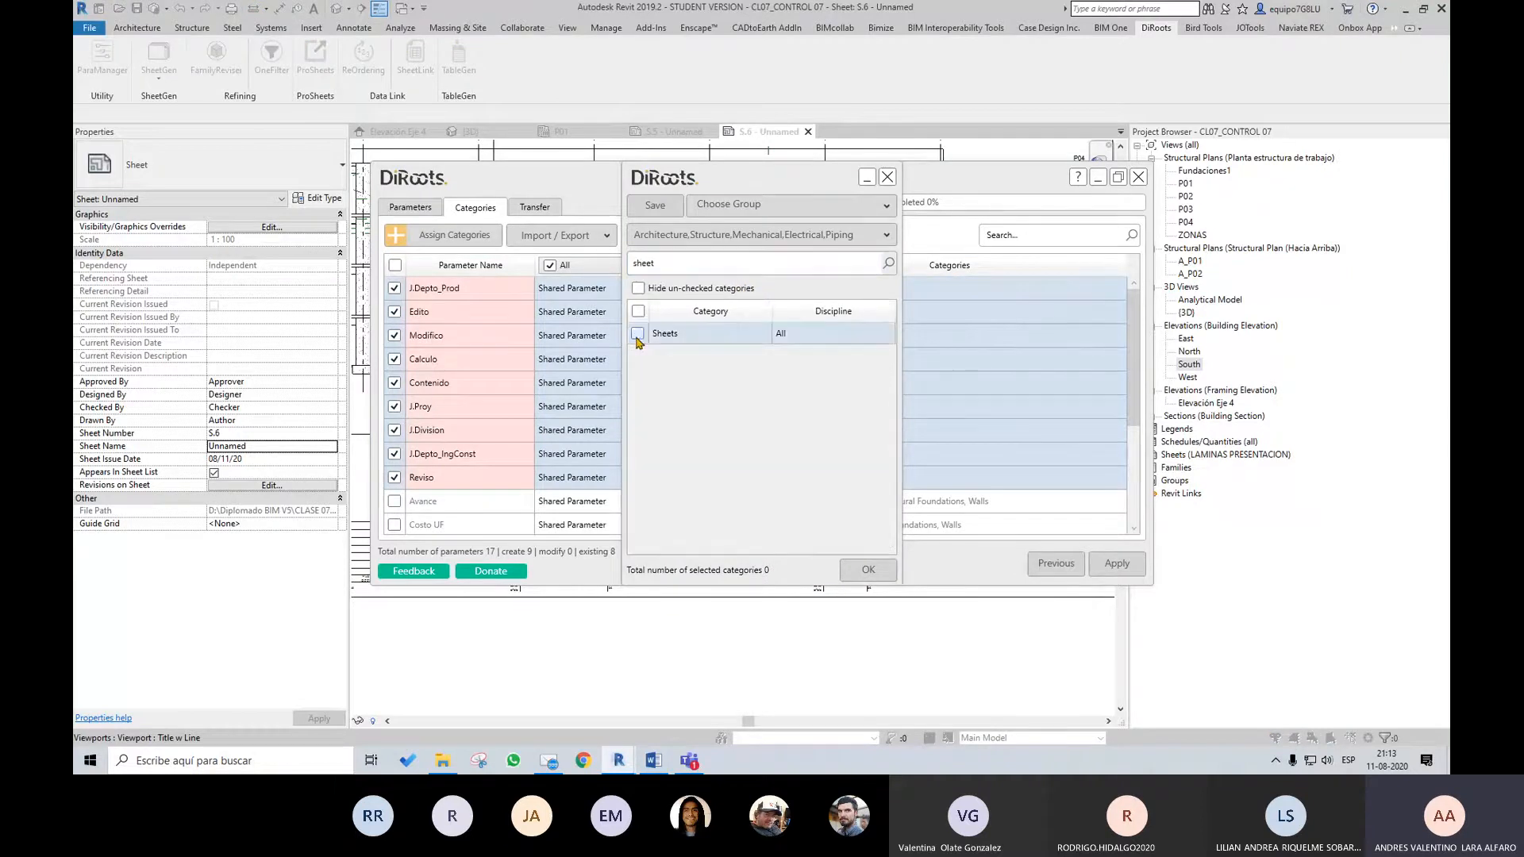
click(887, 565)
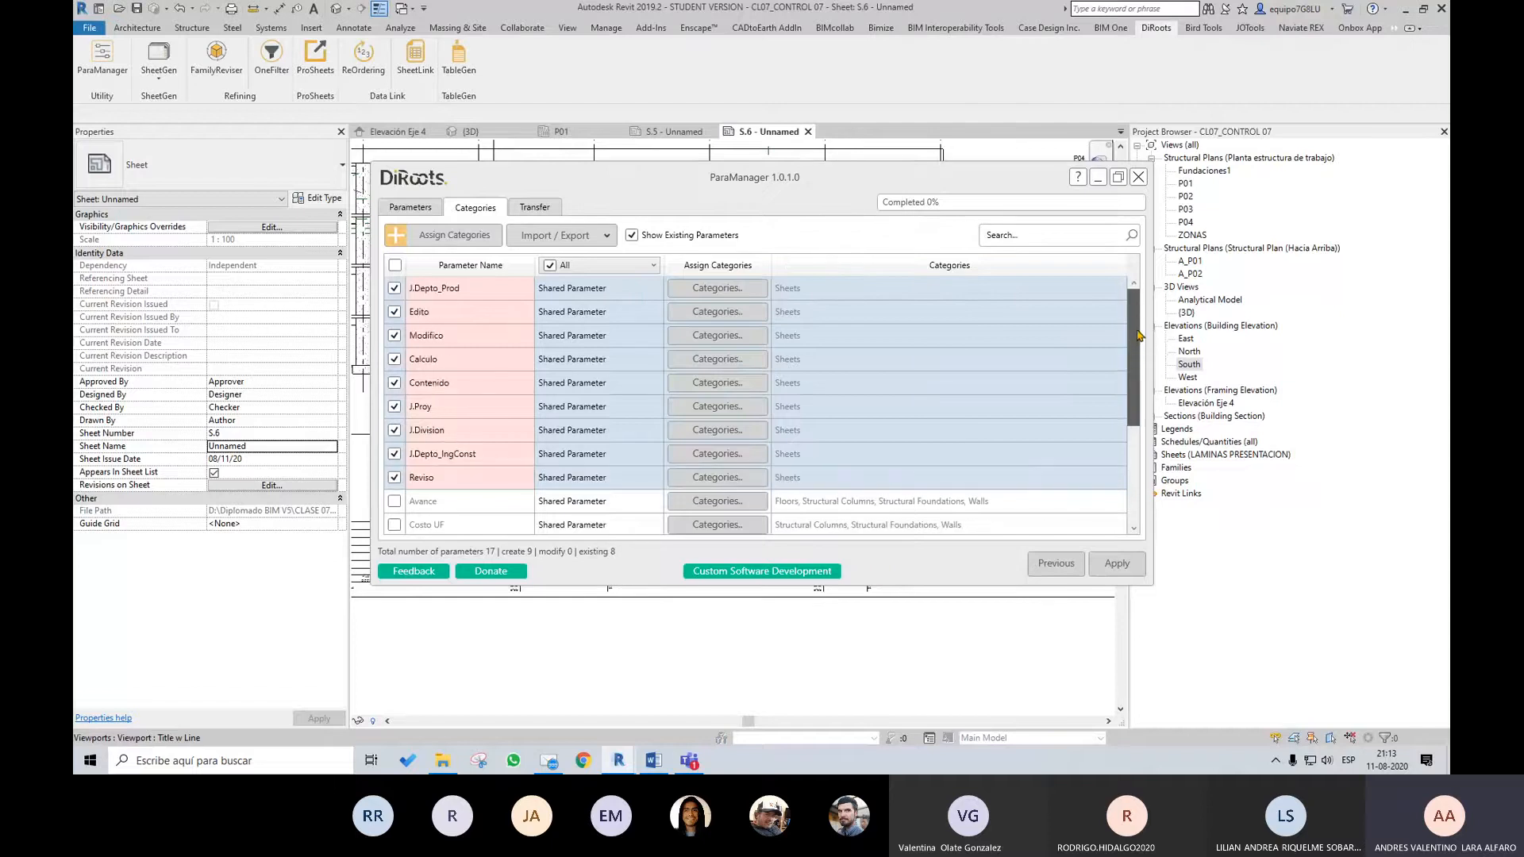
Apply the imported parameters to the project, review their category assignments, and close ParaManager
click(1110, 566)
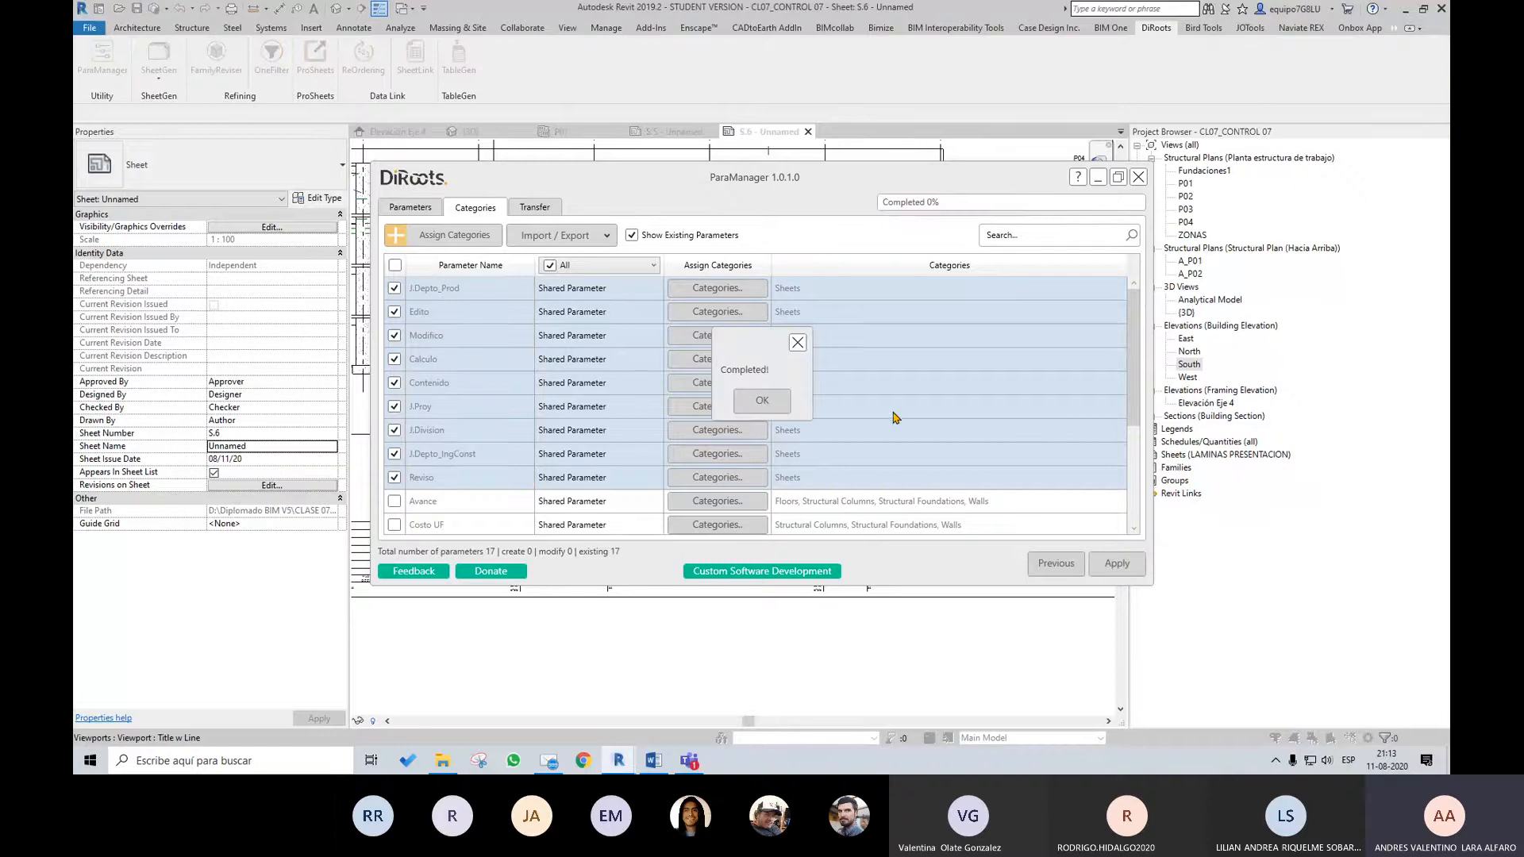
click(762, 401)
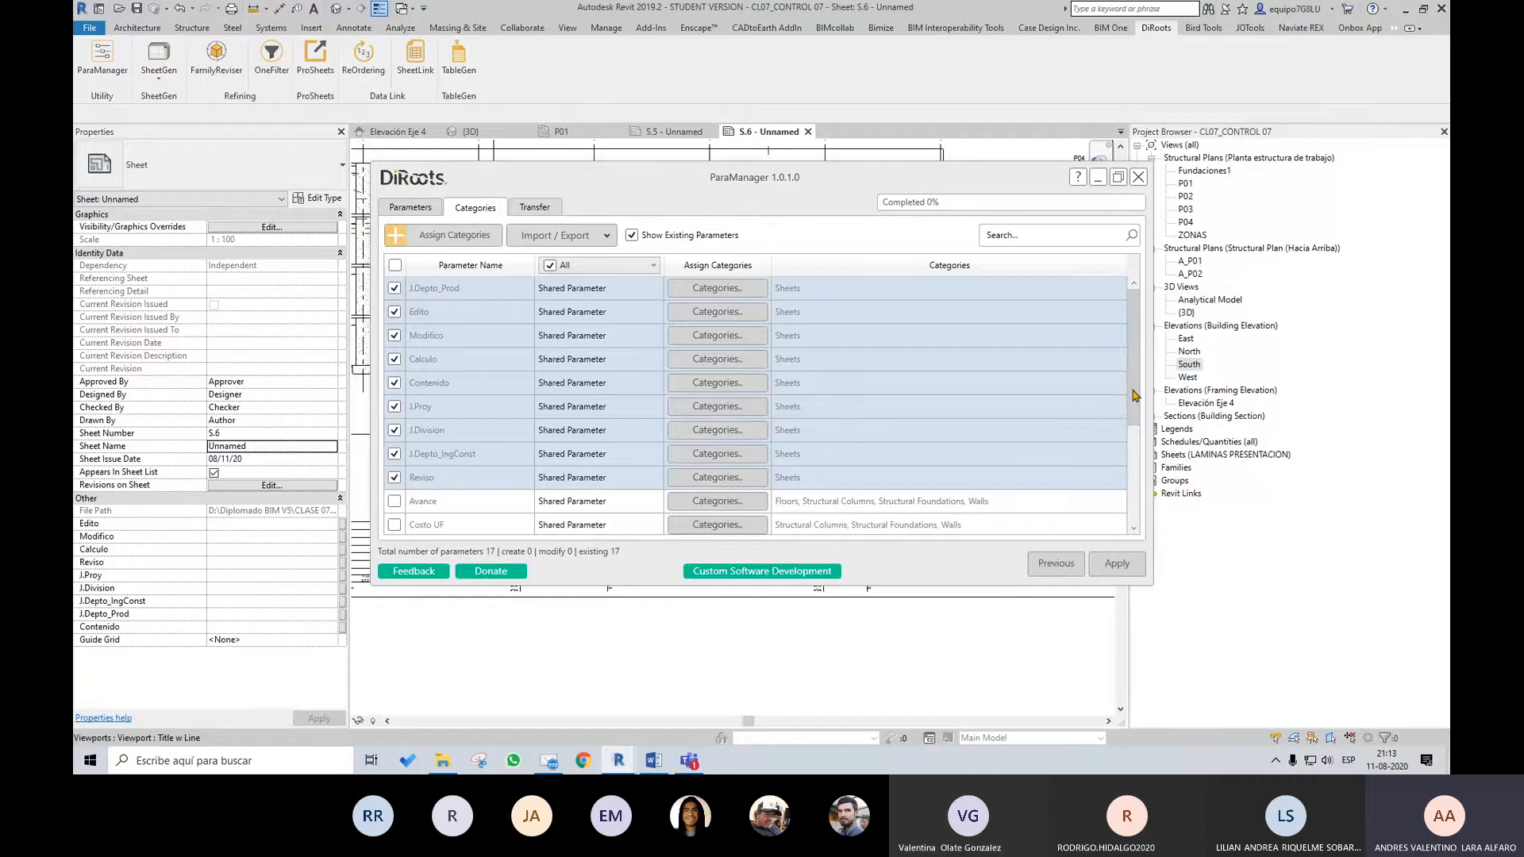
mouse_move(1135, 392)
mouse_down()
mouse_move(1145, 454)
mouse_move(1138, 391)
mouse_up()
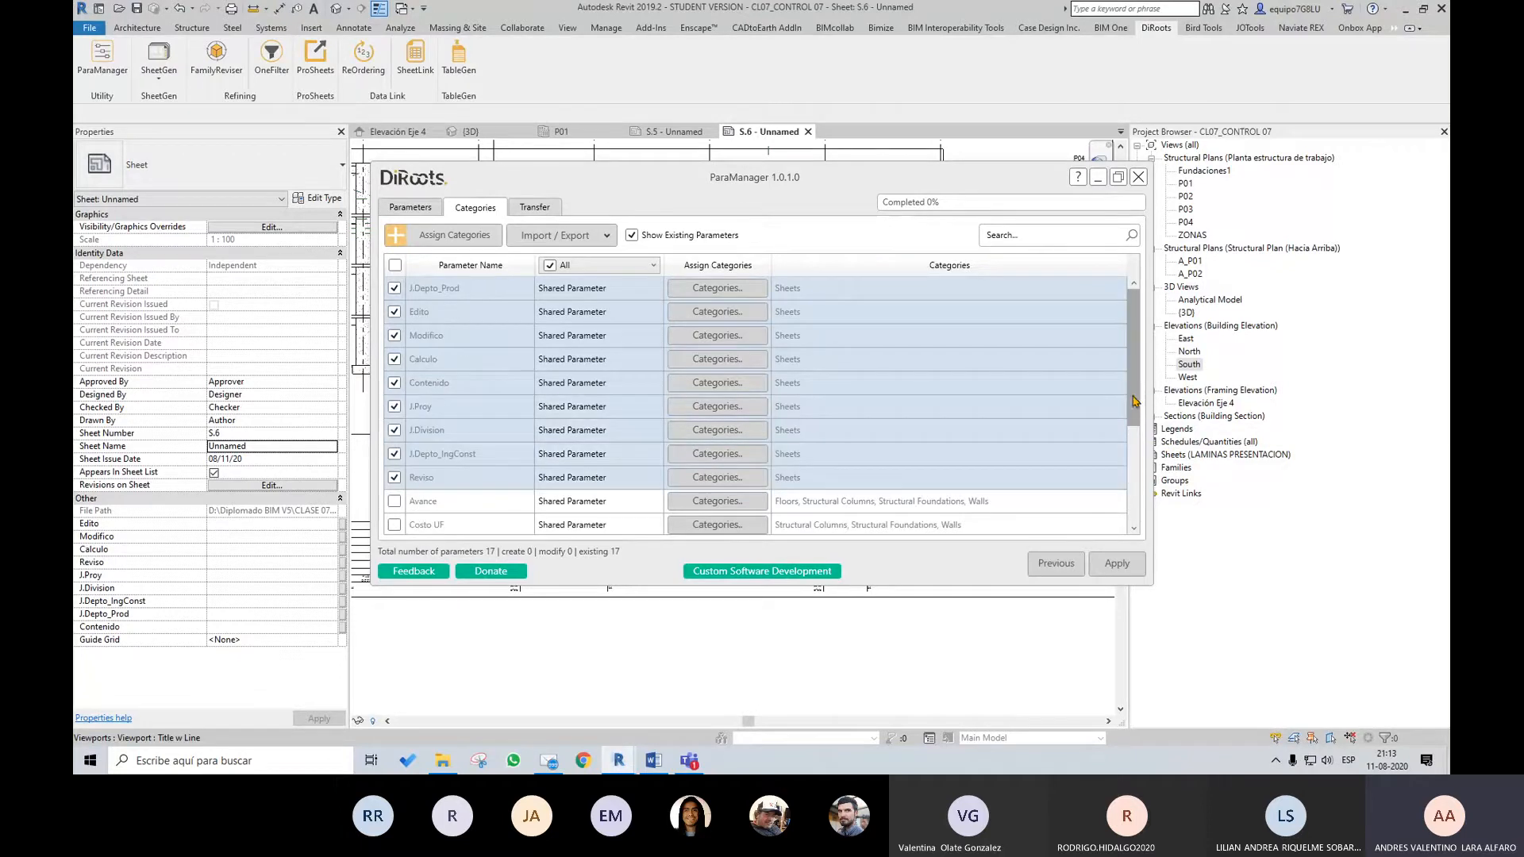
scroll(1123, 395, down, 2)
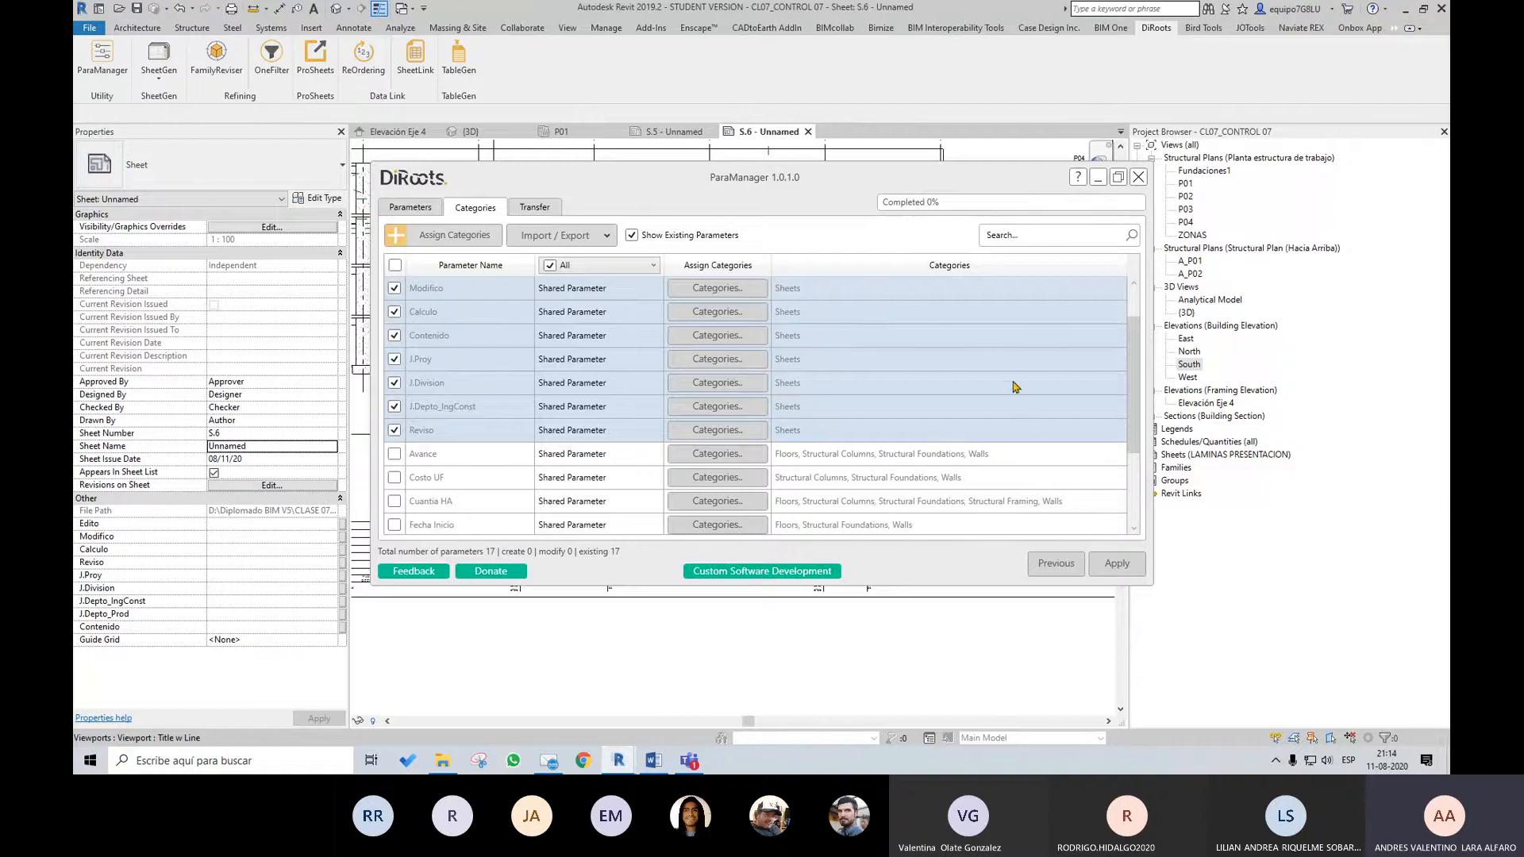
click(1138, 177)
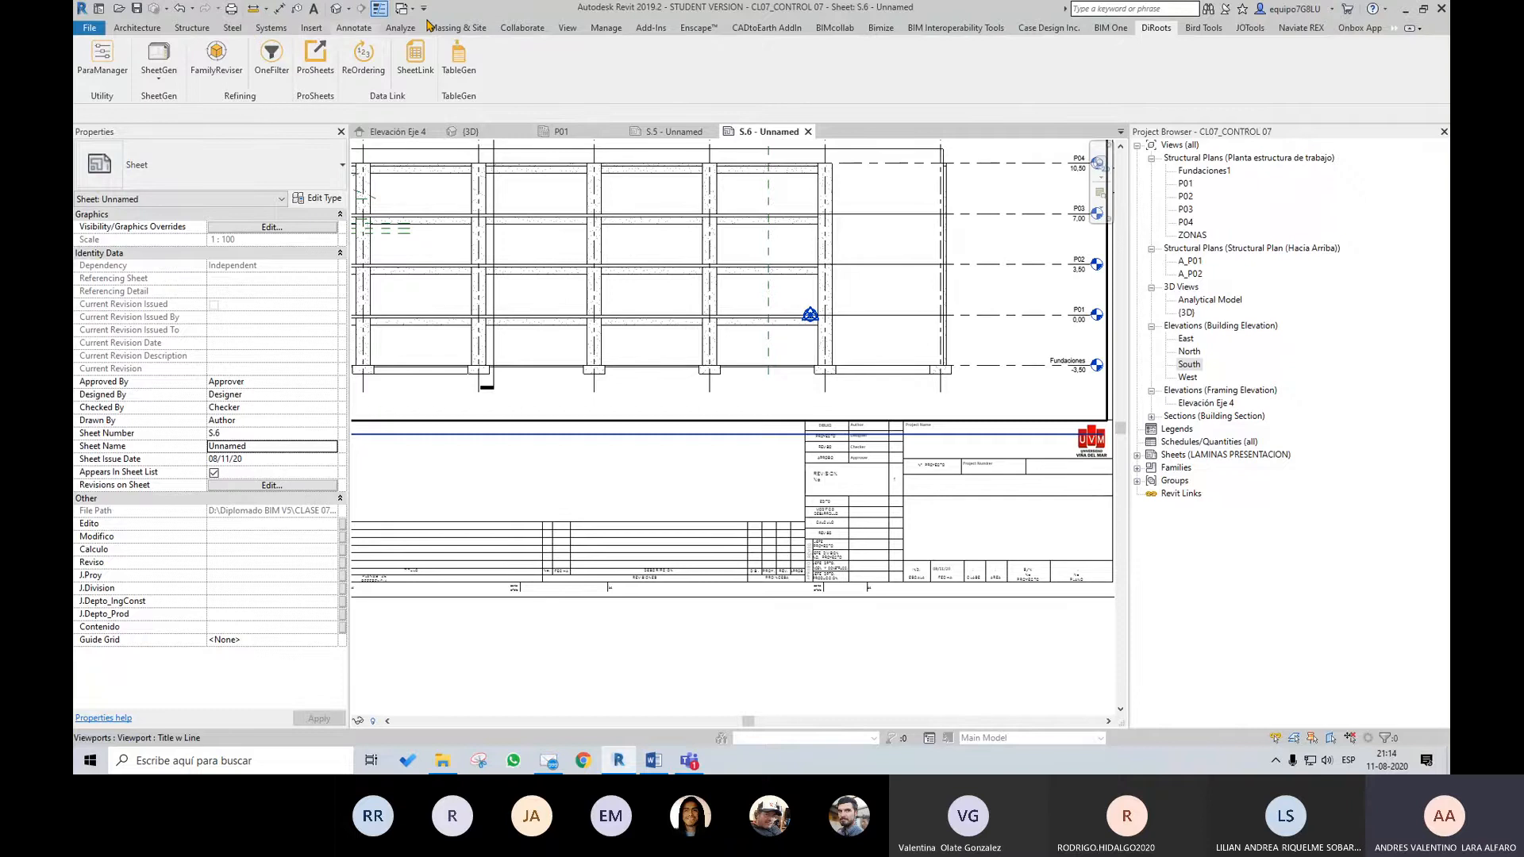
click(605, 28)
click(262, 76)
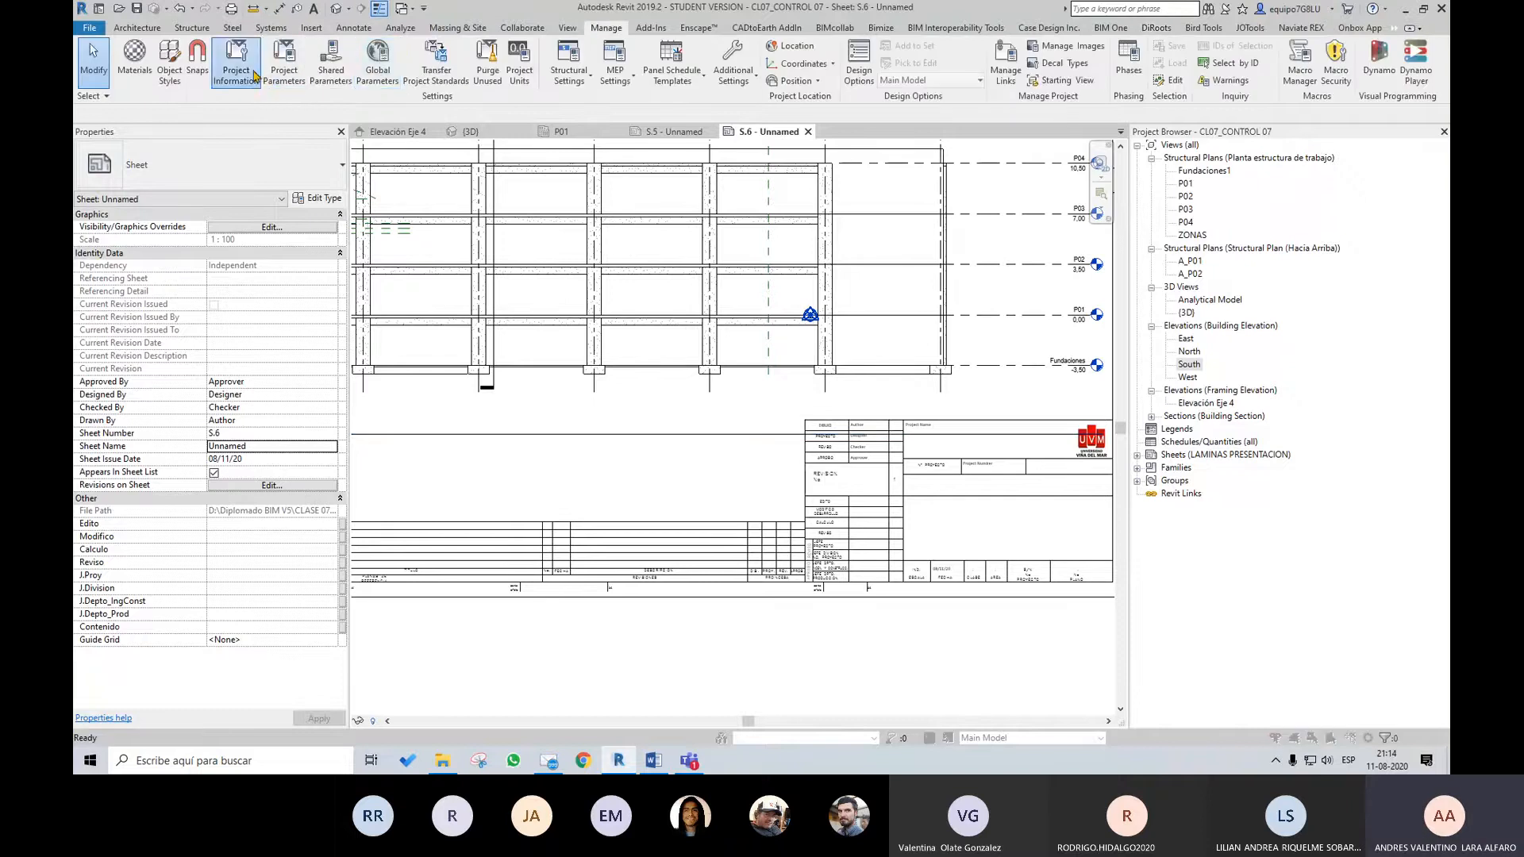
key(Escape)
click(264, 78)
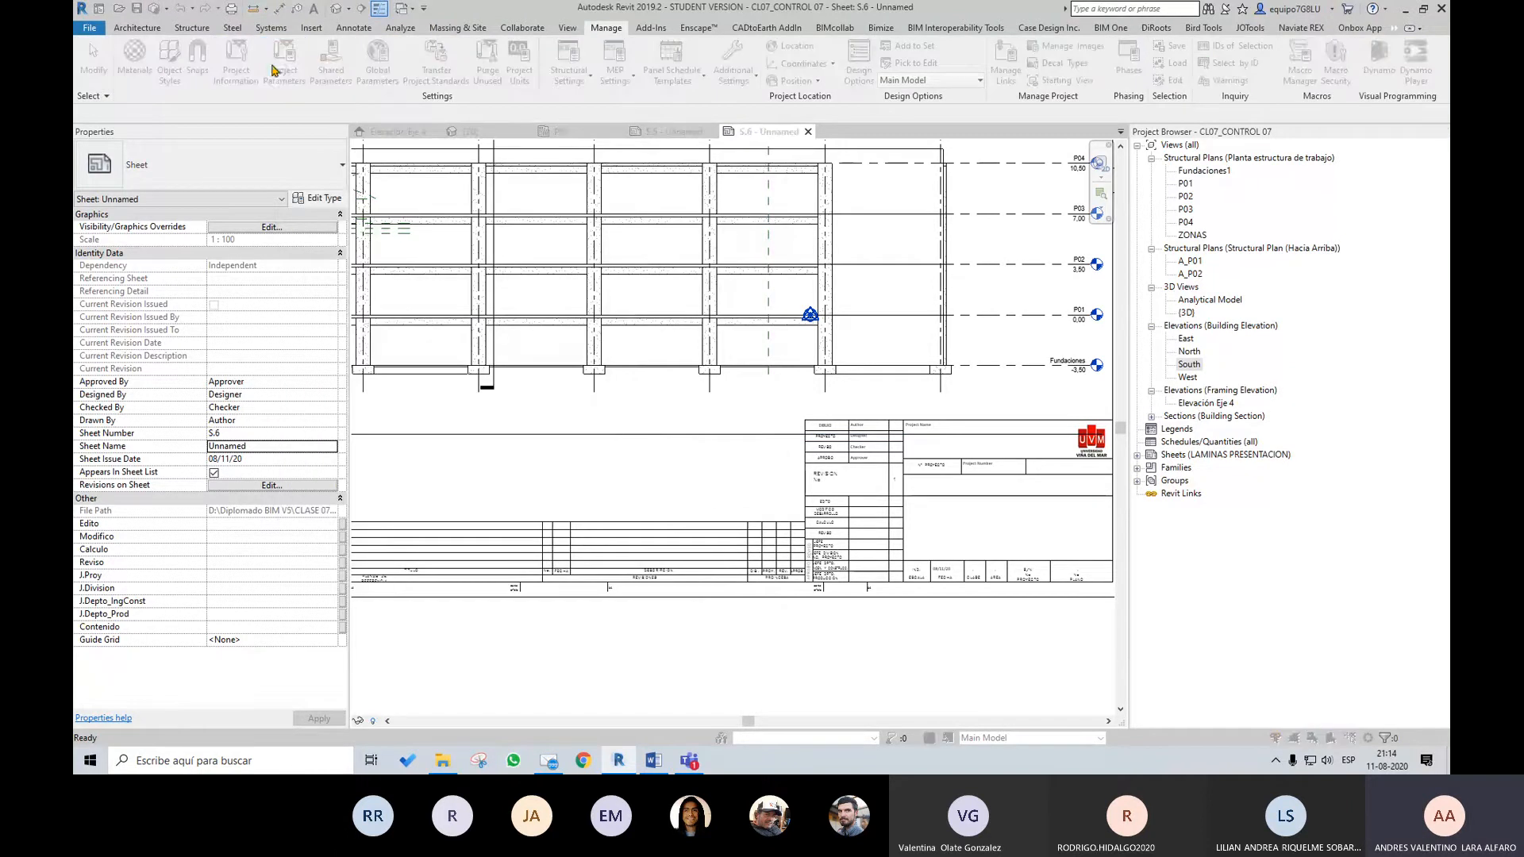
click(790, 303)
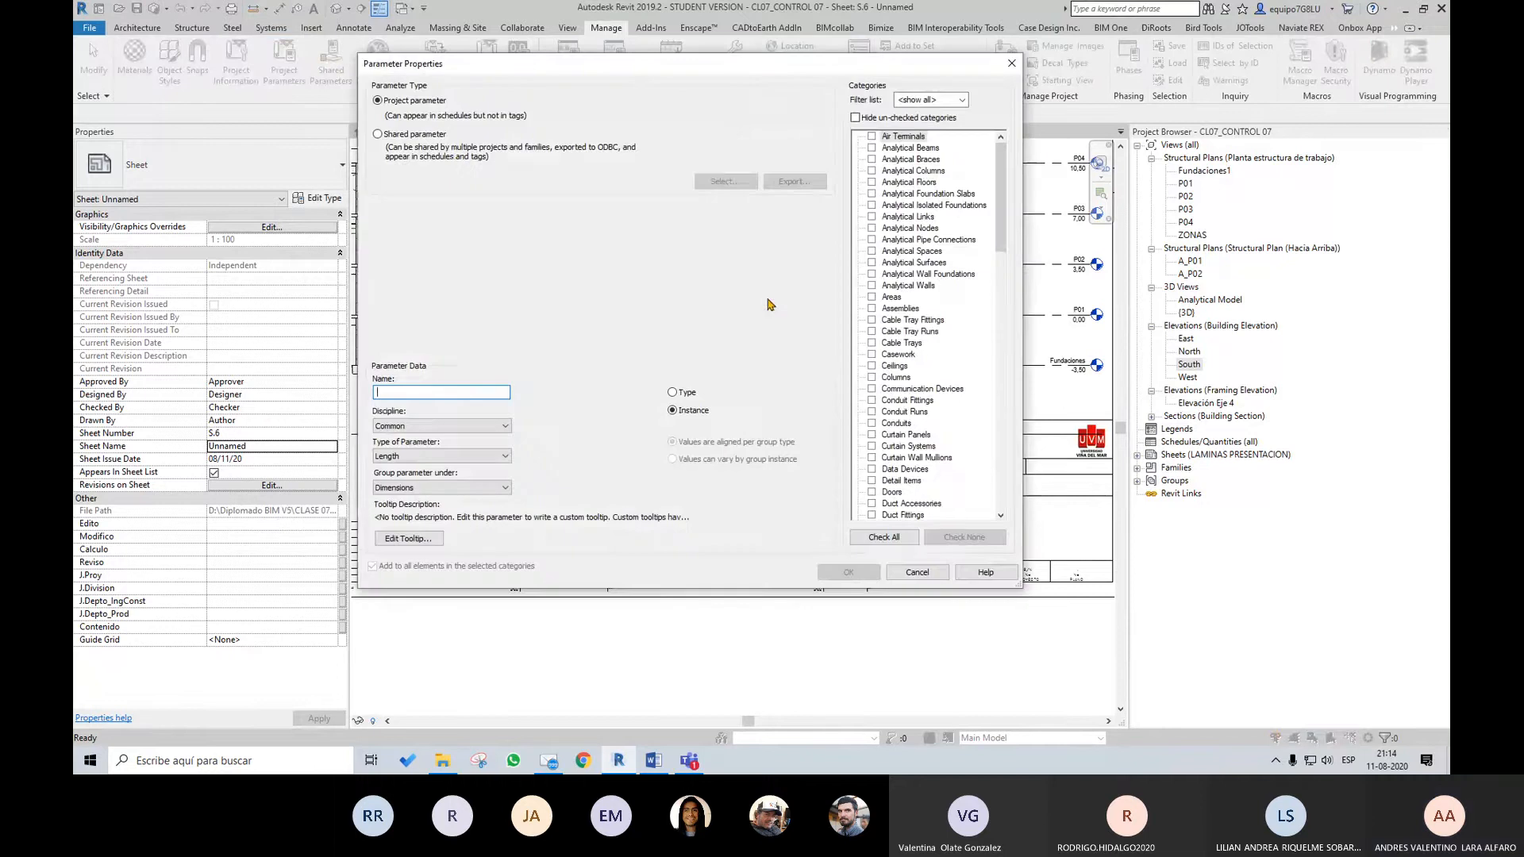
click(379, 134)
click(737, 184)
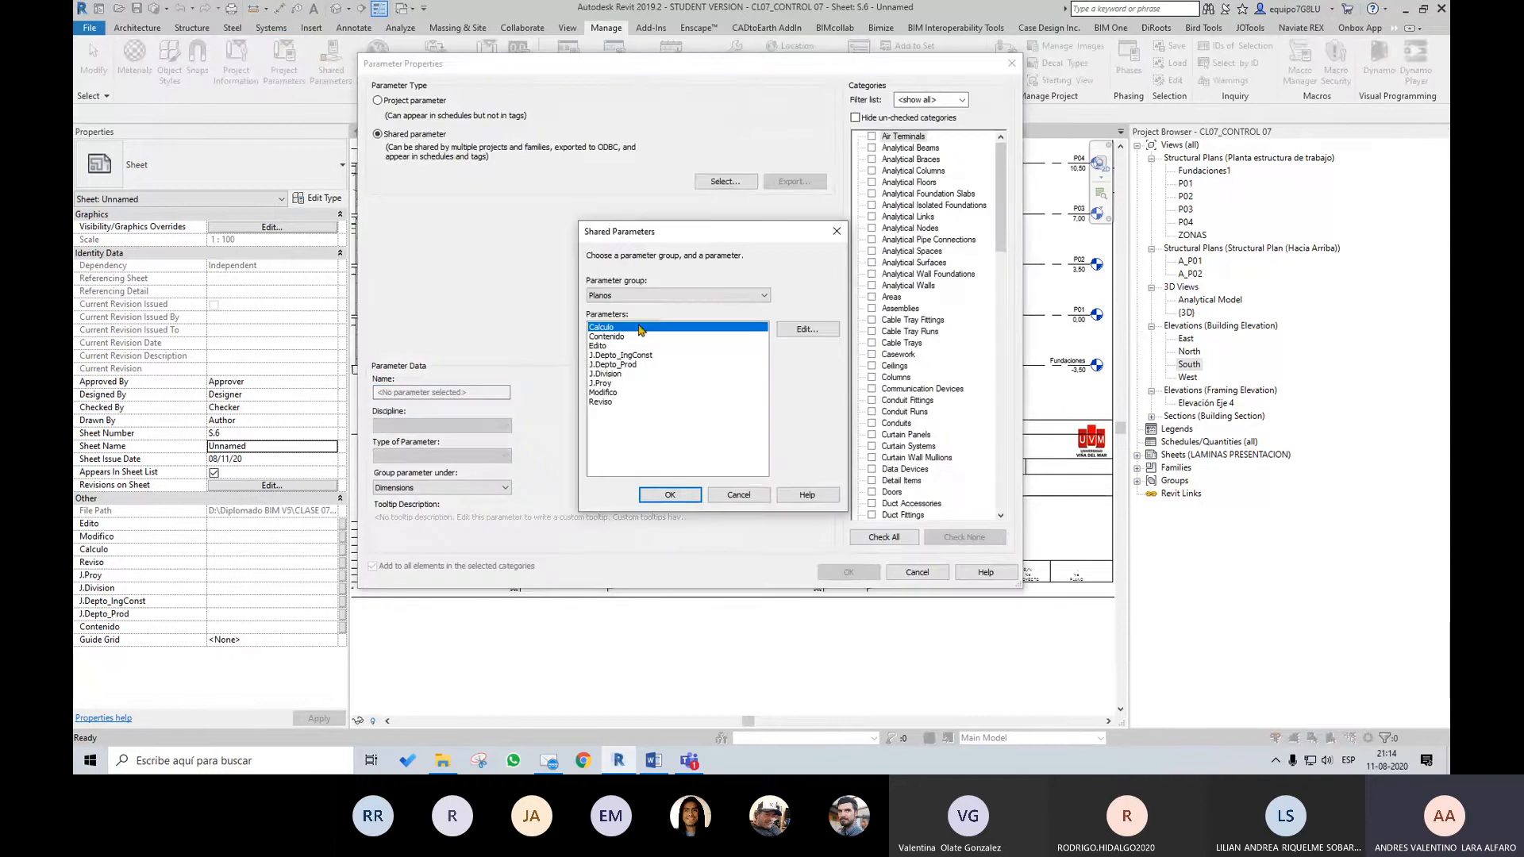
click(671, 494)
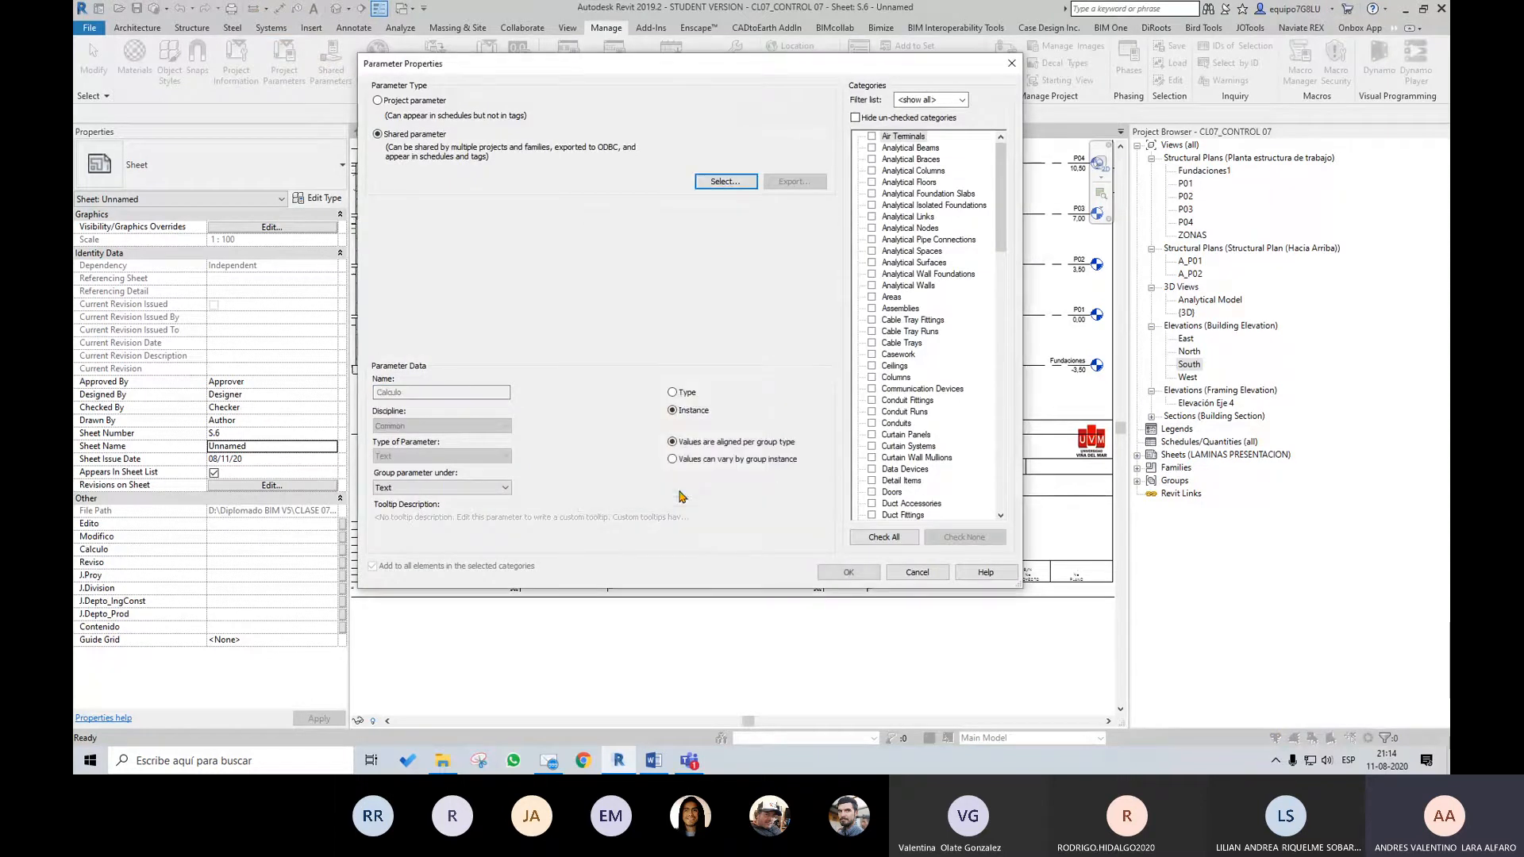
click(674, 393)
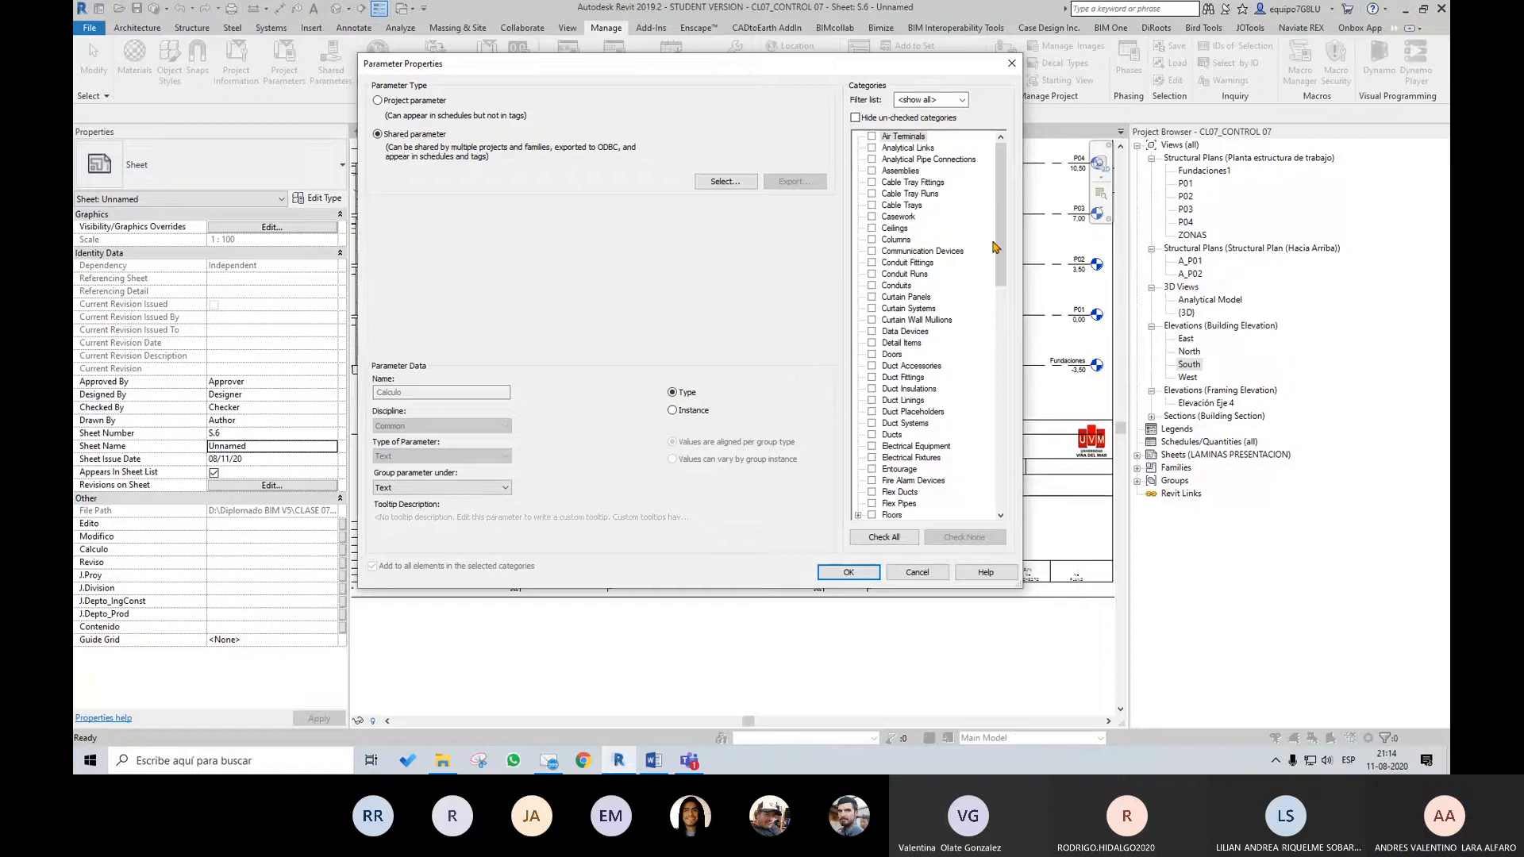
click(921, 571)
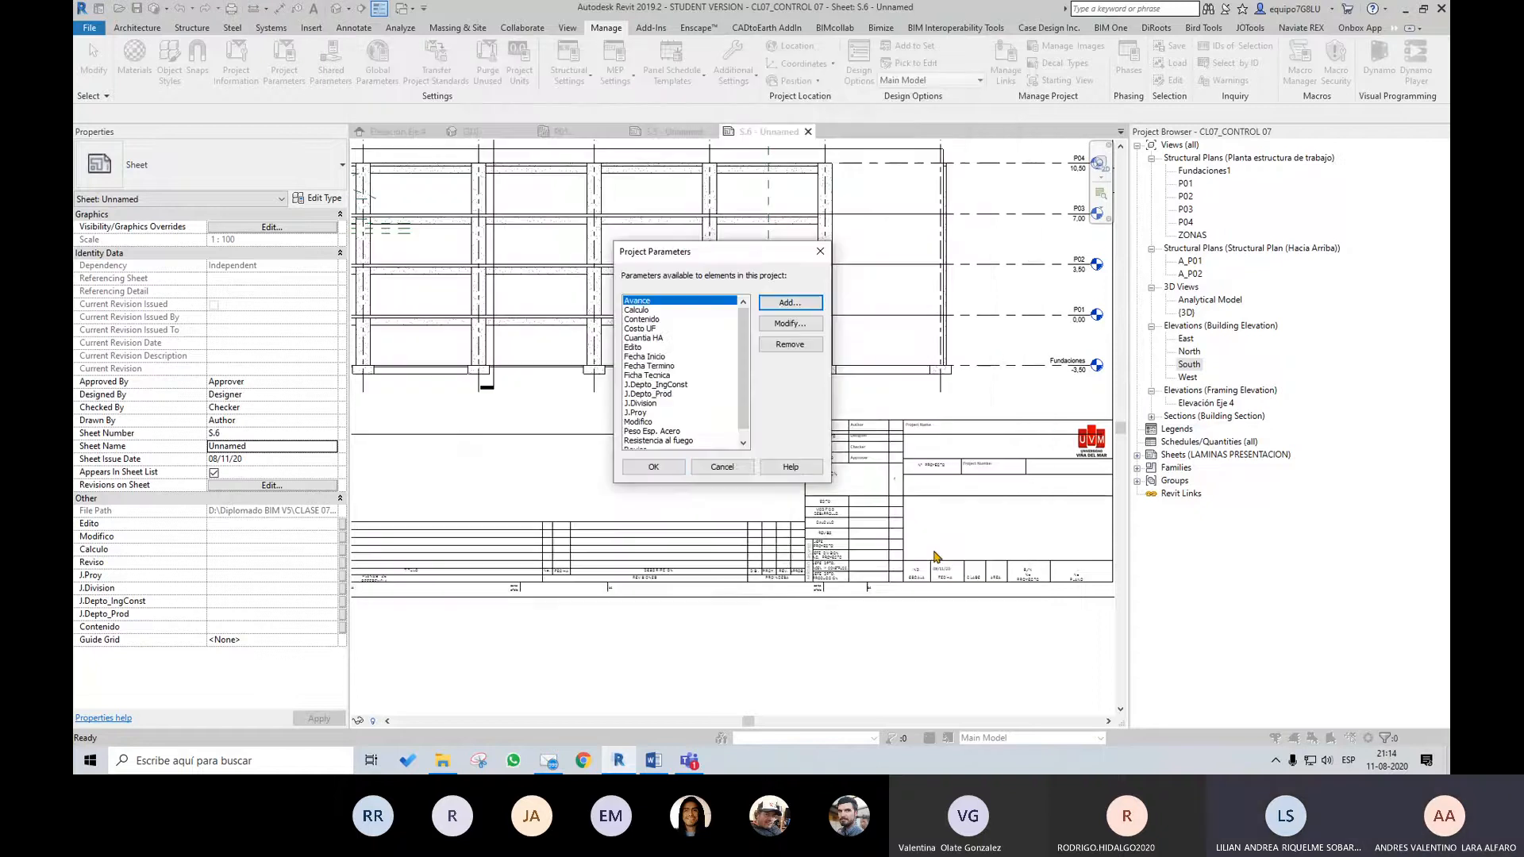
click(722, 467)
Set the Contenido parameter of sheet S.6 to "contenido de la lamina 02"
scroll(995, 513, up, 3)
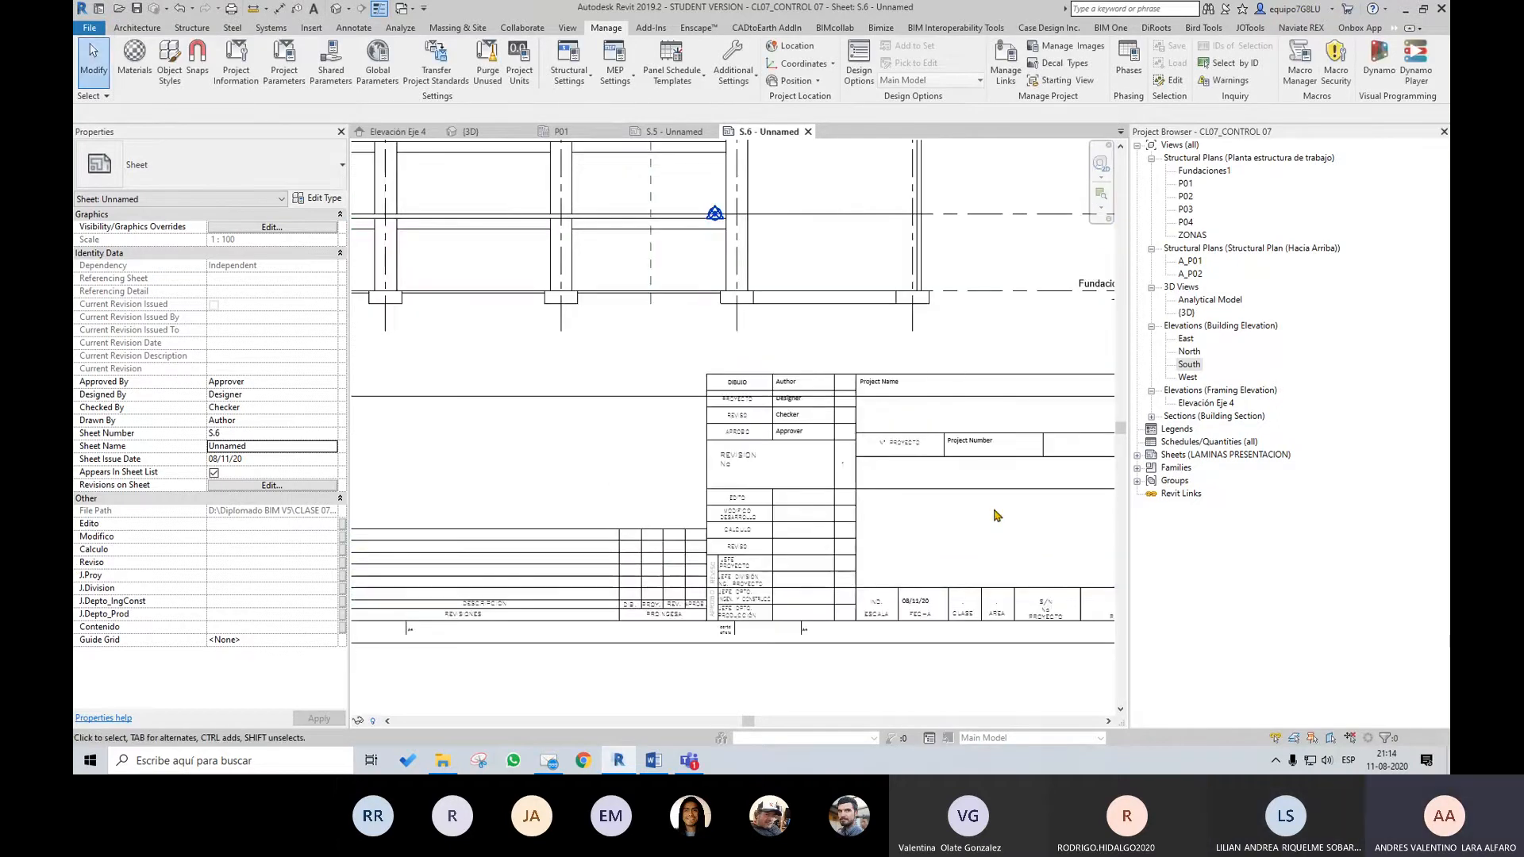
scroll(939, 534, up, 4)
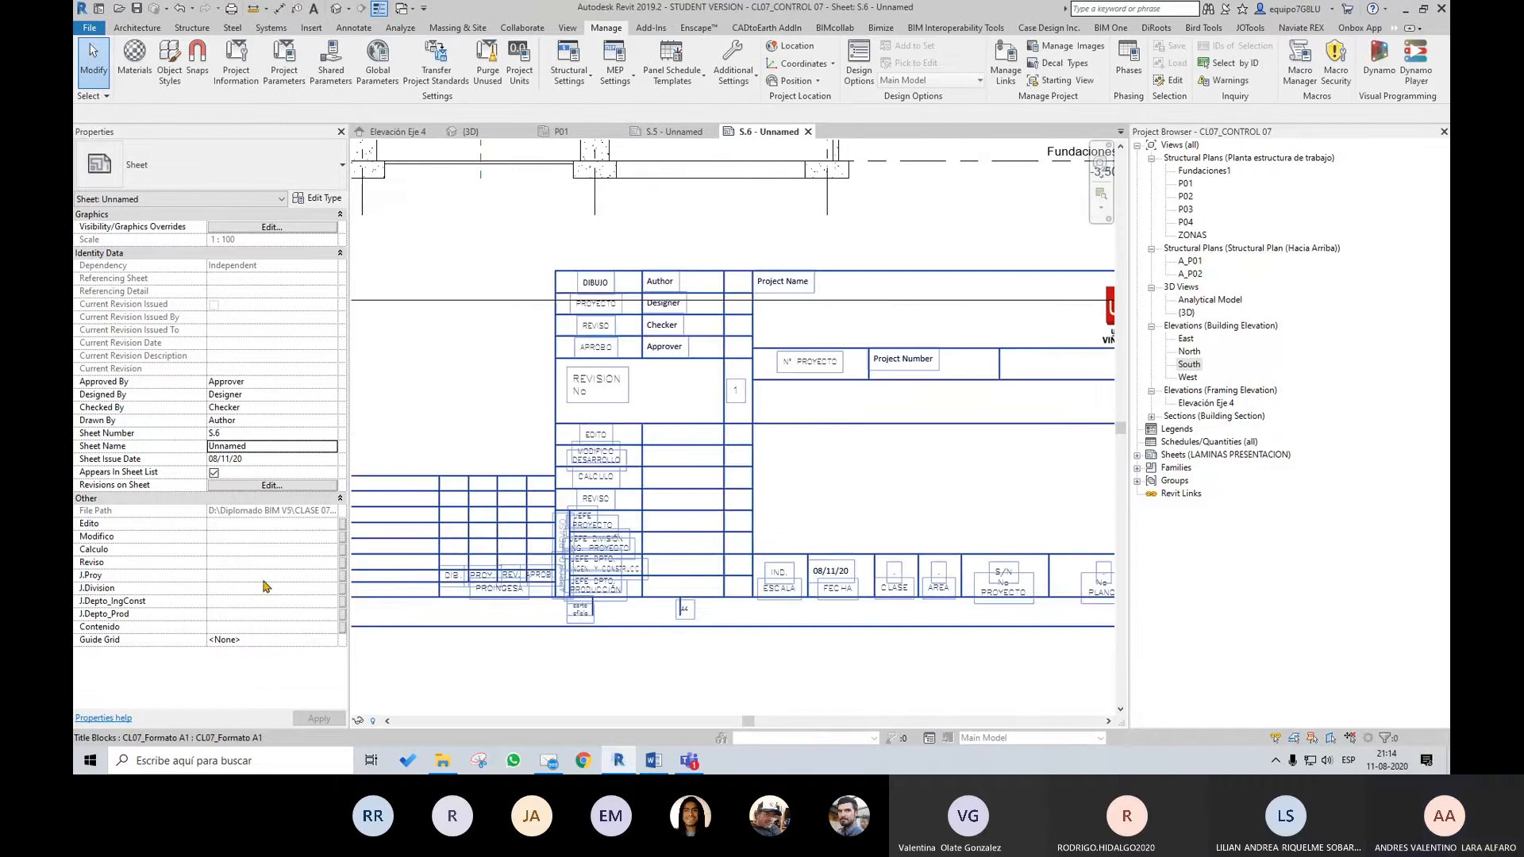
click(331, 628)
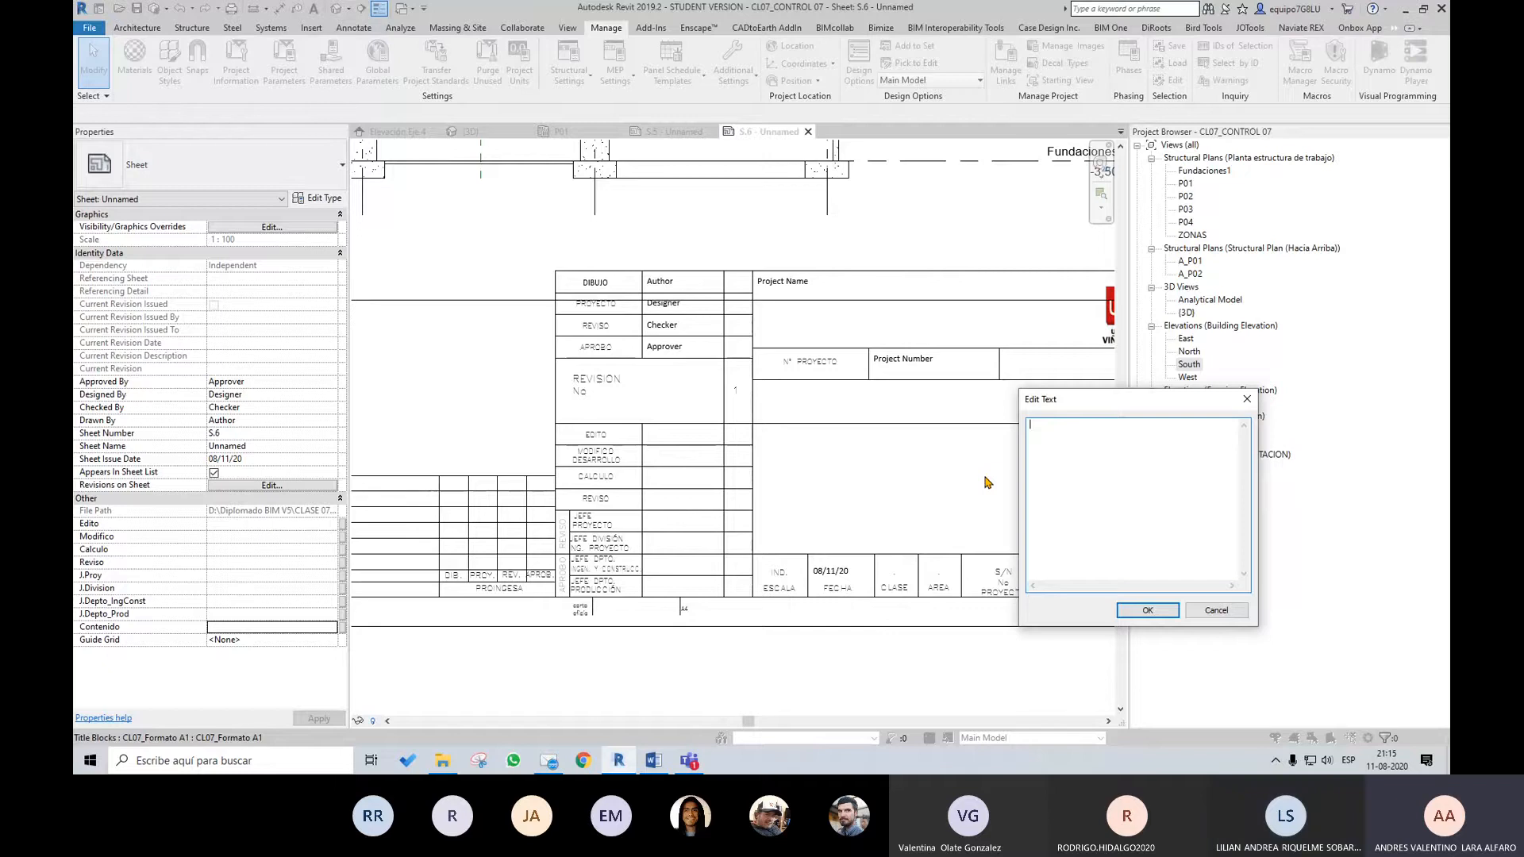
text(contenido de la lamina 02)
click(1147, 610)
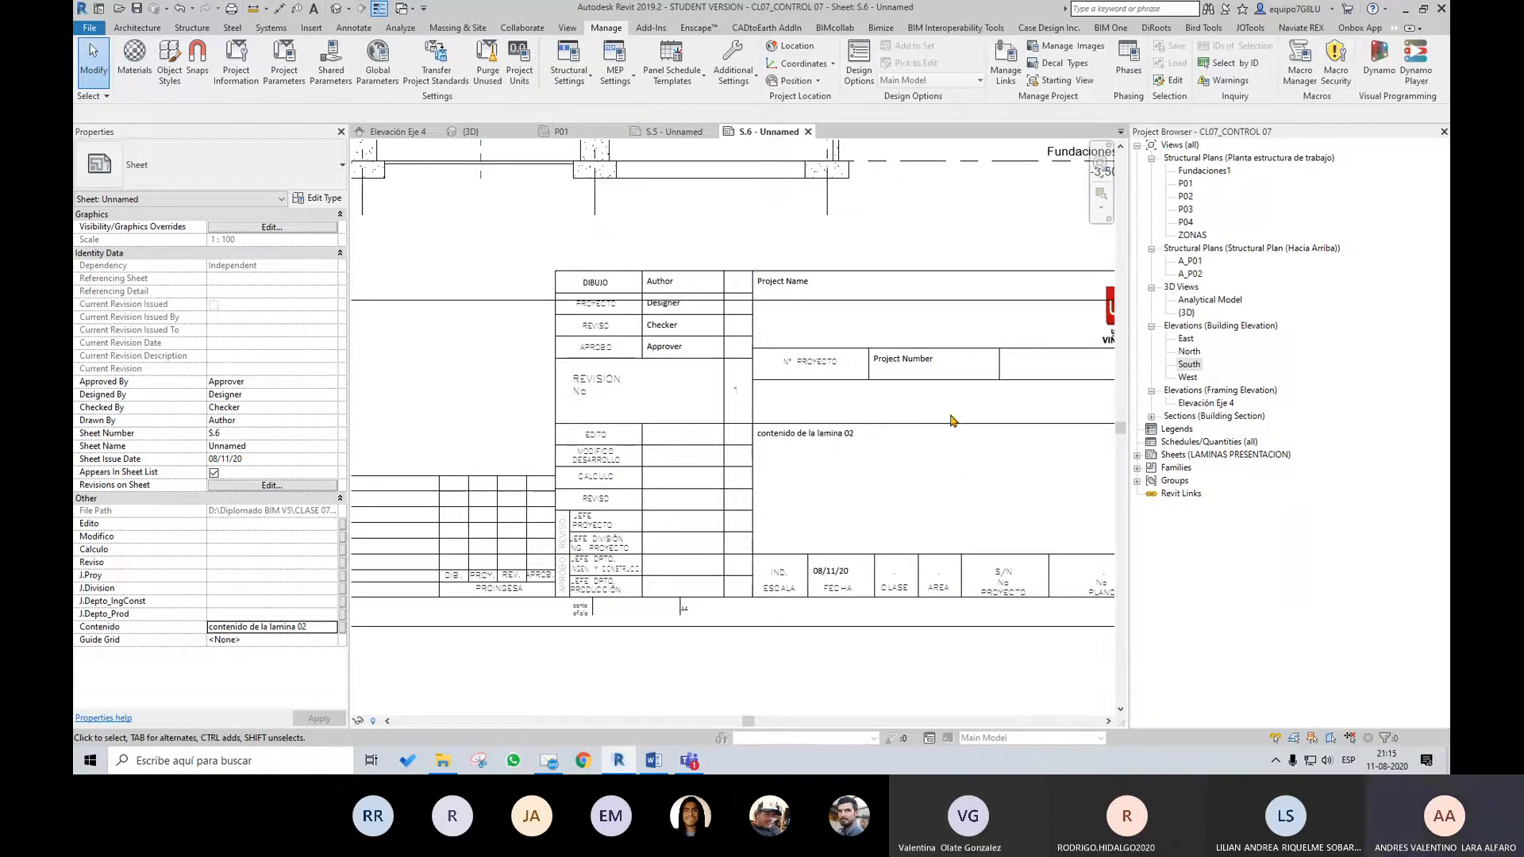
Try to regroup the parameters J.Depto_IngConst, J.Depto_Prod, J.Division and J.Proy under Identity Data in ParaManager
click(1157, 29)
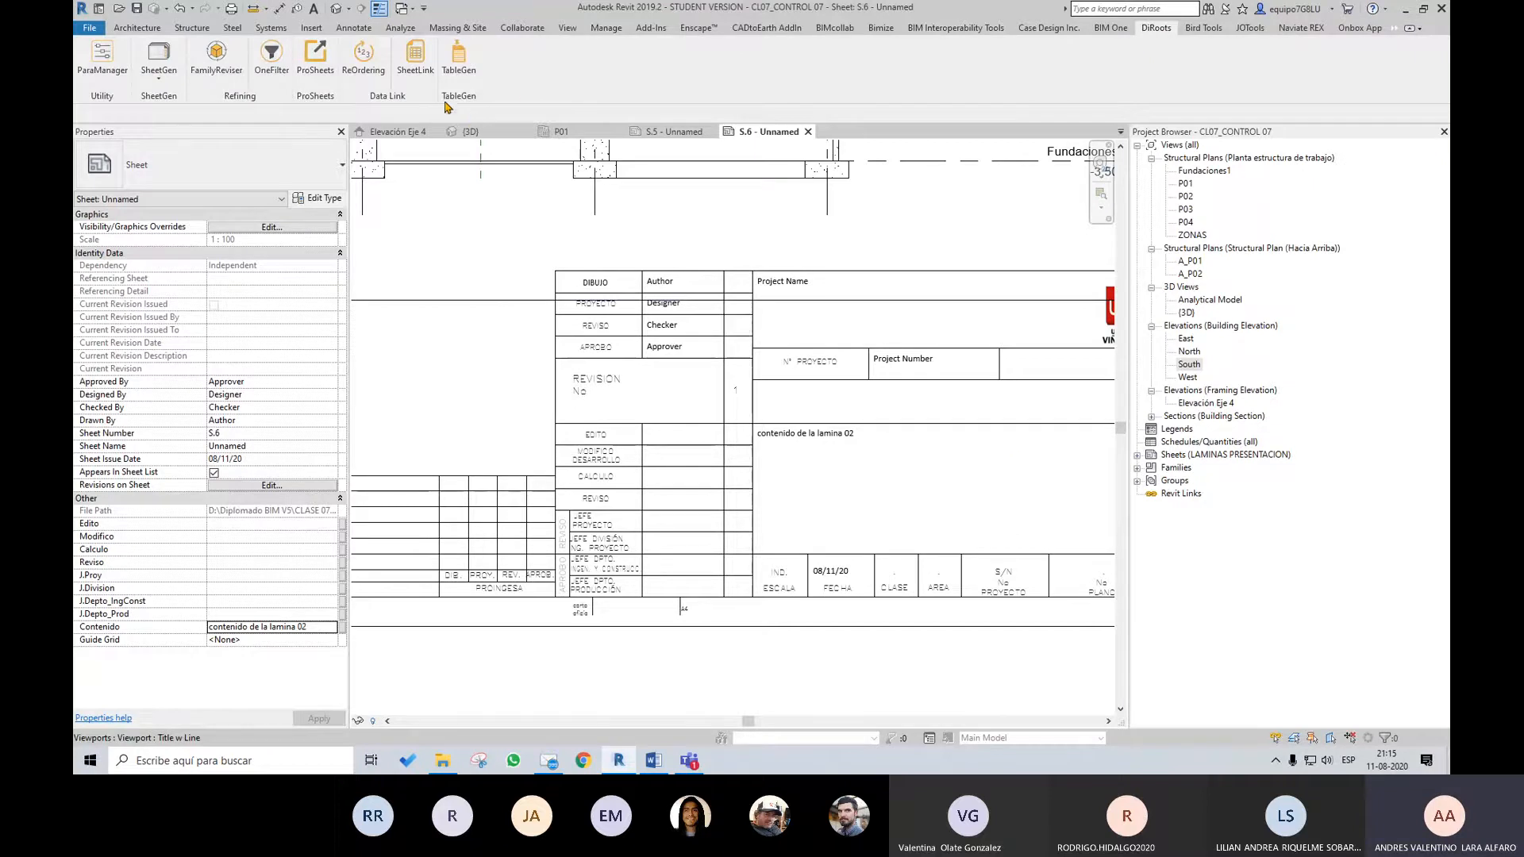
click(93, 69)
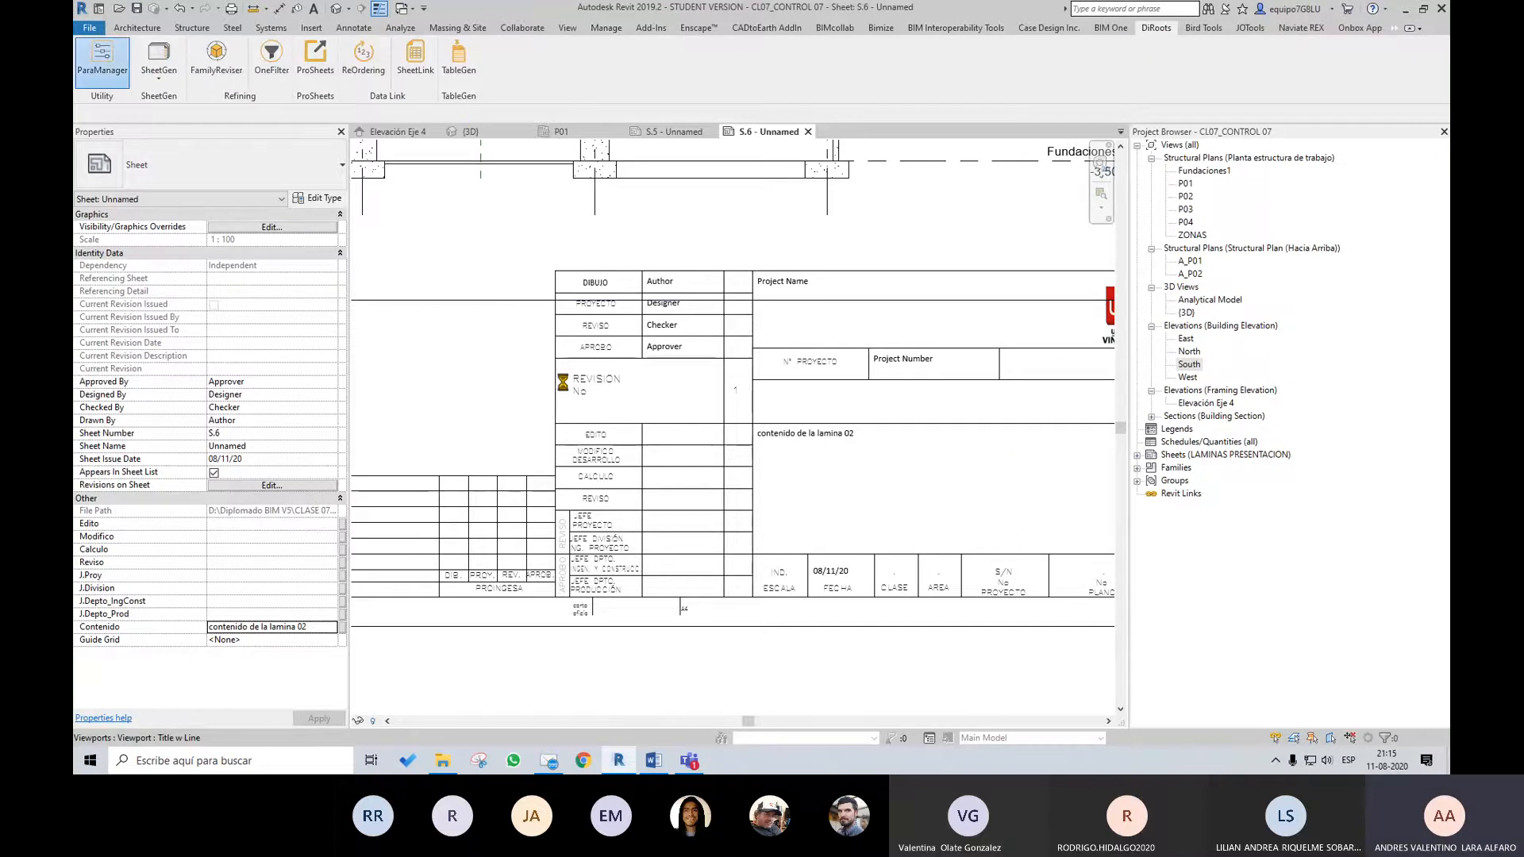
drag(1135, 328, 1149, 455)
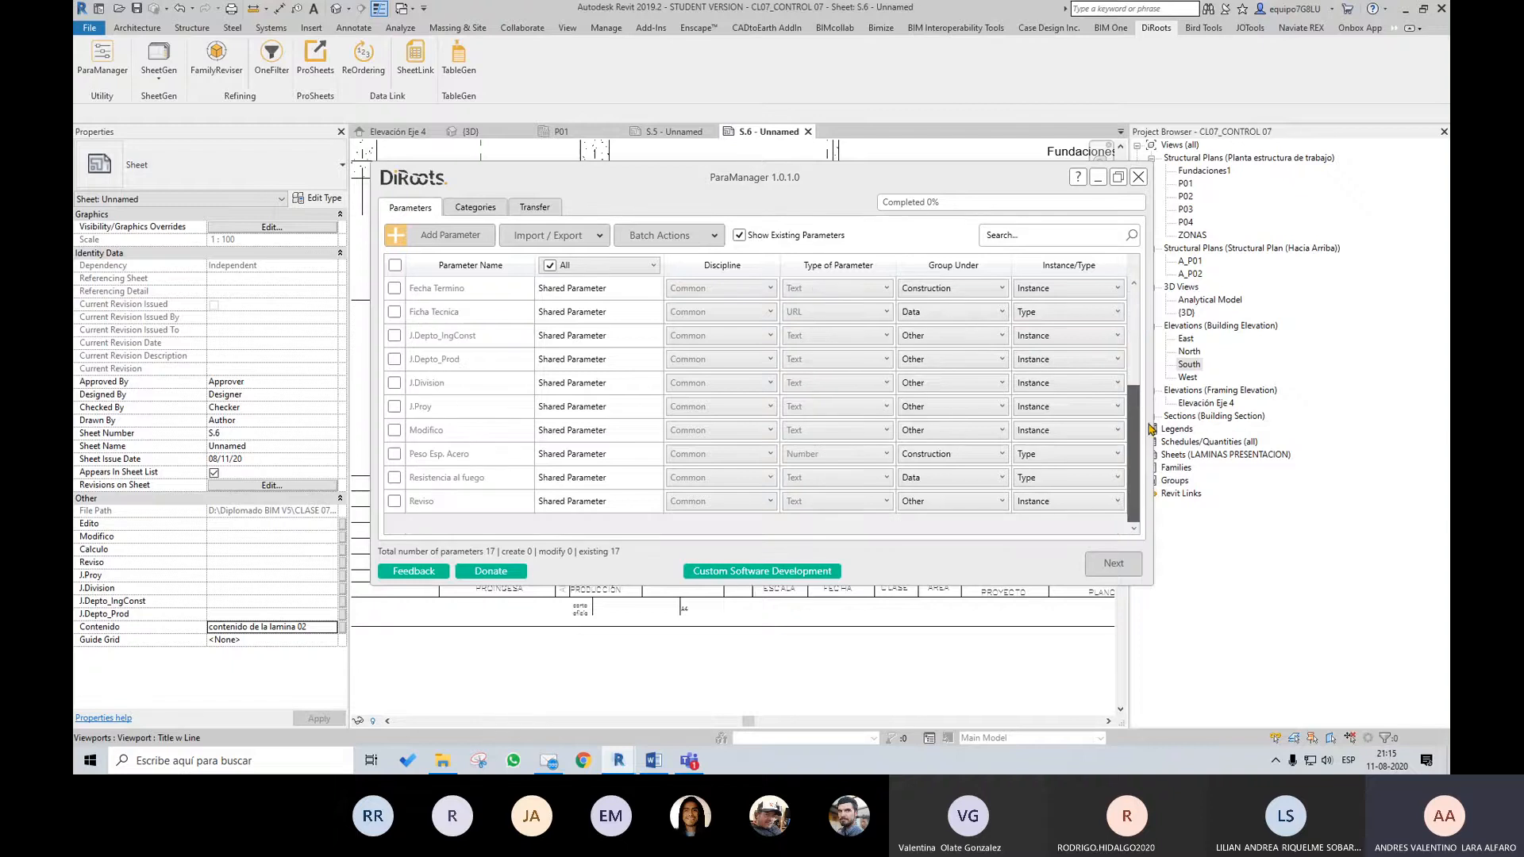
click(452, 339)
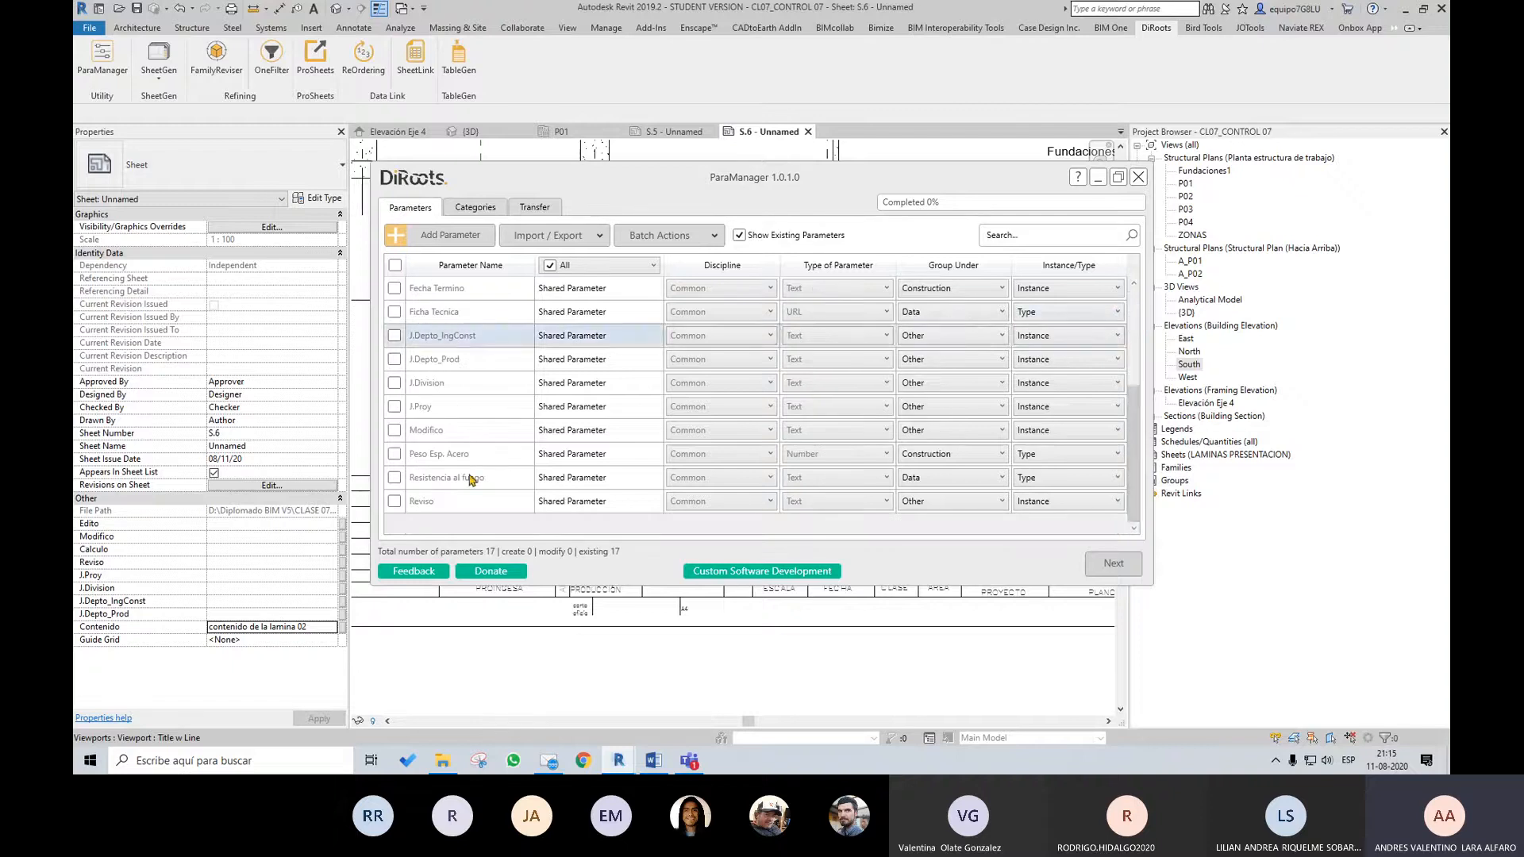
shift+click(473, 502)
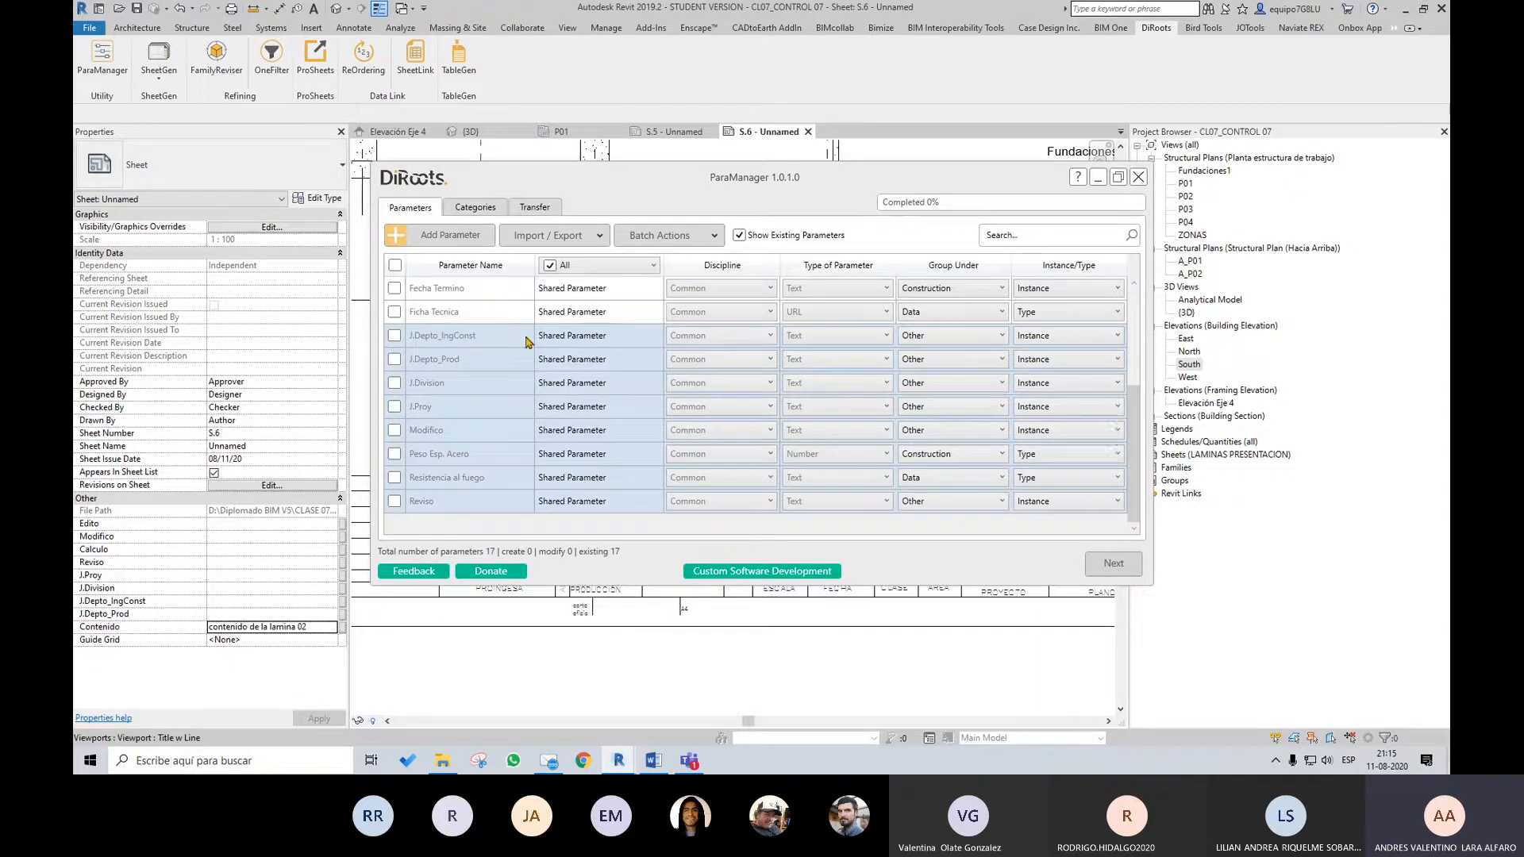
click(479, 343)
shift+click(456, 413)
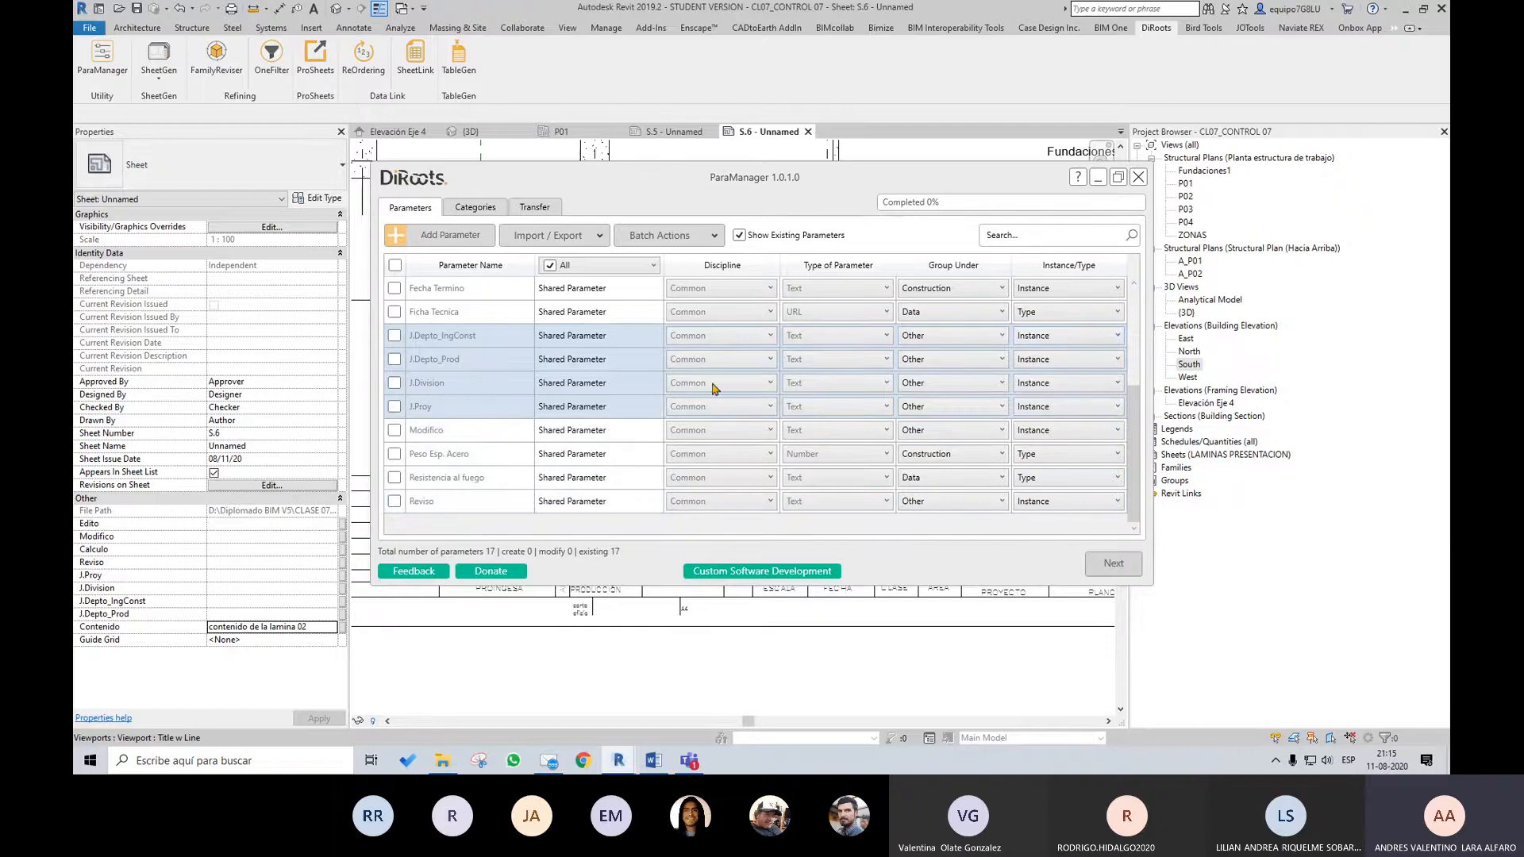
click(992, 340)
click(997, 342)
click(487, 342)
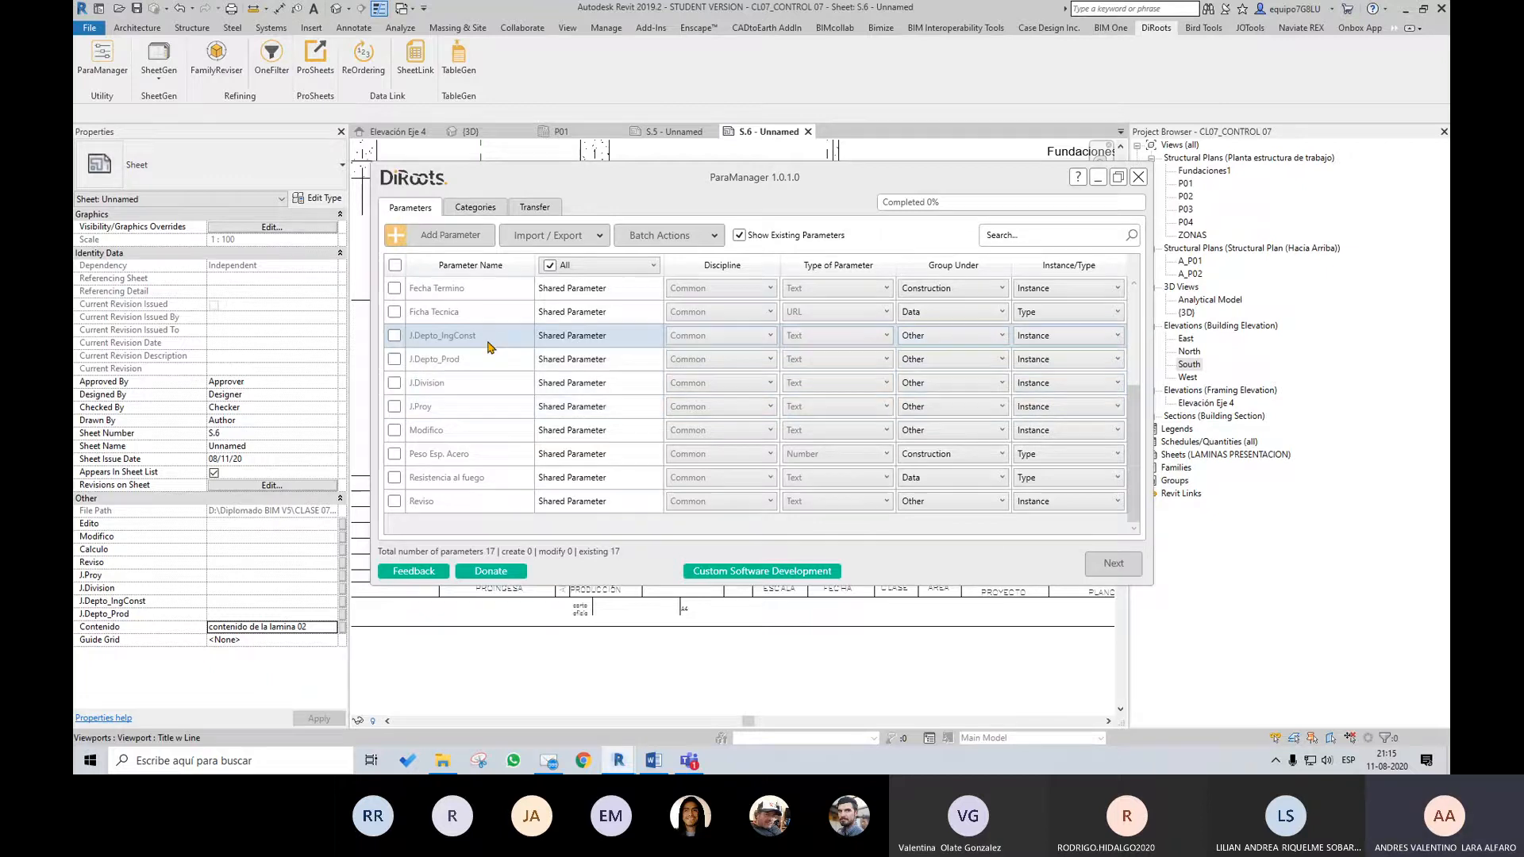
shift+click(479, 421)
click(1002, 339)
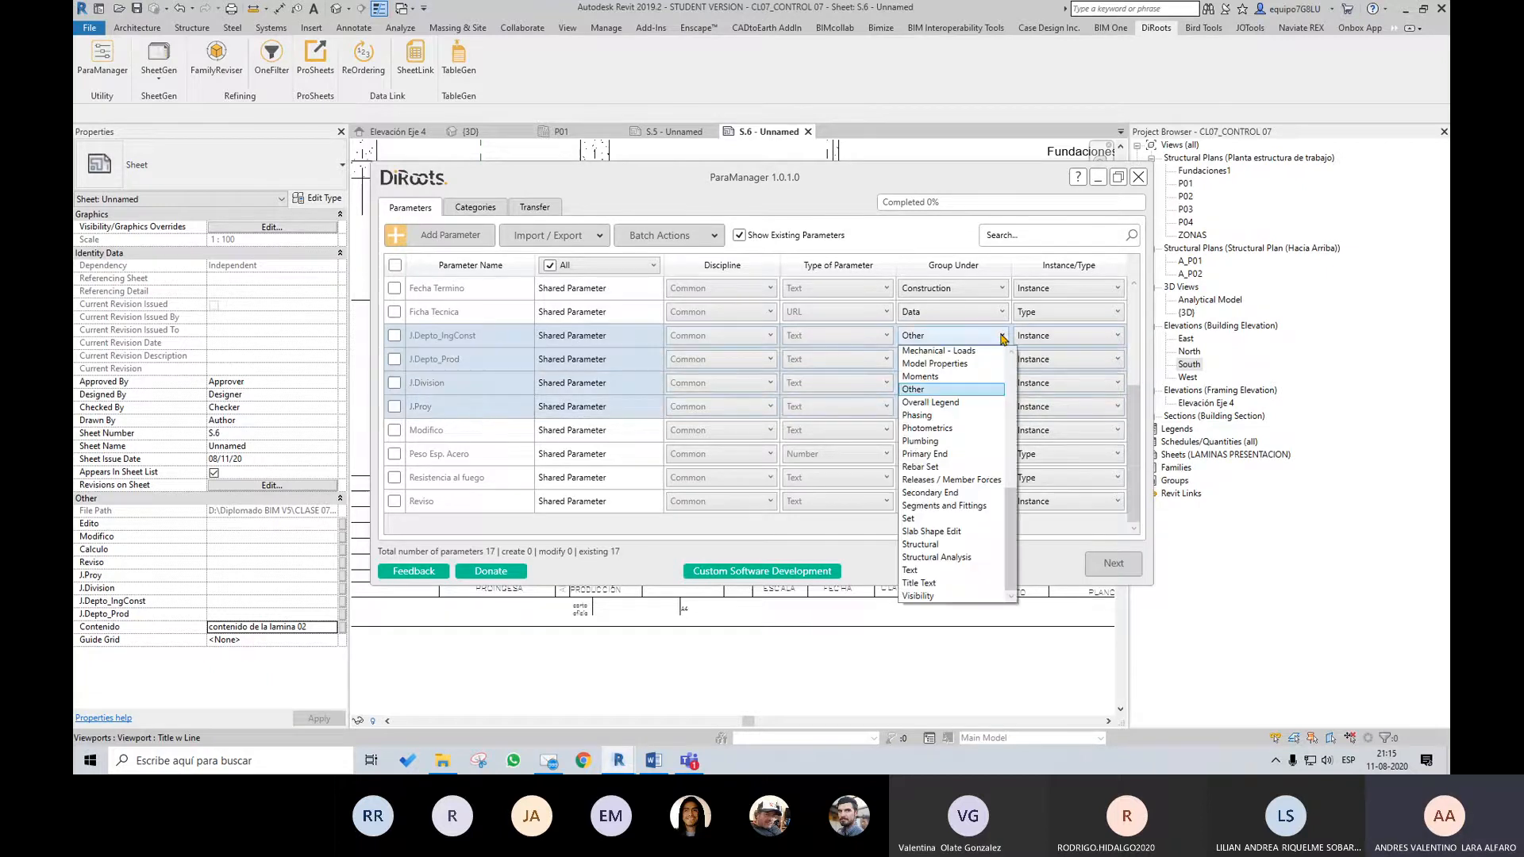
click(921, 389)
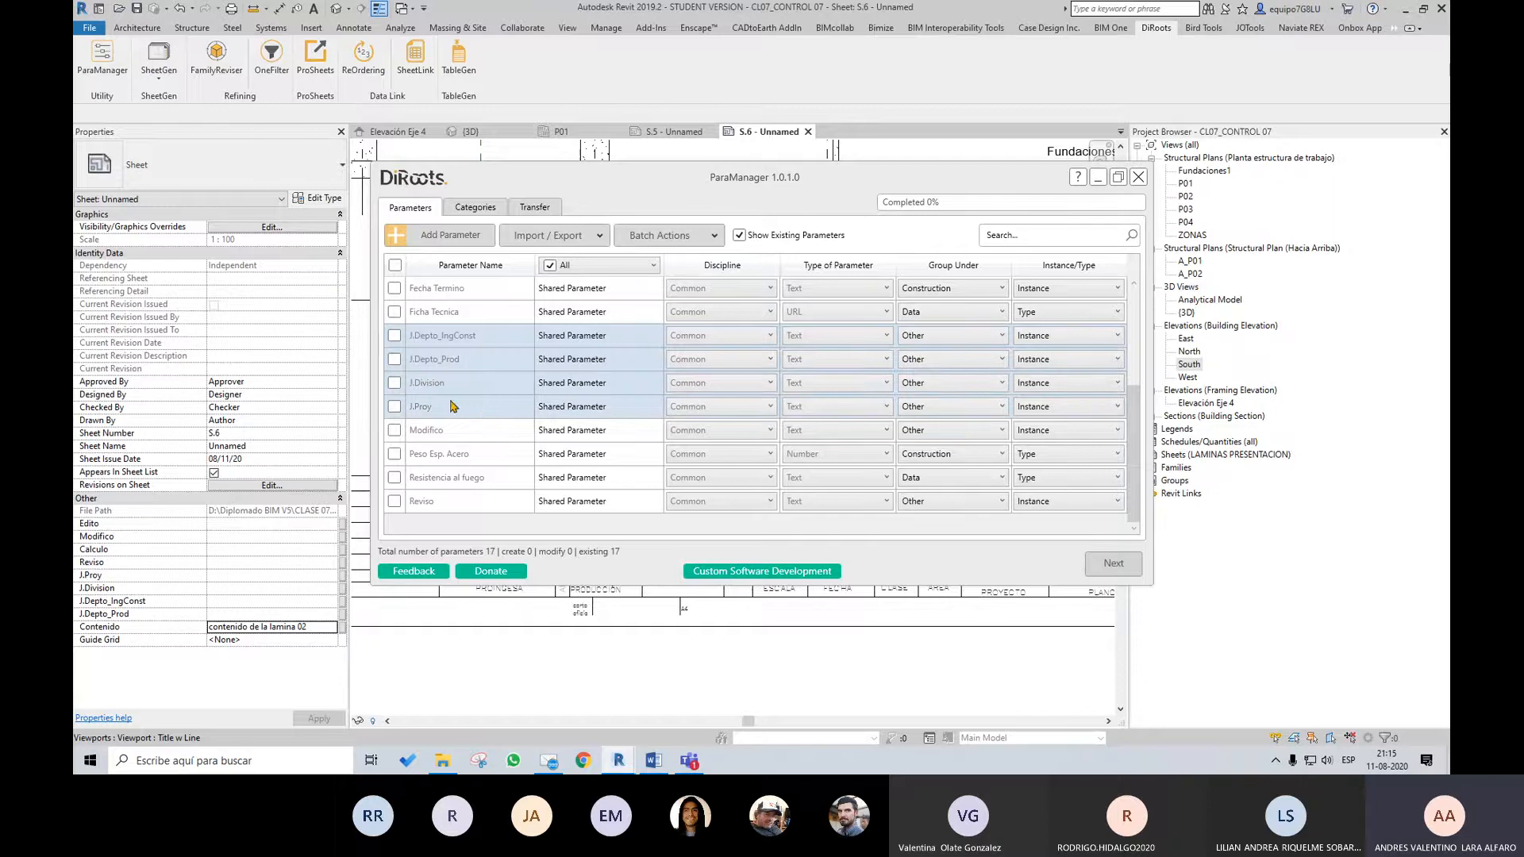
click(1003, 337)
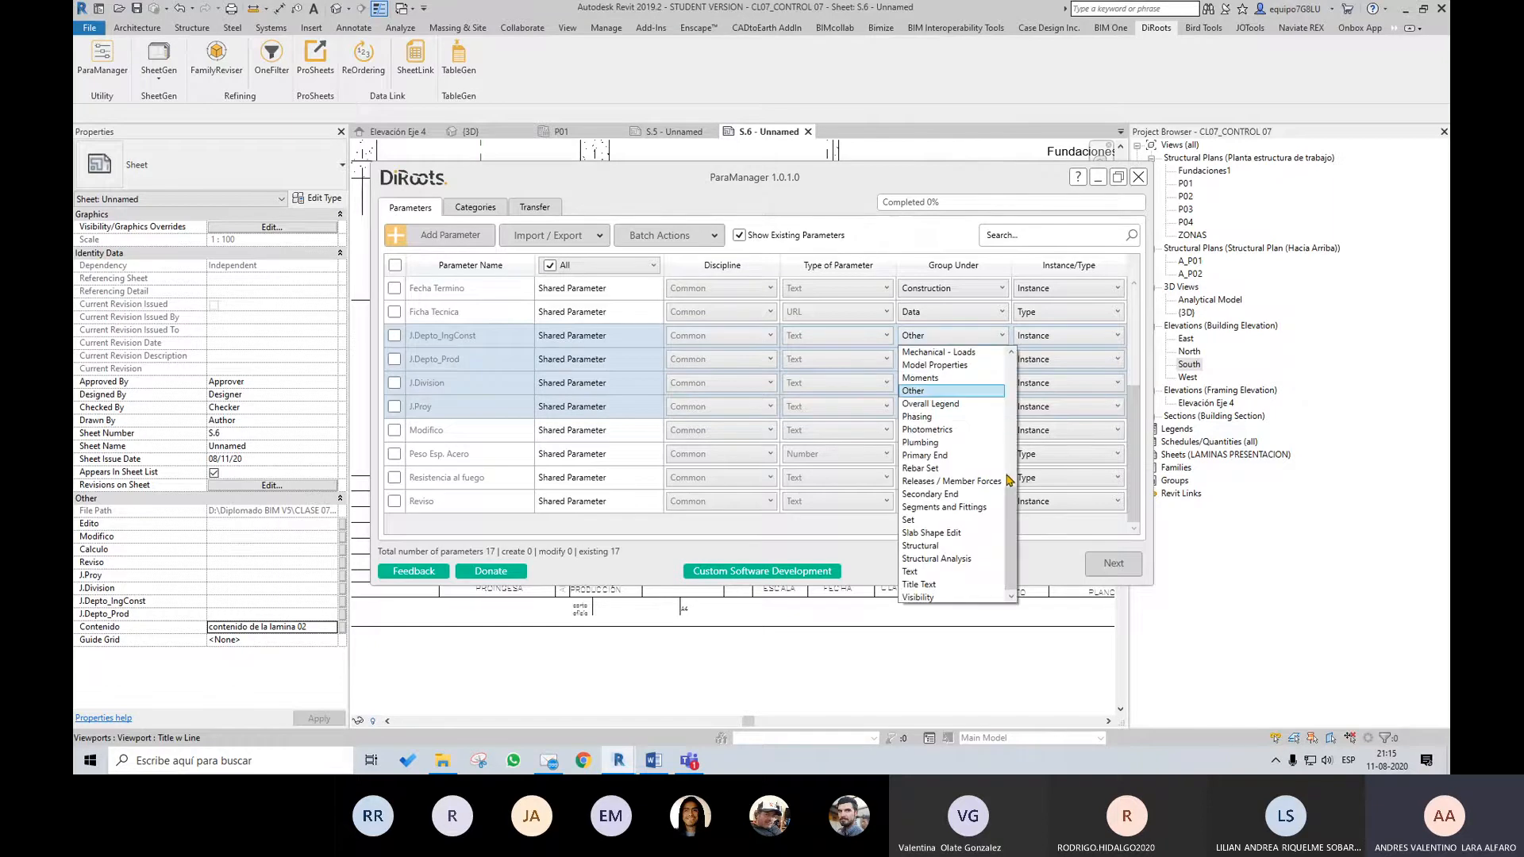
scroll(976, 469, up, 3)
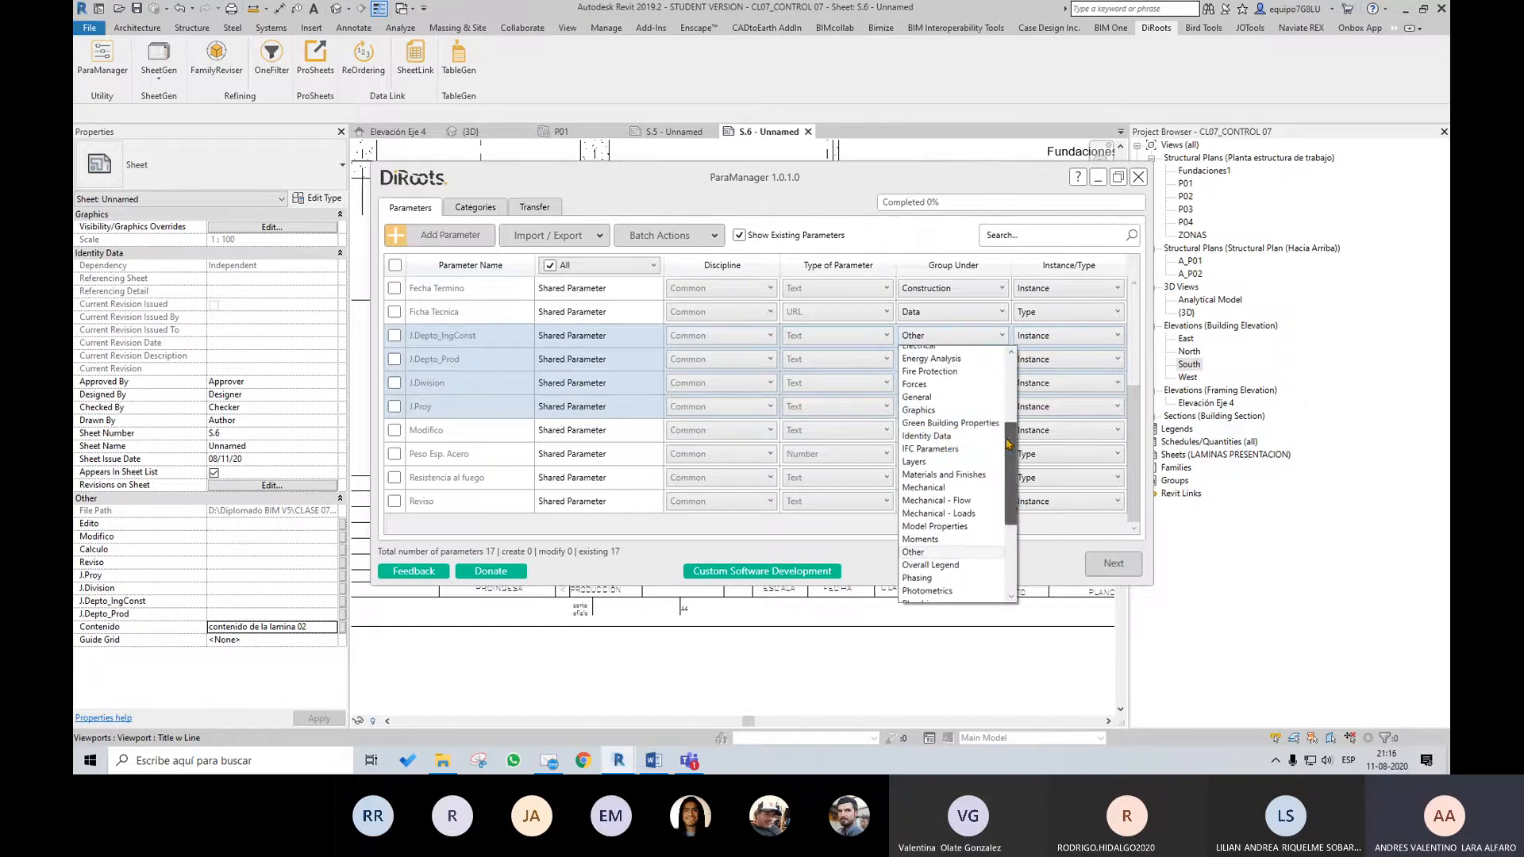
click(952, 417)
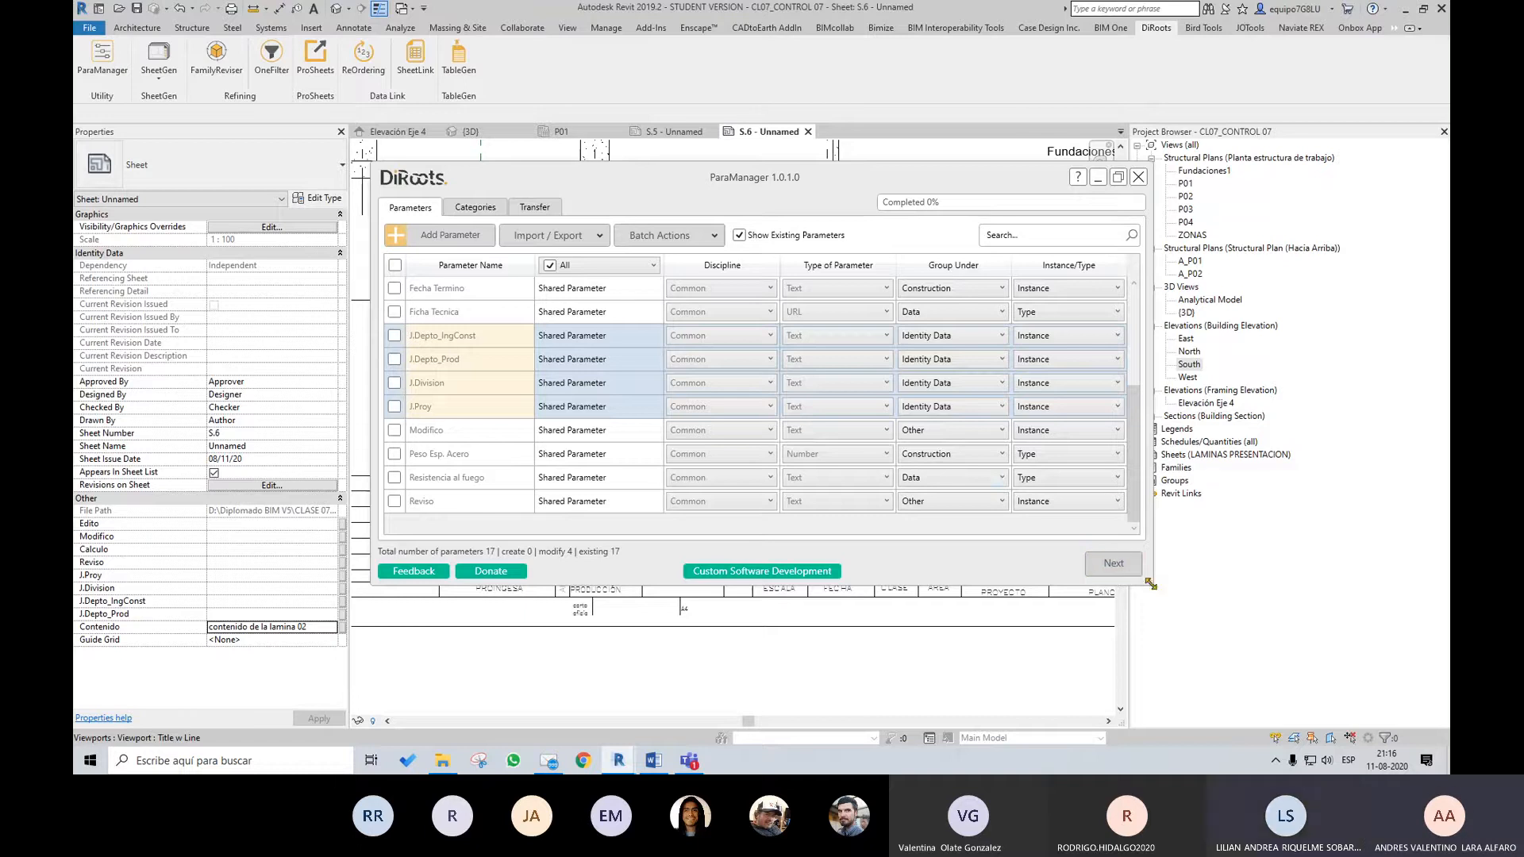
Review the parameter list and the import, export and batch options, and close ParaManager without applying the group changes
drag(1150, 587, 1151, 694)
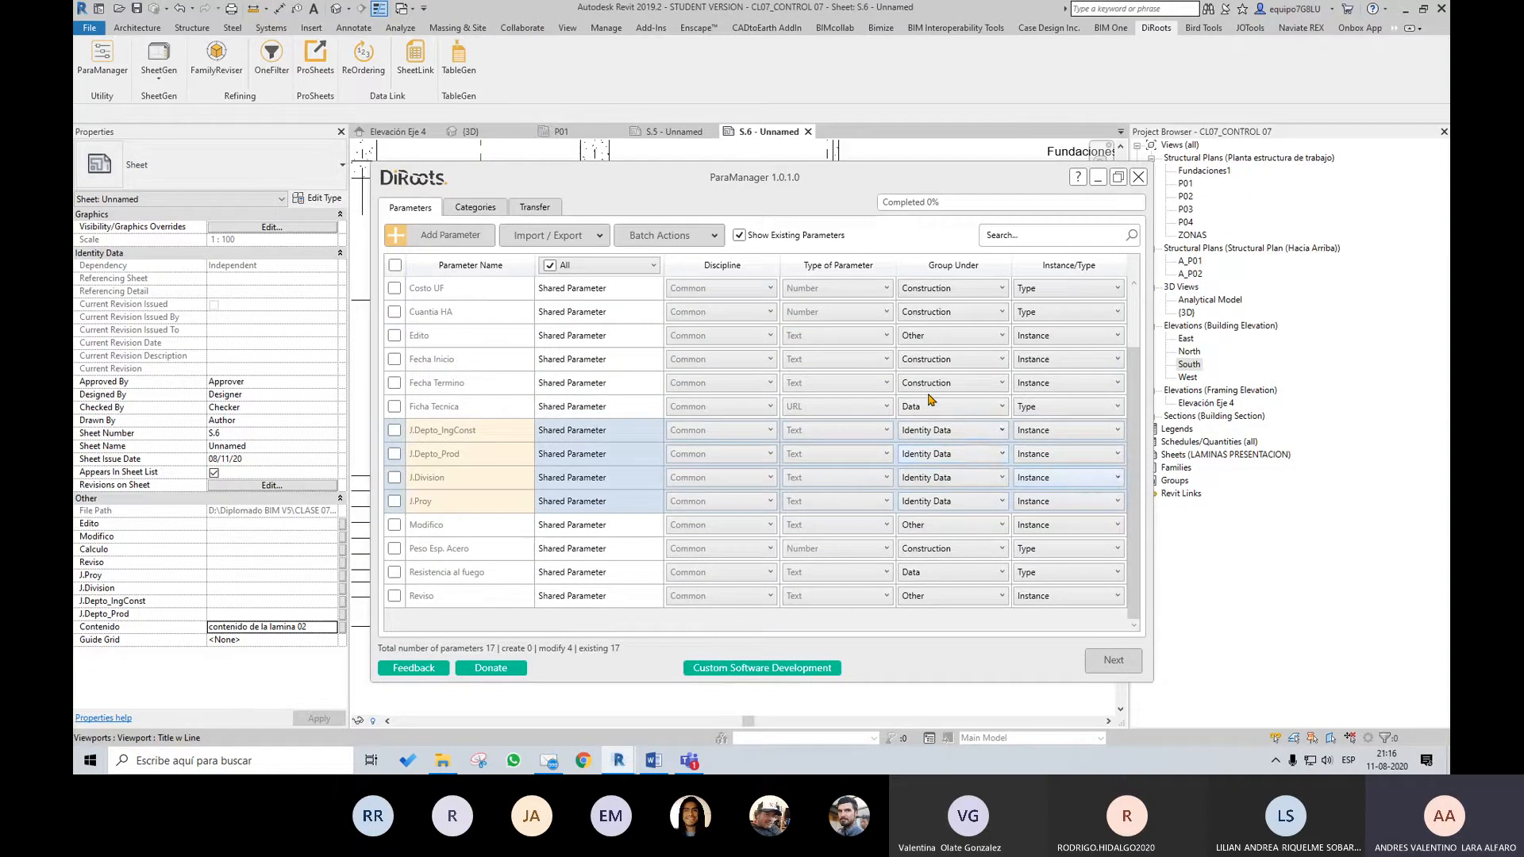
click(576, 236)
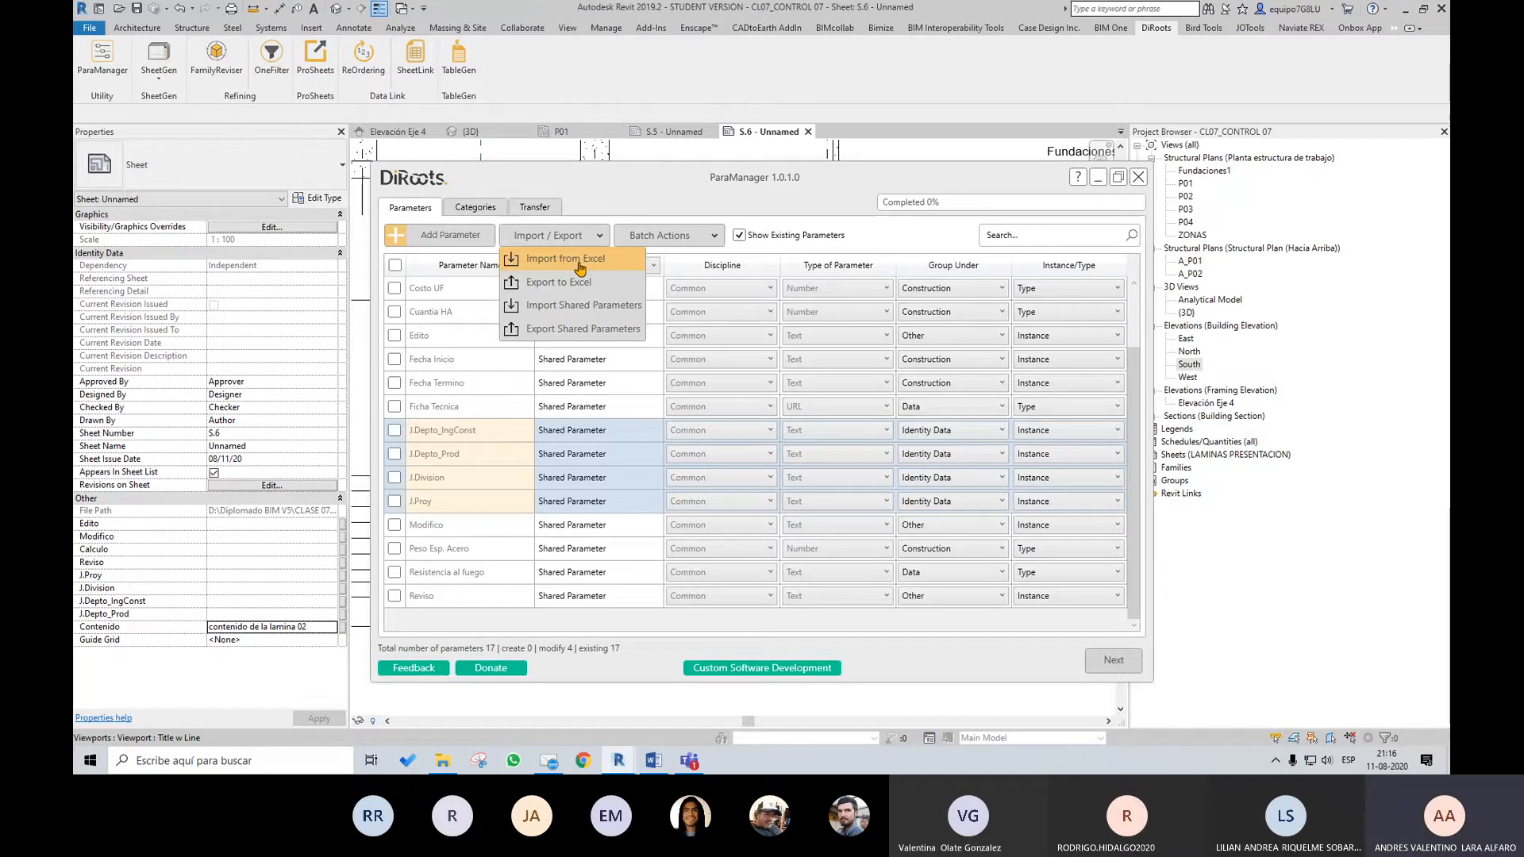
click(1013, 184)
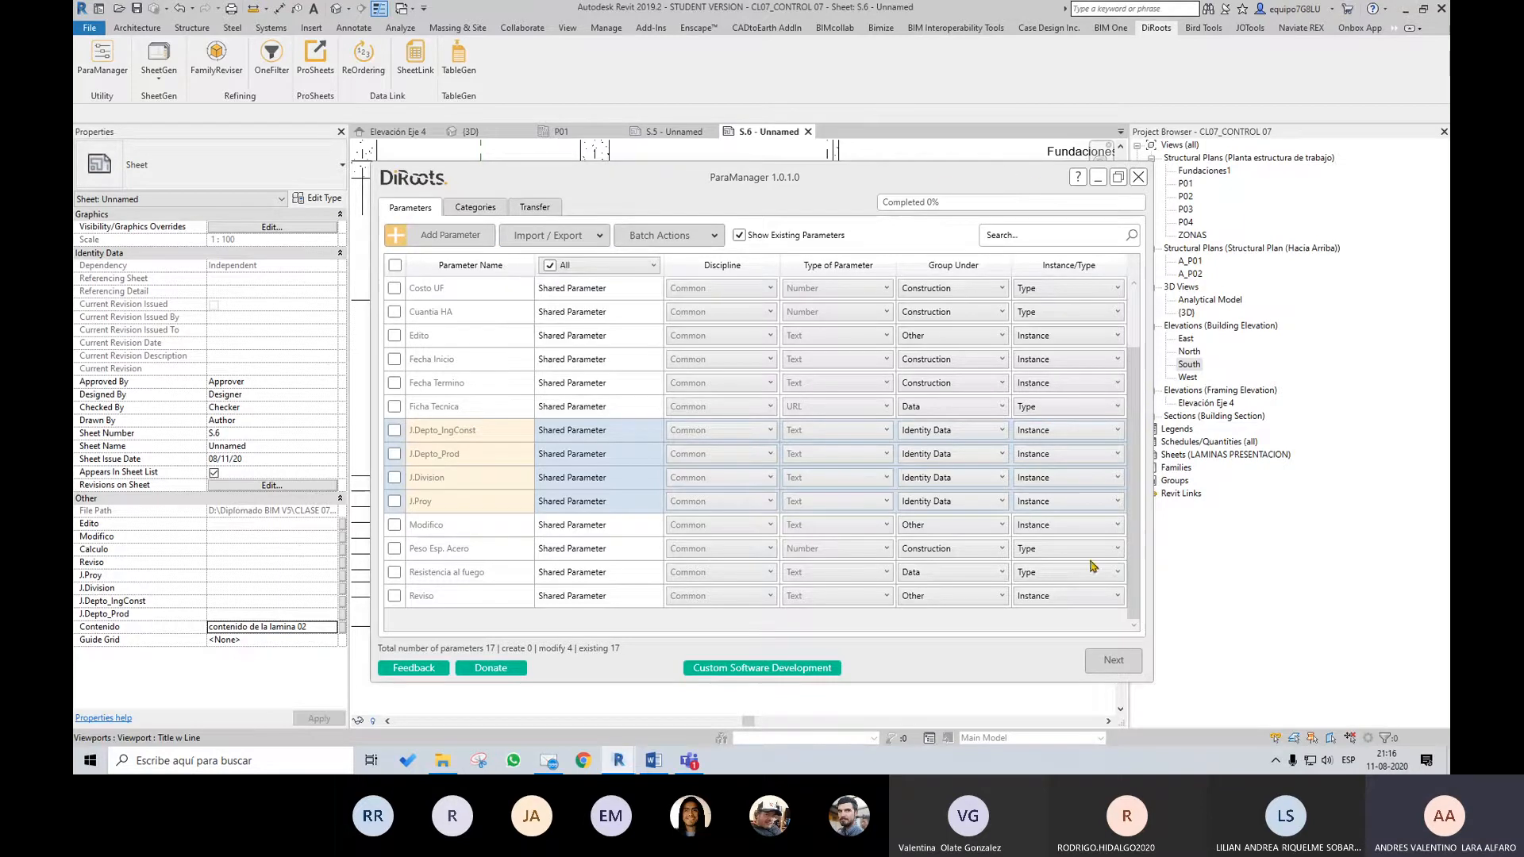
scroll(1146, 448, up, 1)
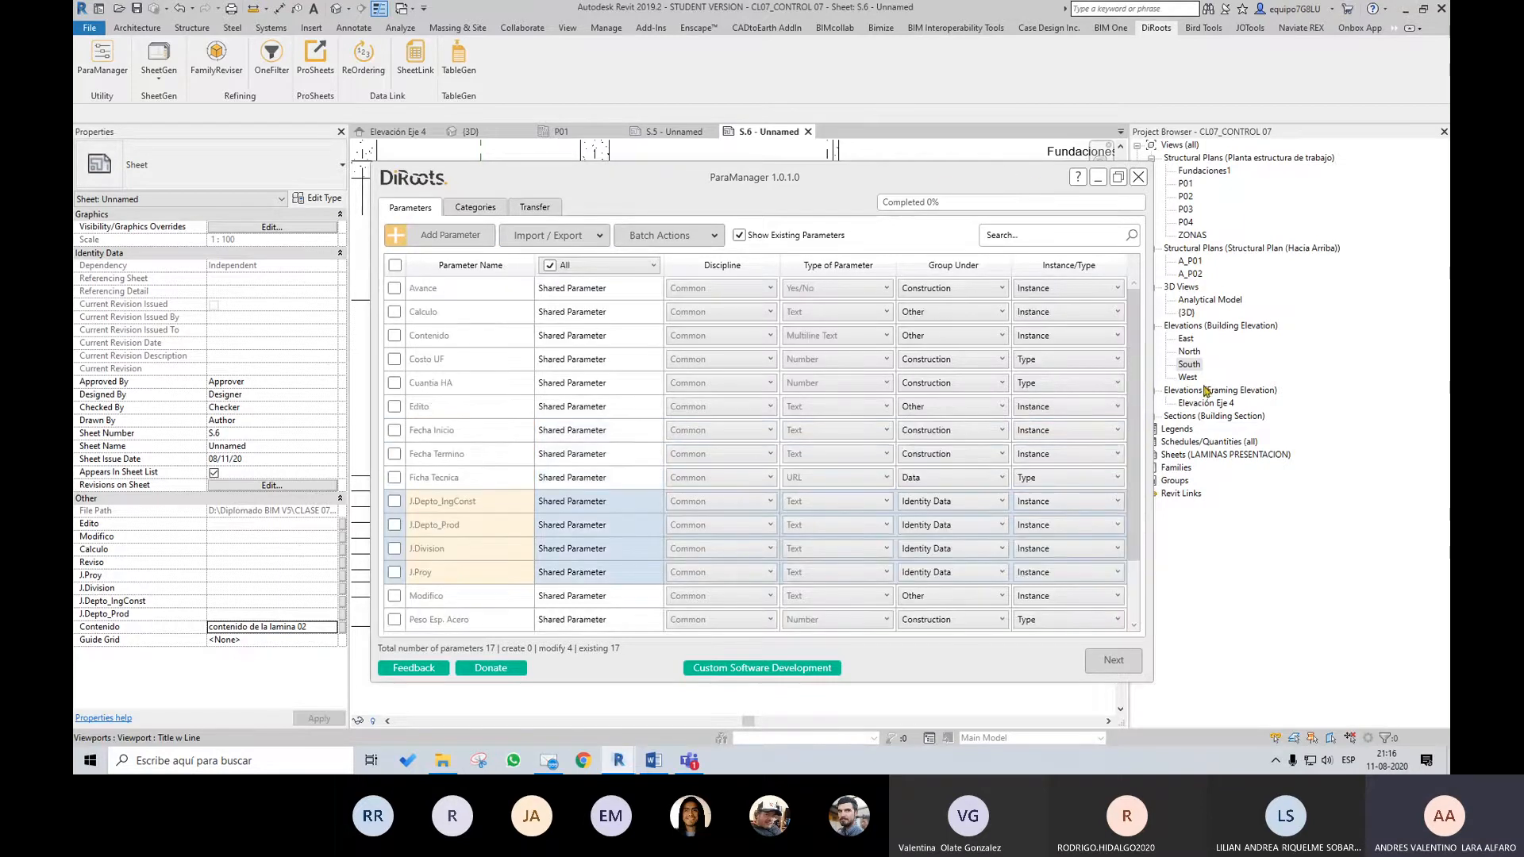
click(677, 237)
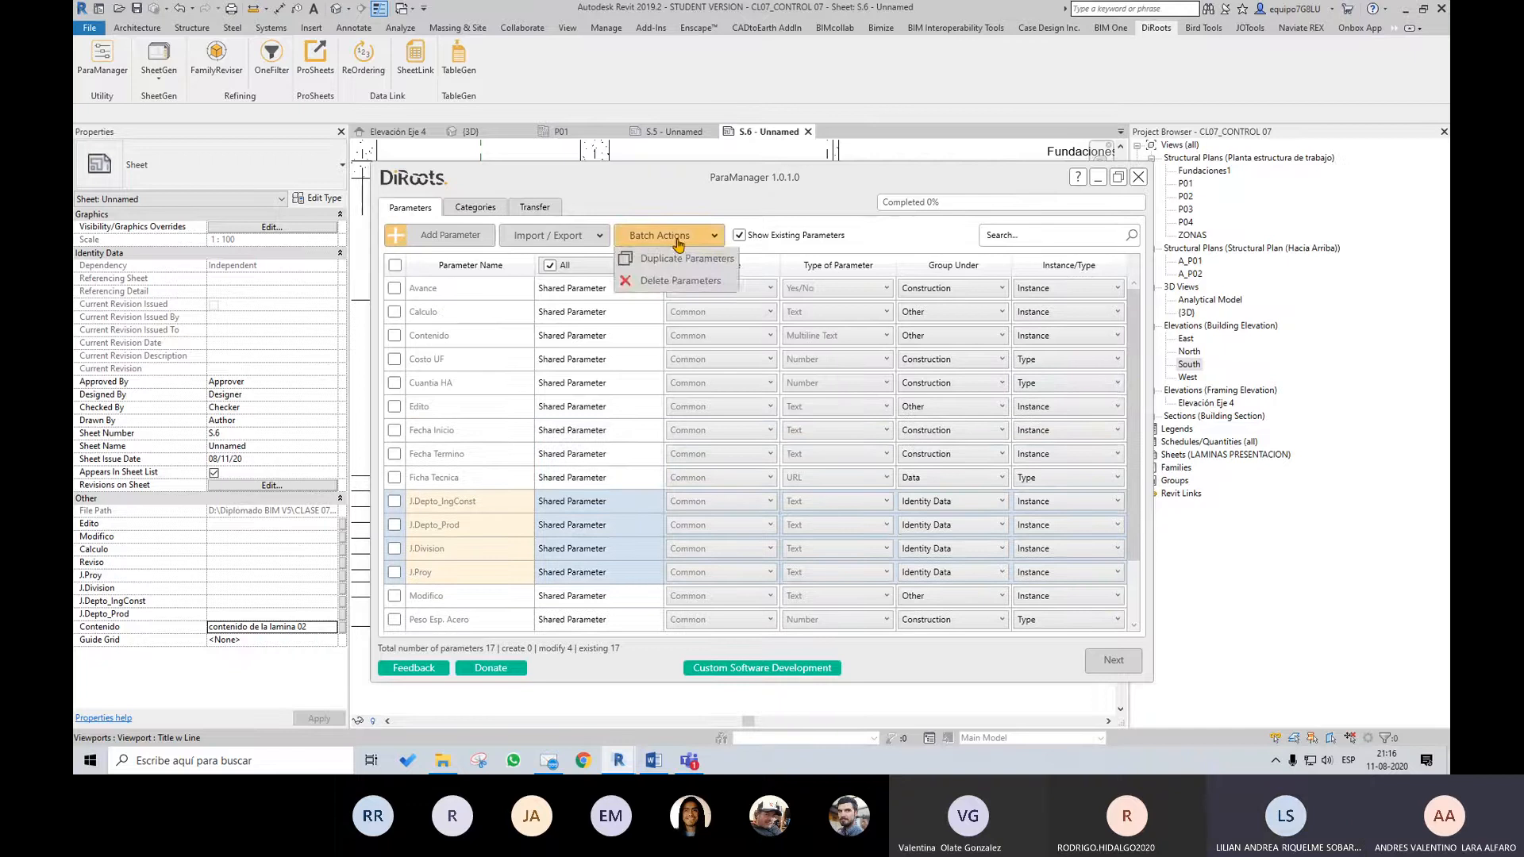
click(677, 237)
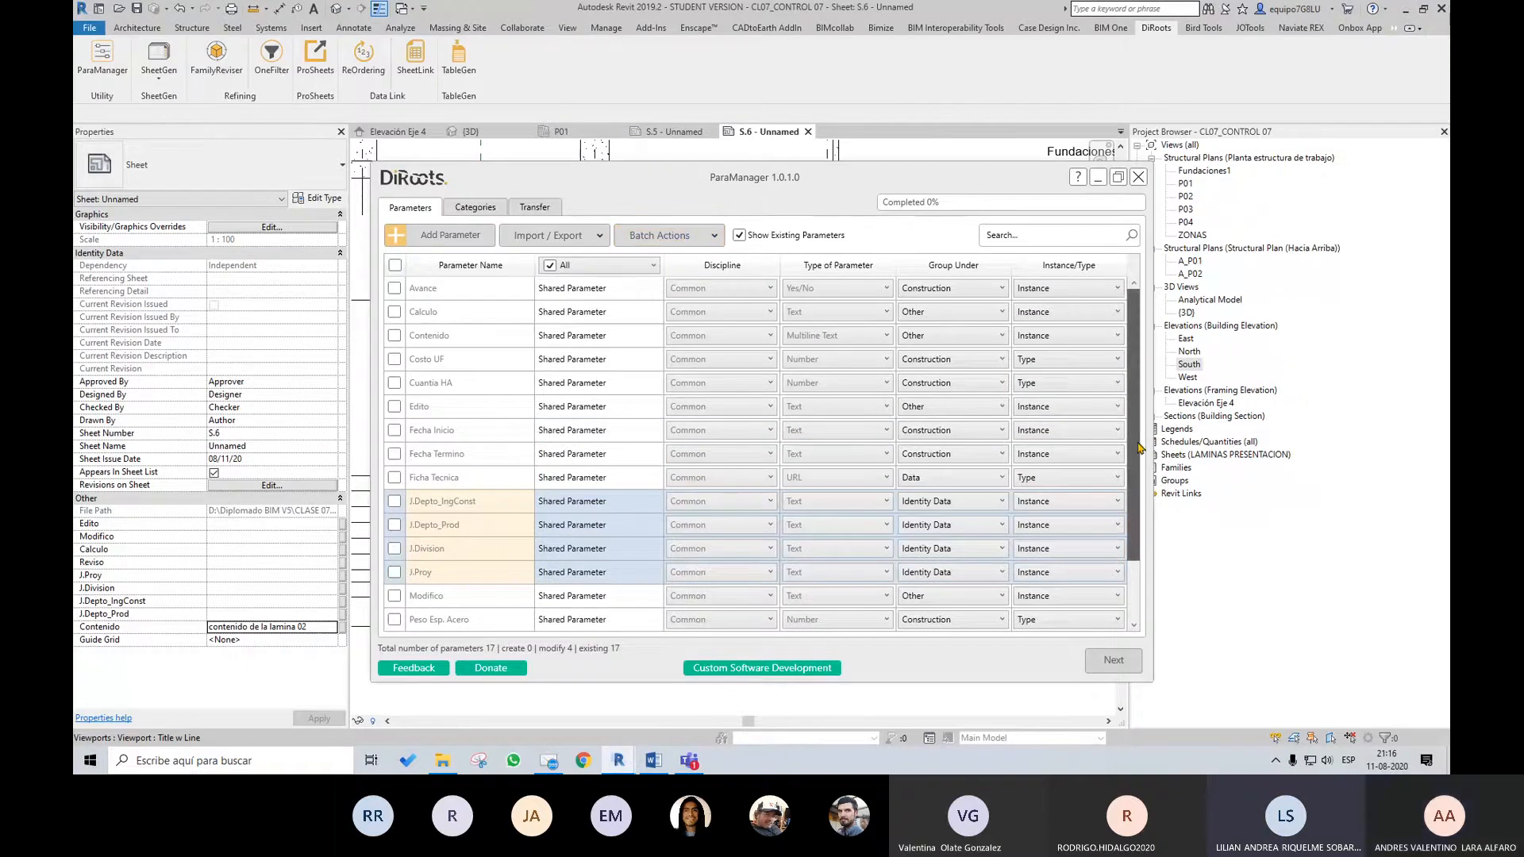
scroll(1141, 449, down, 2)
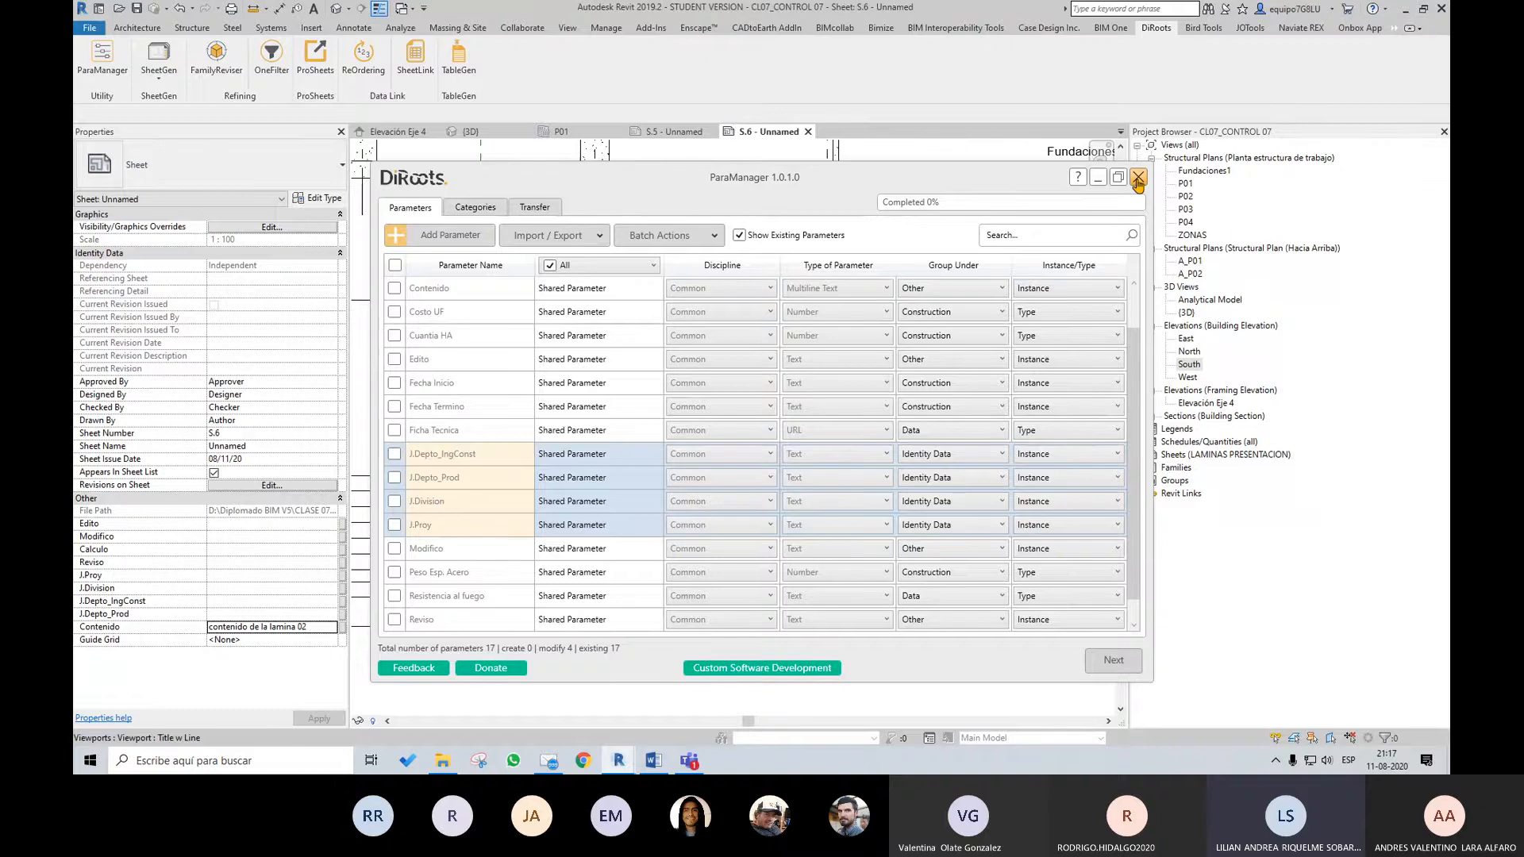
click(1138, 180)
scroll(790, 467, down, 2)
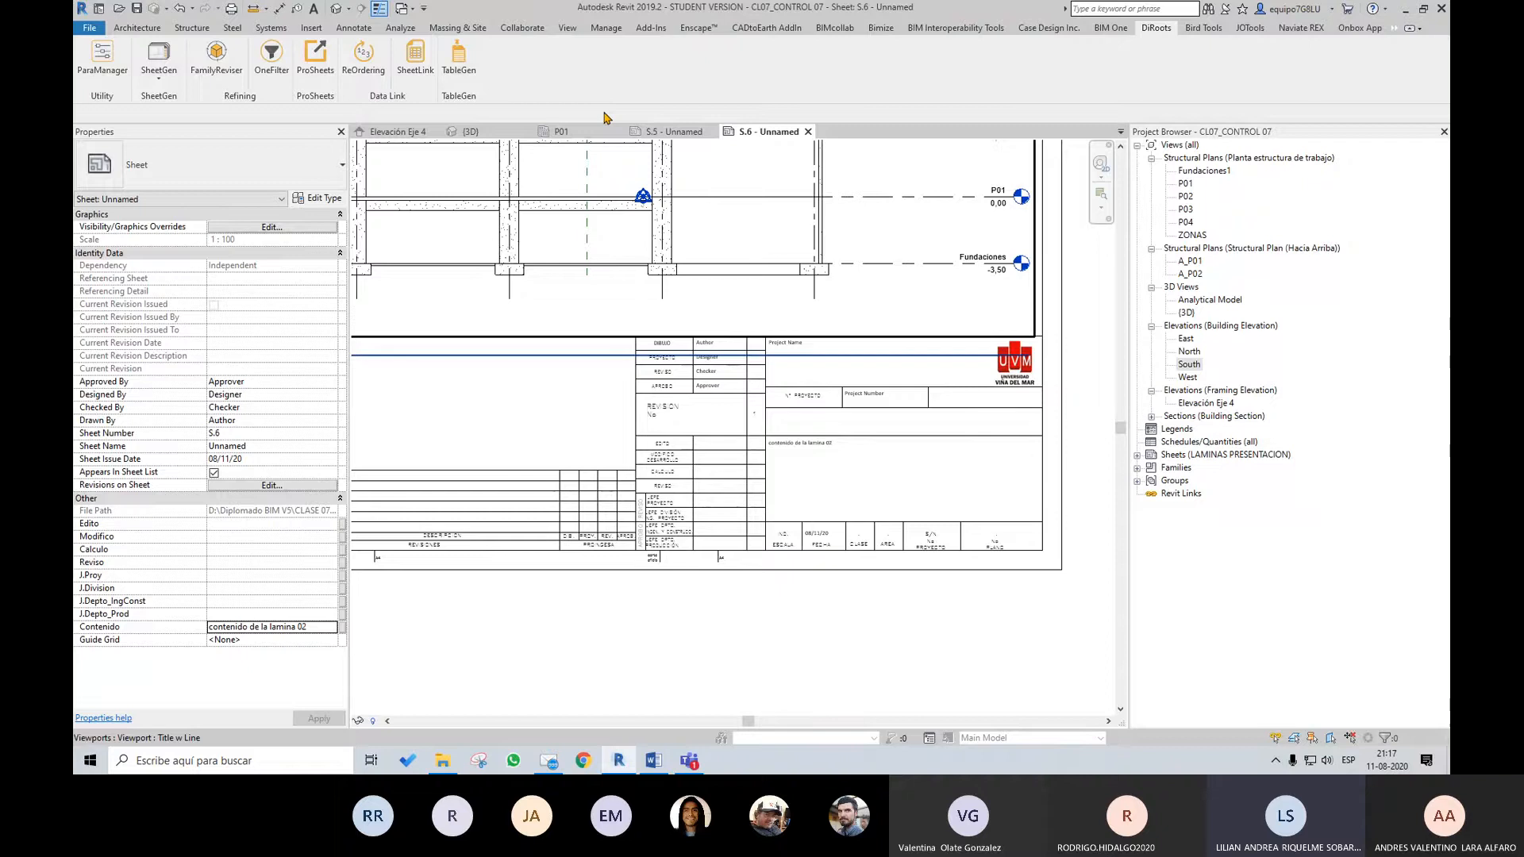
scroll(1088, 555, down, 2)
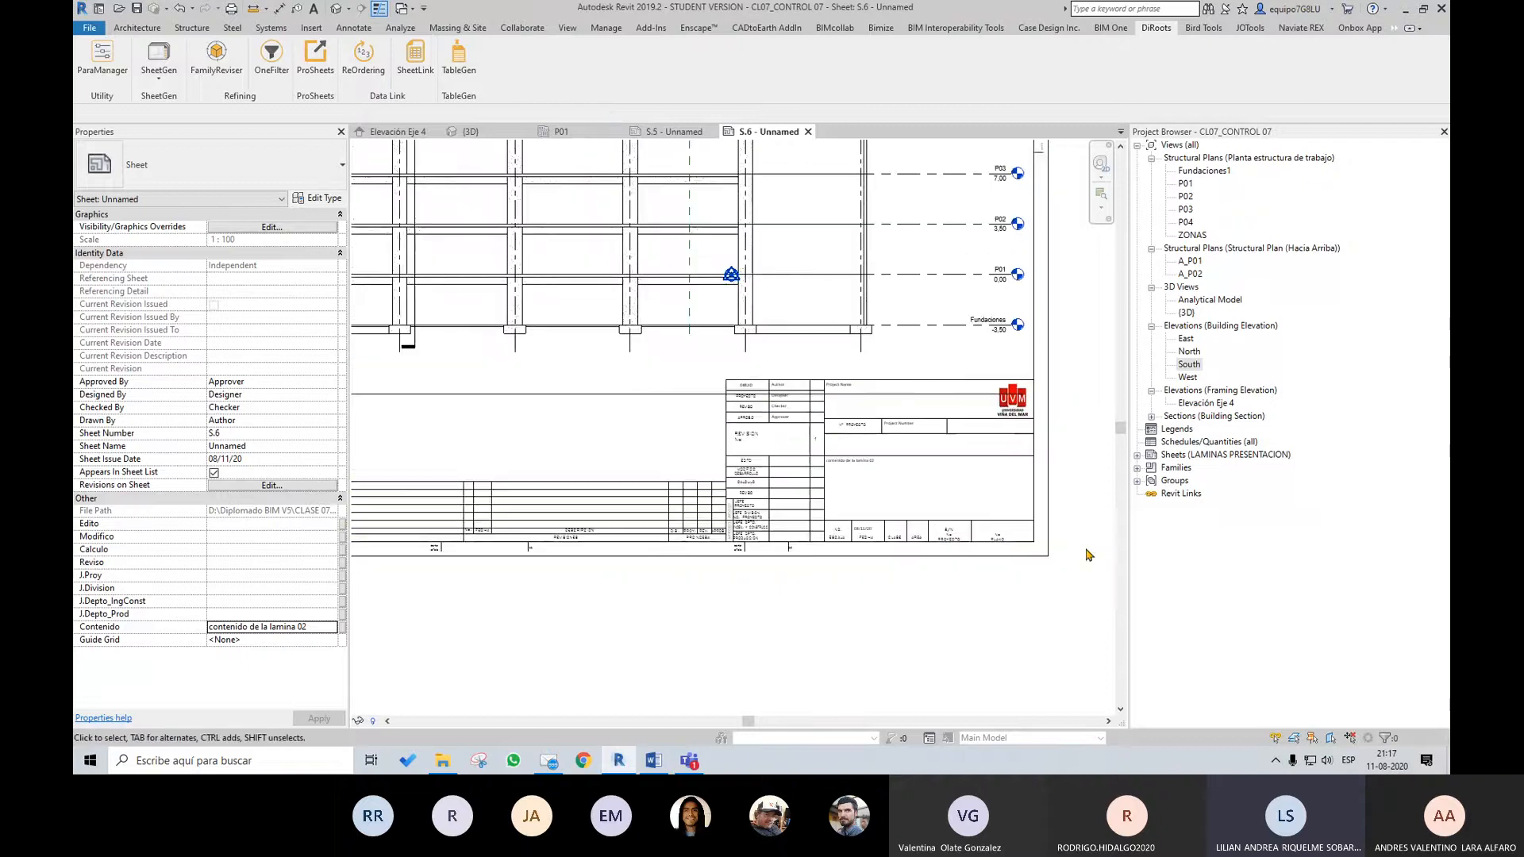
middle_drag(1075, 409, 1101, 519)
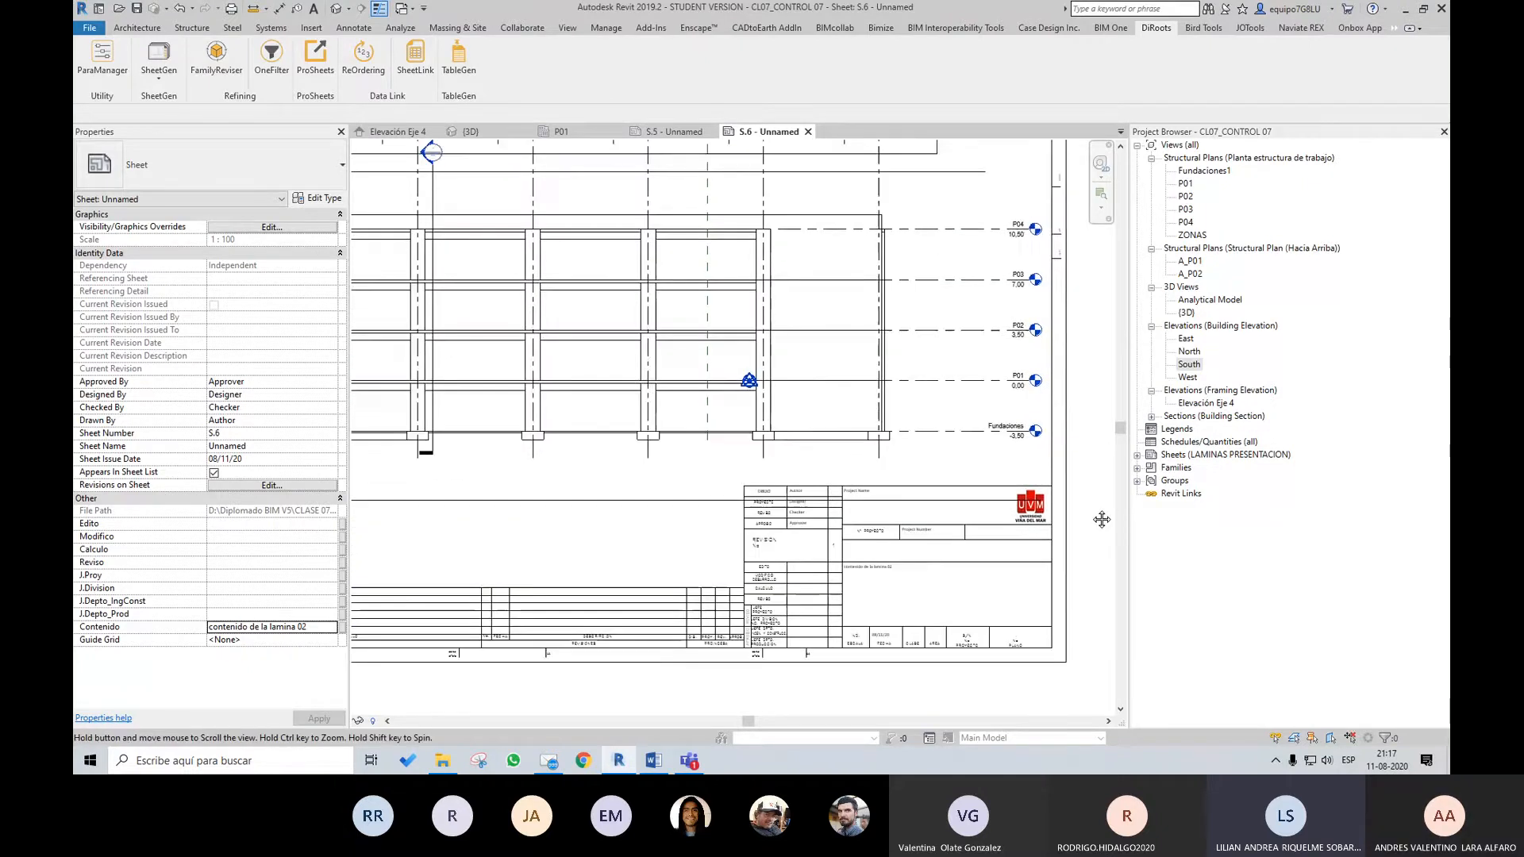
scroll(1102, 519, down, 1)
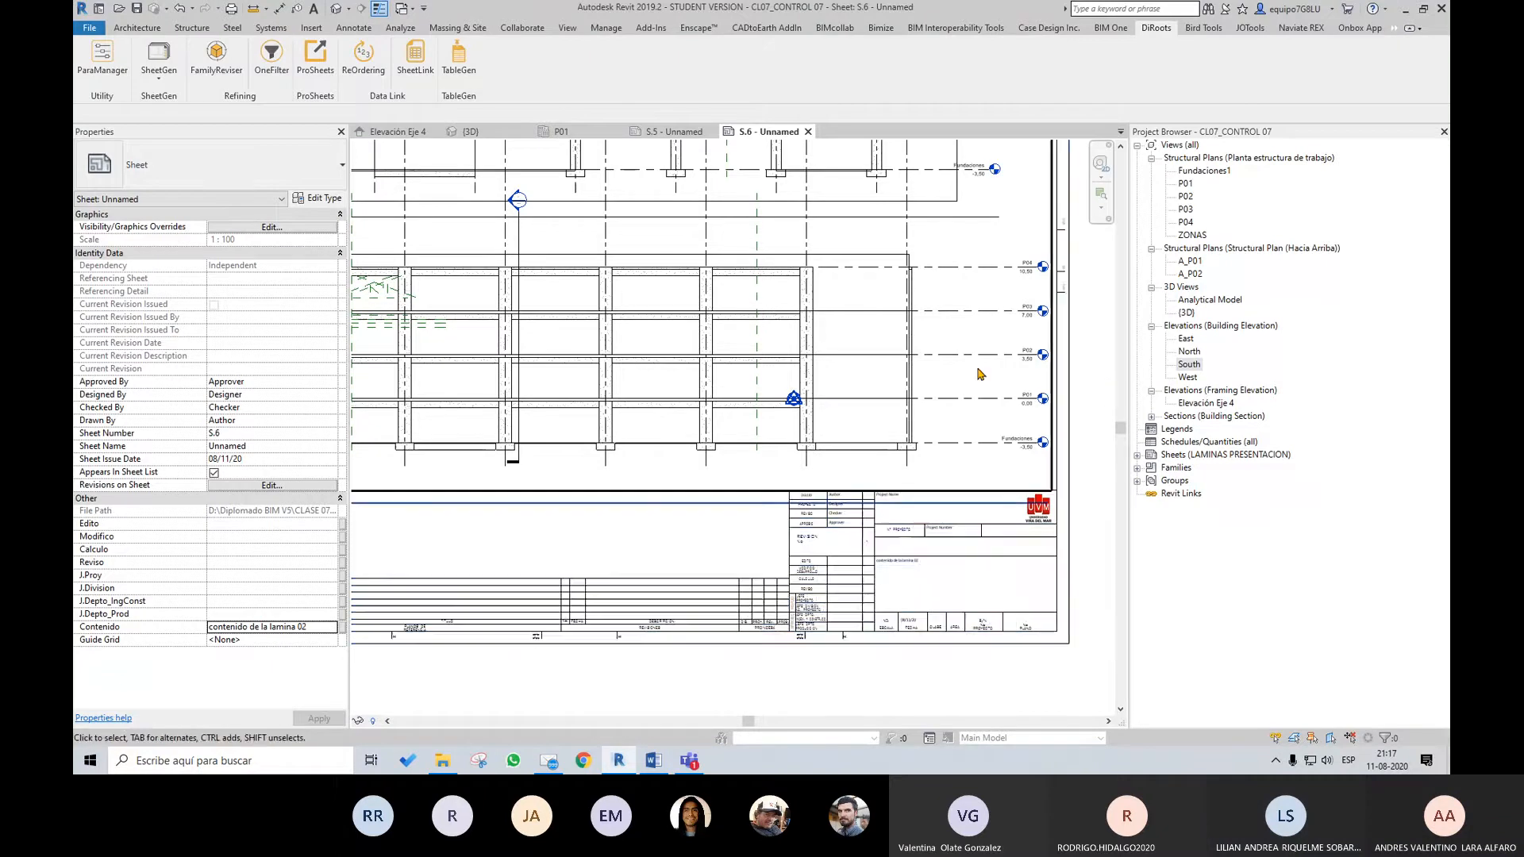
scroll(977, 373, down, 2)
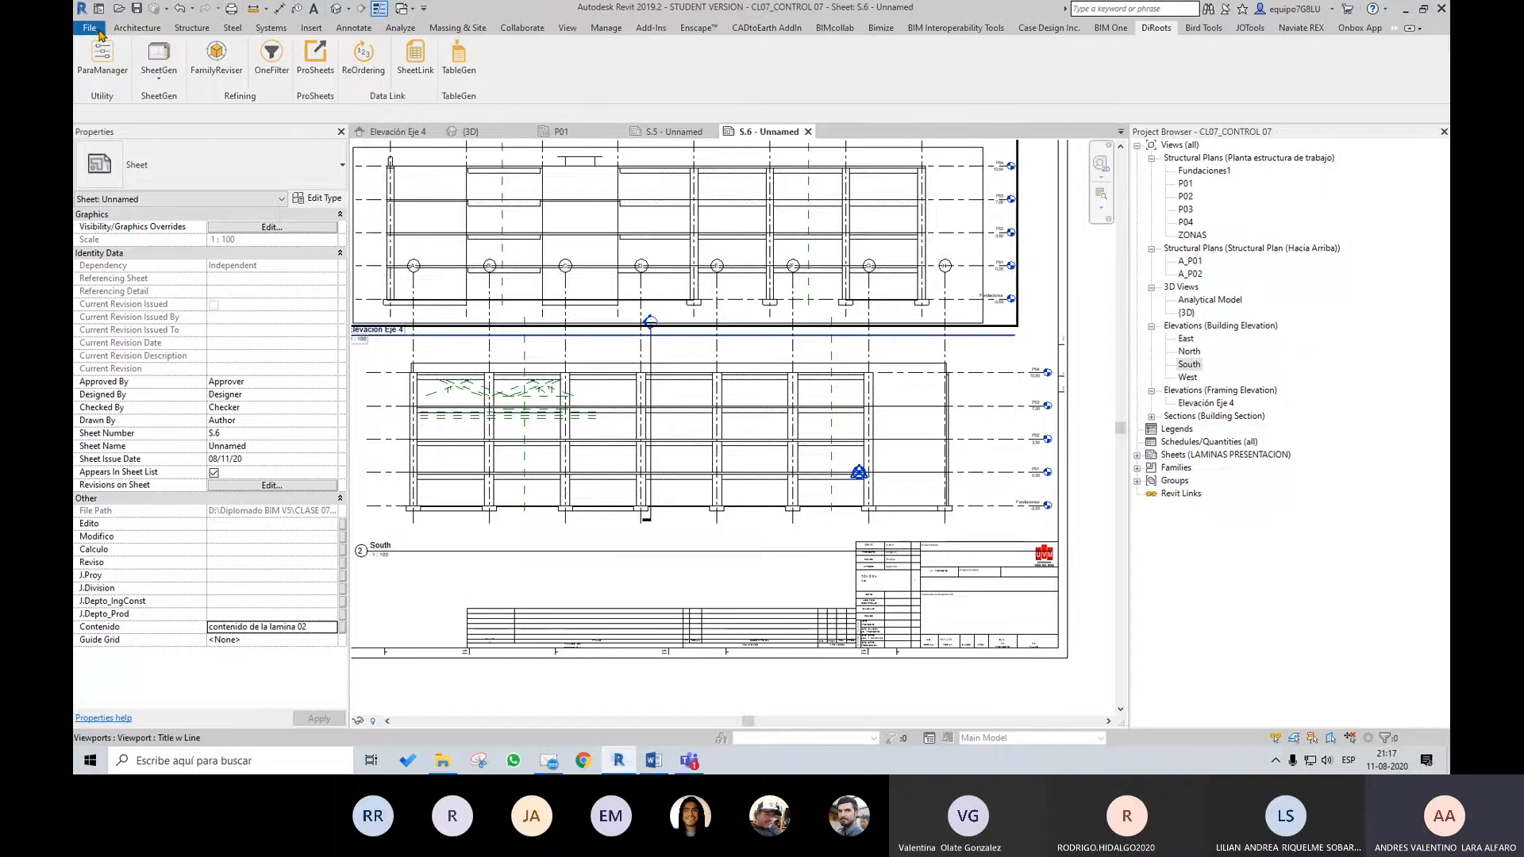
click(311, 28)
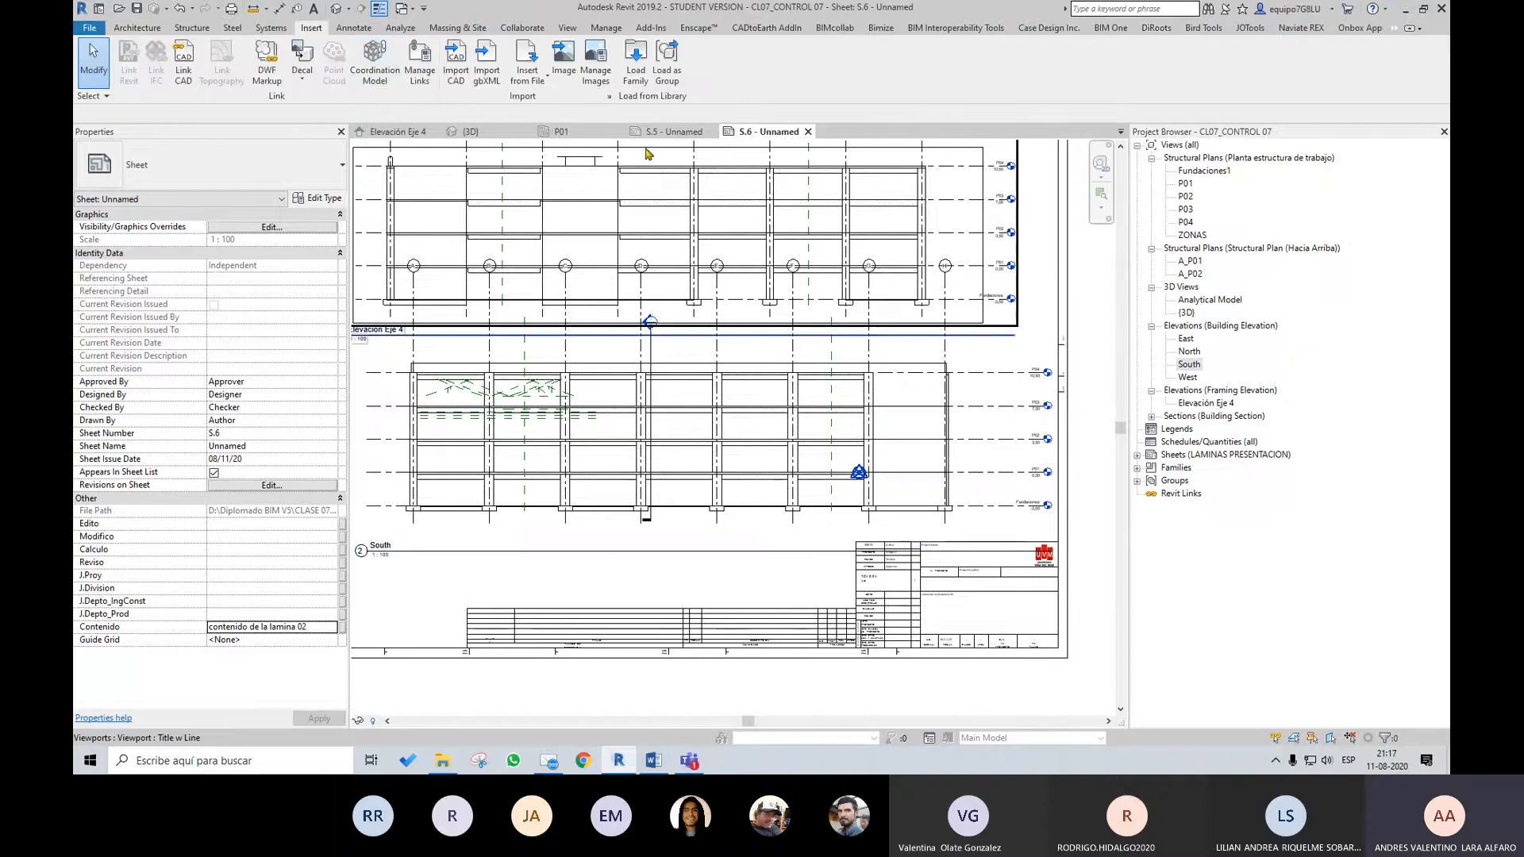
click(639, 79)
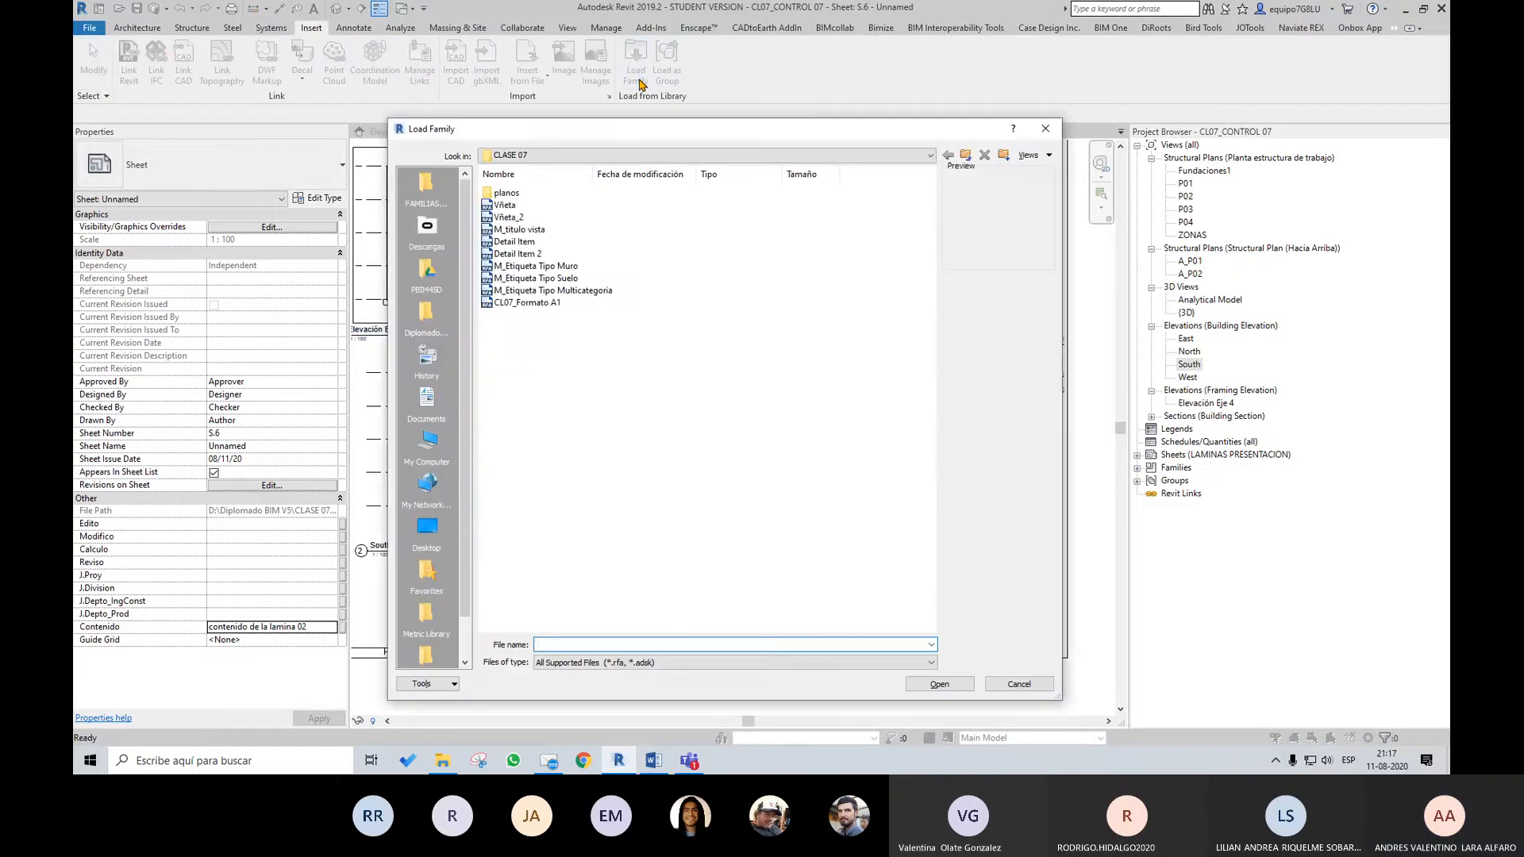
click(1045, 129)
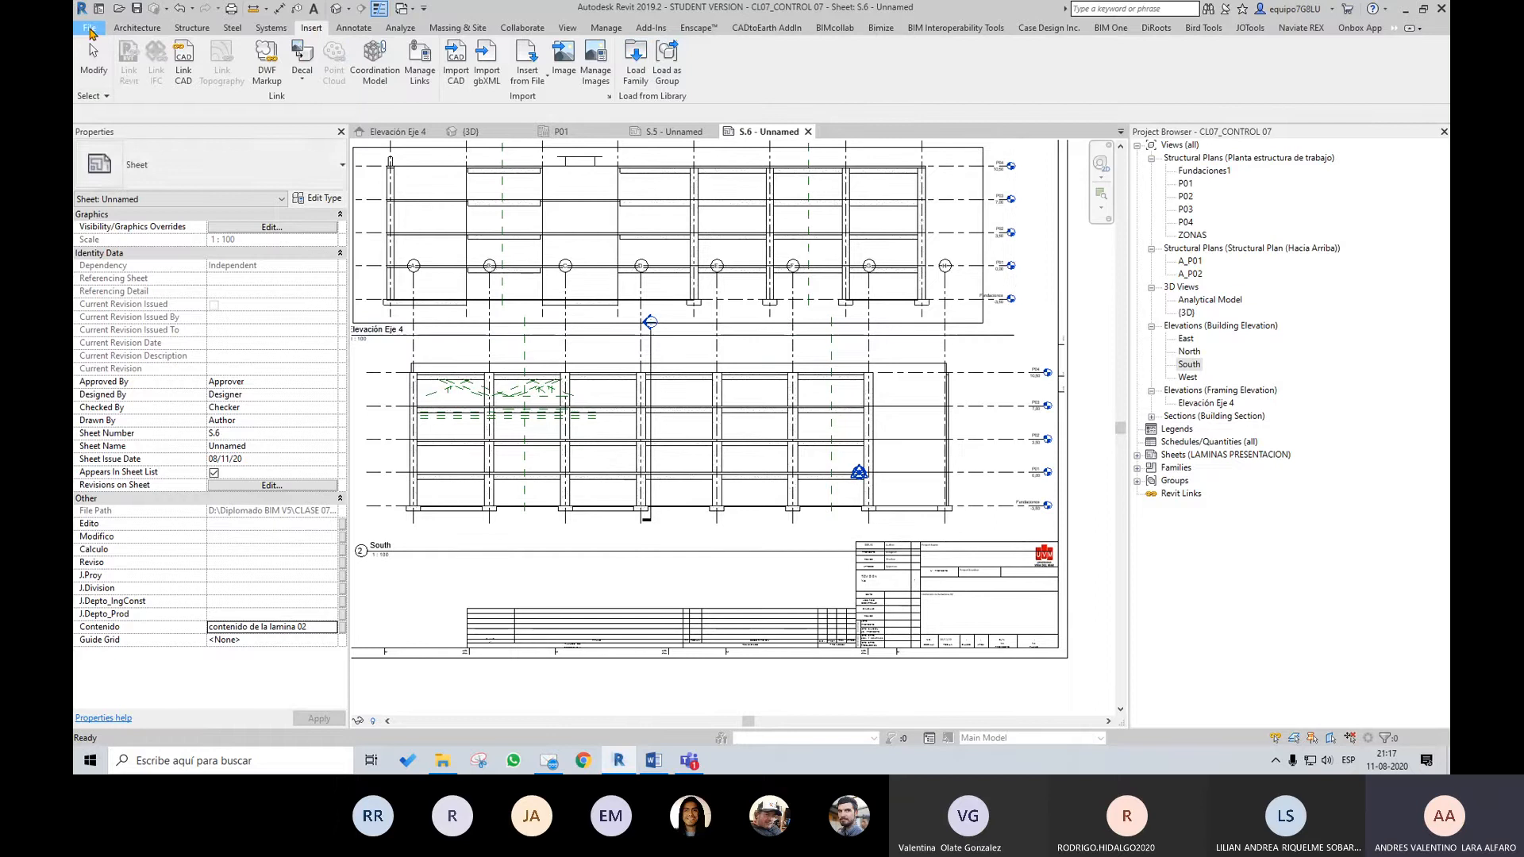
Browse the new-family templates sorted by name, look through the Annotations folder, and cancel without creating a family
click(90, 32)
mouse_move(100, 92)
click(256, 134)
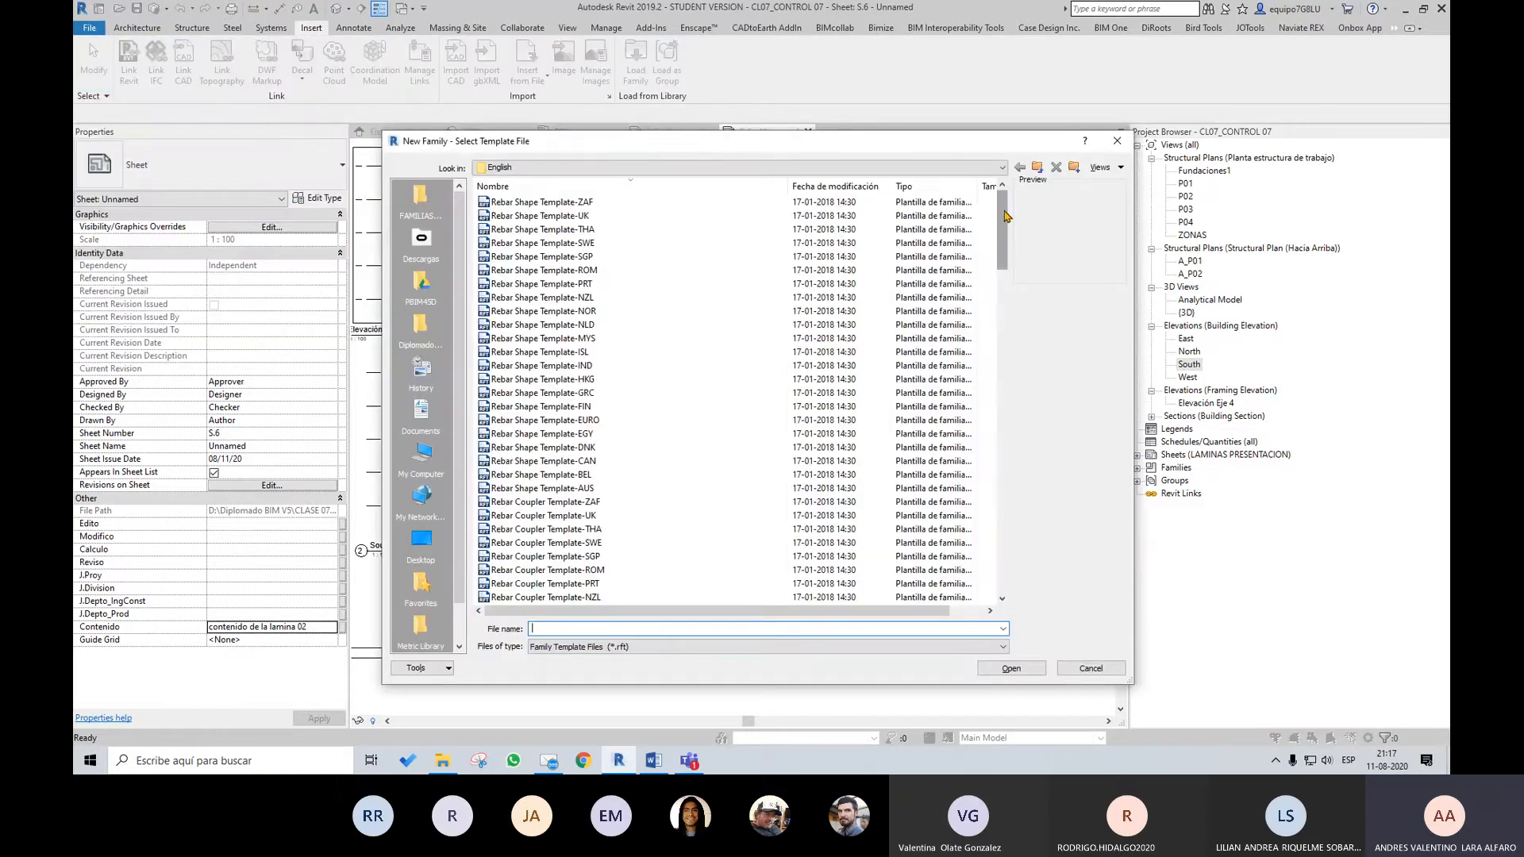
drag(1006, 215, 1006, 548)
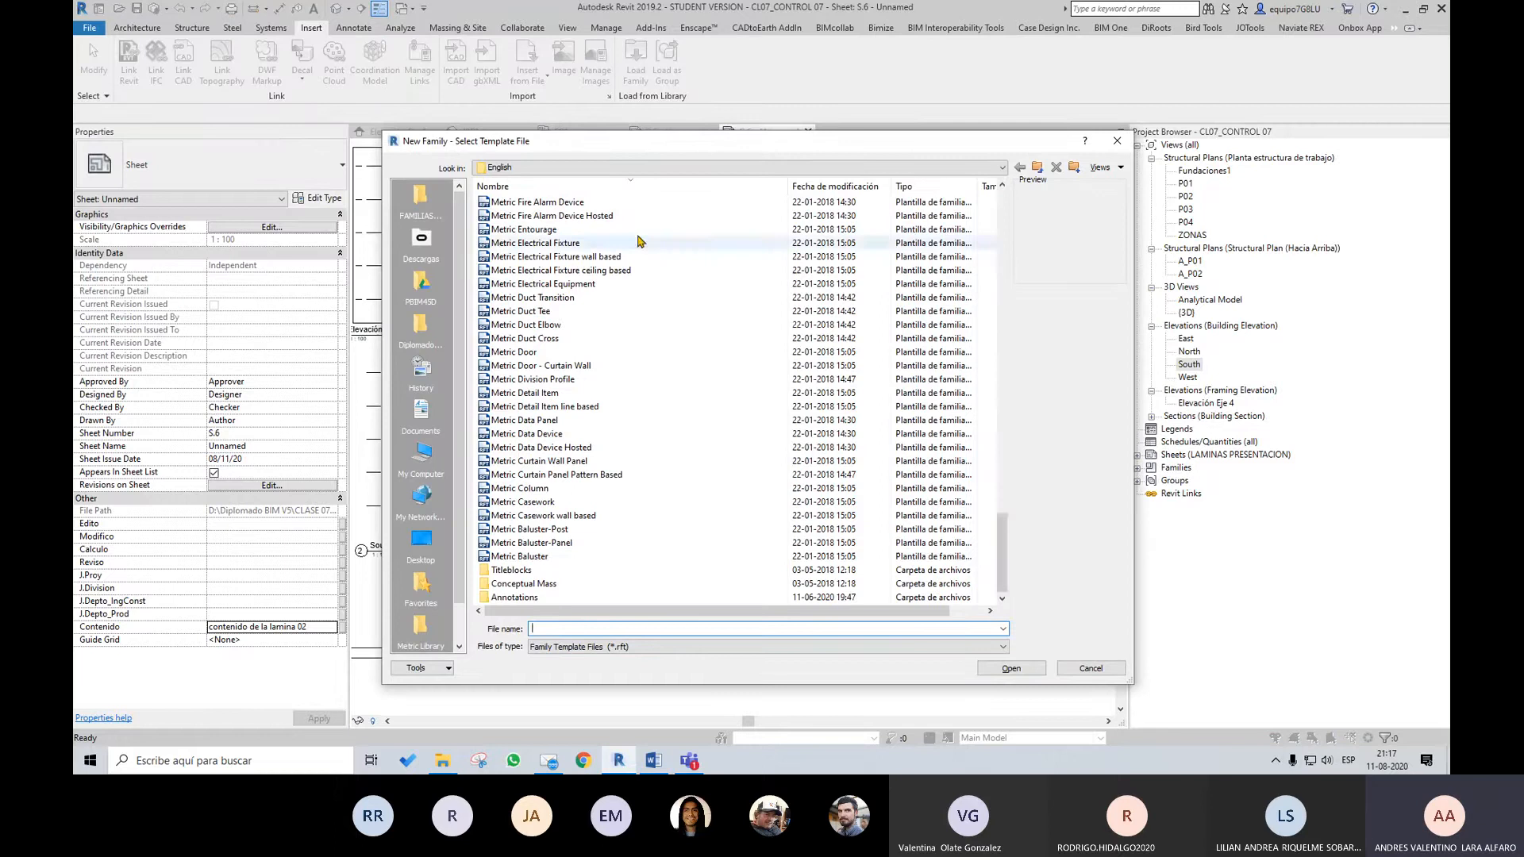
click(588, 186)
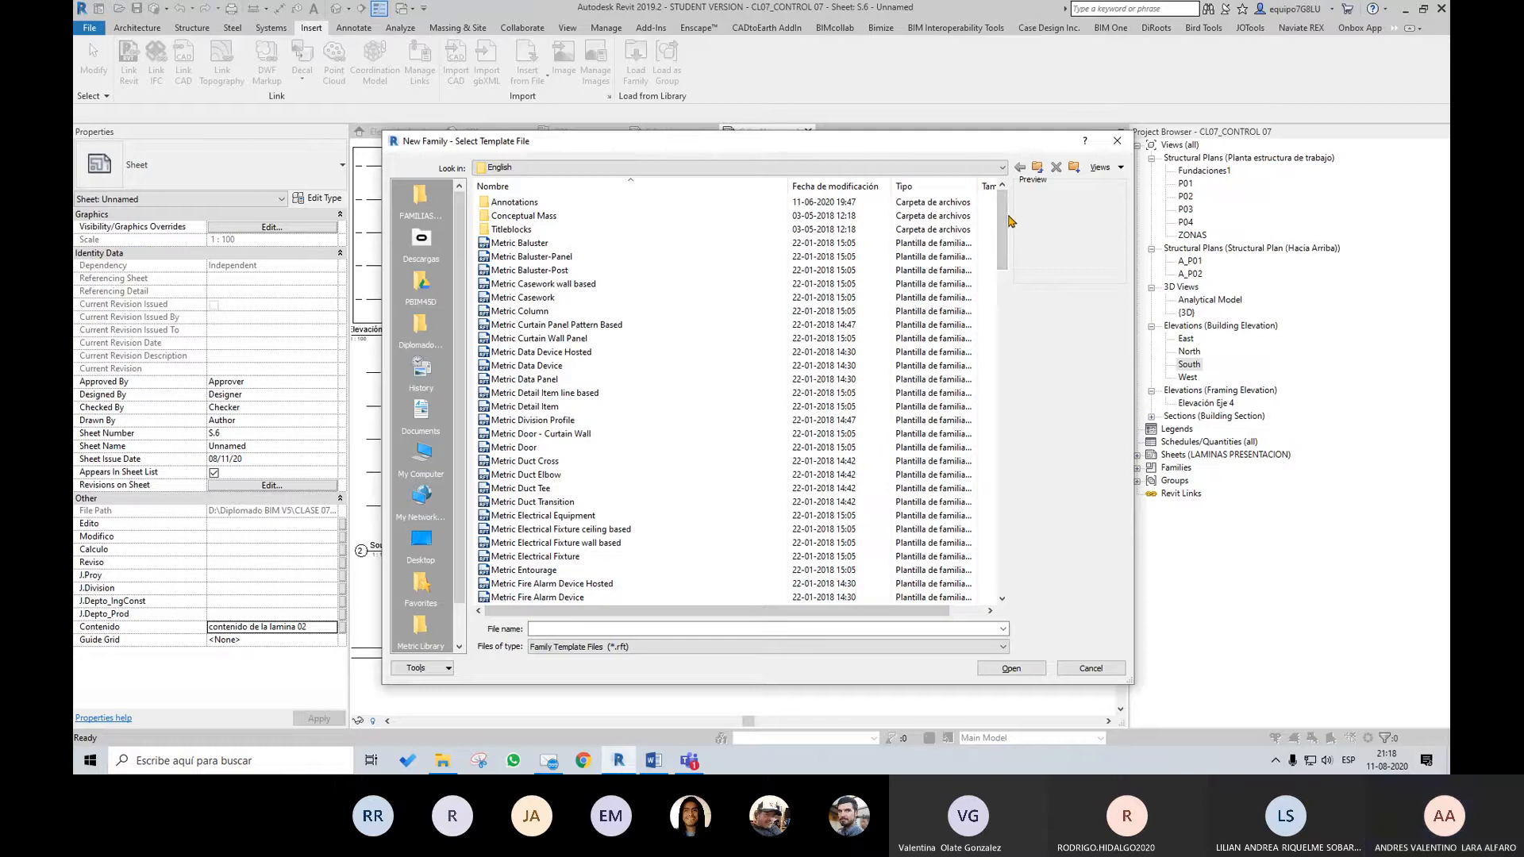
double_click(498, 203)
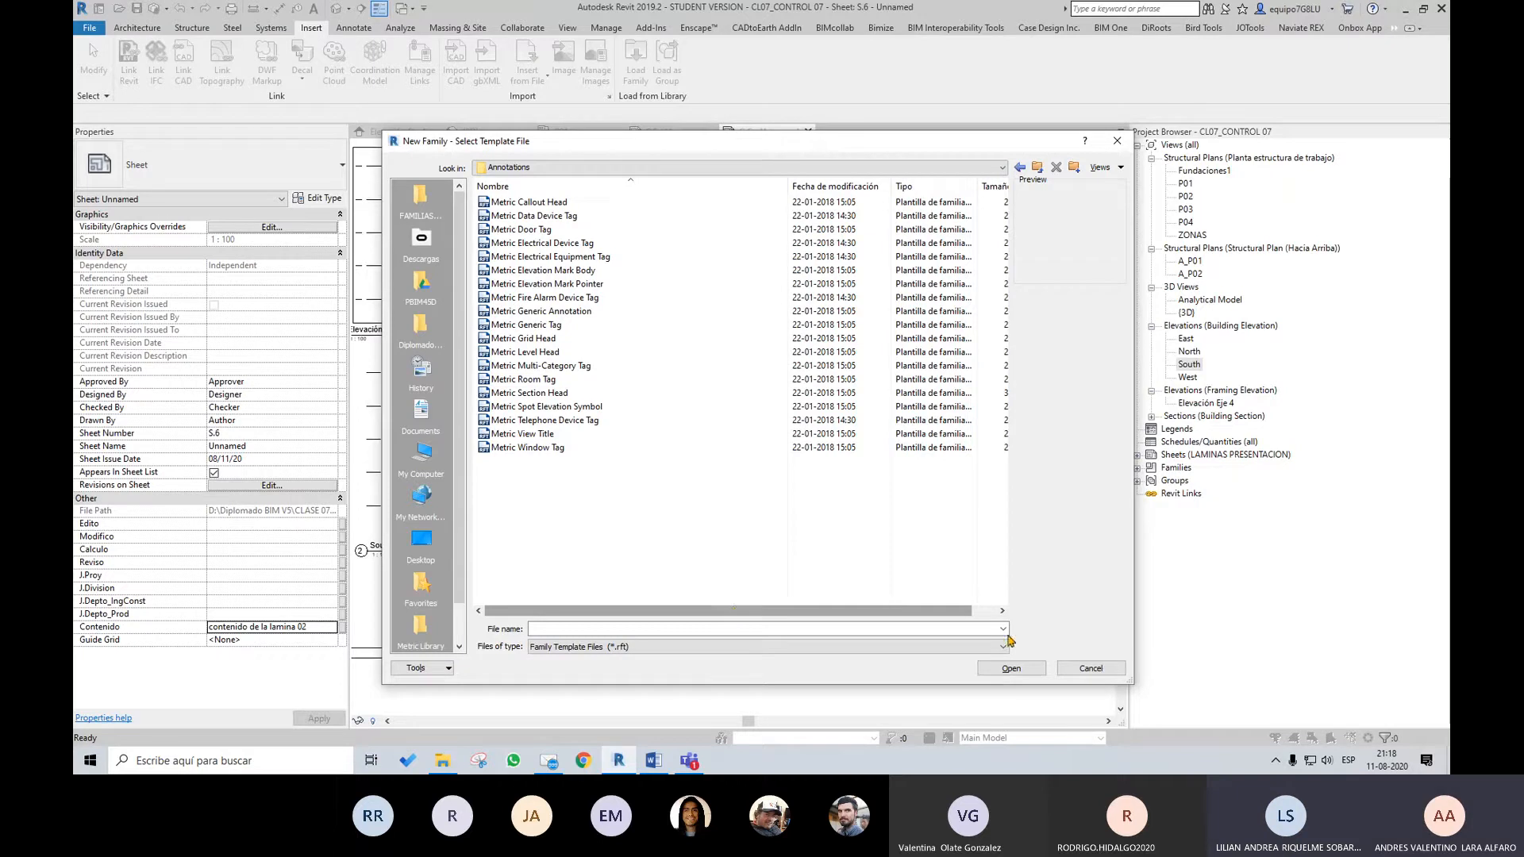
click(1100, 670)
Examine the lower rows of sheet S.6's title block, from Edito and Calculo down to the Jefe Proyecto and department head fields
scroll(800, 520, down, 1)
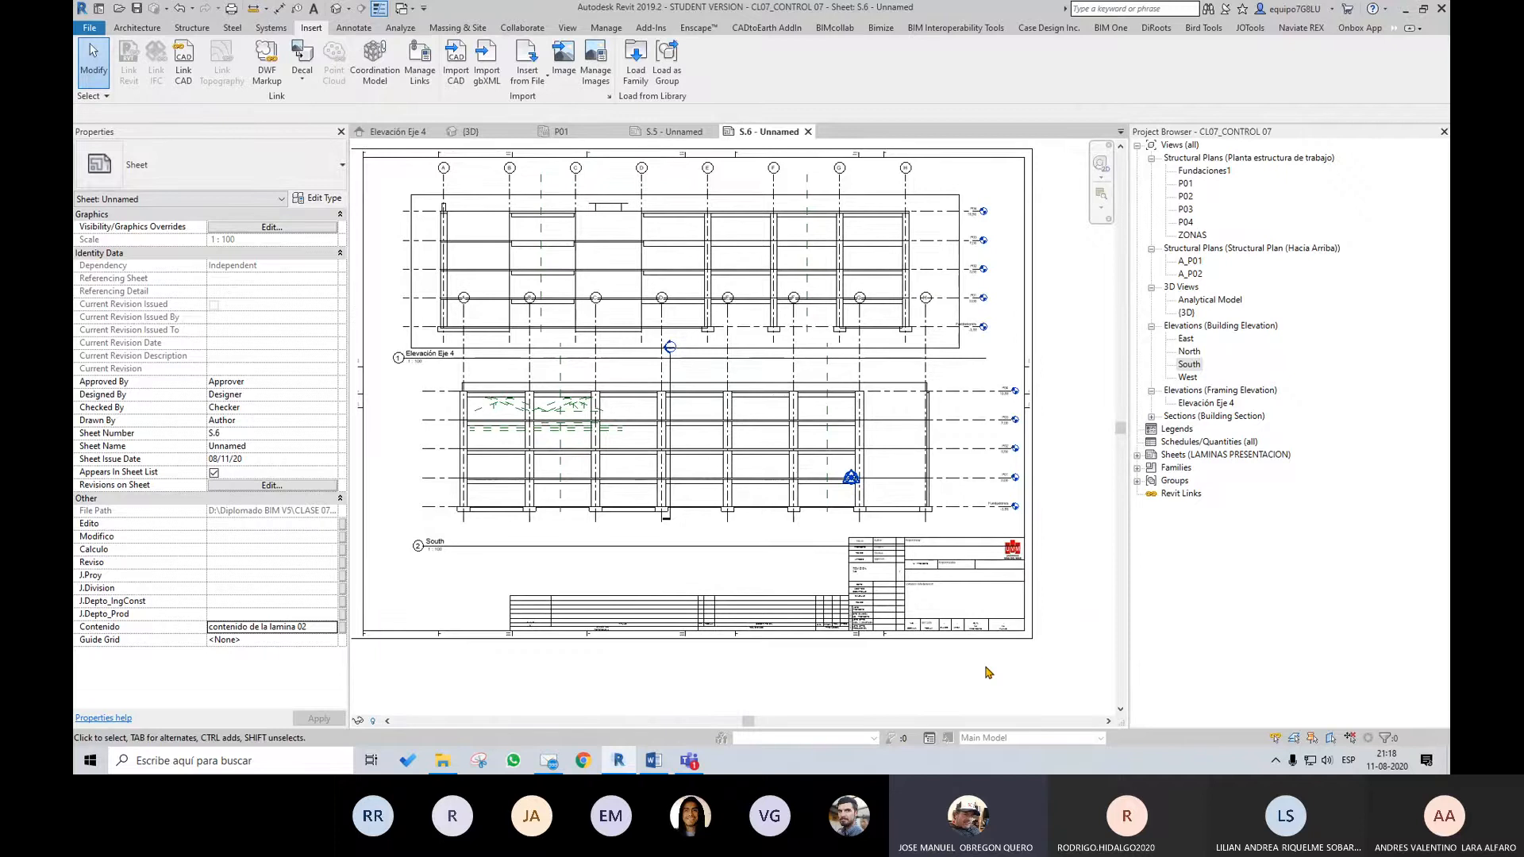
scroll(988, 672, up, 1)
scroll(818, 649, up, 1)
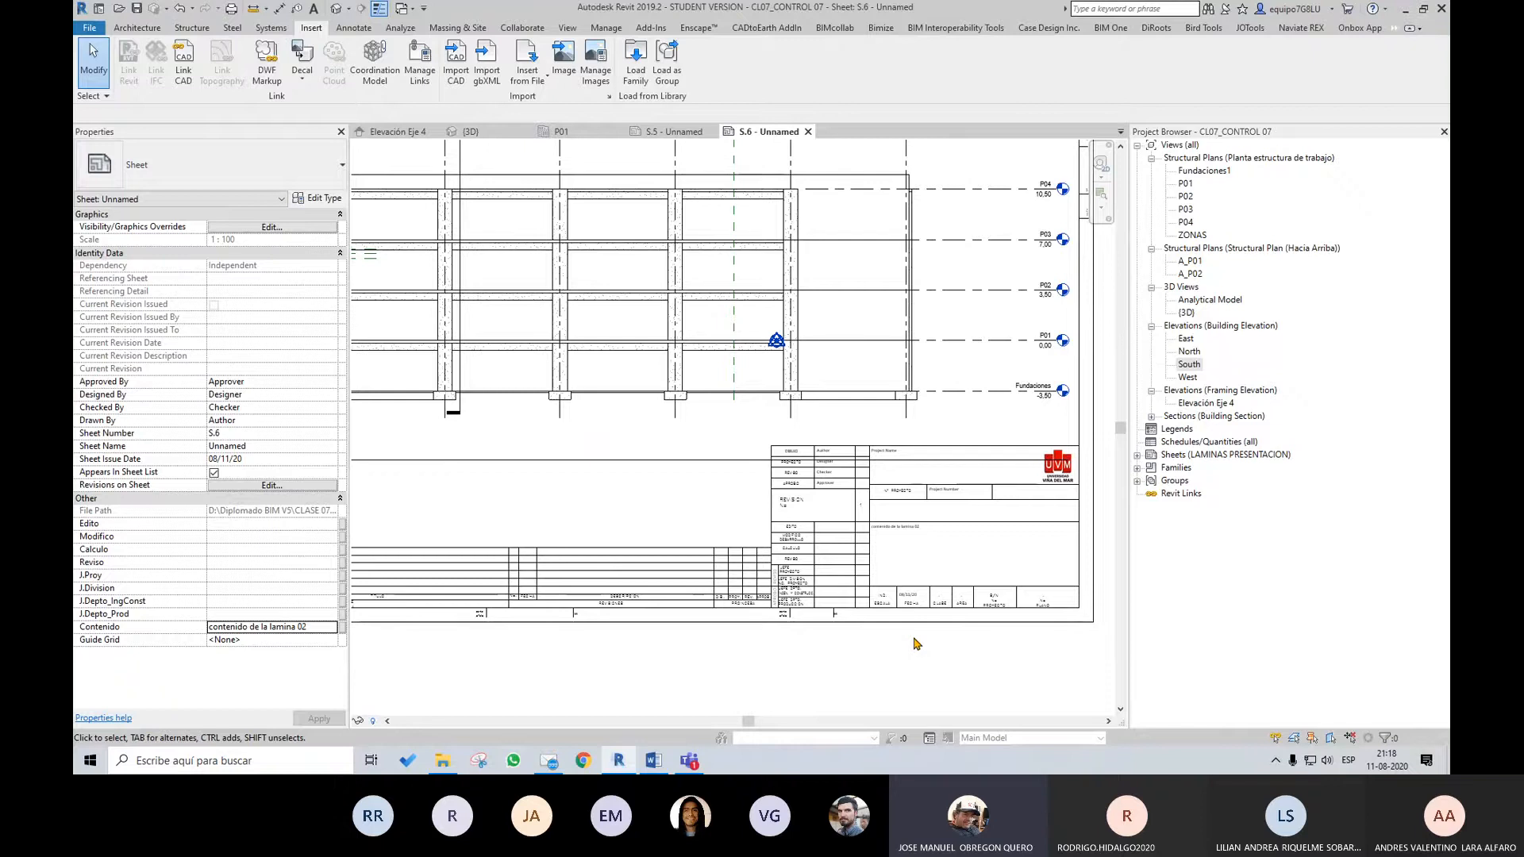
scroll(893, 644, up, 2)
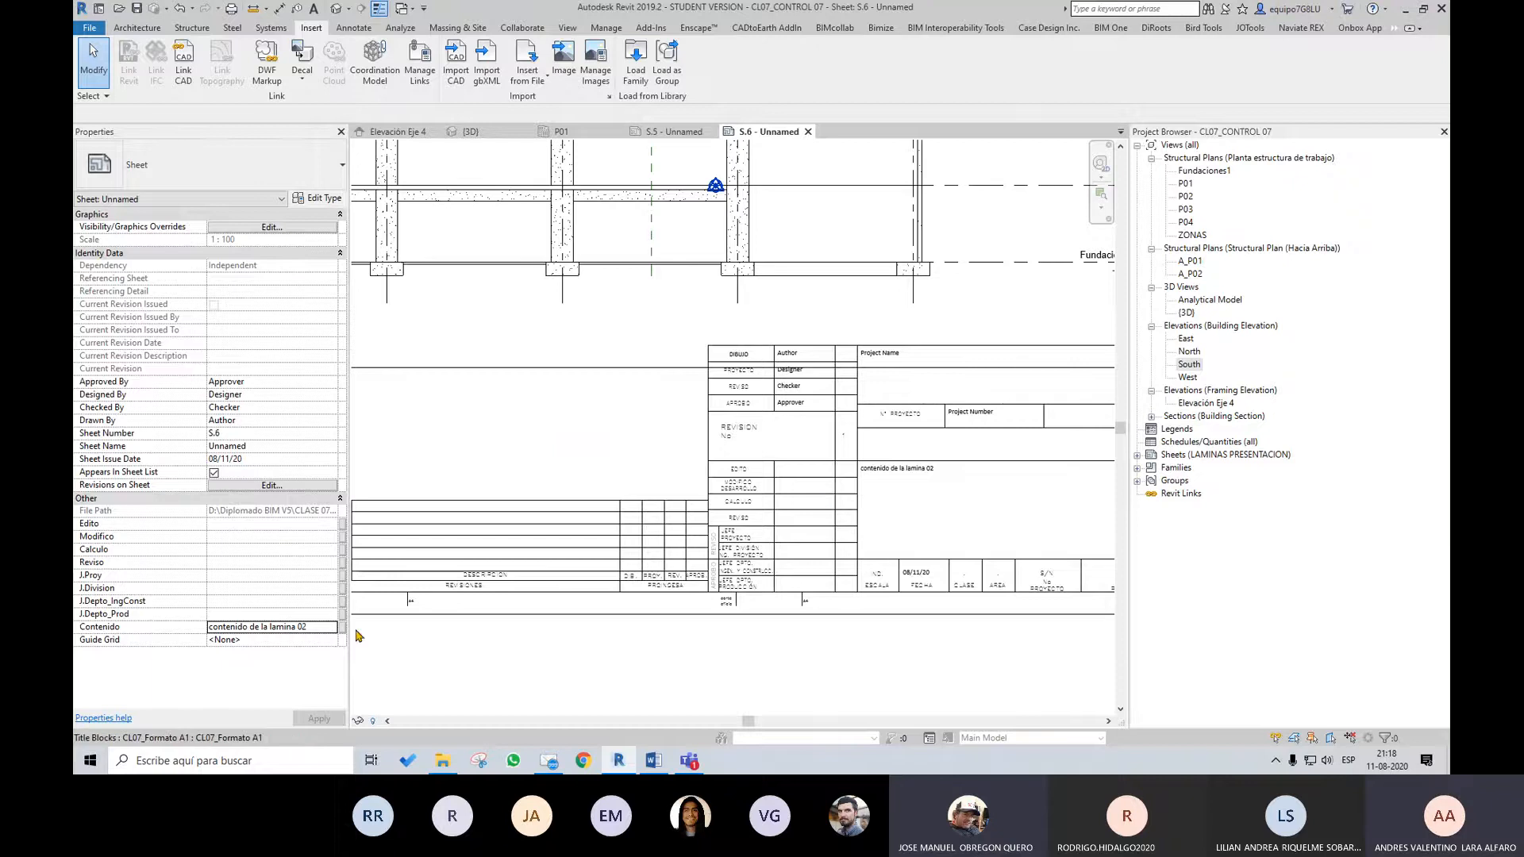
scroll(883, 616, up, 2)
middle_drag(884, 650, 831, 645)
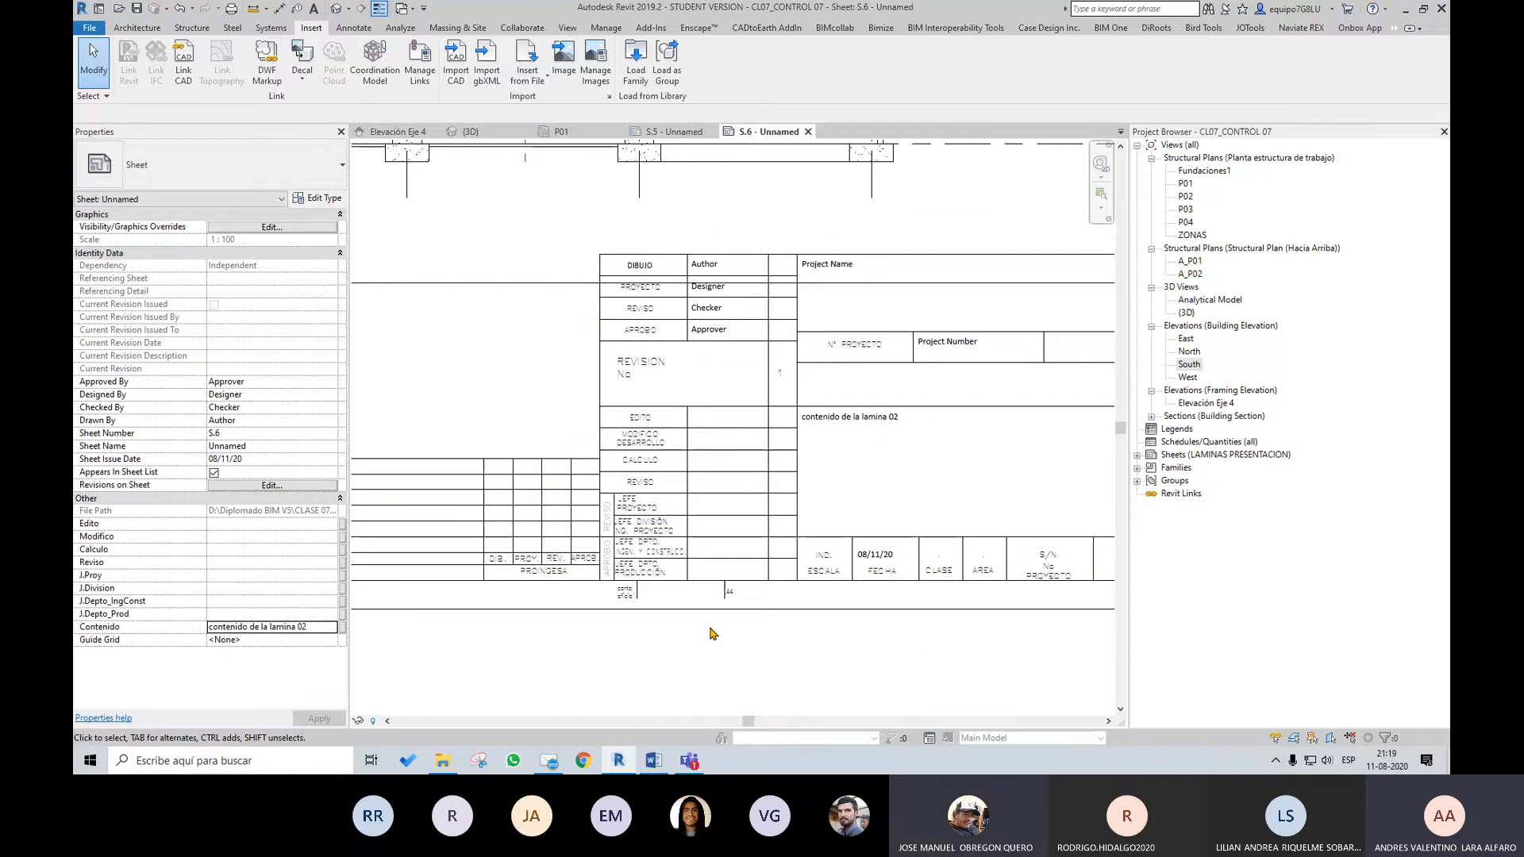
scroll(712, 627, up, 3)
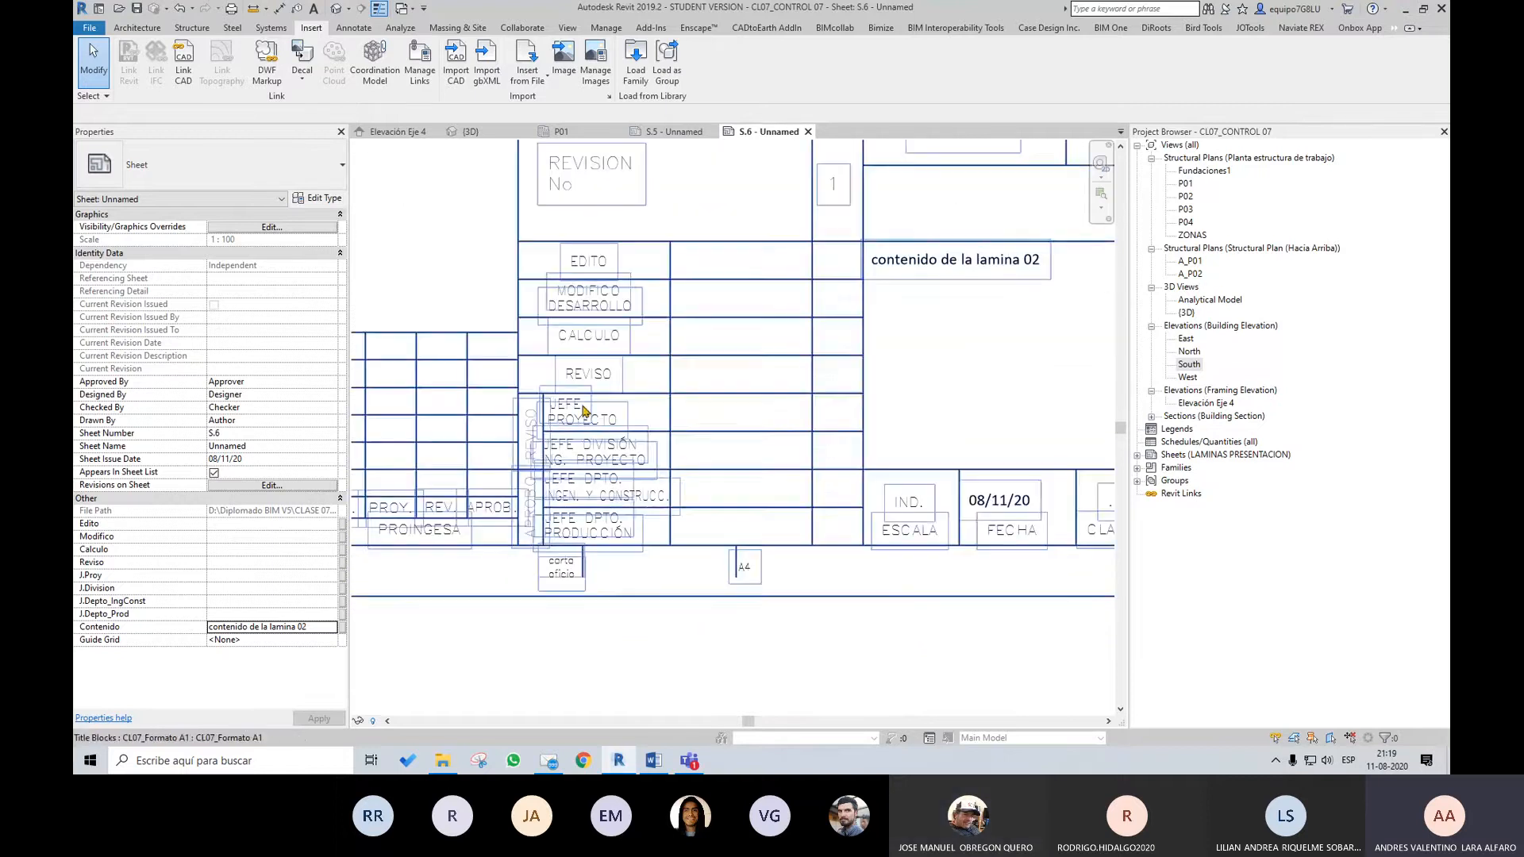
scroll(728, 609, down, 1)
scroll(661, 535, up, 1)
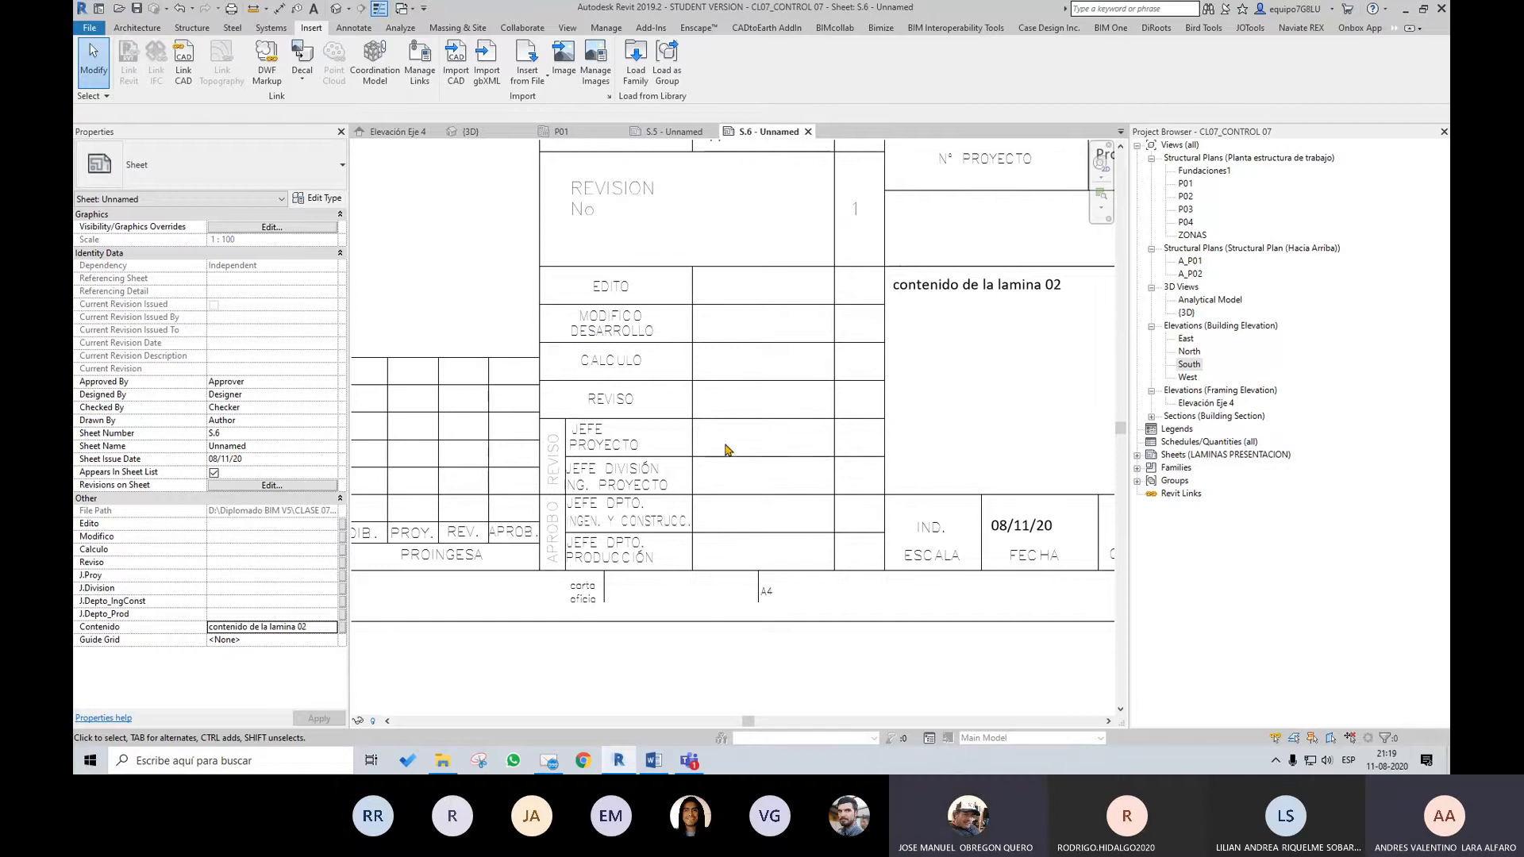
scroll(784, 516, down, 2)
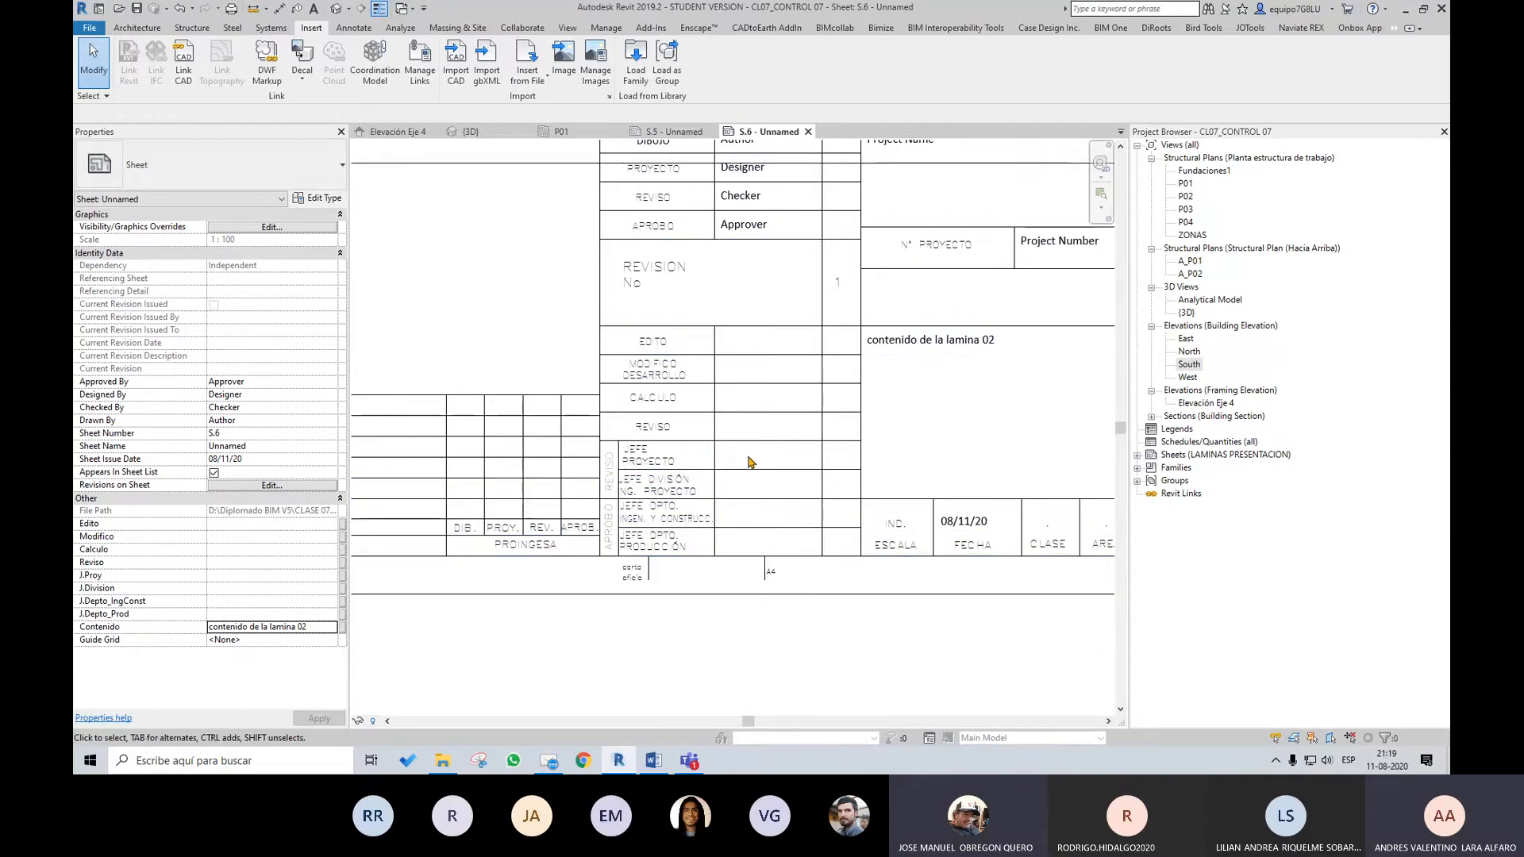
Examine the title block's author and approval rows, project name and number, sheet content, revision, scale and date fields
middle_drag(762, 444, 799, 595)
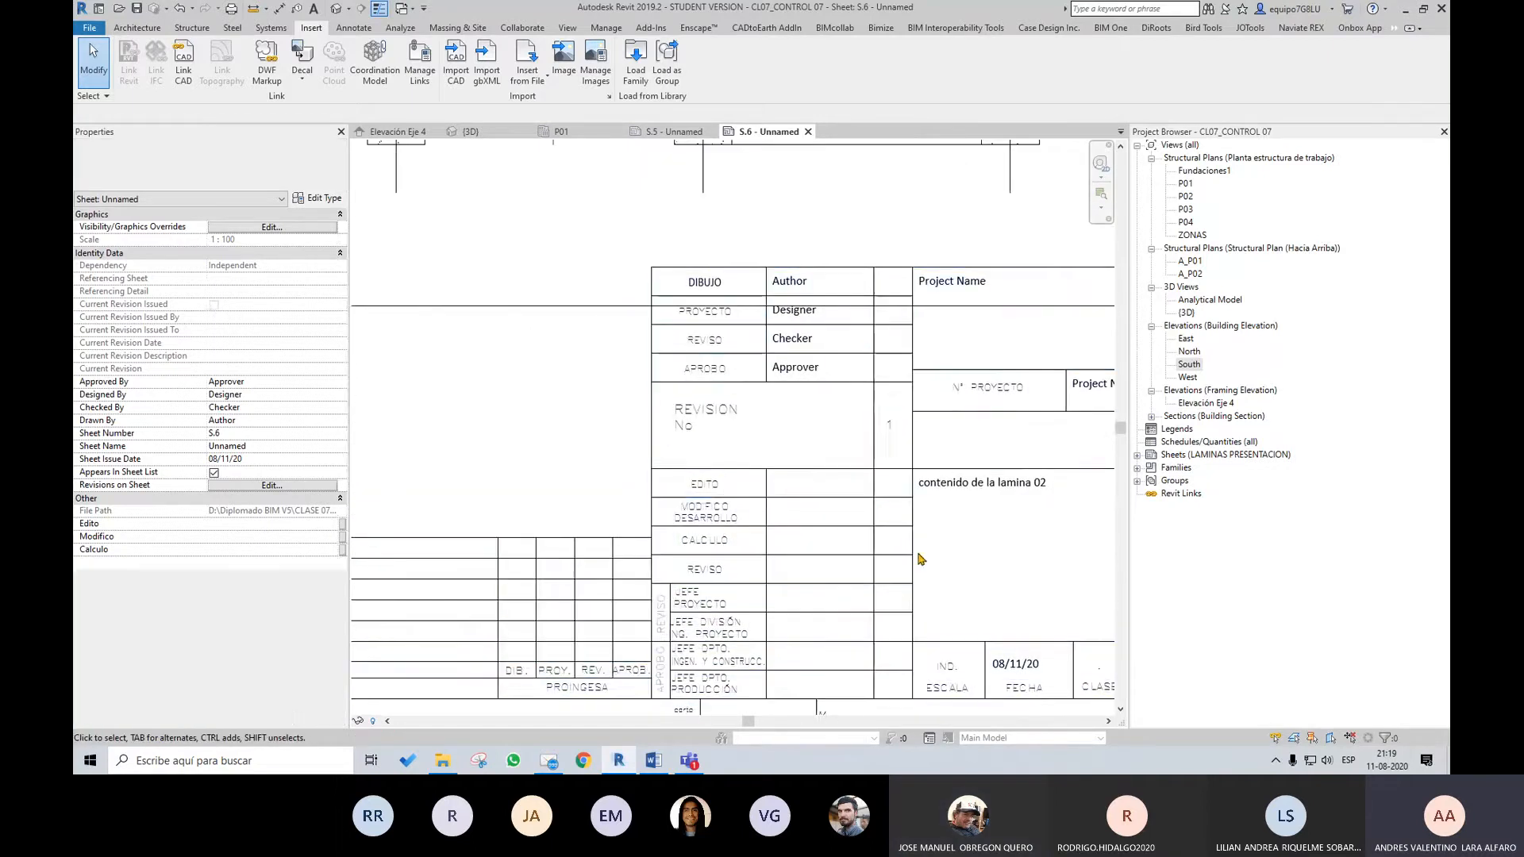
middle_drag(1046, 493, 905, 476)
middle_drag(833, 525, 691, 527)
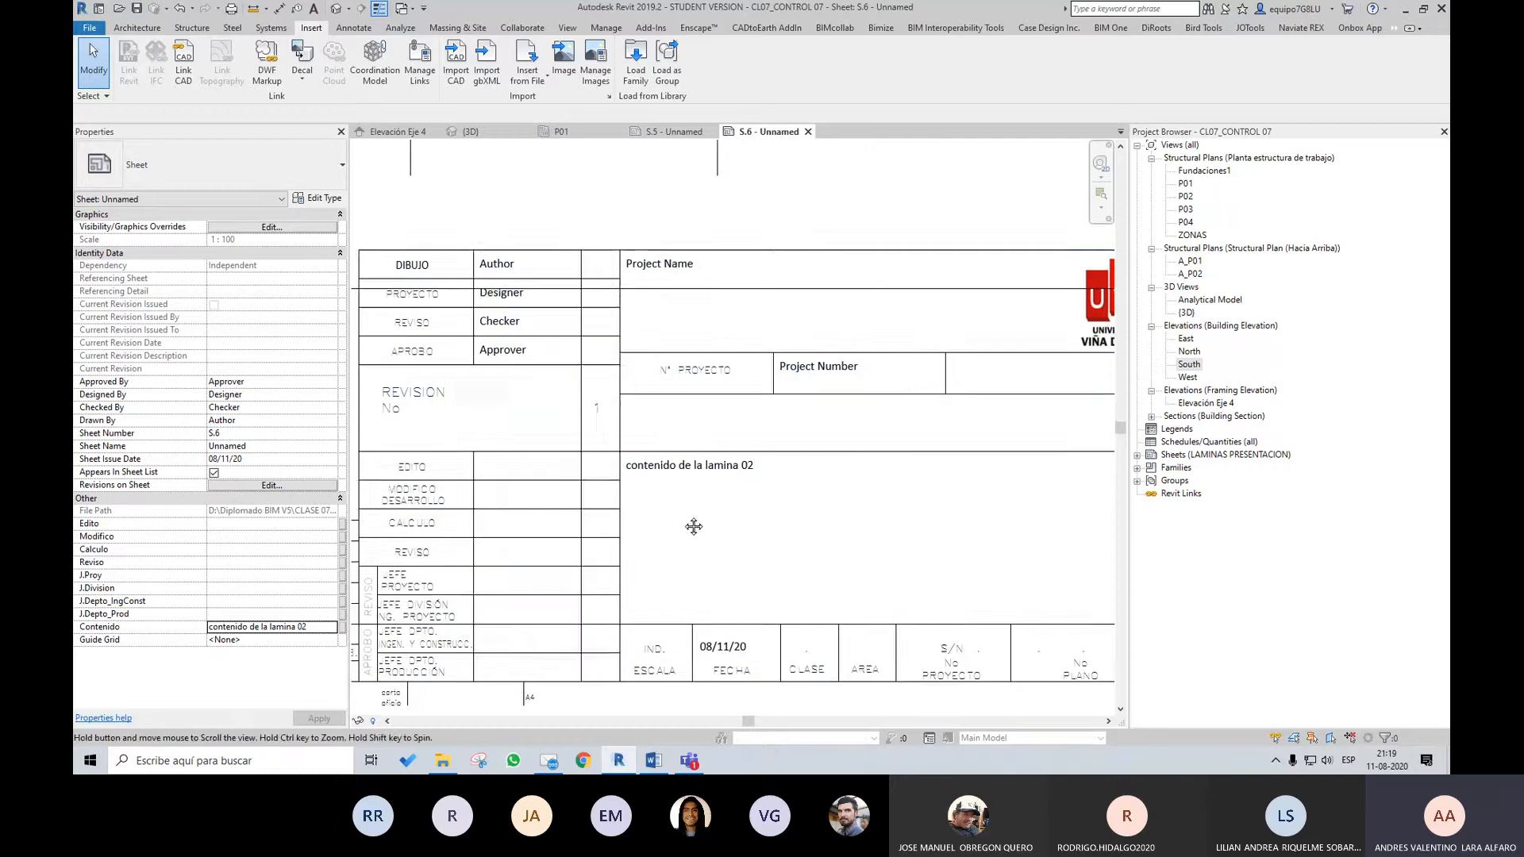
scroll(826, 401, down, 1)
middle_drag(800, 401, 801, 347)
middle_drag(762, 435, 876, 462)
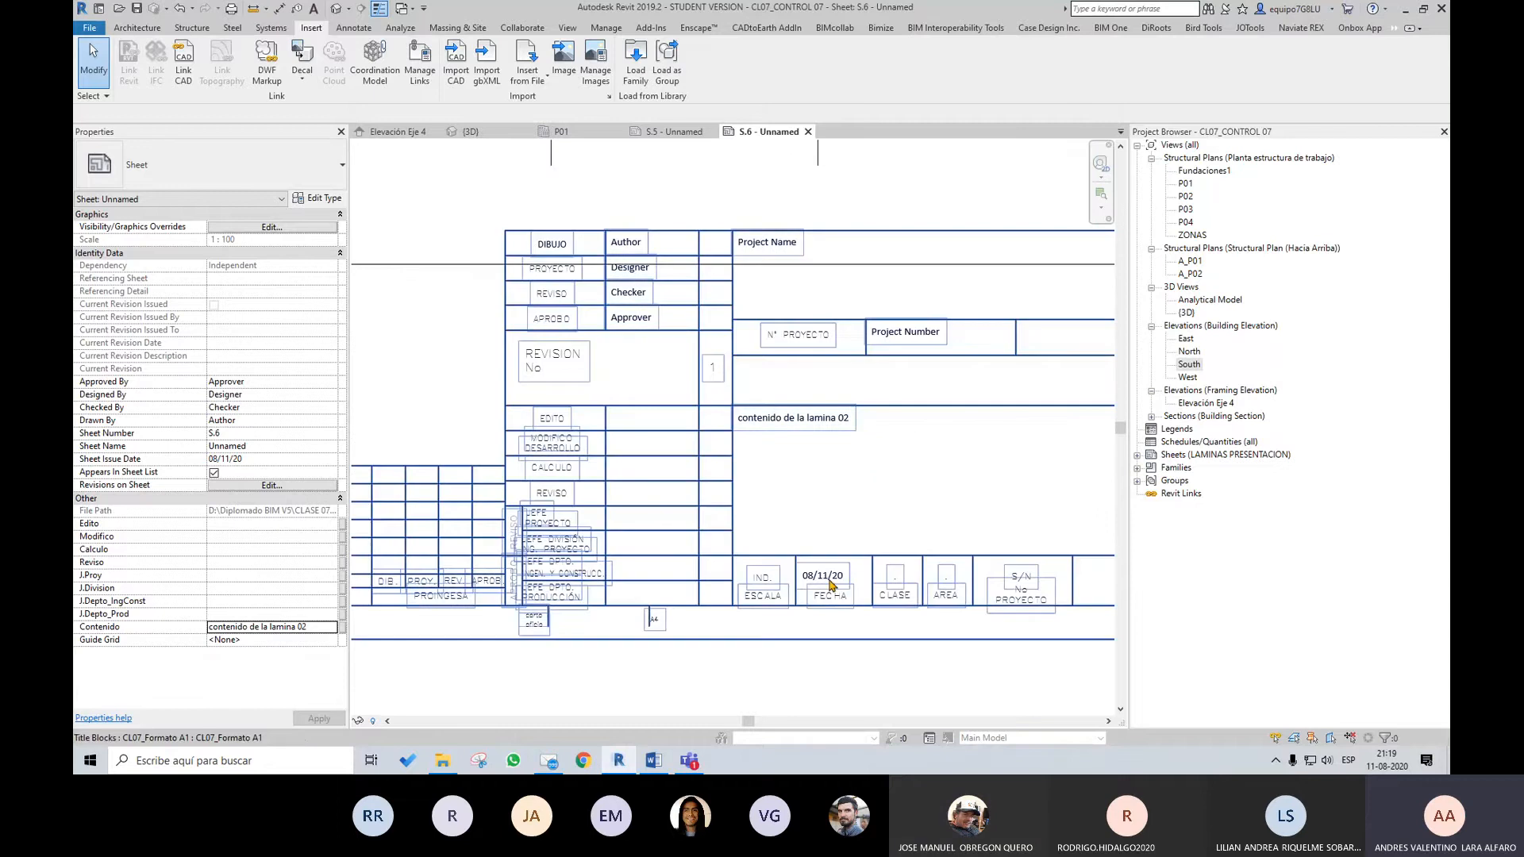
scroll(712, 489, up, 3)
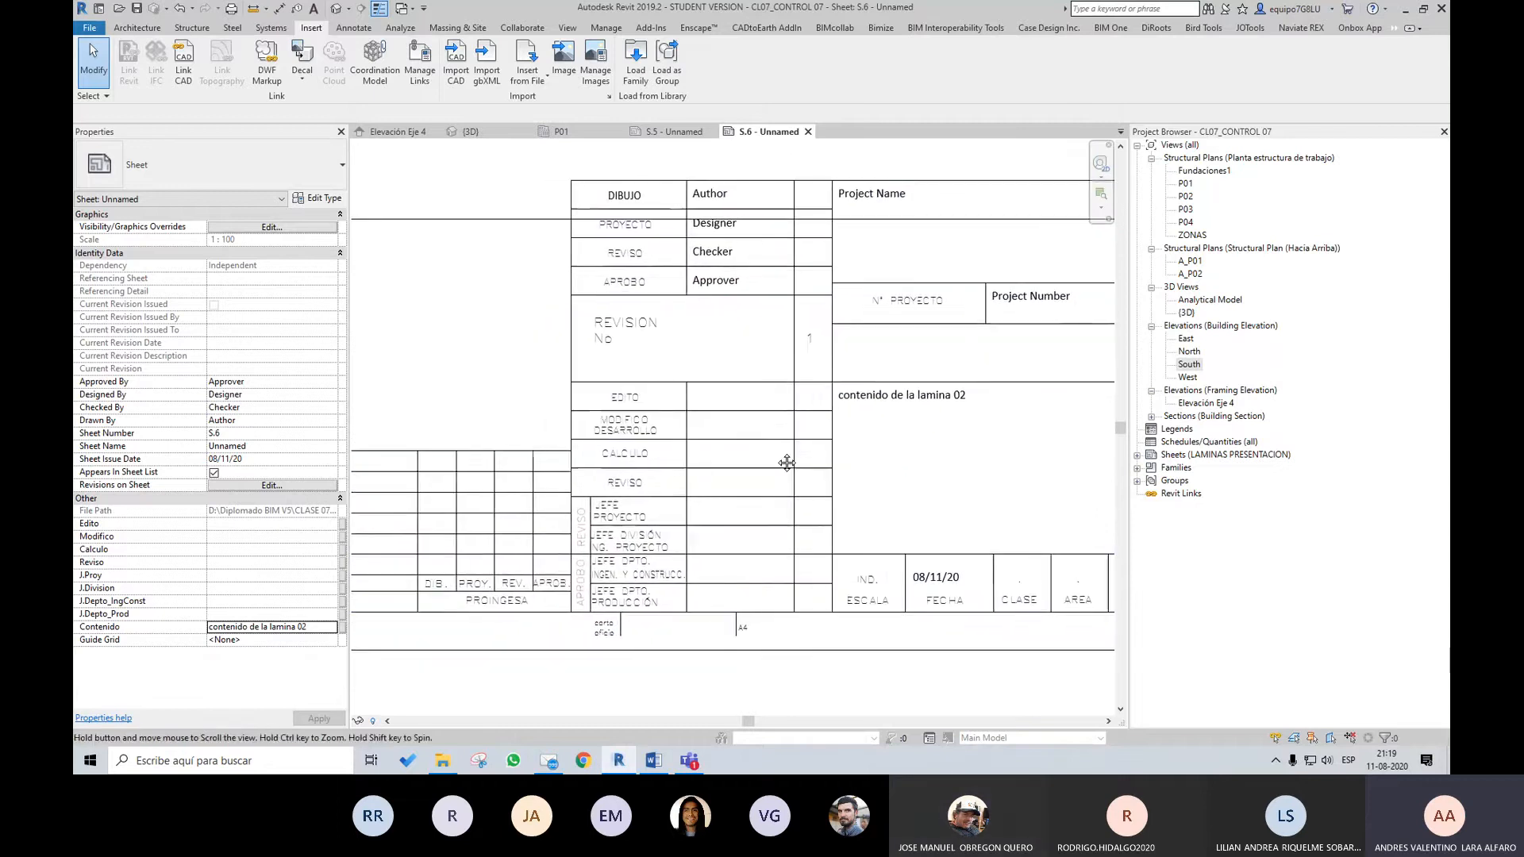
scroll(748, 585, down, 2)
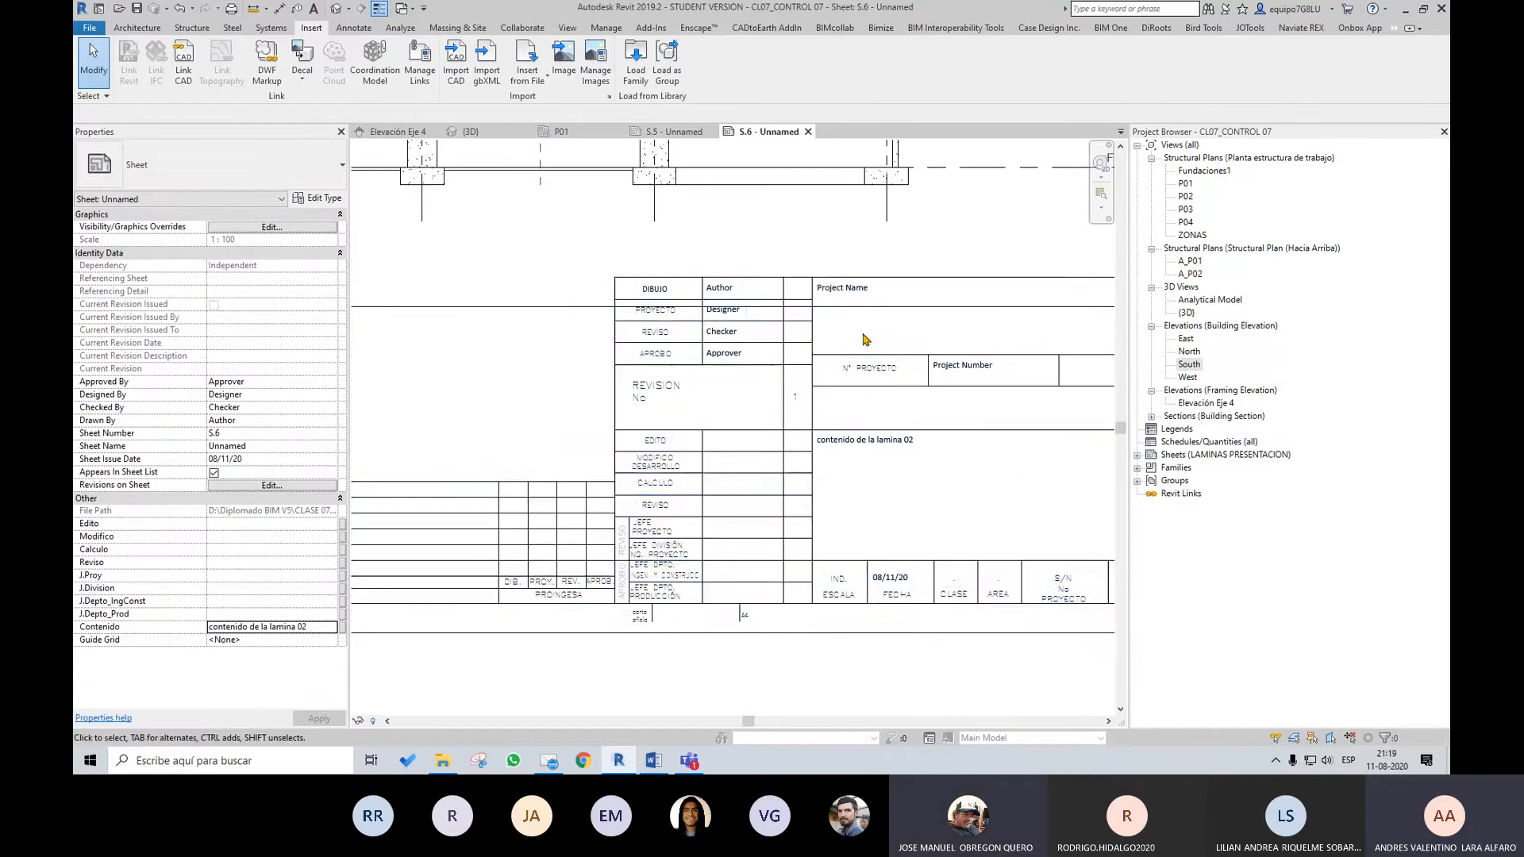
scroll(834, 341, up, 1)
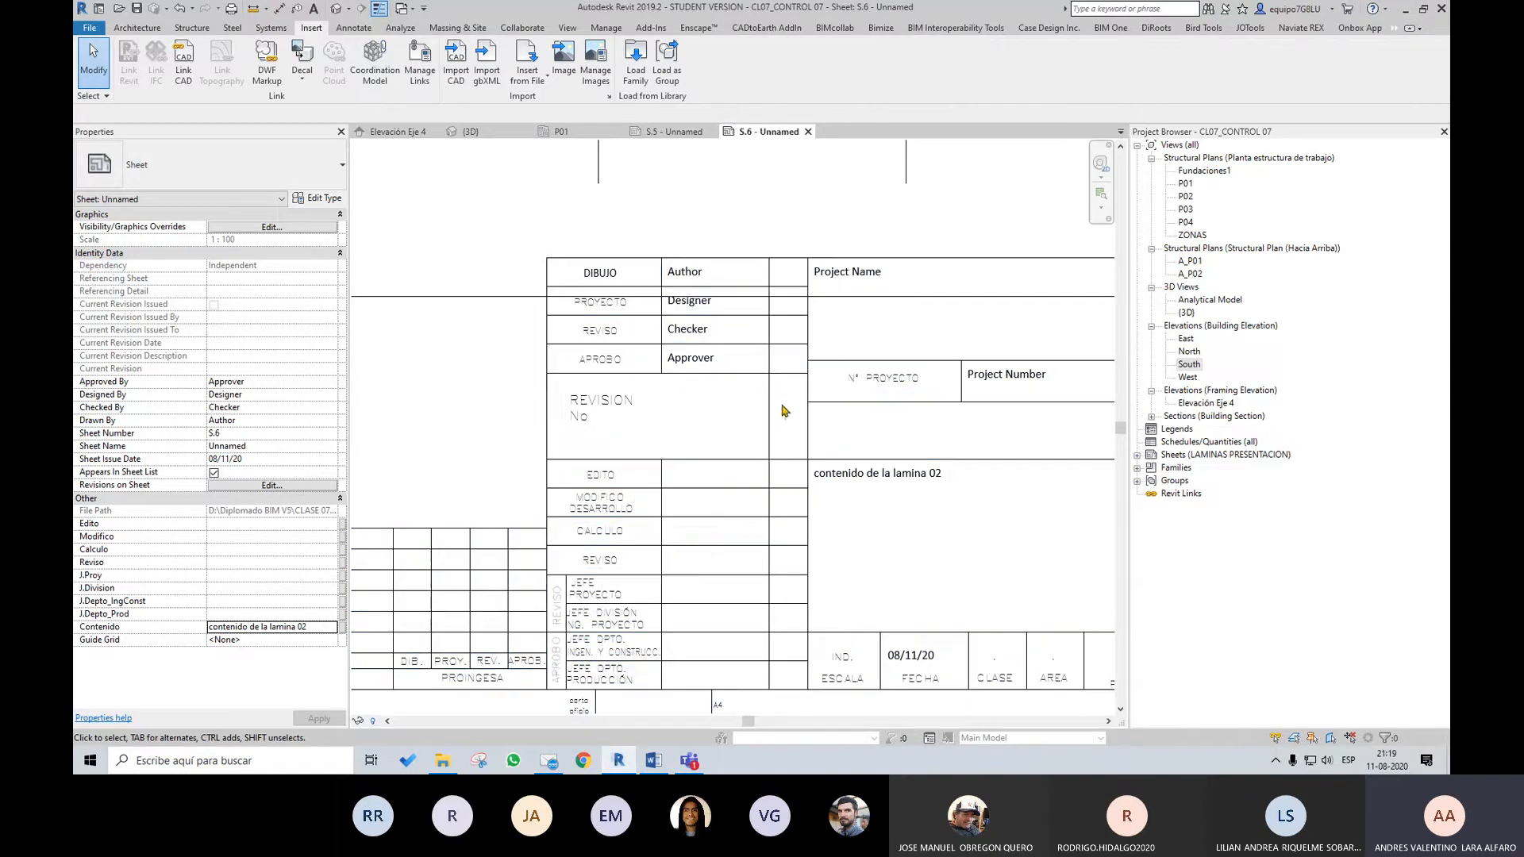
scroll(786, 429, down, 4)
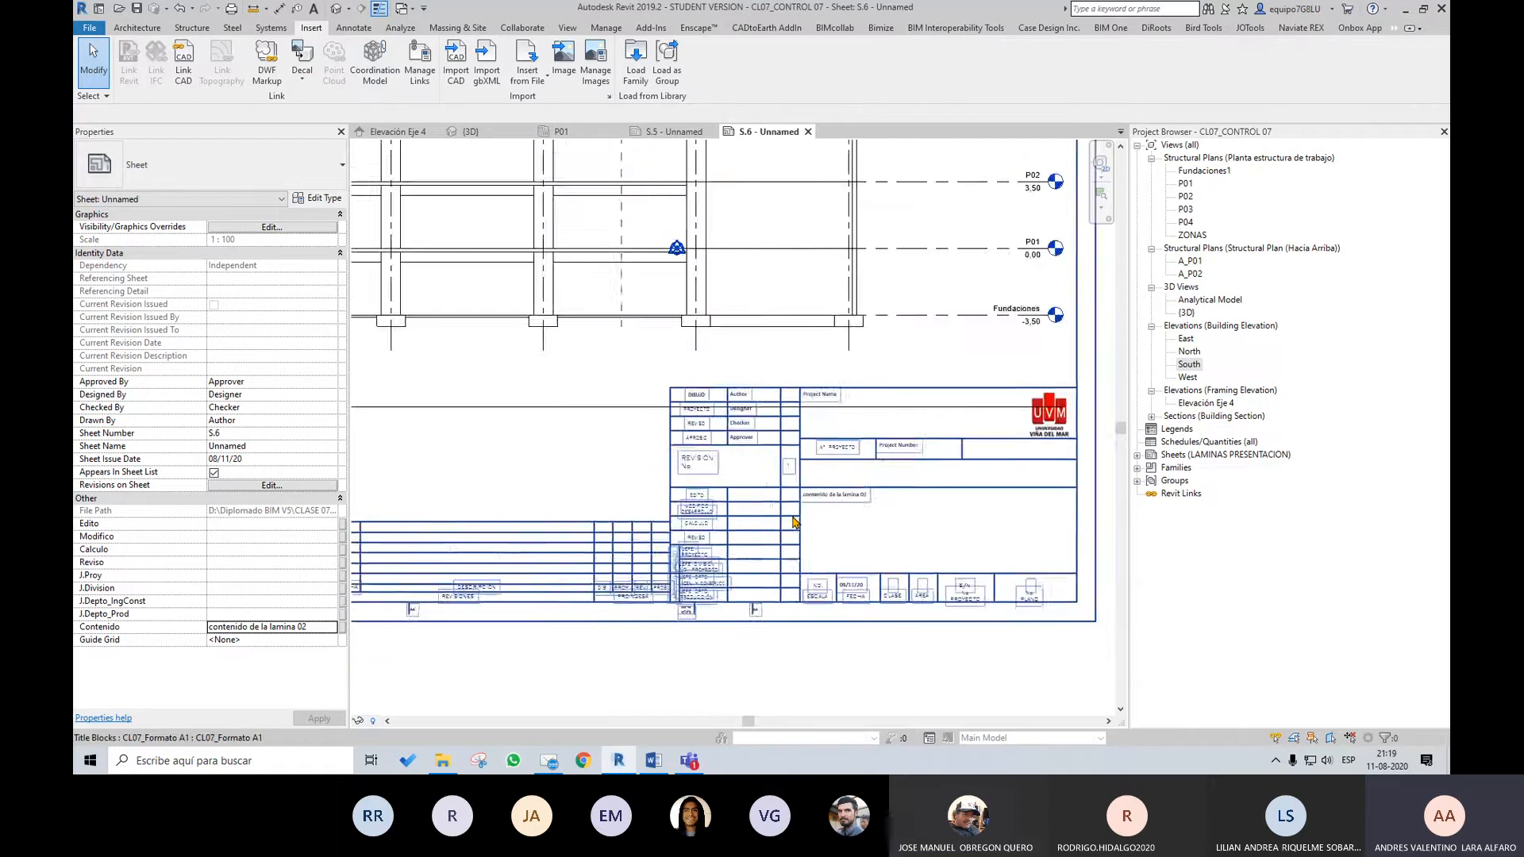
scroll(793, 521, up, 5)
middle_drag(824, 486, 819, 431)
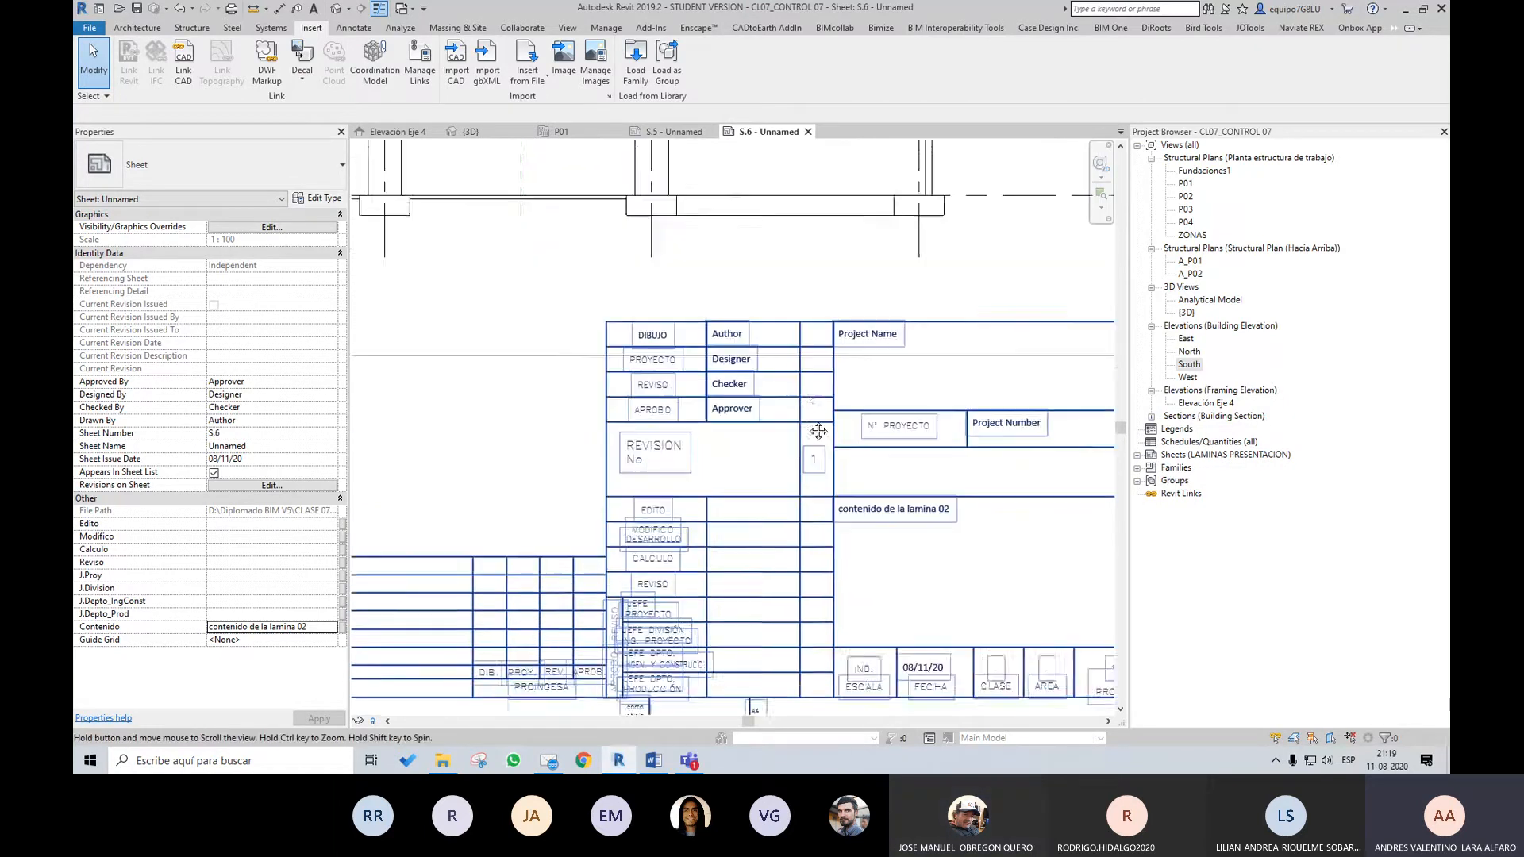
scroll(816, 434, down, 2)
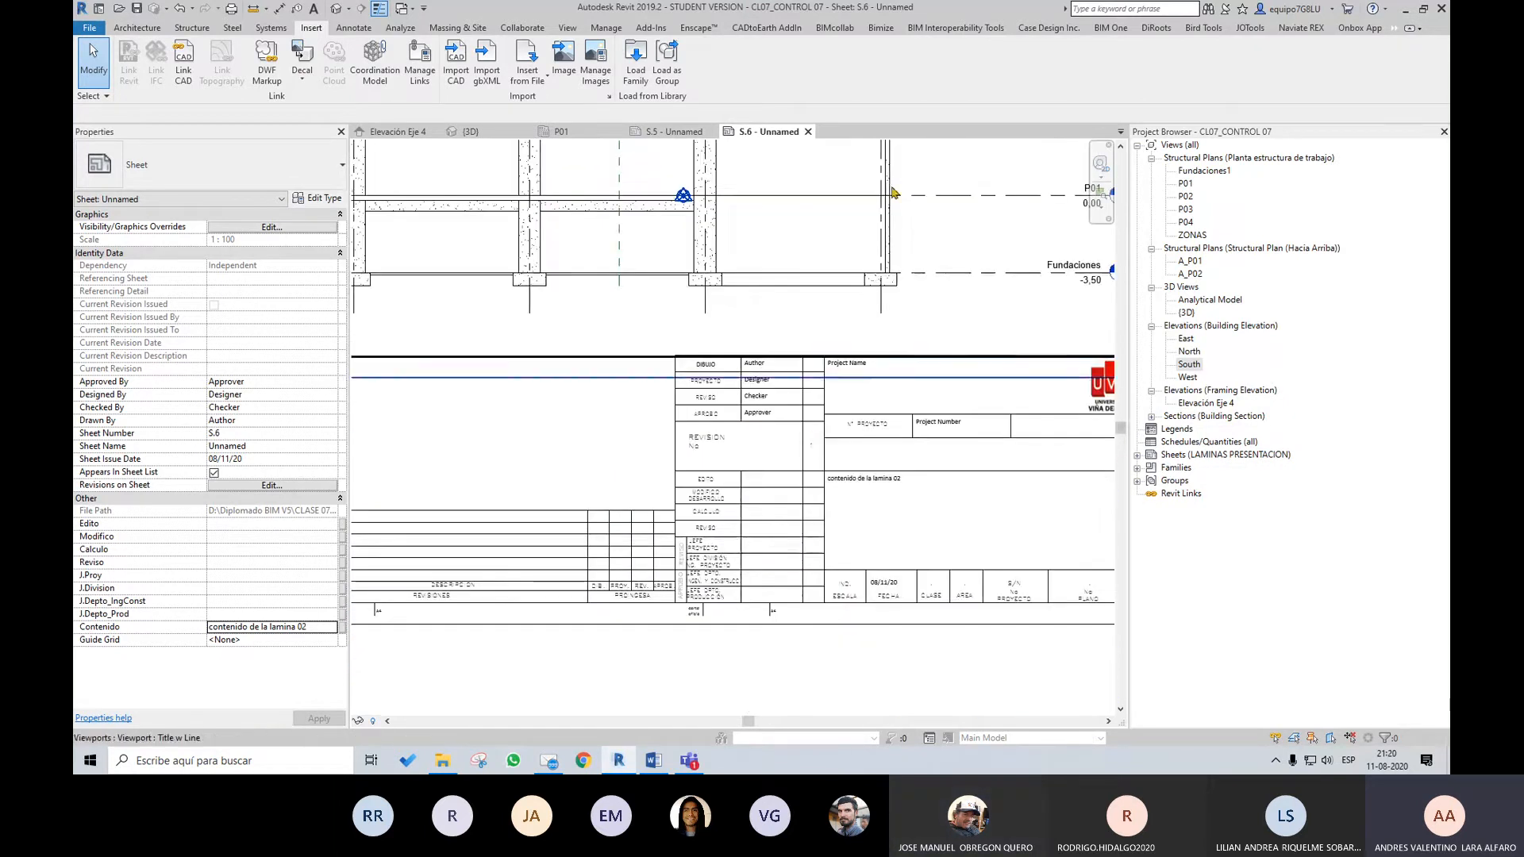
Create a new sheet with the CL07_Formato A1 title block
click(568, 27)
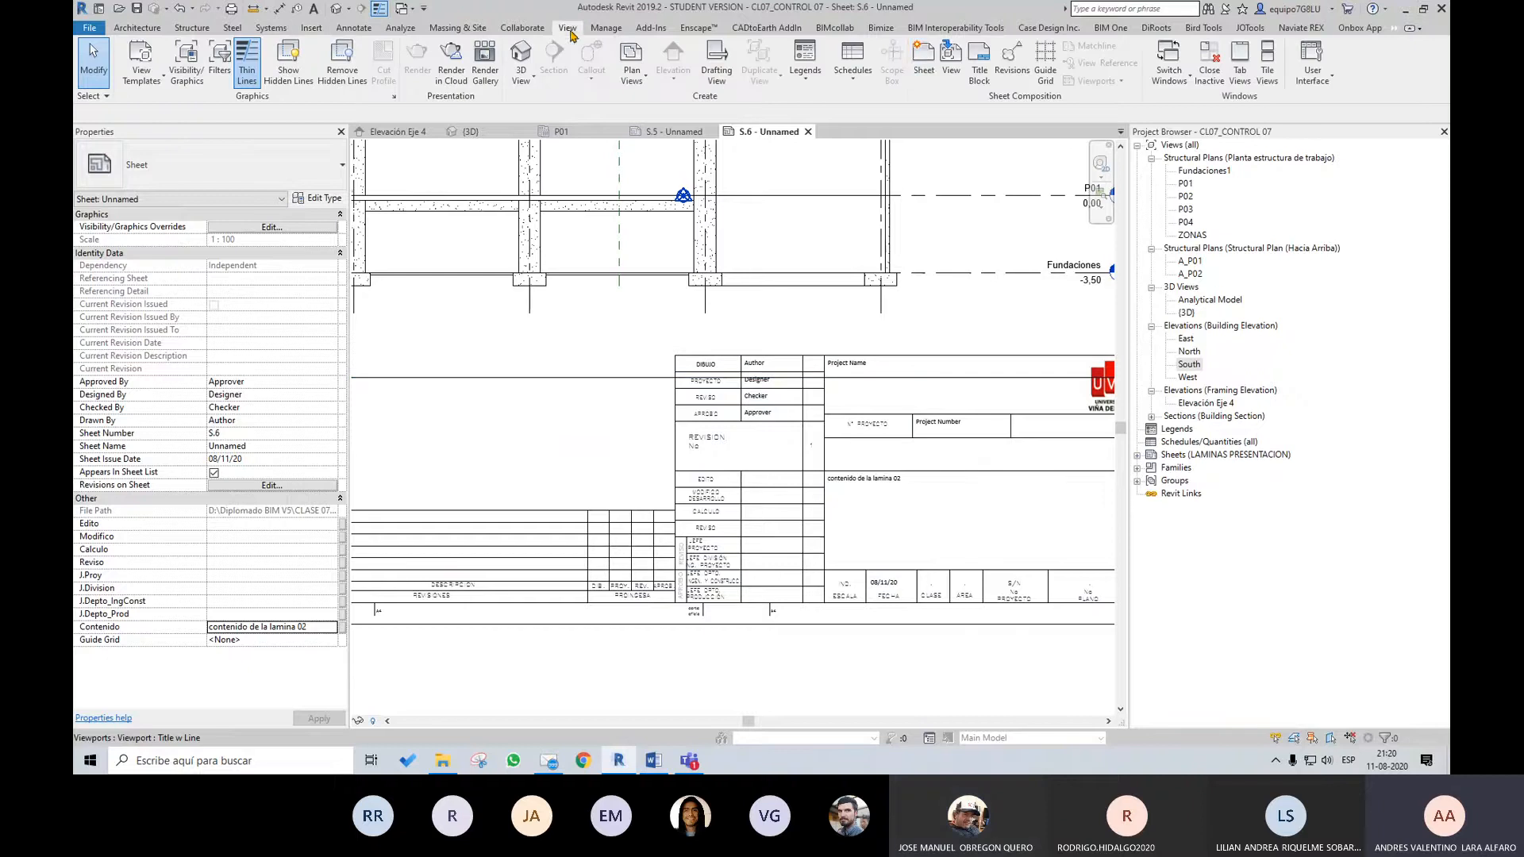
click(924, 60)
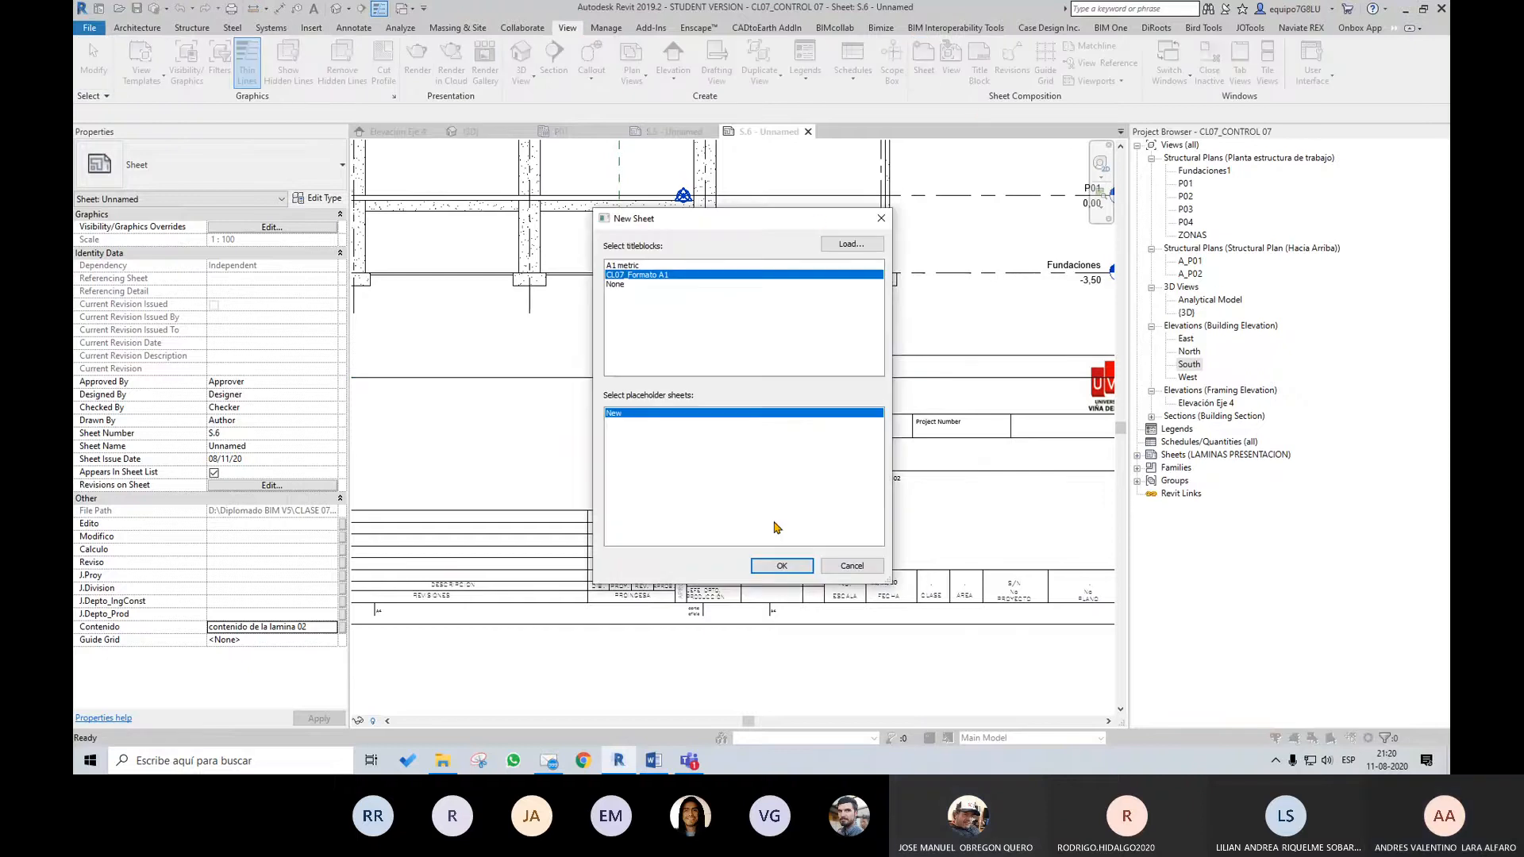
click(786, 567)
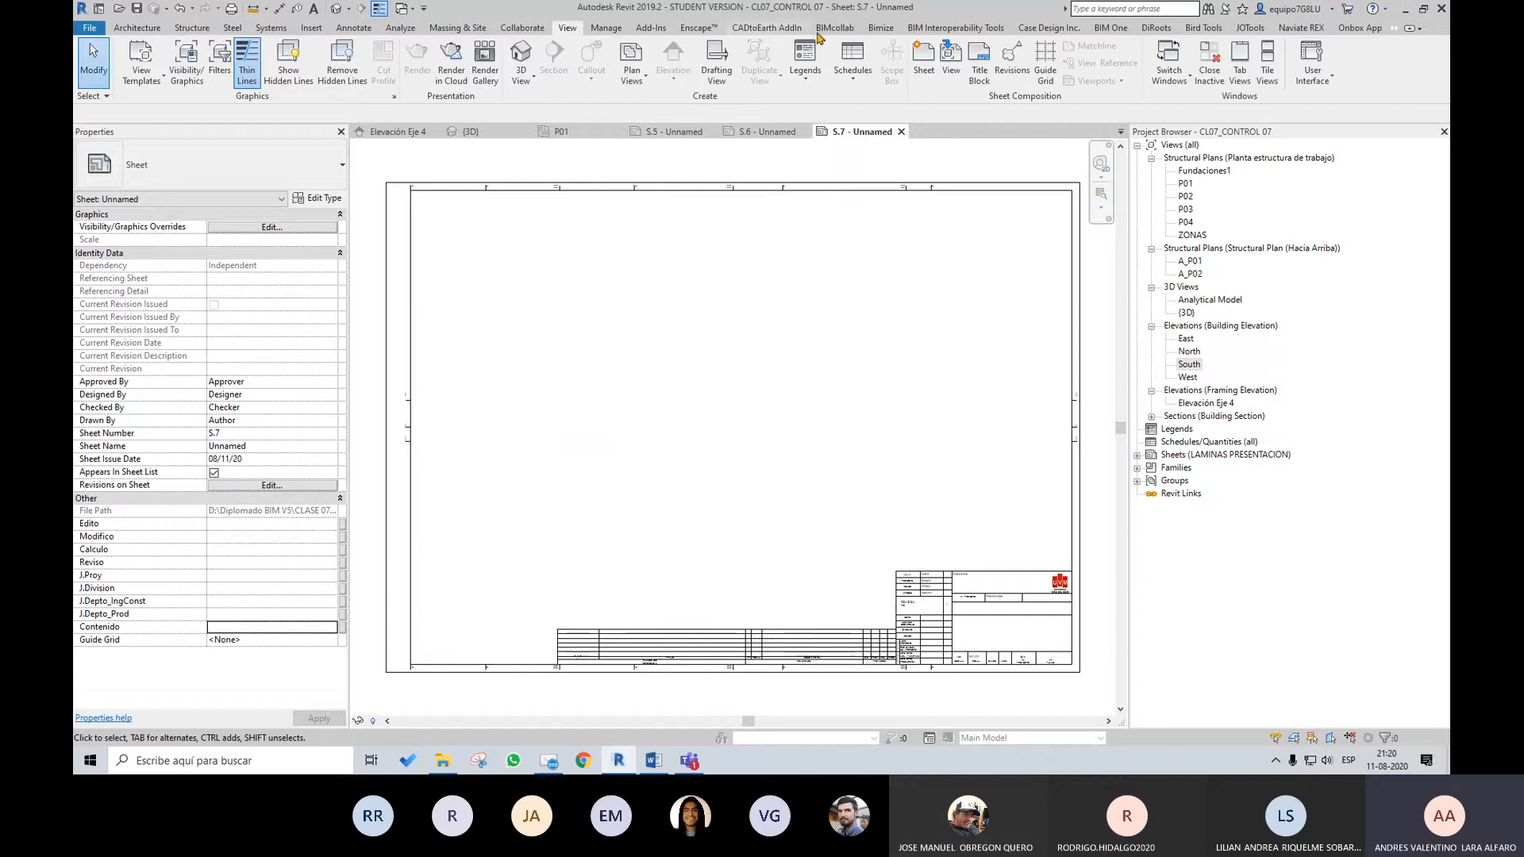
Add all available sheet parameters, from J.Depto_IngConst to J.Depto_Prod, as columns in the SheetGen sheet list
click(1156, 27)
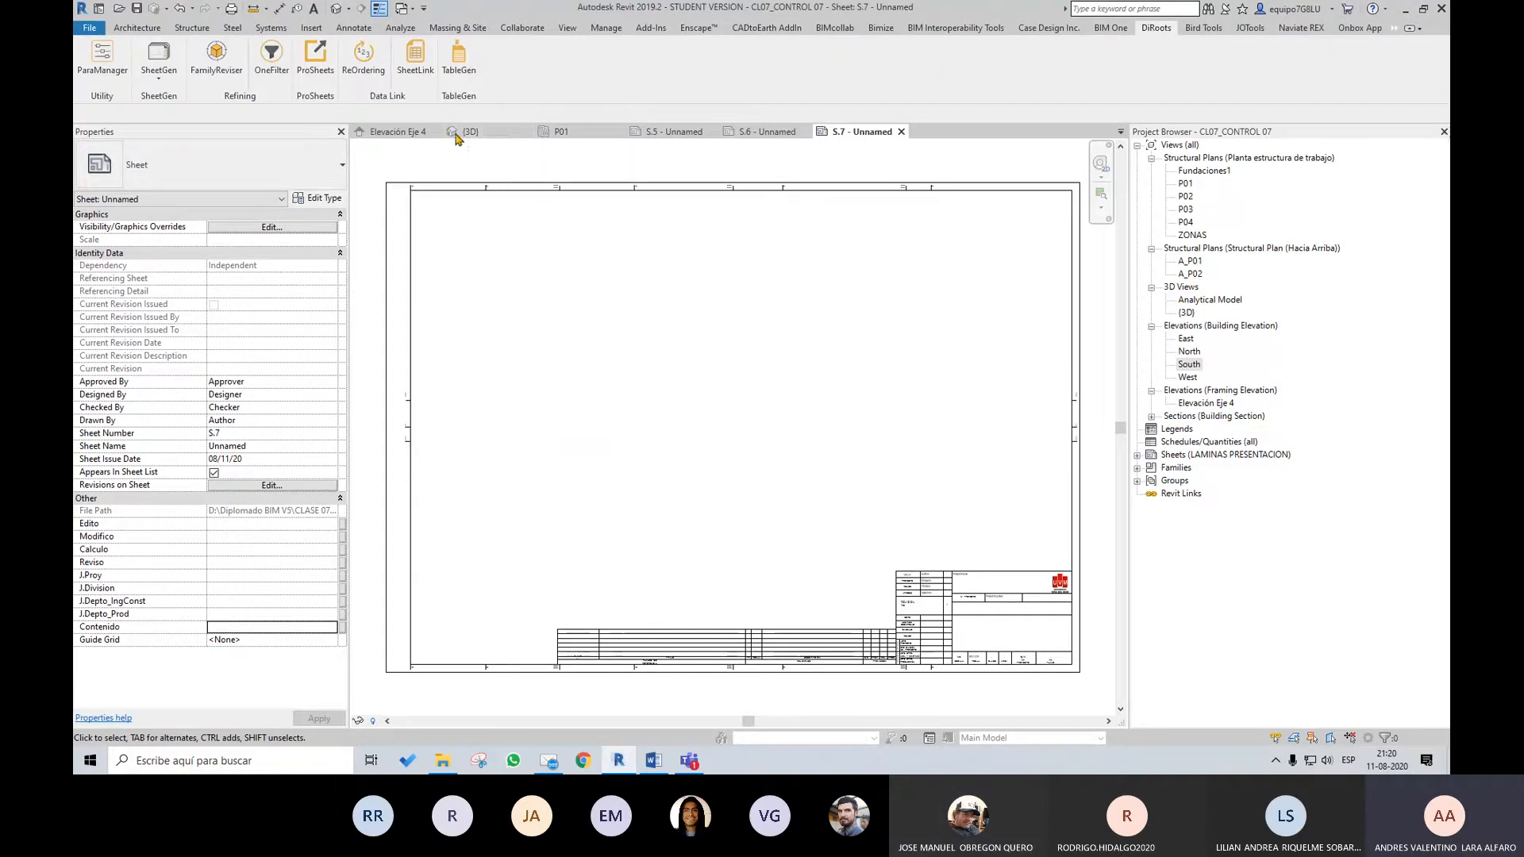
click(169, 54)
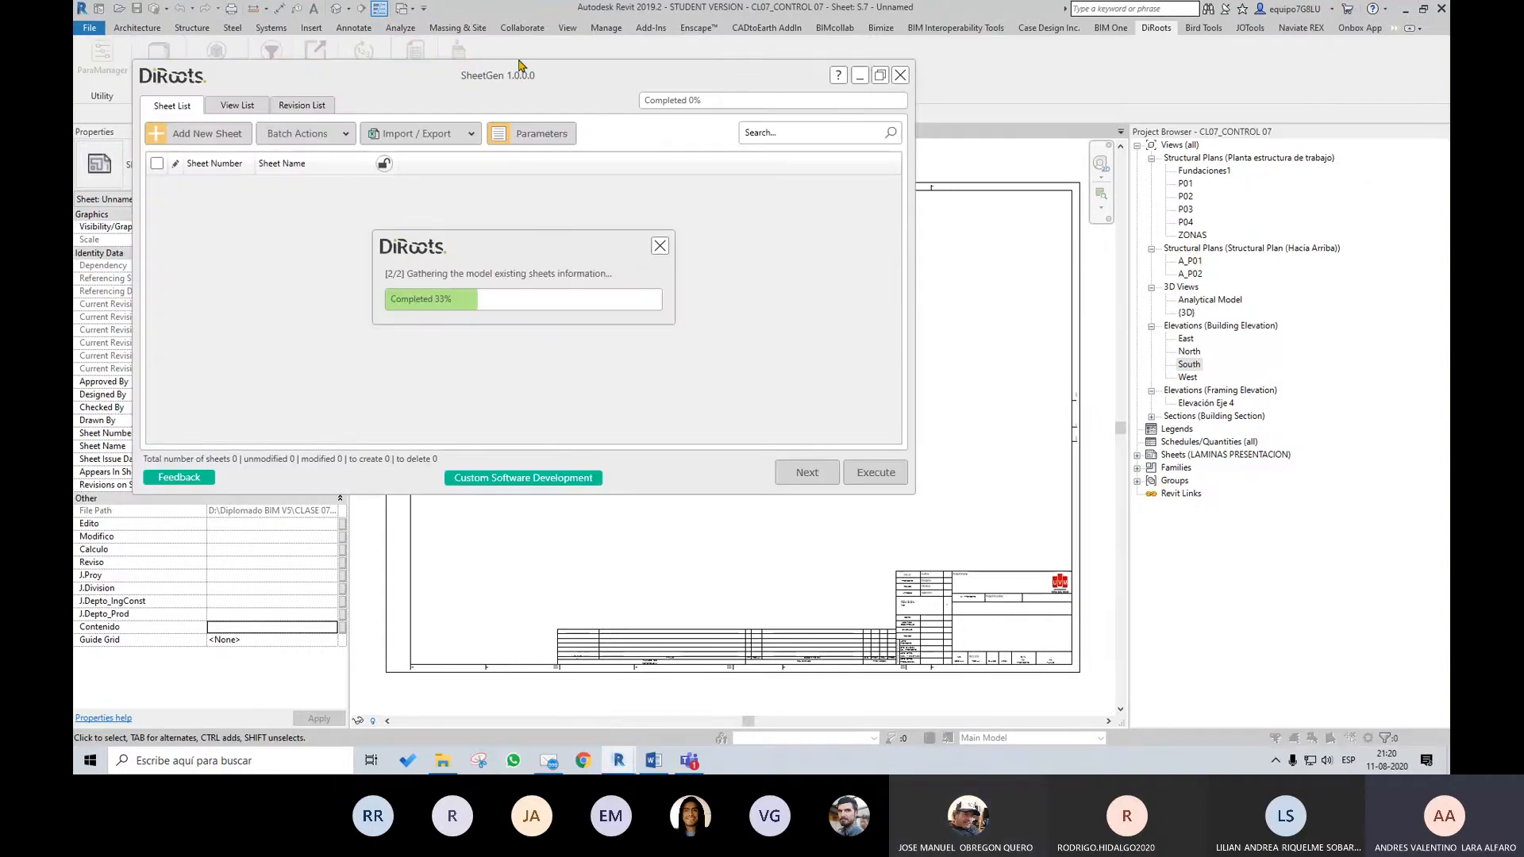
drag(520, 65, 607, 101)
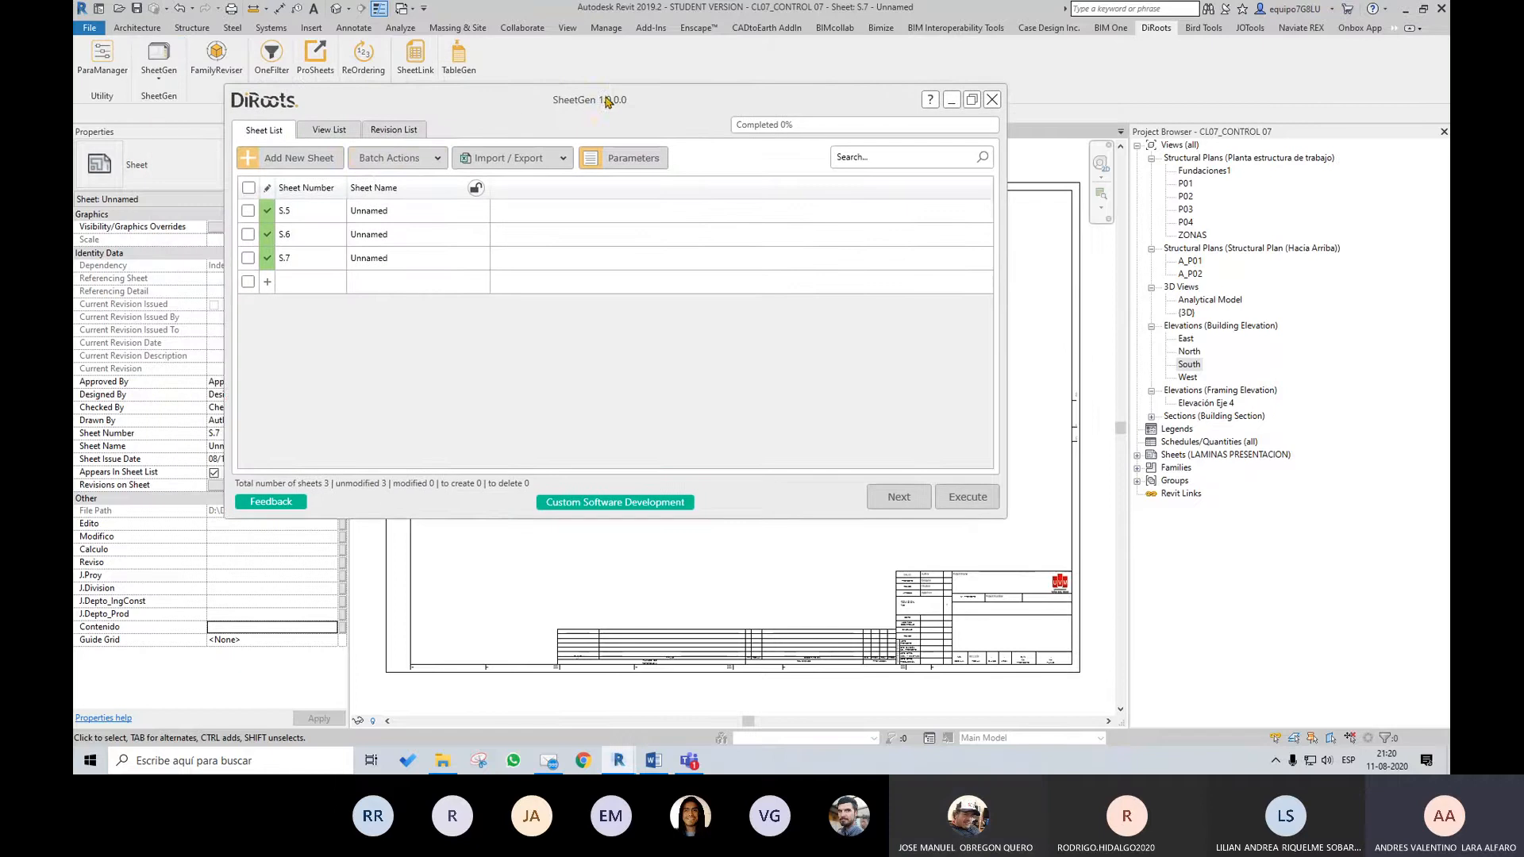
click(656, 159)
click(268, 227)
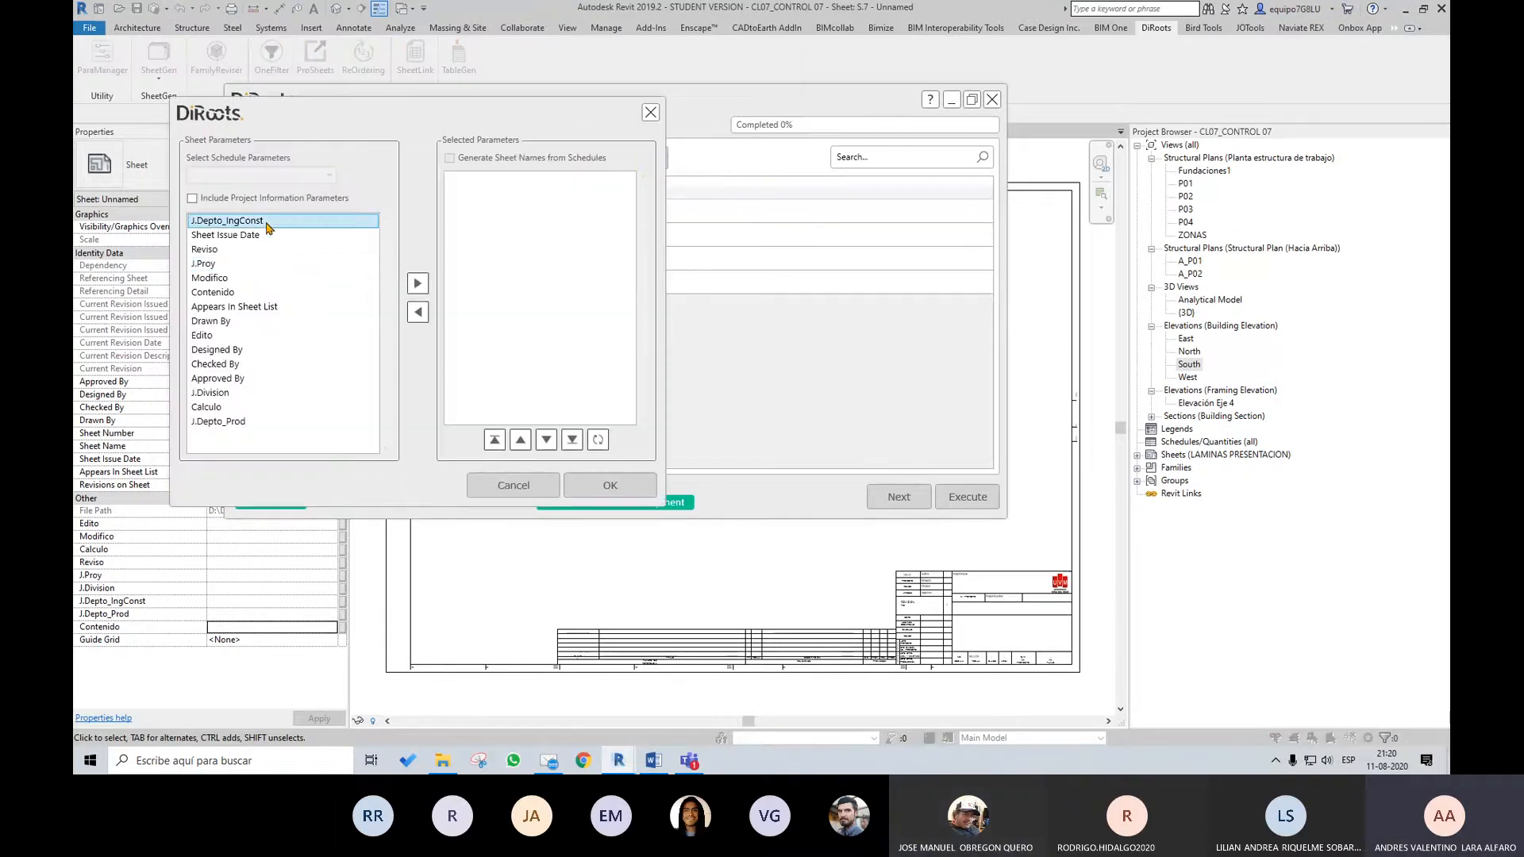
shift+click(230, 421)
click(419, 284)
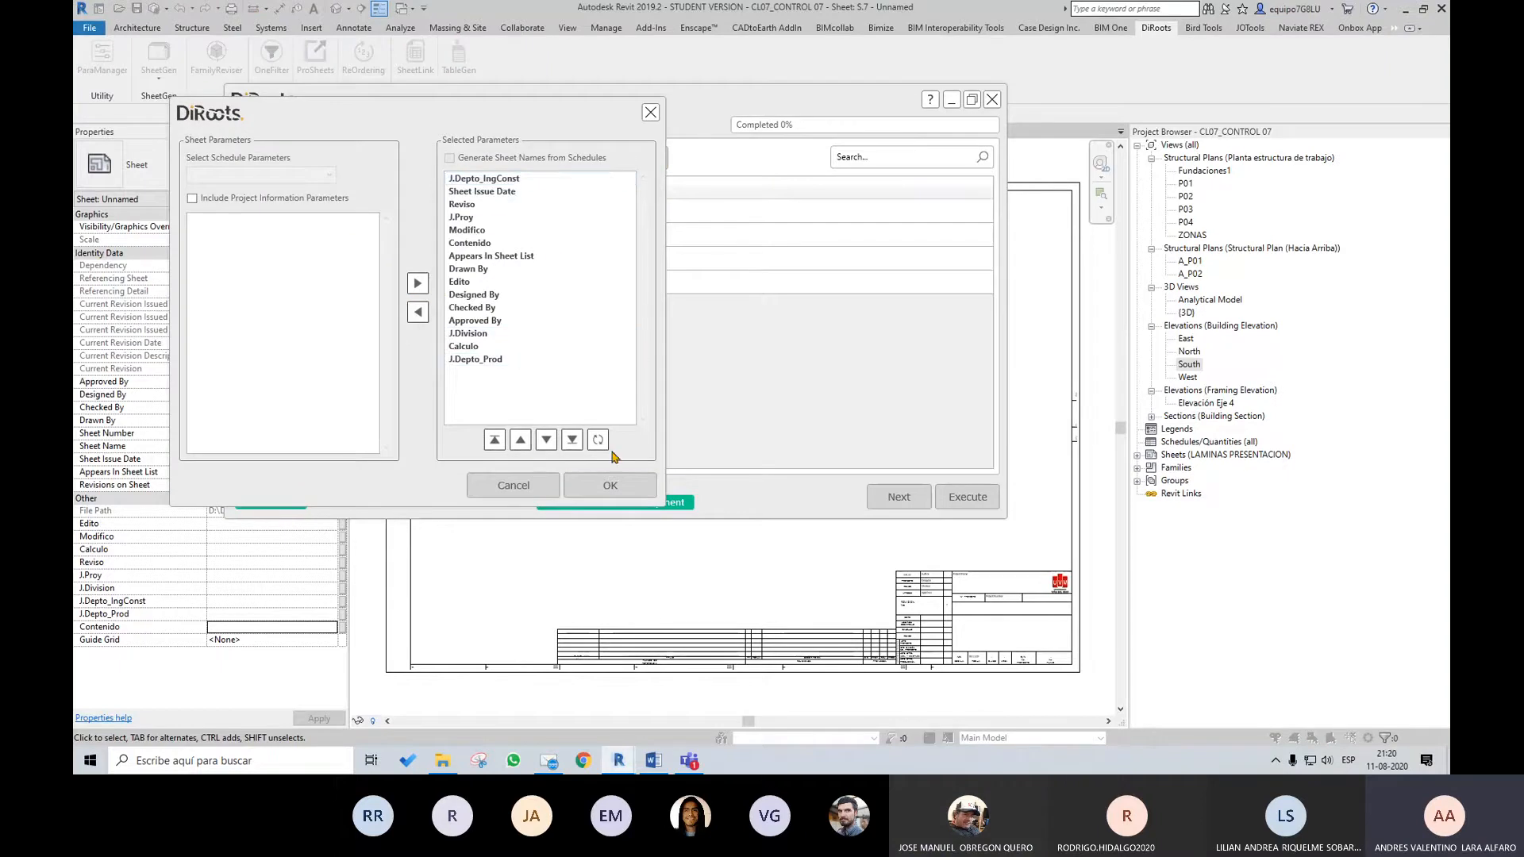
click(611, 485)
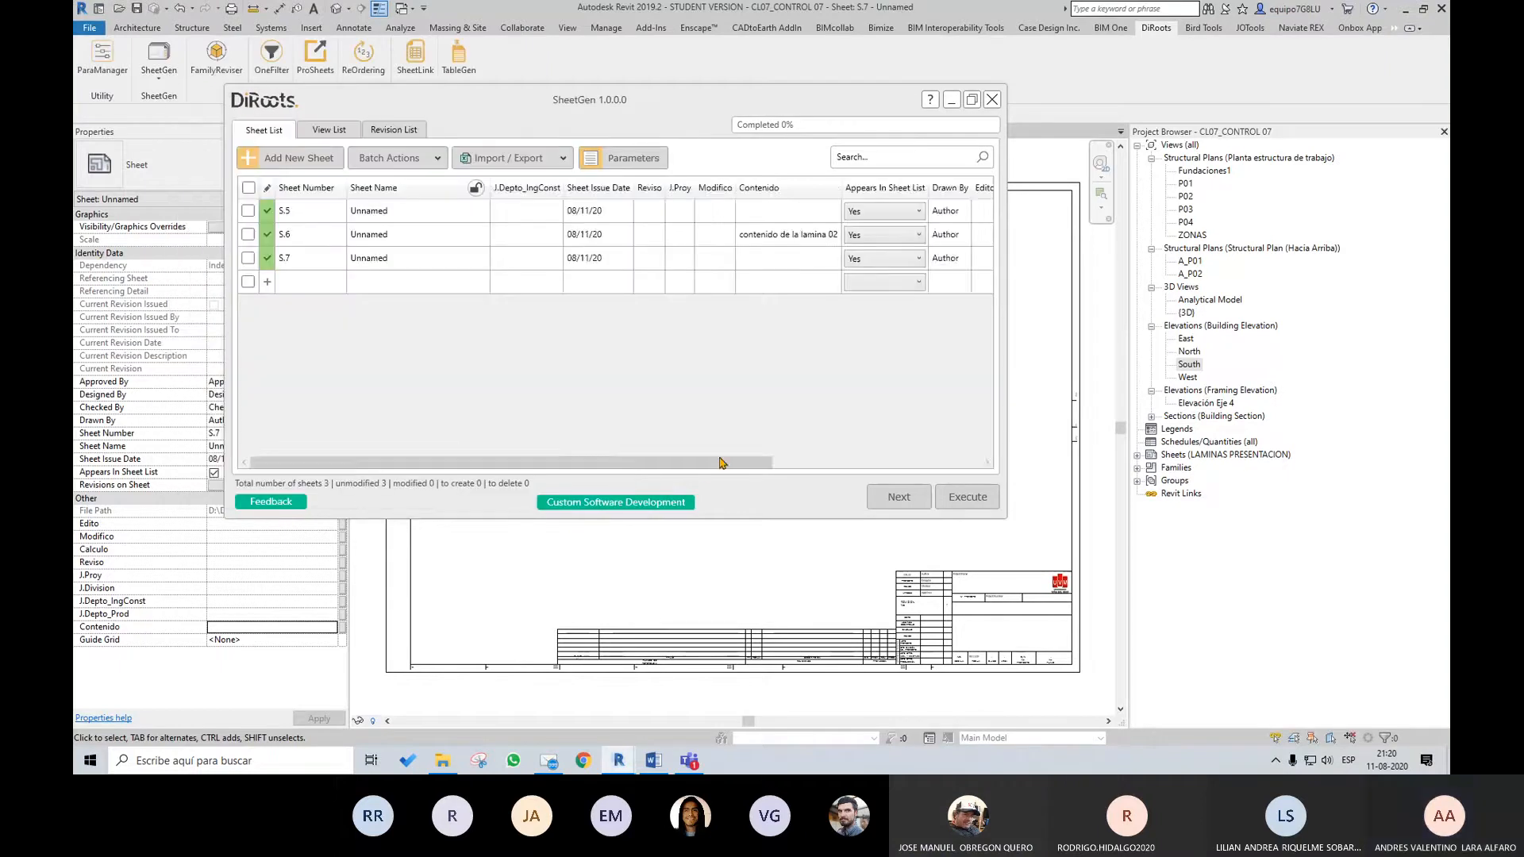
Export the SheetGen sheet list to an Excel file named Control Planos 02 in the CLASE 07 folder and open it
drag(722, 463, 641, 466)
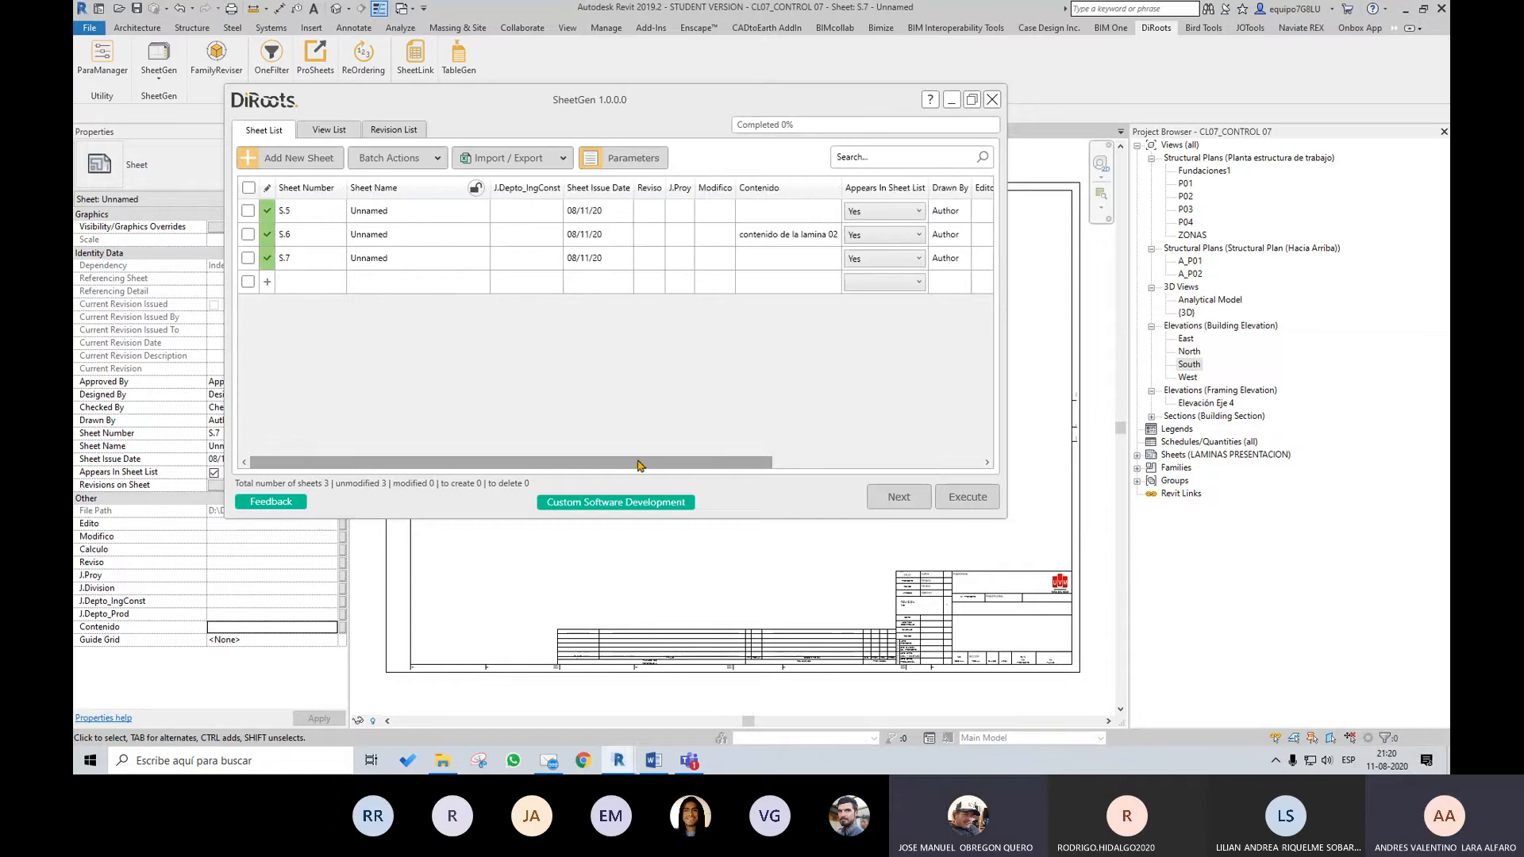
click(508, 158)
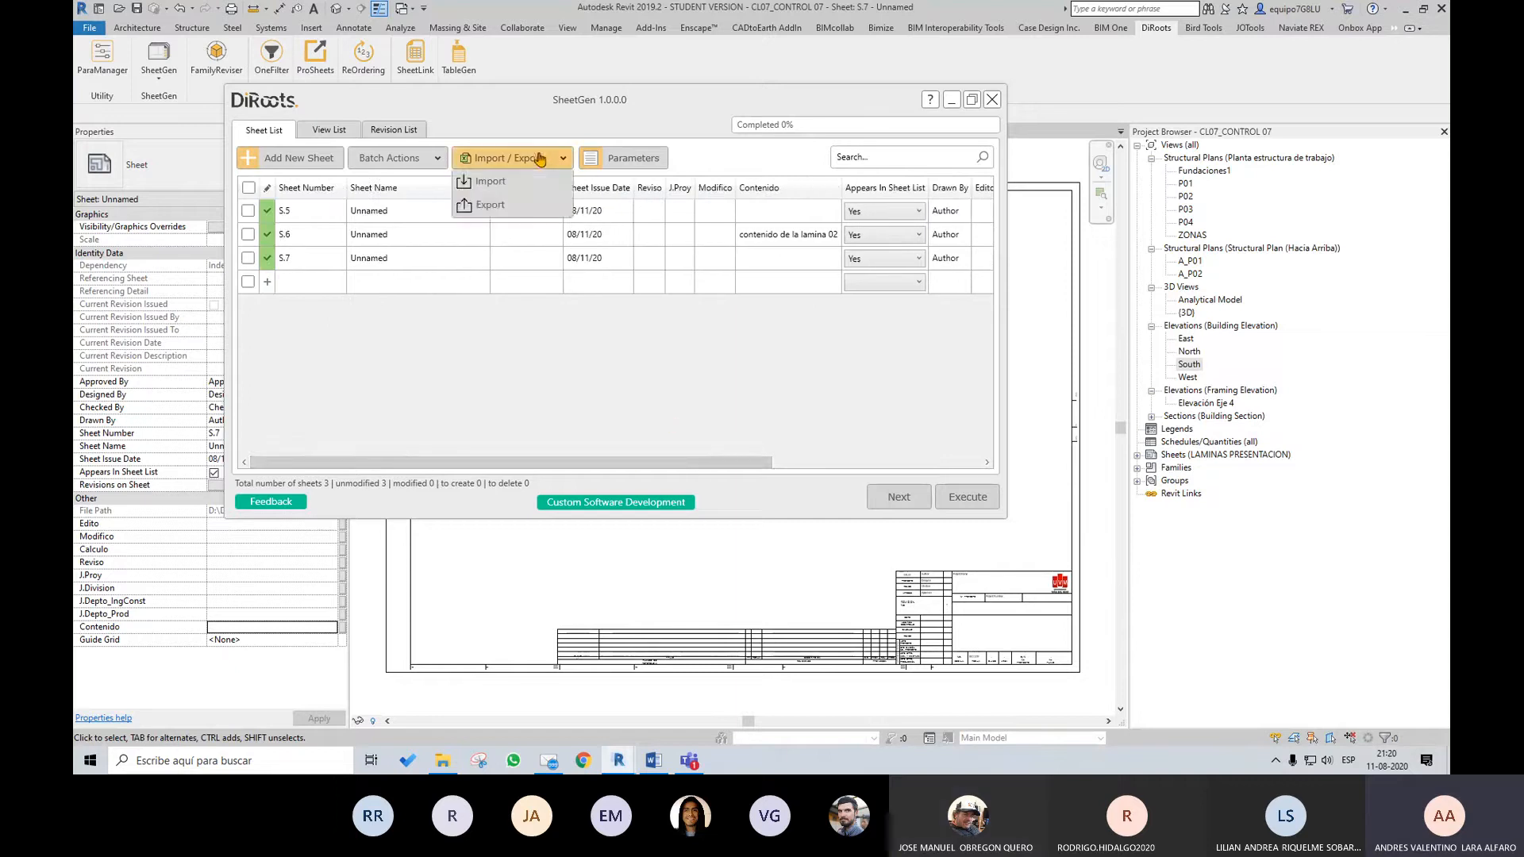
click(496, 208)
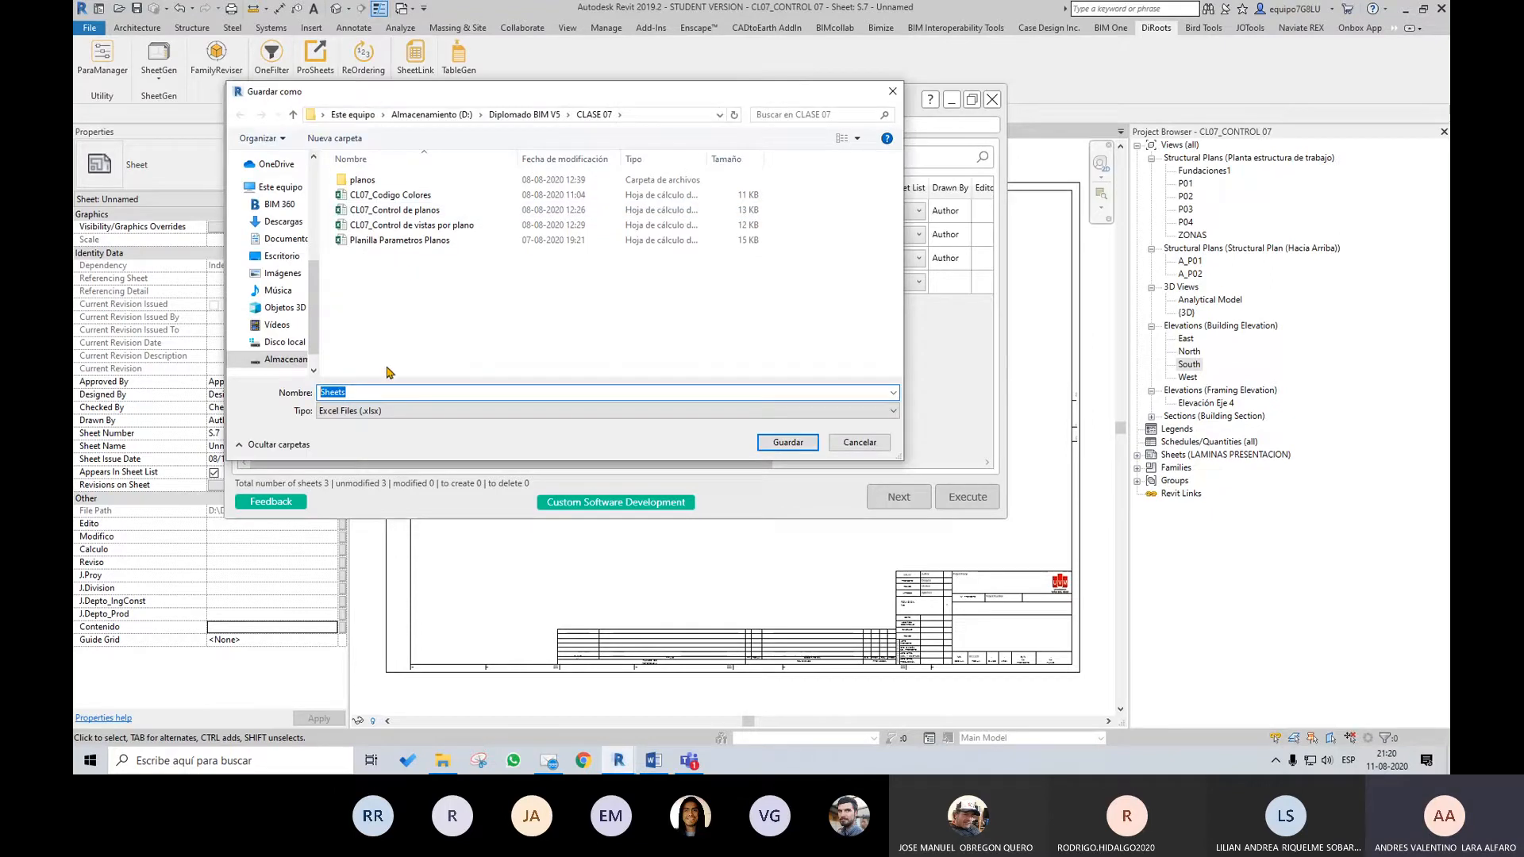
text(Control)
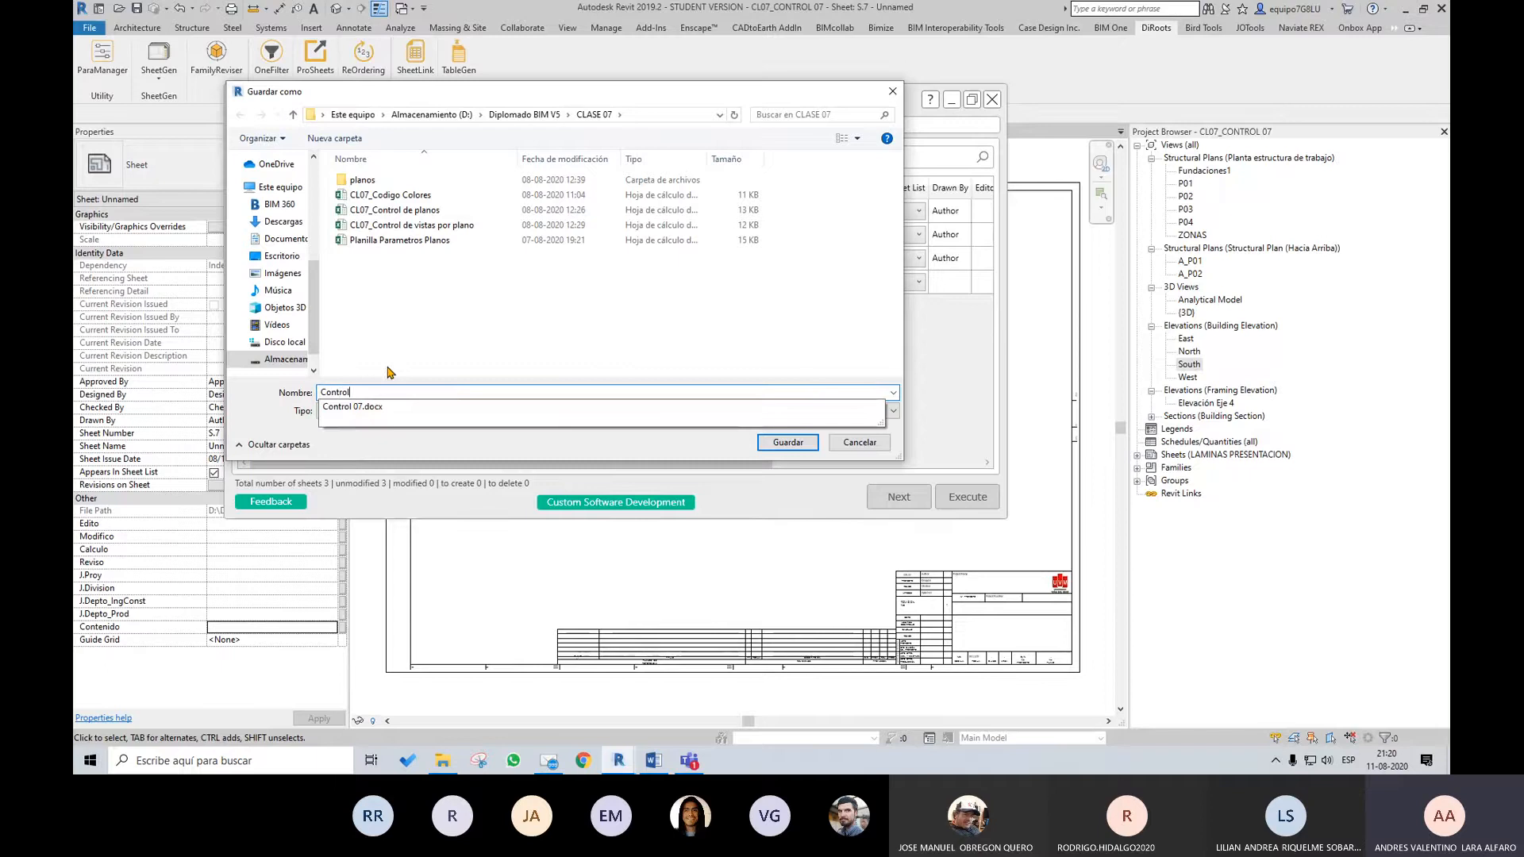
text( Planos 02)
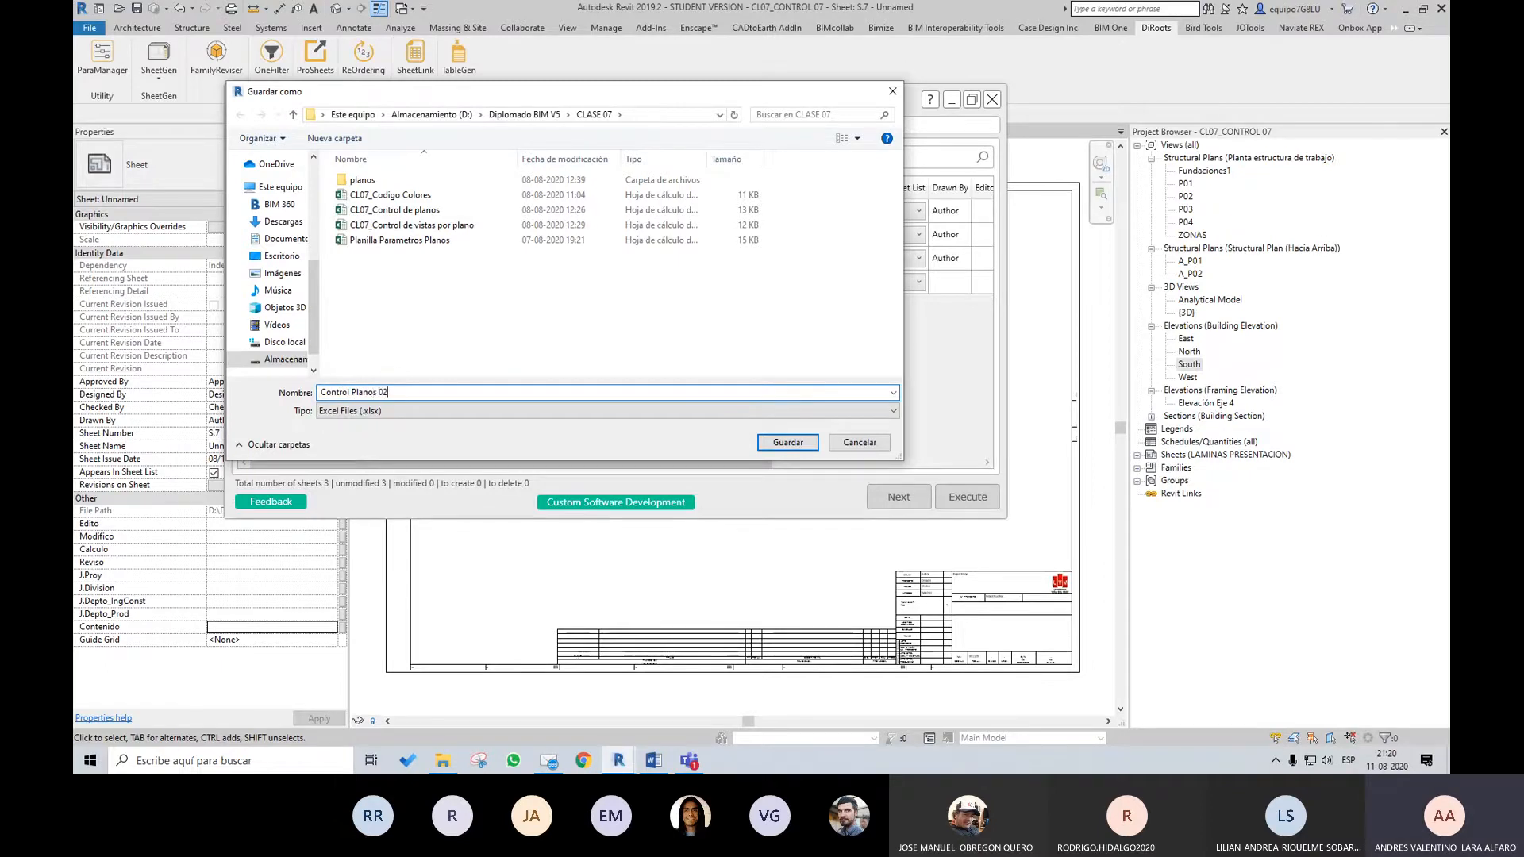
key(Return)
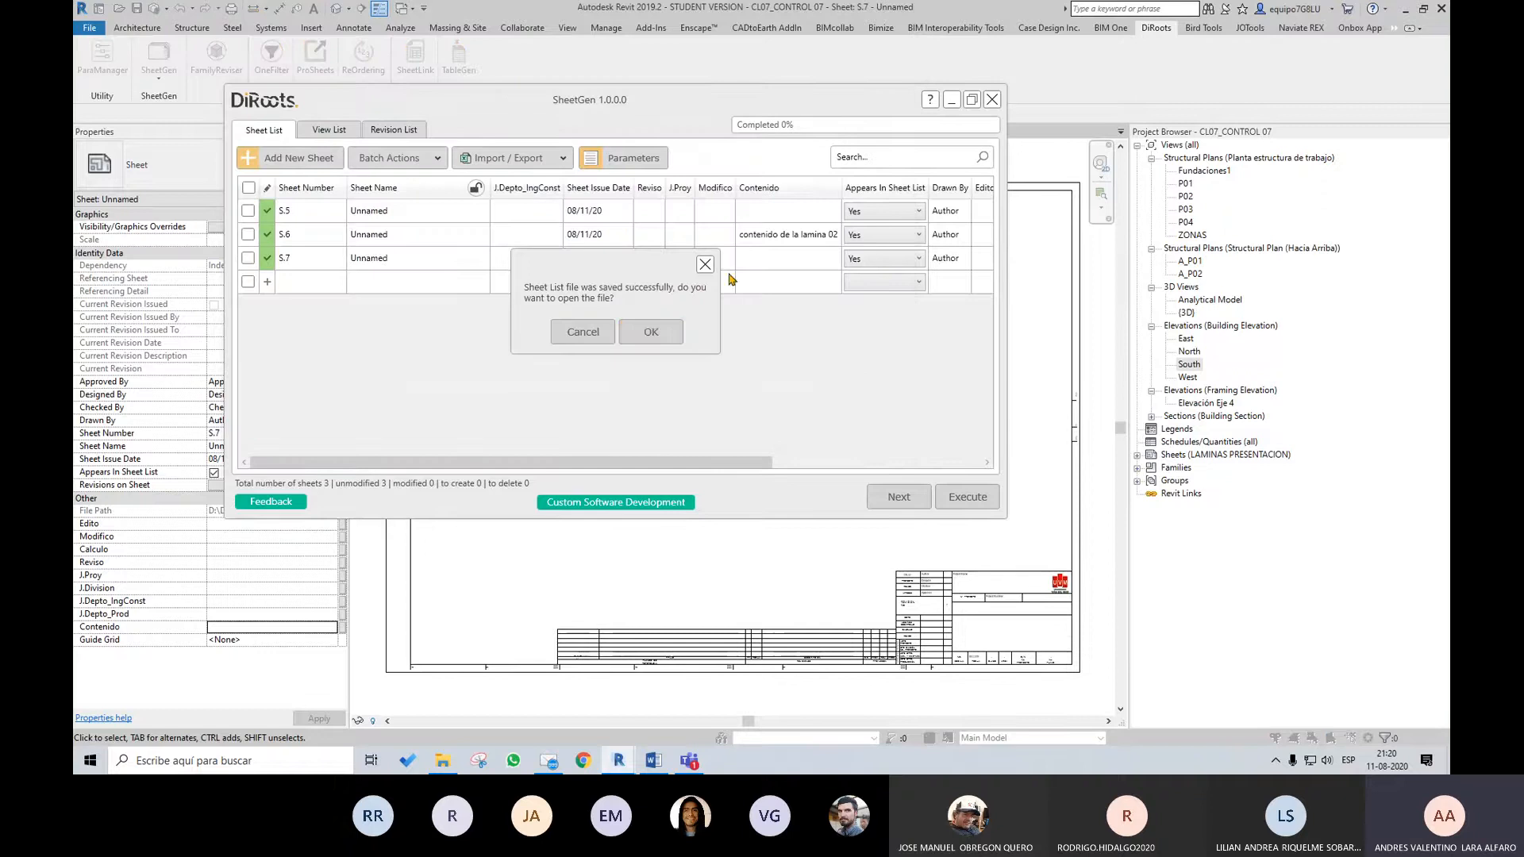
click(649, 332)
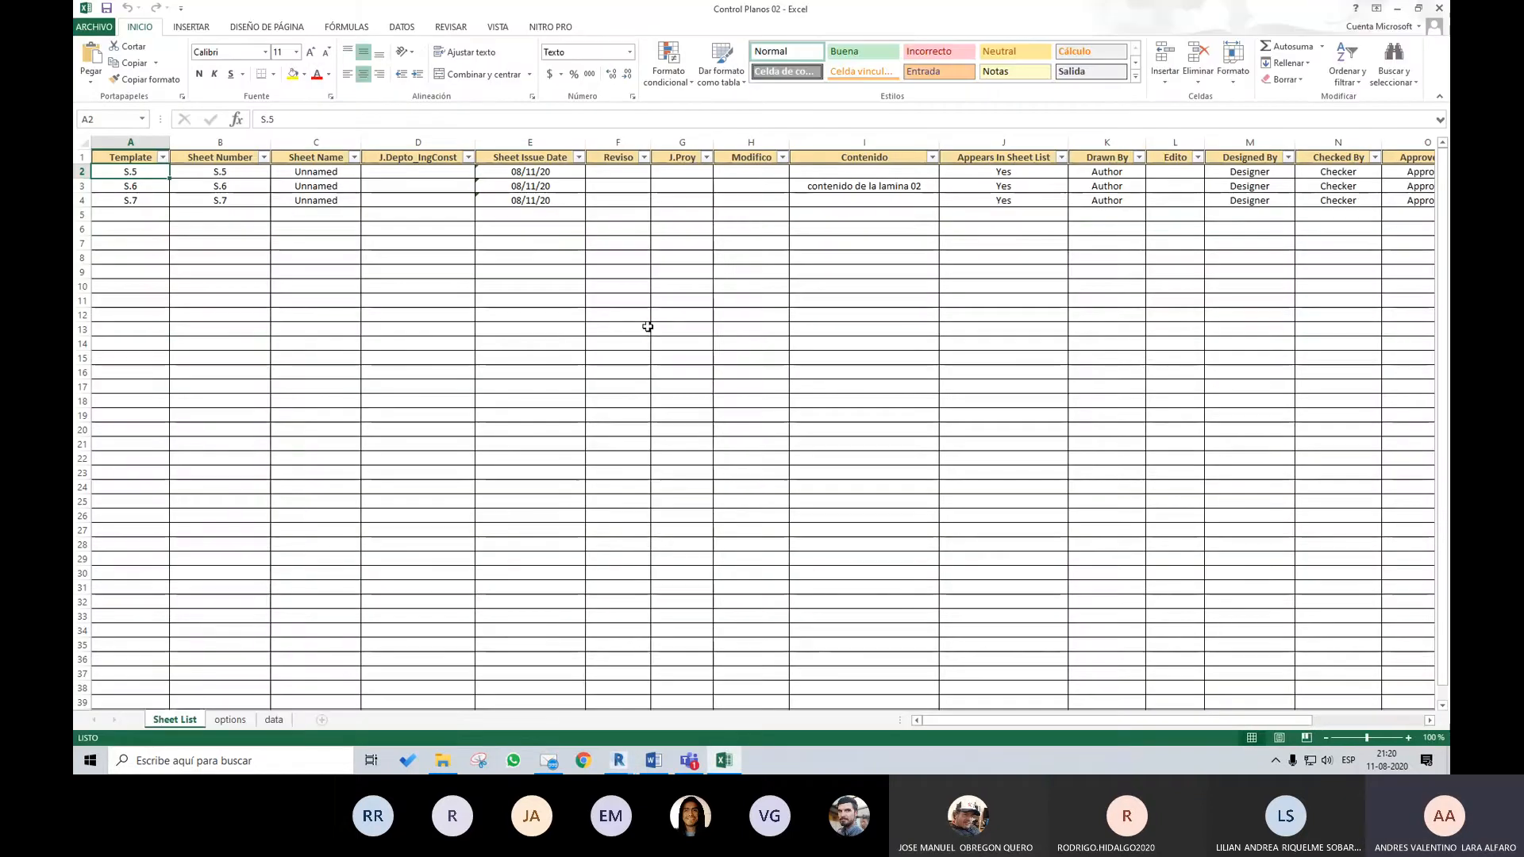
Enter RM in the Calculo column for all three sheets
drag(947, 729, 1160, 729)
click(1191, 176)
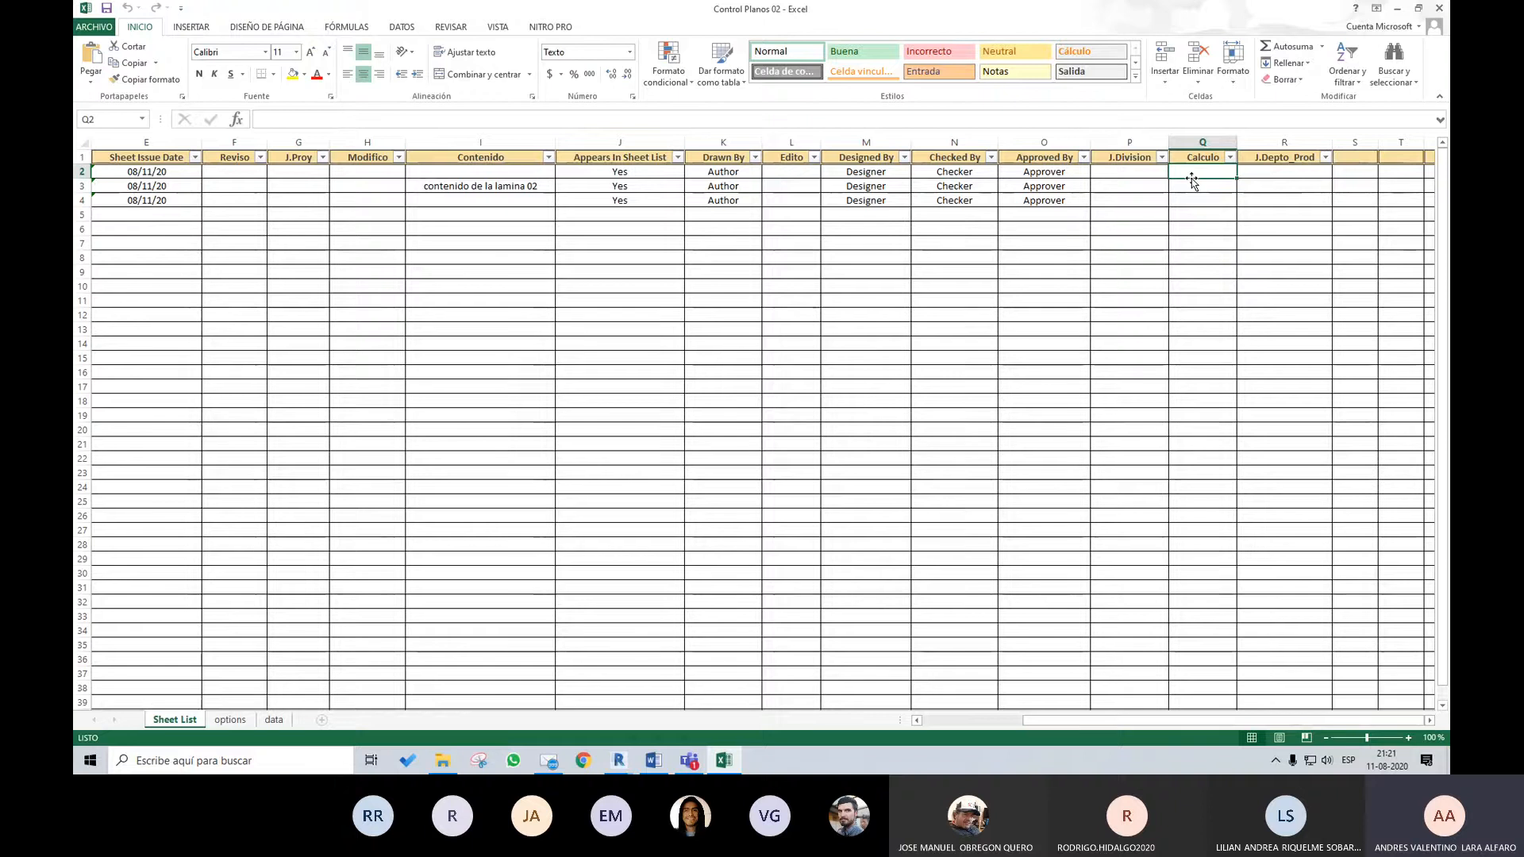
text(RM)
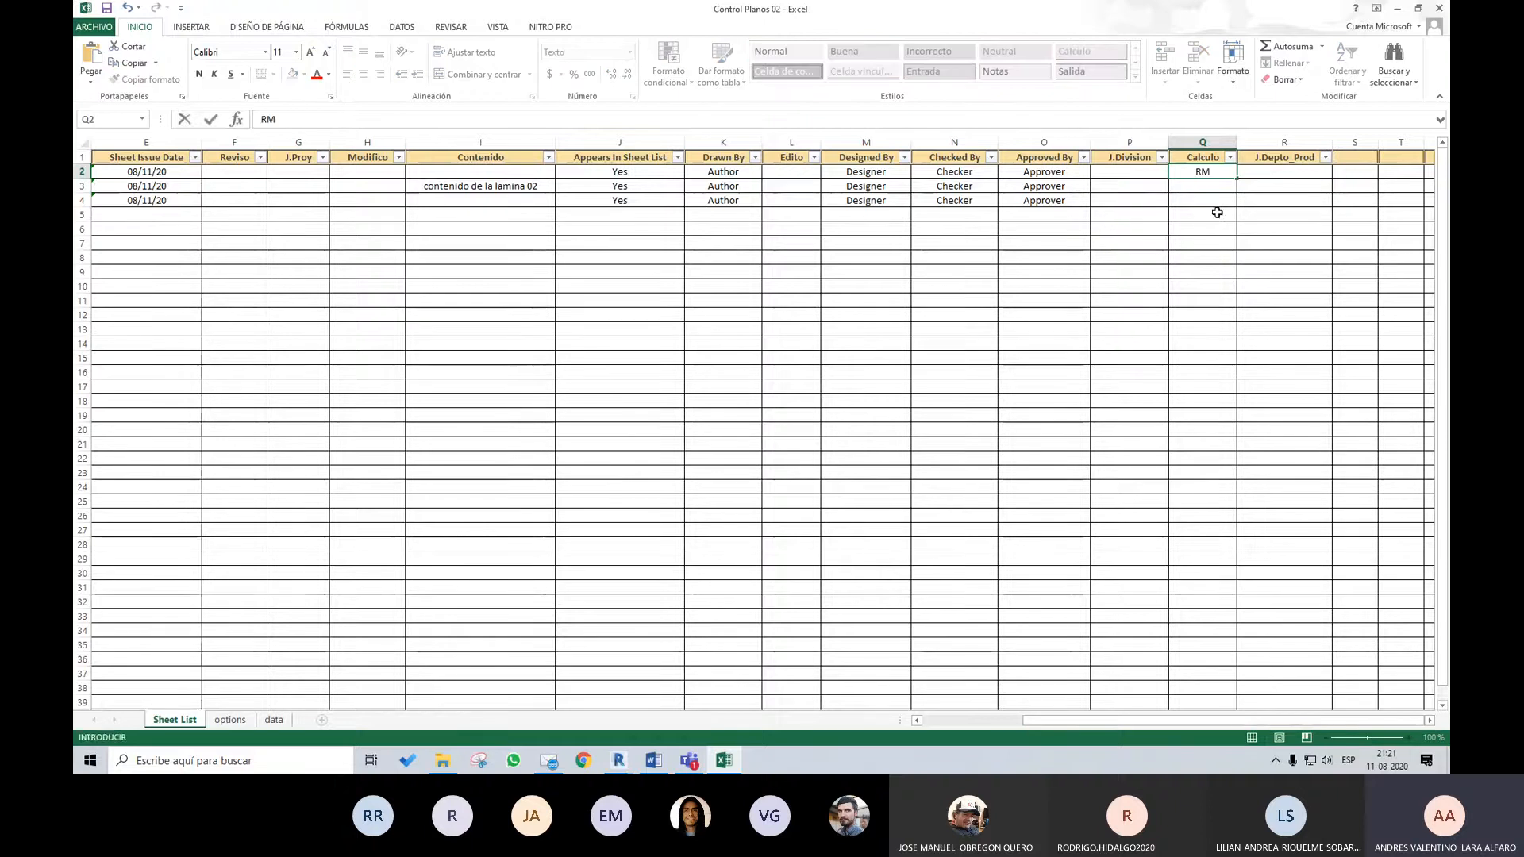
click(1201, 171)
key(ctrl+c)
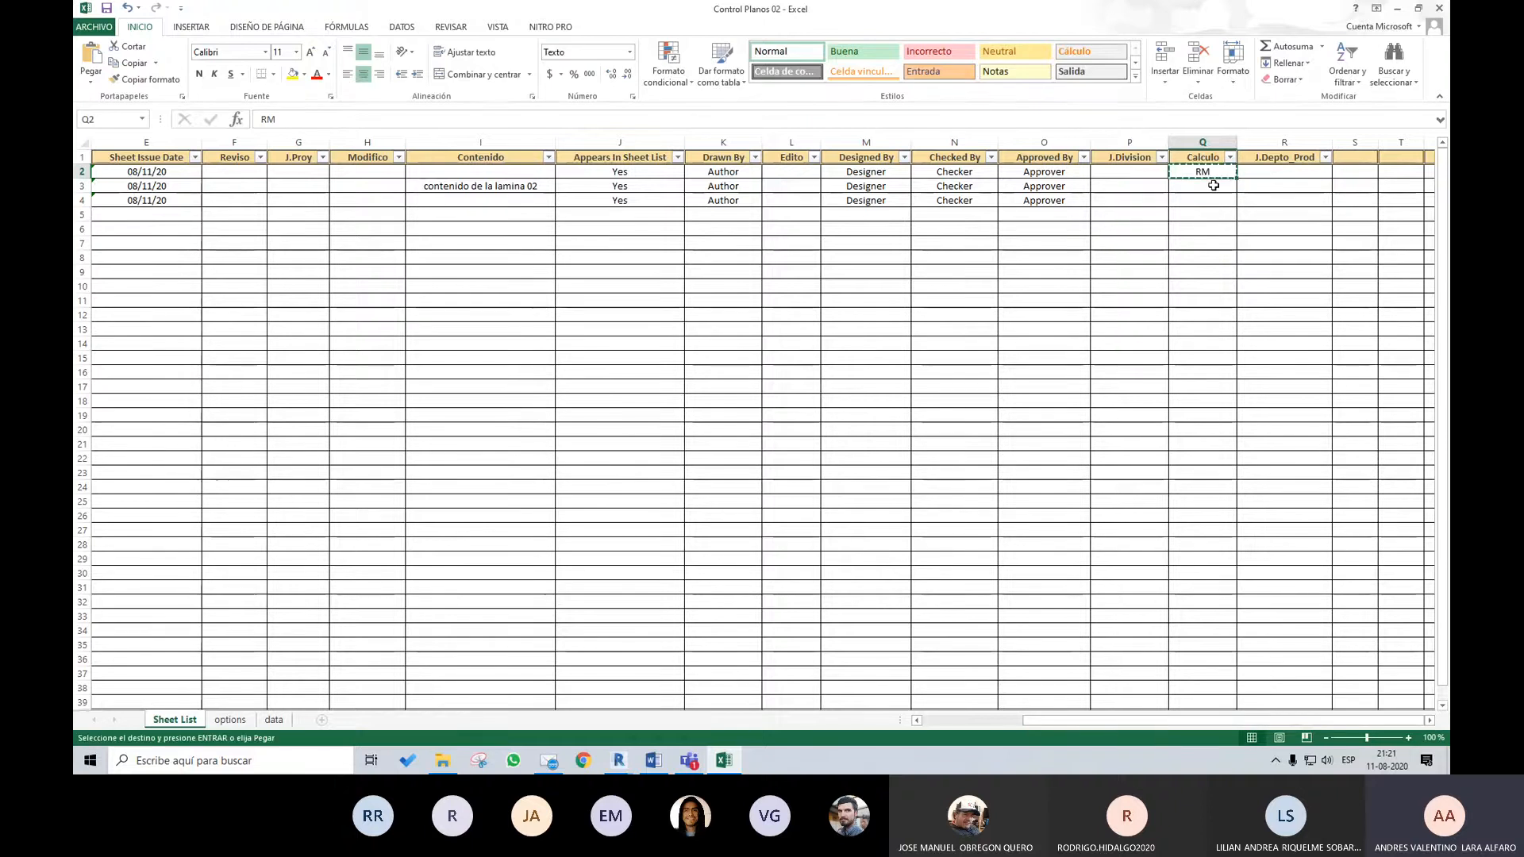
mouse_move(1203, 186)
mouse_down()
mouse_move(1202, 200)
mouse_move(1262, 203)
mouse_move(1202, 200)
mouse_up()
key(ctrl+v)
Copy the three RM values from Calculo into the J.Depto_Prod and J.Division columns
key(ctrl+c)
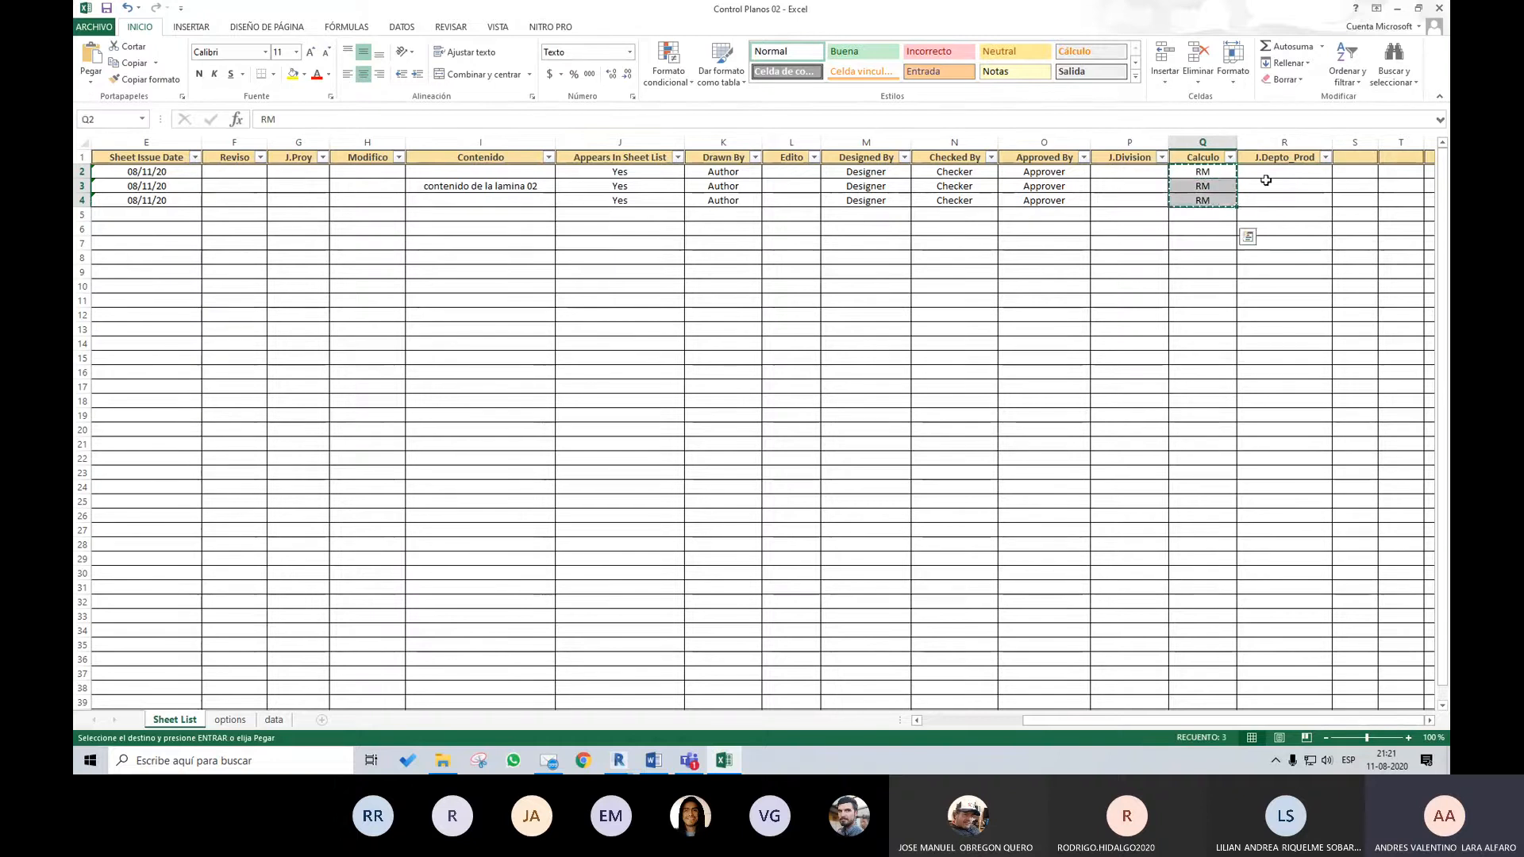
click(1267, 174)
key(ctrl+v)
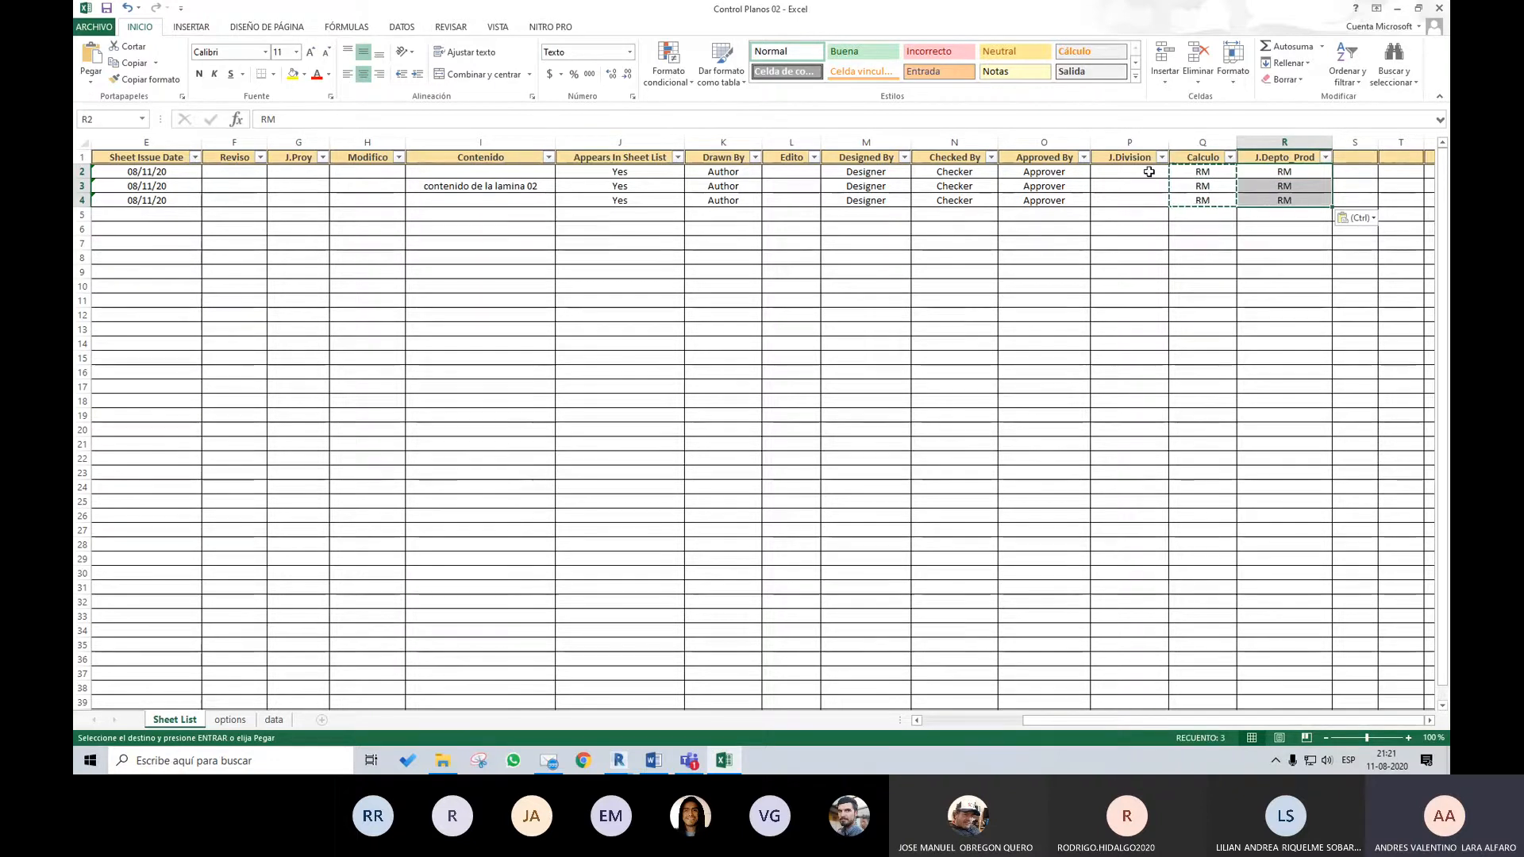
click(1155, 173)
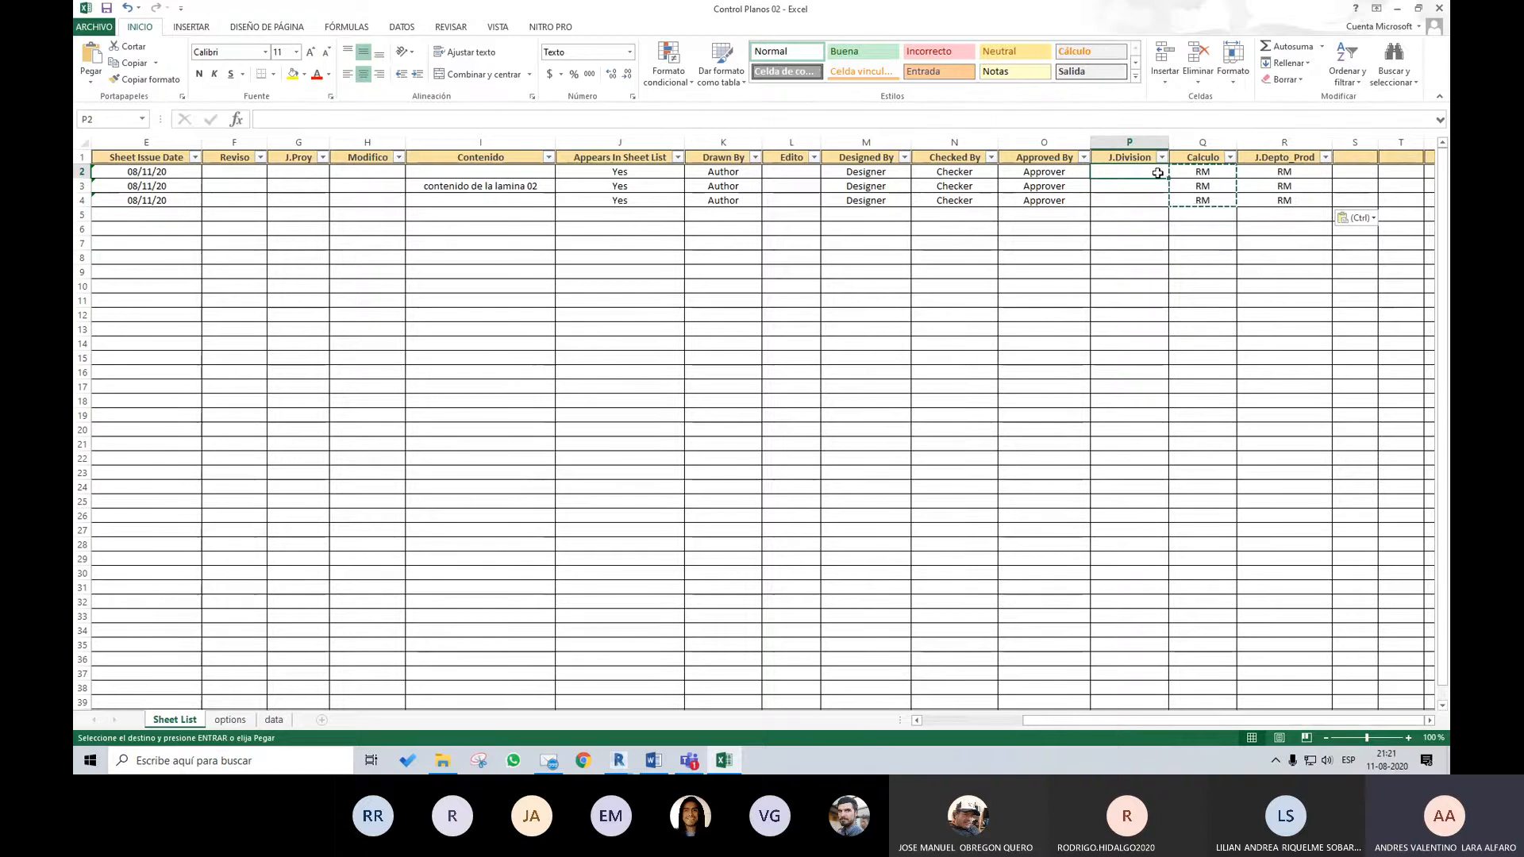
key(ctrl+v)
Fill the Approved By, Checked By, Designed By, Edito and Drawn By columns with the copied RM values for all three sheets
click(1042, 175)
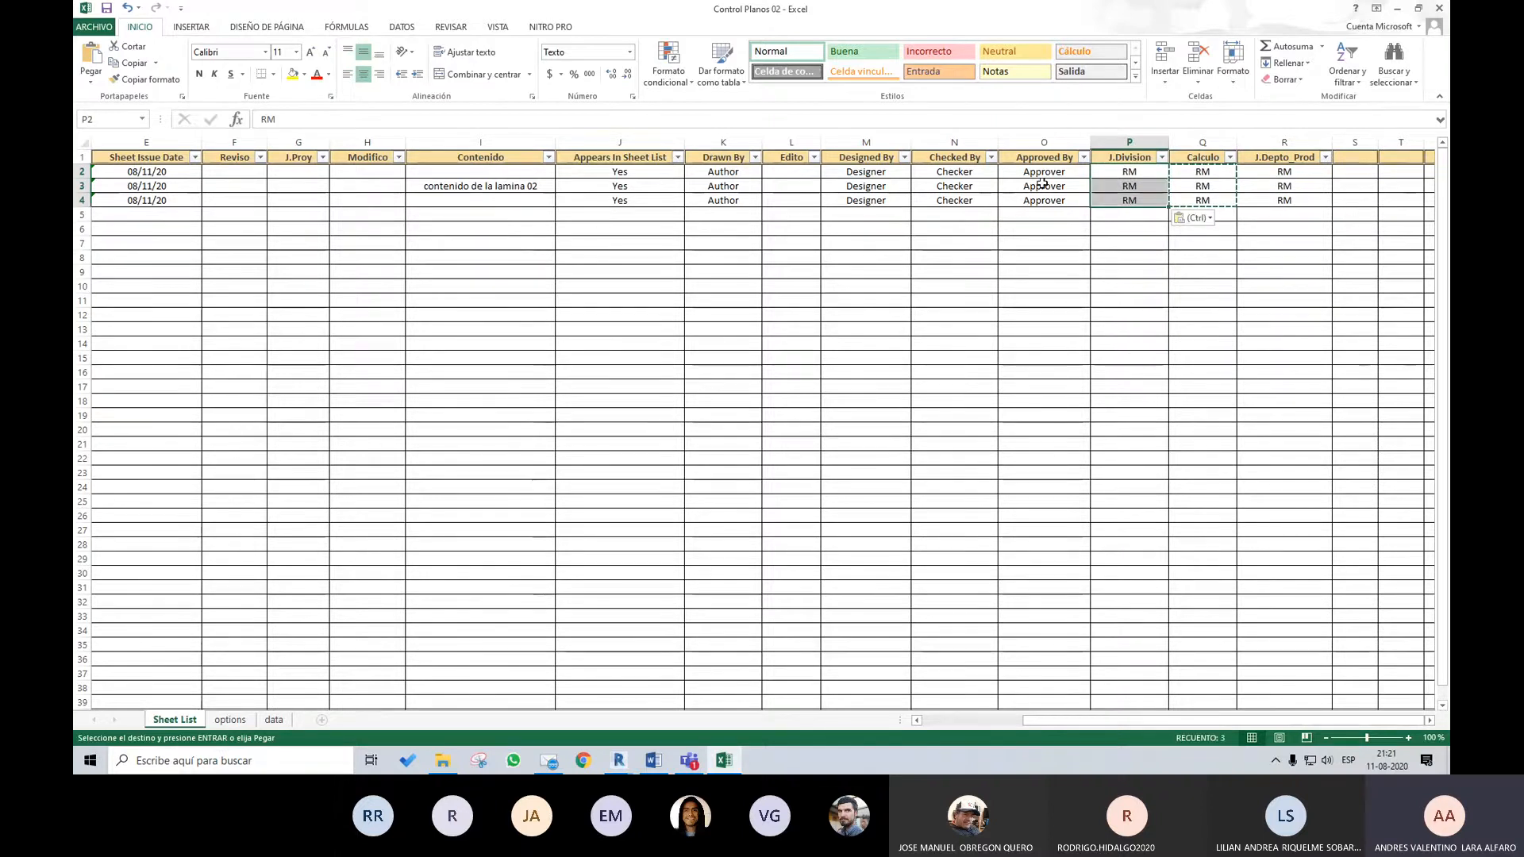
key(ctrl+v)
click(952, 172)
key(ctrl+v)
click(853, 172)
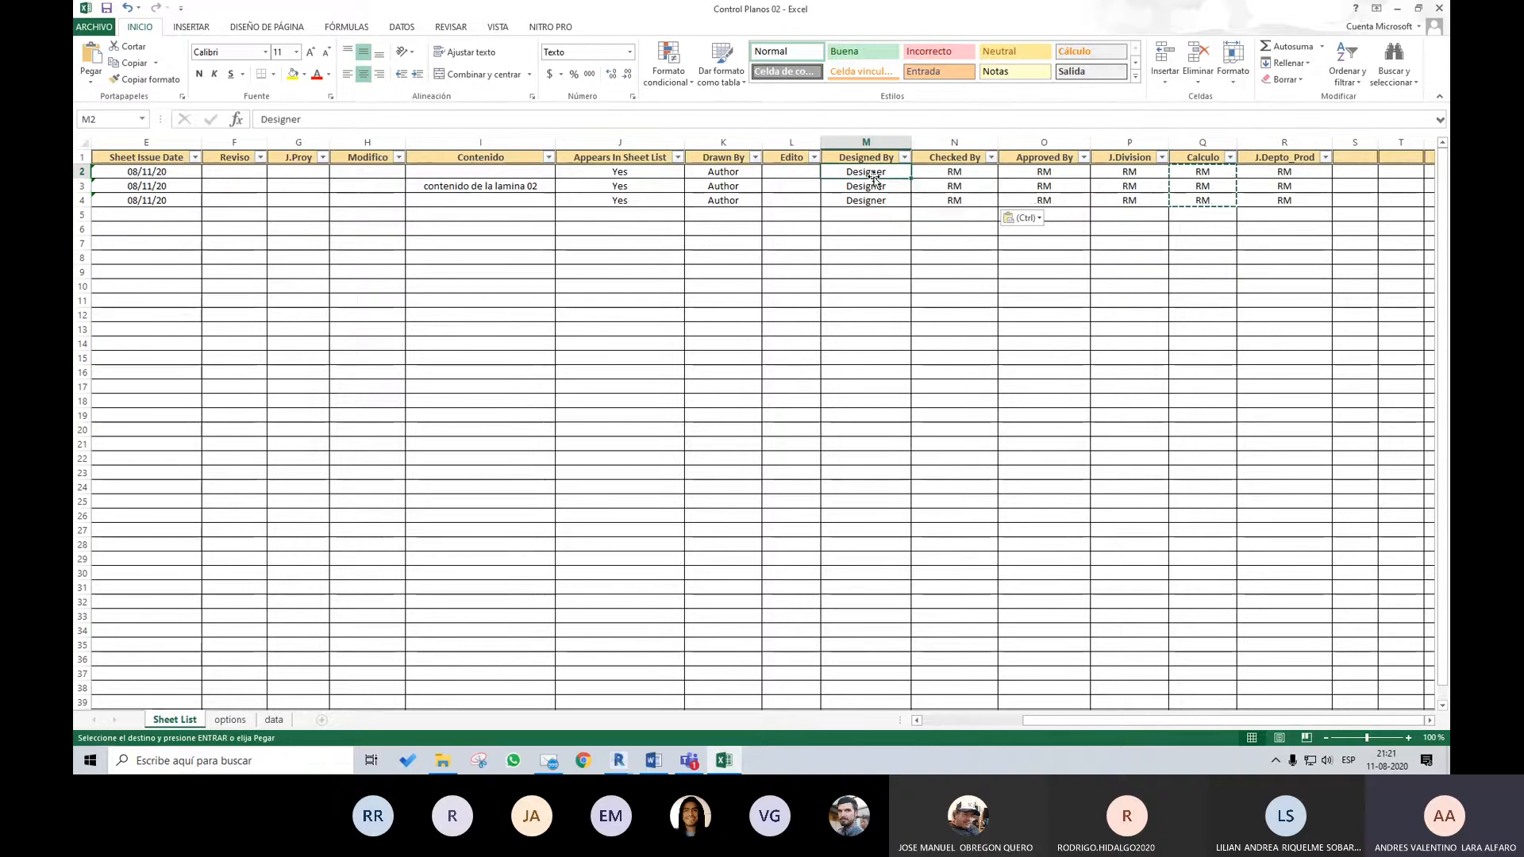
key(ctrl+v)
click(786, 174)
key(ctrl+v)
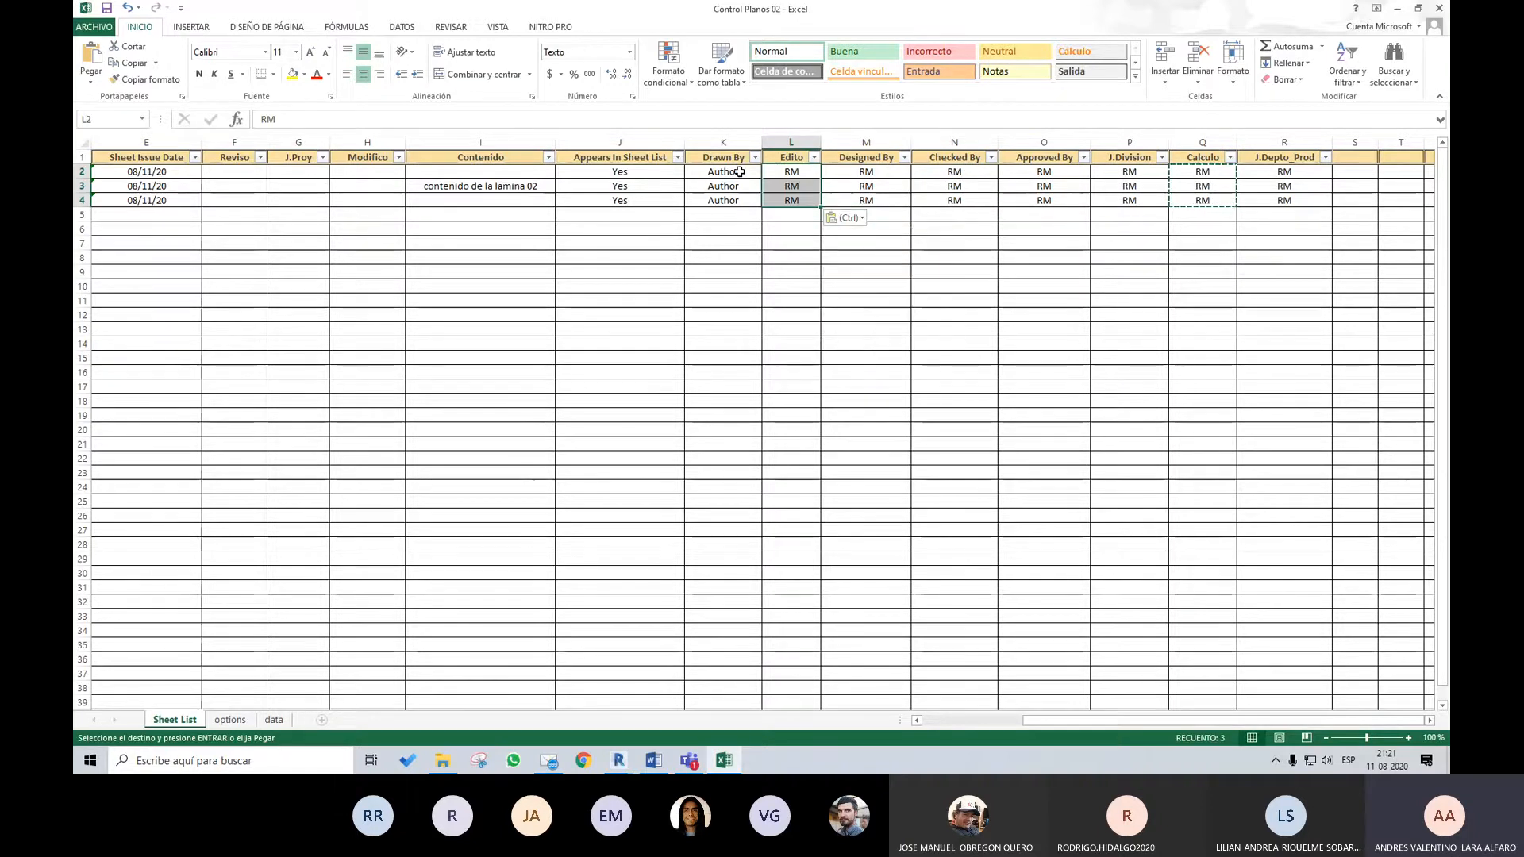
click(735, 173)
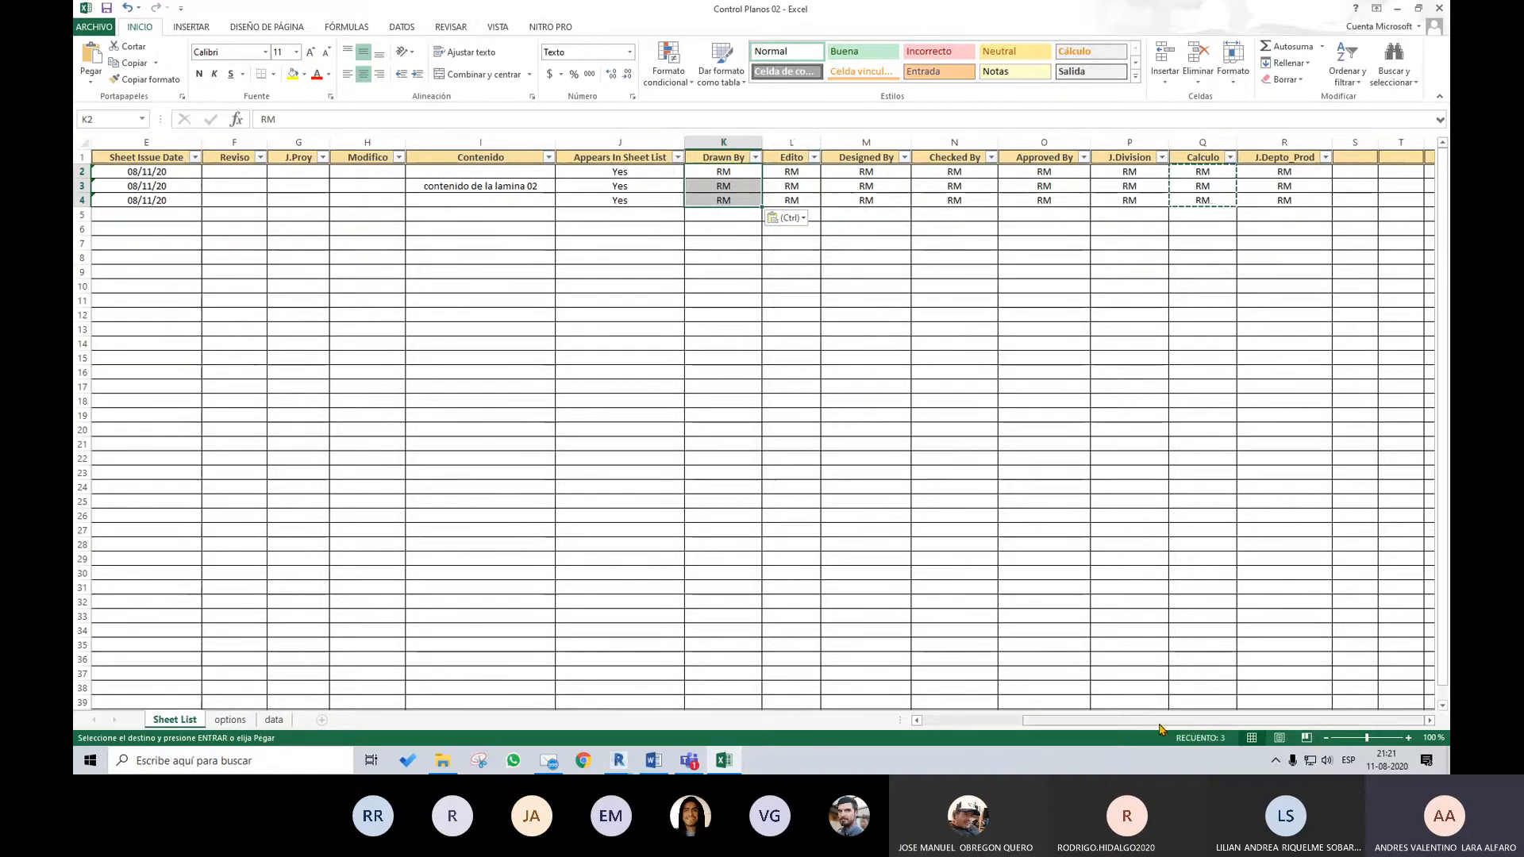
Fill the Modifico, J.Proy, Reviso and J.Depto_IngConst columns with the copied RM values for all three sheets
drag(1132, 721, 1049, 721)
click(740, 171)
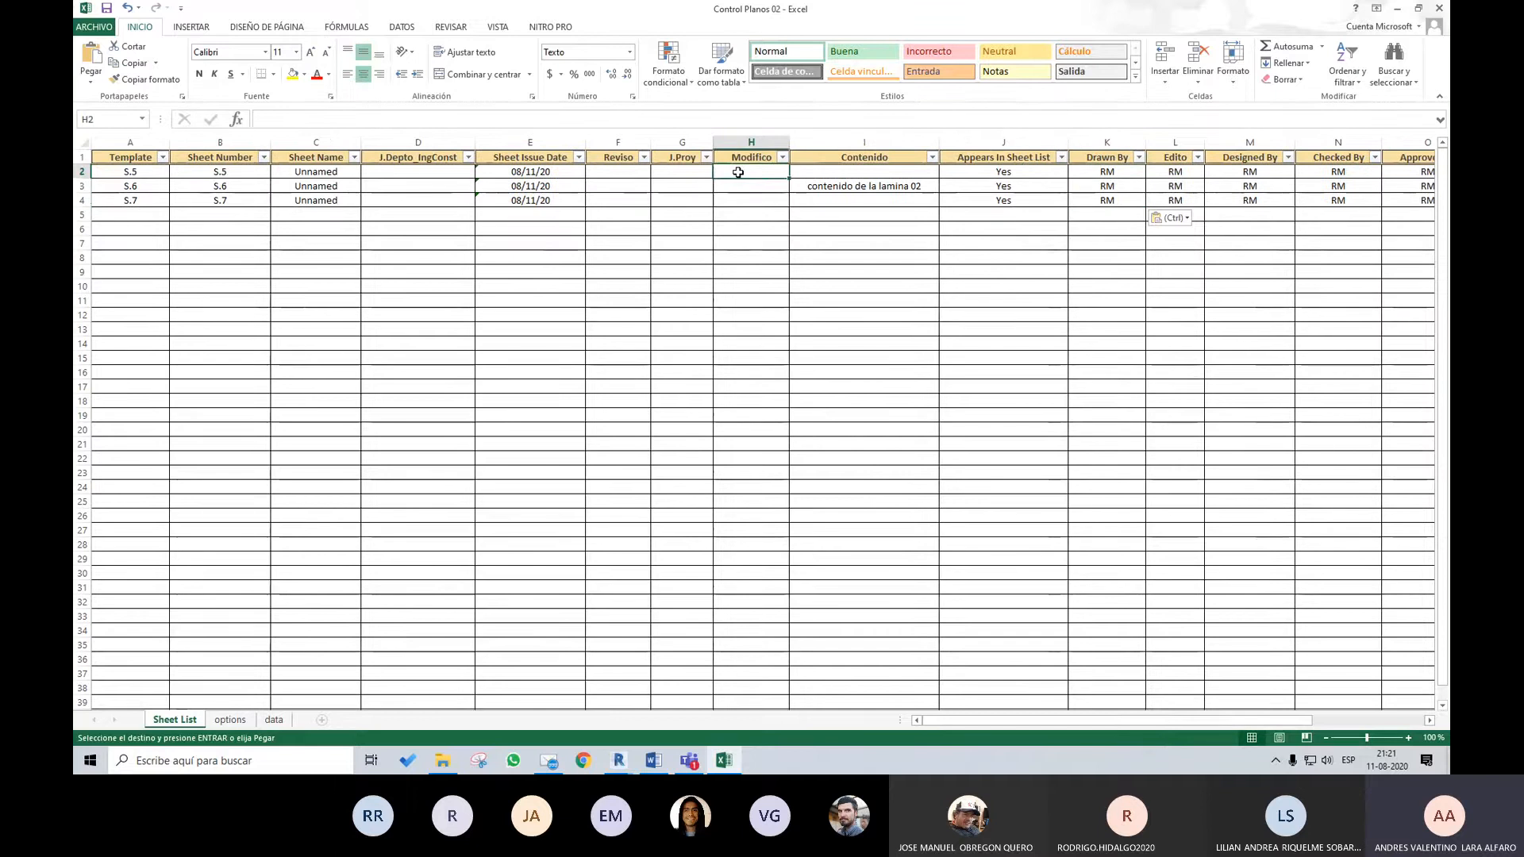
key(ctrl+v)
click(679, 173)
key(ctrl+v)
click(626, 171)
key(ctrl+v)
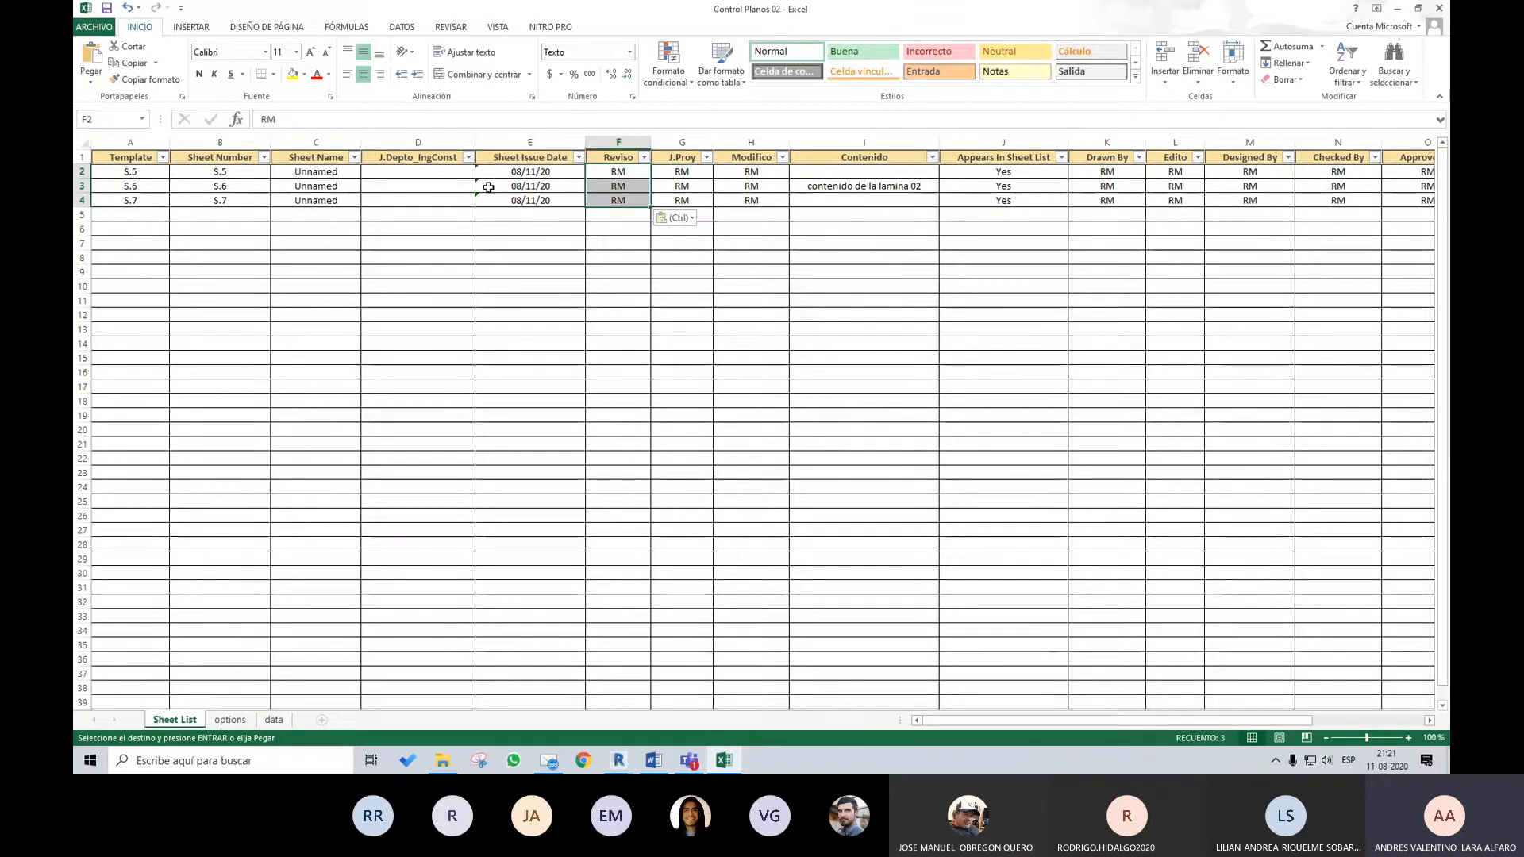
click(433, 172)
key(ctrl+v)
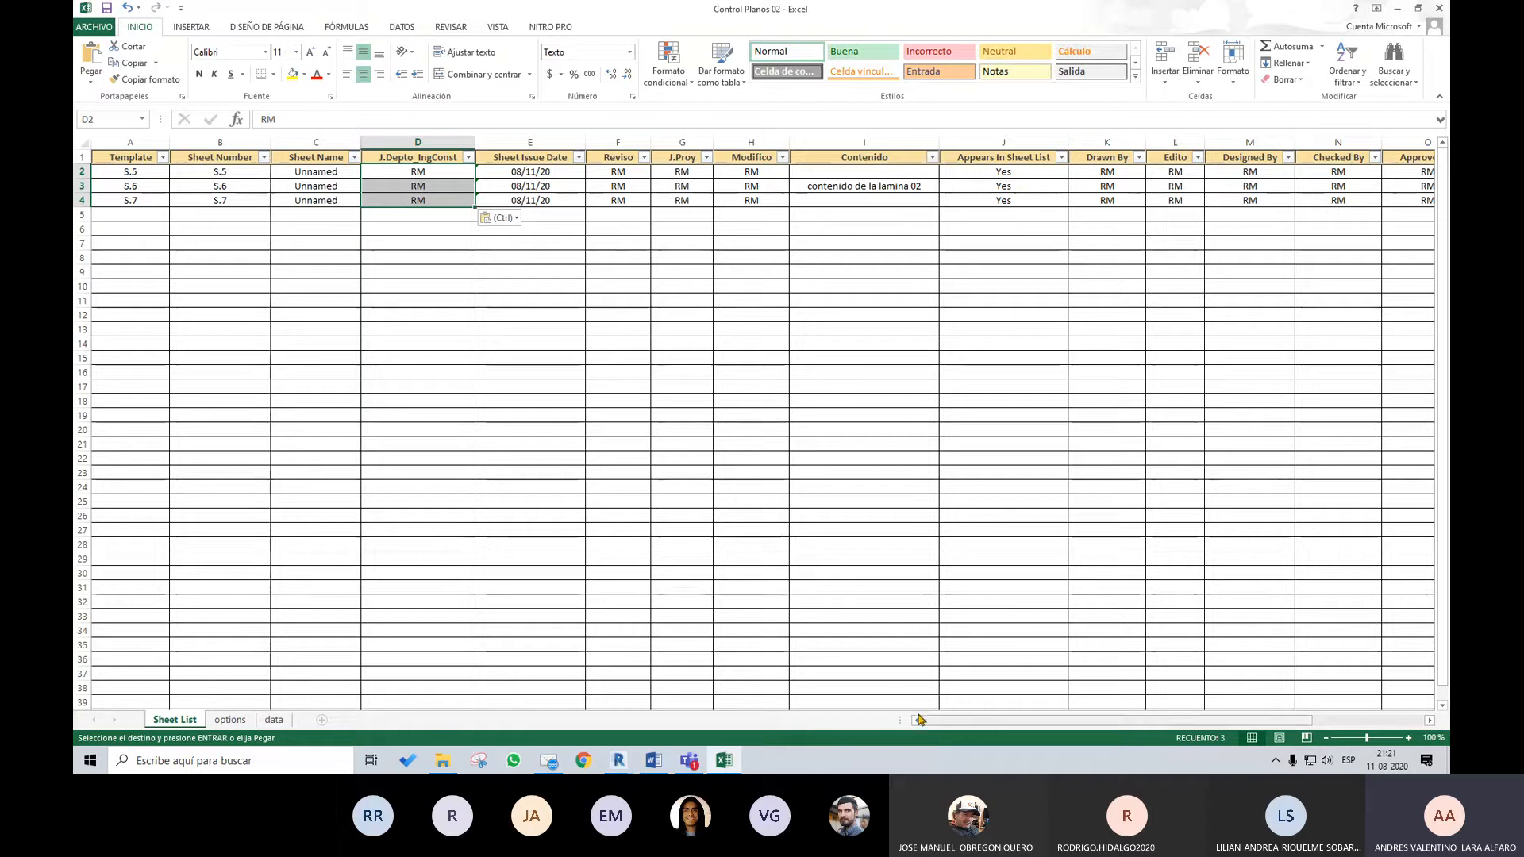
Renumber the three sheets as the series PL001 to PL003 in the Sheet Number column
click(230, 184)
click(233, 173)
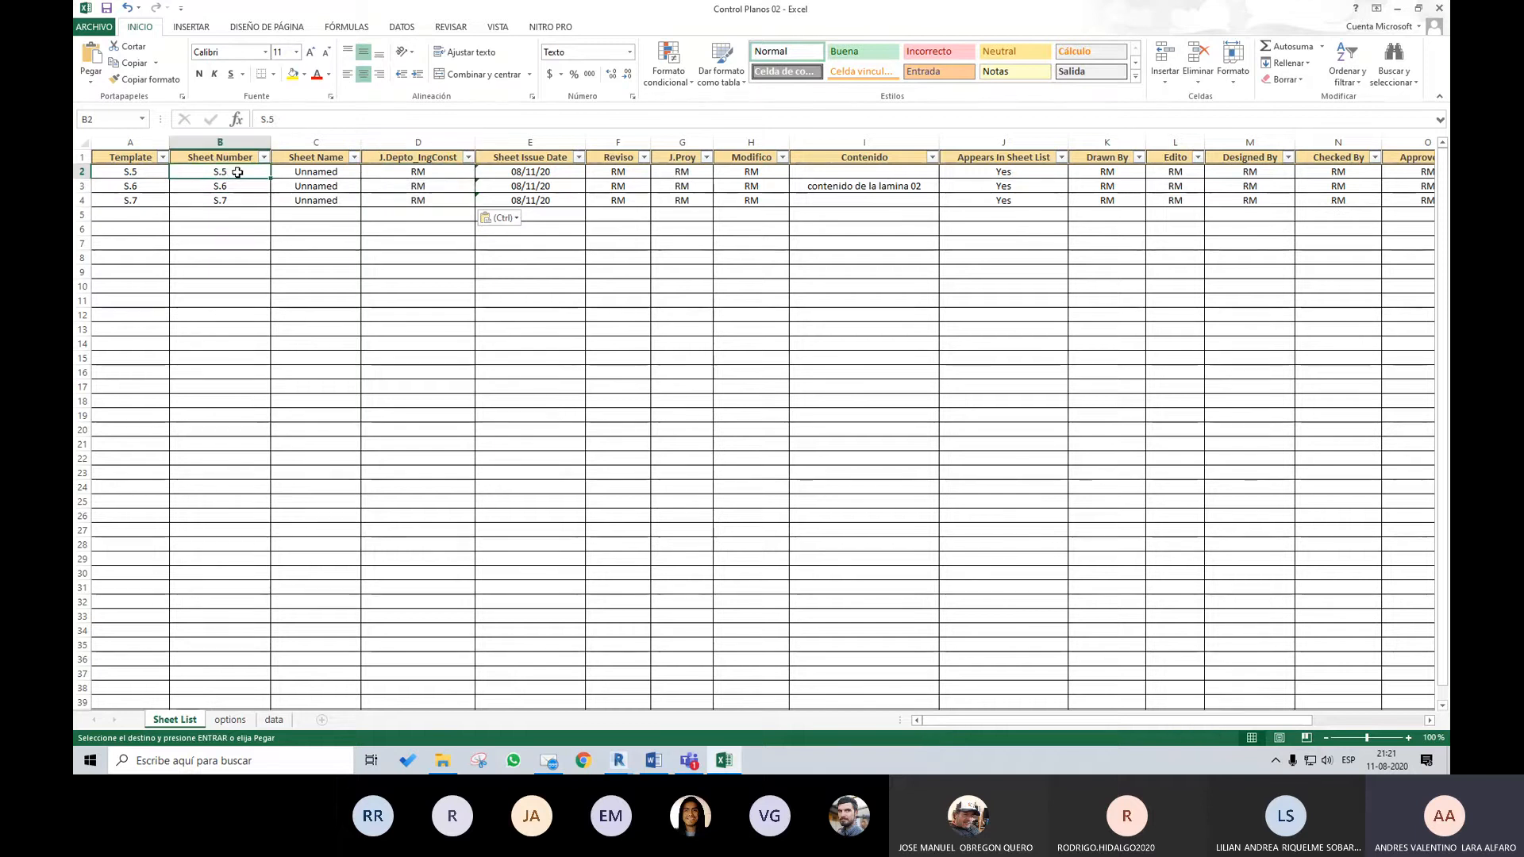
text(PL001)
key(Return)
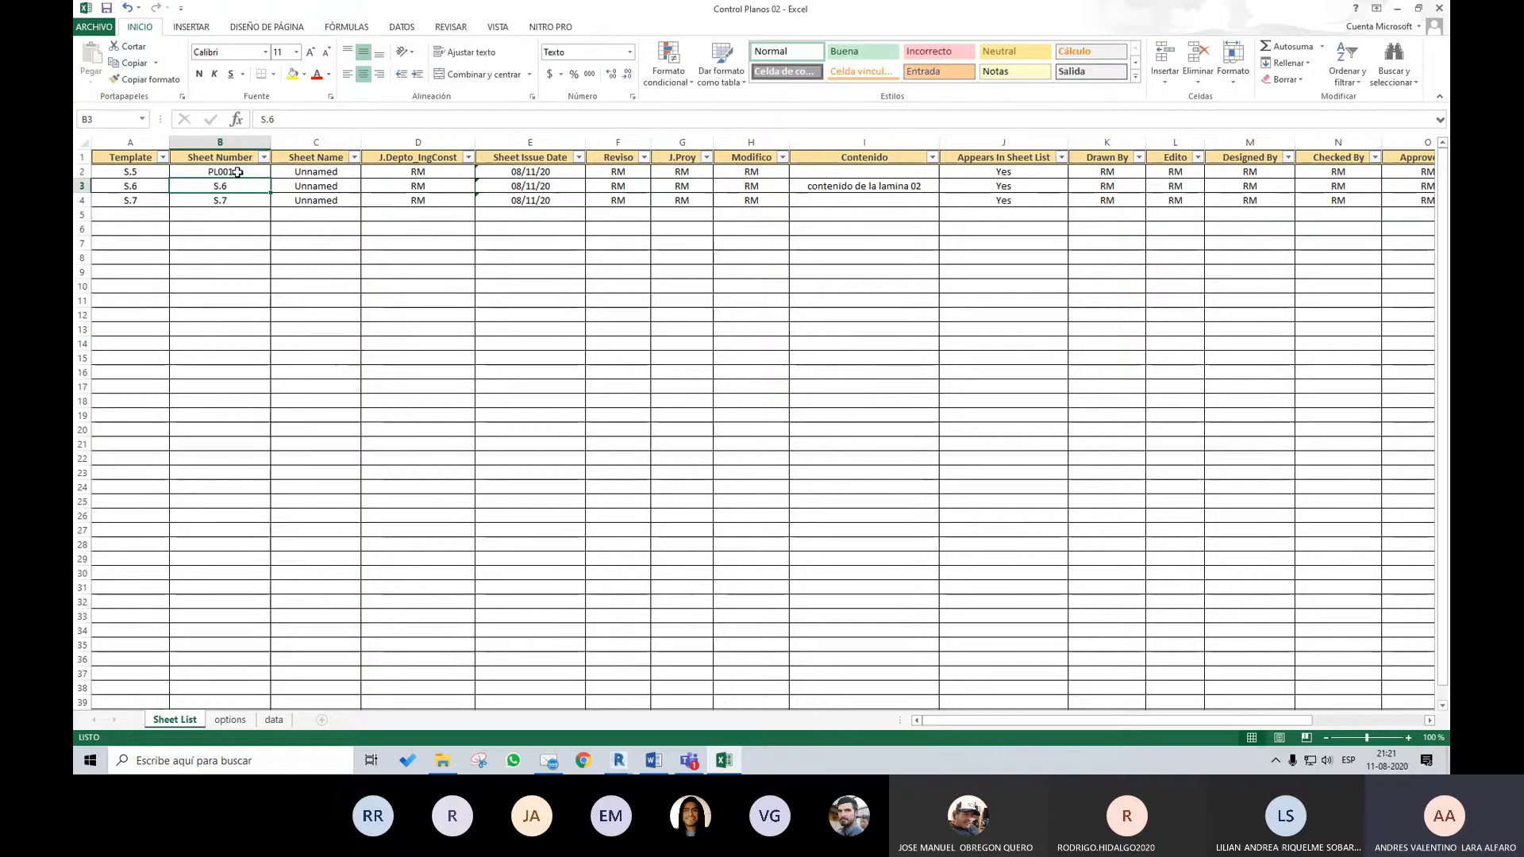
click(238, 172)
drag(269, 181, 269, 208)
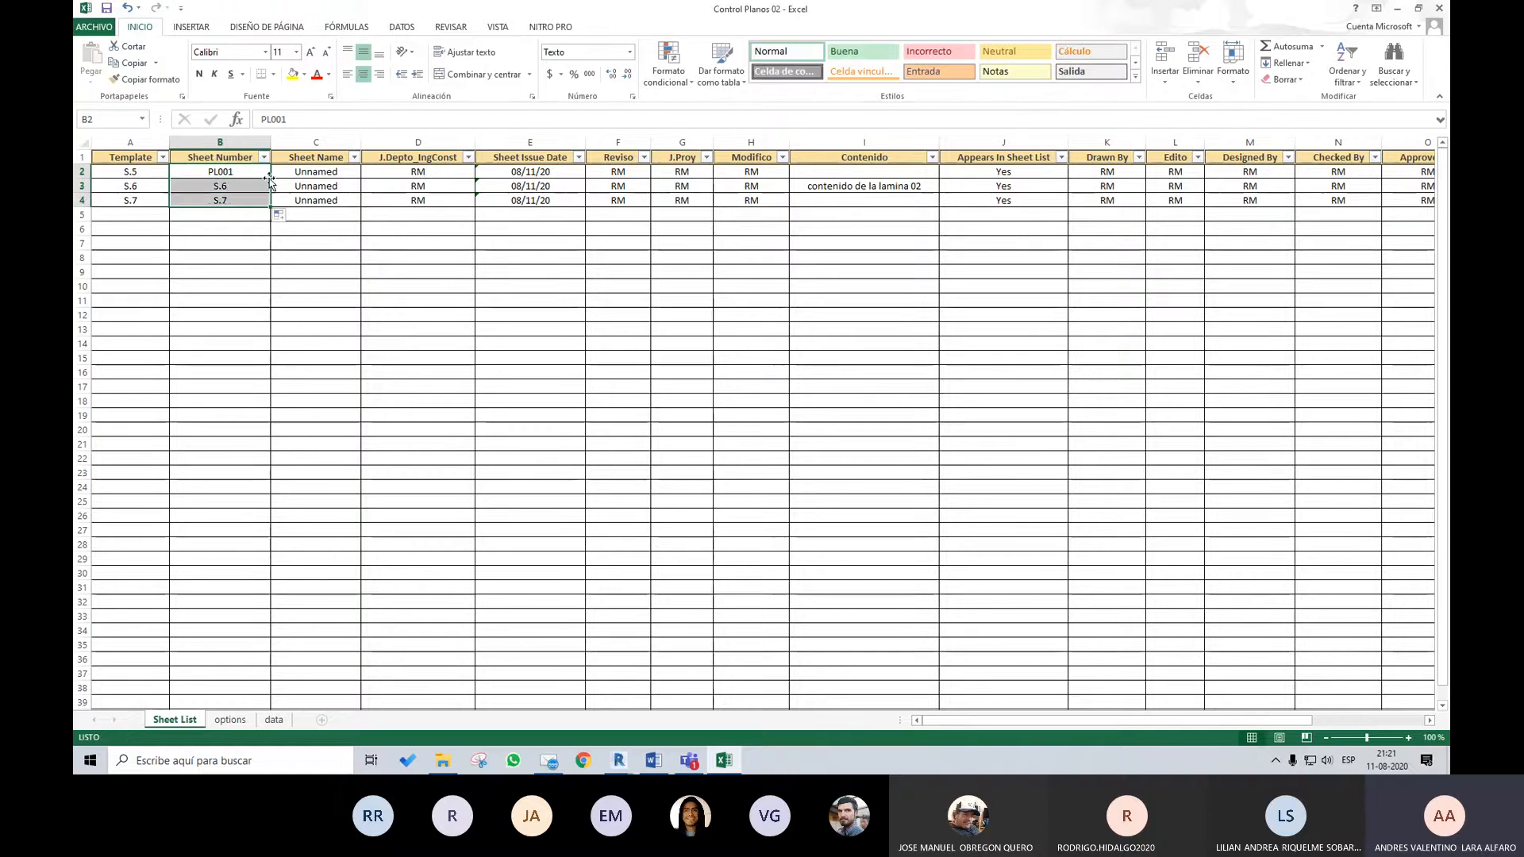
Rename the three sheets as the series PLANO 01 to PLANO 03 in the Sheet Name column
key(Right)
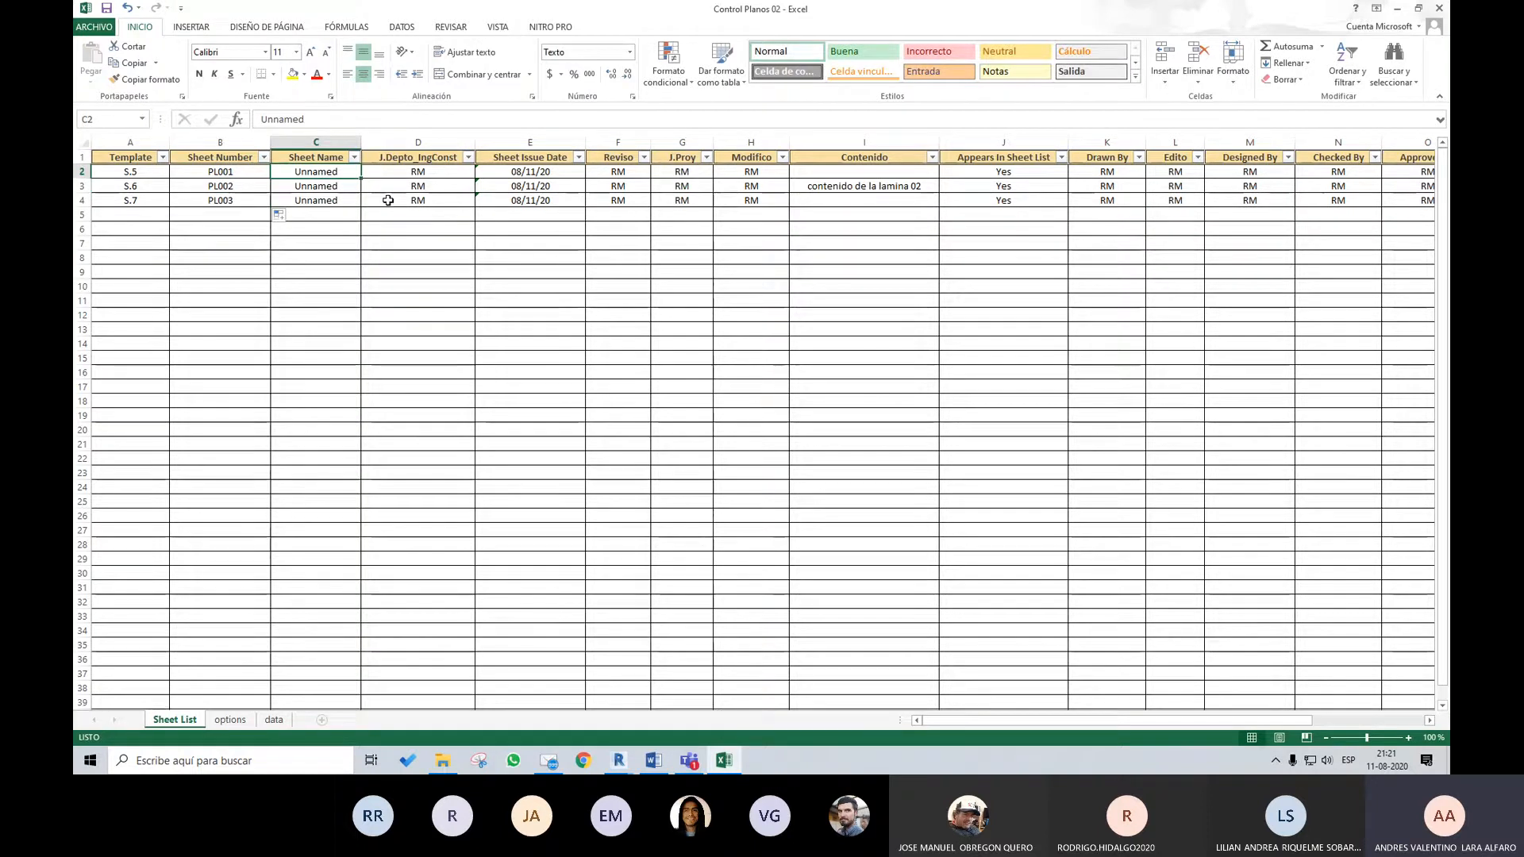
text(LANO)
key(BackSpace)
key(BackSpace)
key(BackSpace)
key(BackSpace)
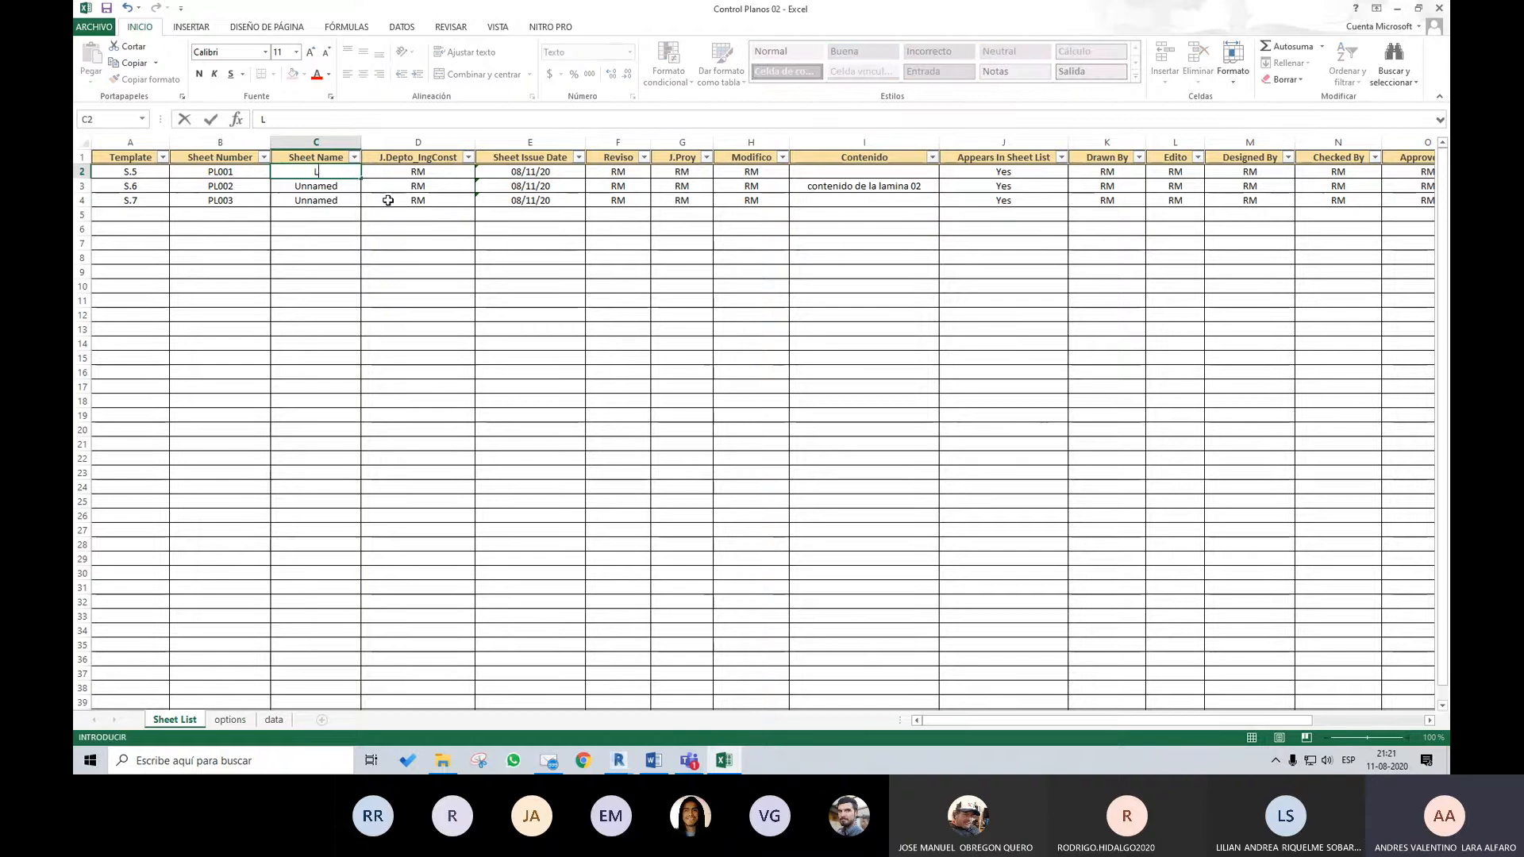
text(PLANO 01)
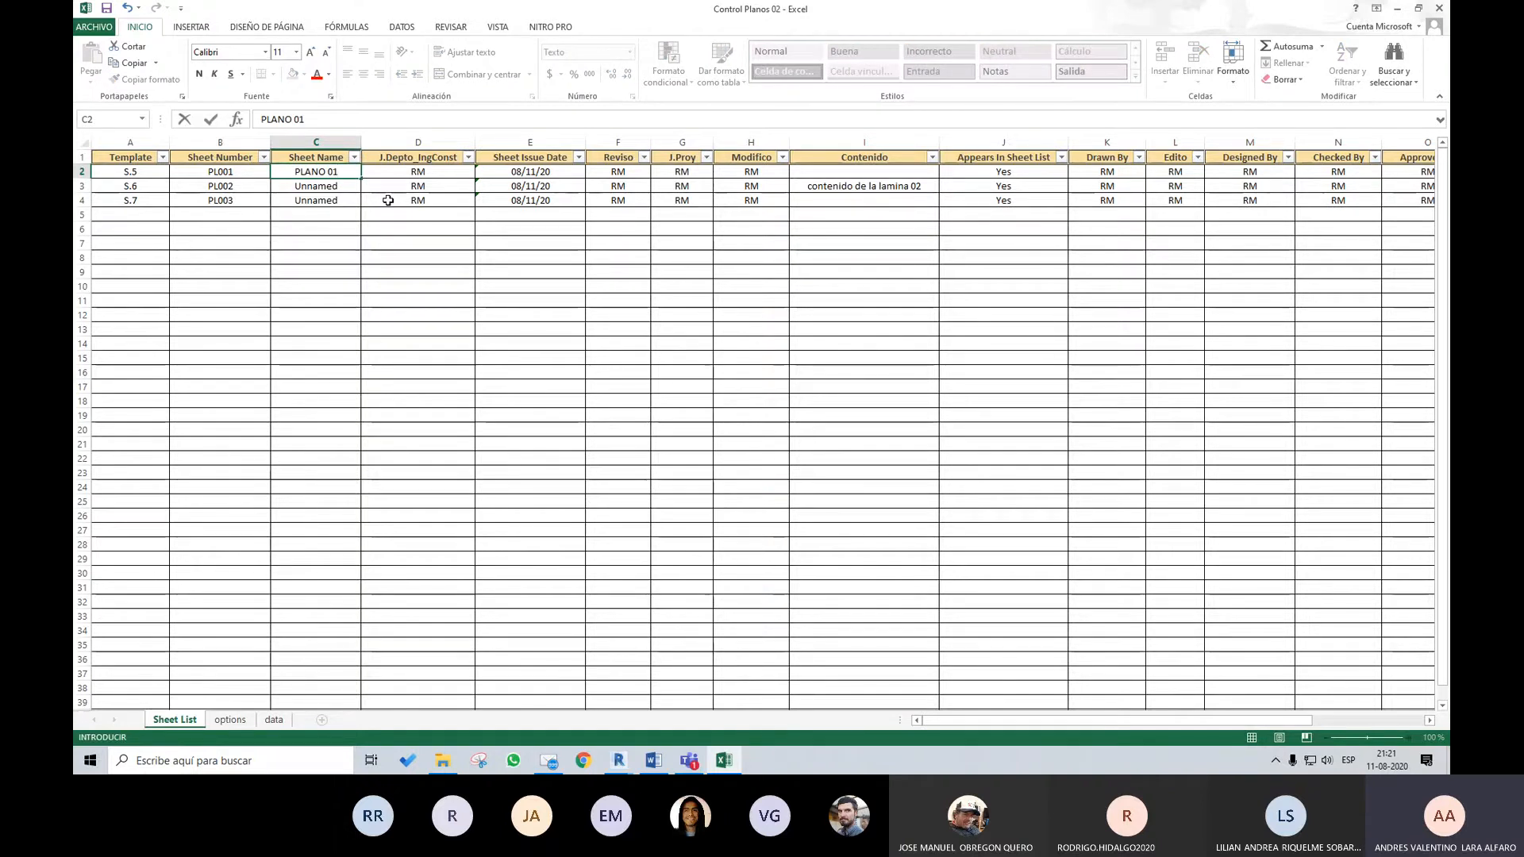
key(Return)
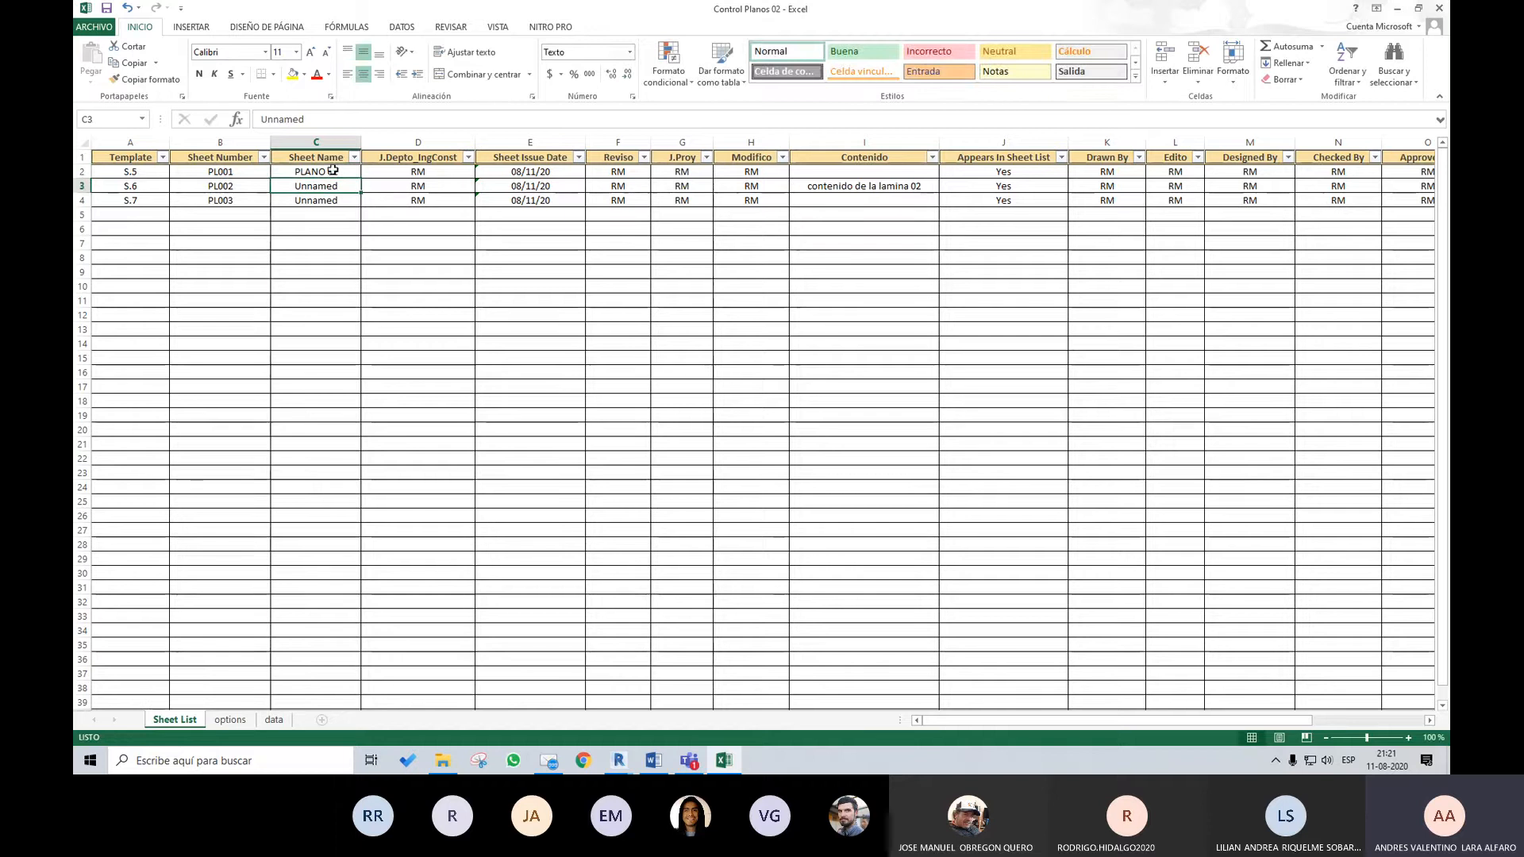
click(333, 170)
drag(362, 177, 361, 207)
Set the Sheet Issue Date to 11/08/20 for PLANO 01 and to 08/08/20 for PLANO 02 and PLANO 03
click(554, 176)
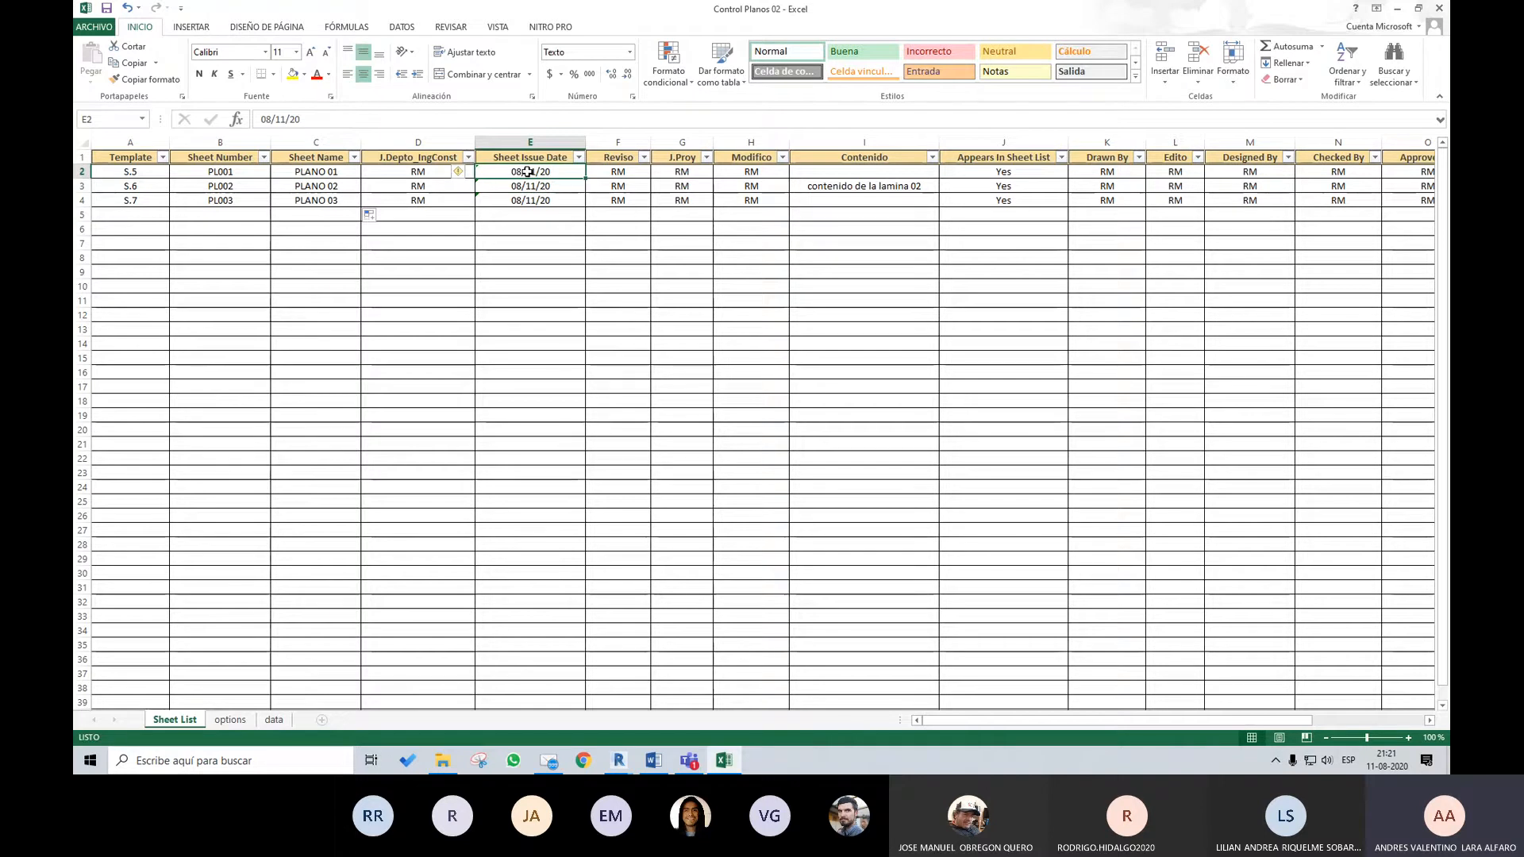
text(11/08/20)
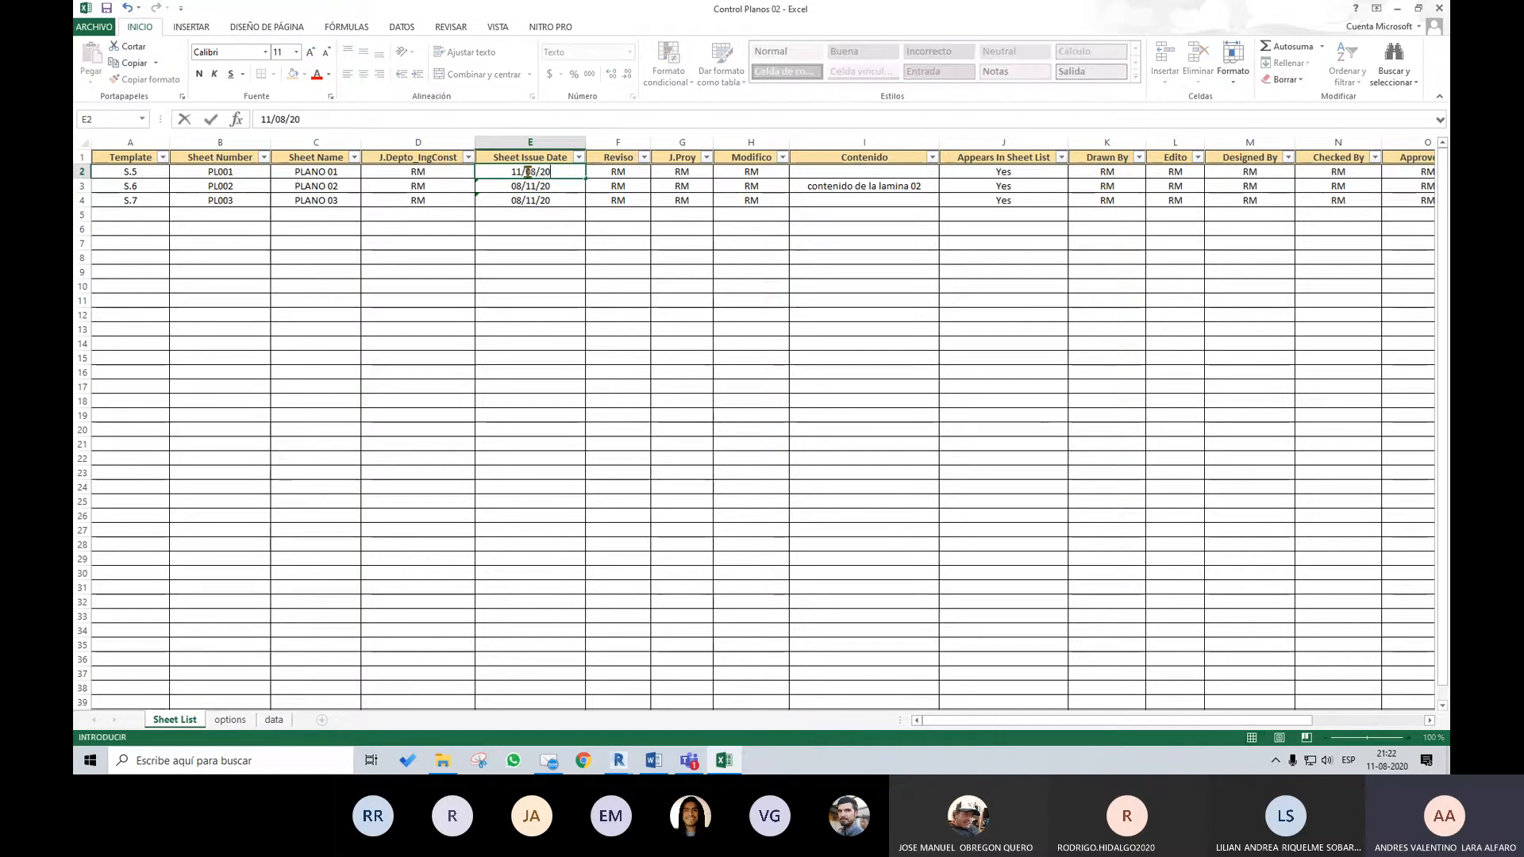
click(553, 186)
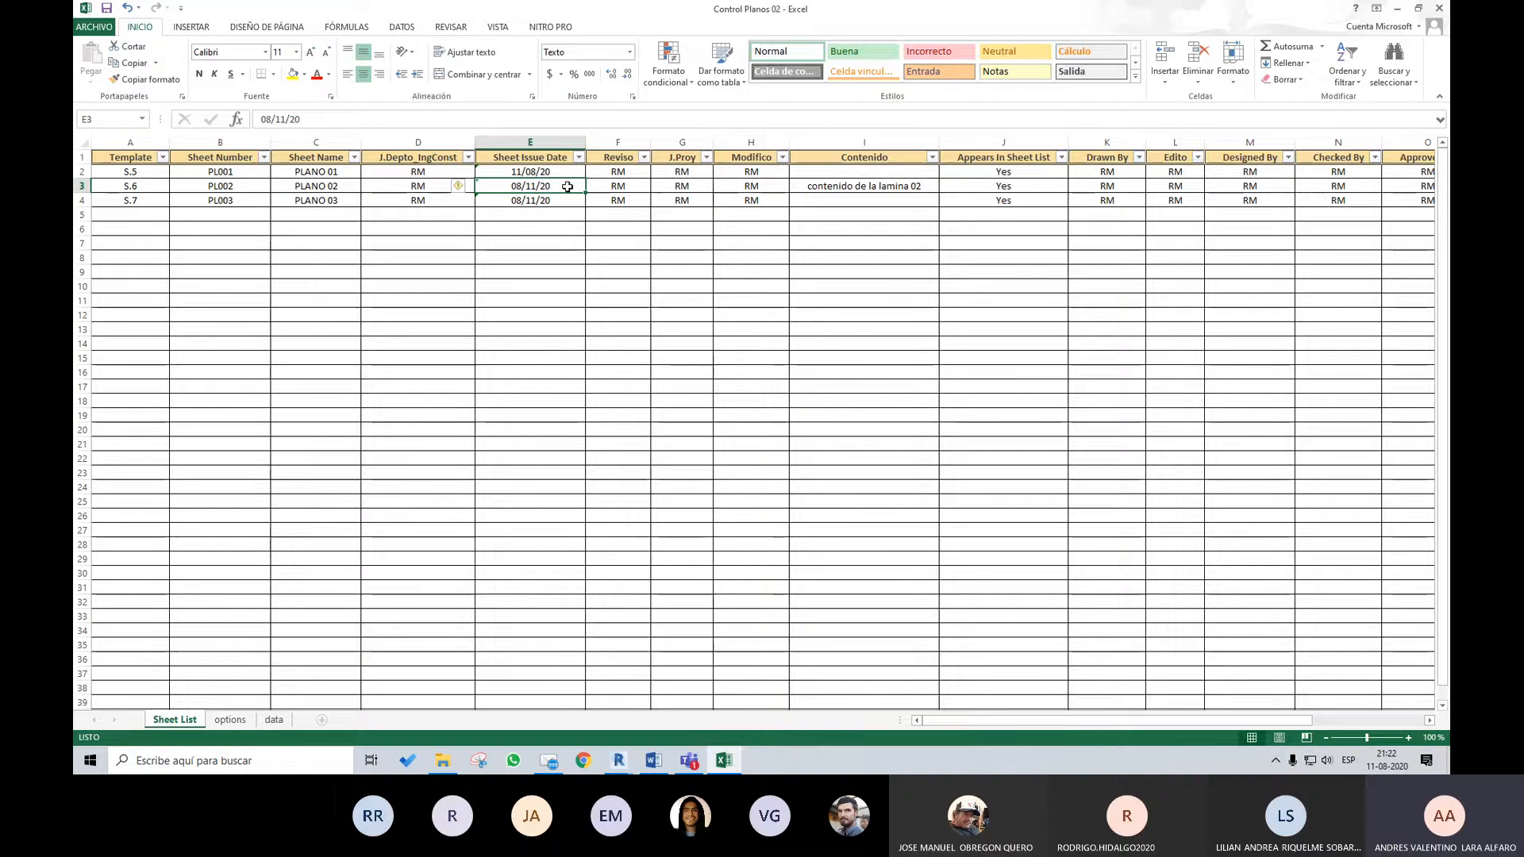
text(0)
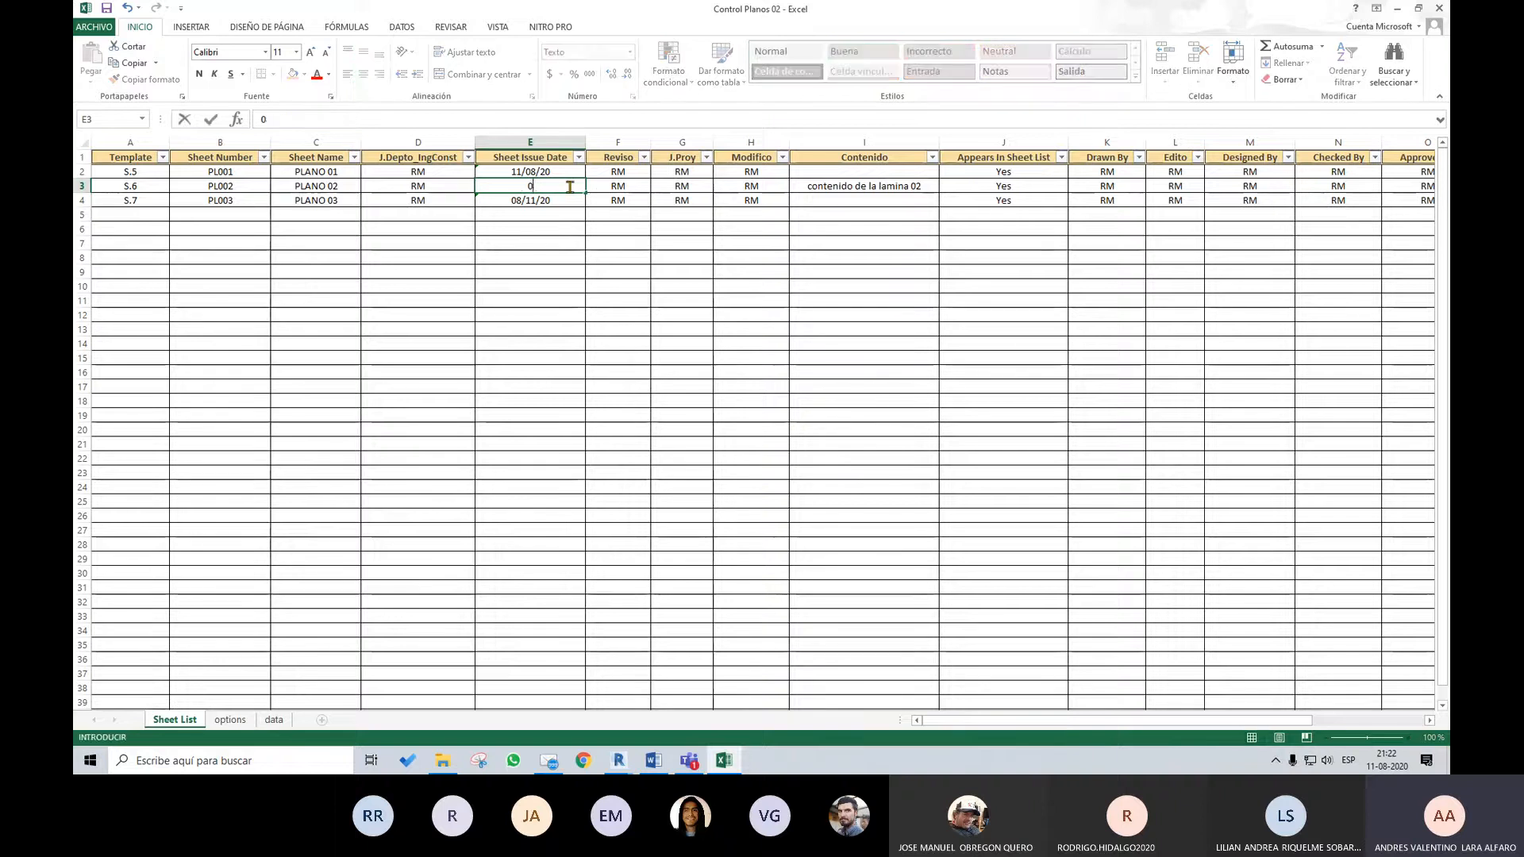
text(8/08/20)
key(ctrl+Return)
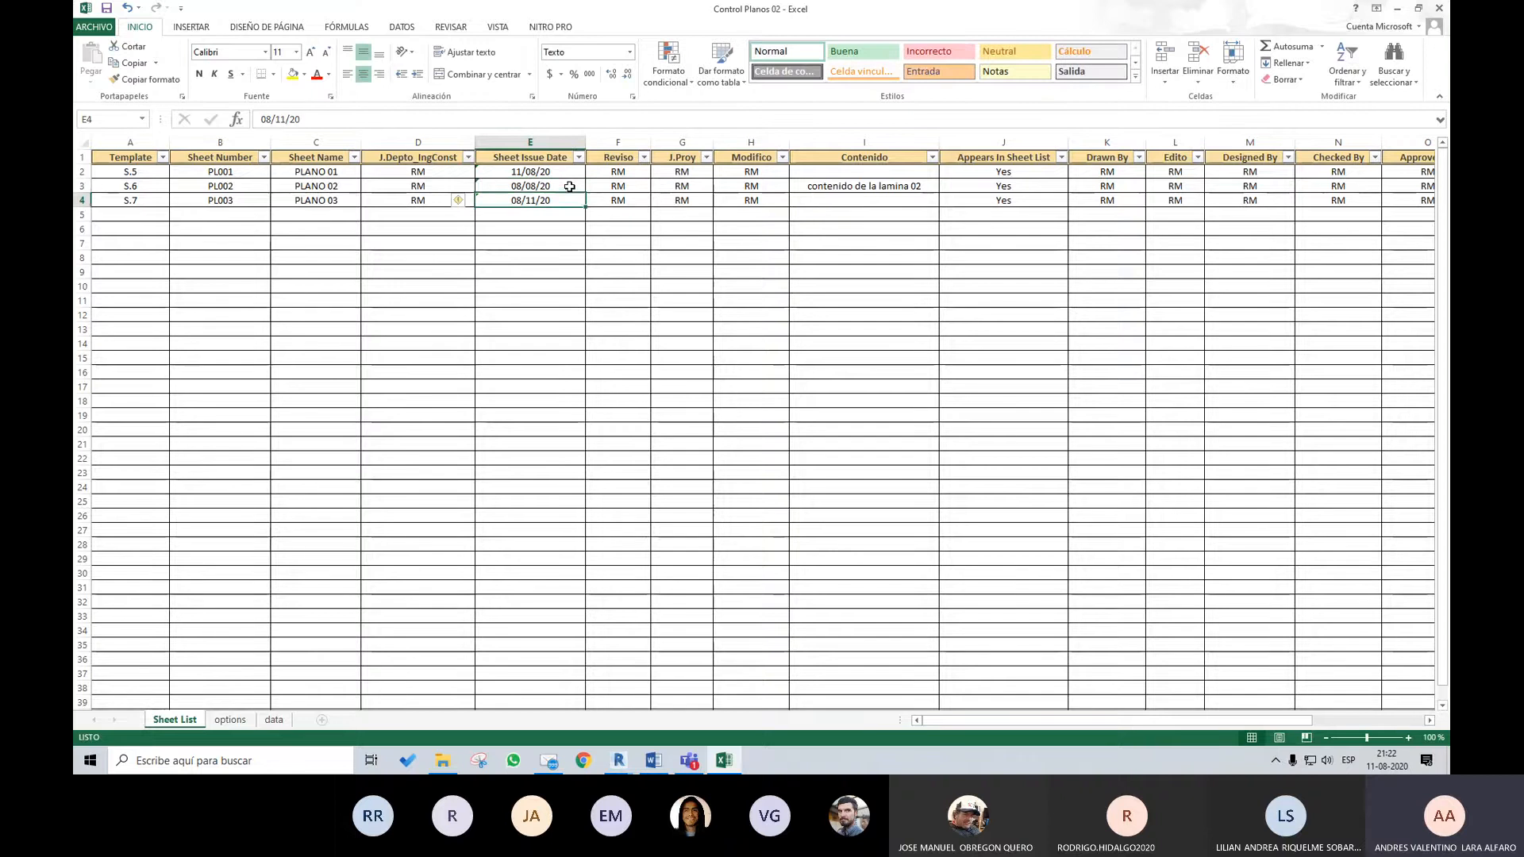
key(ctrl+c)
click(565, 204)
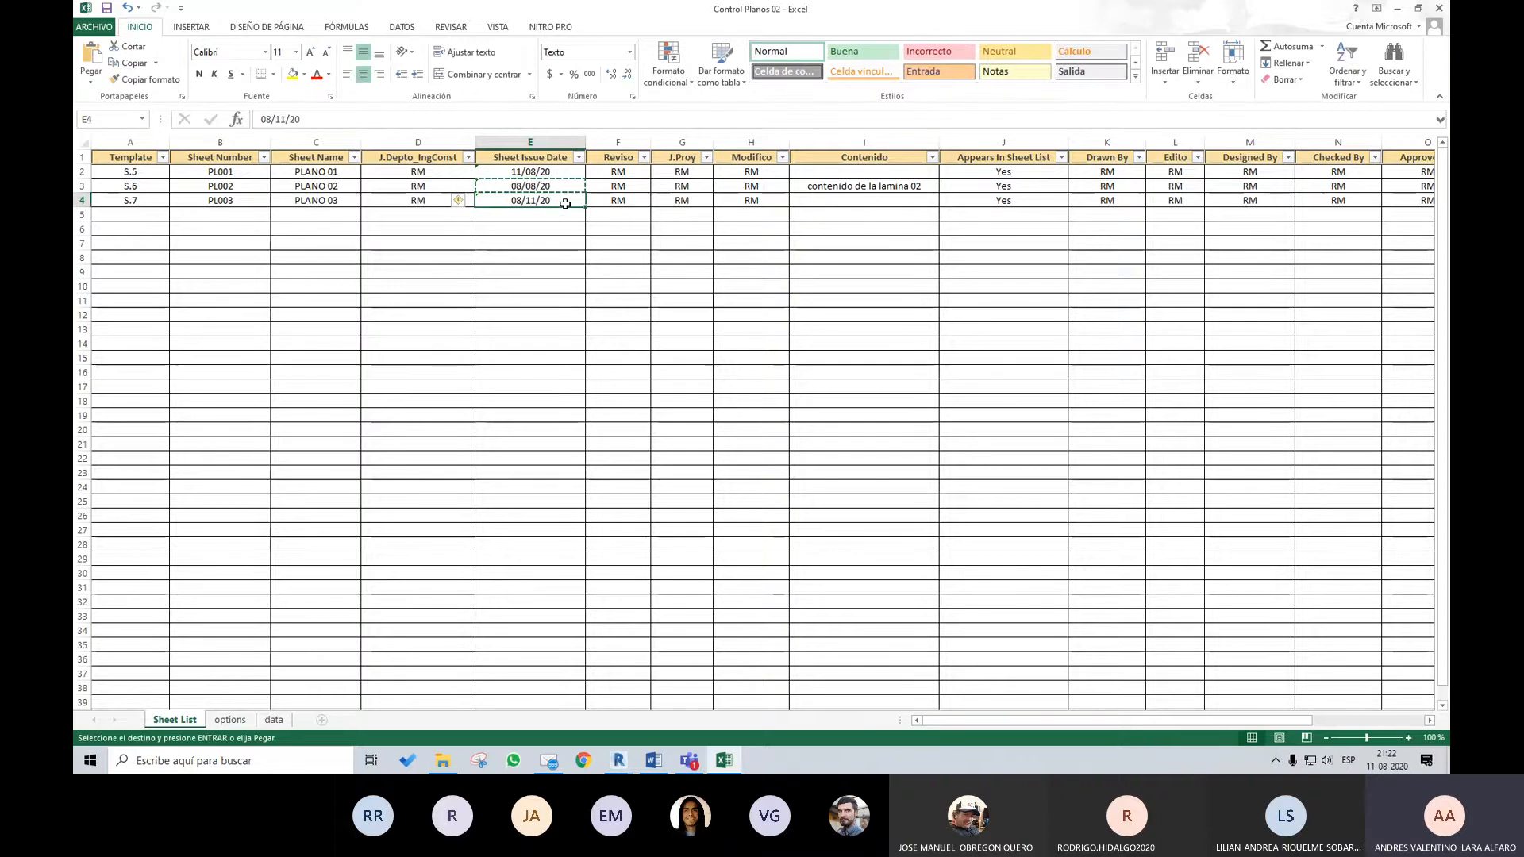
key(ctrl+v)
click(698, 262)
click(751, 243)
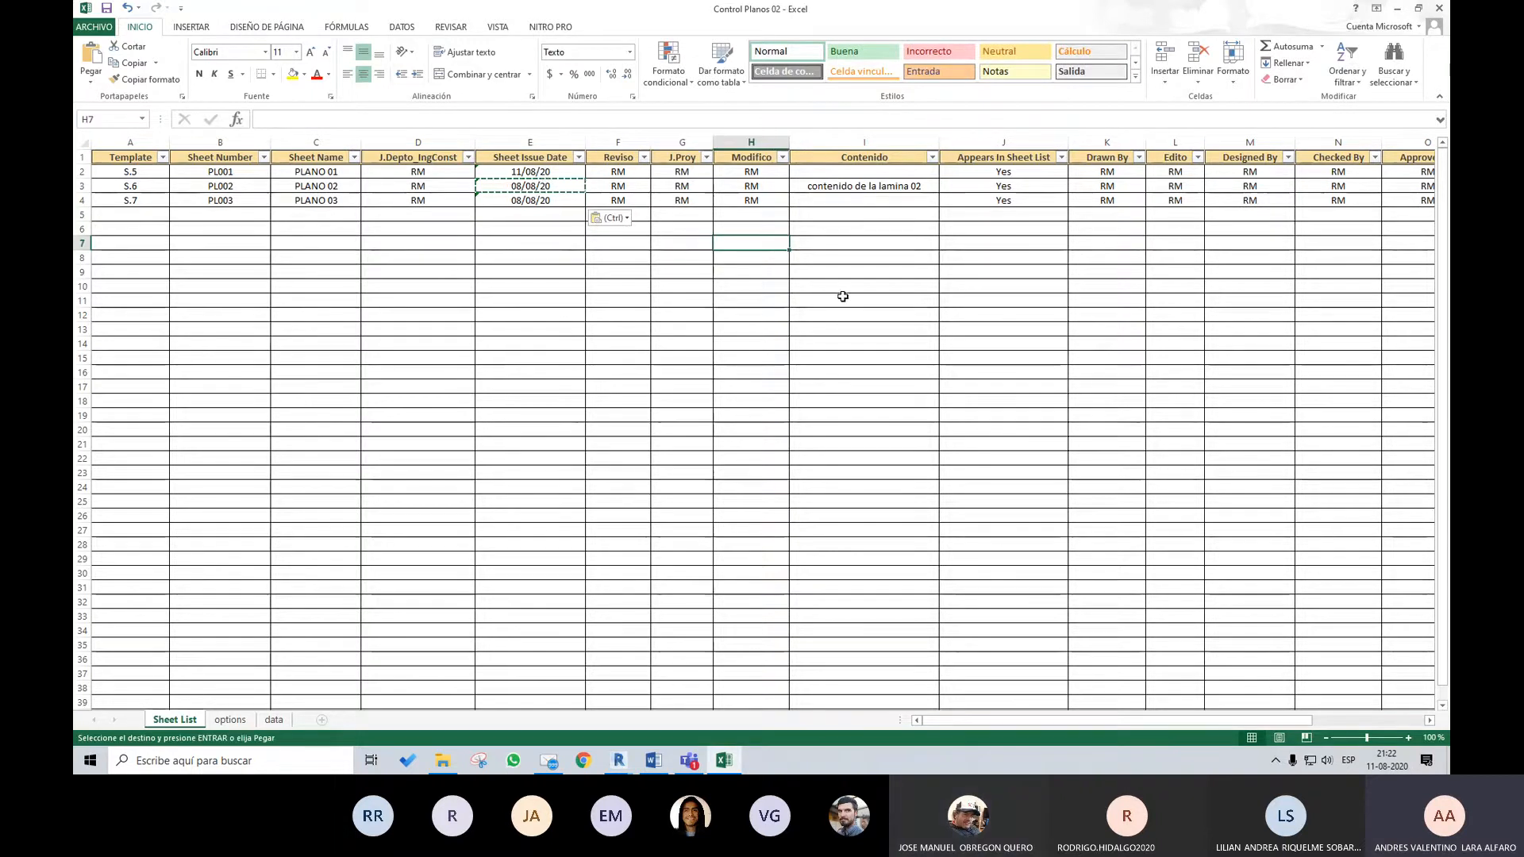
click(876, 187)
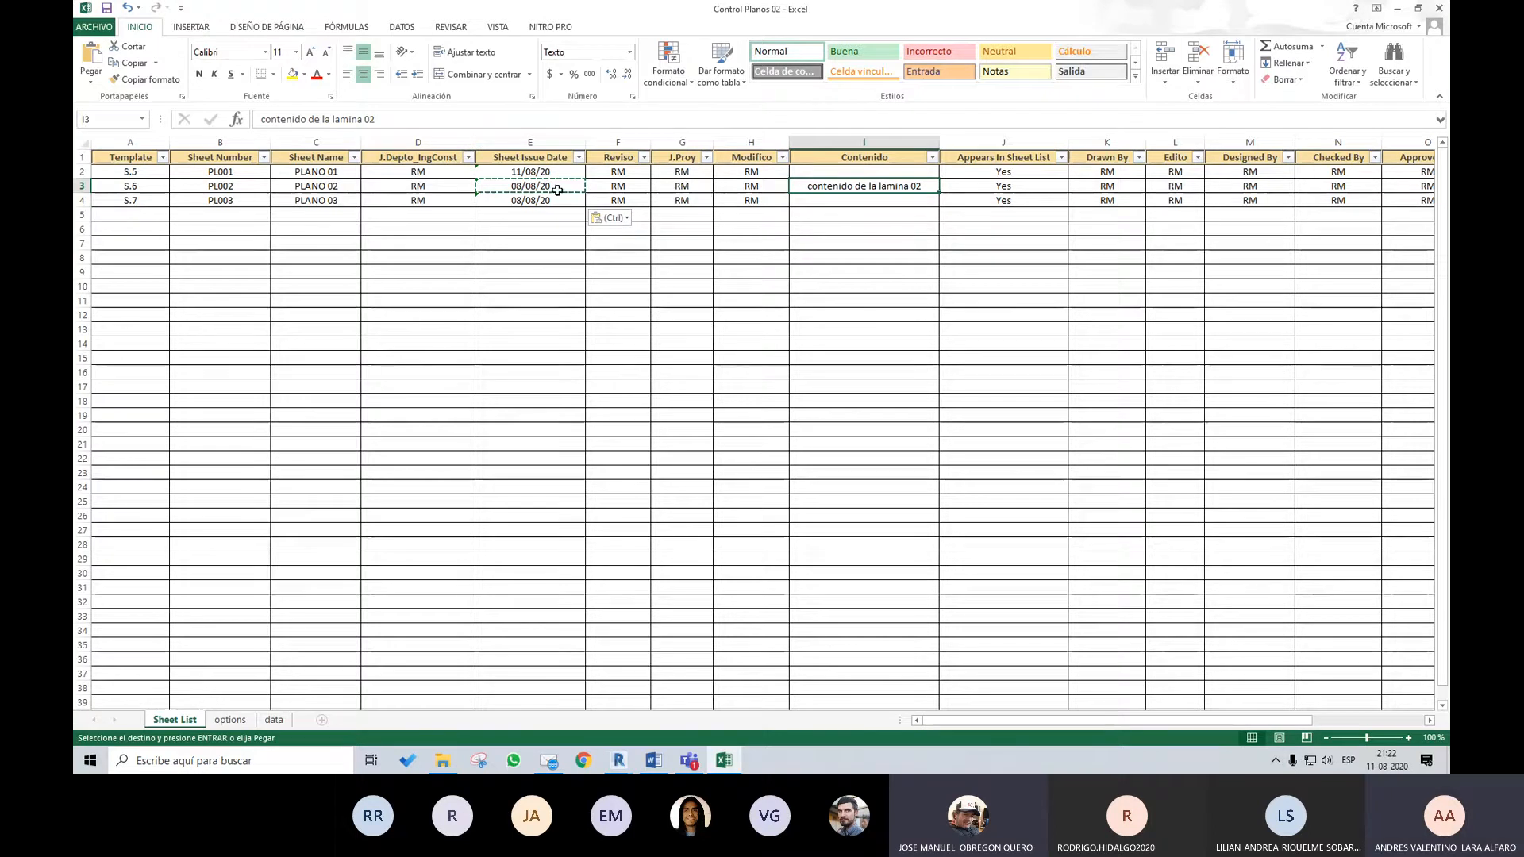
Try to set the Sheet Issue Date of PLANO 01 to 11 JUNIO 2020
drag(556, 172, 560, 200)
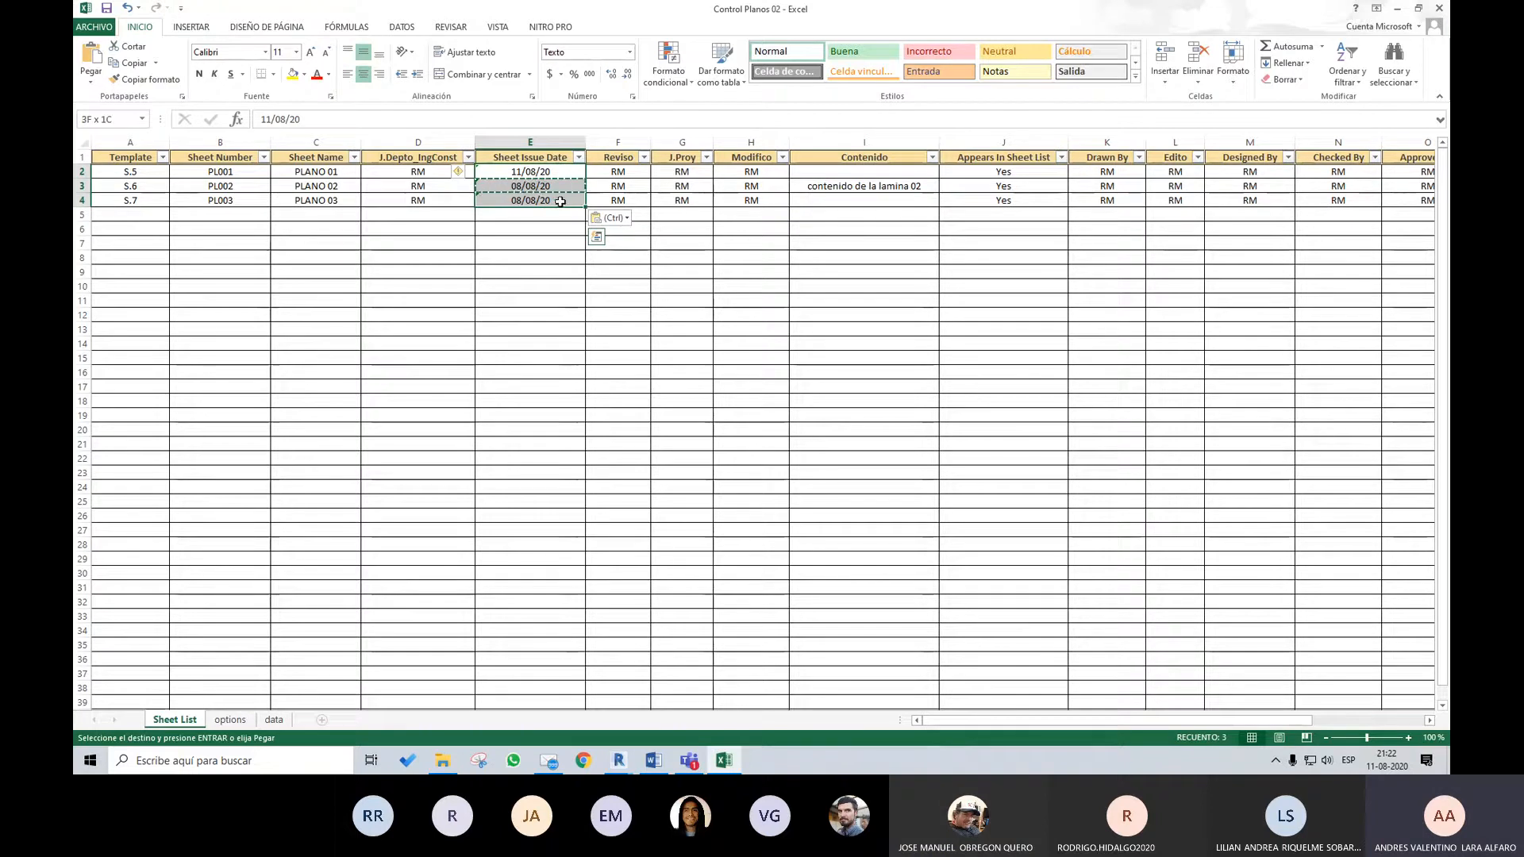
drag(560, 201, 561, 202)
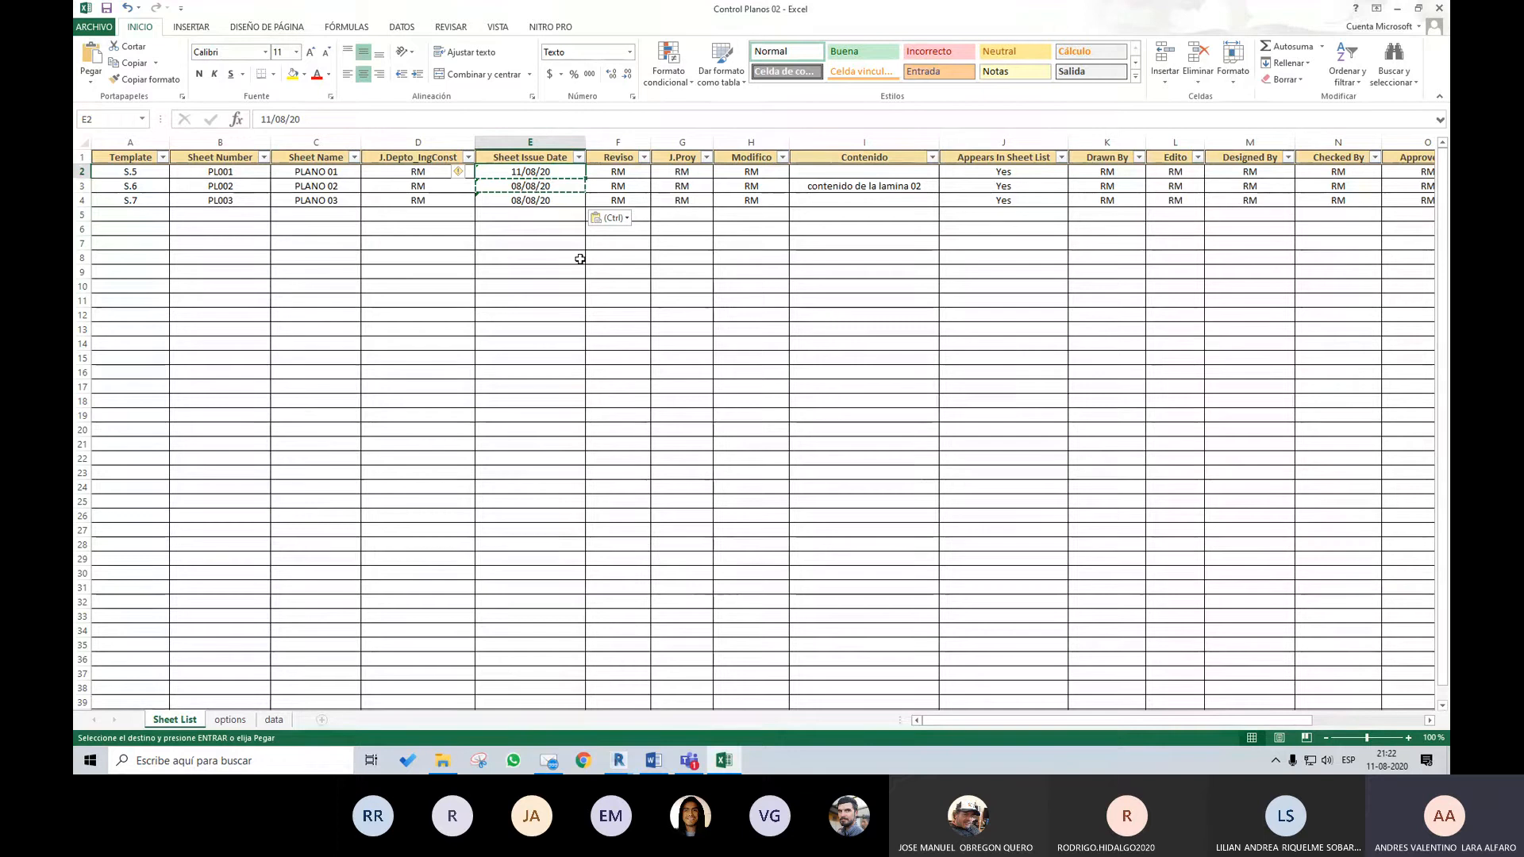
text(11 JUNIO)
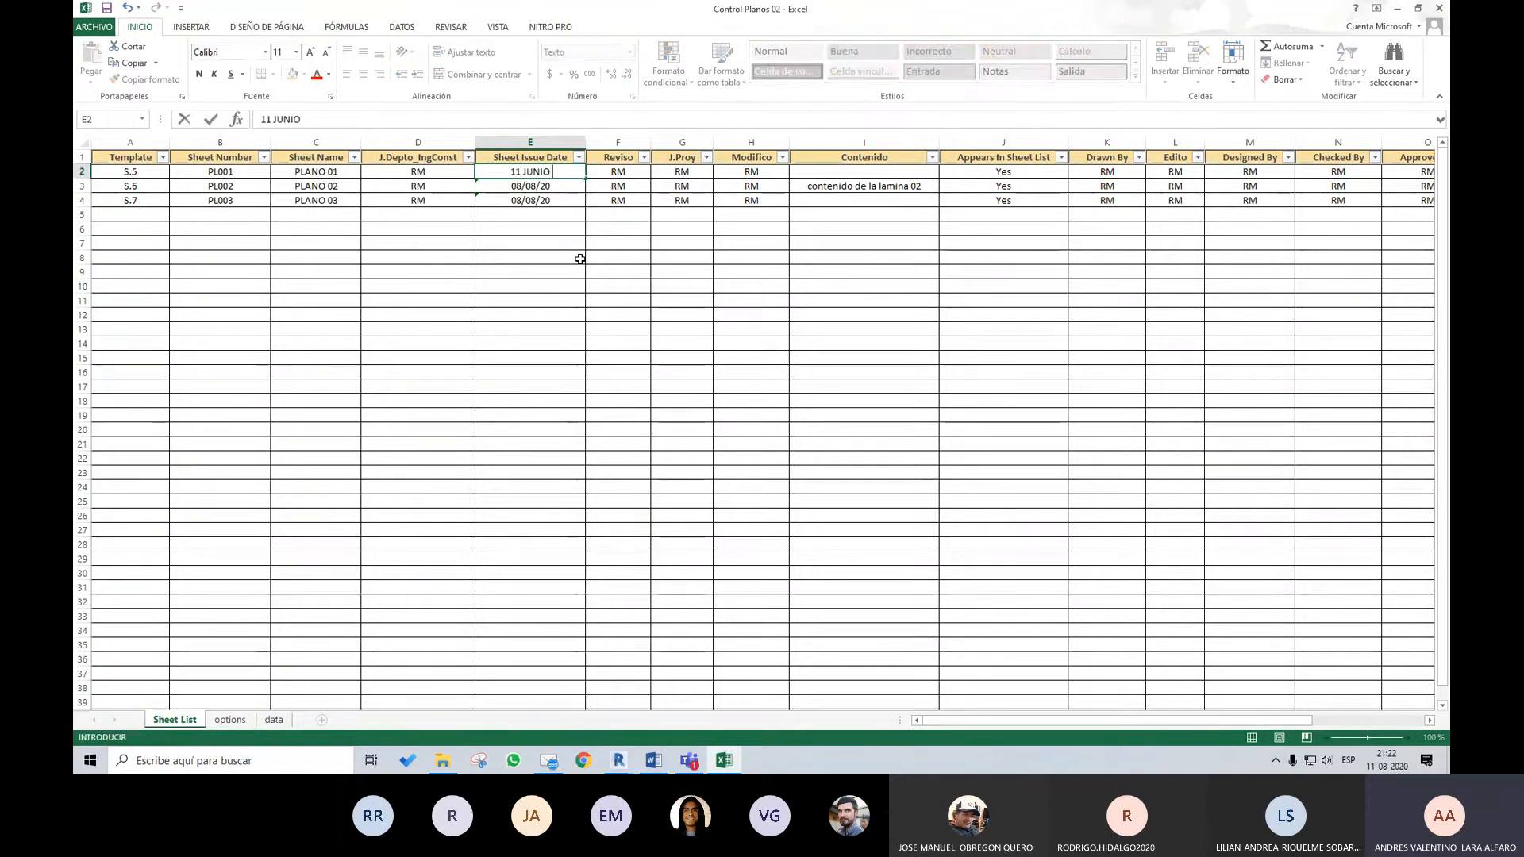
text( 2020)
key(Return)
click(569, 172)
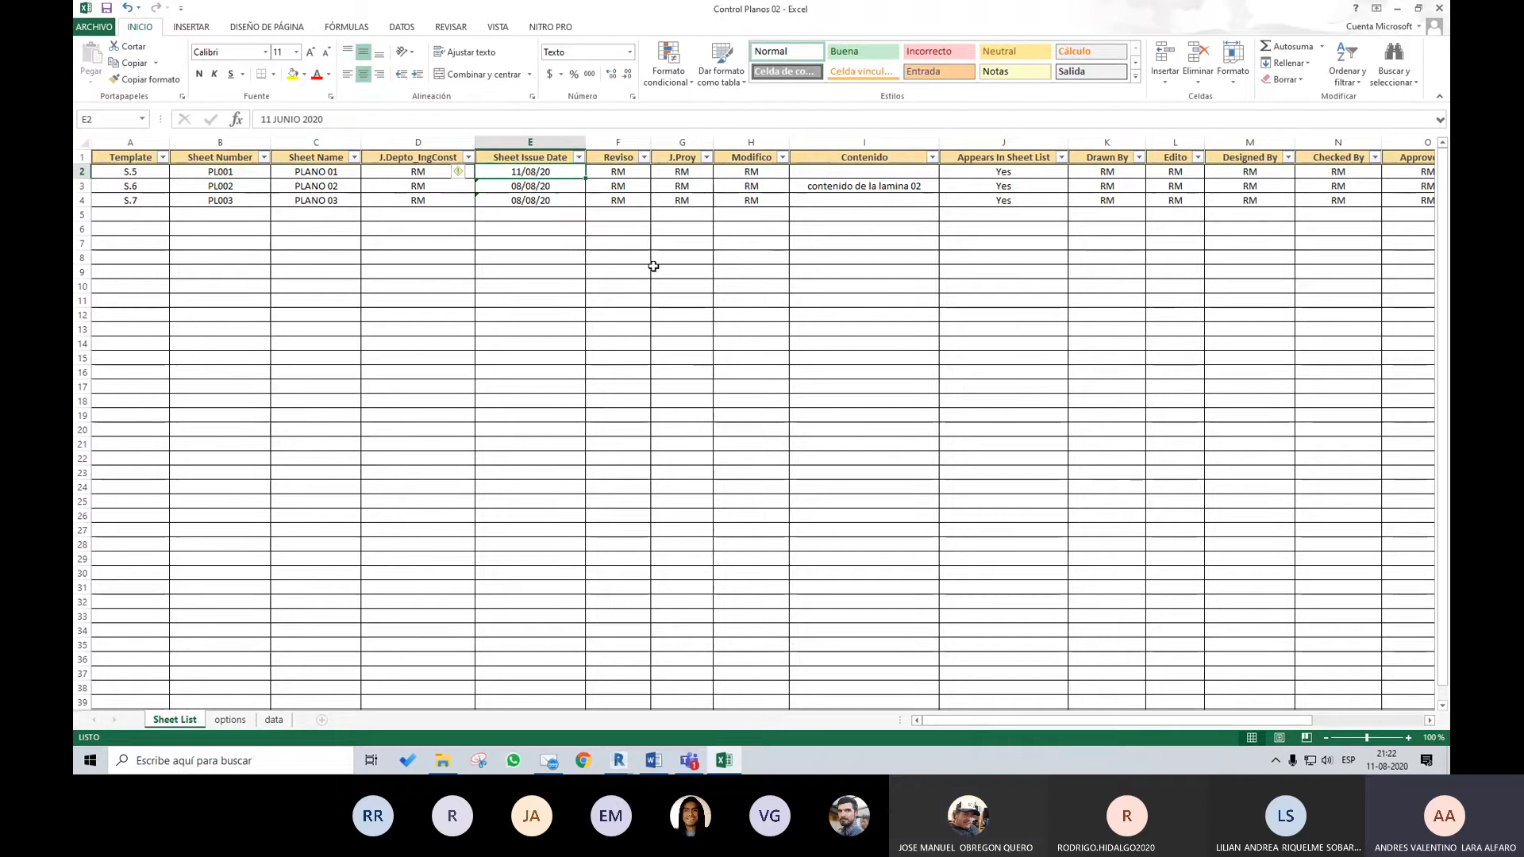
click(729, 240)
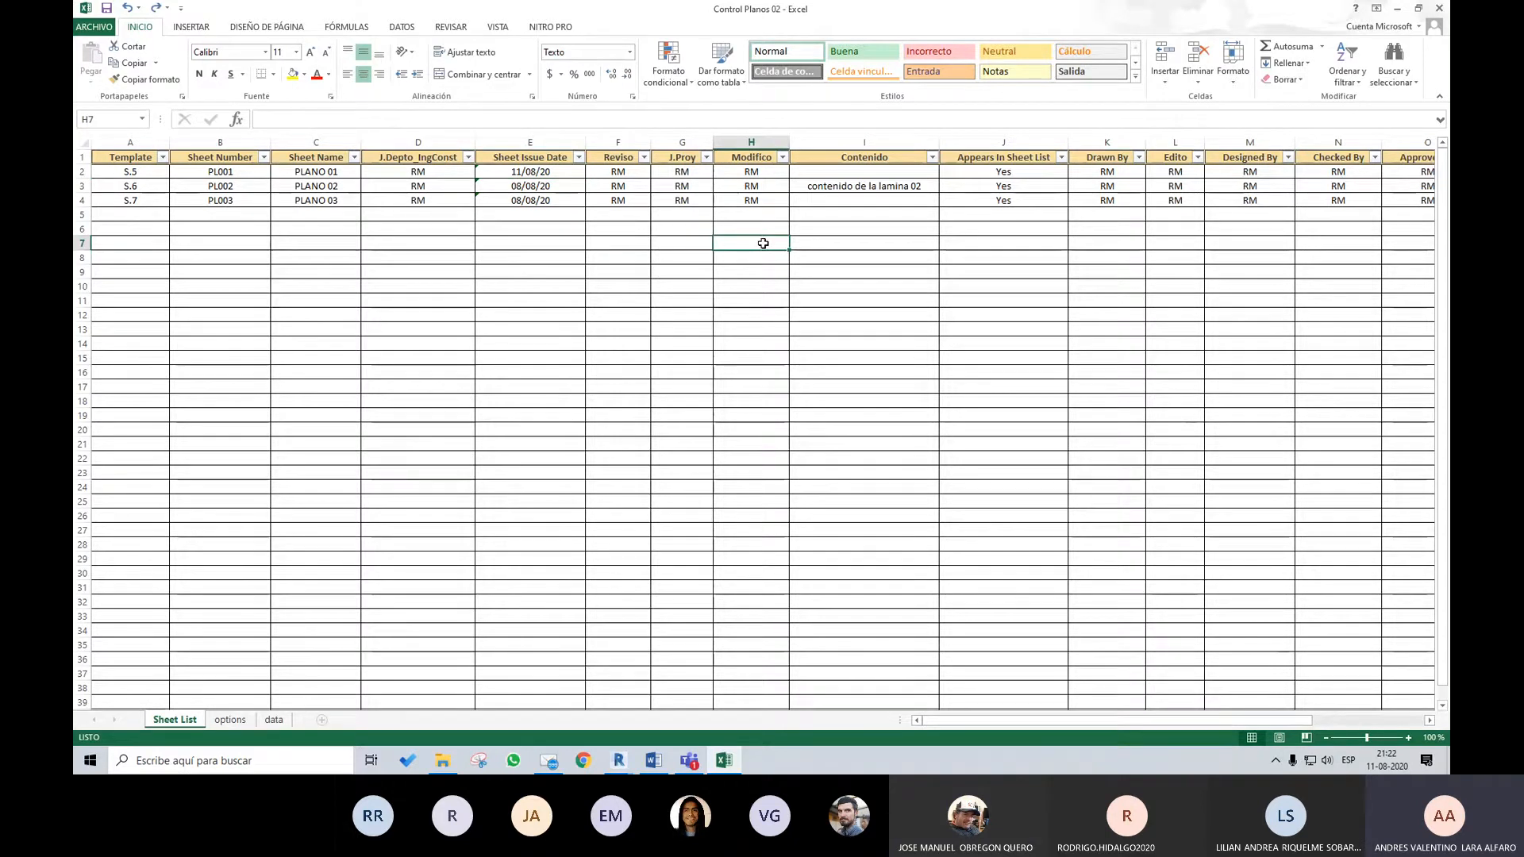
Enter "Planto Planta Piso 02, Detalles" as the Contenido of PLANO 01
click(886, 175)
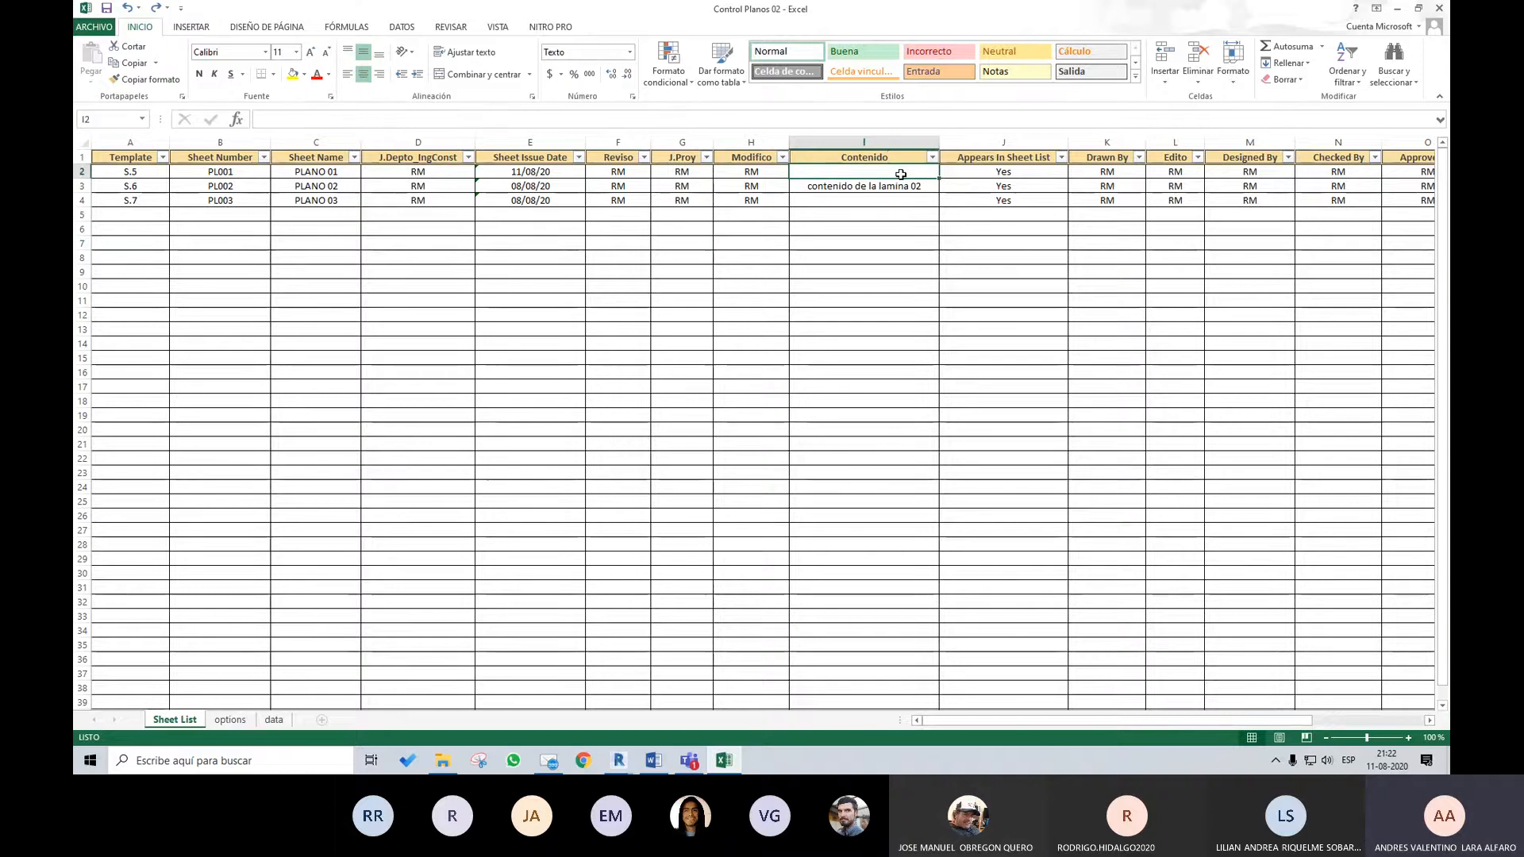
text(c)
key(BackSpace)
key(BackSpace)
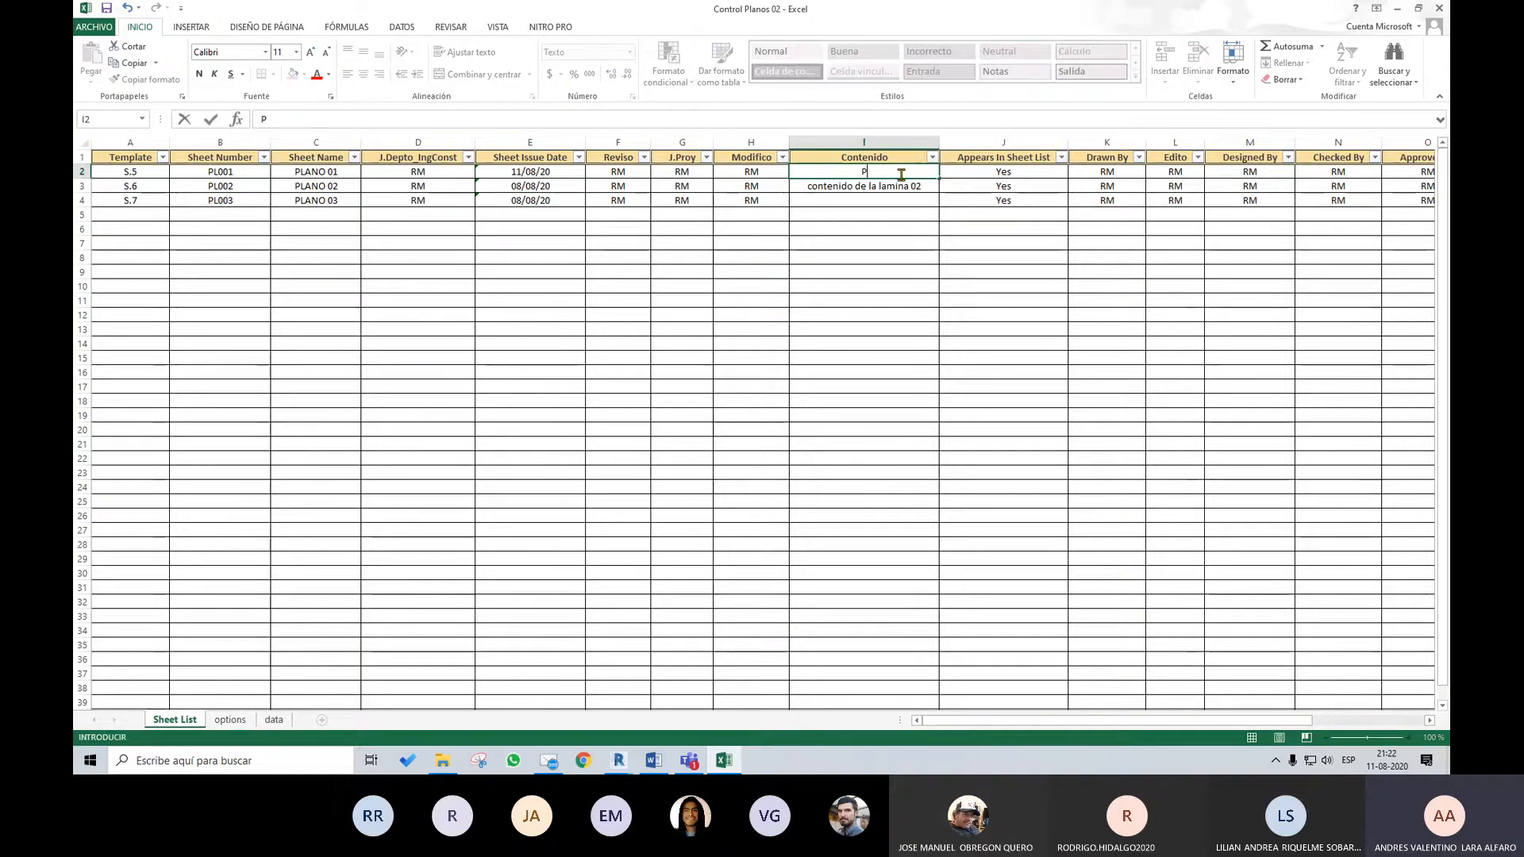
text(Planto Planta)
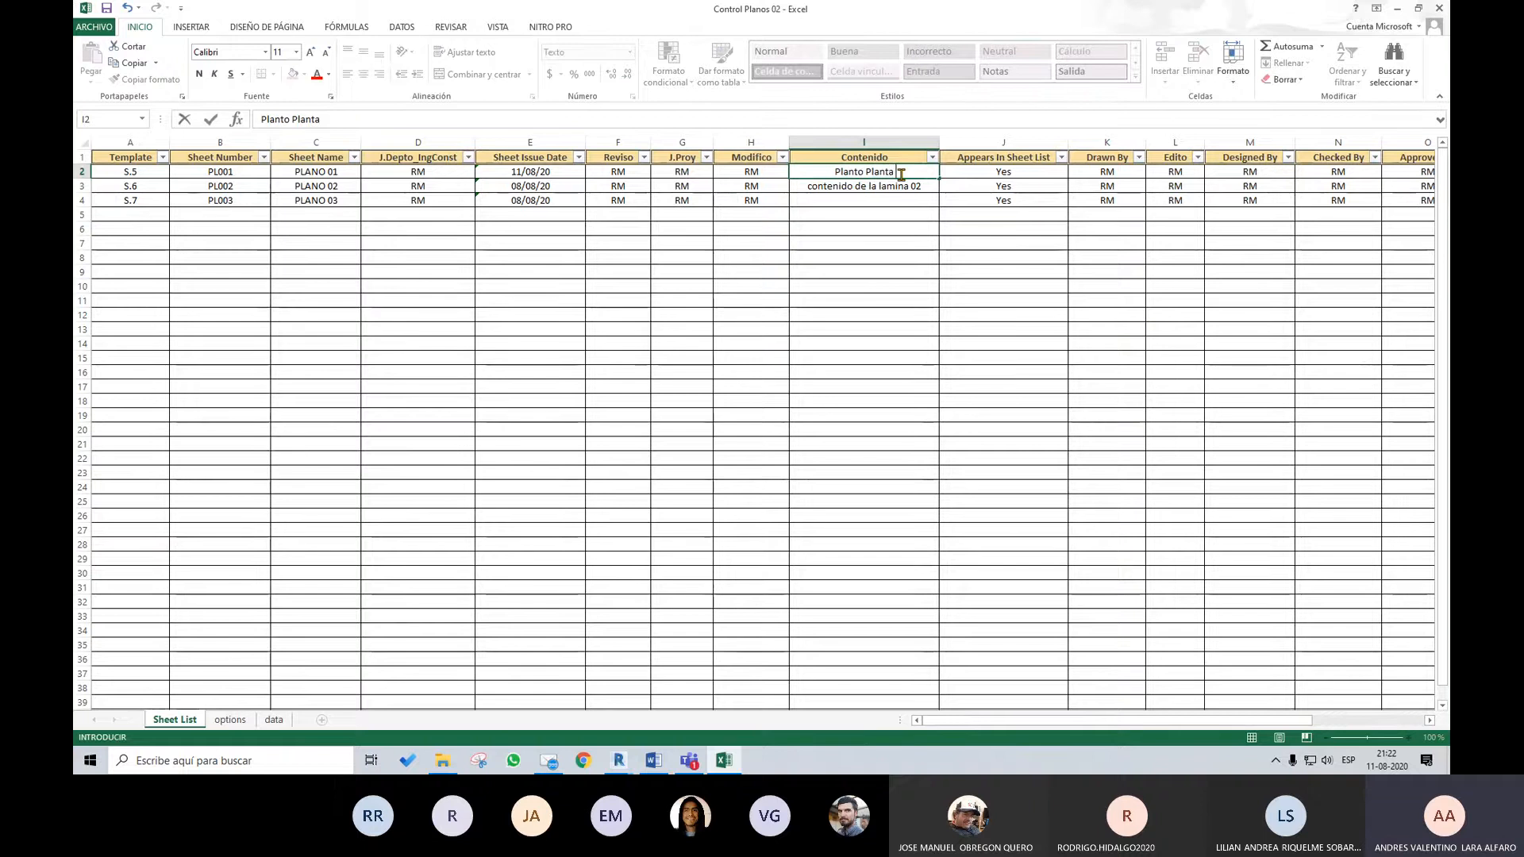
text( Piso 02)
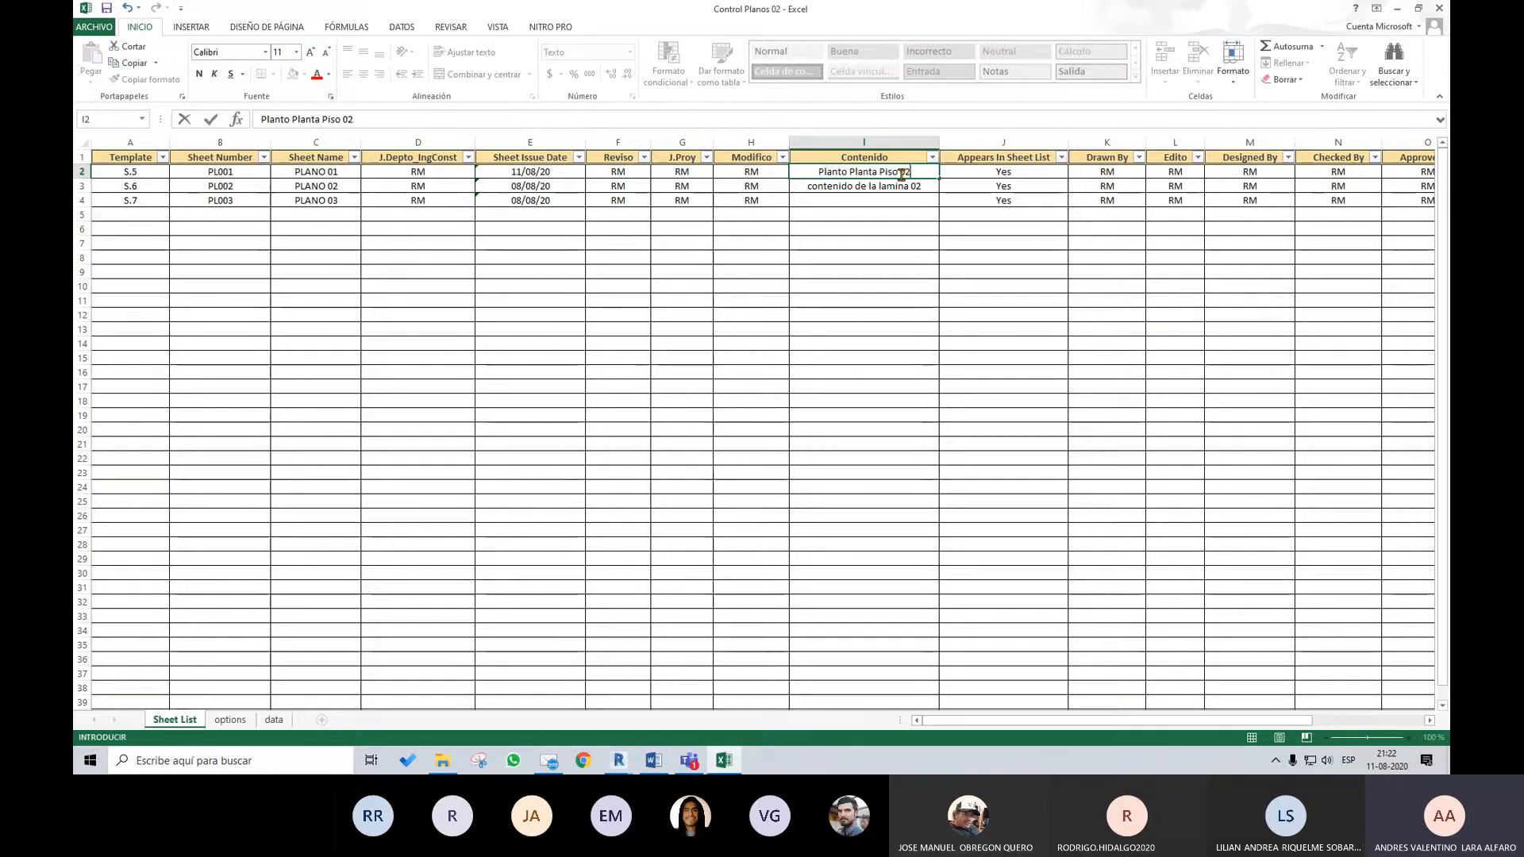
text(, Det)
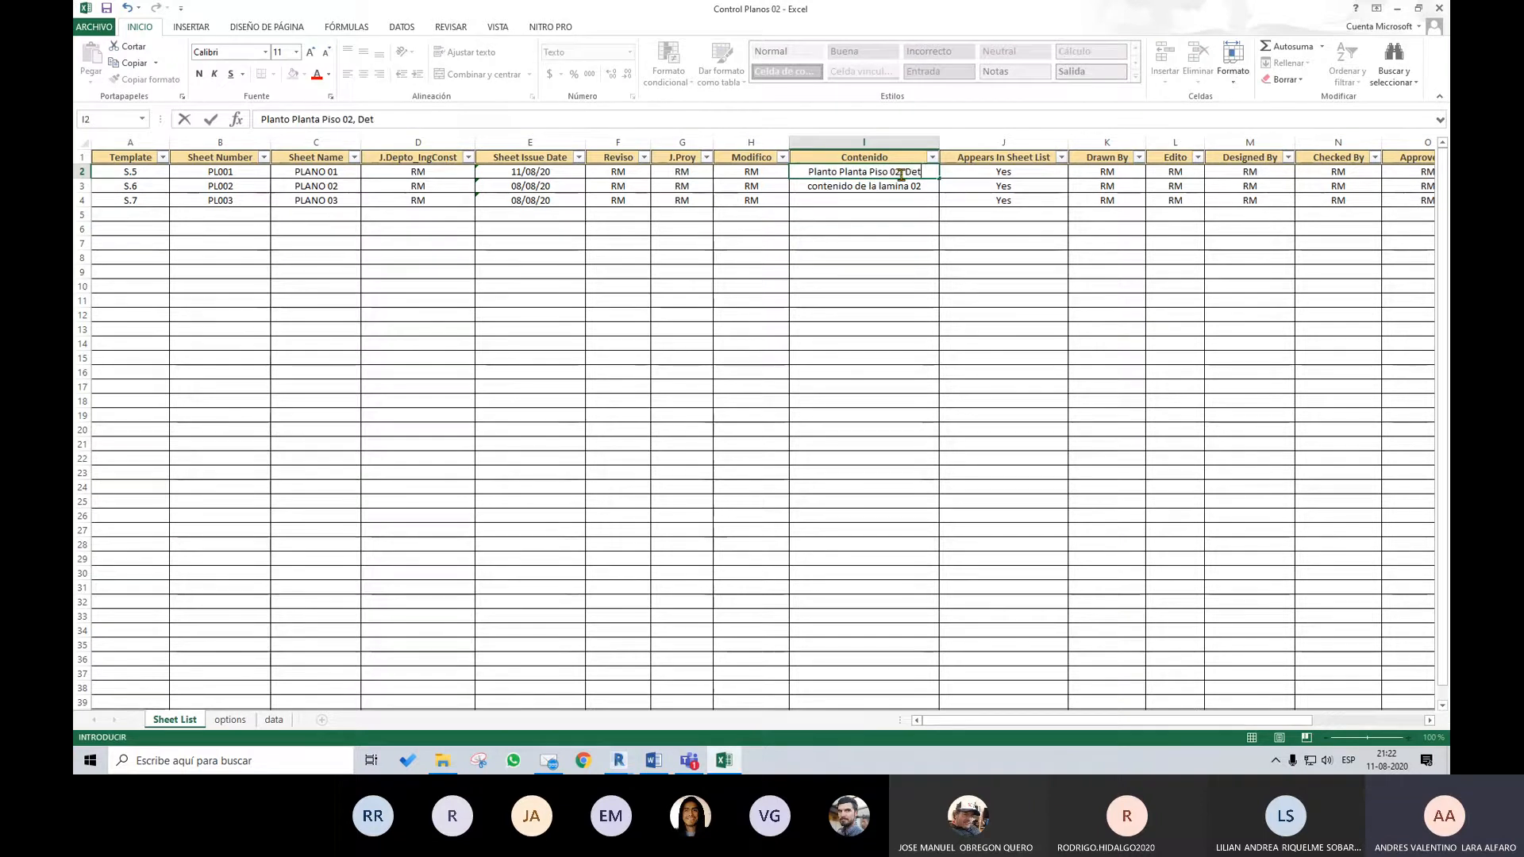
text(alles)
key(Return)
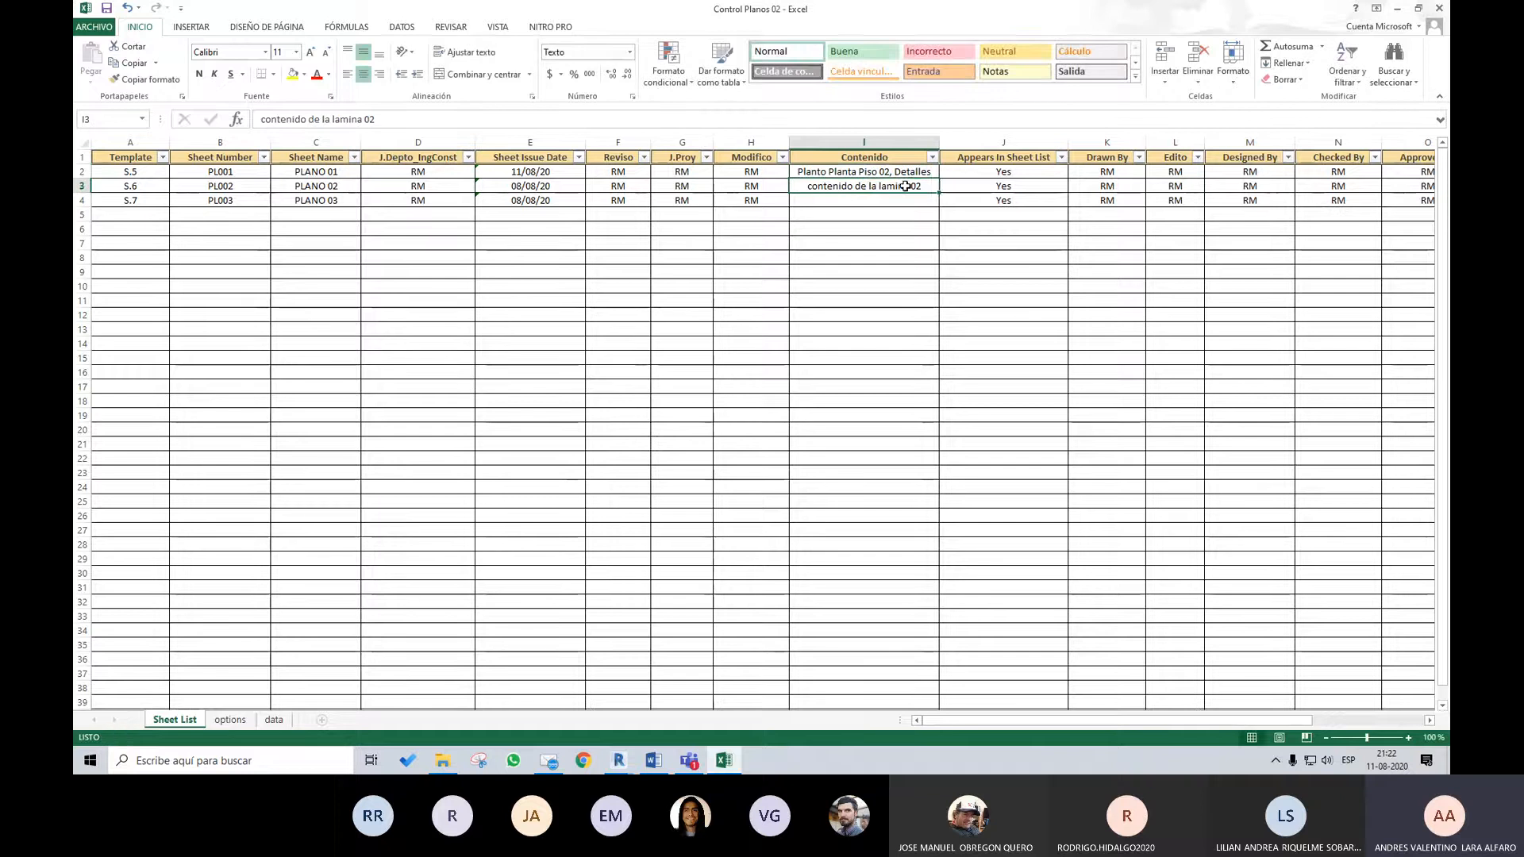
Copy the Contenido text of PLANO 01 over the Contenido of PLANO 02
click(915, 168)
click(905, 188)
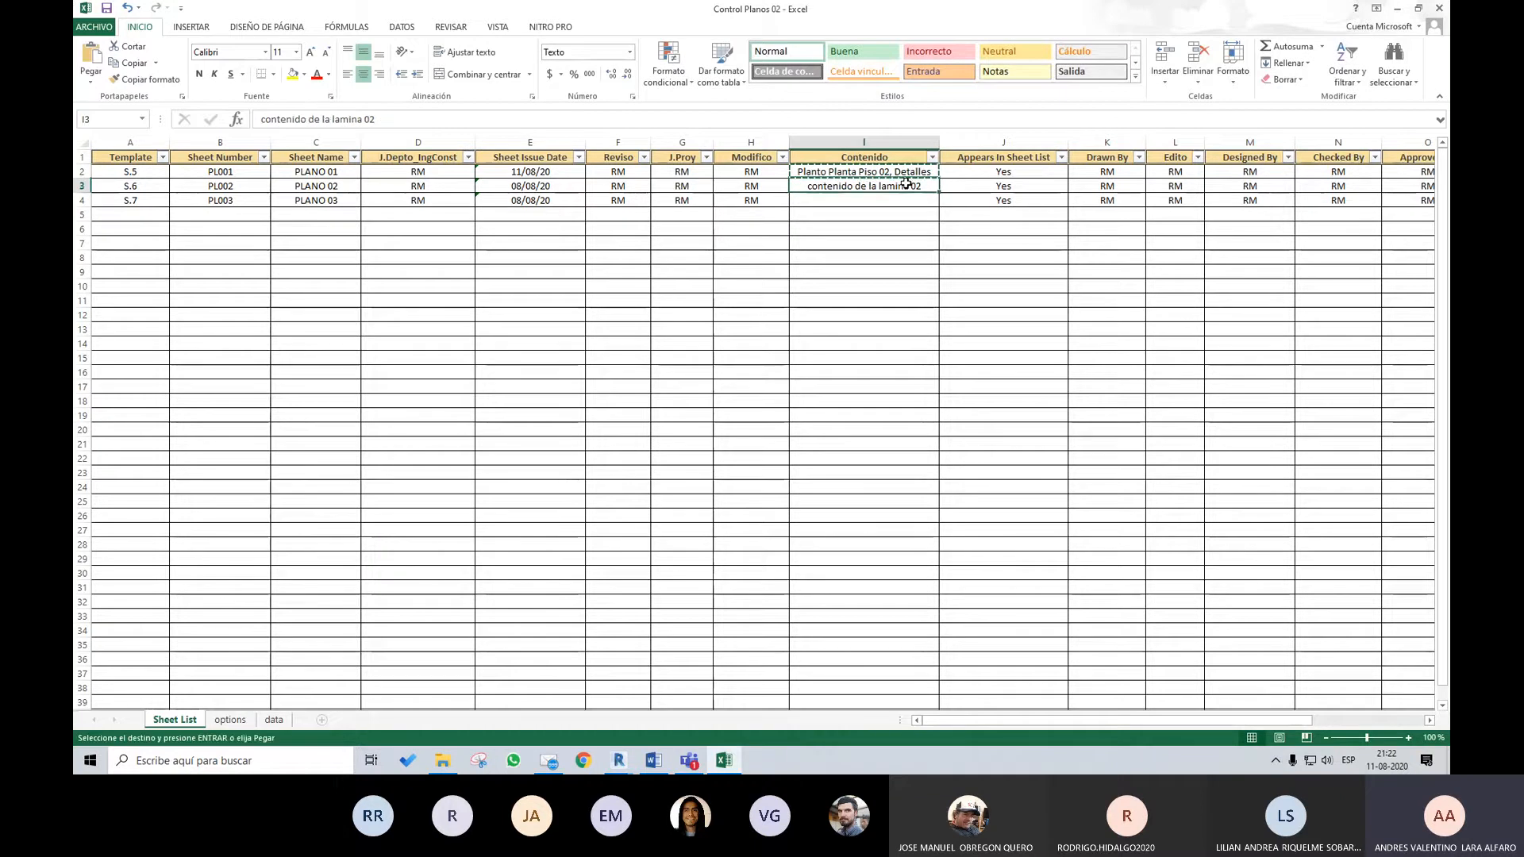
key(ctrl+v)
Enter "Planos Piso 01, Elevacion 05" as the Contenido of PLANO 03
click(890, 204)
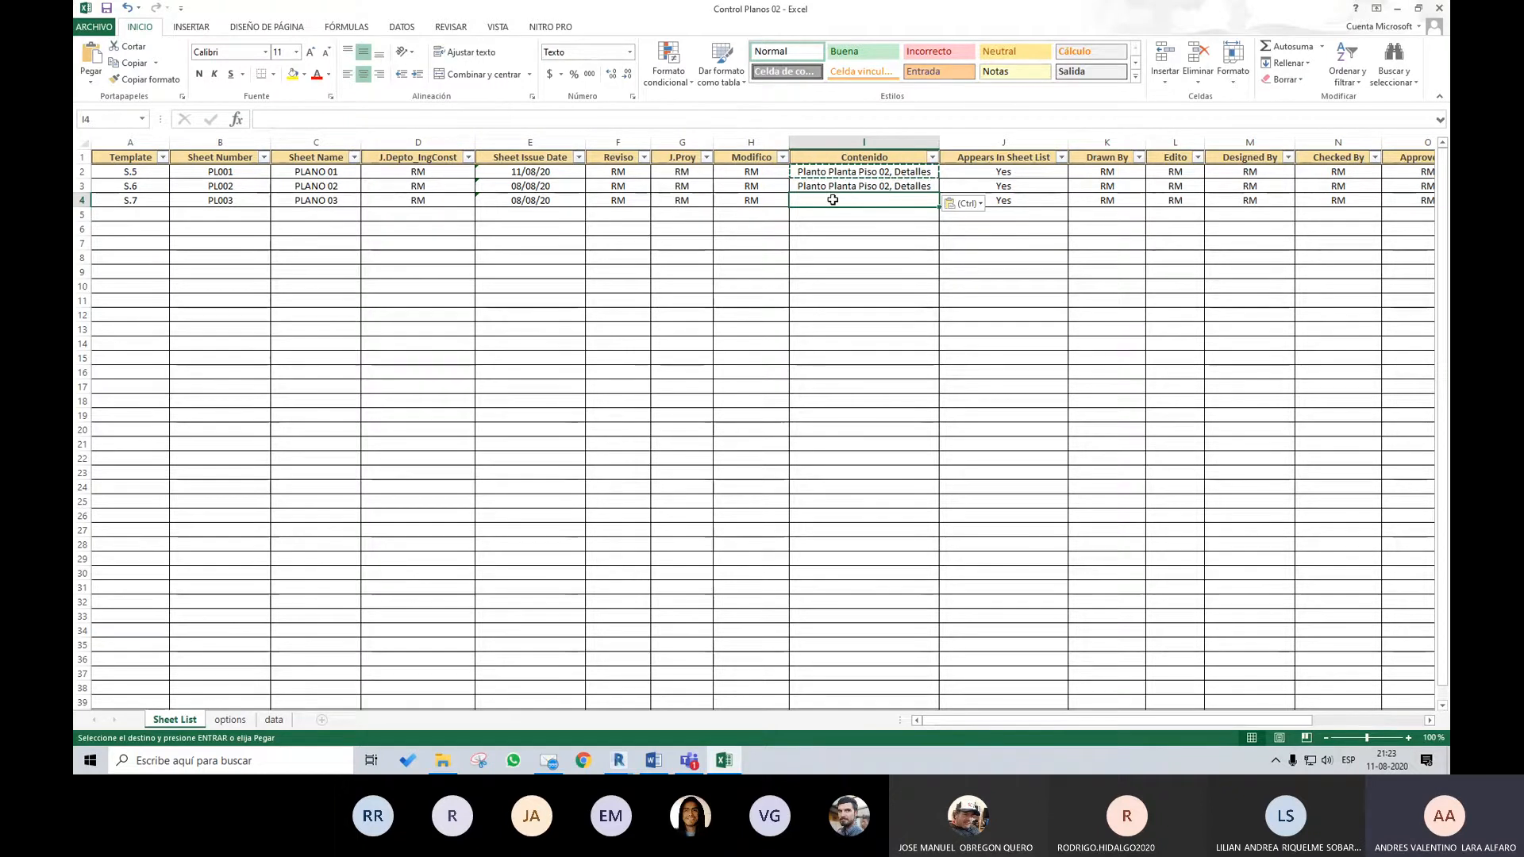
double_click(846, 200)
key(ctrl+v)
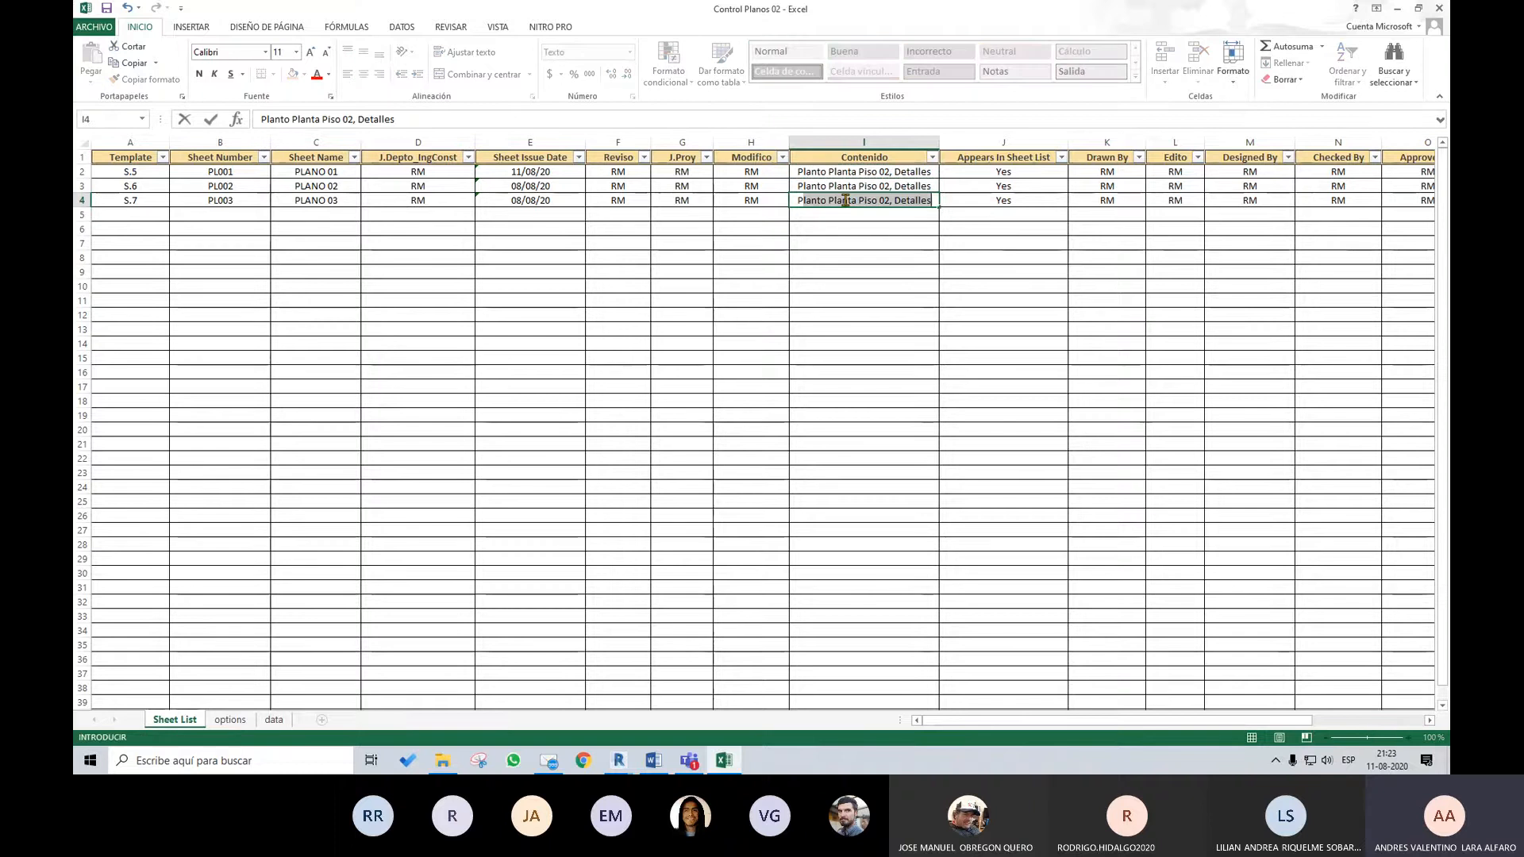
text(lanos)
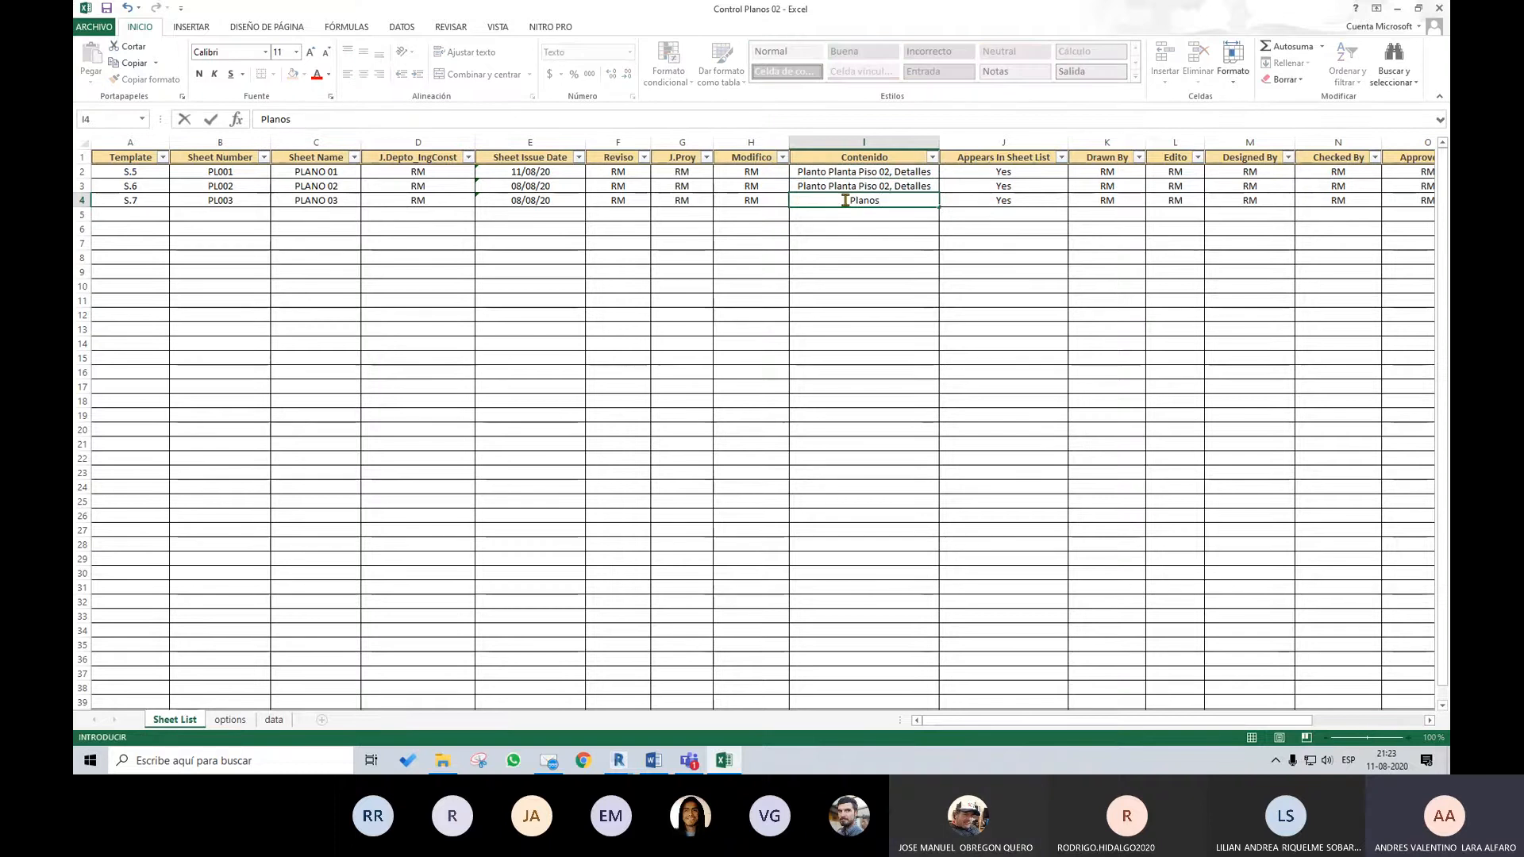
text( Piso 01)
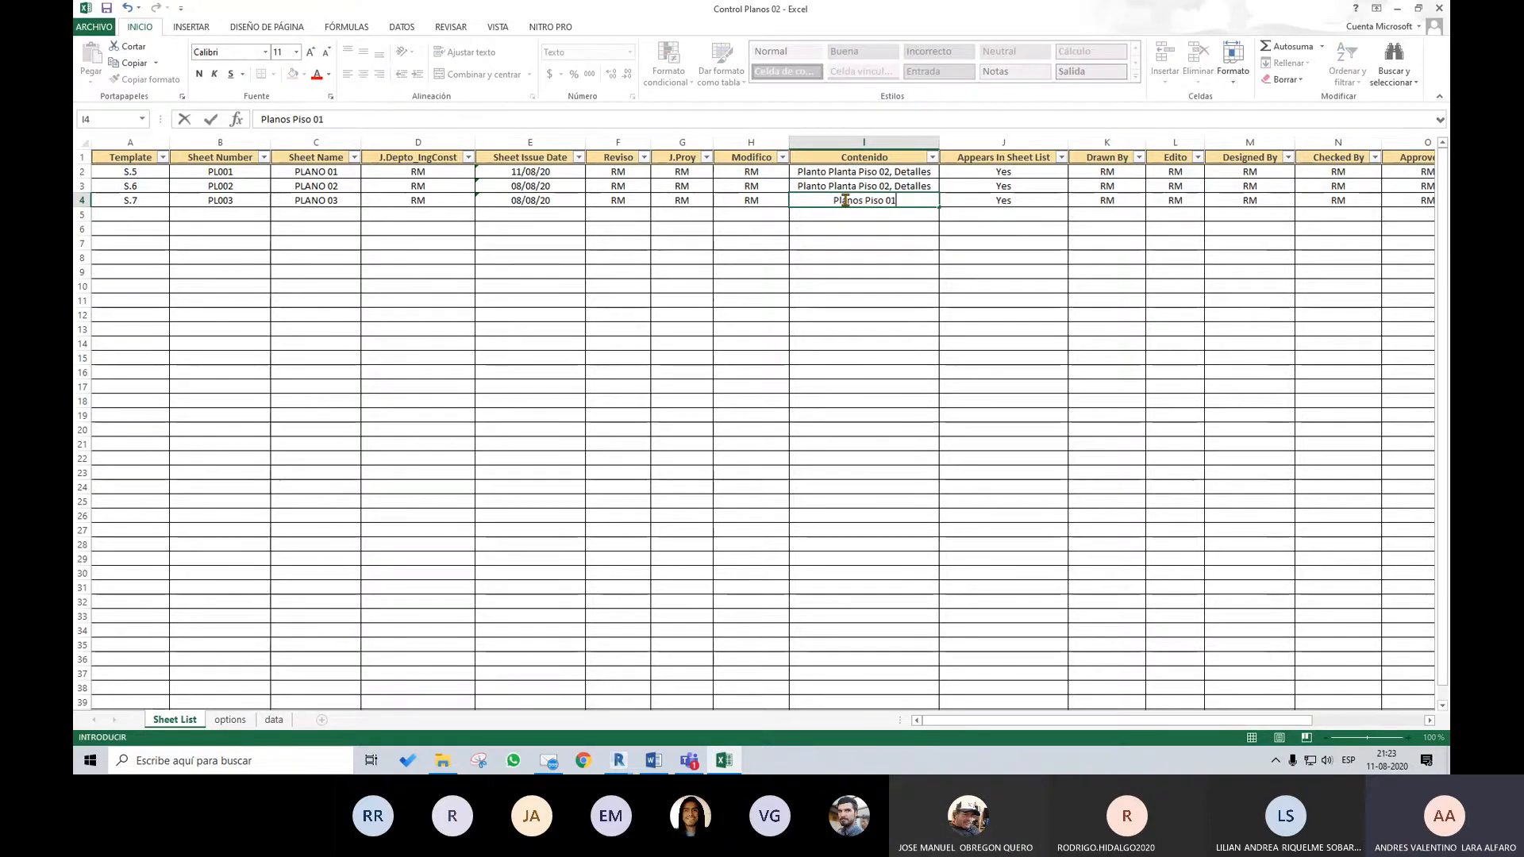
text(, Elevacio)
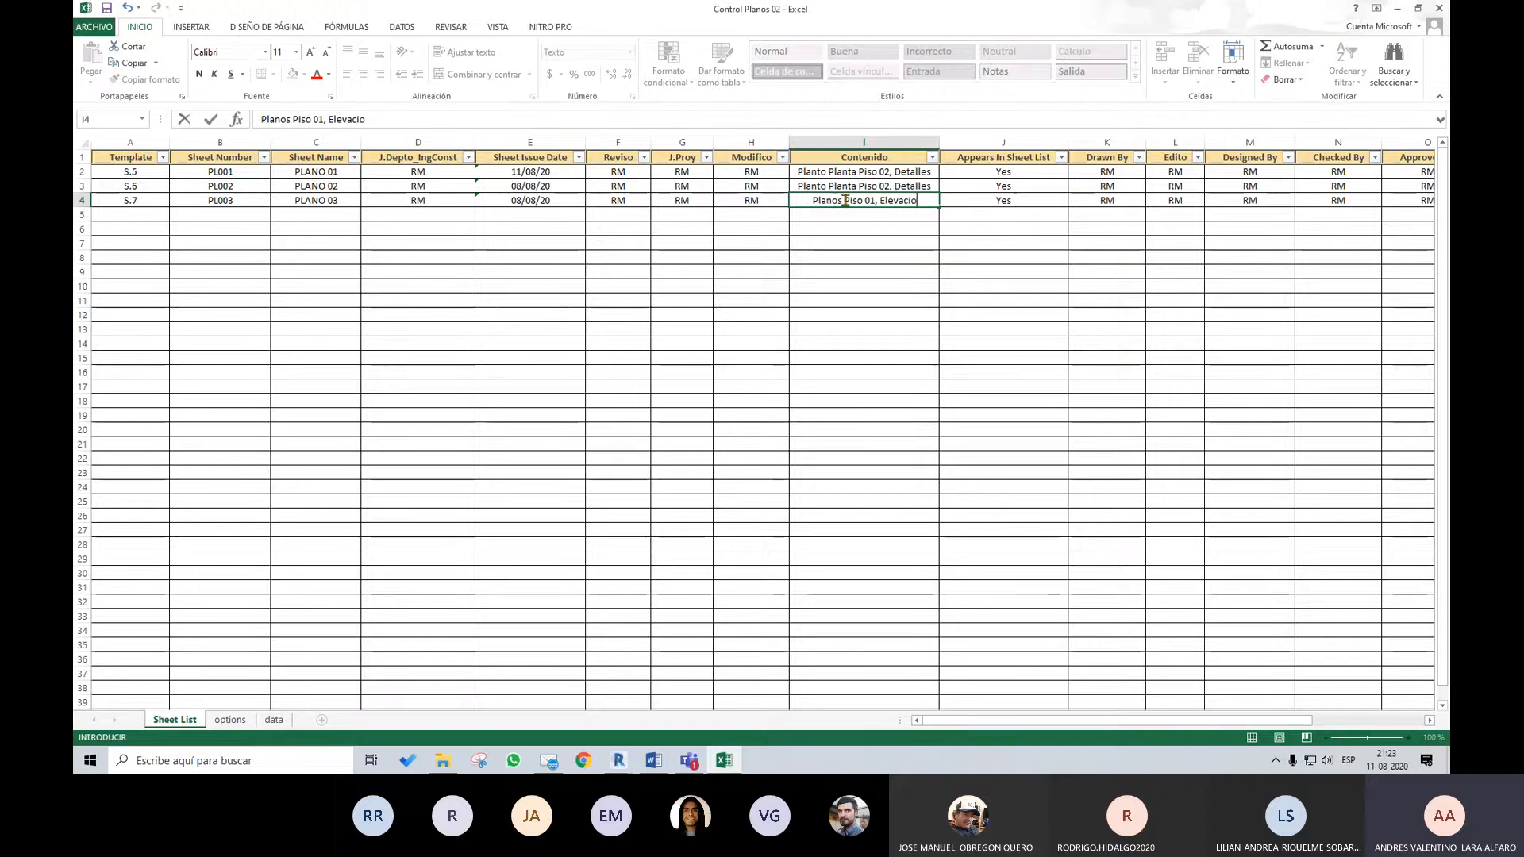
text(n 05)
key(Return)
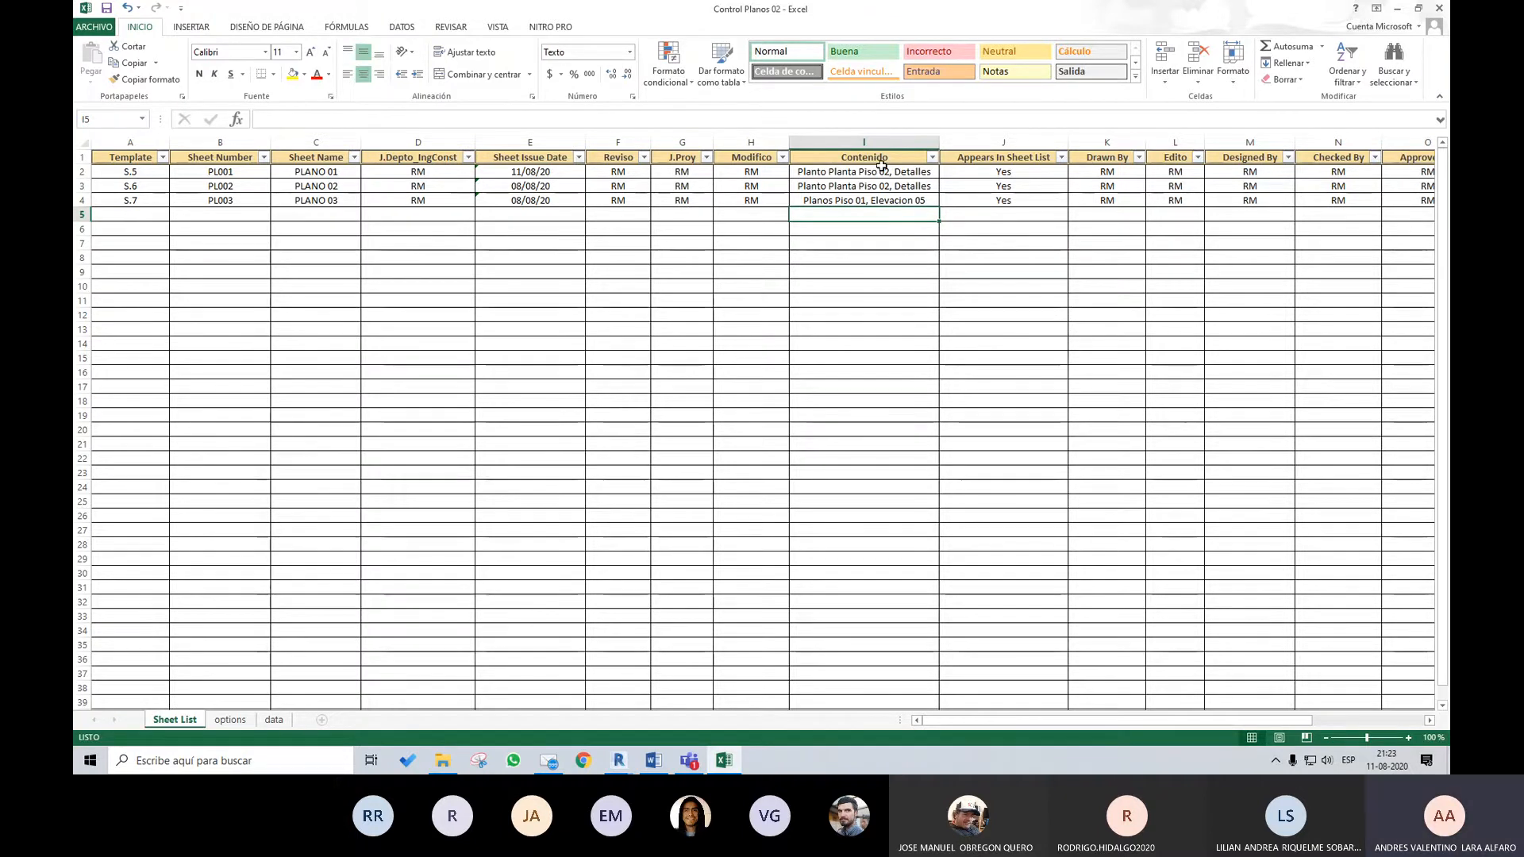
drag(877, 172, 878, 198)
mouse_move(1198, 720)
mouse_down()
mouse_move(1314, 727)
mouse_move(1190, 723)
mouse_up()
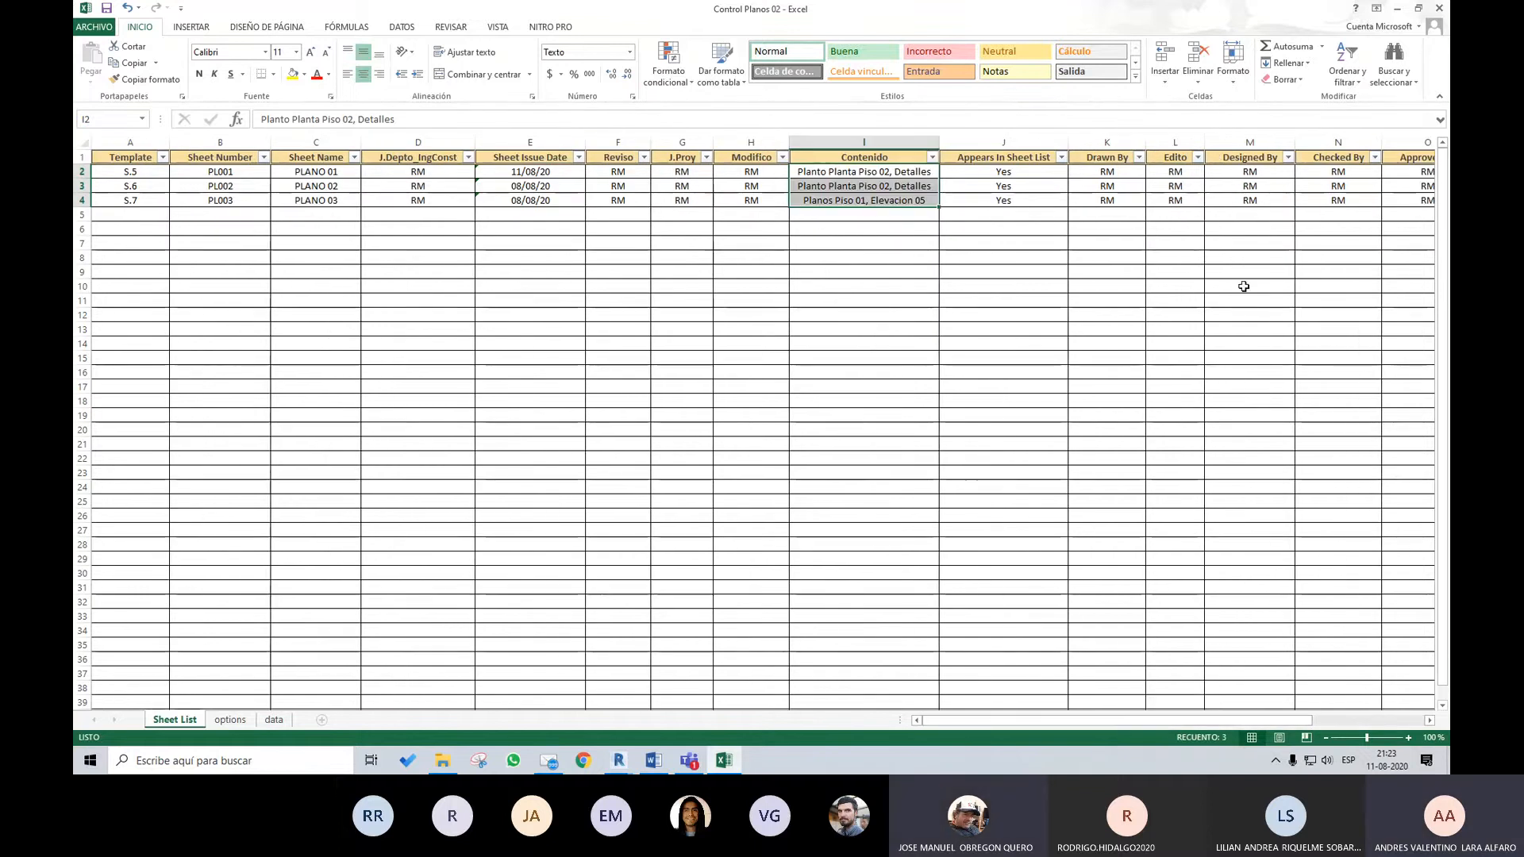
drag(1401, 200, 1048, 178)
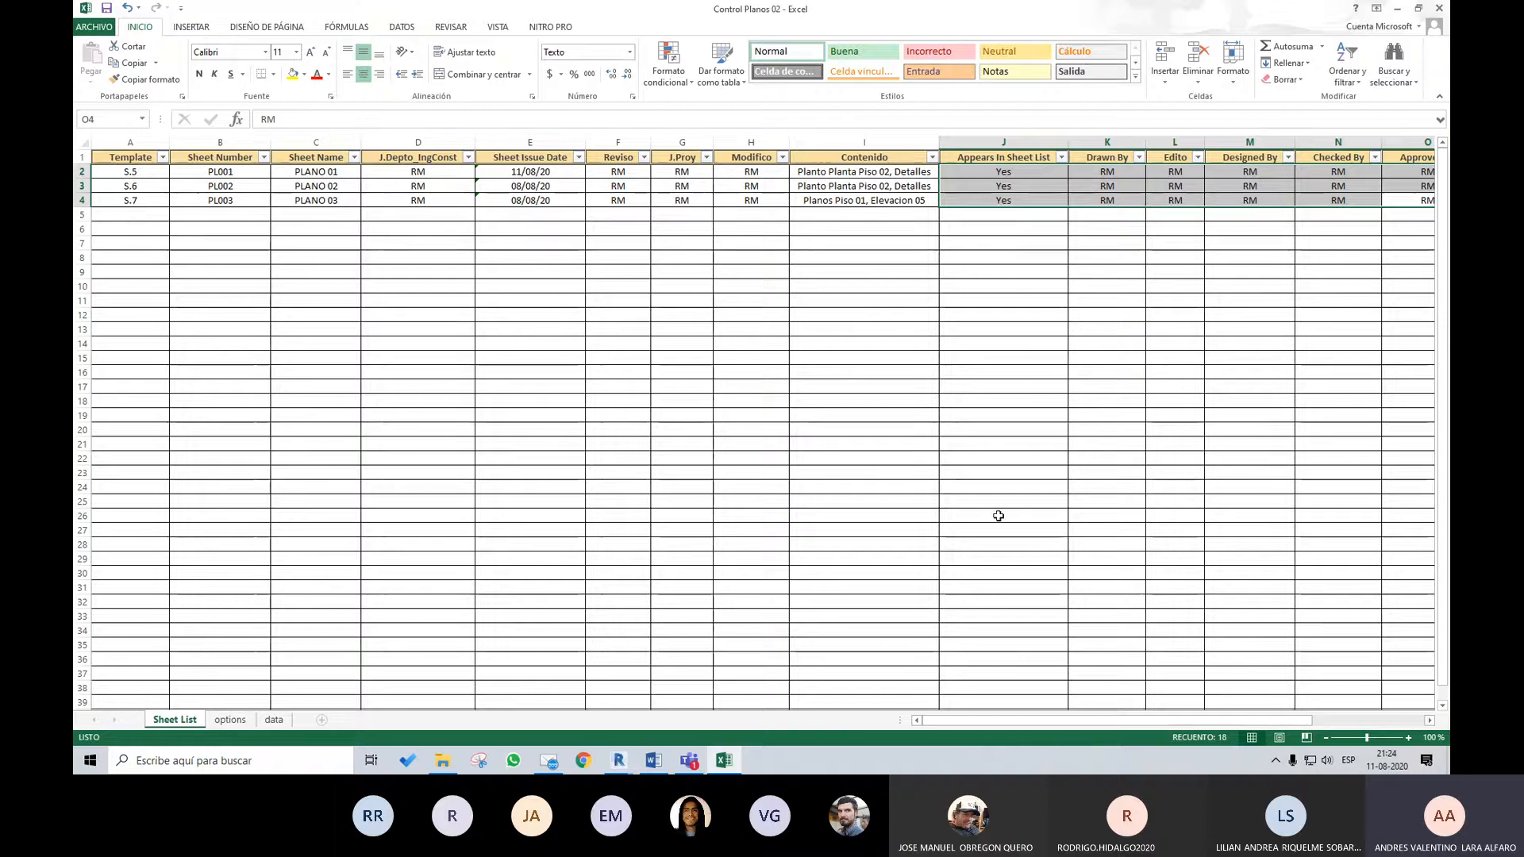
click(1032, 243)
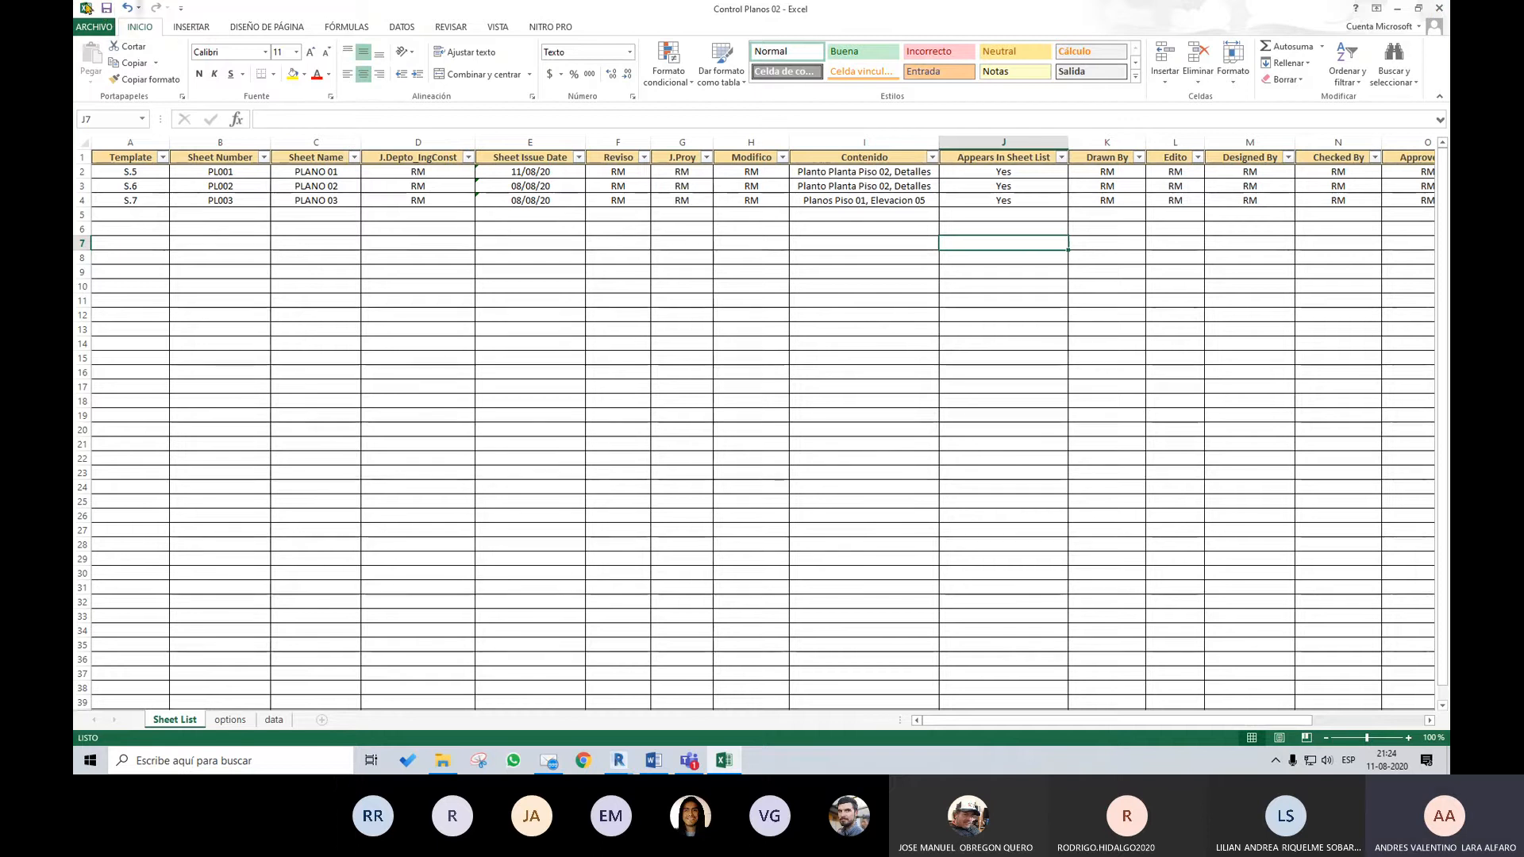
Save and close the workbook, and import Control Planos 02 from the CLASE 07 folder into the SheetGen sheet list
click(1439, 9)
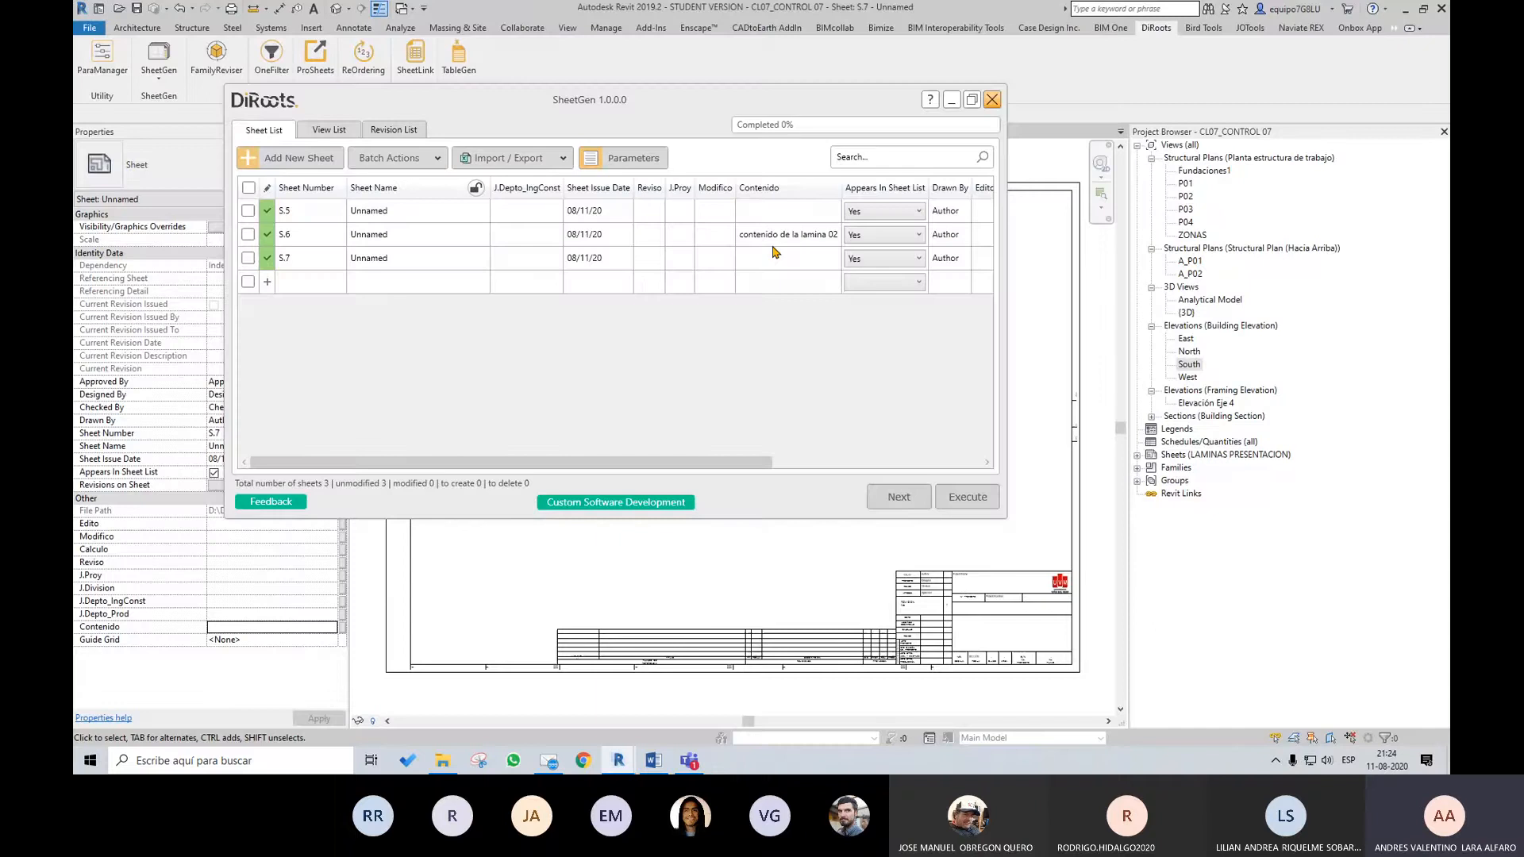
click(512, 158)
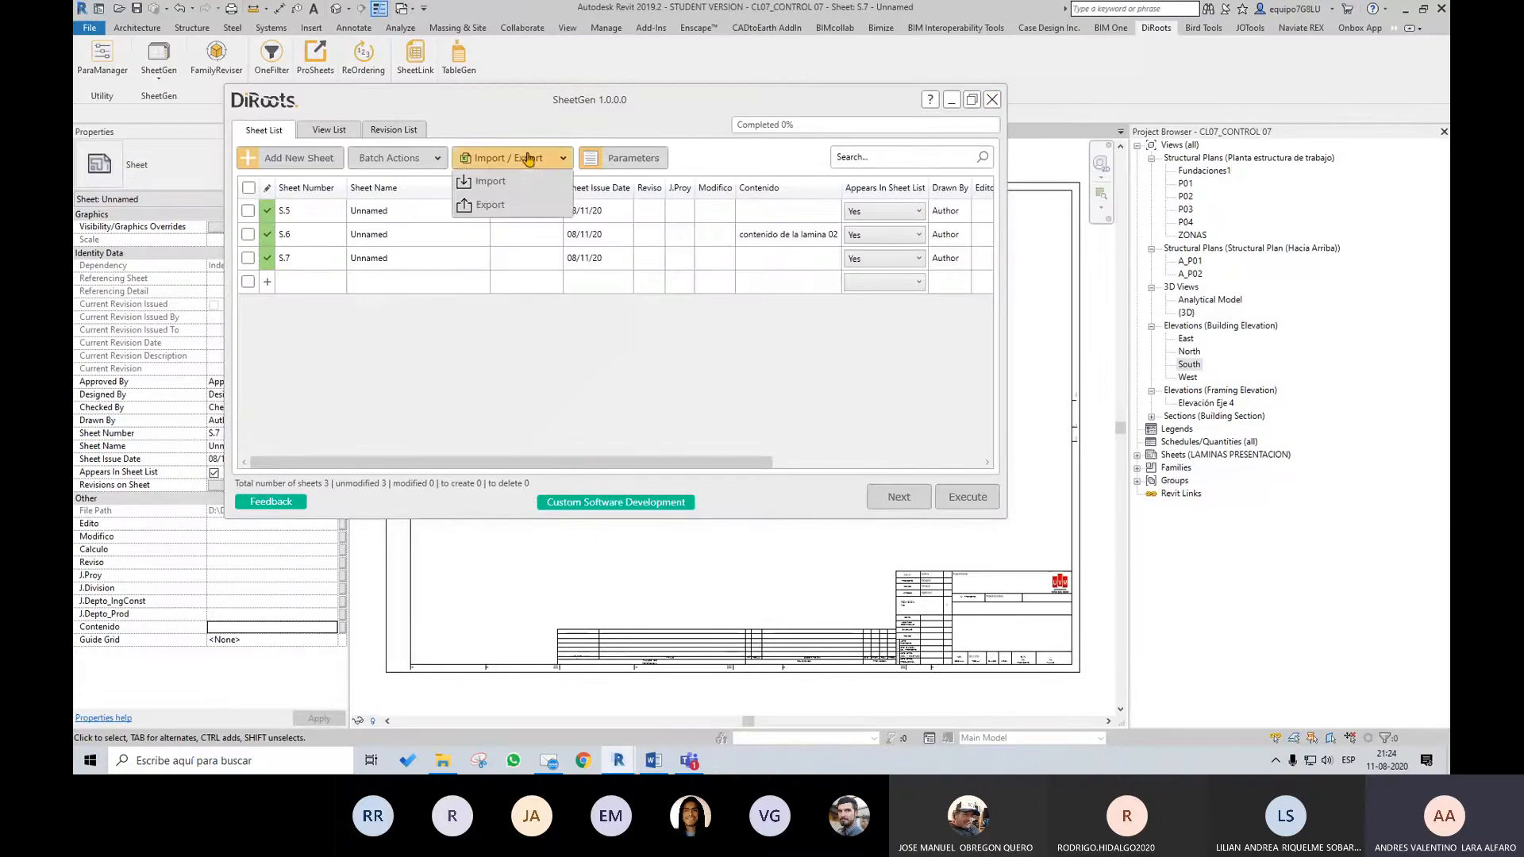
click(523, 181)
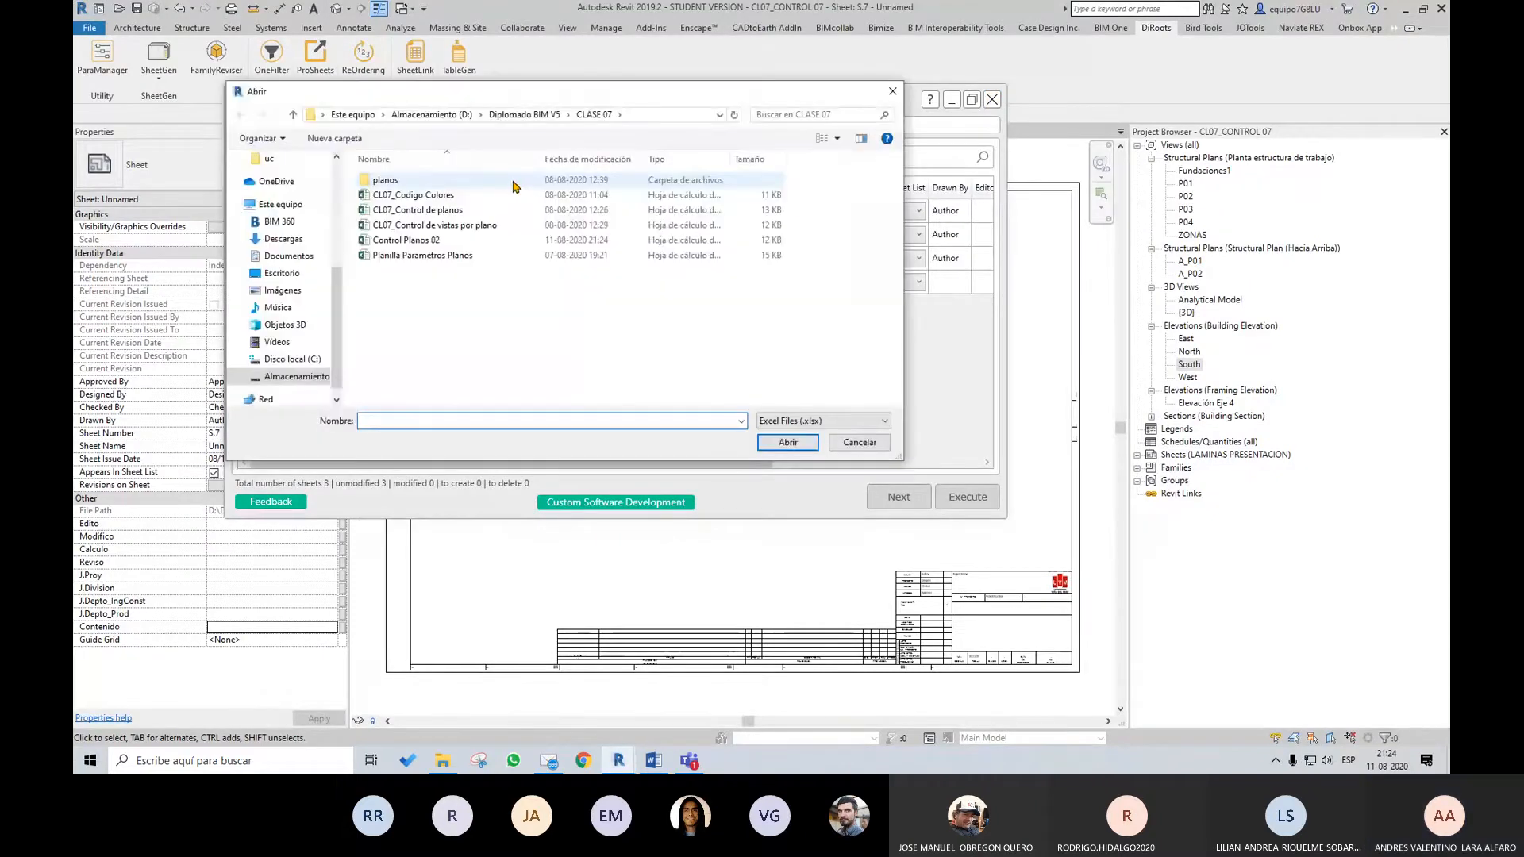
click(459, 240)
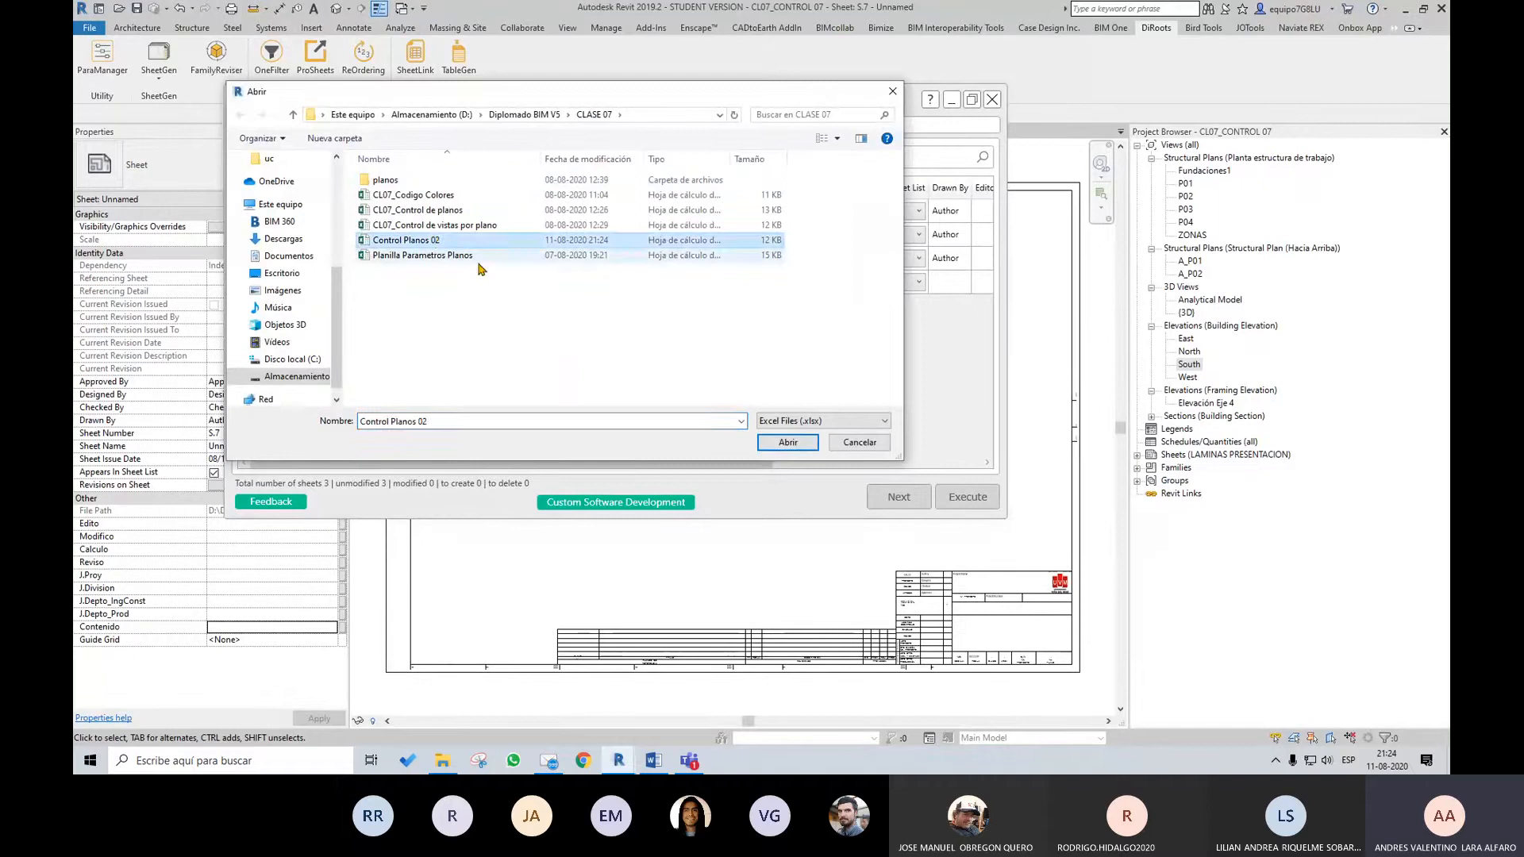
click(787, 442)
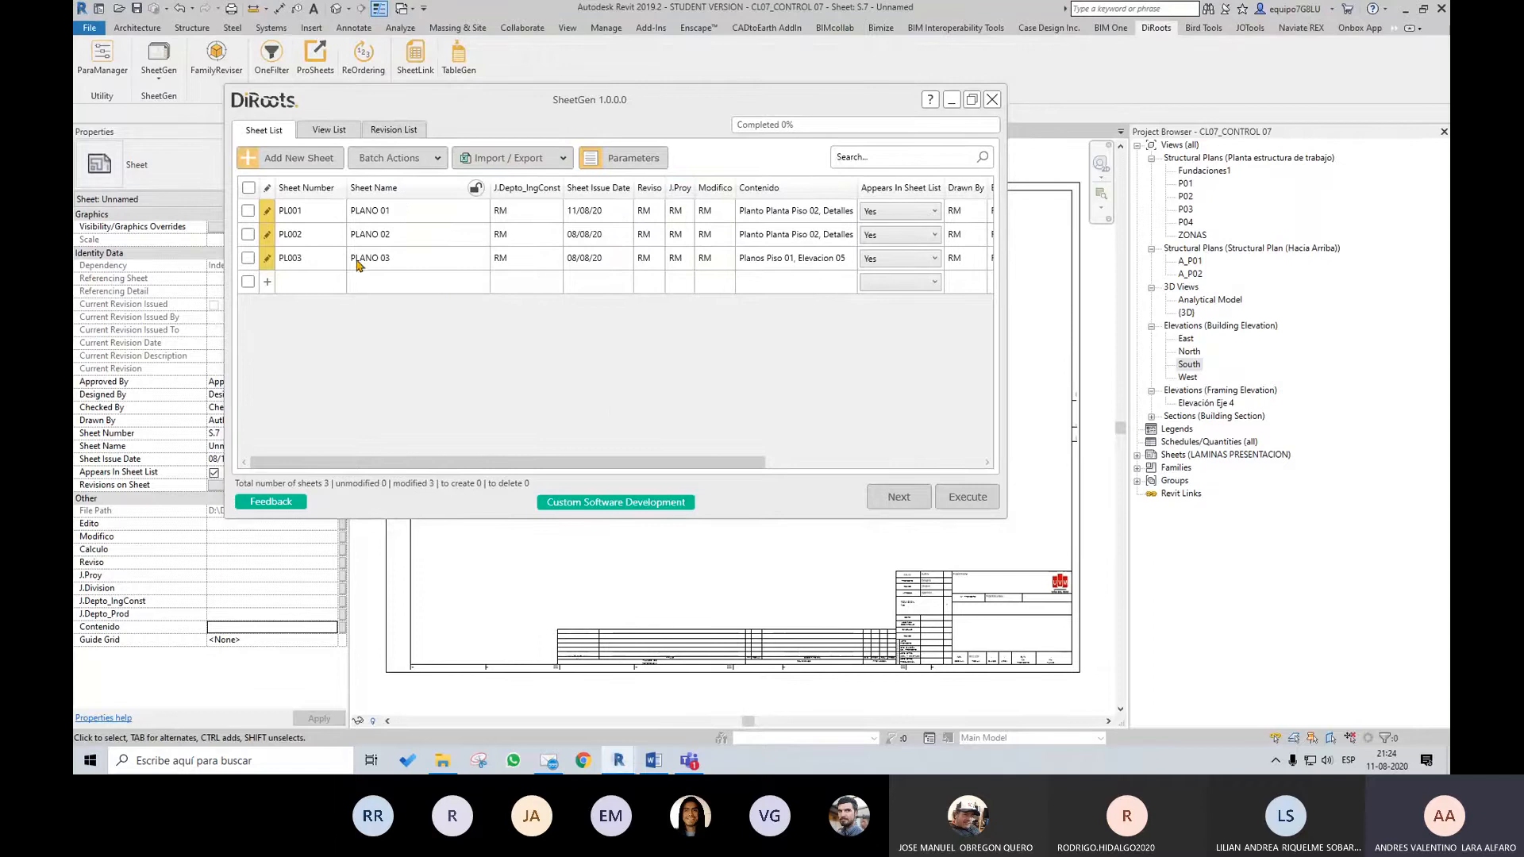
Execute the imported parameter changes on the three sheets and leave SheetGen
drag(637, 465, 877, 462)
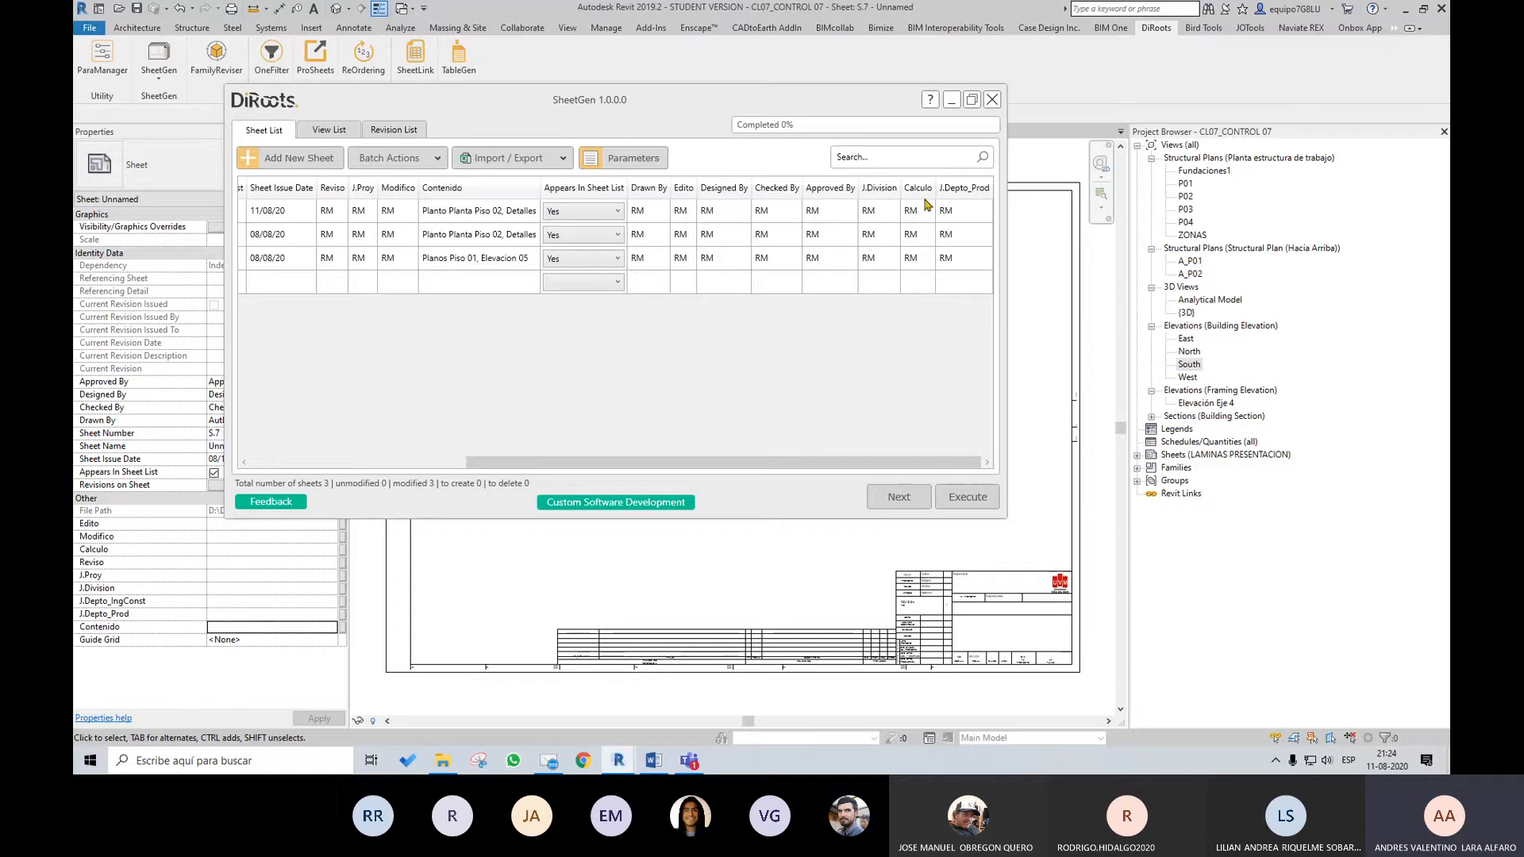
click(978, 505)
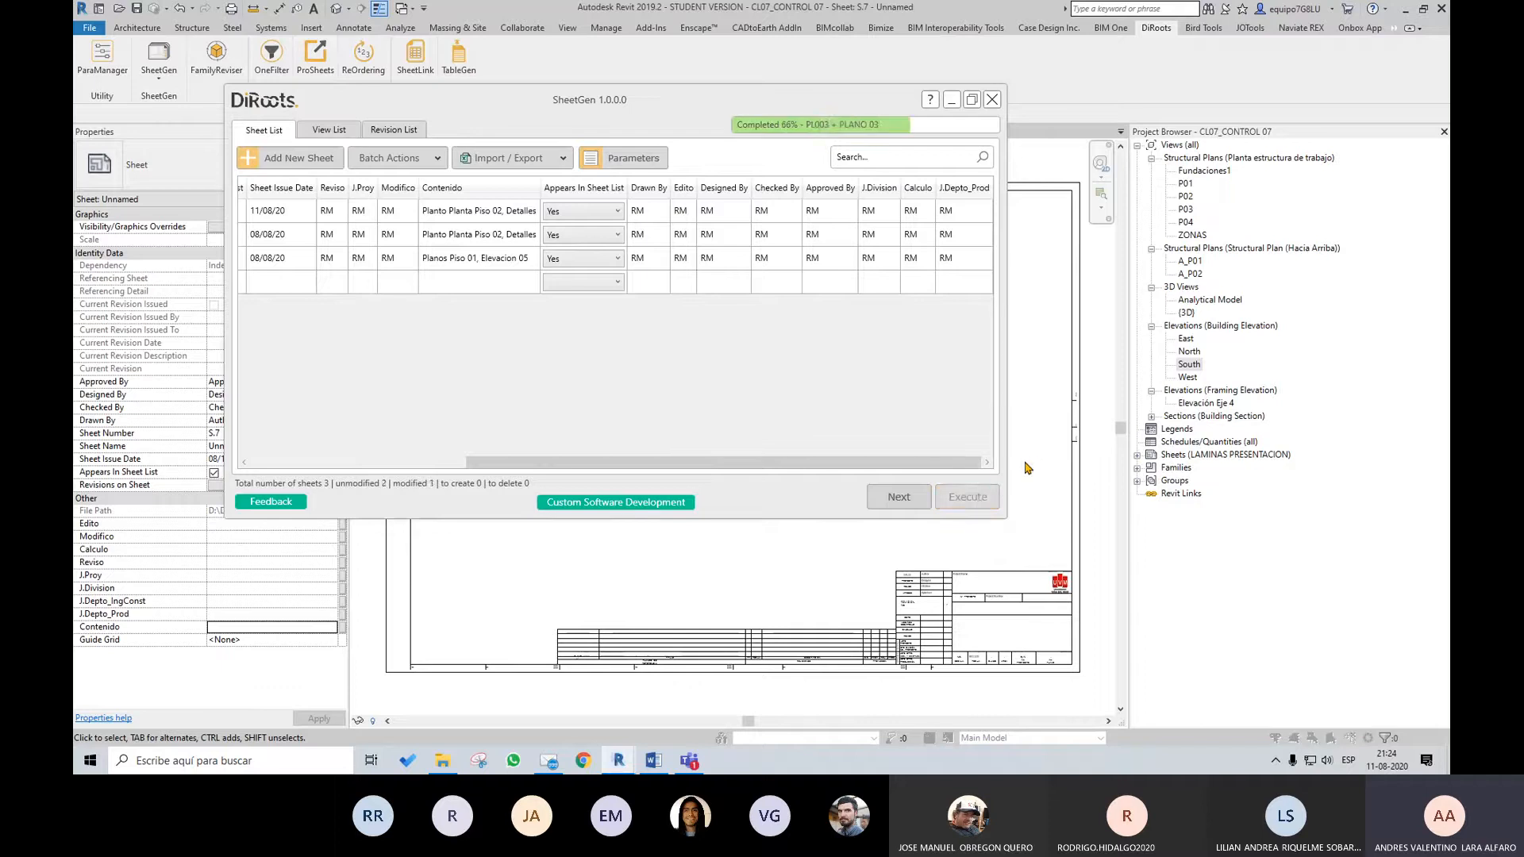
click(618, 330)
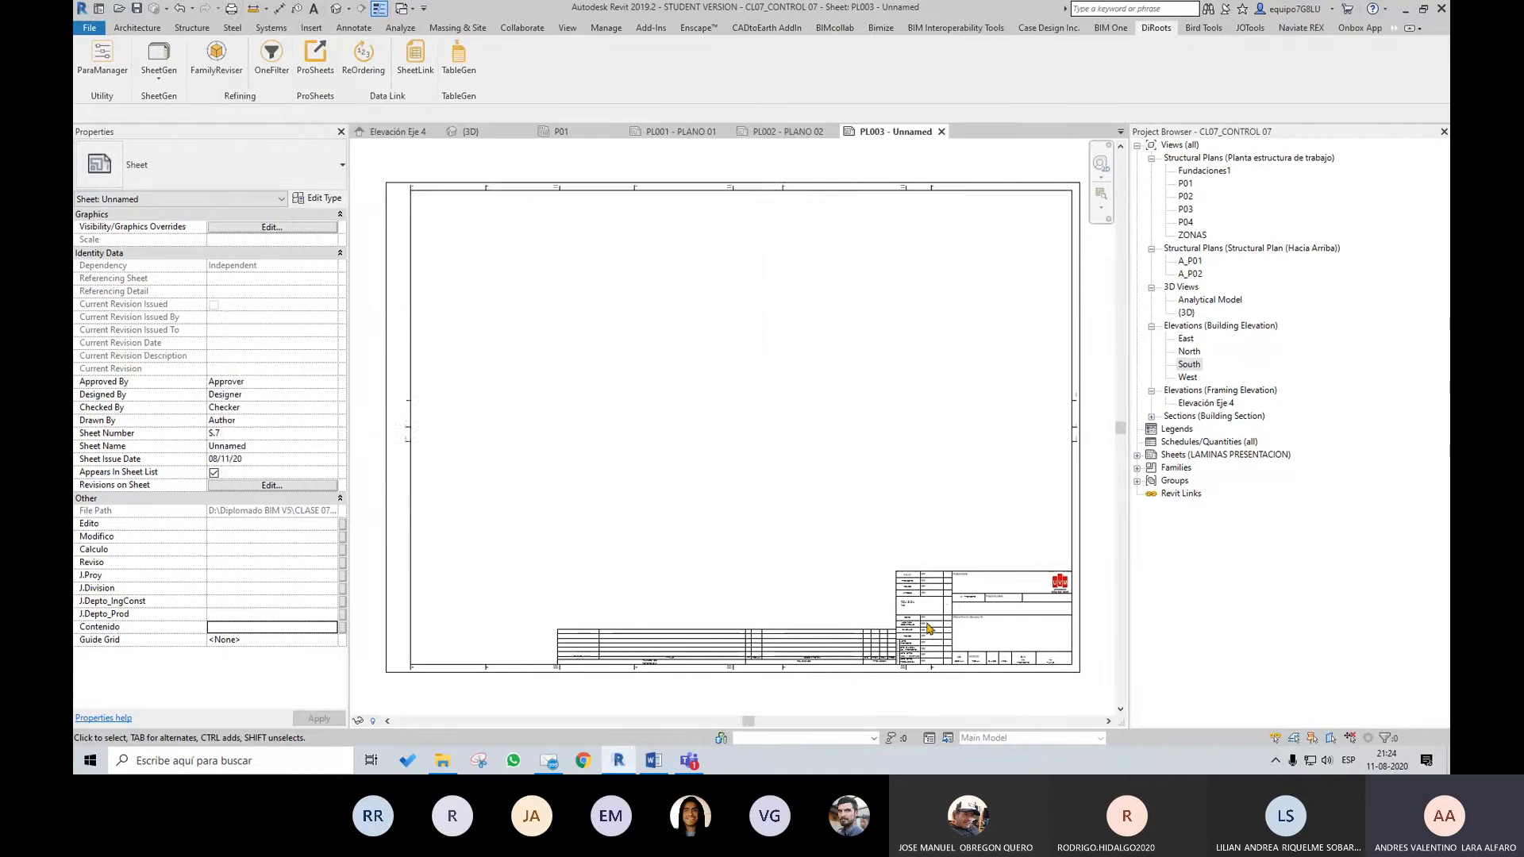
Examine the title block values on sheets PL003, PL002 and PL001, opening each sheet from the LAMINAS PRESENTACION group
scroll(959, 639, up, 2)
scroll(958, 640, up, 2)
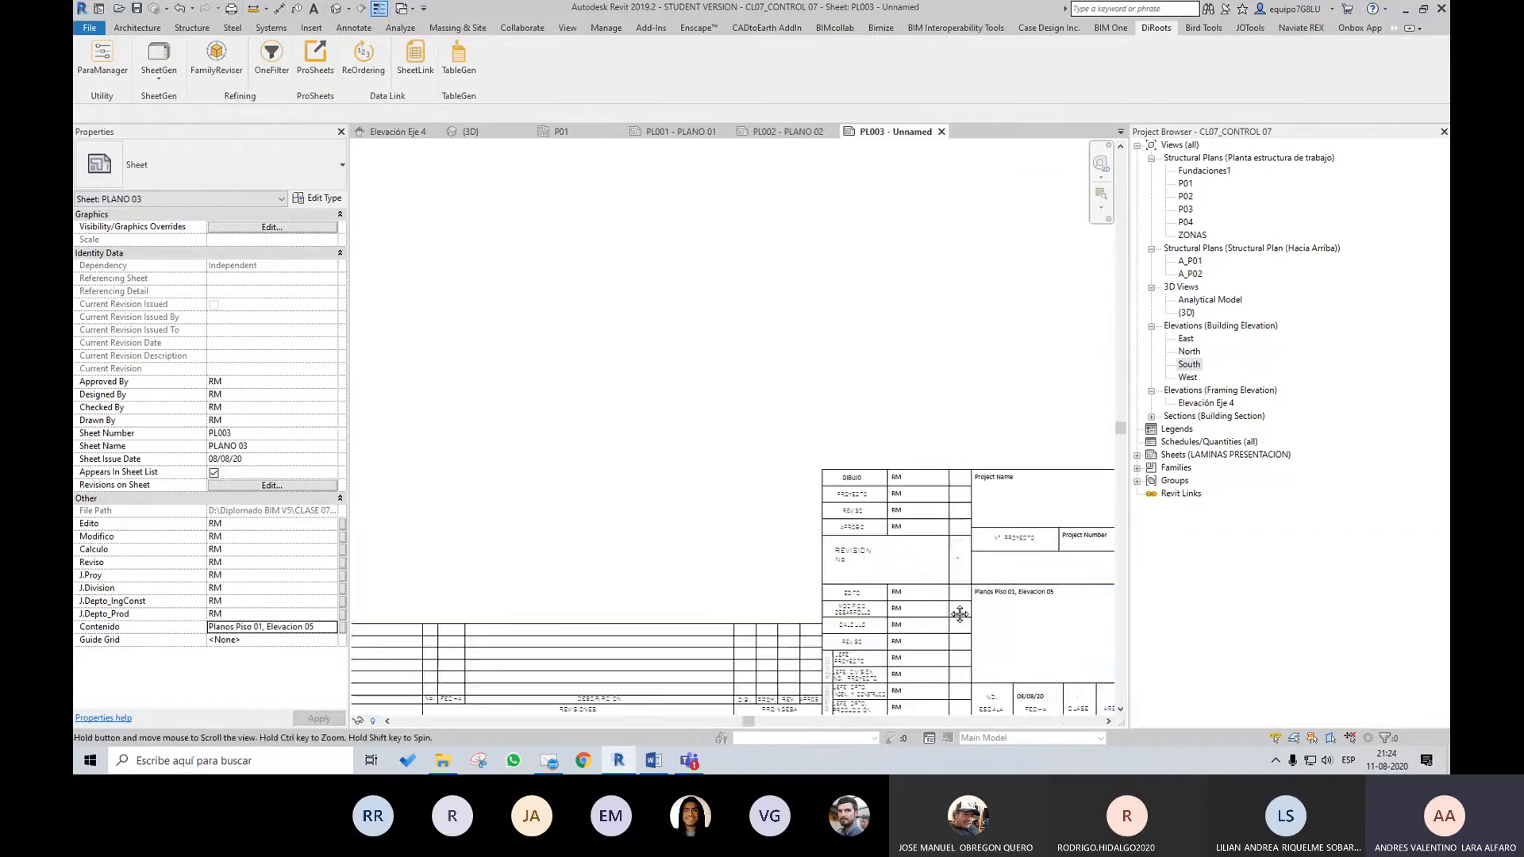
scroll(969, 476, up, 3)
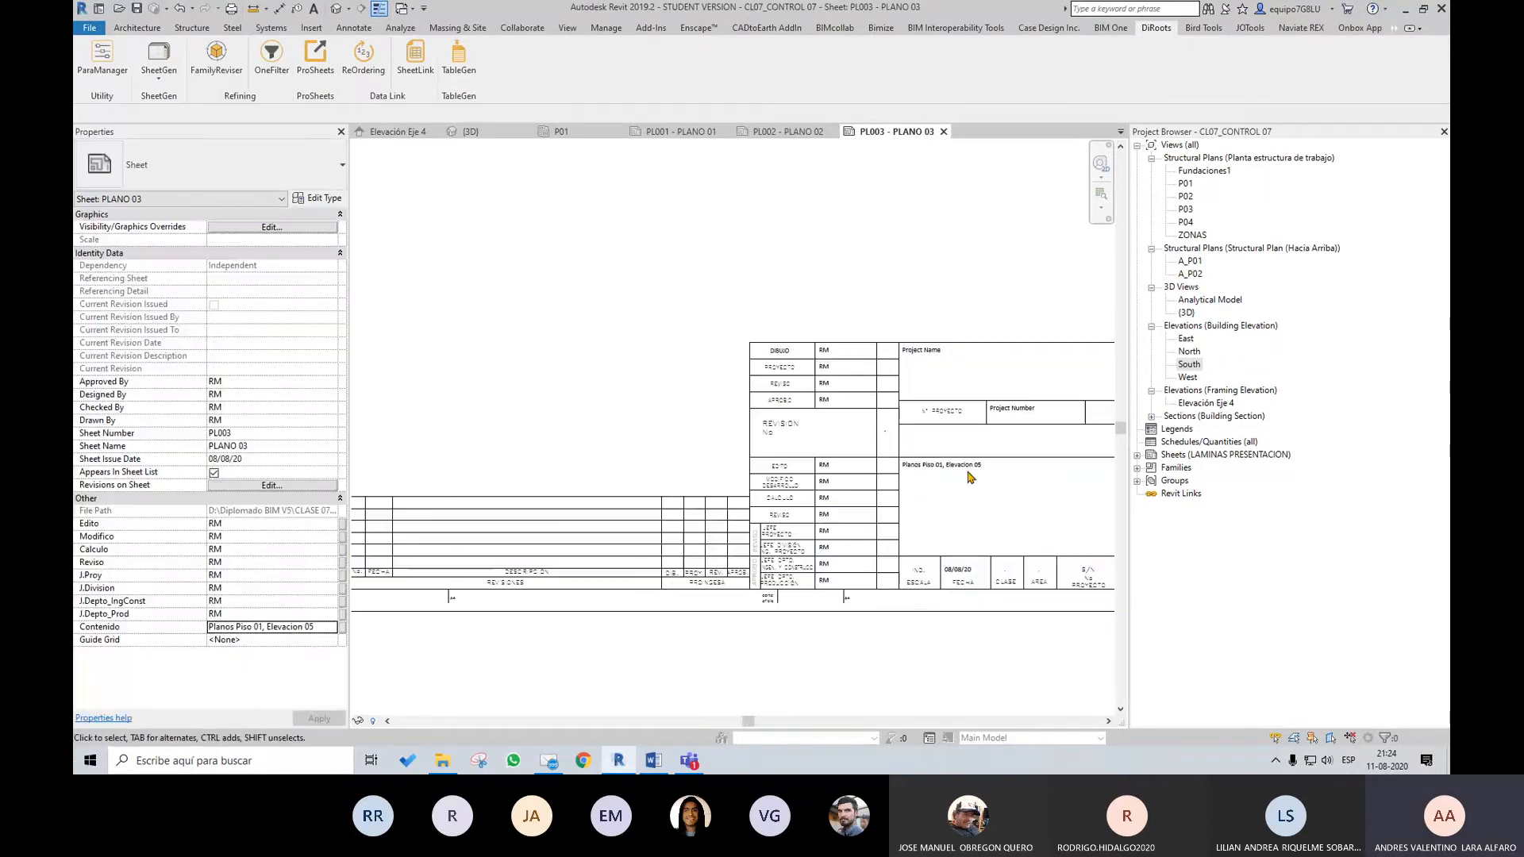
middle_drag(986, 506, 866, 489)
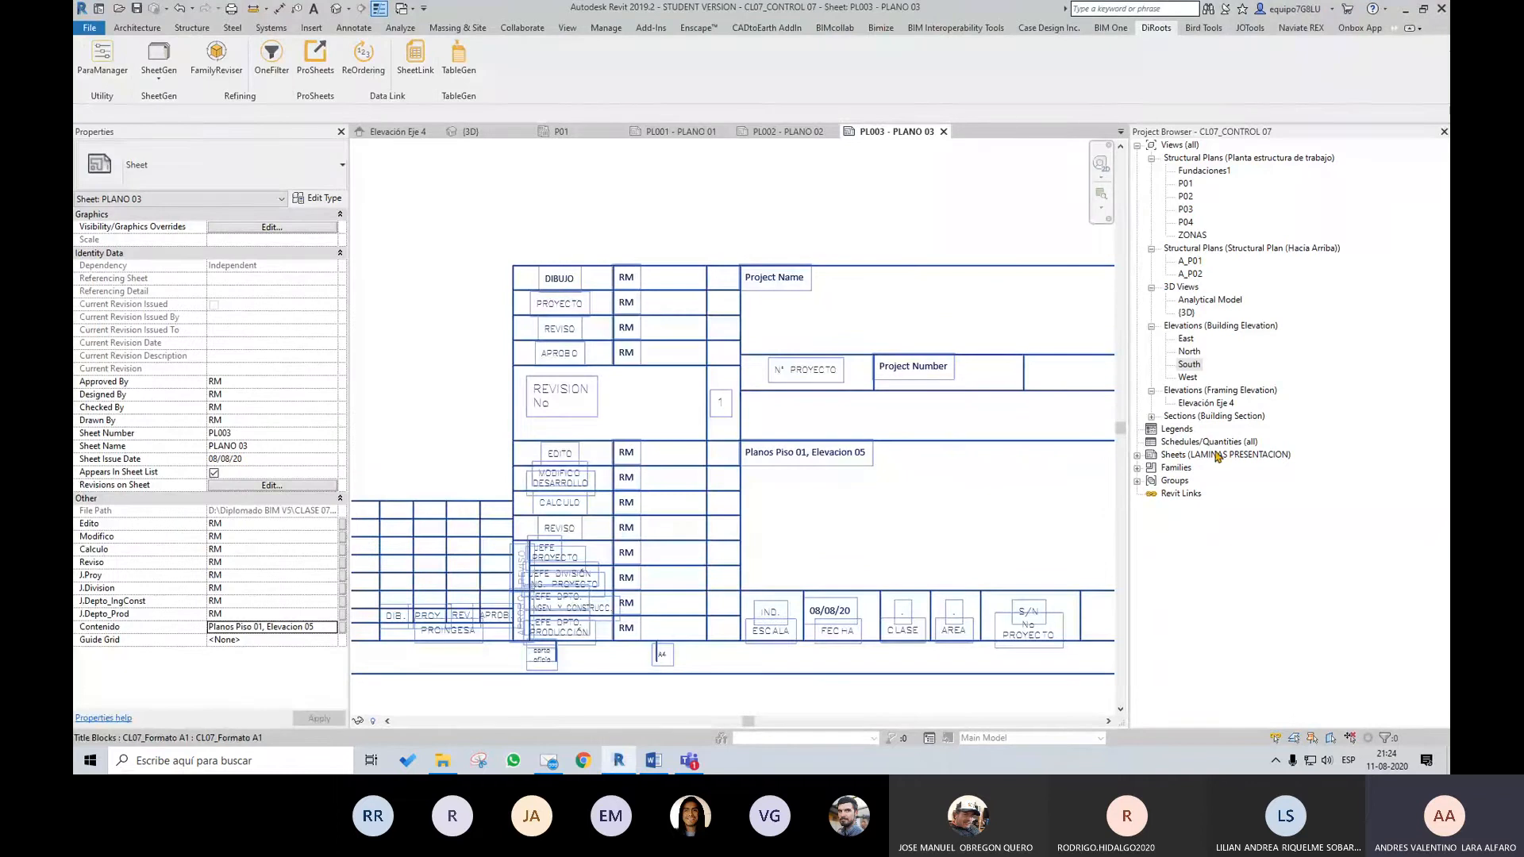
click(1137, 455)
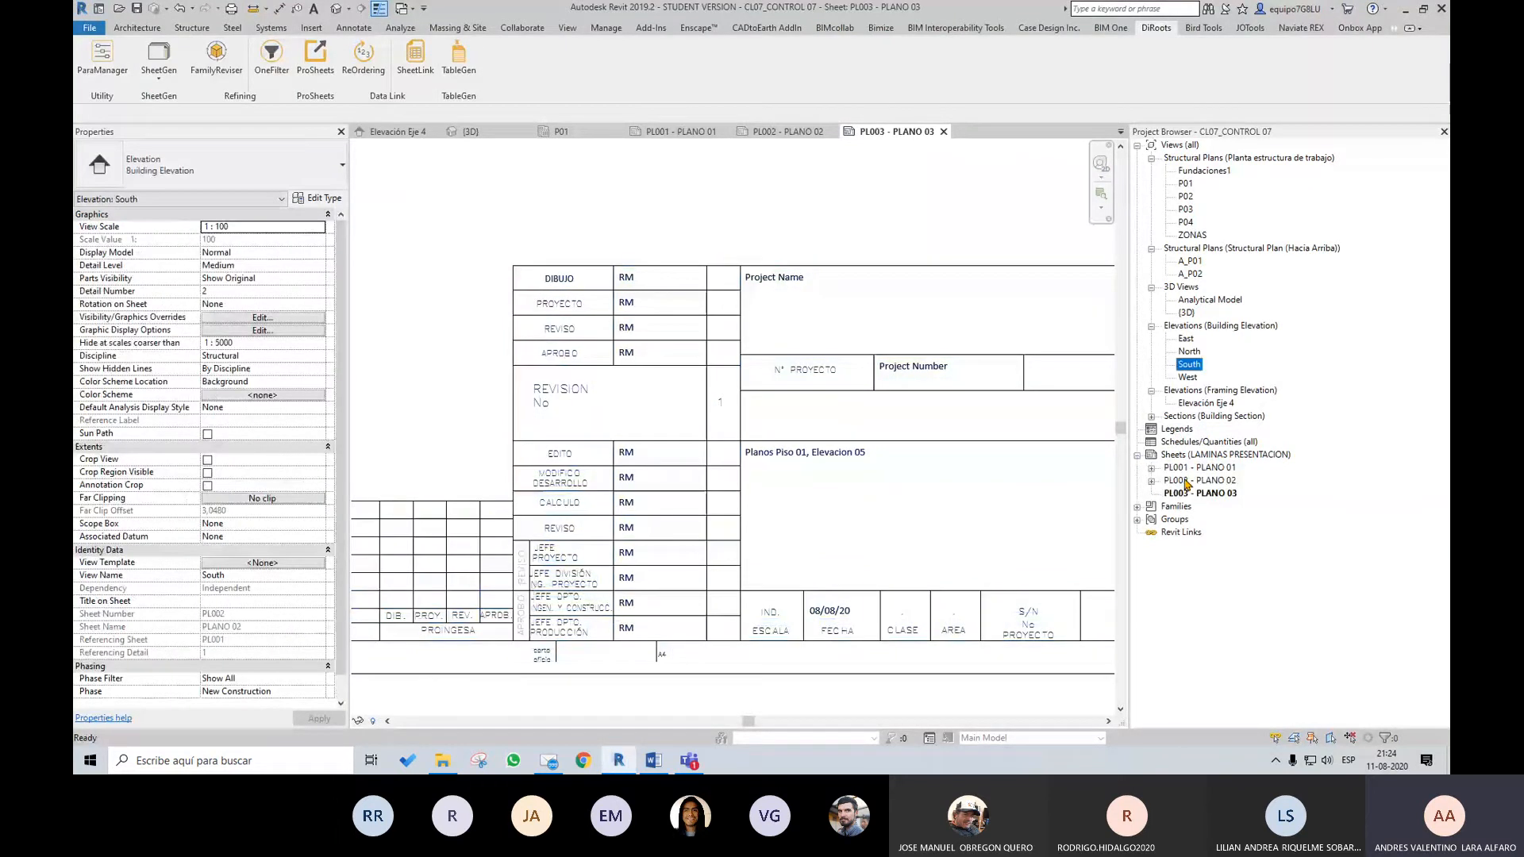
double_click(1199, 480)
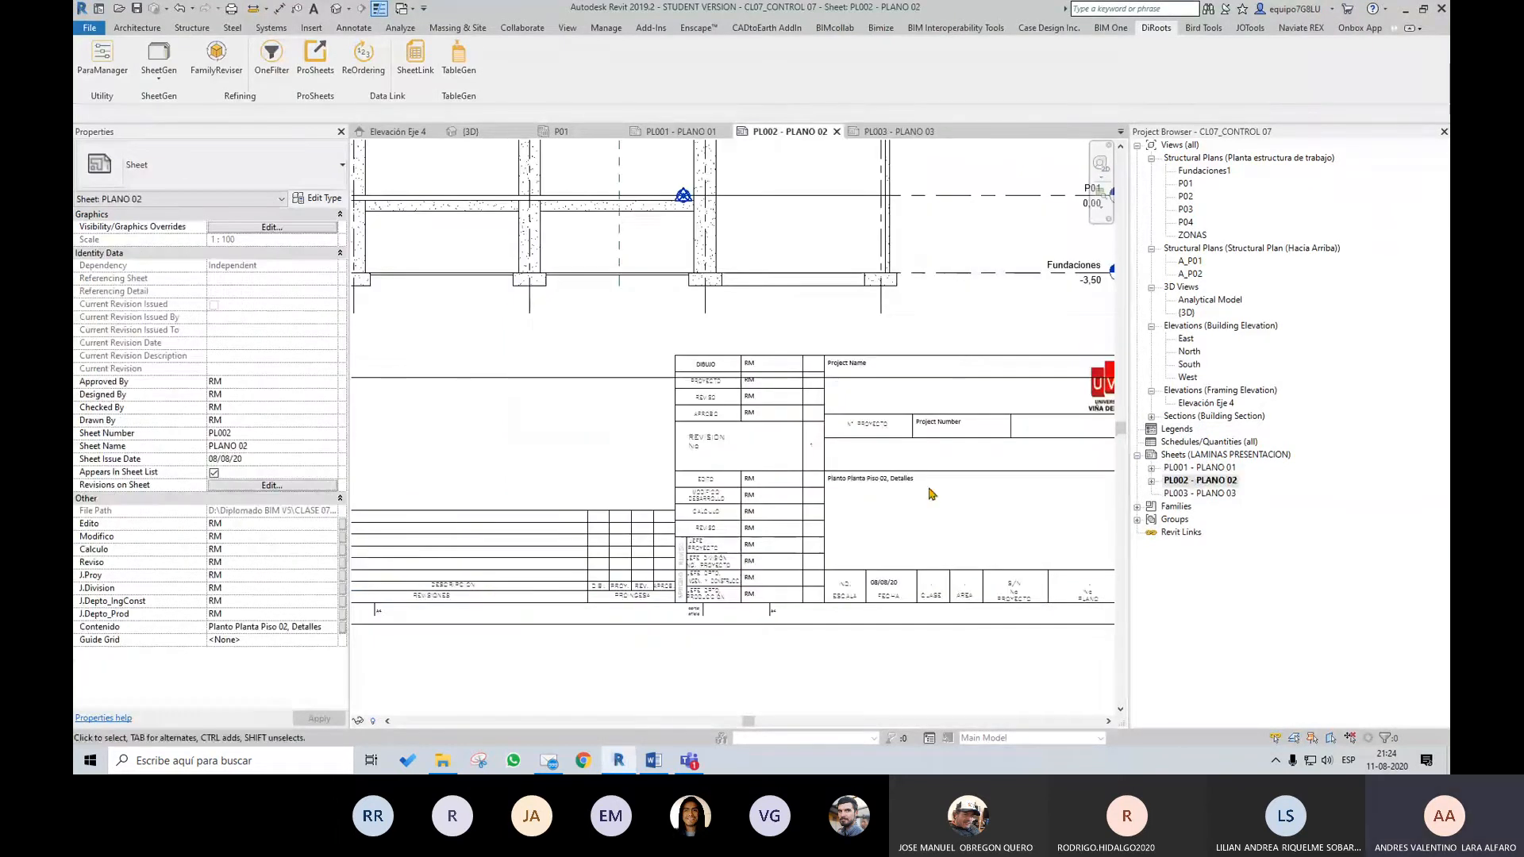
scroll(895, 588, up, 2)
double_click(1198, 467)
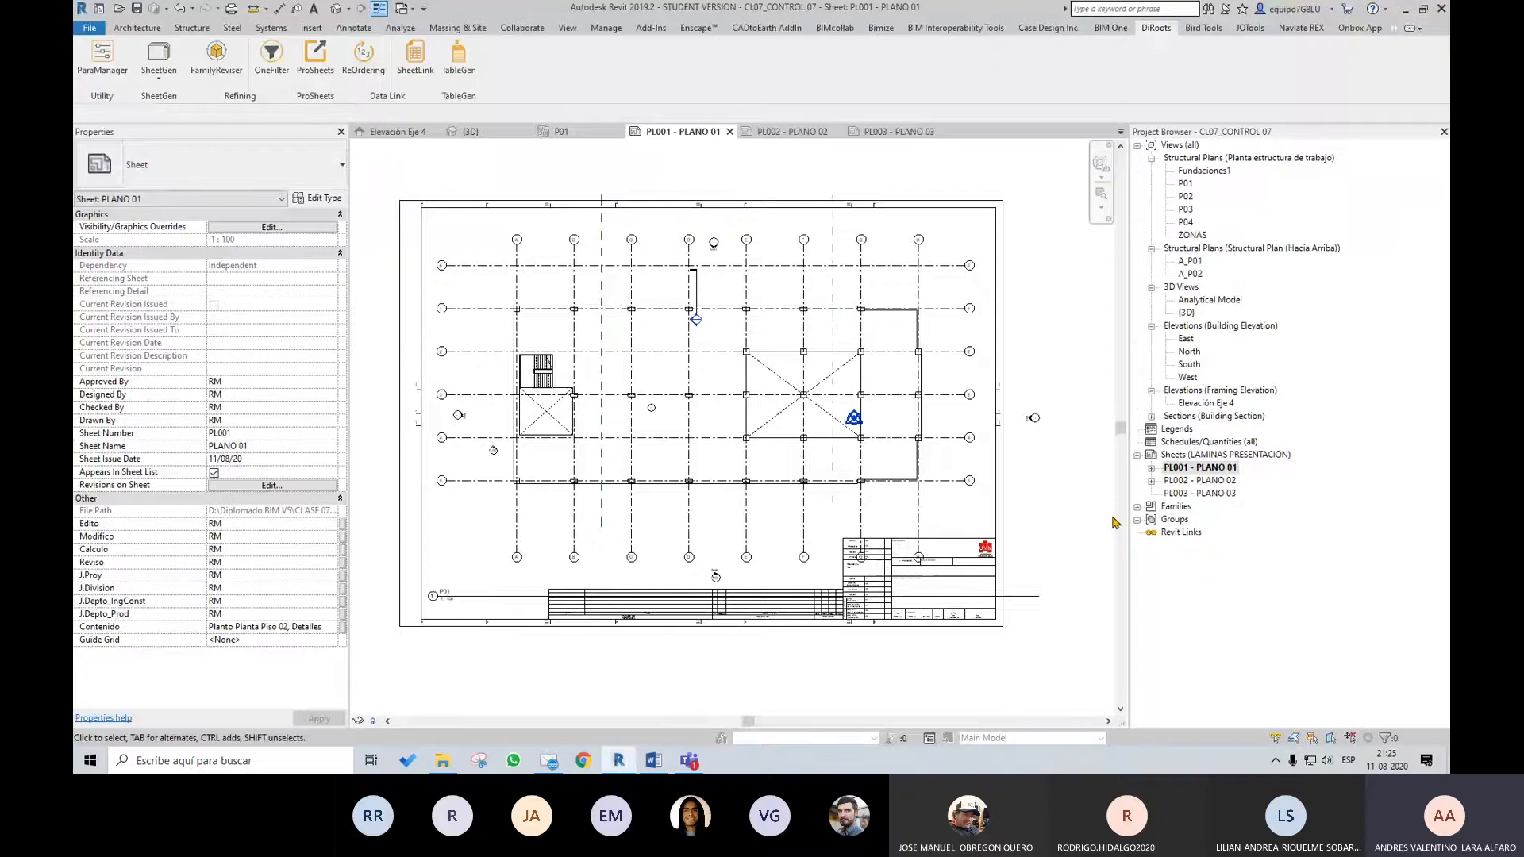
Open the Control Planos 02 workbook from the CLASE 07 folder in Excel and set PLANO 01's Drawn By to AL
scroll(802, 586, up, 5)
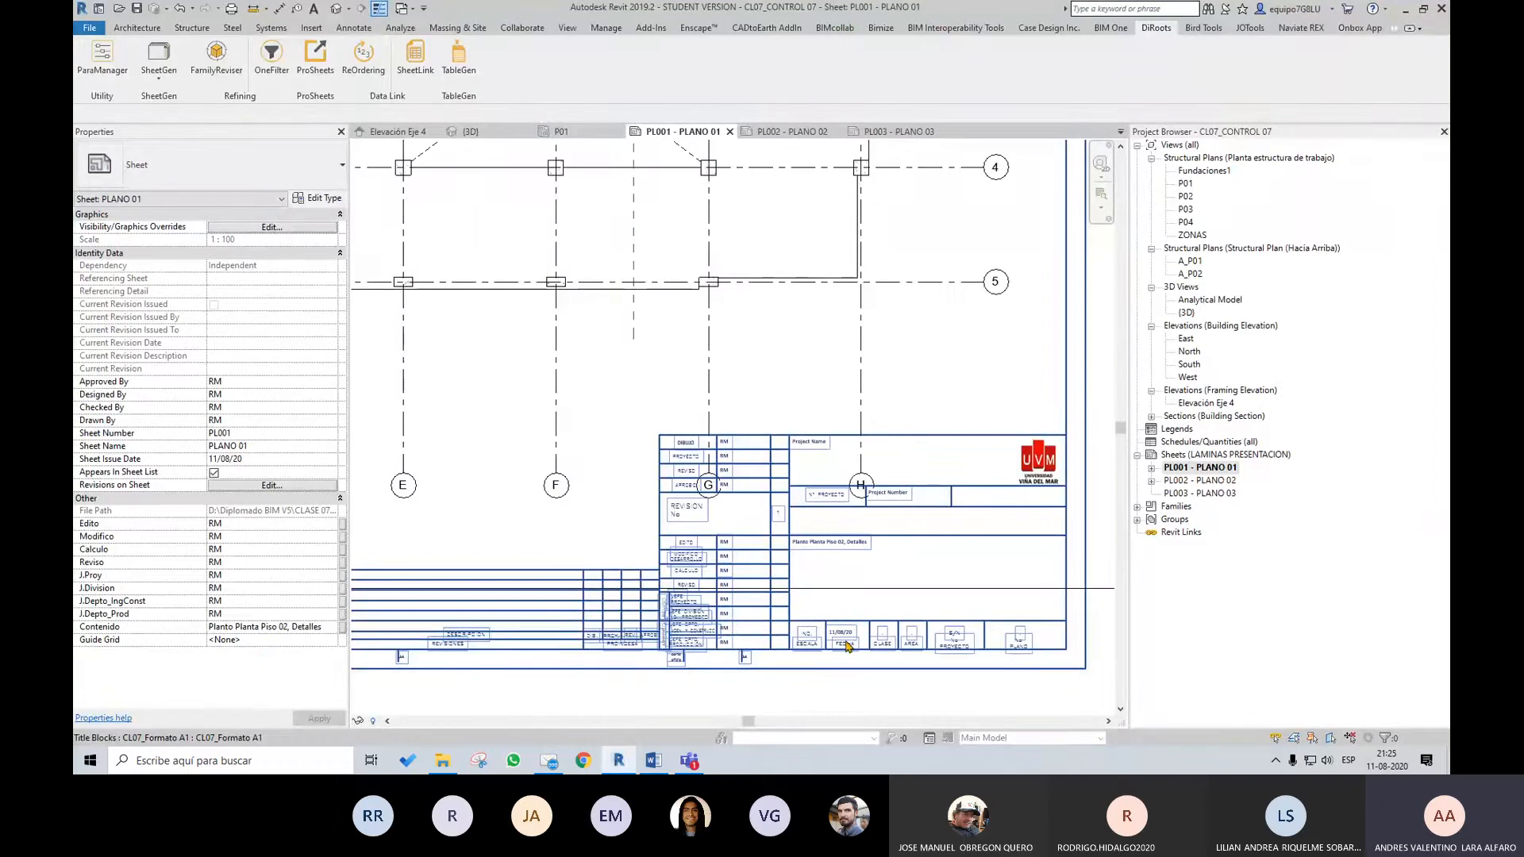
click(442, 760)
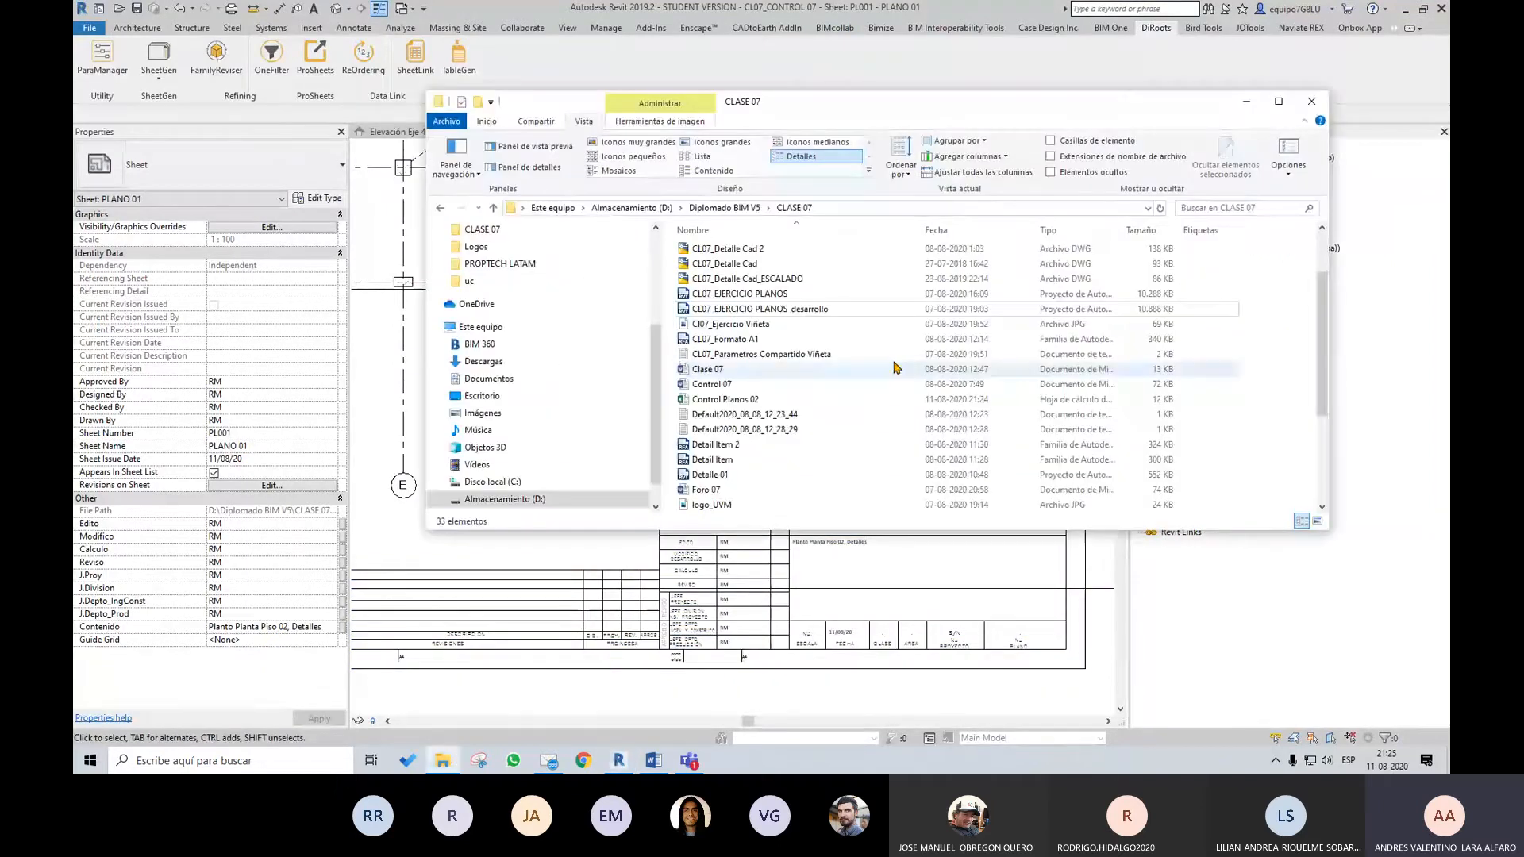
double_click(772, 402)
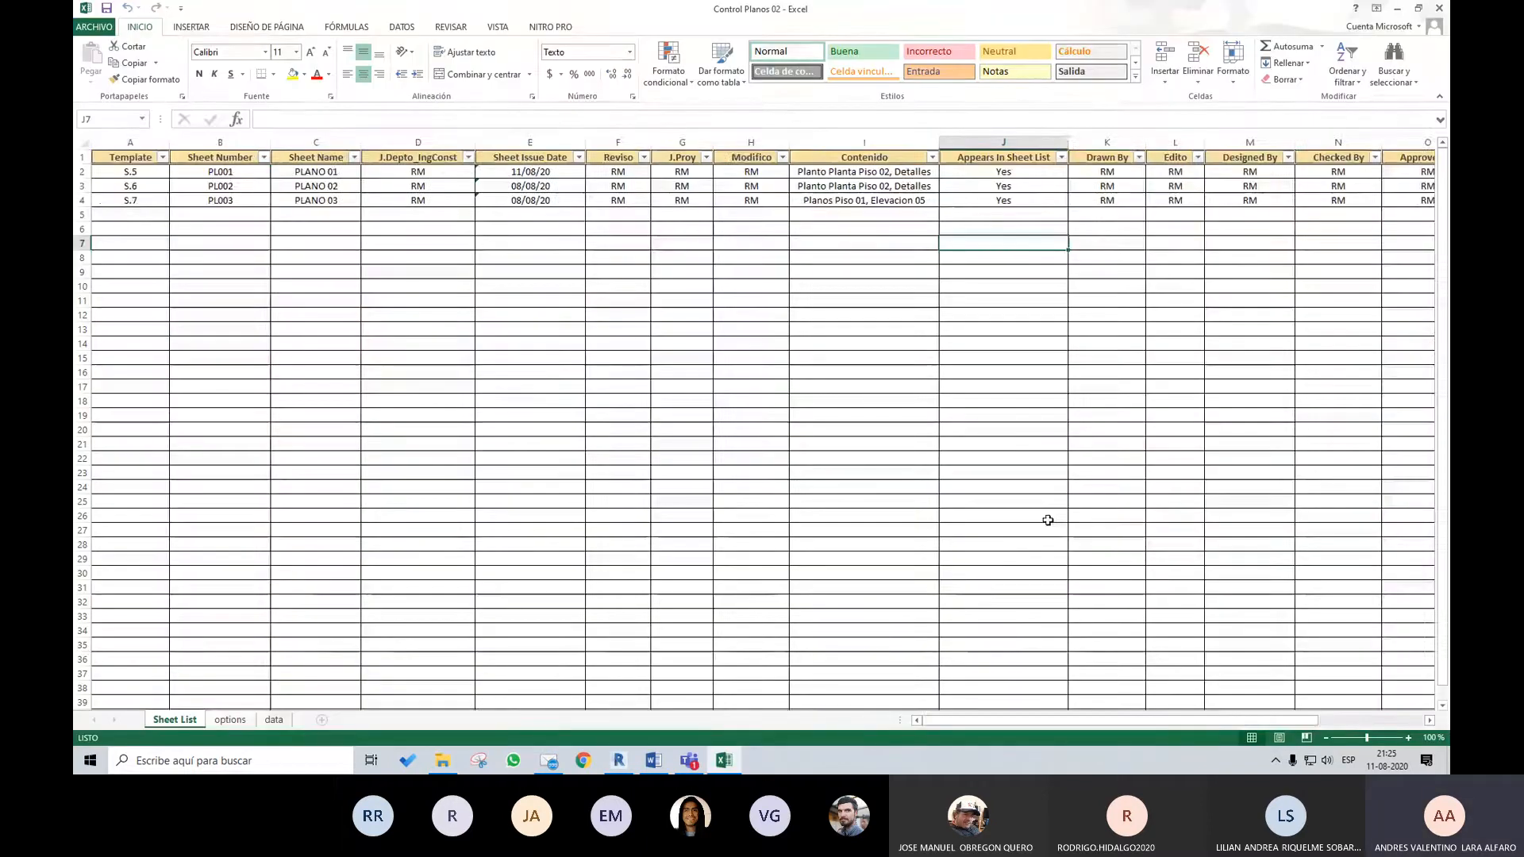
scroll(1048, 520, right, 2)
click(933, 171)
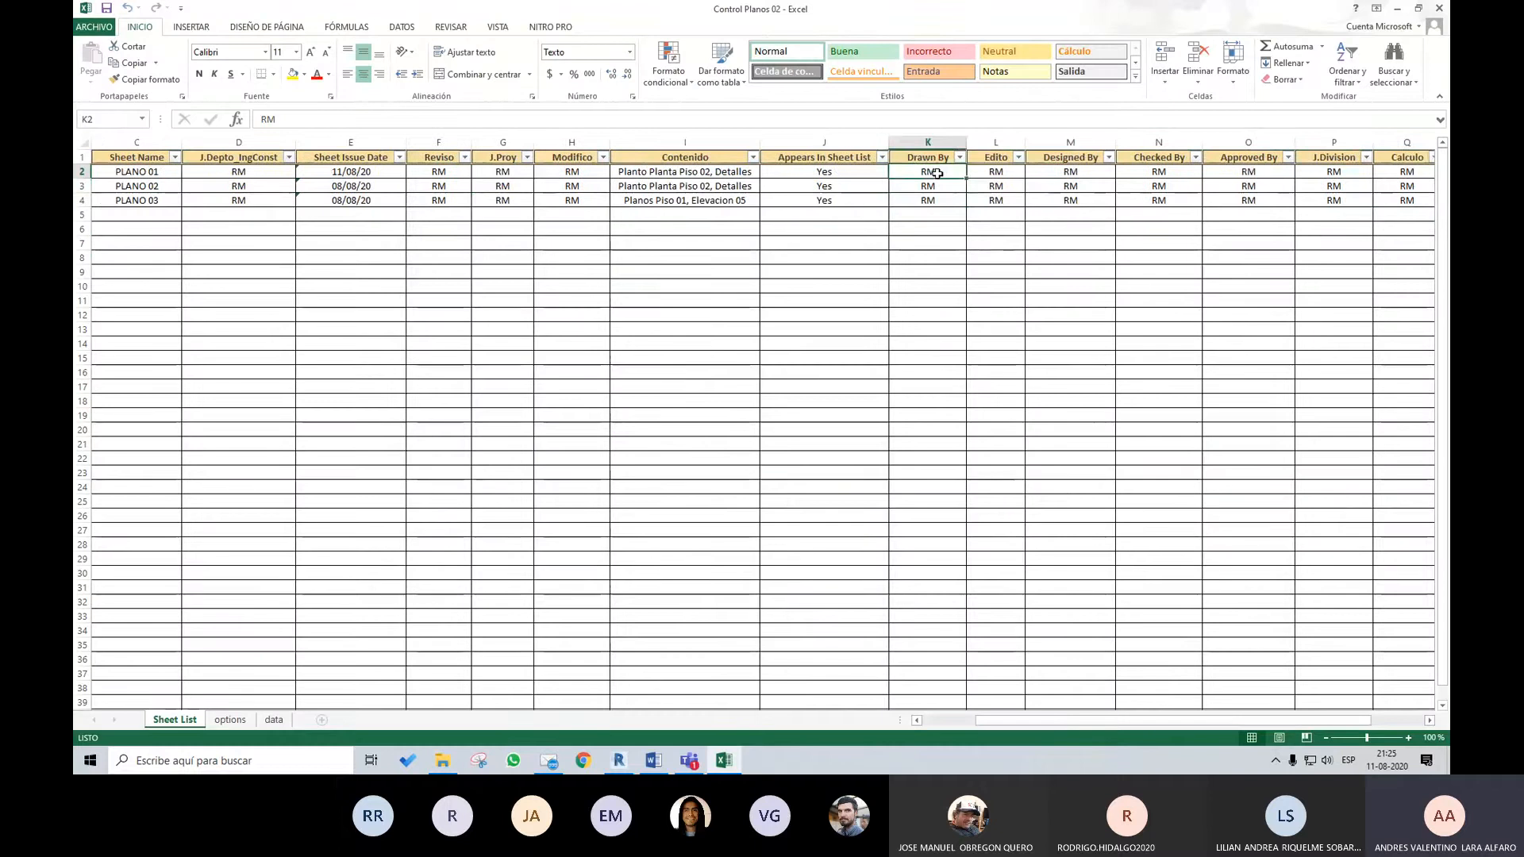
text(AL)
key(Return)
Copy the AL value to Drawn By of PLANO 02 and PLANO 03 and to Designed By of all three sheets
click(936, 171)
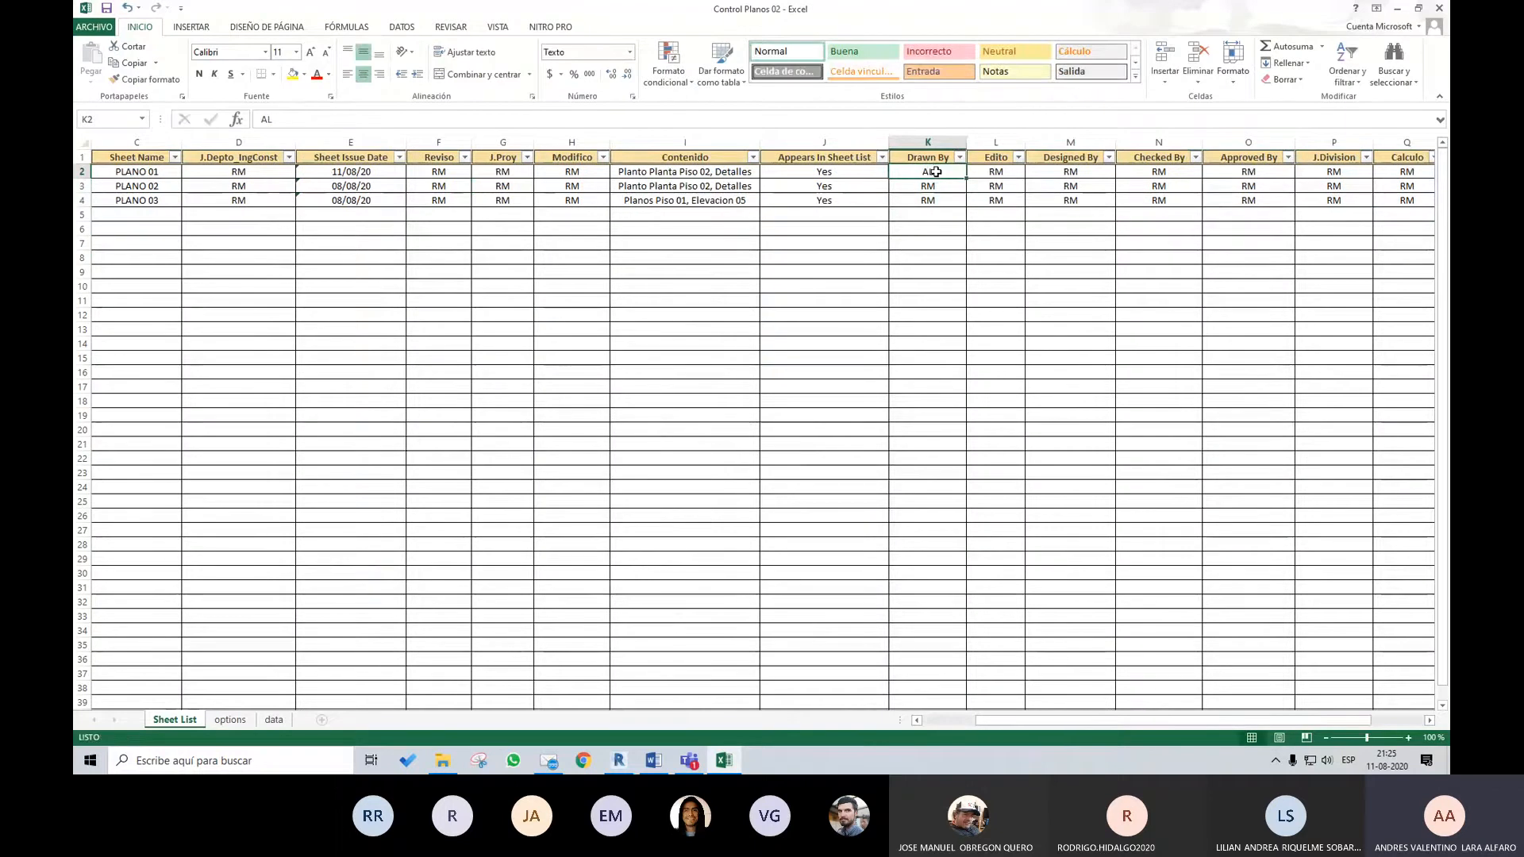
key(ctrl+c)
drag(928, 186, 928, 200)
key(ctrl+v)
drag(1071, 171, 1074, 200)
key(ctrl+v)
key(Escape)
Paste AL into the Approved By and Calculo cells of all three sheets
drag(1246, 171, 1247, 200)
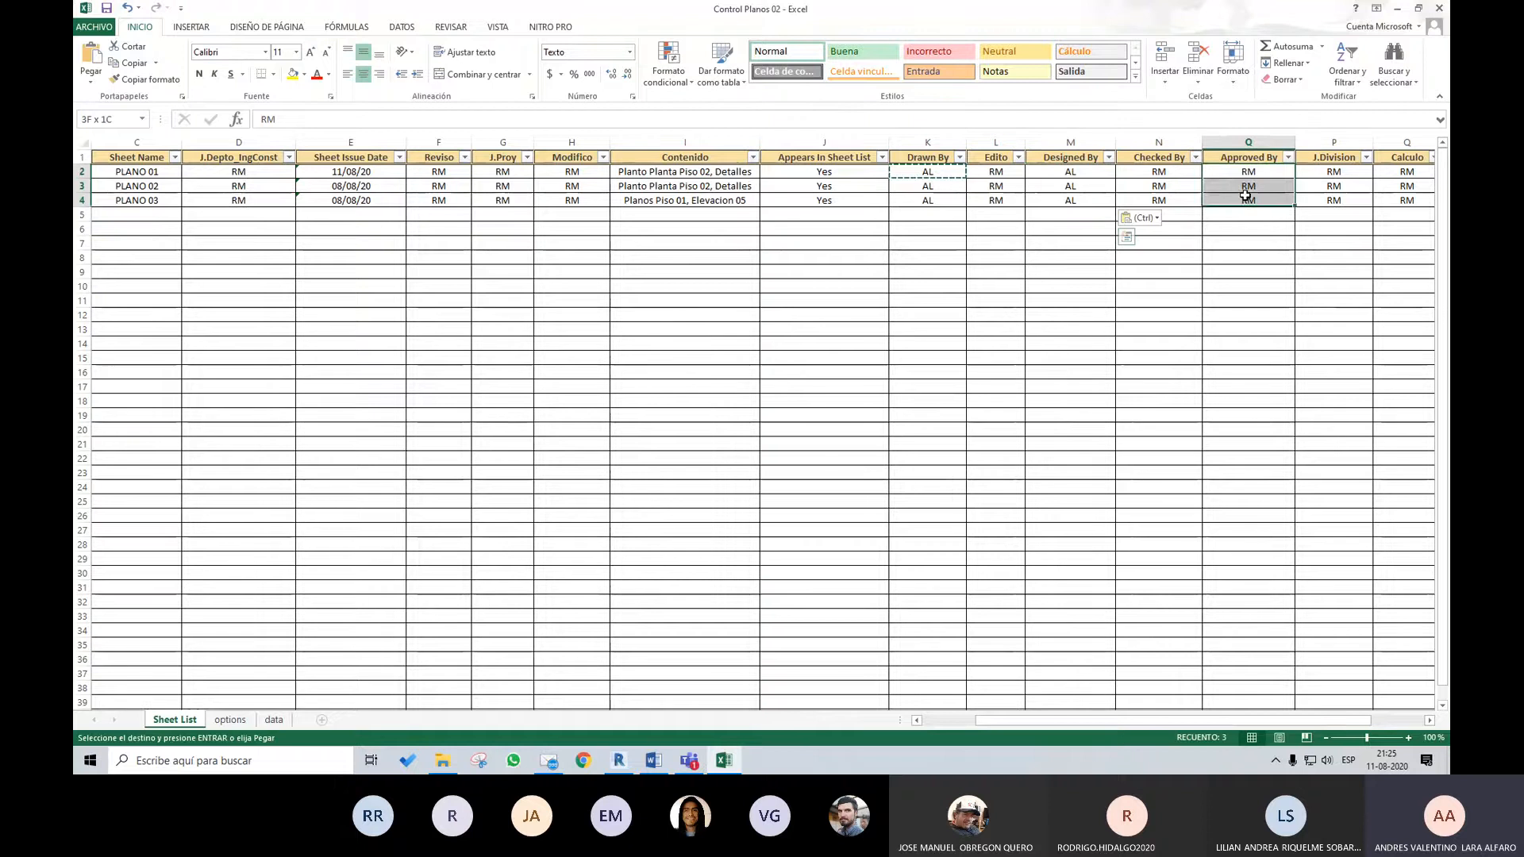
key(ctrl+v)
drag(1405, 171, 1397, 205)
key(ctrl+v)
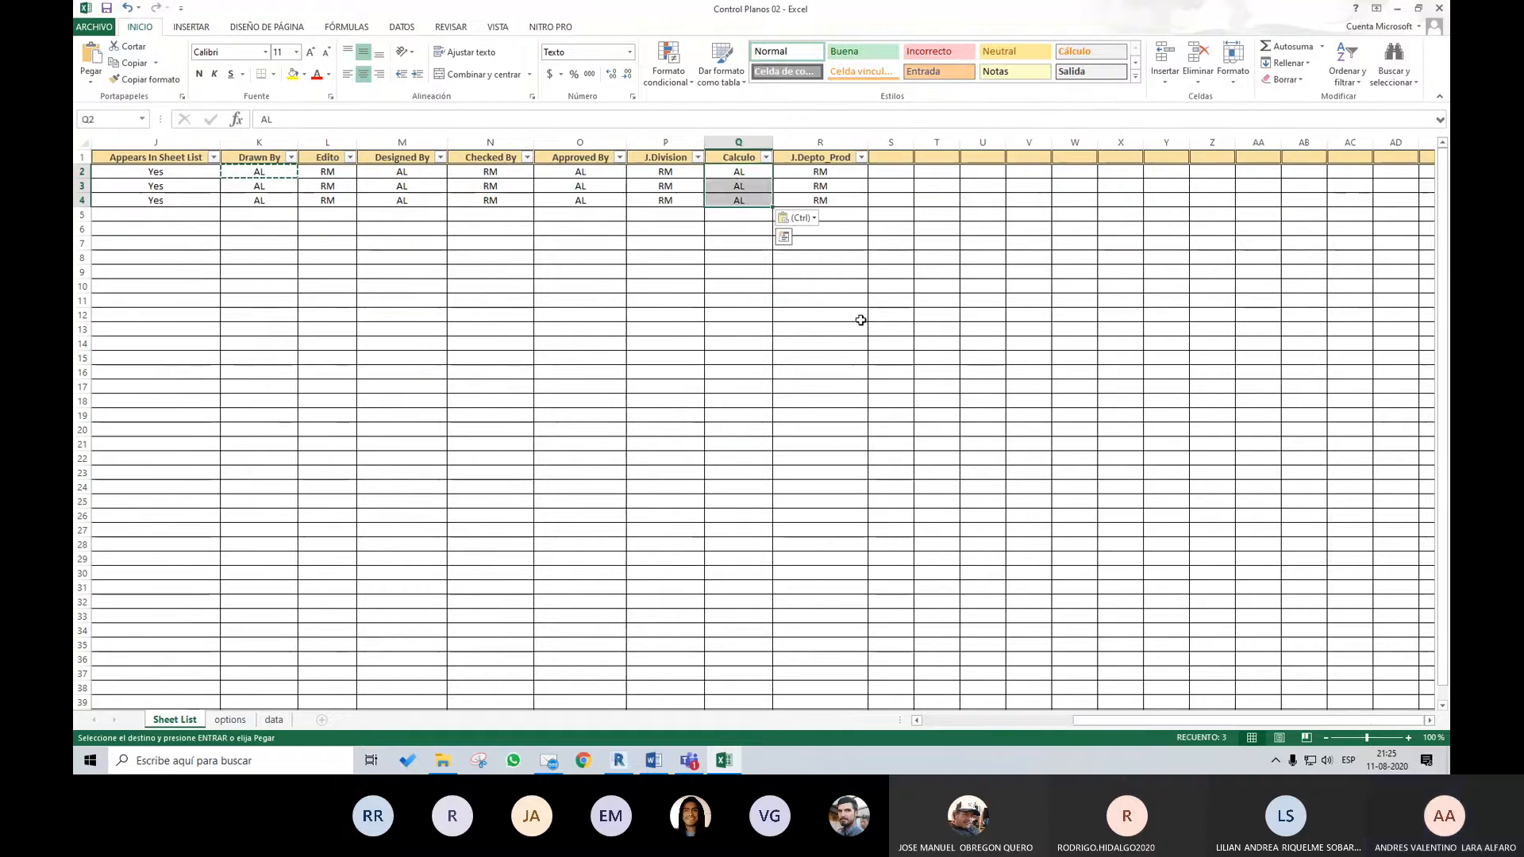
click(861, 319)
Set the Sheet Issue Date of PLANO 01 to 15/08/20
drag(1164, 722, 978, 735)
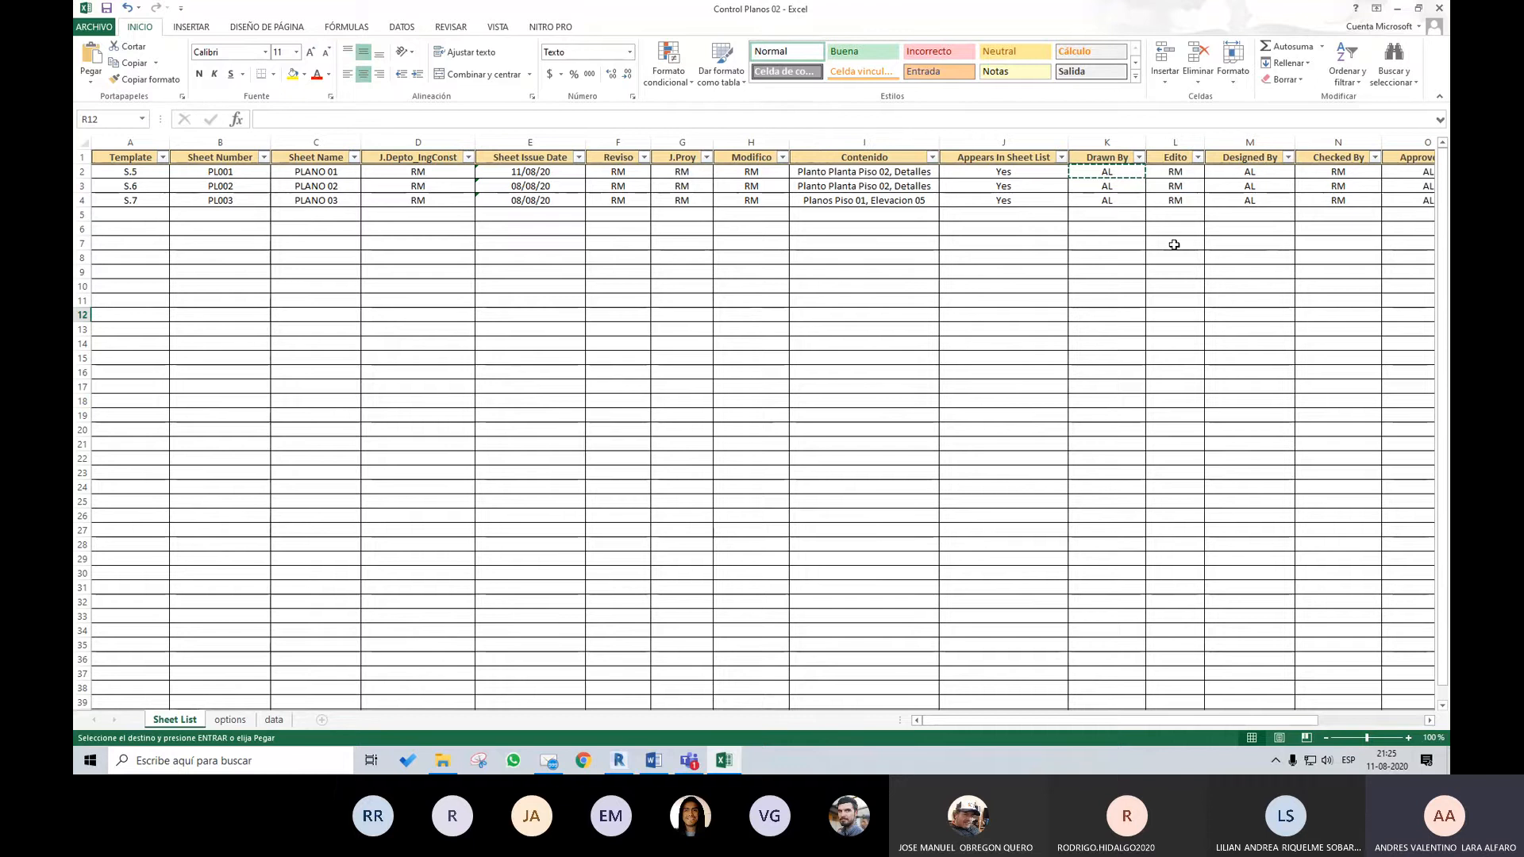
drag(1197, 723, 1051, 636)
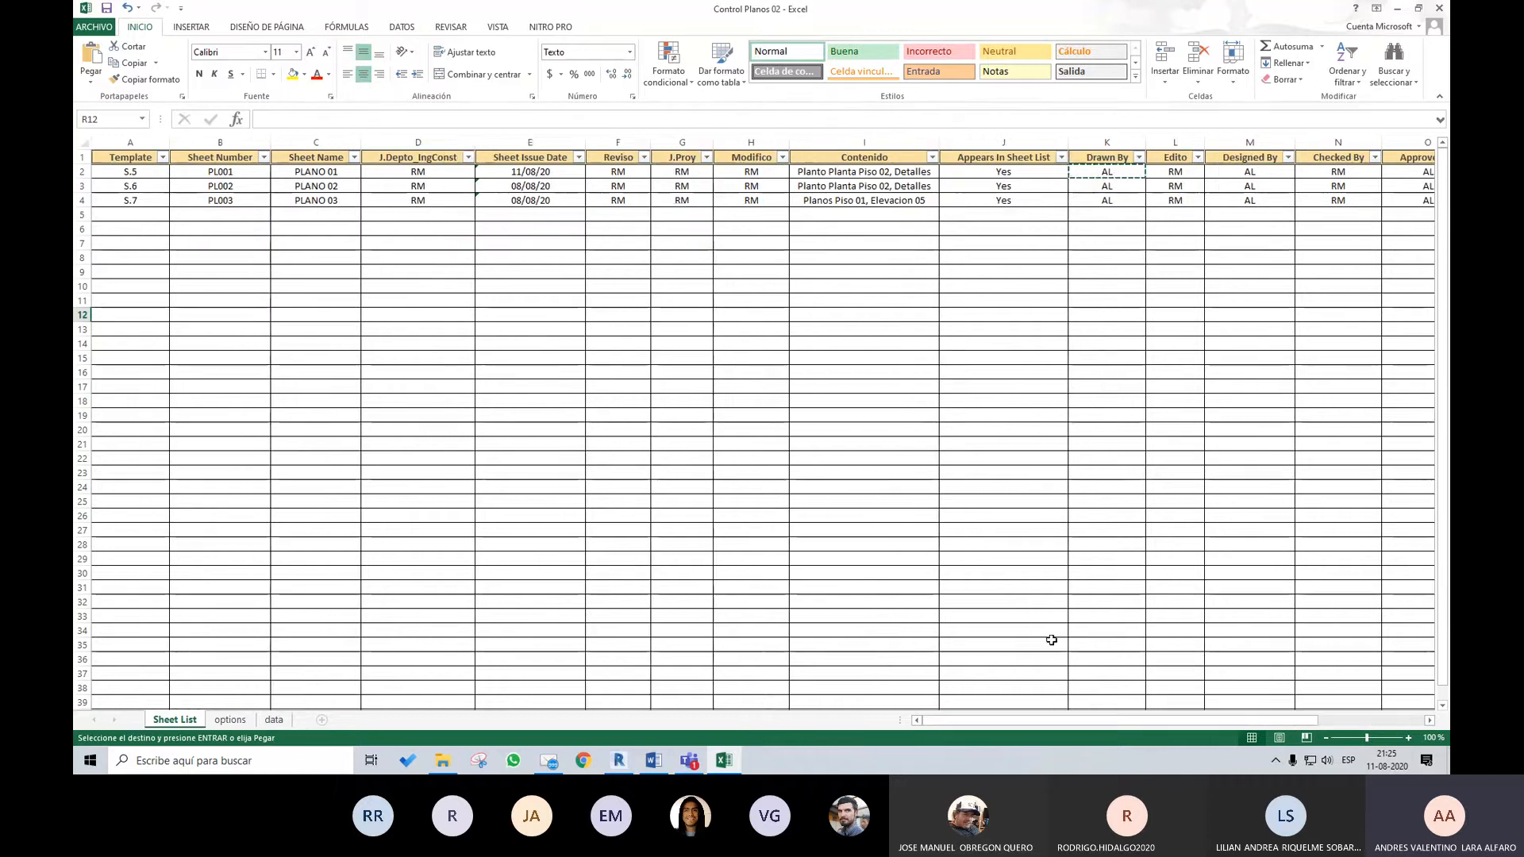
click(493, 245)
click(554, 171)
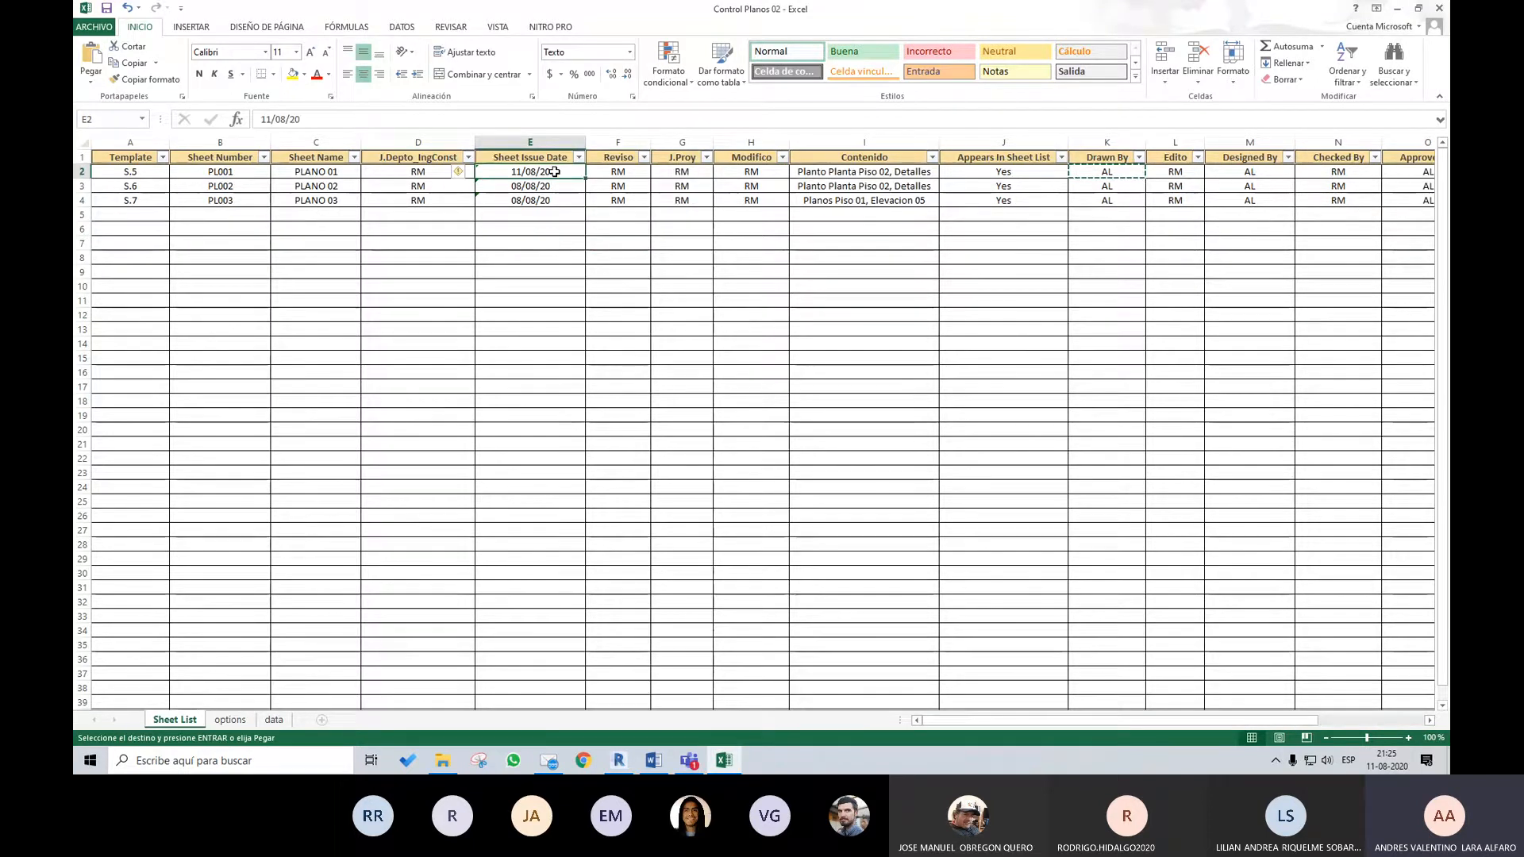
text(15)
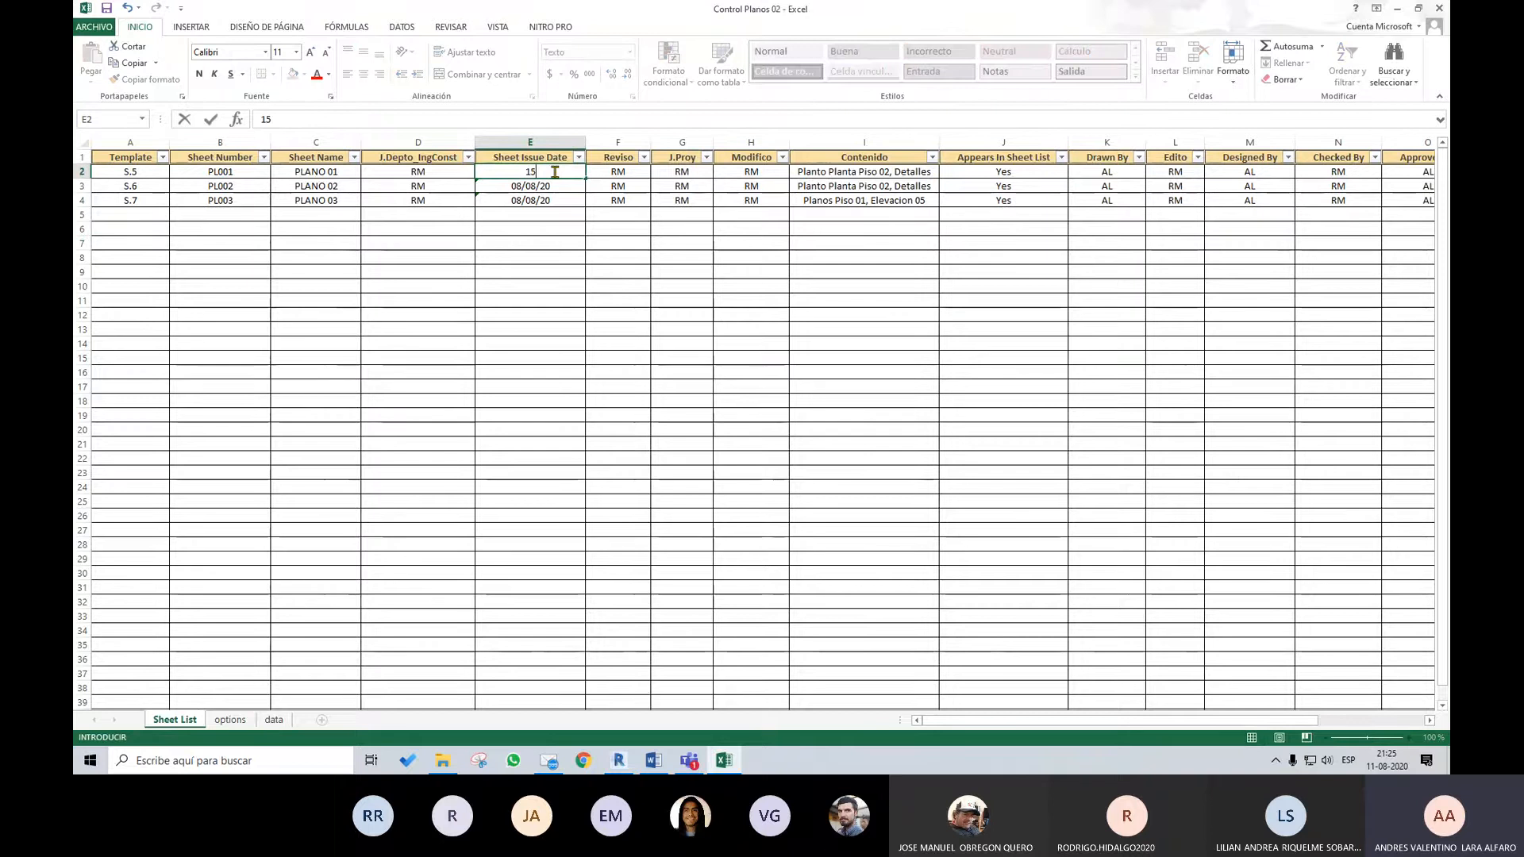
text(/08/)
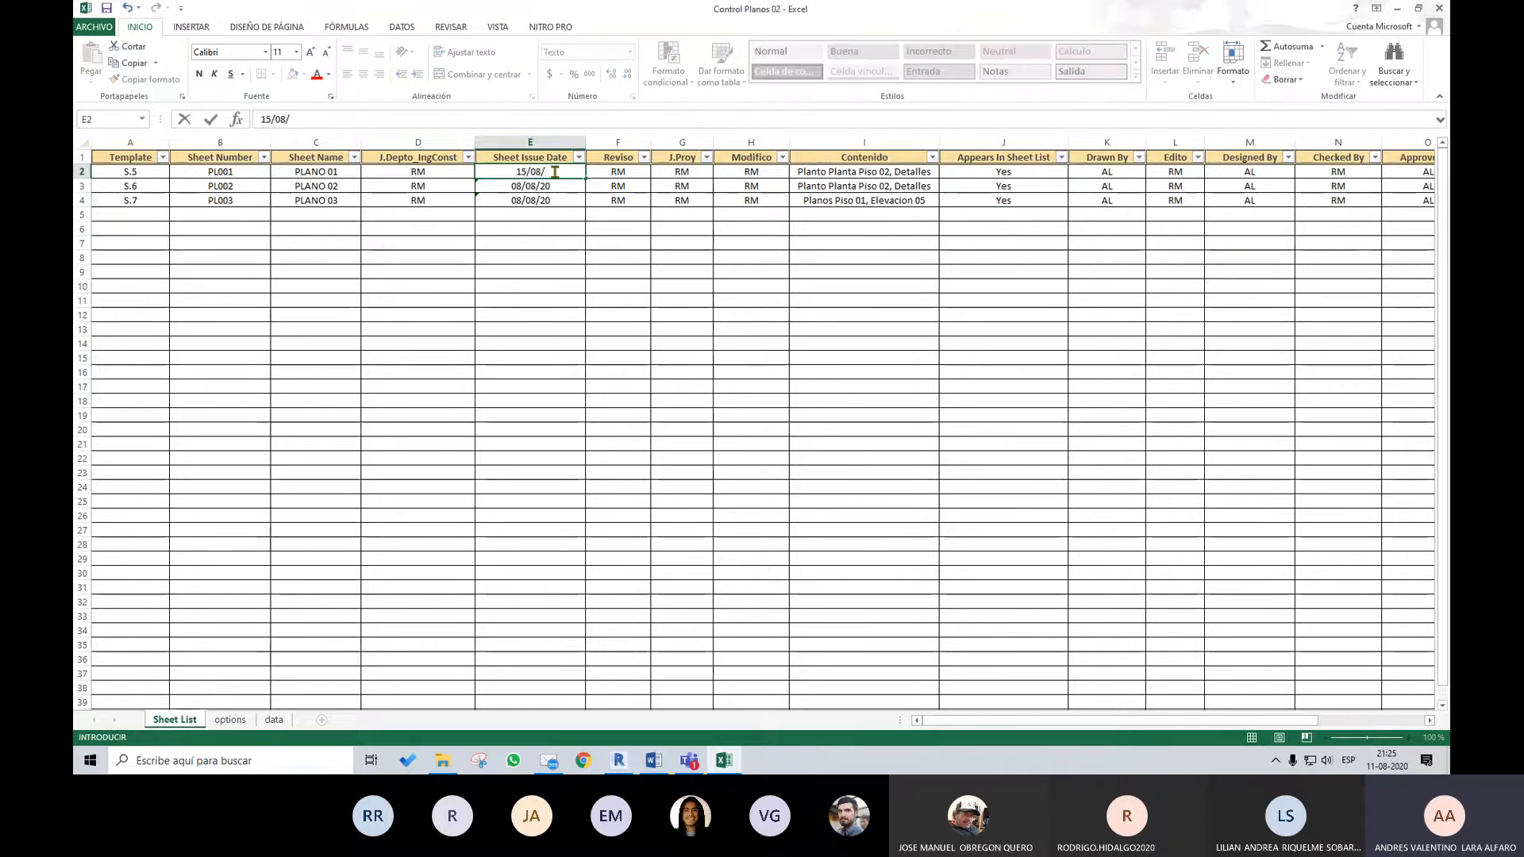
text(20)
key(Return)
Copy PLANO 01's issue date to the Sheet Issue Date cells of PLANO 02 and PLANO 03
click(555, 172)
key(ctrl+c)
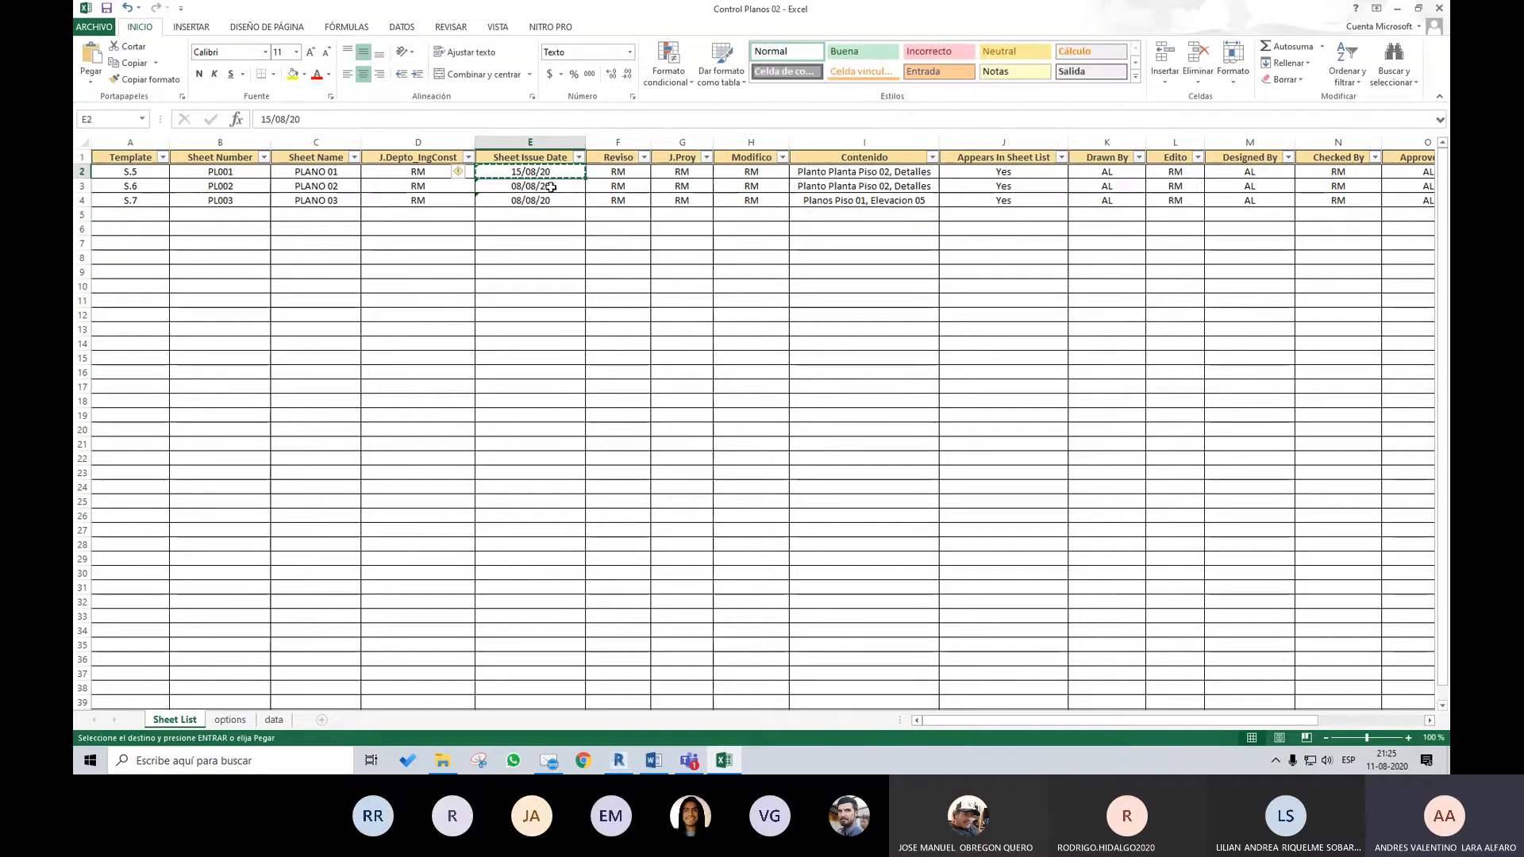
drag(551, 187, 553, 204)
key(ctrl+q)
key(ctrl+v)
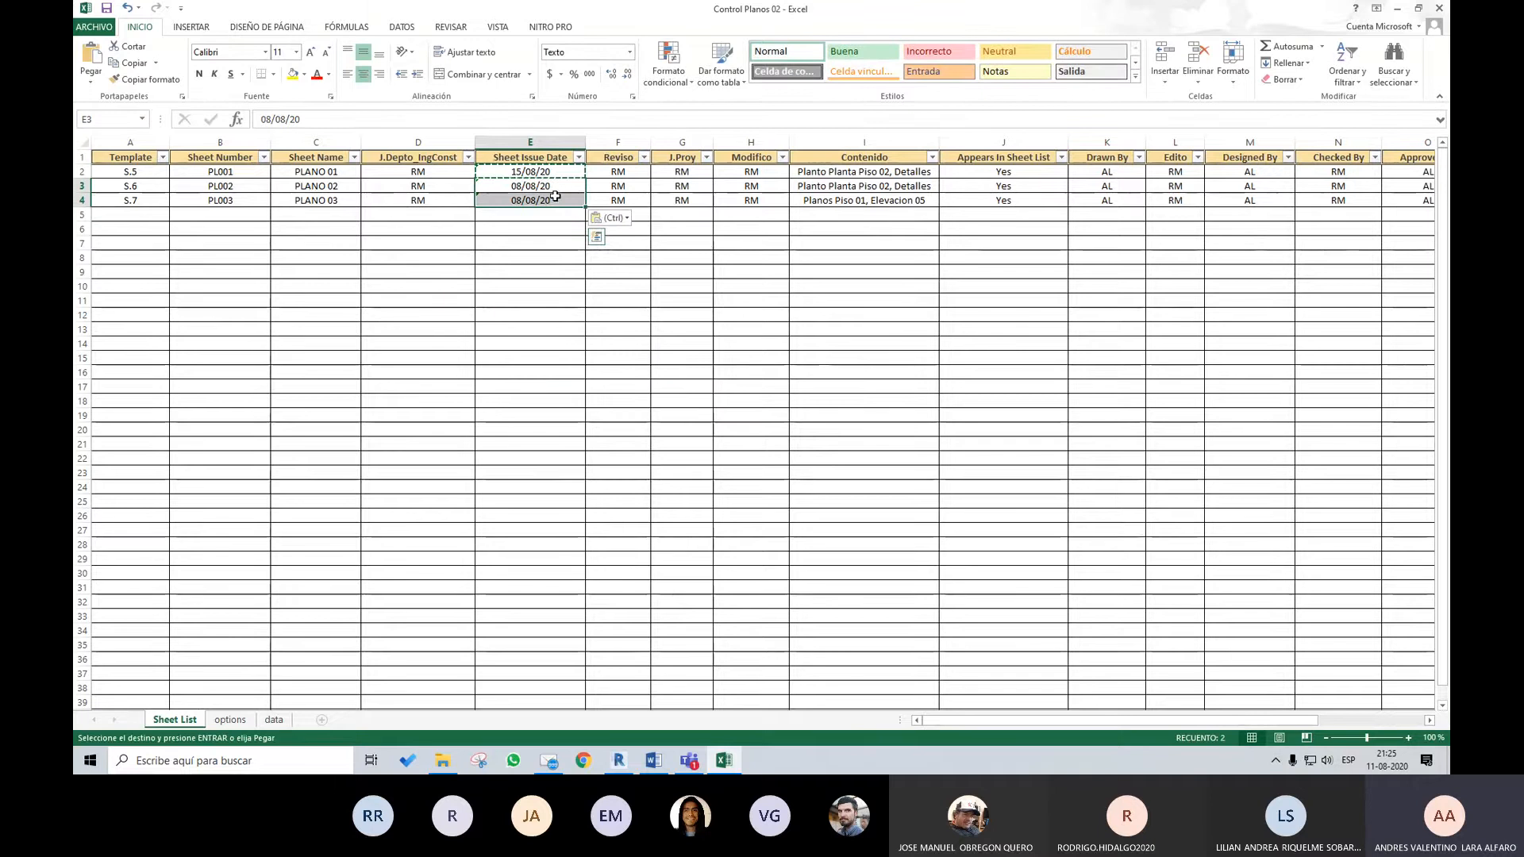
click(700, 243)
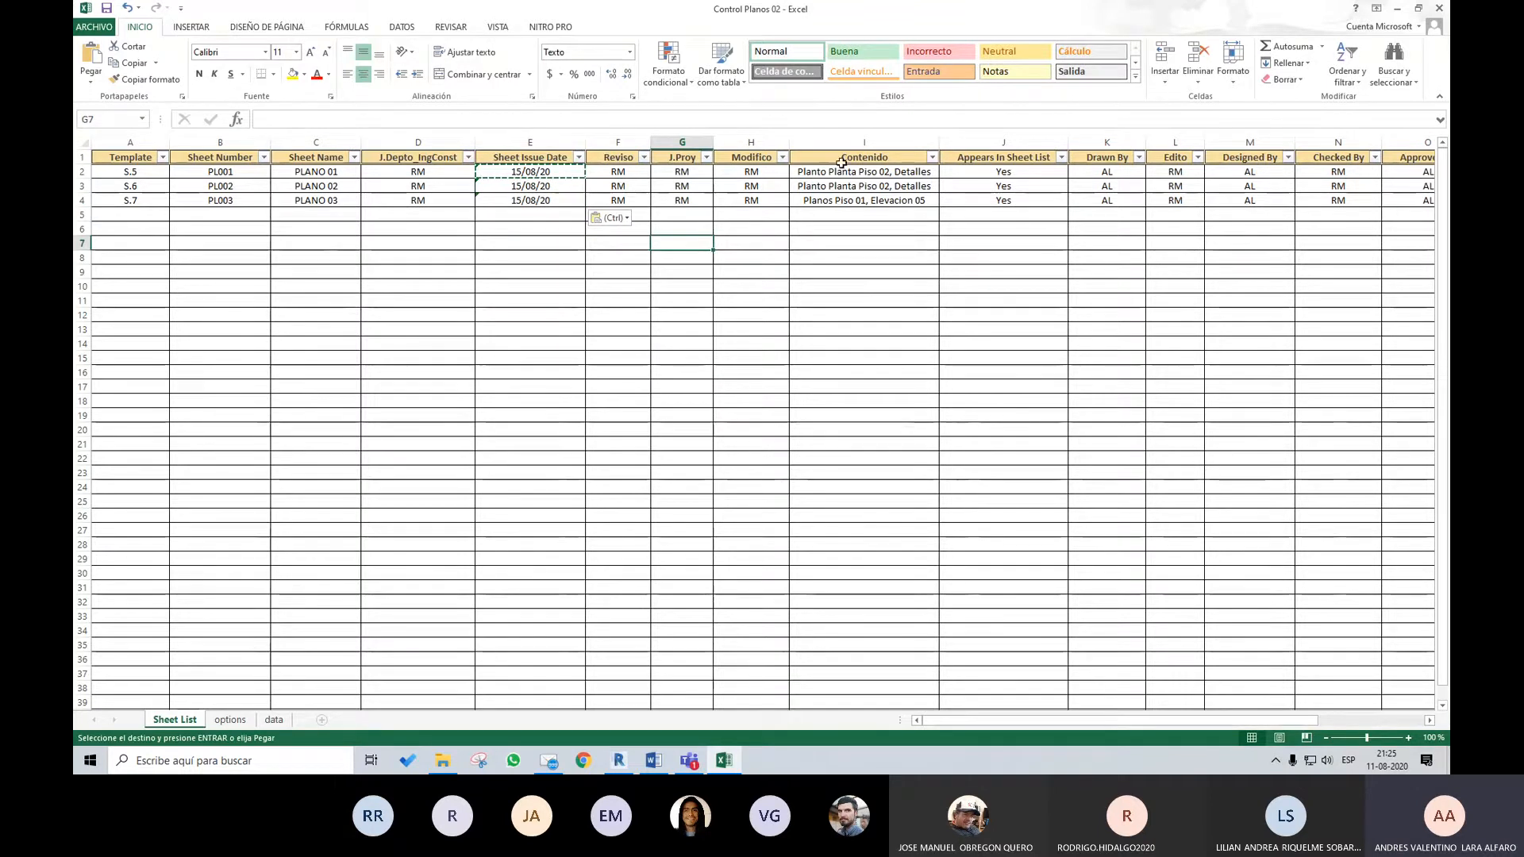
Save and close the Control Planos 02 workbook and return to the sheet in Revit
mouse_move(994, 722)
mouse_down()
mouse_move(1069, 723)
mouse_move(996, 722)
mouse_up()
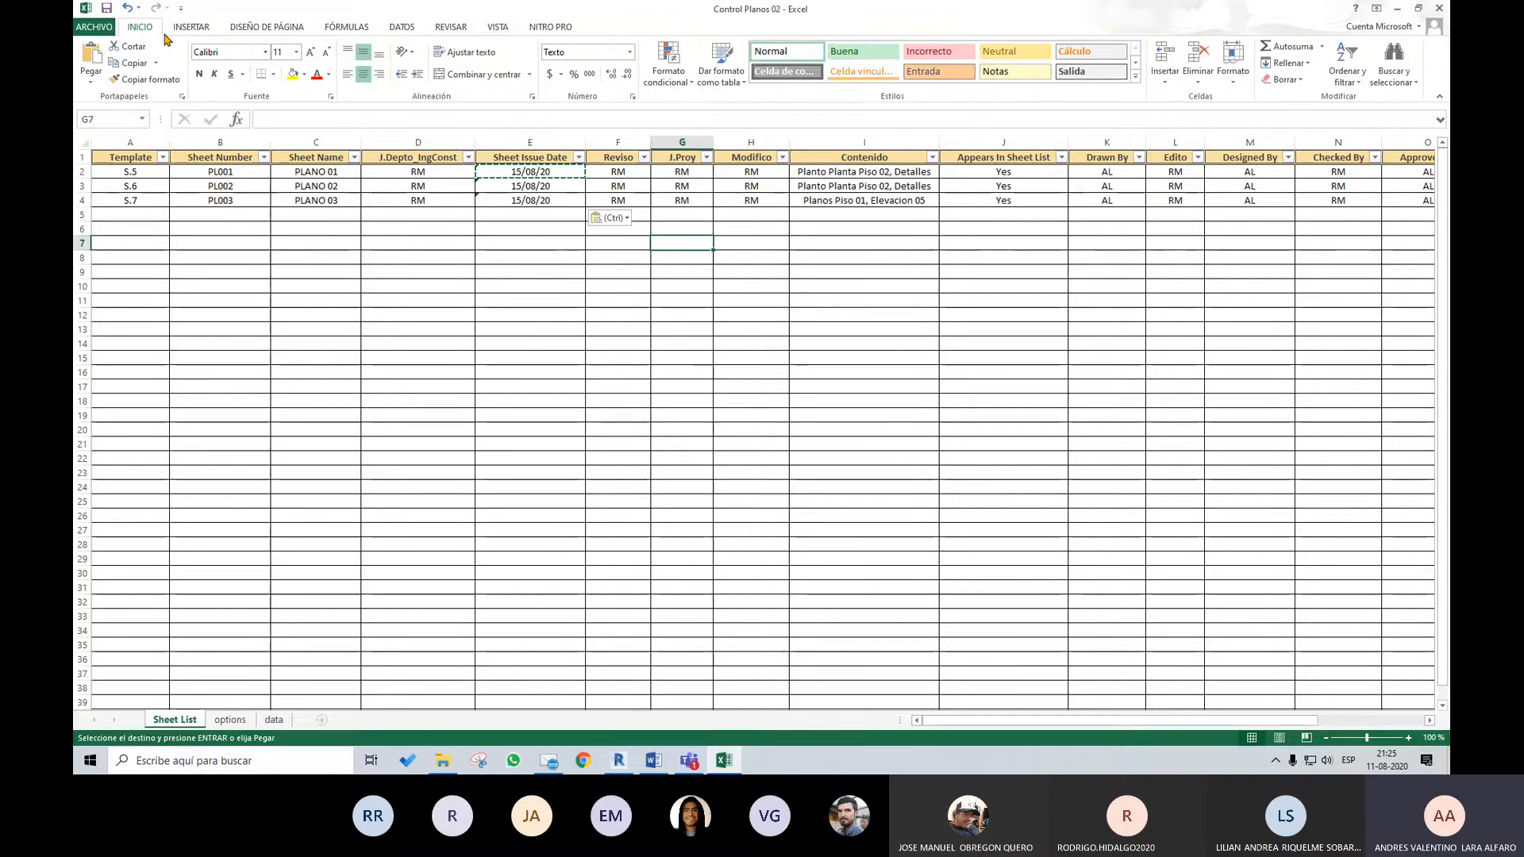
click(108, 10)
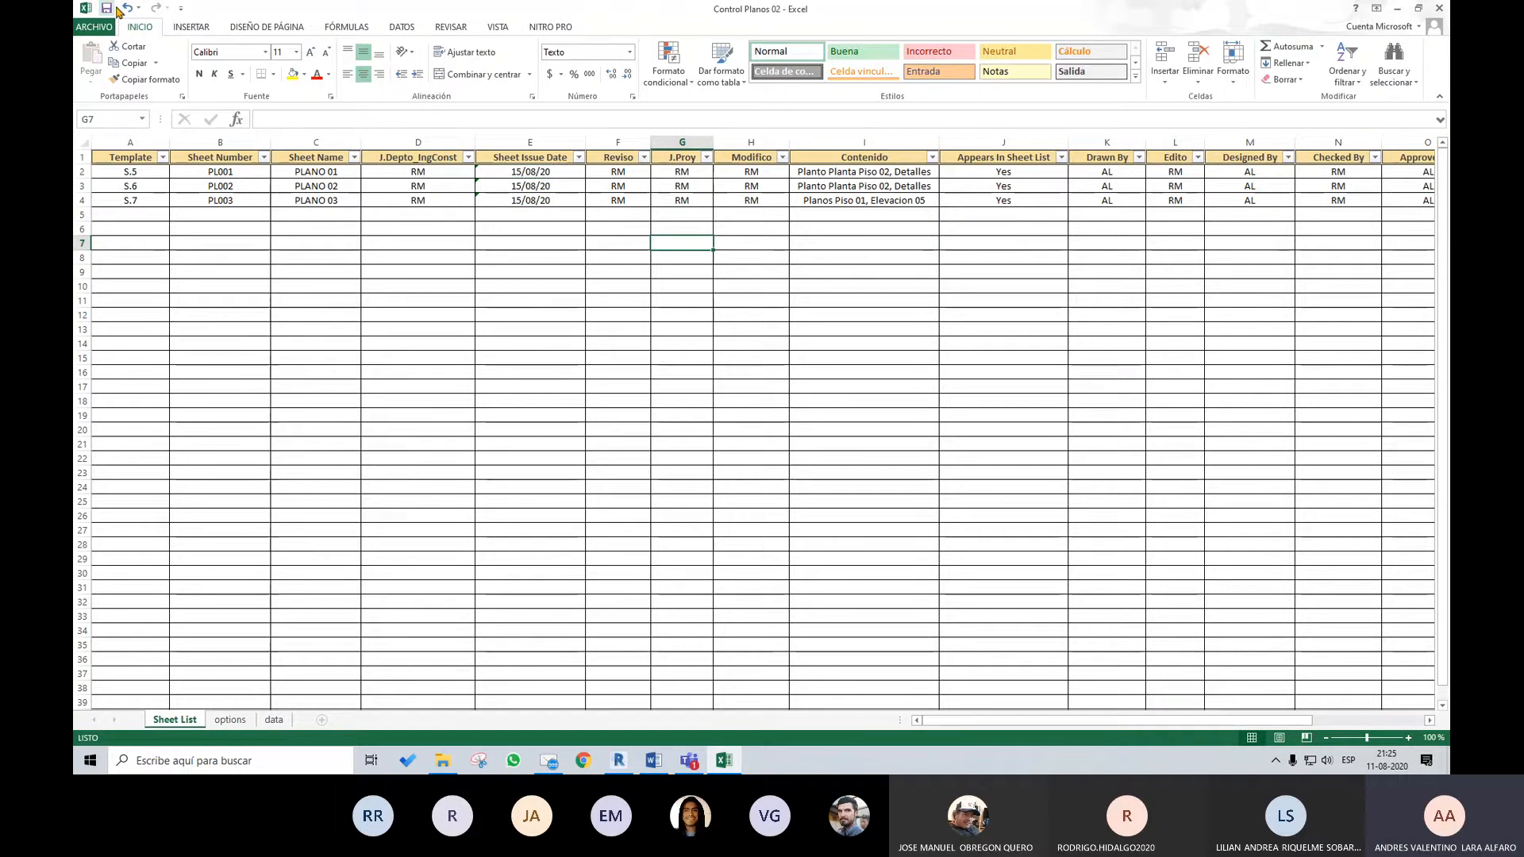
click(1437, 10)
click(369, 335)
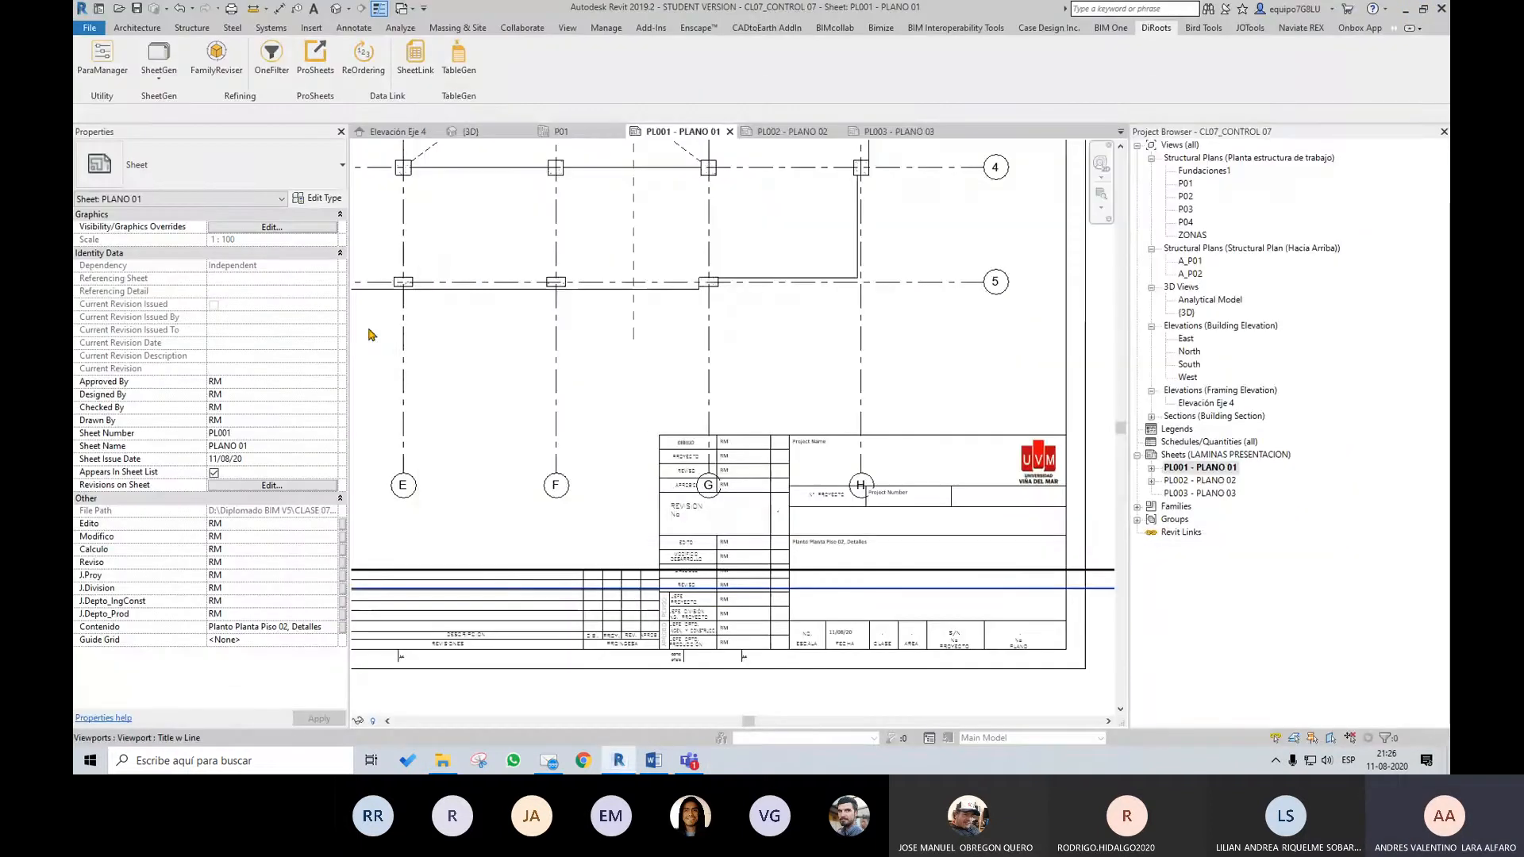
Start SheetGen and import the updated Control Planos 02 workbook into its sheet list
click(159, 58)
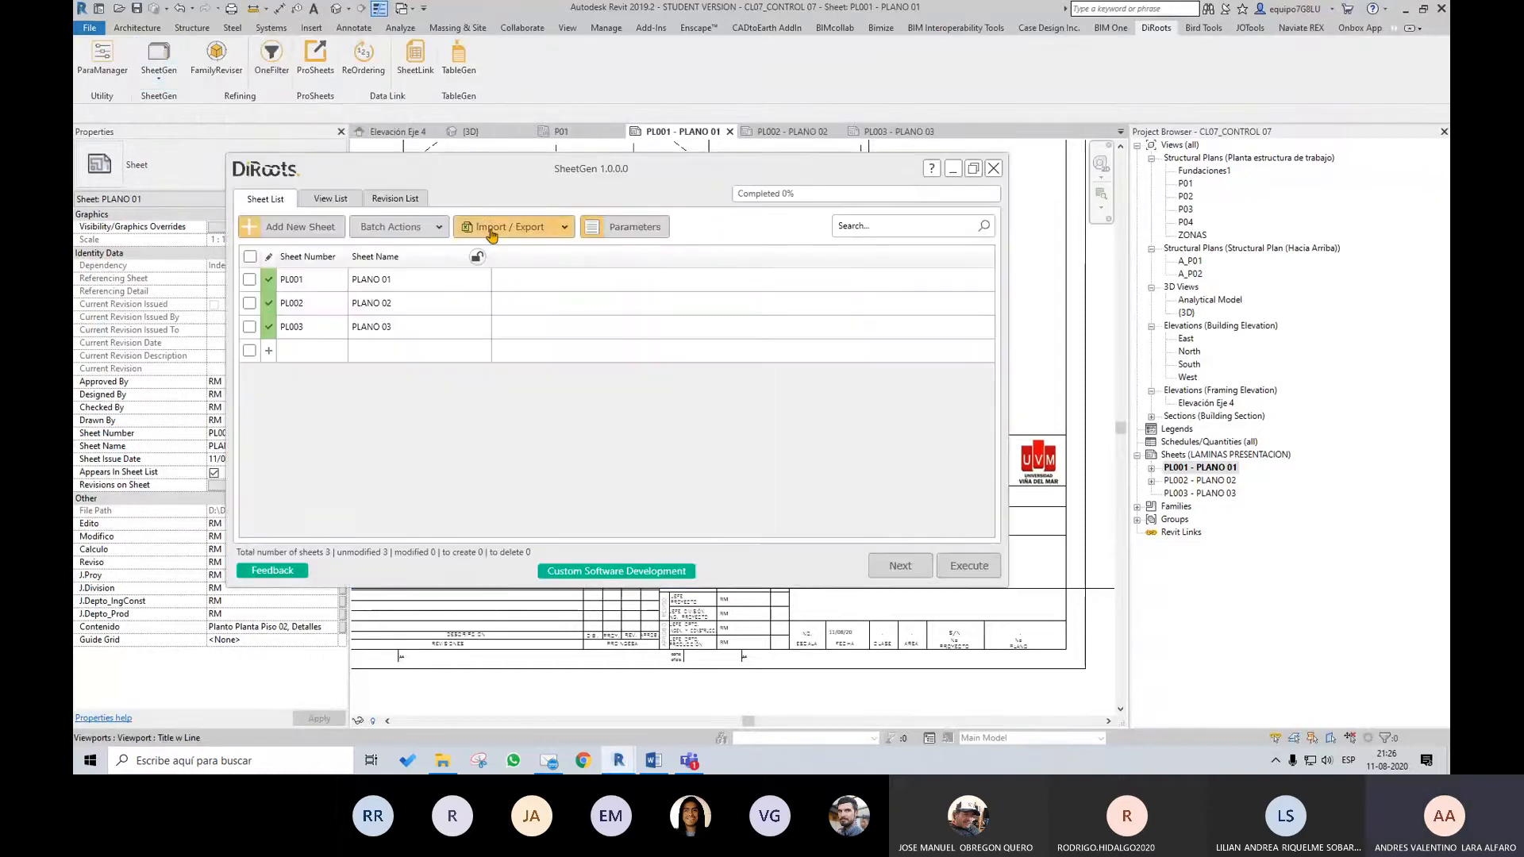
click(518, 229)
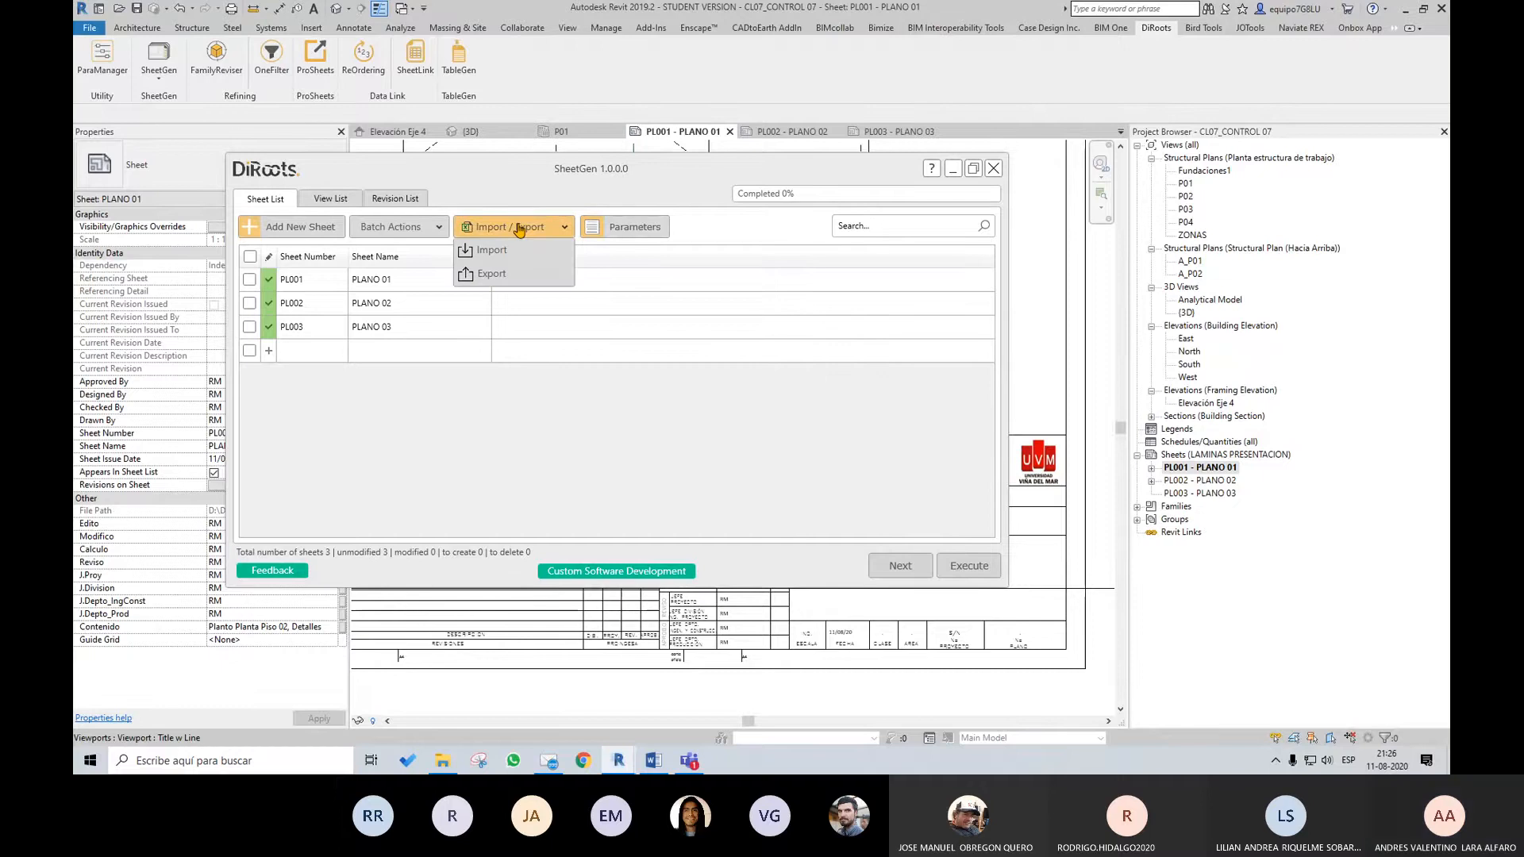
click(485, 250)
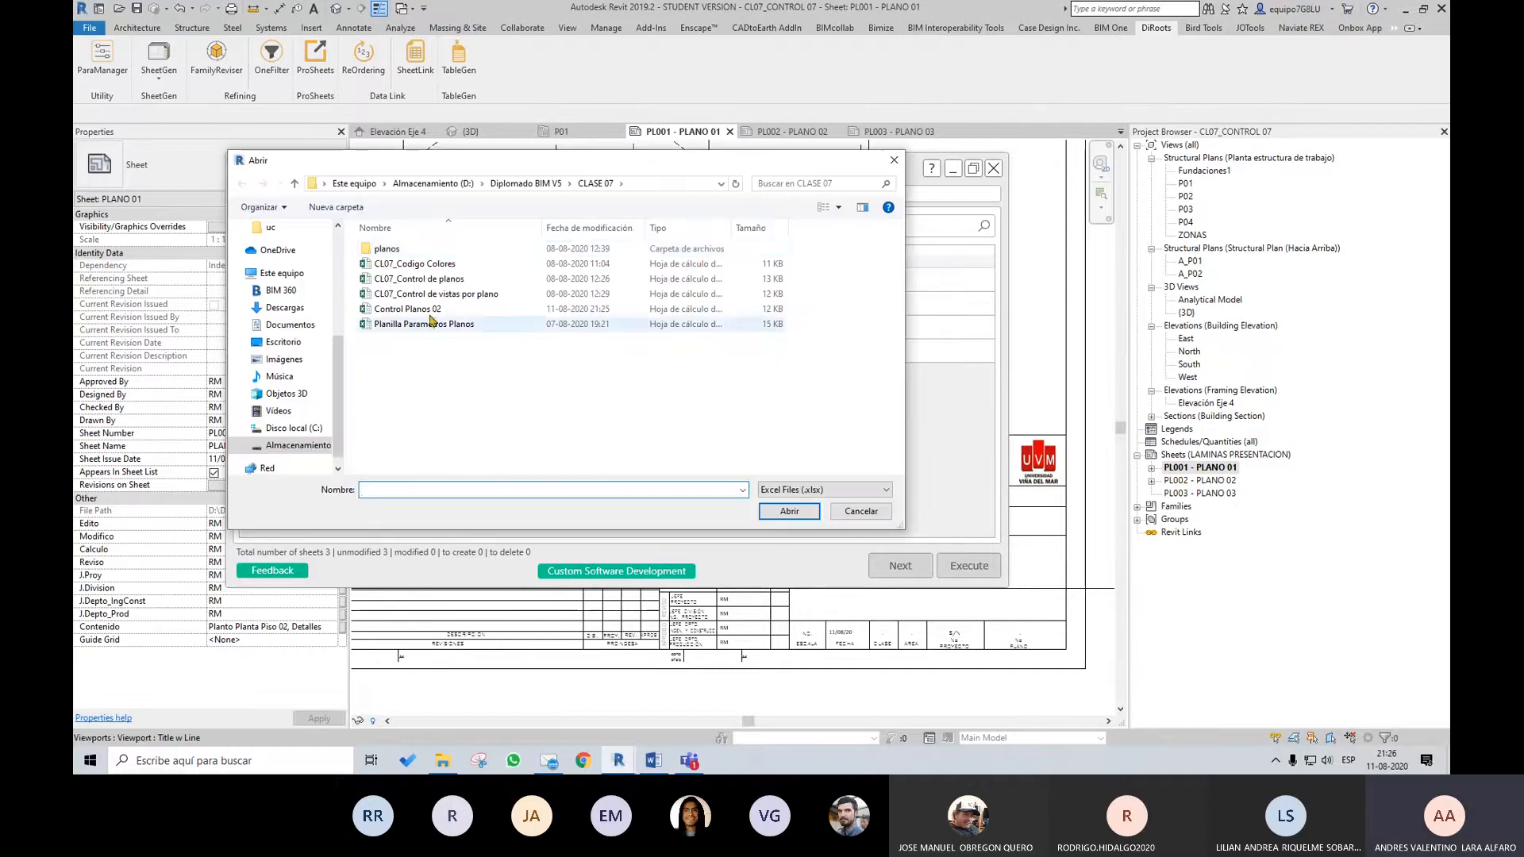
click(494, 310)
click(809, 514)
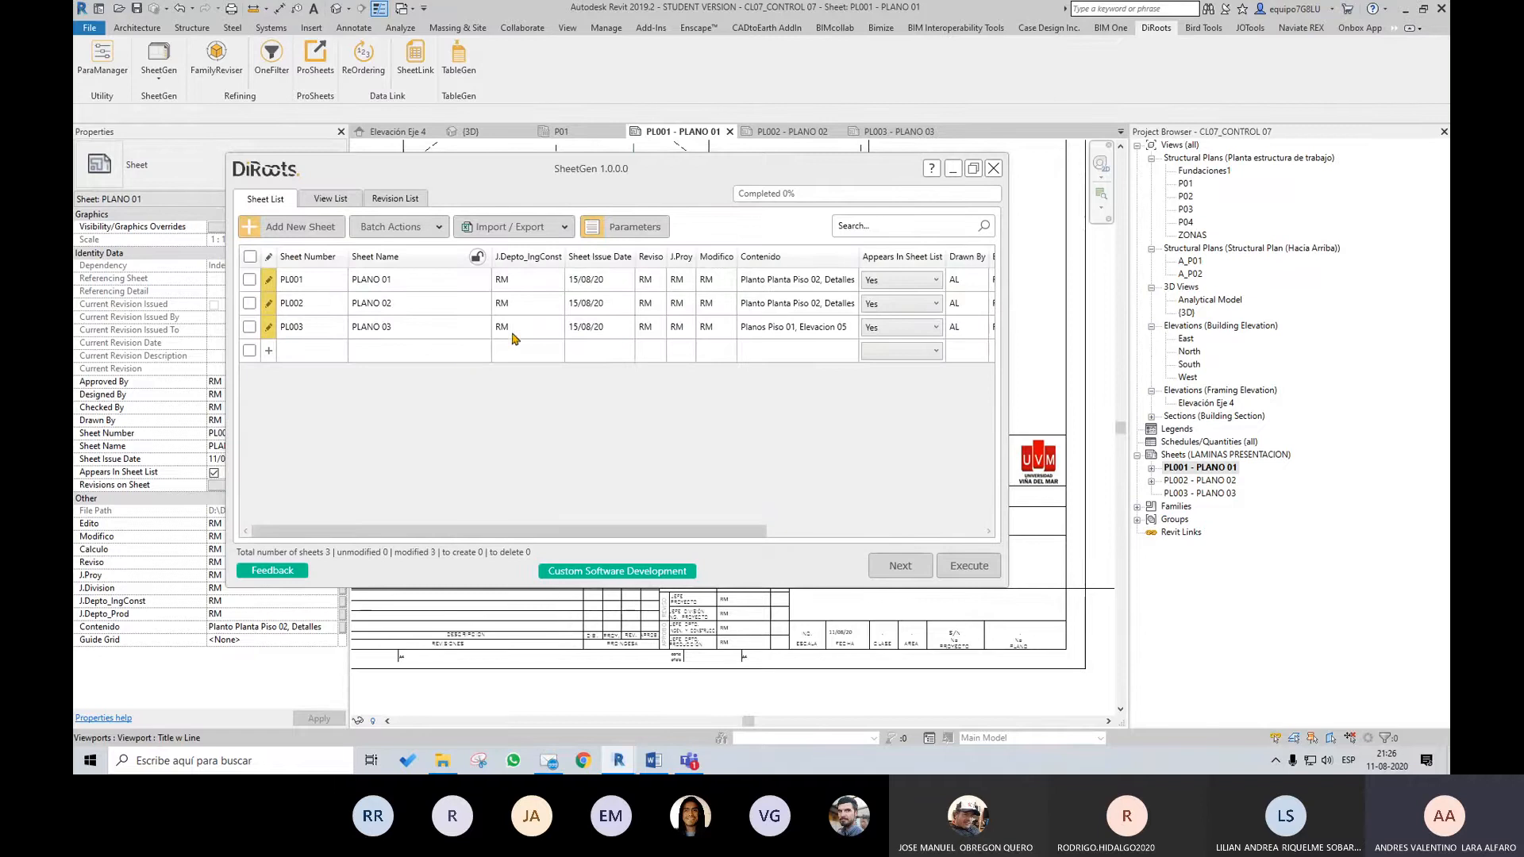
Review the imported parameter columns, execute the changes on the three sheets and exit SheetGen
drag(692, 531, 910, 531)
click(991, 572)
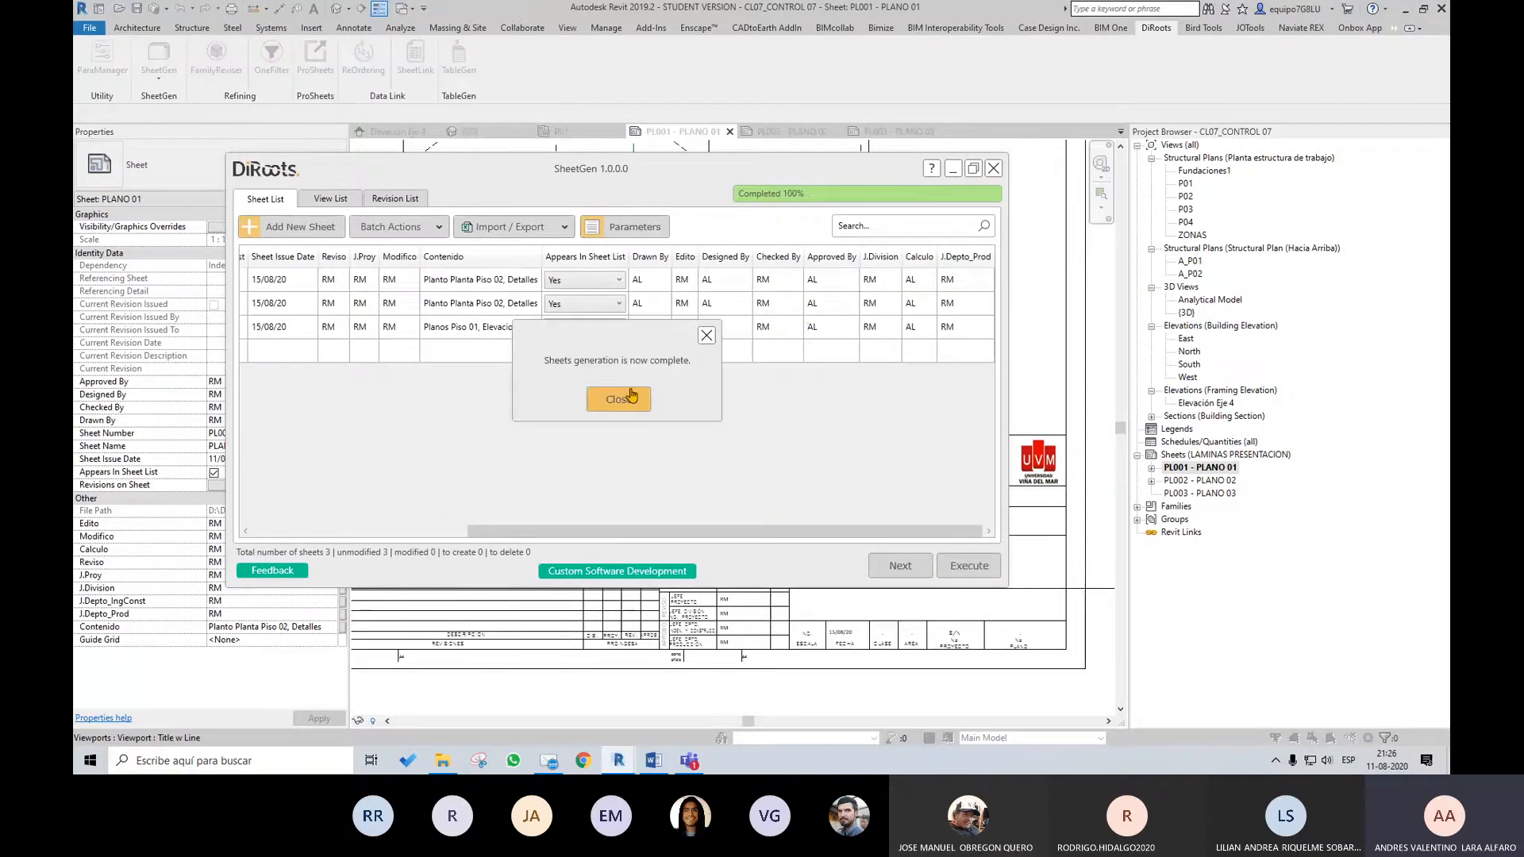
click(618, 398)
click(993, 167)
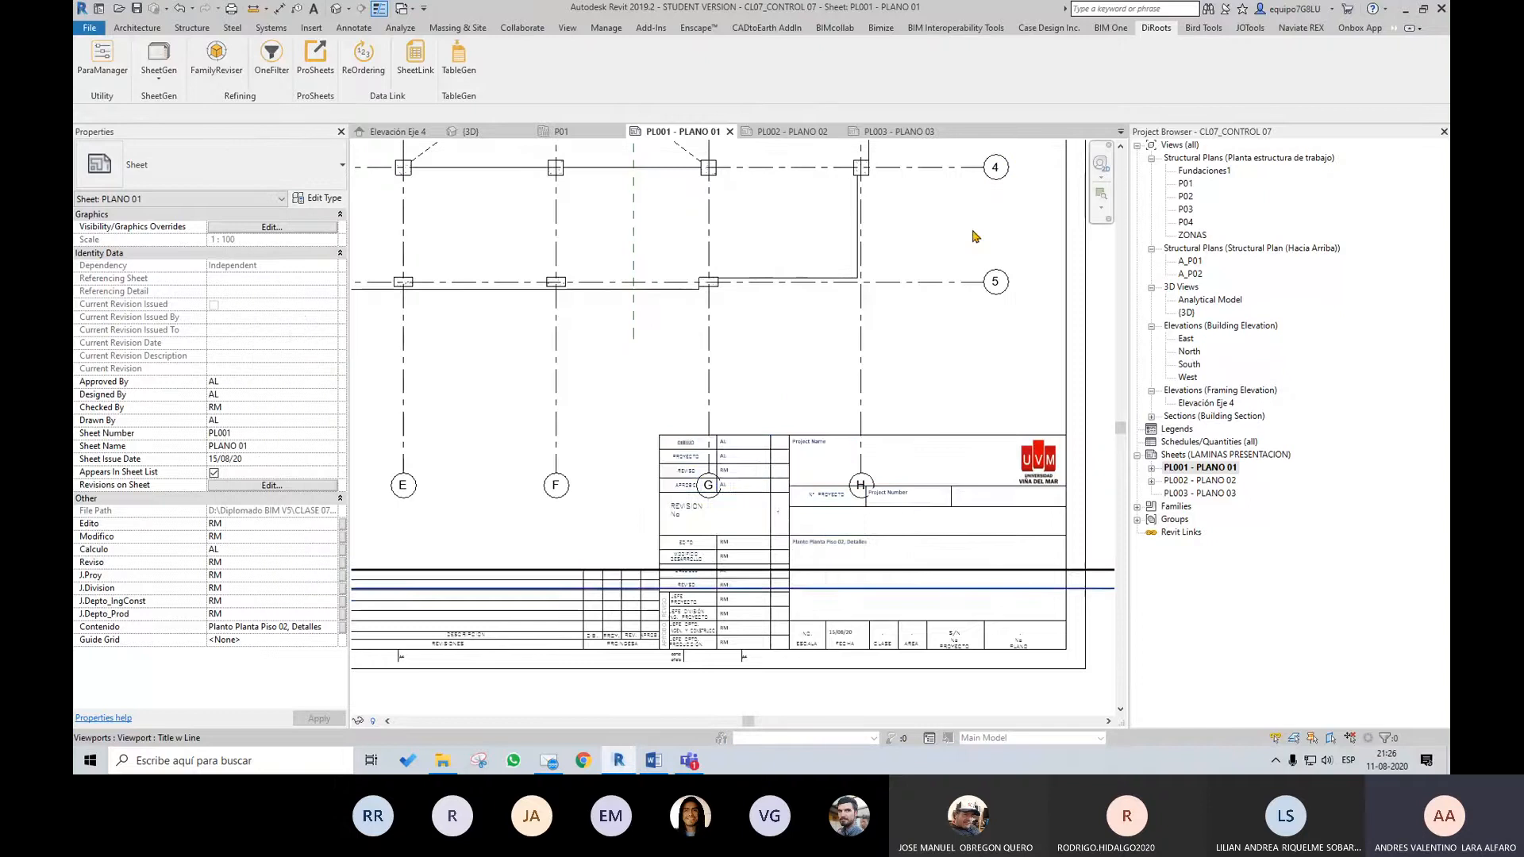
Open sheet PL002 - PLANO 02 and examine the initials, content and issue date in its title block
double_click(1200, 480)
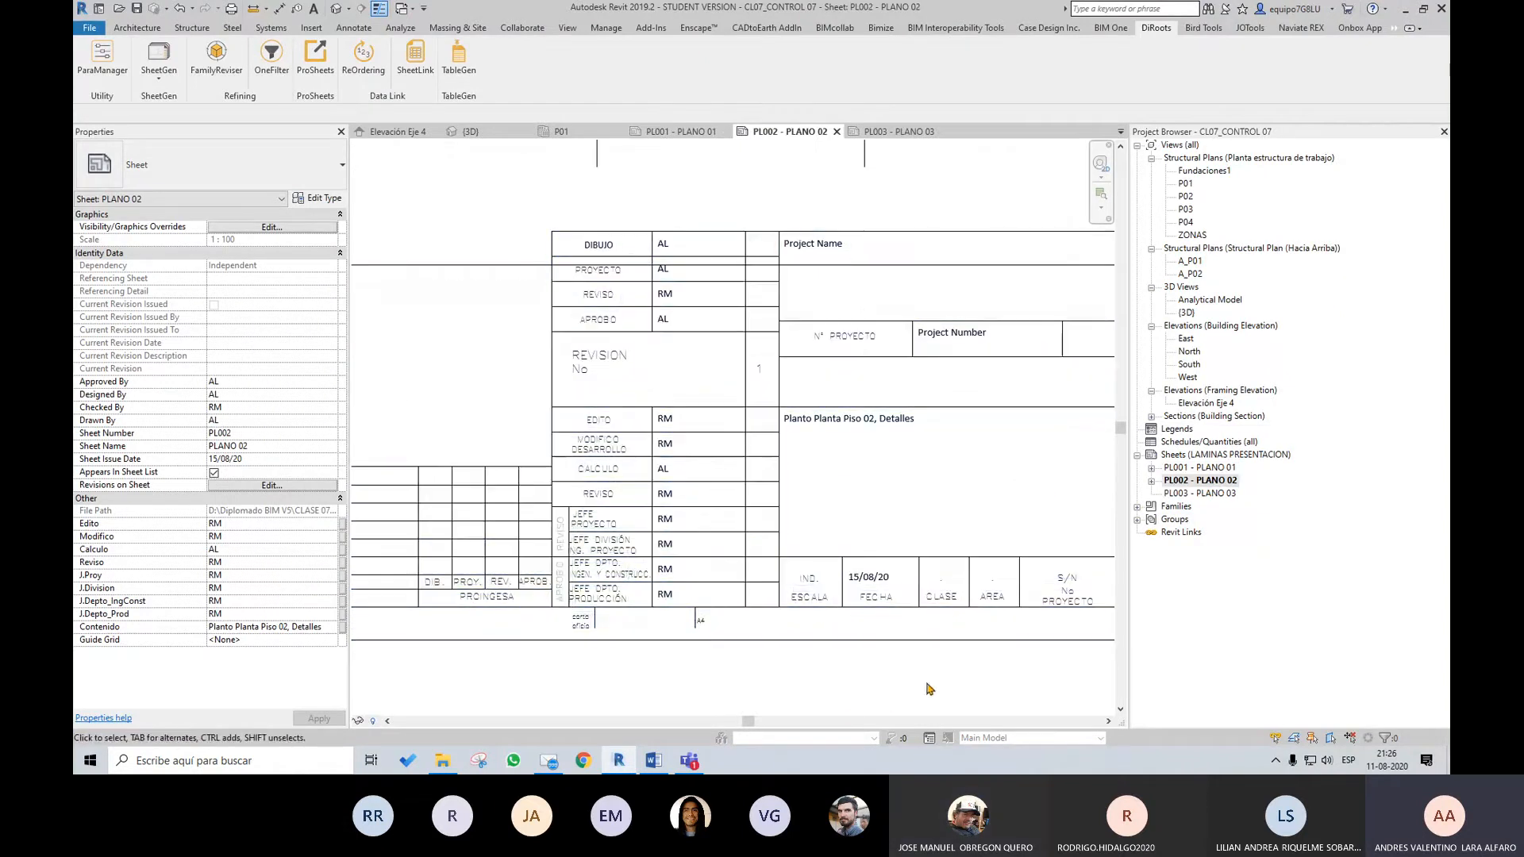
scroll(727, 549, down, 2)
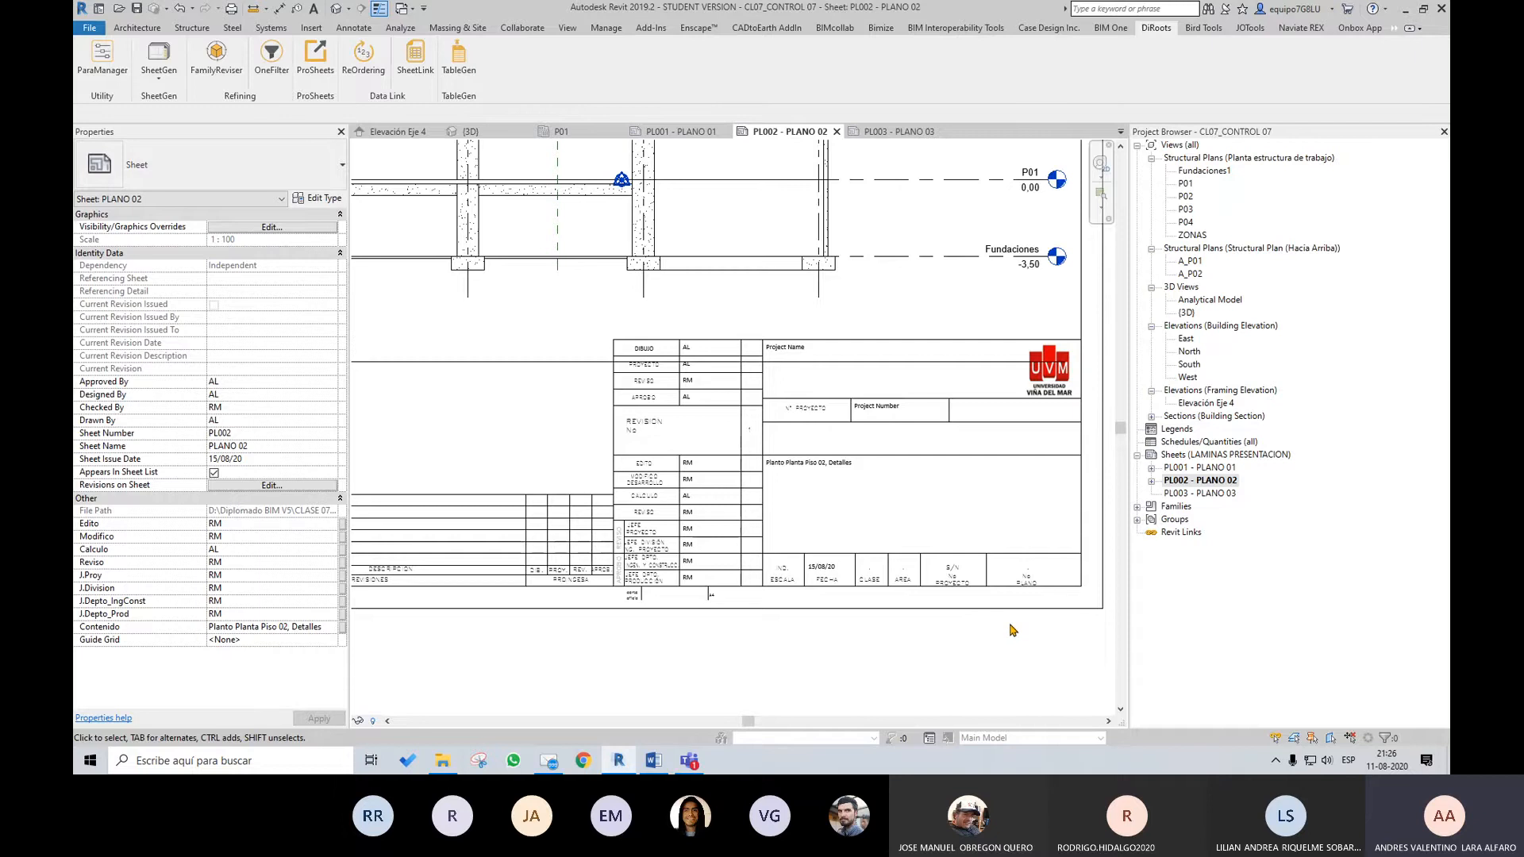
scroll(752, 500, up, 1)
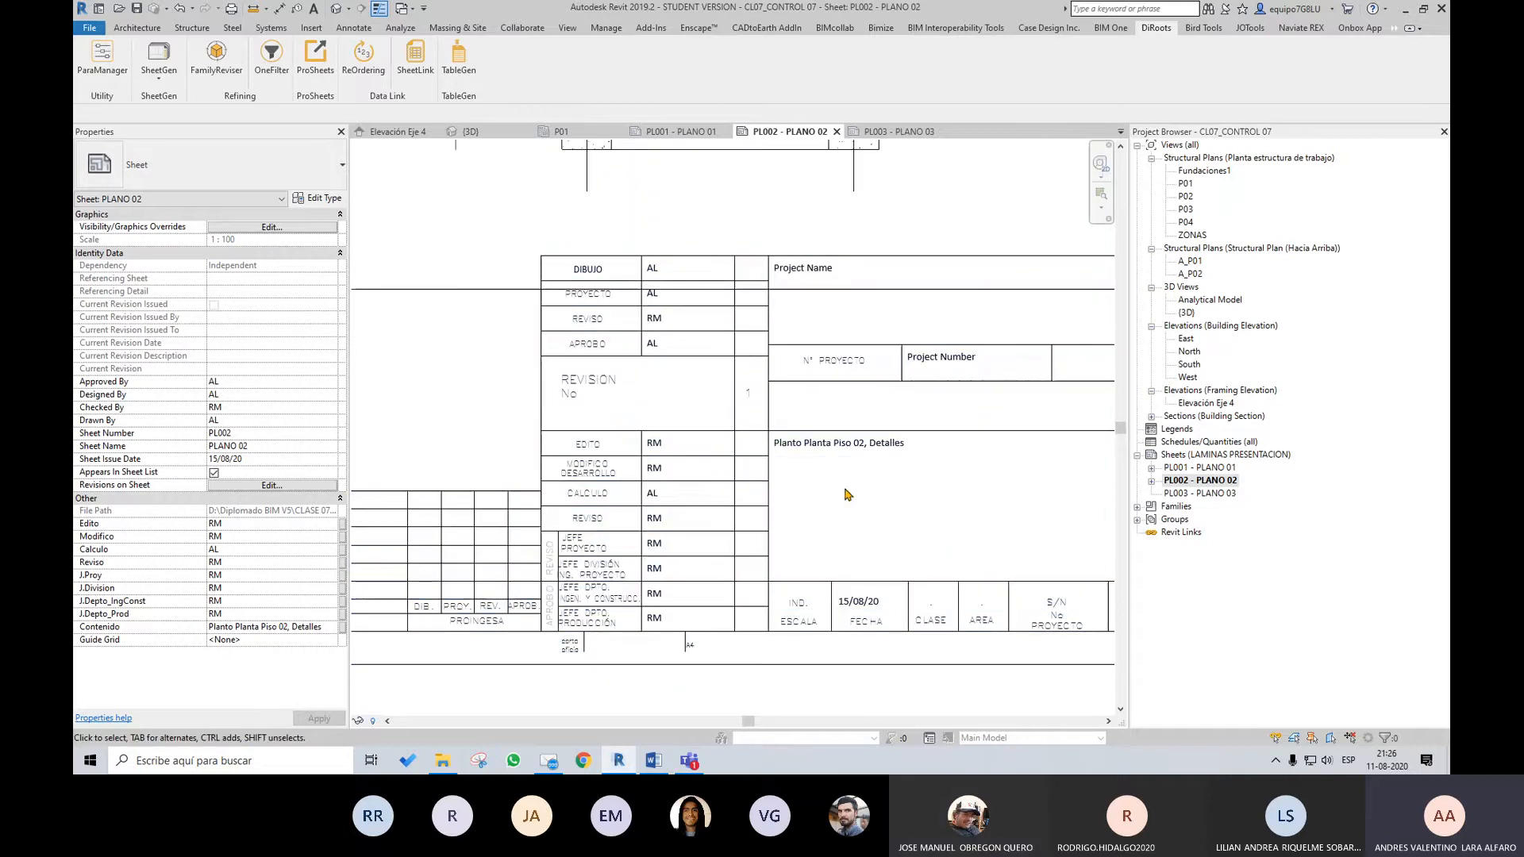
middle_drag(848, 494, 884, 487)
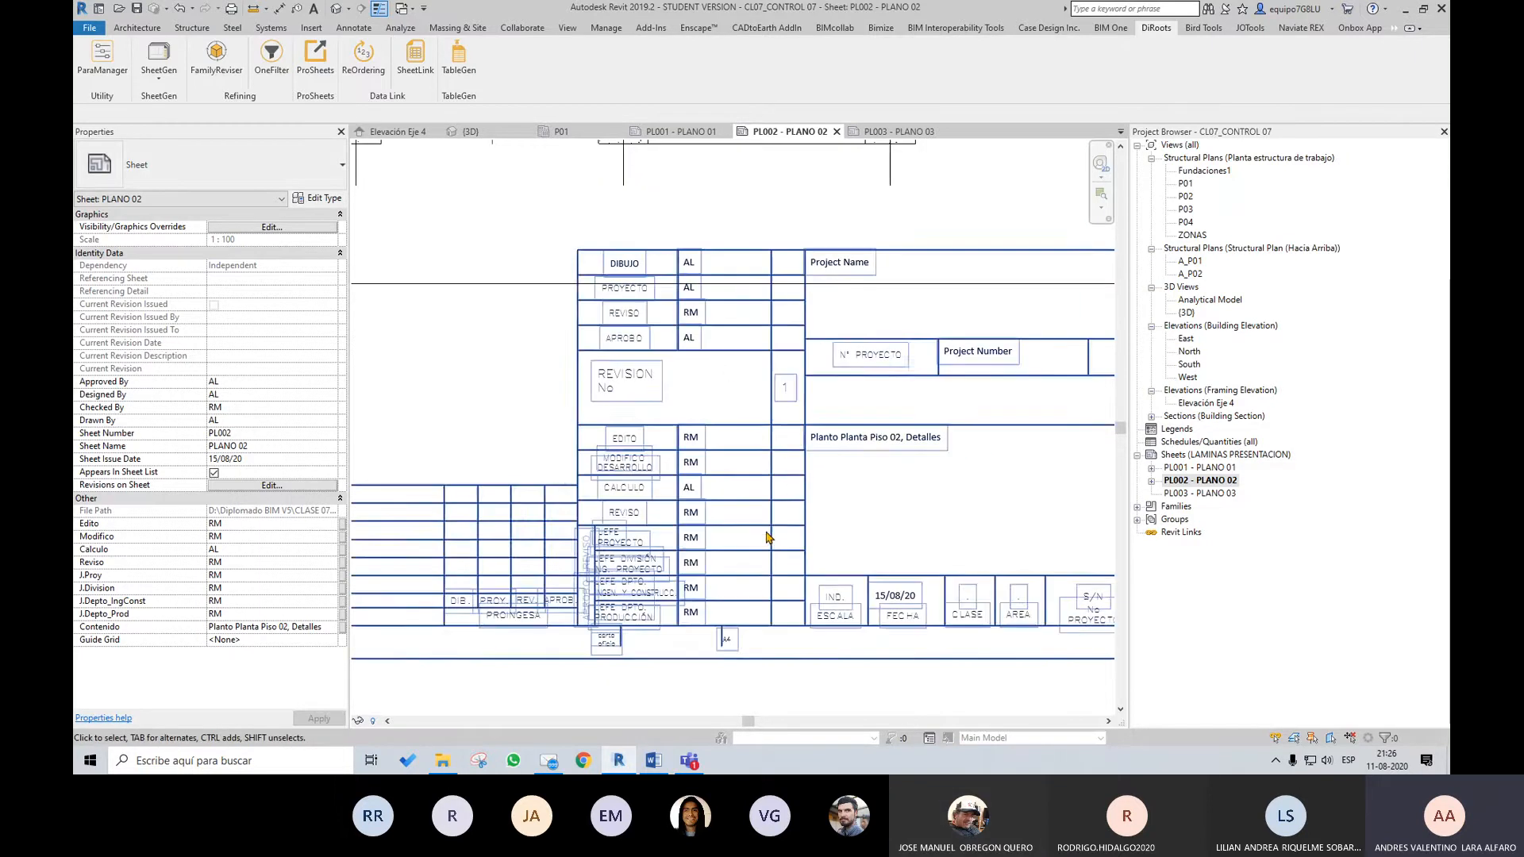
scroll(766, 535, up, 3)
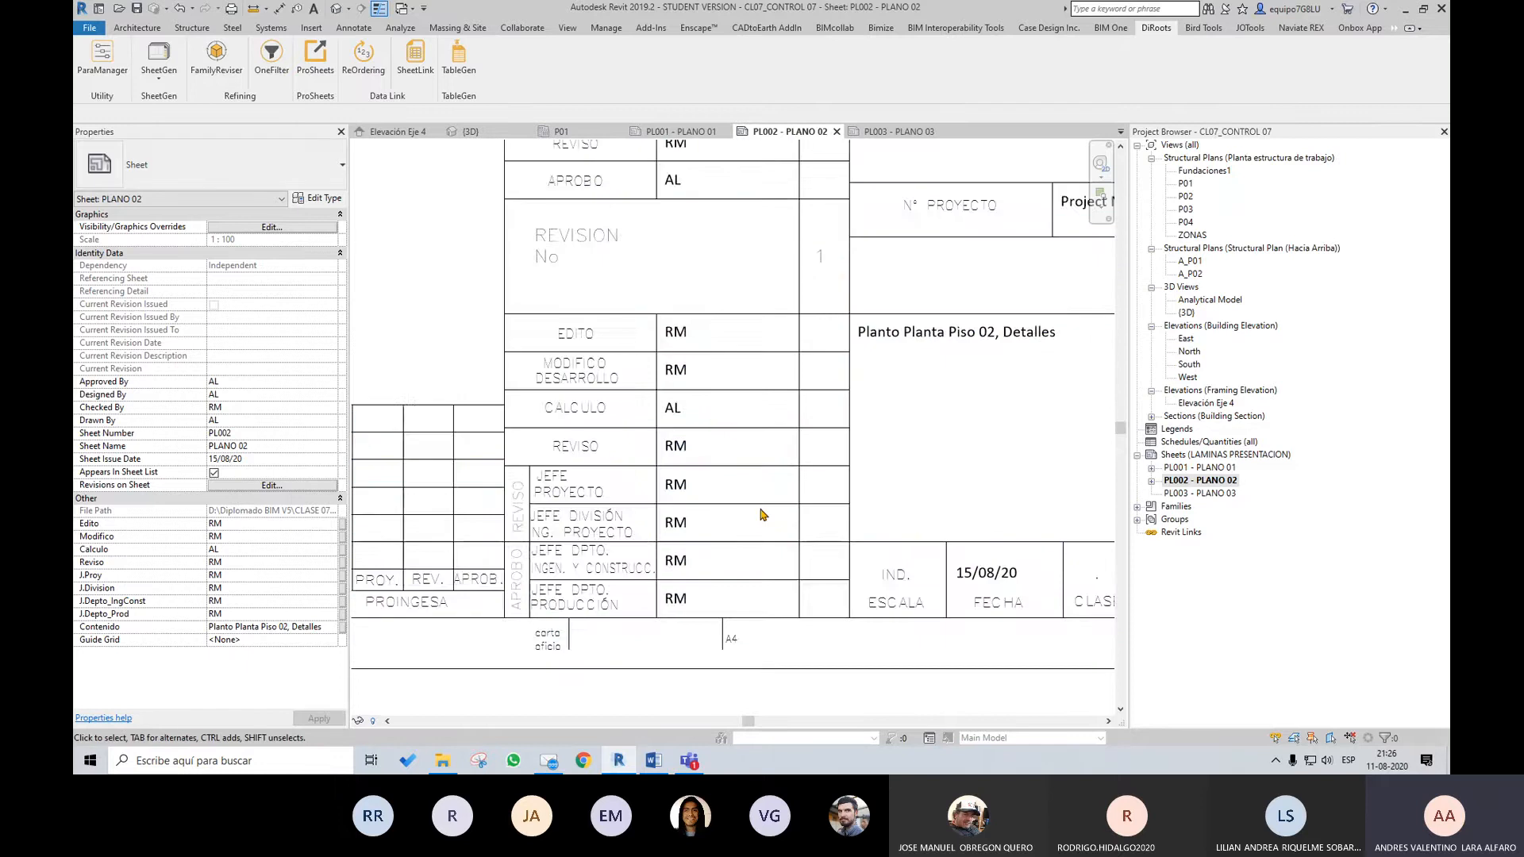
scroll(761, 514, down, 1)
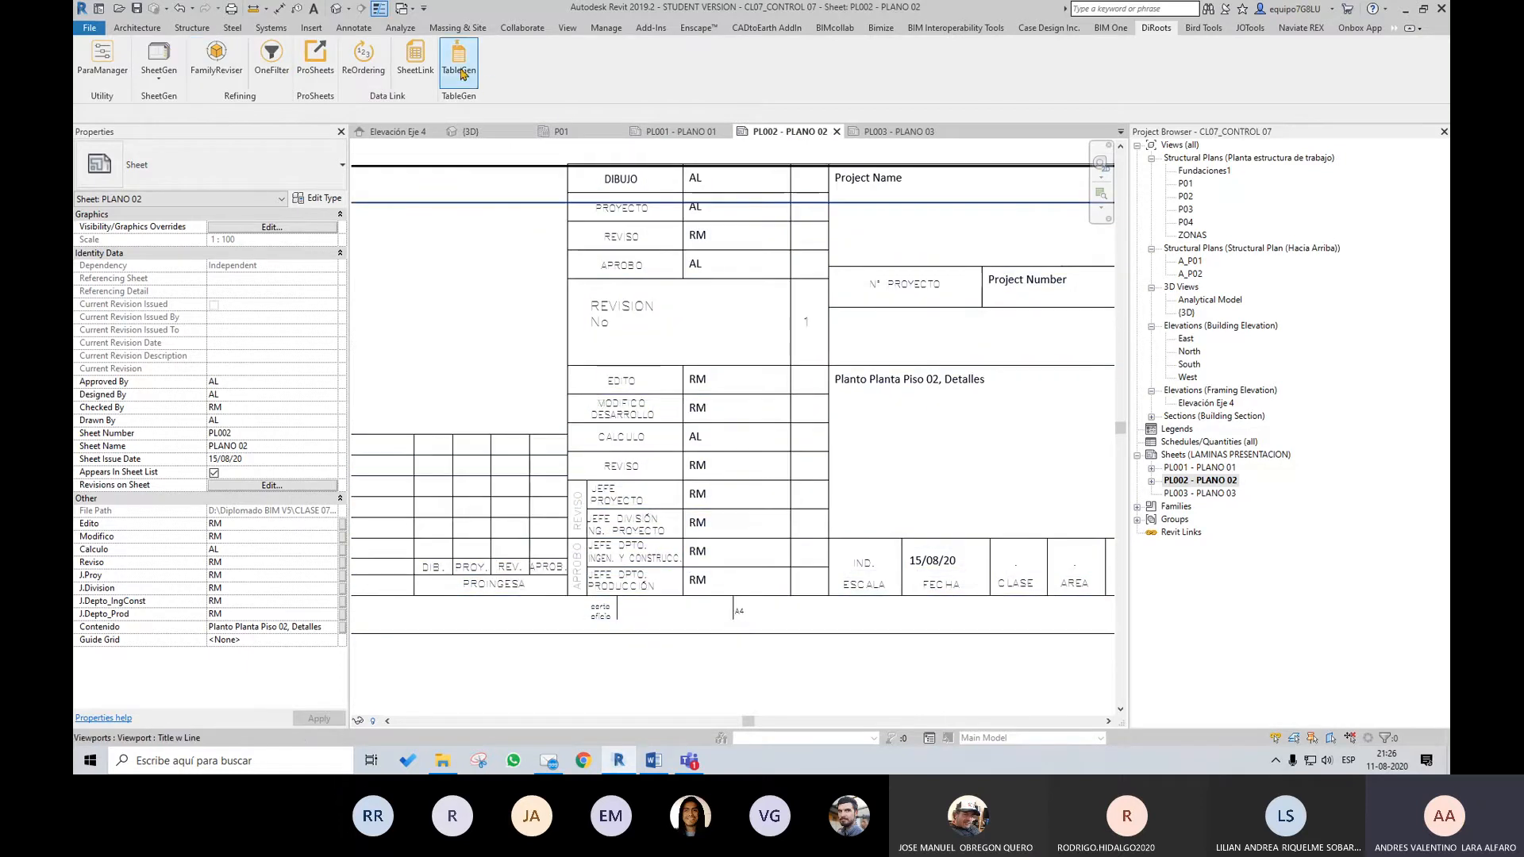
scroll(921, 567, down, 2)
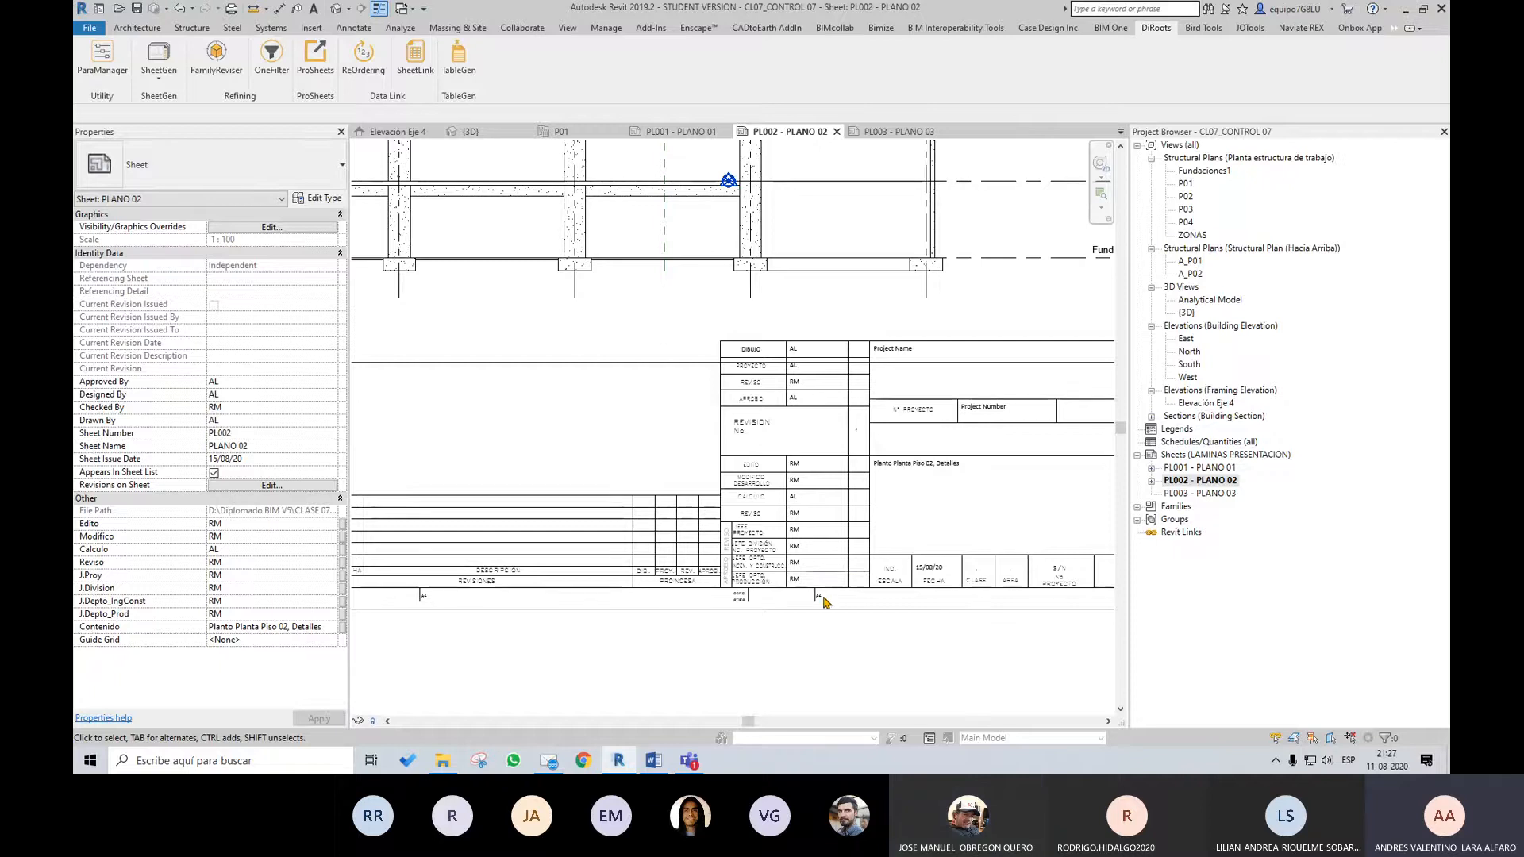
scroll(976, 606, down, 1)
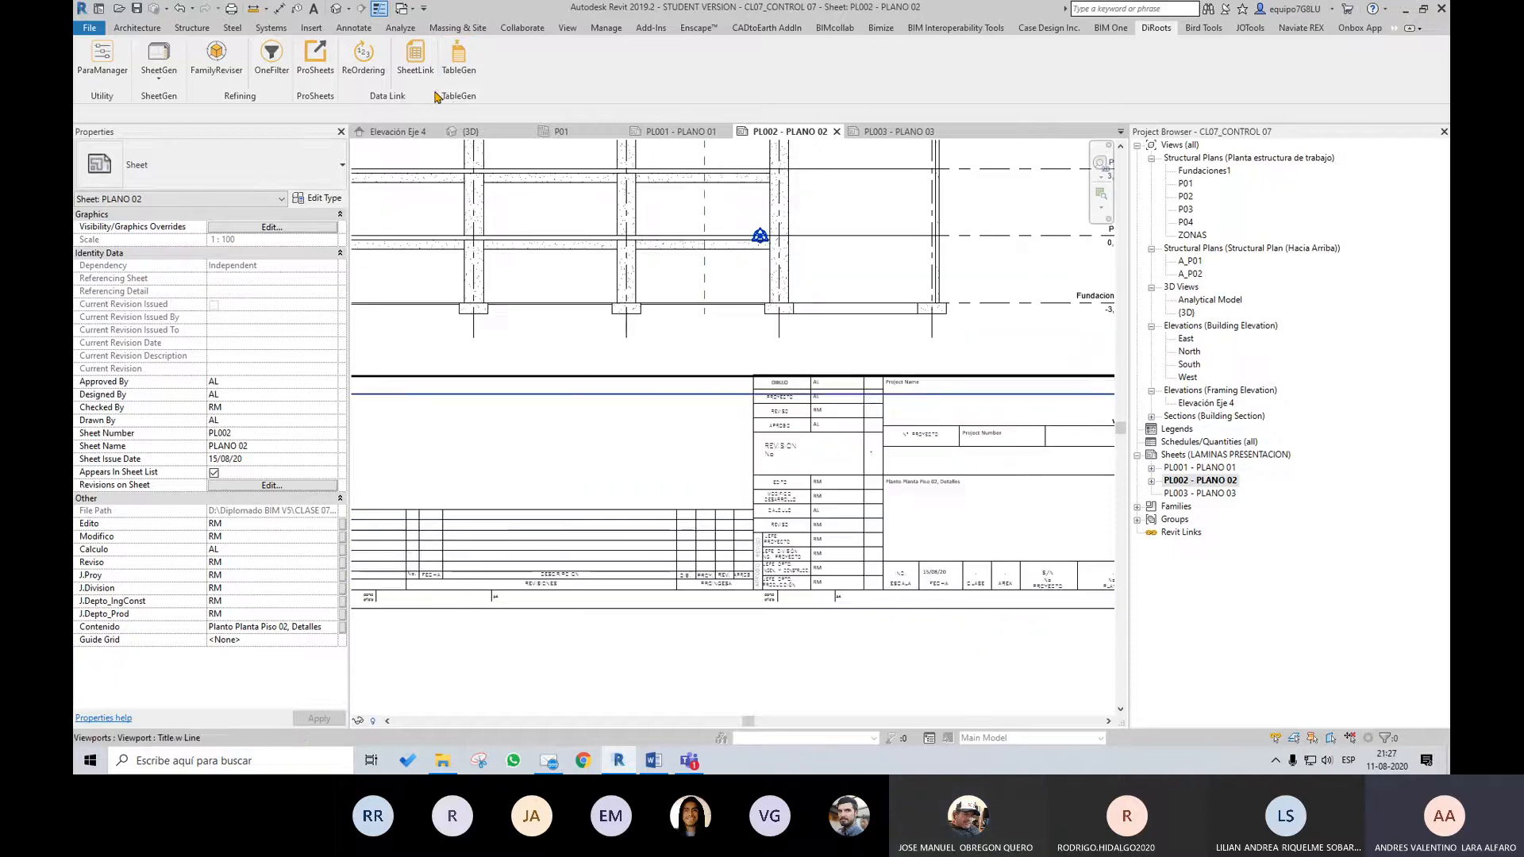
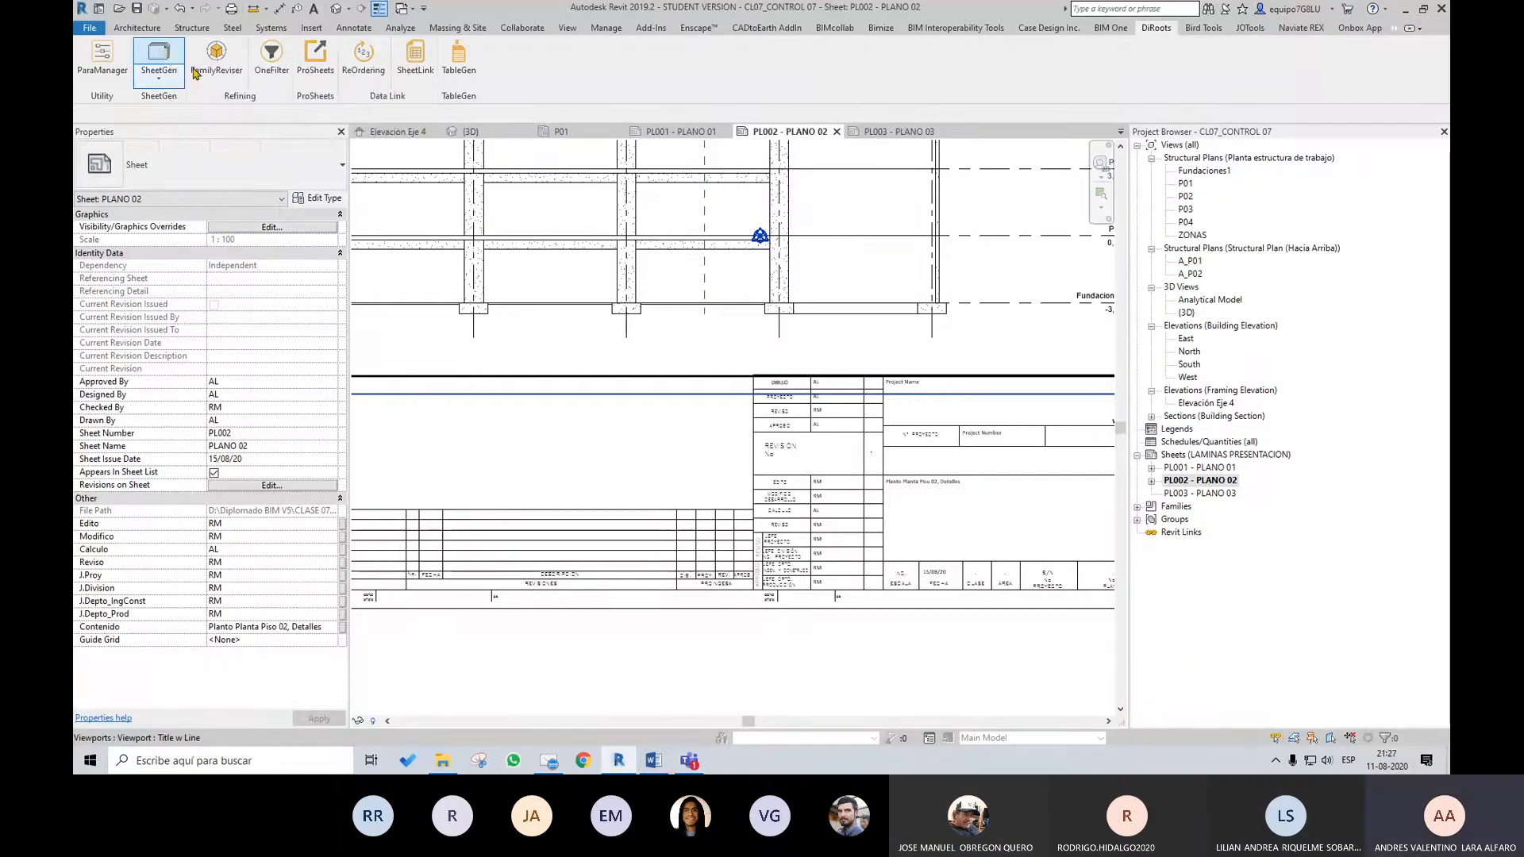
scroll(598, 421, down, 3)
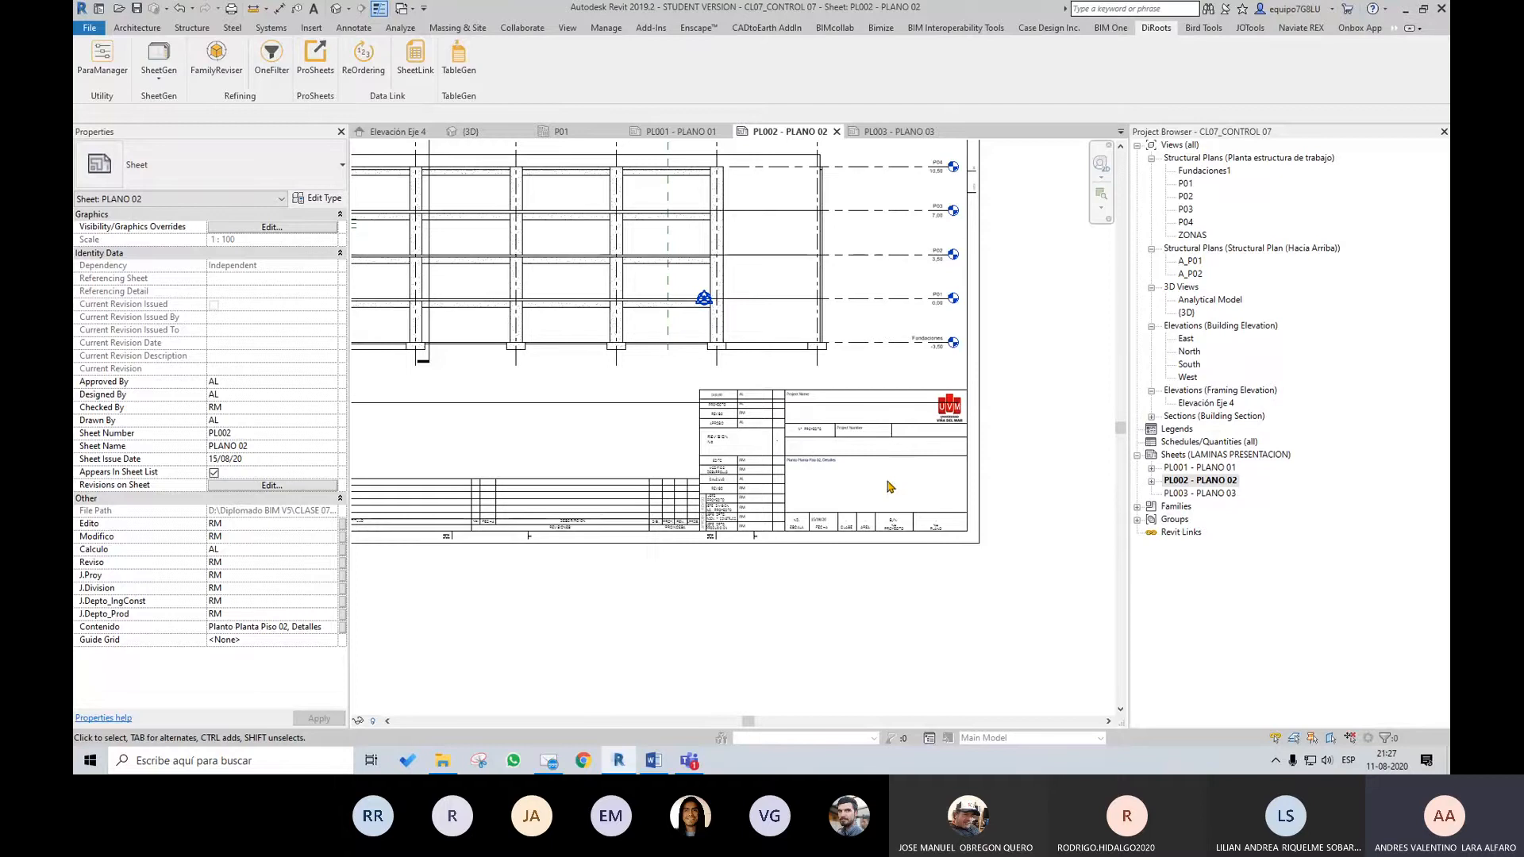
middle_drag(1030, 438, 1061, 499)
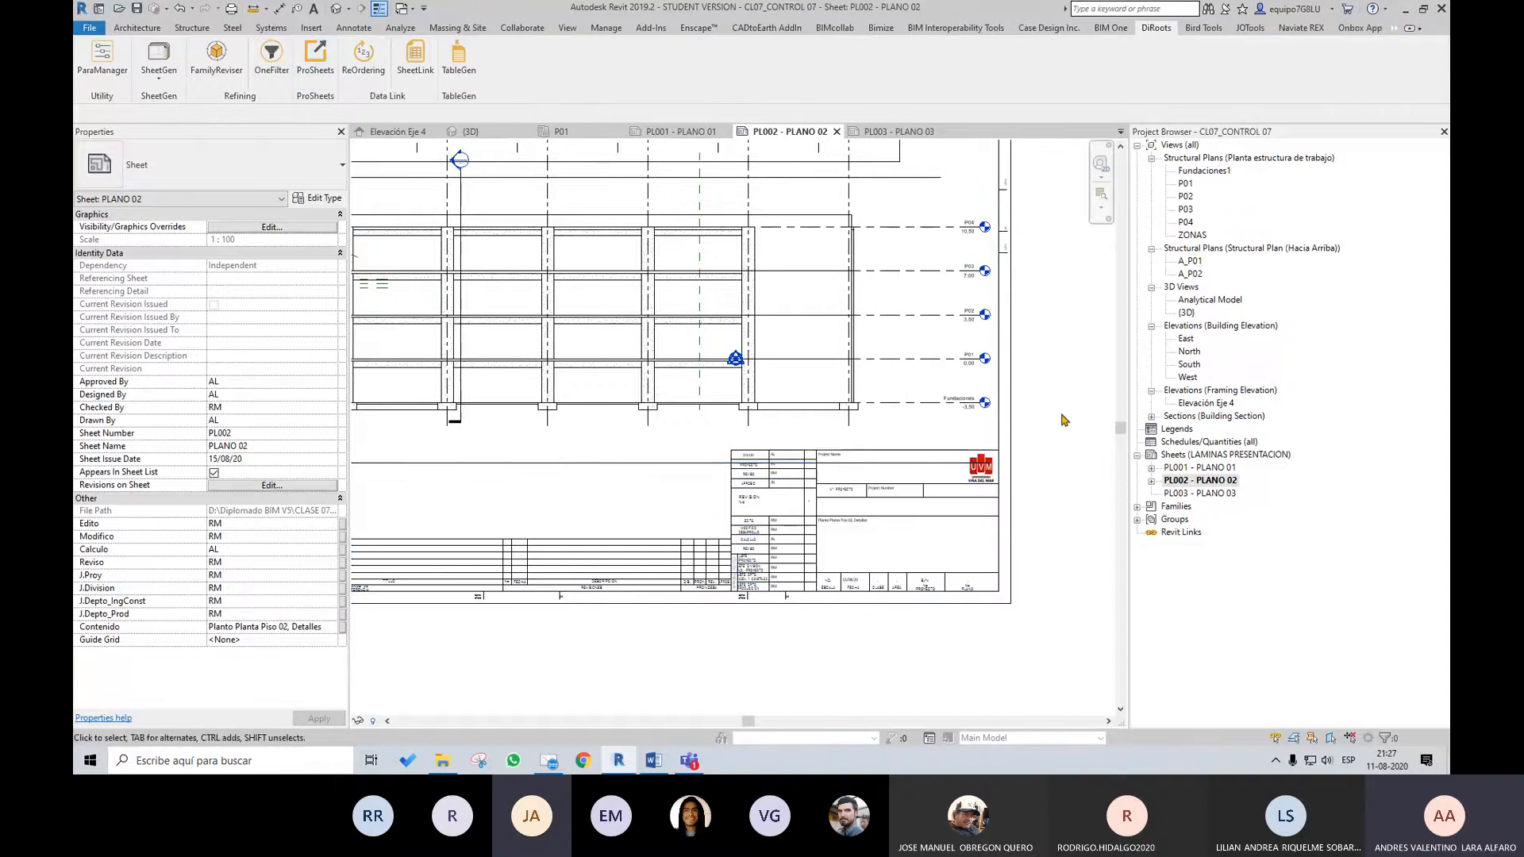
middle_drag(1064, 420, 1080, 494)
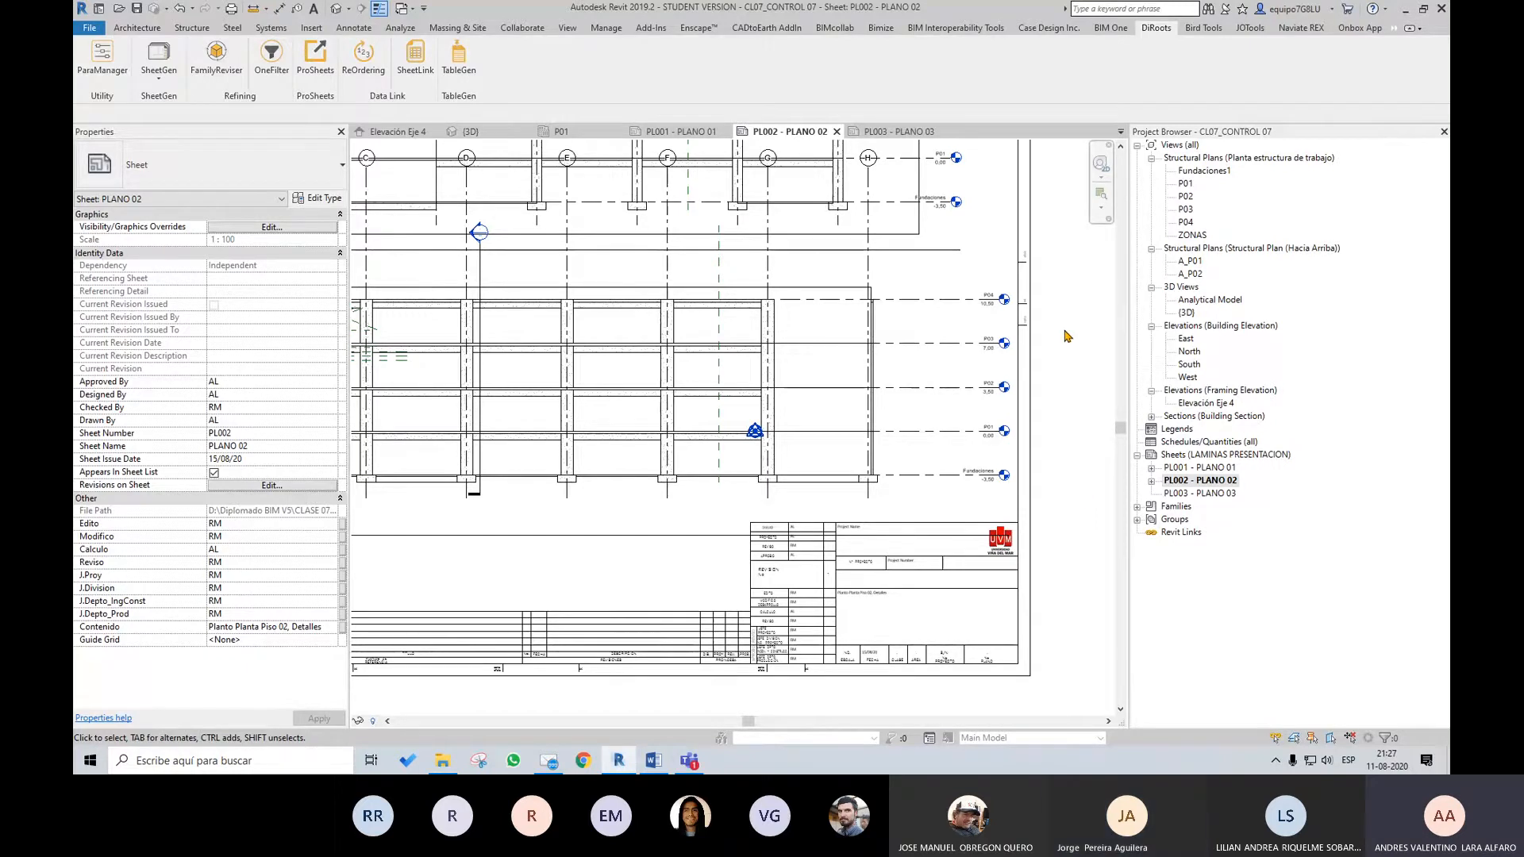
click(83, 27)
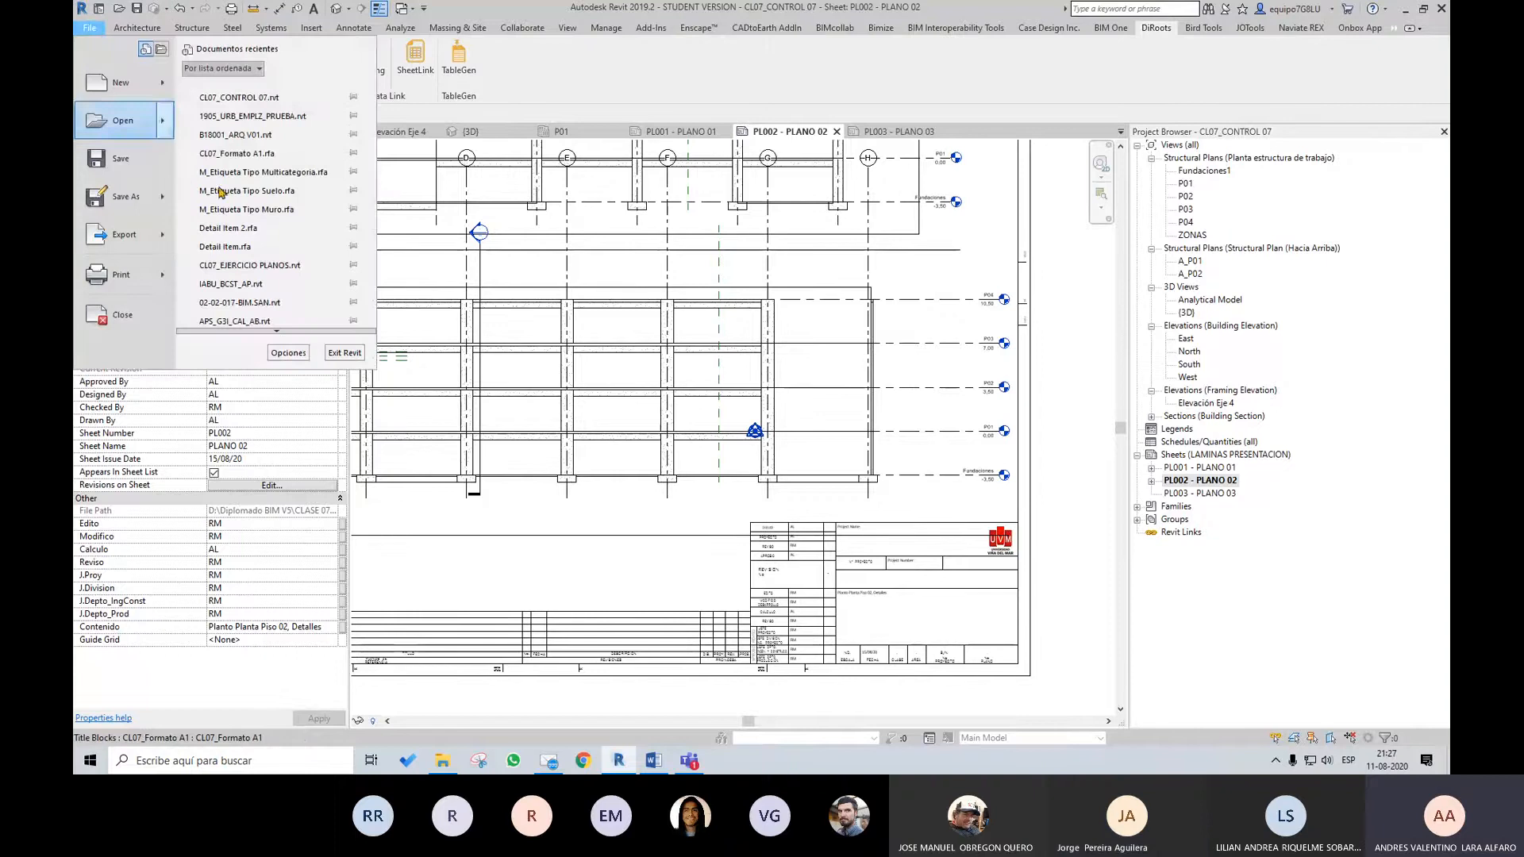
click(1078, 402)
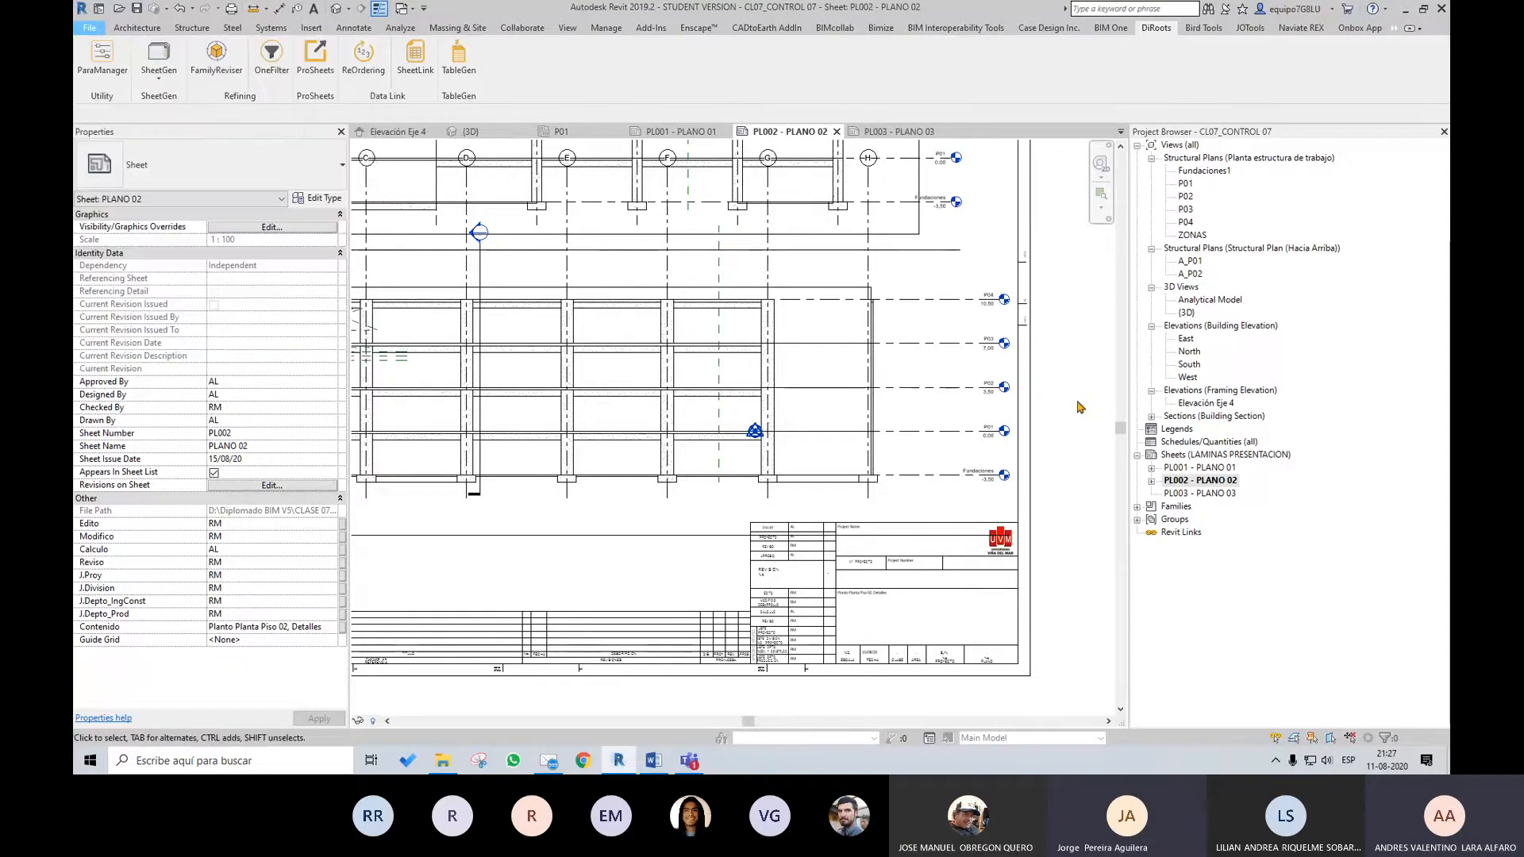
Start a DWG export of sheet PL002 - PLANO 02 and open its export setup for modification
click(89, 27)
mouse_move(160, 240)
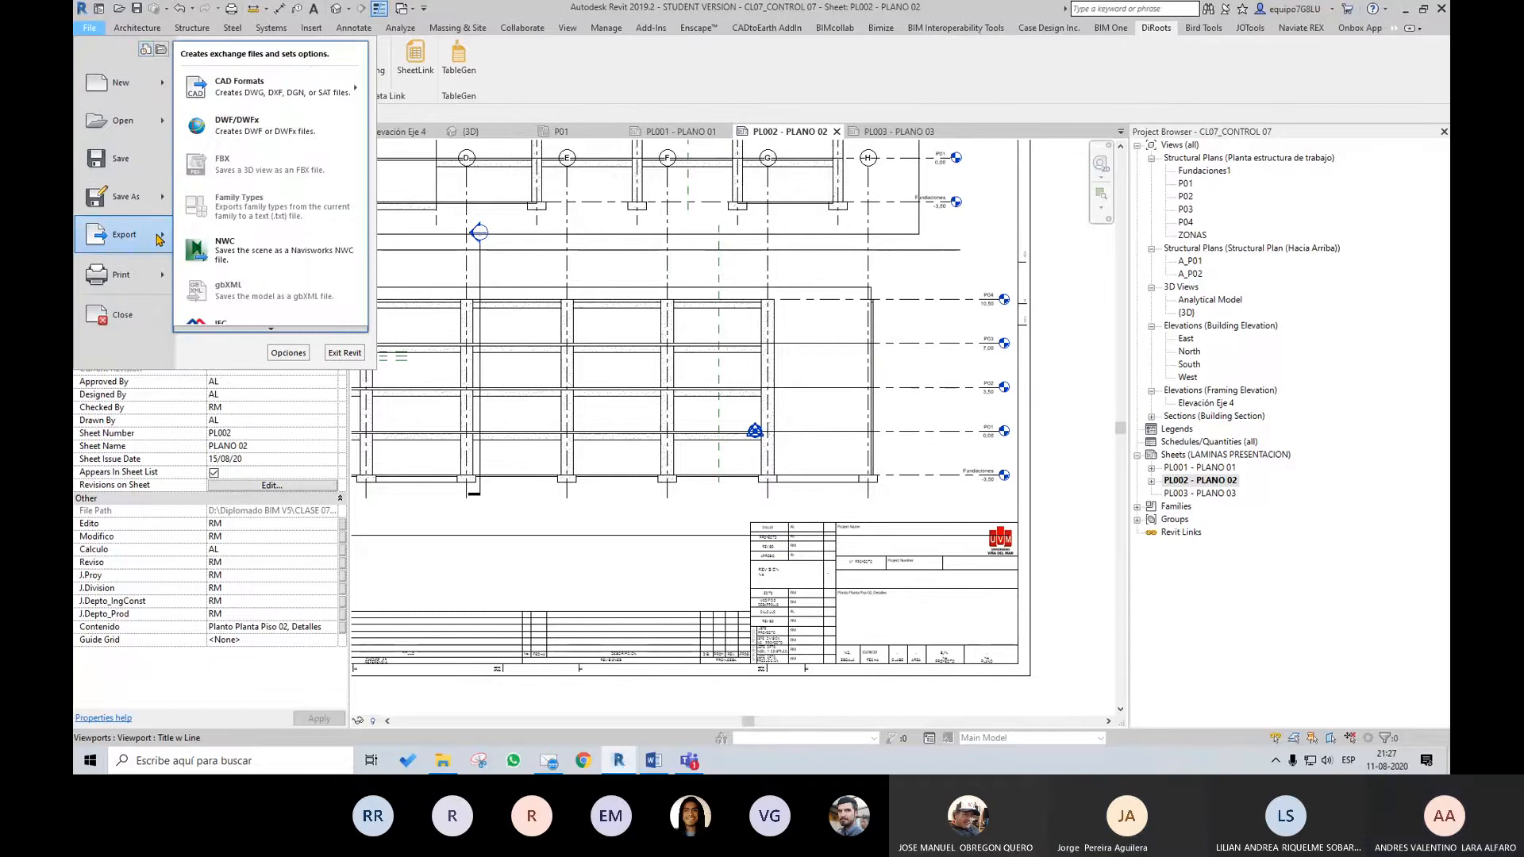
mouse_move(297, 102)
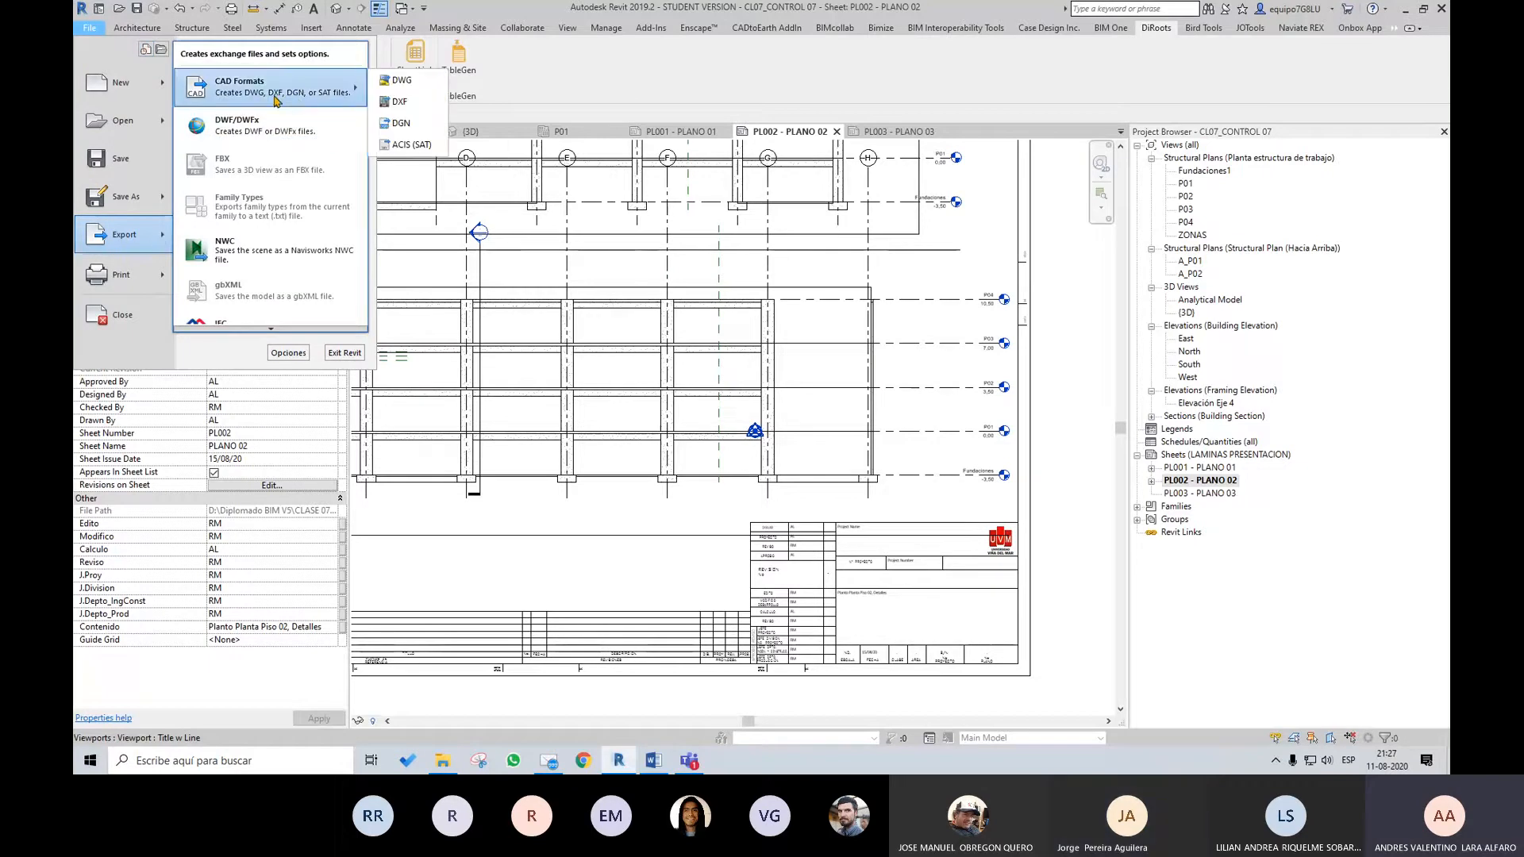
click(411, 84)
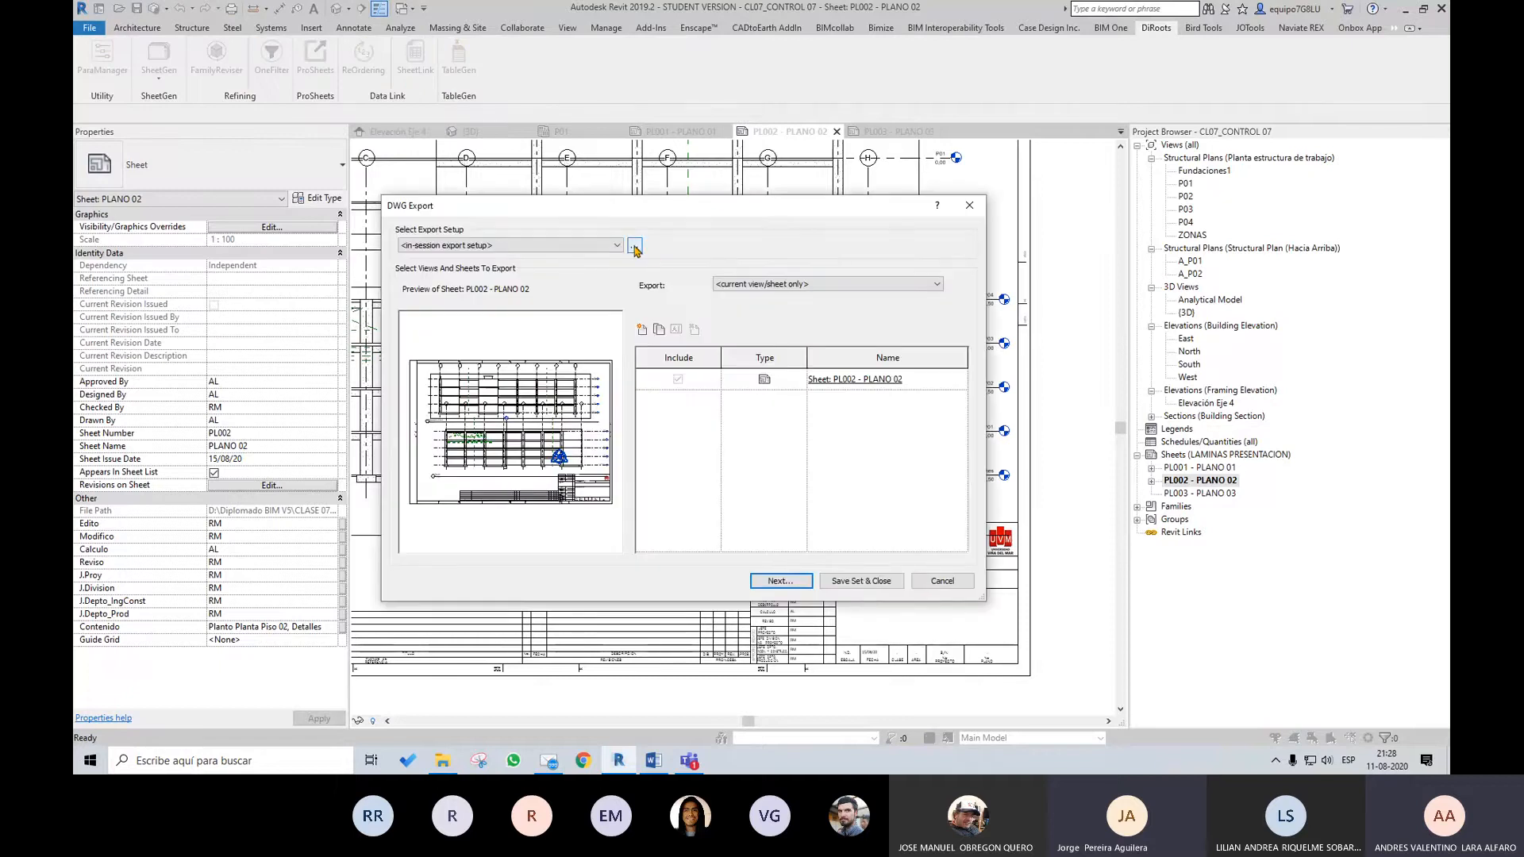
click(635, 246)
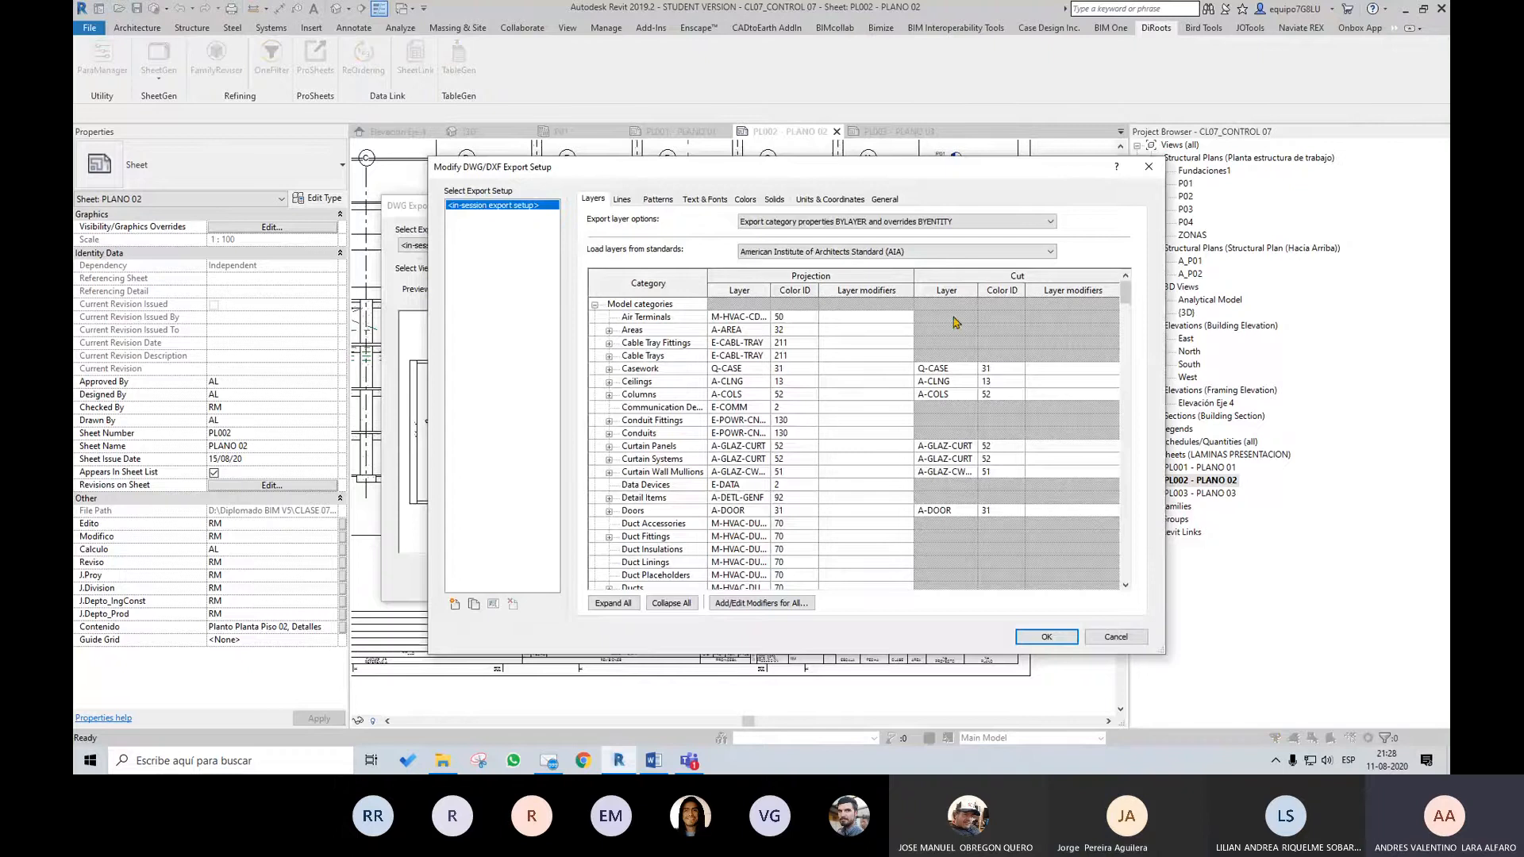
Create a new DWG export setup named Exportación
click(455, 605)
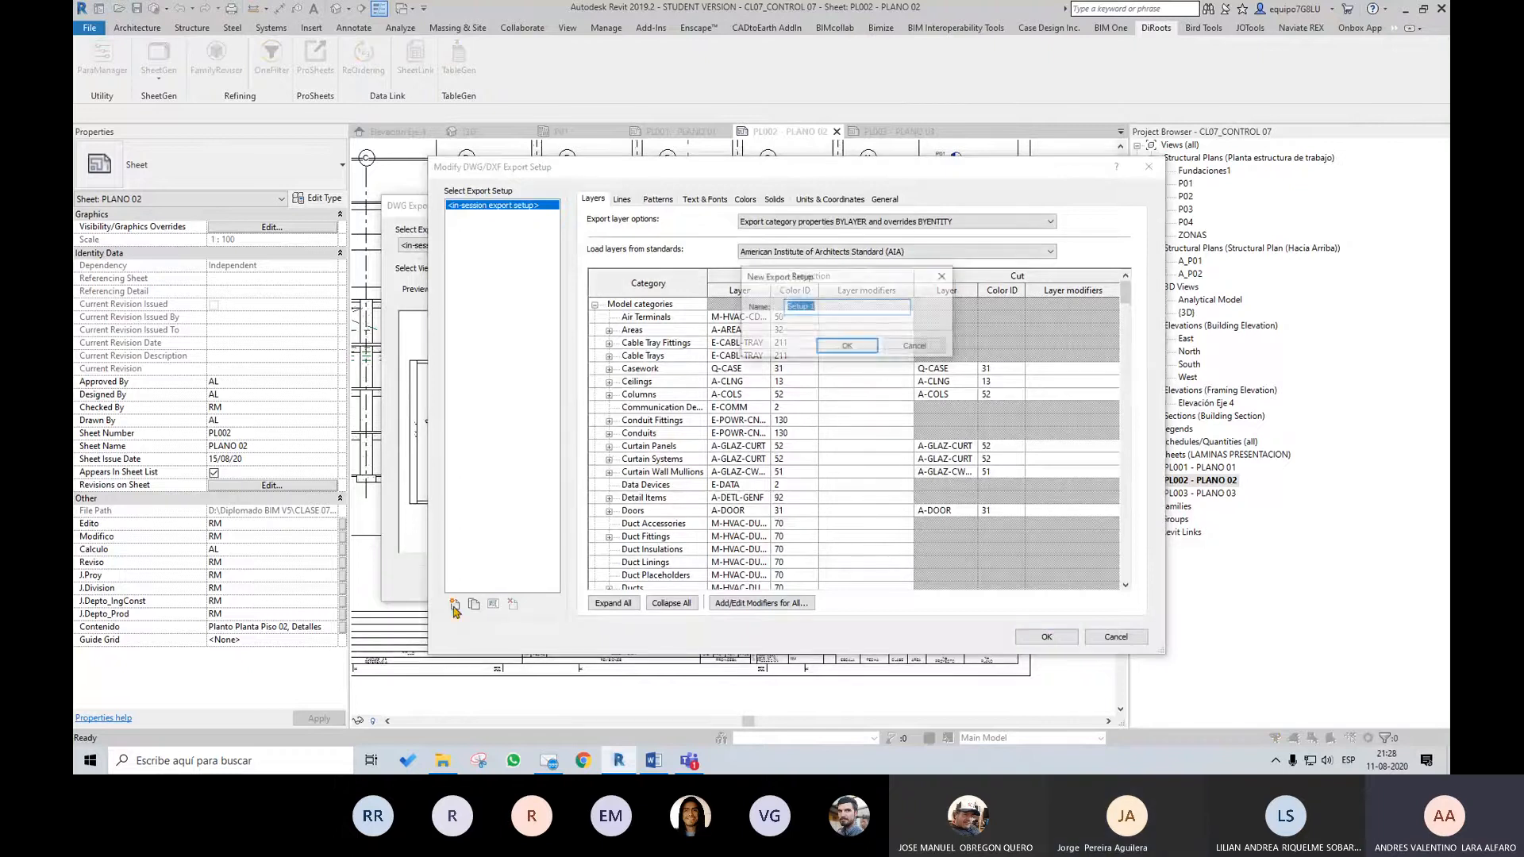
text(E)
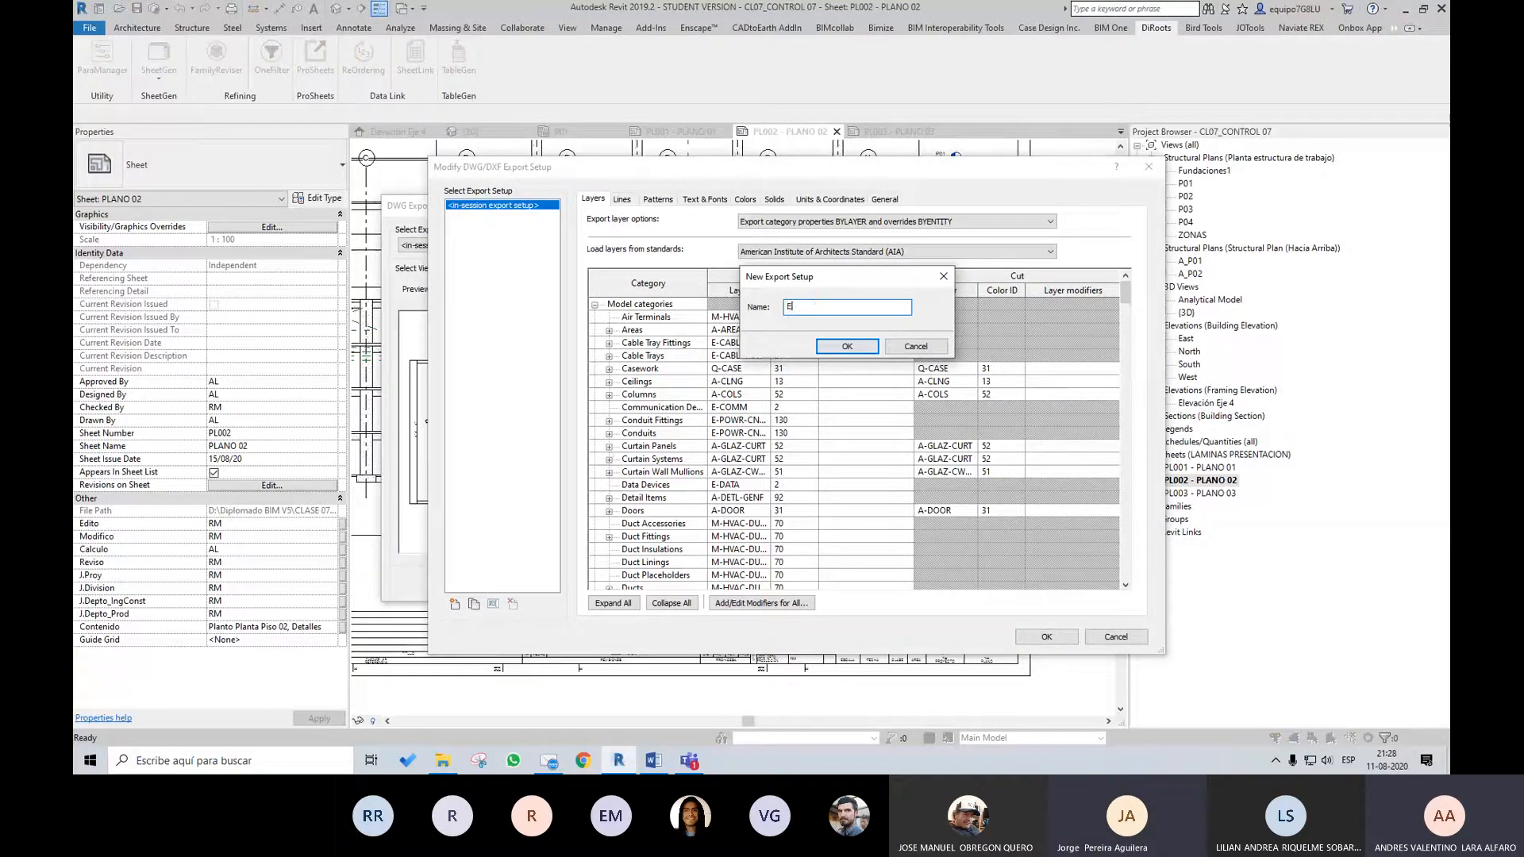
text(xportaci)
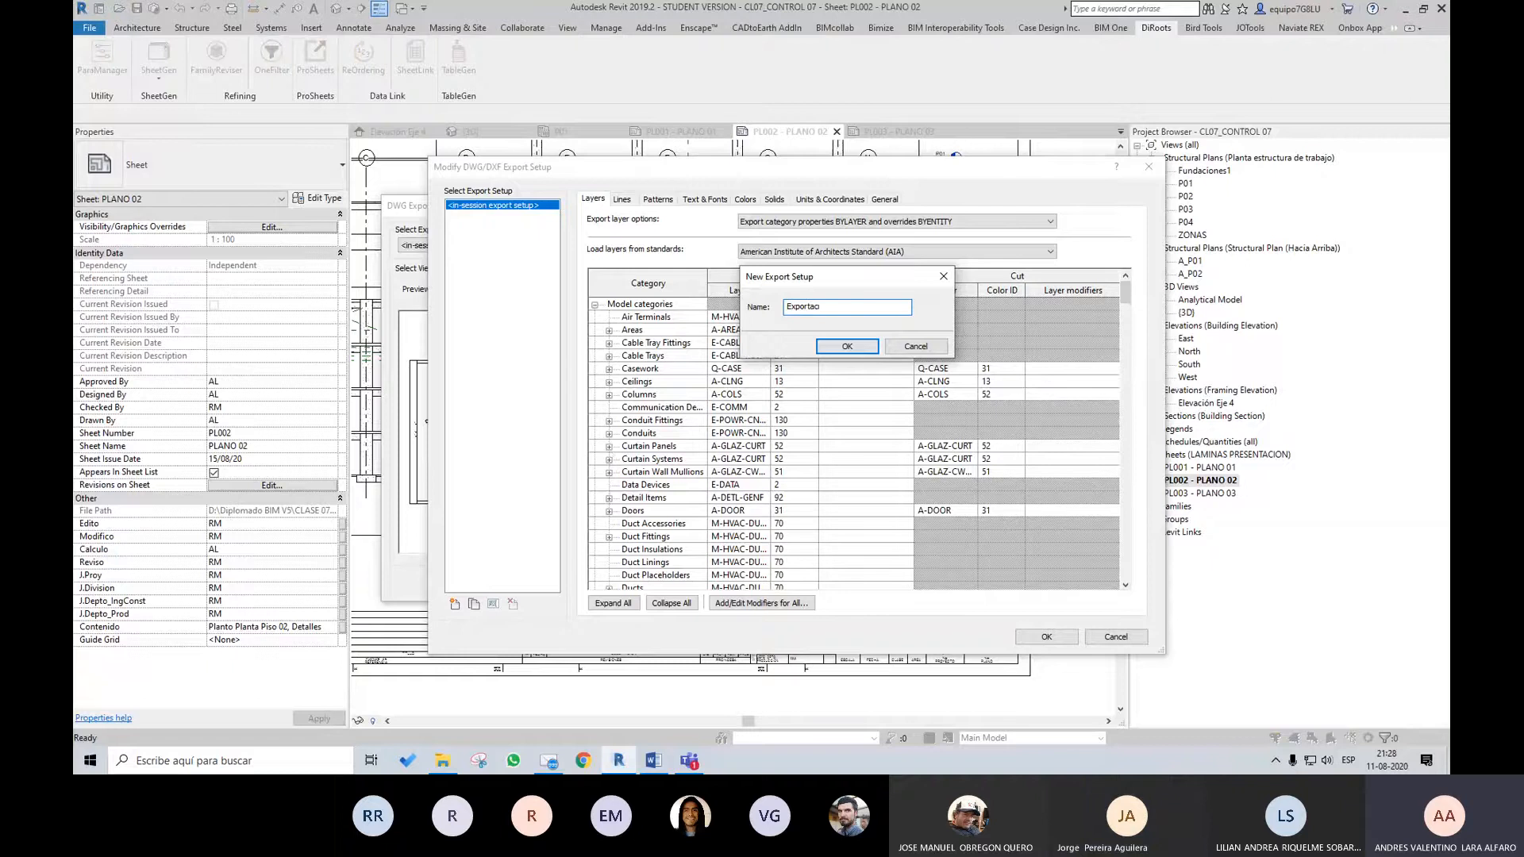
text(ón)
drag(829, 278, 799, 294)
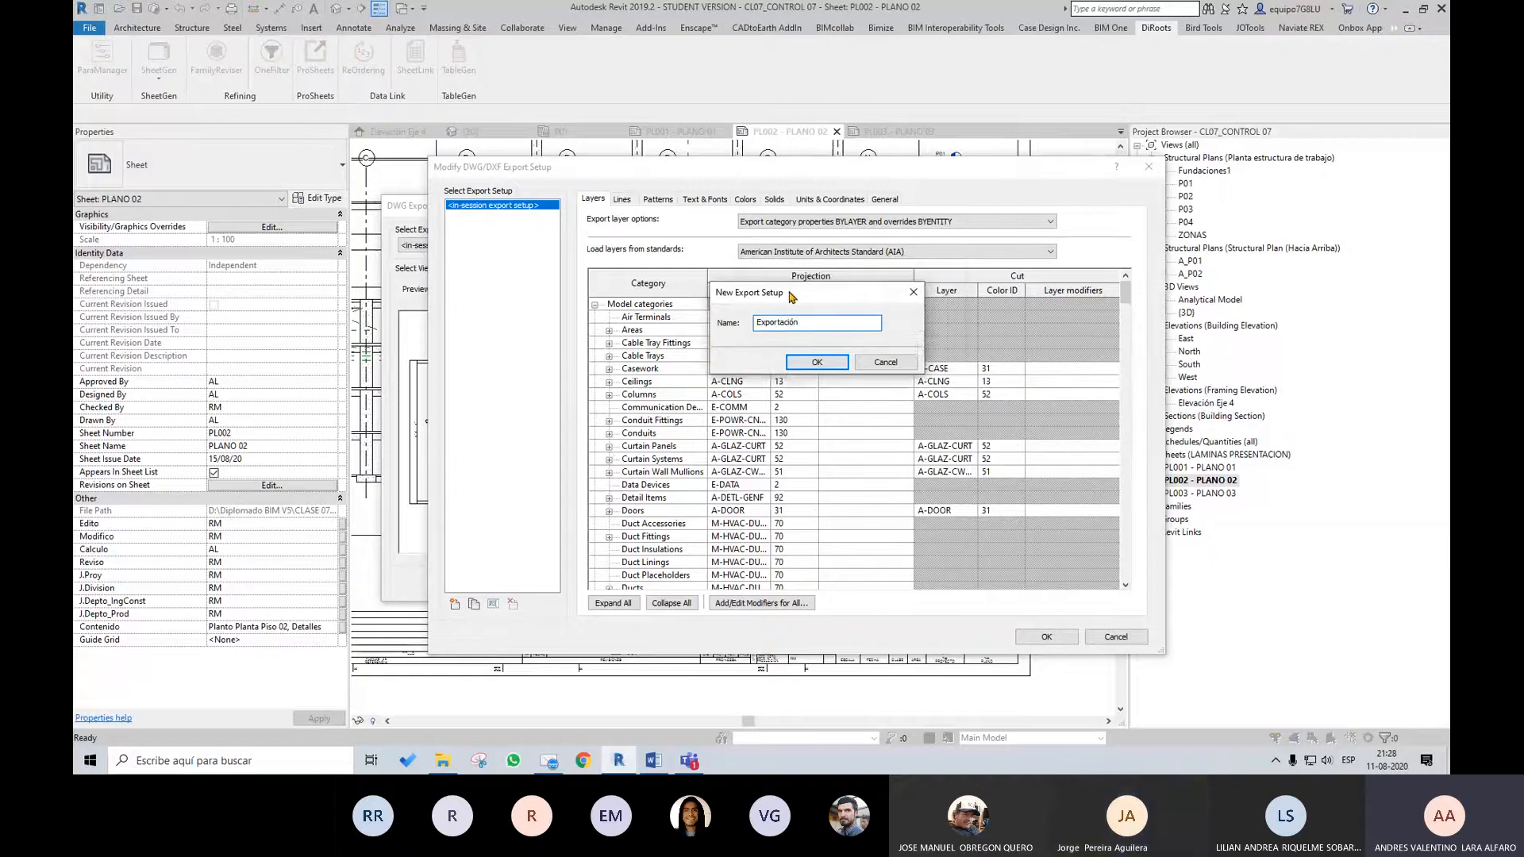
click(817, 363)
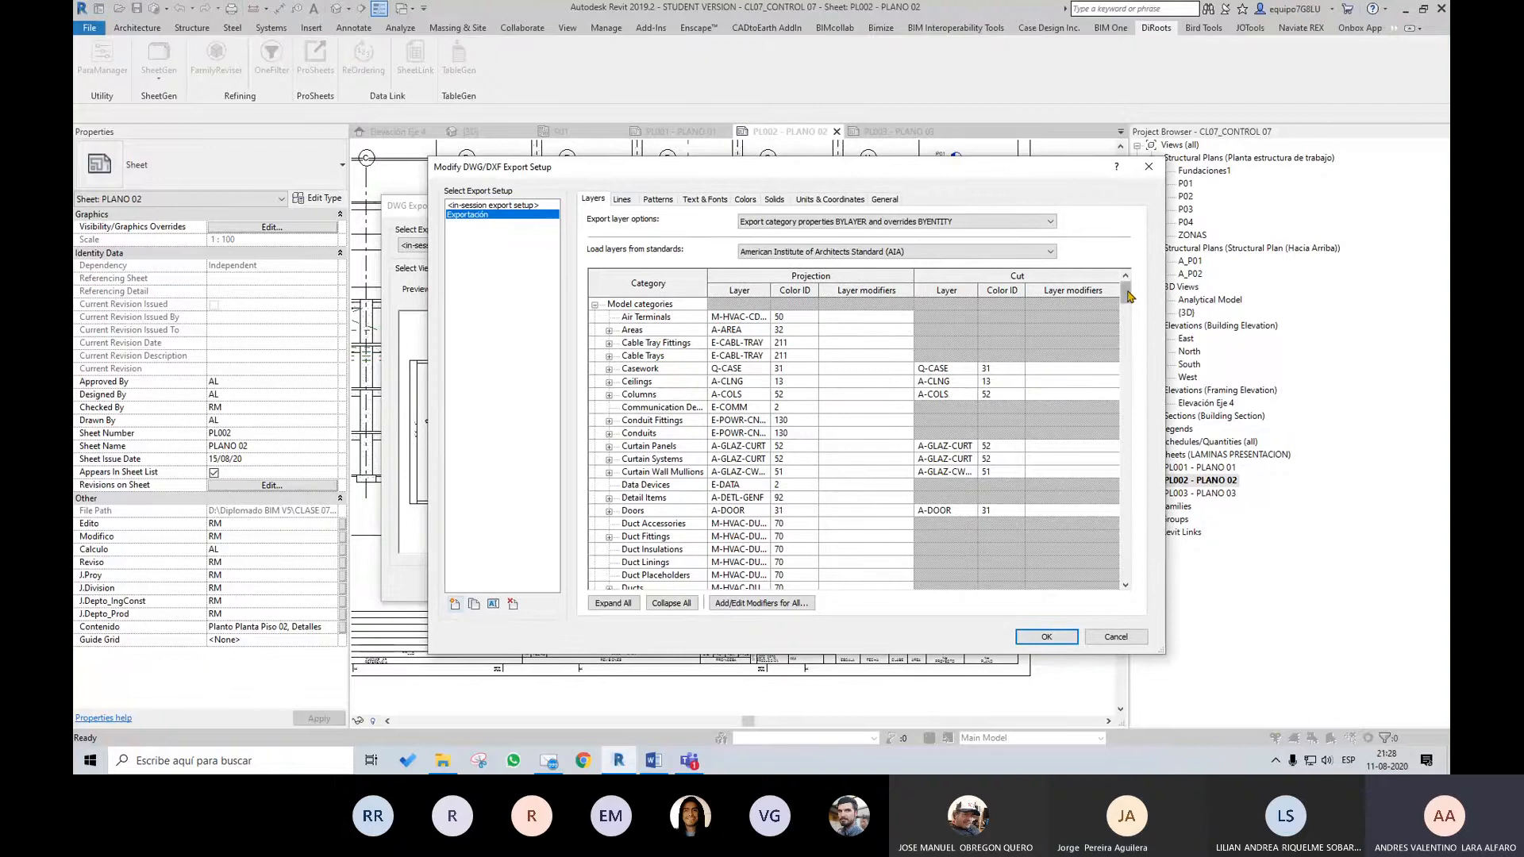
Review the setup's layer, line, pattern, font and color settings, and set one DWG unit to meter
mouse_move(1126, 292)
mouse_down()
mouse_move(1133, 476)
mouse_move(1128, 286)
mouse_up()
click(623, 199)
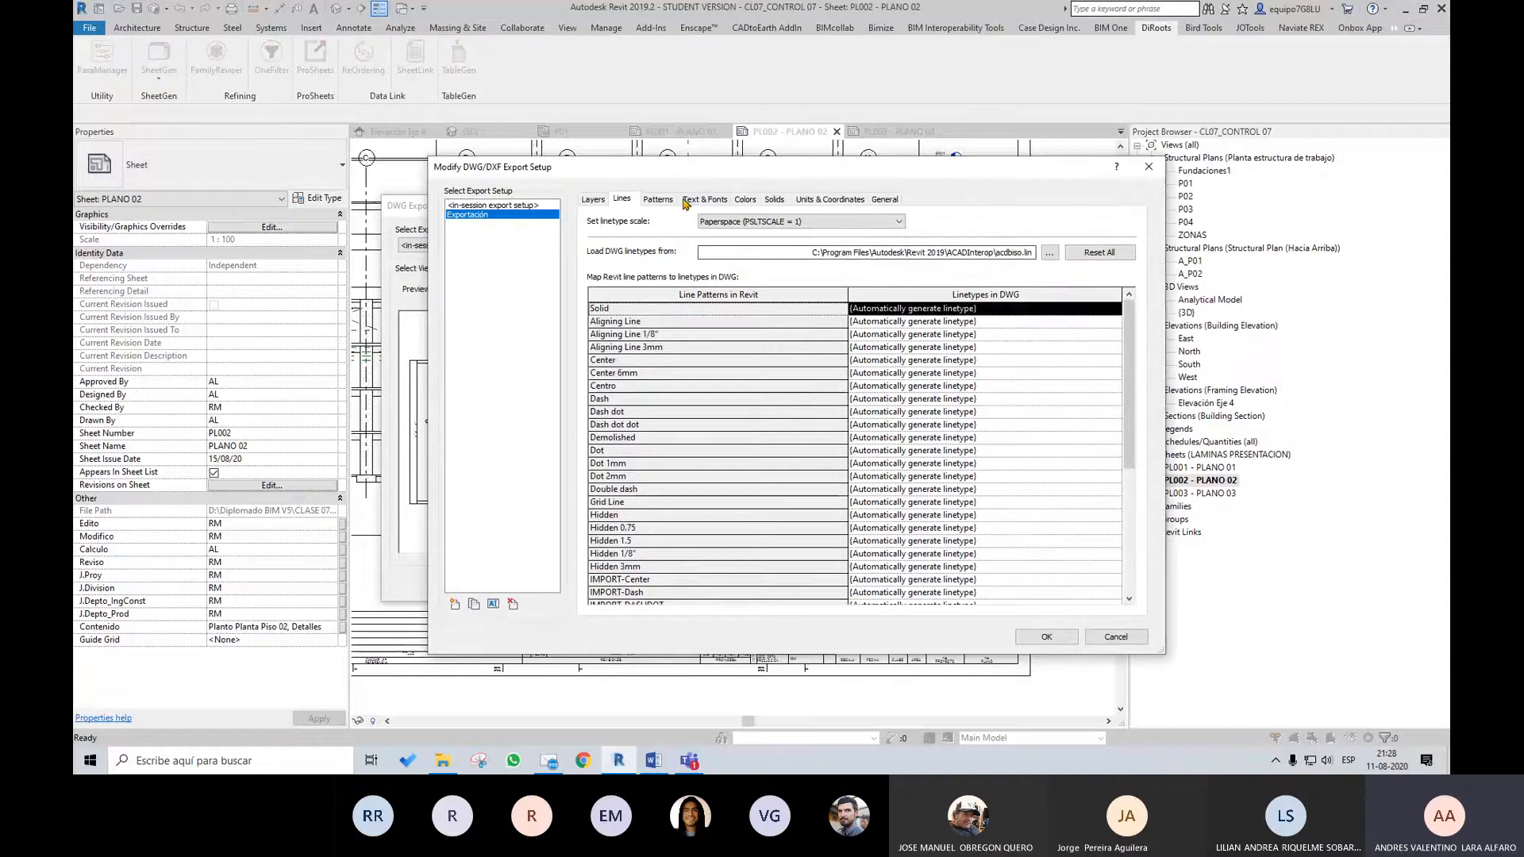
click(658, 199)
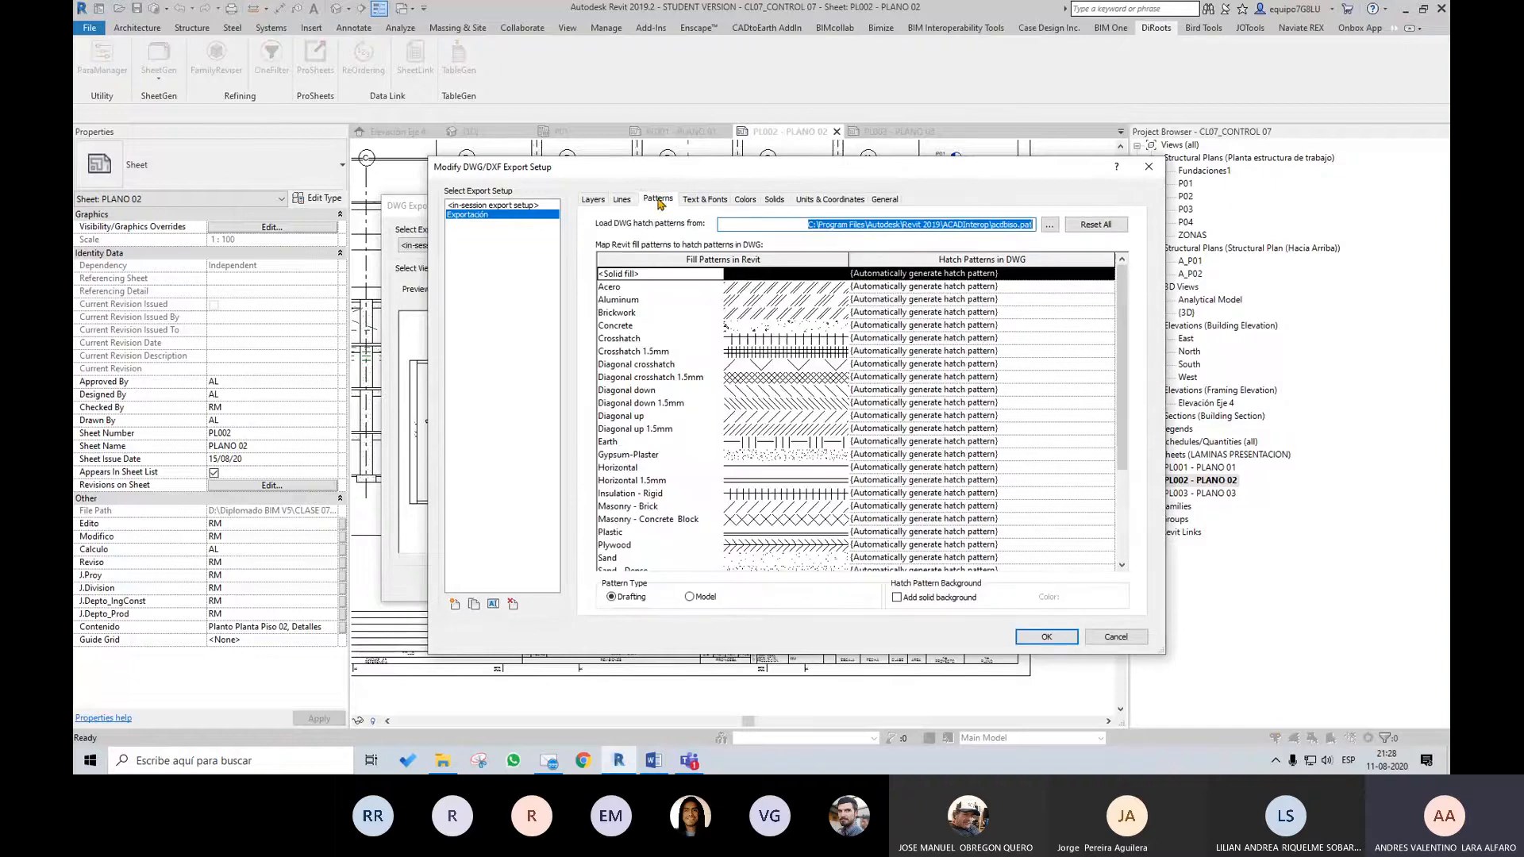
click(703, 199)
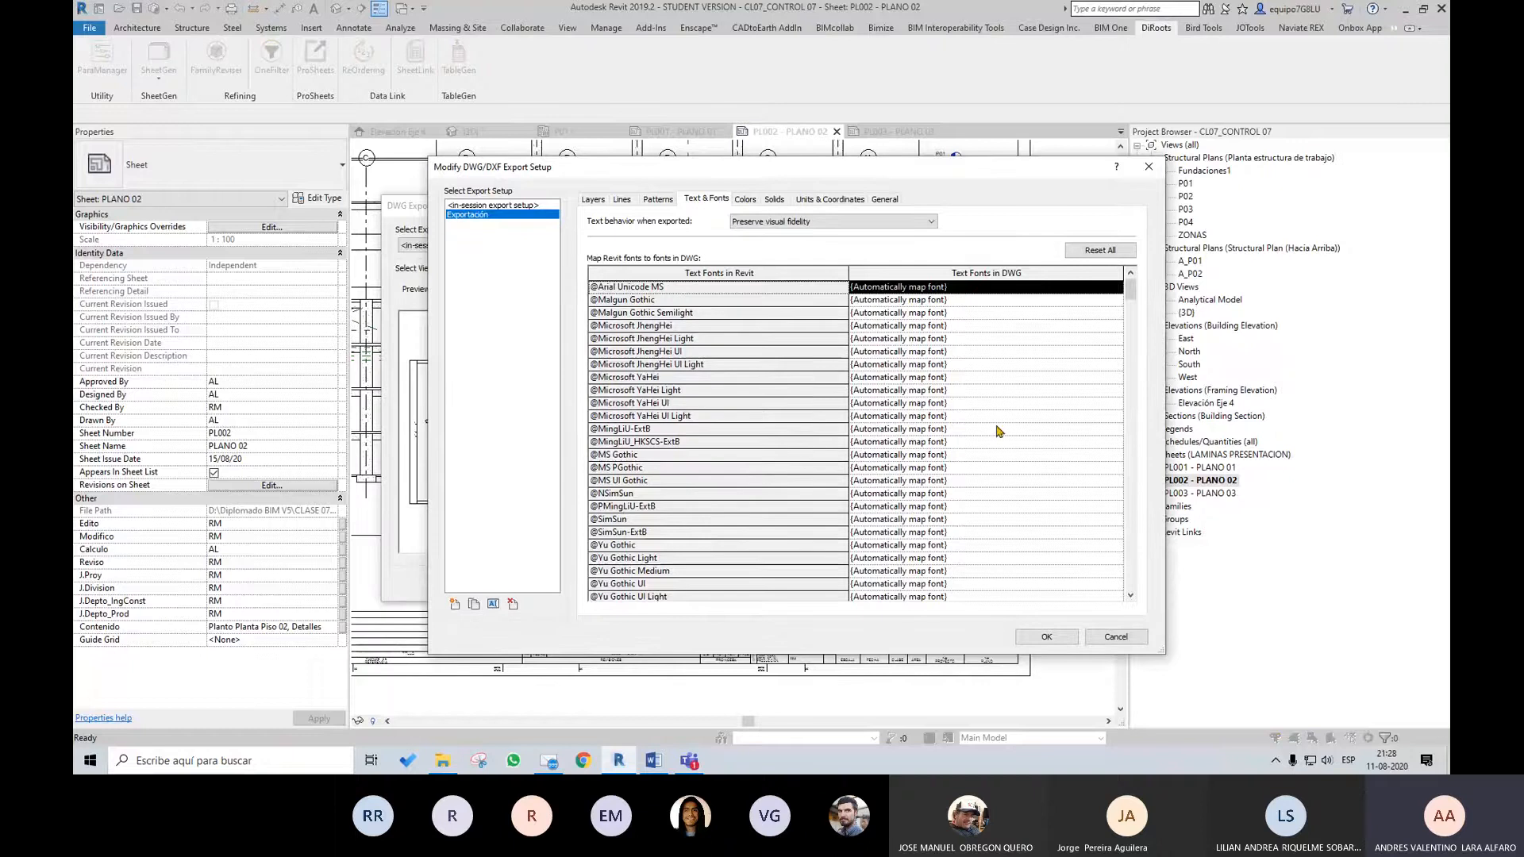
drag(1135, 289, 1135, 294)
click(746, 199)
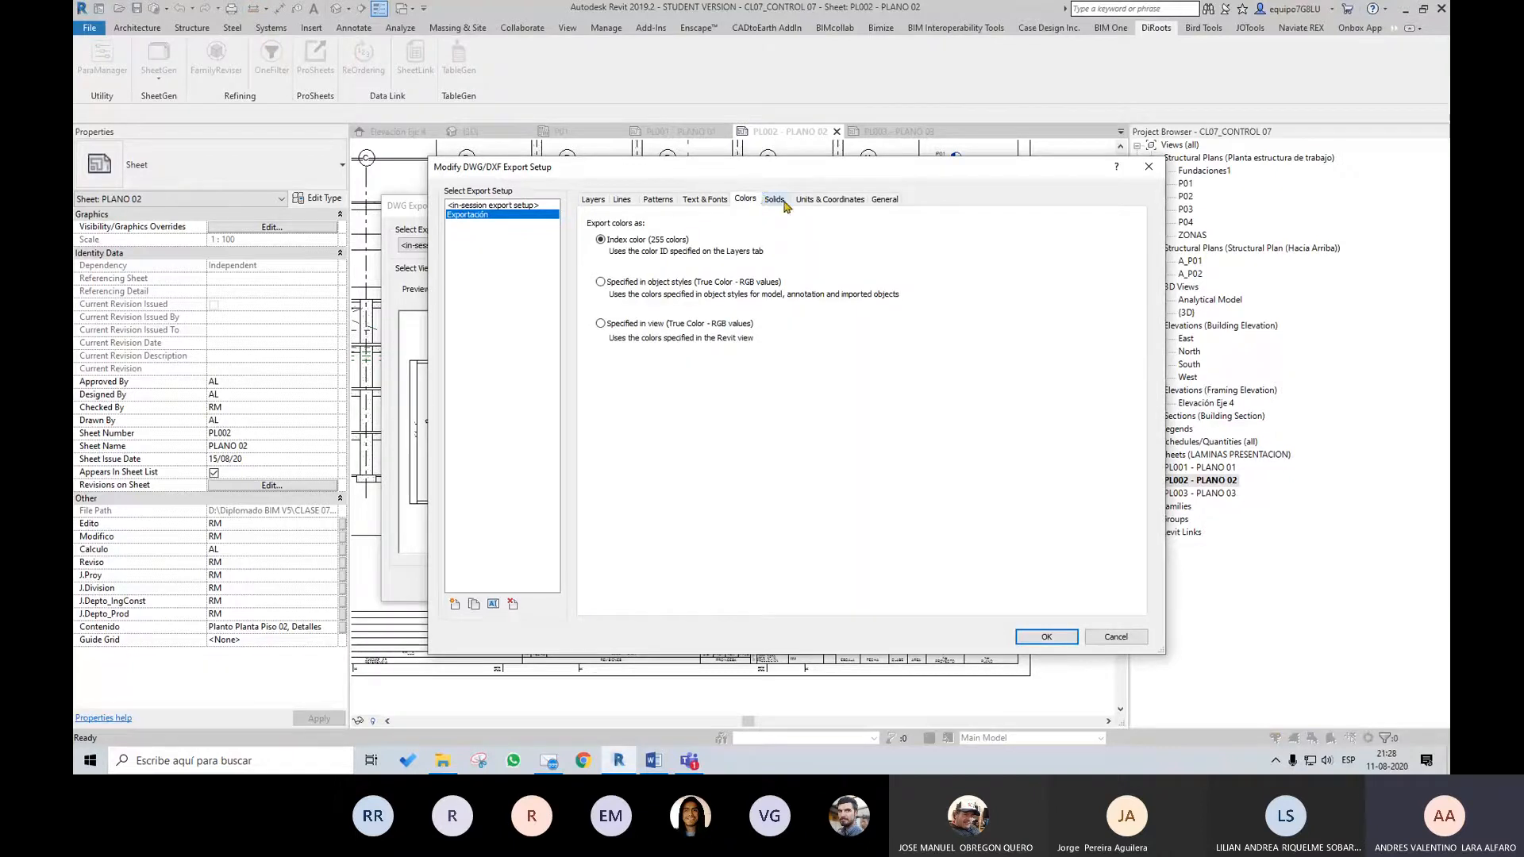
click(817, 199)
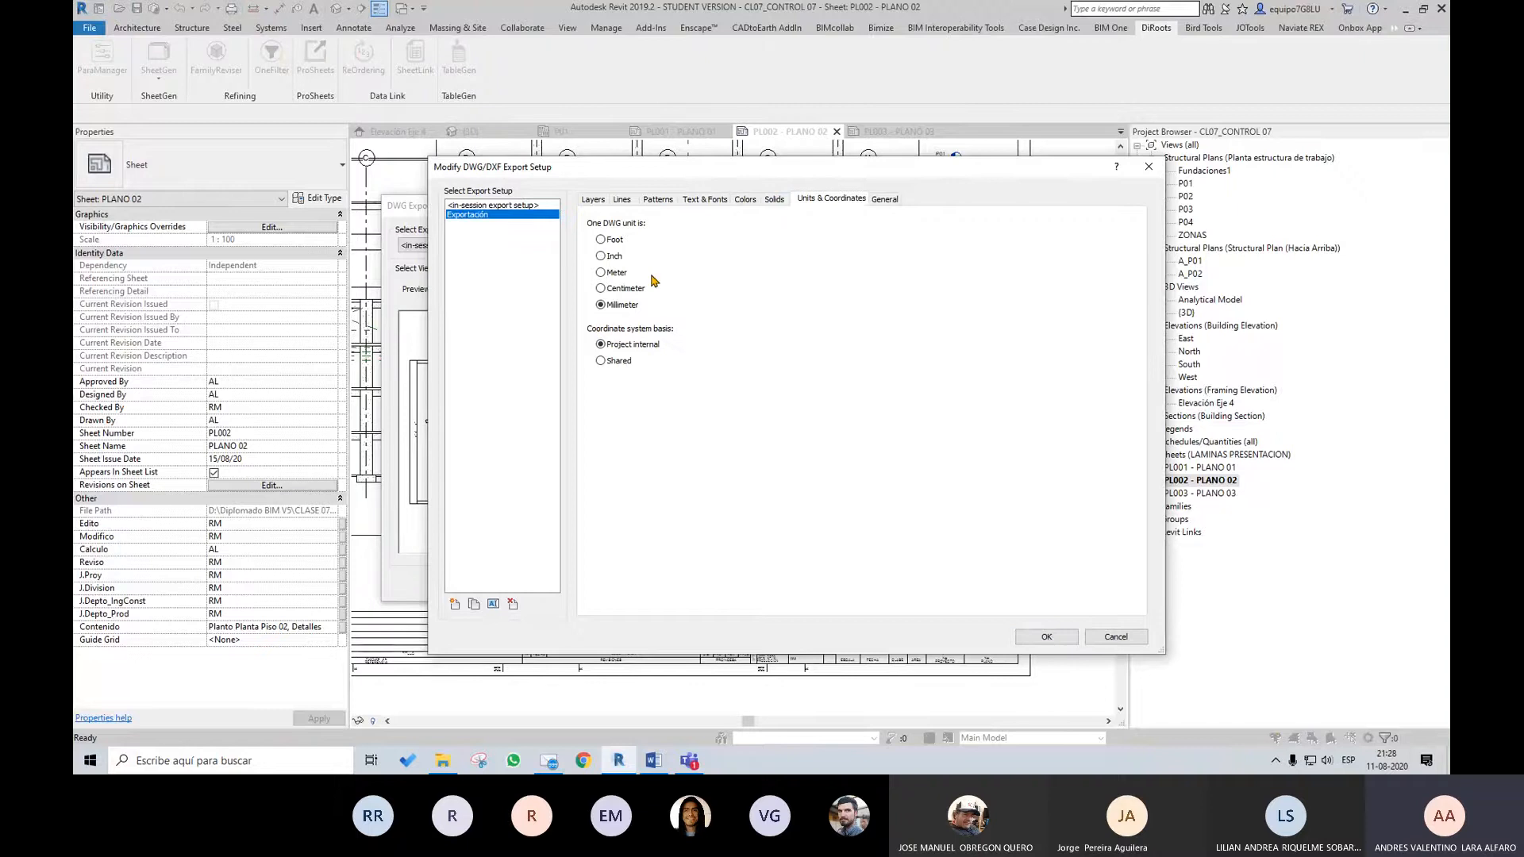
click(609, 275)
Turn off exporting views on sheets and links as external references in the Exportación setup
click(884, 200)
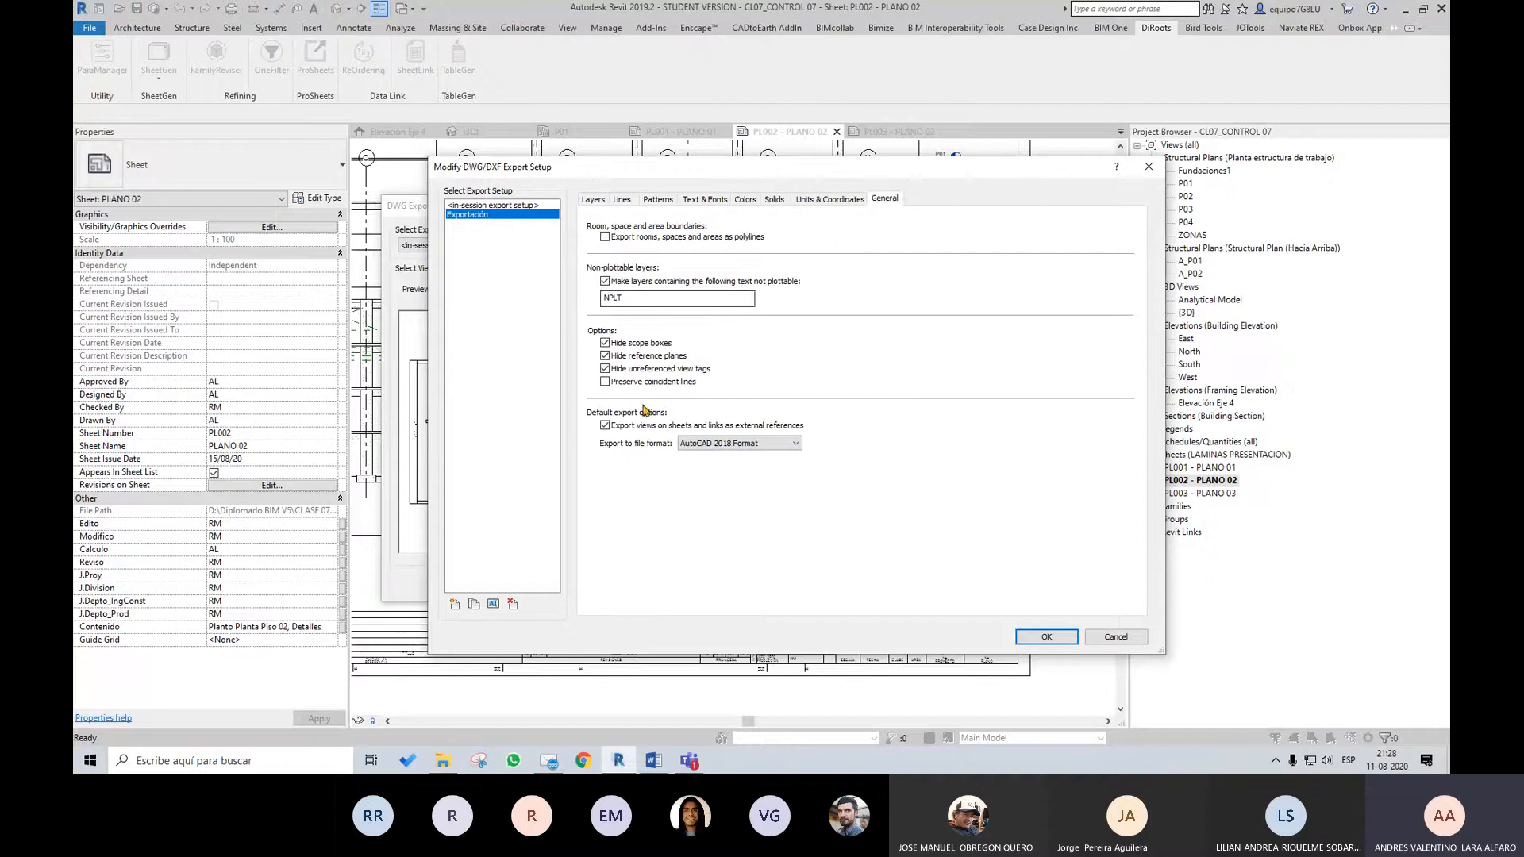
click(605, 426)
drag(841, 174, 811, 143)
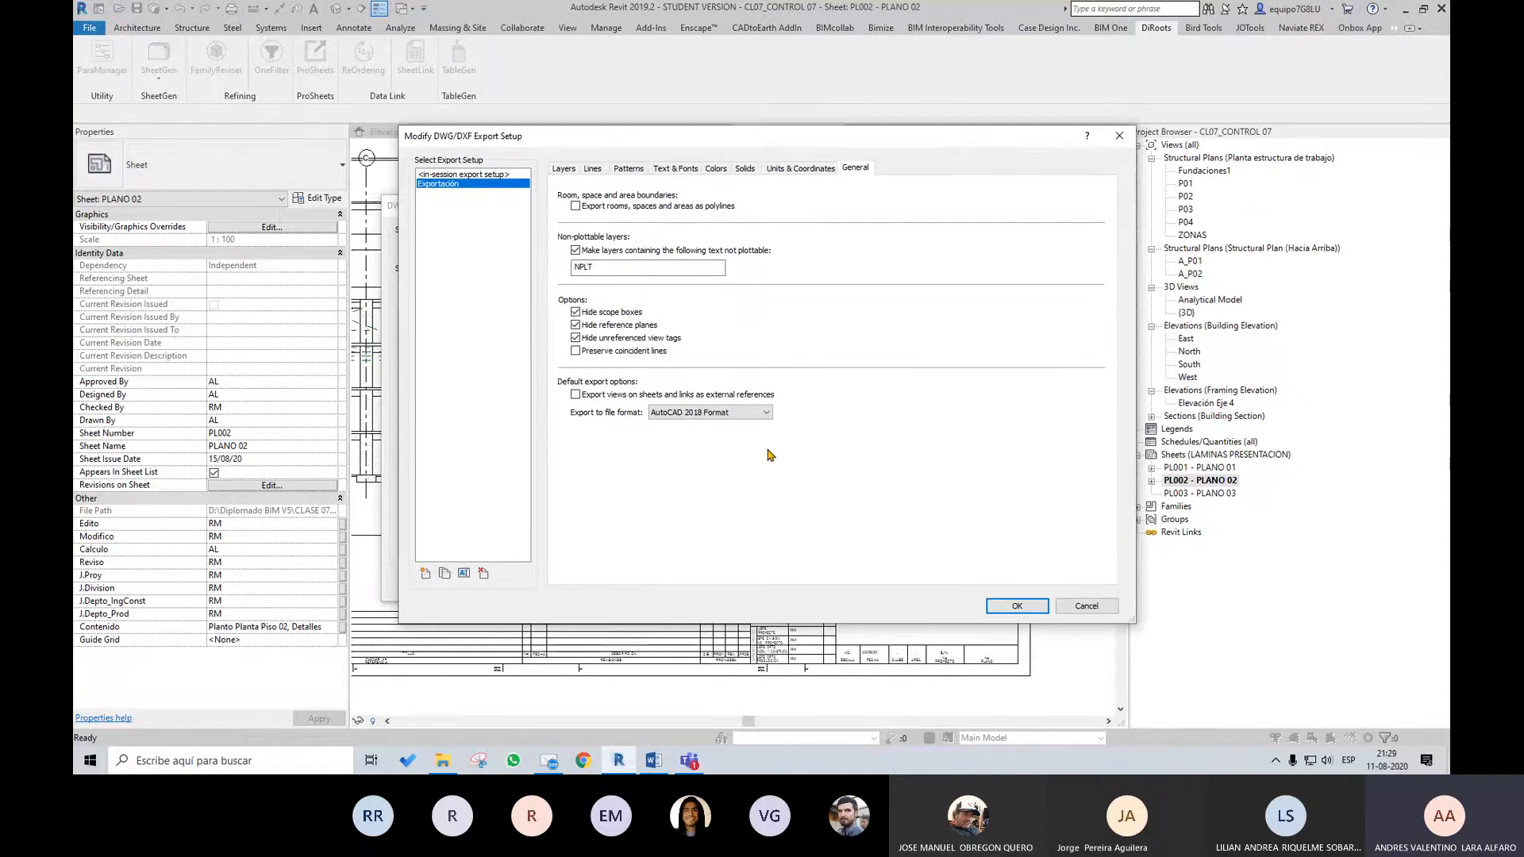
Set the export file format to AutoCAD 2010, accept the setup and save the set without exporting
click(742, 412)
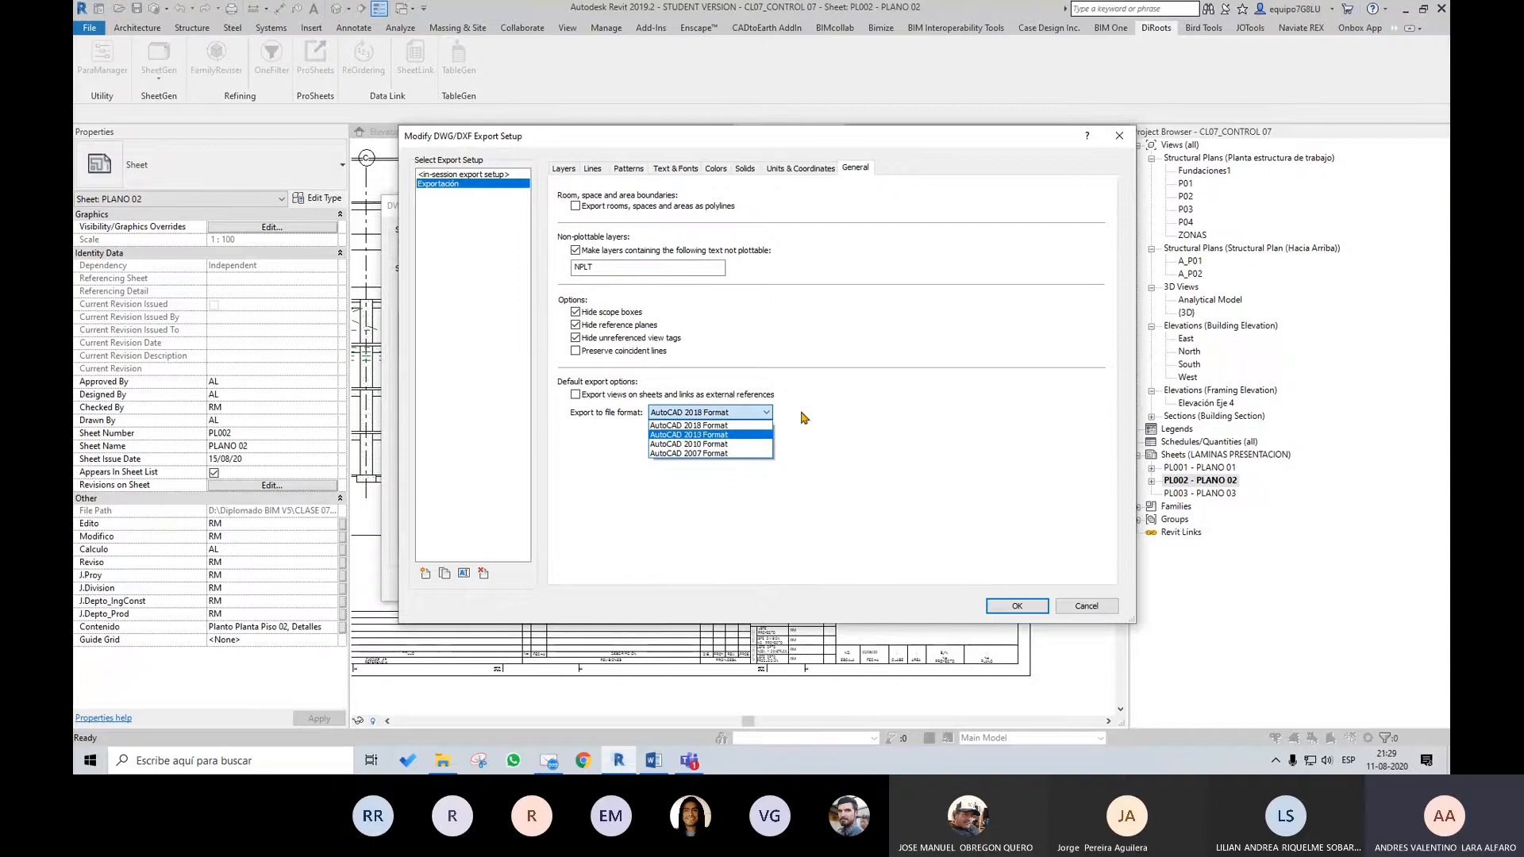
click(865, 414)
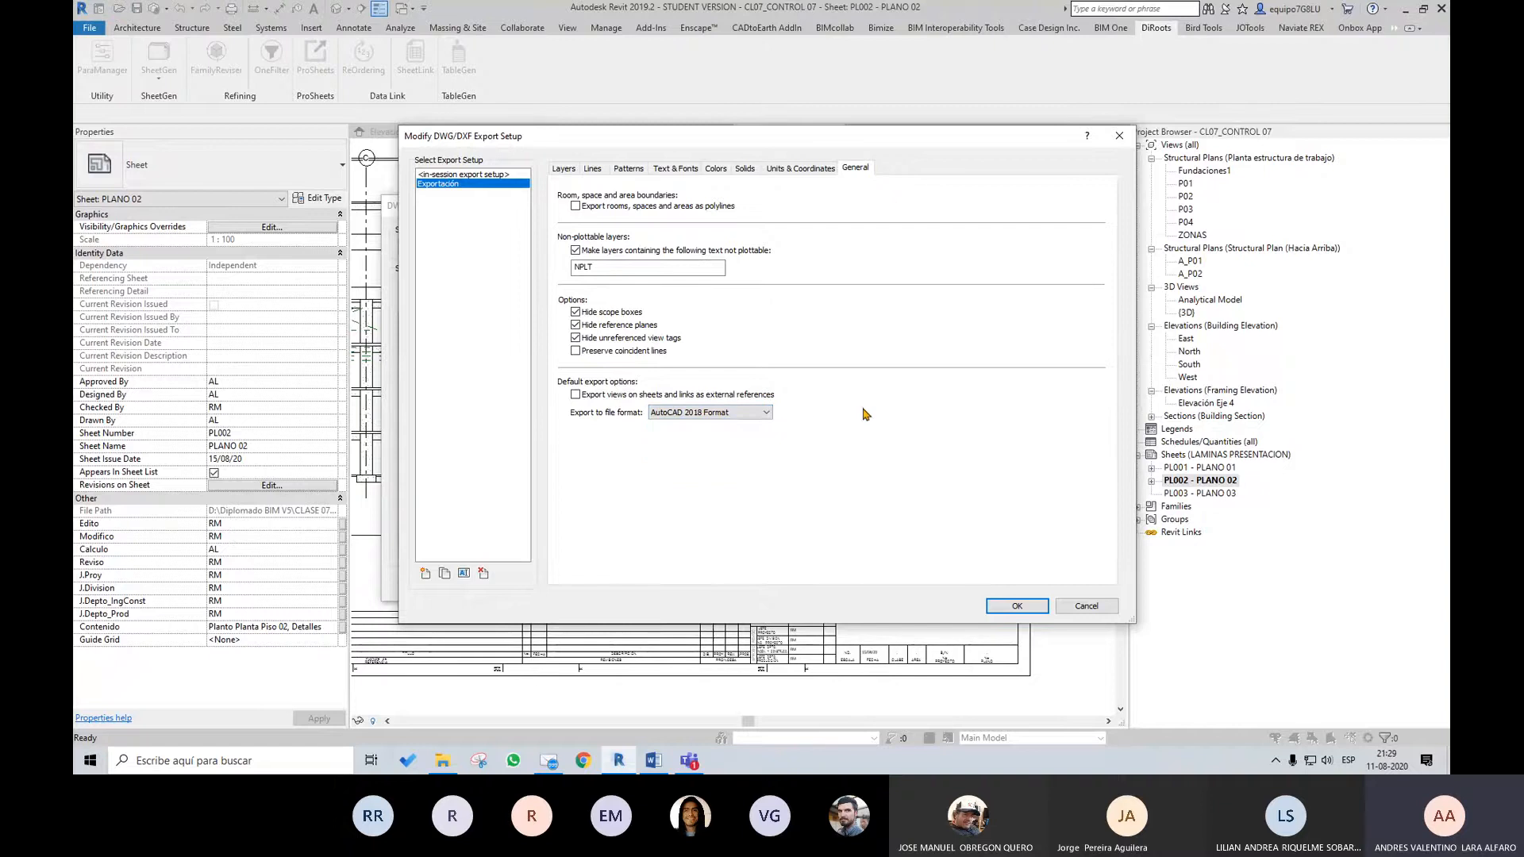
click(738, 412)
click(727, 444)
click(742, 414)
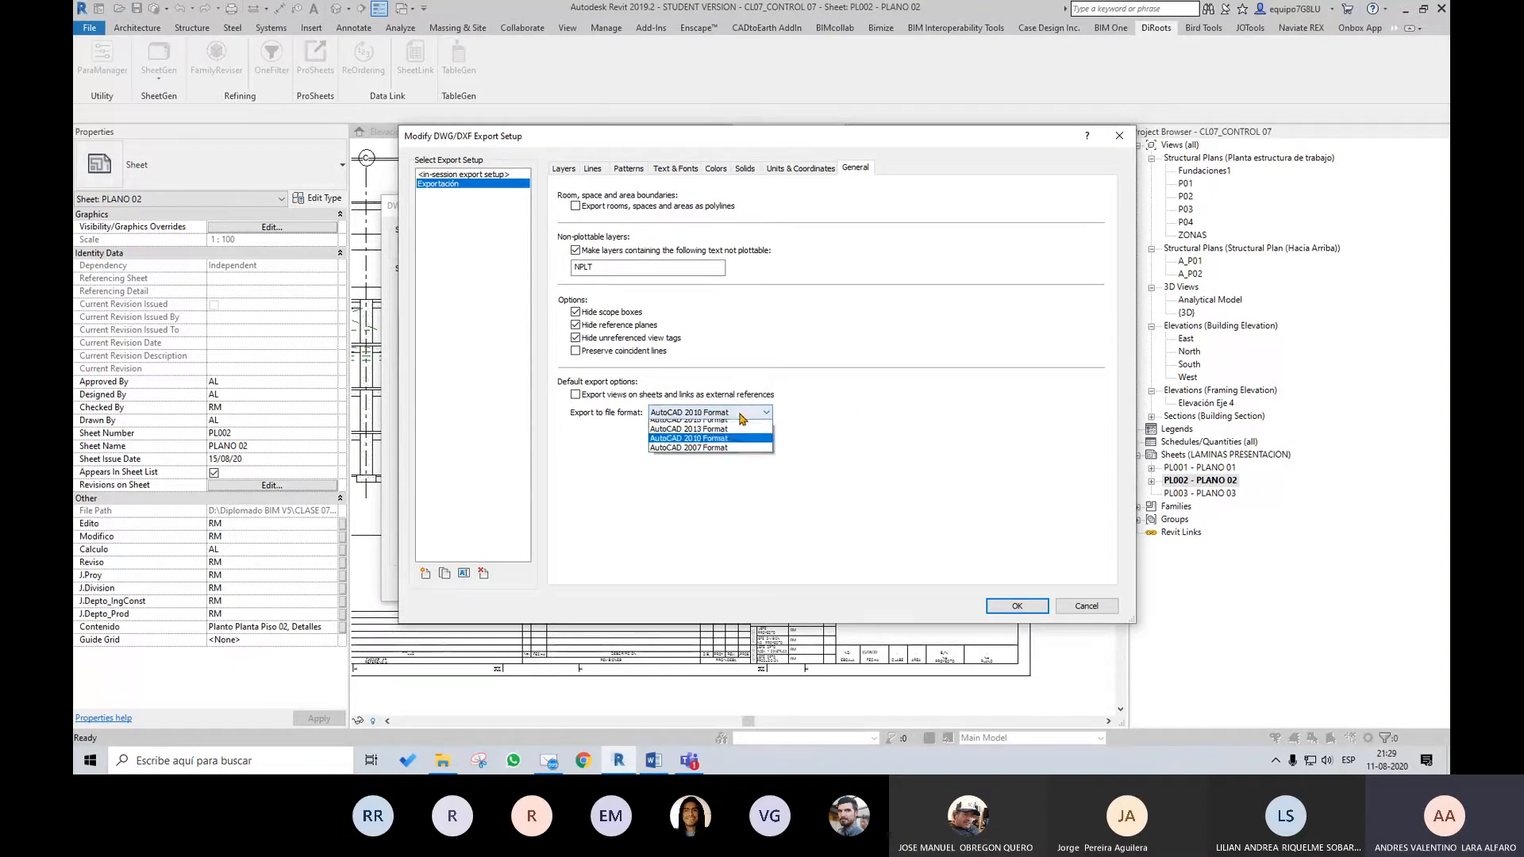
click(726, 444)
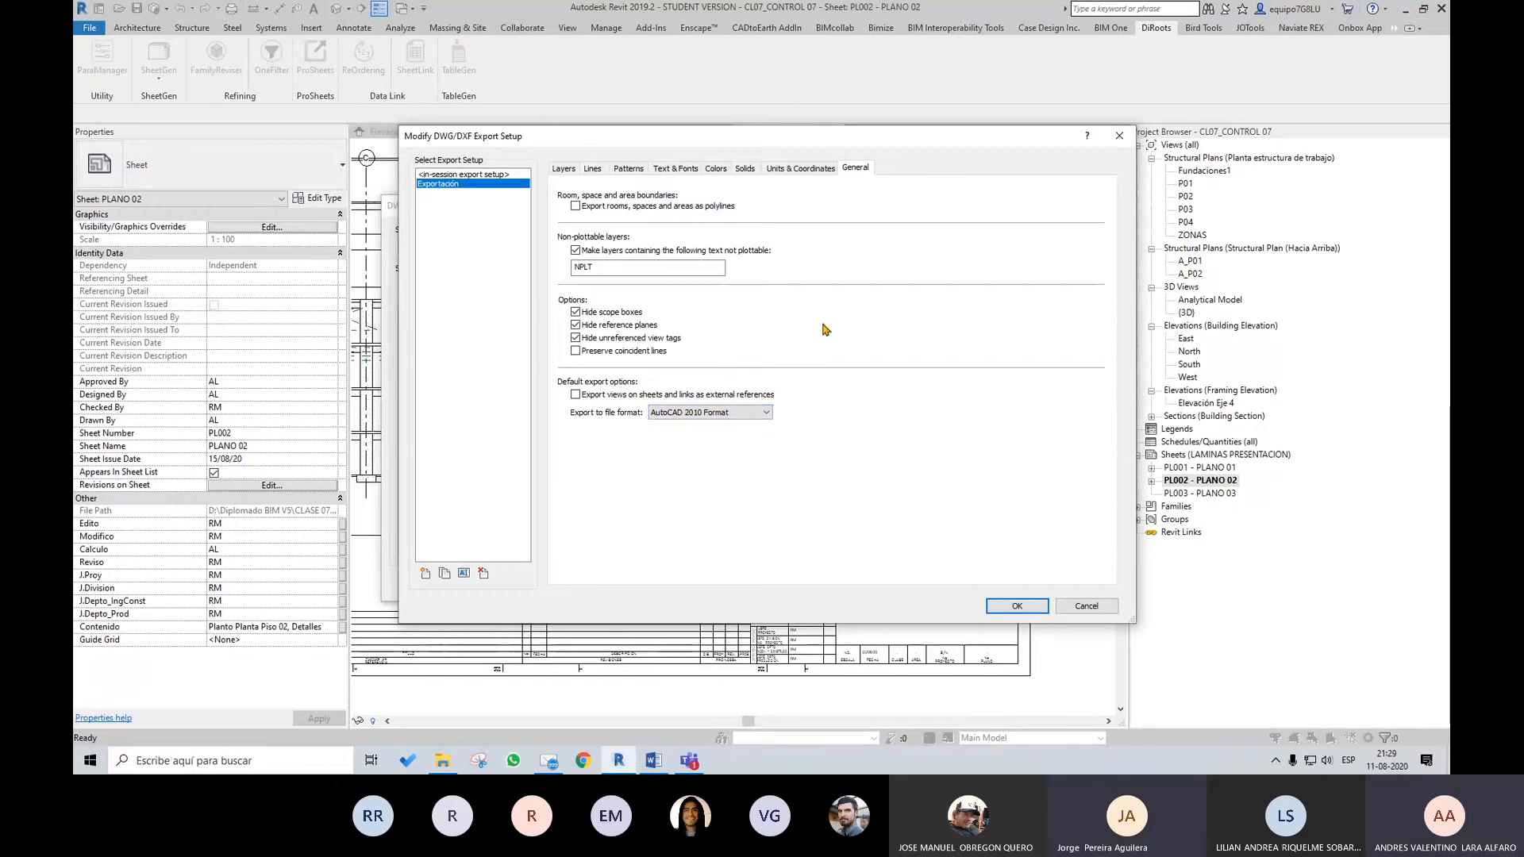
click(1017, 606)
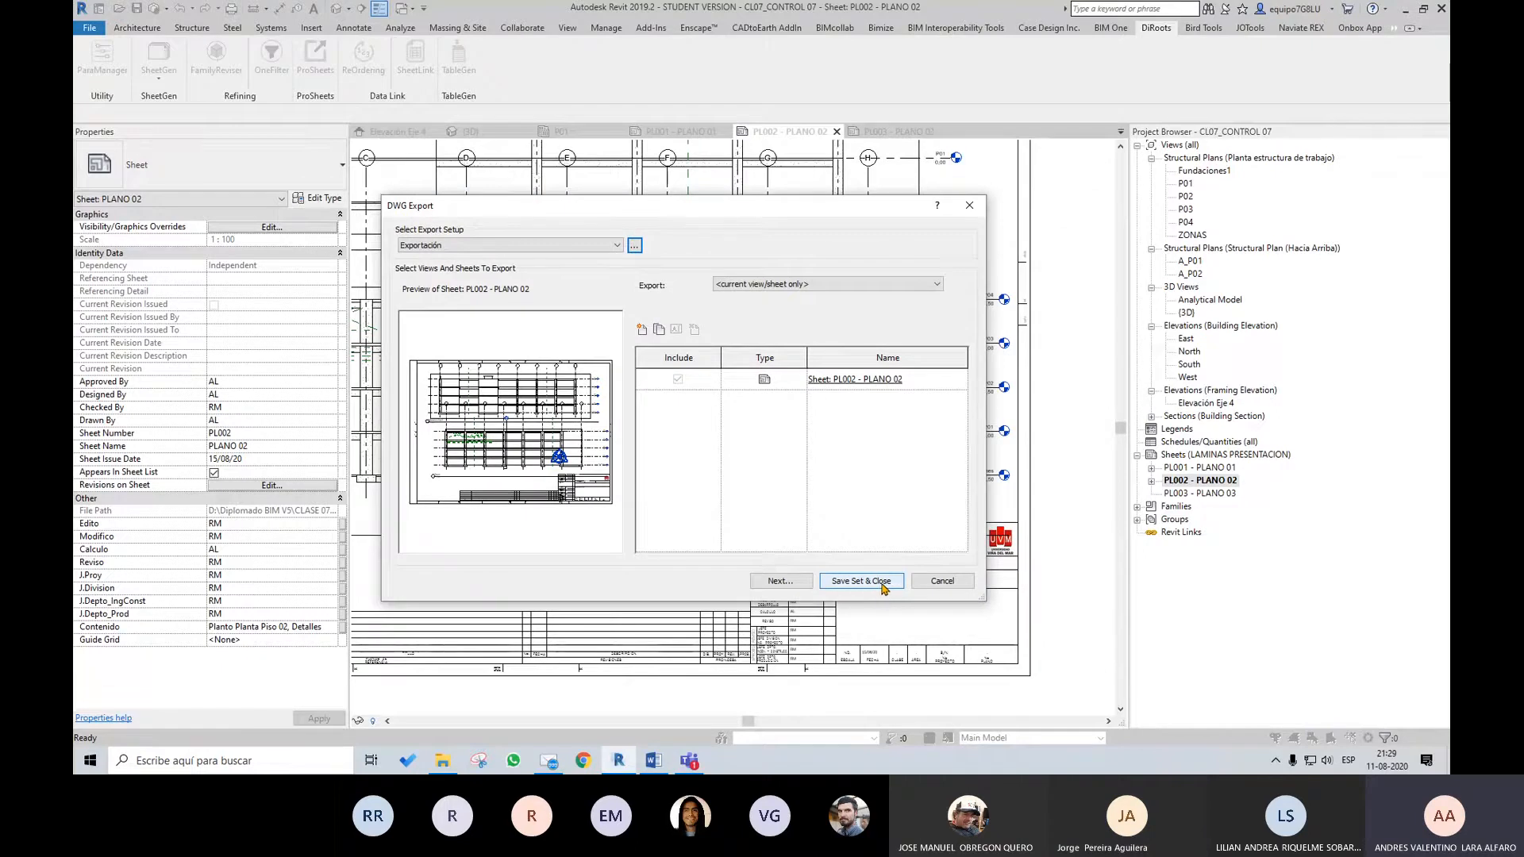
click(881, 585)
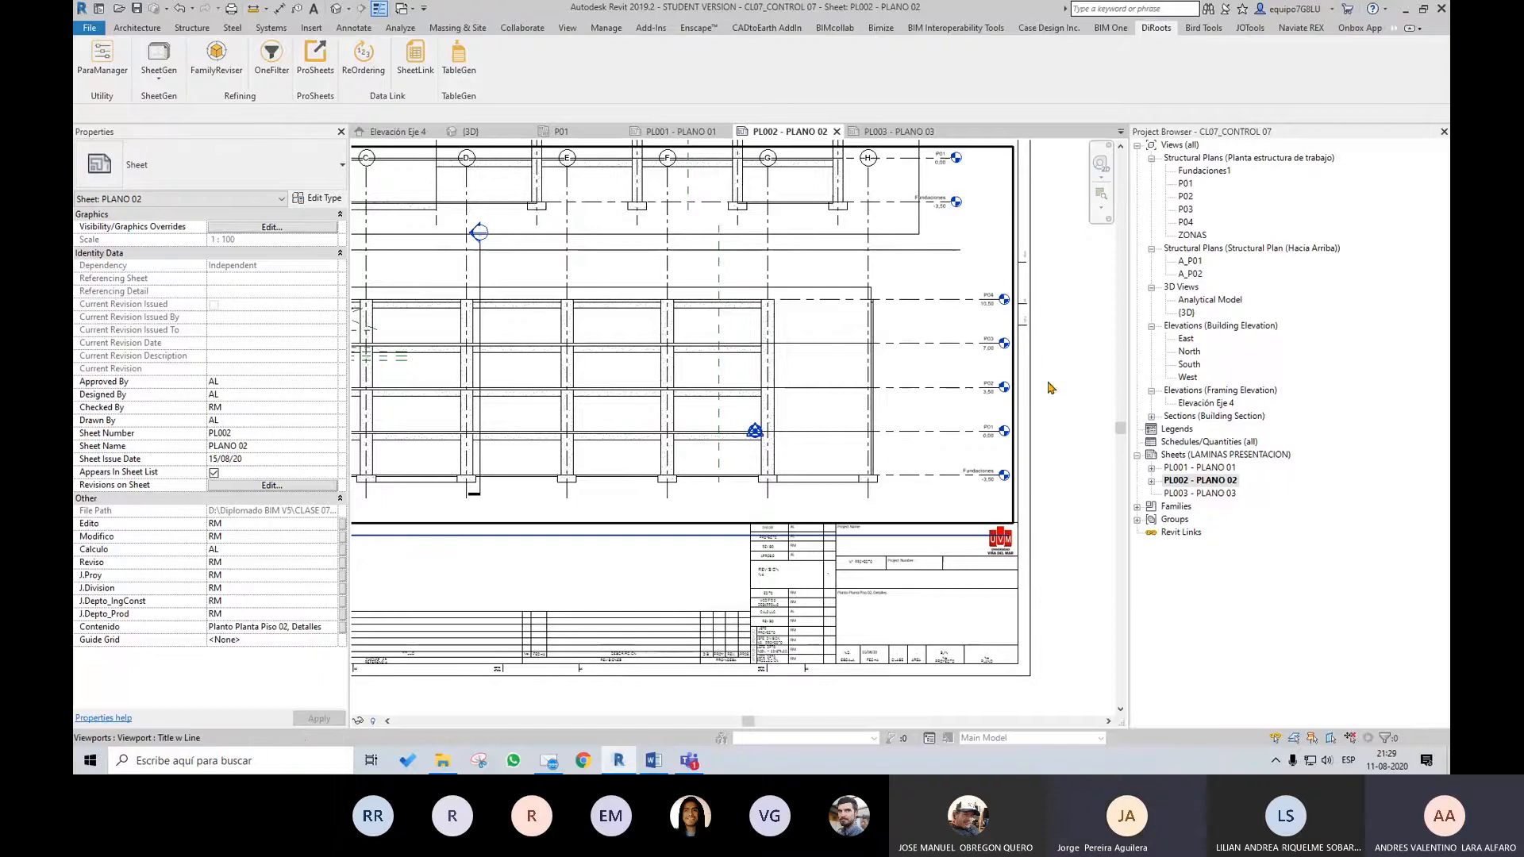
Start ProSheets and include sheets PL001, PL002 and PL003 in the export selection
scroll(1063, 527, down, 2)
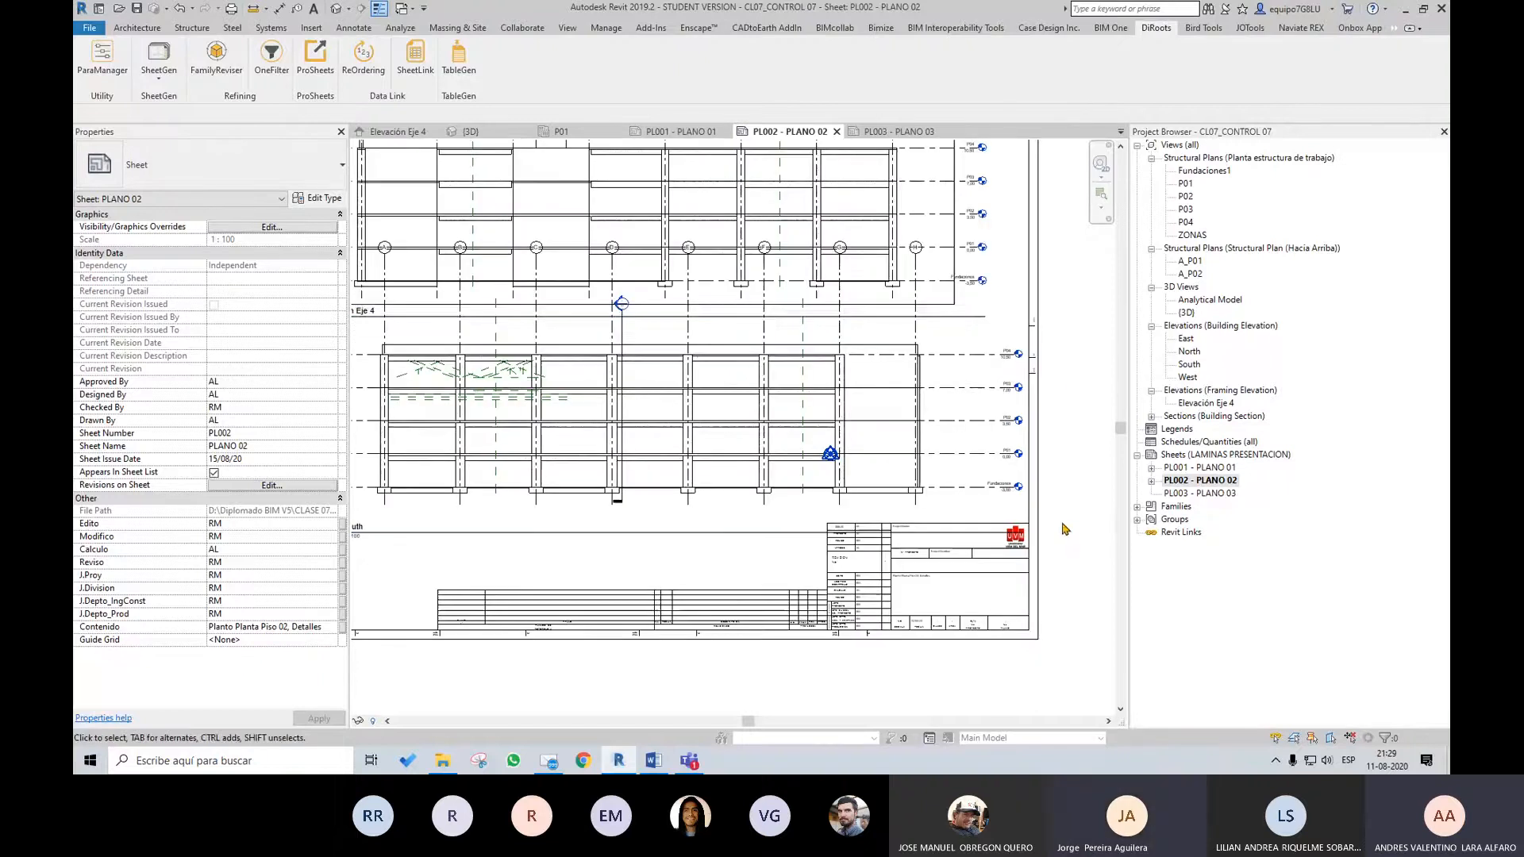
click(323, 80)
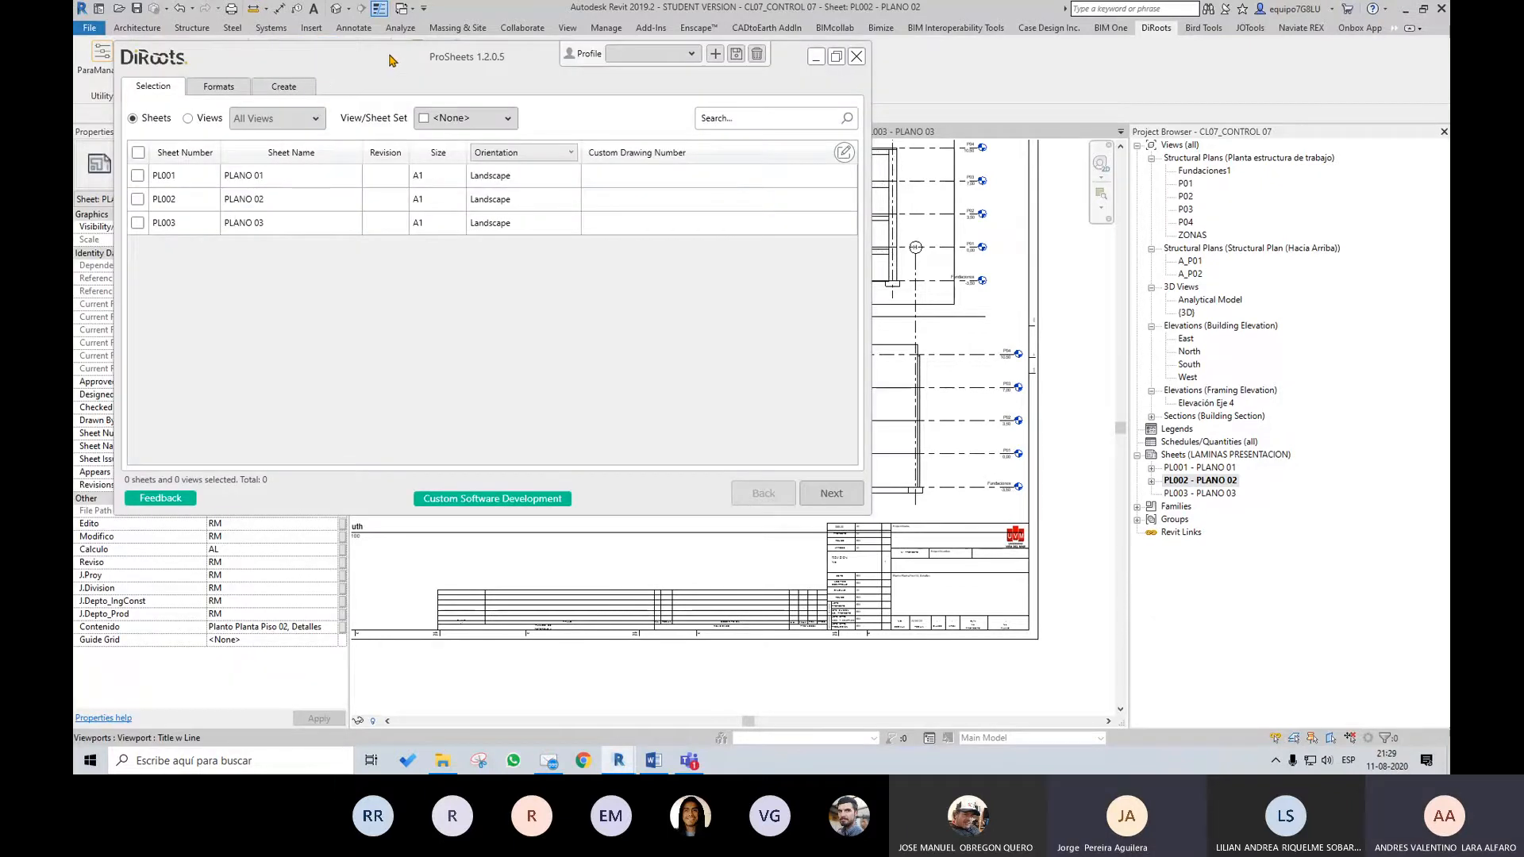
drag(389, 52, 592, 114)
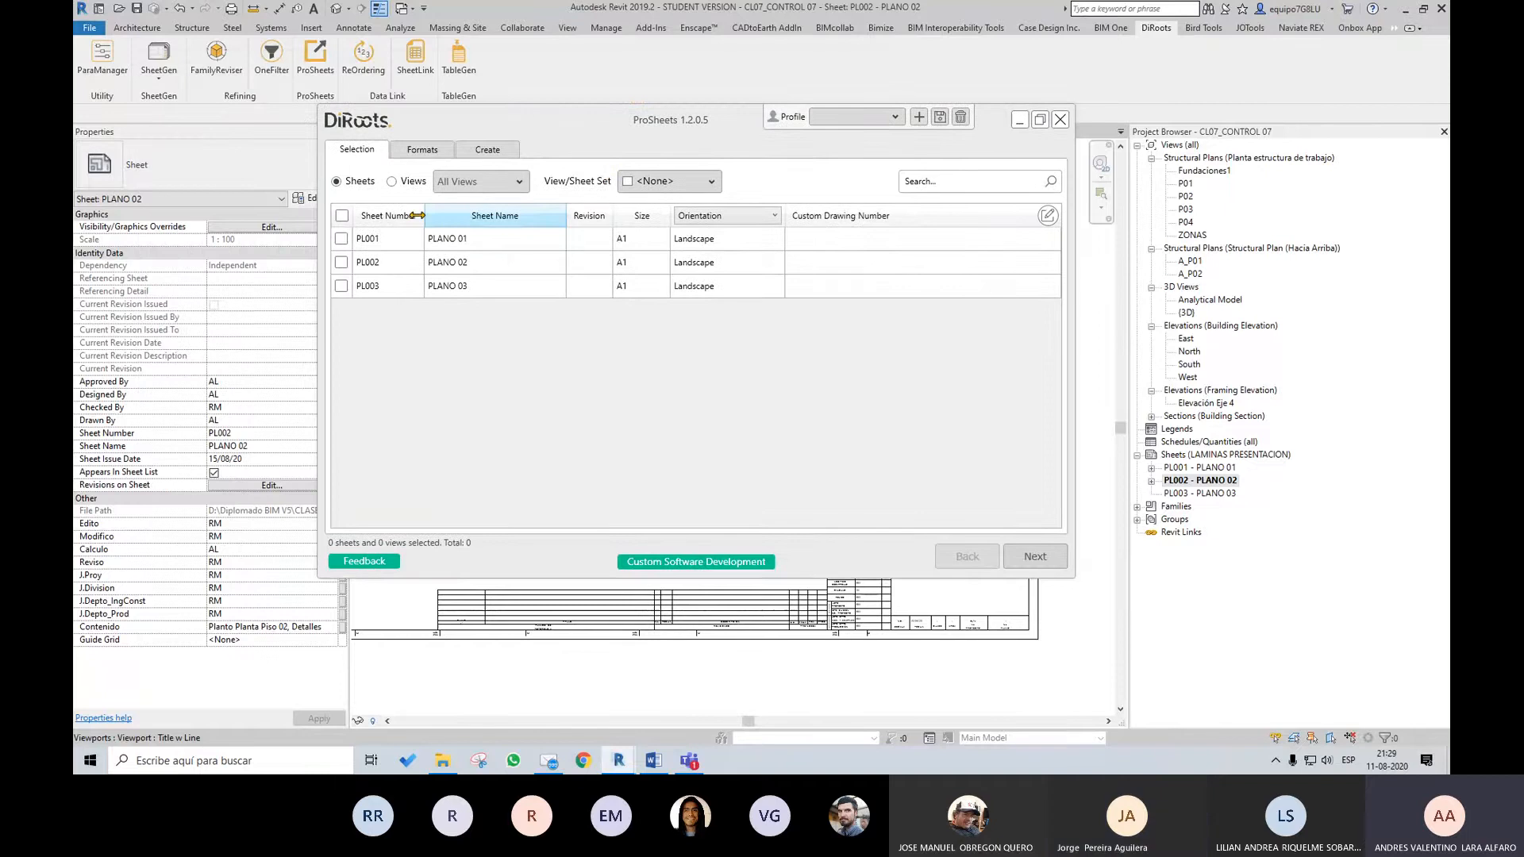
click(342, 215)
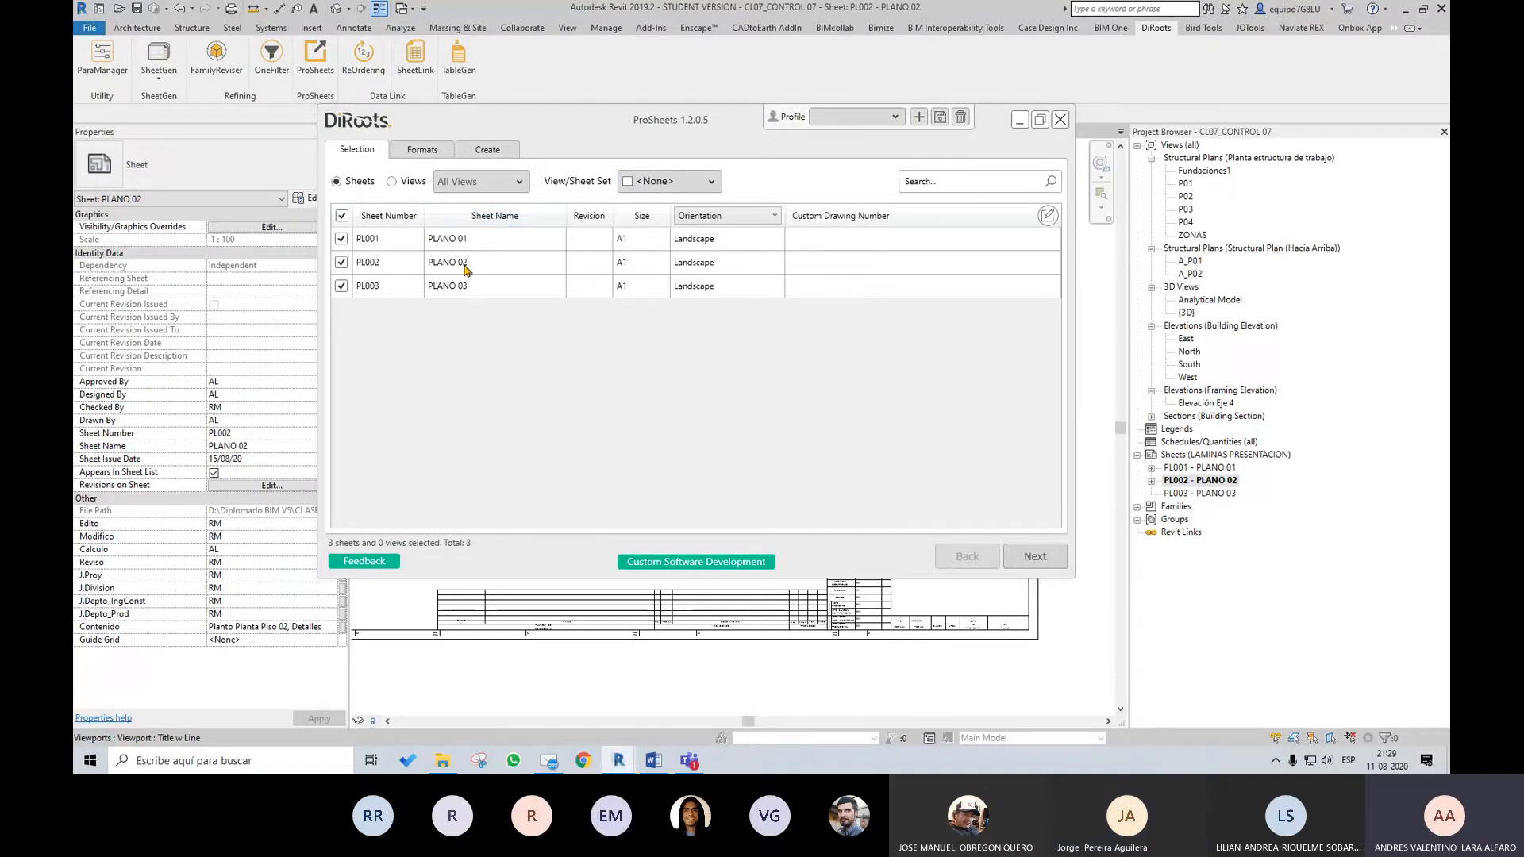
click(341, 215)
click(341, 239)
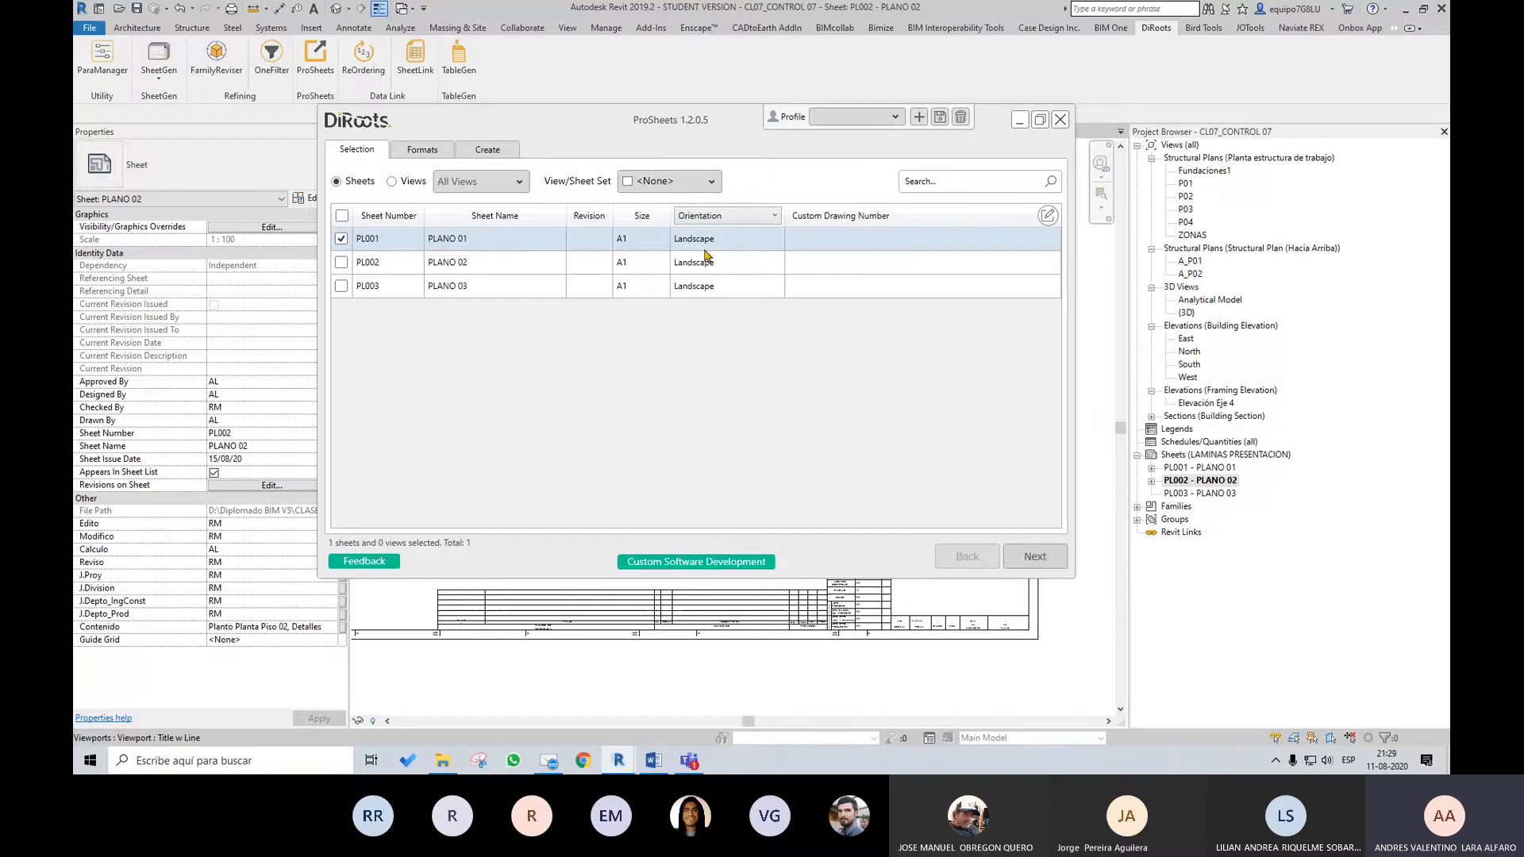
click(342, 262)
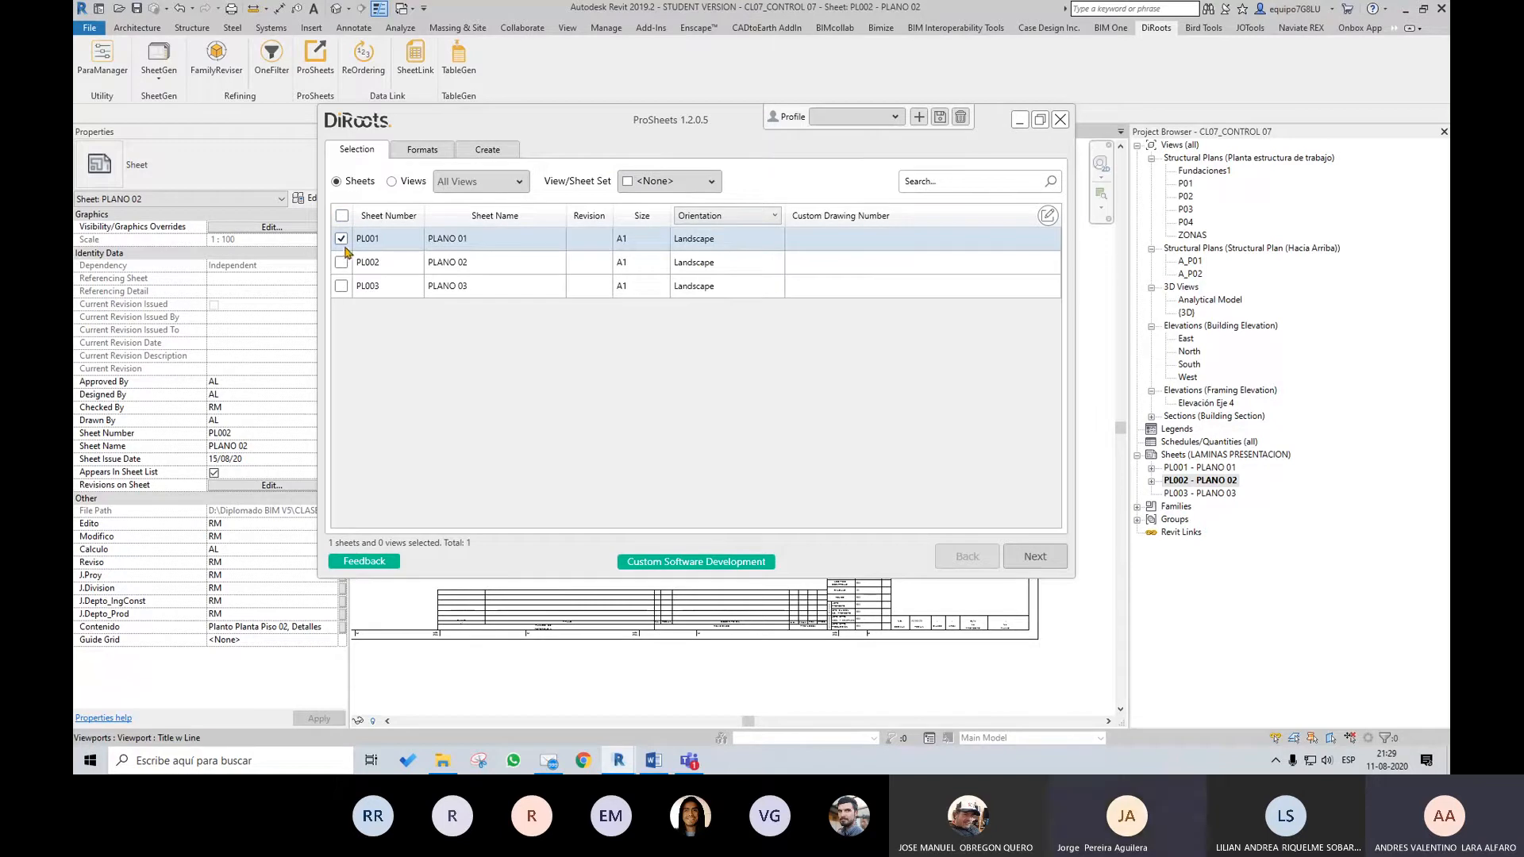
click(342, 285)
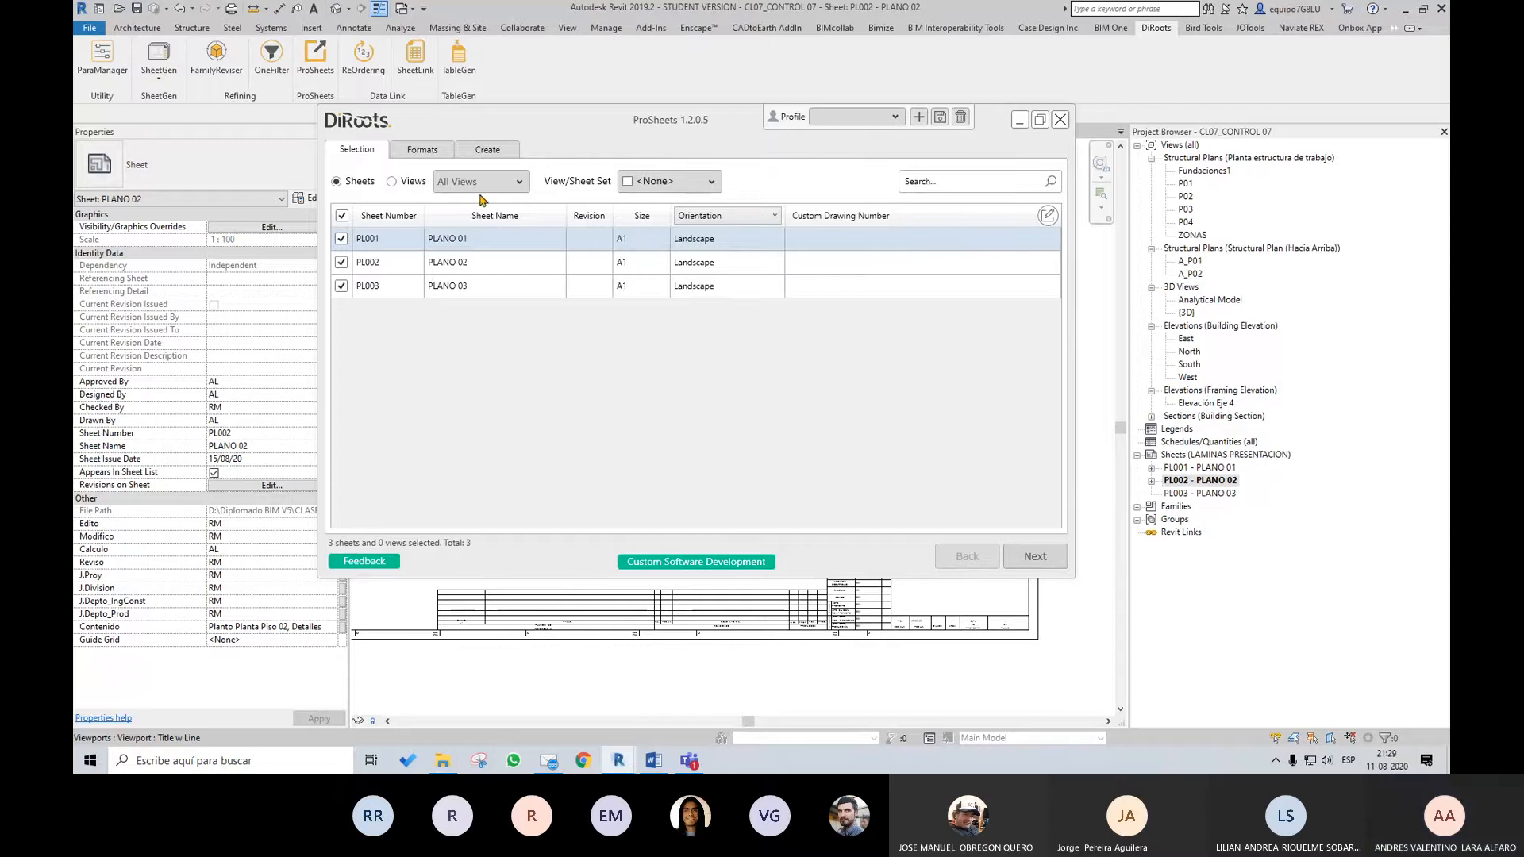
Set the PDF export format to 100% zoom and High raster quality
click(424, 151)
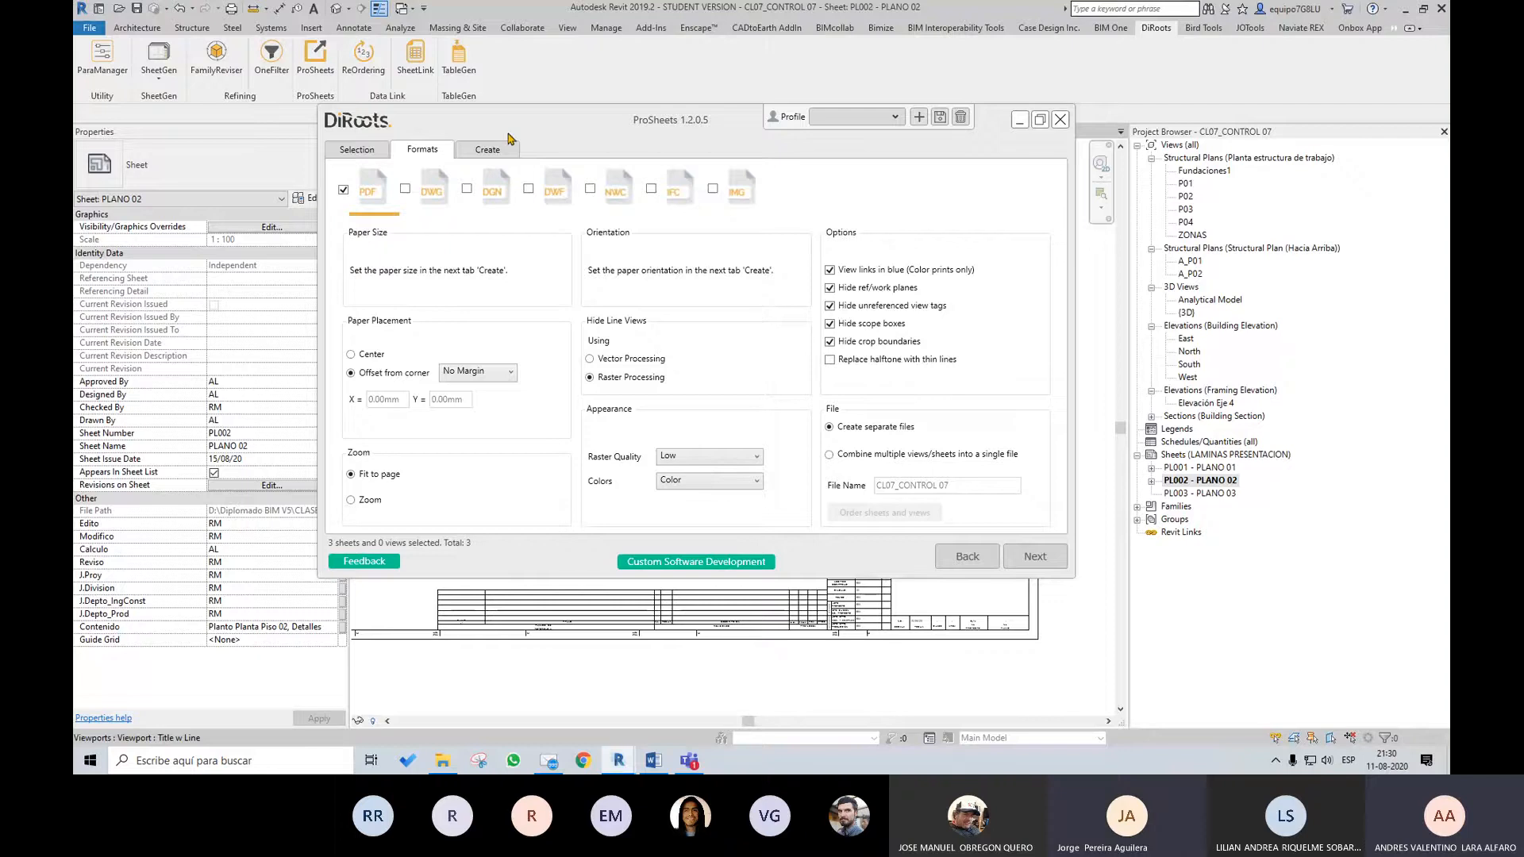
drag(516, 133, 548, 183)
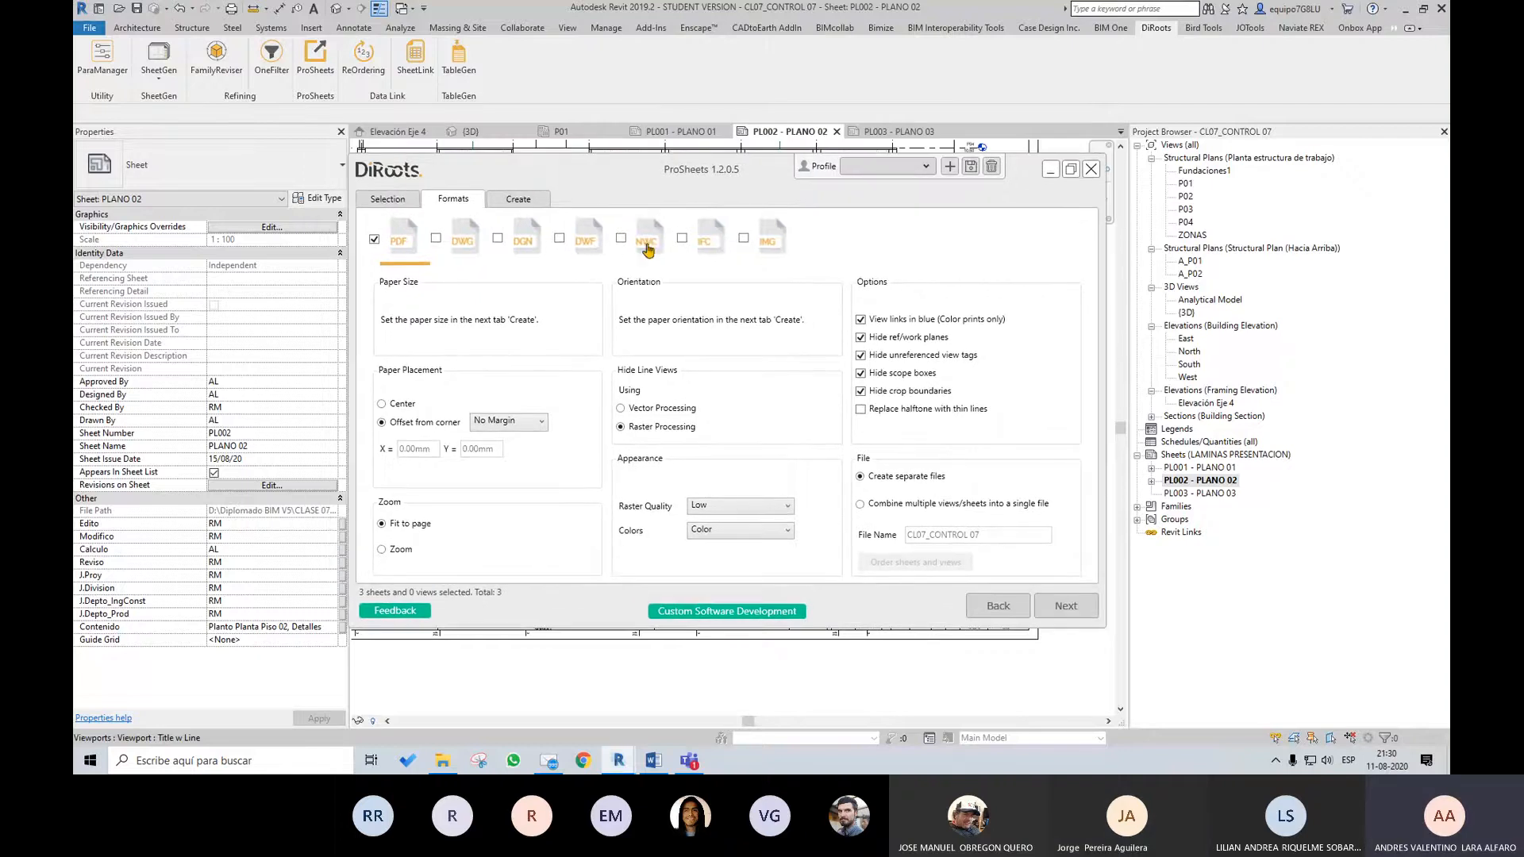
drag(696, 175, 707, 228)
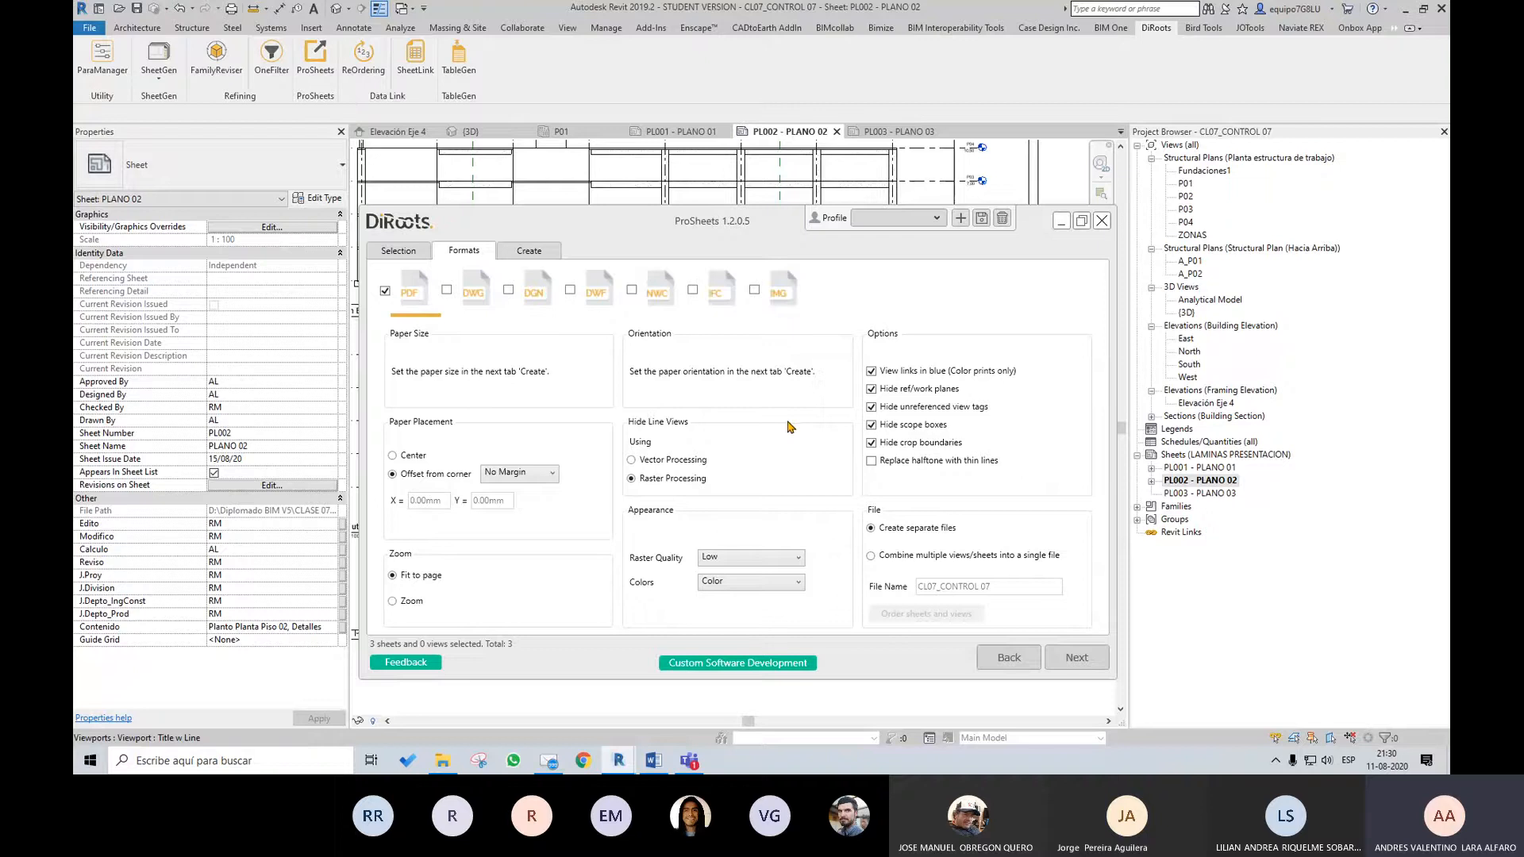
click(393, 601)
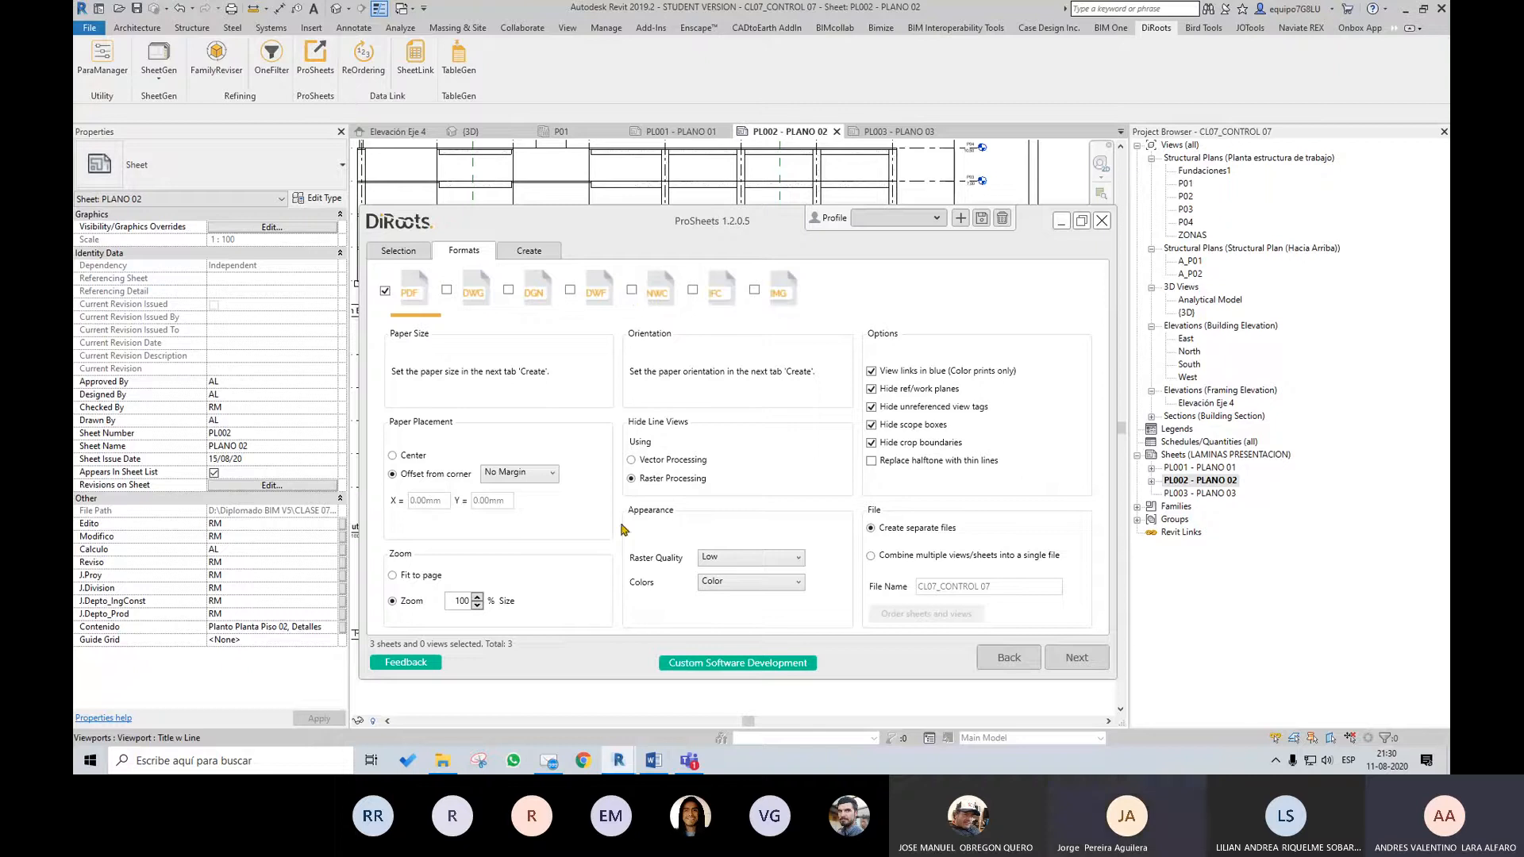
click(734, 562)
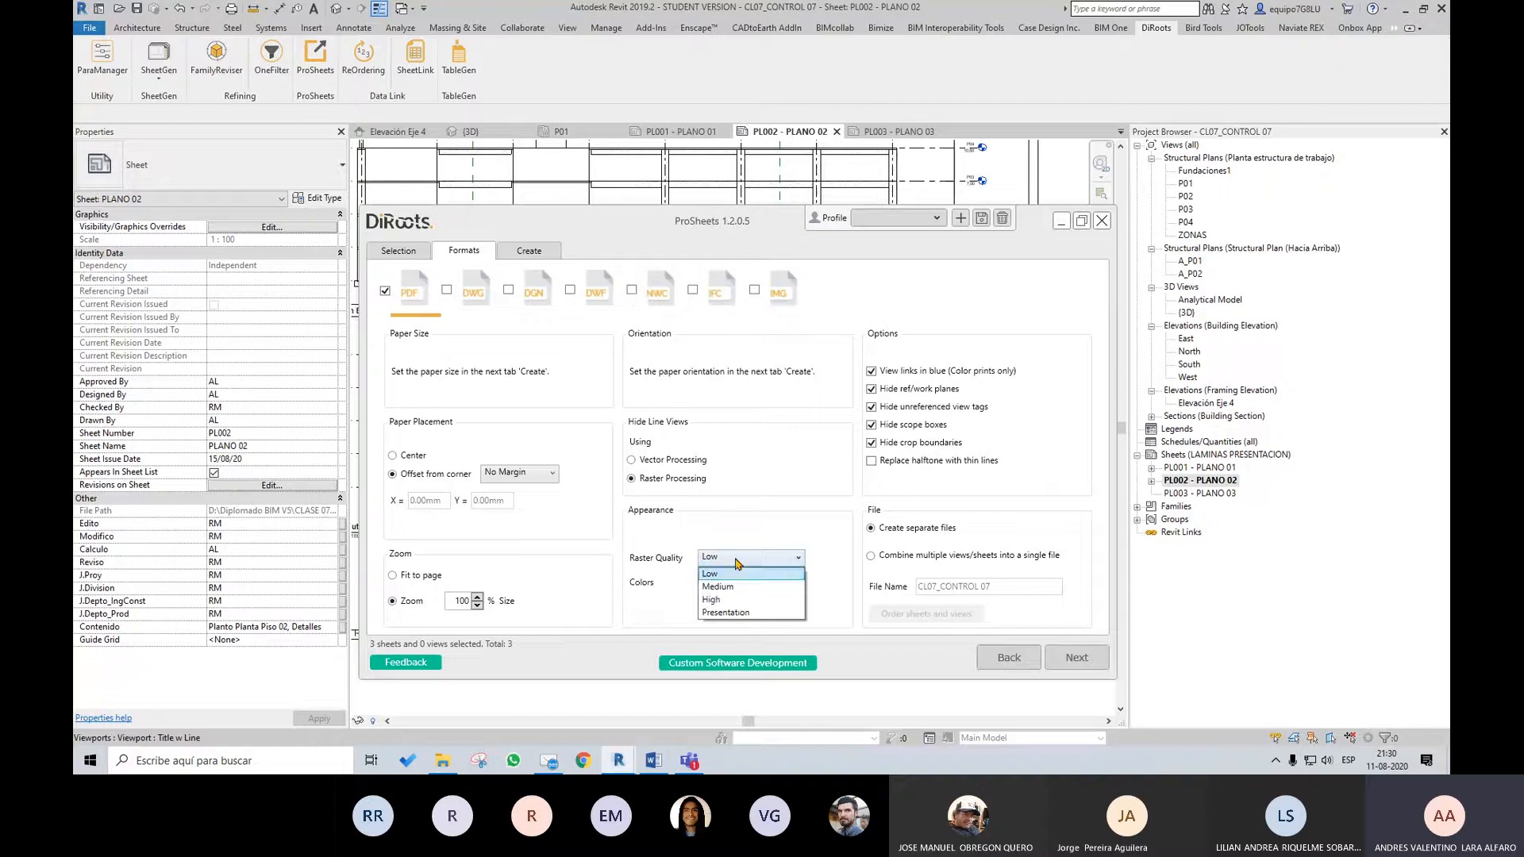
click(748, 602)
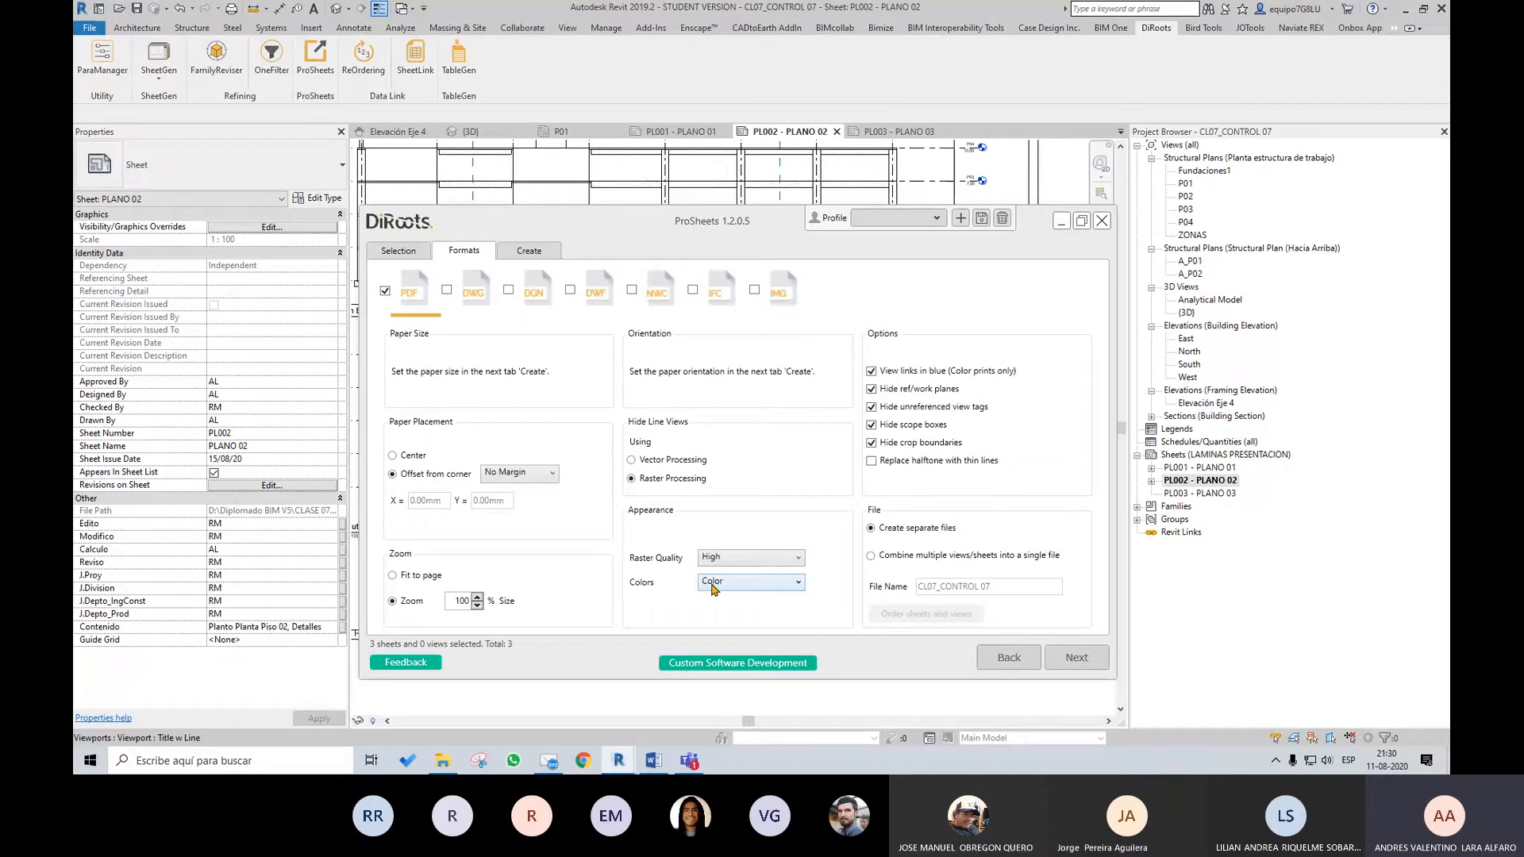
Keep the PDF colors set to Color and have each sheet created as a separate file
click(713, 585)
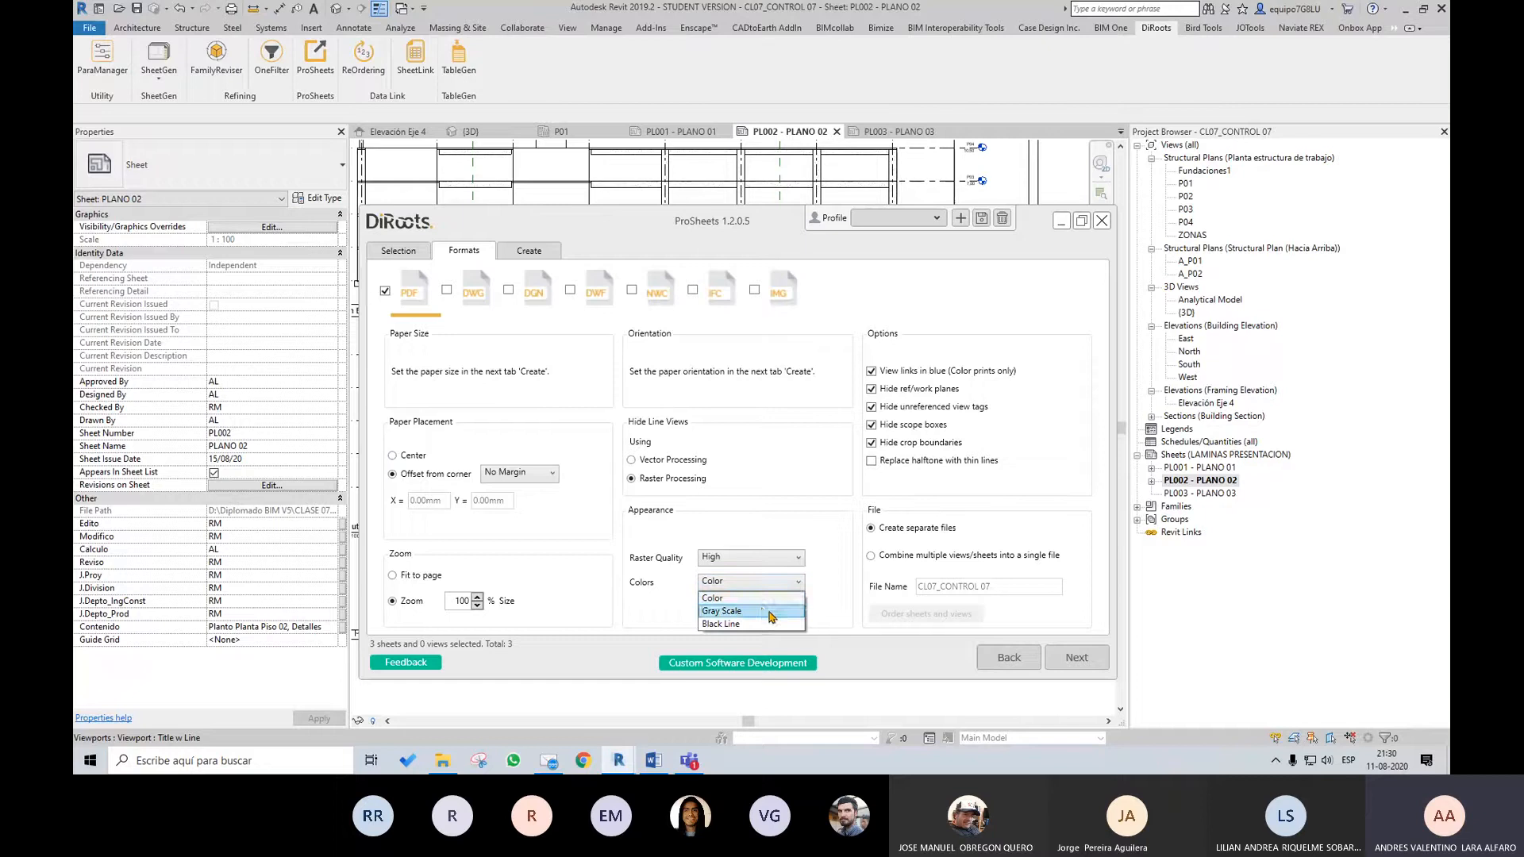
click(758, 598)
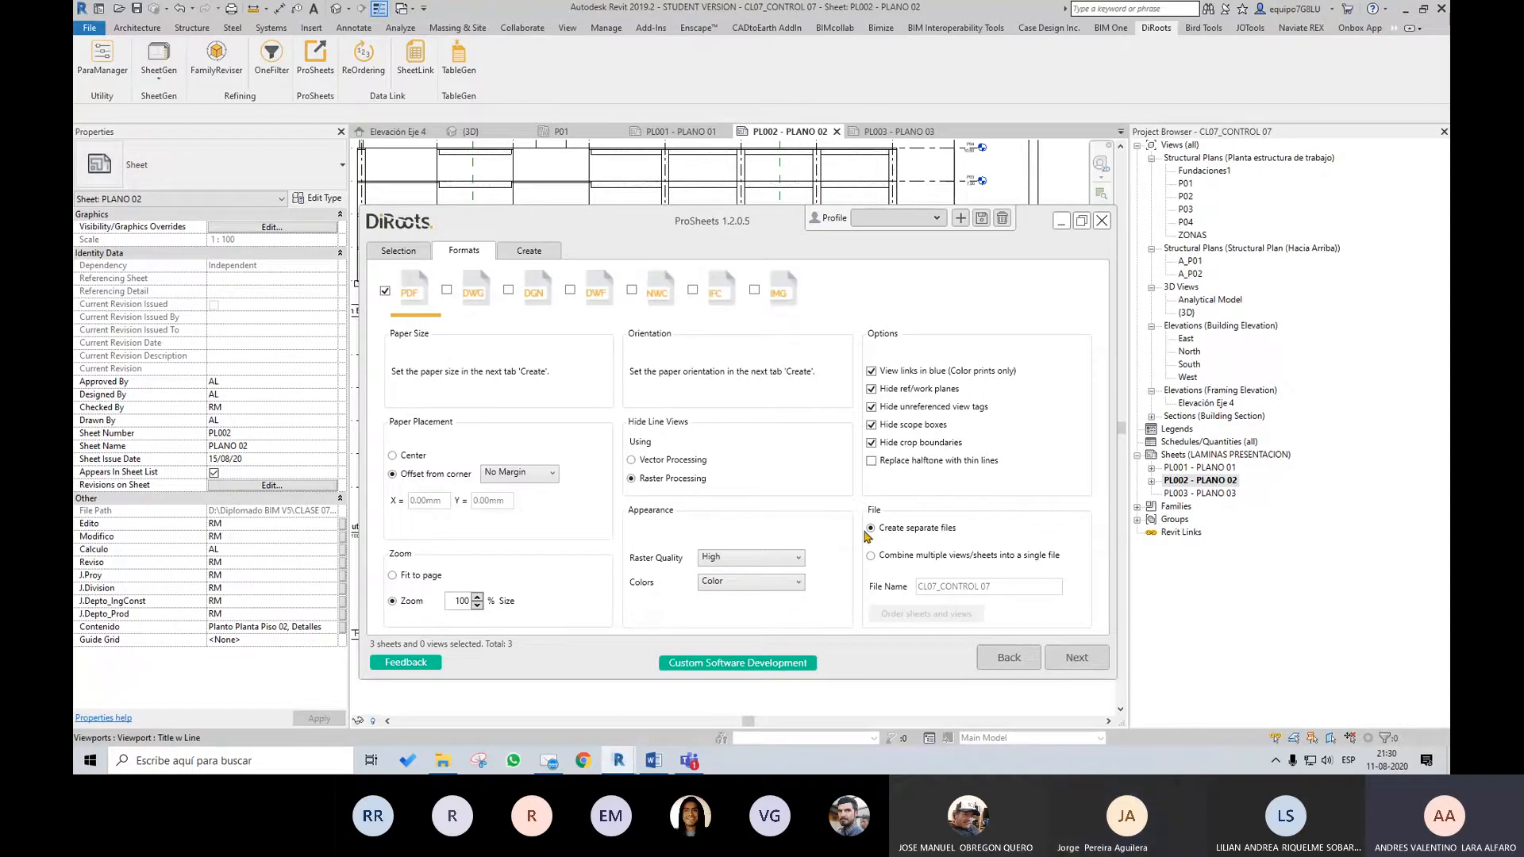
click(890, 558)
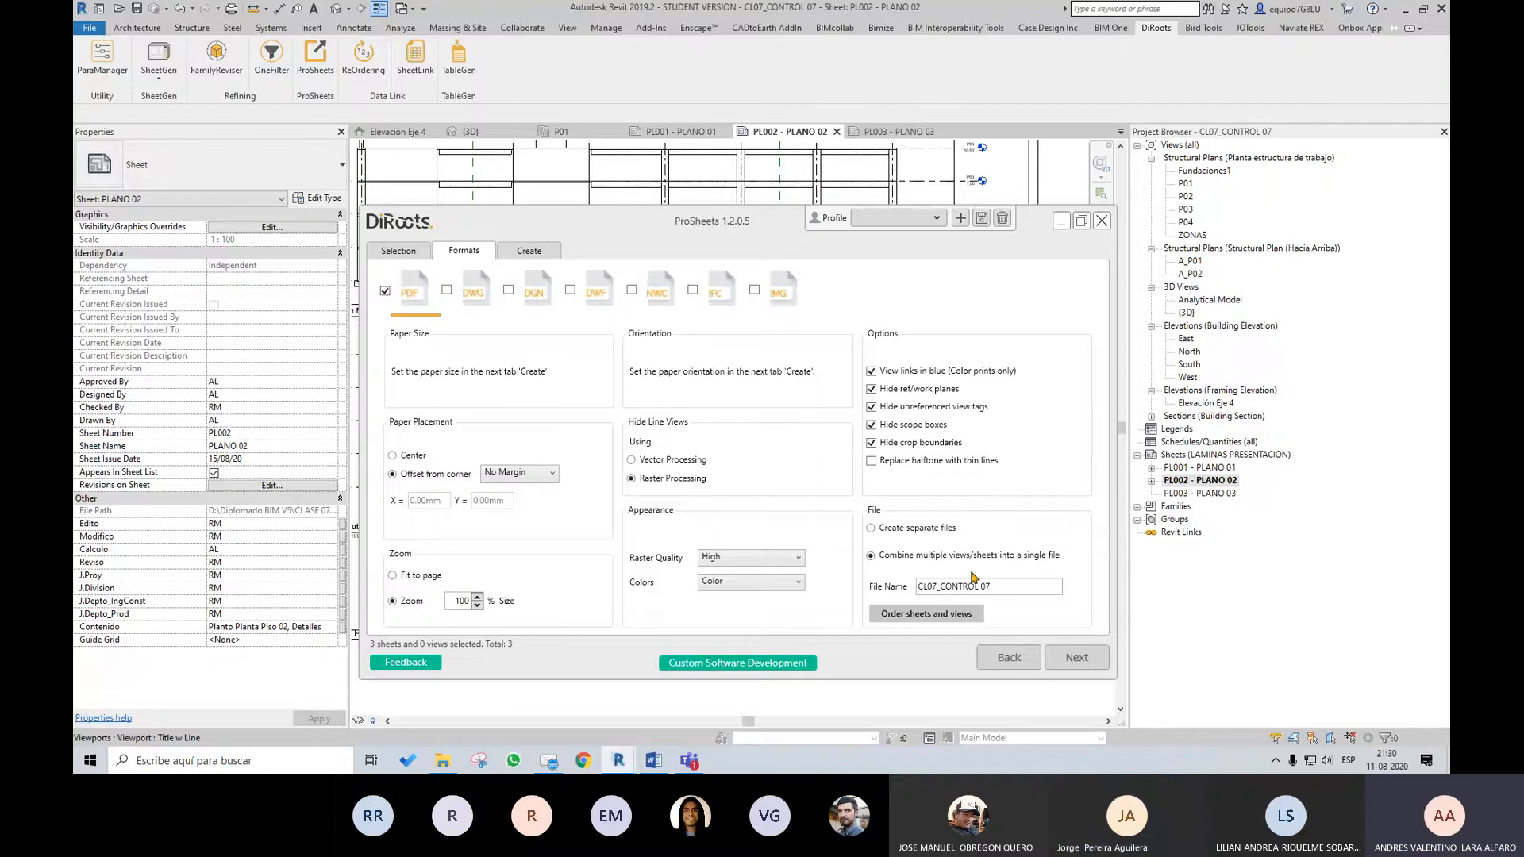
click(908, 529)
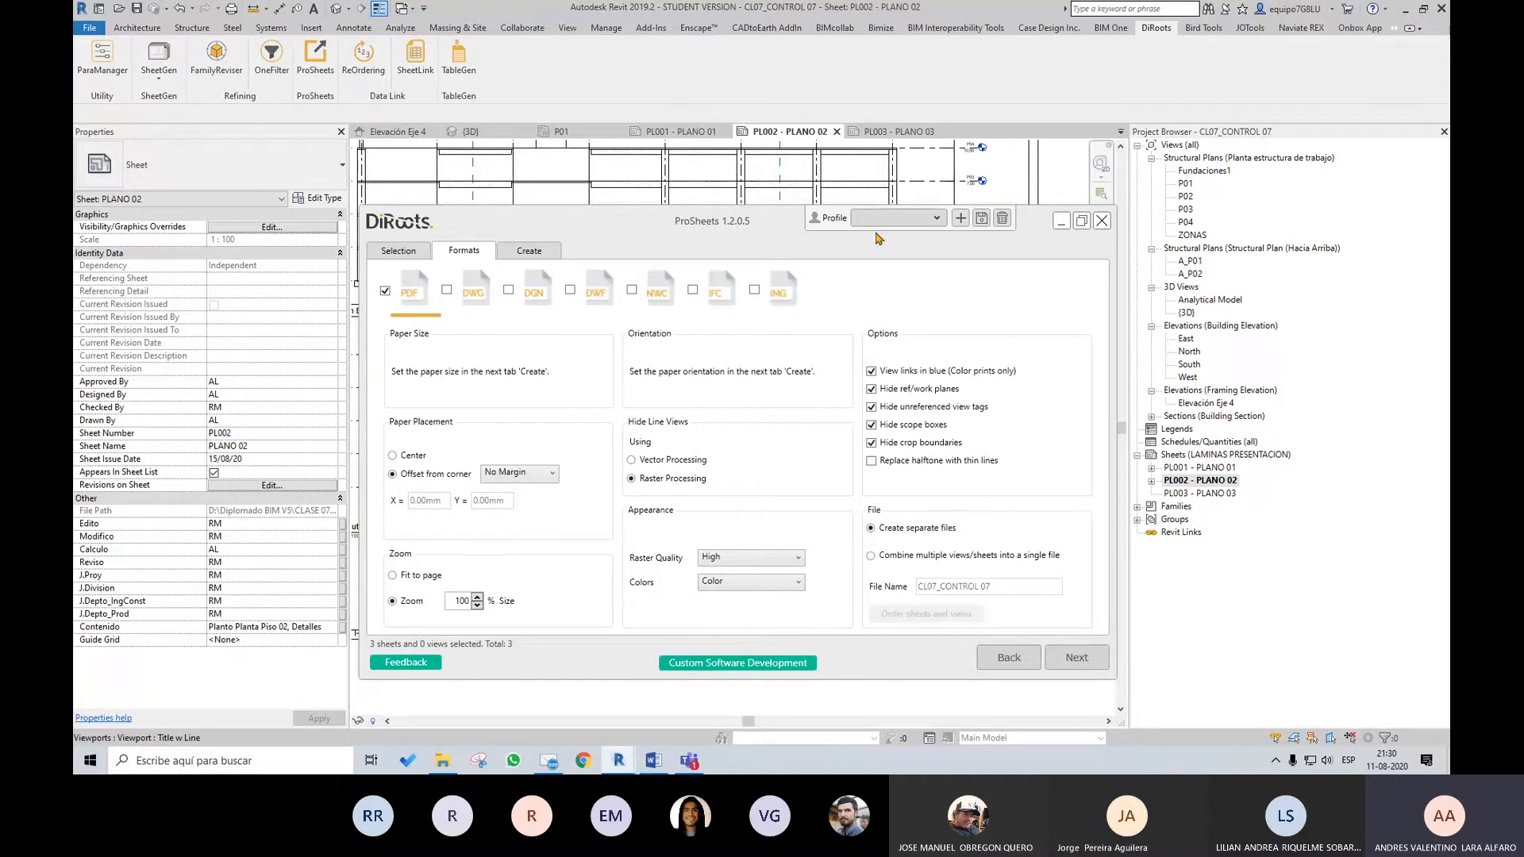
Include DWG as an additional export format using the Exportación setup
drag(772, 232, 777, 167)
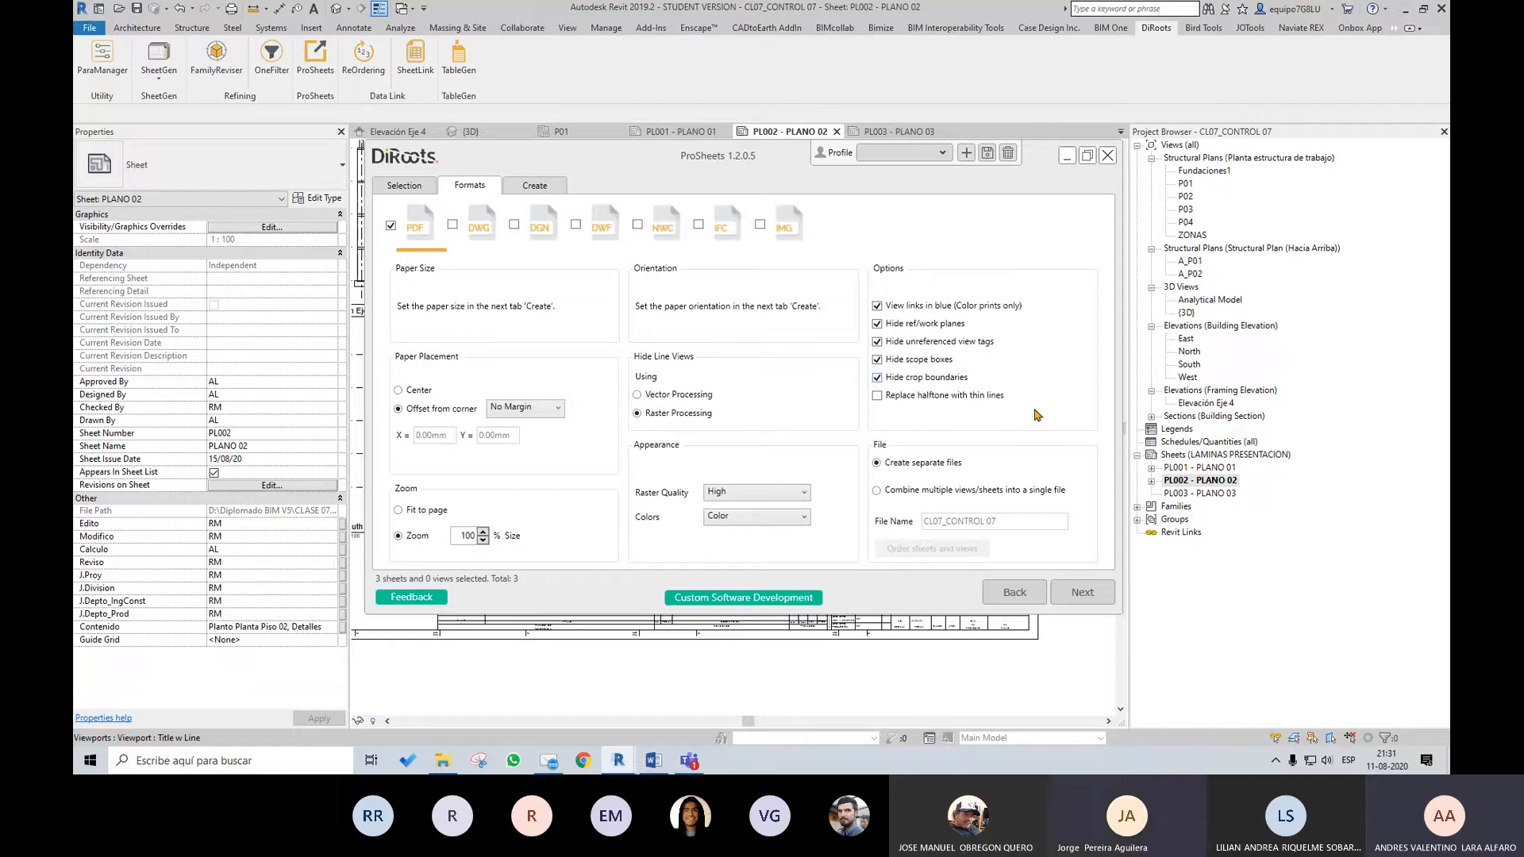
click(453, 225)
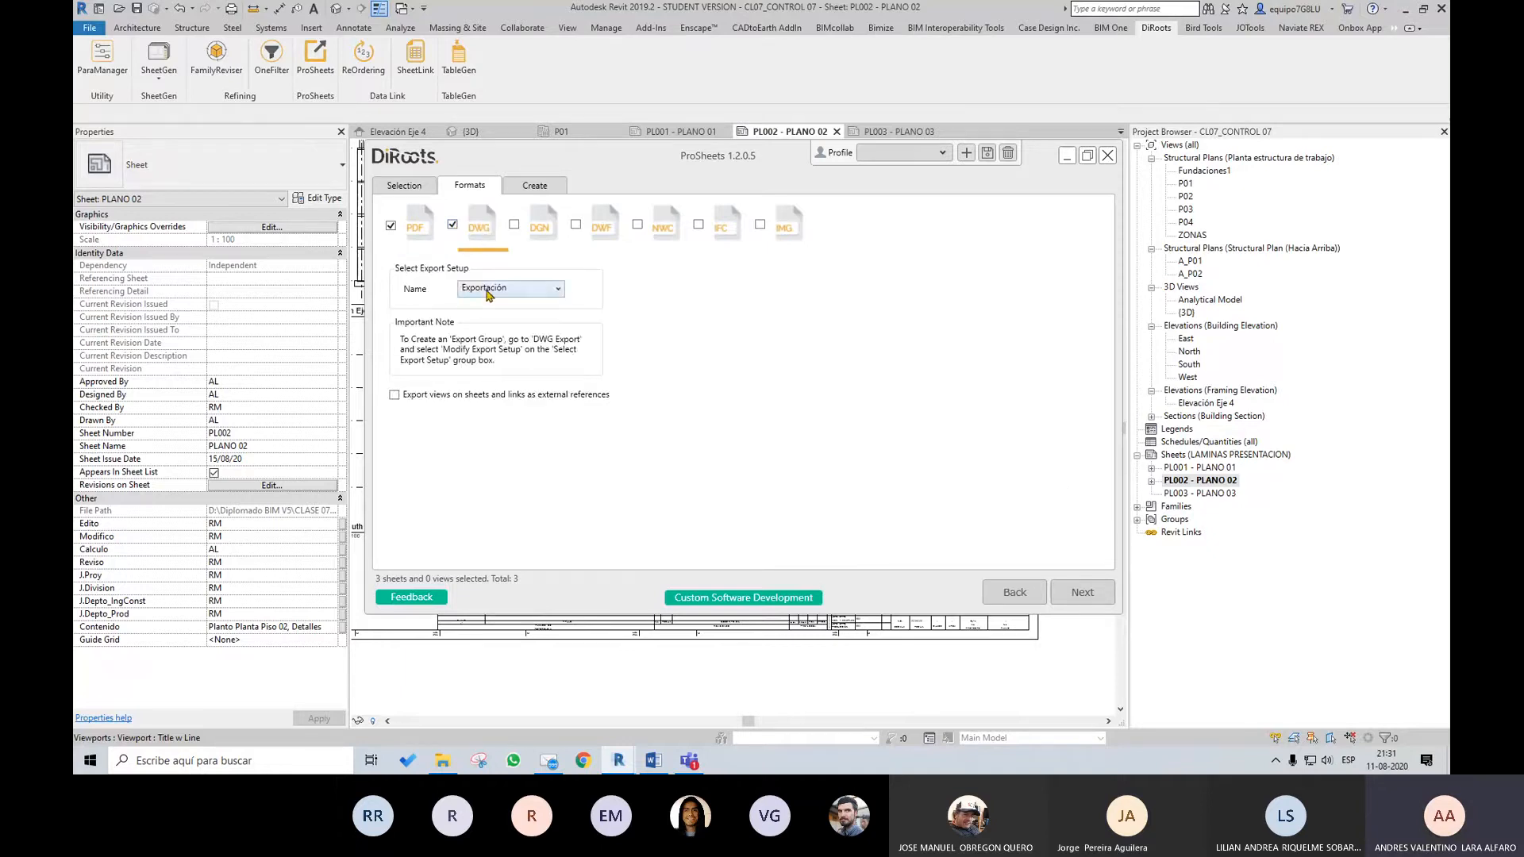
click(487, 292)
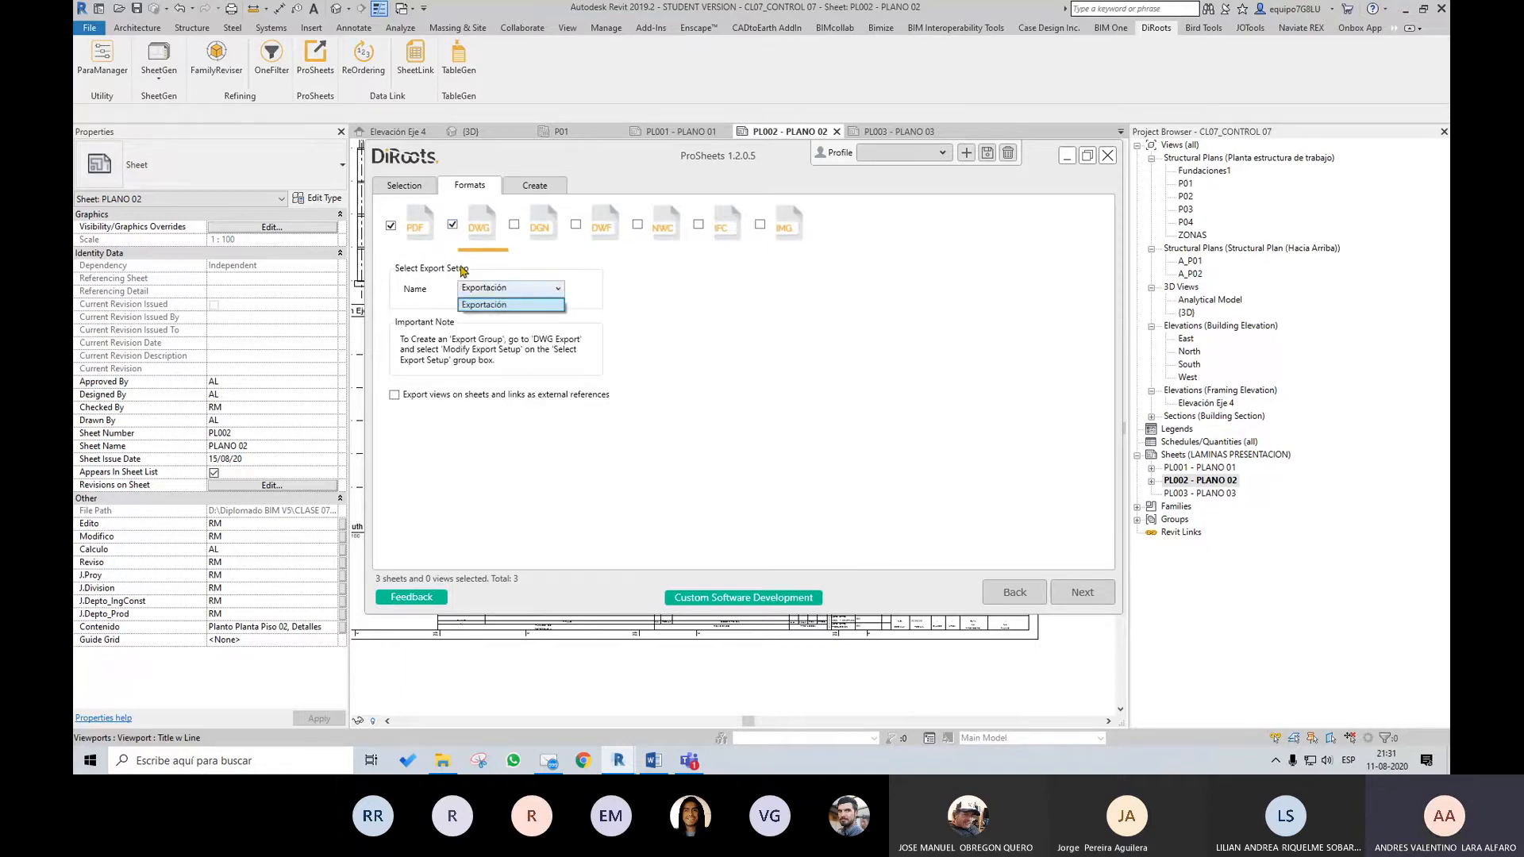
click(493, 307)
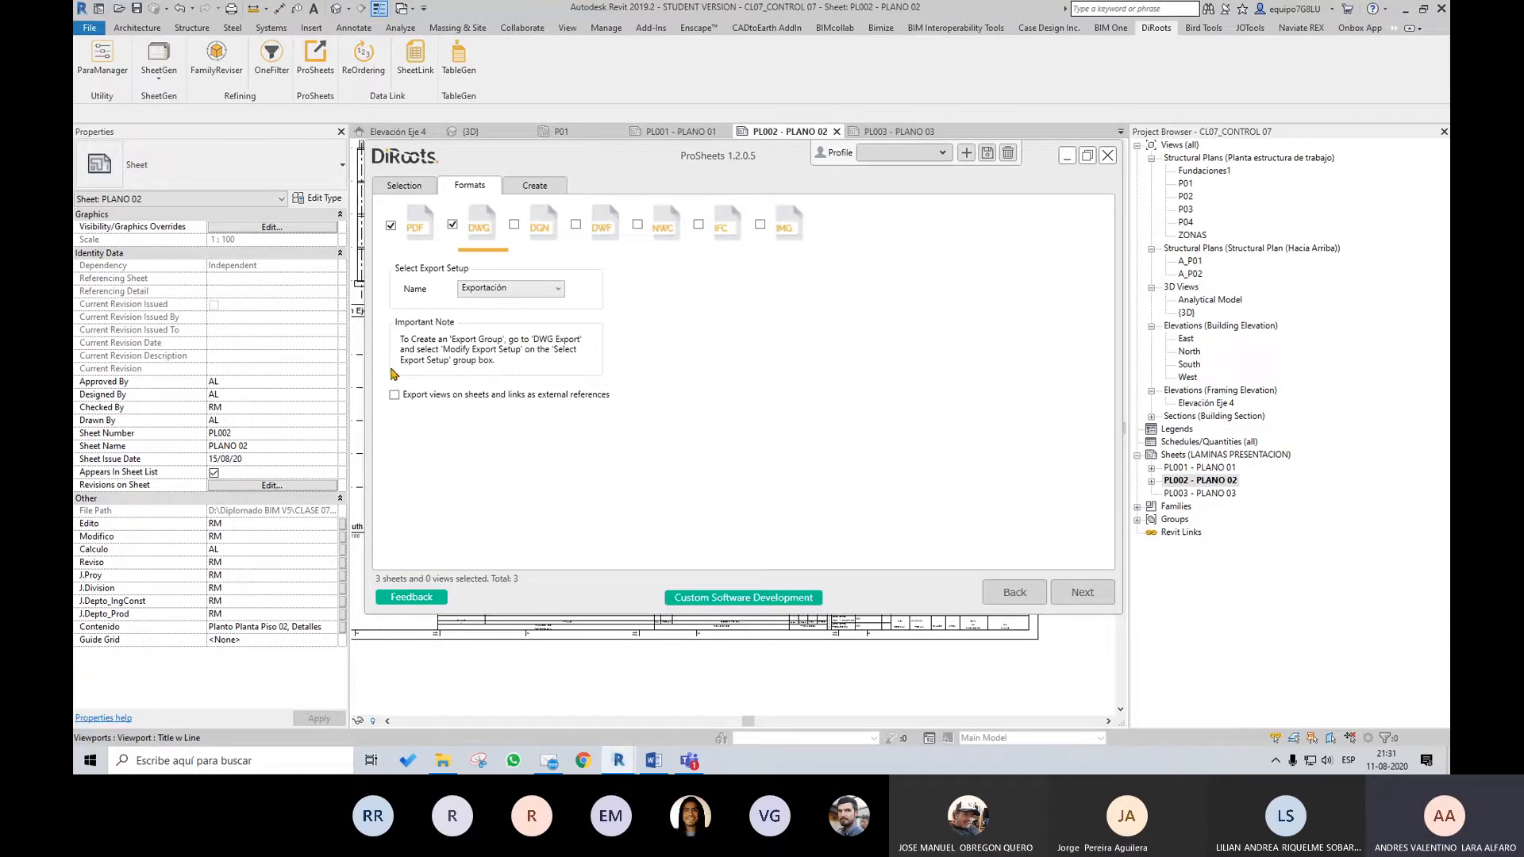
Select every PDF and DWG entry for creation and set the paper size to A1 with Landscape orientation
click(545, 186)
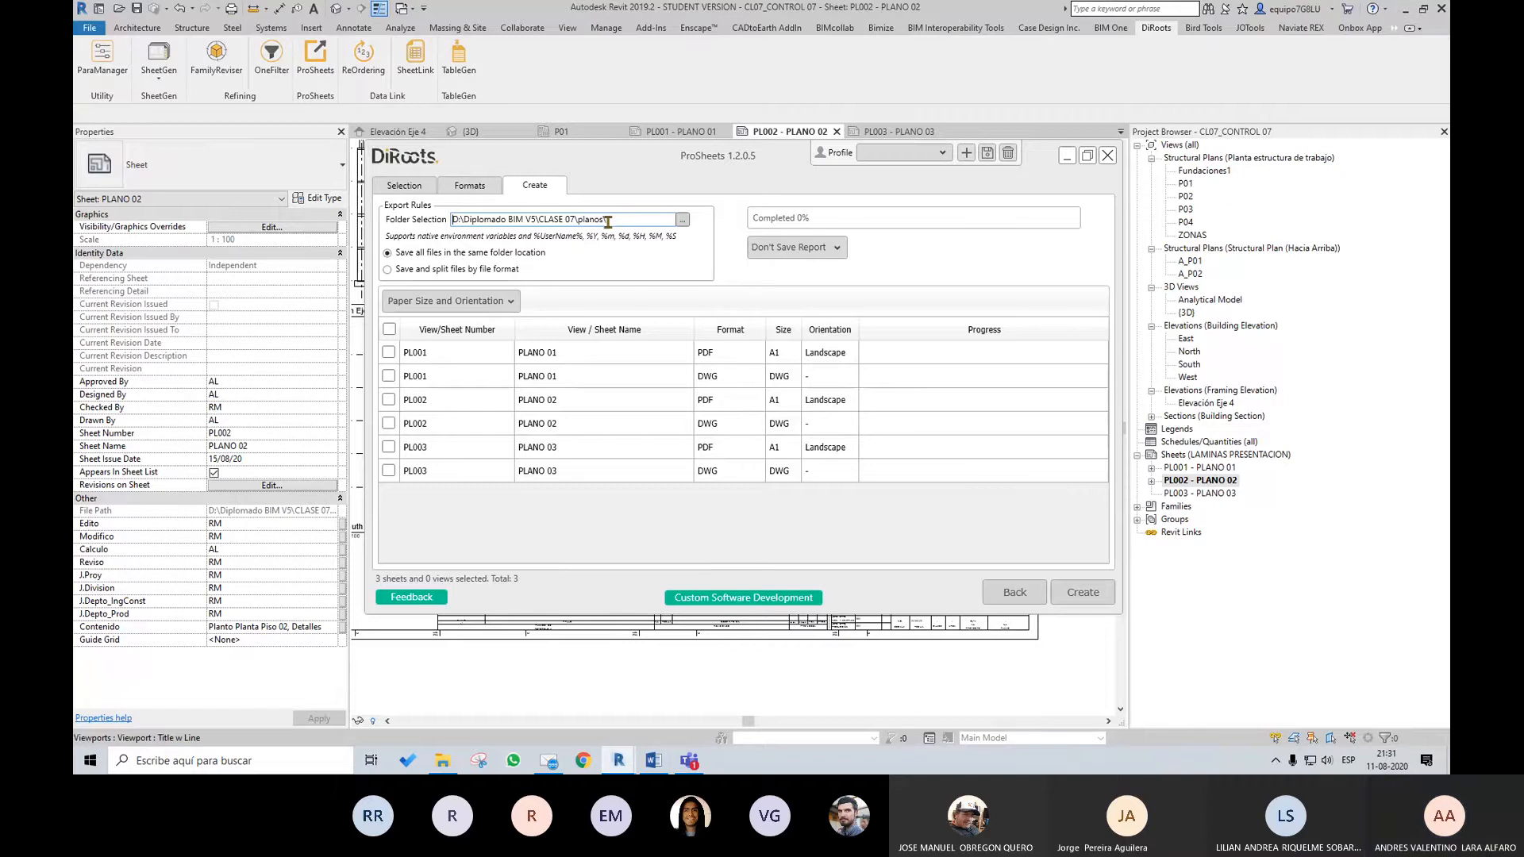
click(389, 329)
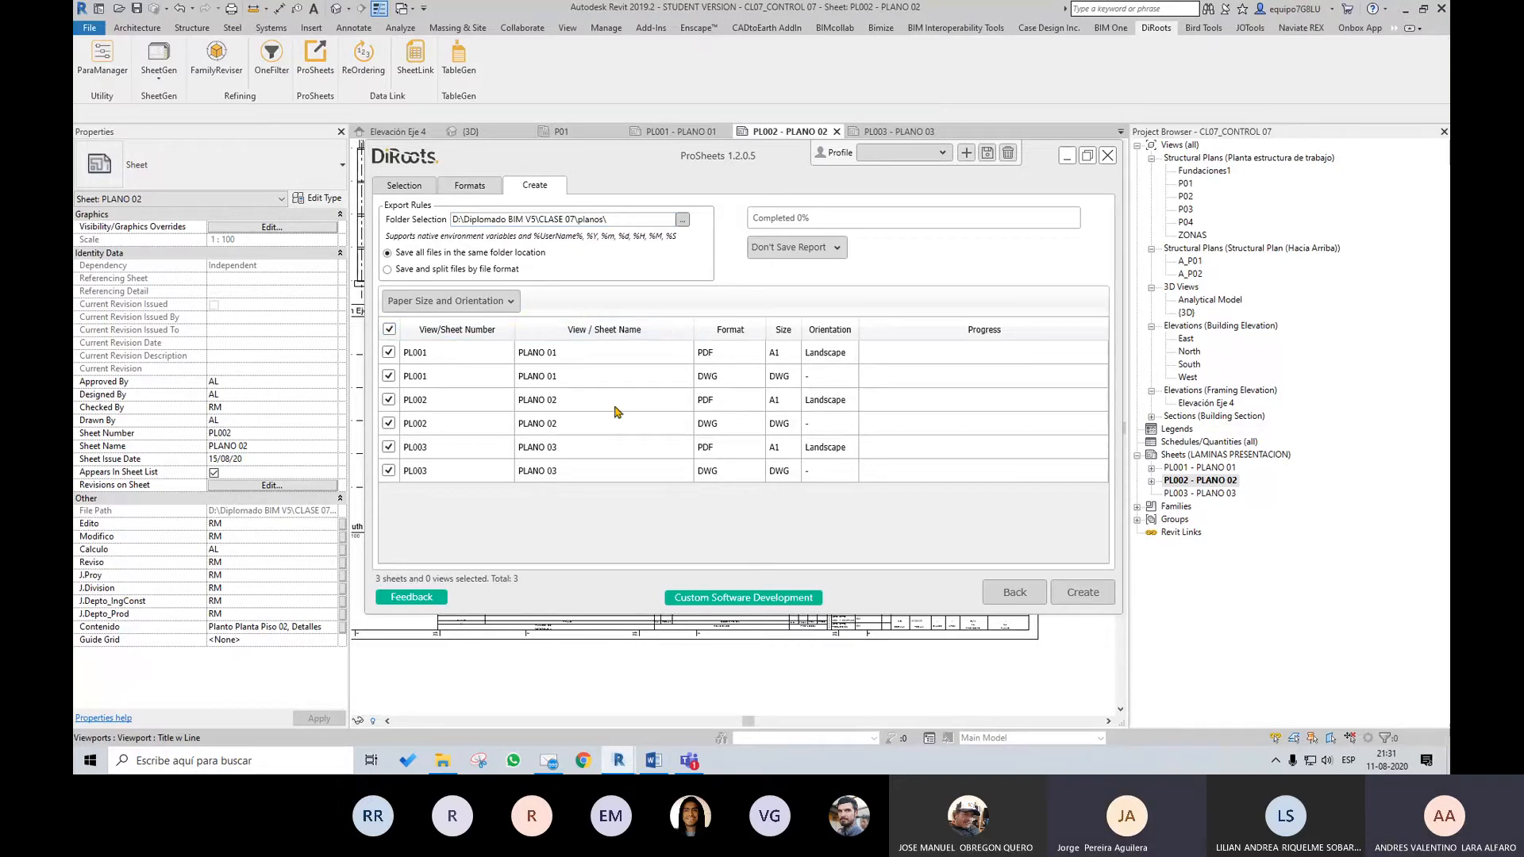
click(500, 303)
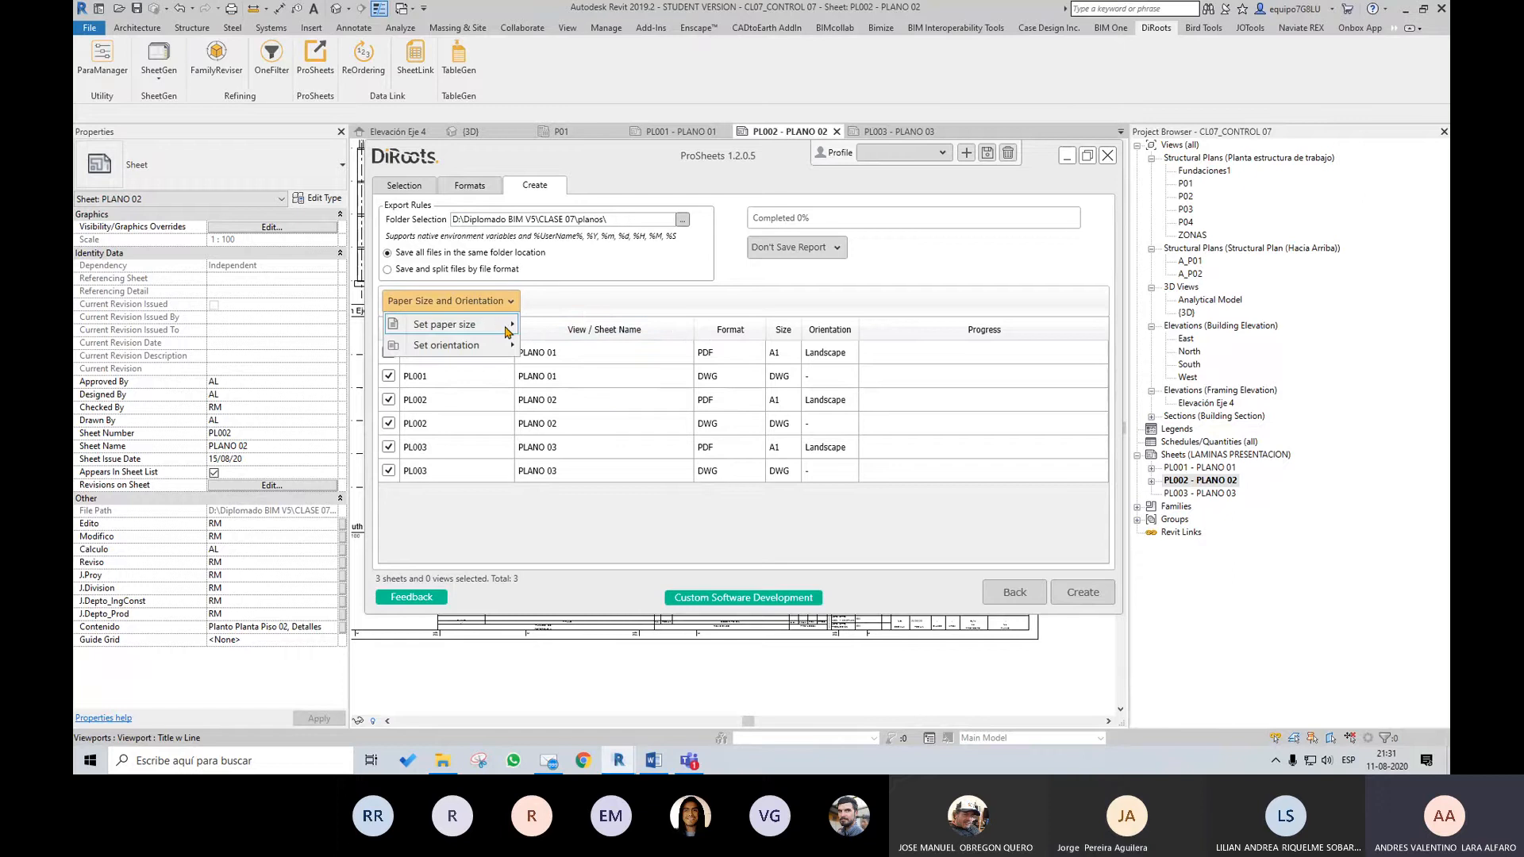
mouse_move(508, 325)
mouse_move(602, 323)
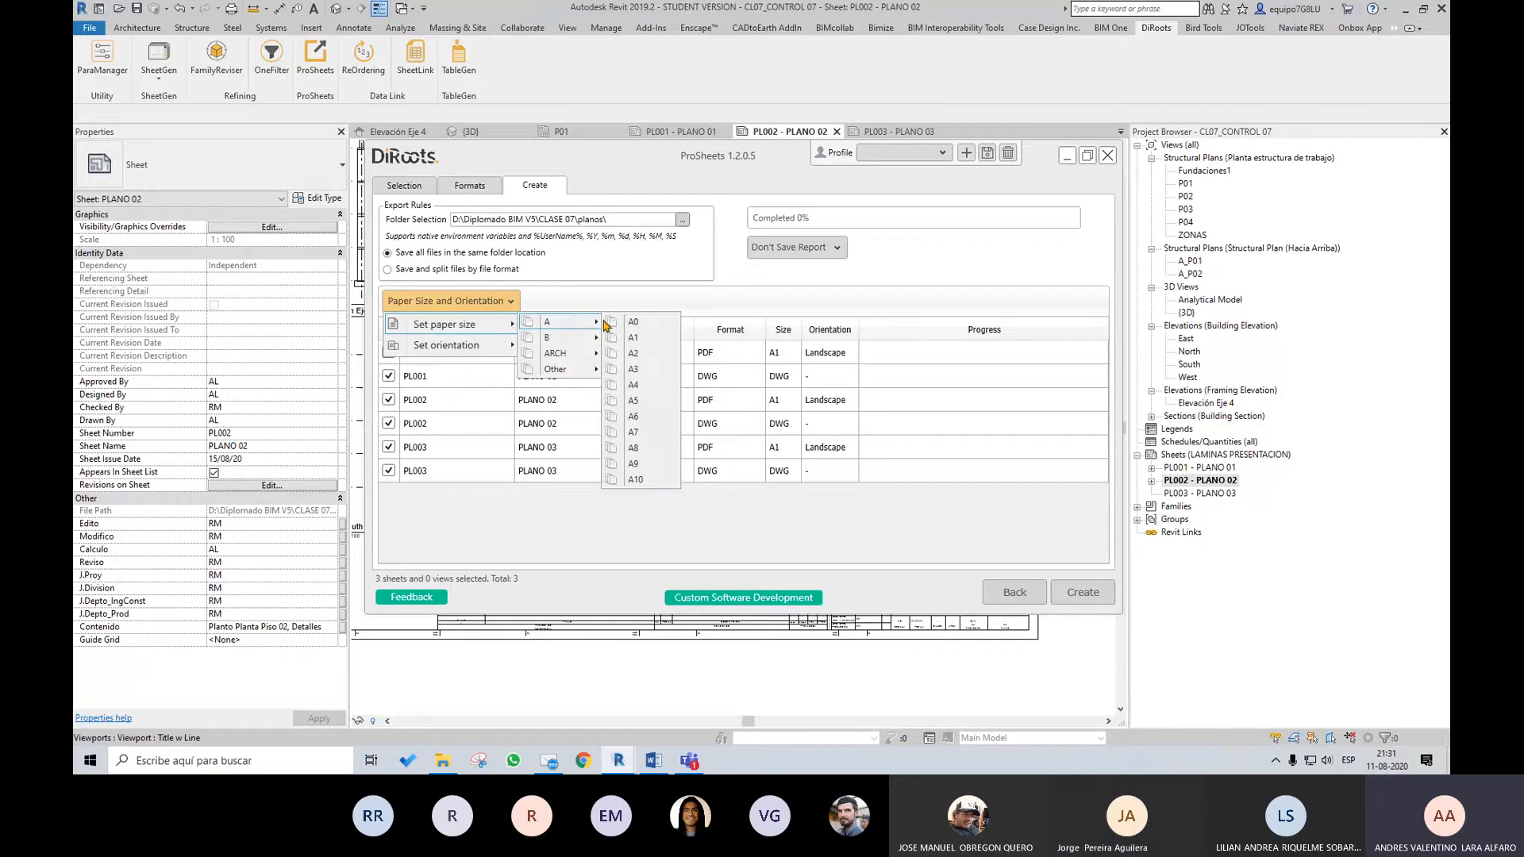
click(647, 340)
click(494, 309)
mouse_move(500, 346)
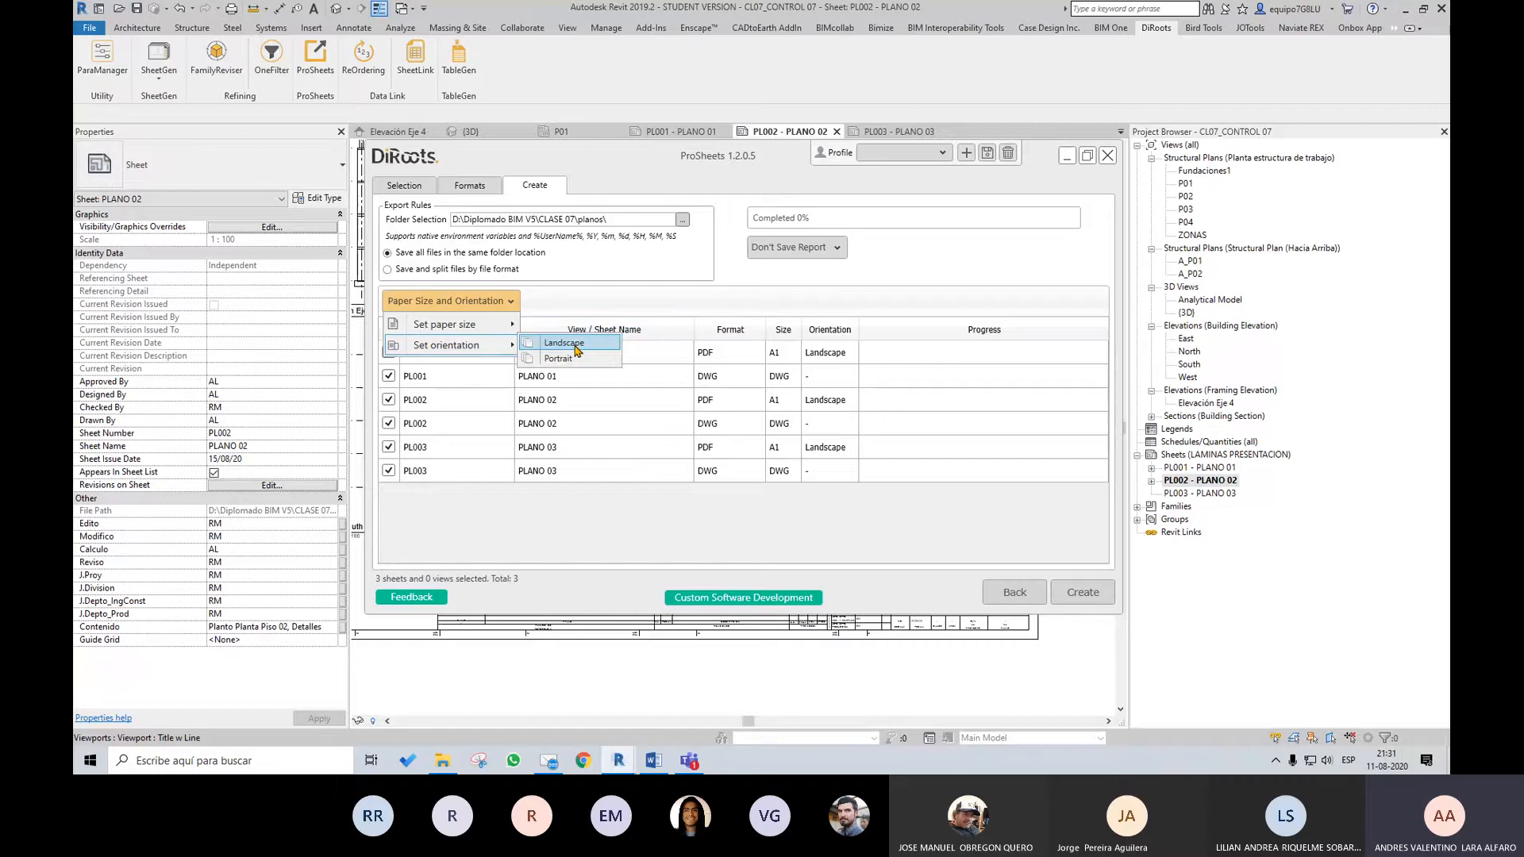
click(577, 349)
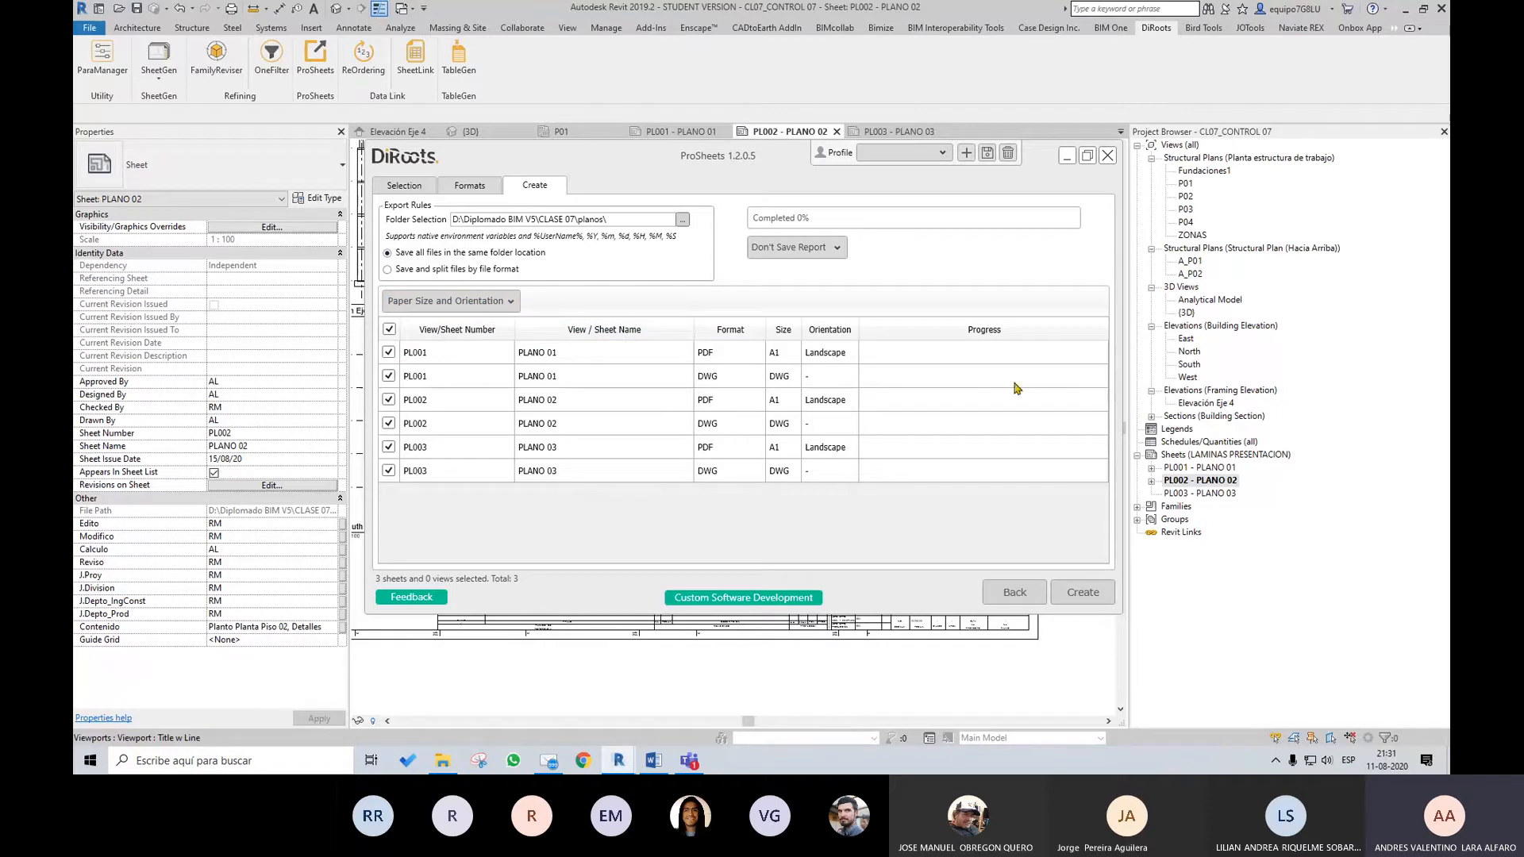
Create the PDF and DWG files of the selected sheets, dismiss the completion notice and close ProSheets
click(1097, 597)
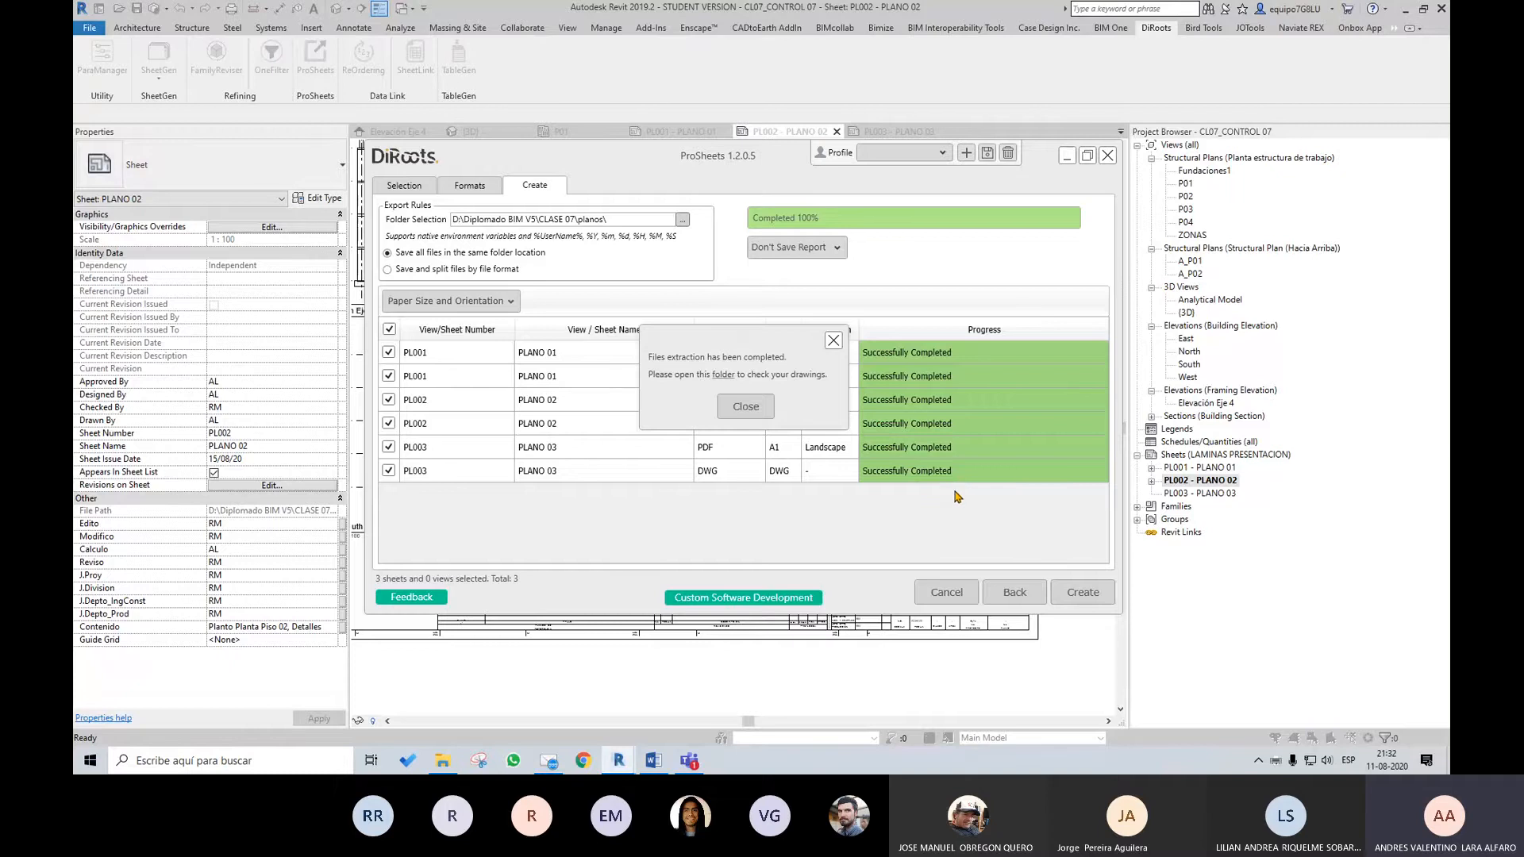
click(755, 408)
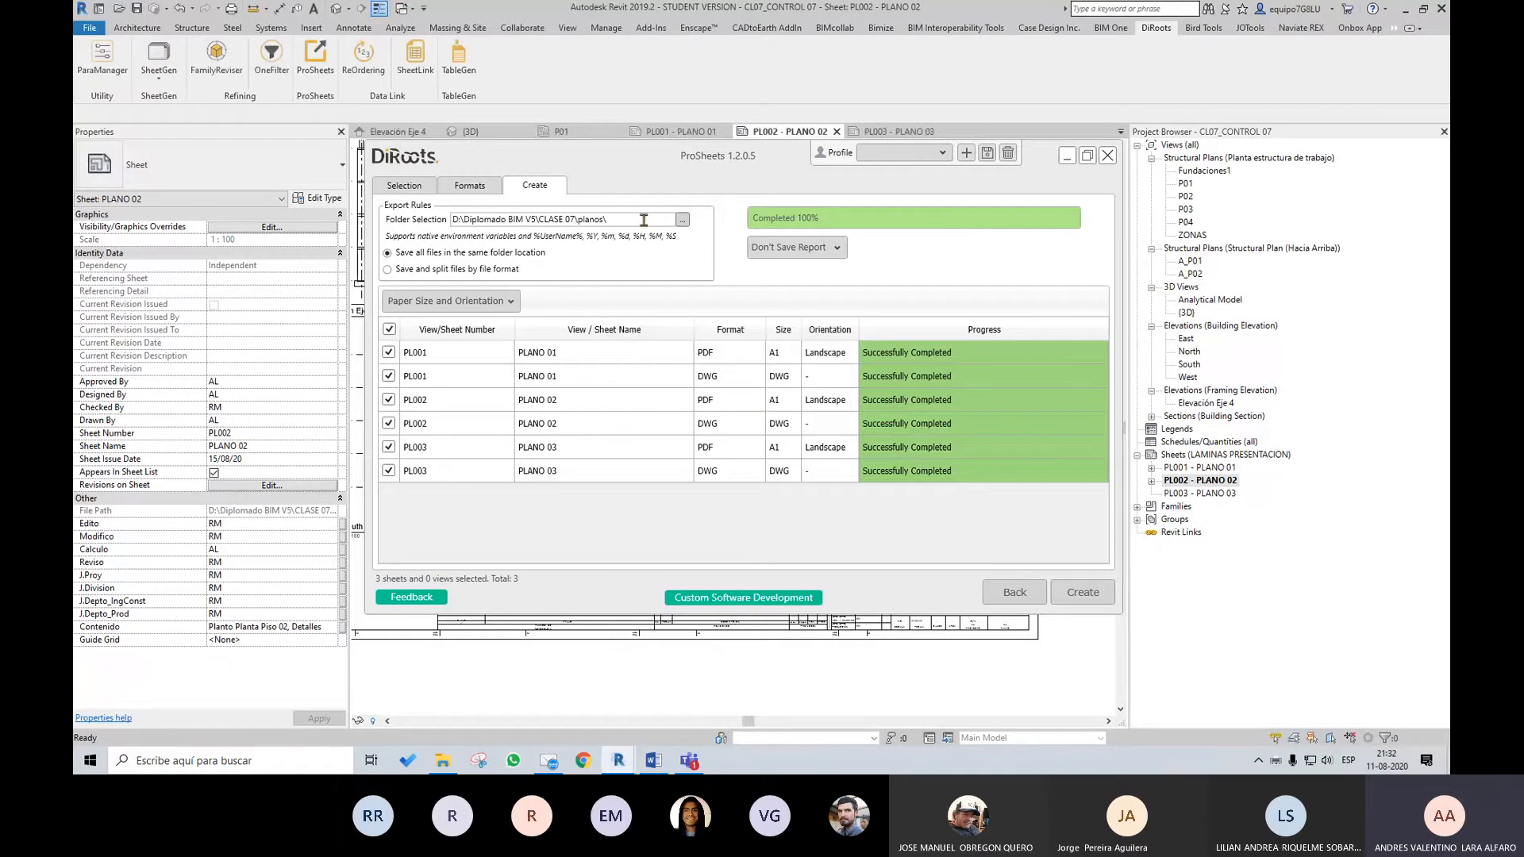
click(1107, 155)
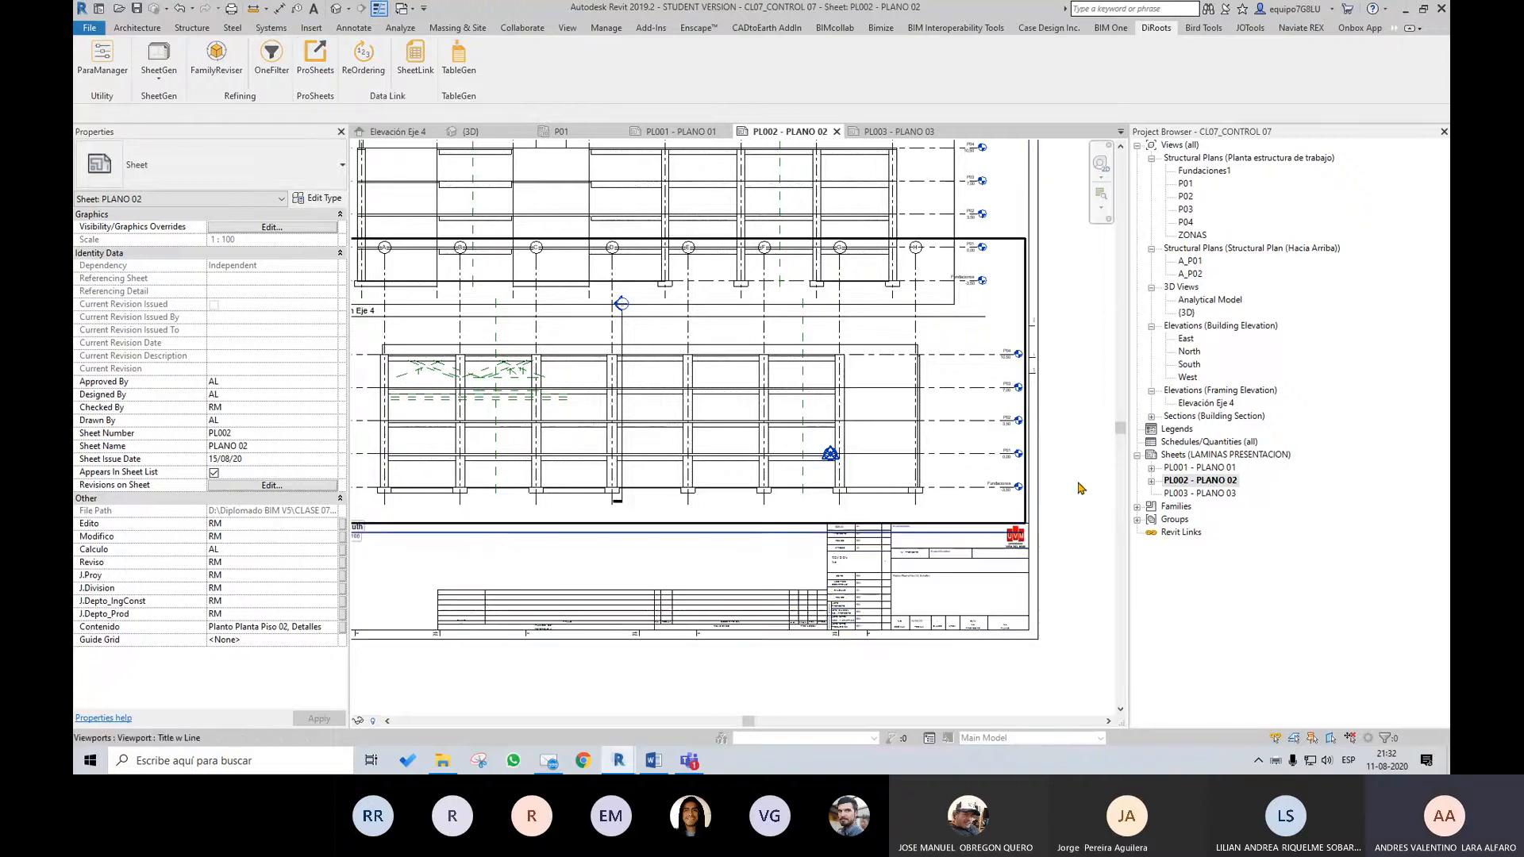
Switch to File Explorer, open the planos folder inside CLASE 07 and sort its files by type to check the exports
middle_drag(564, 617, 586, 629)
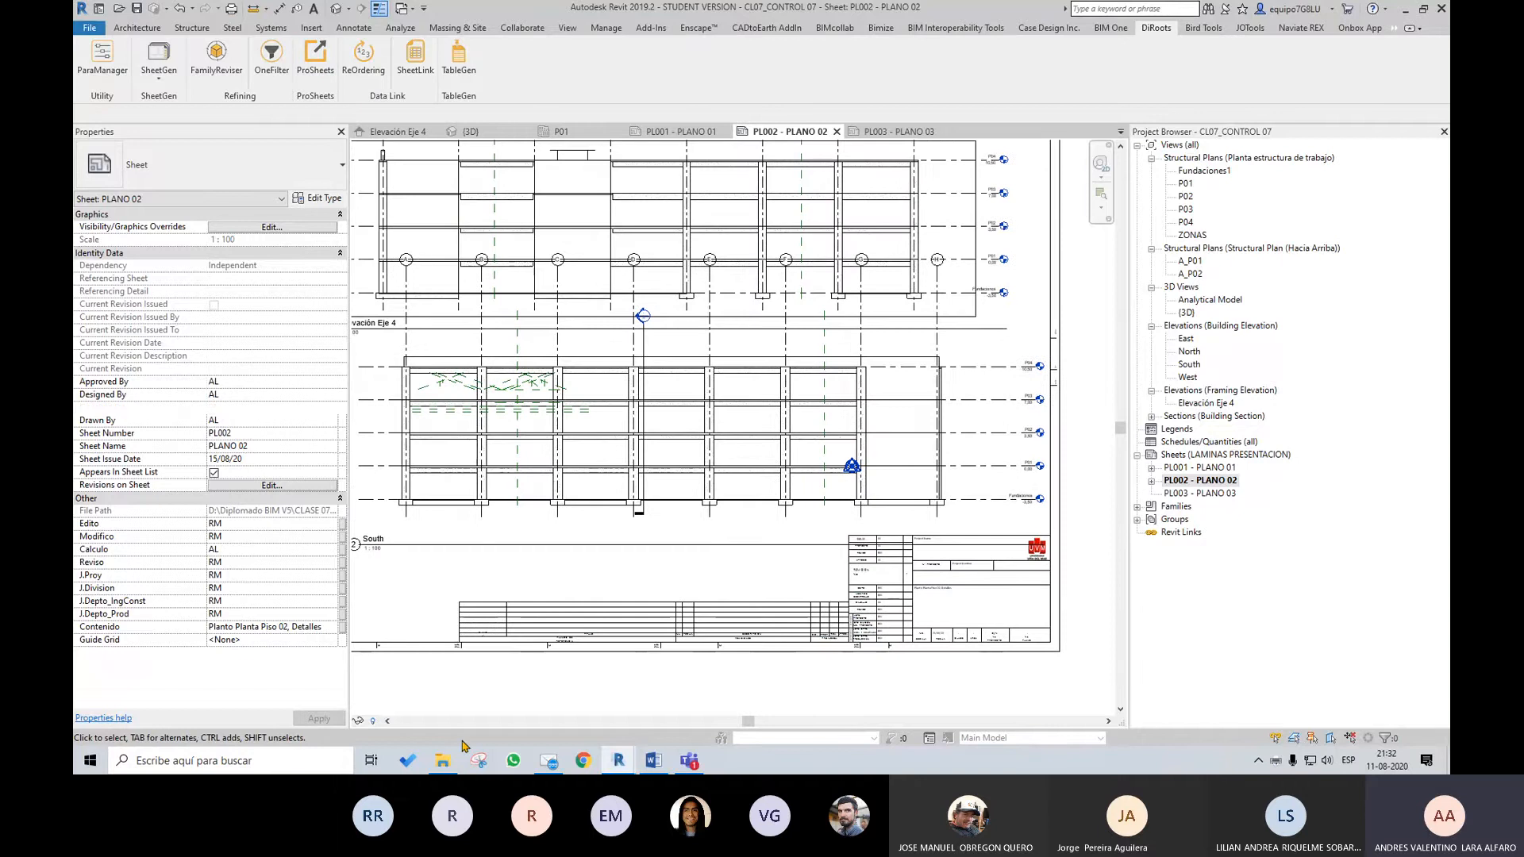
click(442, 760)
scroll(870, 338, up, 2)
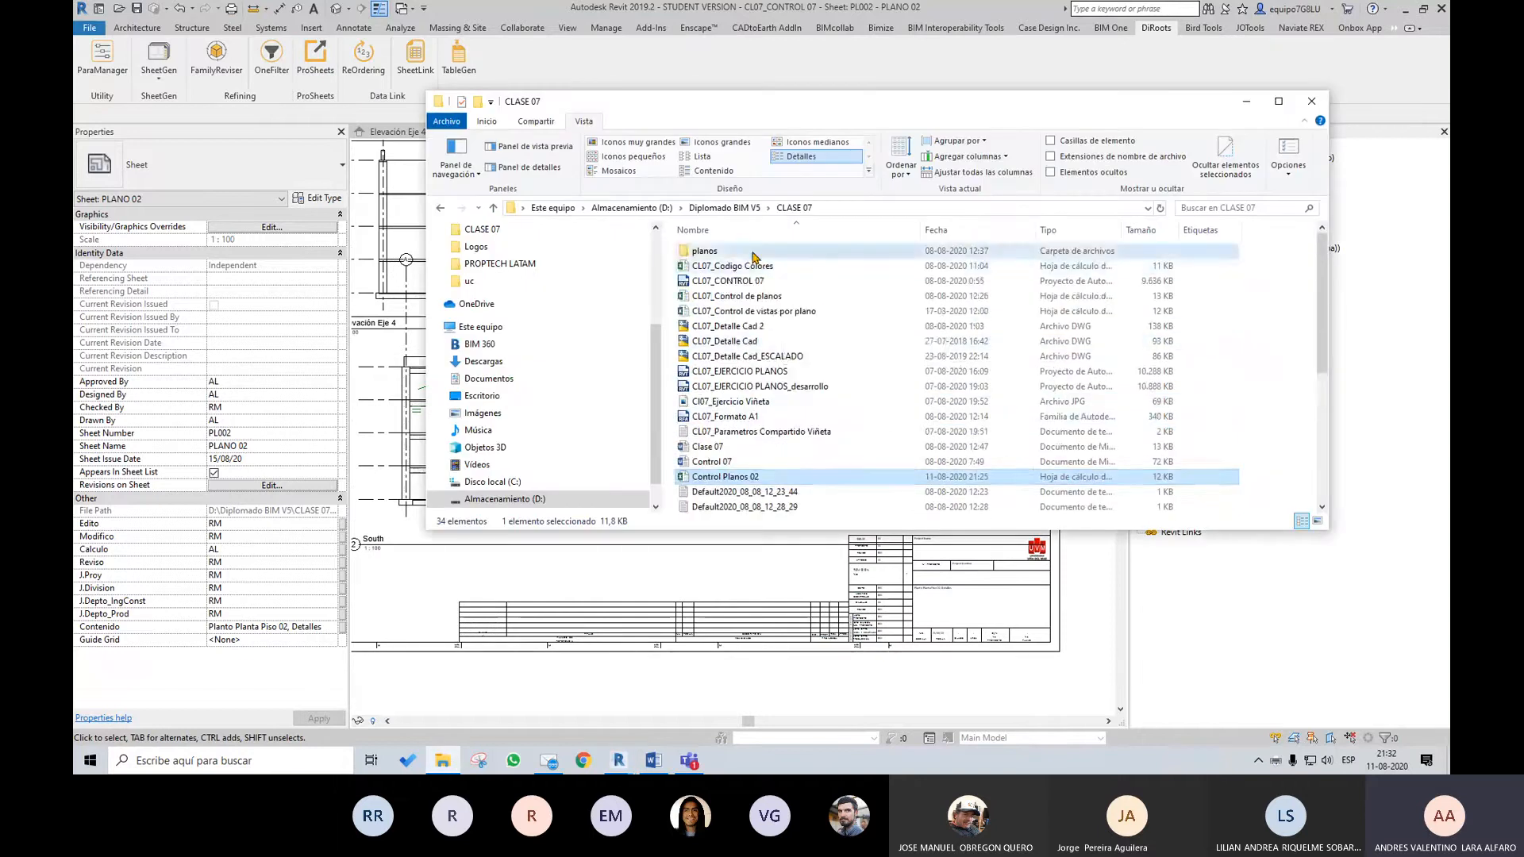
double_click(705, 251)
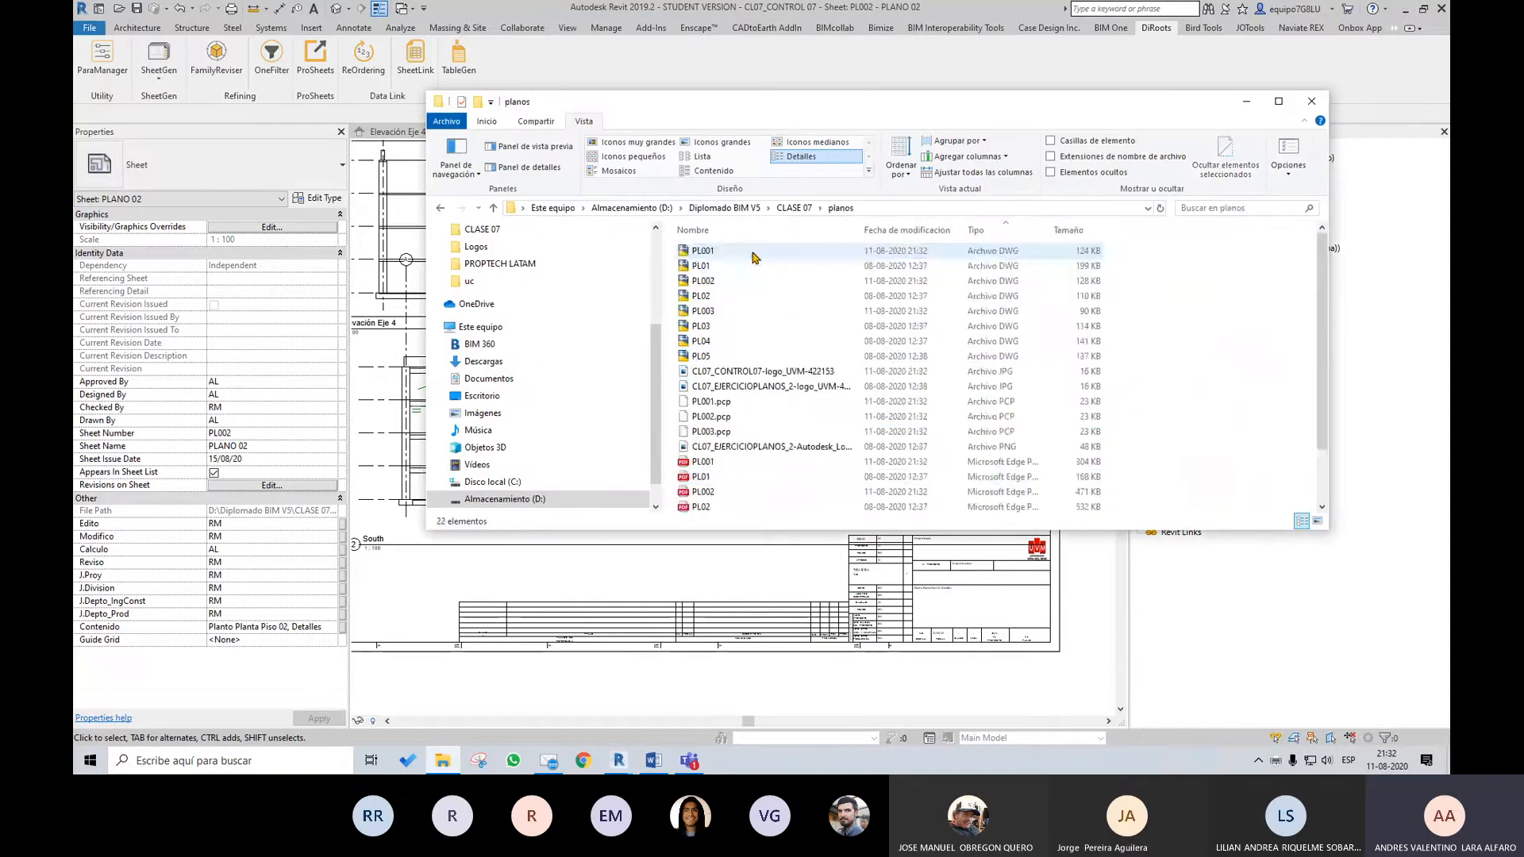
click(936, 234)
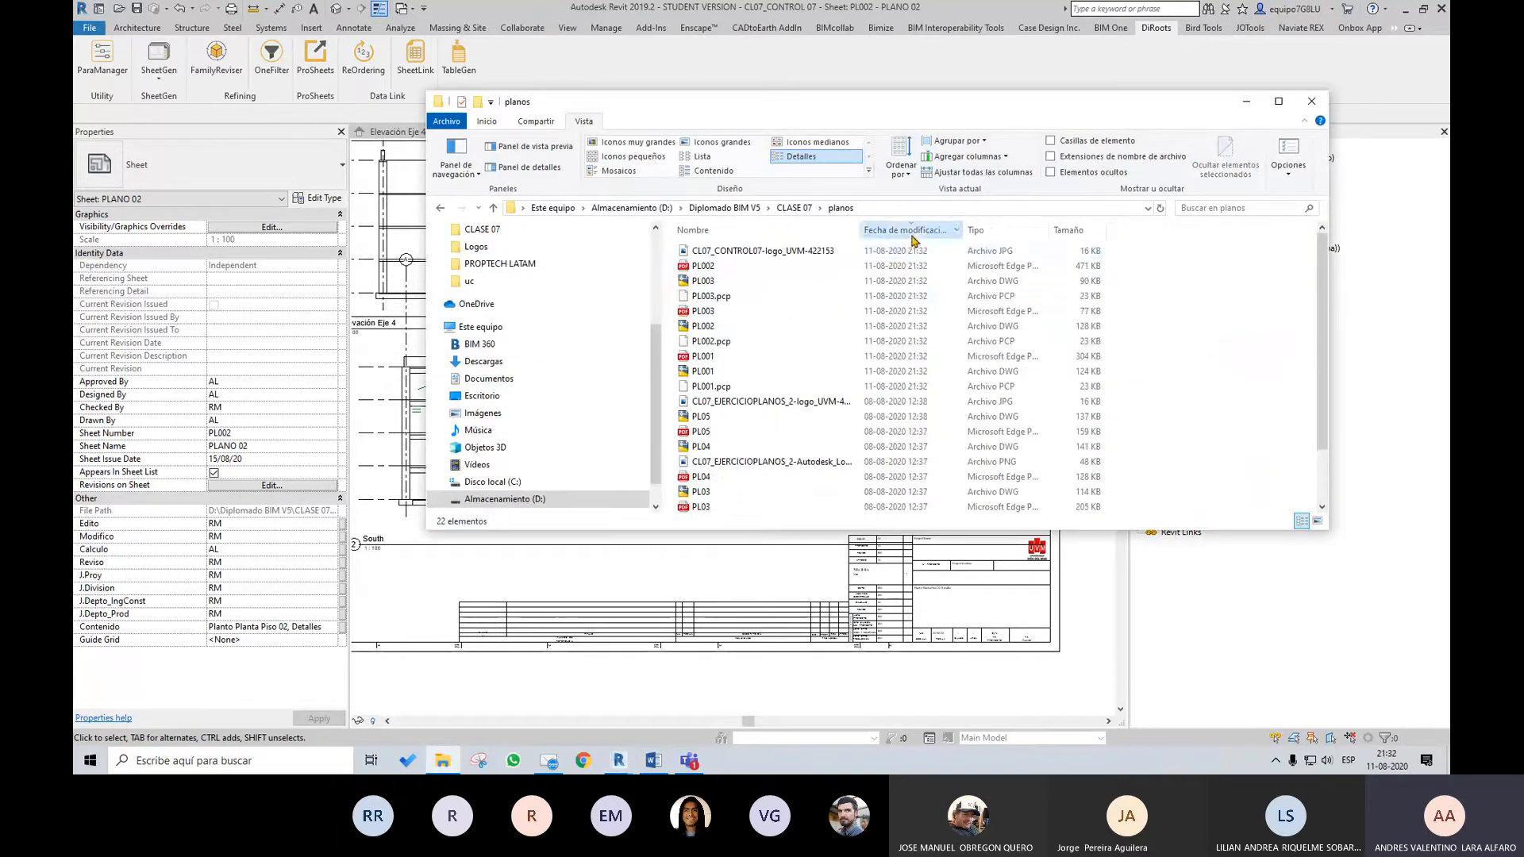
click(808, 232)
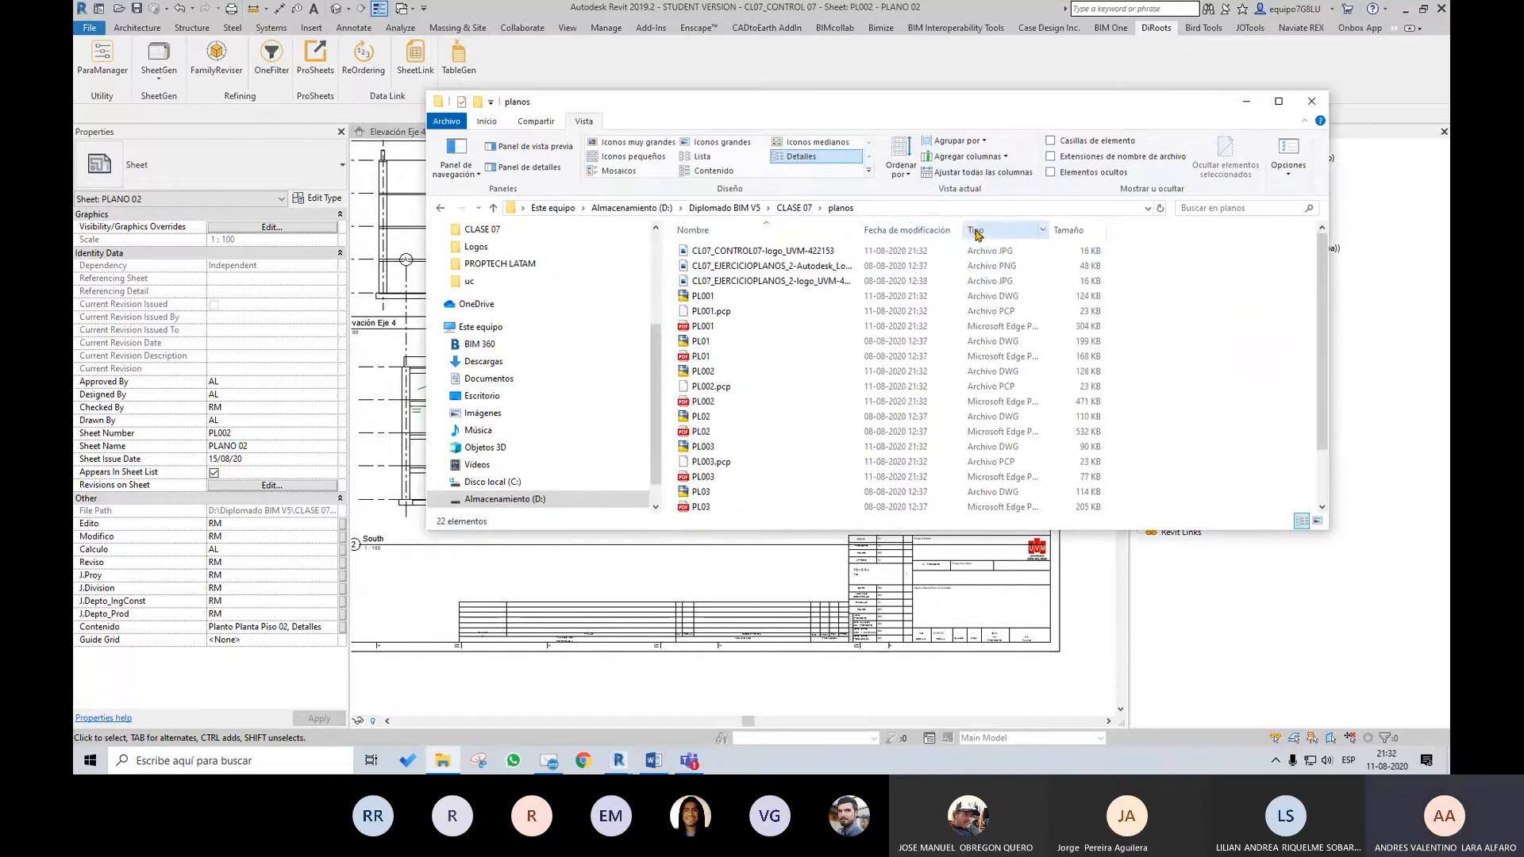
click(980, 231)
click(746, 255)
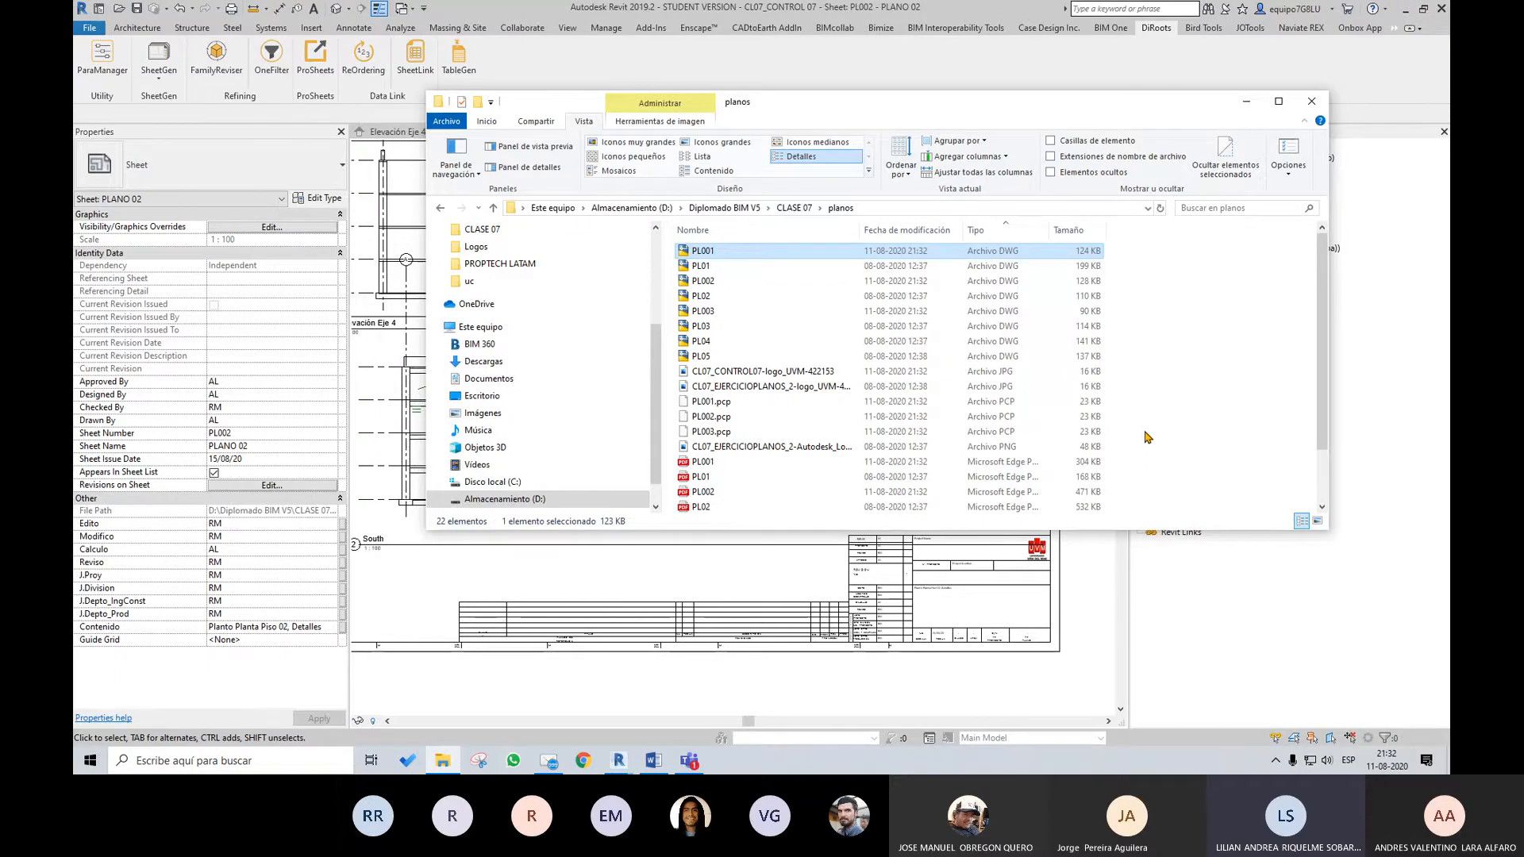
Return to Revit and examine the Elevación Eje 4 and South views and the title block on sheet PL002
click(1095, 574)
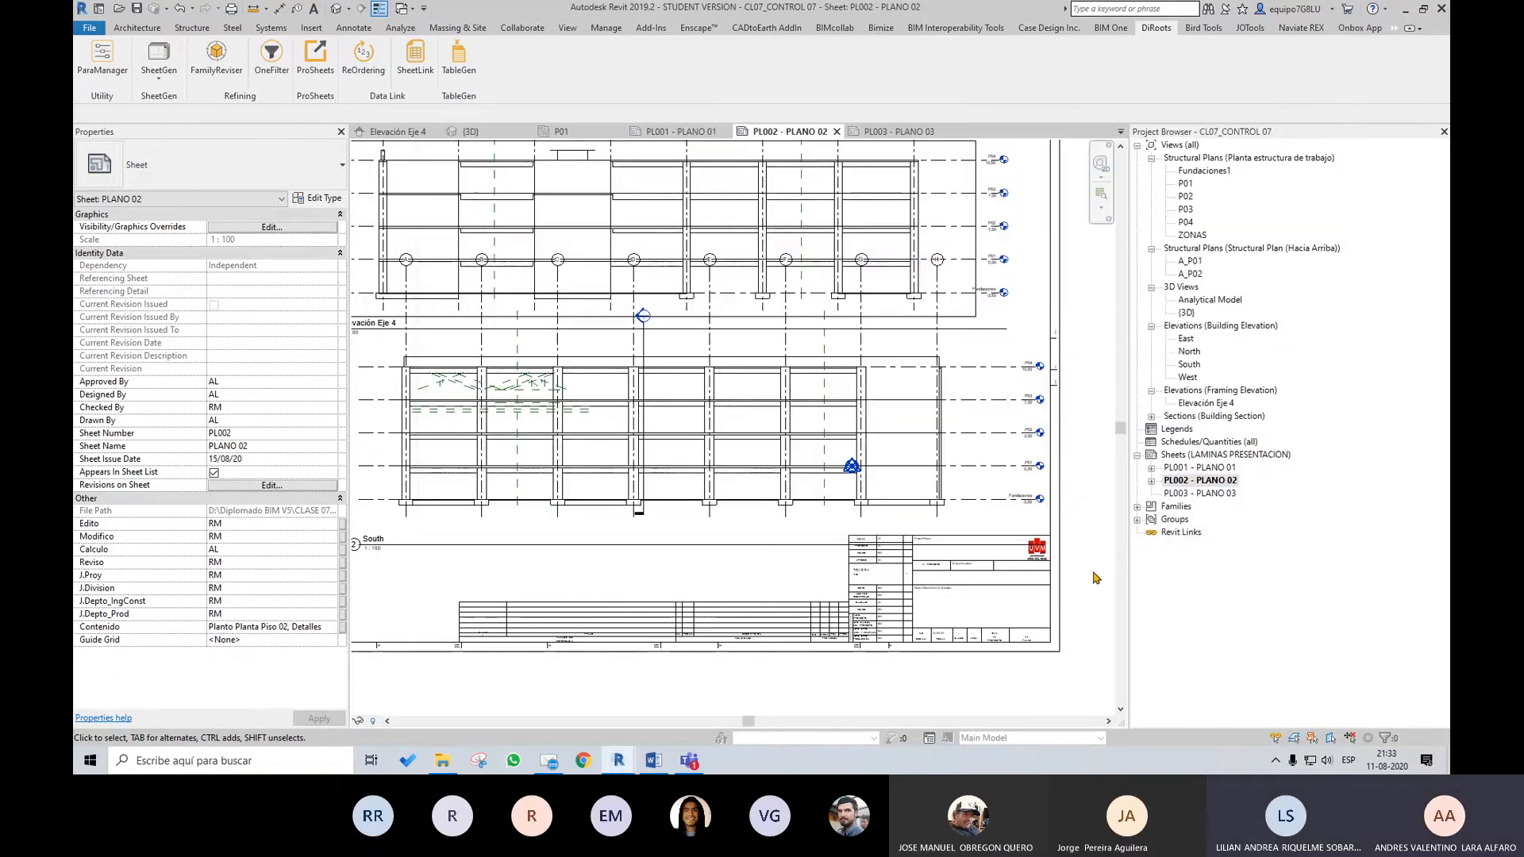
scroll(957, 383, up, 2)
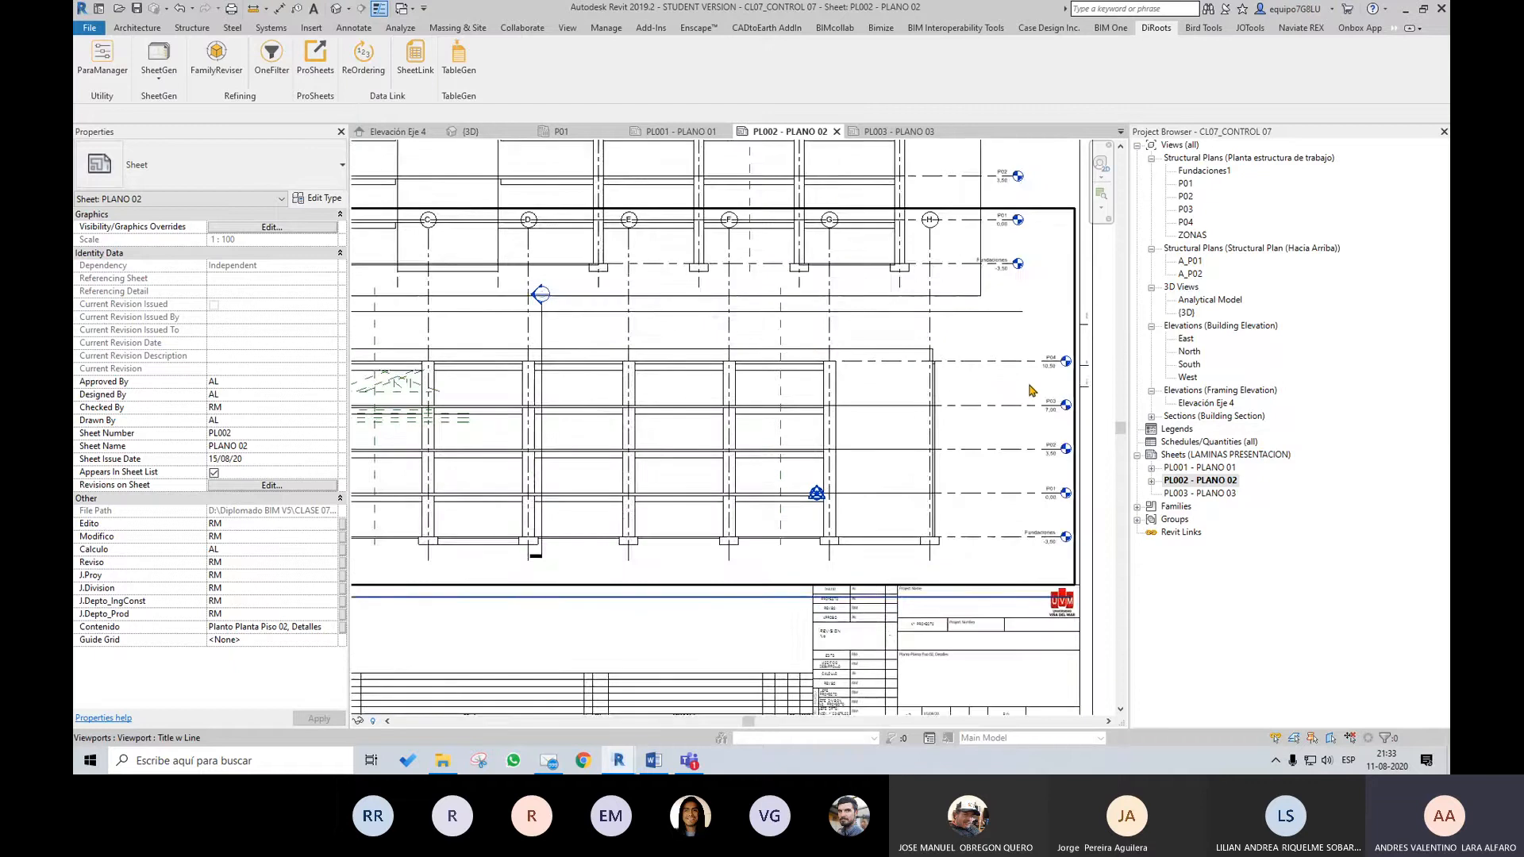
scroll(1024, 386, down, 2)
middle_drag(822, 373, 844, 436)
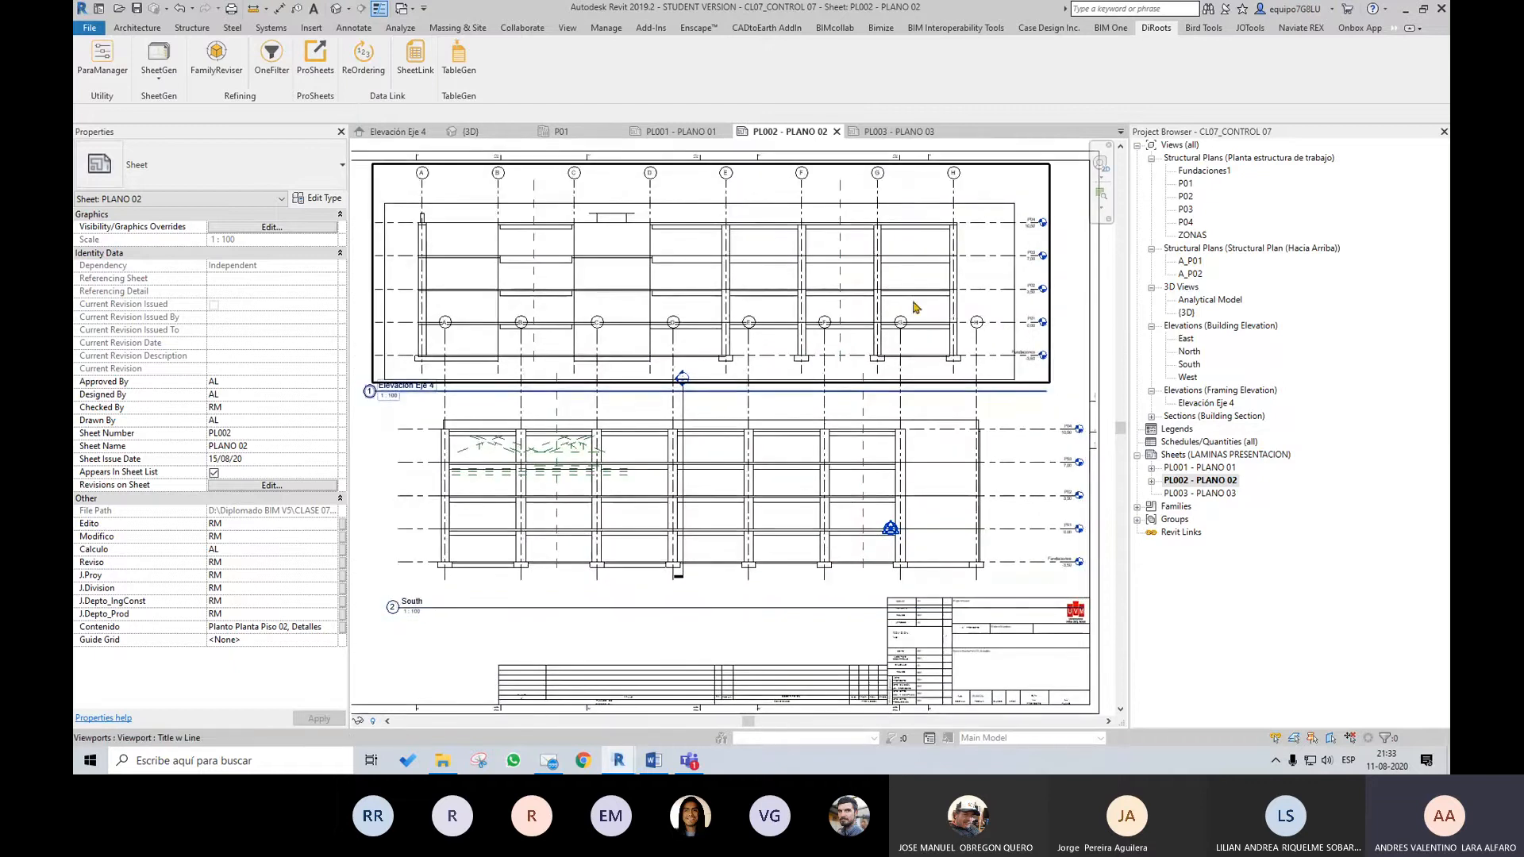
middle_drag(1017, 429, 1005, 373)
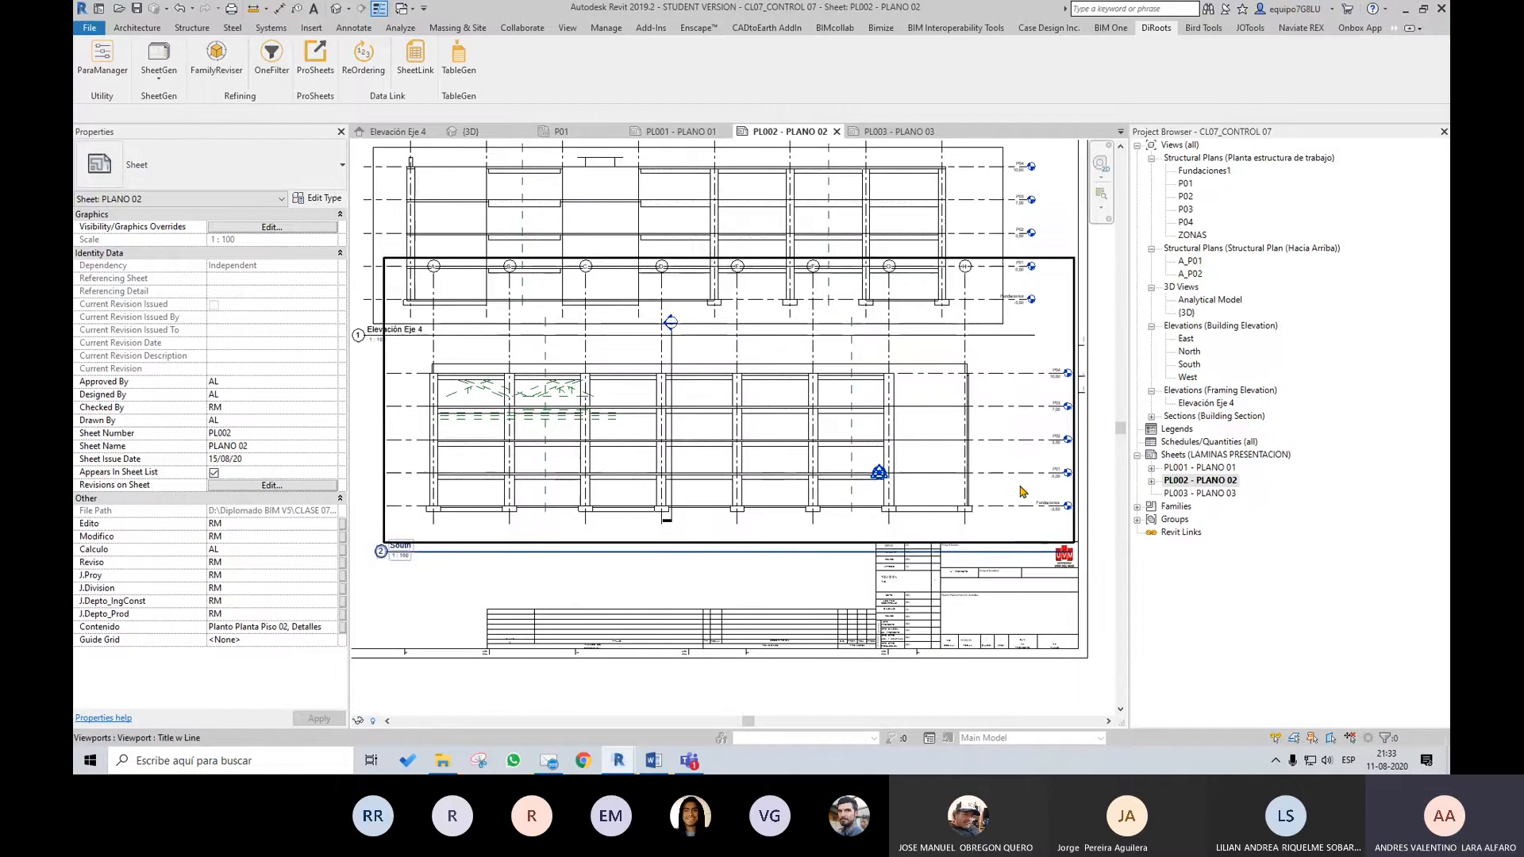
middle_drag(1029, 276, 1020, 328)
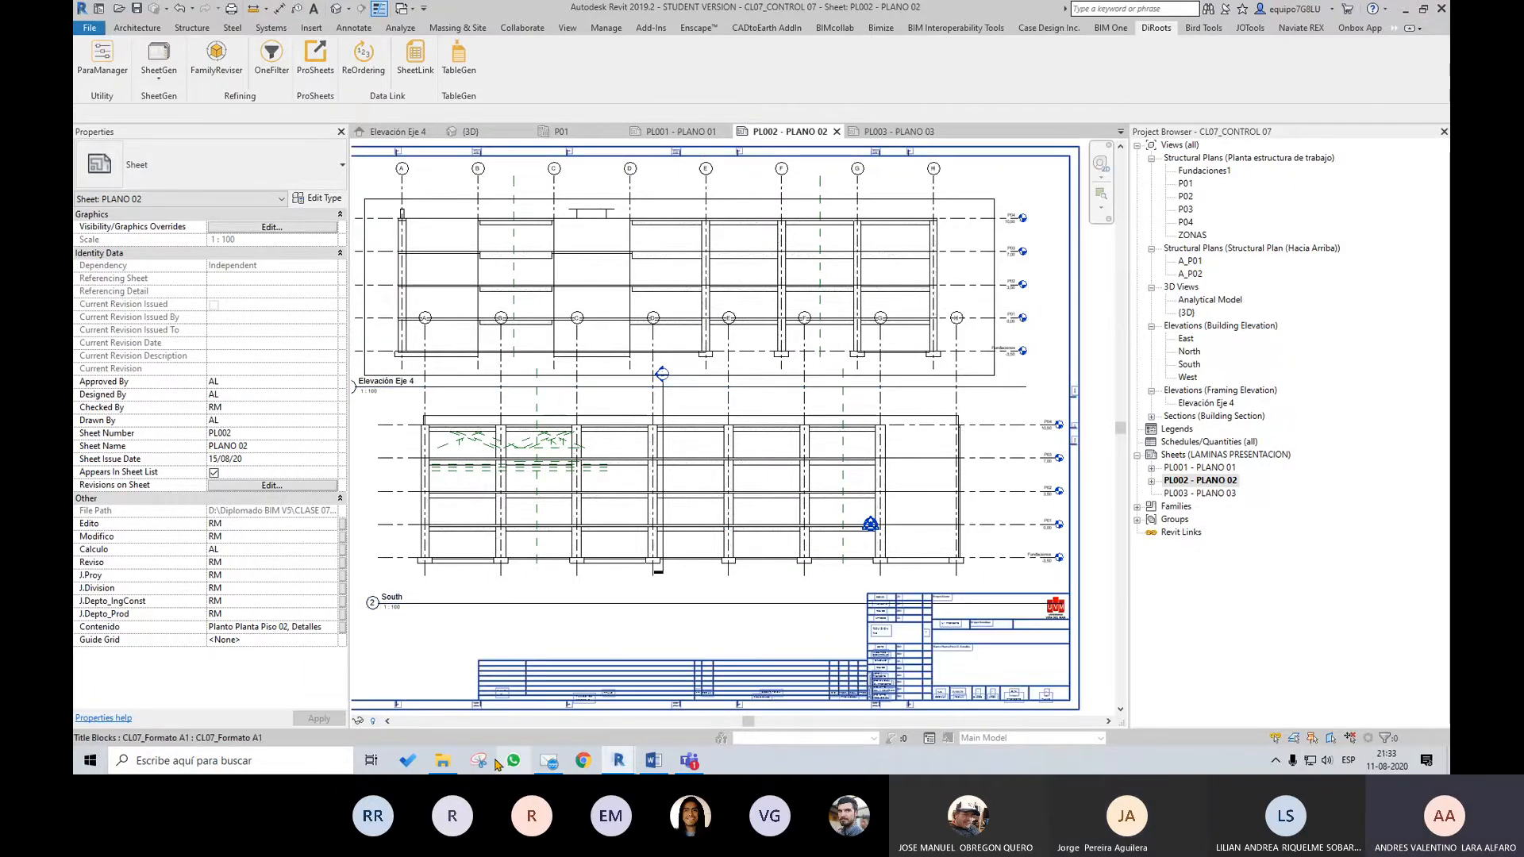
Switch to File Explorer, open the PL001 DWG file from the planos folder in AutoCAD and bring its window into view
click(443, 761)
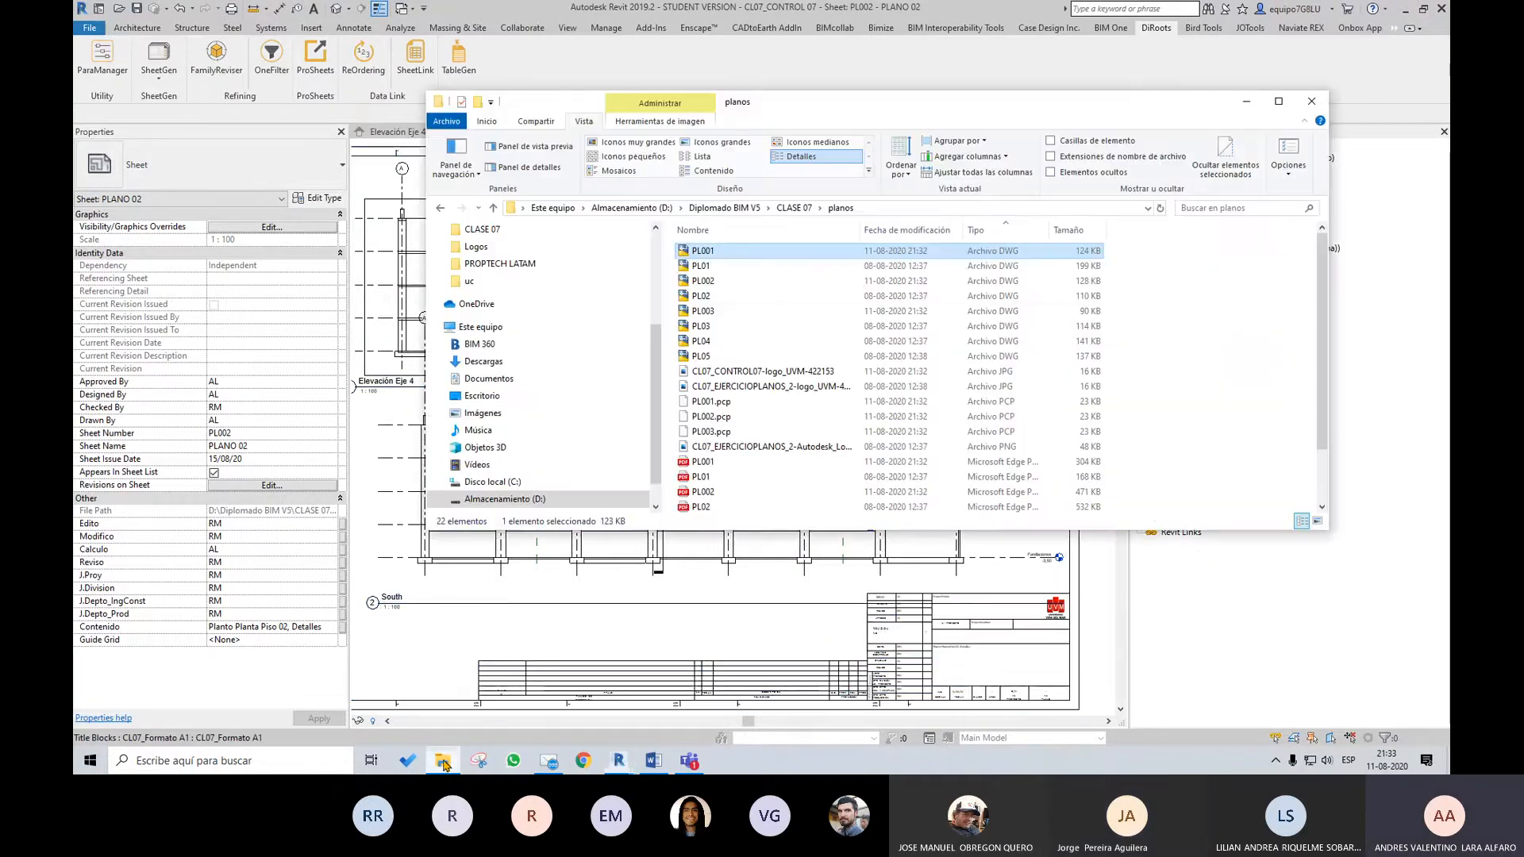
double_click(714, 254)
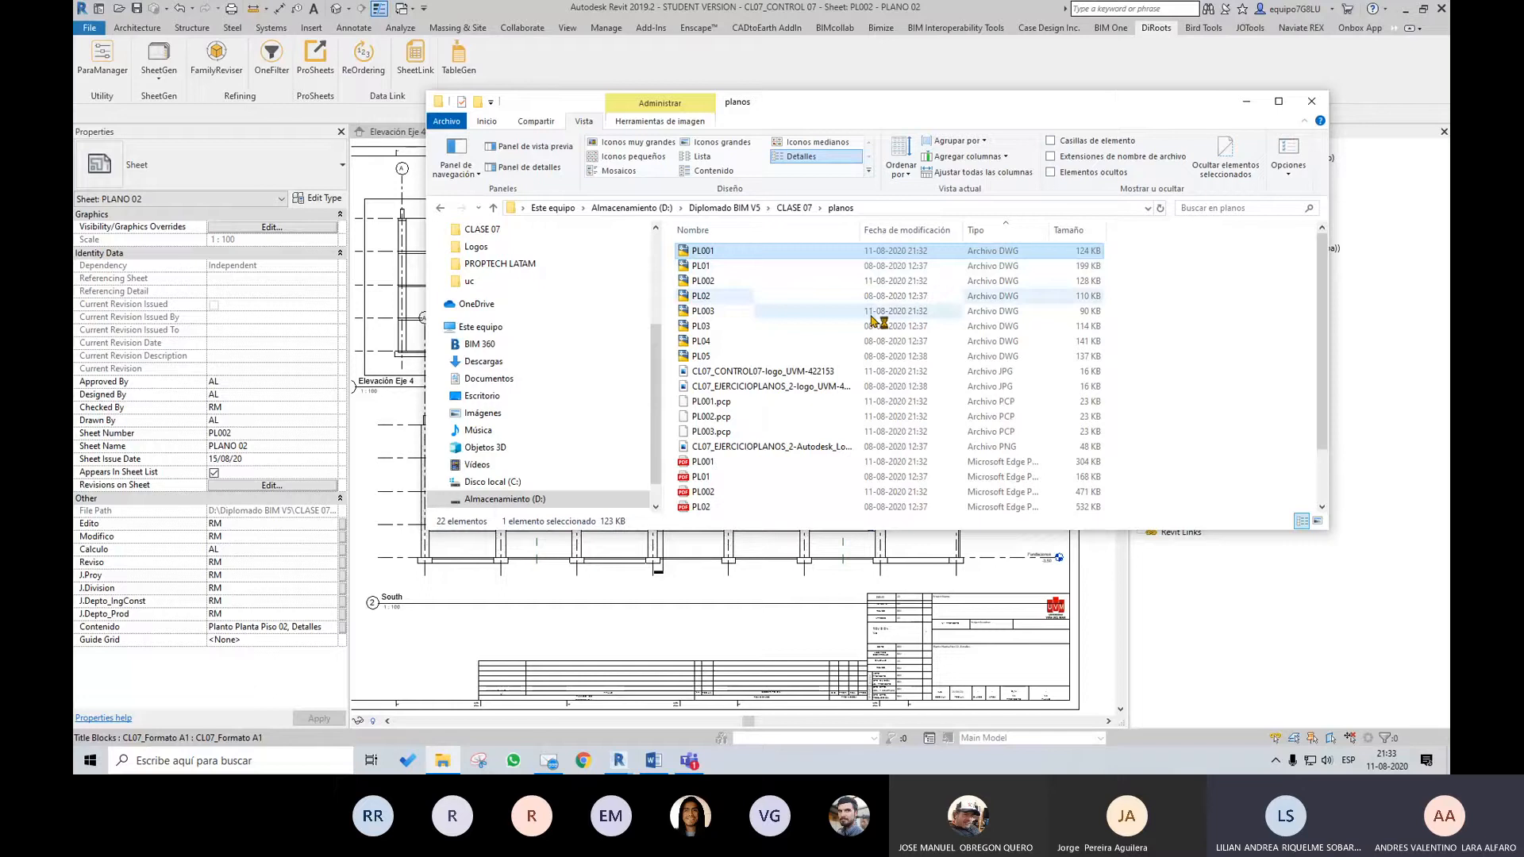
click(1276, 560)
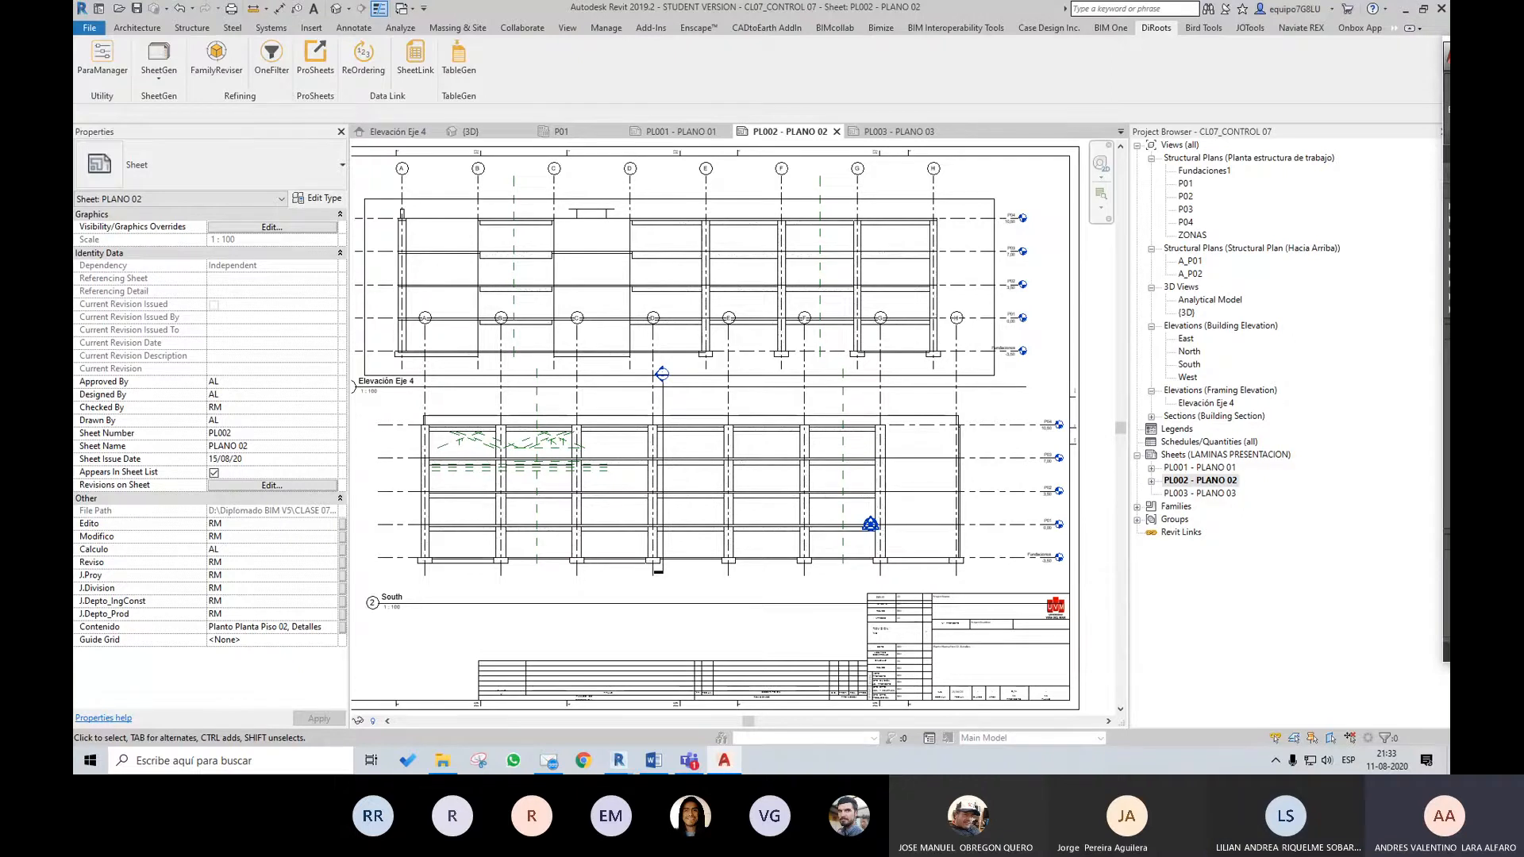
drag(1448, 49, 651, 2)
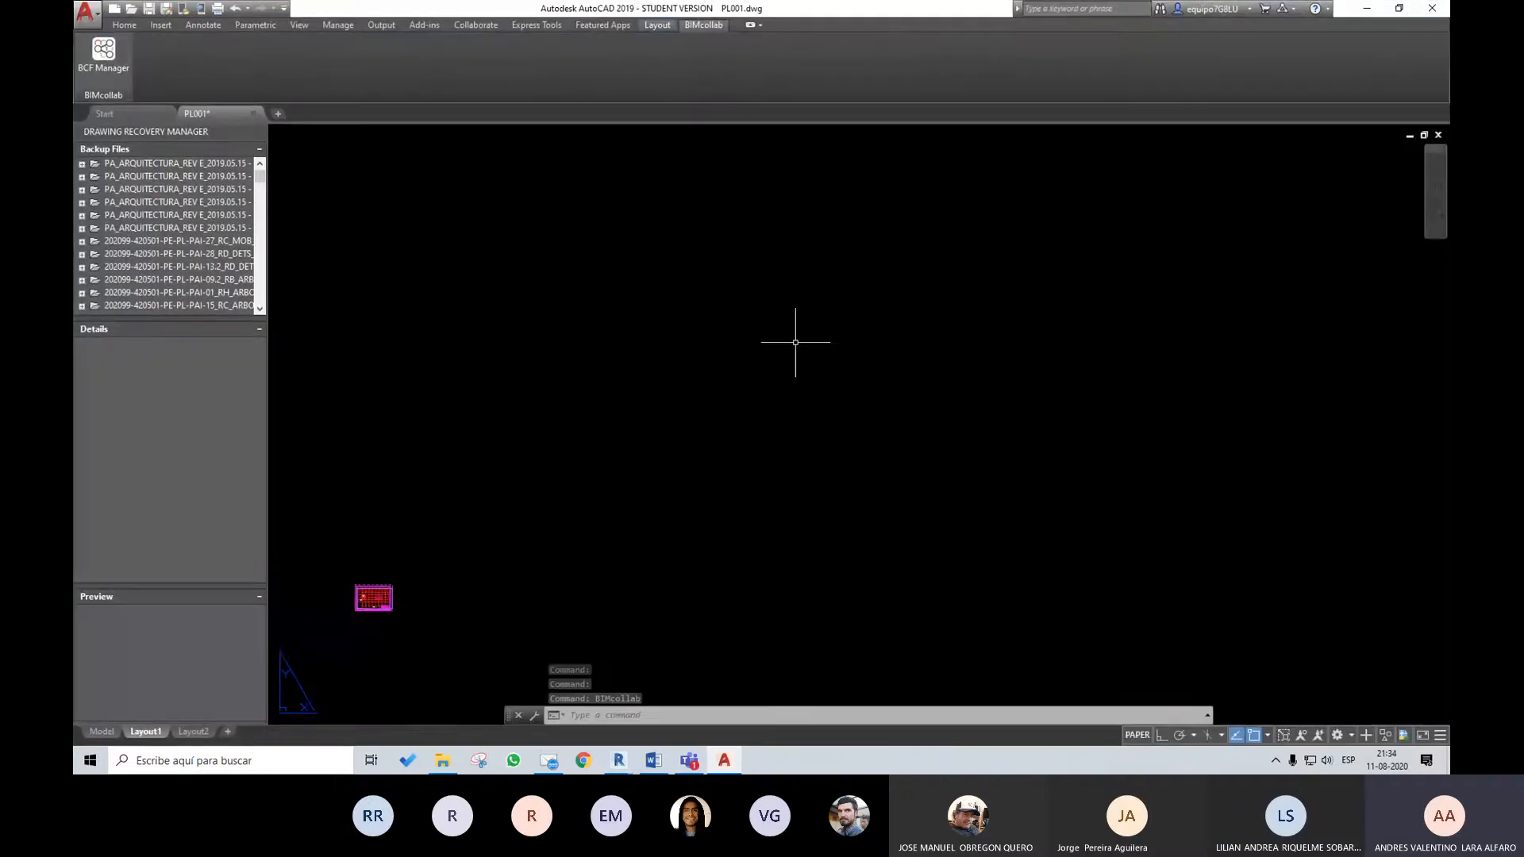
Examine the exported P01 plan, its grids and the title block on Layout1 of PL001.dwg
mouse_move(391, 570)
middle_down()
mouse_move(470, 515)
mouse_move(616, 479)
middle_up()
scroll(597, 524, up, 10)
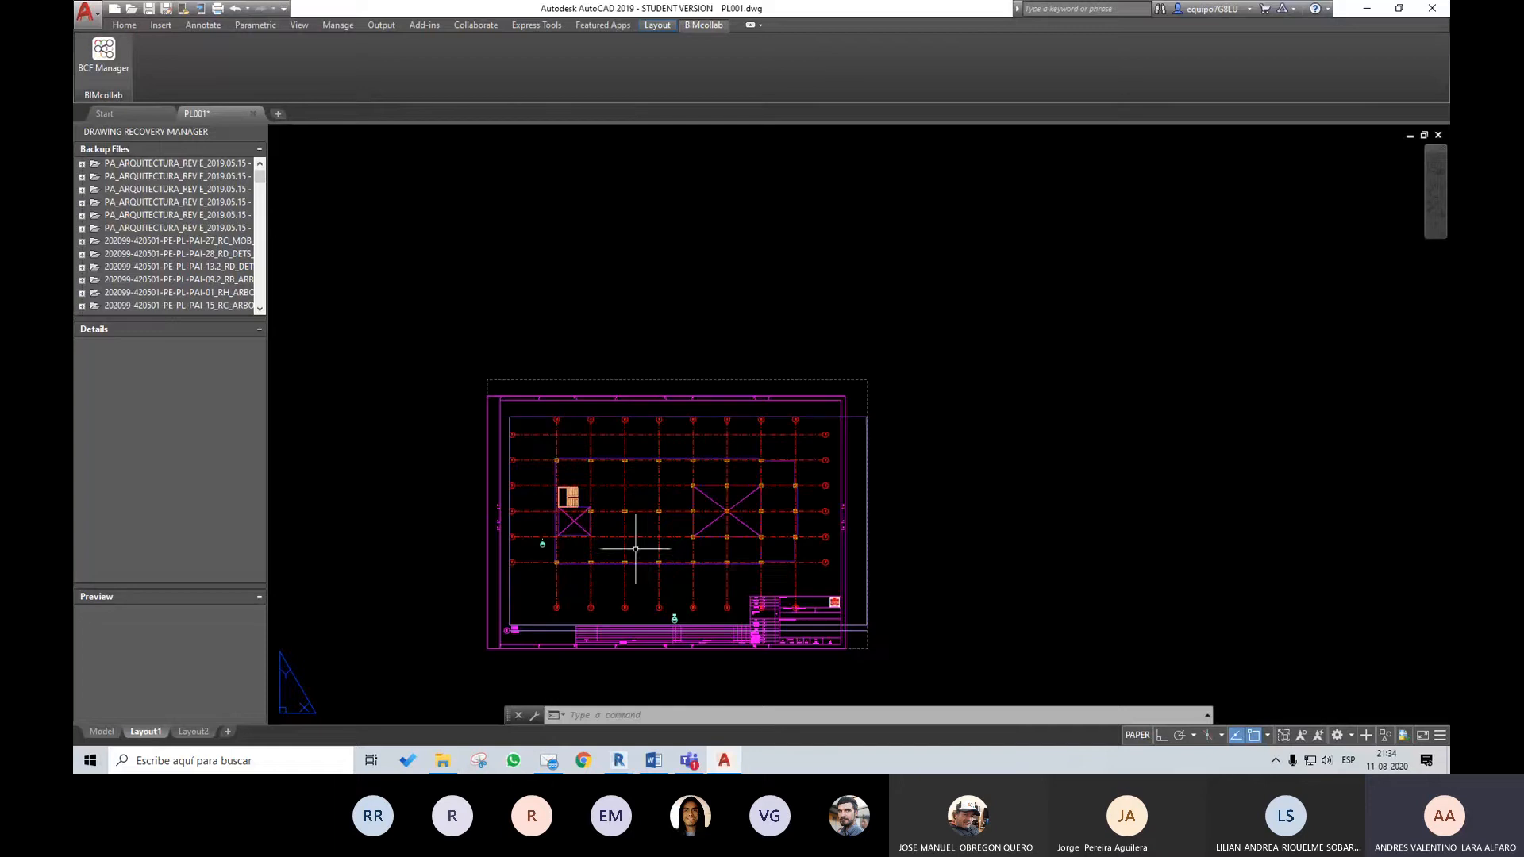
middle_drag(791, 571, 860, 532)
scroll(819, 558, up, 4)
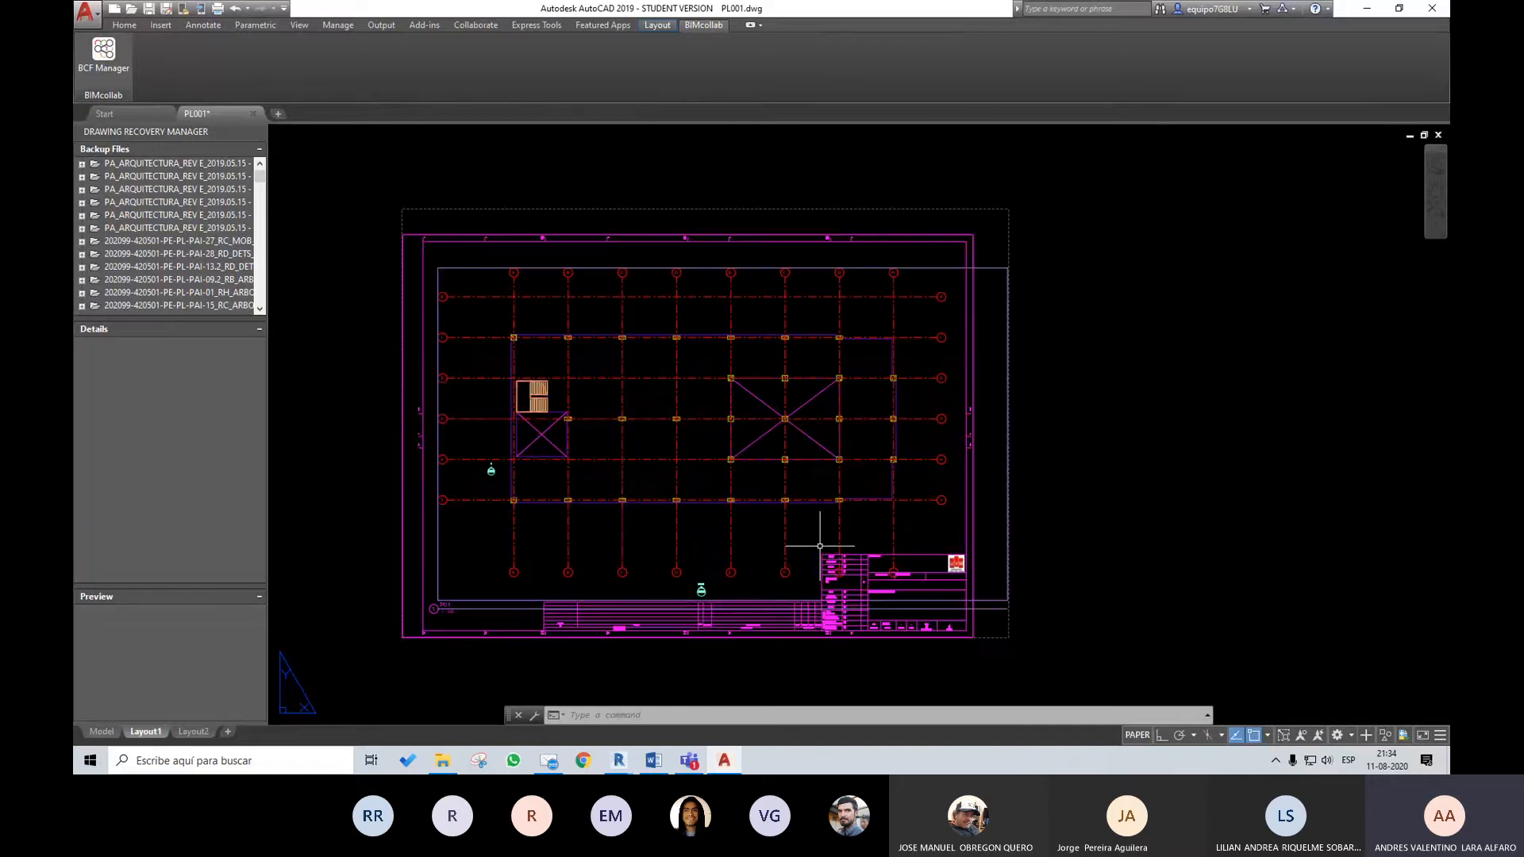
middle_drag(1127, 500, 1140, 501)
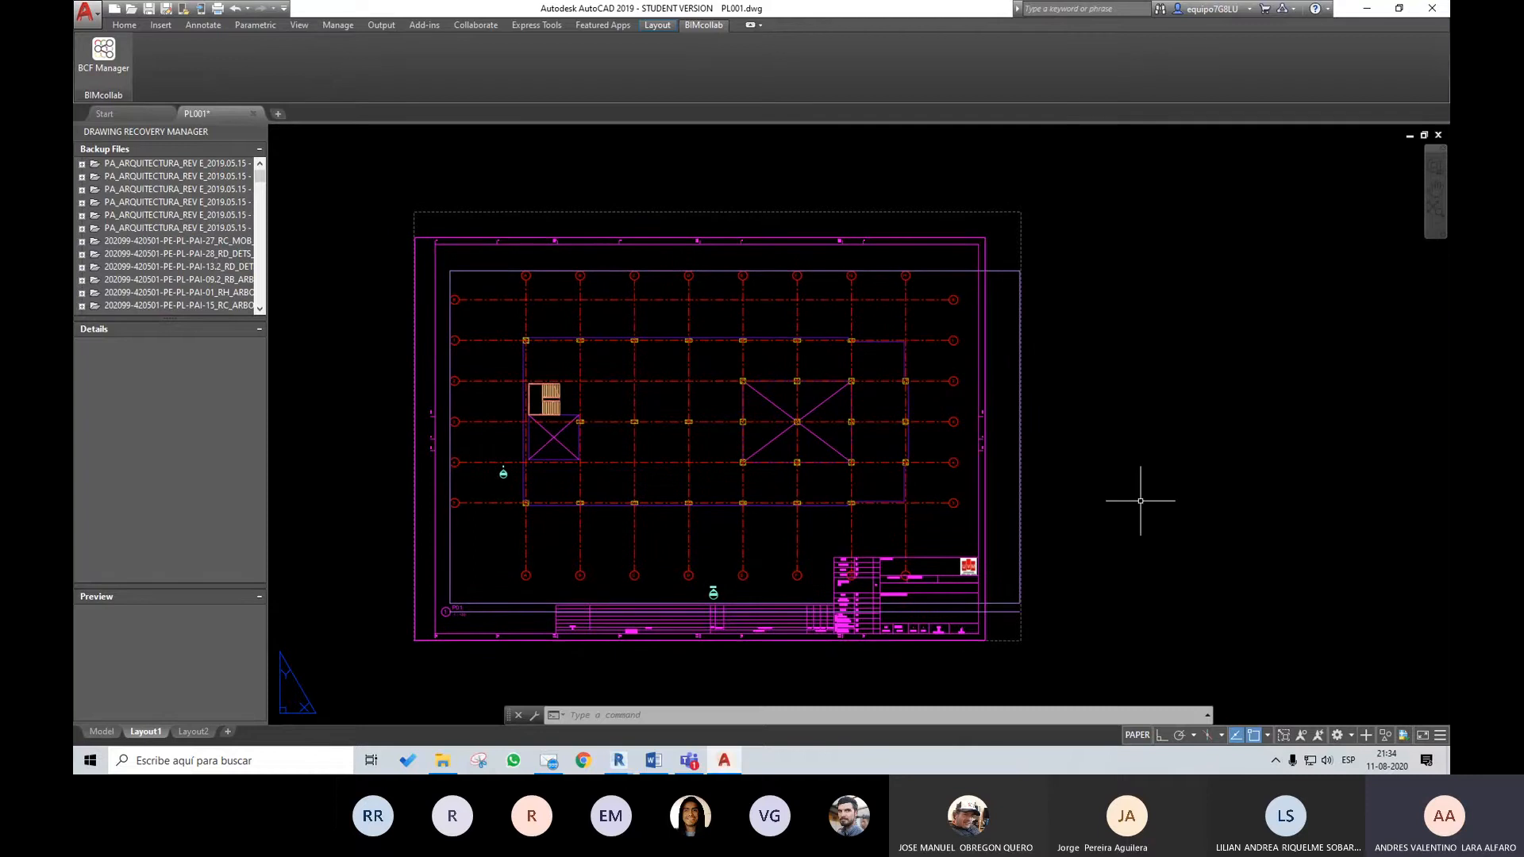
scroll(893, 538, up, 3)
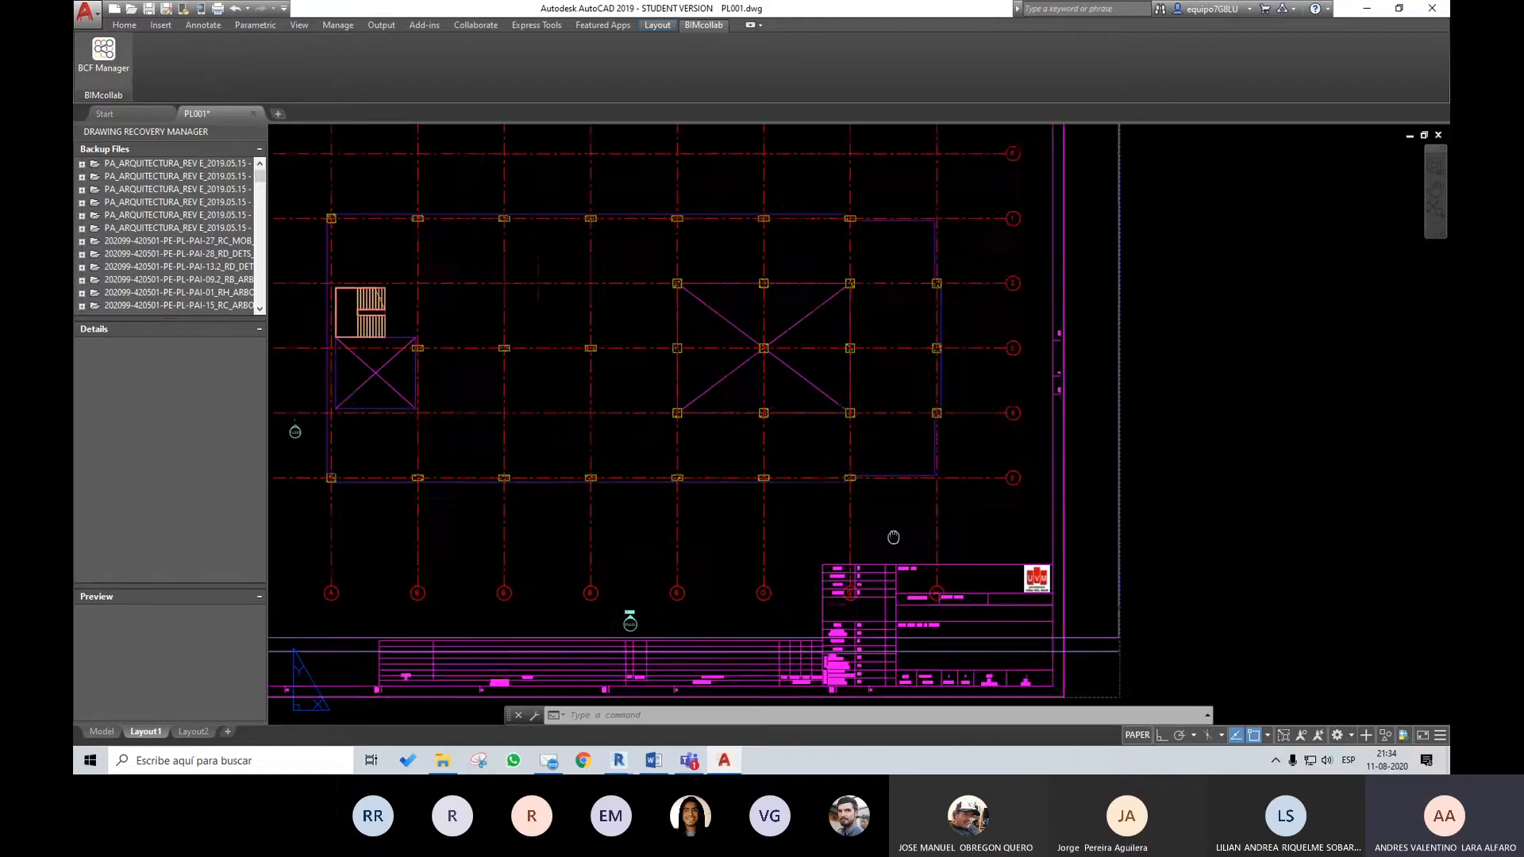
middle_drag(893, 537, 1104, 557)
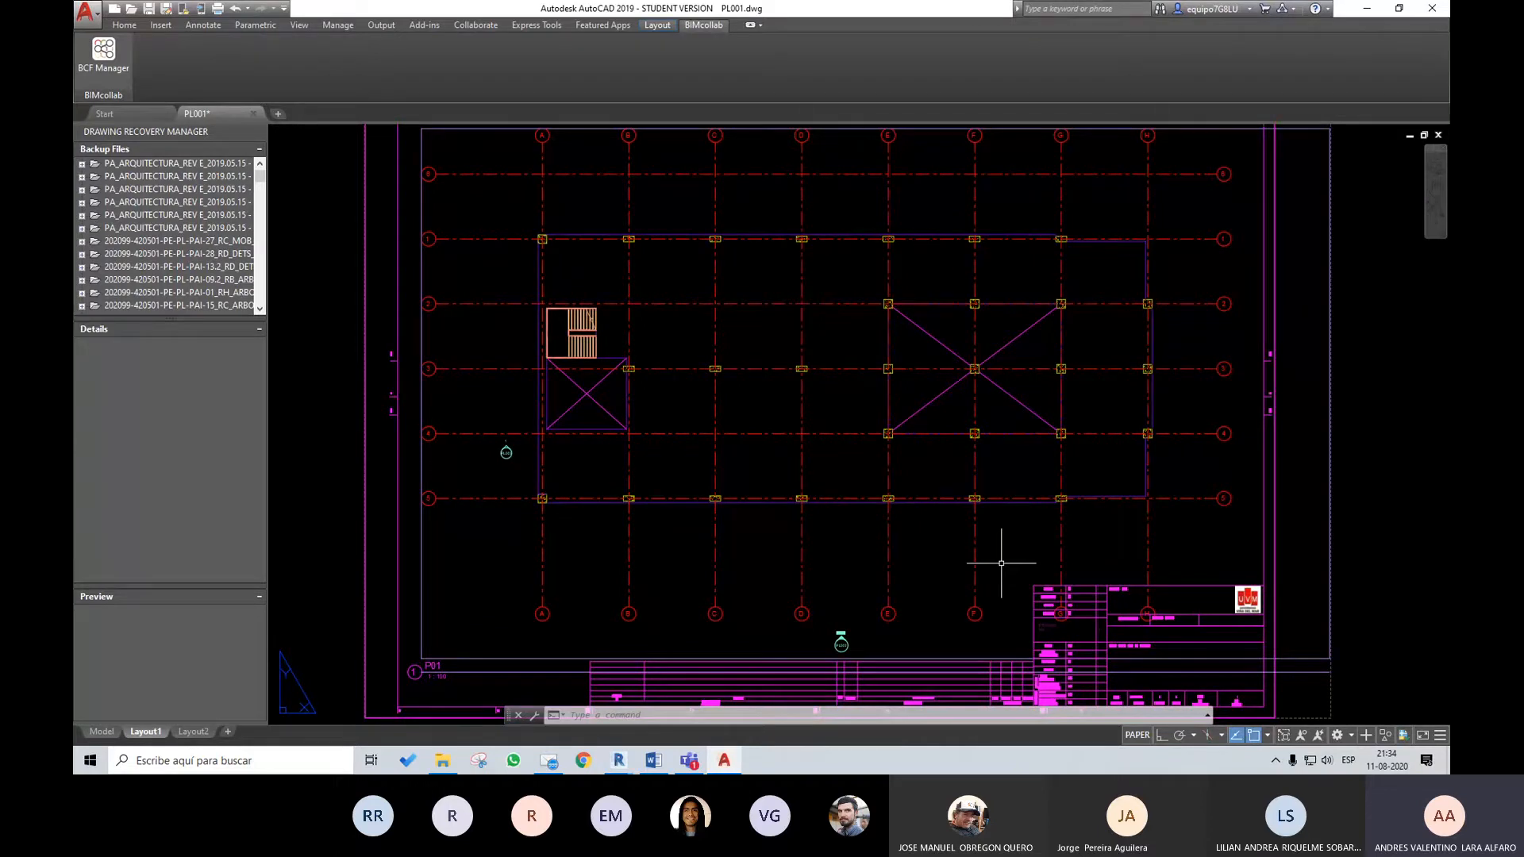
middle_drag(1012, 370, 1051, 410)
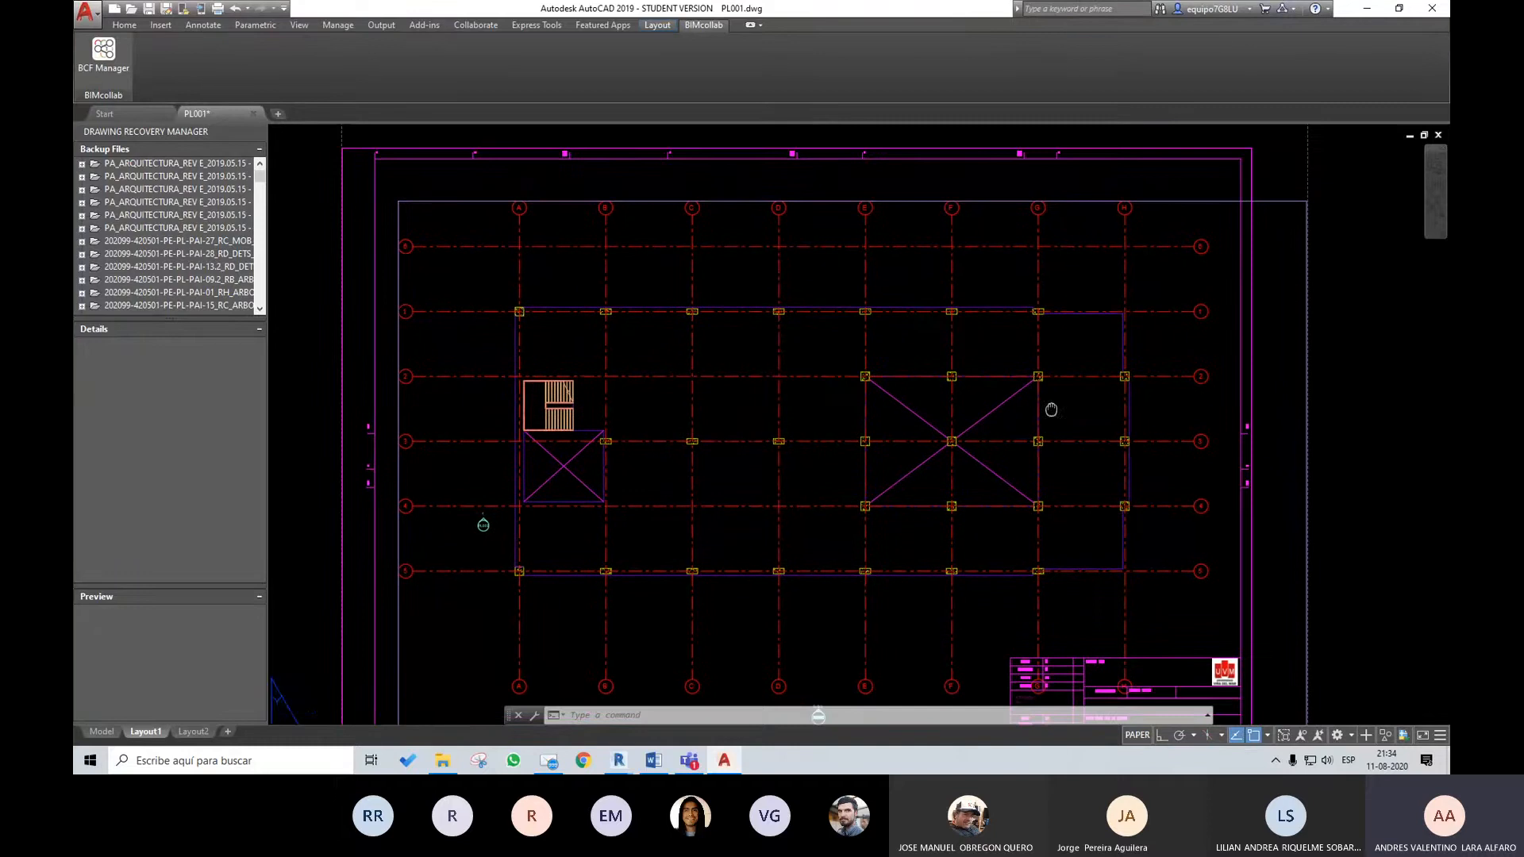
middle_drag(916, 564, 935, 513)
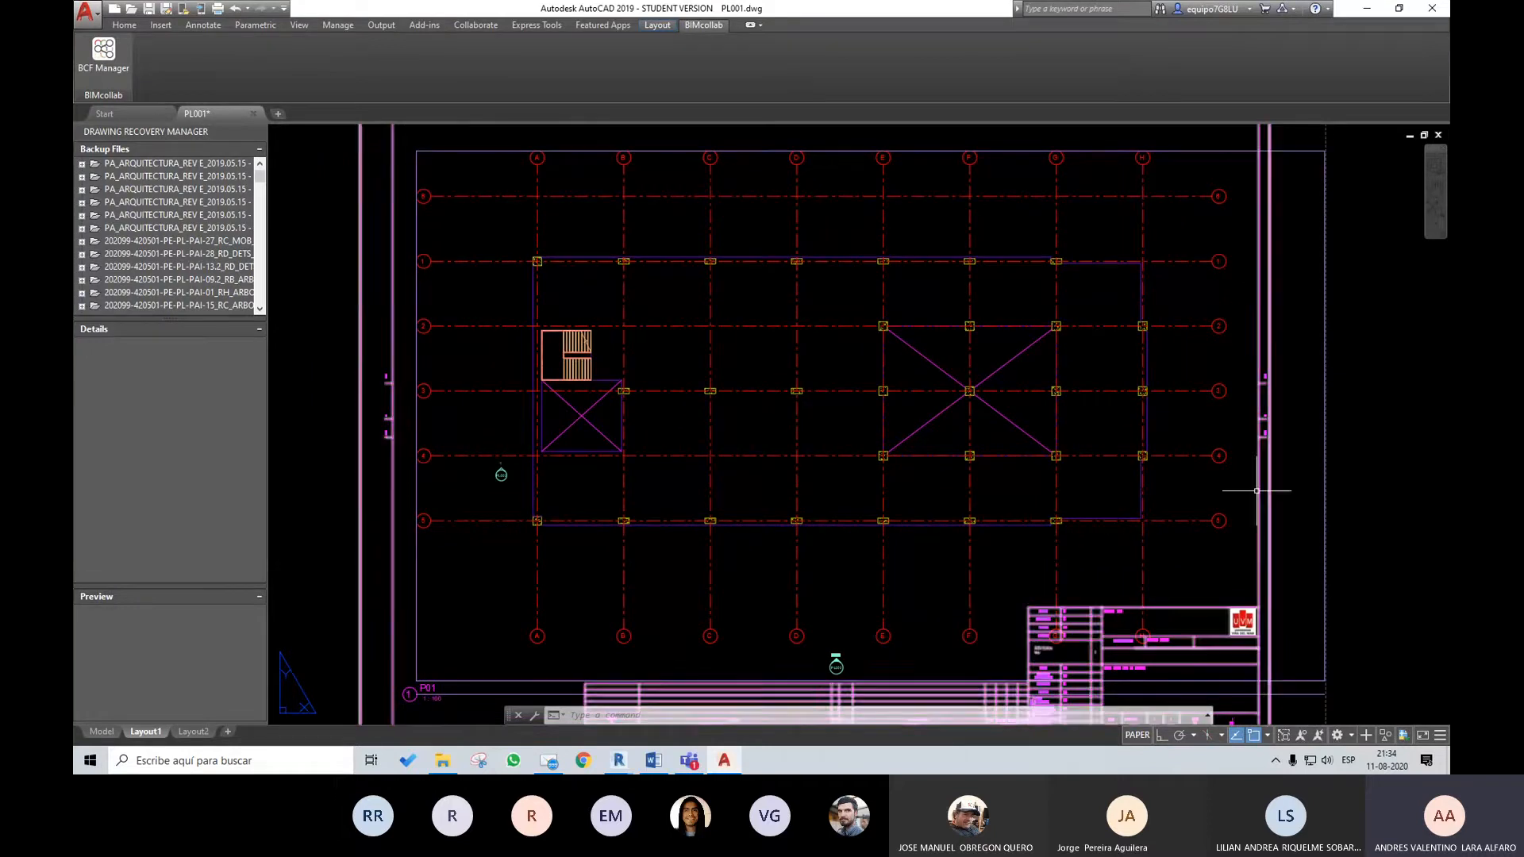
middle_drag(993, 459, 977, 374)
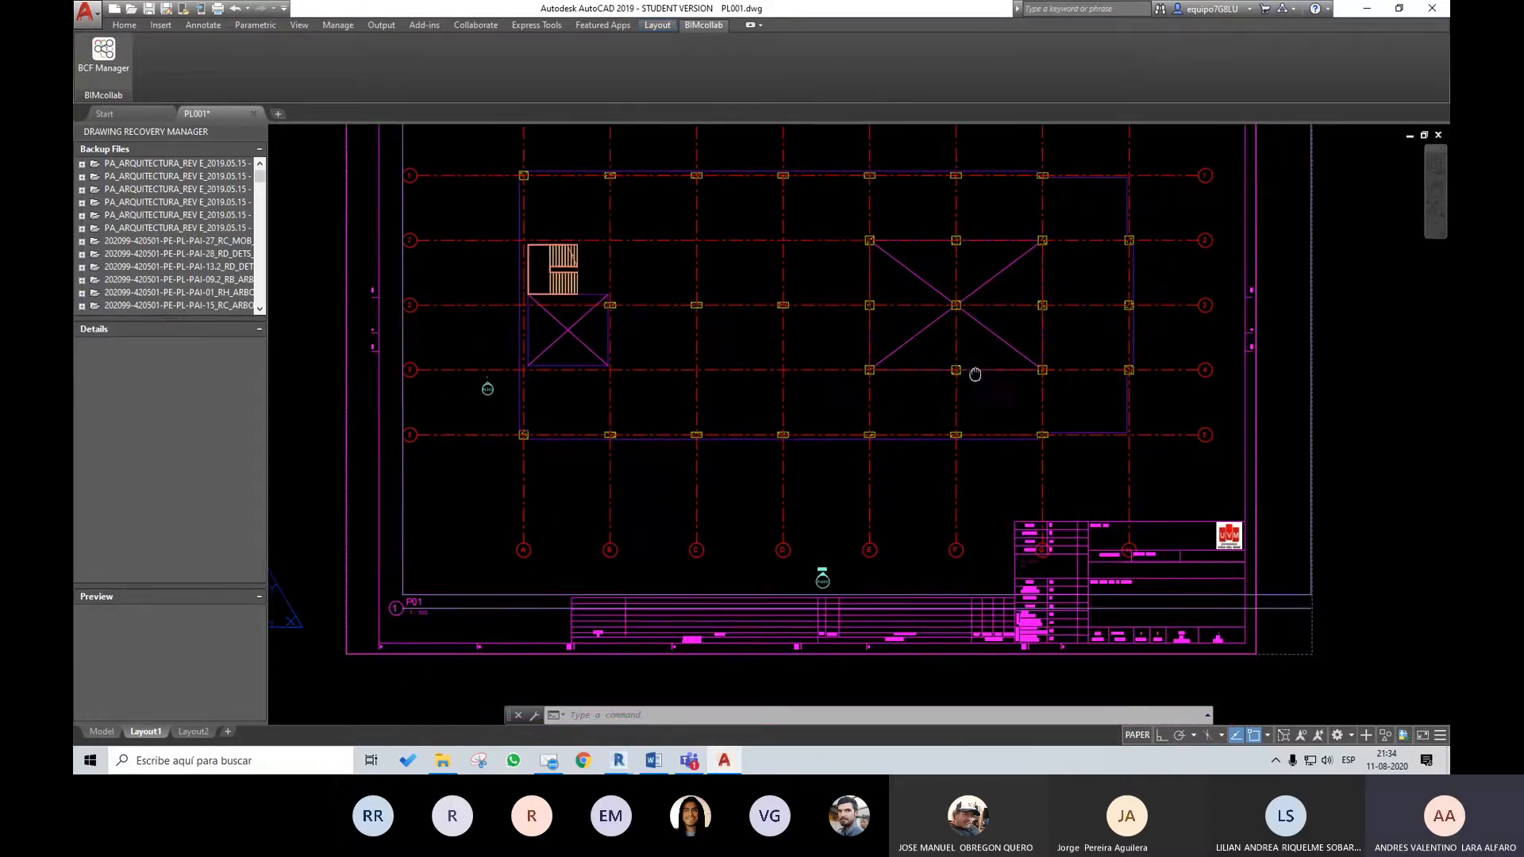
middle_drag(1096, 373, 1071, 446)
middle_drag(943, 460, 935, 382)
scroll(1114, 528, up, 2)
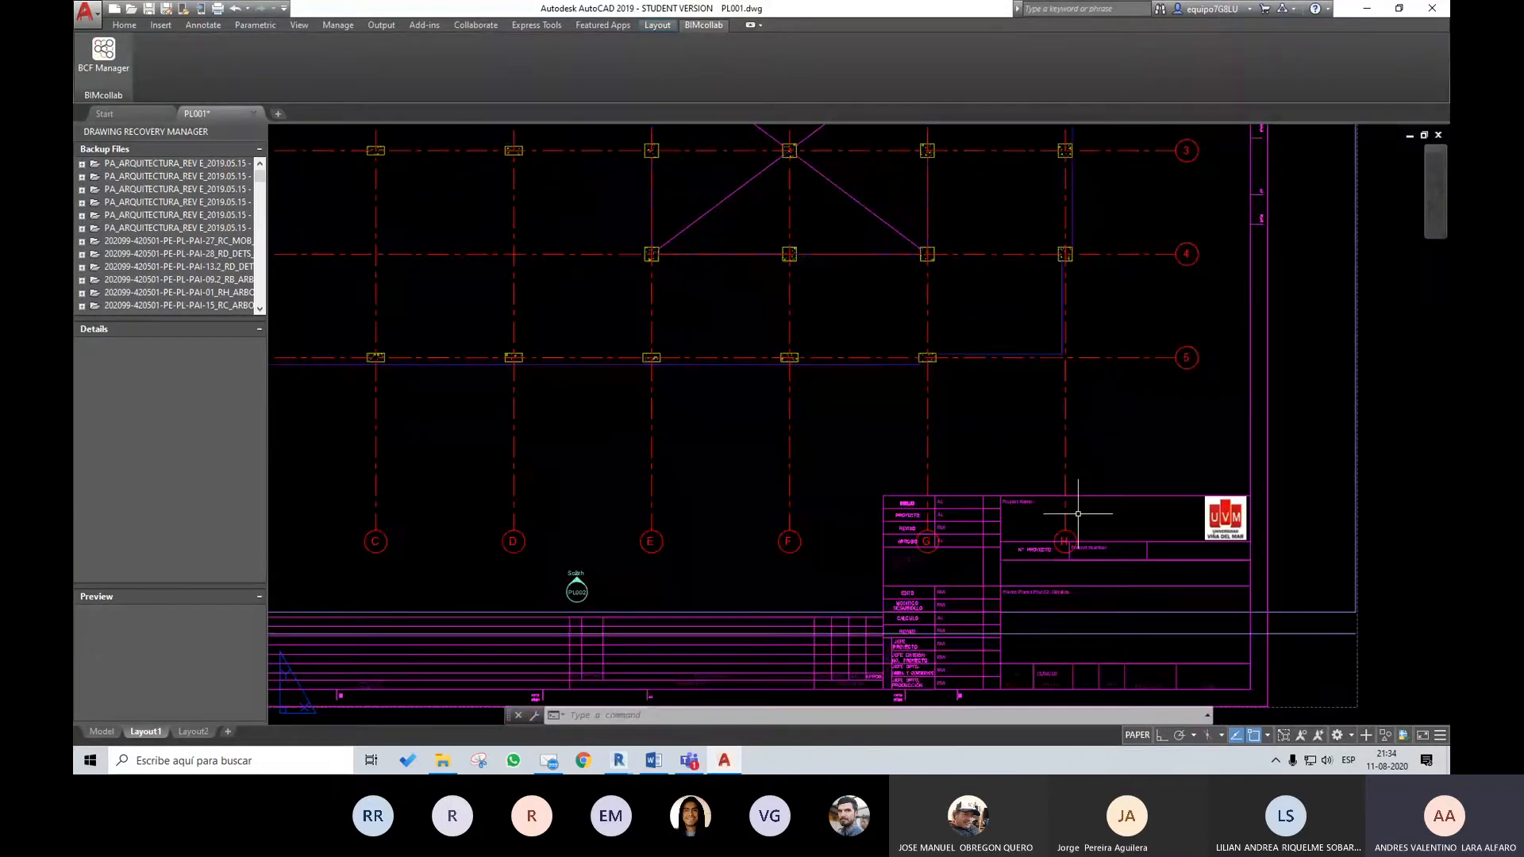
scroll(1078, 513, up, 5)
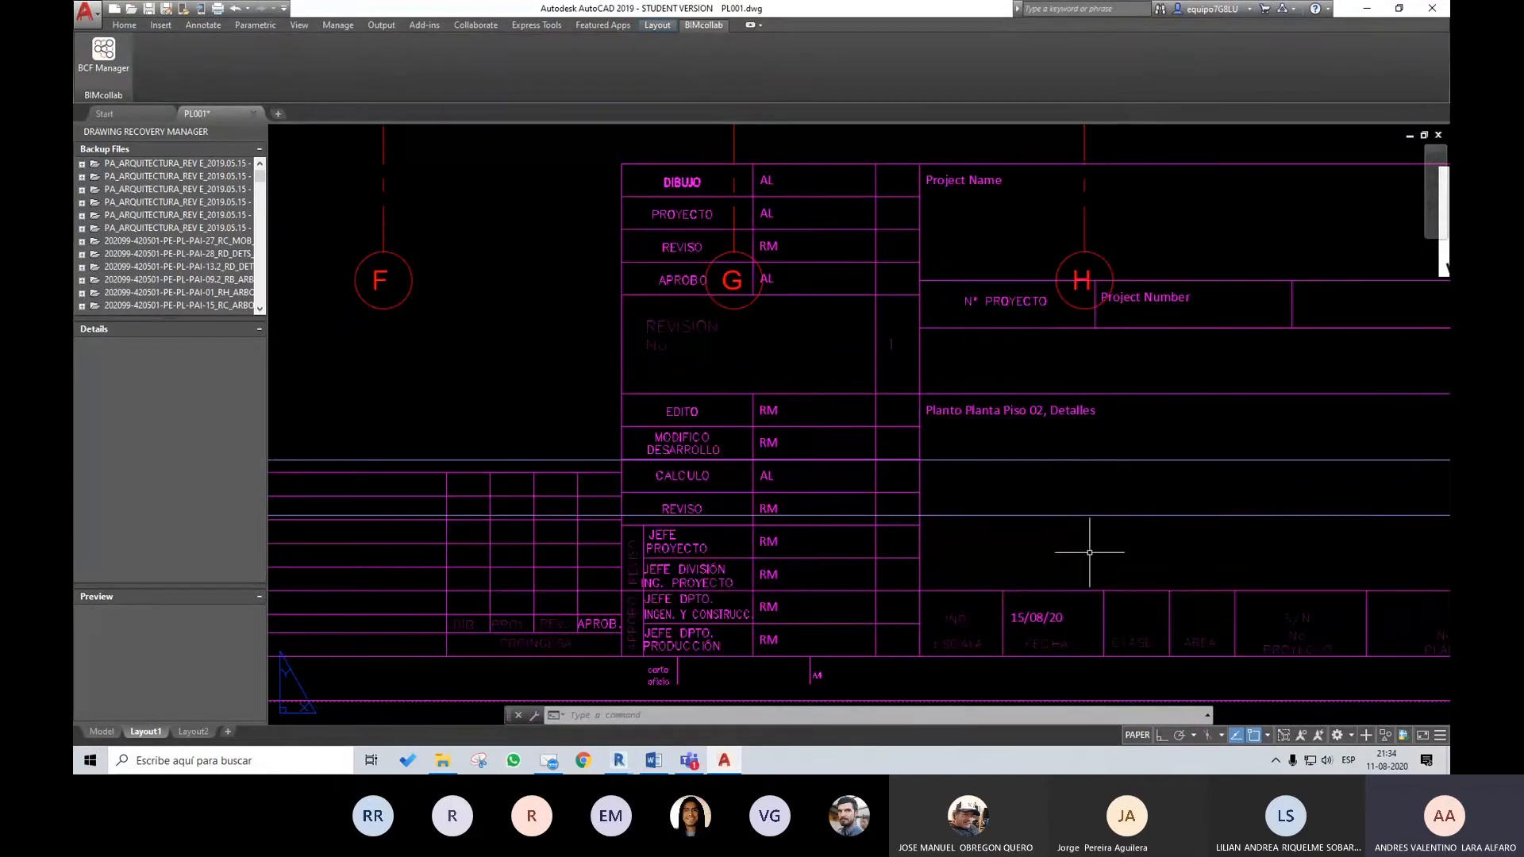
scroll(1091, 524, down, 4)
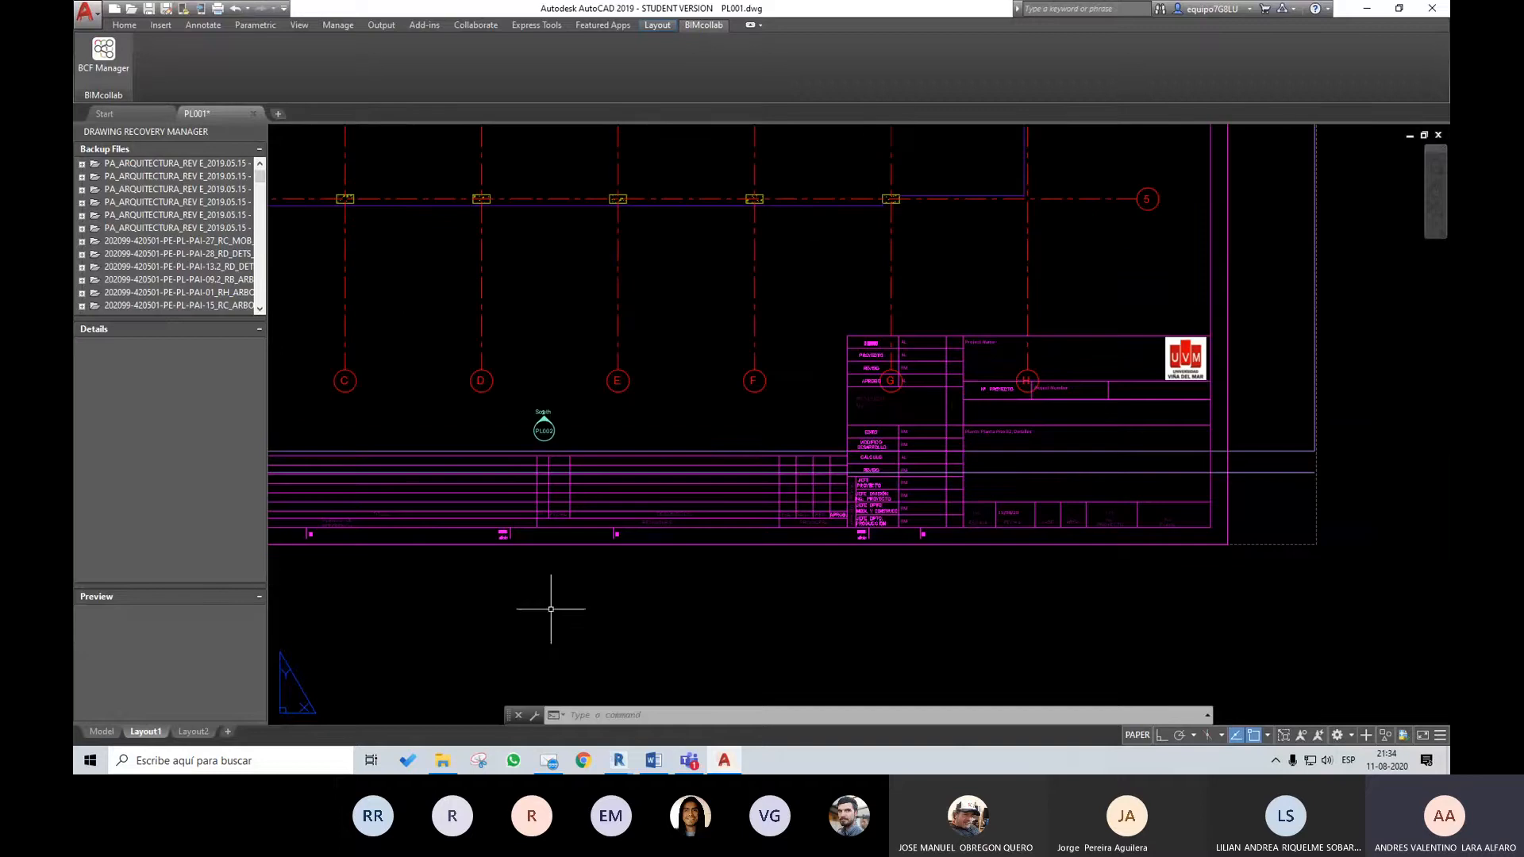
click(682, 502)
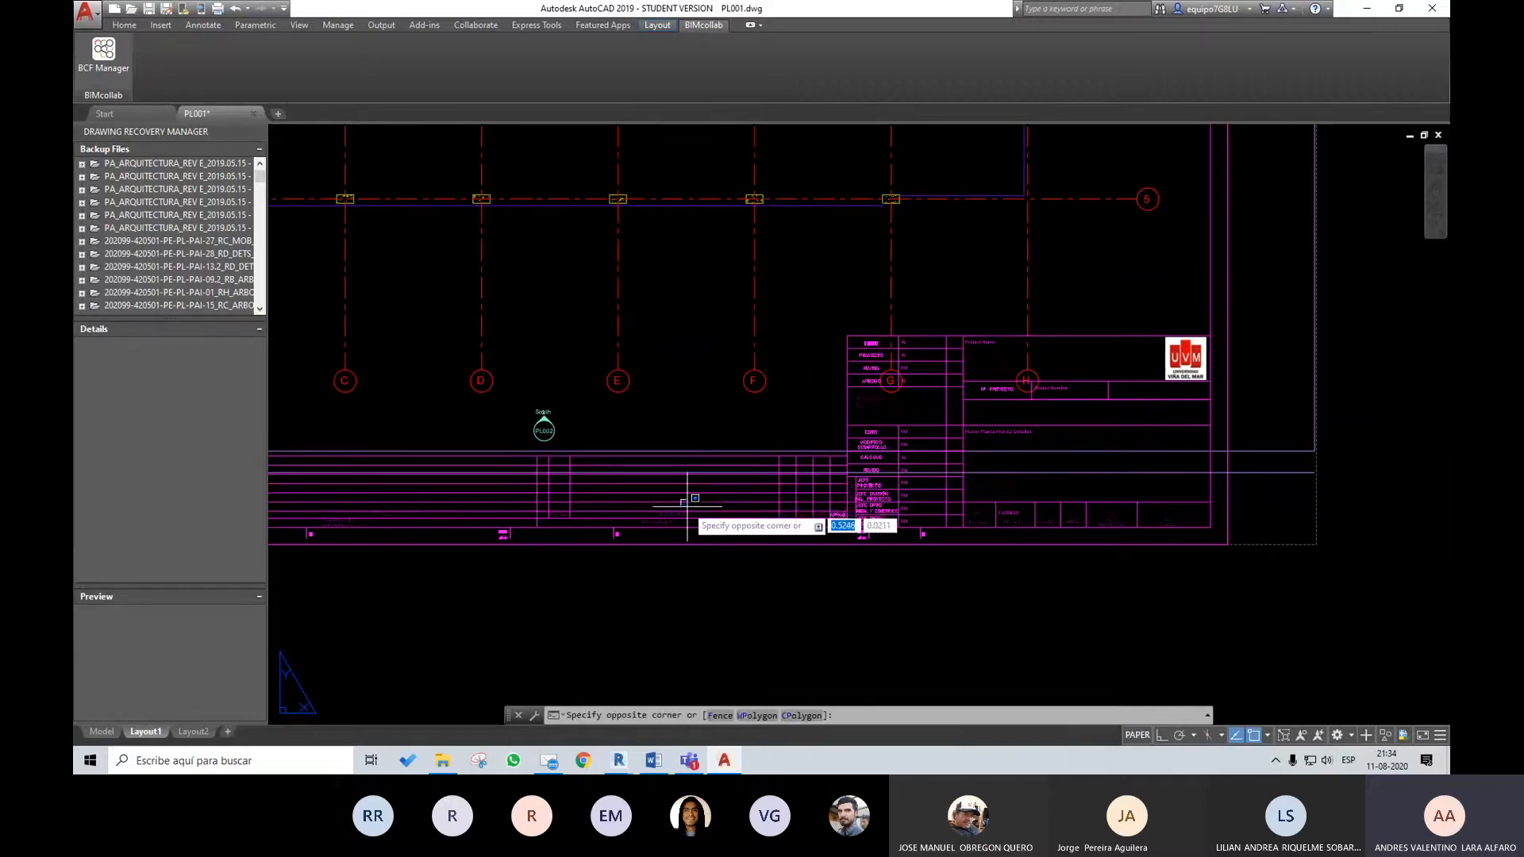
click(687, 503)
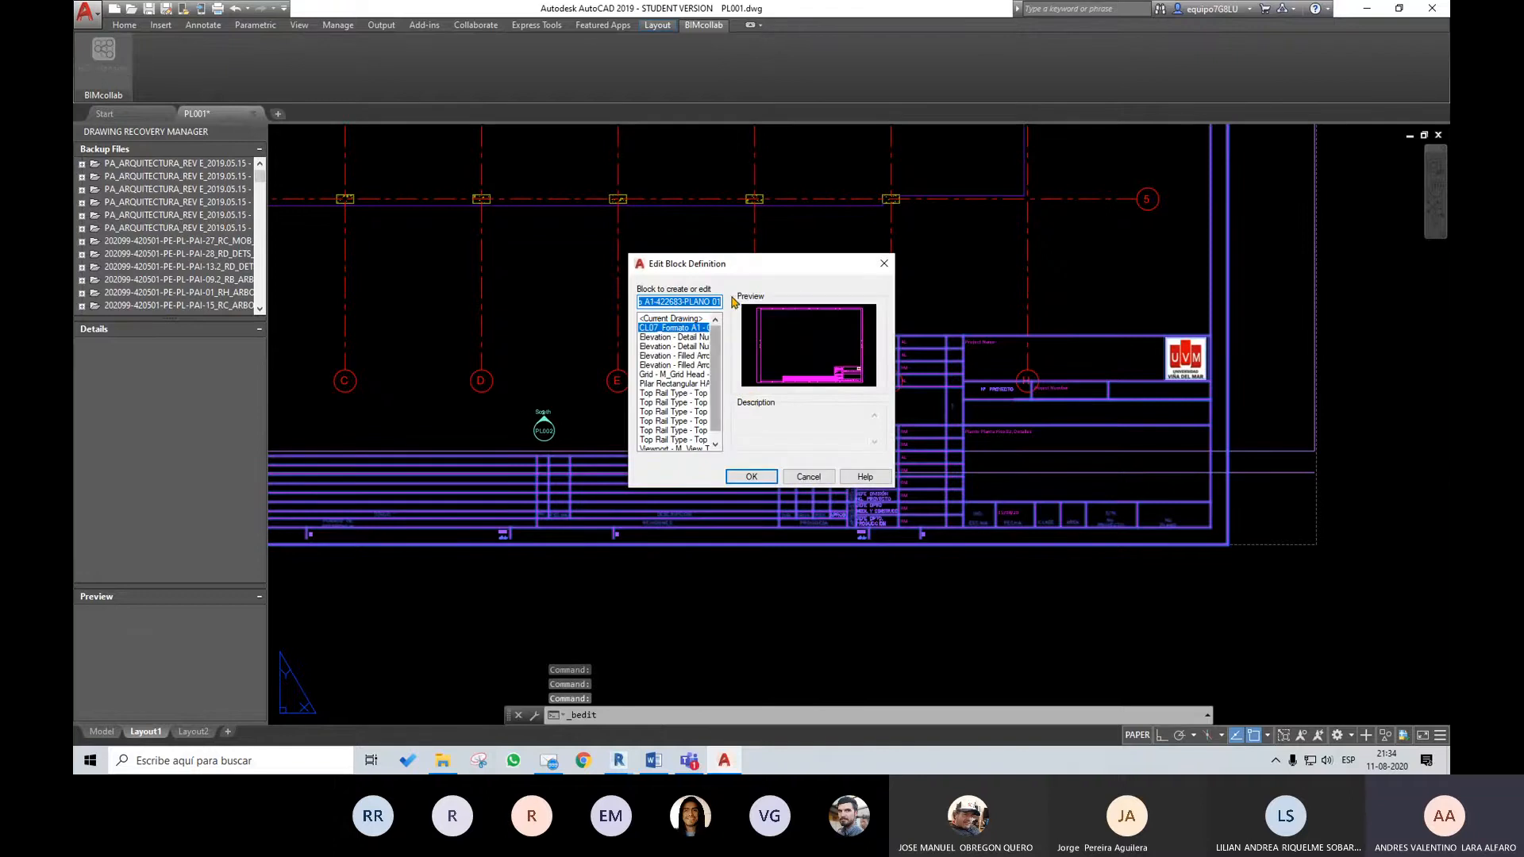
click(808, 476)
Check the project, content, date and approval fields in the title block on Layout1
scroll(936, 477, up, 1)
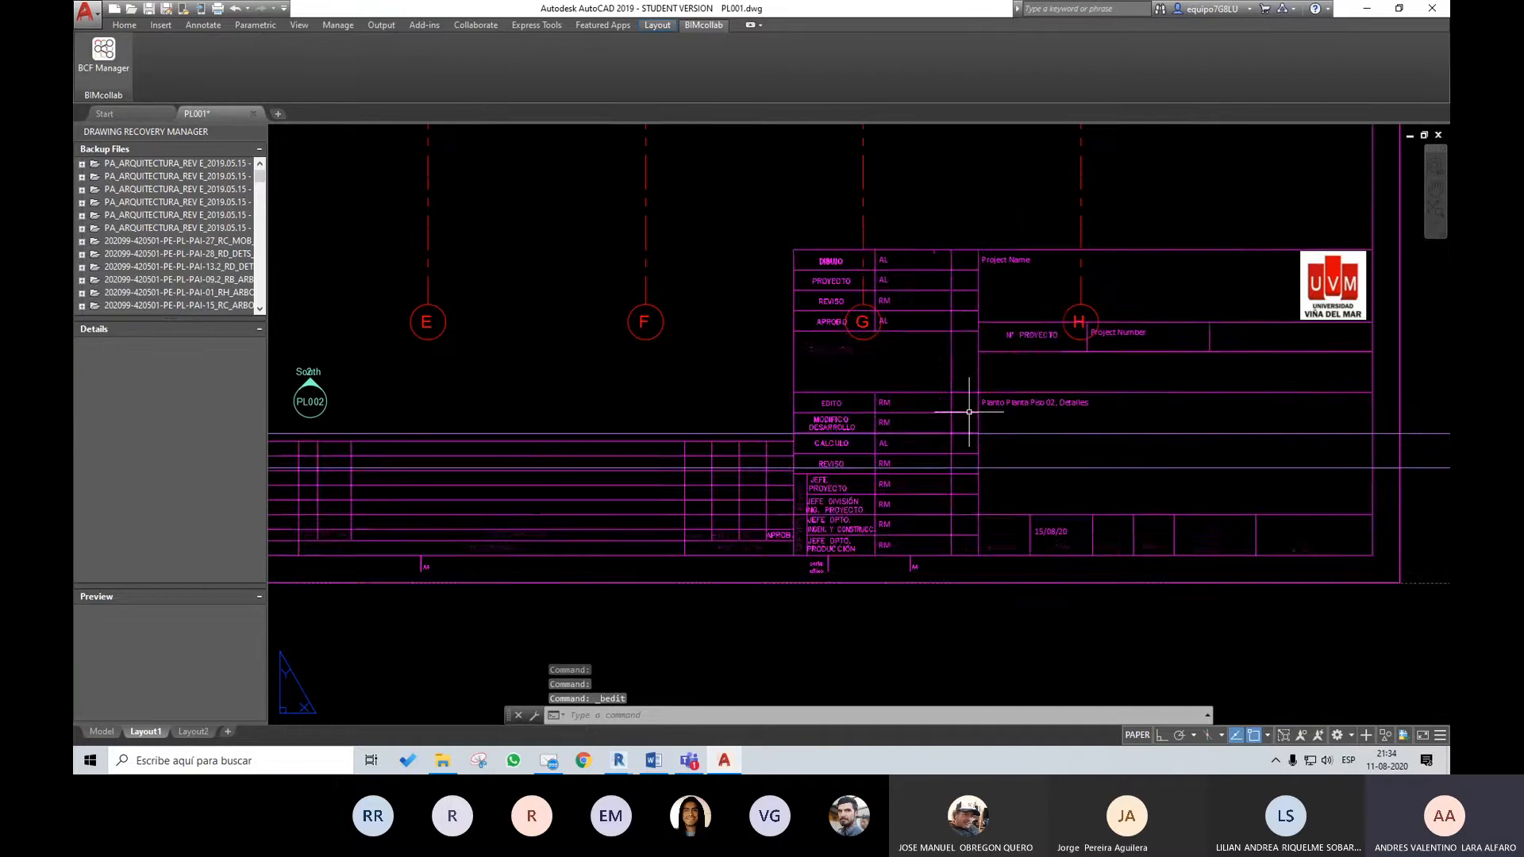
scroll(1049, 510, down, 2)
middle_drag(1052, 439, 1039, 493)
scroll(1002, 573, up, 4)
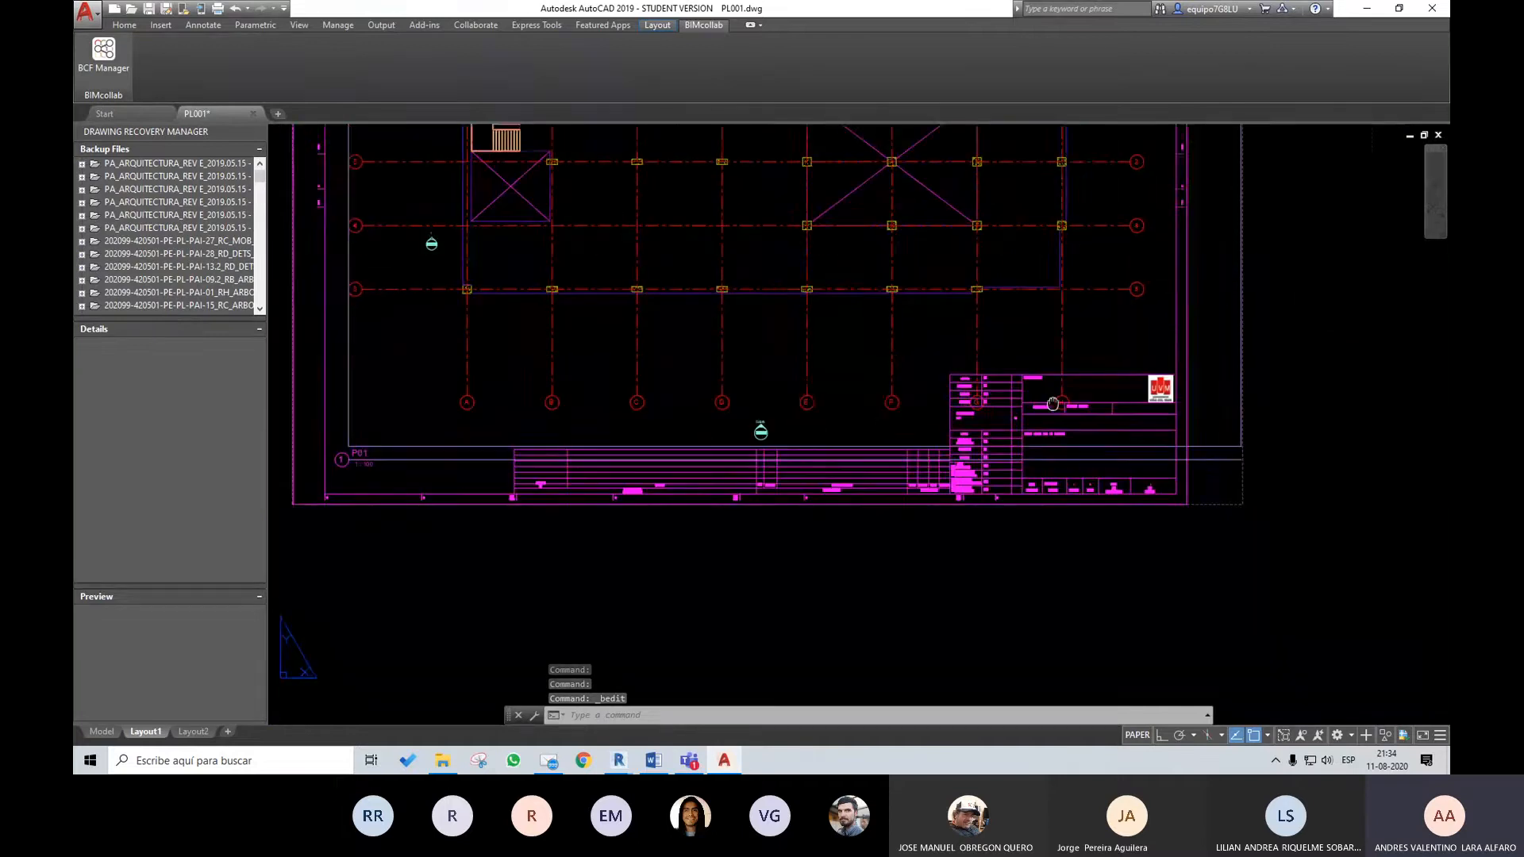
Switch to model space, select the grid F line and inspect its layer and colour properties
click(99, 733)
scroll(775, 445, down, 6)
scroll(781, 450, up, 4)
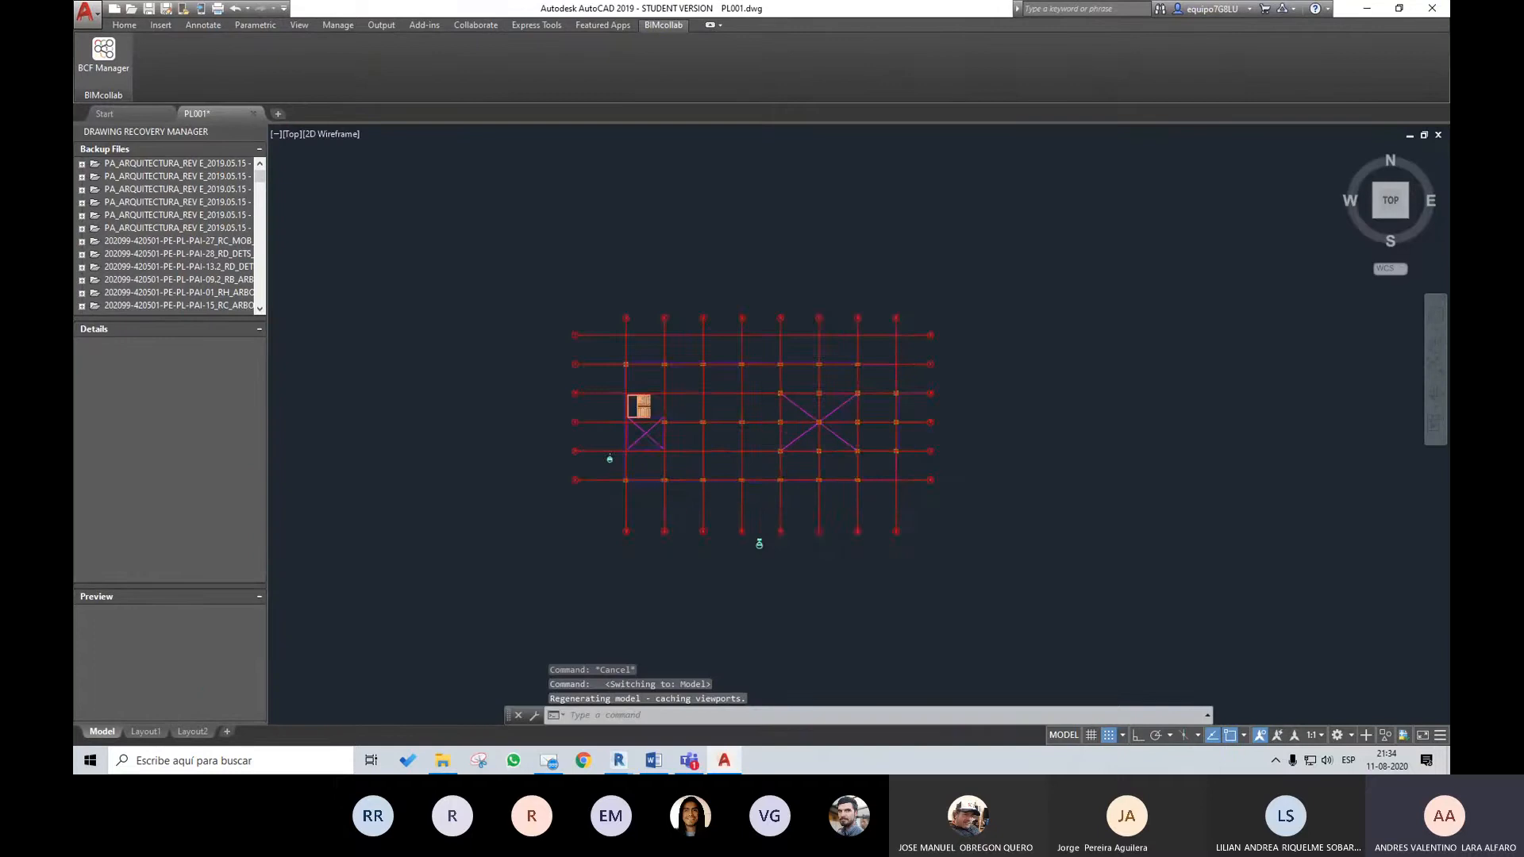
scroll(843, 510, up, 2)
click(847, 517)
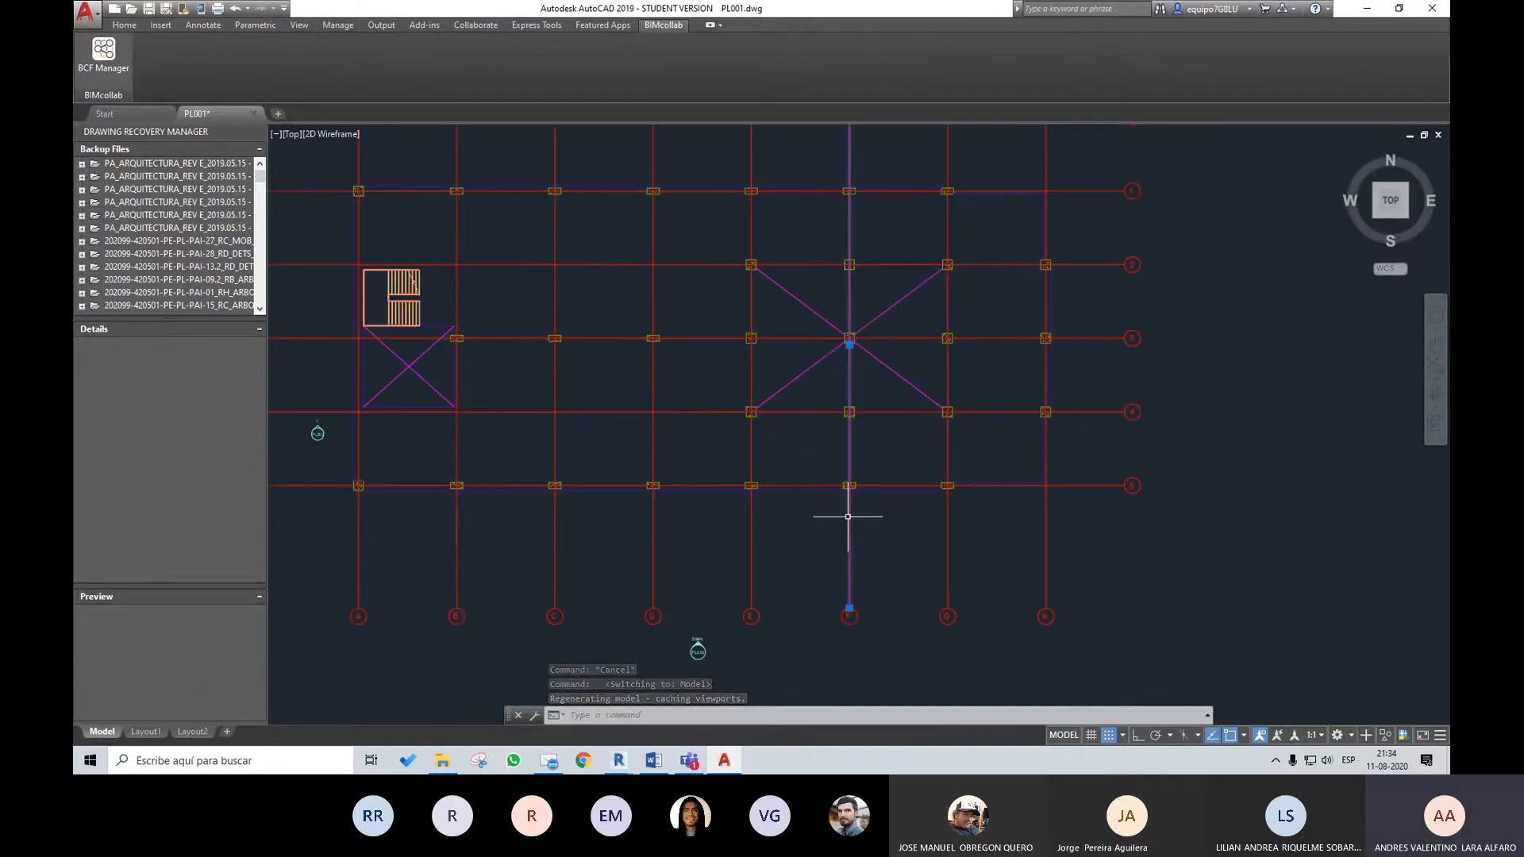
click(124, 26)
scroll(843, 331, down, 3)
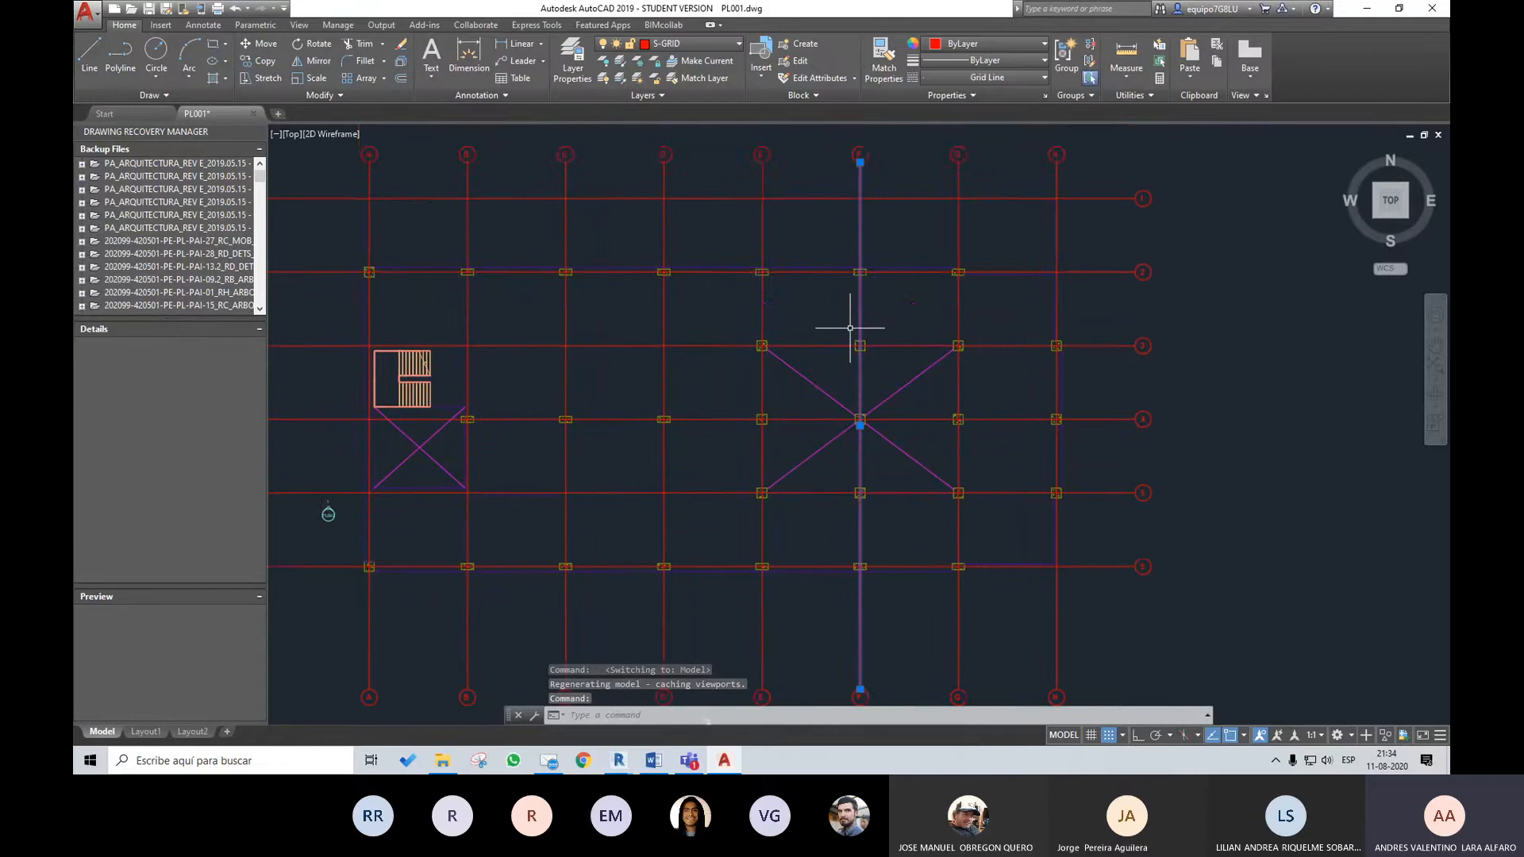
scroll(797, 252, up, 2)
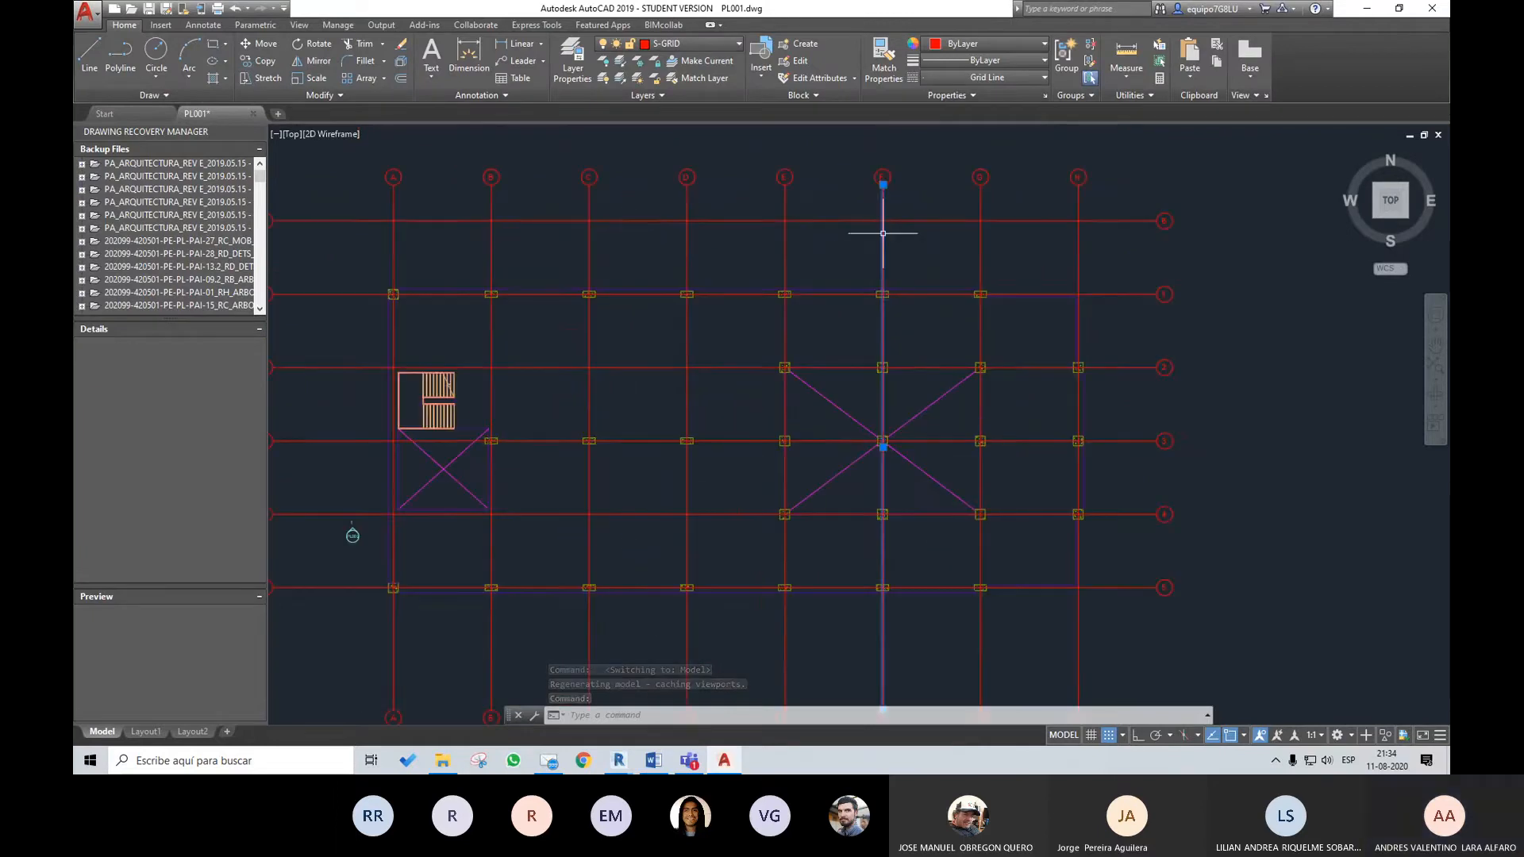
middle_drag(878, 238, 938, 301)
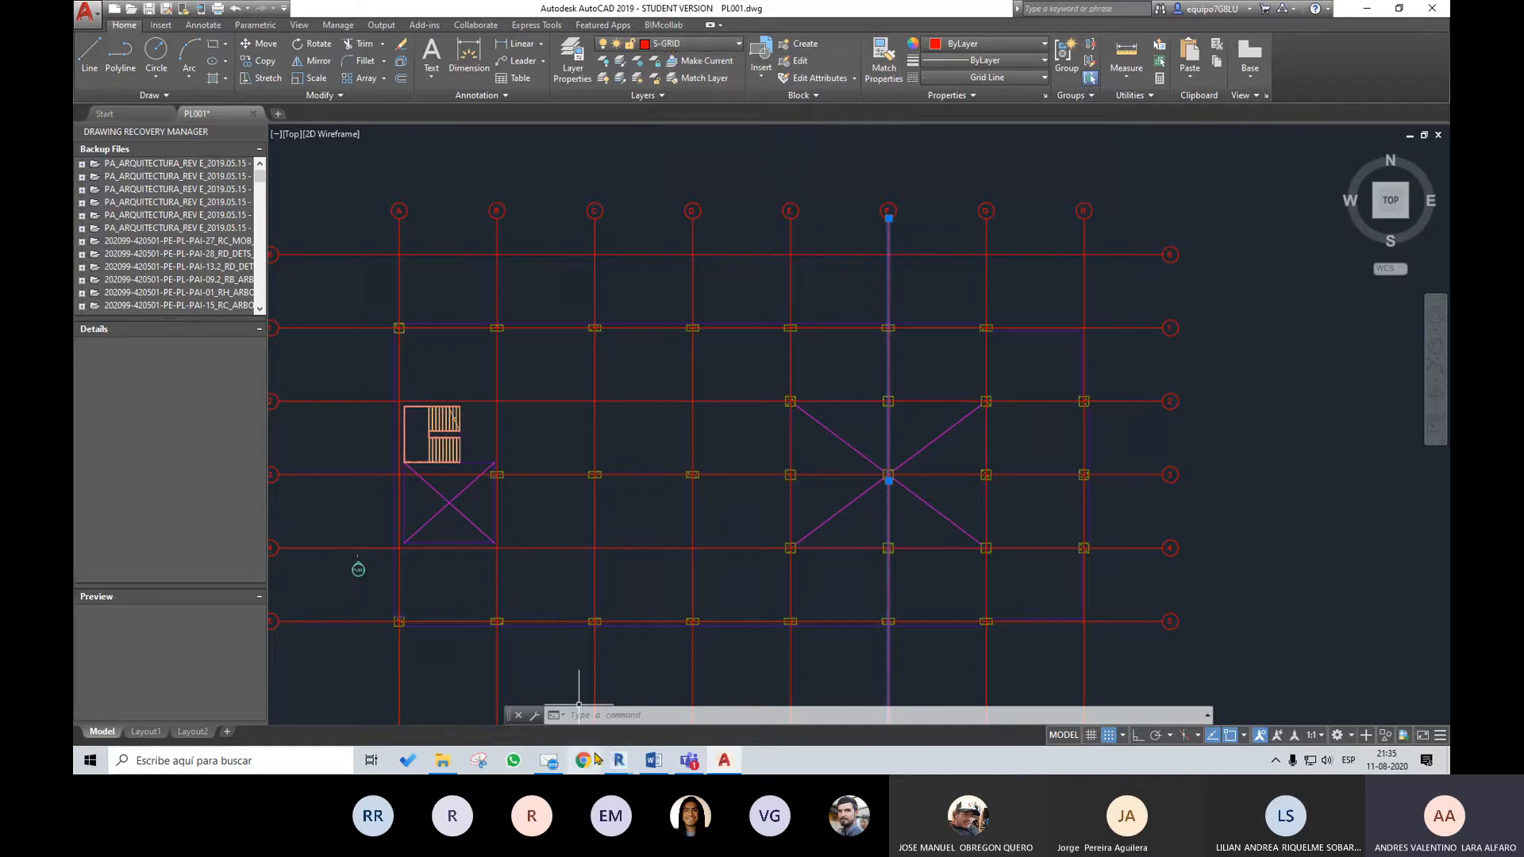
Return to Revit, open the Exportación setup of the DWG export and find the layer and colour ID assigned to Grids
click(618, 768)
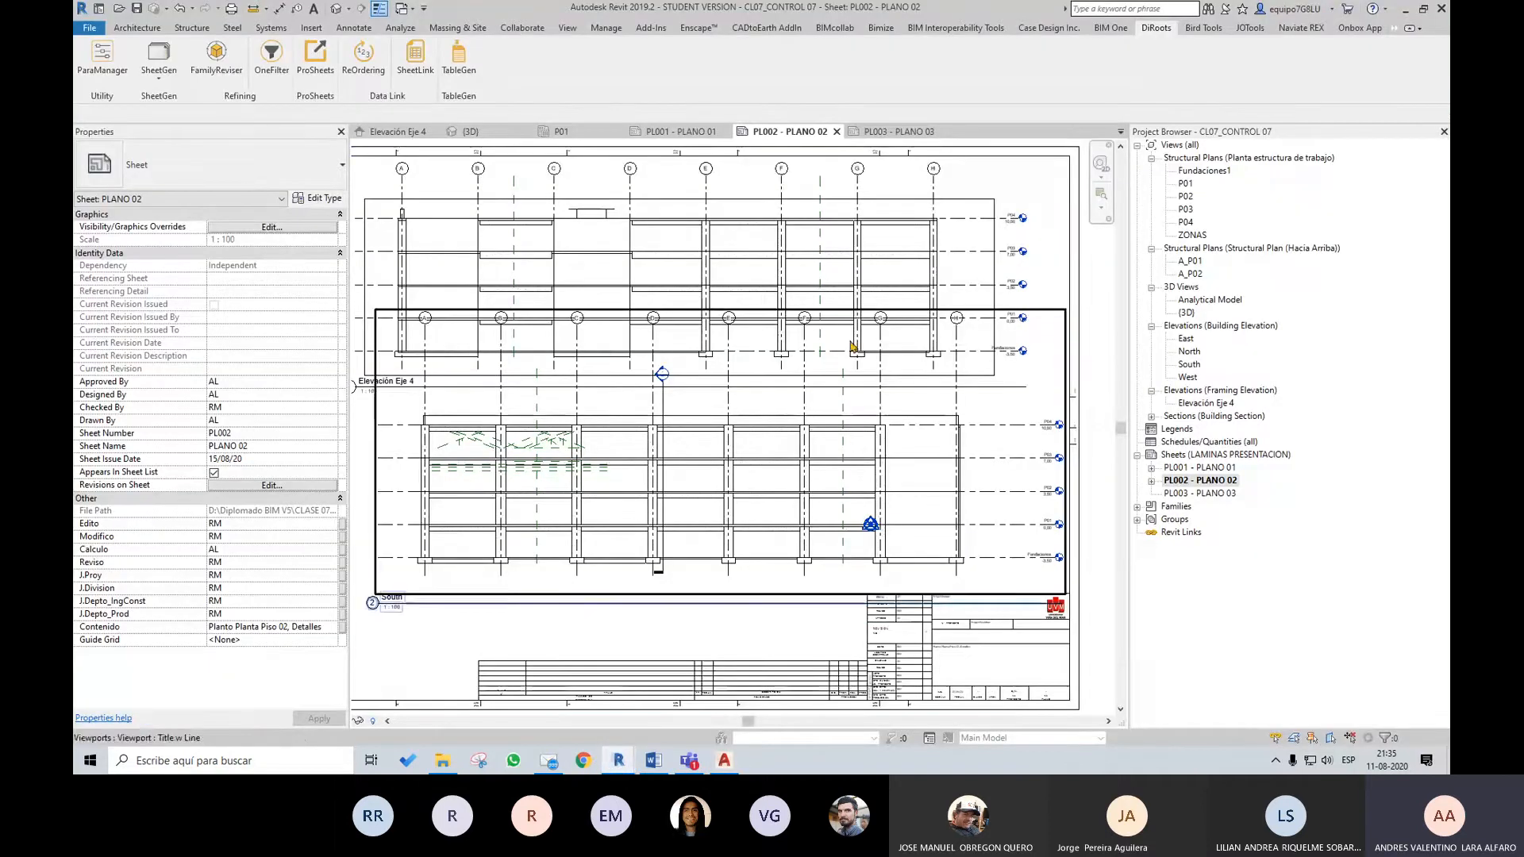
click(98, 32)
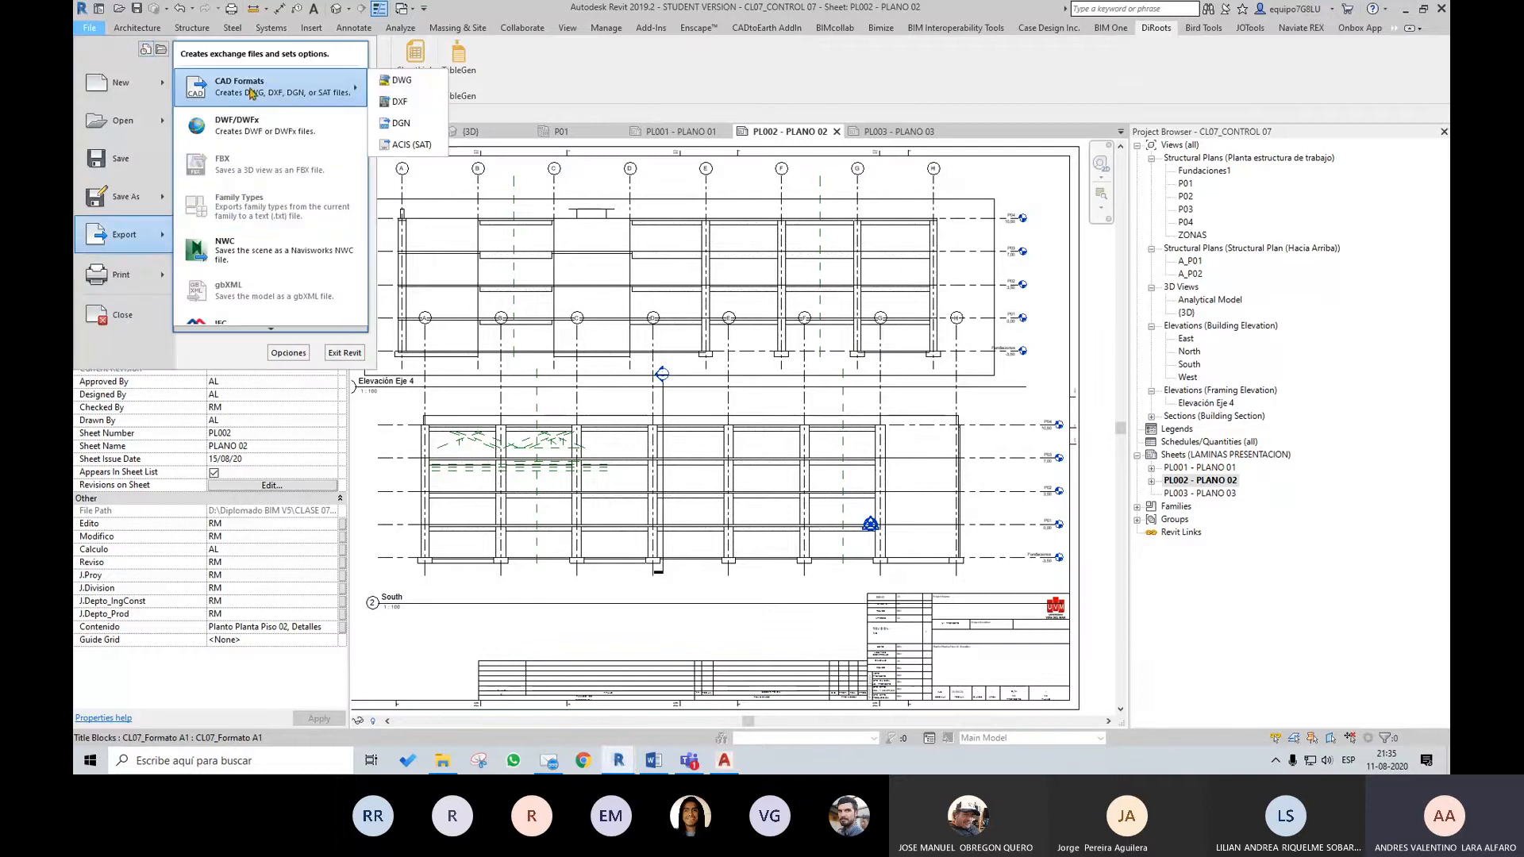
click(414, 82)
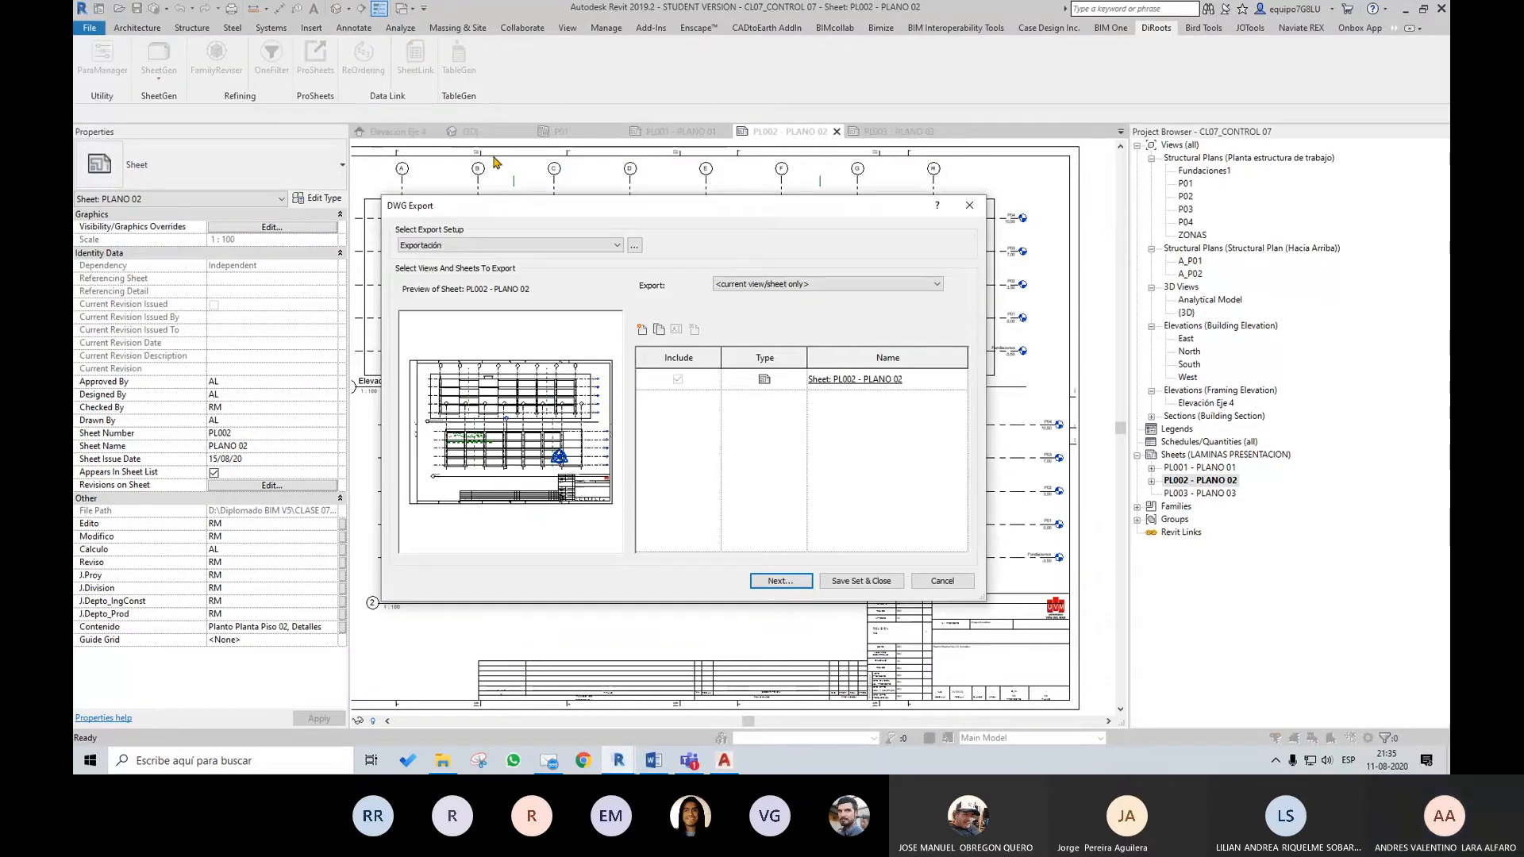
click(633, 246)
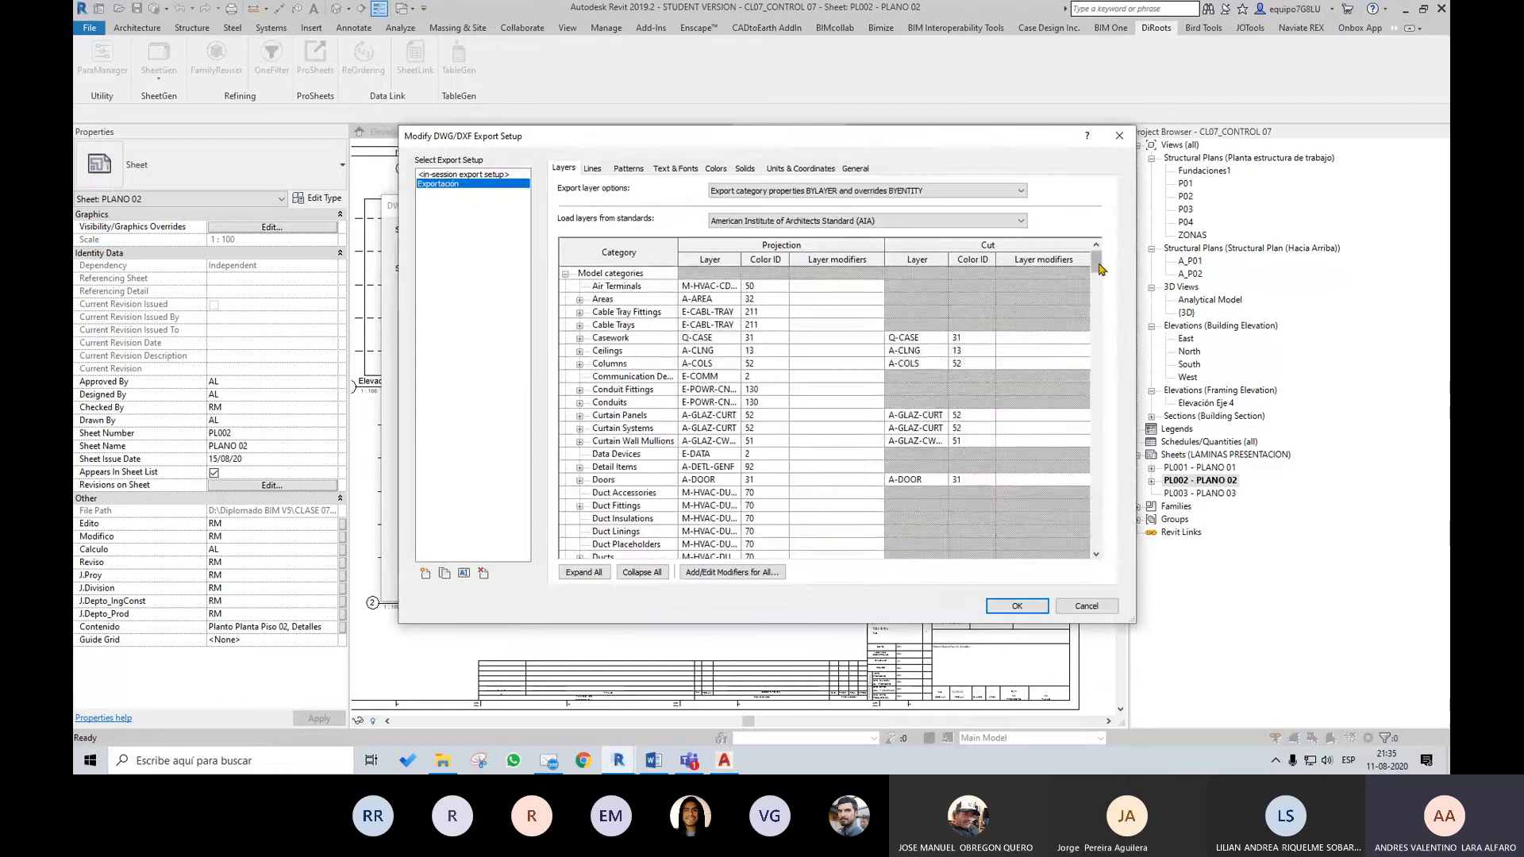
mouse_move(1098, 264)
mouse_down()
mouse_move(1098, 385)
mouse_move(1064, 405)
mouse_up()
click(650, 442)
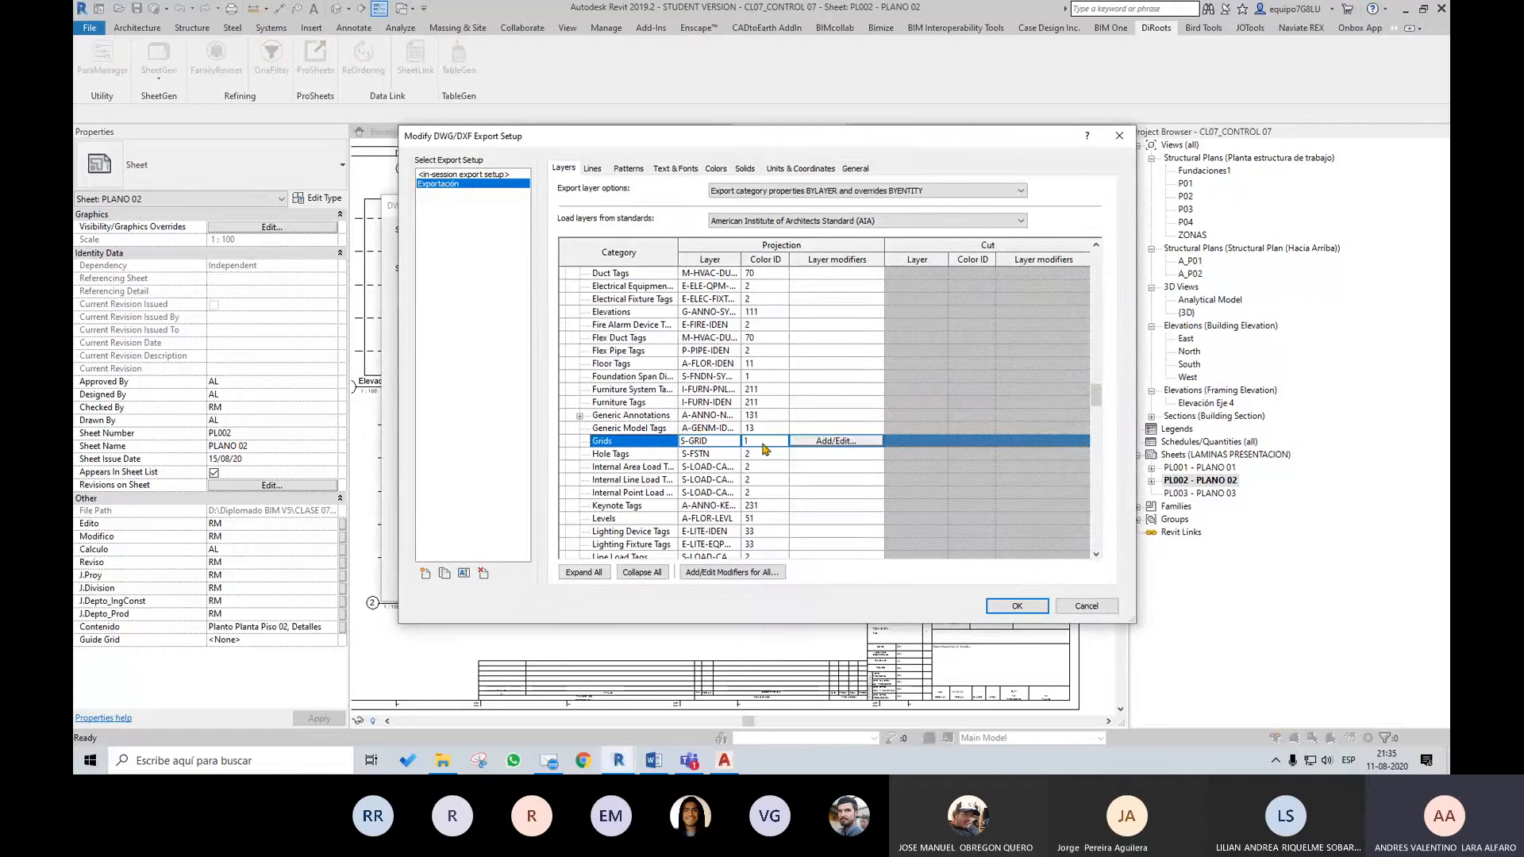
Switch to AutoCAD, compare the grid colour with the export setup and deselect the grid F line
click(724, 761)
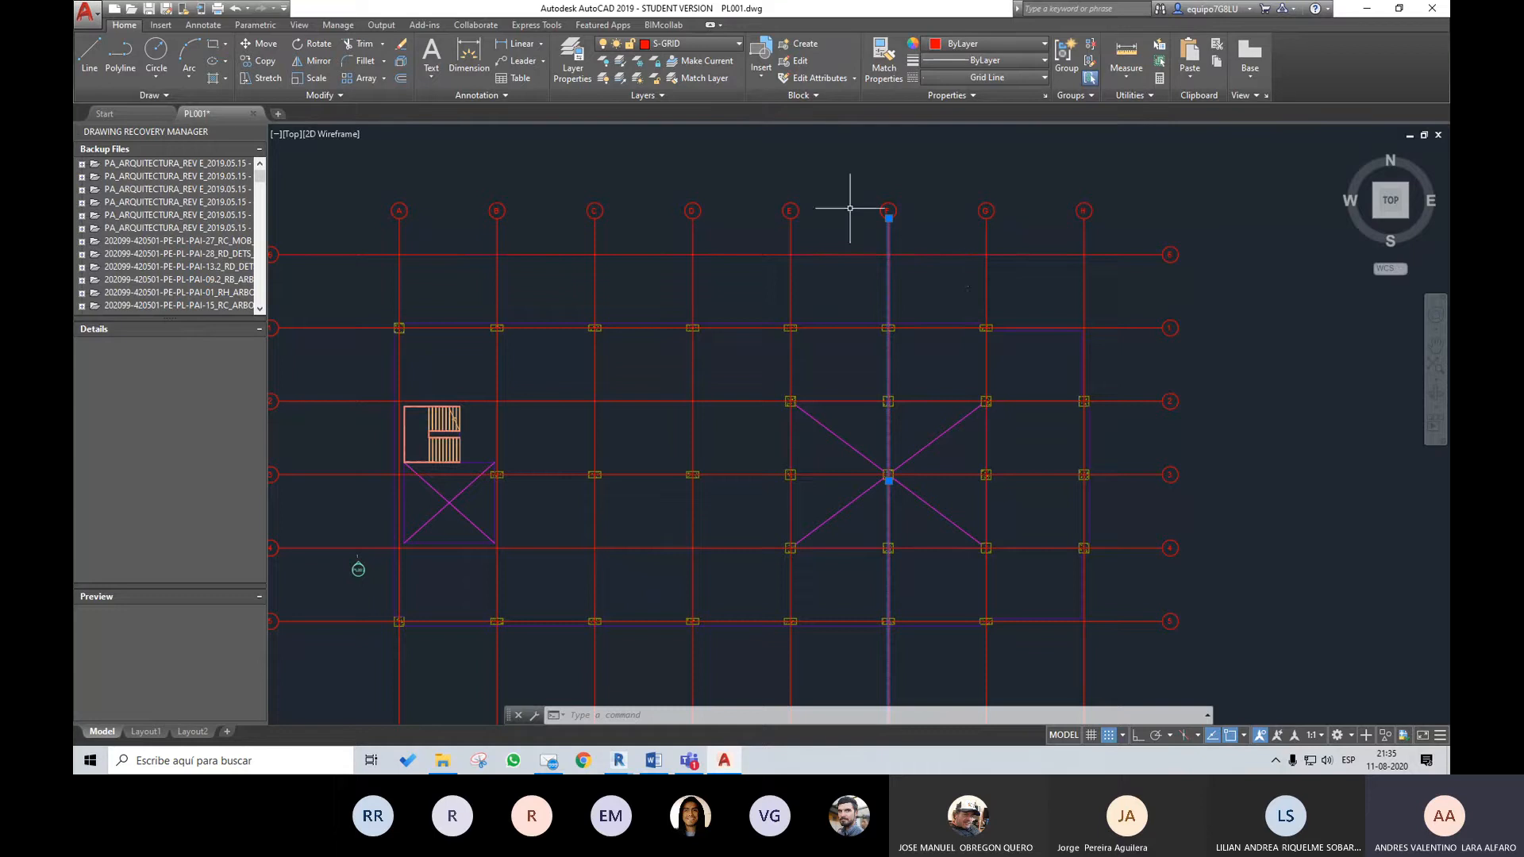
scroll(845, 192, up, 2)
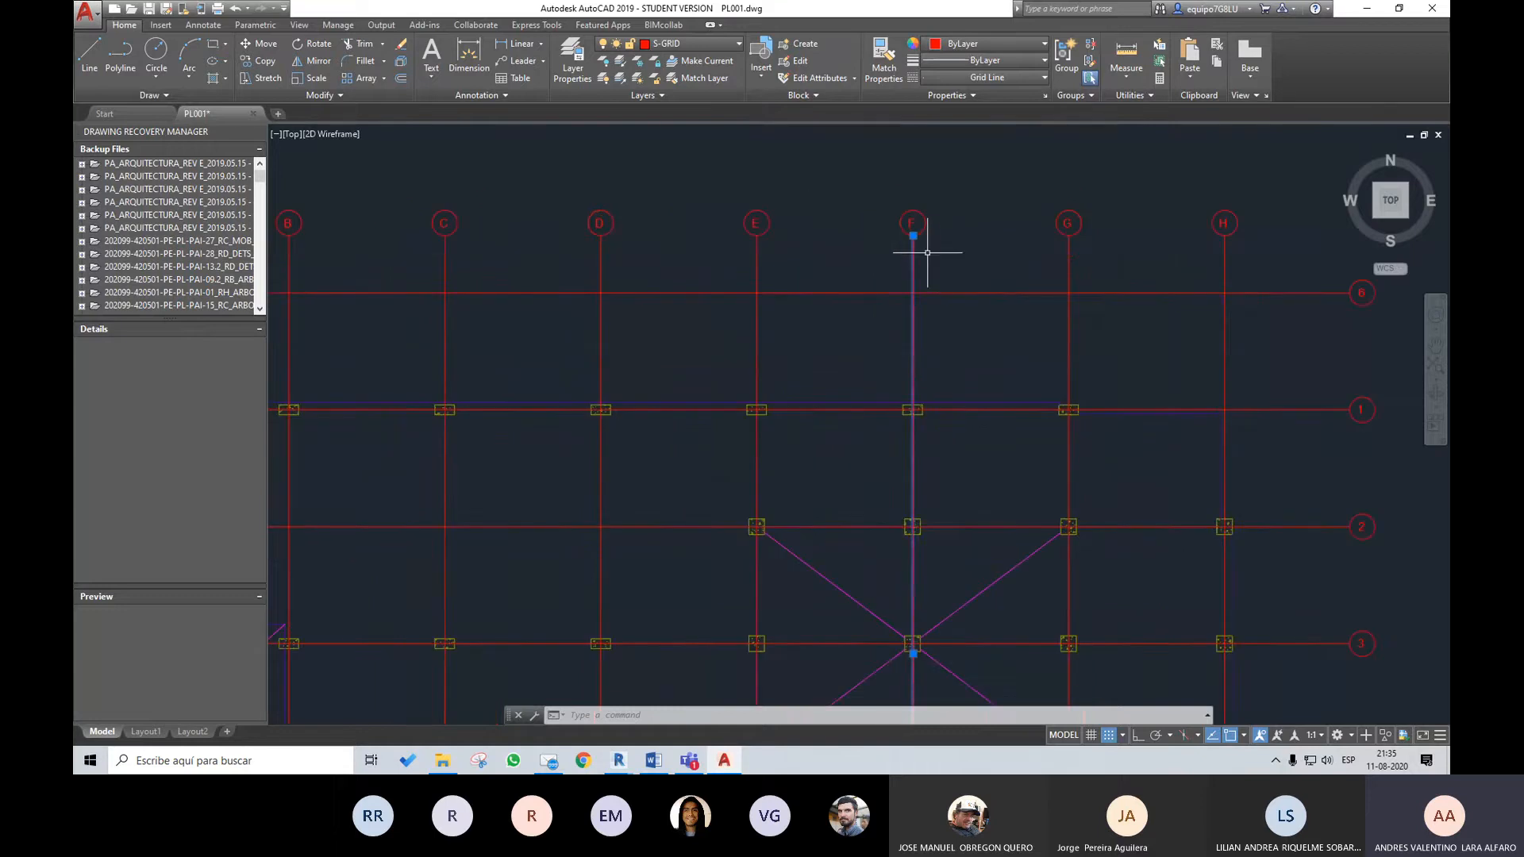
key(Escape)
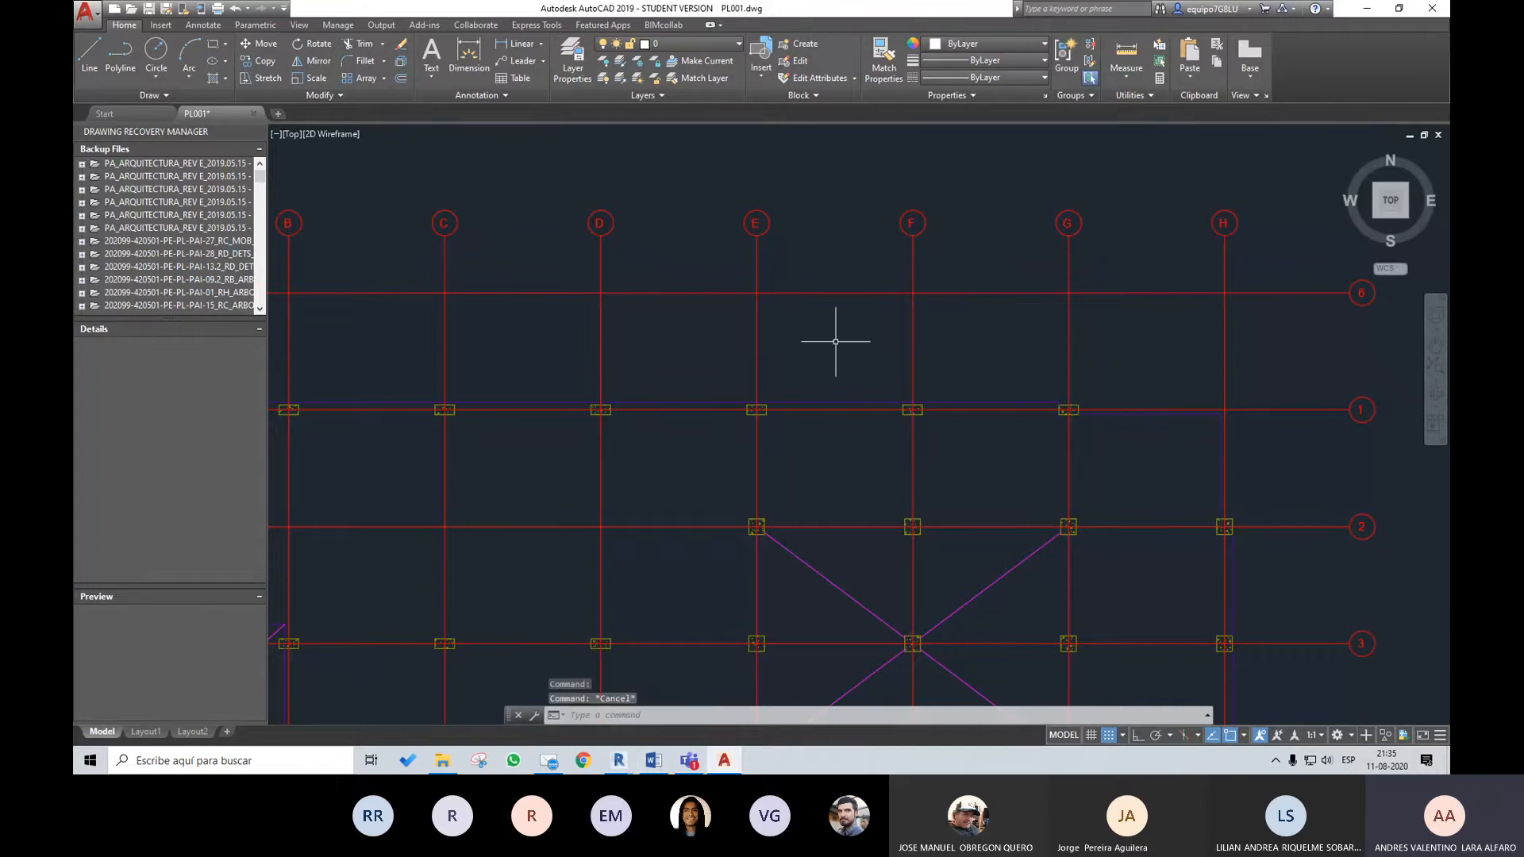
Return to Revit and set the Exportación setup to export colours as Specified in view (True Color - RGB values)
mouse_move(618, 760)
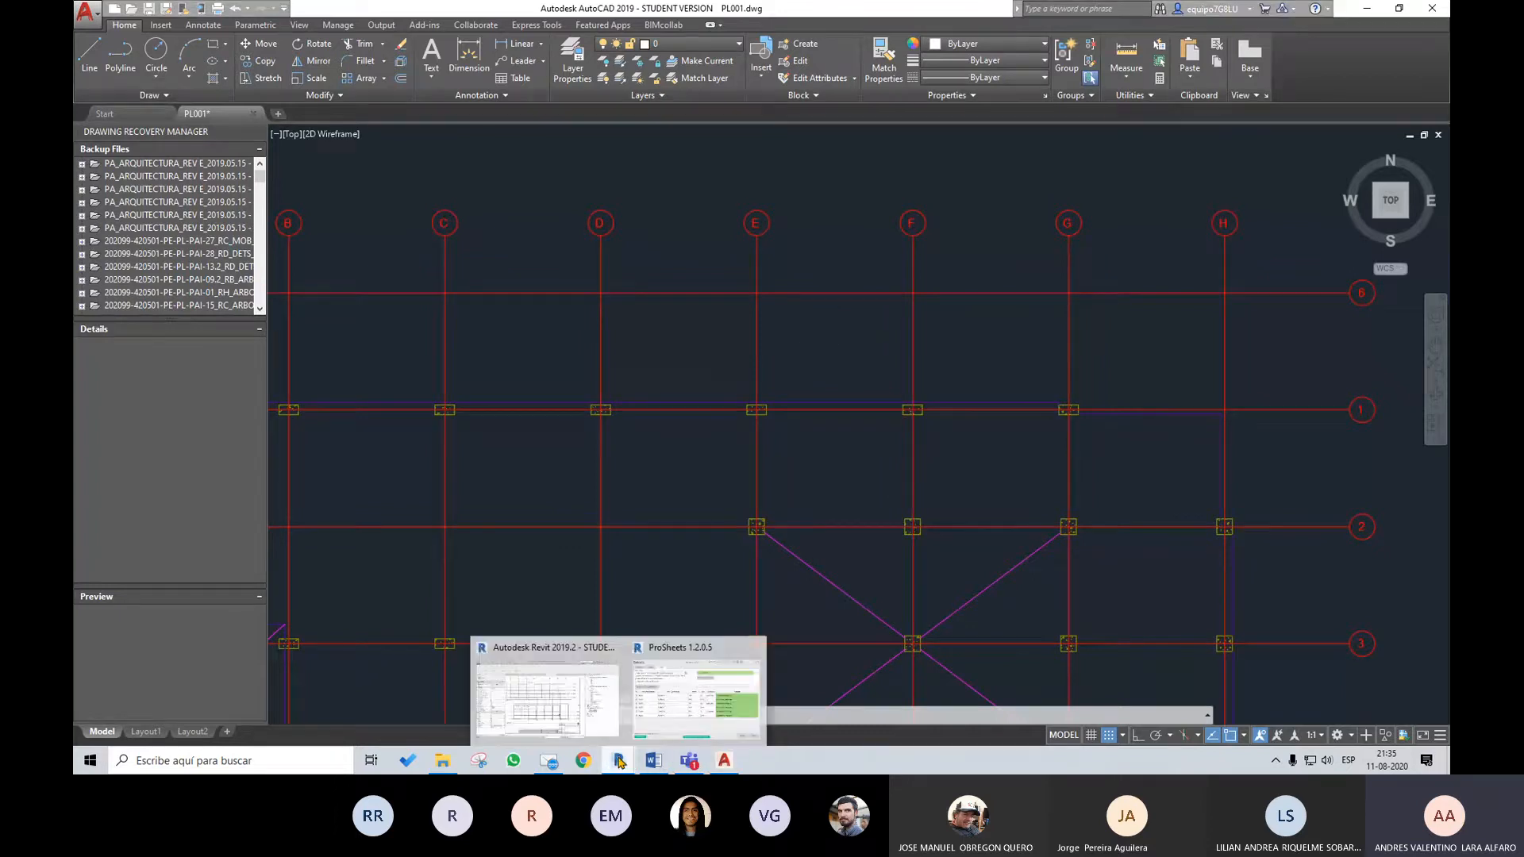
click(566, 677)
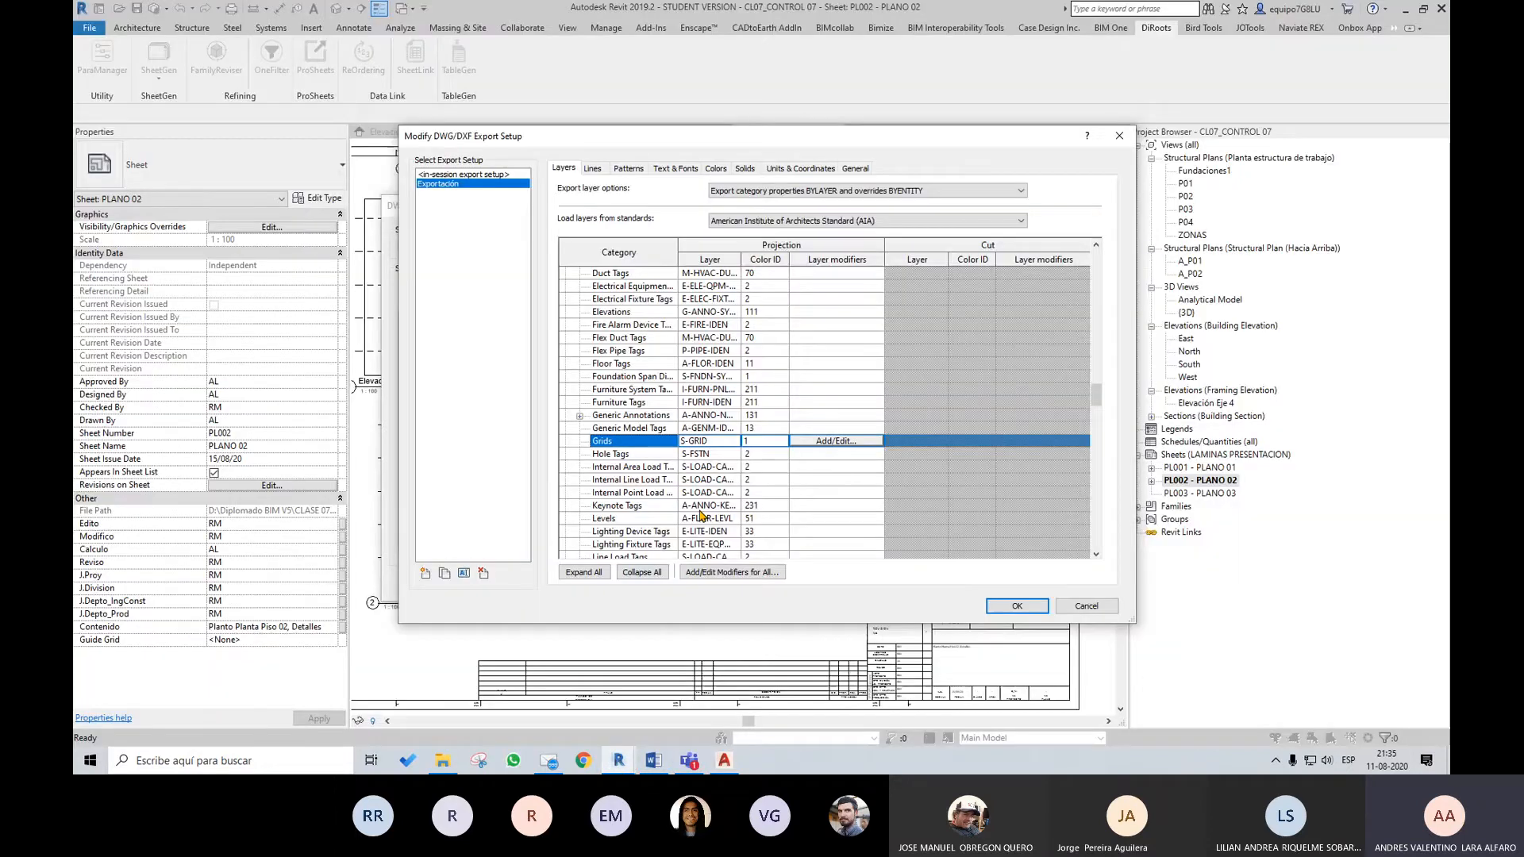
click(725, 172)
click(584, 294)
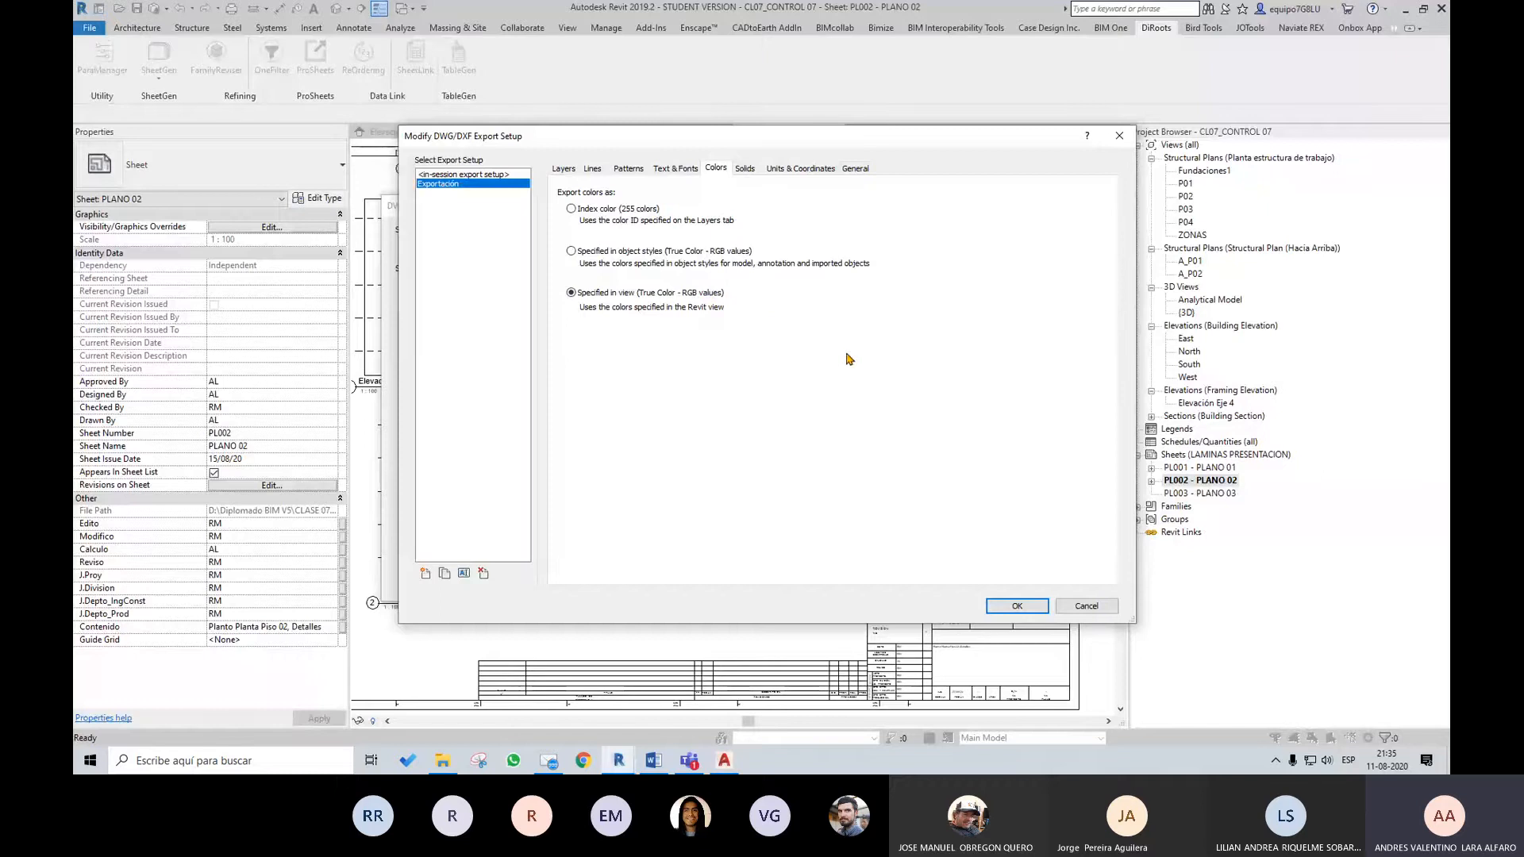
Switch to File Explorer, go up to the CLASE 07 folder and open the CL07_Codigo Colores workbook
click(457, 762)
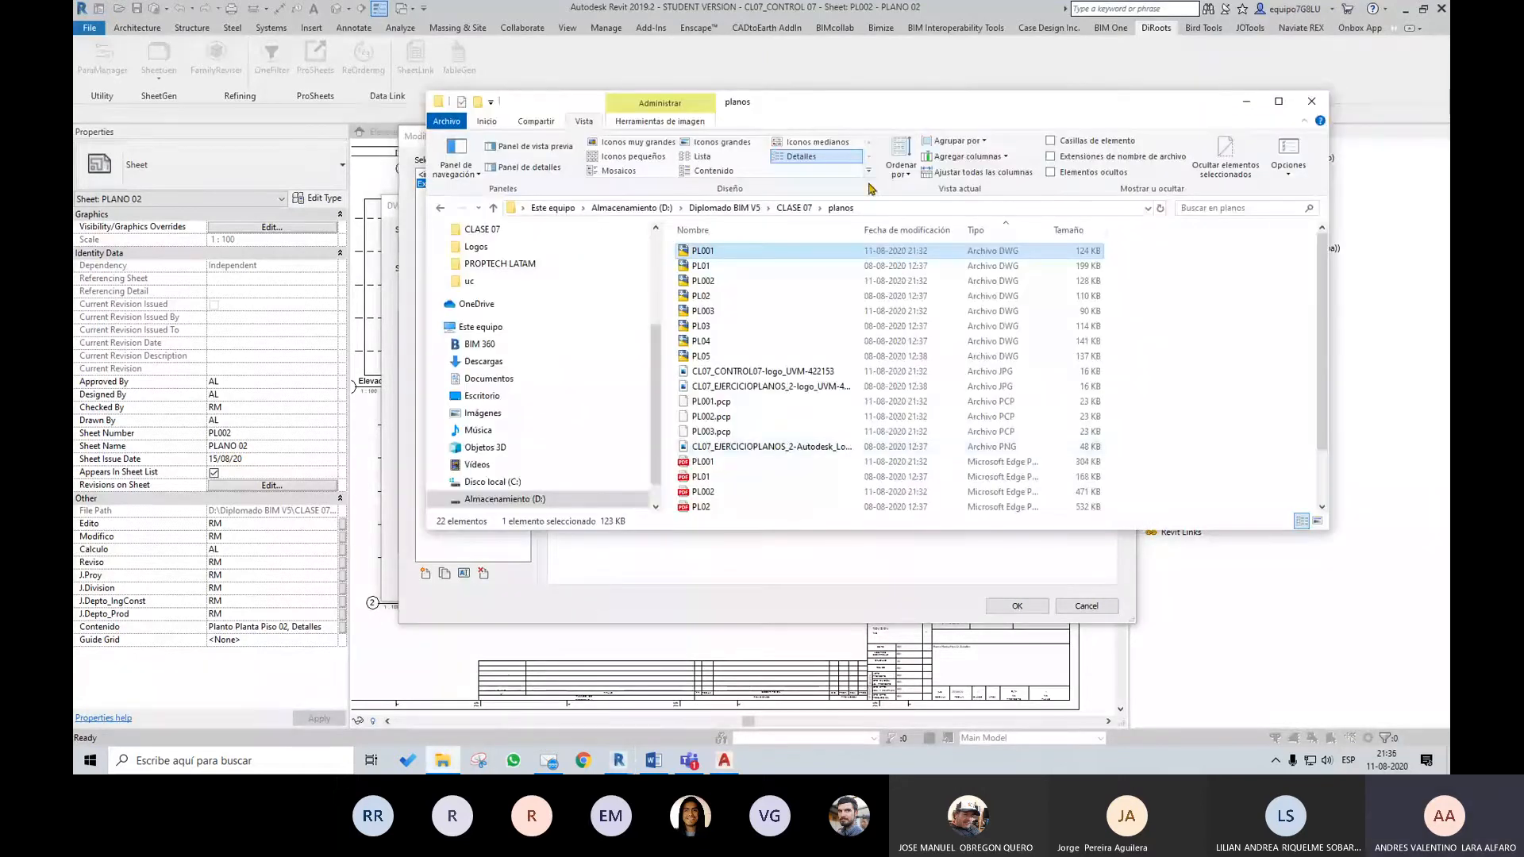
click(794, 207)
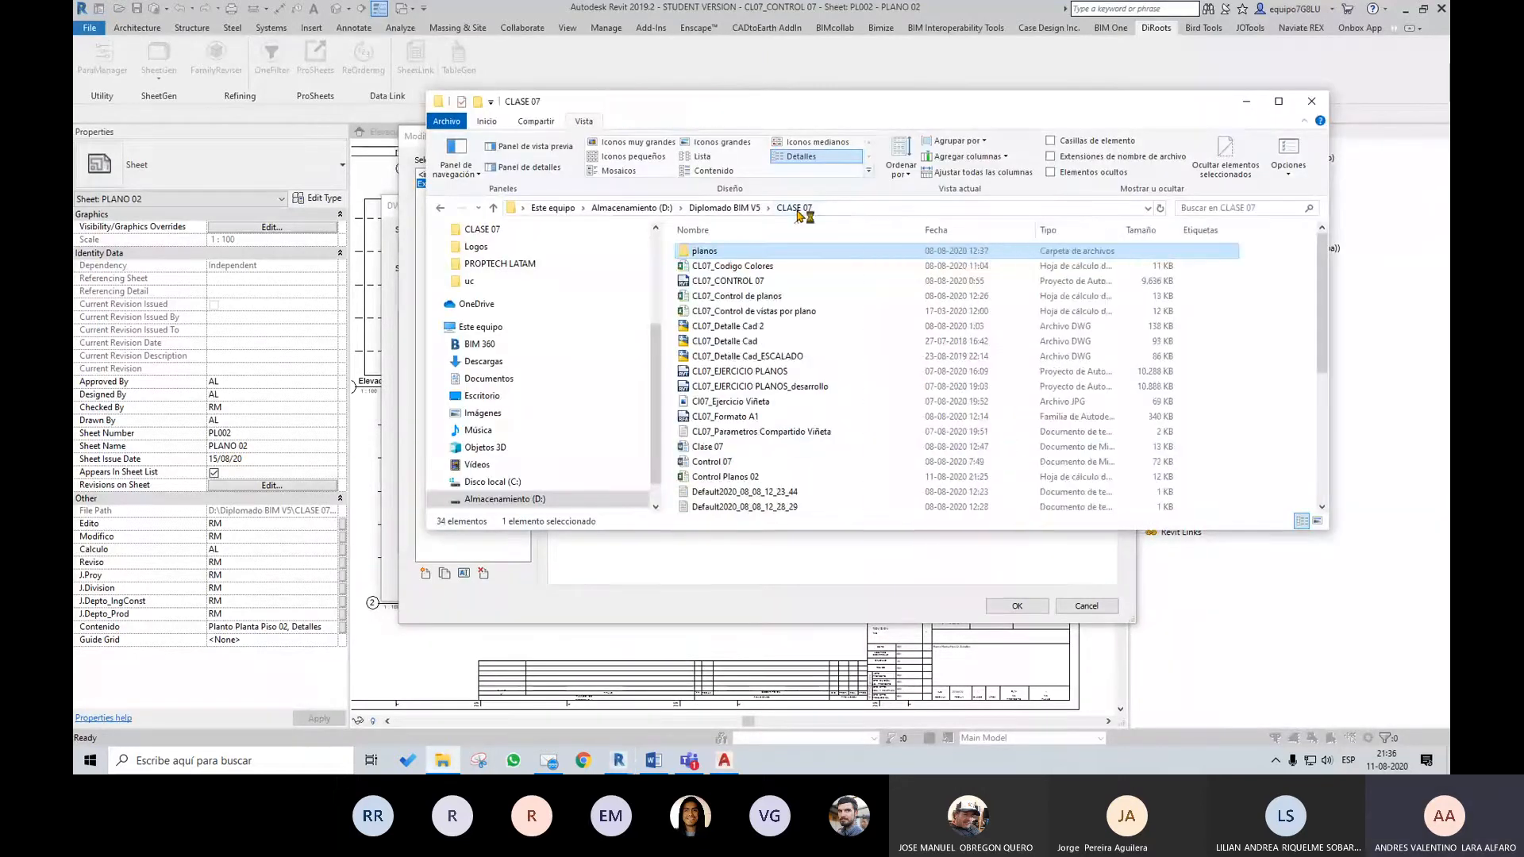
double_click(776, 268)
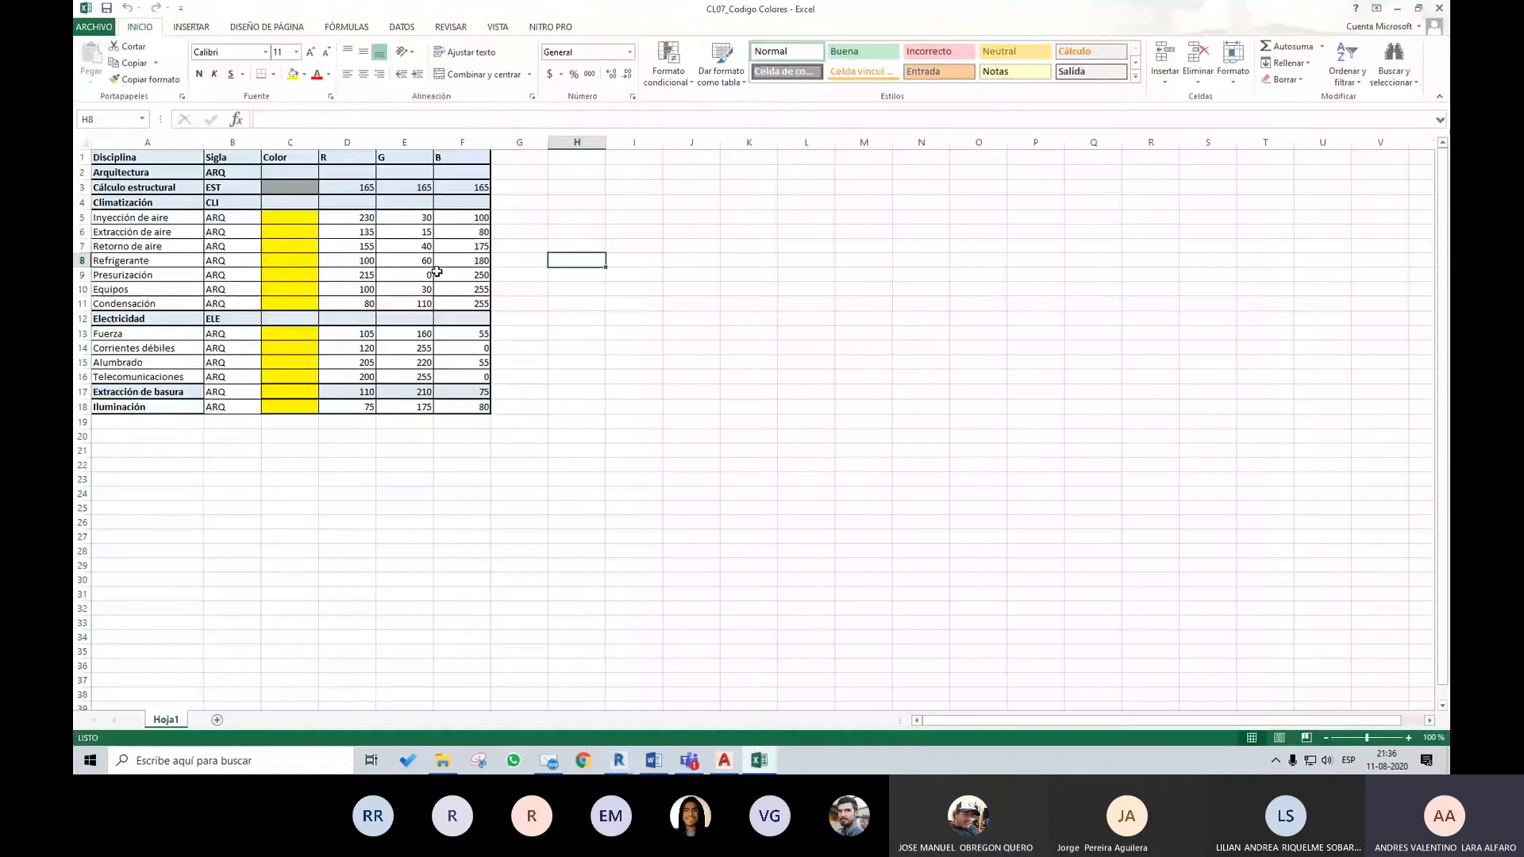
Examine the R, G and B columns and the values listed for Inyección de aire in the colour code table
click(350, 216)
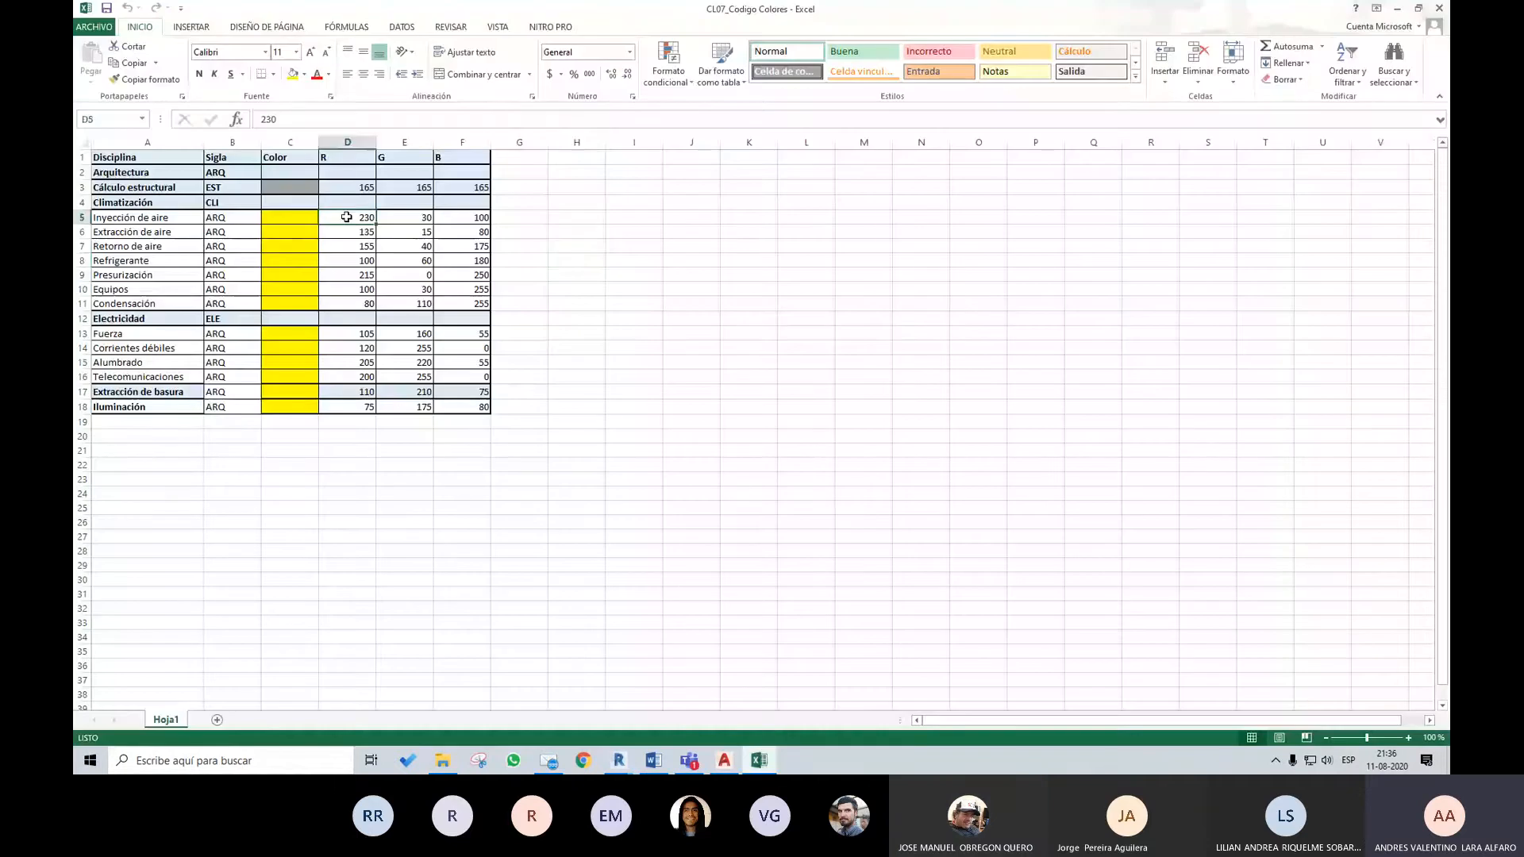
click(287, 216)
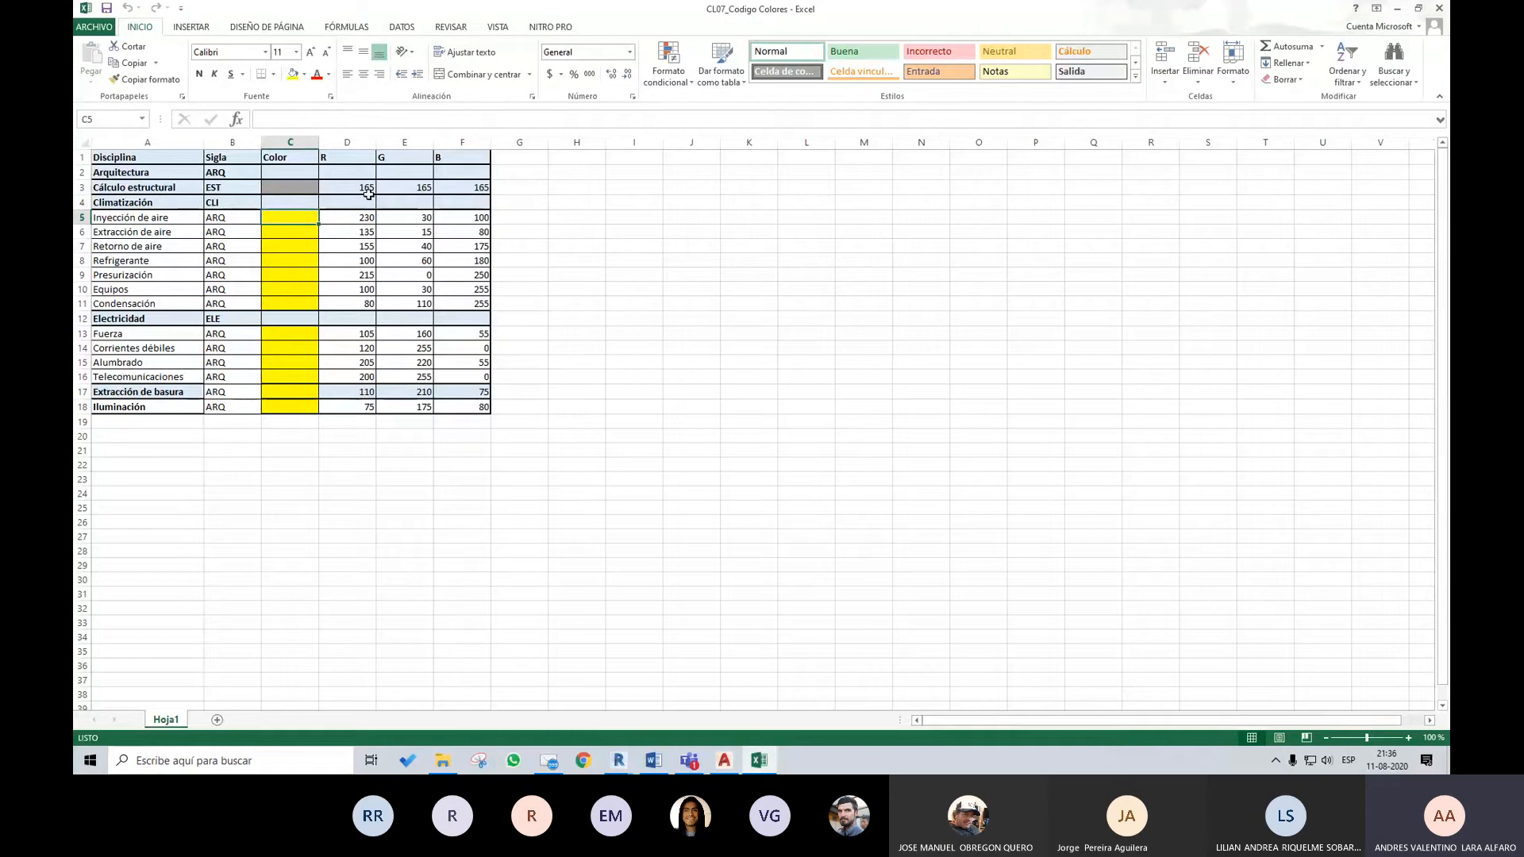
mouse_move(287, 218)
mouse_down()
mouse_move(289, 273)
mouse_move(287, 218)
mouse_up()
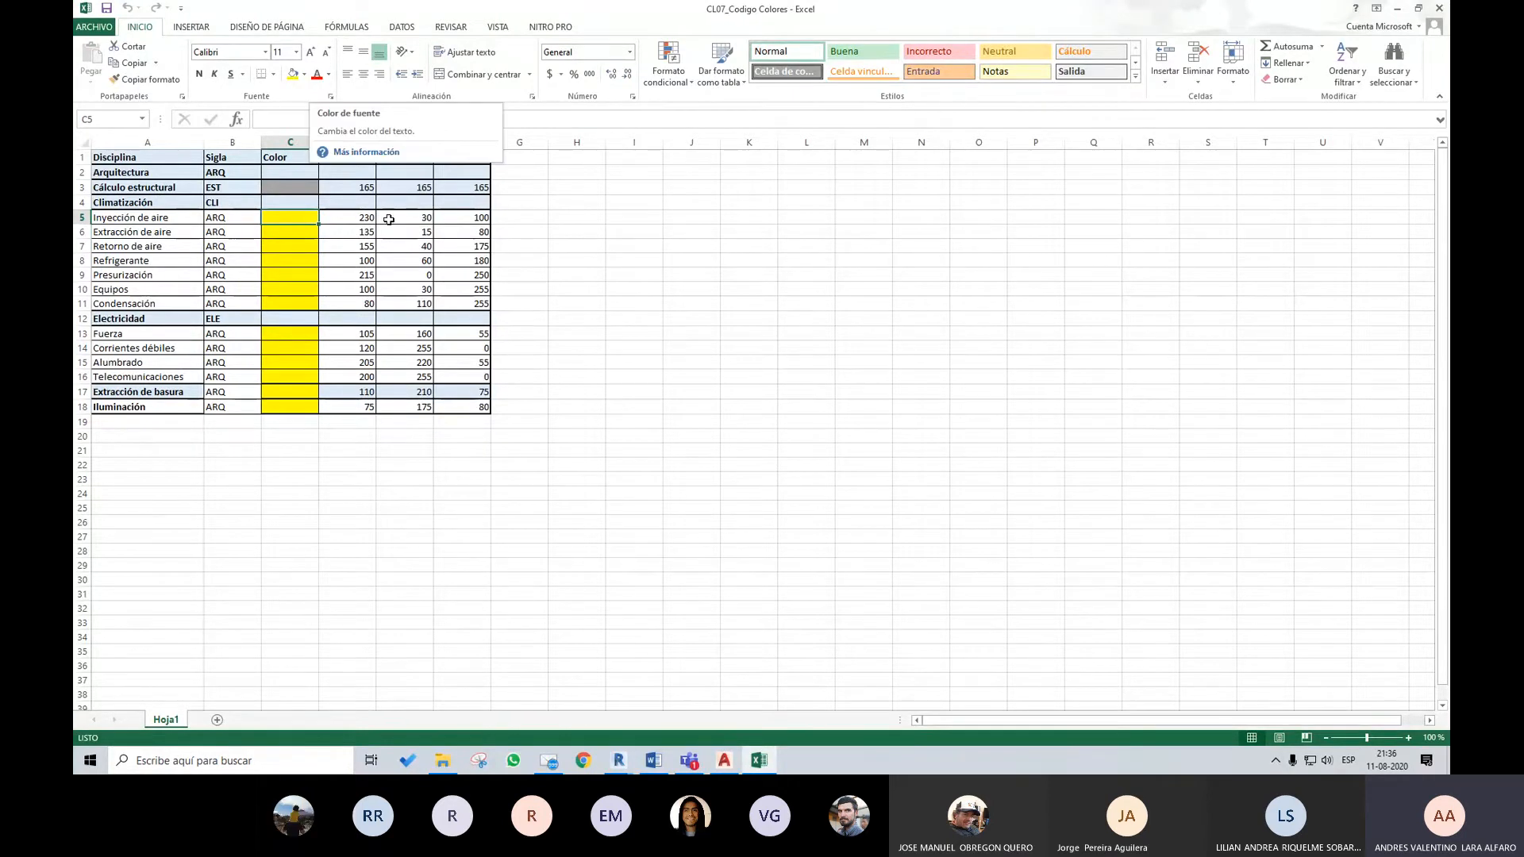
drag(347, 157, 459, 208)
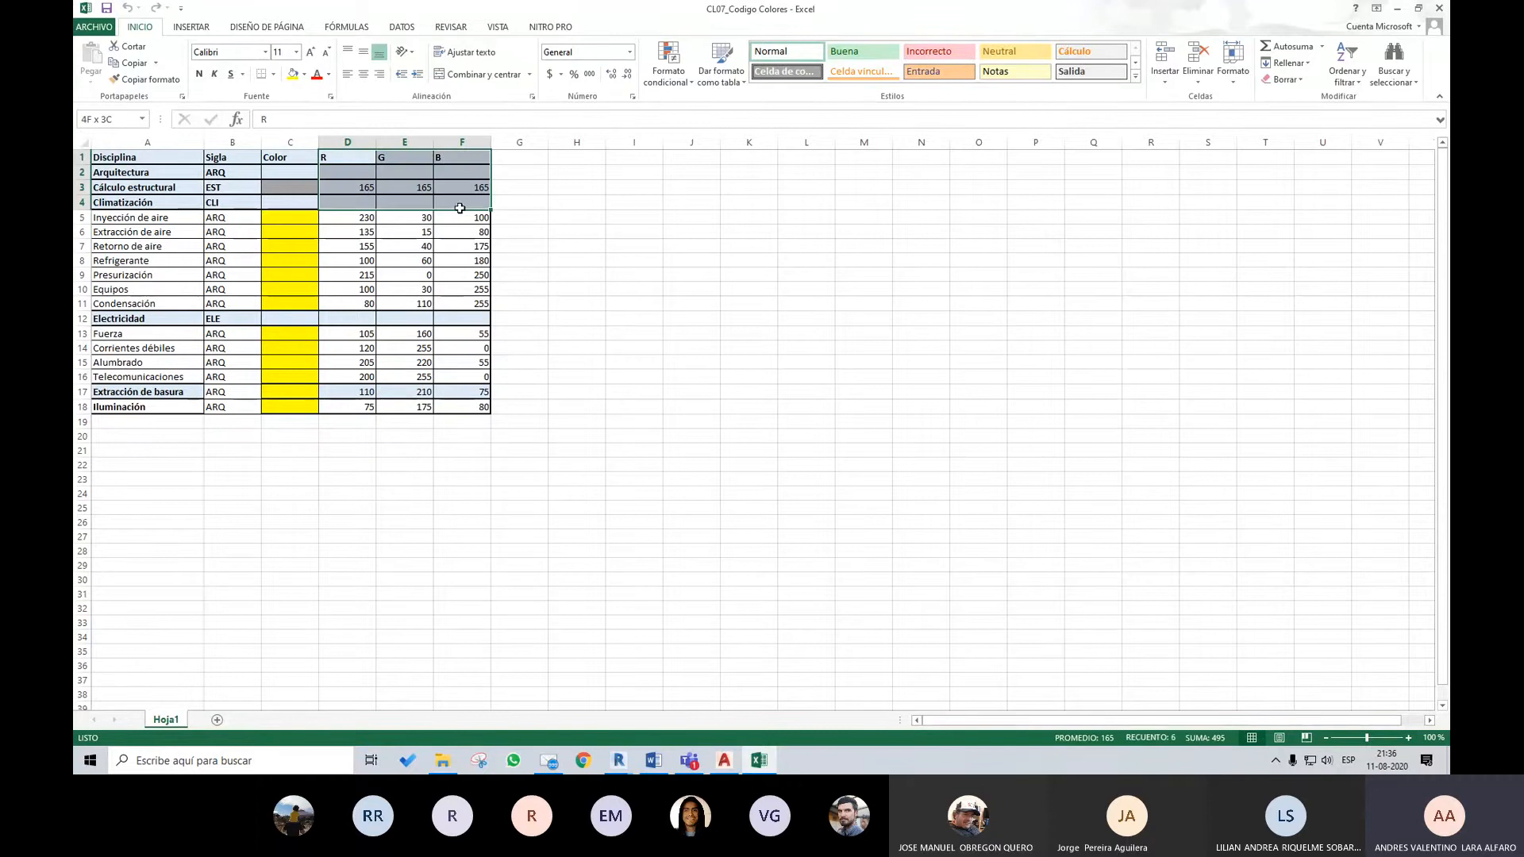
drag(349, 158, 465, 158)
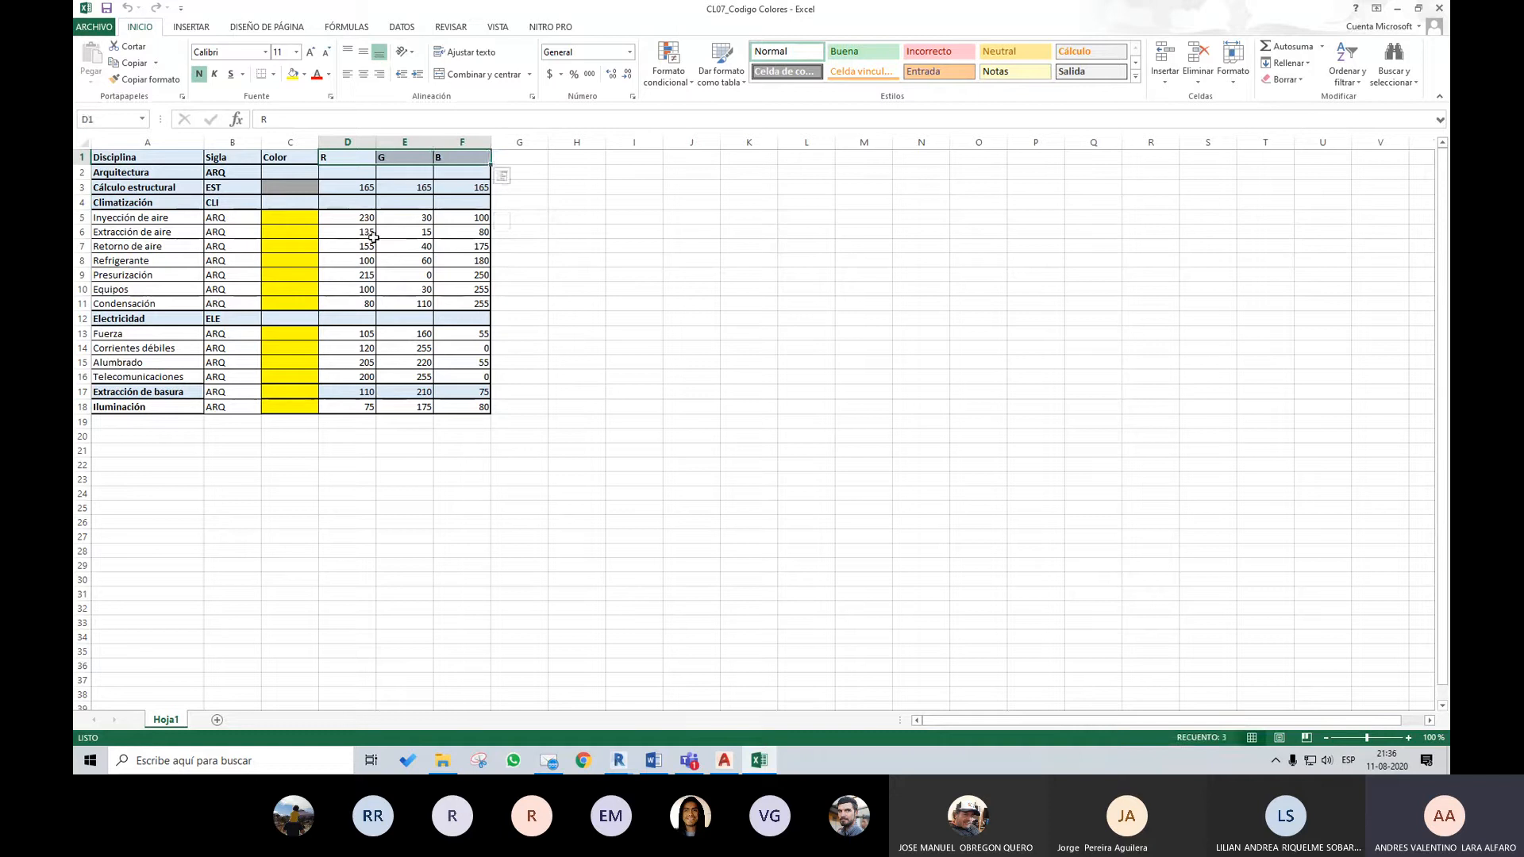
drag(349, 217, 464, 217)
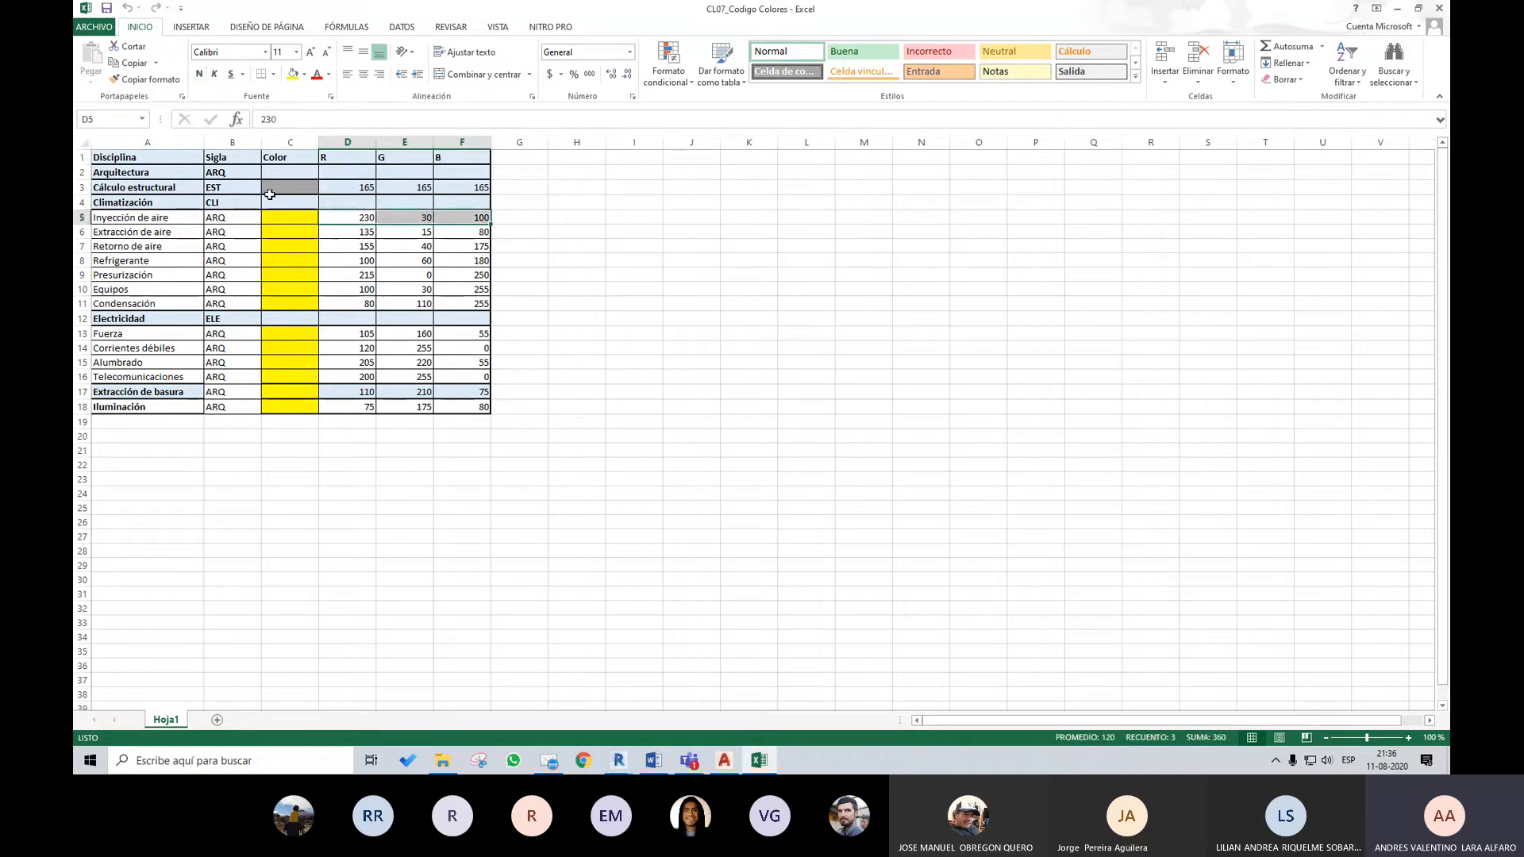
drag(350, 216, 457, 211)
Fill the Inyección de aire colour cell C5 with a custom RGB colour of red 230, green 30 and blue 100
click(295, 218)
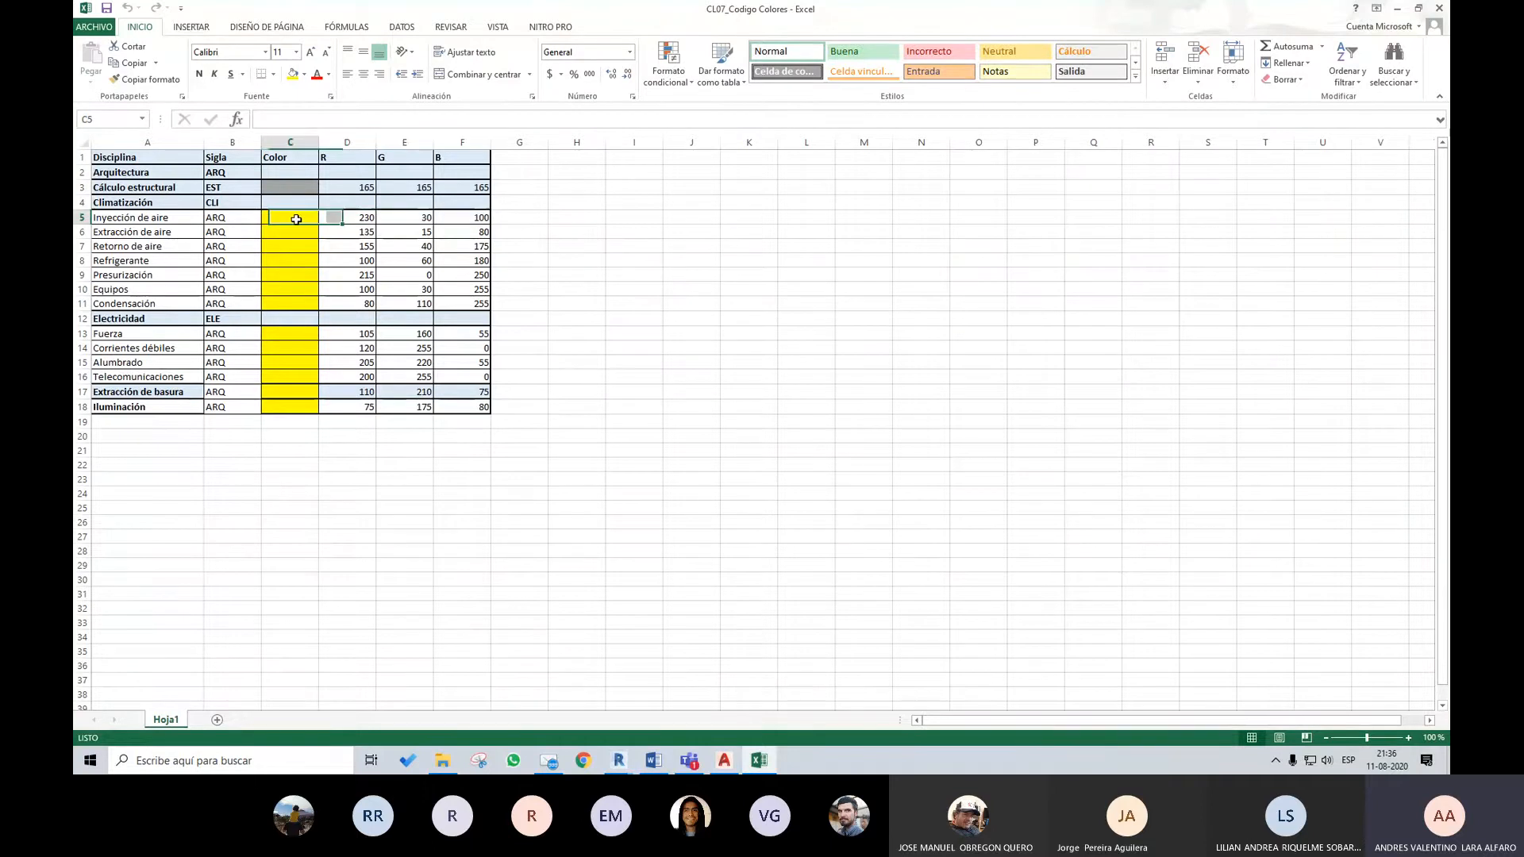
click(305, 76)
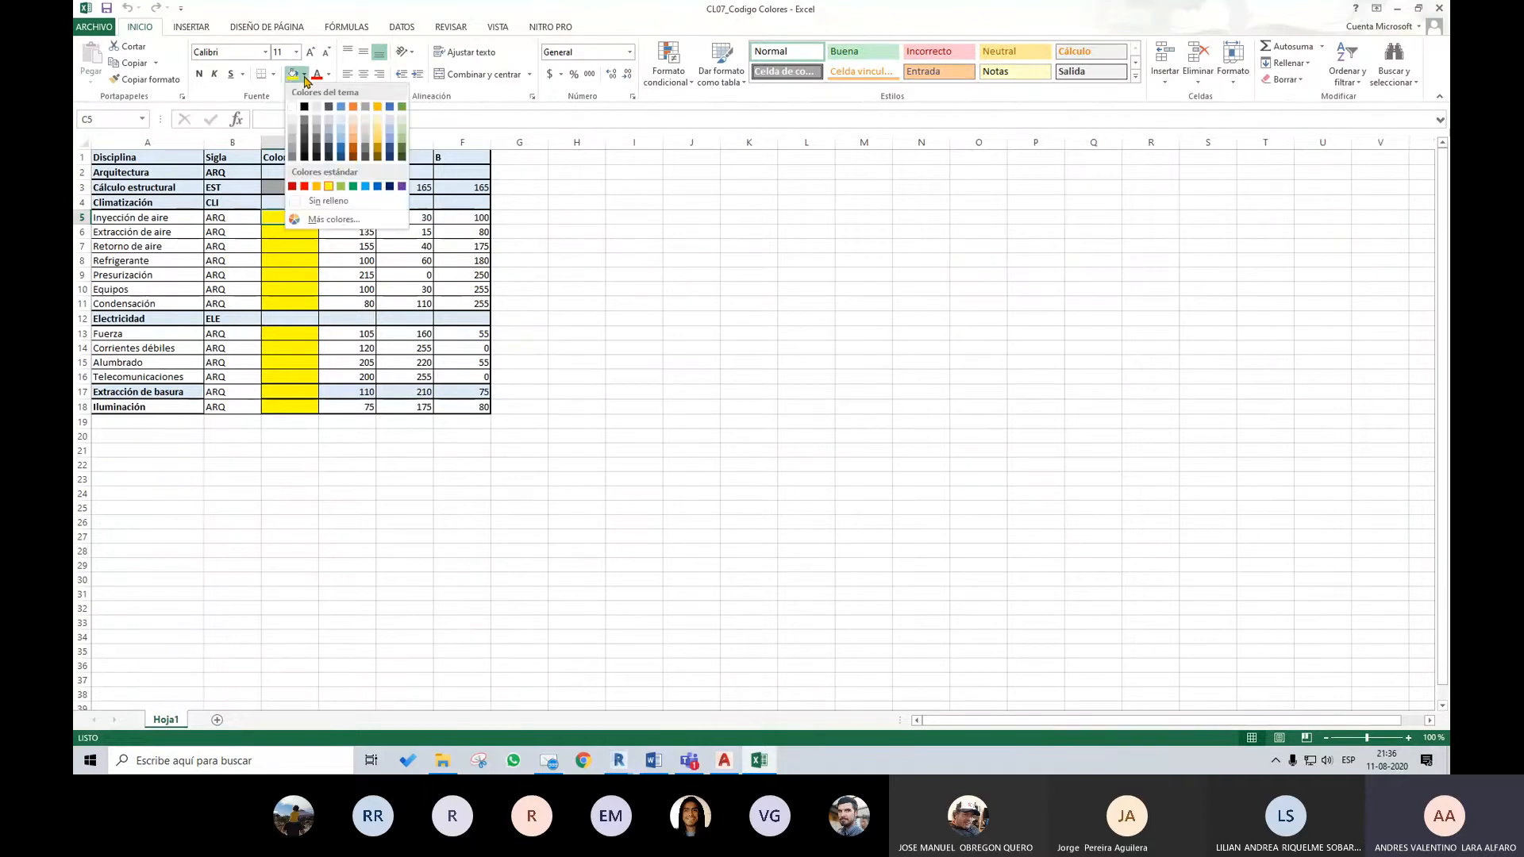
click(331, 219)
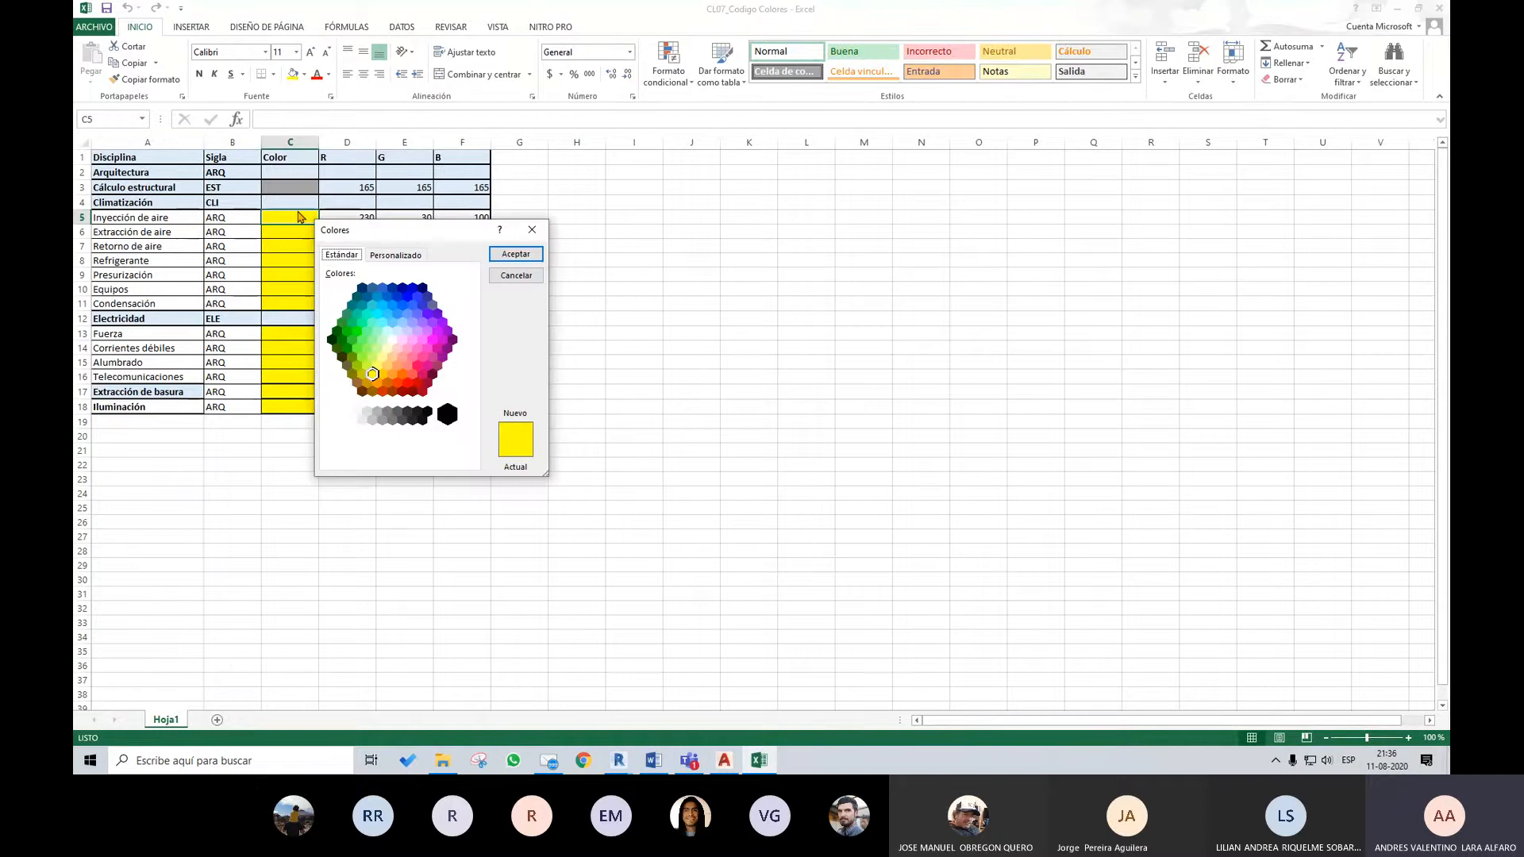
drag(368, 231, 696, 239)
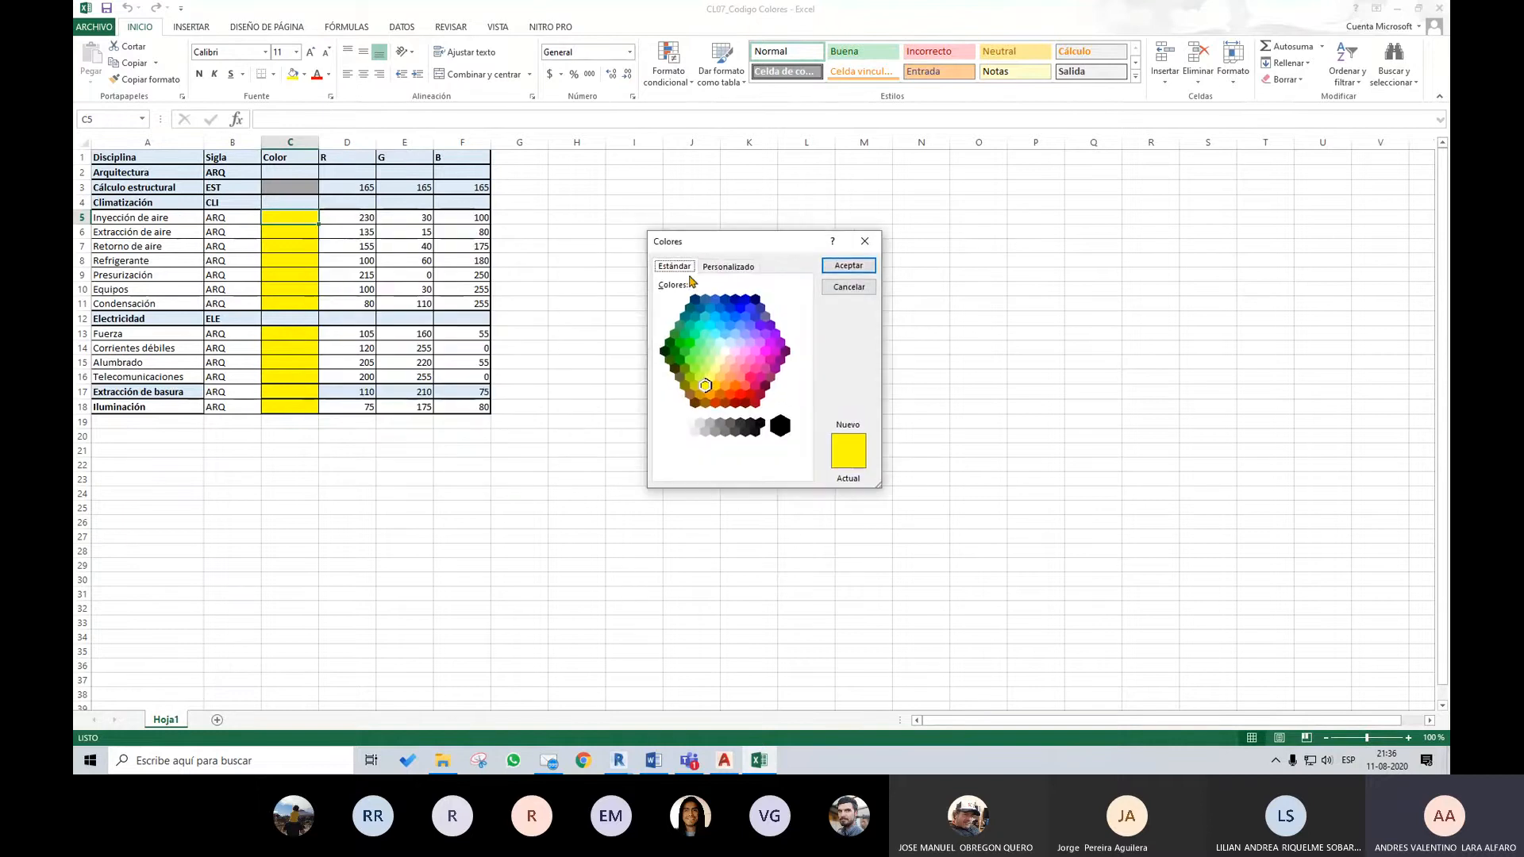
click(739, 266)
drag(725, 238, 737, 225)
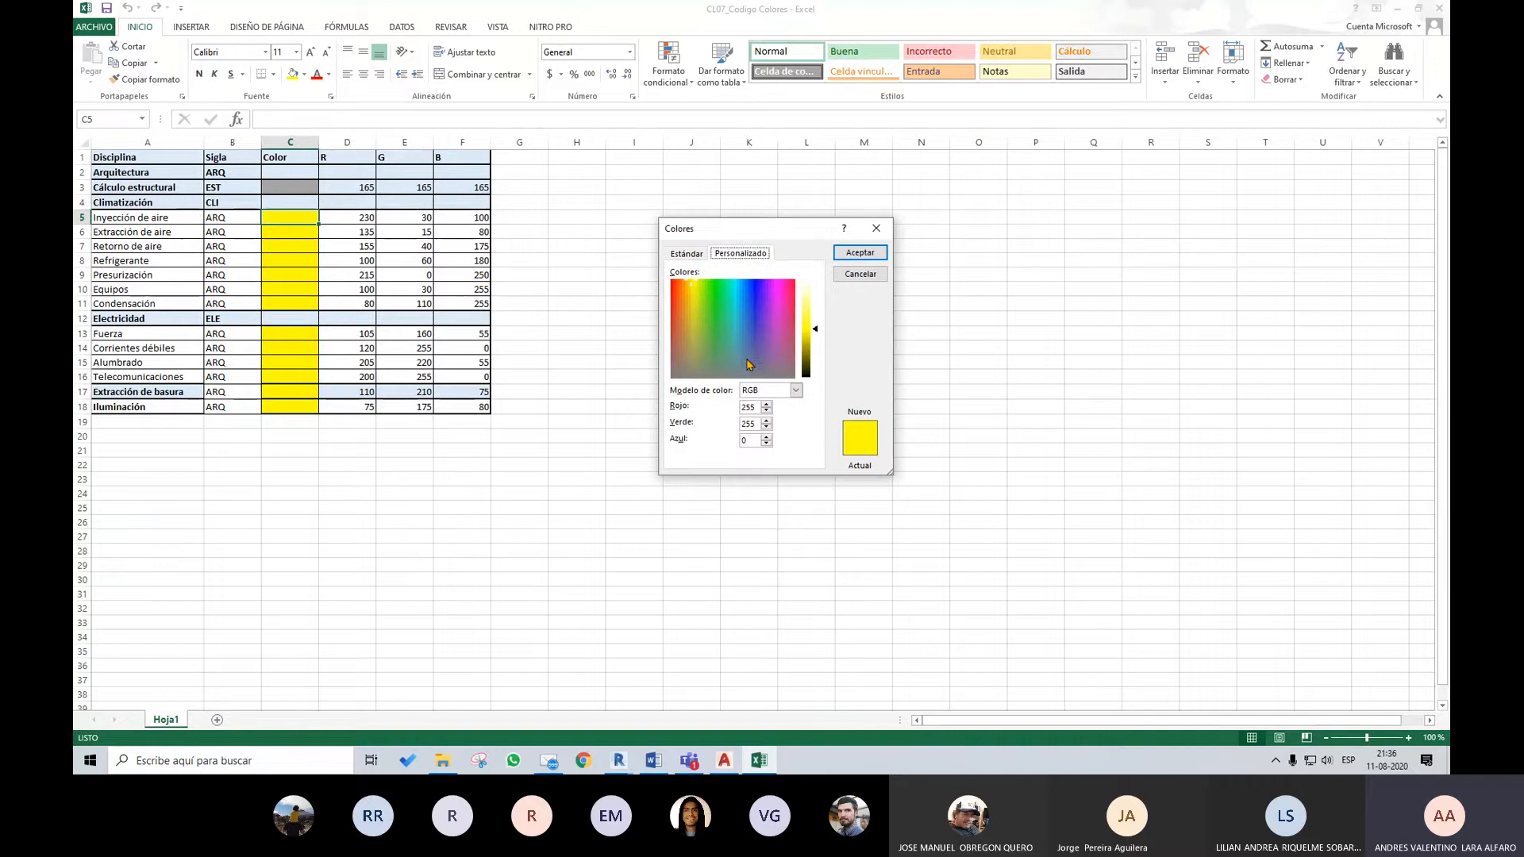
double_click(754, 407)
text(230)
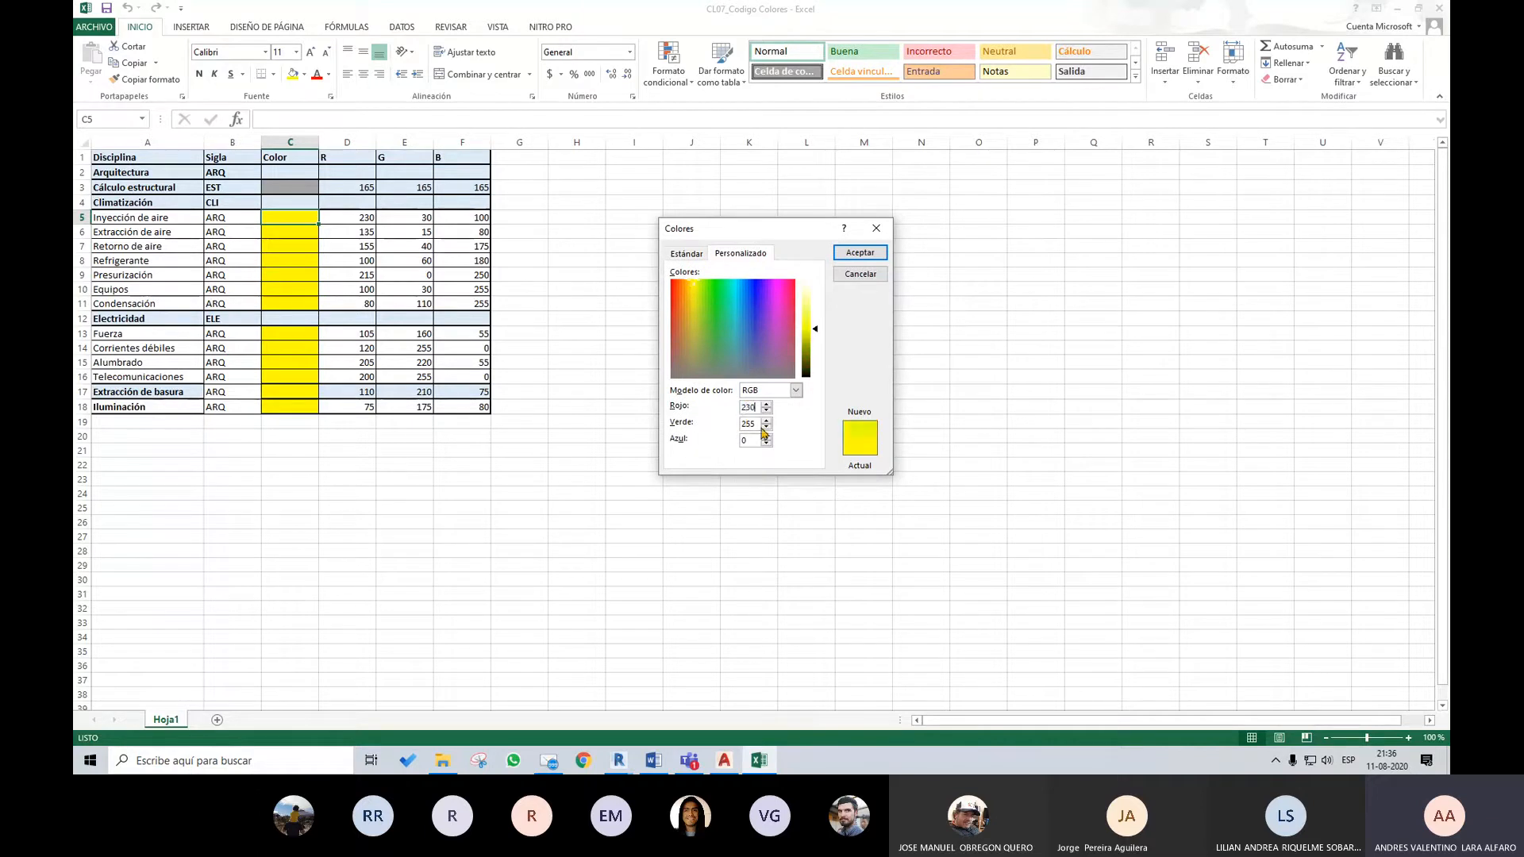
double_click(749, 425)
text(30)
double_click(748, 441)
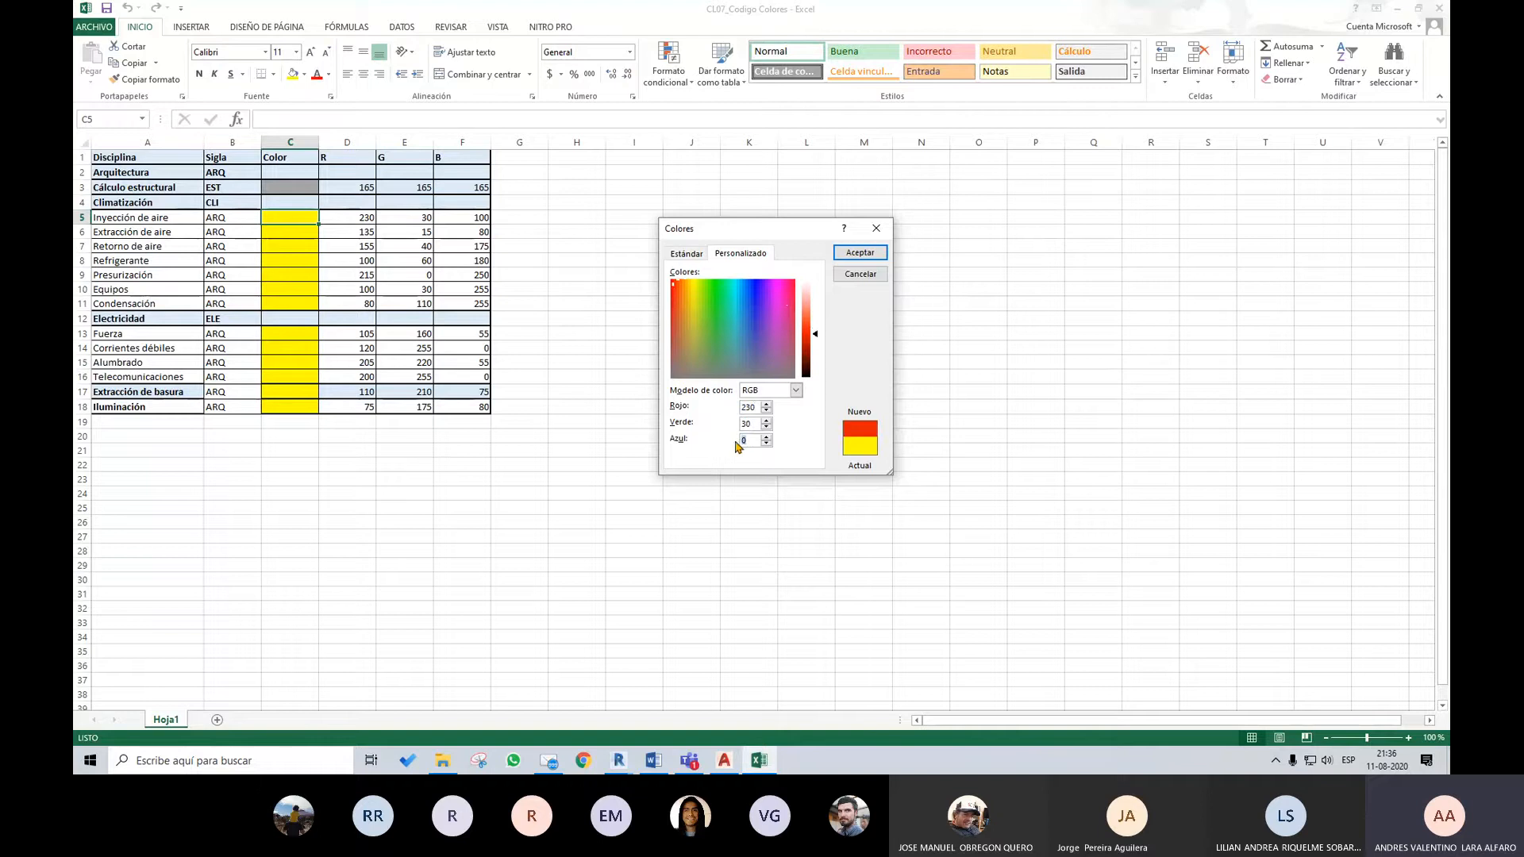
text(100)
click(859, 252)
click(577, 245)
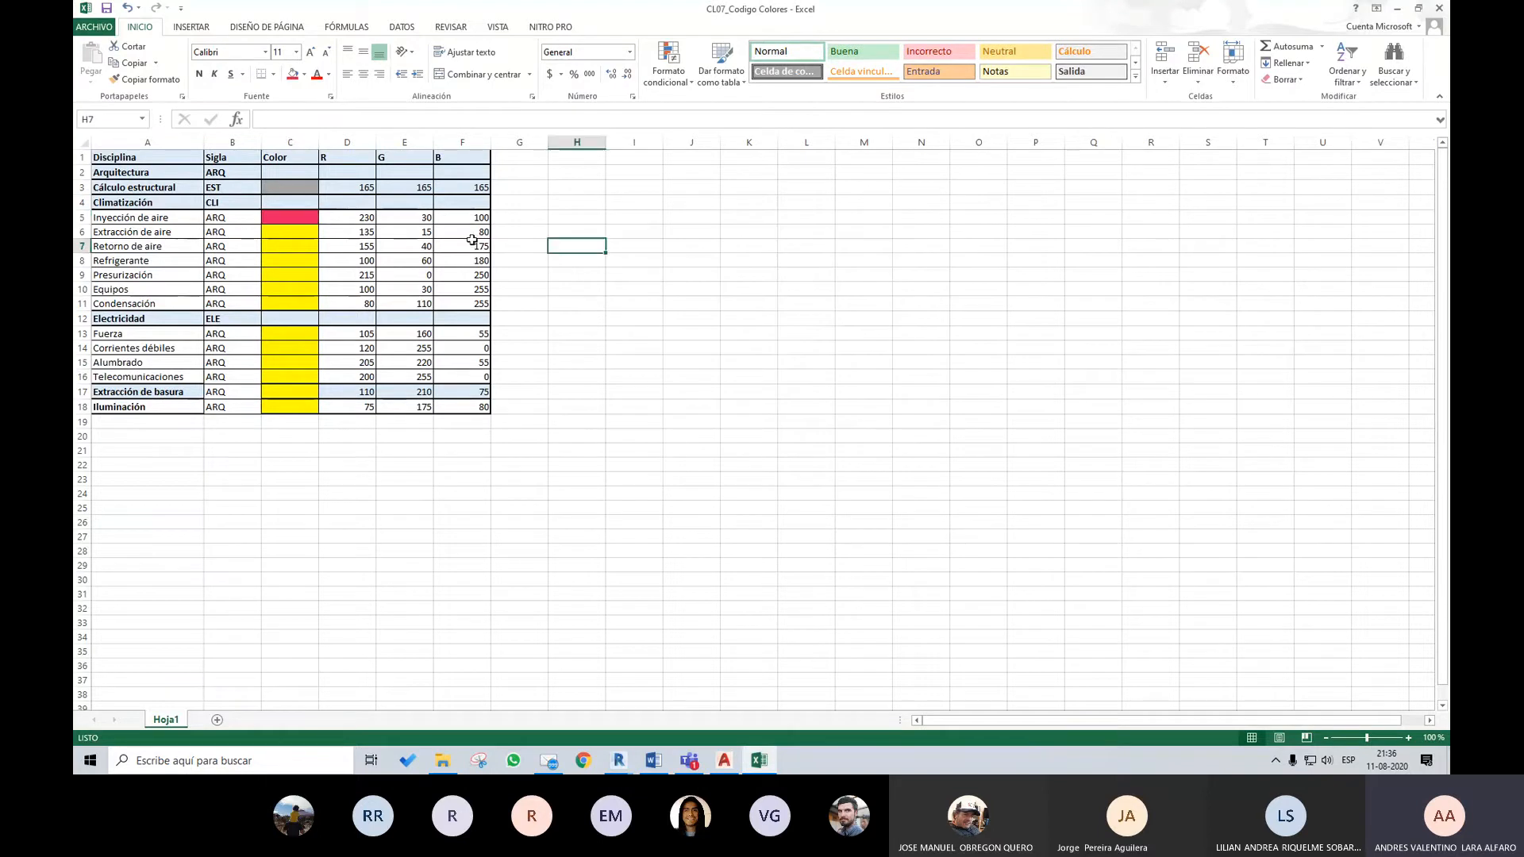
Compare the colour of cell C5 with its RGB values, minimise the workbook and return to the export setup in Revit
drag(350, 218, 476, 218)
click(296, 217)
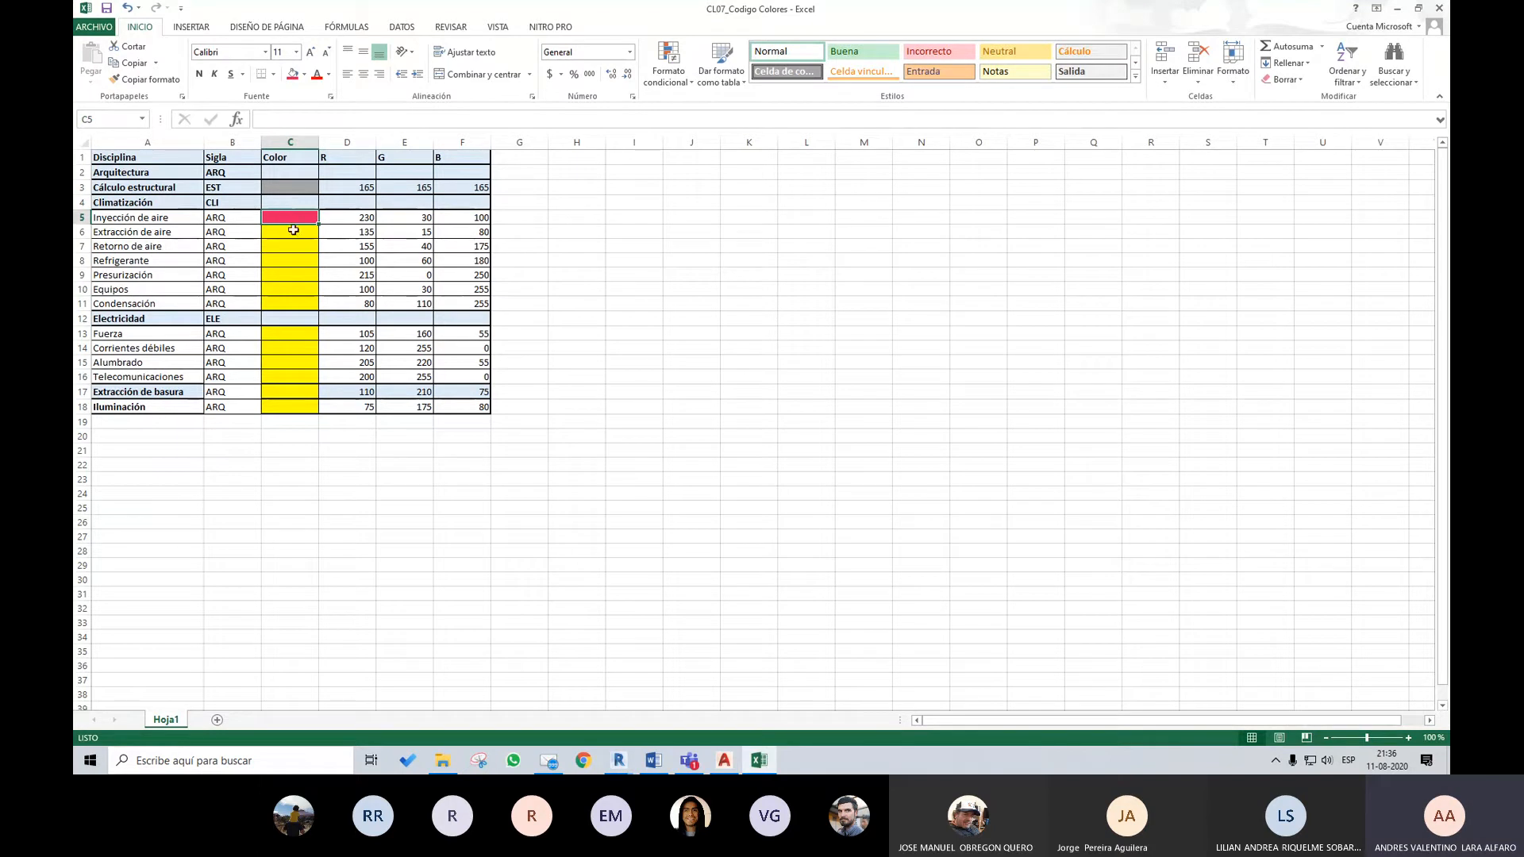
click(360, 216)
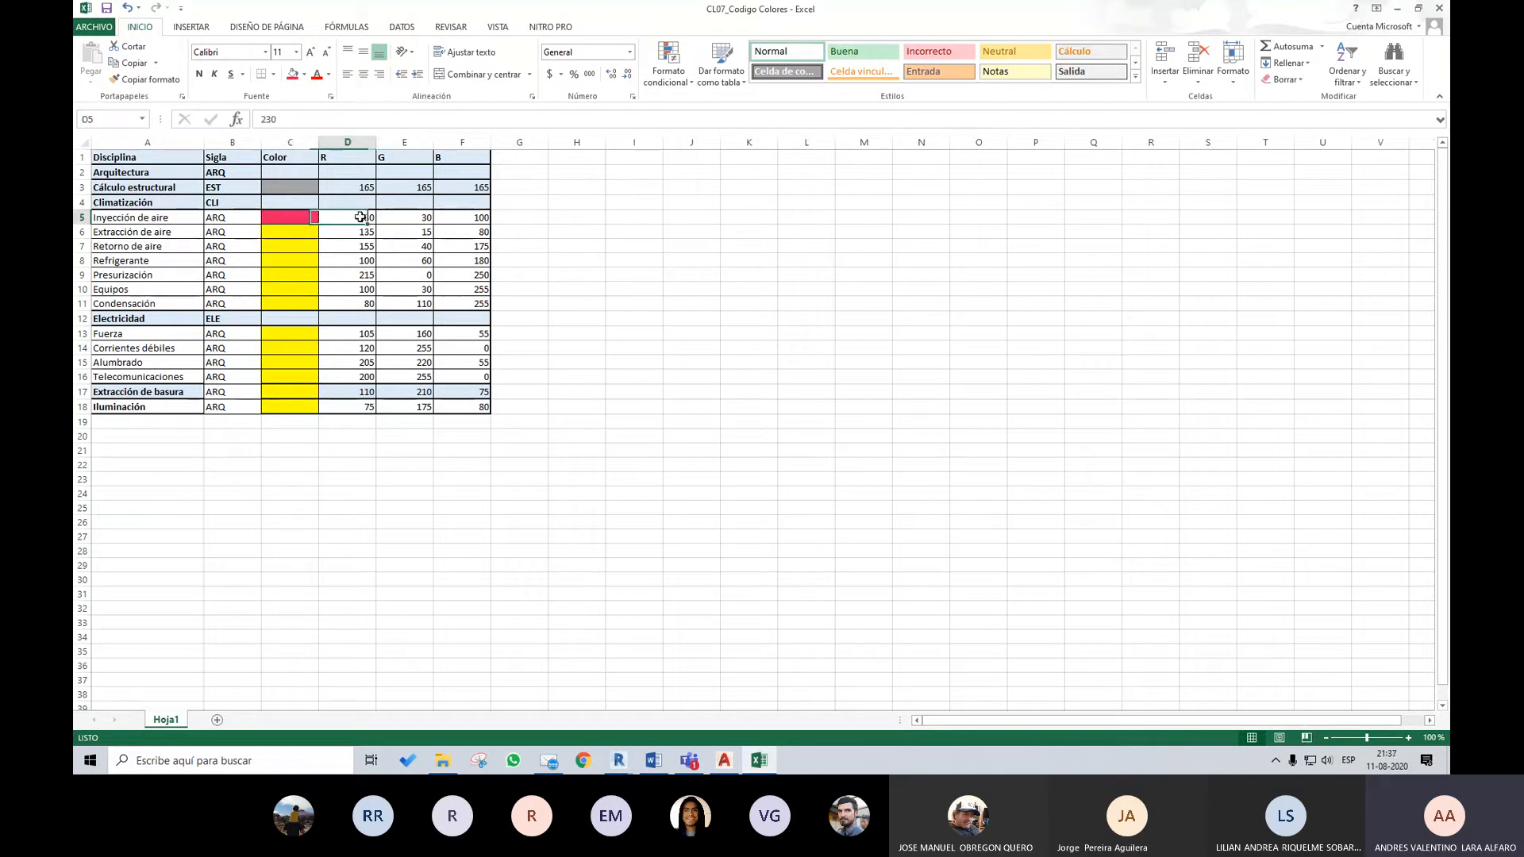
drag(360, 217, 477, 216)
click(1396, 9)
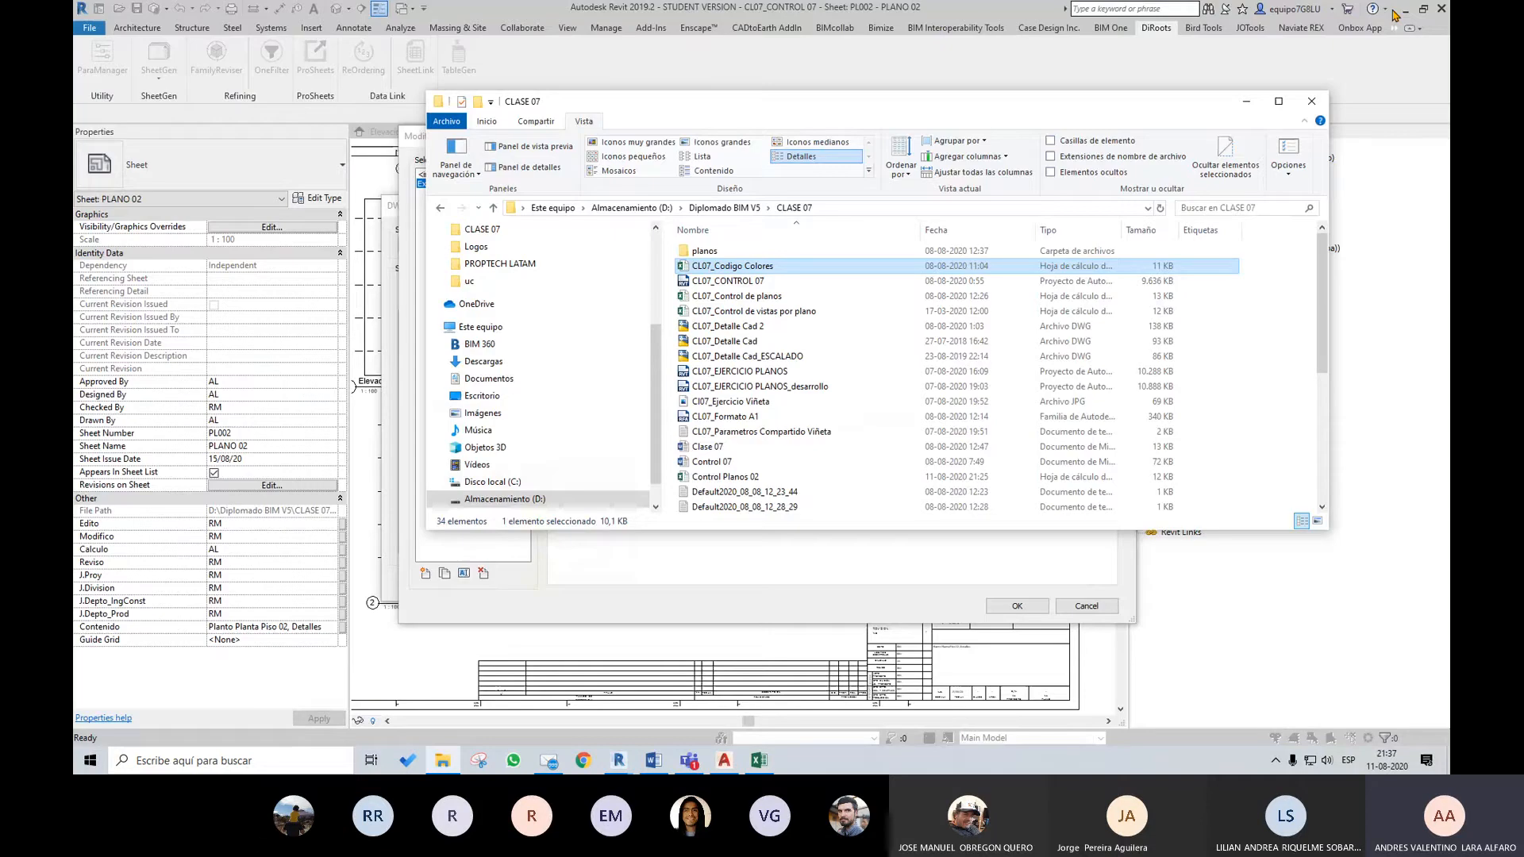
click(841, 583)
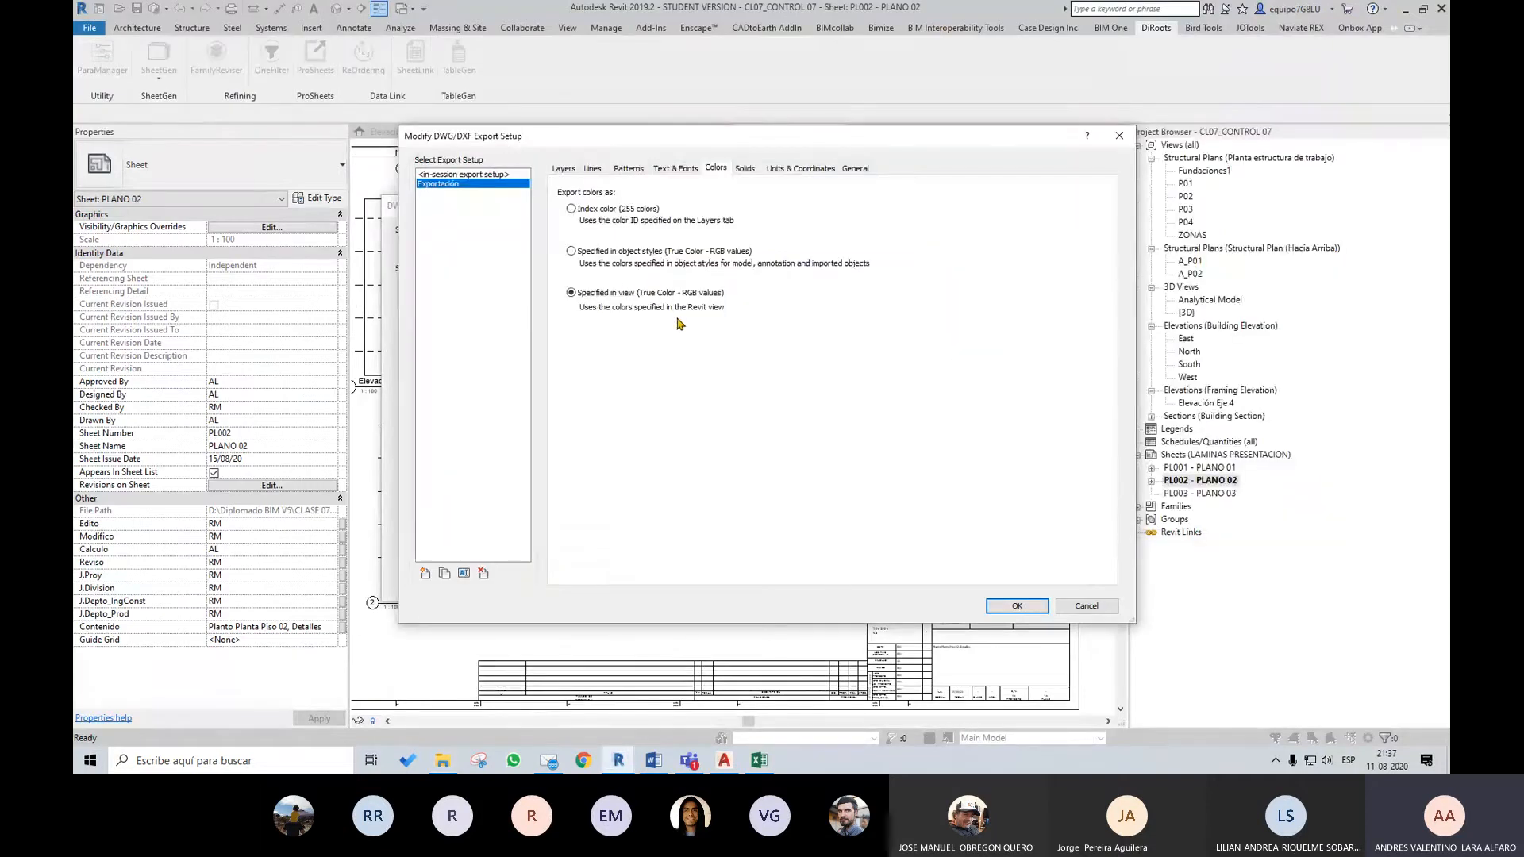
Switch to AutoCAD, select the grid G line and examine the Index Color and True Color options without changing its colour
click(723, 759)
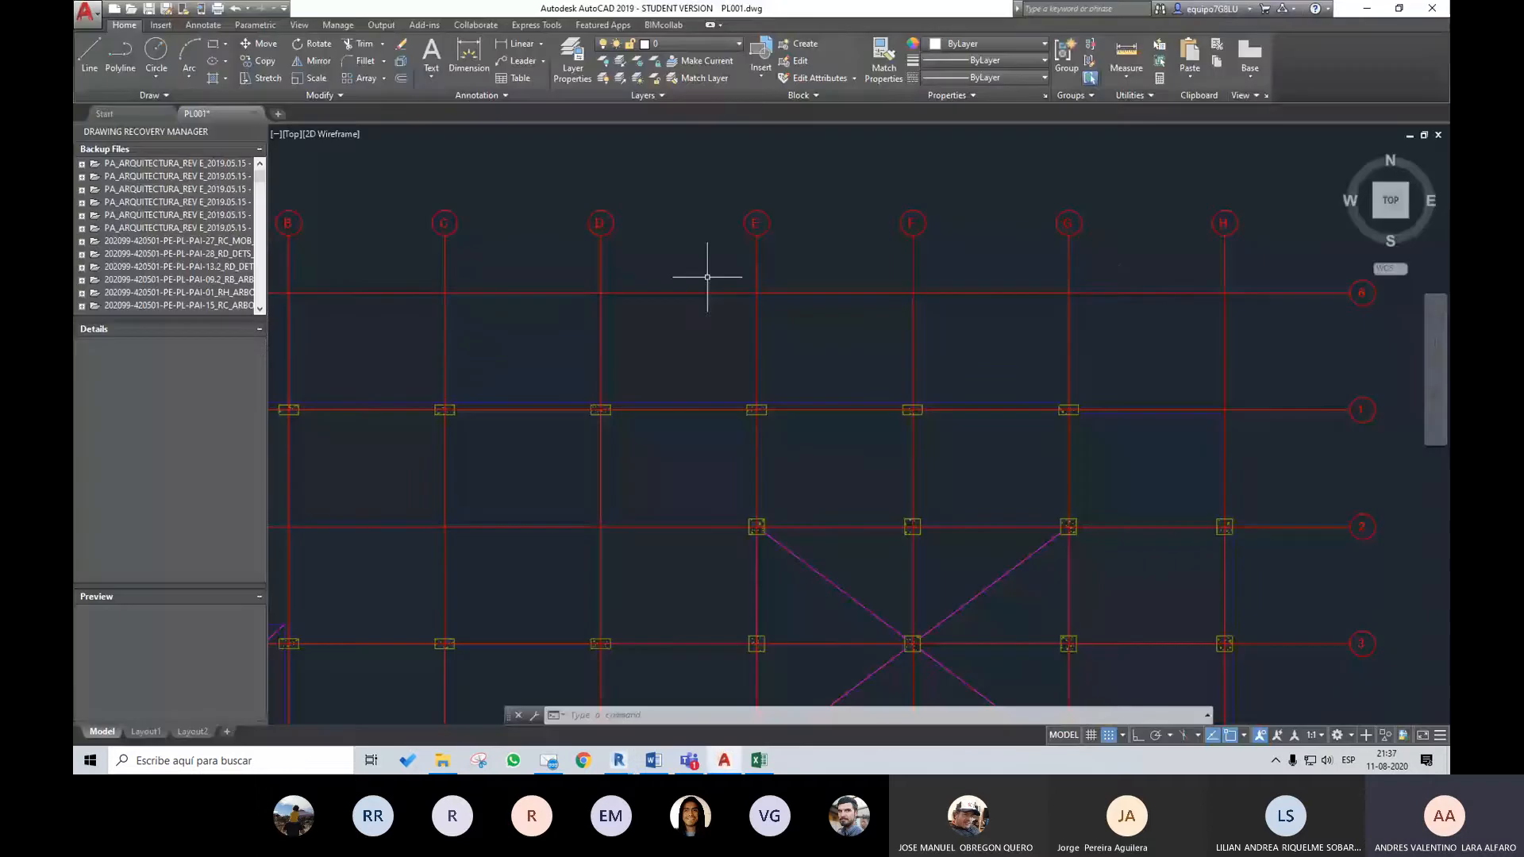
click(1069, 265)
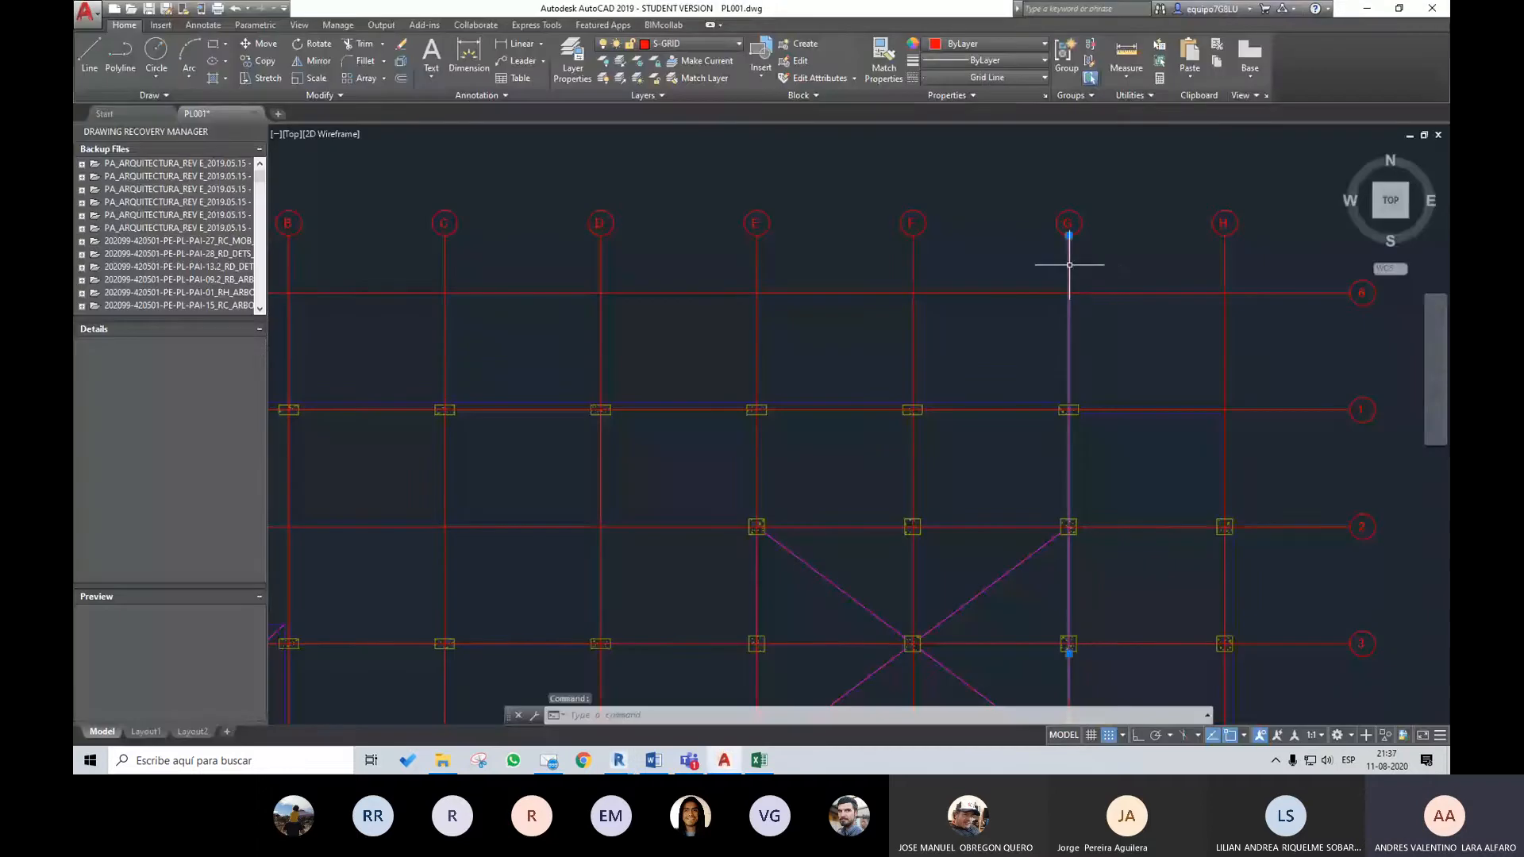
click(1029, 46)
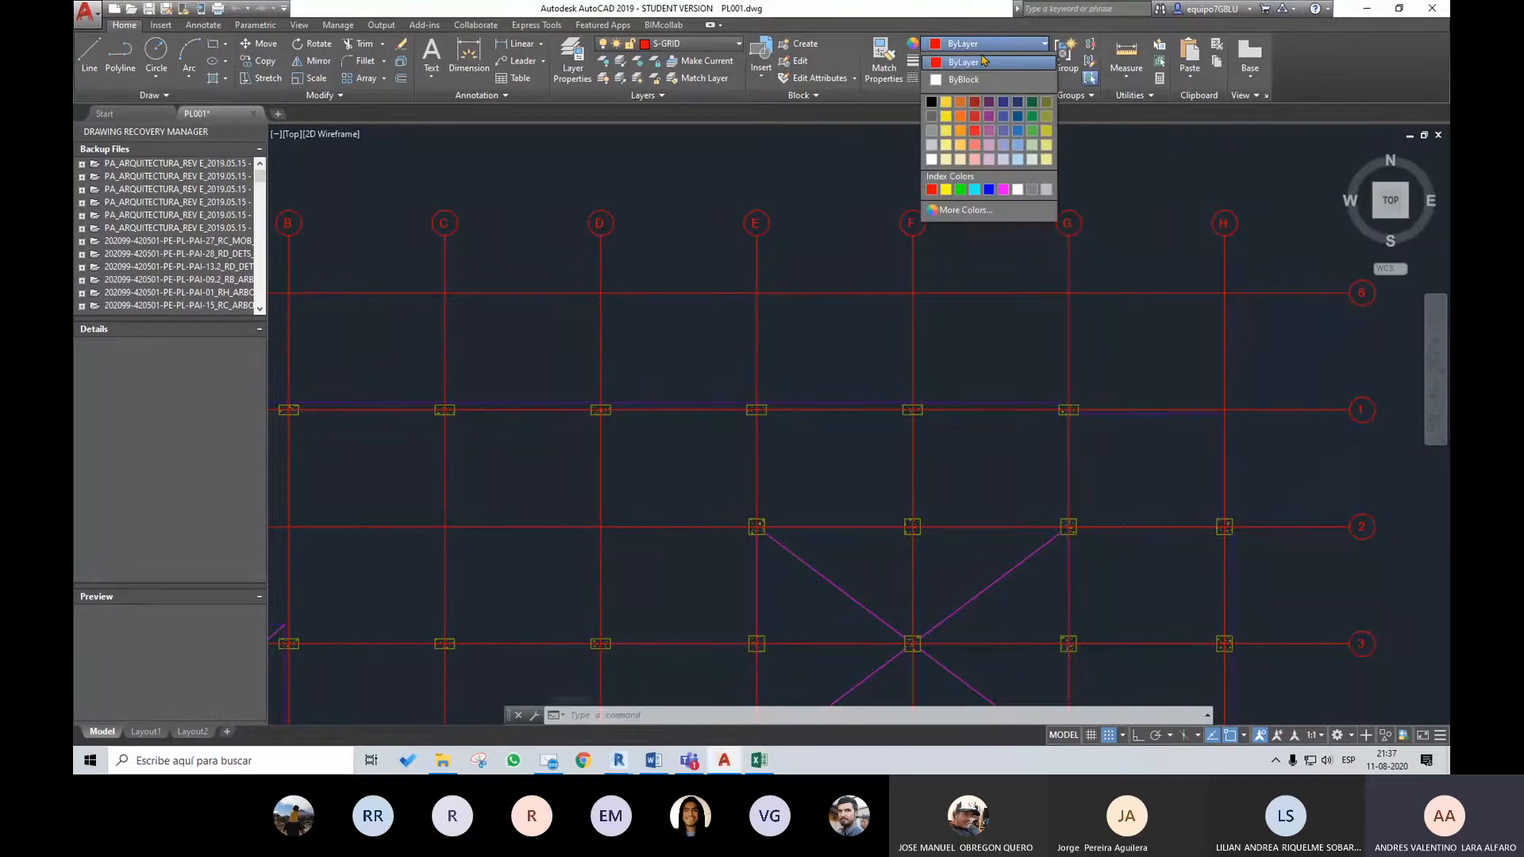
click(981, 212)
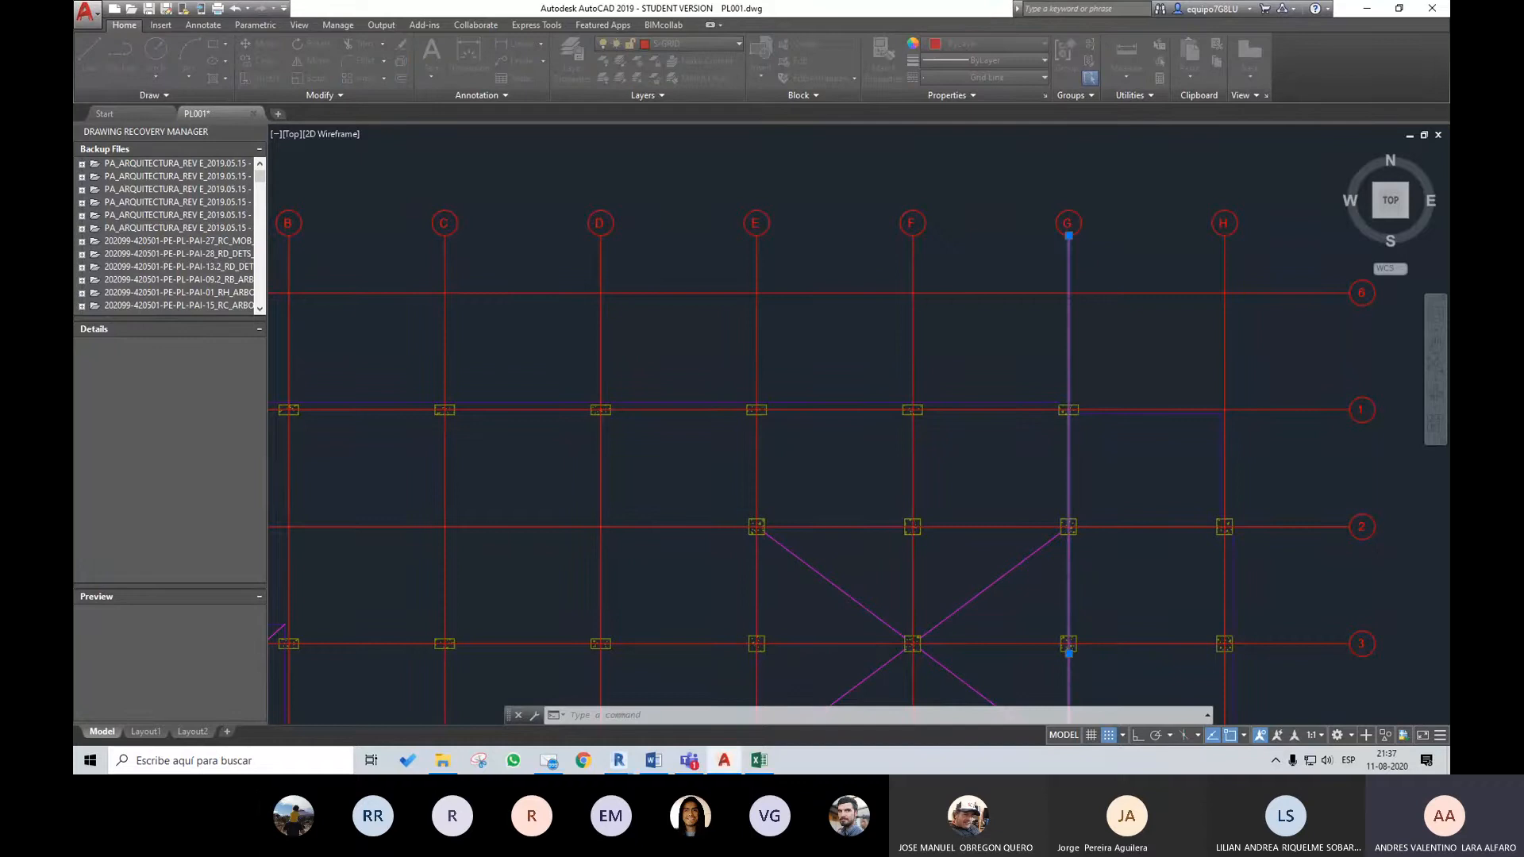
click(957, 211)
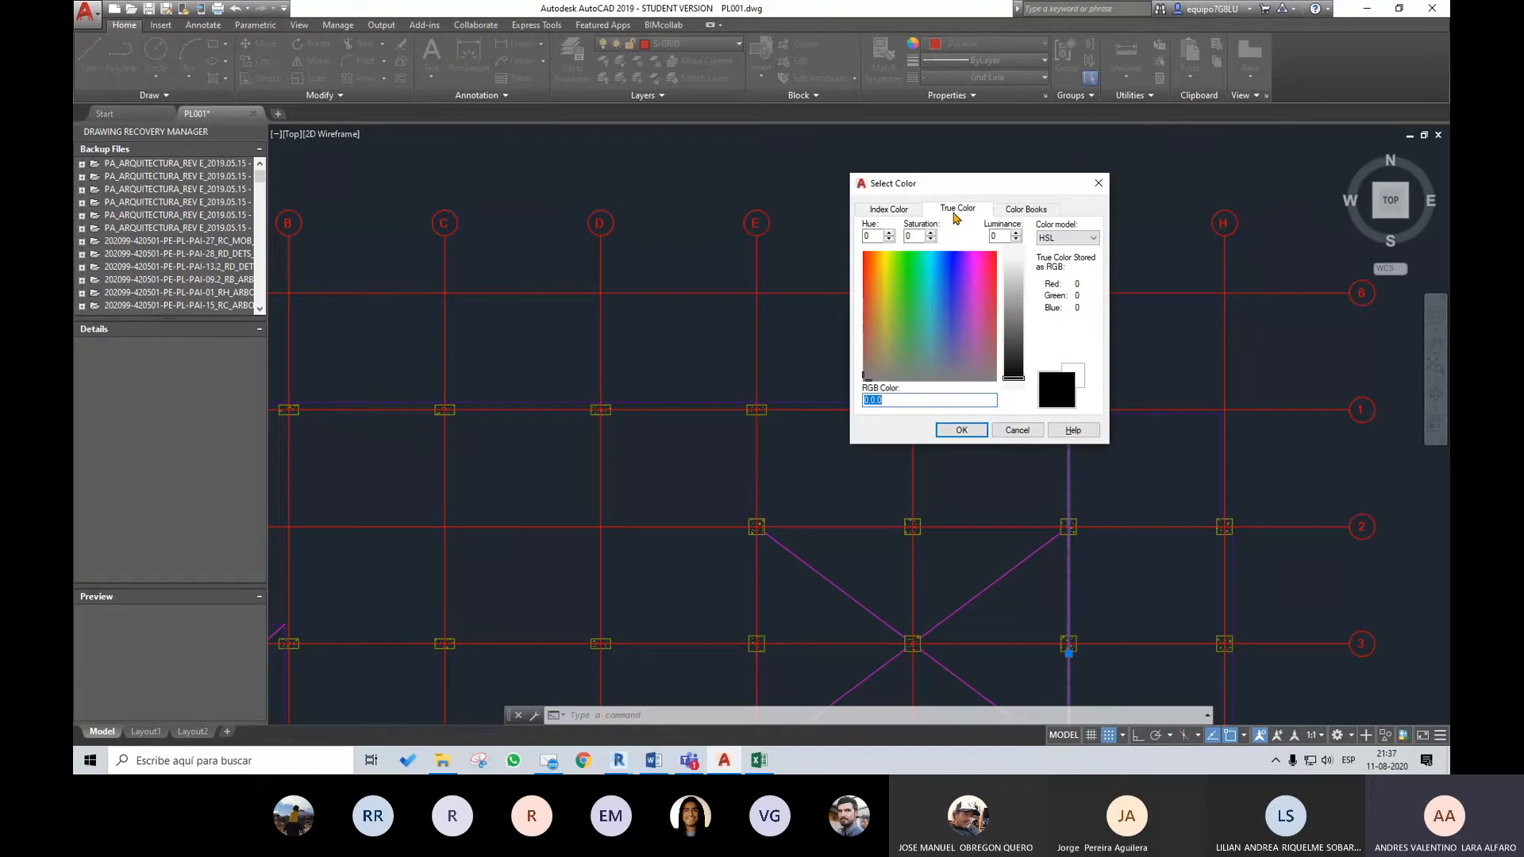
click(889, 209)
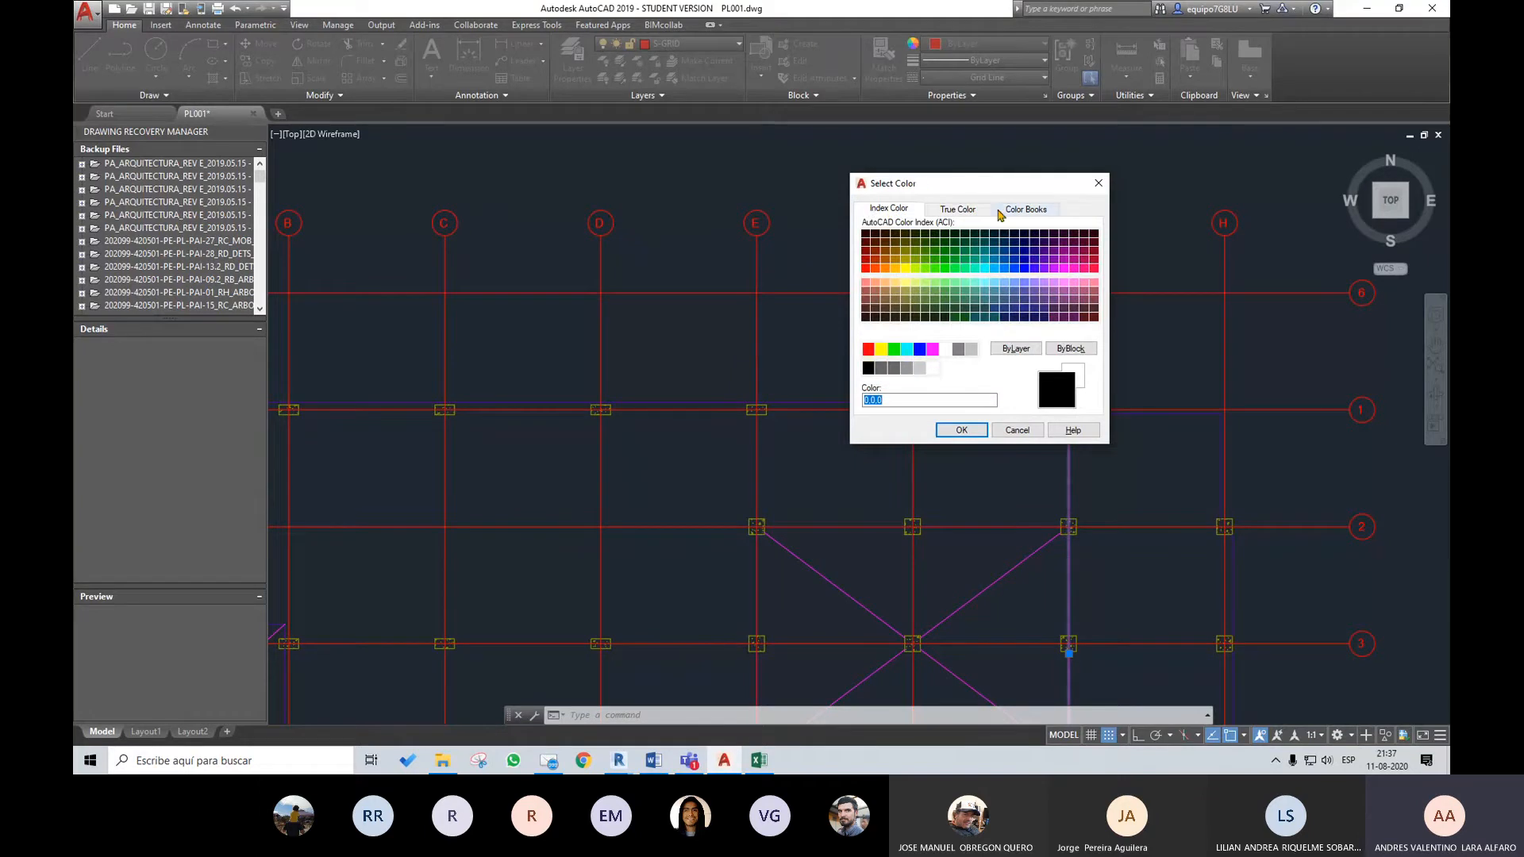
click(969, 211)
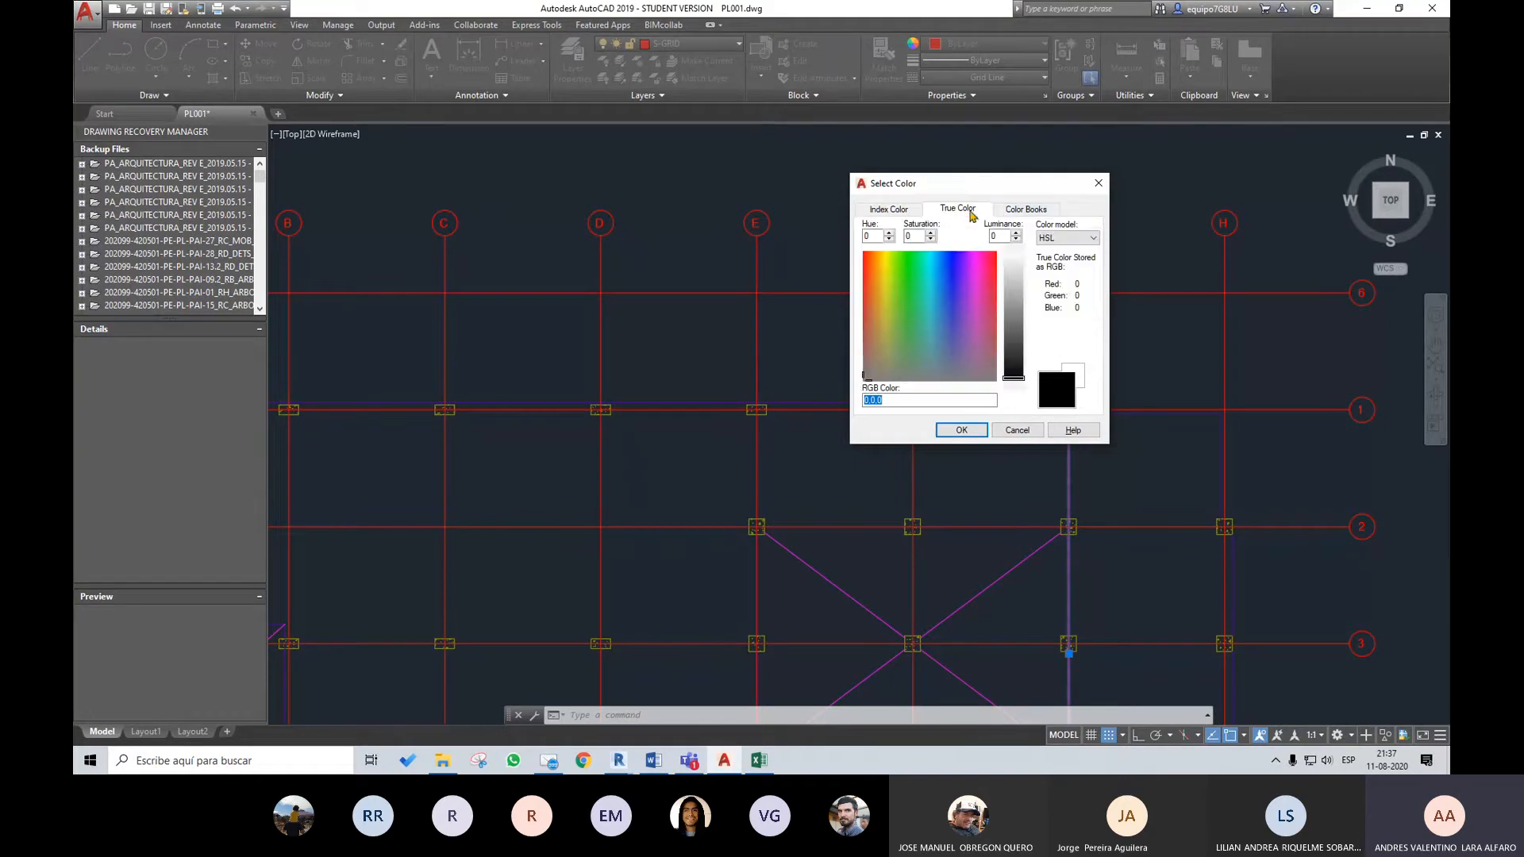
click(1096, 181)
scroll(1071, 302, down, 3)
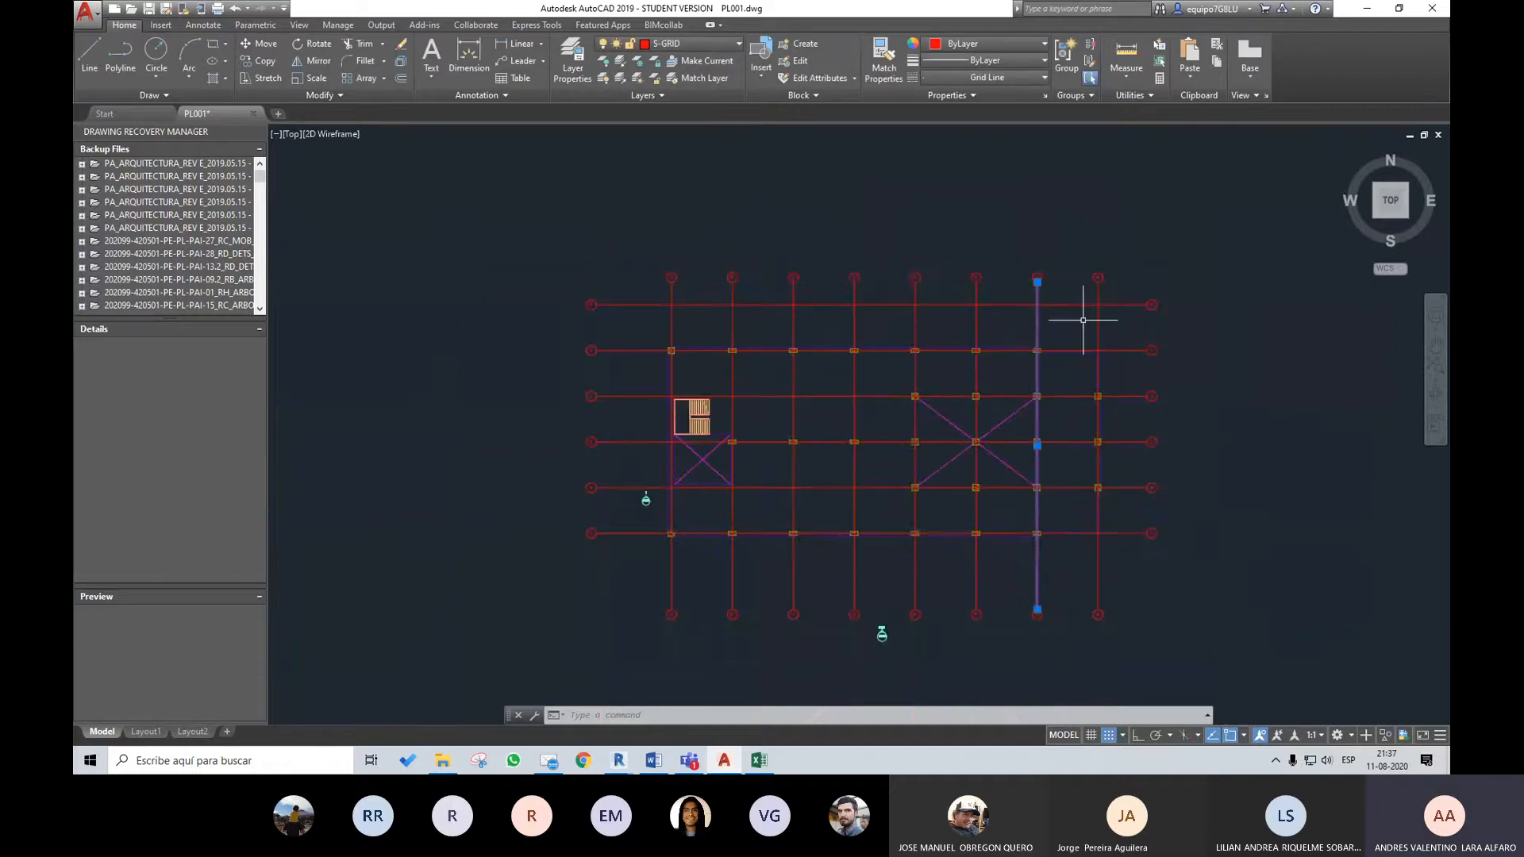
scroll(1081, 309, up, 3)
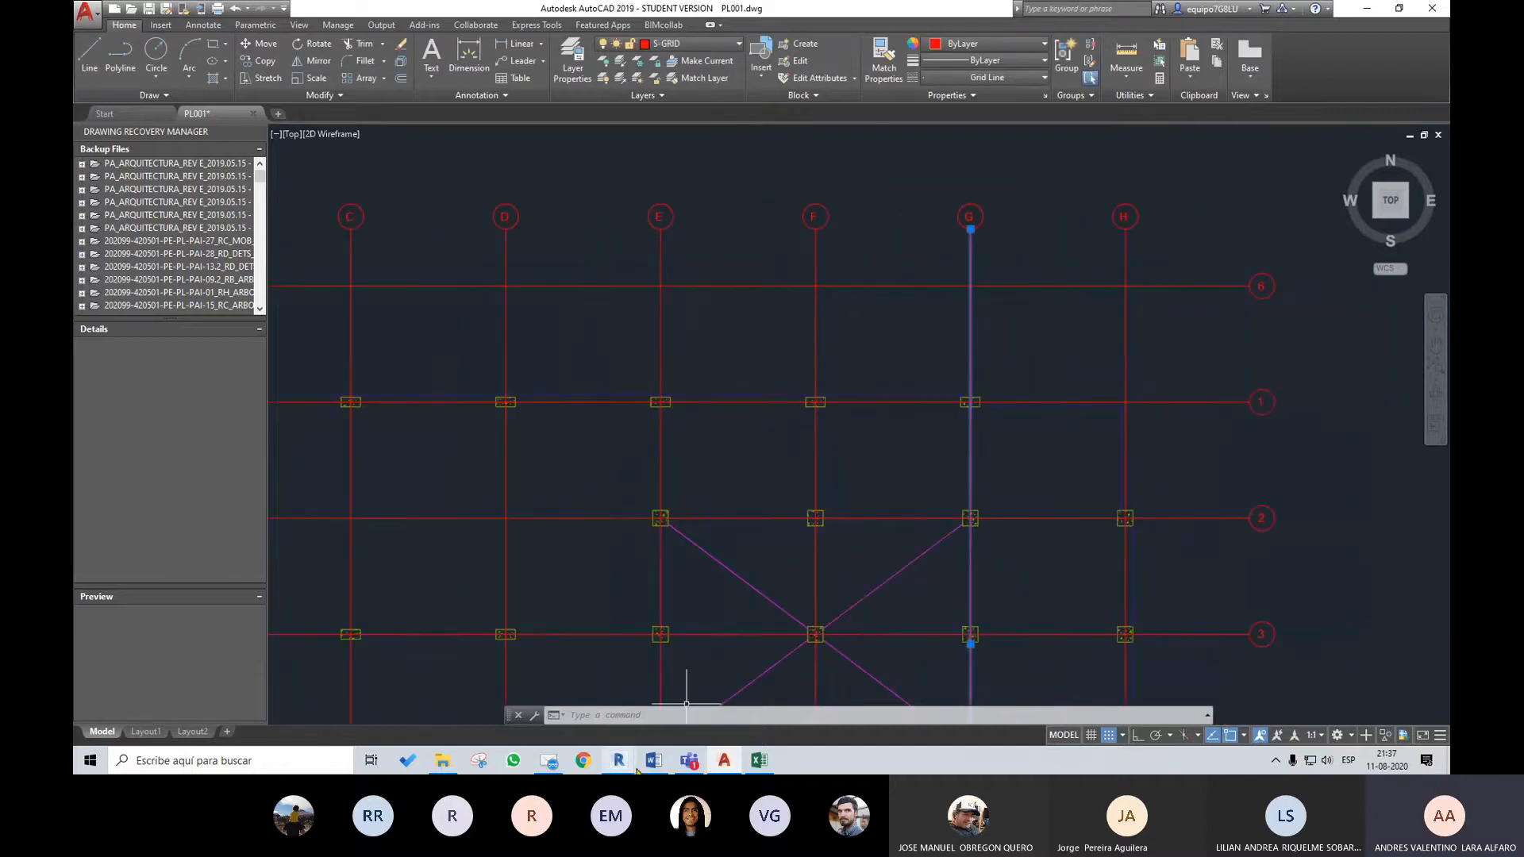
Return to Revit, widen the Color ID column in the Exportación setup's layer table and review the colour IDs around Grids
mouse_move(628, 763)
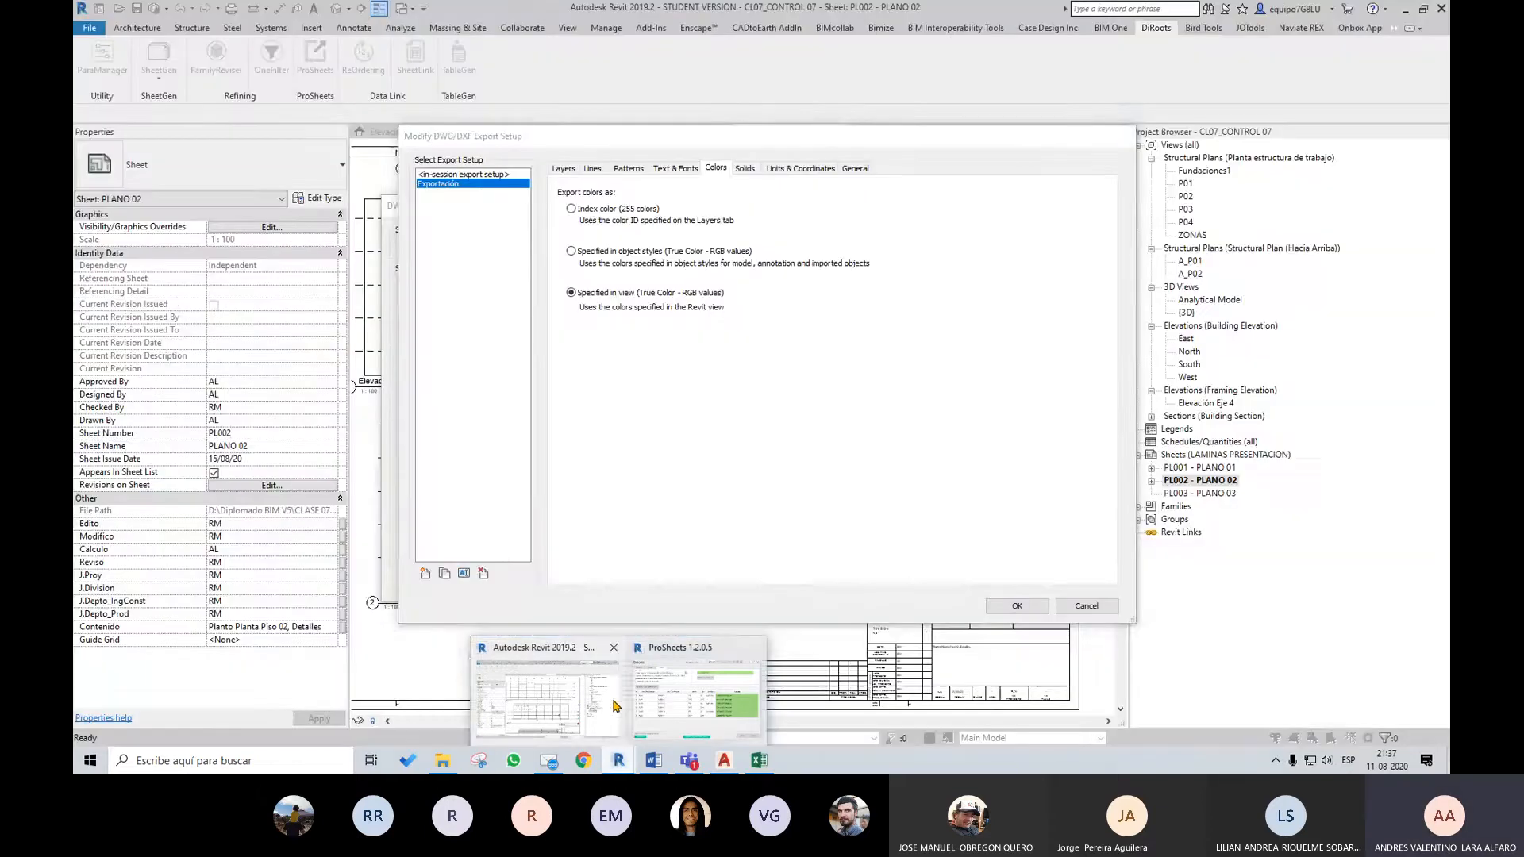
click(616, 704)
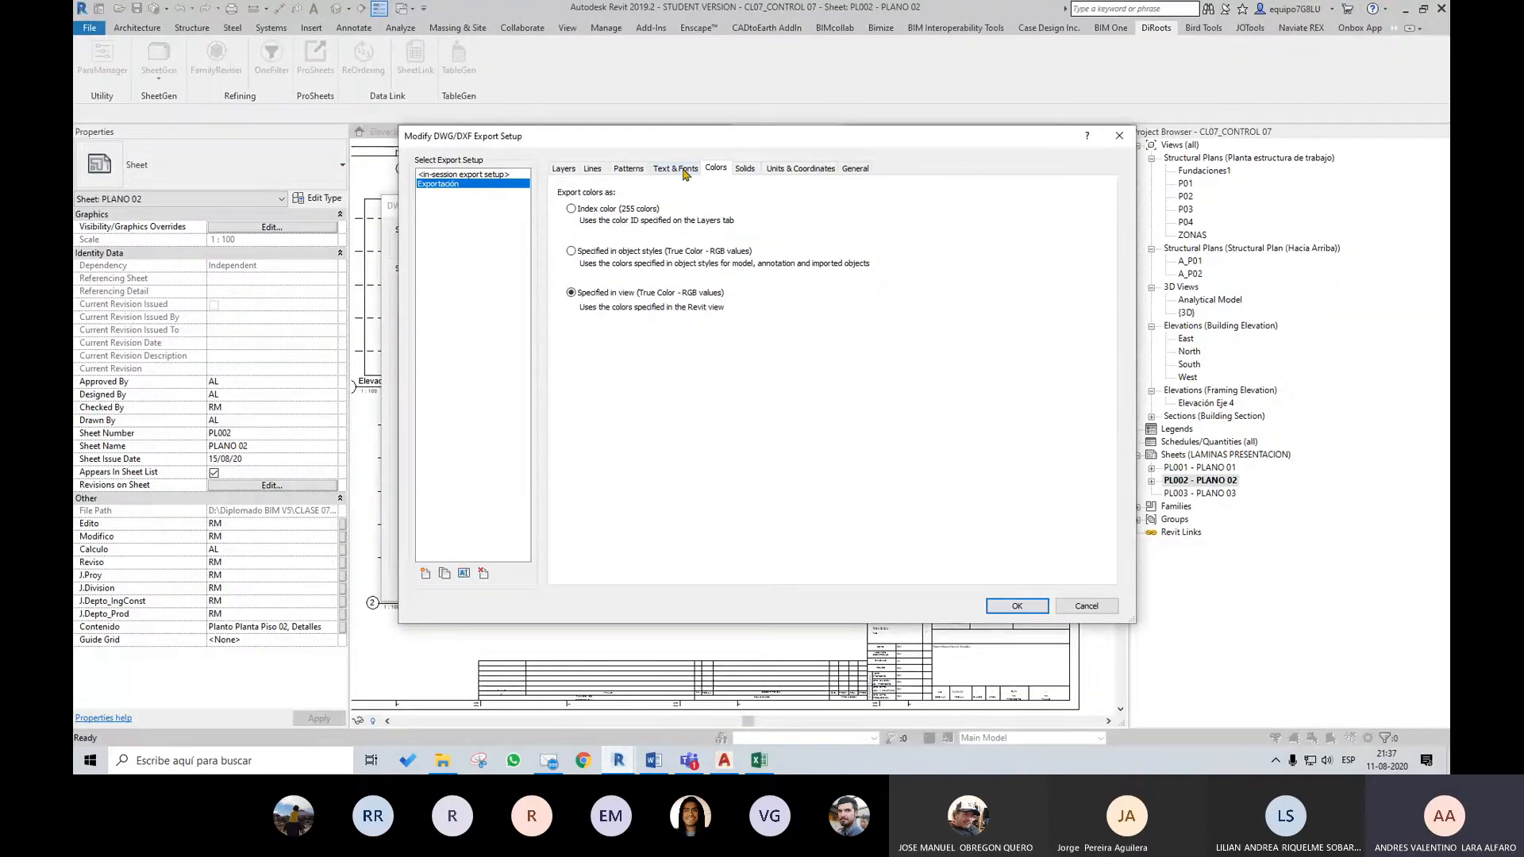
click(571, 170)
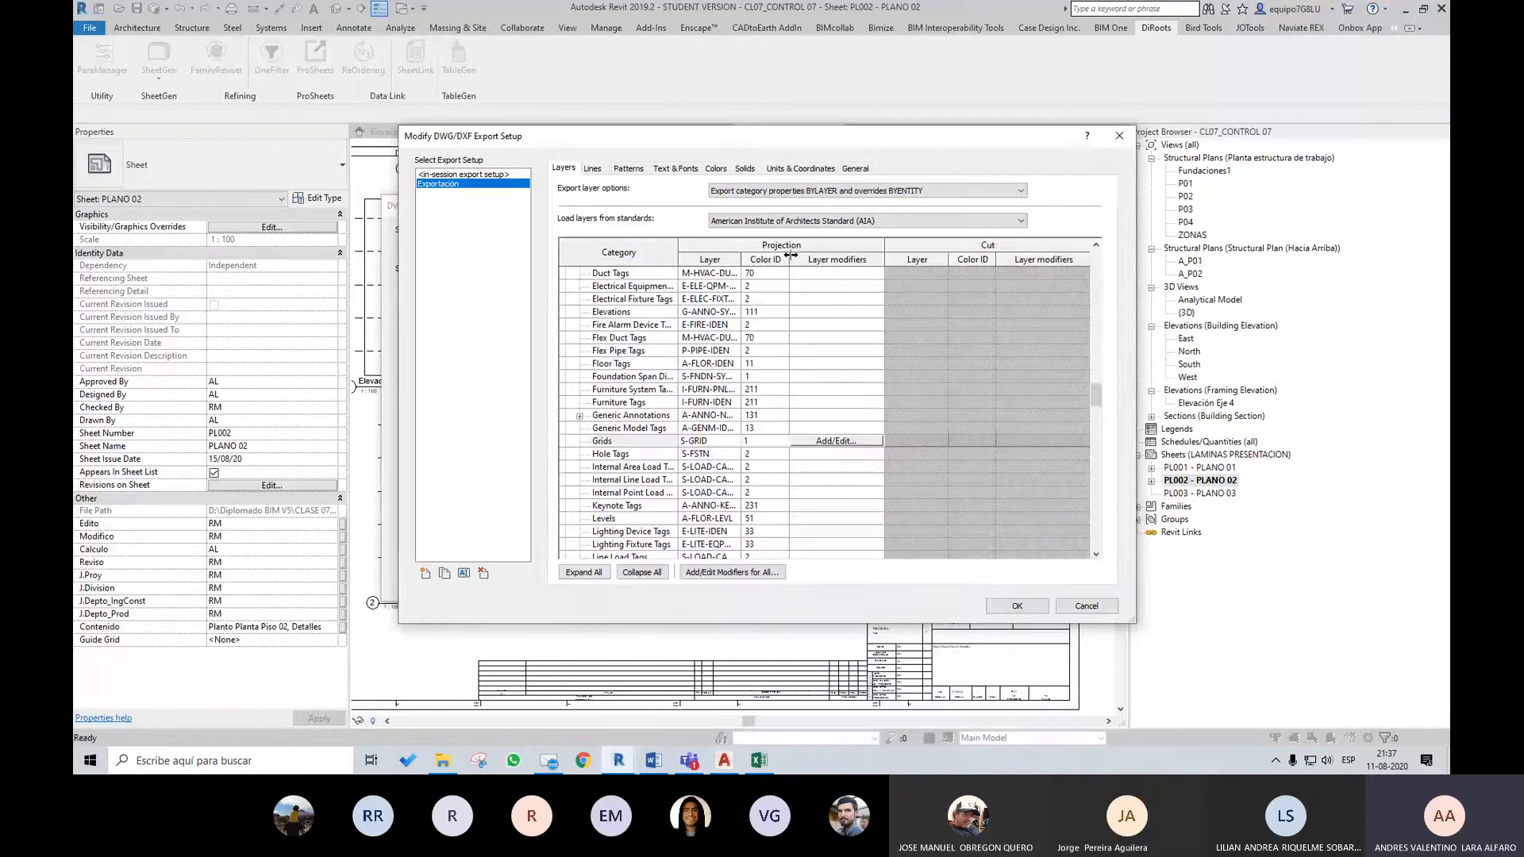
drag(790, 255, 819, 256)
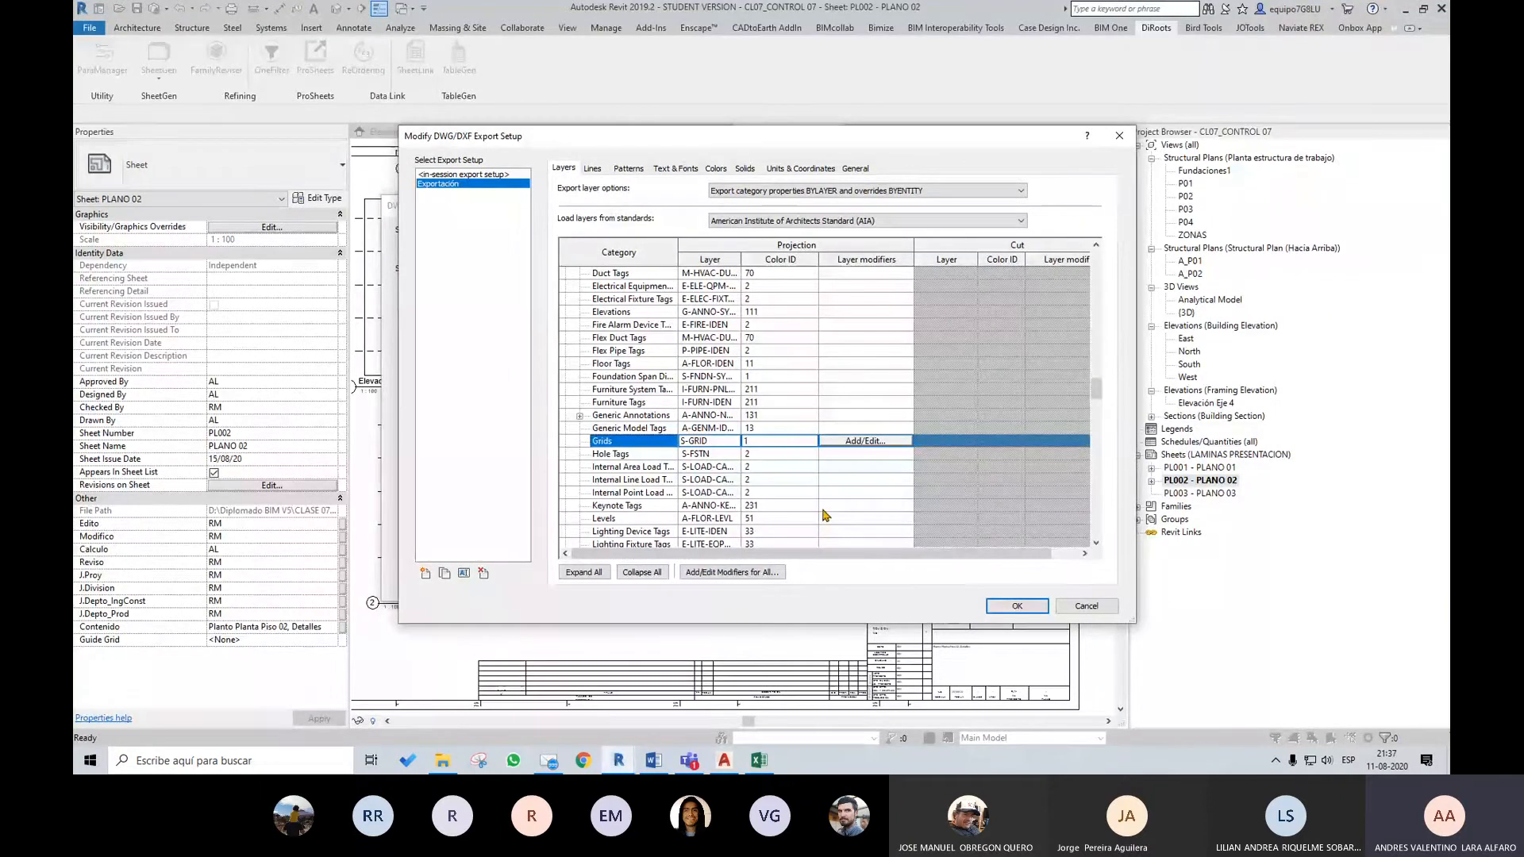
scroll(825, 516, down, 3)
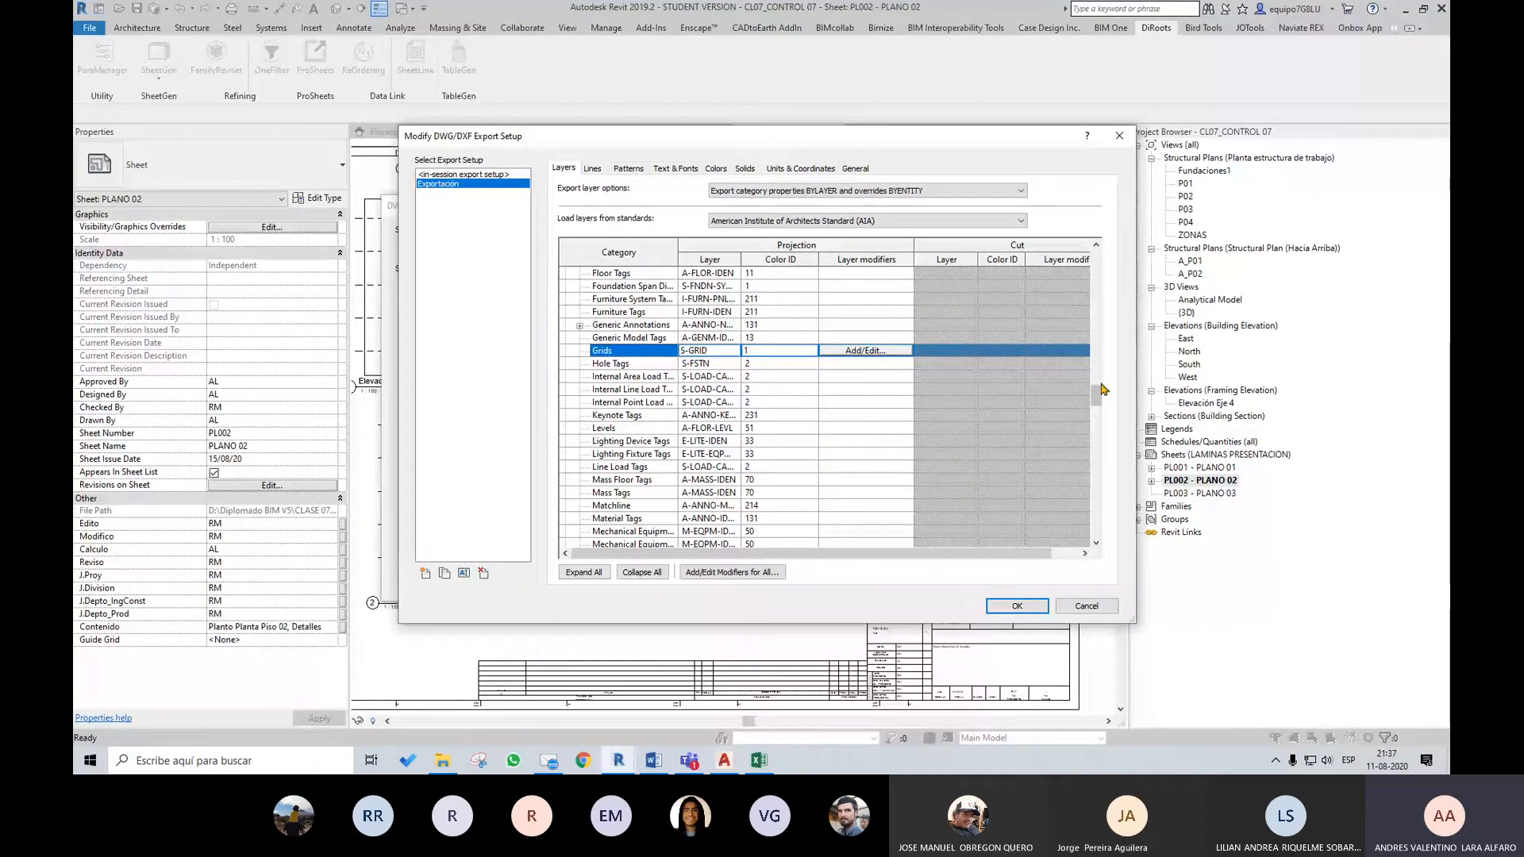
Review the layers and colour IDs of the model categories, then cancel the export setup and close the DWG export
drag(1100, 389, 1096, 264)
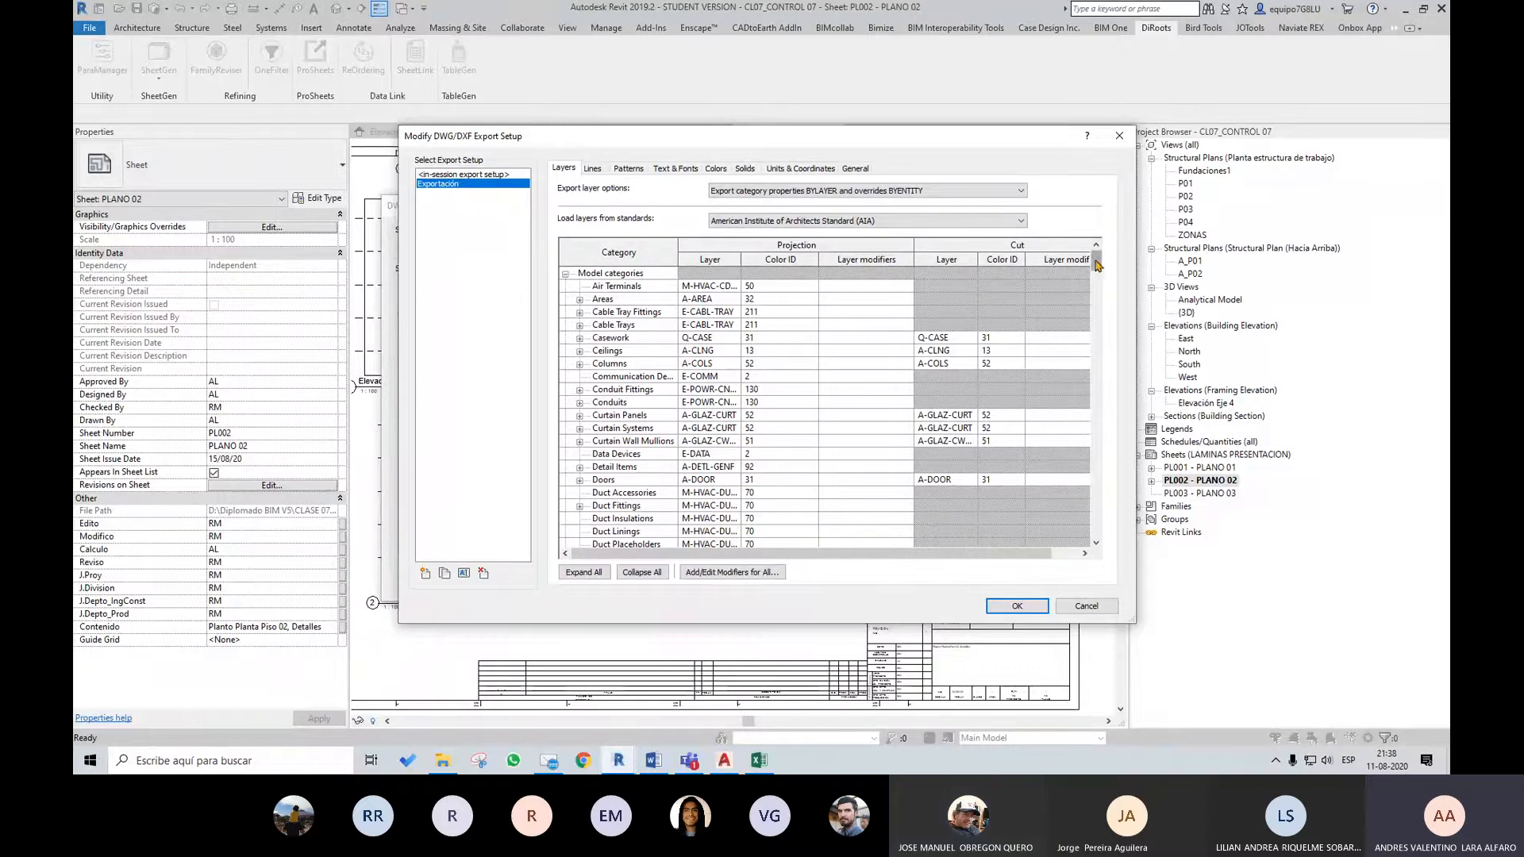
drag(1096, 264, 1097, 284)
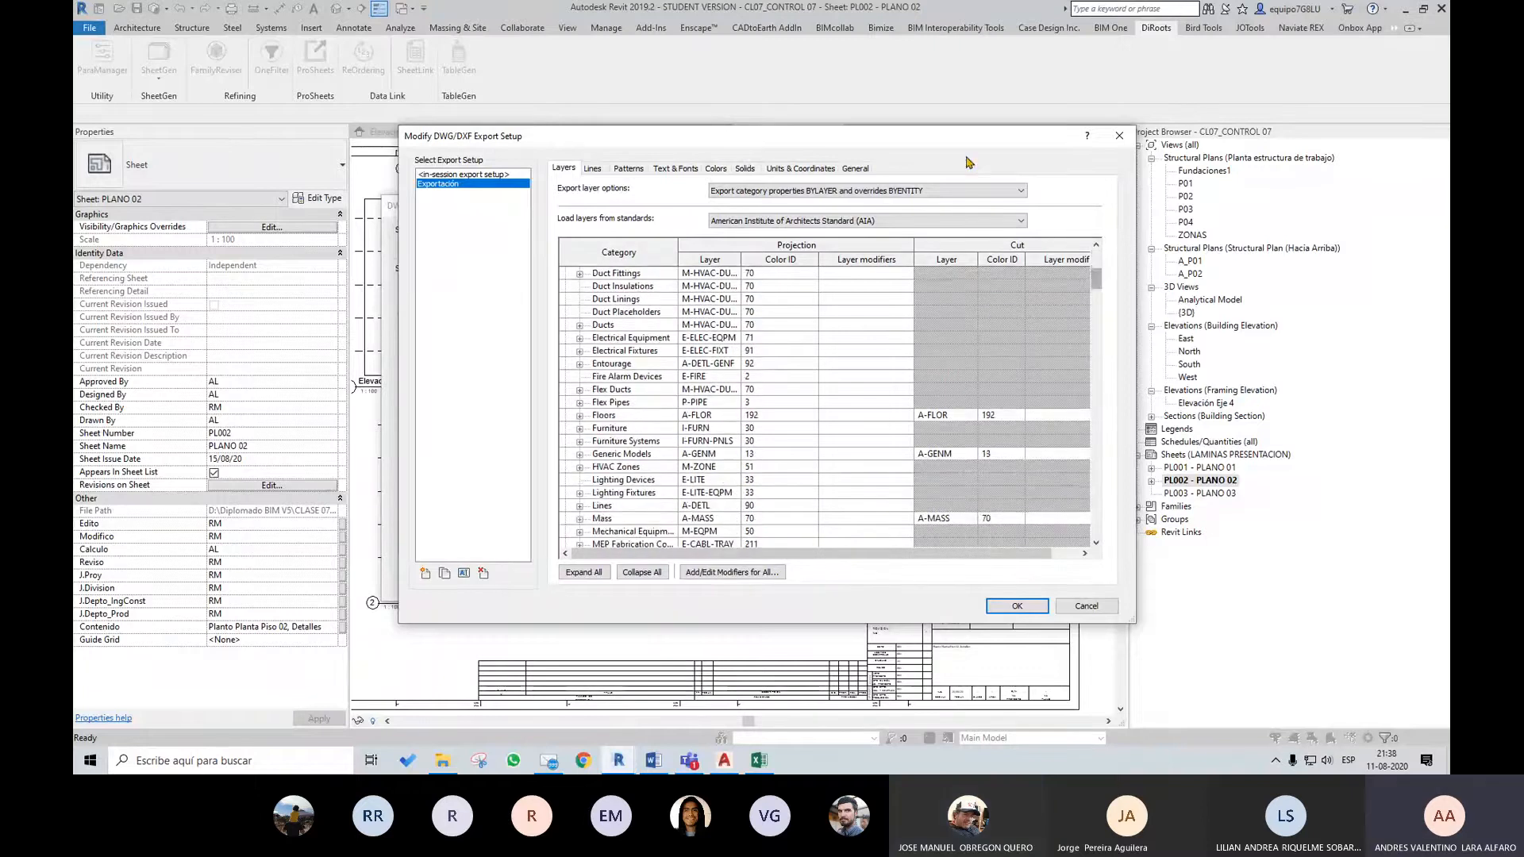
drag(971, 140, 926, 157)
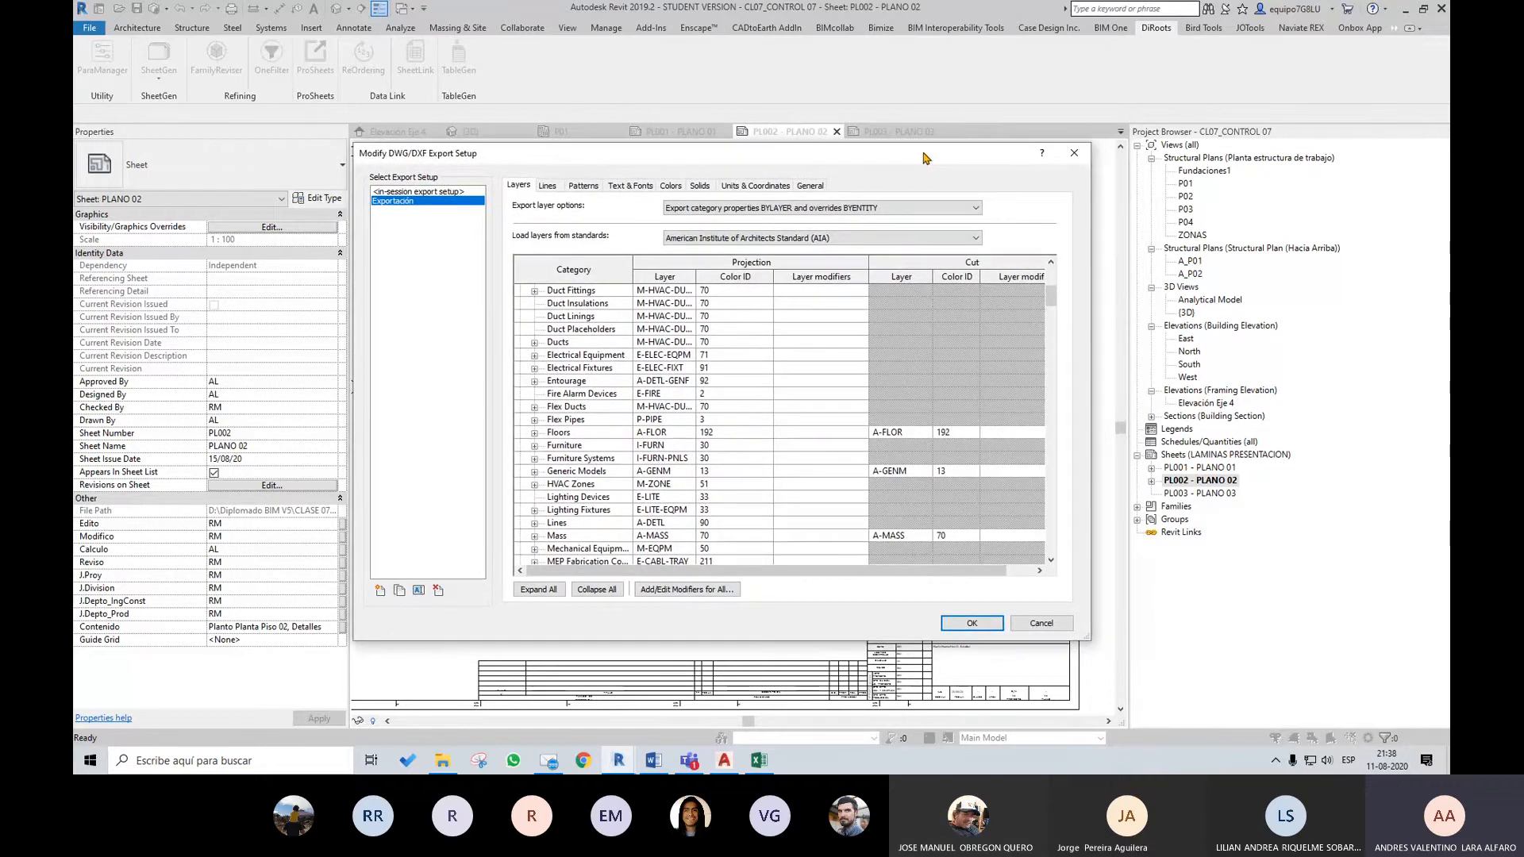
drag(1056, 296, 1060, 285)
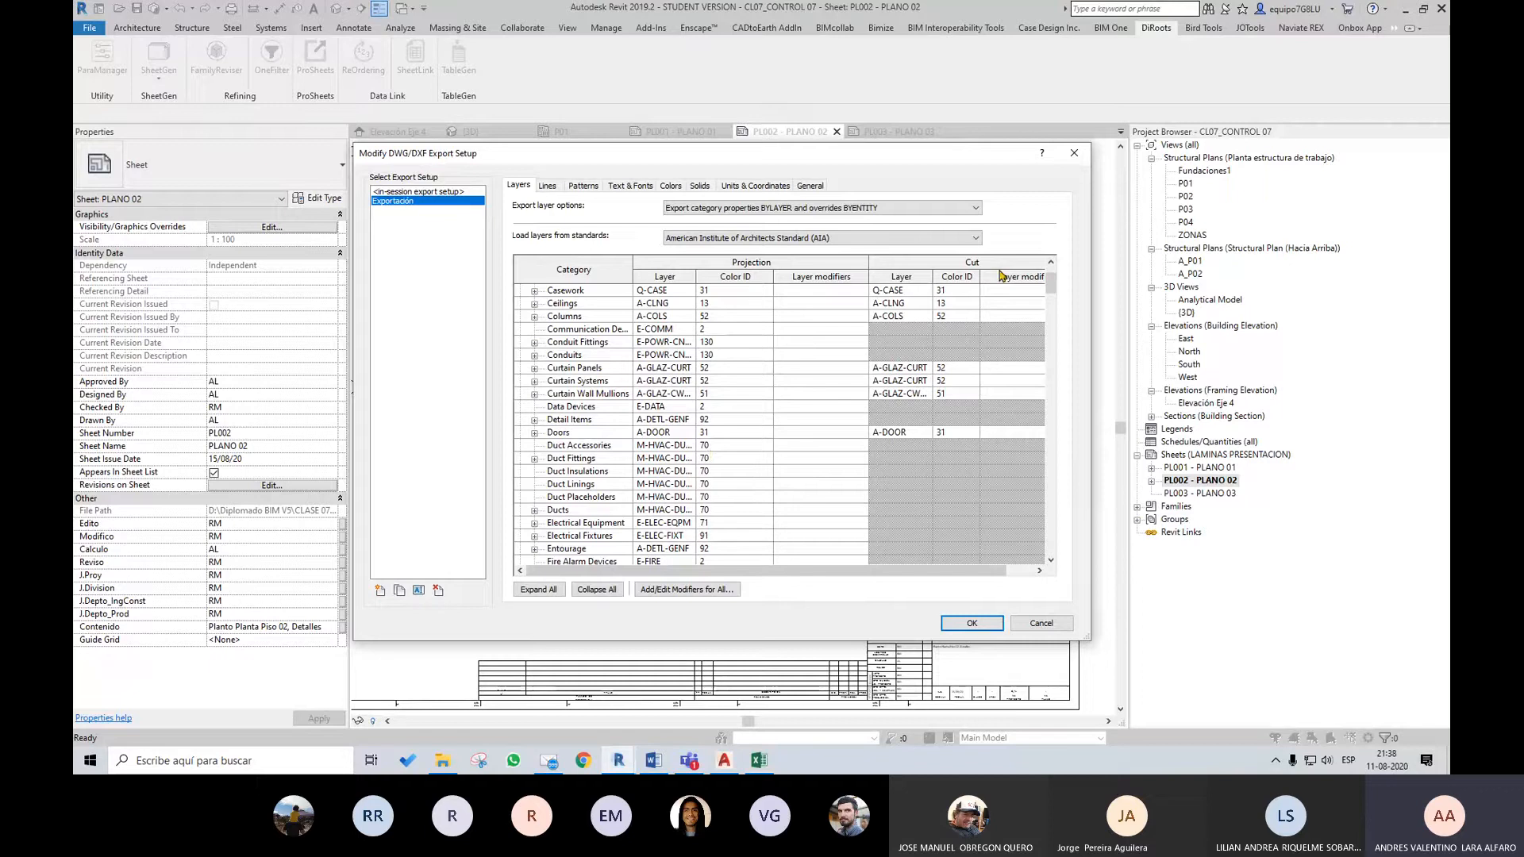
drag(1054, 286, 1054, 290)
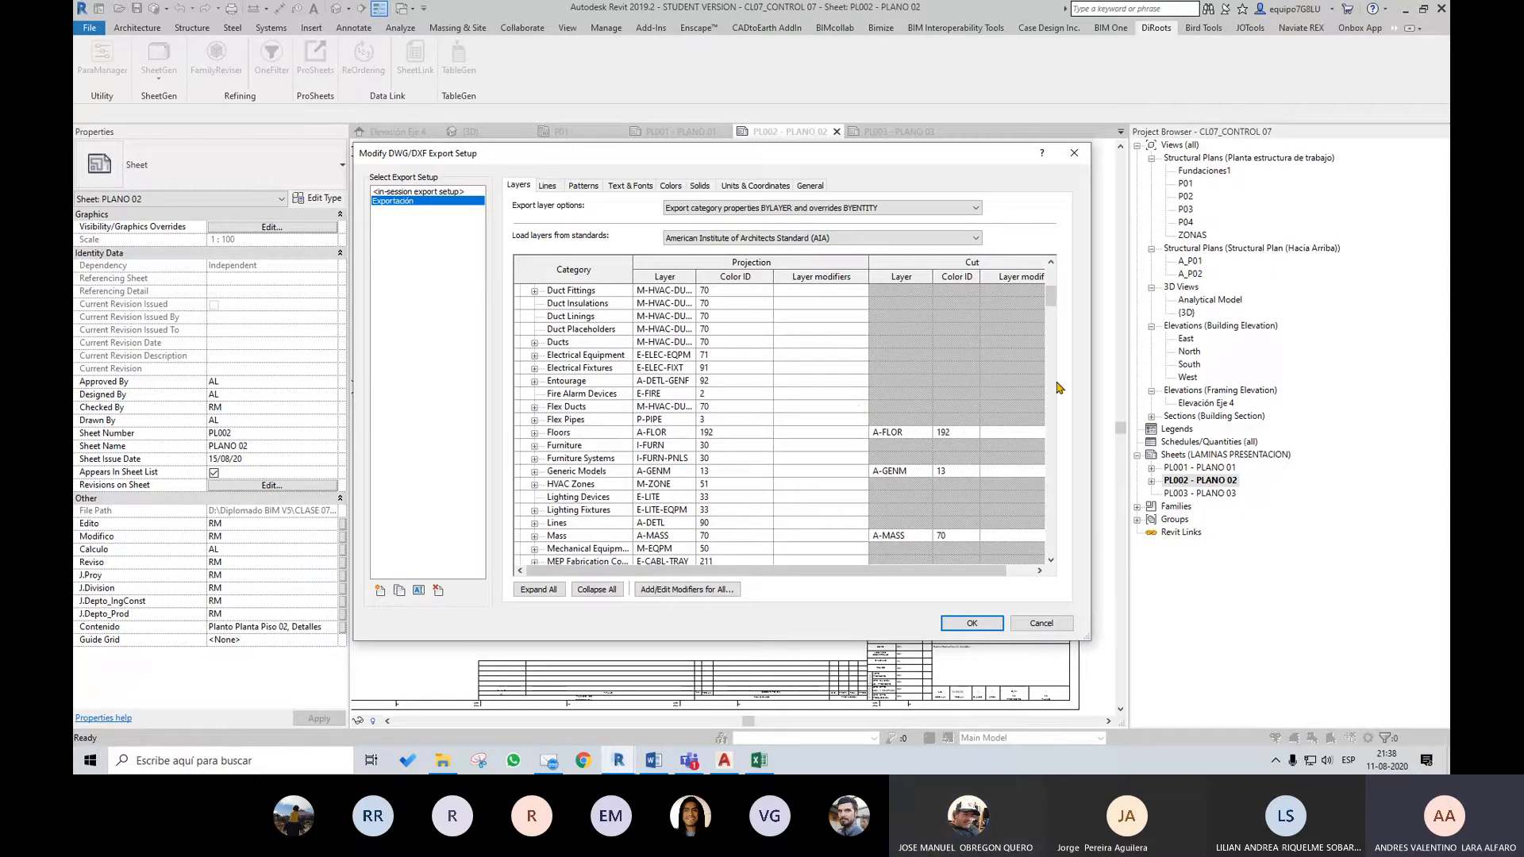
drag(1052, 303, 1053, 287)
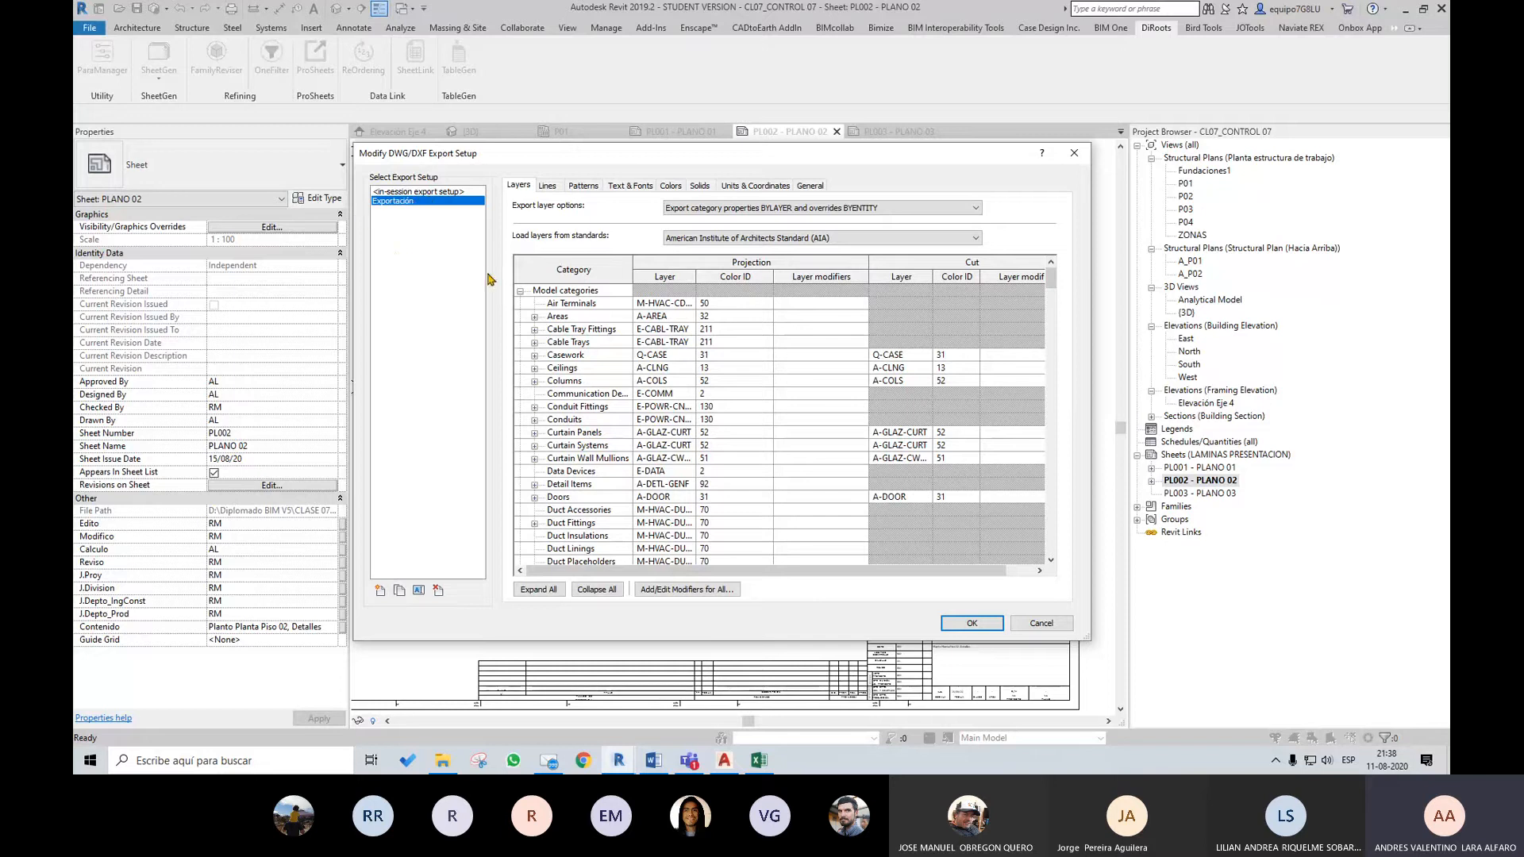
click(1041, 623)
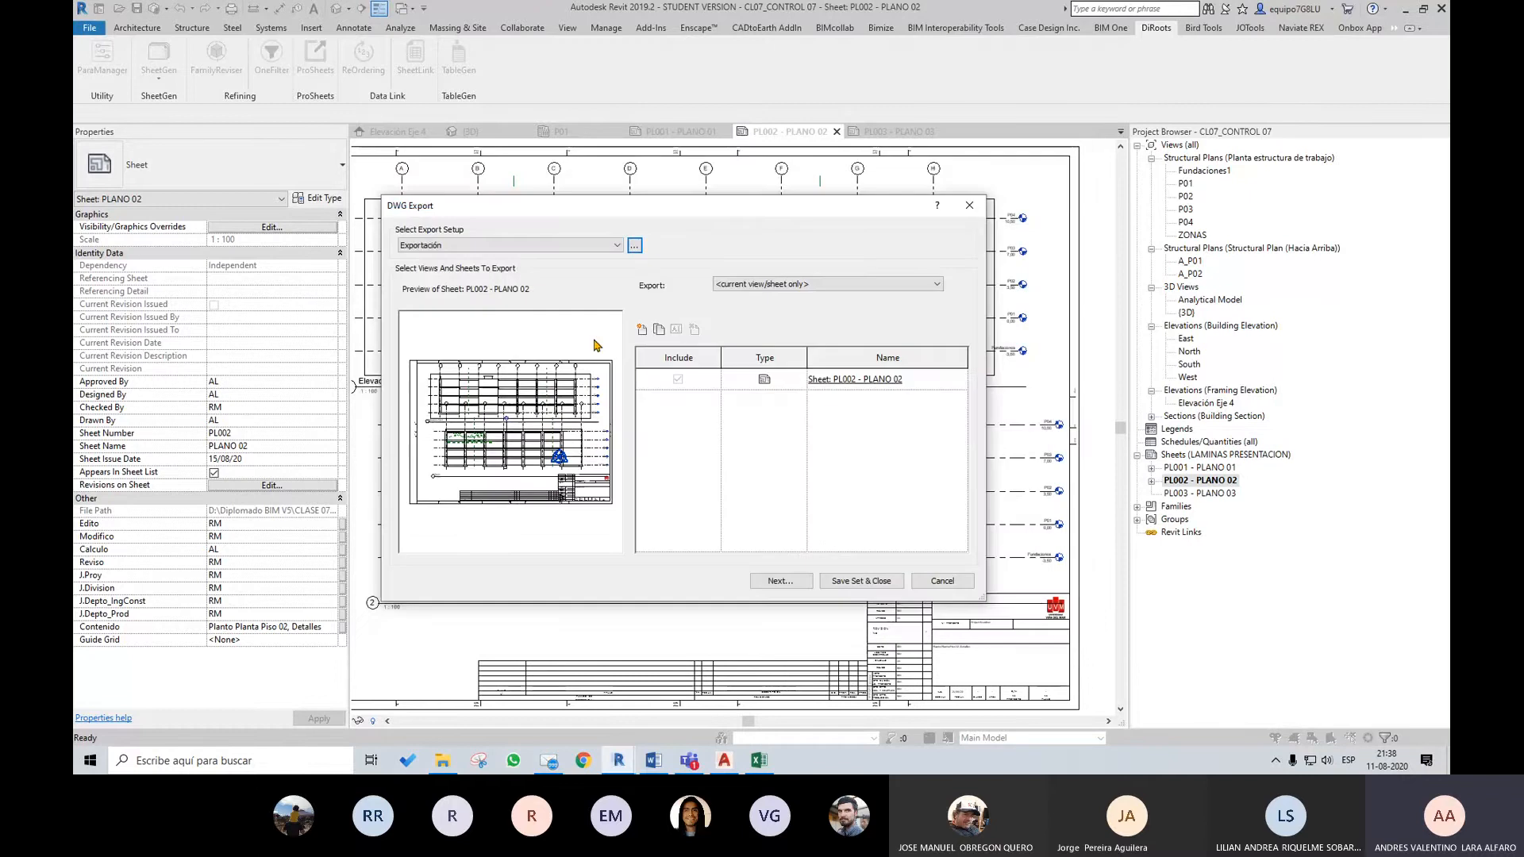
click(976, 211)
Look over the elevations on sheet PL002 and open sheet PL001 - PLANO 01
scroll(769, 522, down, 3)
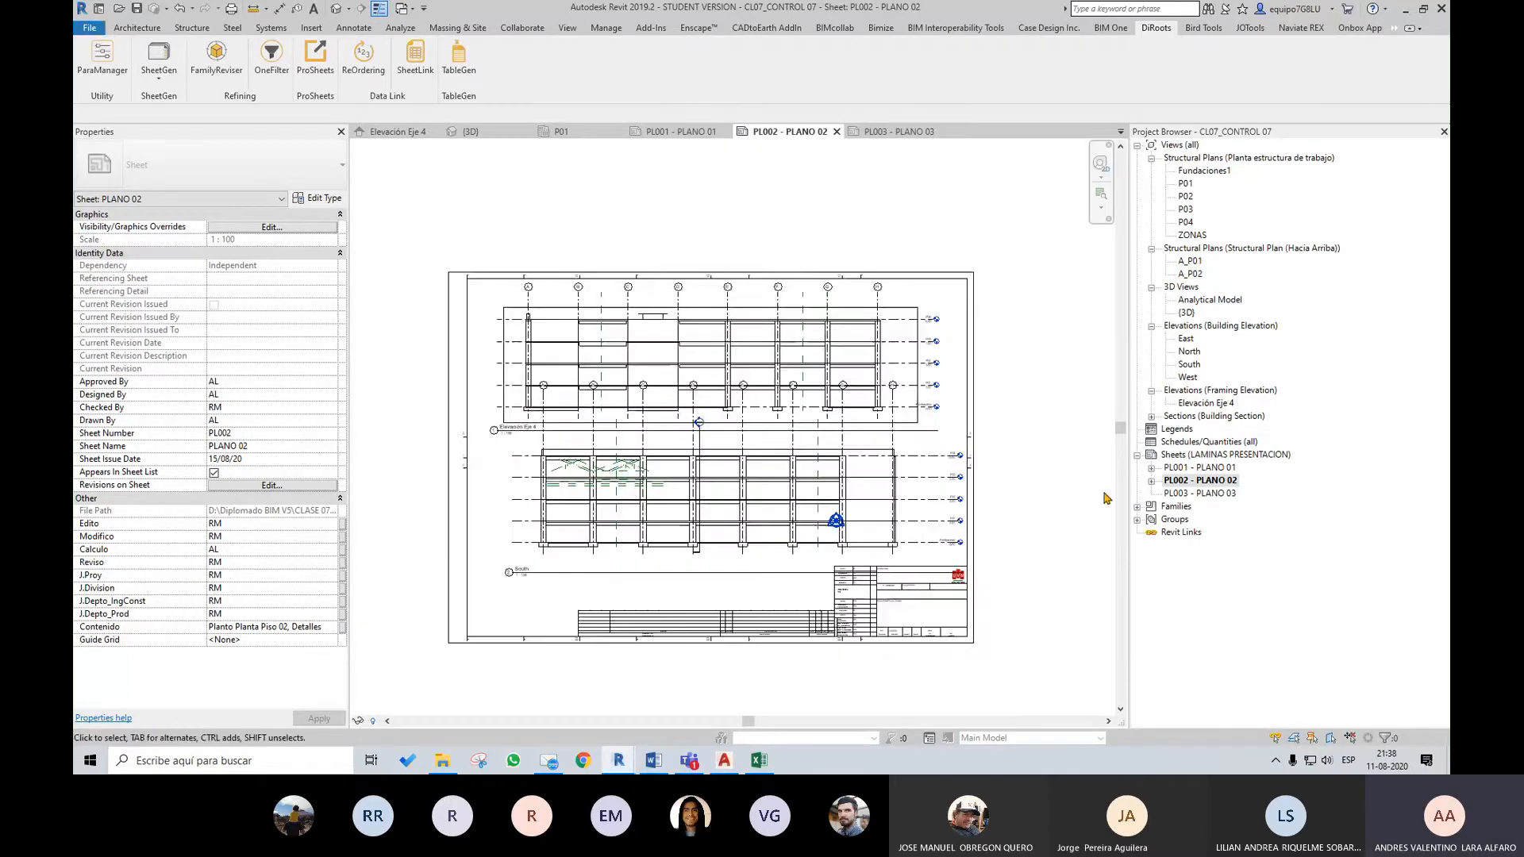
scroll(1112, 547, up, 2)
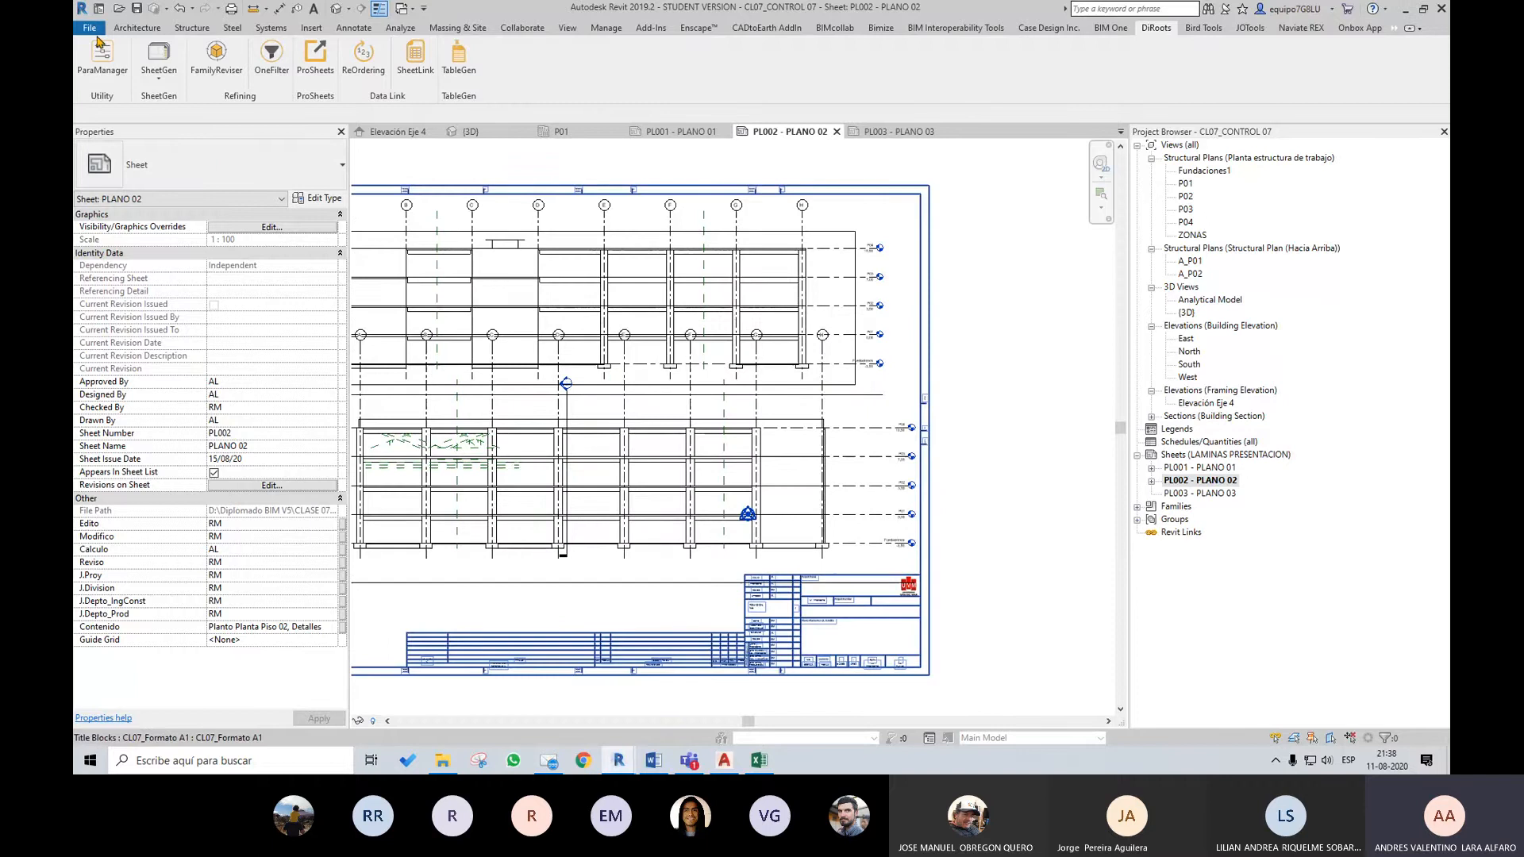
middle_drag(616, 432, 716, 422)
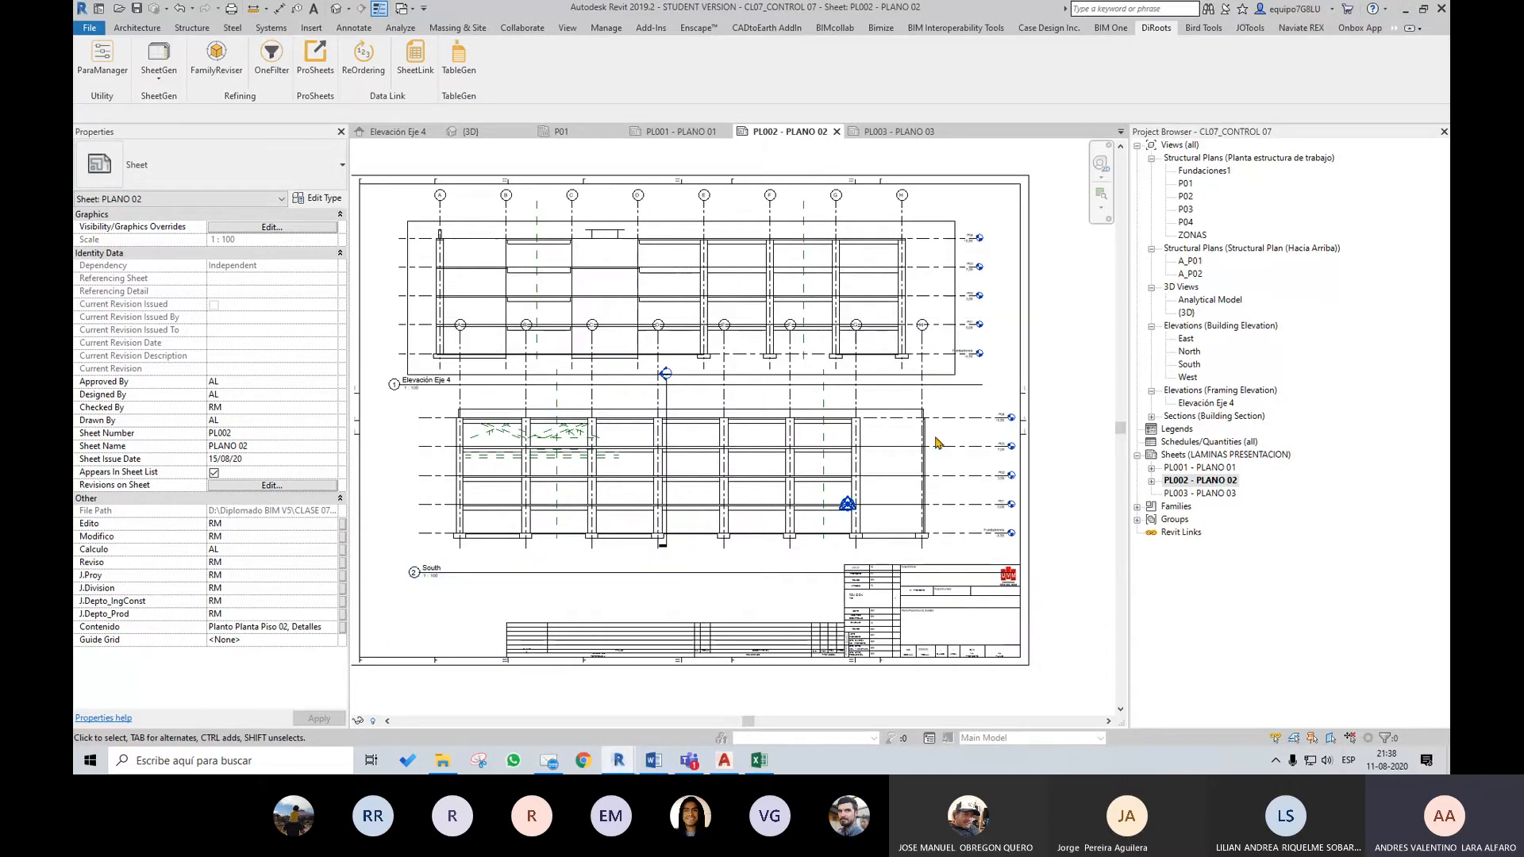
scroll(937, 442, up, 1)
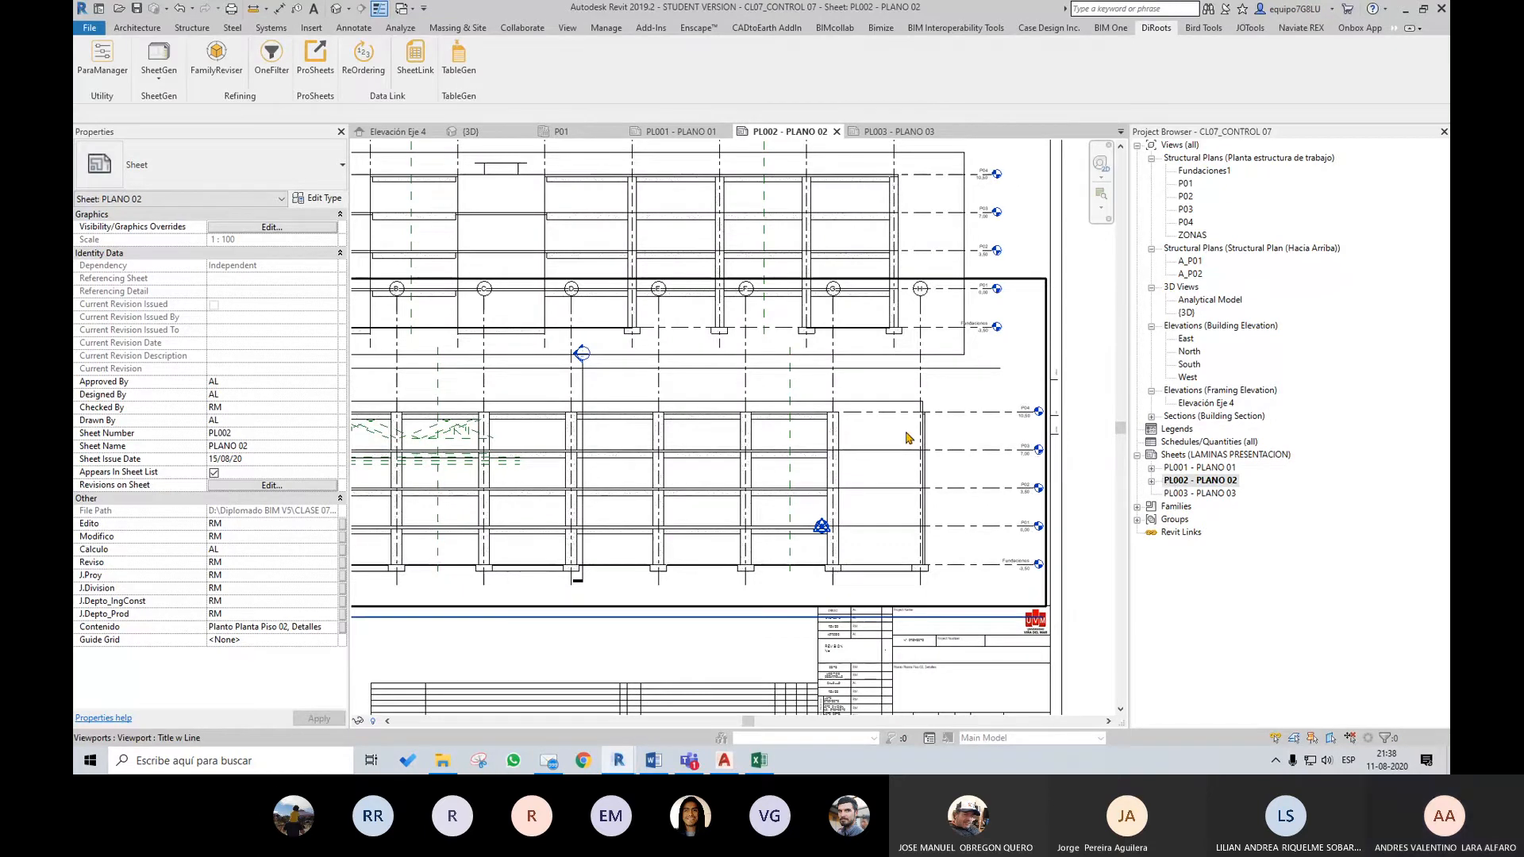
scroll(909, 437, down, 1)
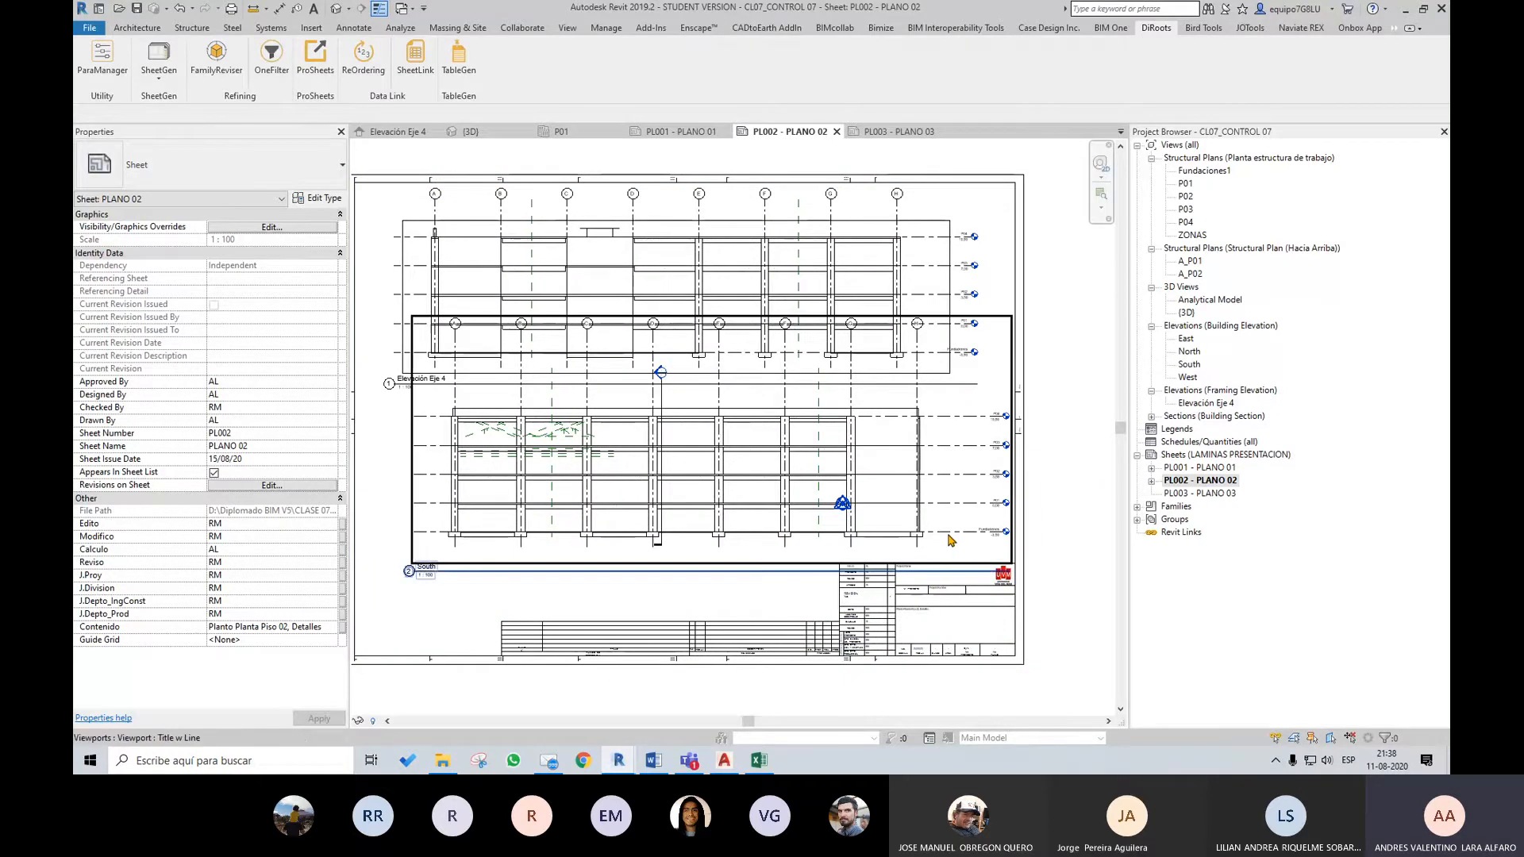
double_click(1197, 468)
scroll(1071, 551, down, 4)
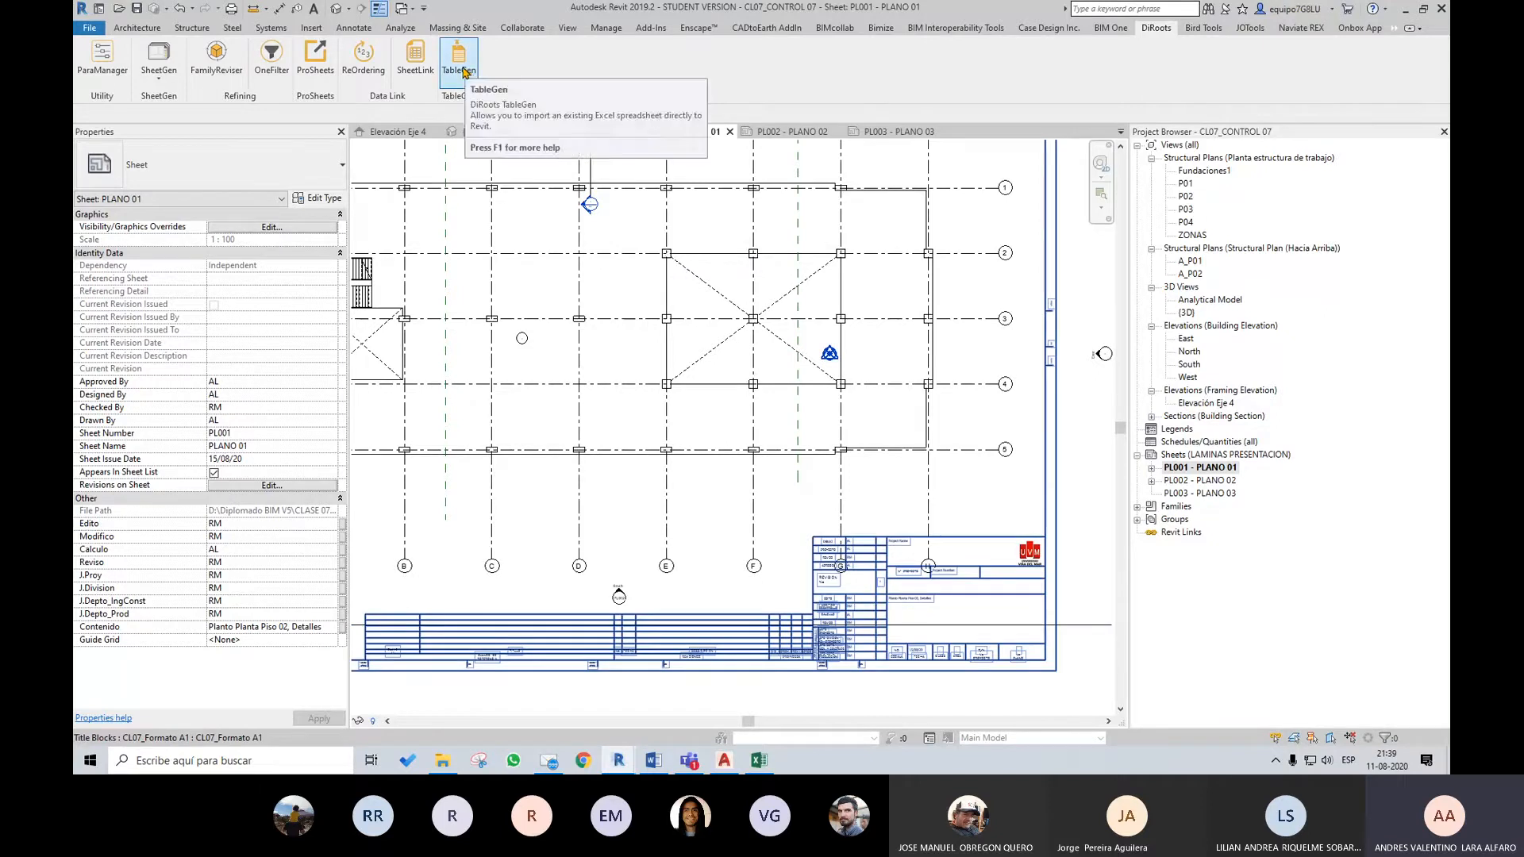
Switch to the CL07_Codigo Colores workbook in Excel and widen the Disciplina column
key(alt+Tab)
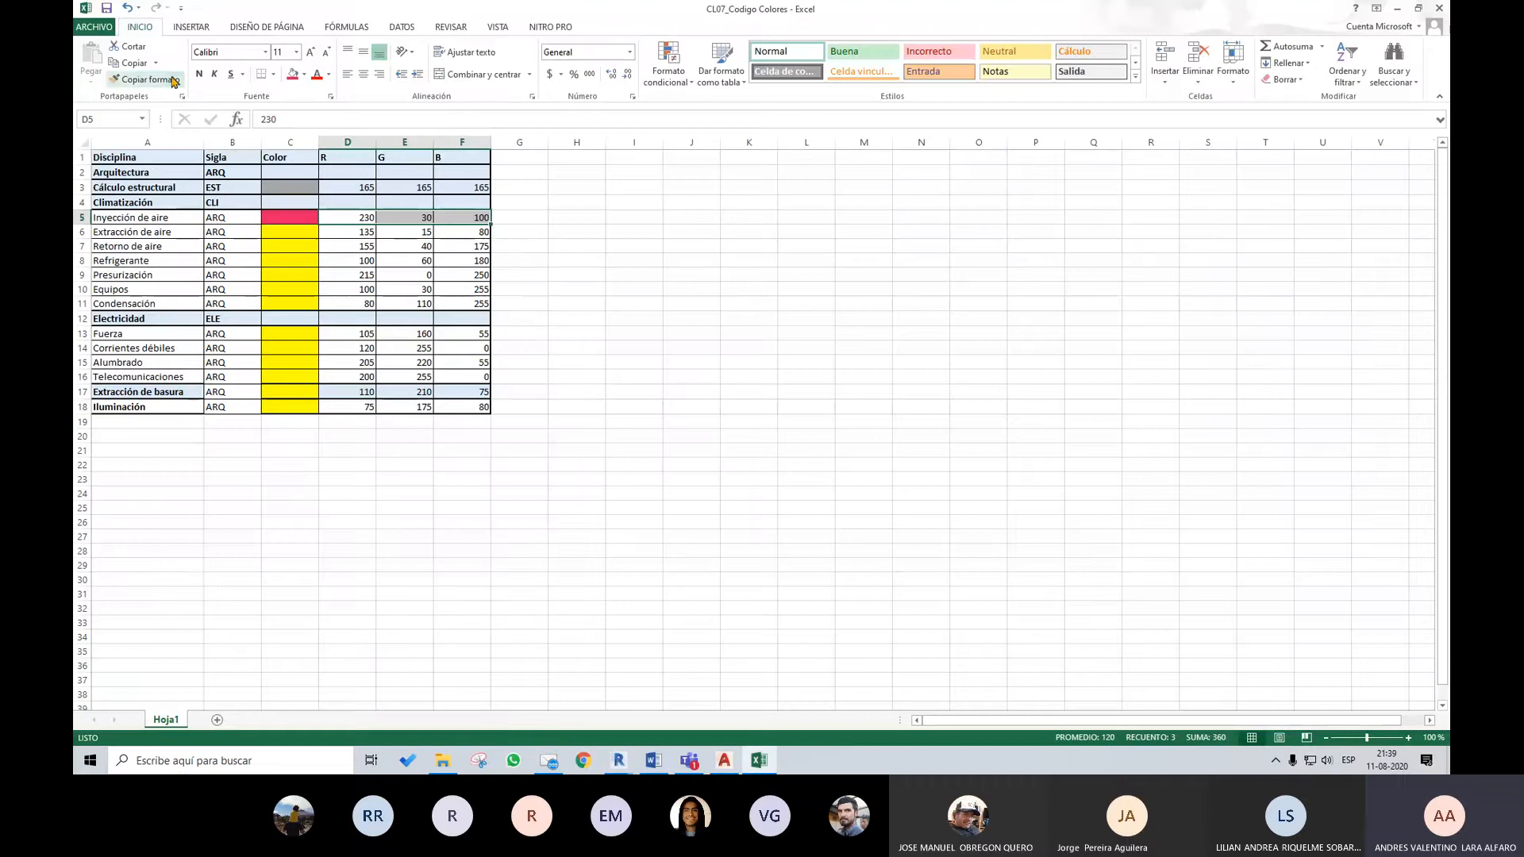
click(551, 288)
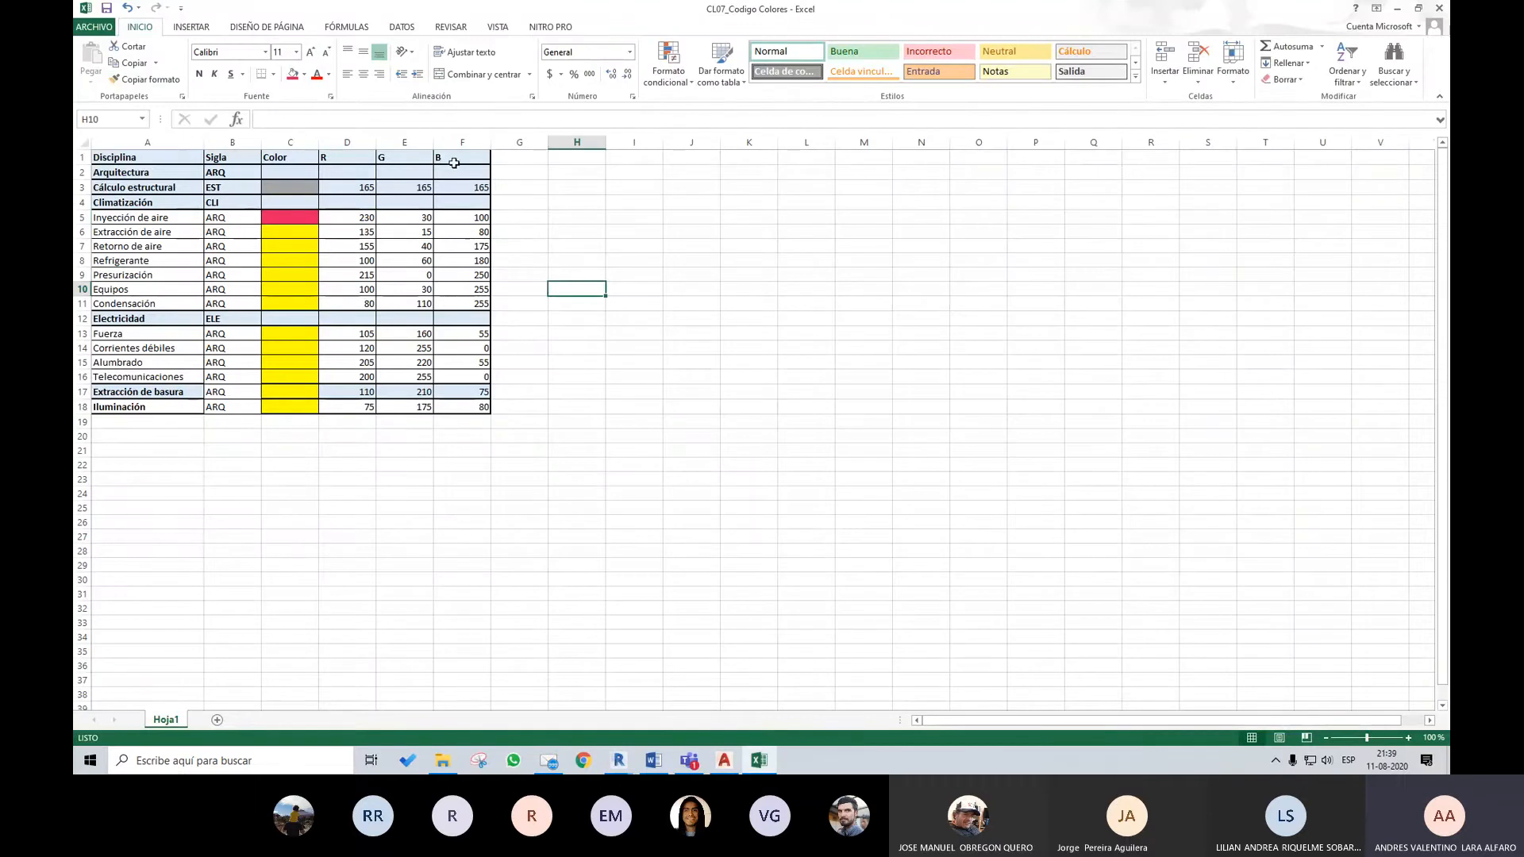
click(464, 408)
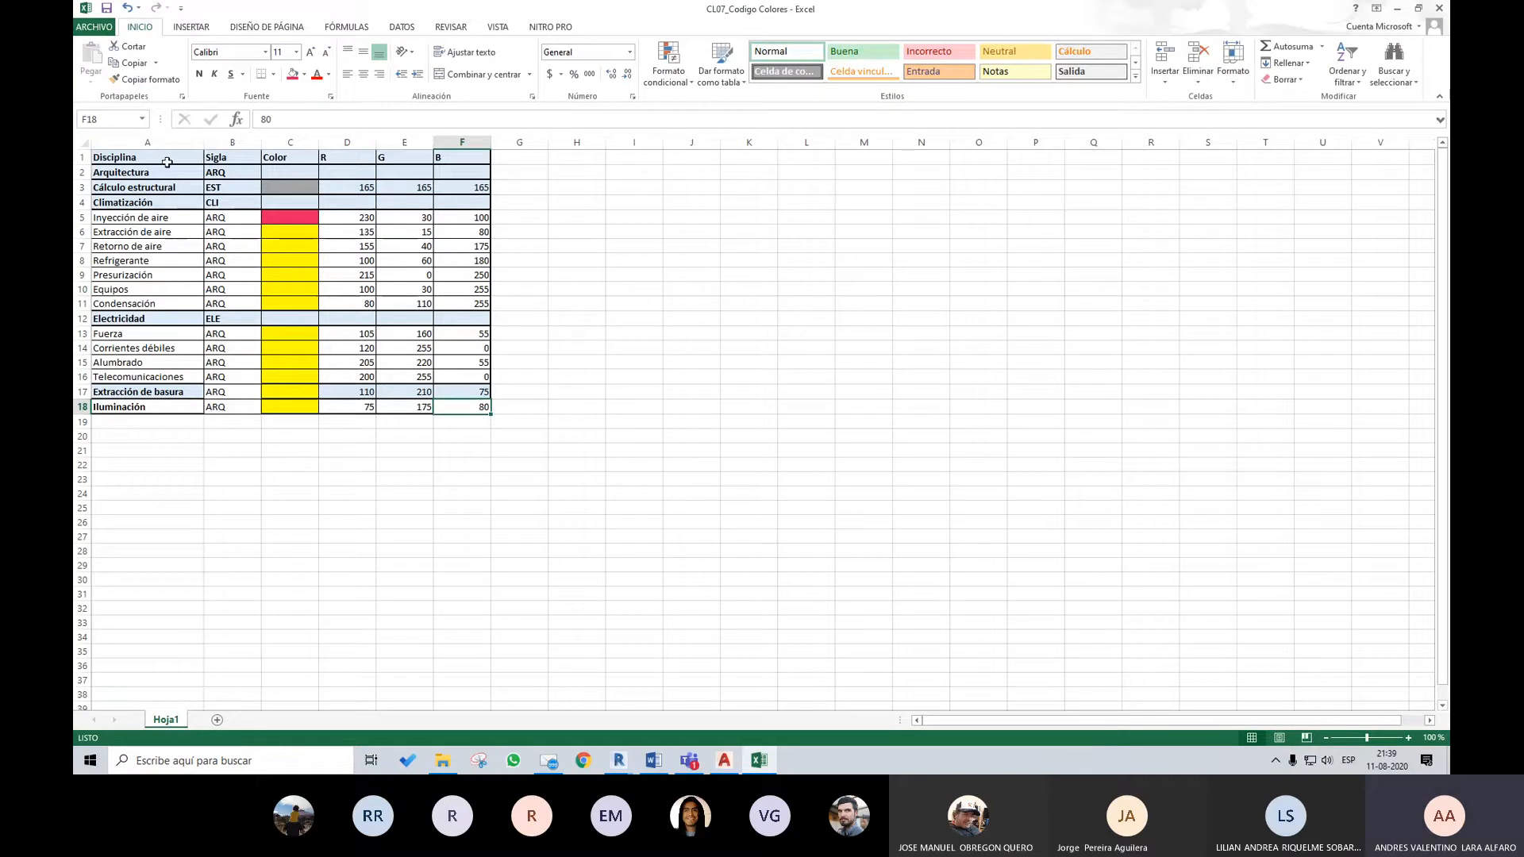
mouse_move(166, 162)
mouse_down()
mouse_move(447, 302)
mouse_move(455, 406)
mouse_up()
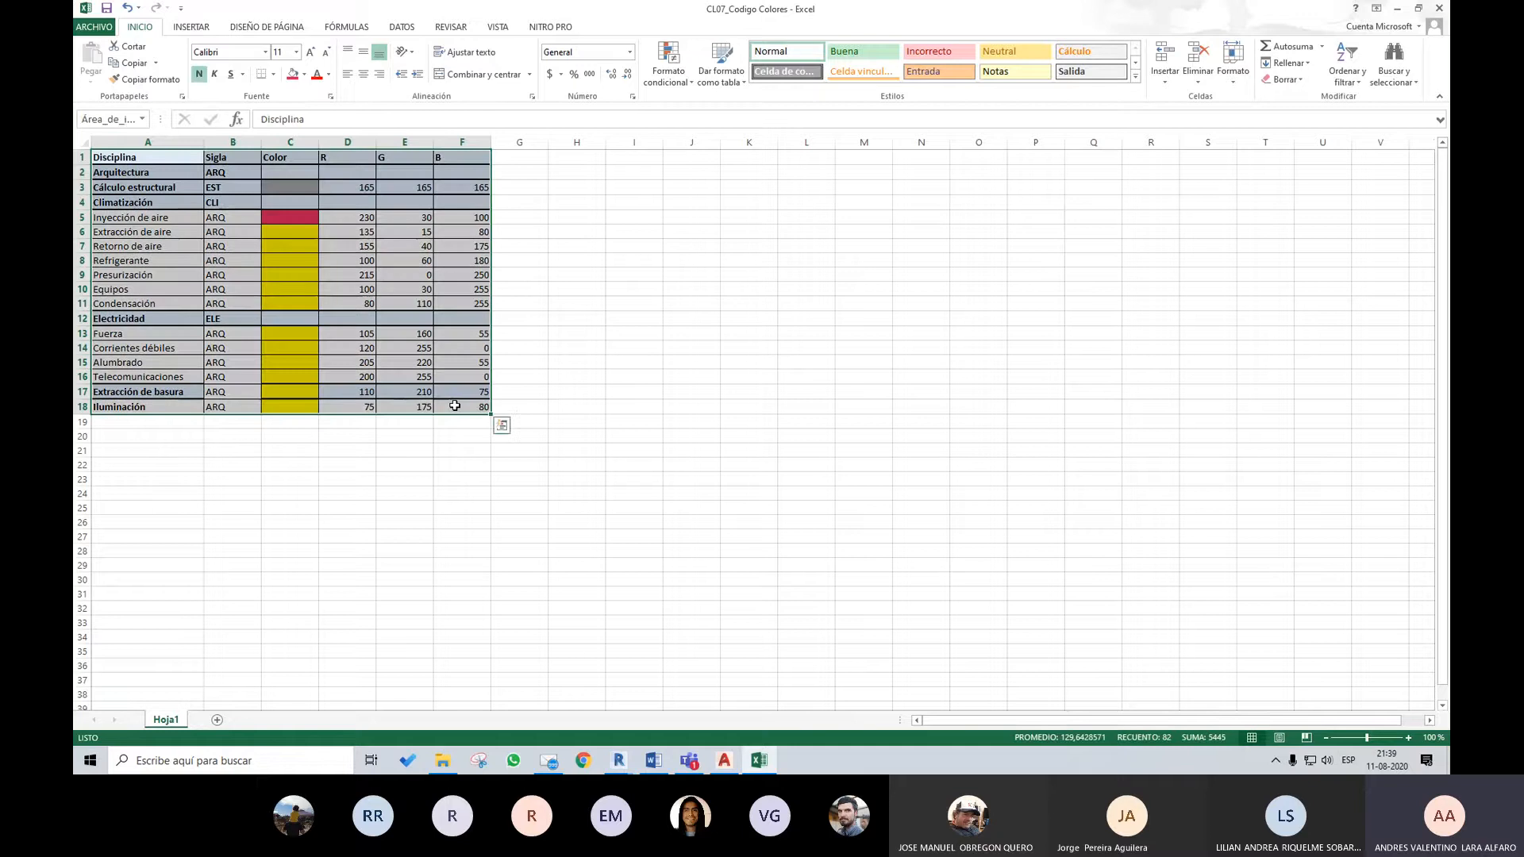
click(551, 301)
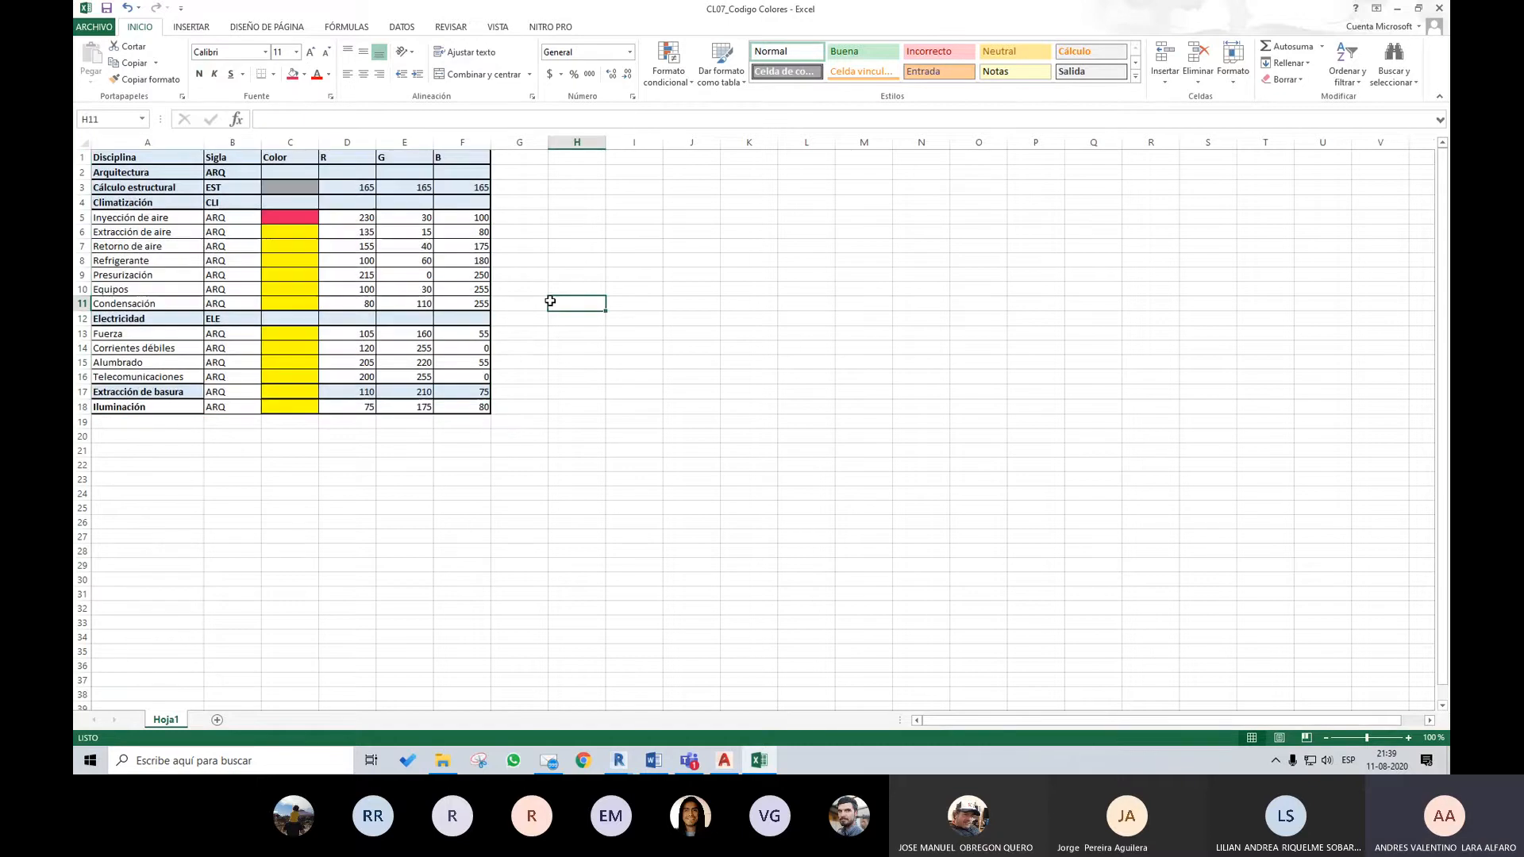
drag(200, 143, 226, 144)
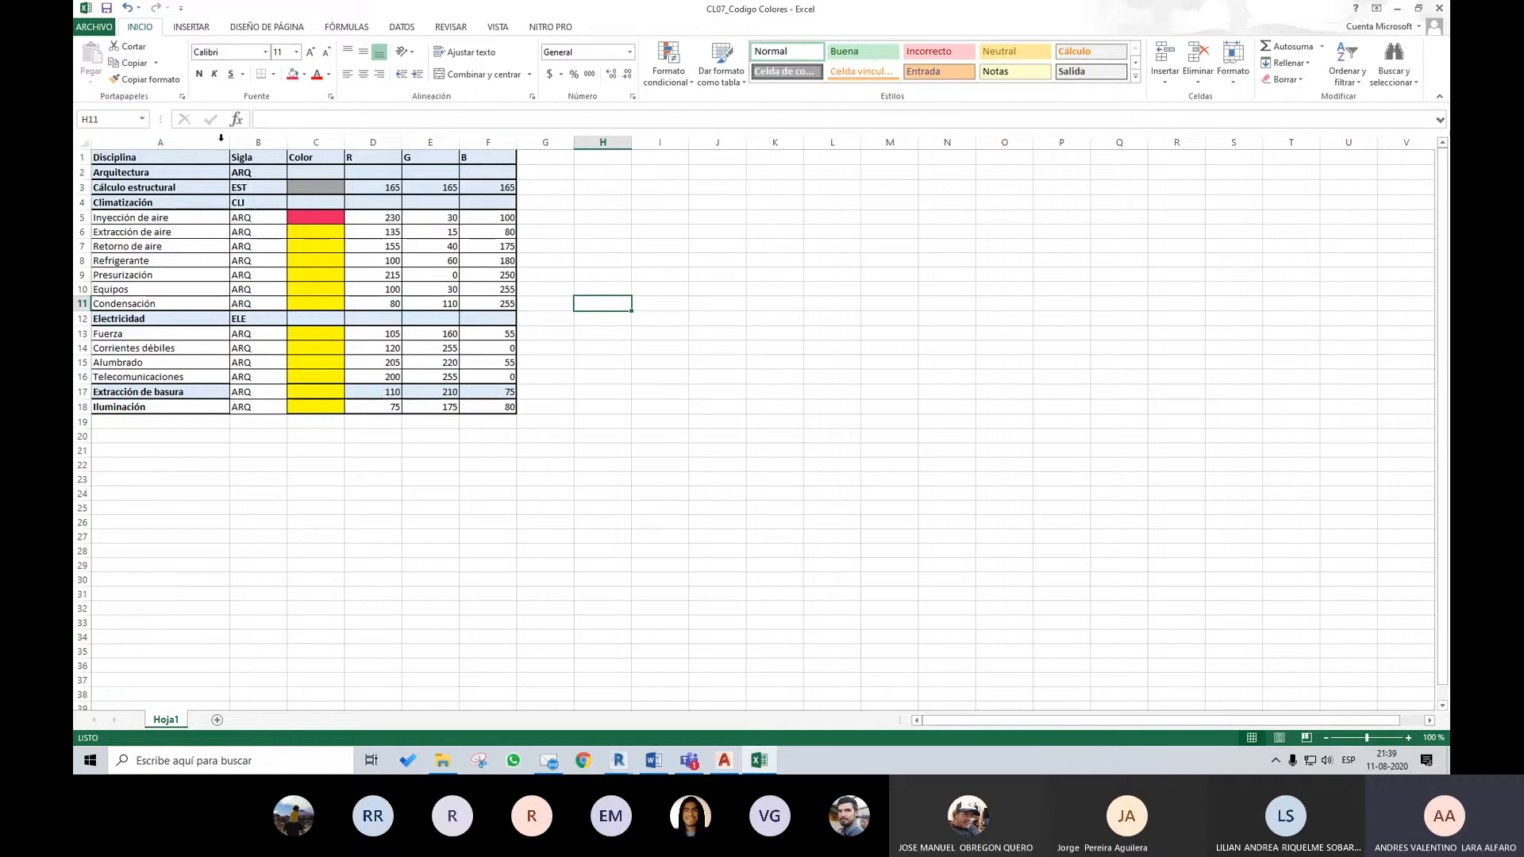
Set the whole colour table, A1:F18, as the print area and close the workbook
drag(229, 144, 514, 405)
click(509, 261)
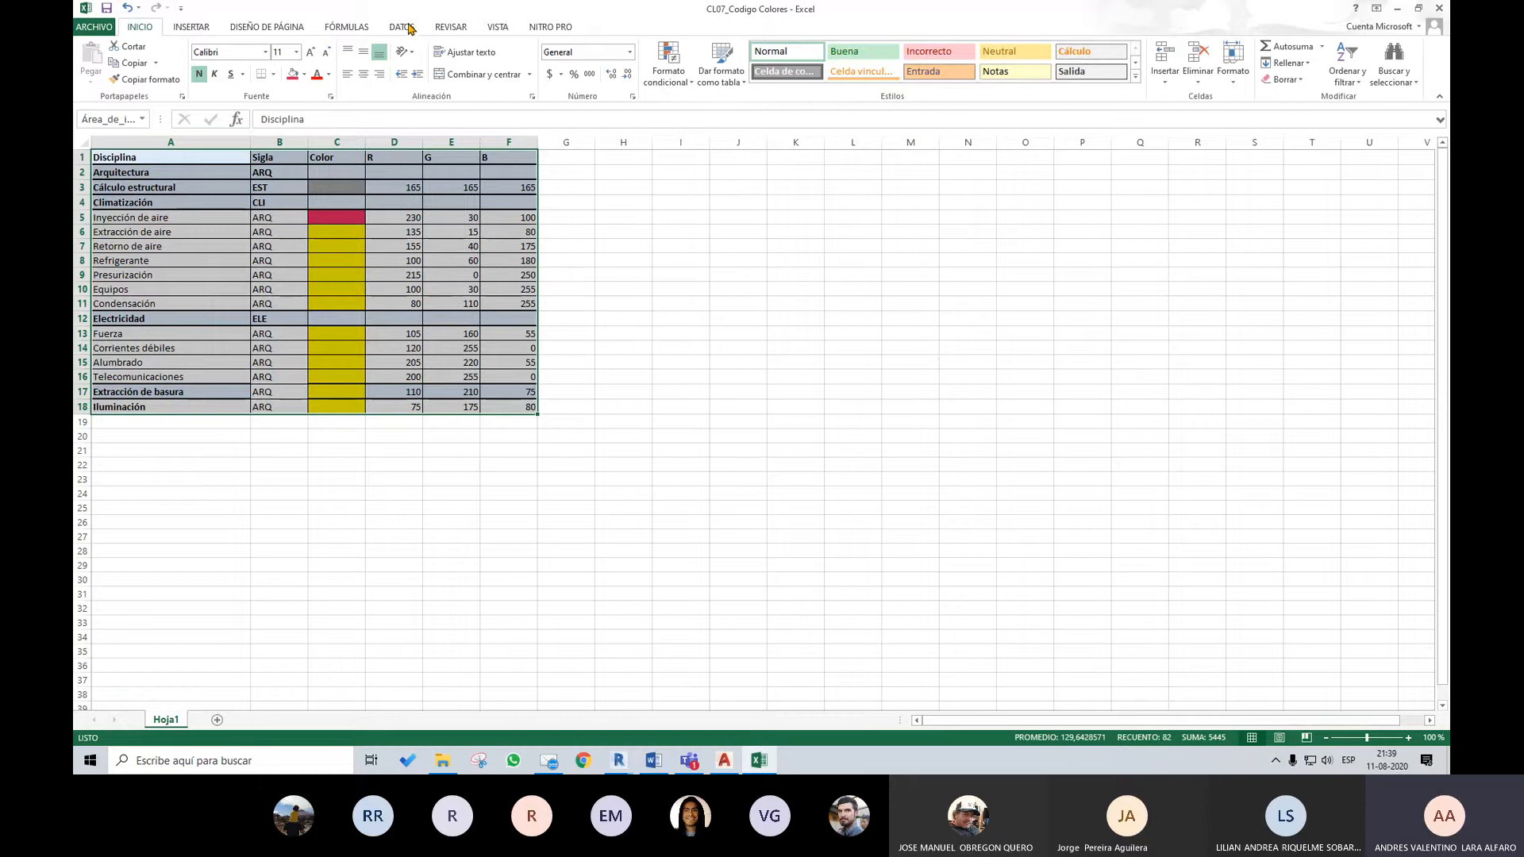
click(407, 28)
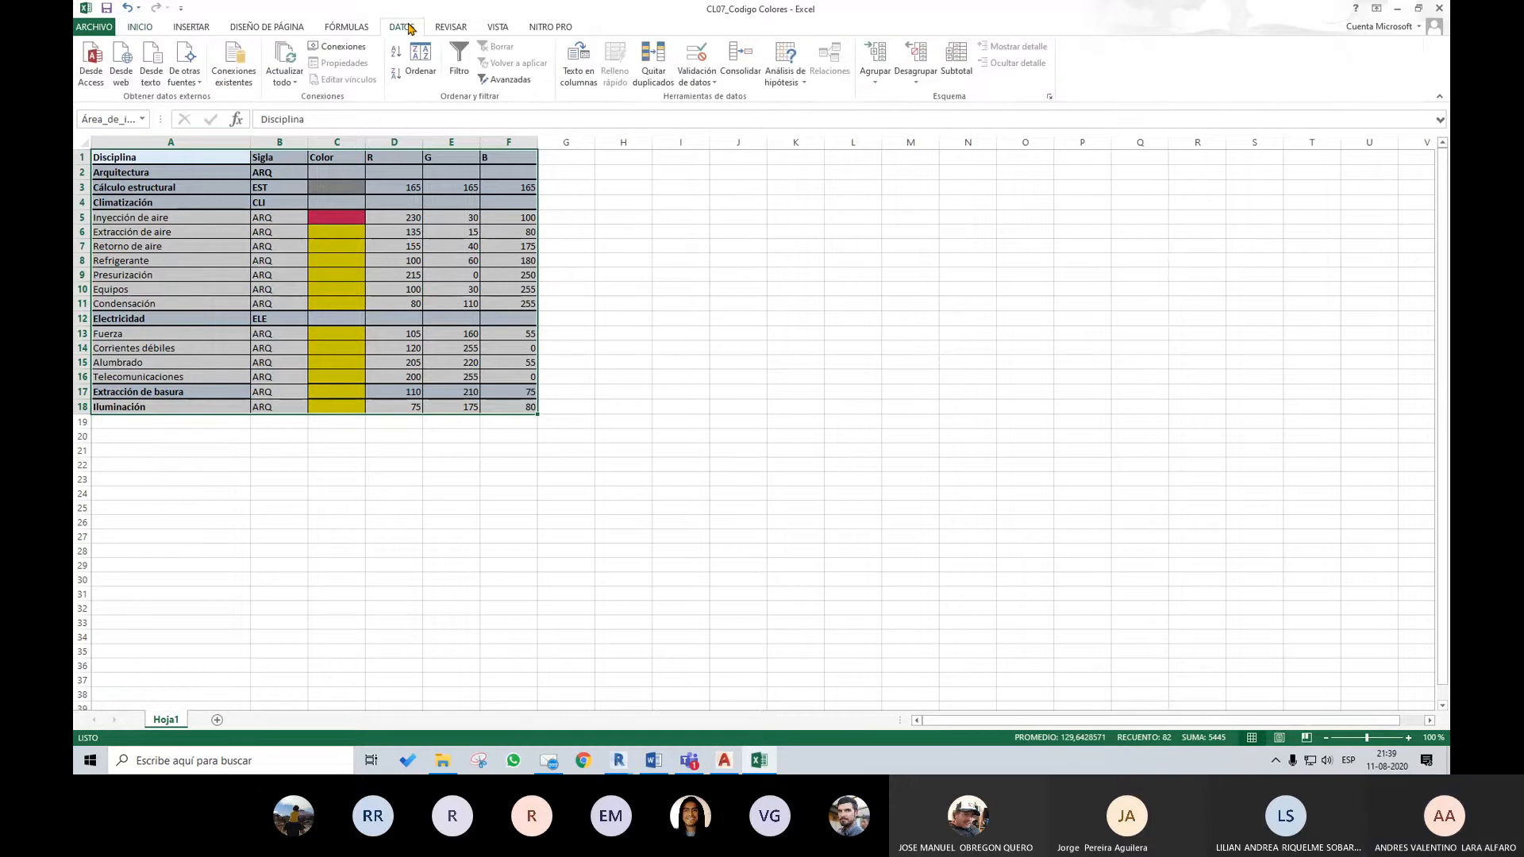
click(294, 27)
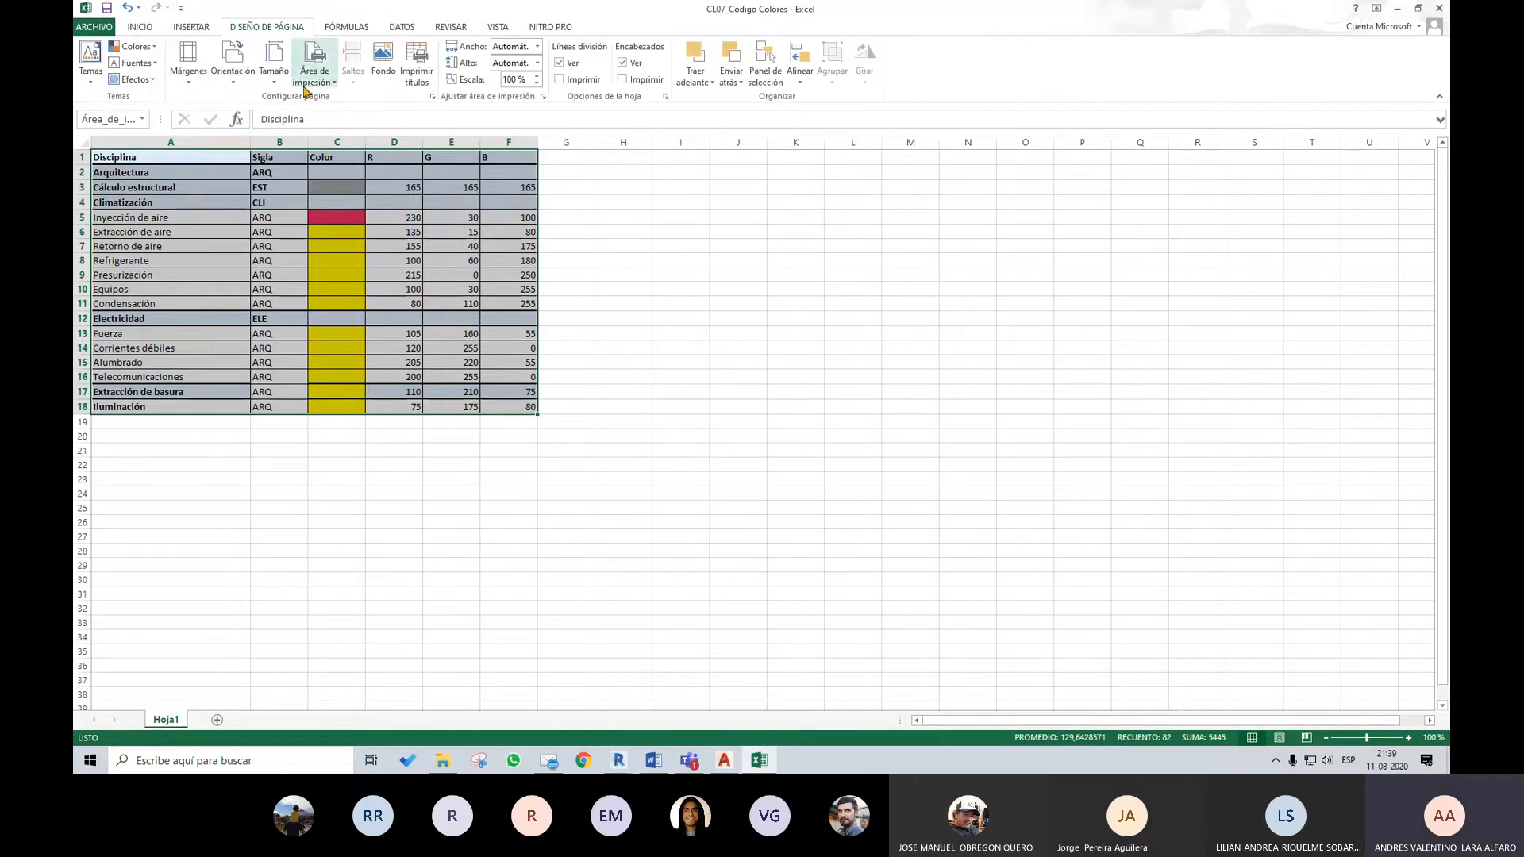
click(329, 85)
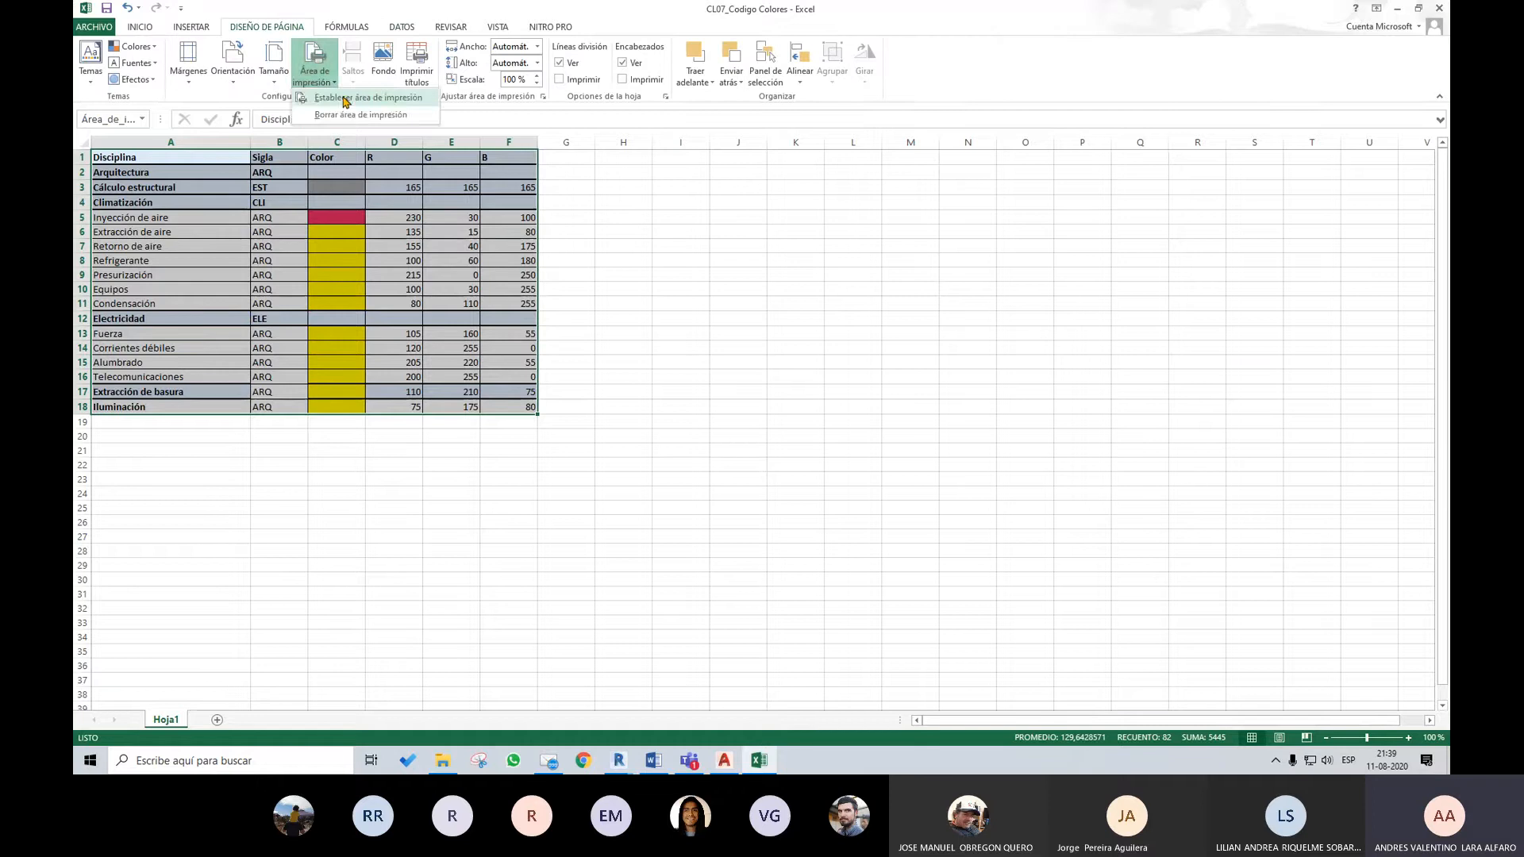
click(366, 102)
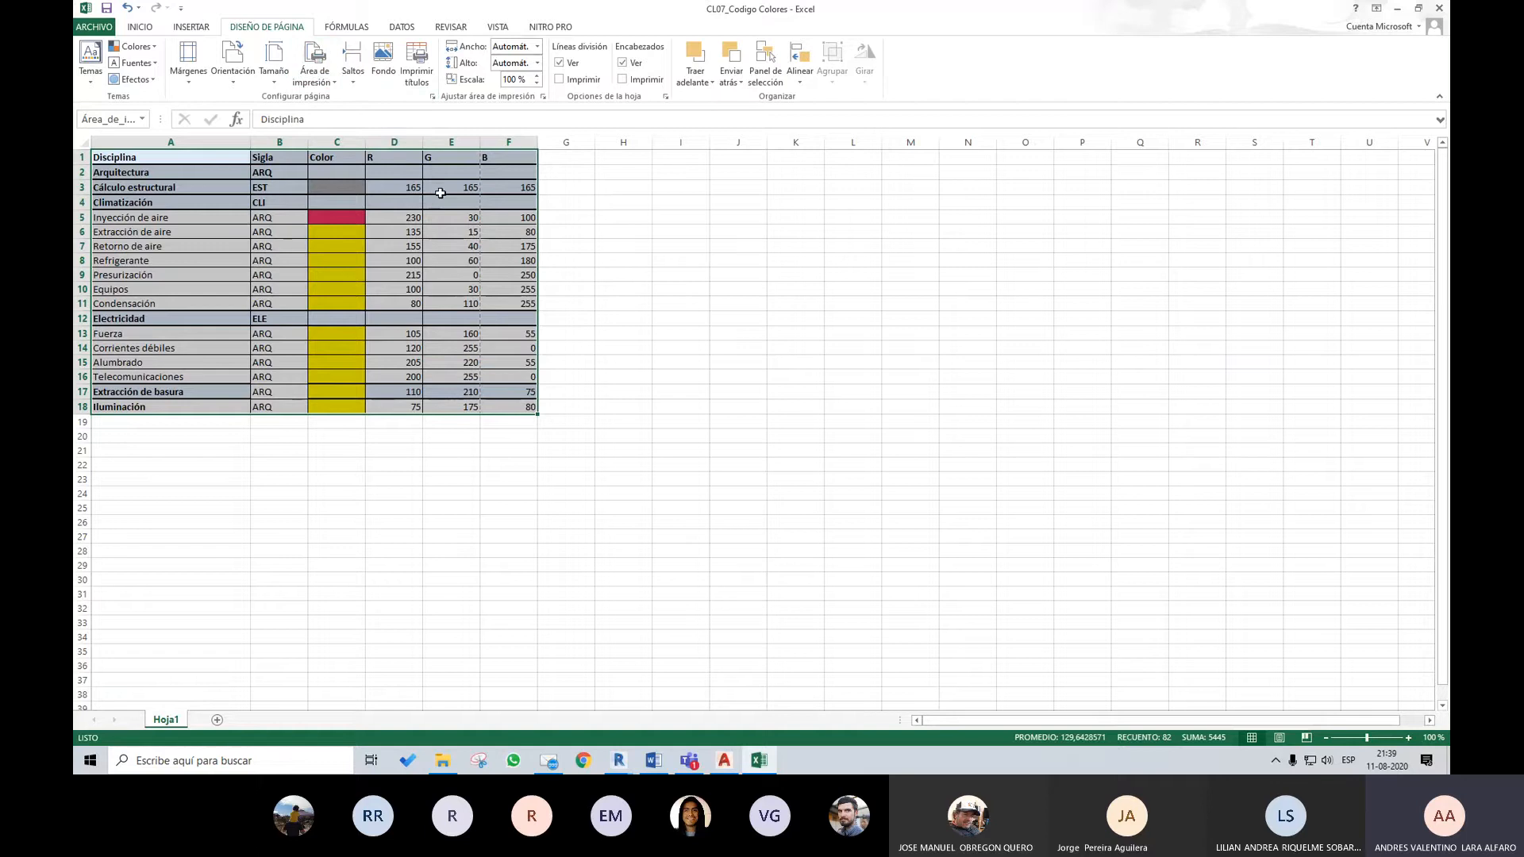
click(611, 246)
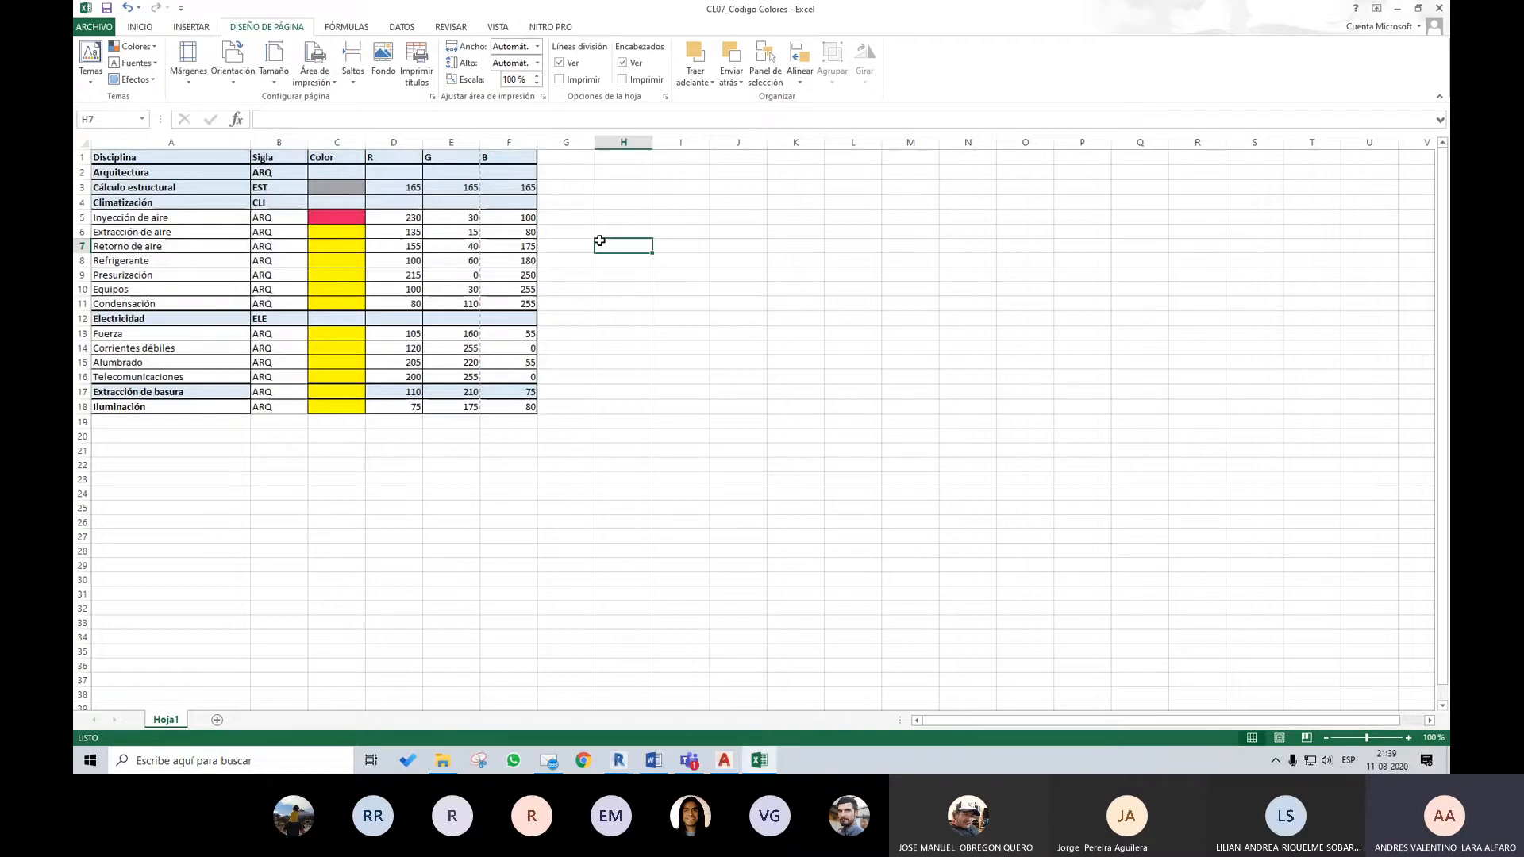
click(1438, 8)
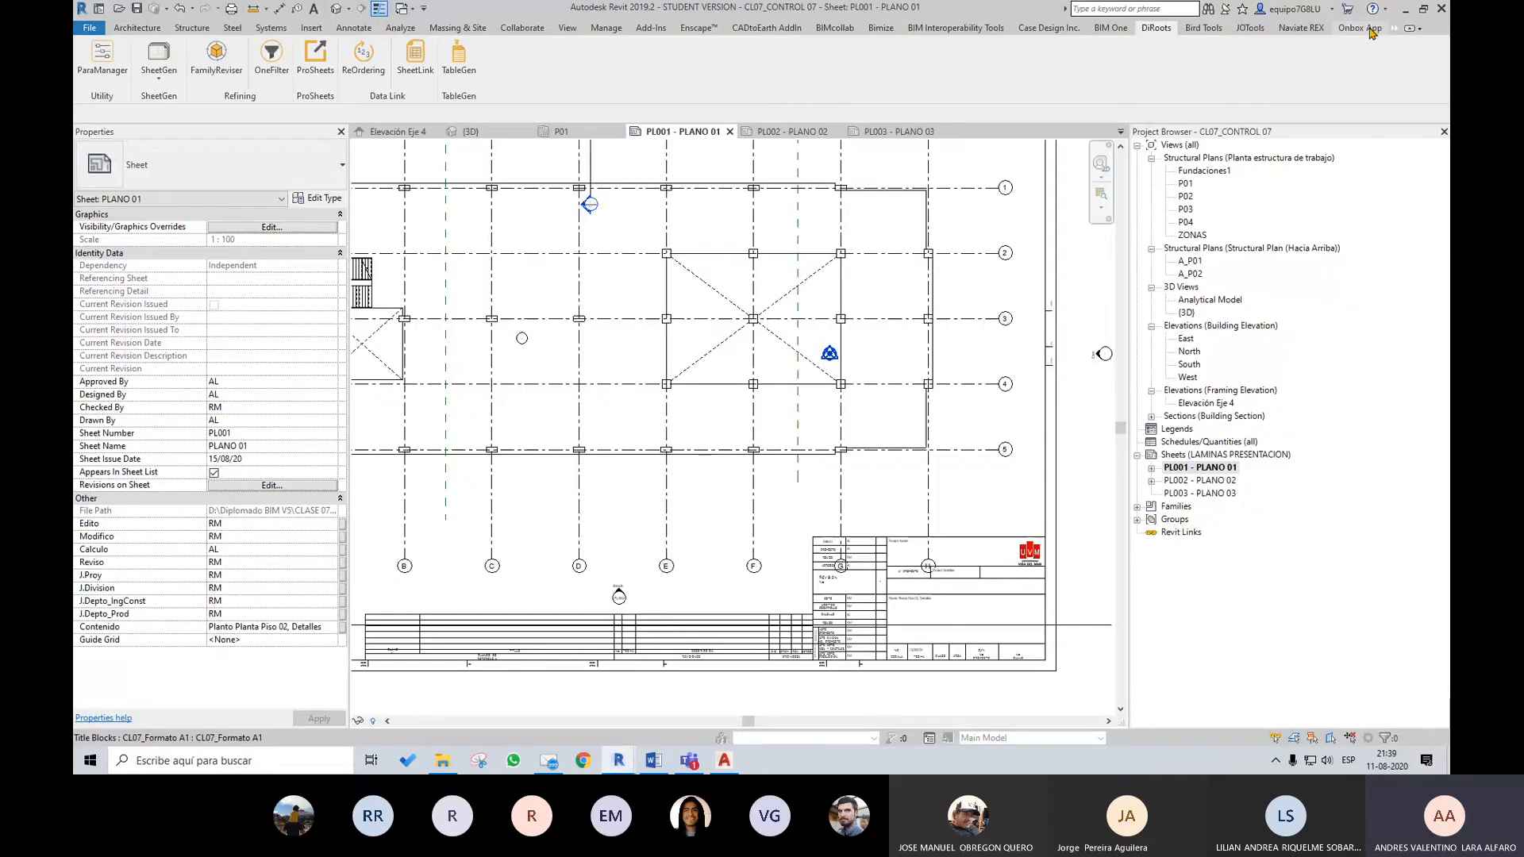
Start a new table import with TableGen in Revit and load CL07_Codigo Colores.xlsx from the CLASE 07 folder
click(468, 73)
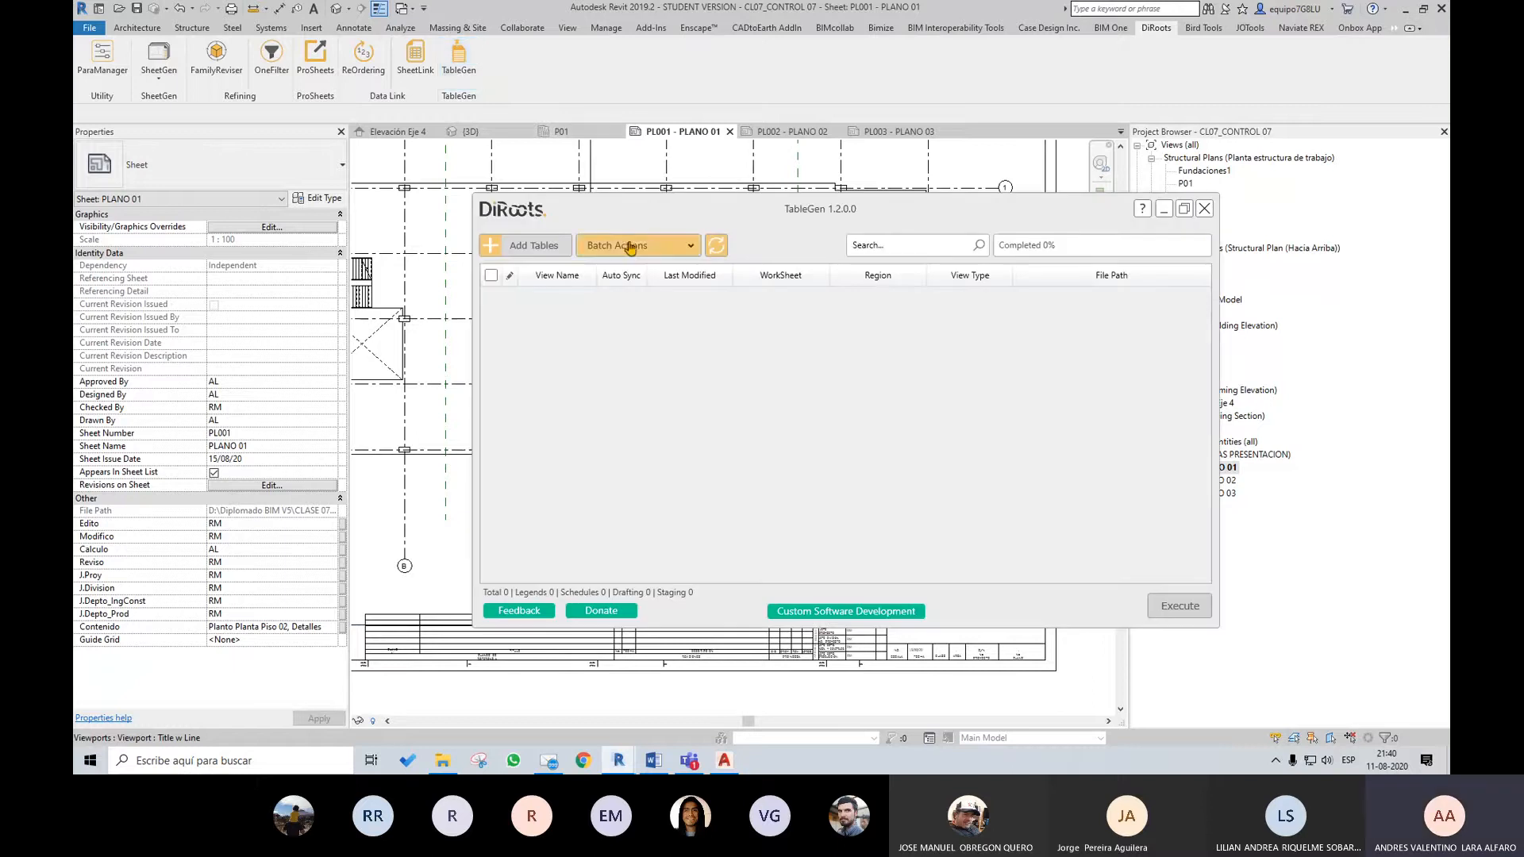
click(493, 247)
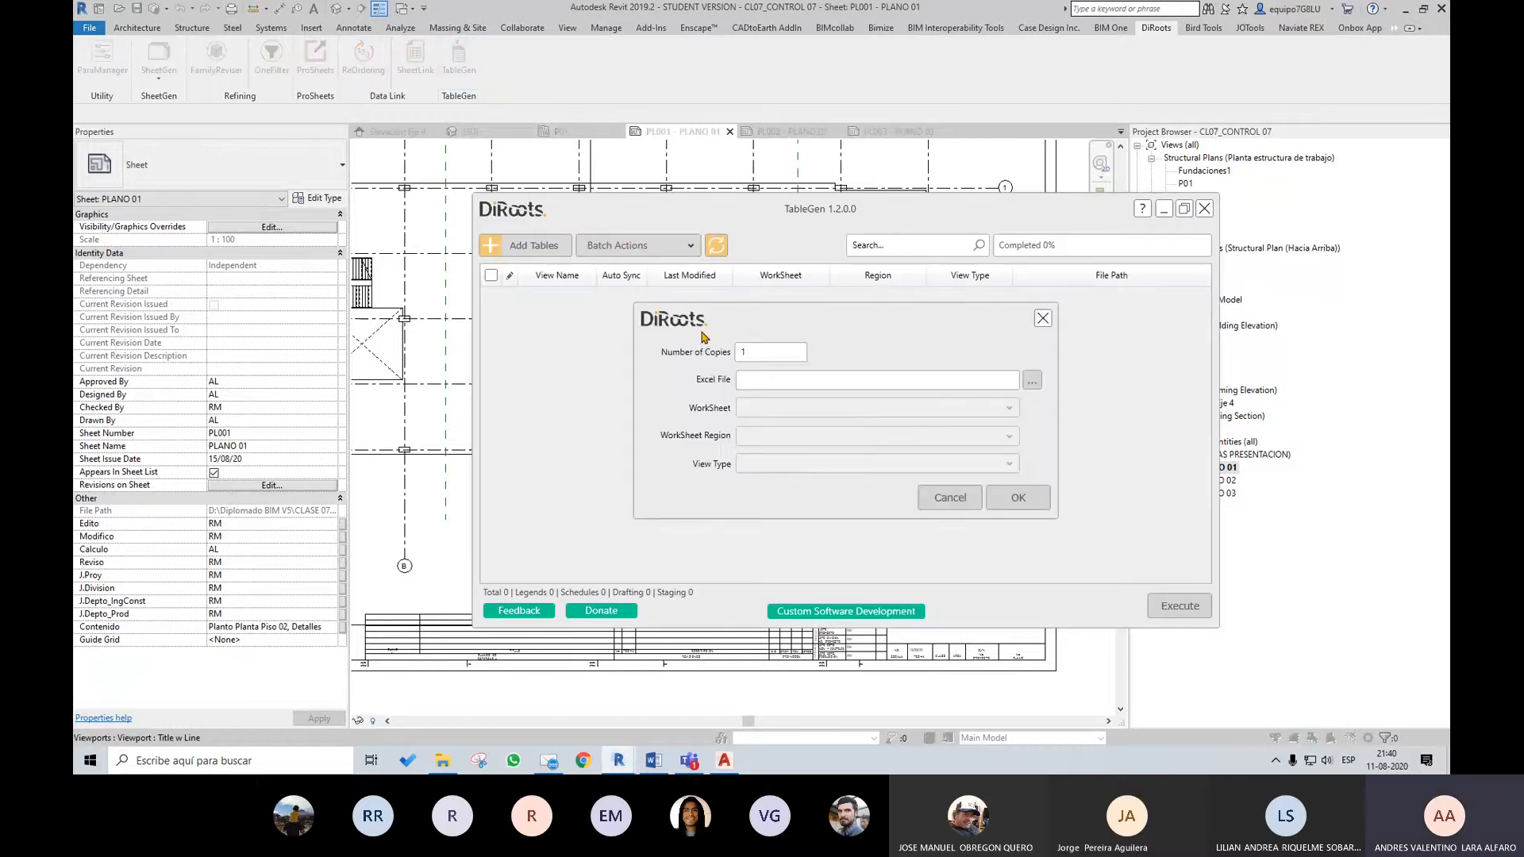
click(1031, 381)
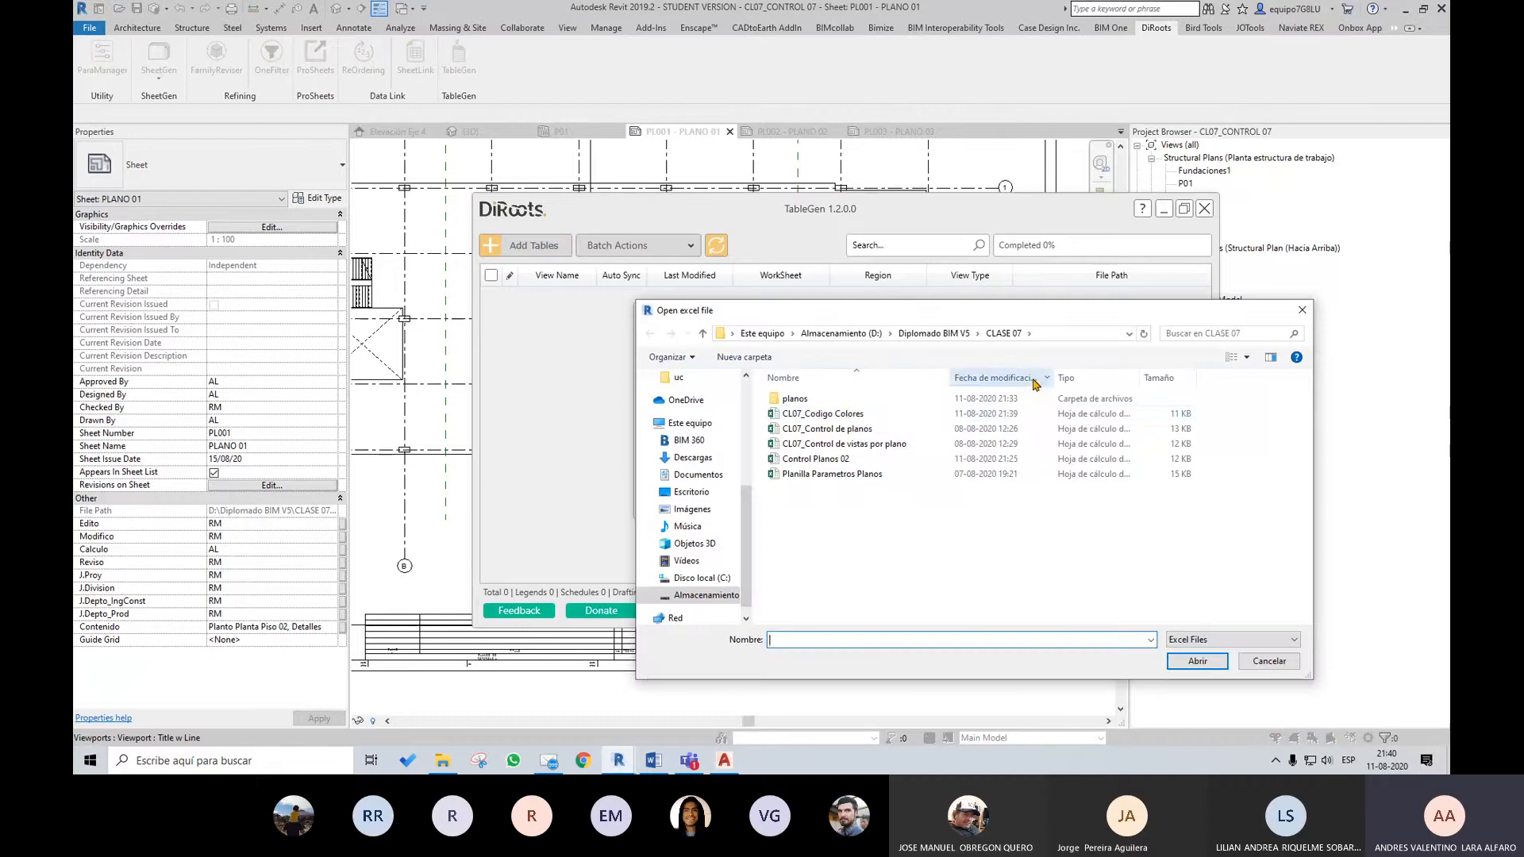
click(822, 414)
click(1188, 662)
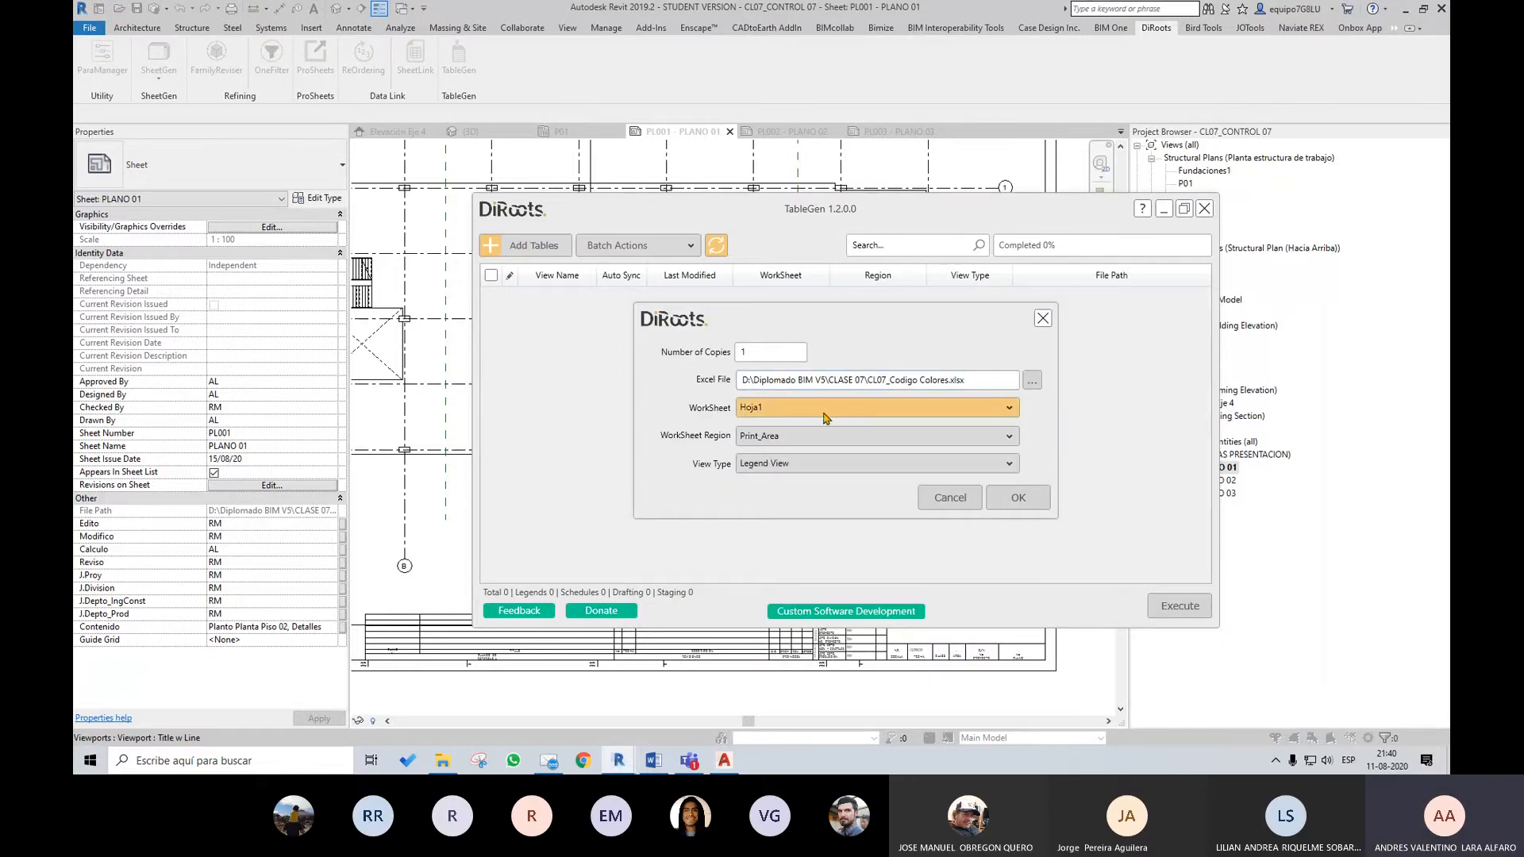
Add the table from worksheet Hoja1 with region Print_Area as a Legend View and include it in the tables to generate
click(823, 414)
click(822, 428)
click(818, 436)
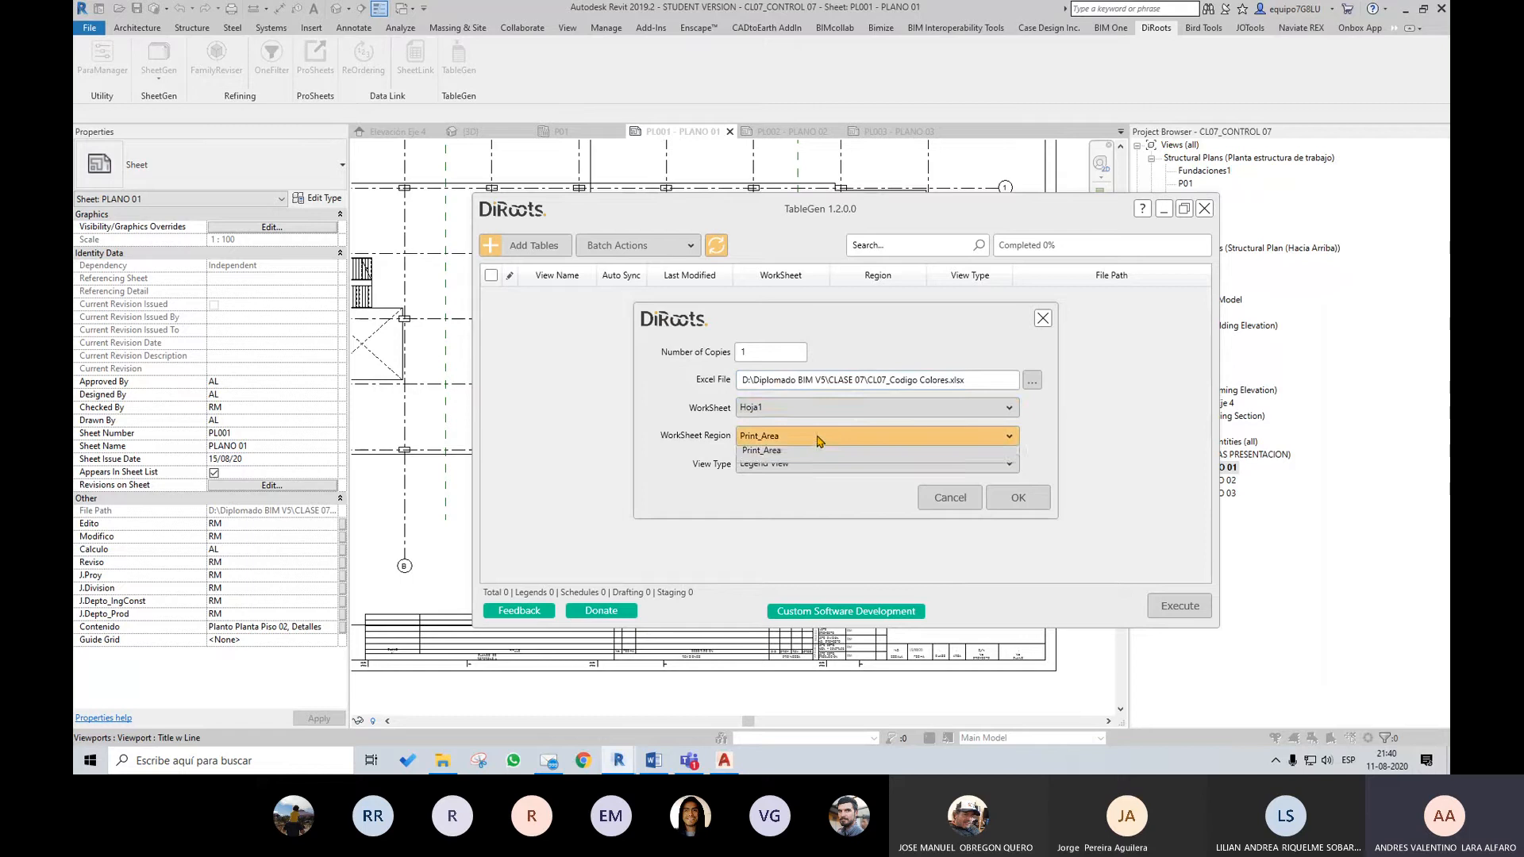
click(811, 457)
click(811, 461)
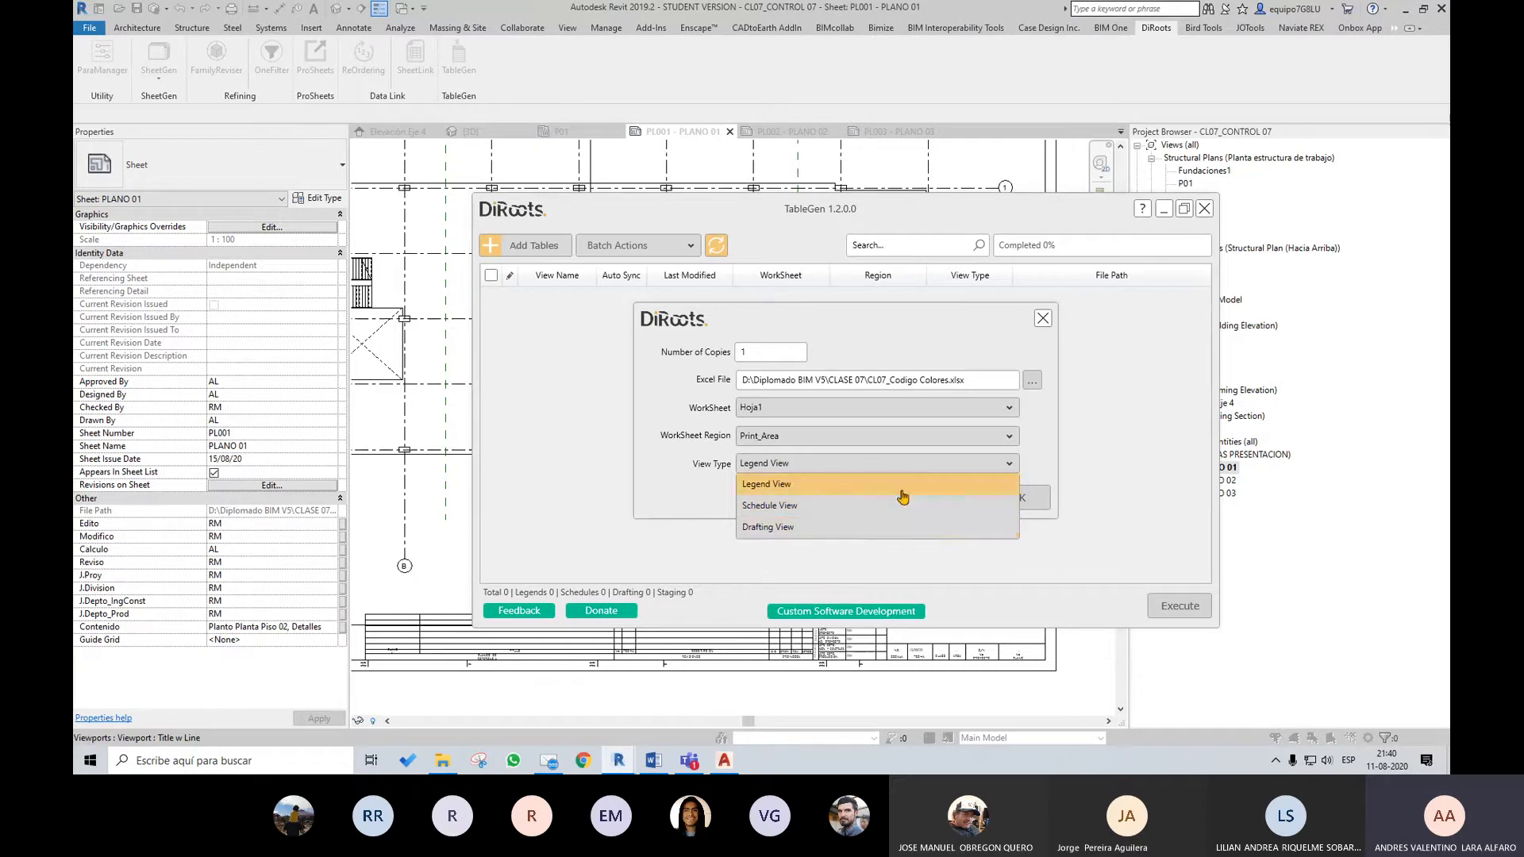
click(871, 486)
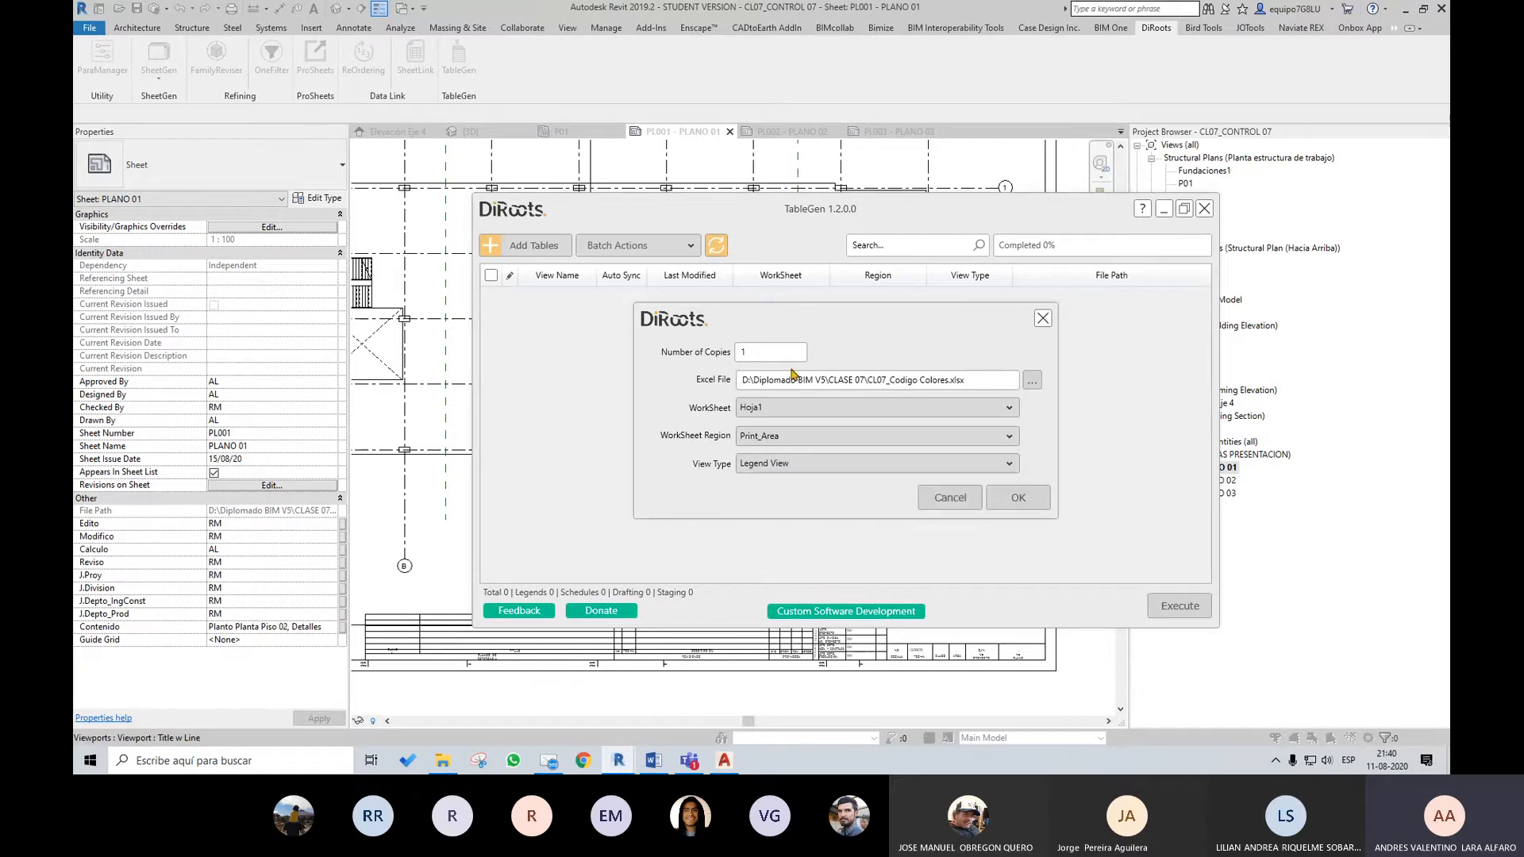
click(1018, 498)
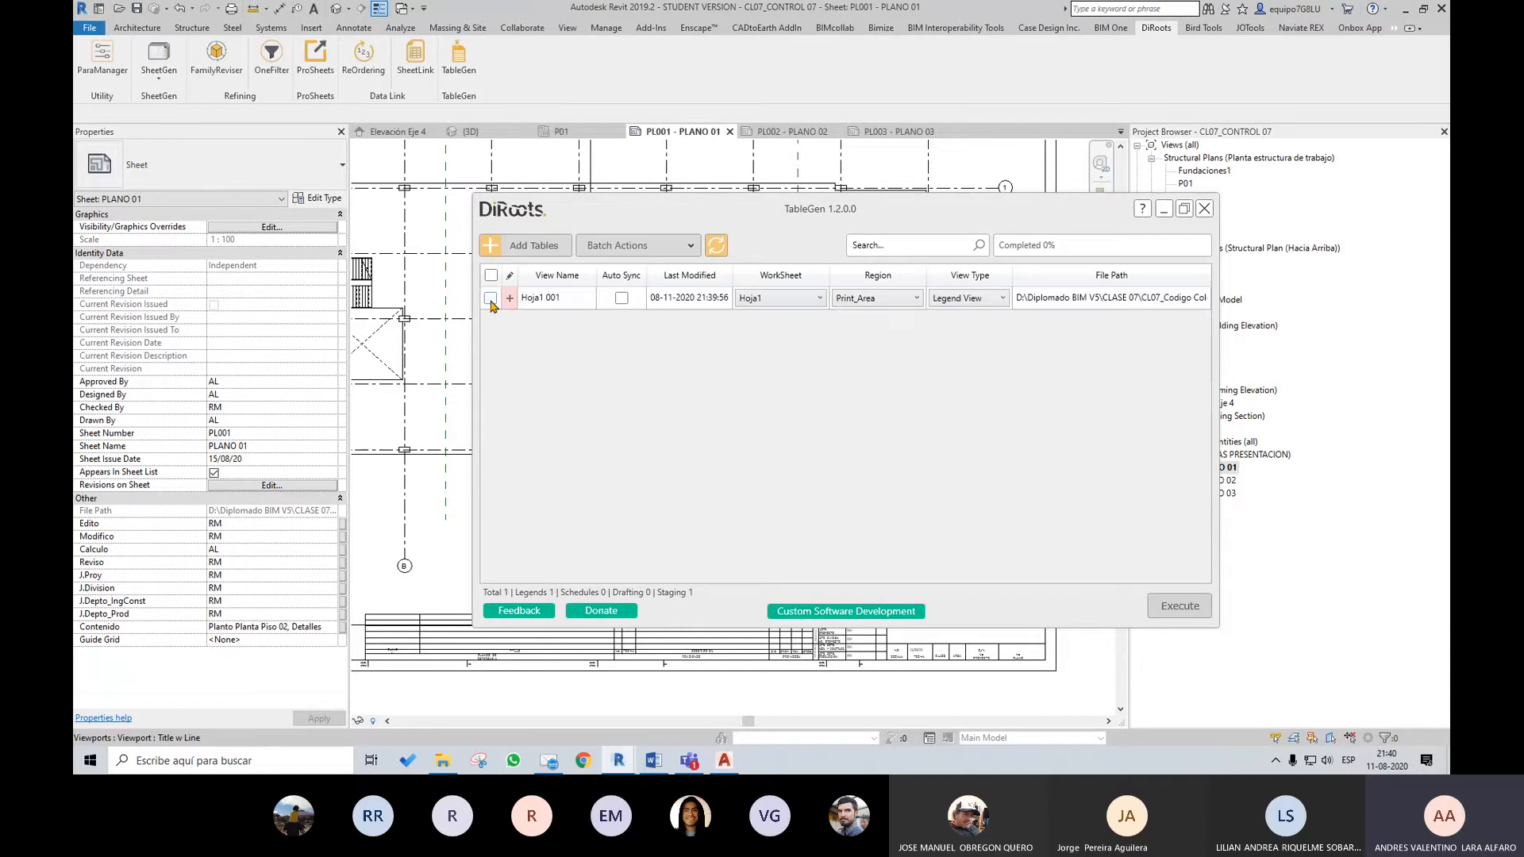
click(490, 299)
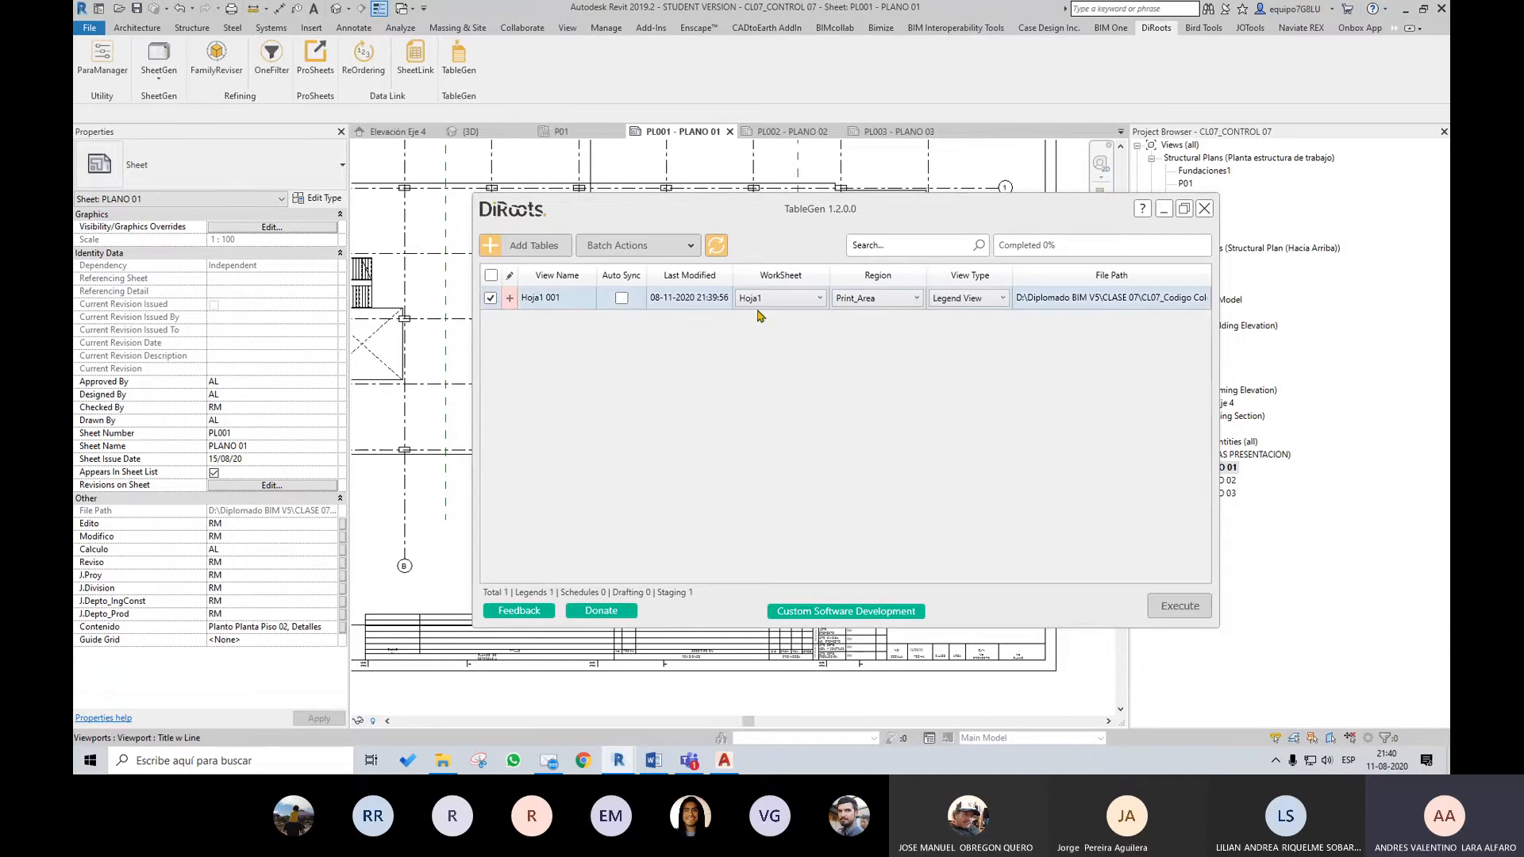
Generate the Hoja1 001 legend from the staged Excel table and close TableGen
click(1187, 609)
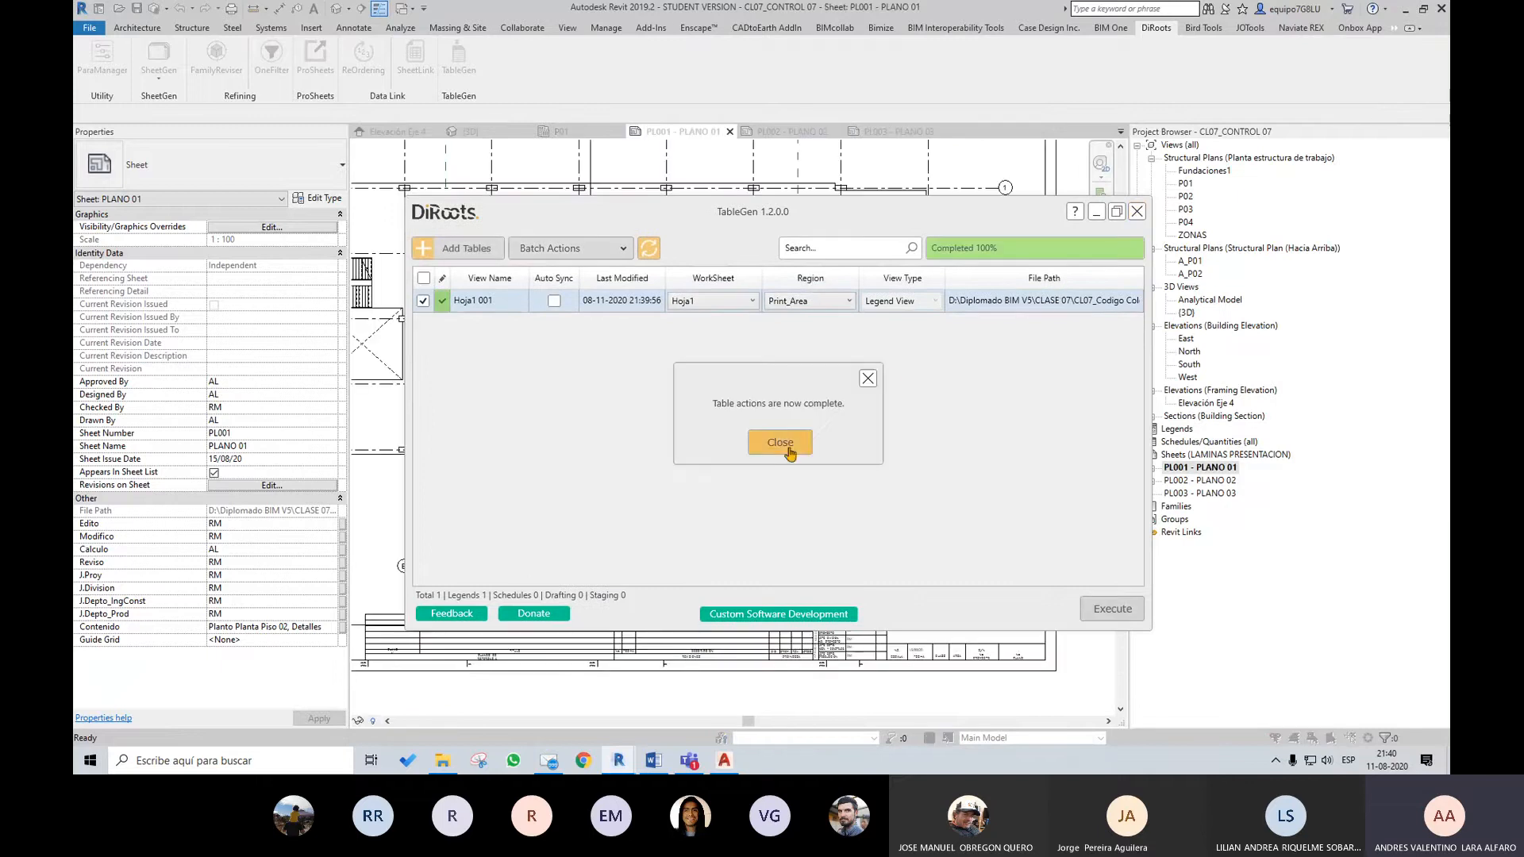
click(800, 445)
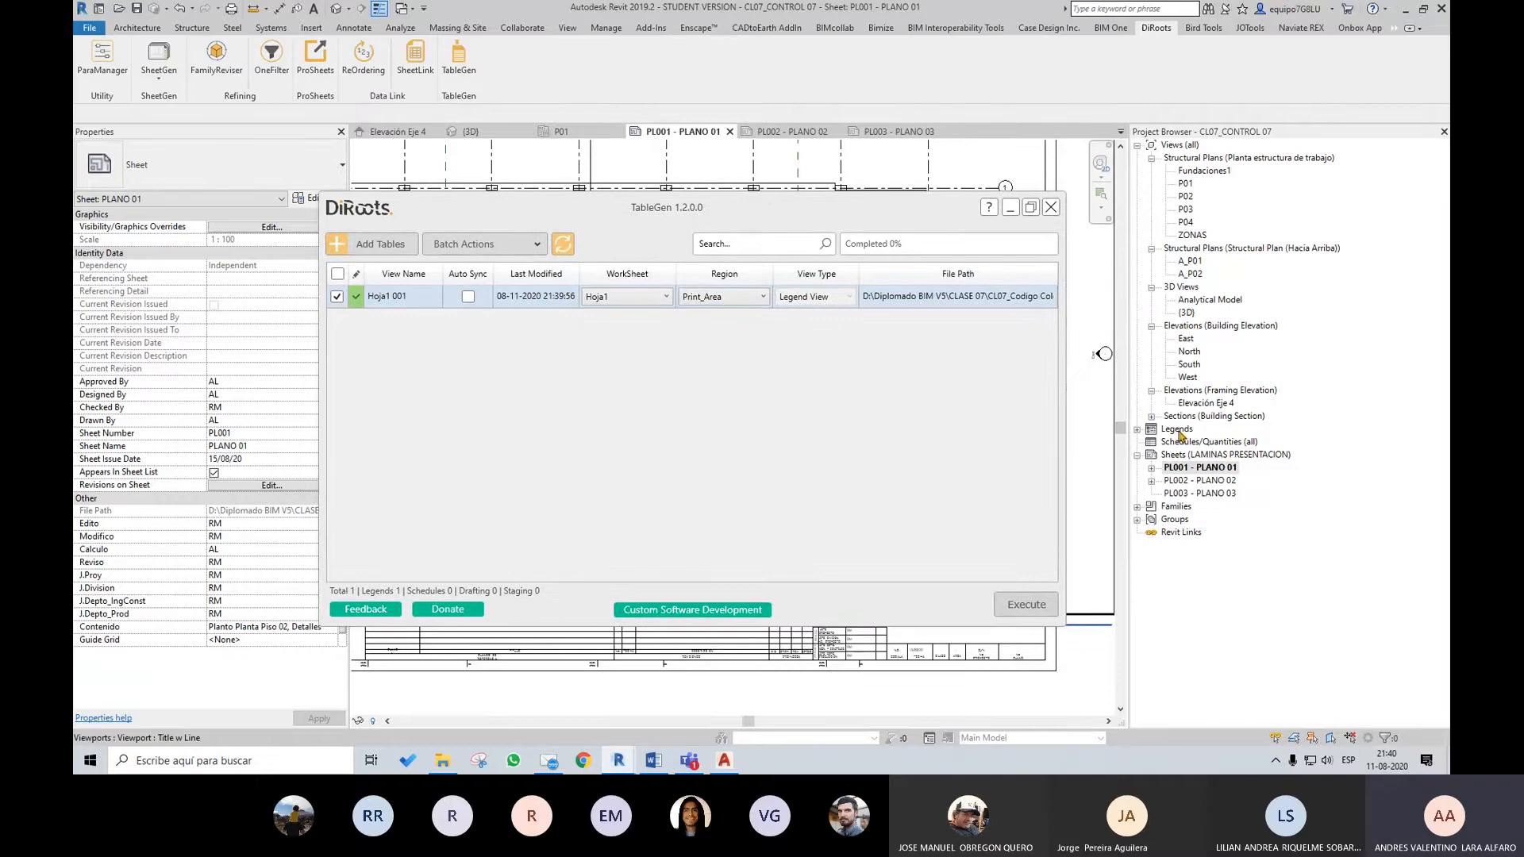
click(1052, 210)
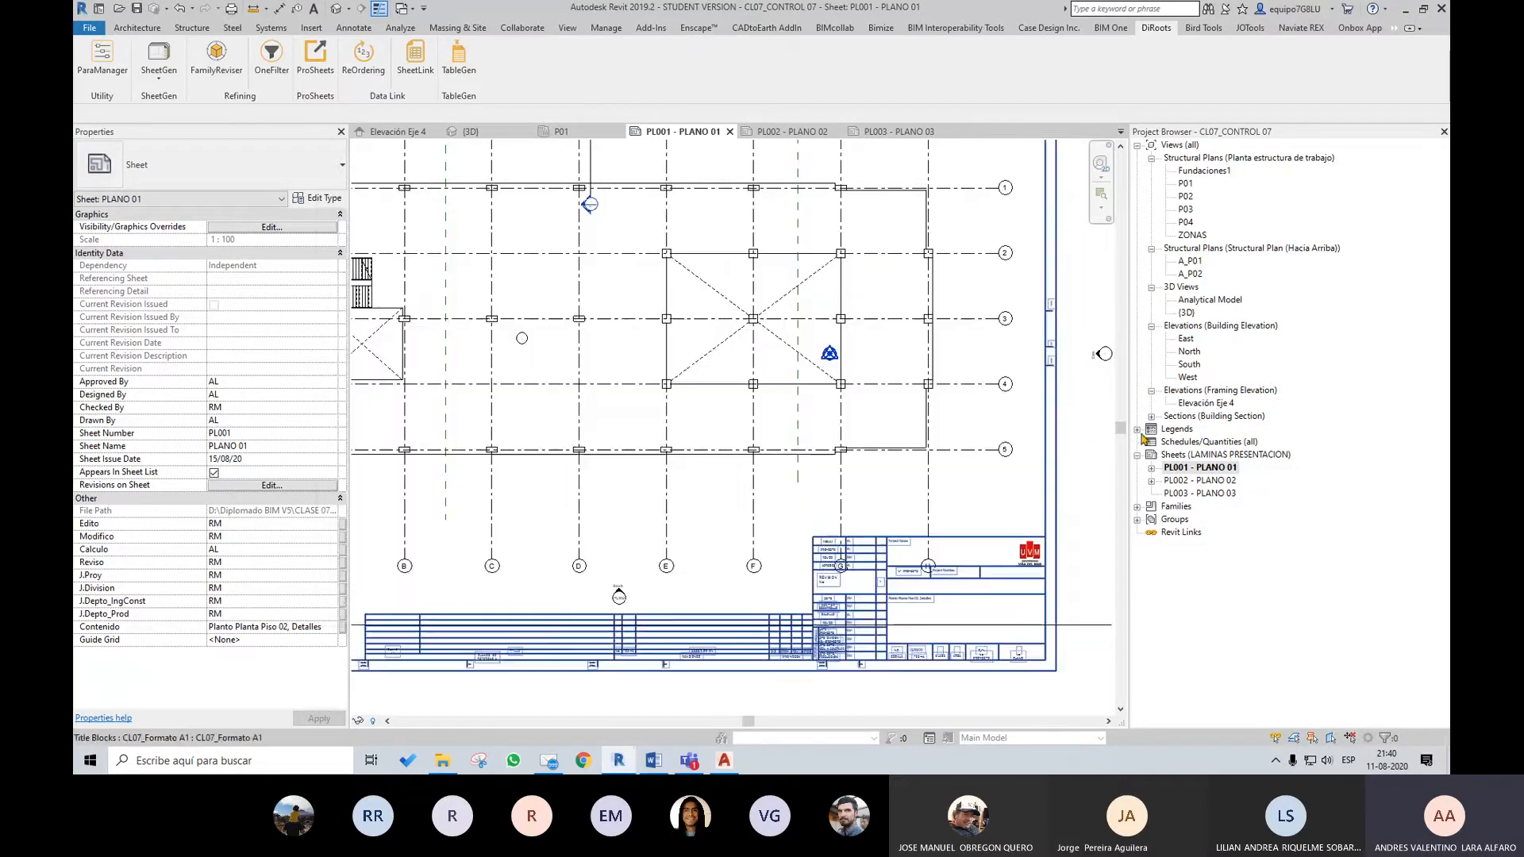
Open the Hoja1 001 legend view, examine the imported colour-code table, and close the view
click(1138, 429)
click(1194, 444)
double_click(1194, 443)
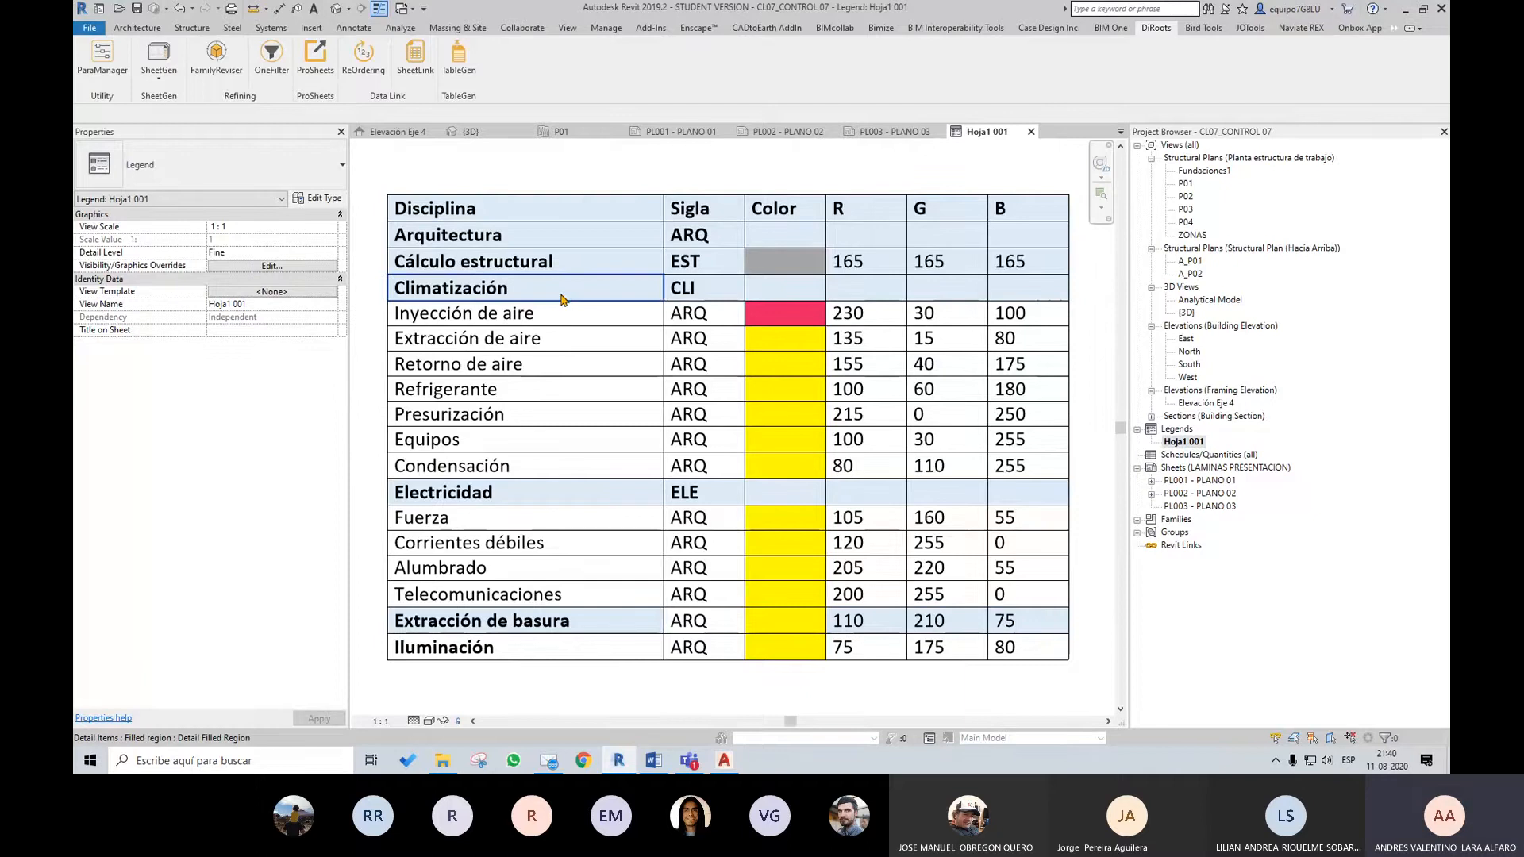
scroll(561, 299, down, 2)
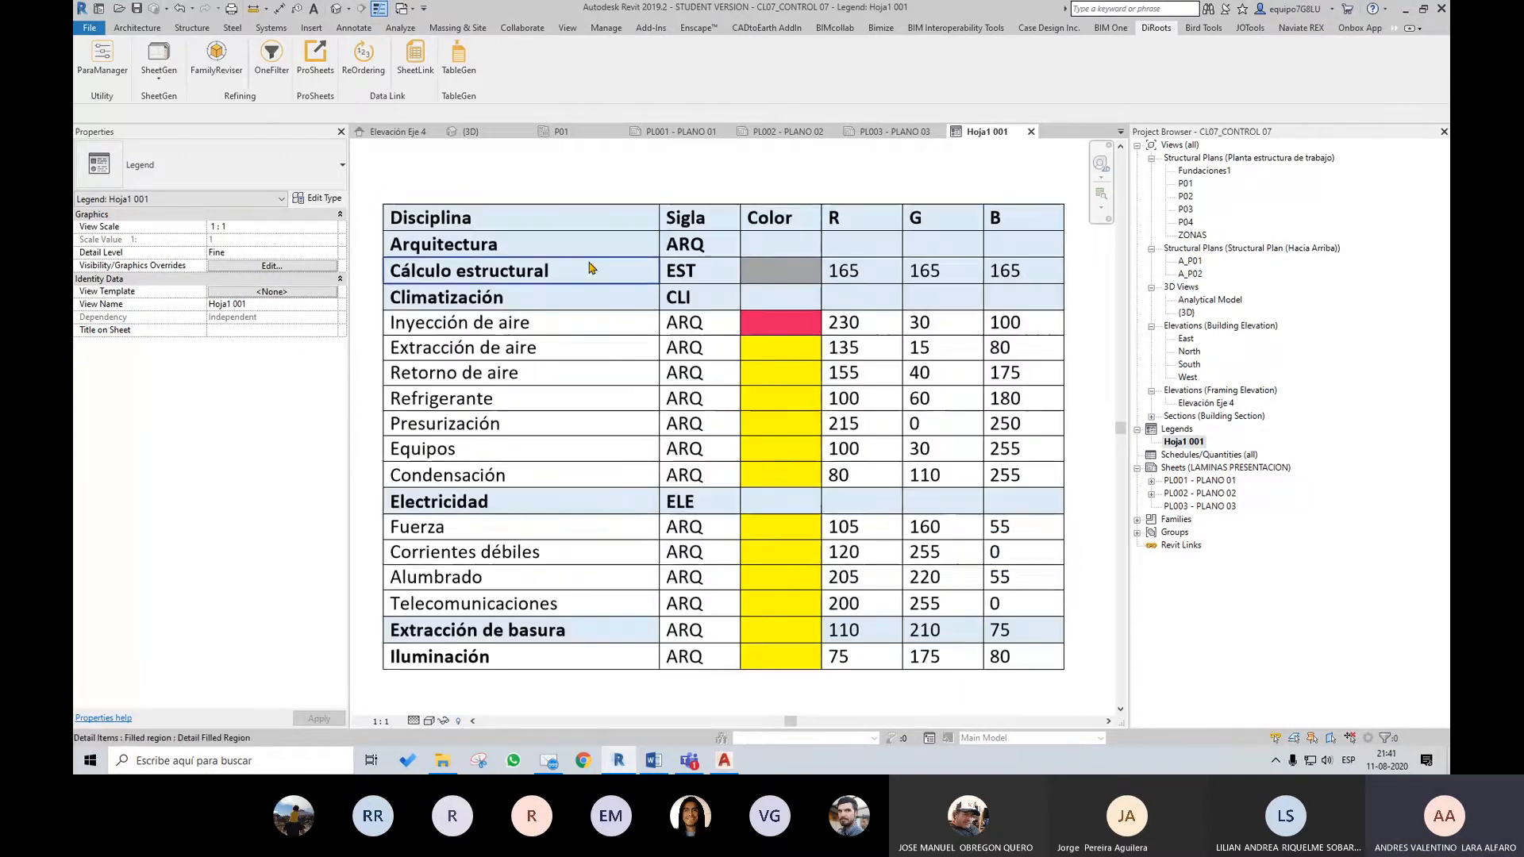
scroll(574, 265, up, 1)
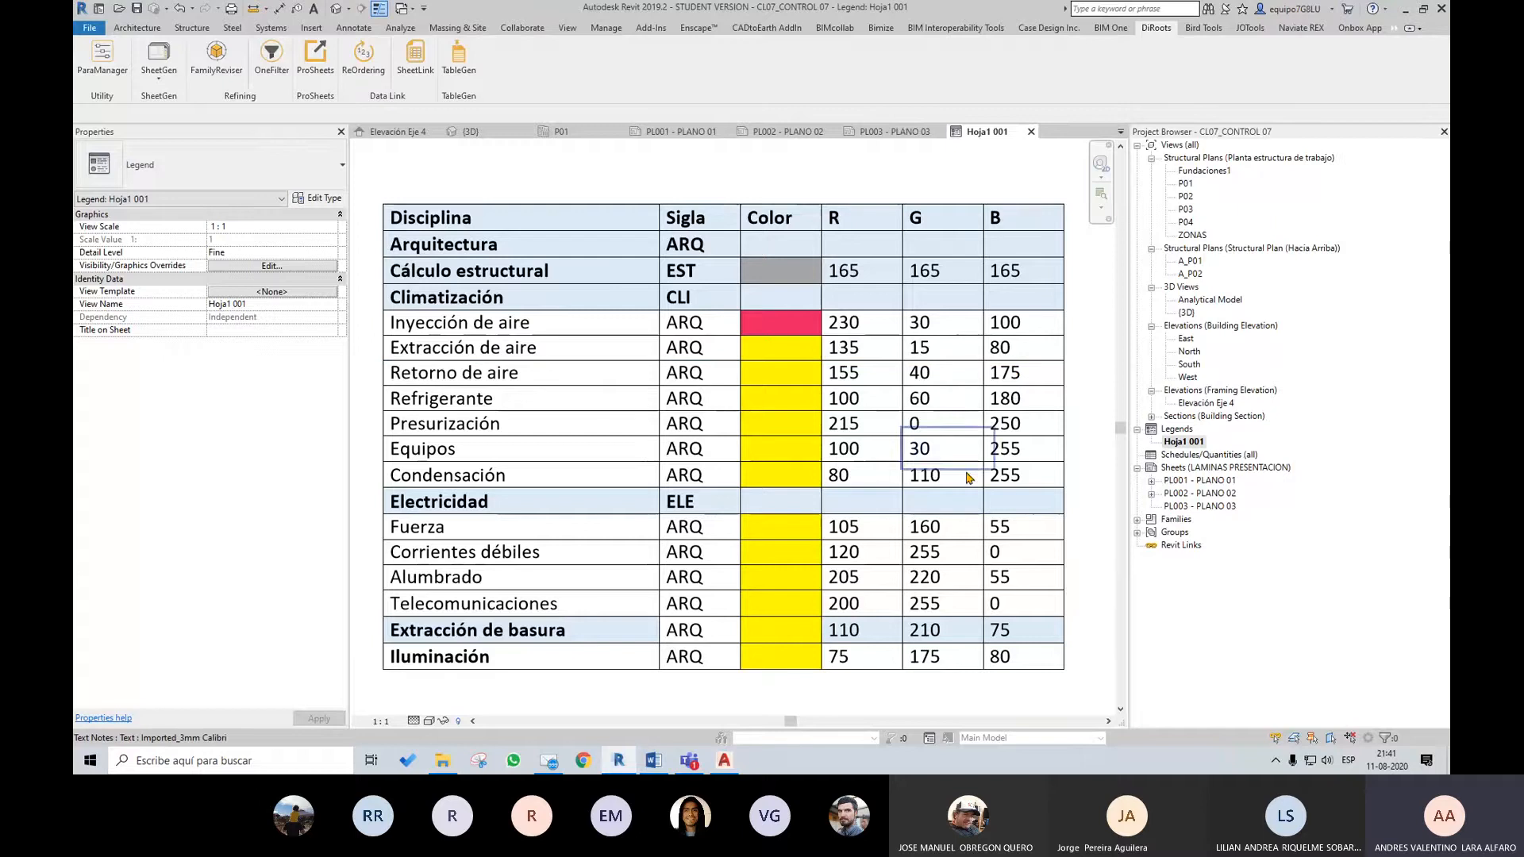
scroll(863, 462, down, 1)
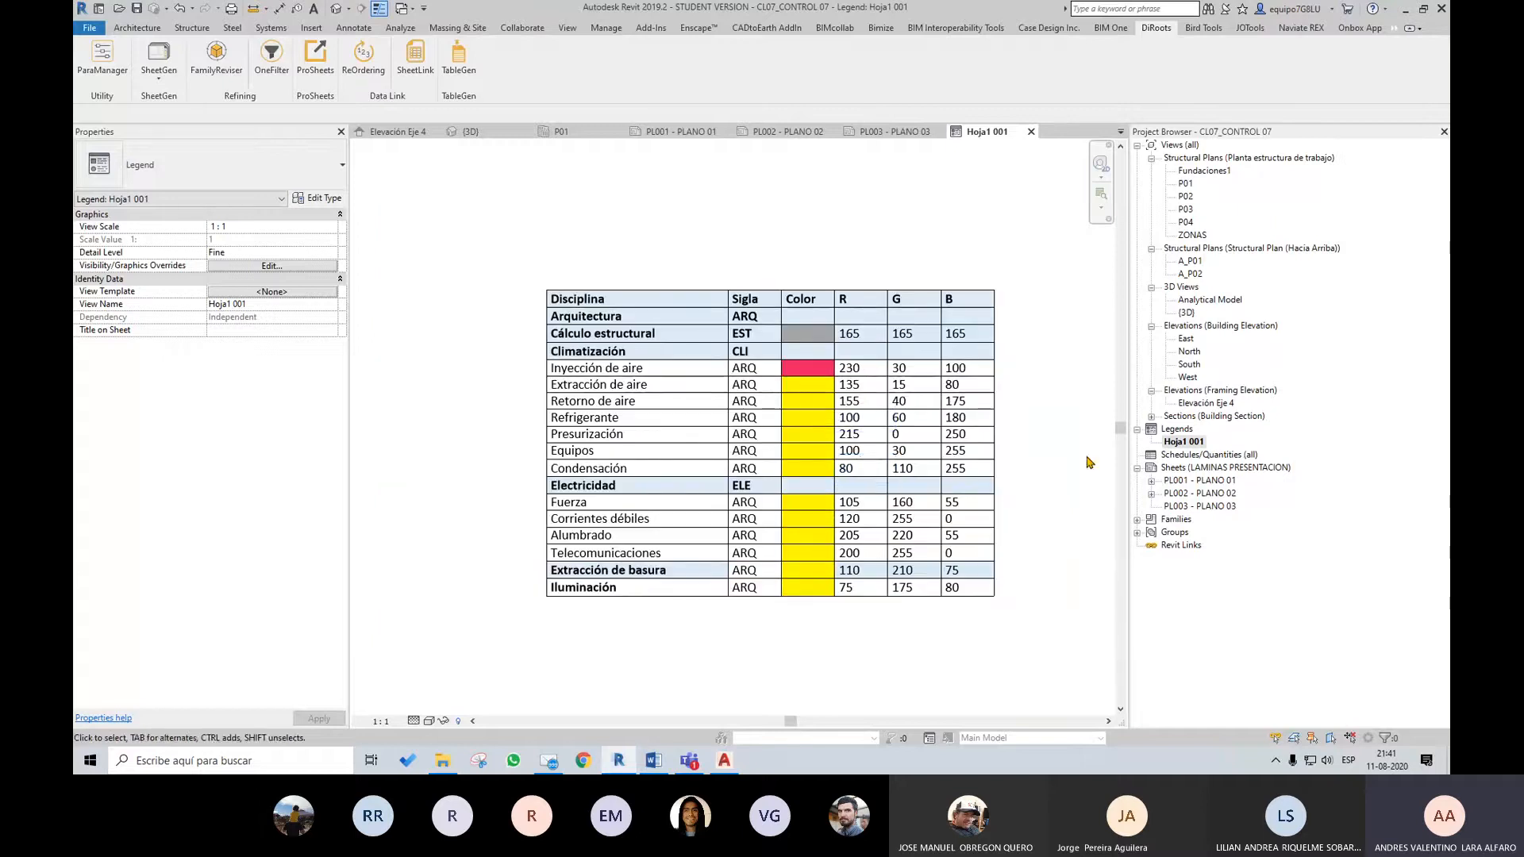
middle_drag(1098, 466, 1072, 469)
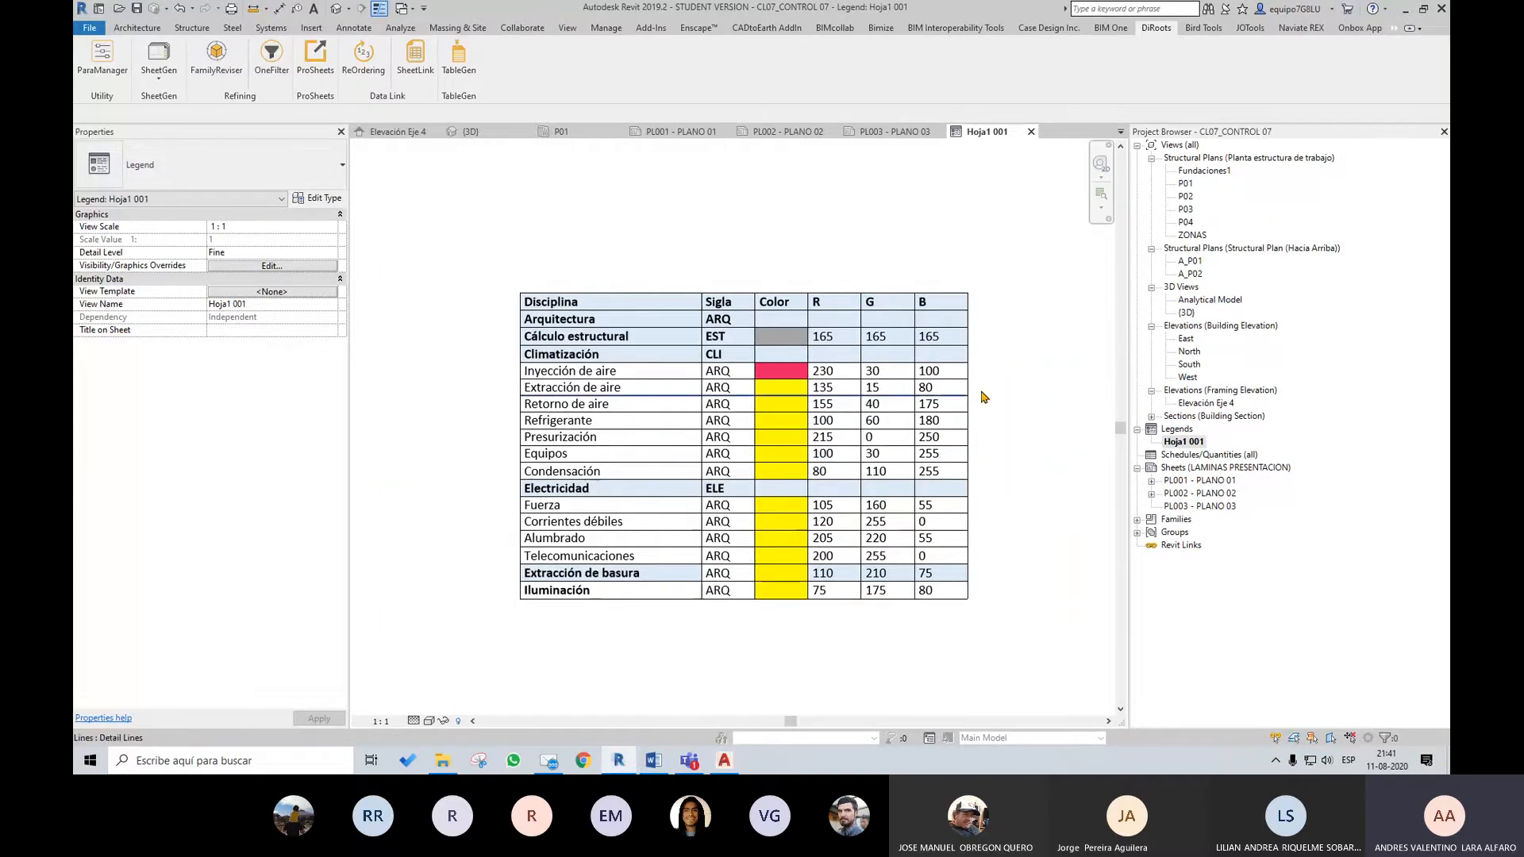
click(1031, 131)
Place the Hoja1 001 legend in the upper right corner of sheet PL001 - PLANO 01
scroll(1014, 404, down, 2)
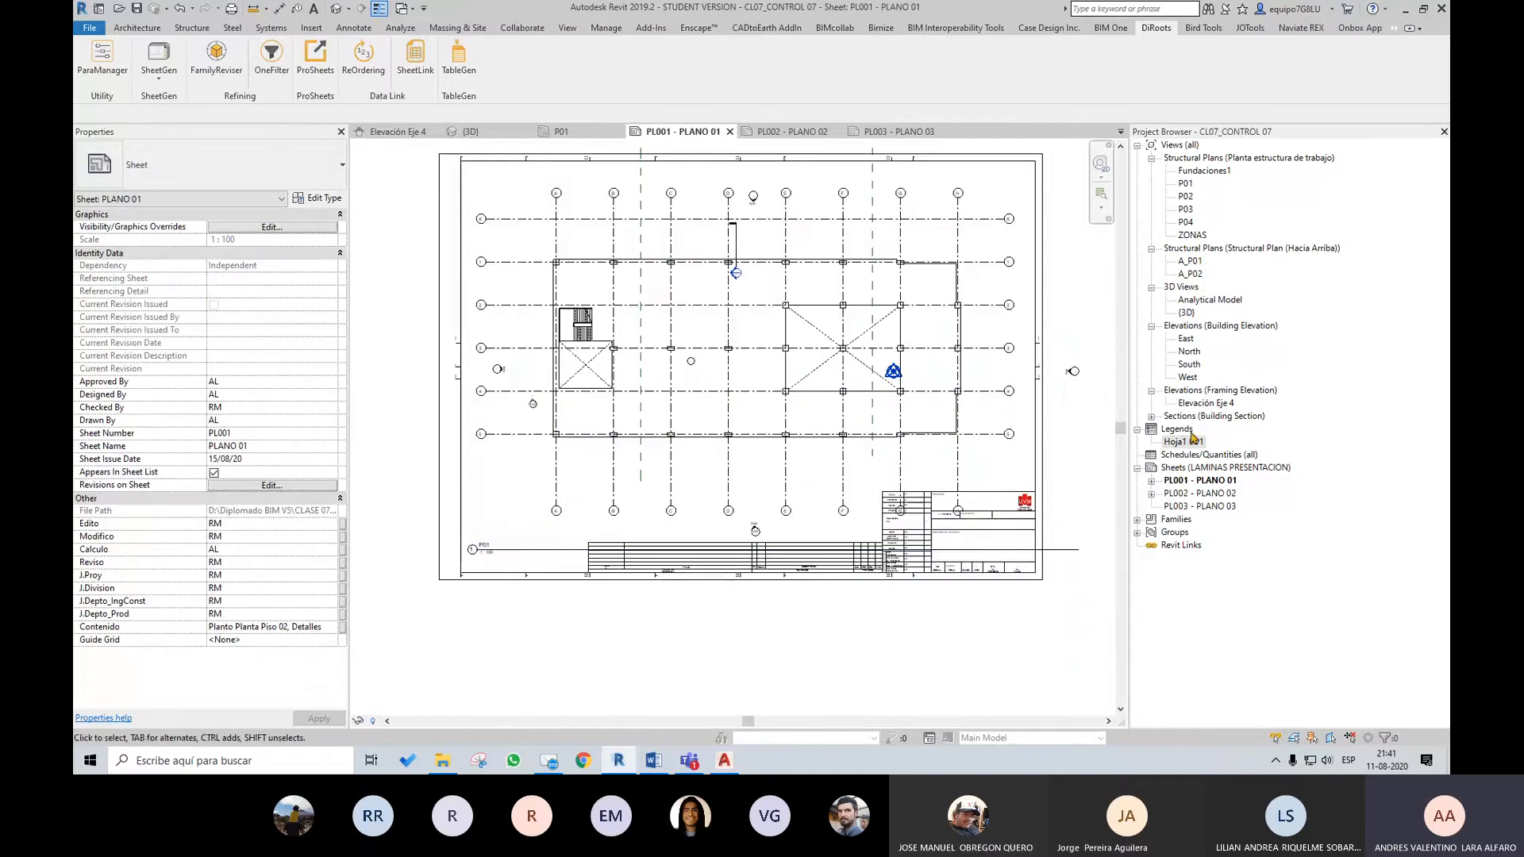
drag(1192, 441, 970, 252)
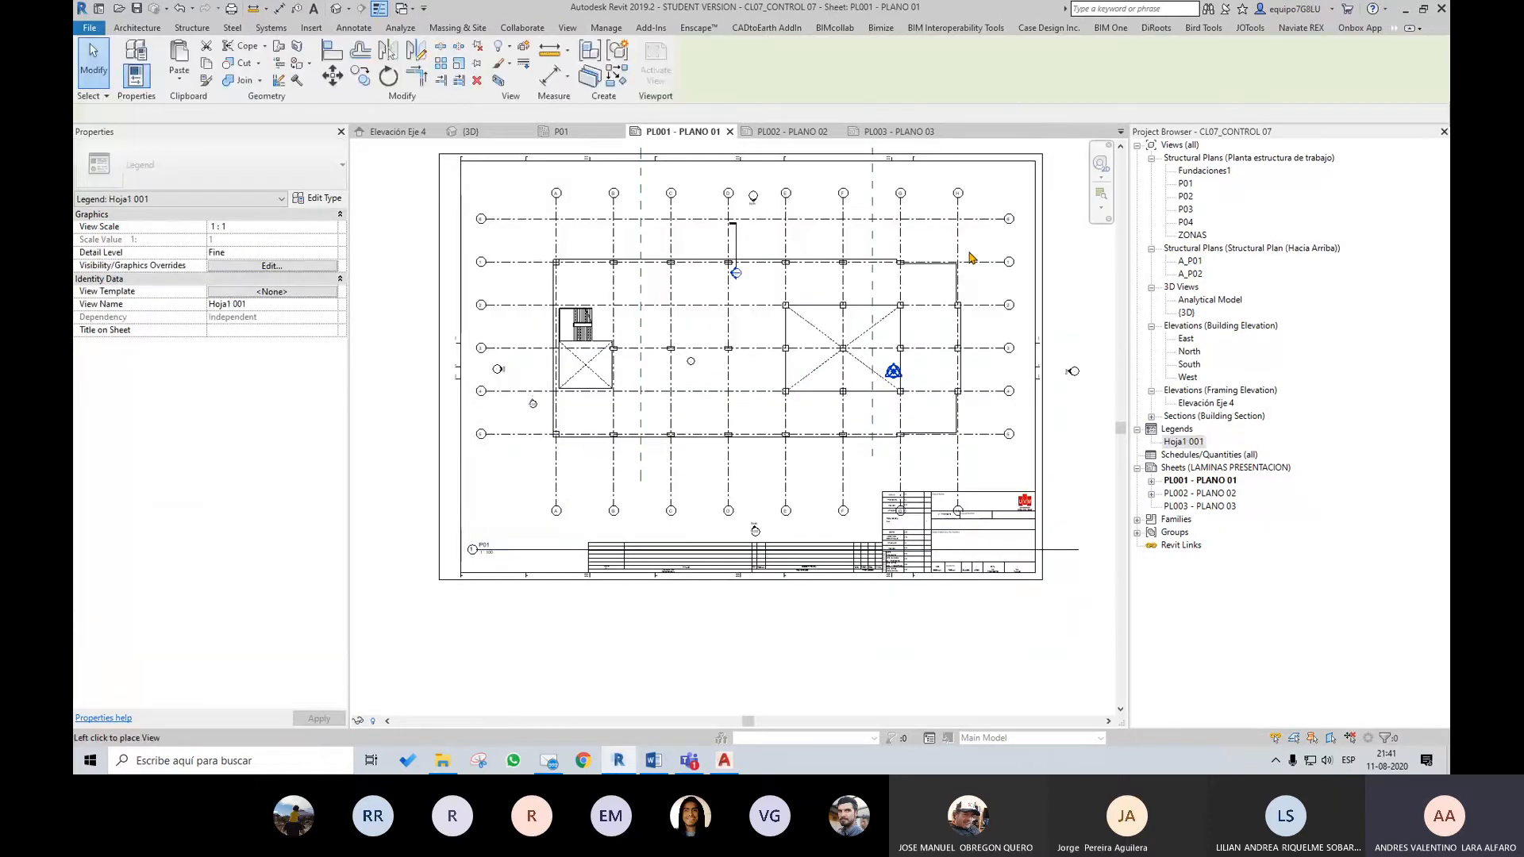
click(983, 216)
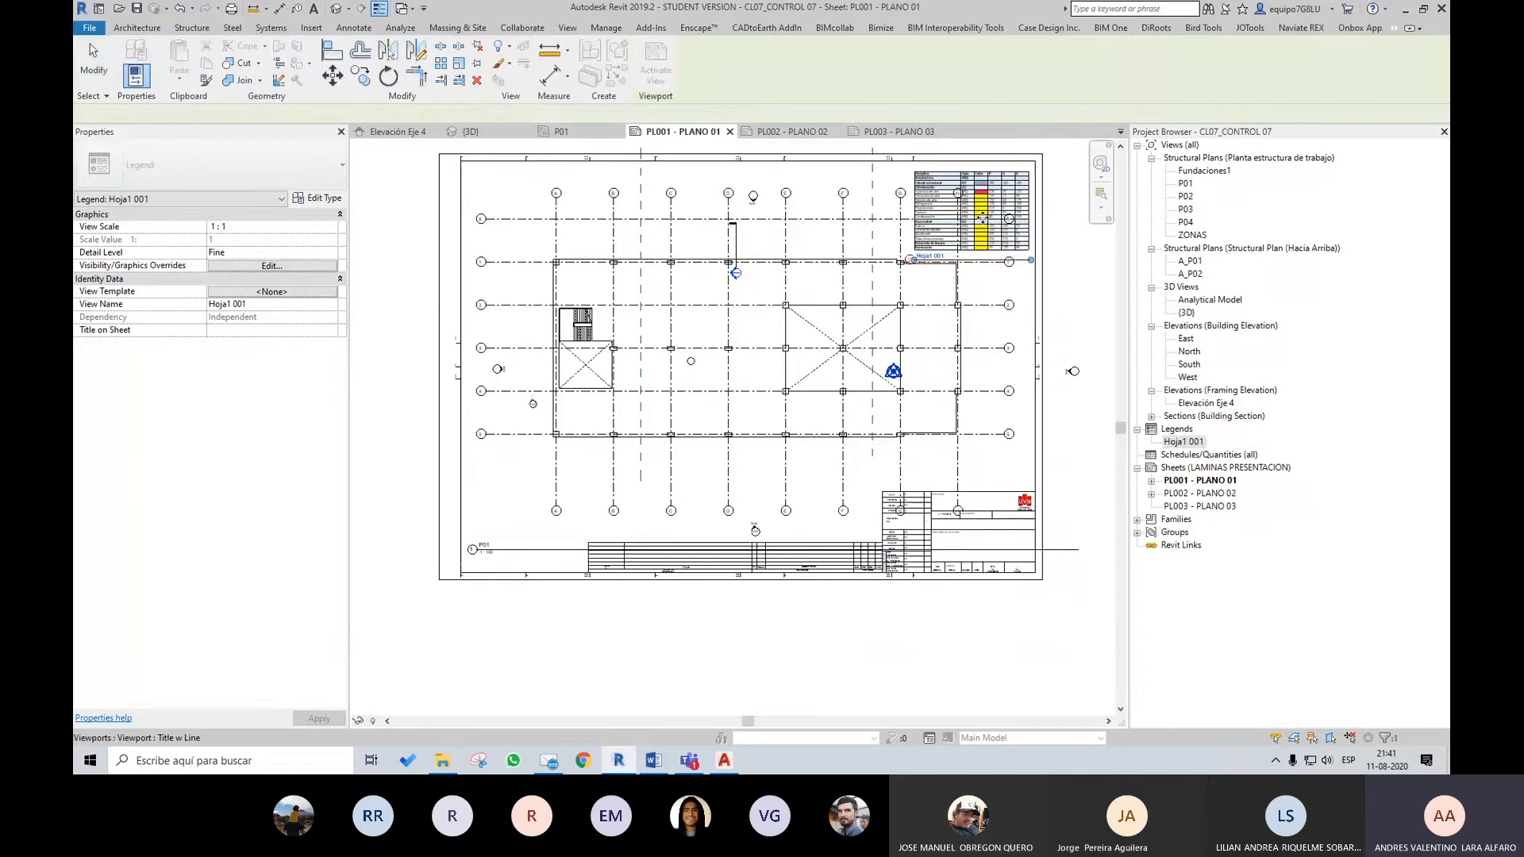
Look over sheets PL002 - PLANO 02 and PL003 - PLANO 03, and return to PL001 - PLANO 01
double_click(1200, 494)
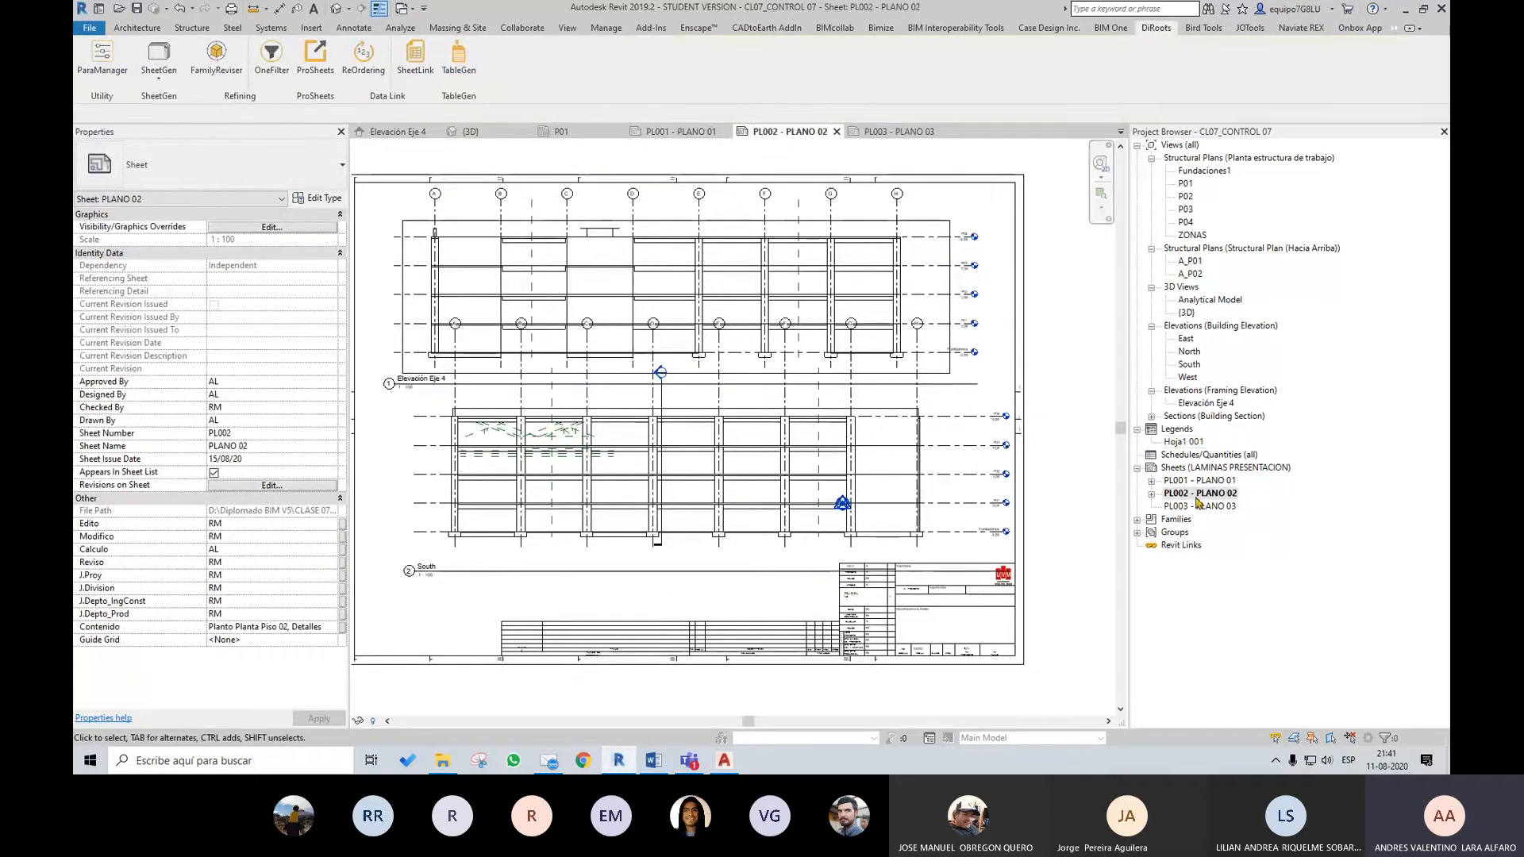
click(1198, 494)
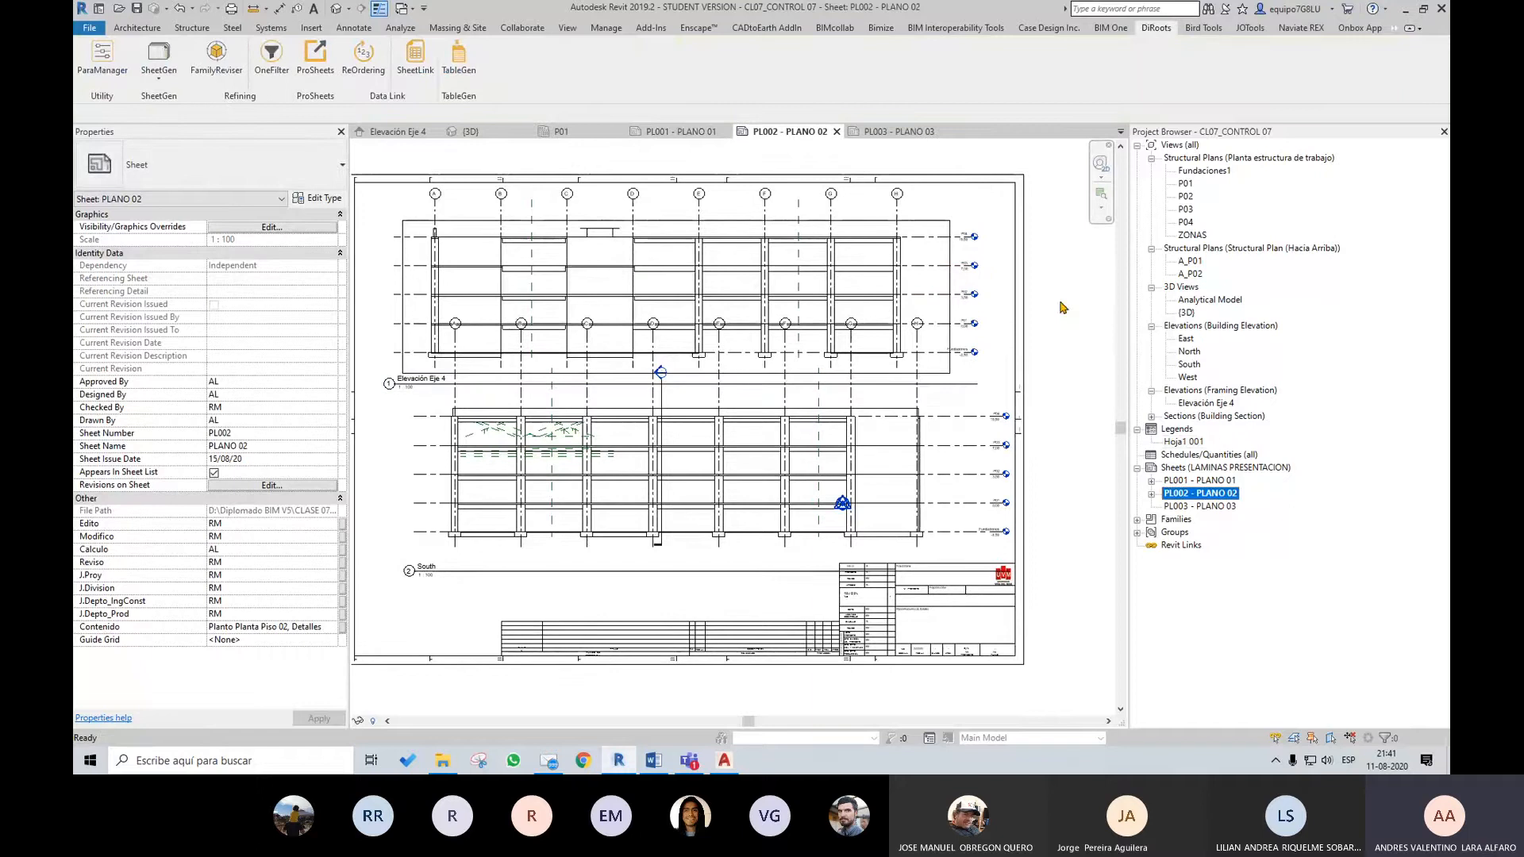
click(1014, 264)
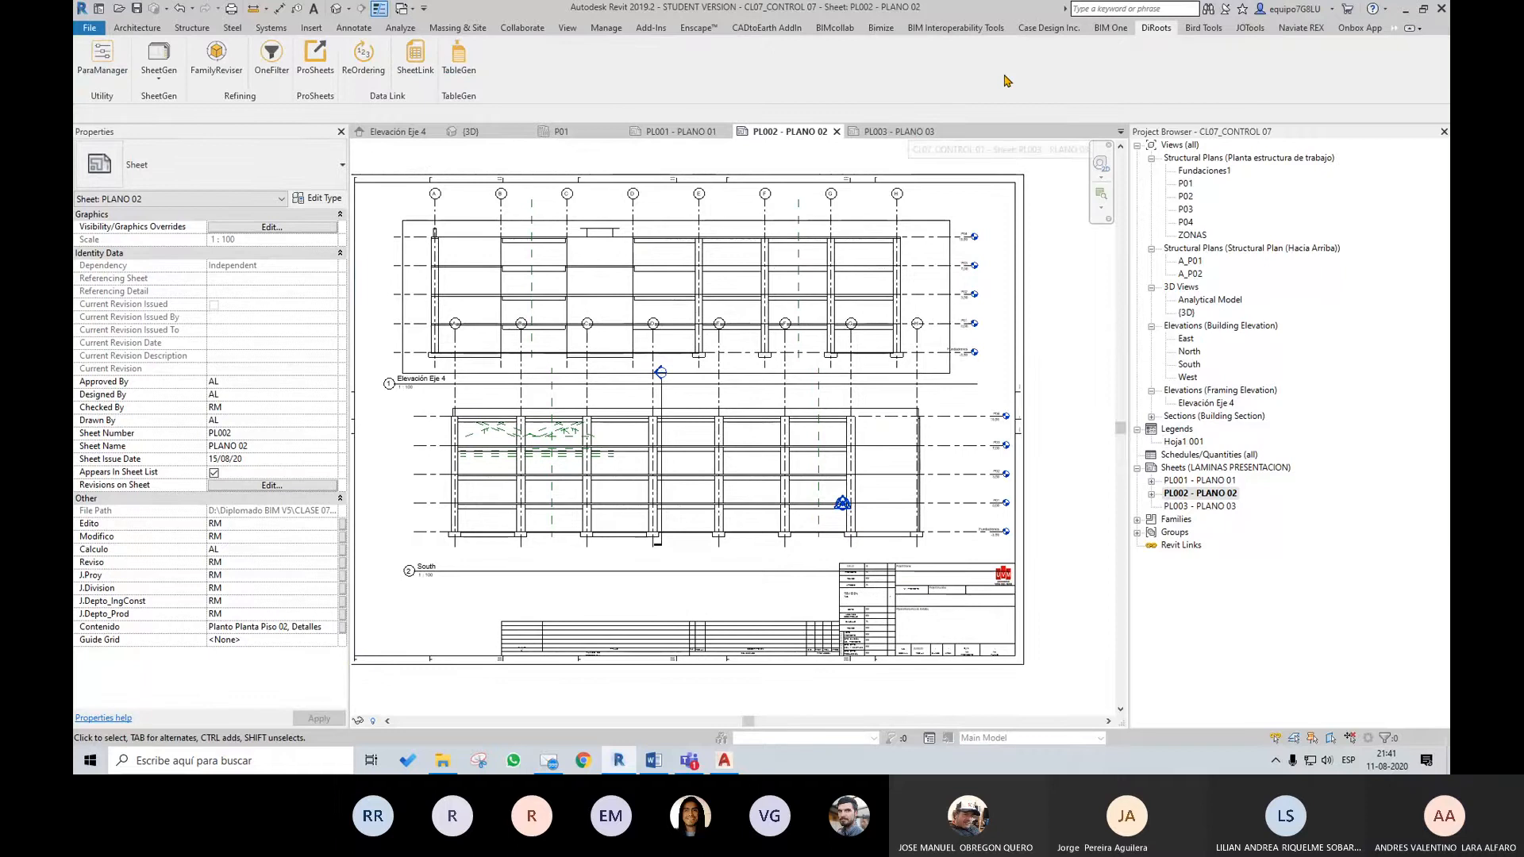
click(900, 133)
click(806, 133)
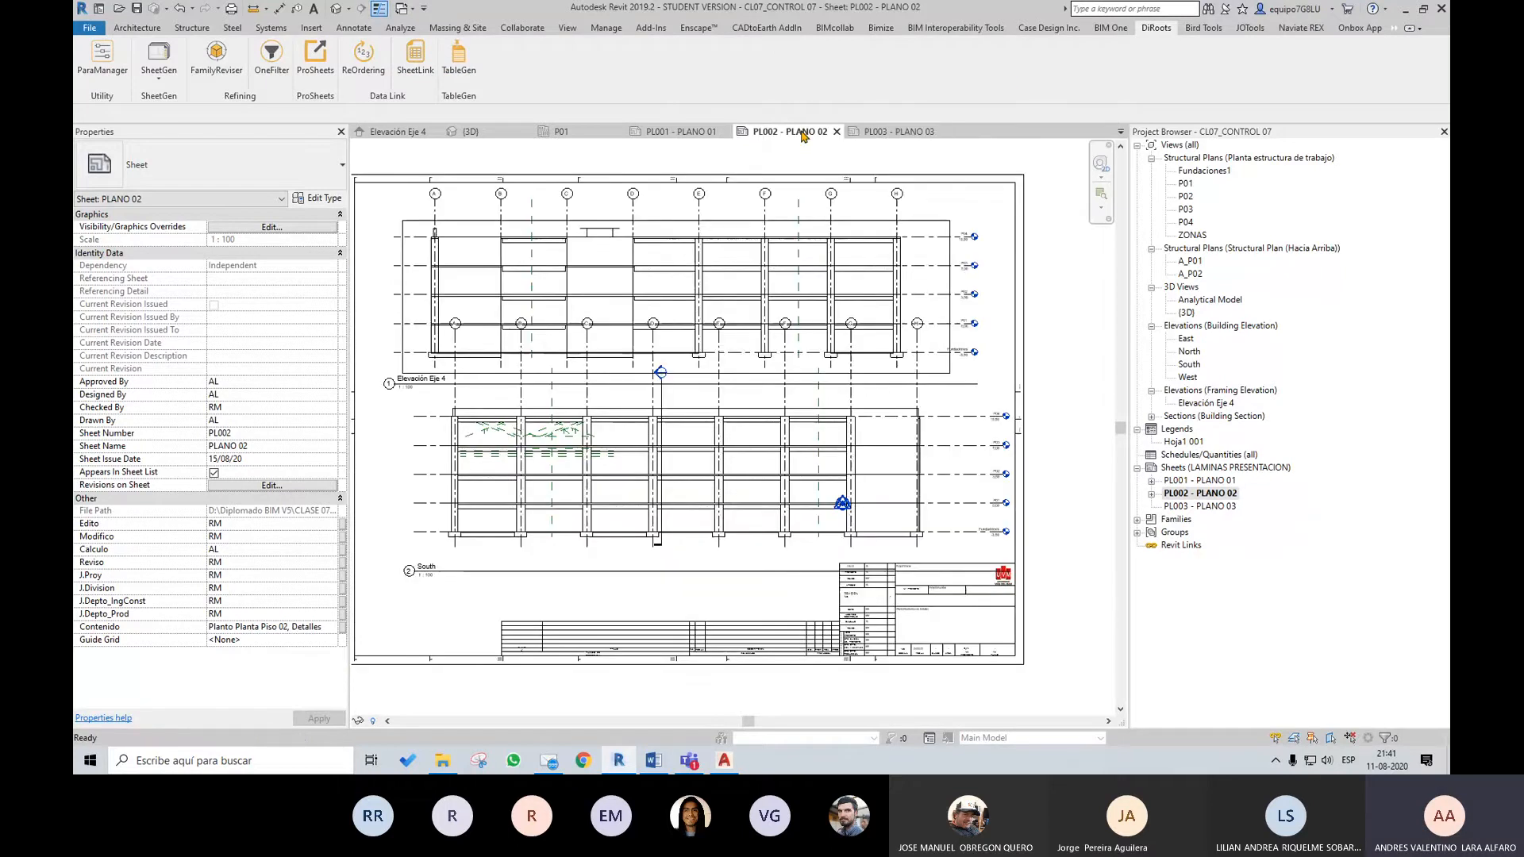
click(694, 133)
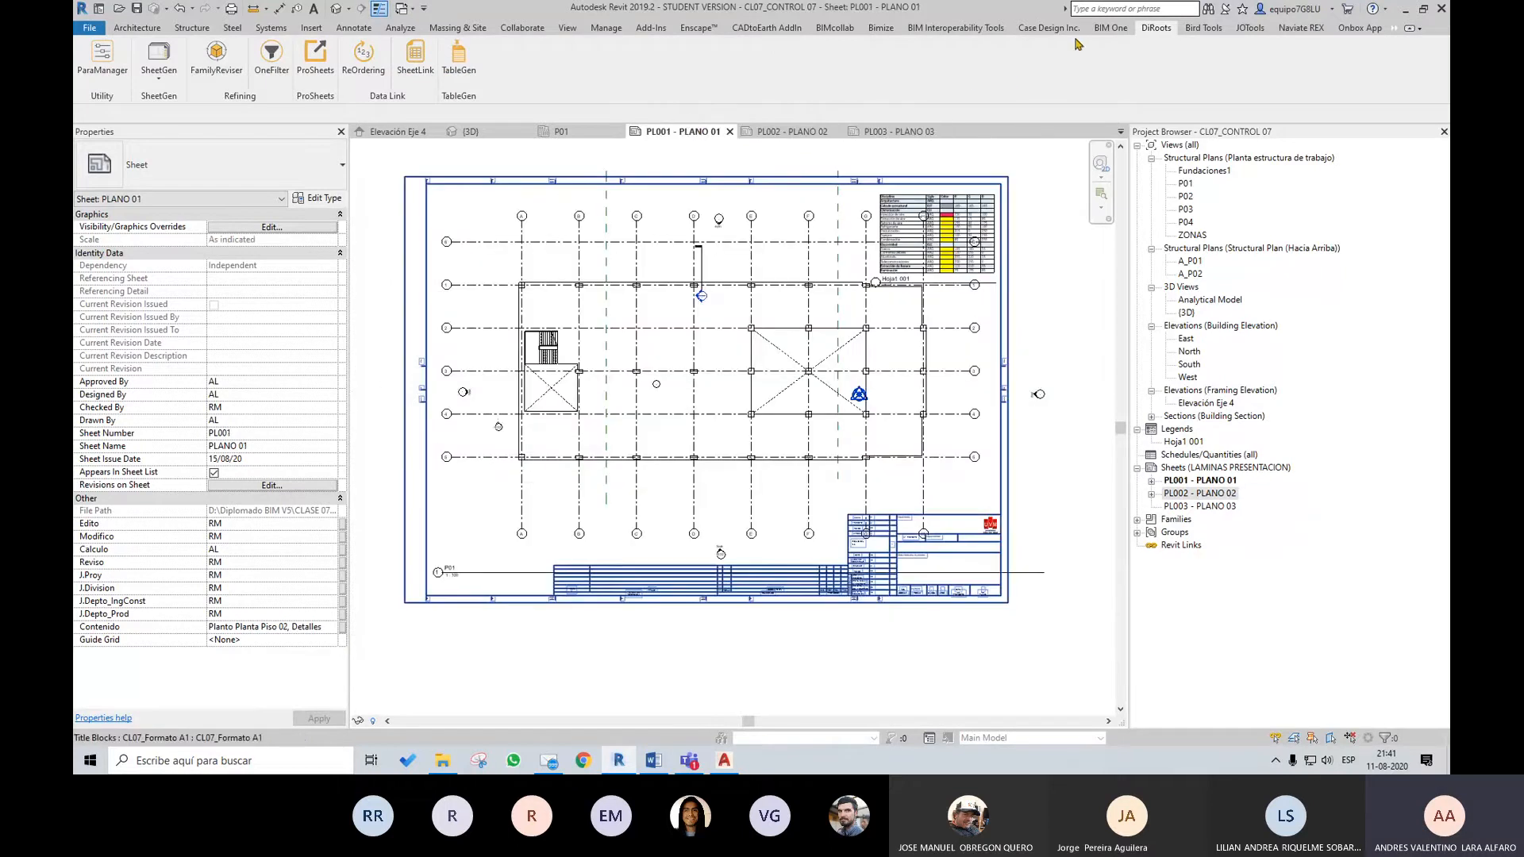
Use Replicate Legend to copy the Hoja1 001 legend from PL001 onto sheets PL002 - PLANO 02 and PL003 - PLANO 03
click(960, 30)
click(1045, 32)
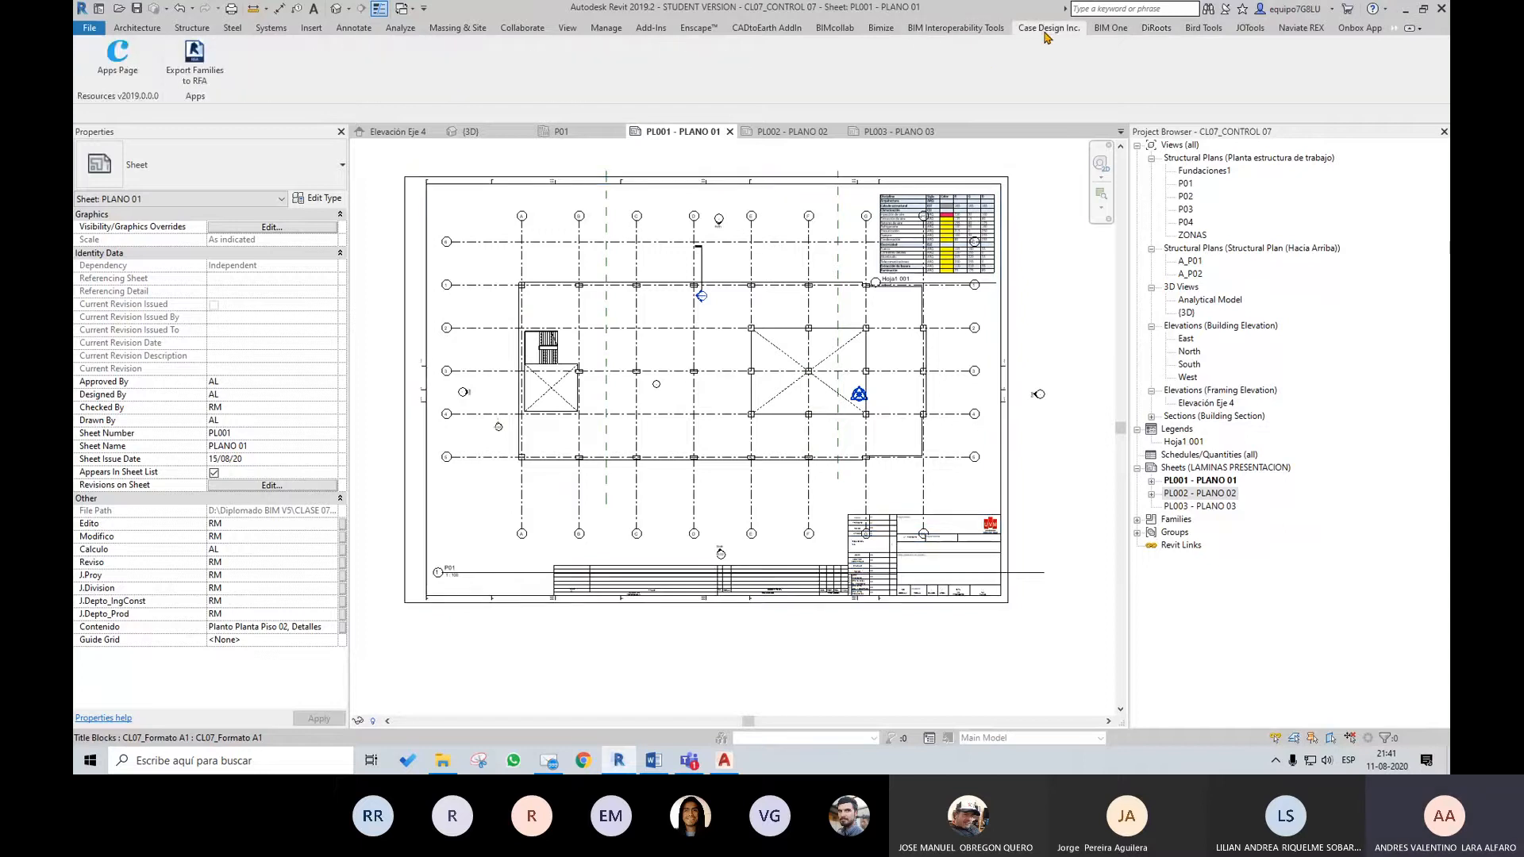
click(641, 30)
click(1005, 97)
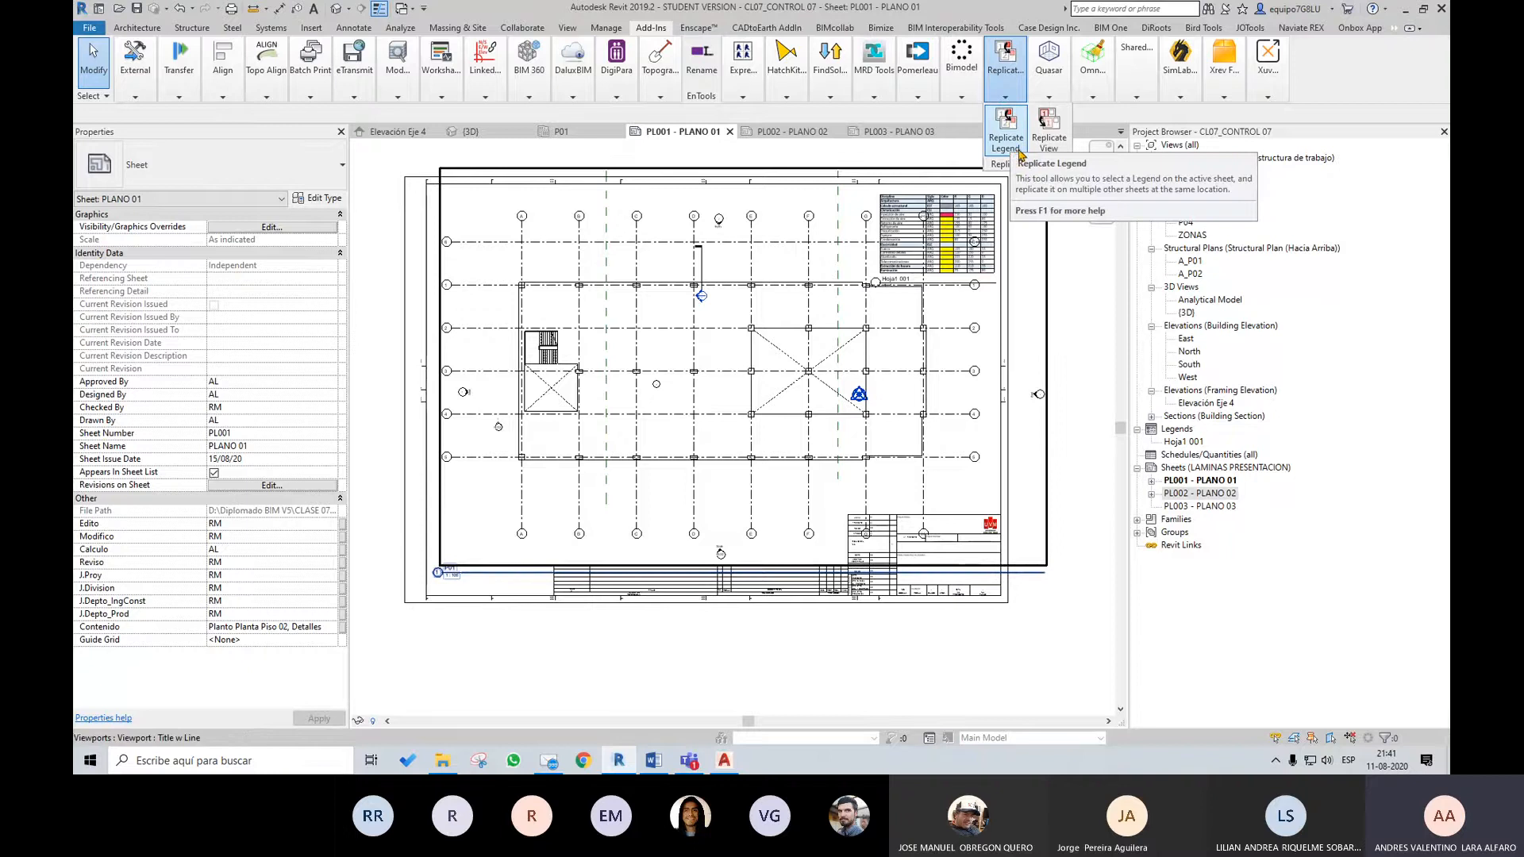
click(1006, 147)
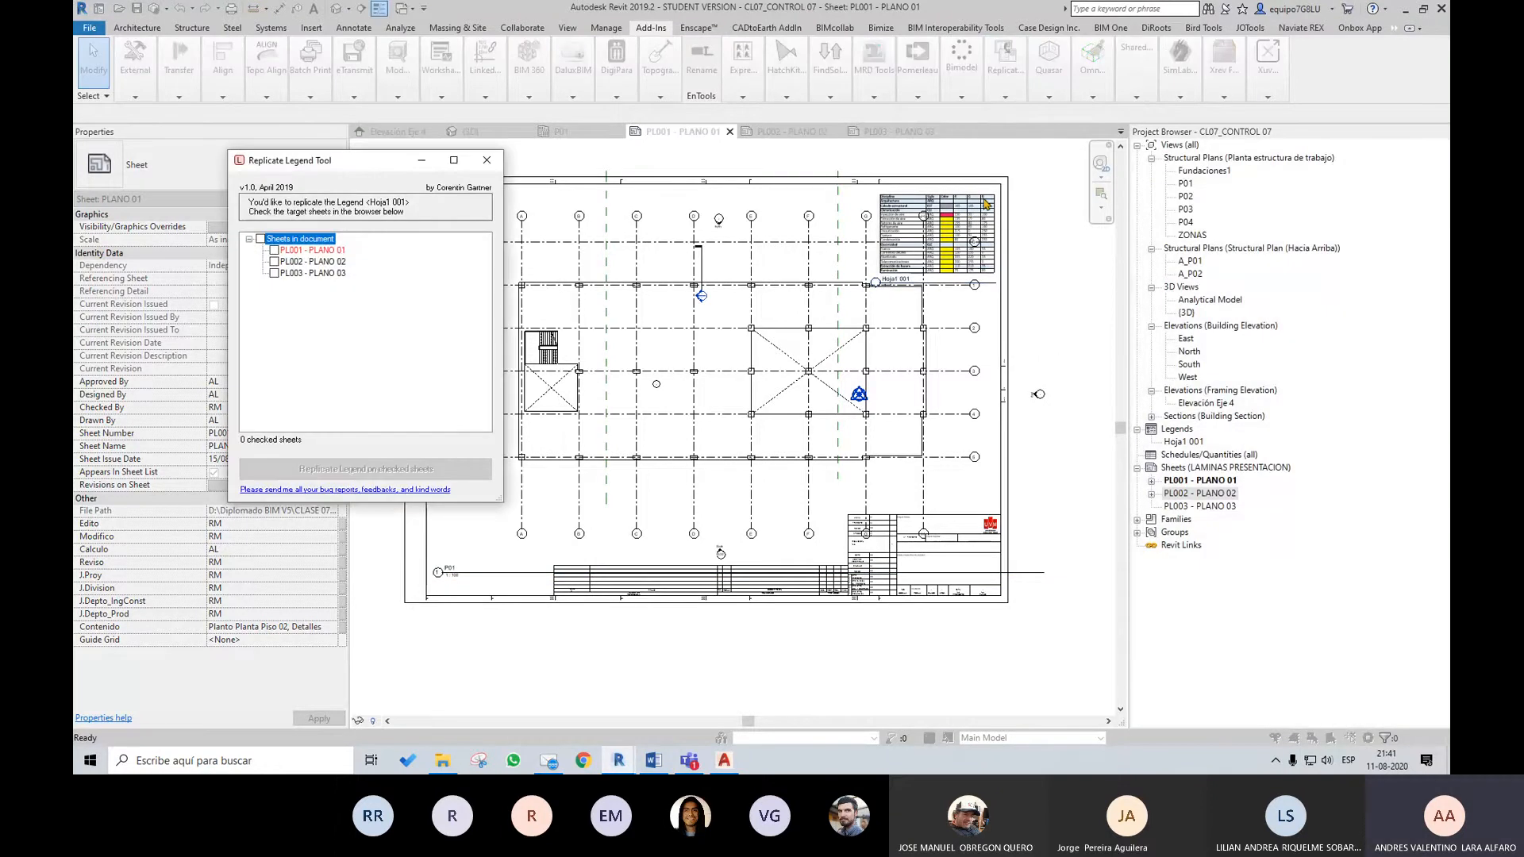
click(275, 262)
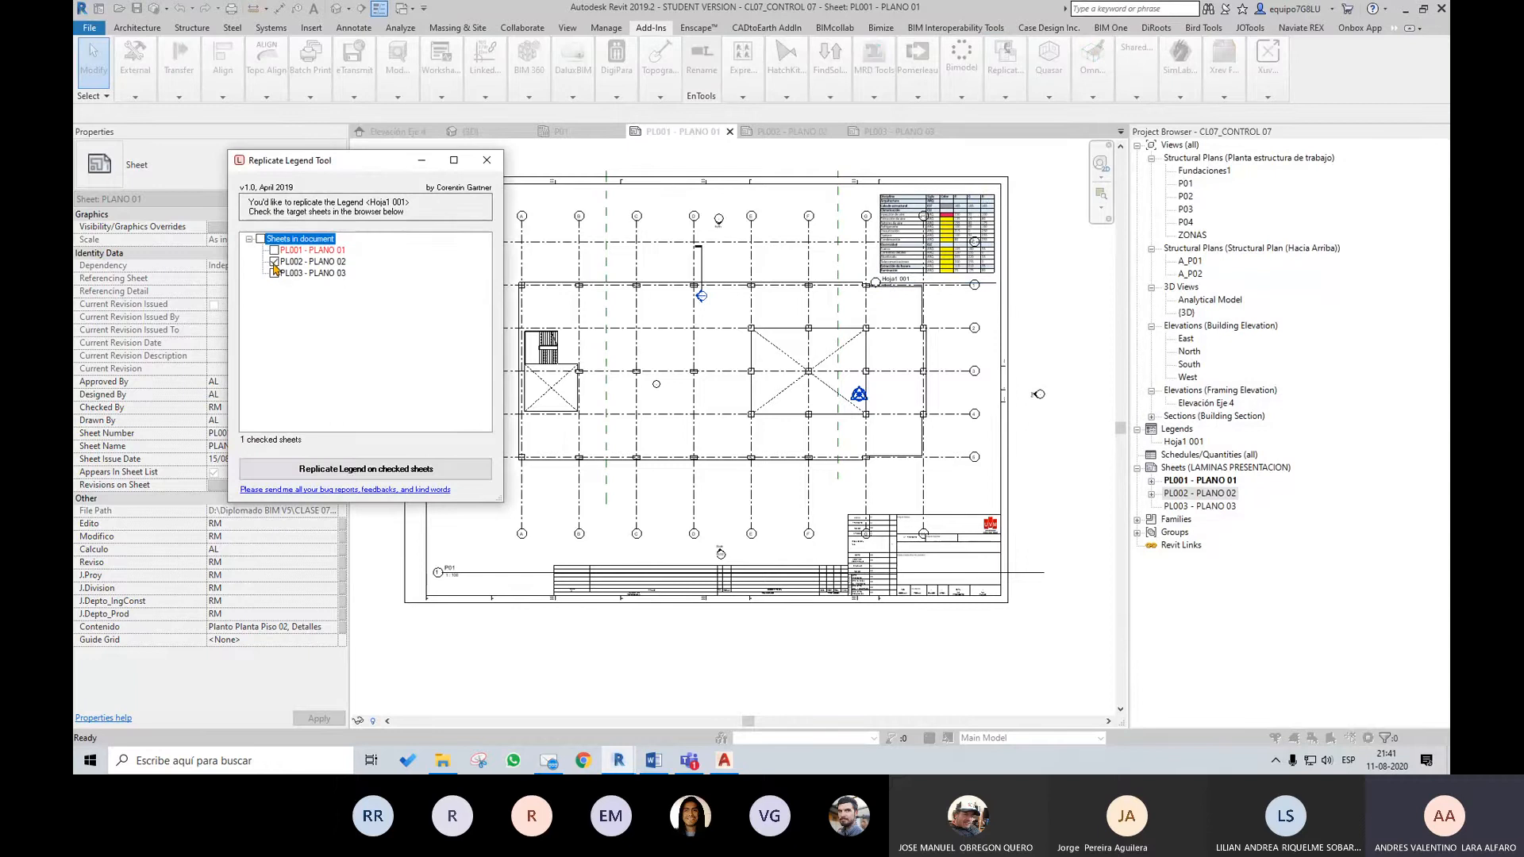
click(406, 471)
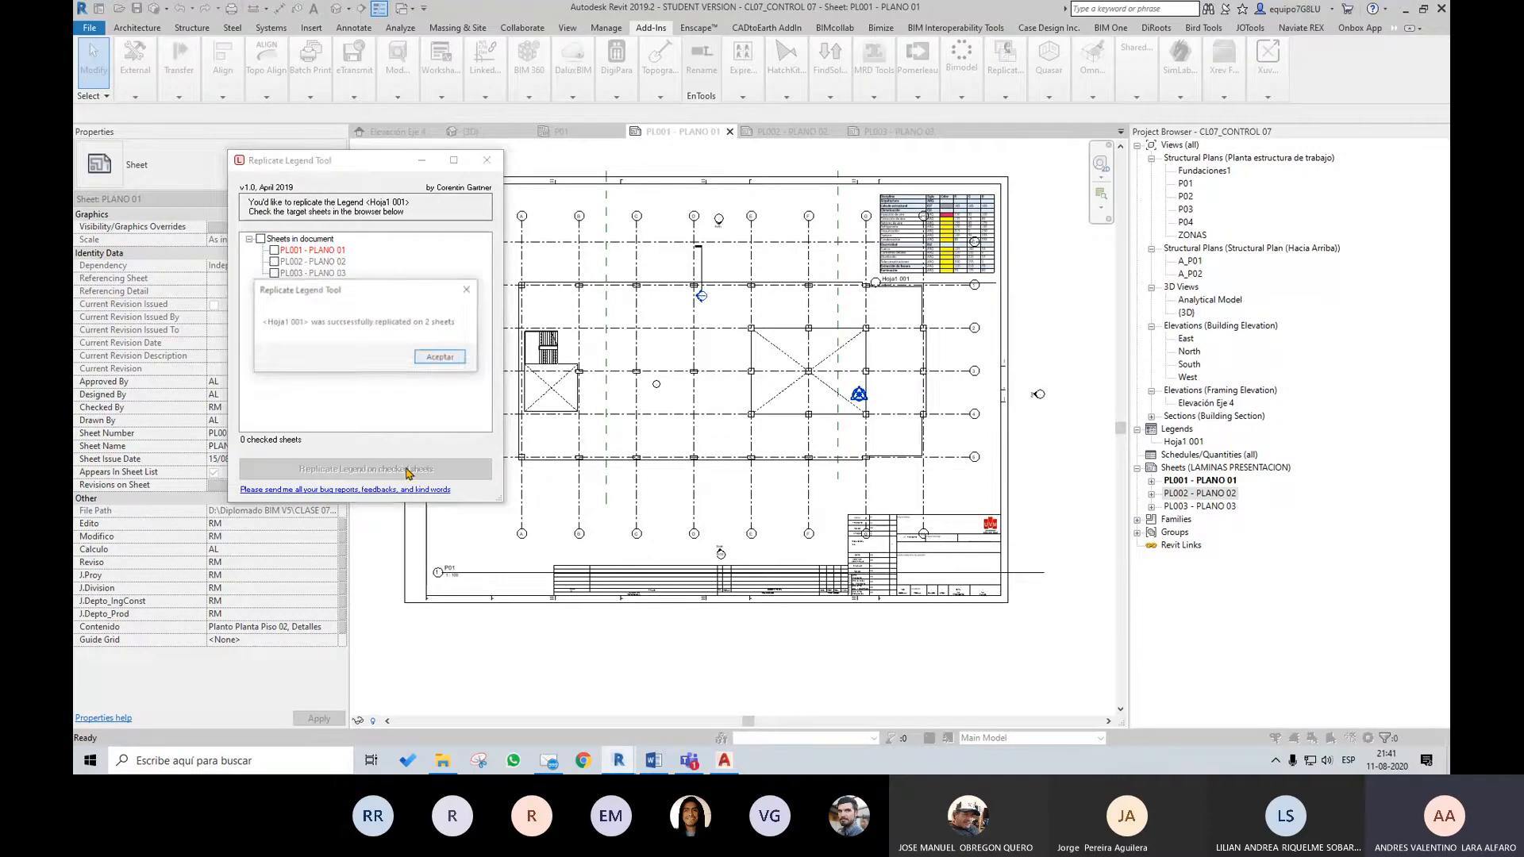
click(436, 355)
click(487, 160)
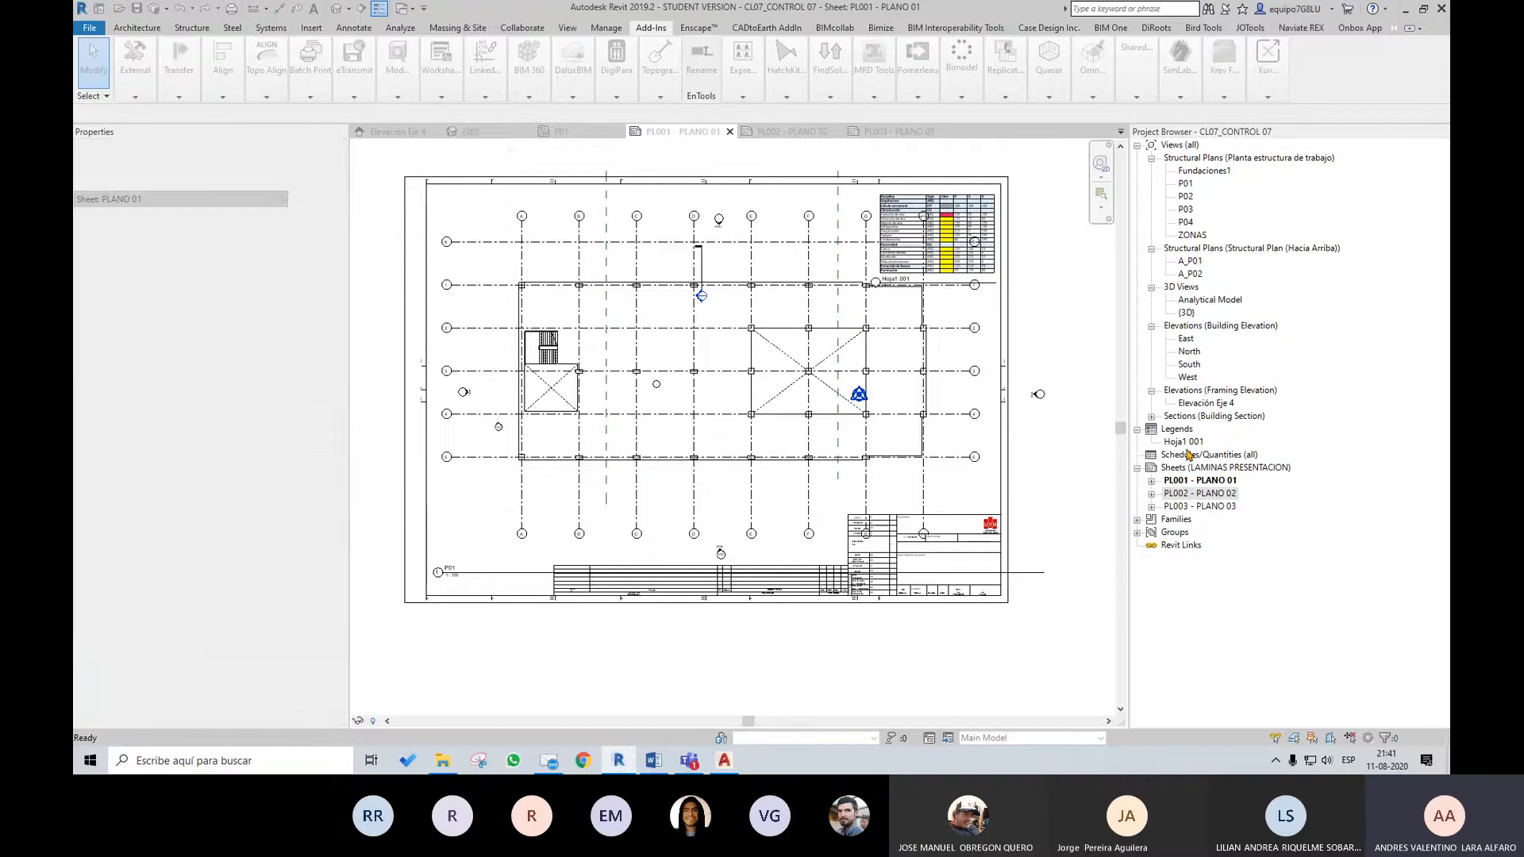
Open sheets PL002 - PLANO 02 and PL003 - PLANO 03 to check the placement of the replicated legend
double_click(1193, 494)
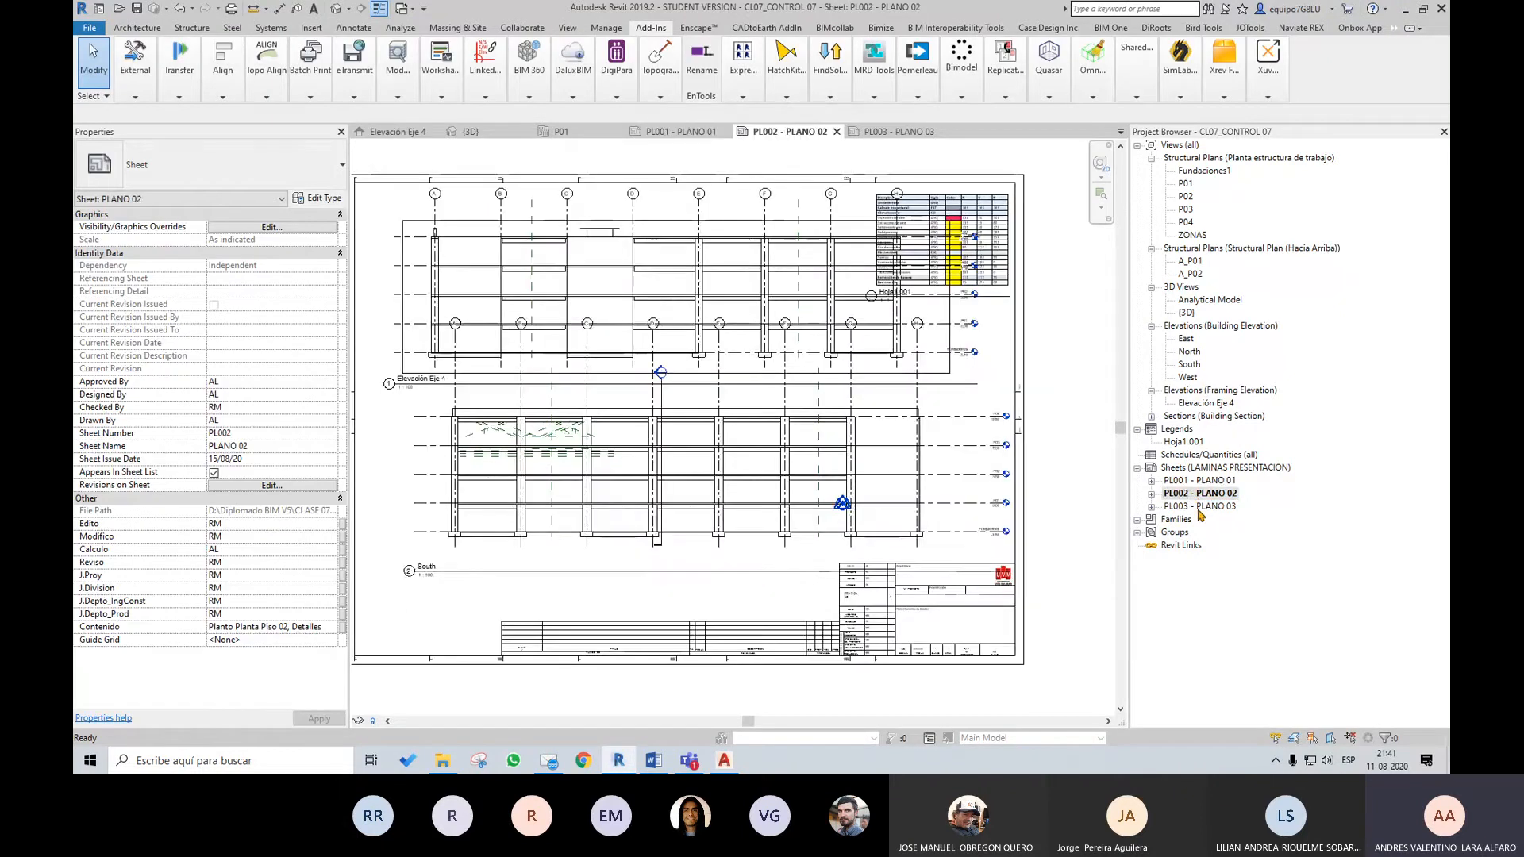
double_click(1200, 508)
scroll(789, 425, down, 3)
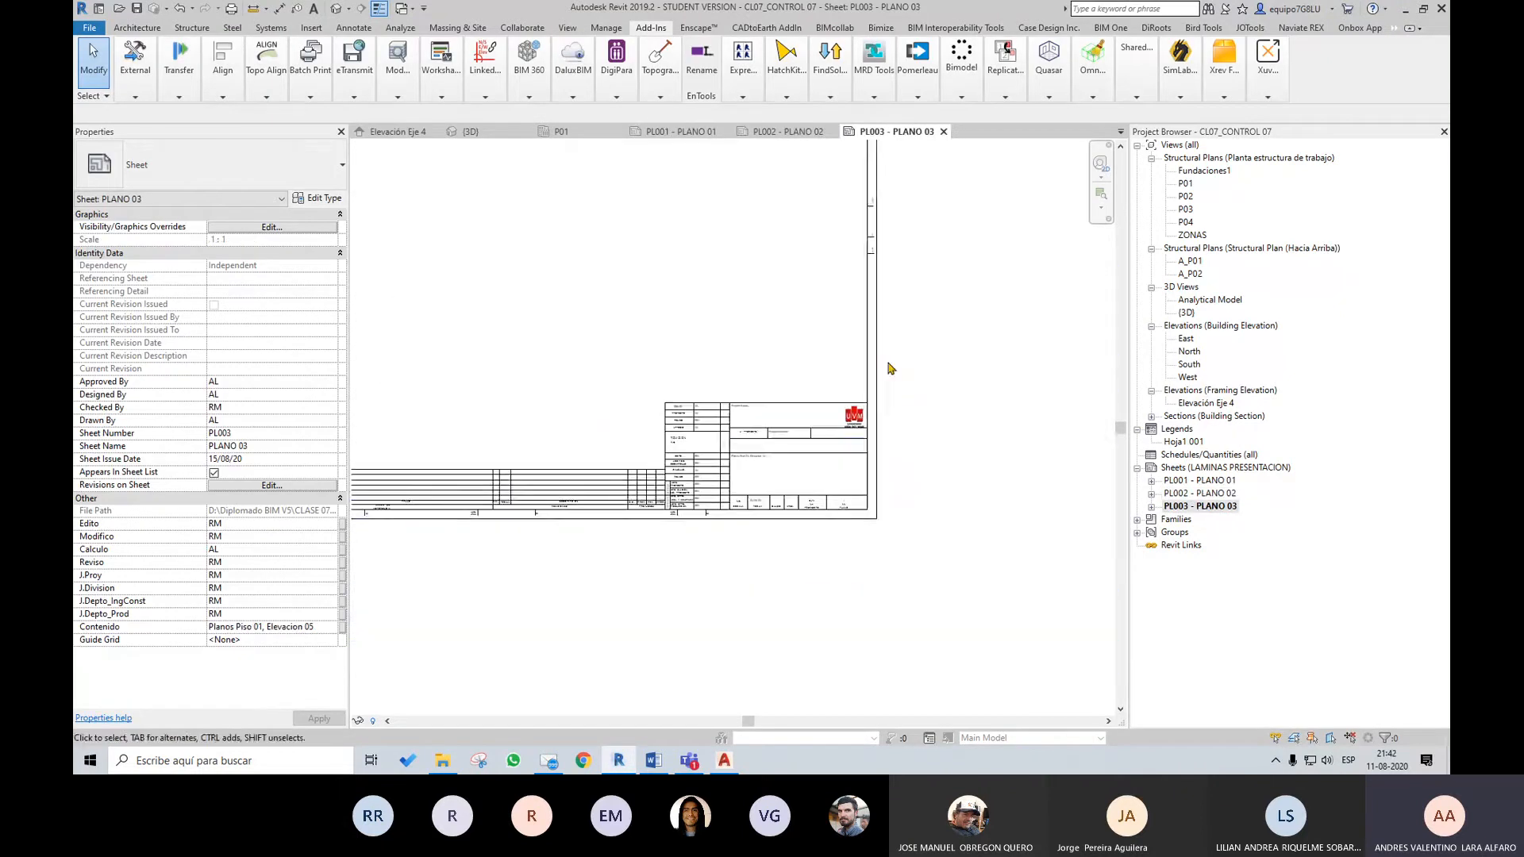
middle_drag(975, 375, 1051, 578)
middle_drag(1019, 364, 1021, 425)
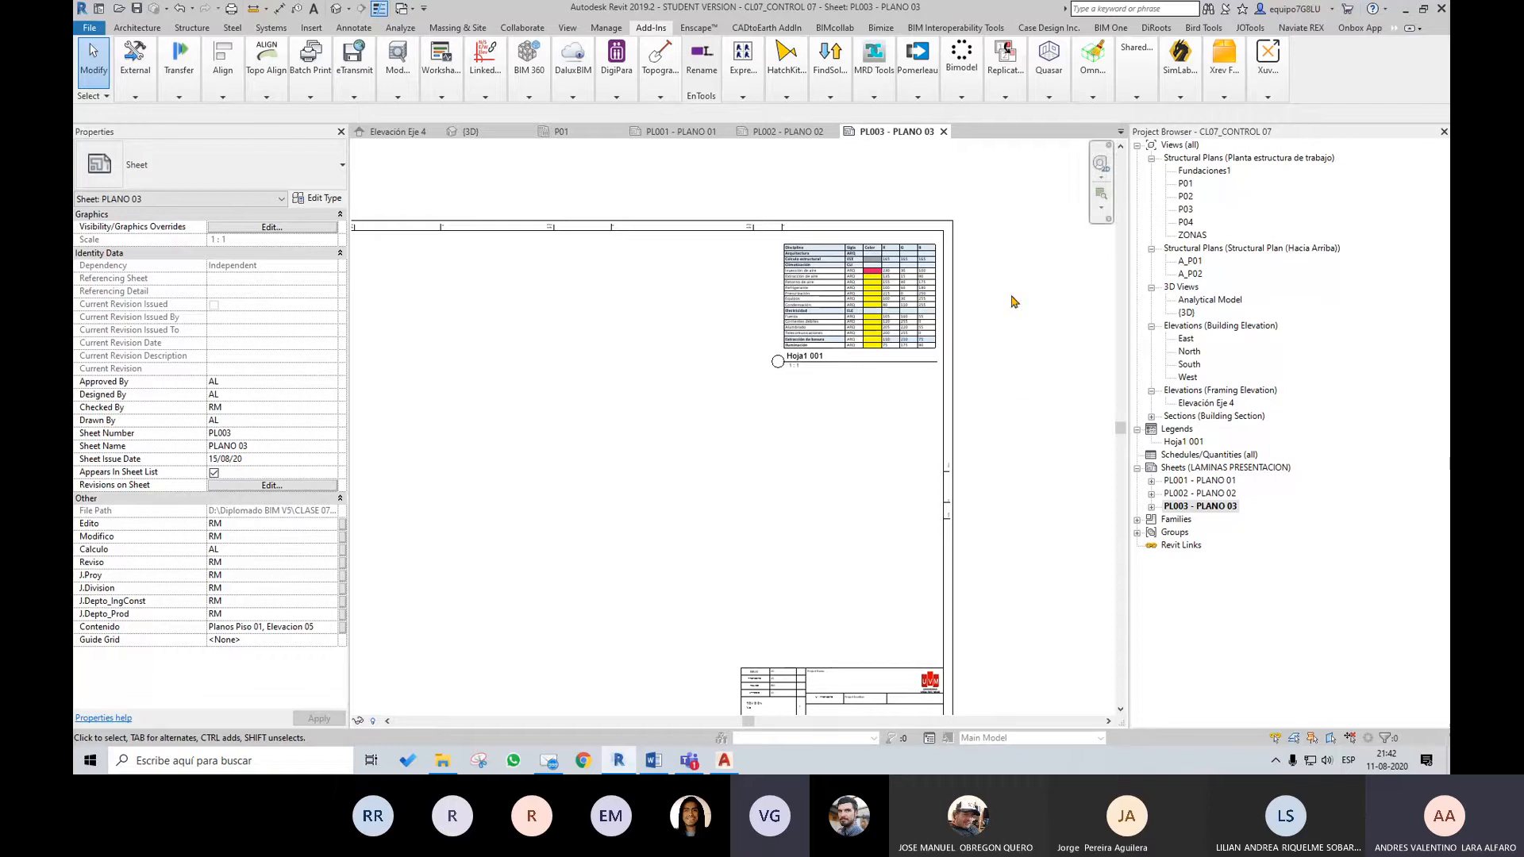
click(1005, 71)
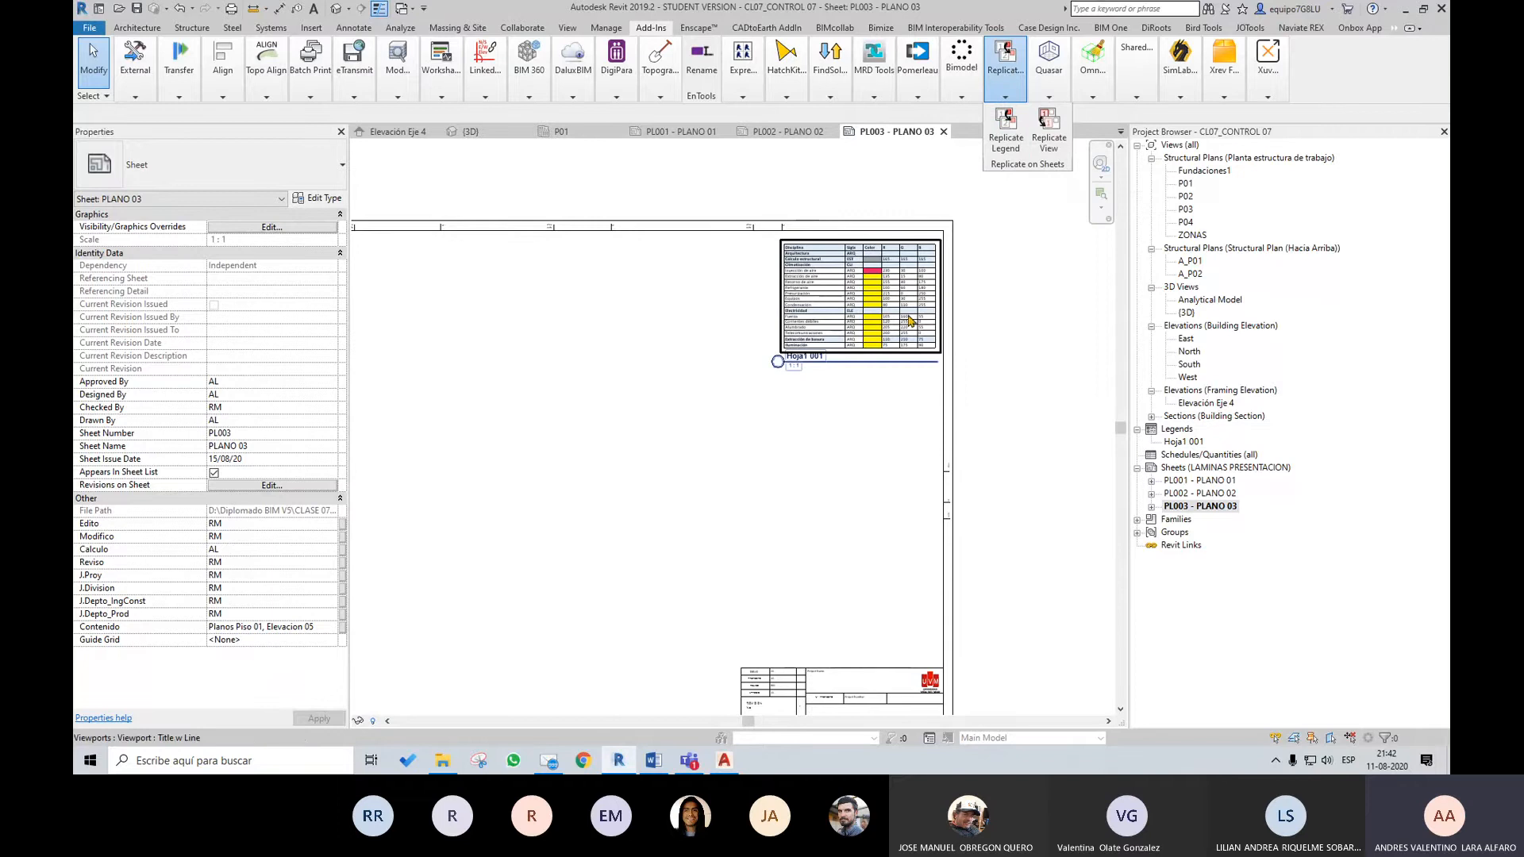
scroll(833, 325, up, 3)
scroll(898, 329, down, 2)
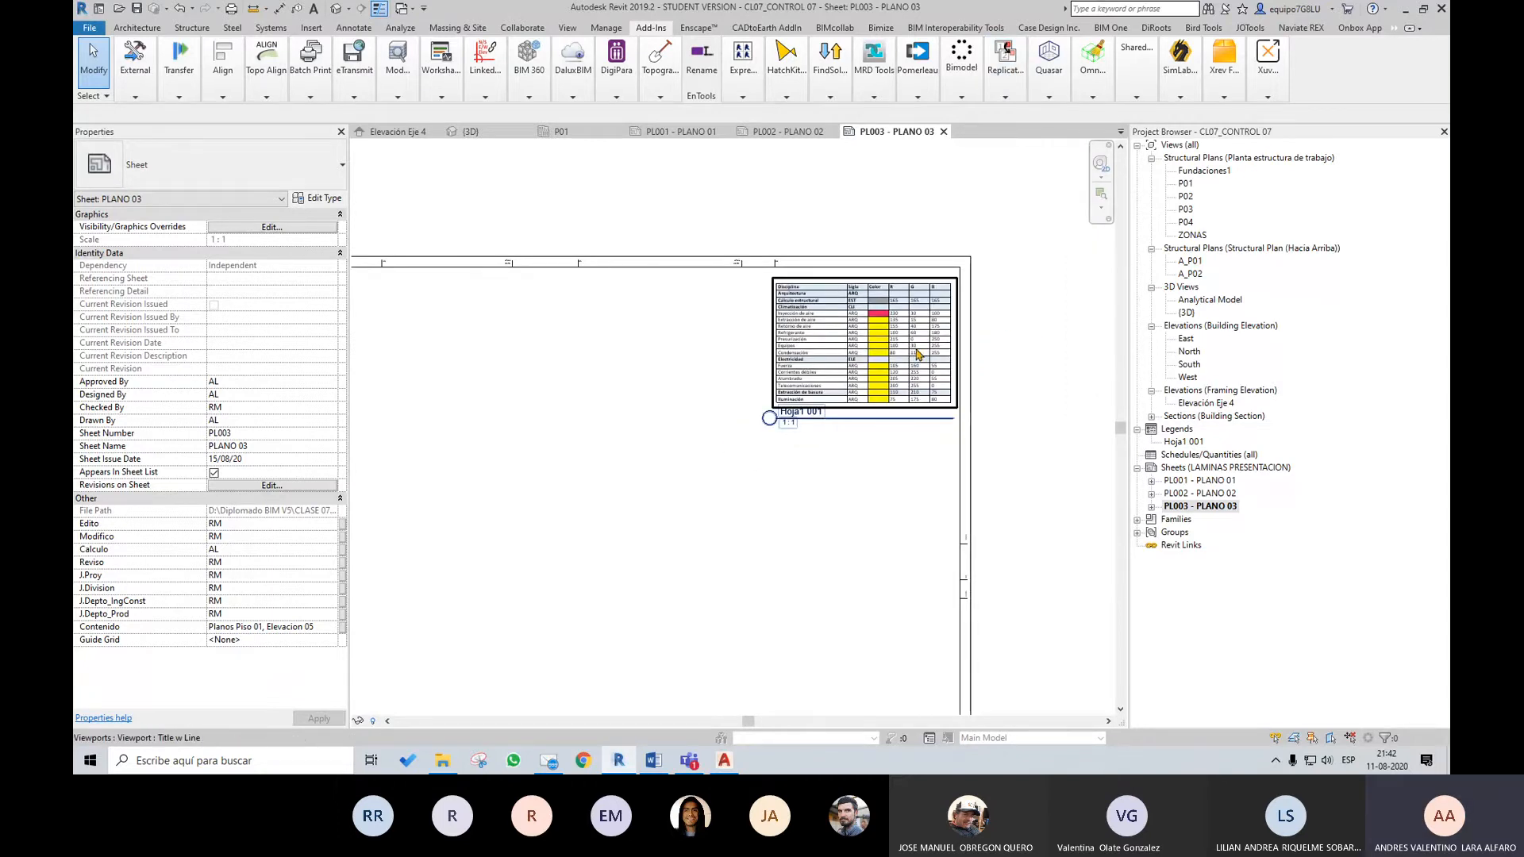
scroll(905, 349, up, 2)
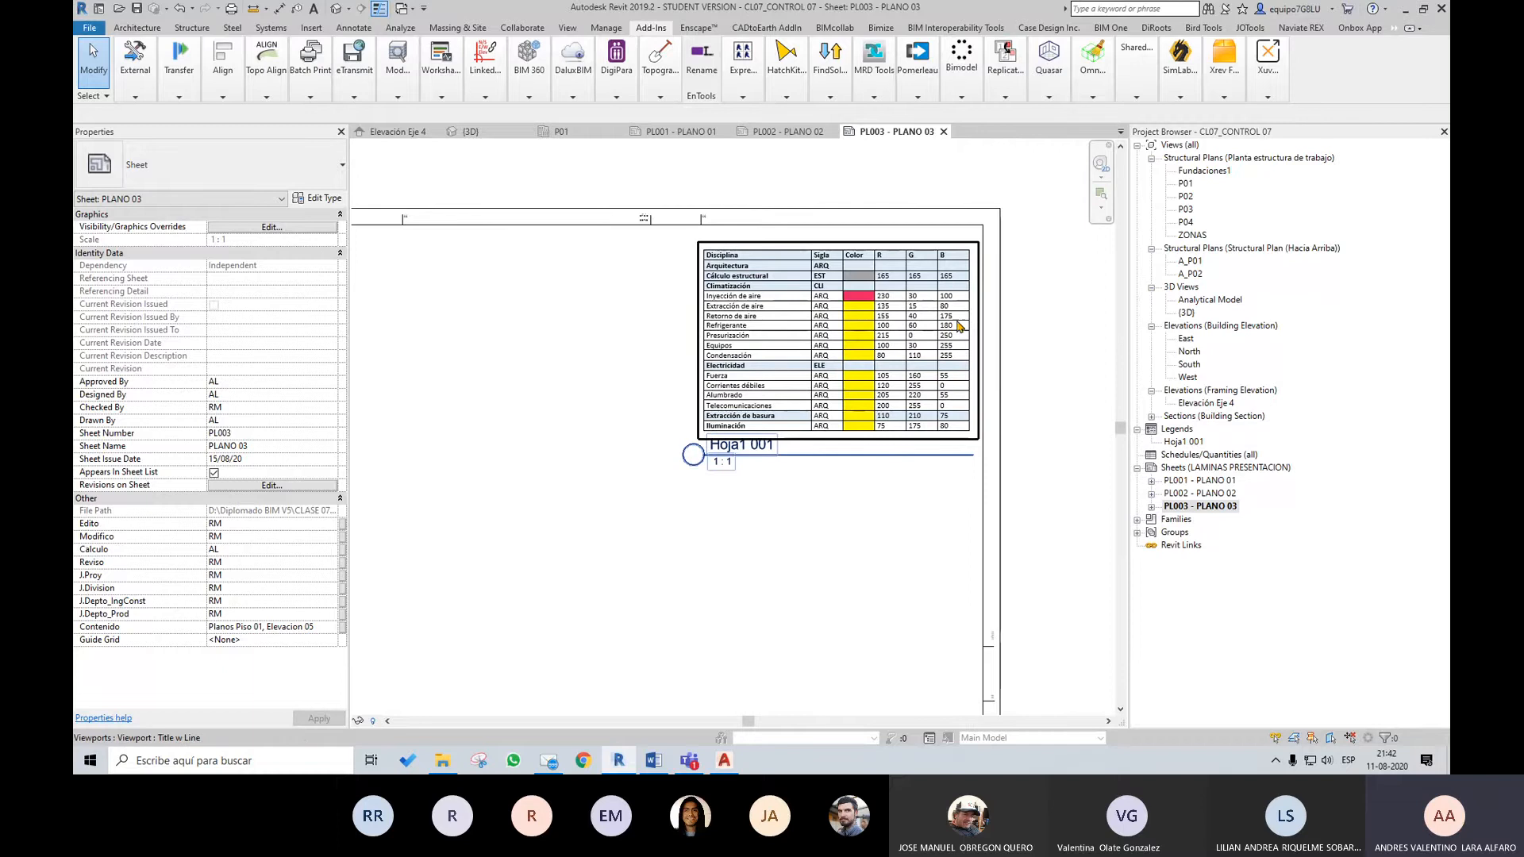
scroll(894, 410, up, 1)
scroll(873, 410, down, 2)
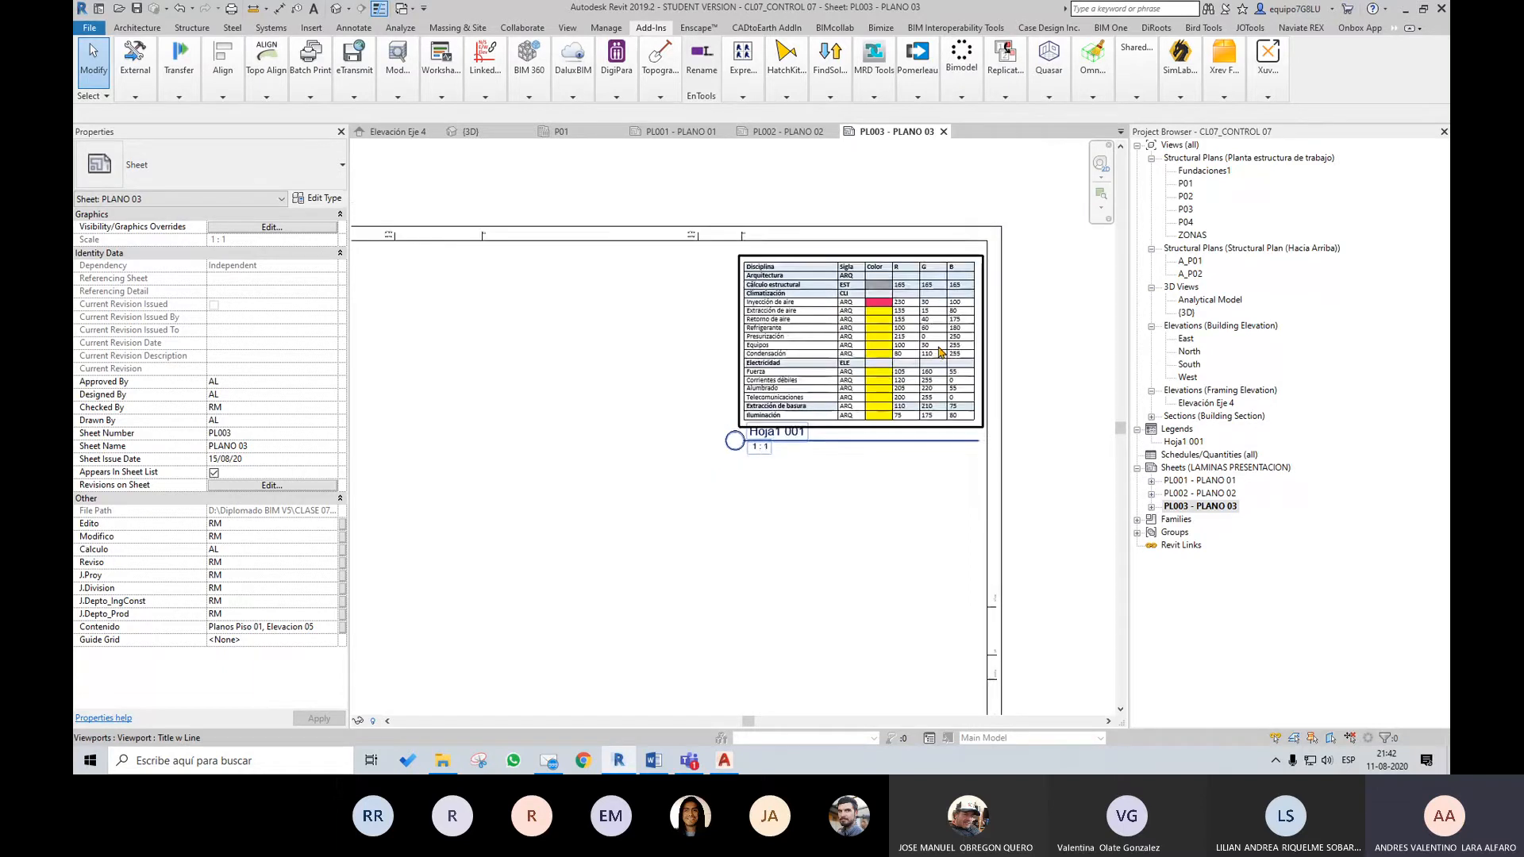
scroll(806, 410, up, 2)
scroll(899, 337, down, 2)
click(1005, 96)
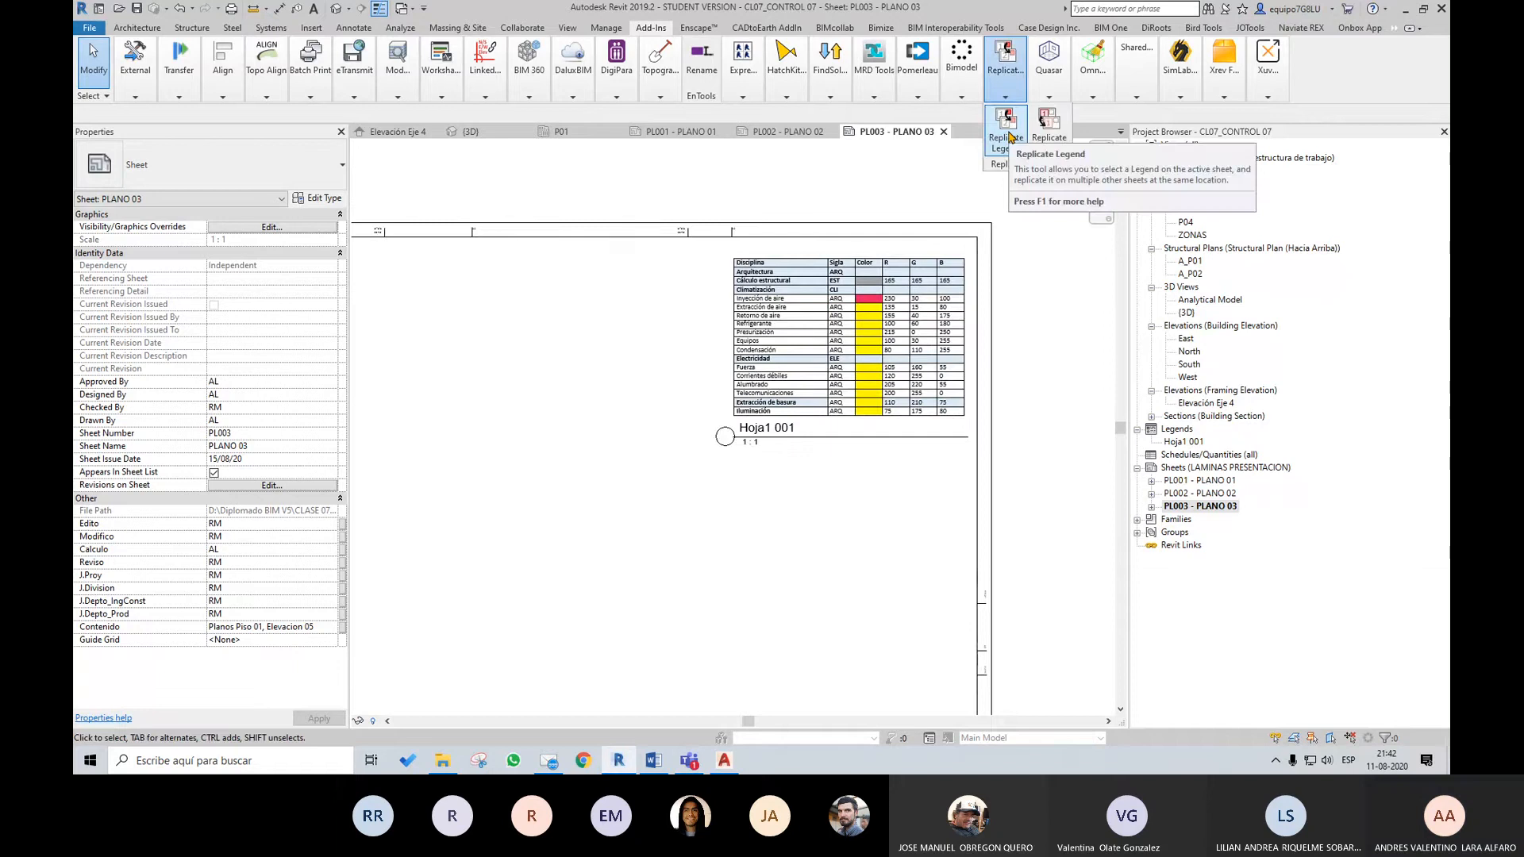
click(1224, 96)
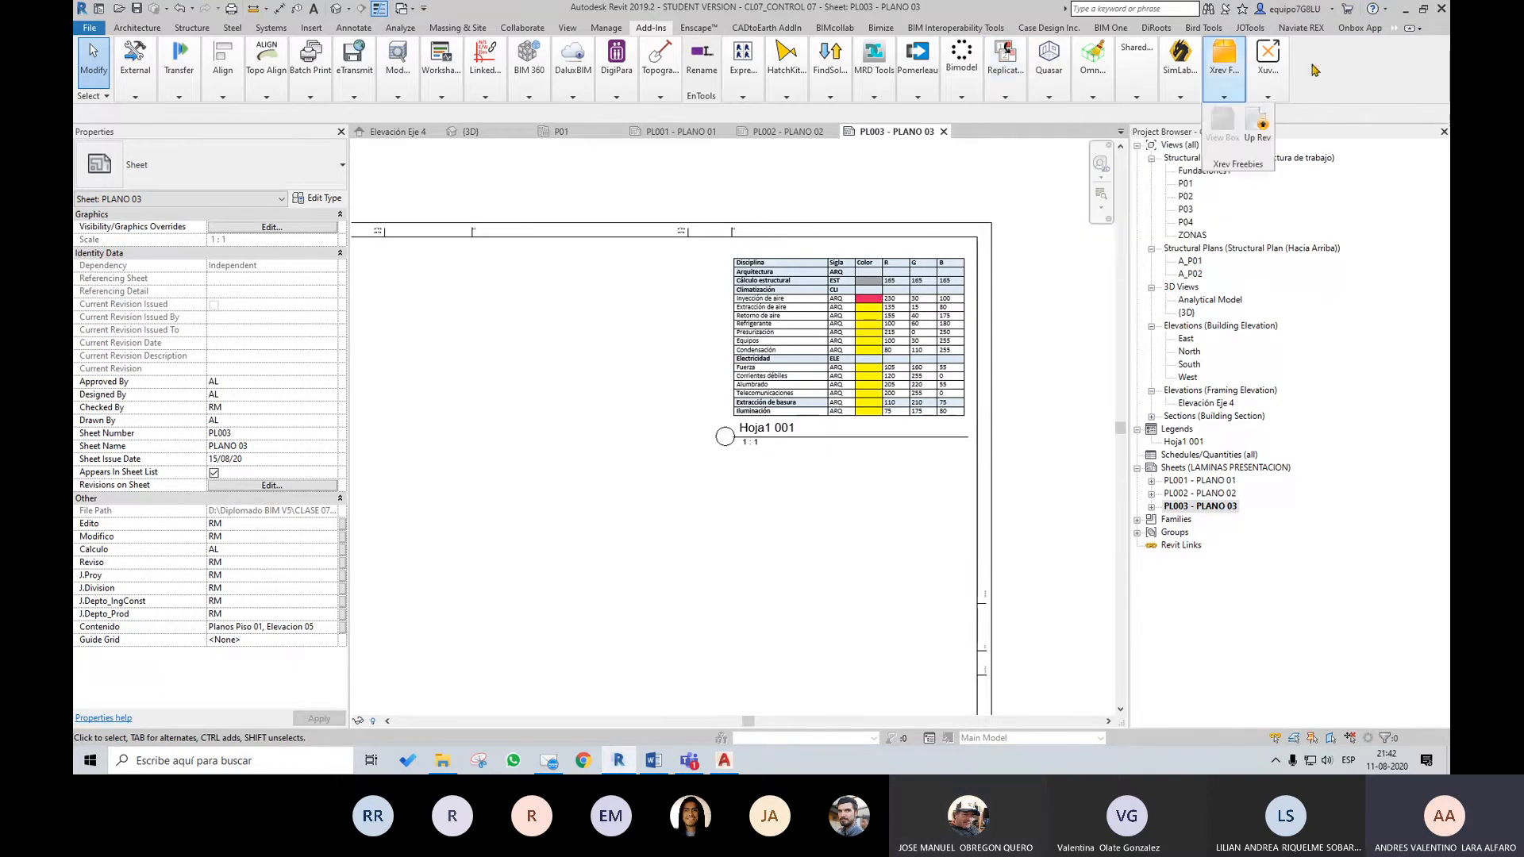
Switch to the Autodesk App Store in the browser and search the Revit apps for "replicate"
click(1347, 9)
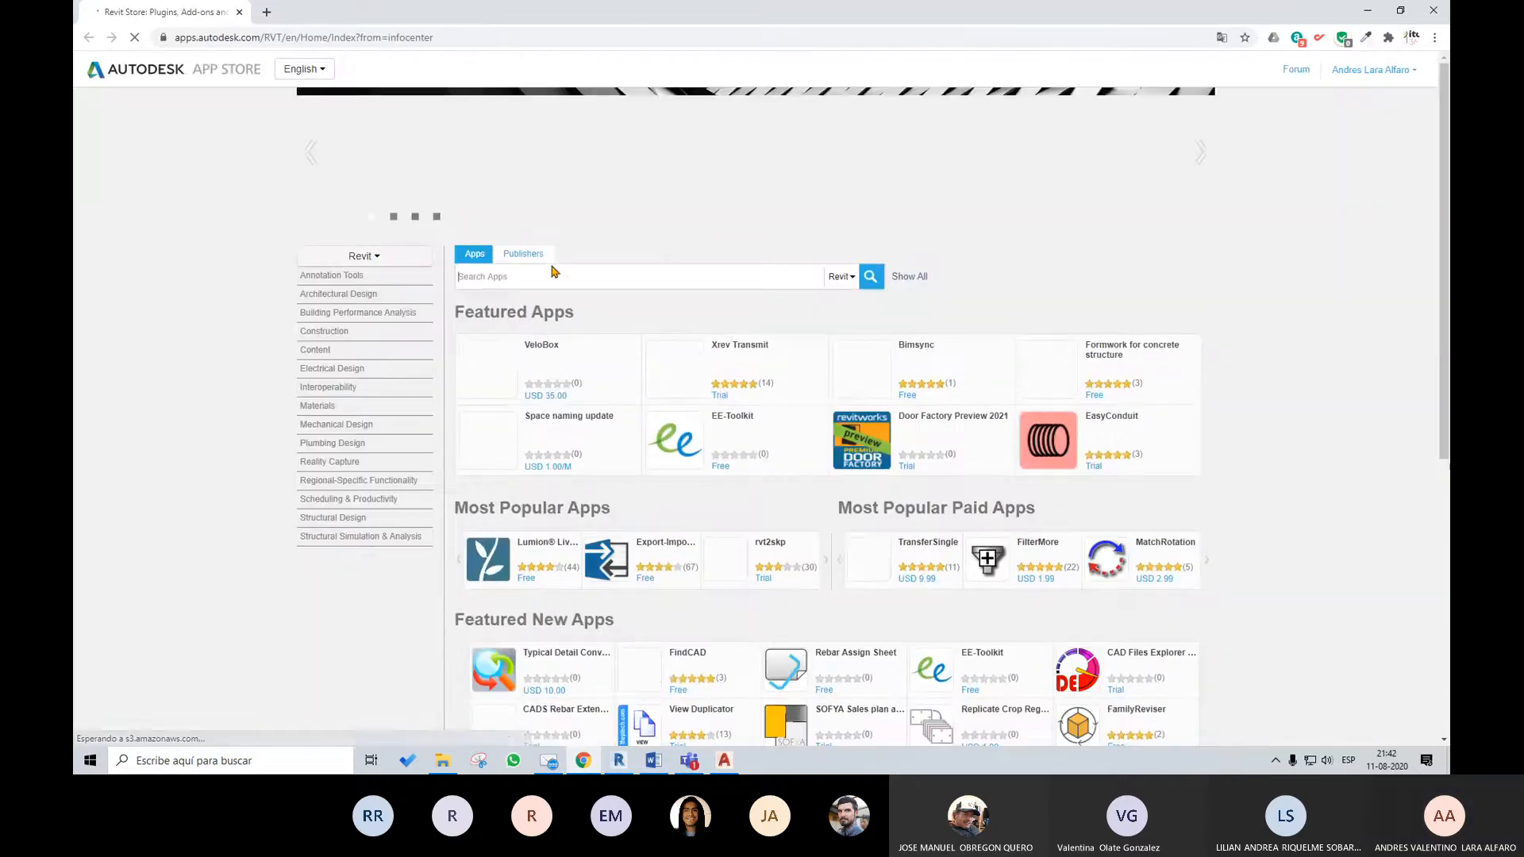
click(547, 276)
text(repl)
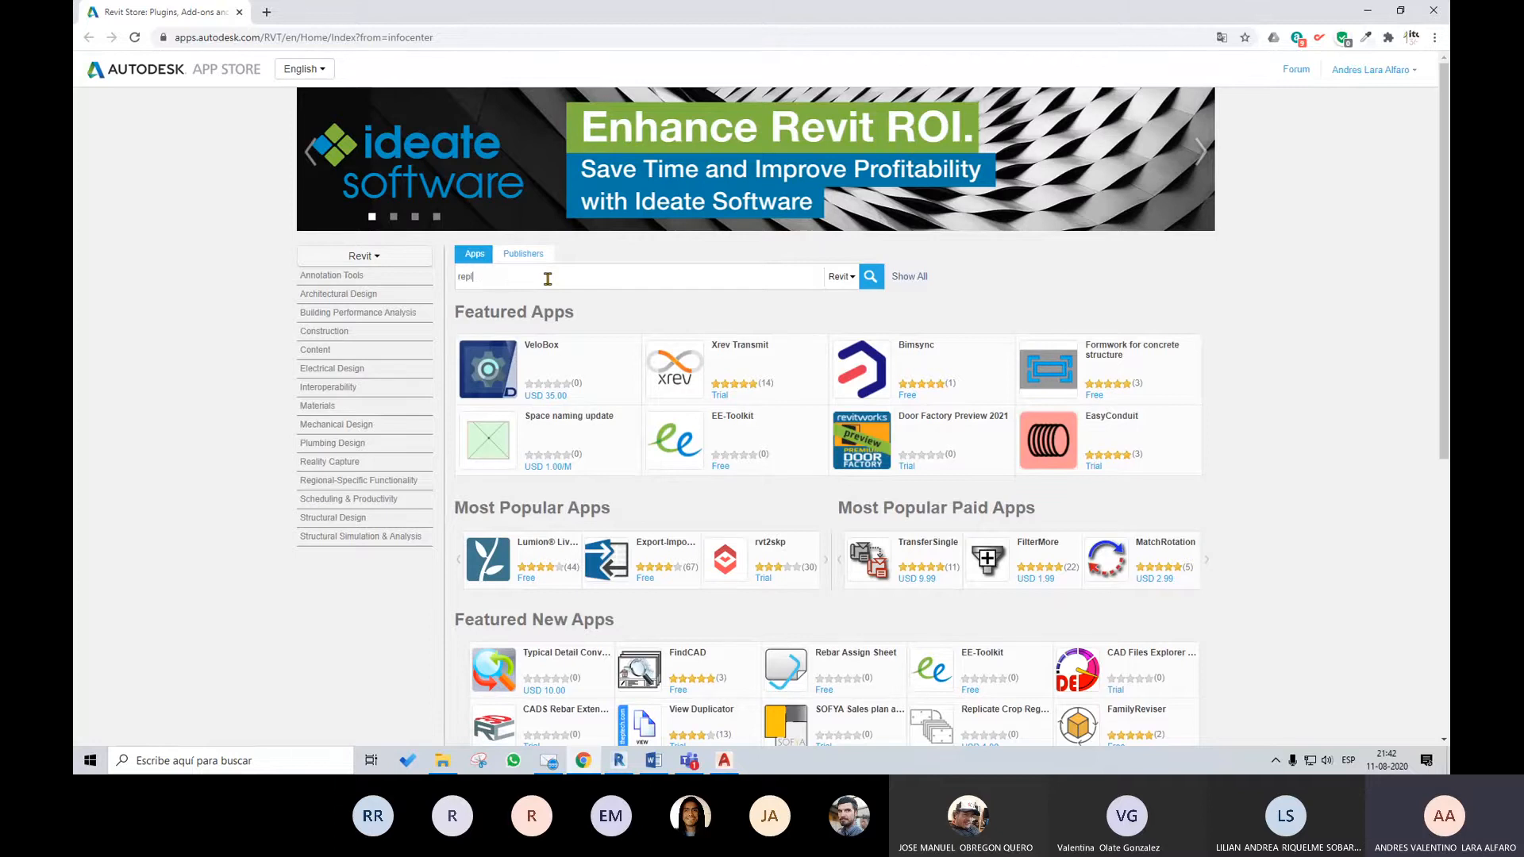
text(icate)
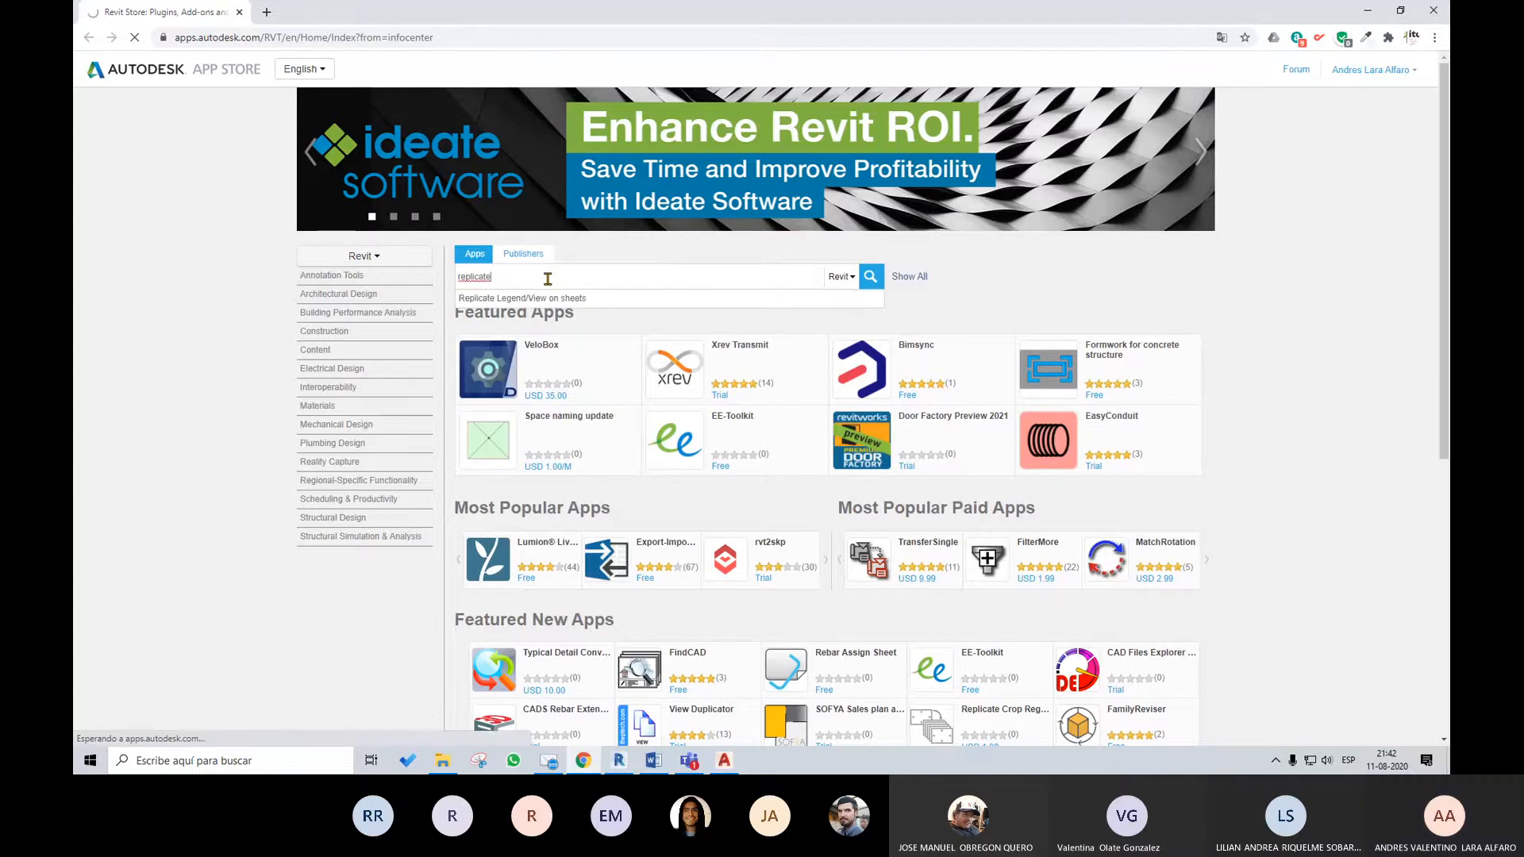
key(Return)
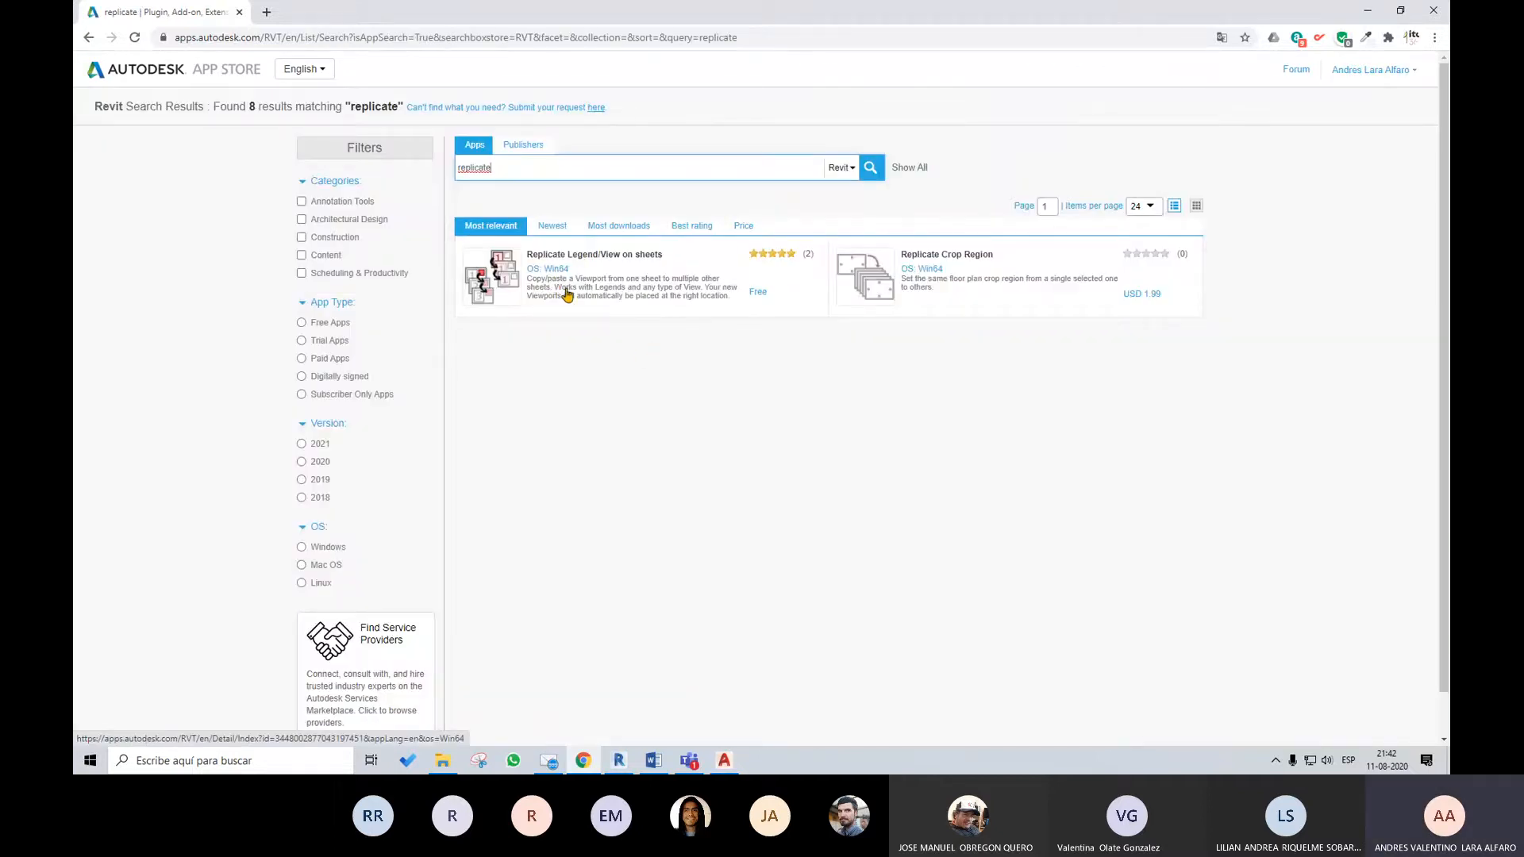
Review the Replicate Legend/View on sheets app page, including its description, screenshots and reviews, and switch back to Revit
click(635, 256)
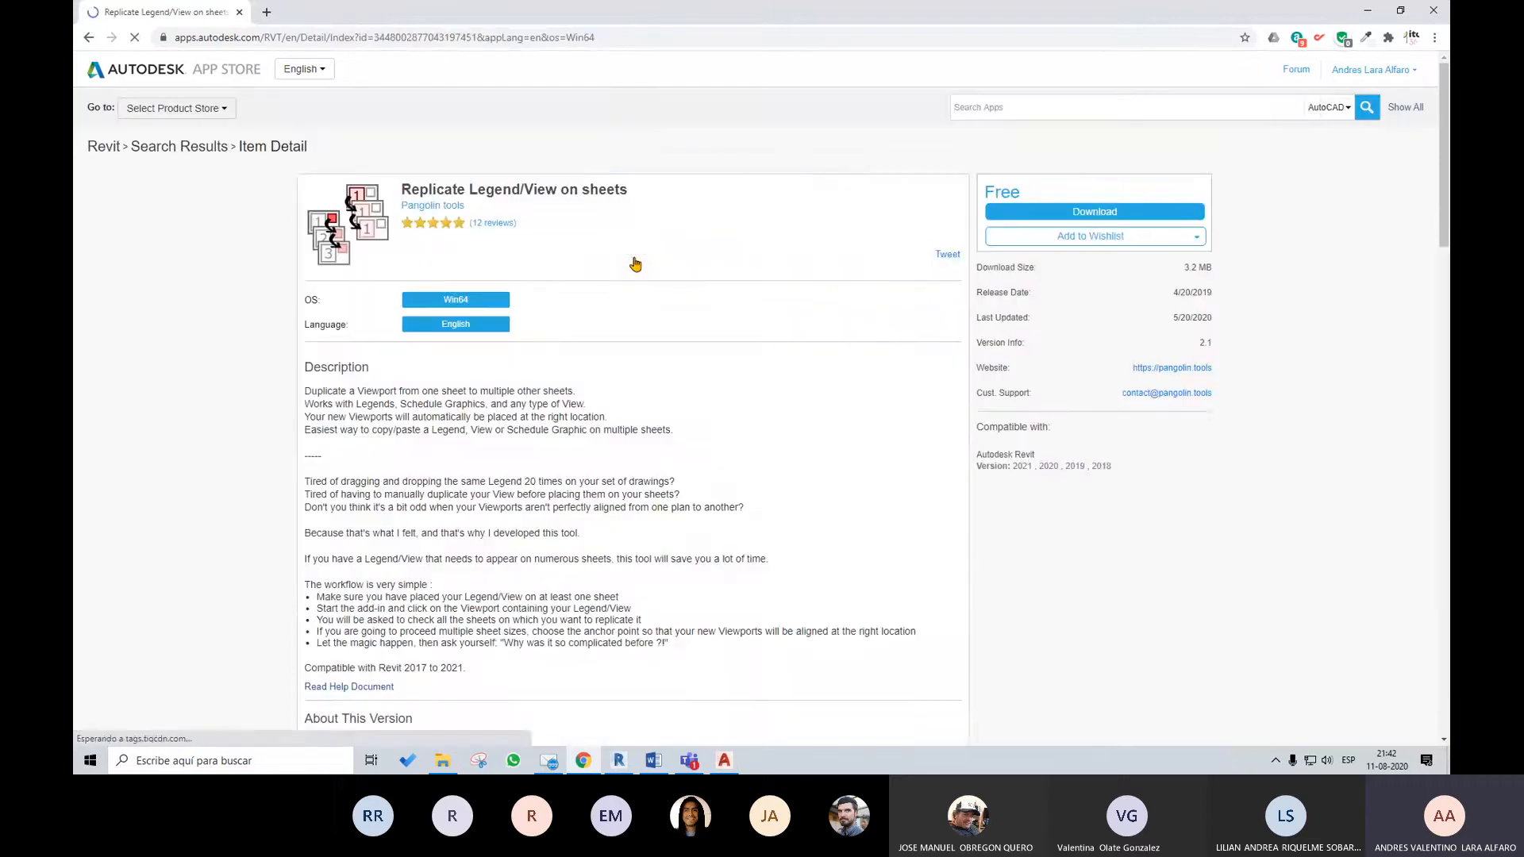
scroll(801, 452, down, 3)
scroll(802, 451, down, 4)
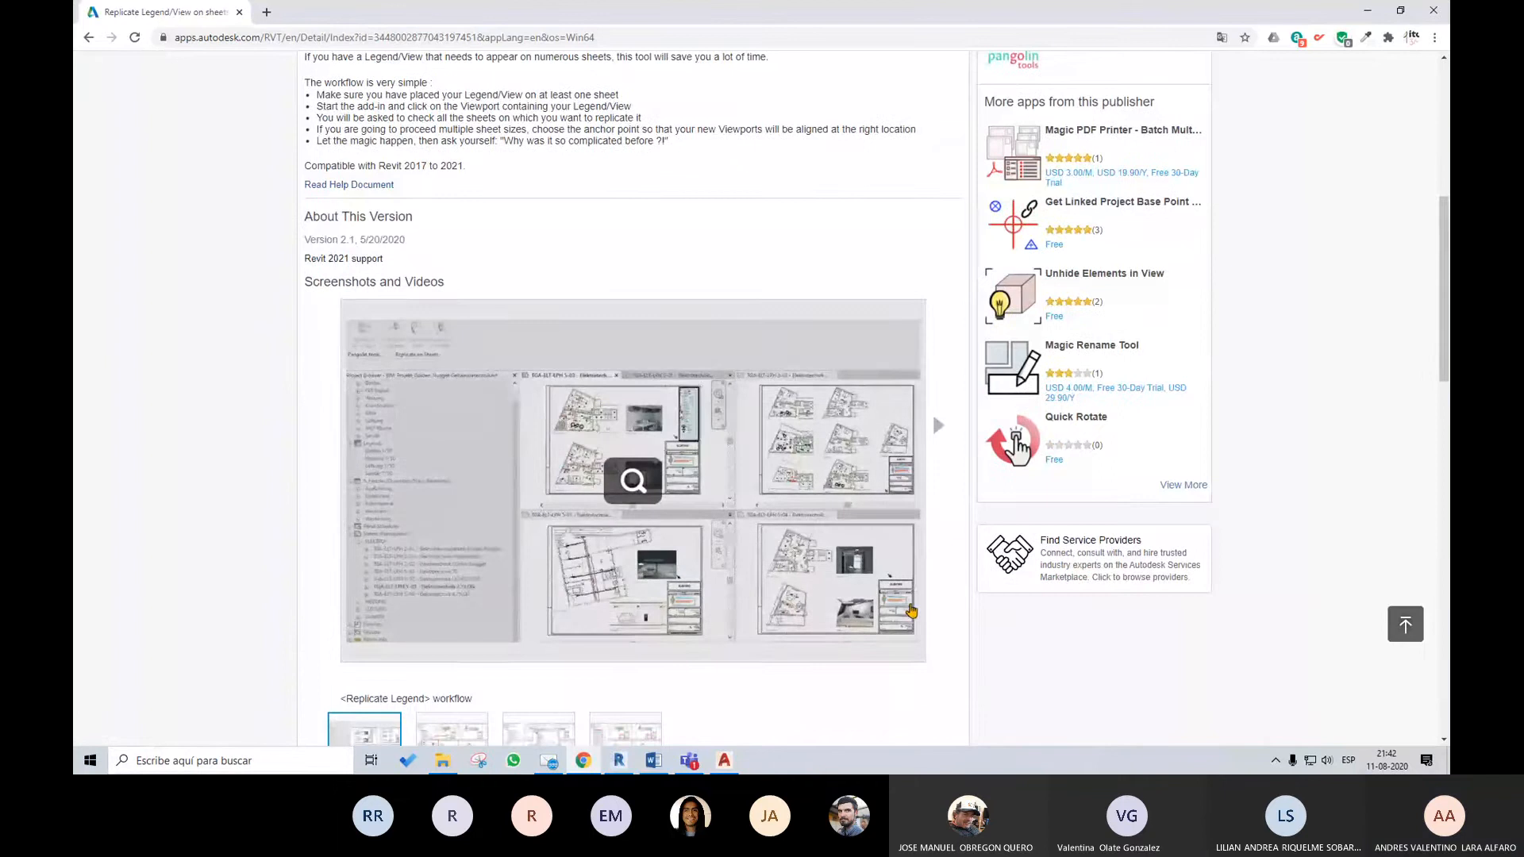
scroll(909, 606, down, 4)
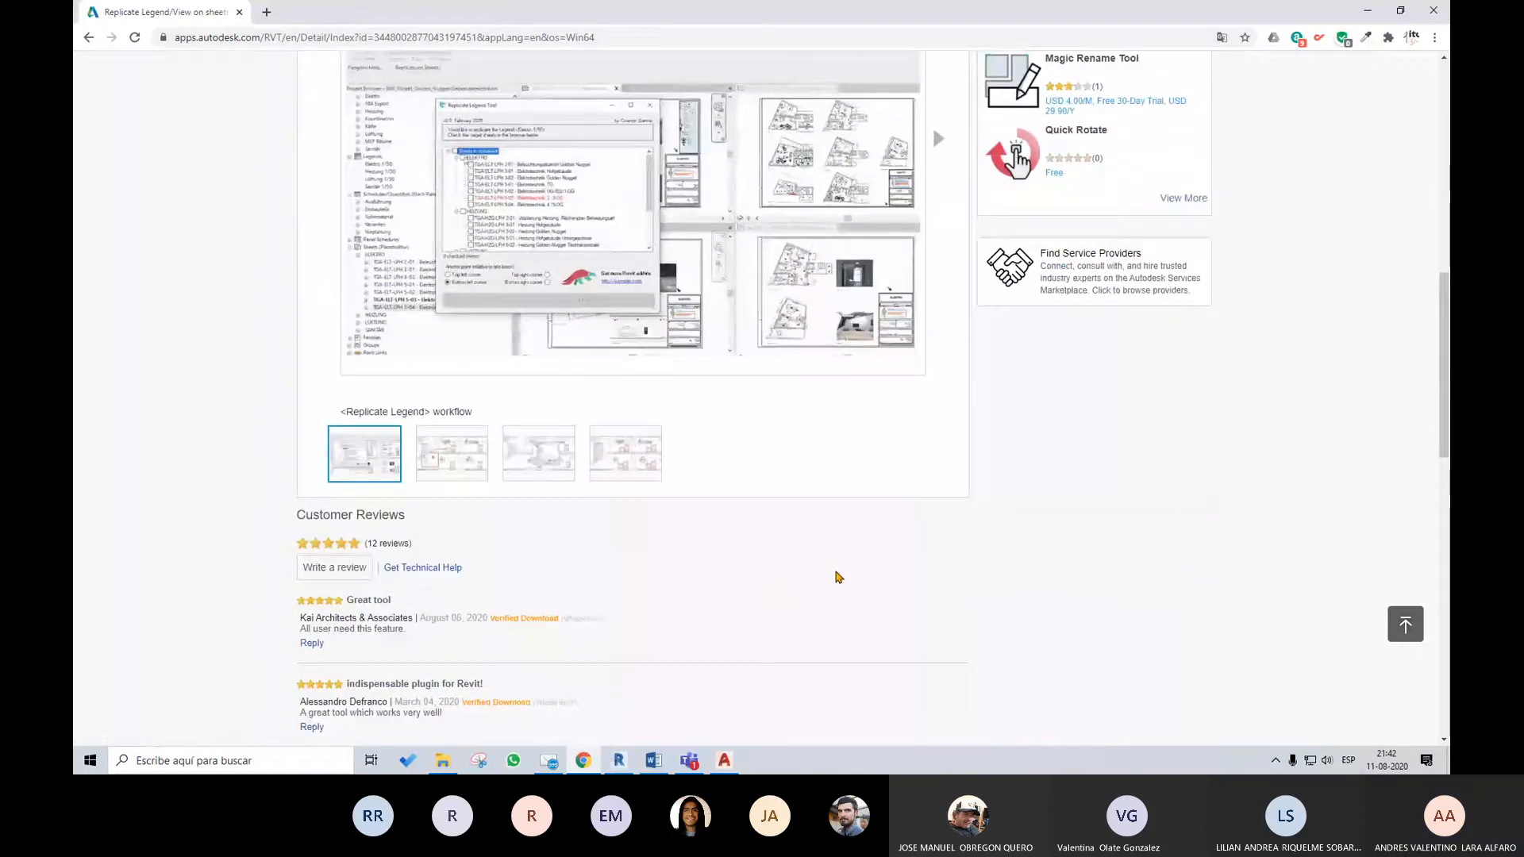
scroll(838, 577, up, 8)
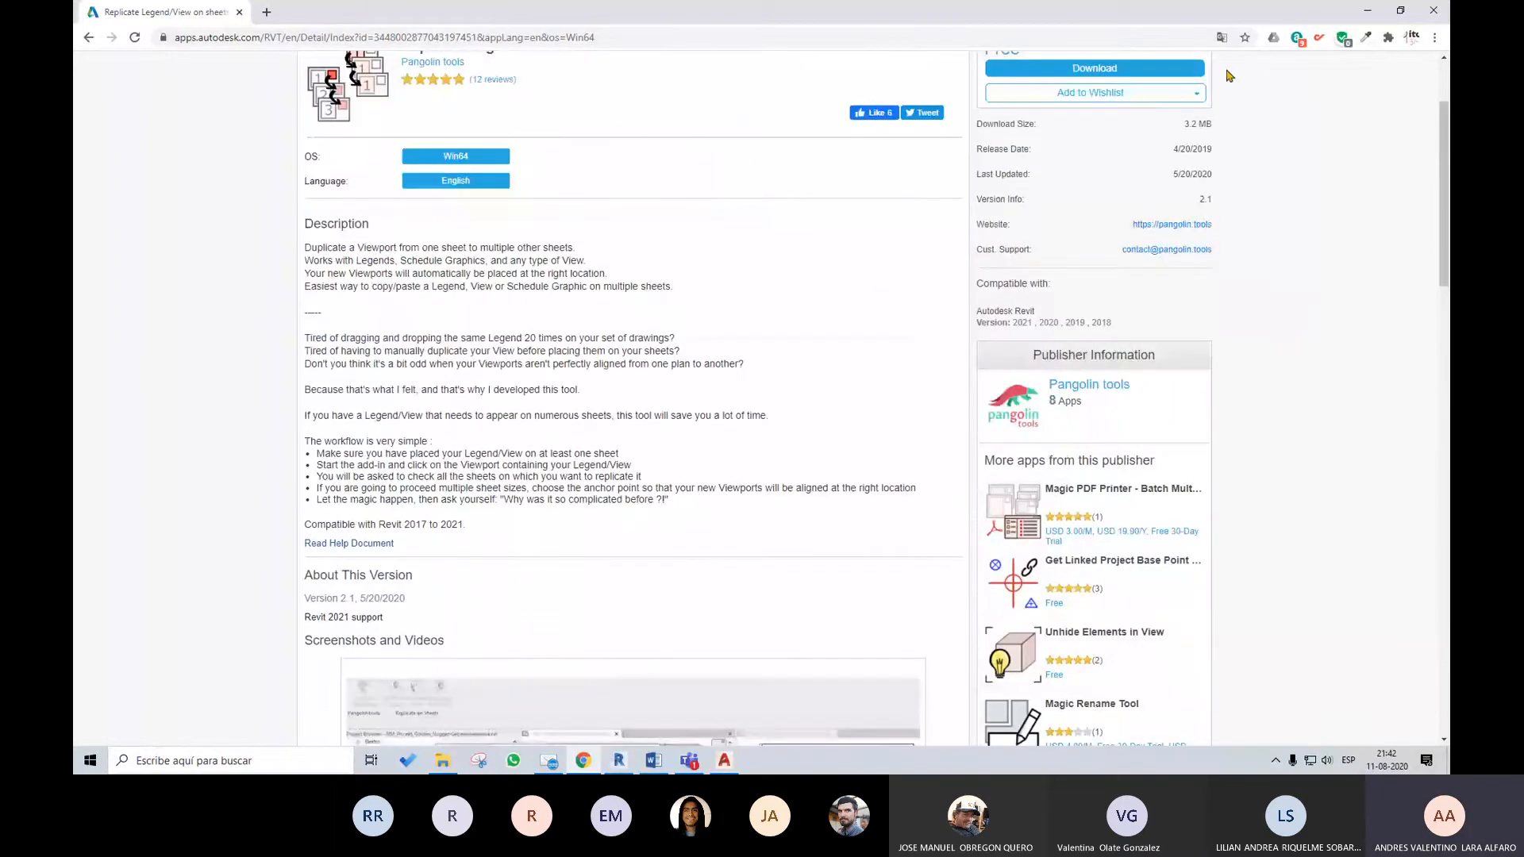
click(1369, 11)
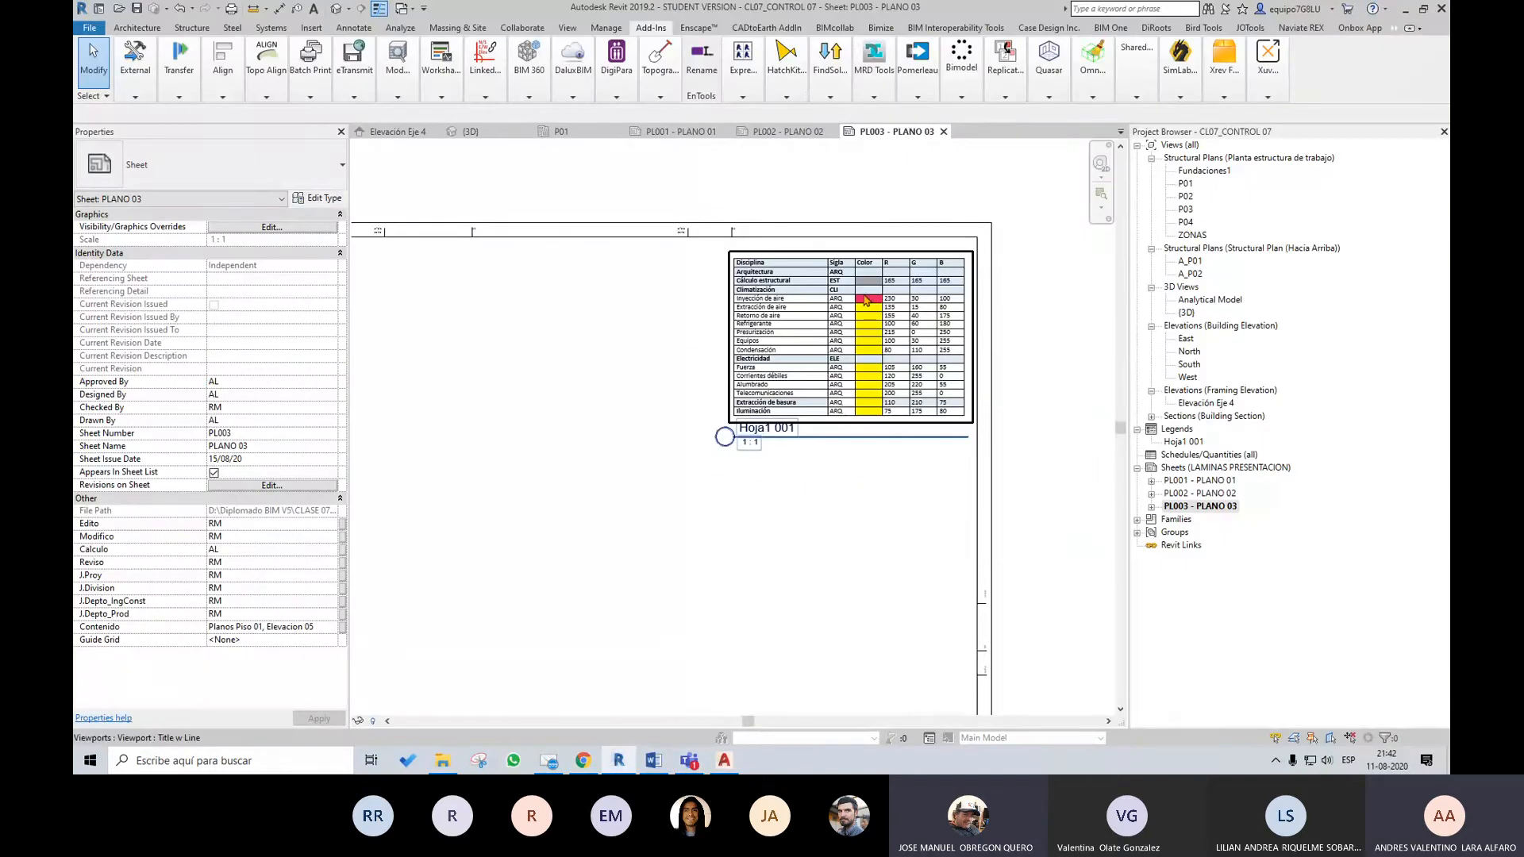
Delete the Hoja1 001 legend from sheets PL001 - PLANO 01 and PL002 - PLANO 02, and return to PL001
double_click(1198, 481)
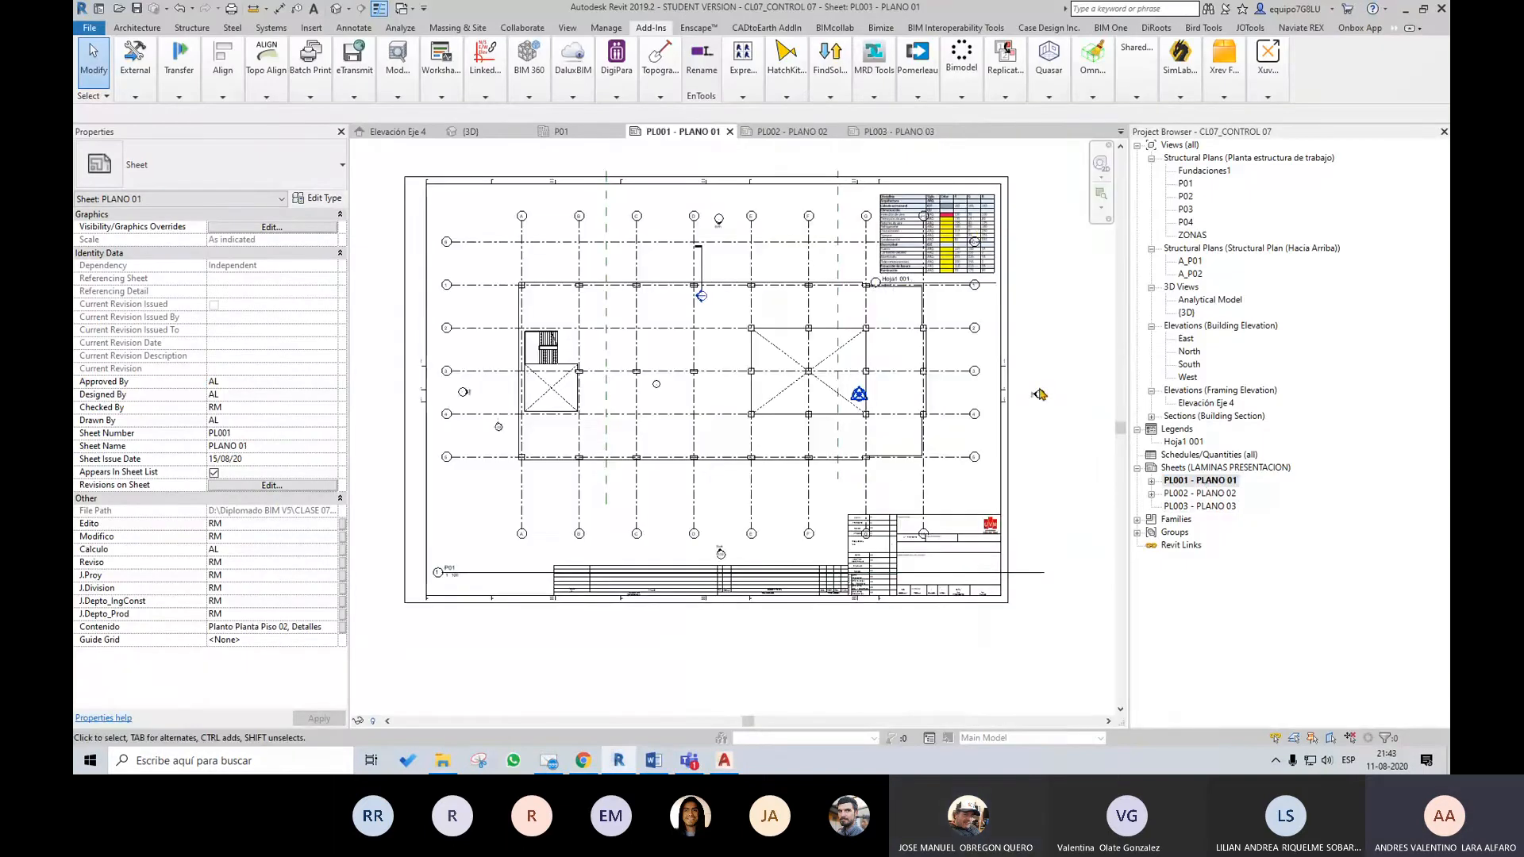
double_click(1199, 493)
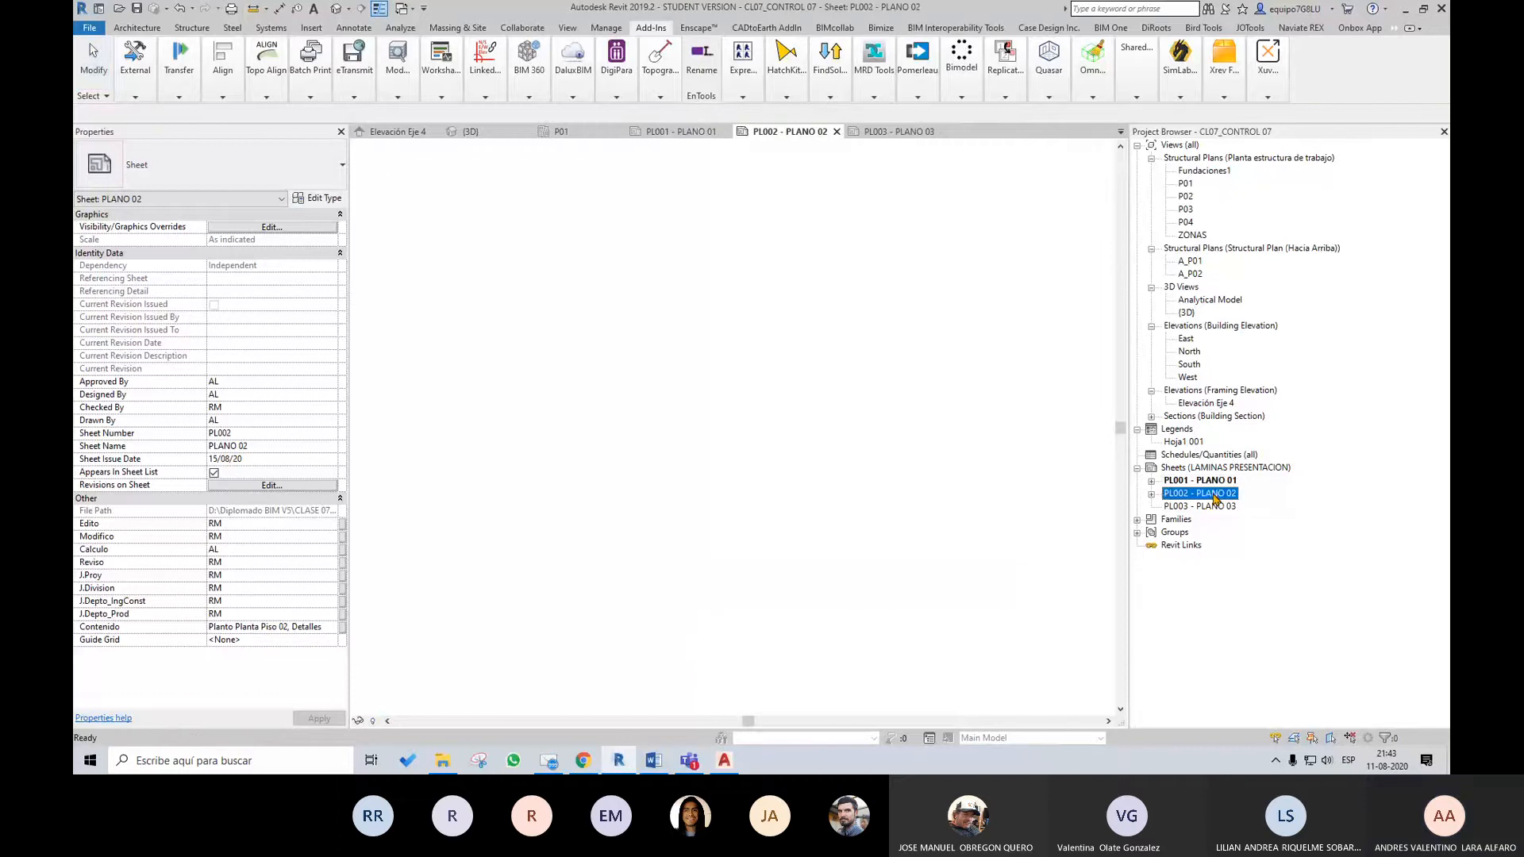
click(948, 211)
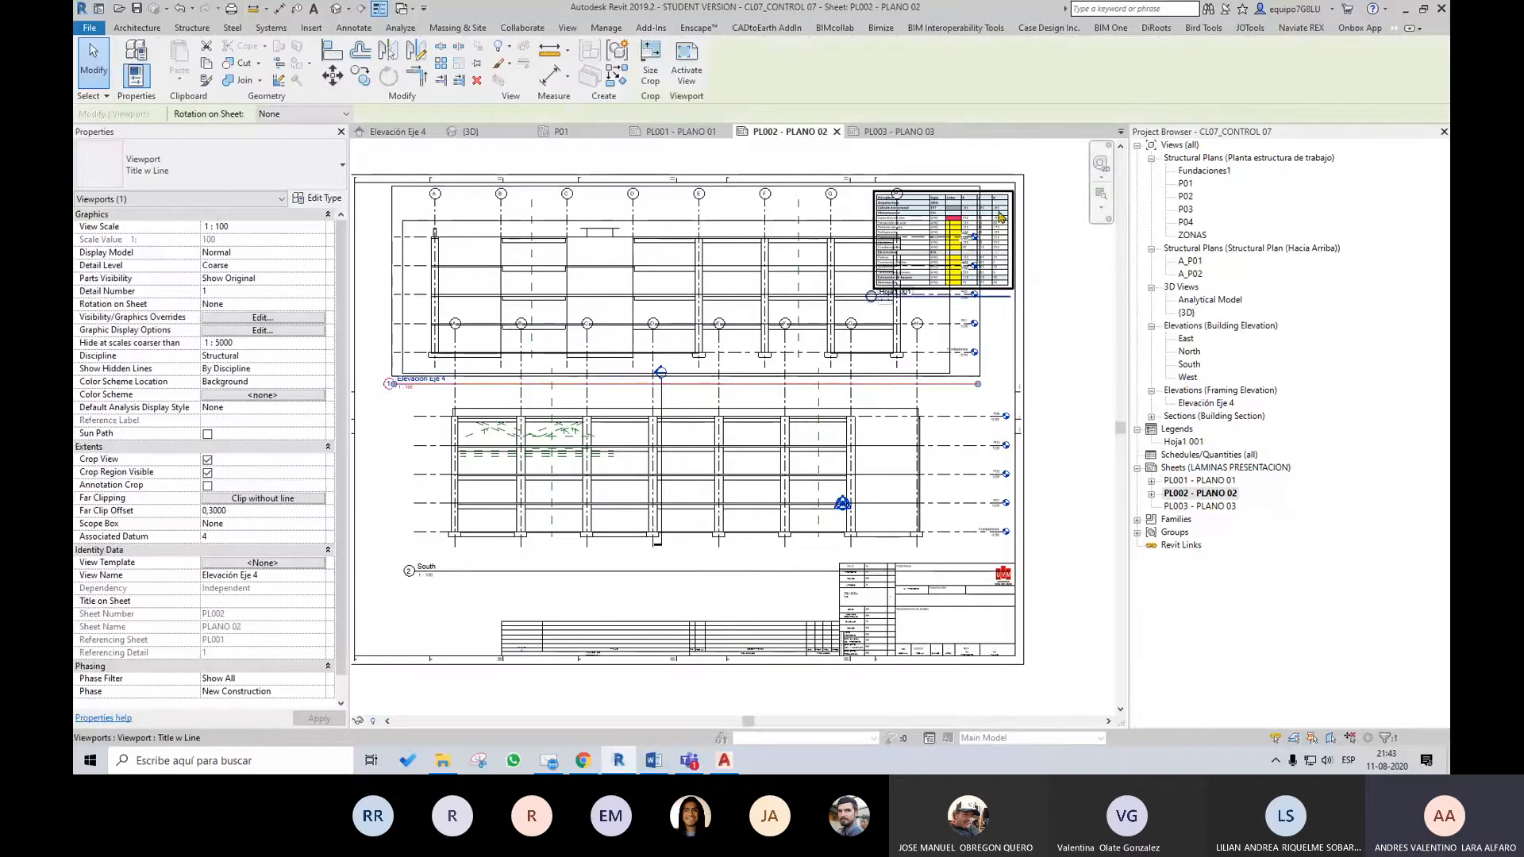
double_click(1199, 481)
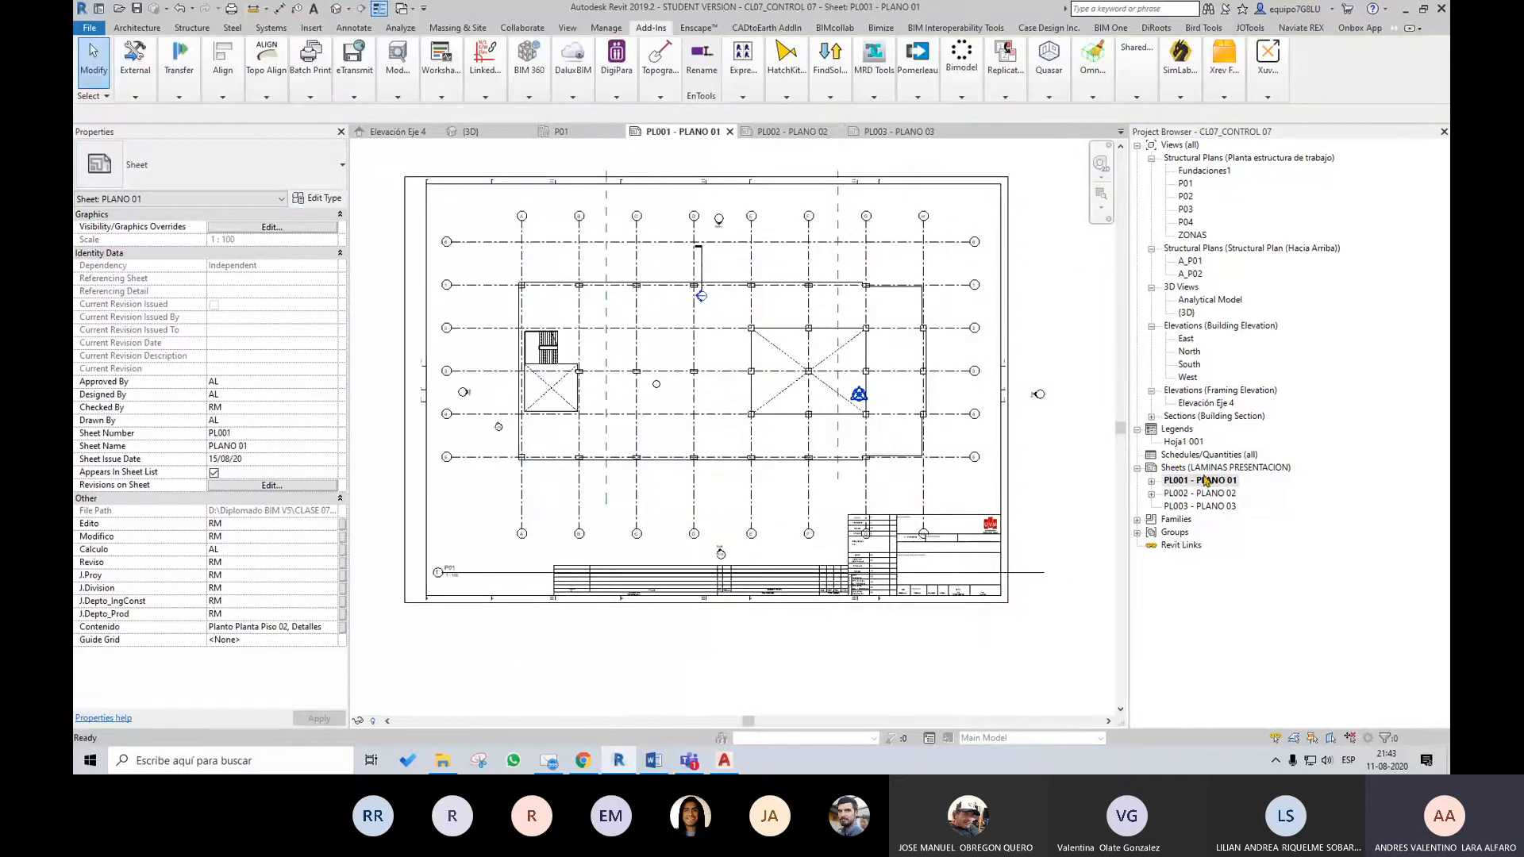
Use Replicate View to copy the P01 view from PL001 onto sheets PL002 - PLANO 02 and PL003 - PLANO 03 as dependent views
click(1008, 96)
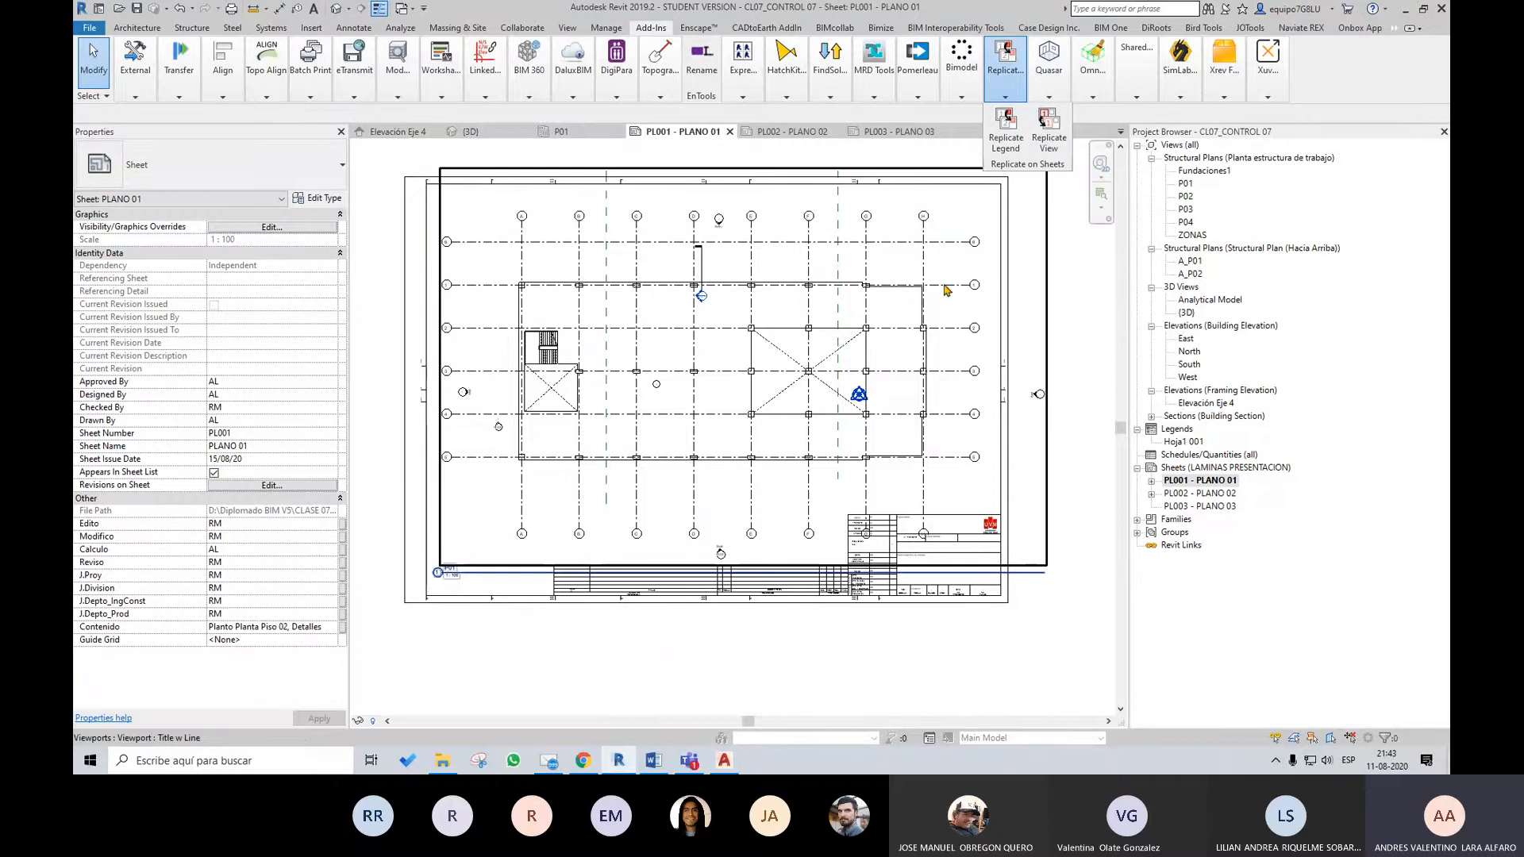
click(894, 341)
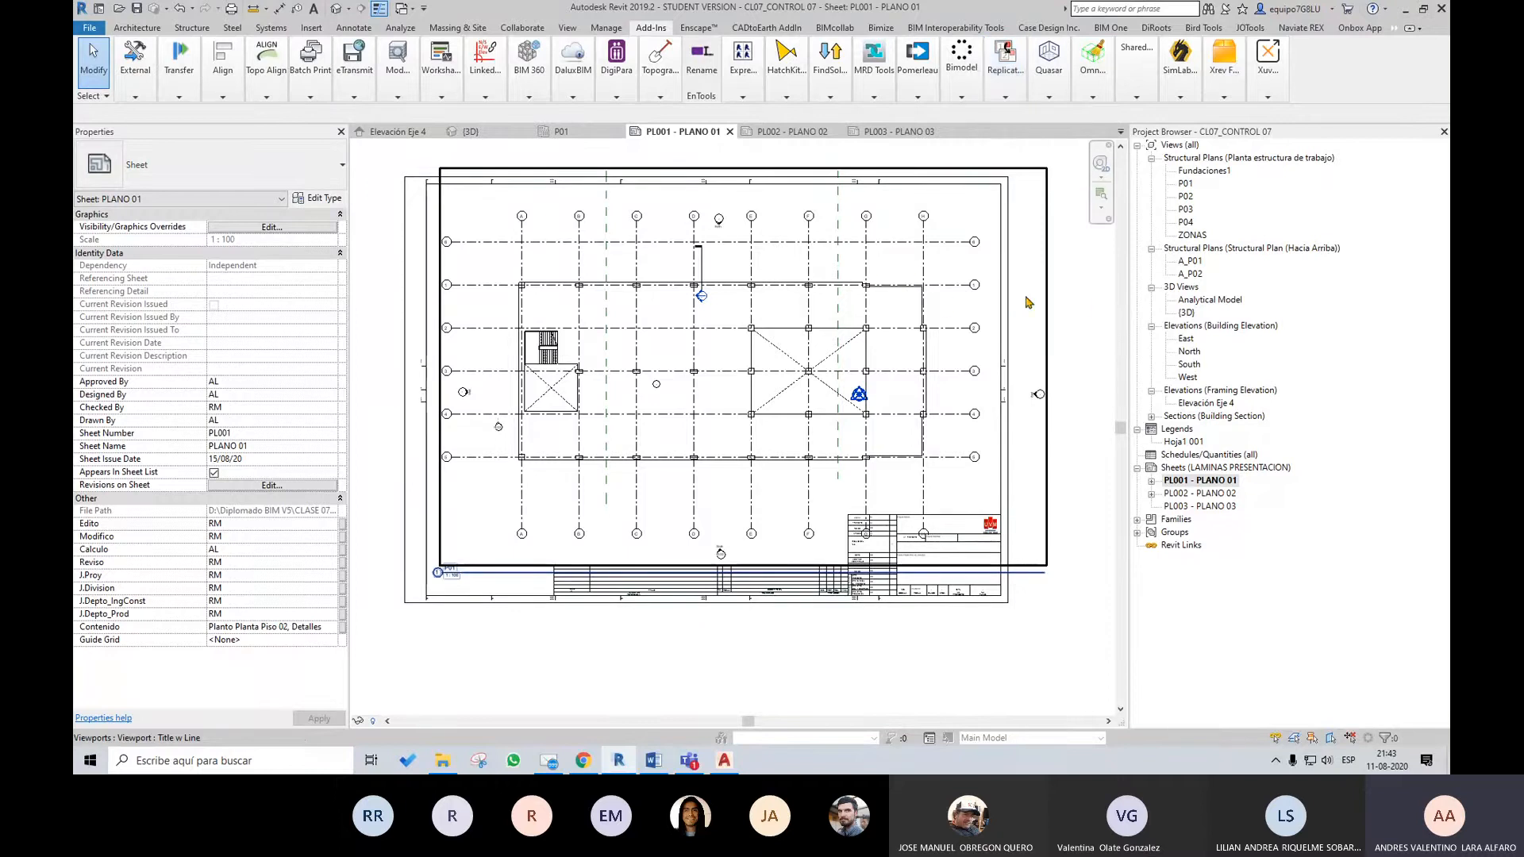
click(1010, 91)
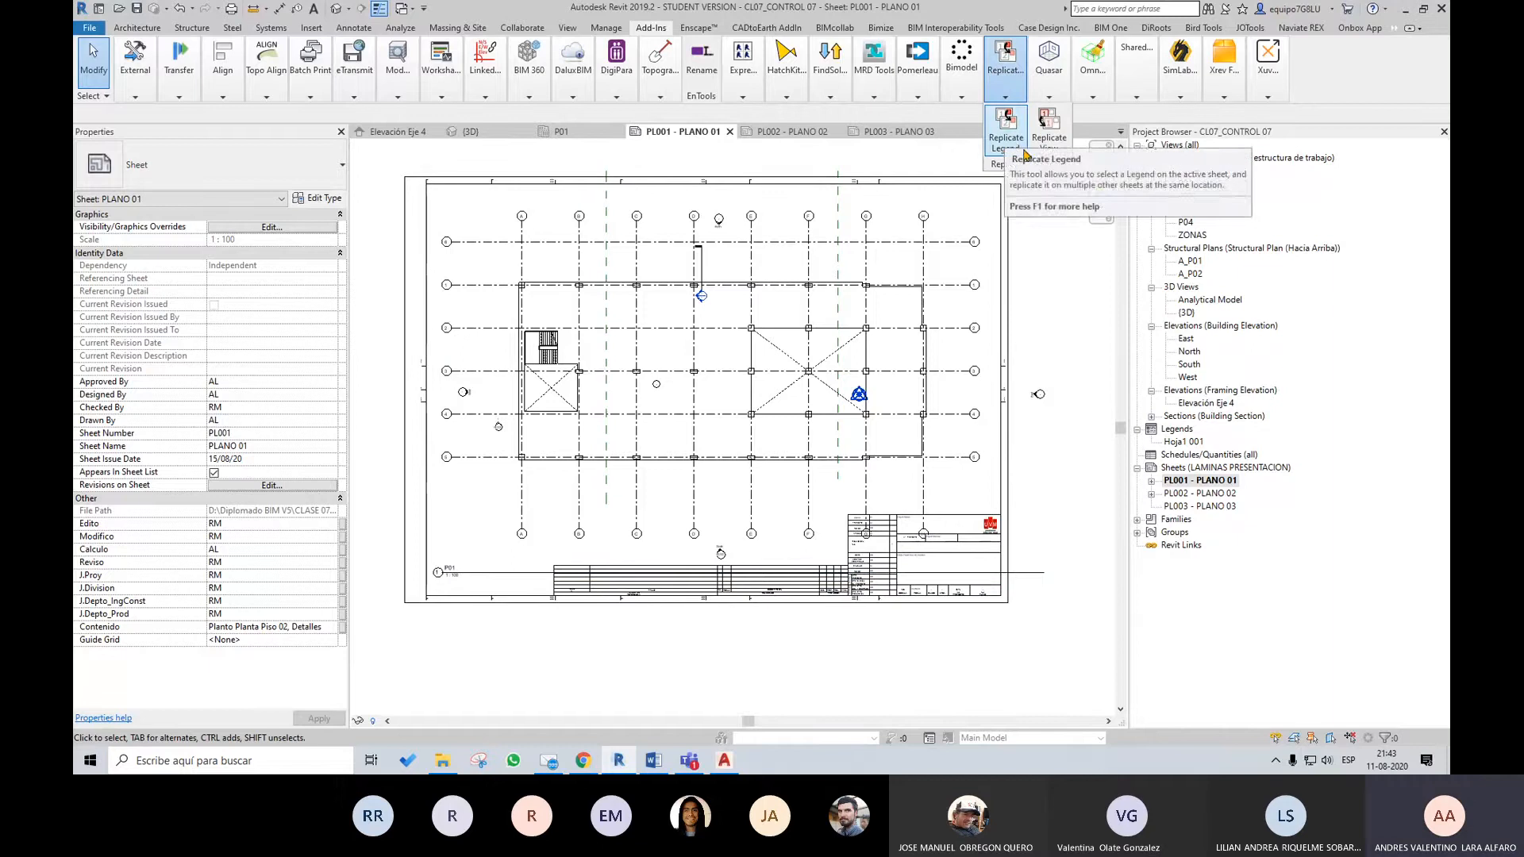
click(1004, 98)
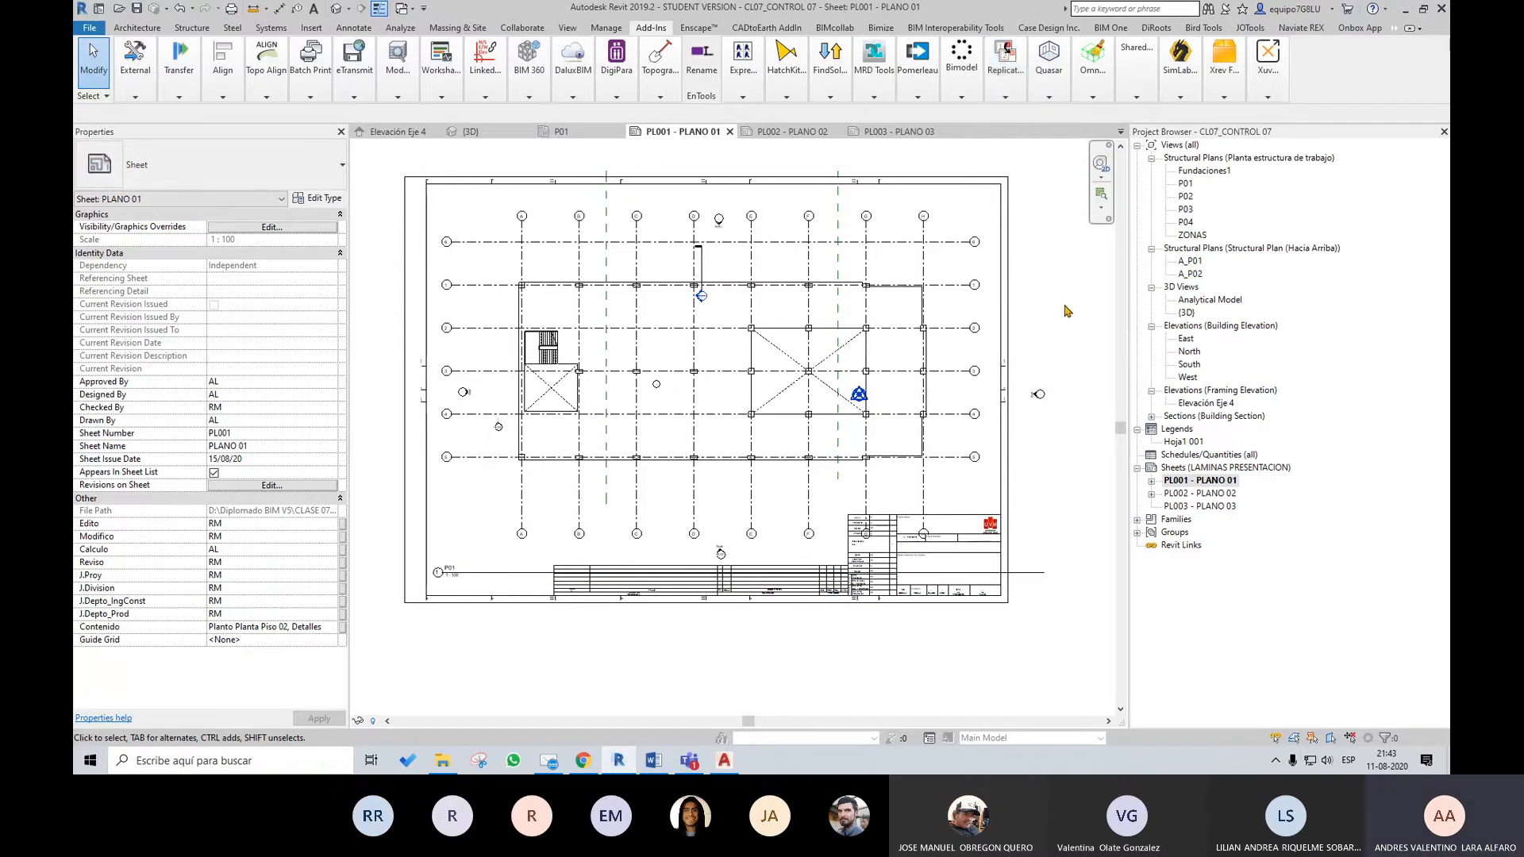
click(1005, 98)
click(1046, 141)
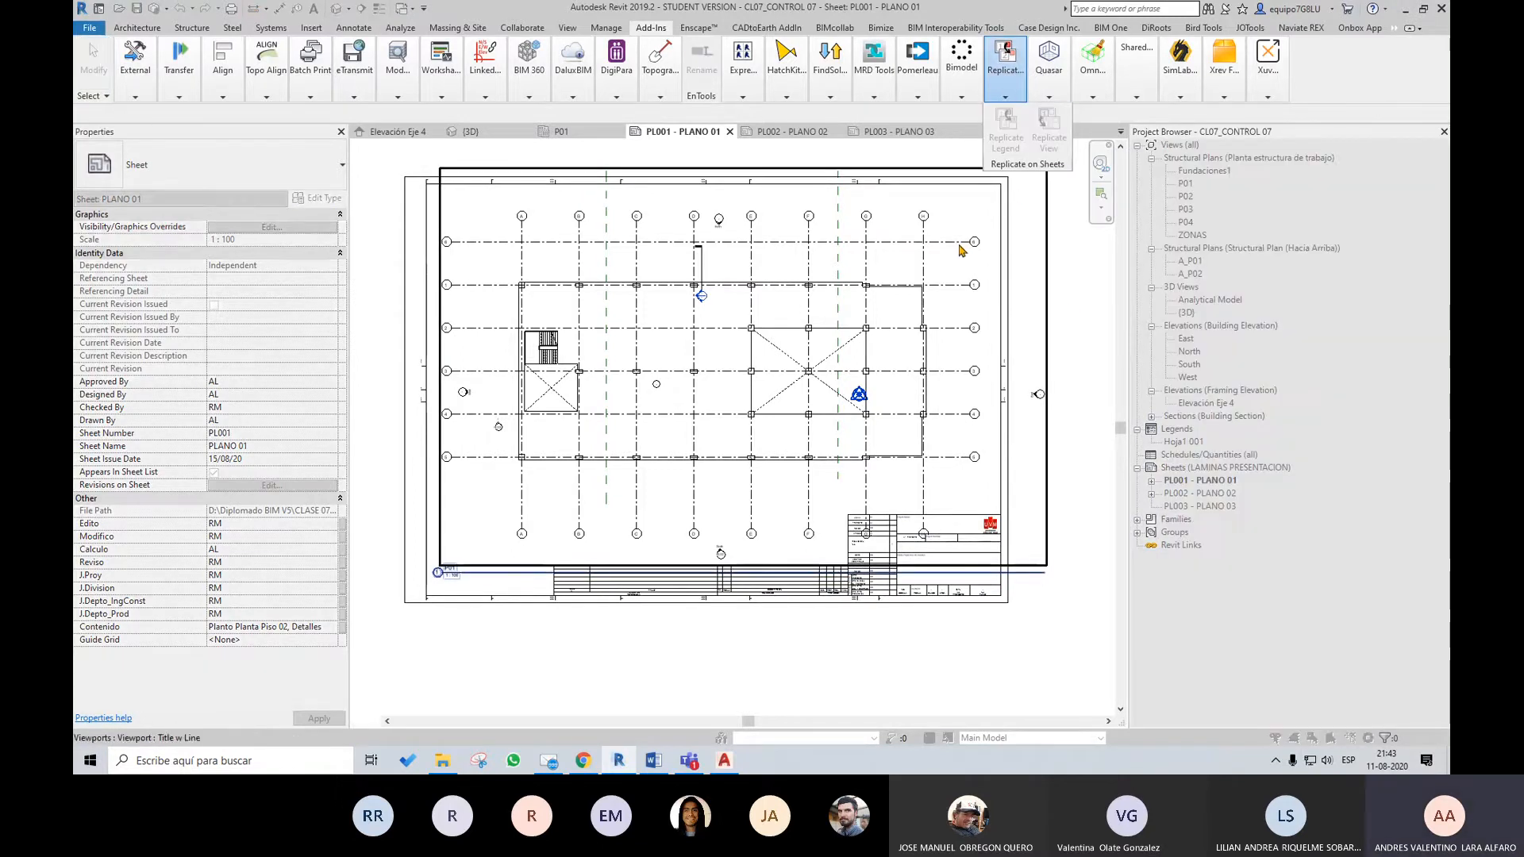
click(144, 131)
click(144, 143)
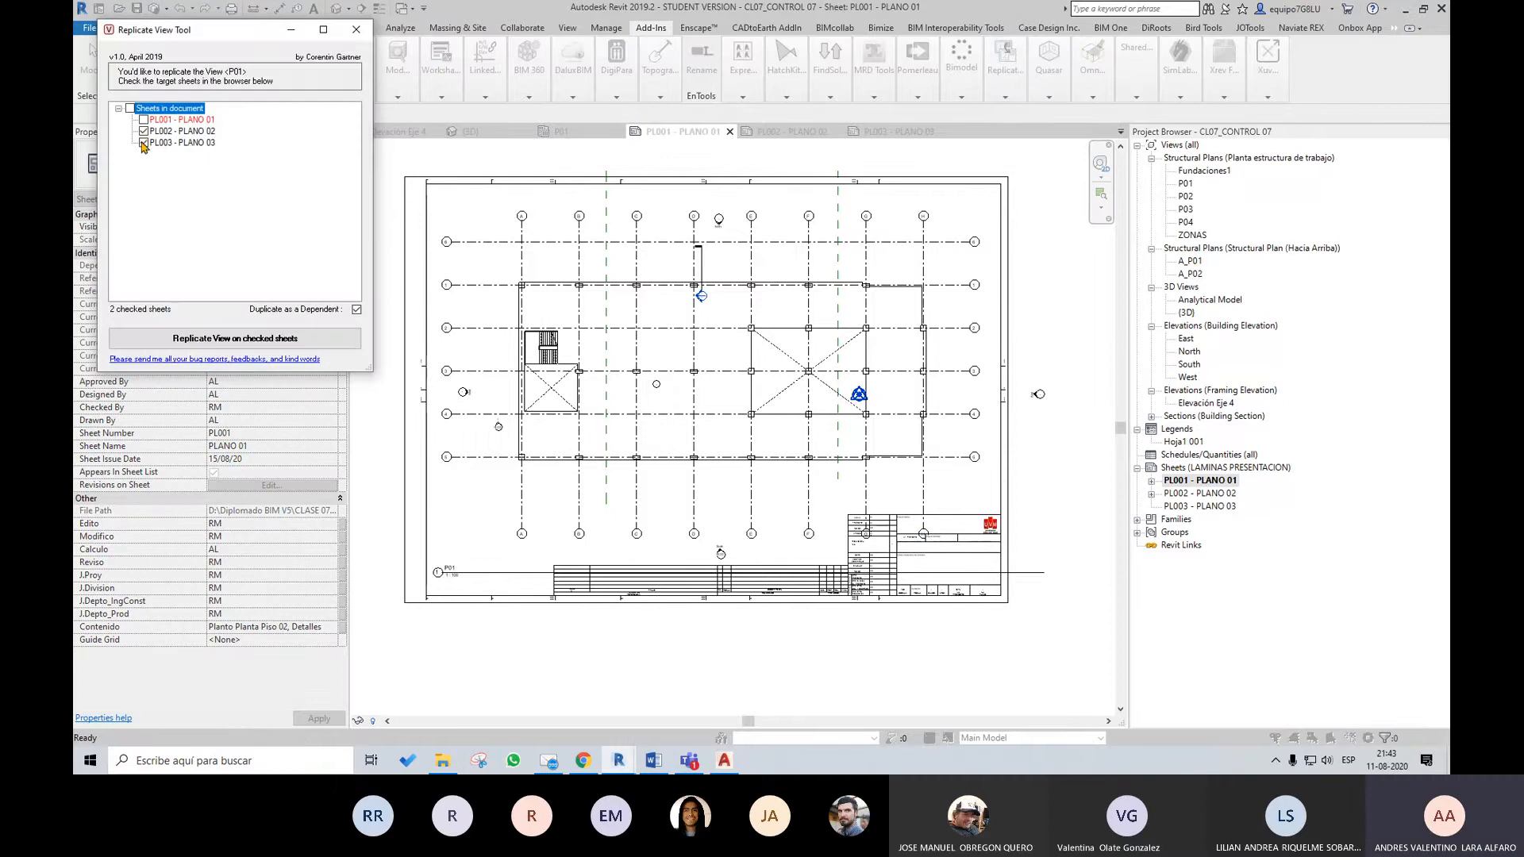
click(272, 340)
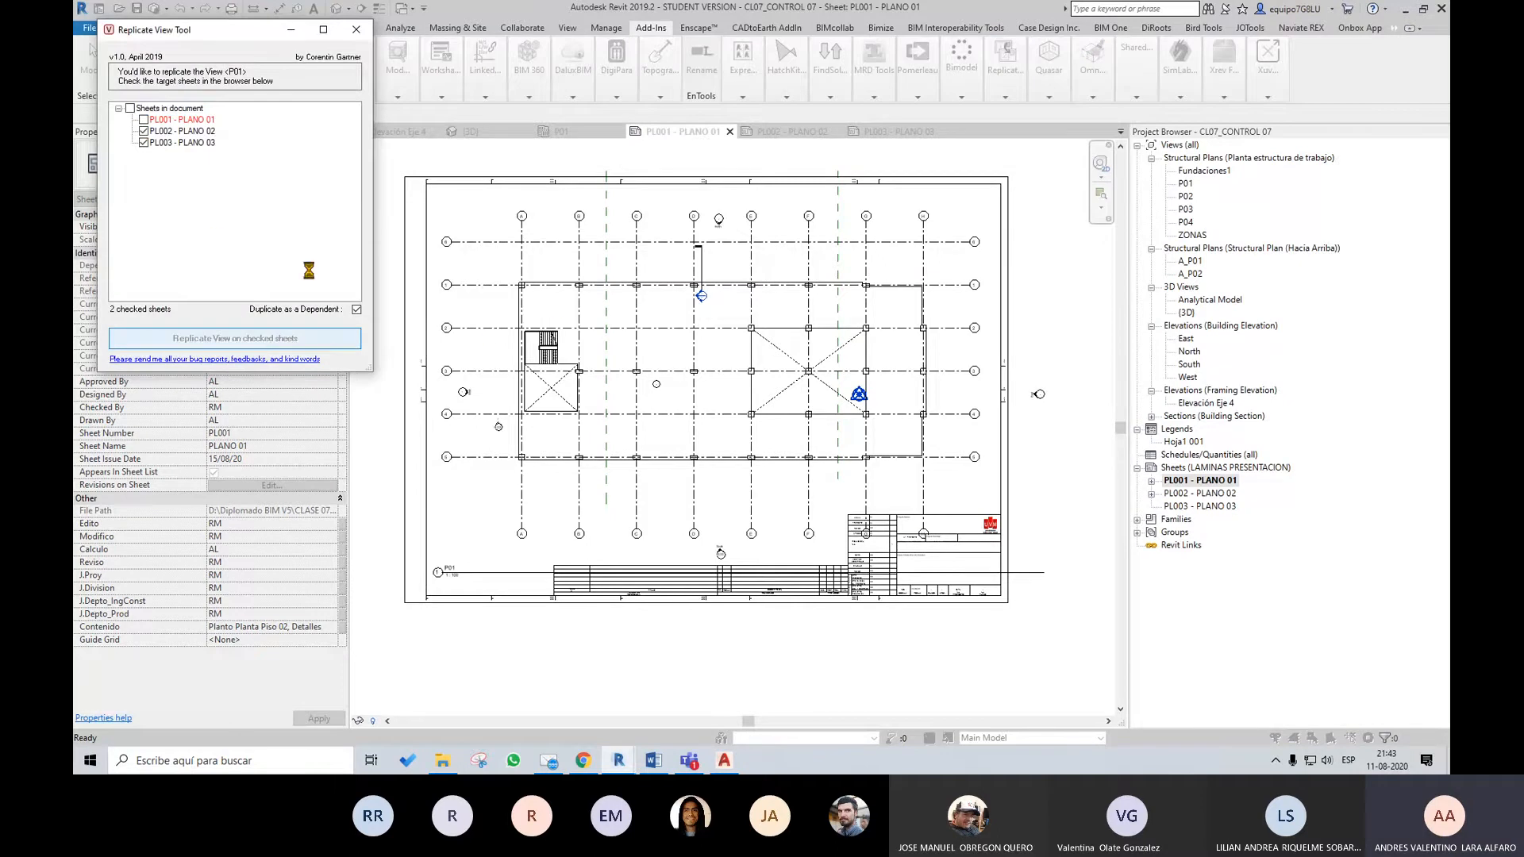
click(299, 228)
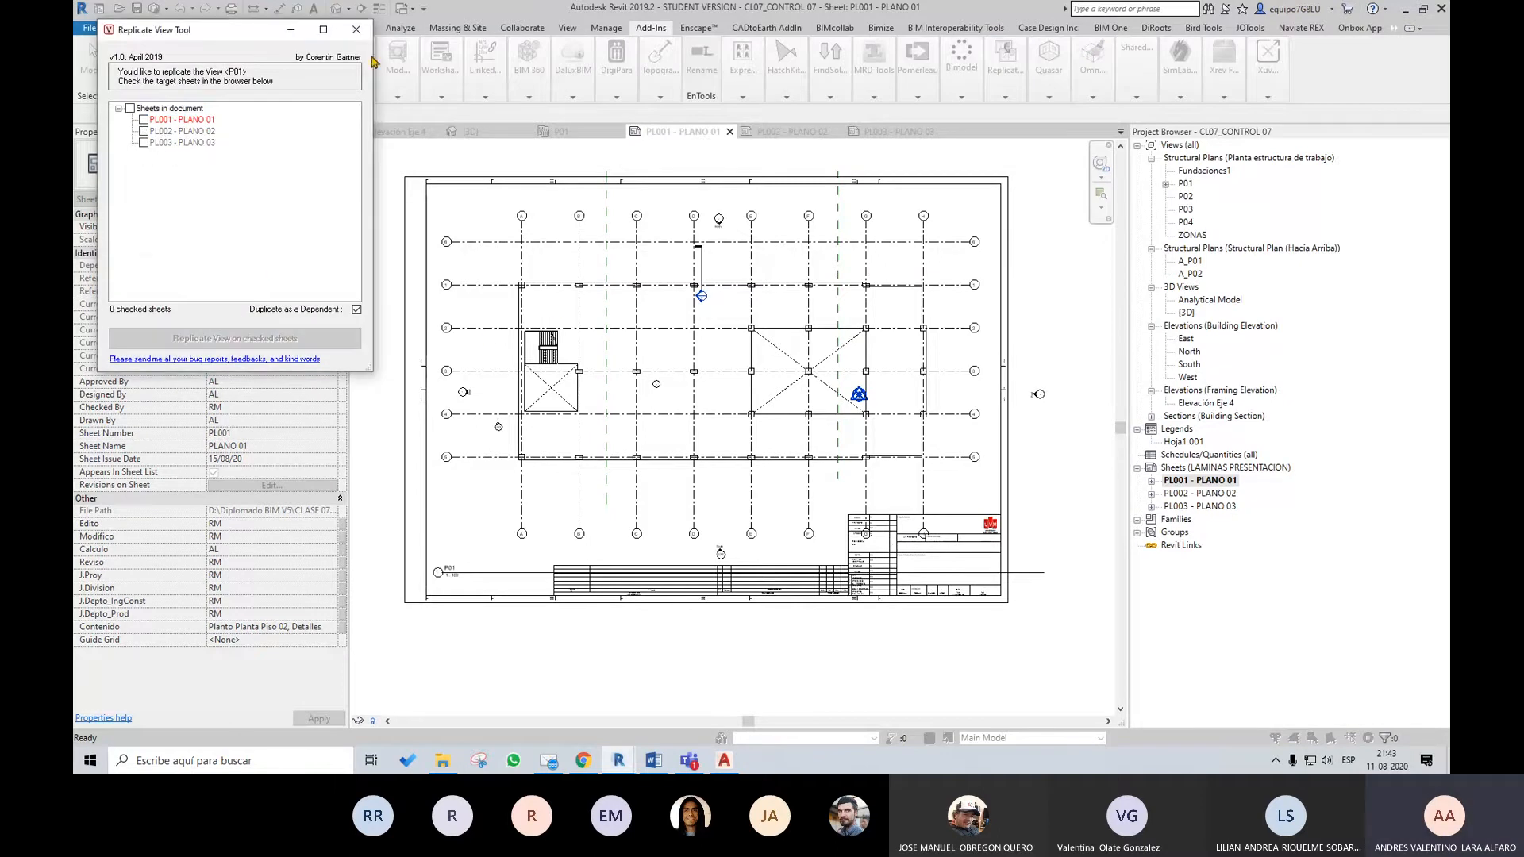
click(356, 30)
Open sheet PL002 - PLANO 02 and move the replicated P01 viewport clear of the elevations, up past the sheet's upper-right corner
double_click(1206, 495)
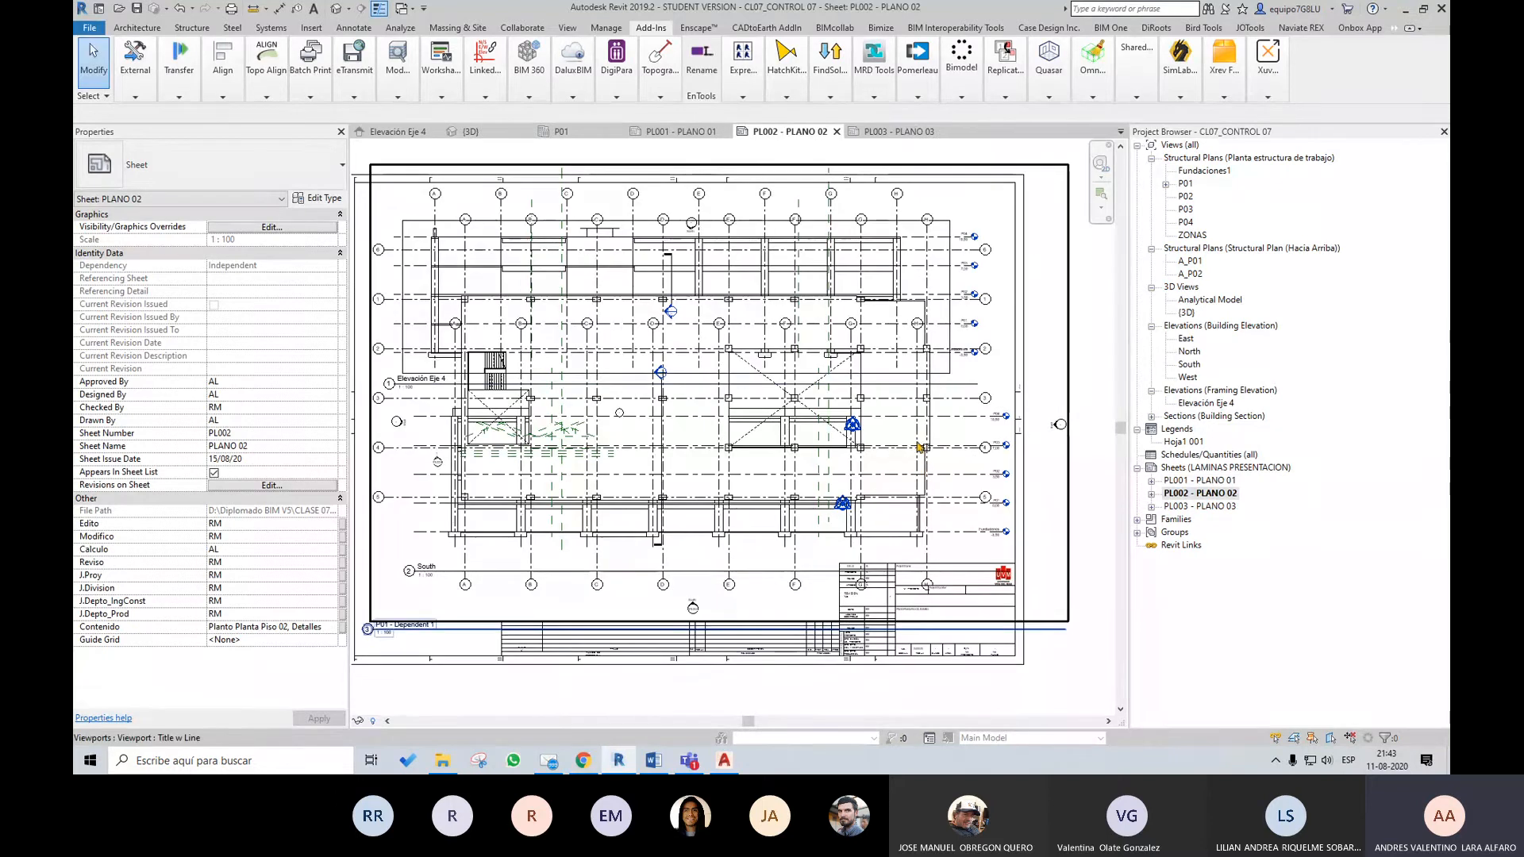
scroll(641, 412, down, 2)
scroll(493, 415, up, 2)
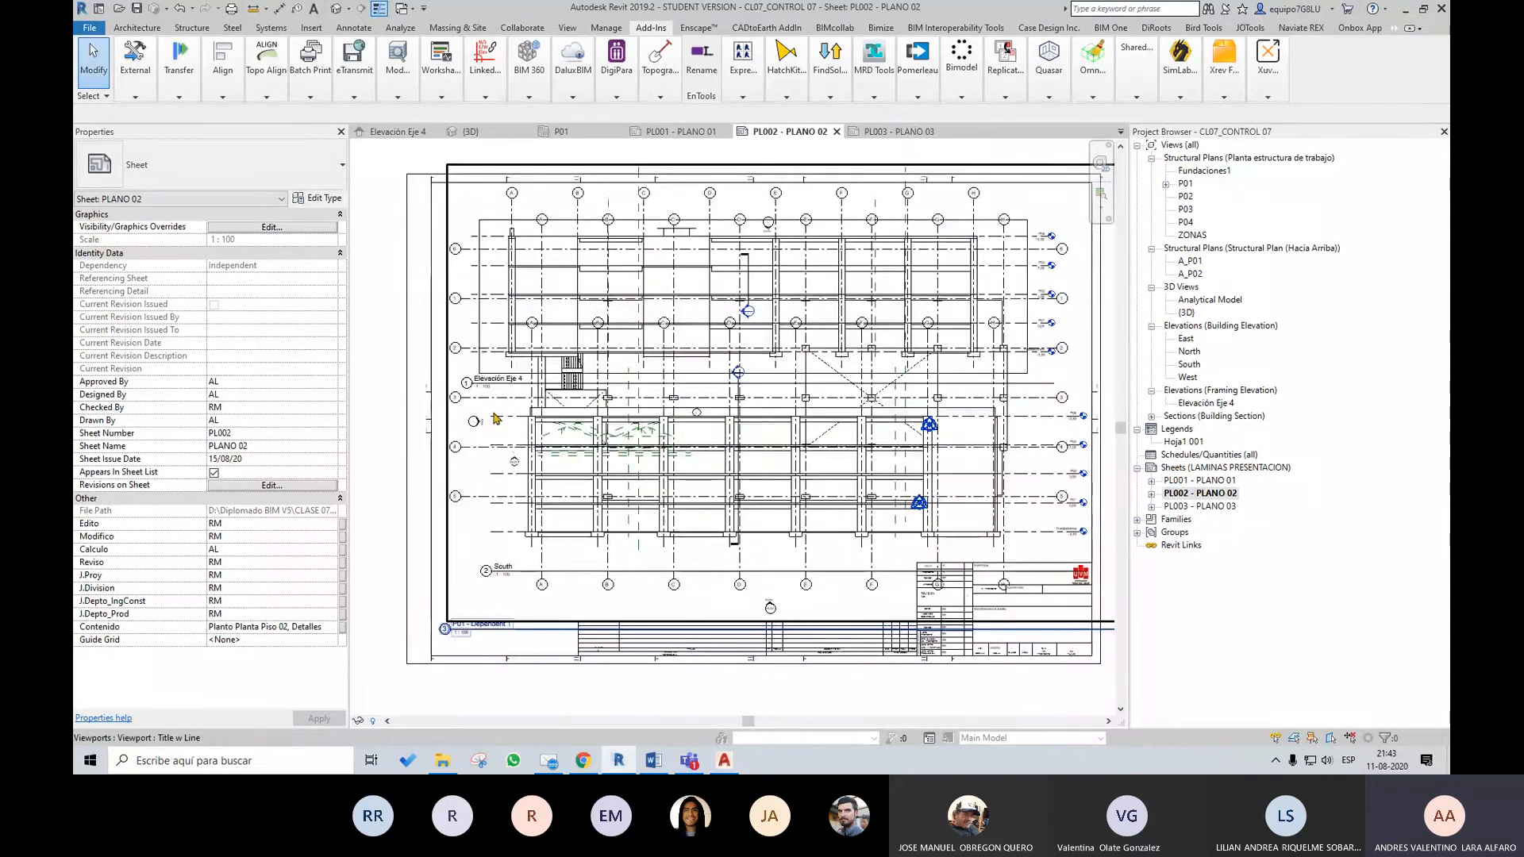
click(496, 399)
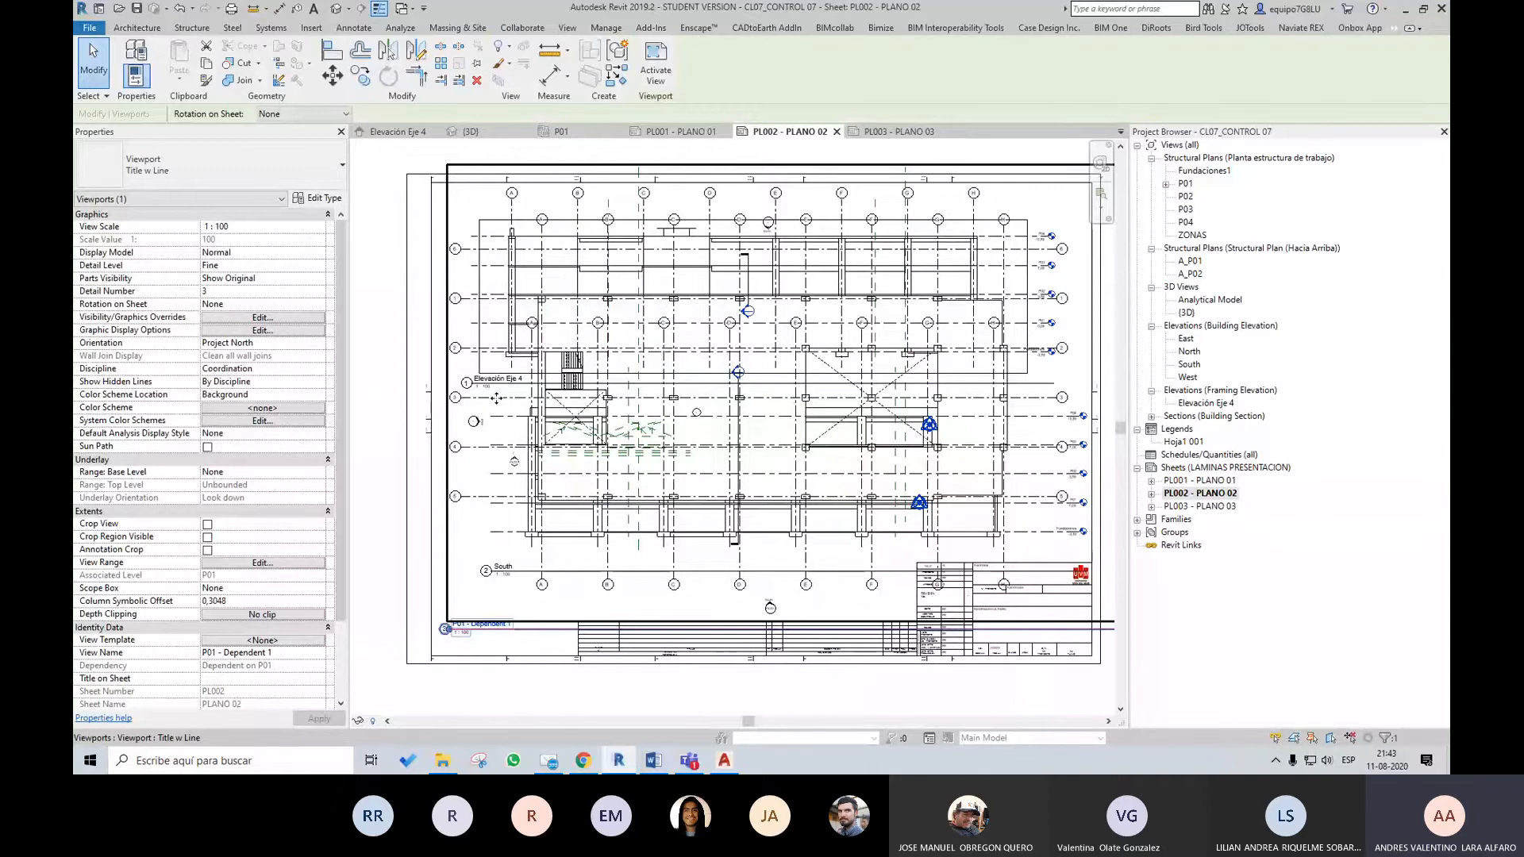
drag(496, 398, 595, 333)
scroll(698, 433, down, 3)
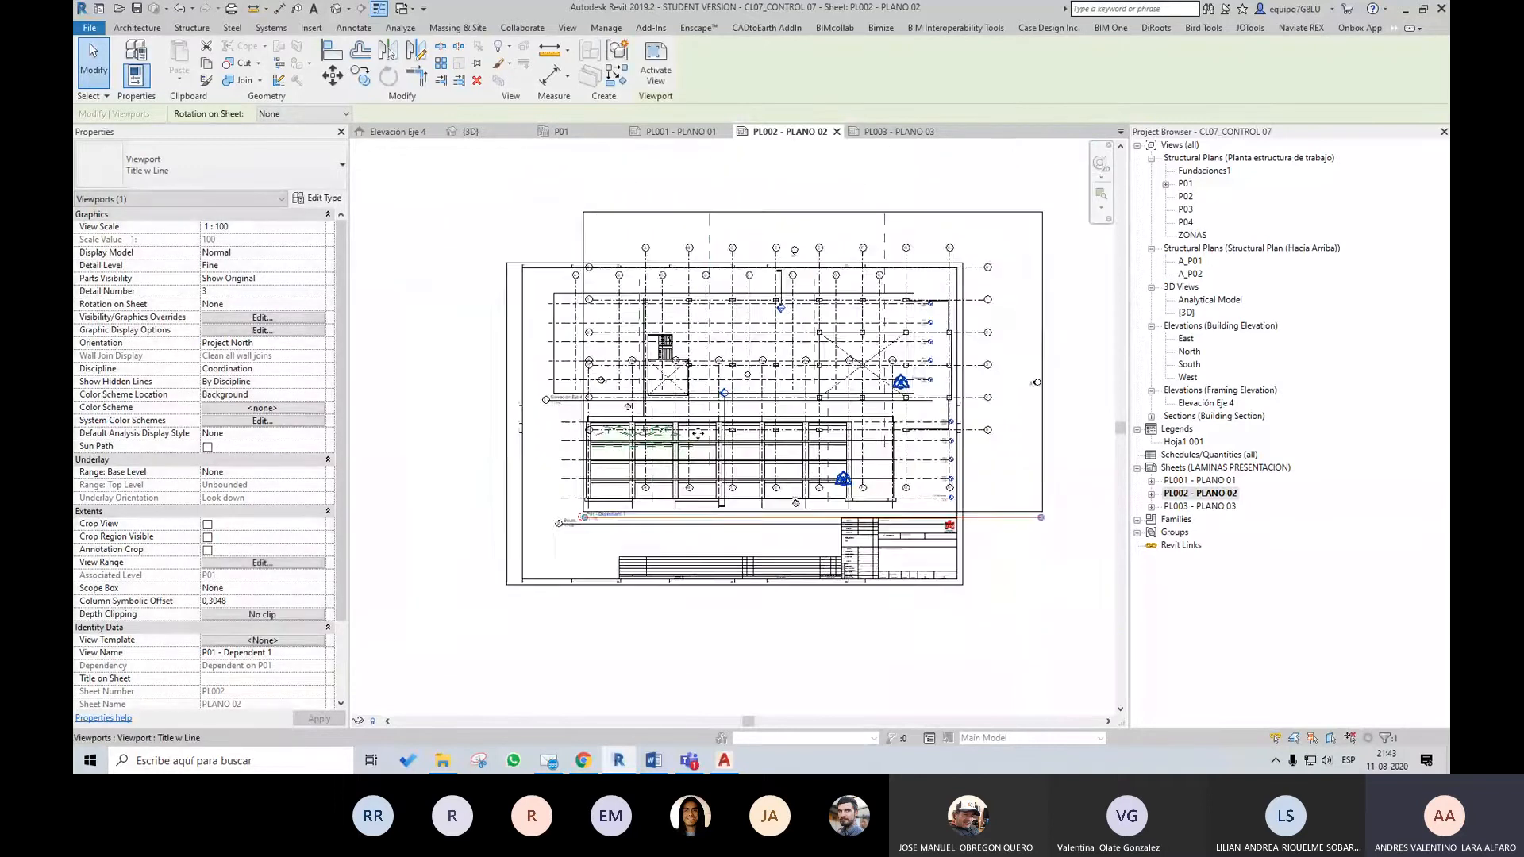
drag(935, 320, 1025, 246)
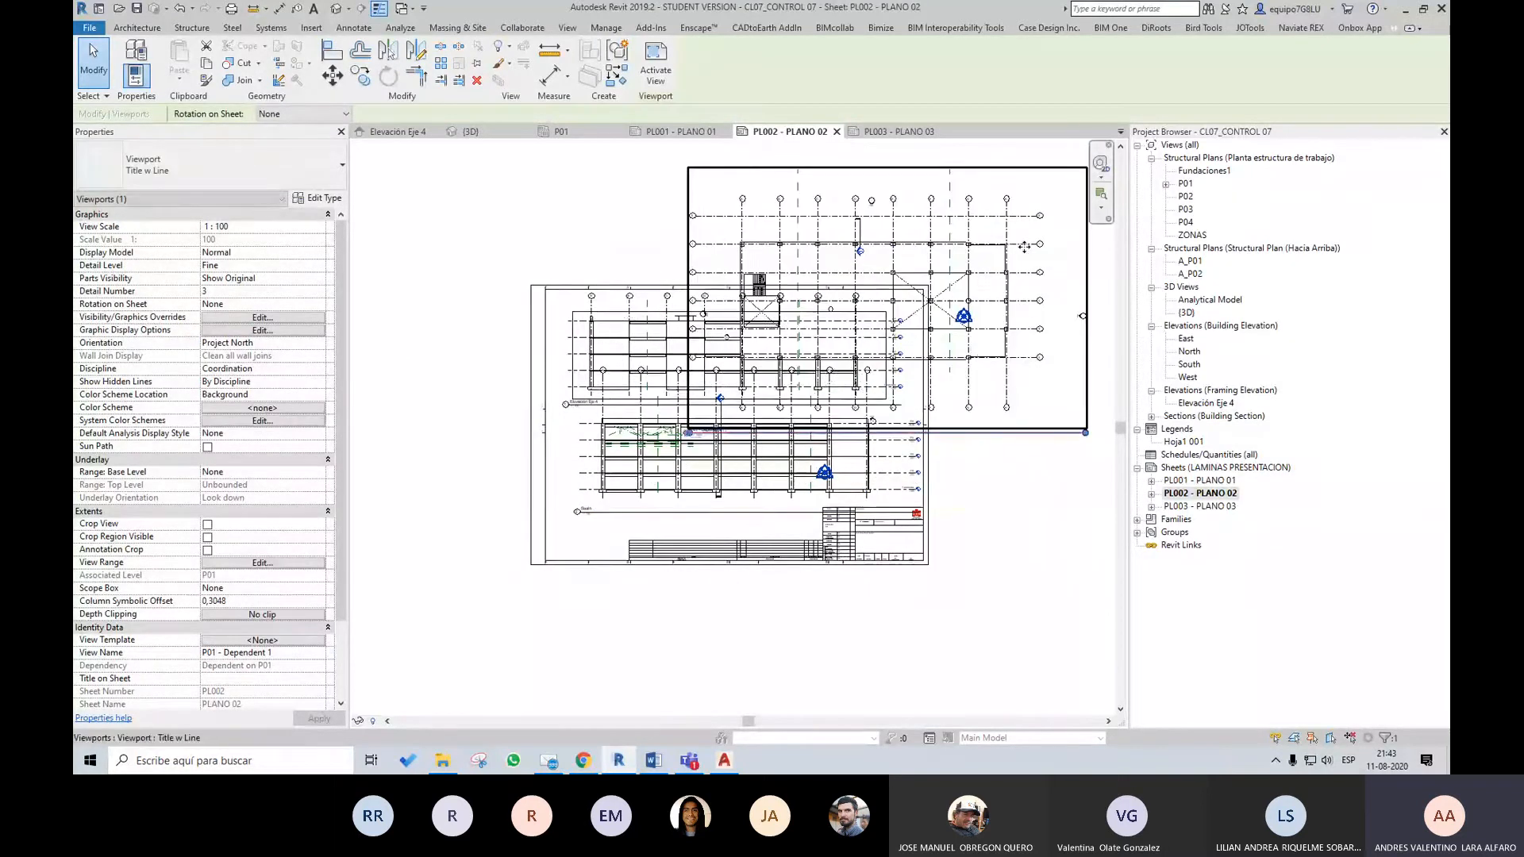
middle_drag(1014, 358, 899, 369)
drag(962, 252, 1073, 241)
Delete the replicated P01 viewport from sheet PL002 and remove the views P01 - Dependent 1 and P01 - Dependent 2 from the project
click(1165, 184)
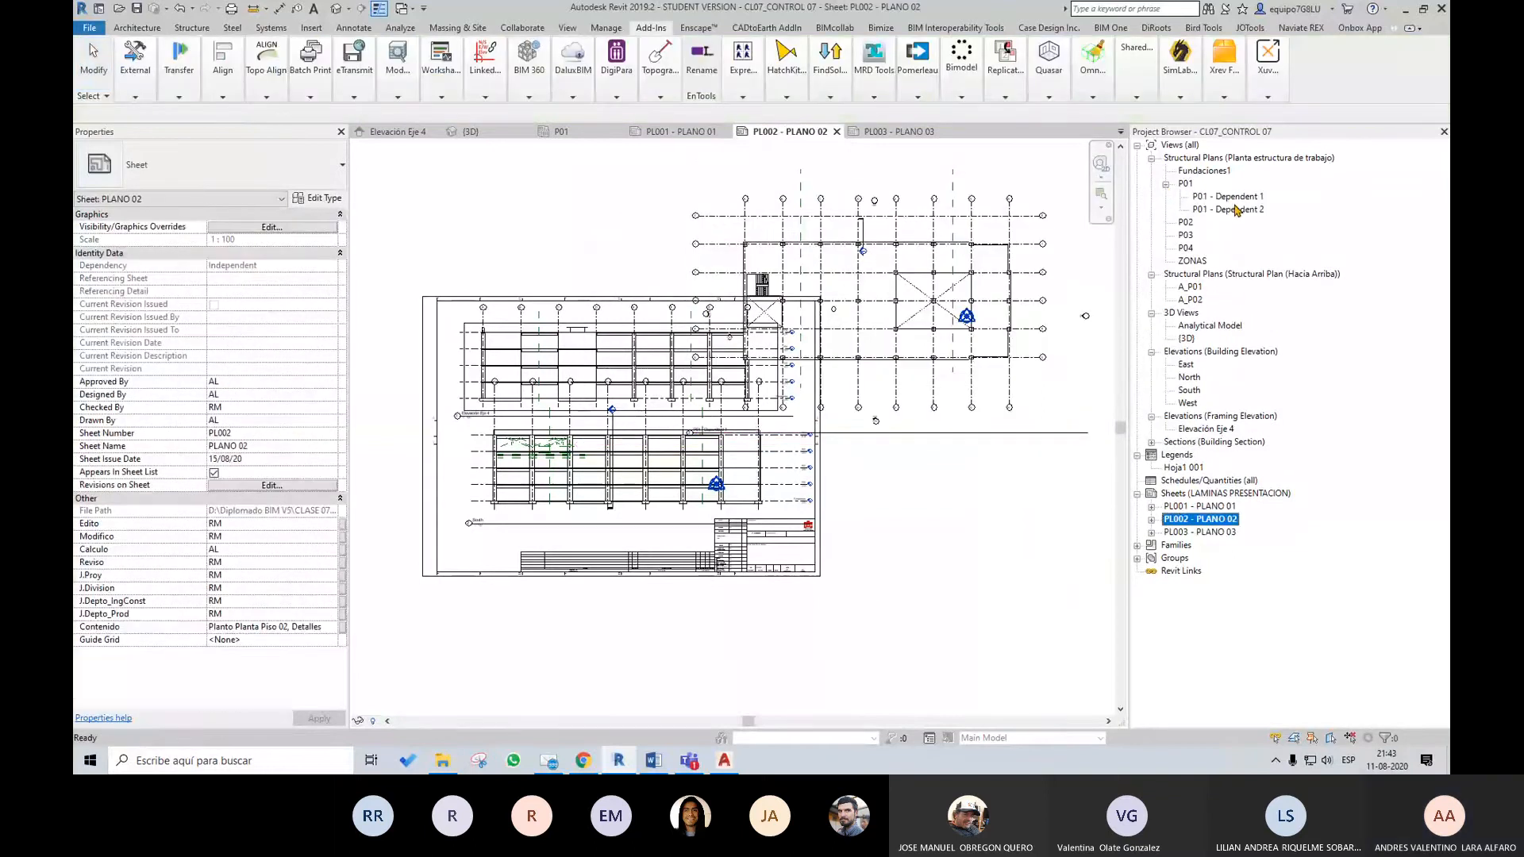
click(1235, 197)
click(1233, 211)
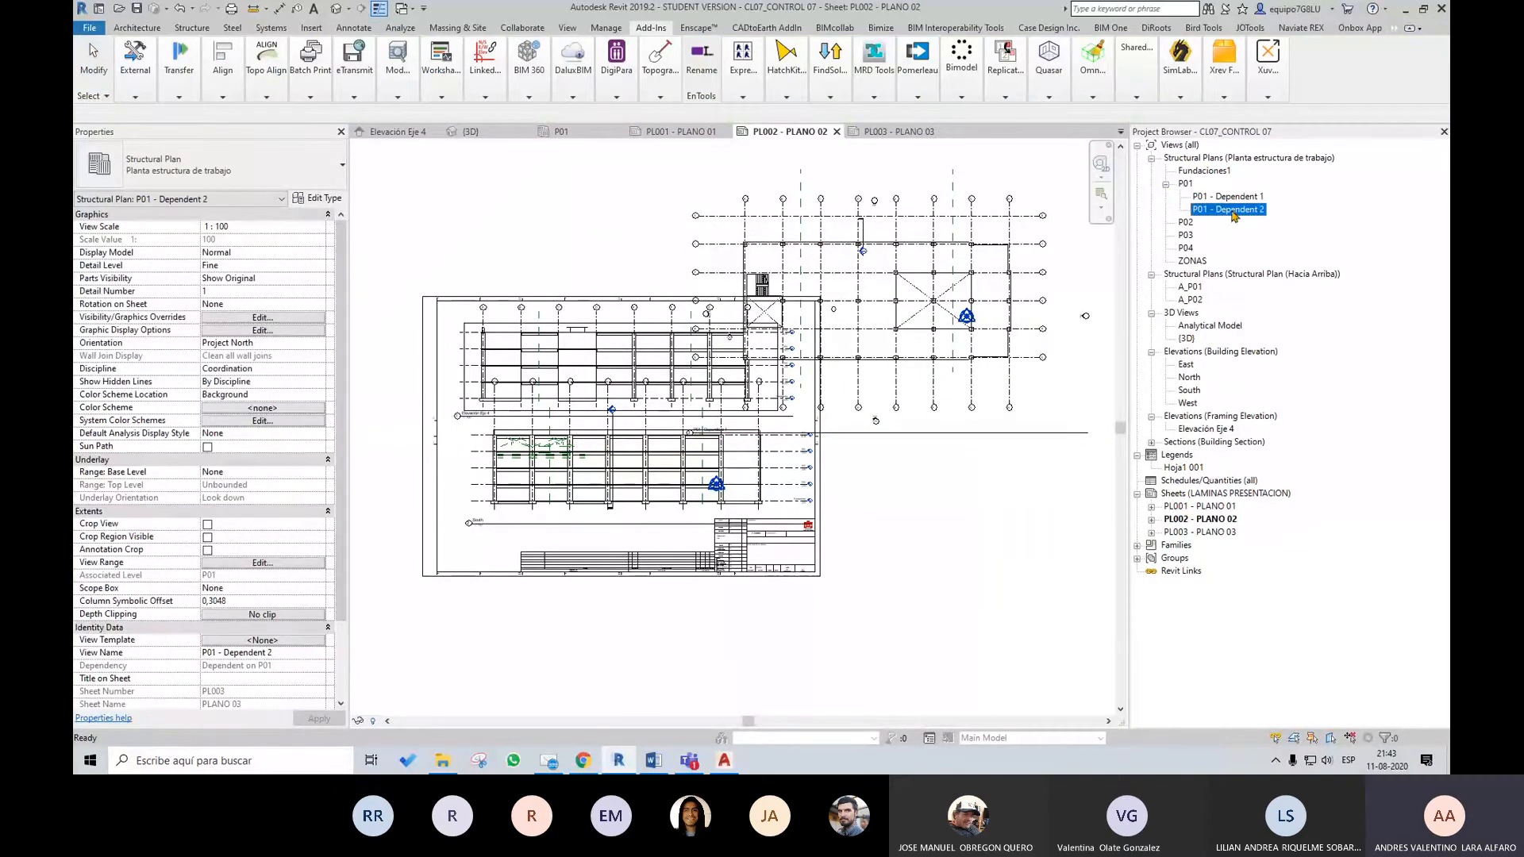
click(1007, 284)
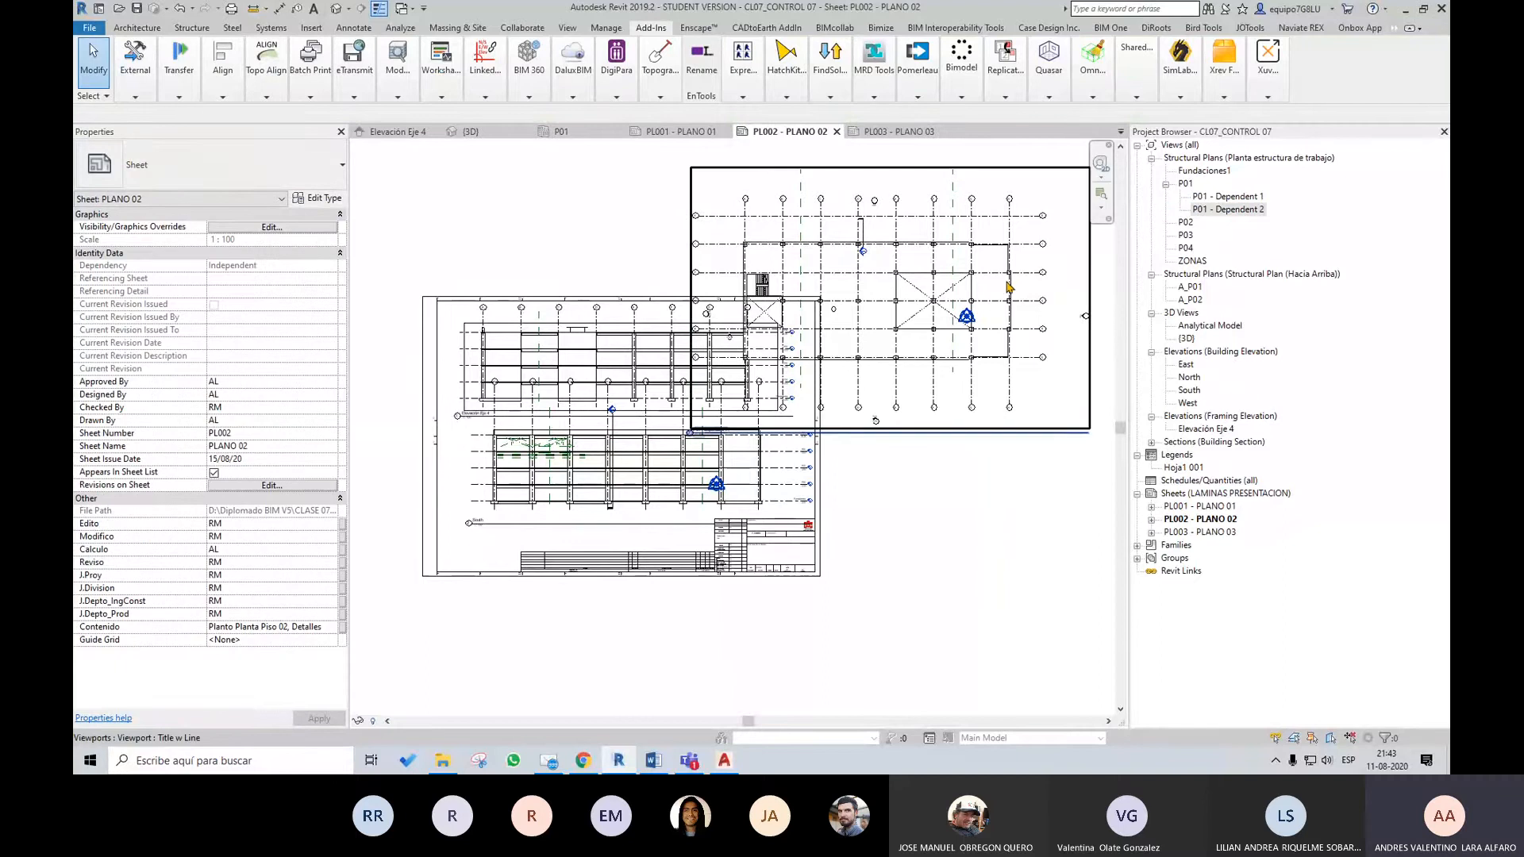
click(1021, 292)
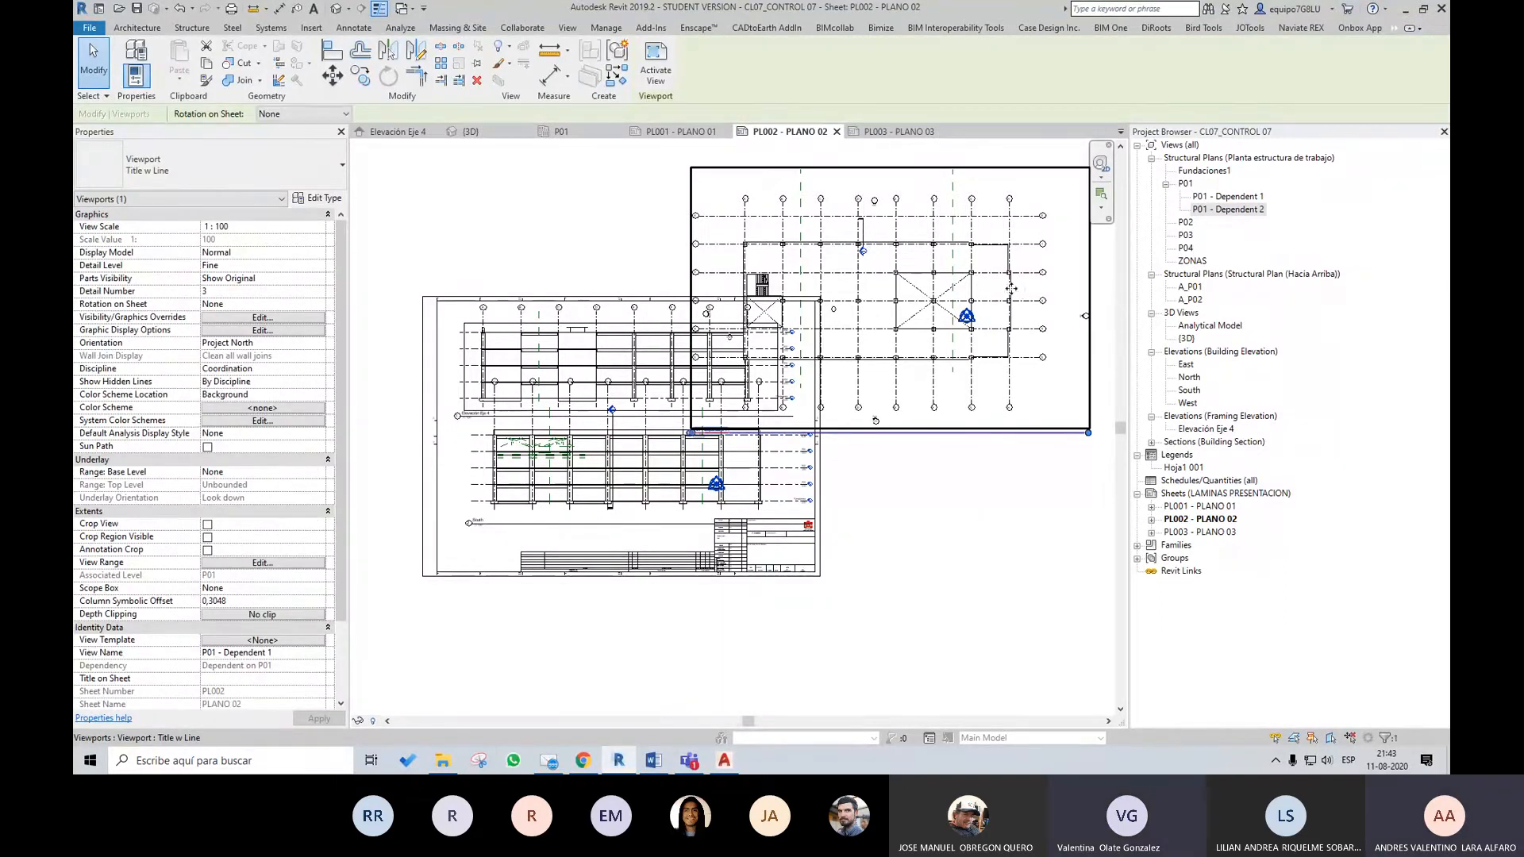
drag(1007, 294, 1020, 306)
key(Delete)
click(1225, 198)
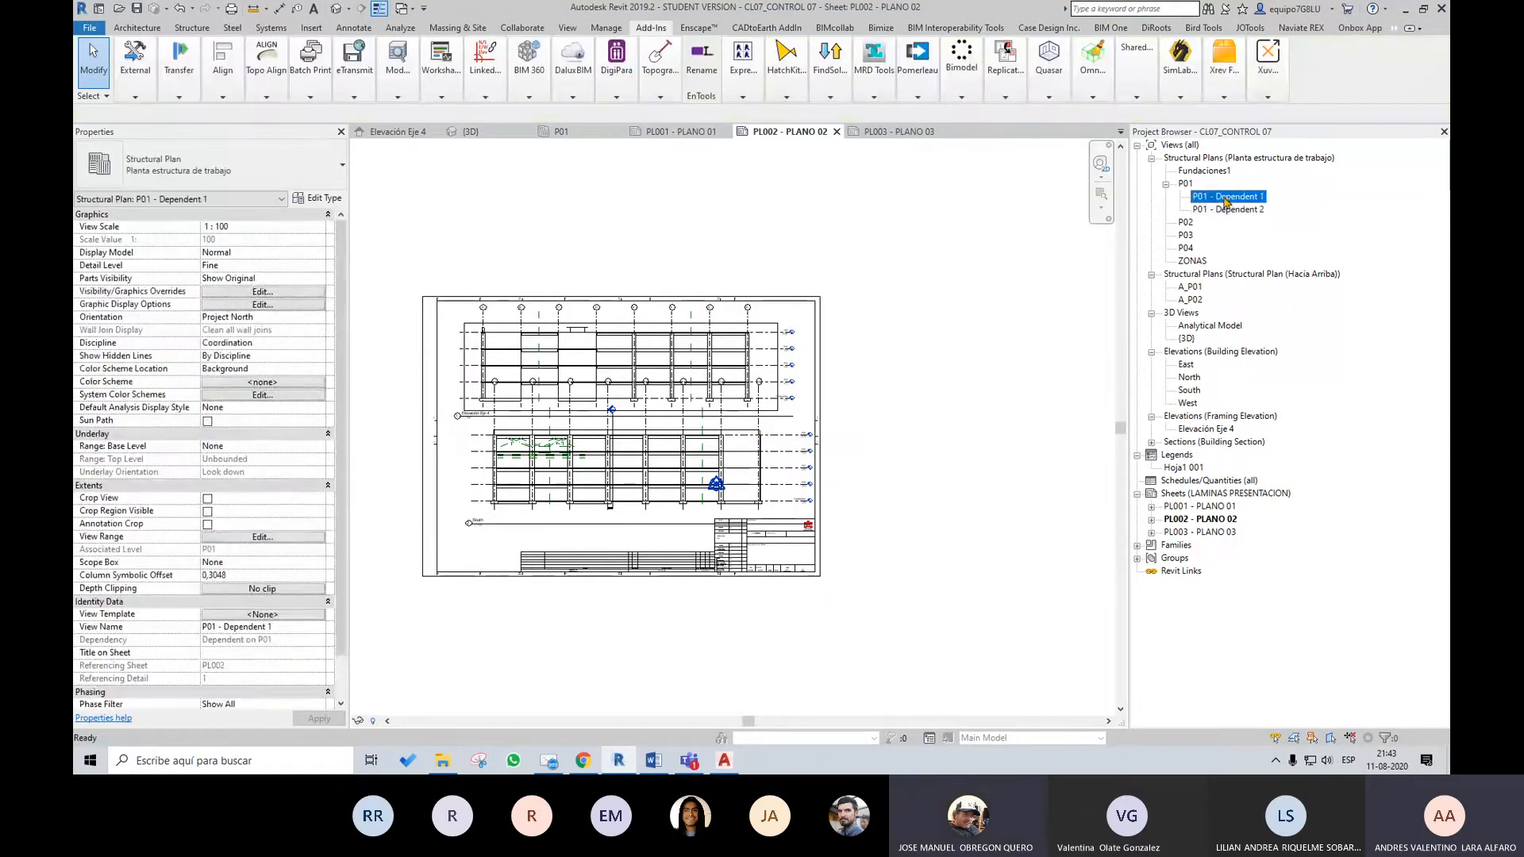
key(Delete)
click(1229, 200)
key(Delete)
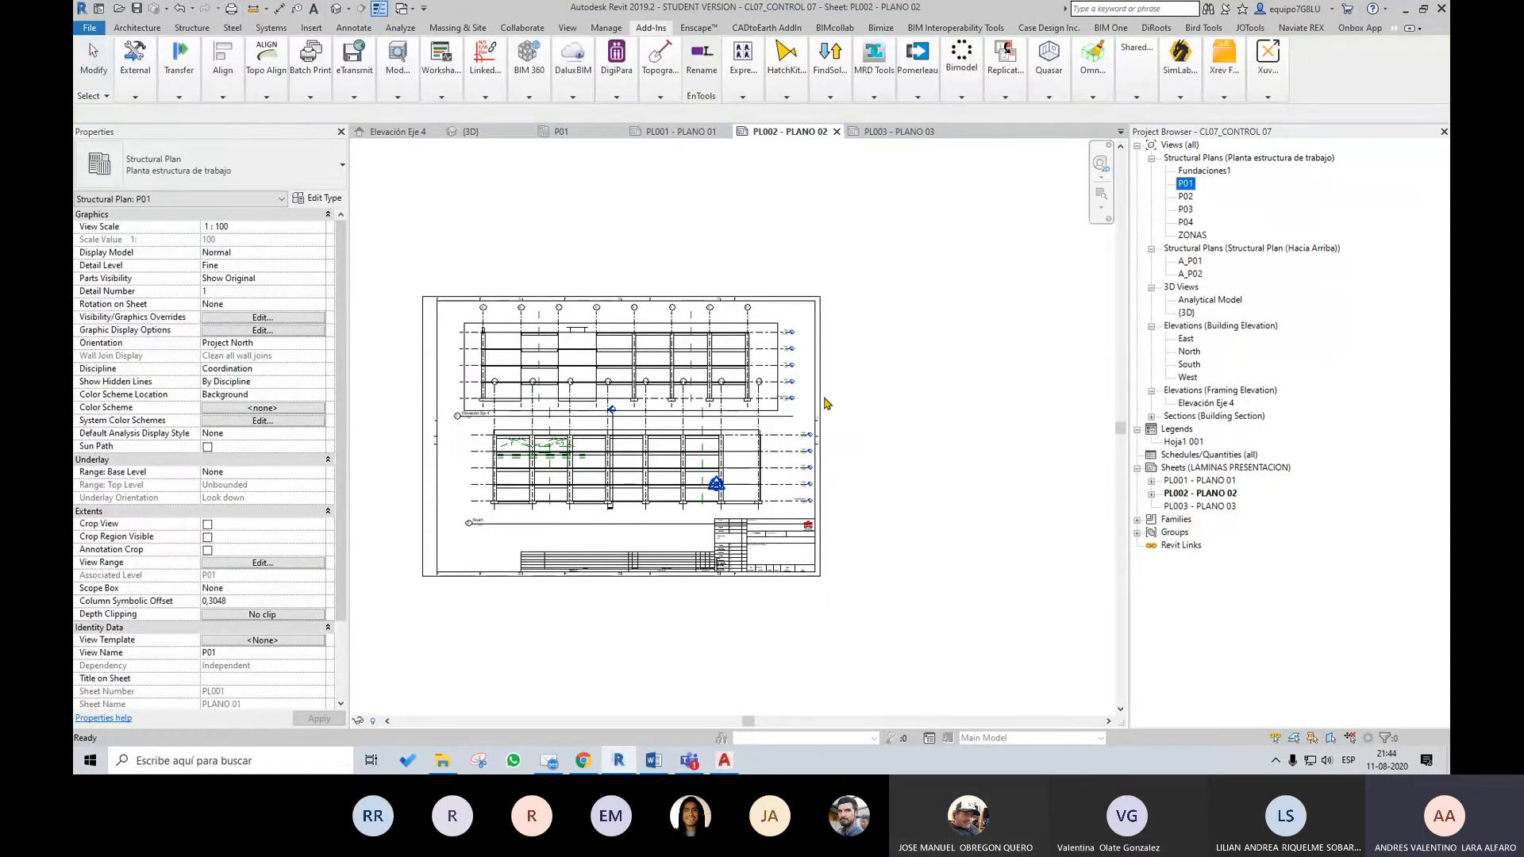
Open sheet PL001 - PLANO 01 and place the Hoja1 001 legend in the sheet's upper-right corner
scroll(849, 480, up, 3)
click(816, 422)
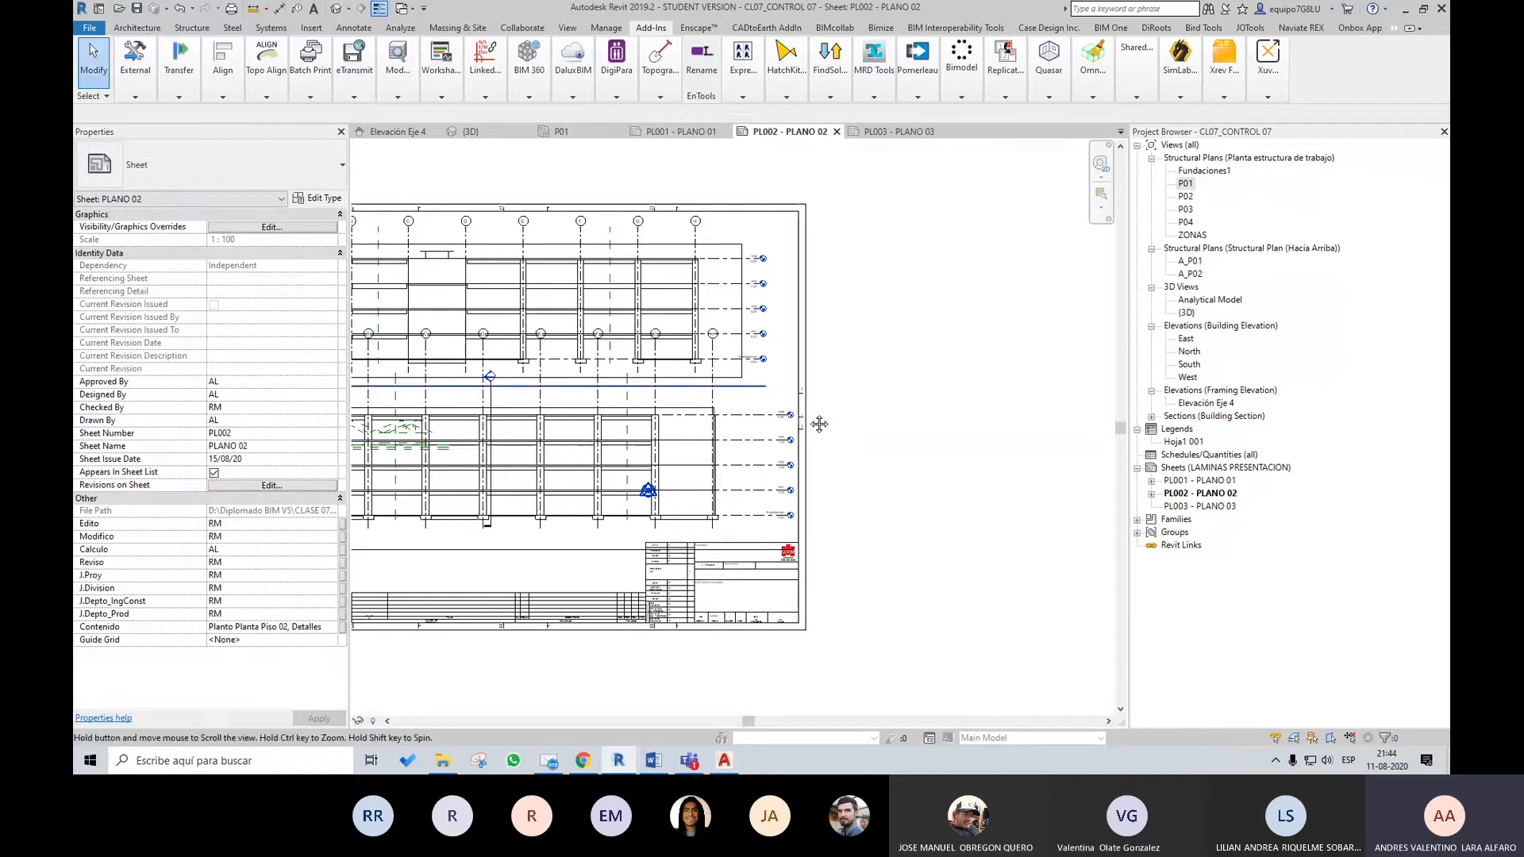
middle_drag(817, 422, 930, 473)
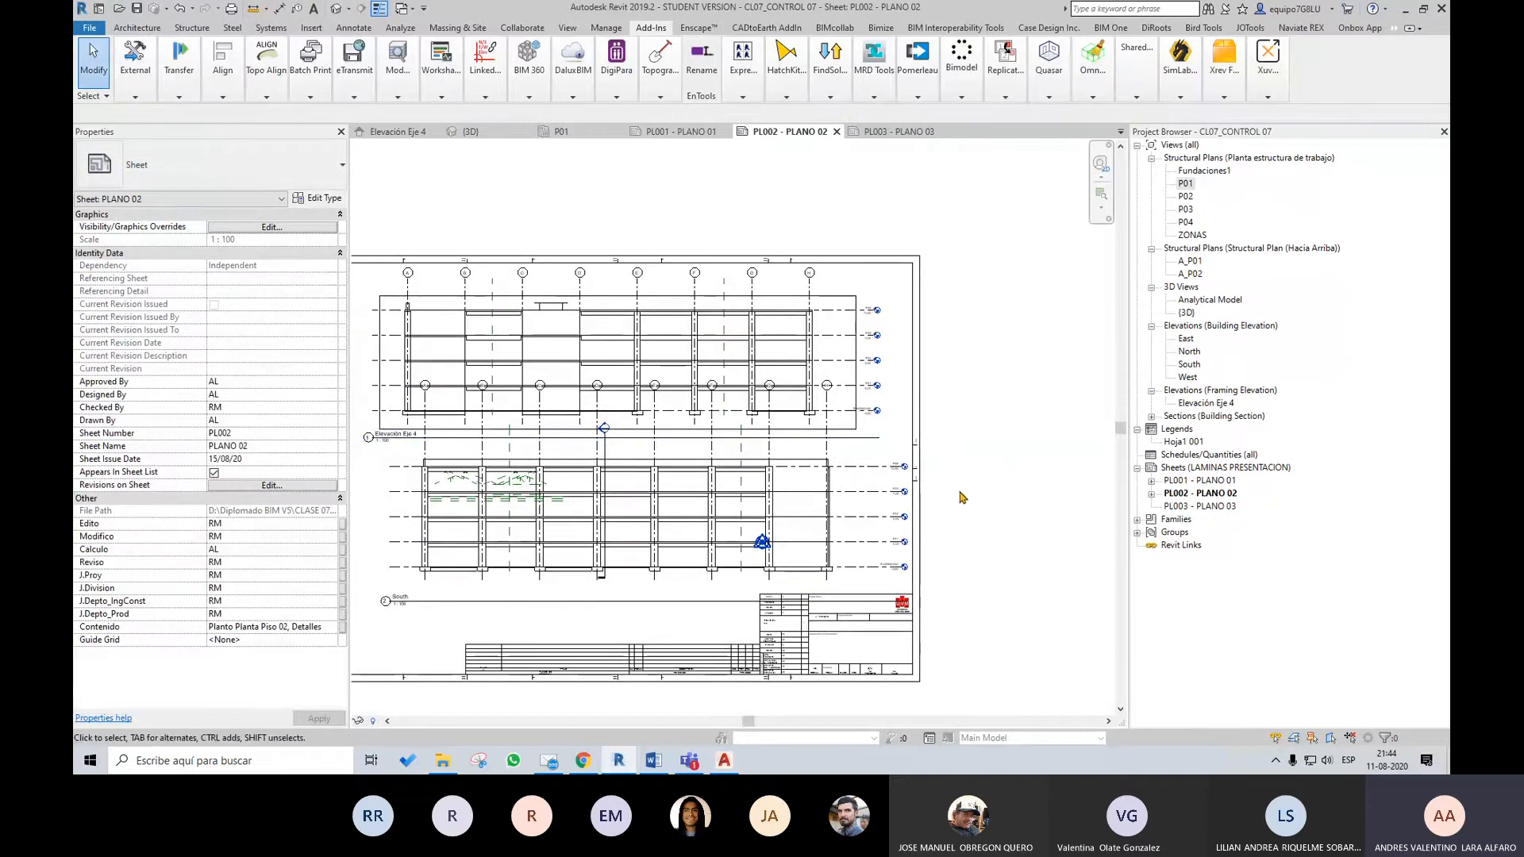
middle_drag(962, 481, 1031, 477)
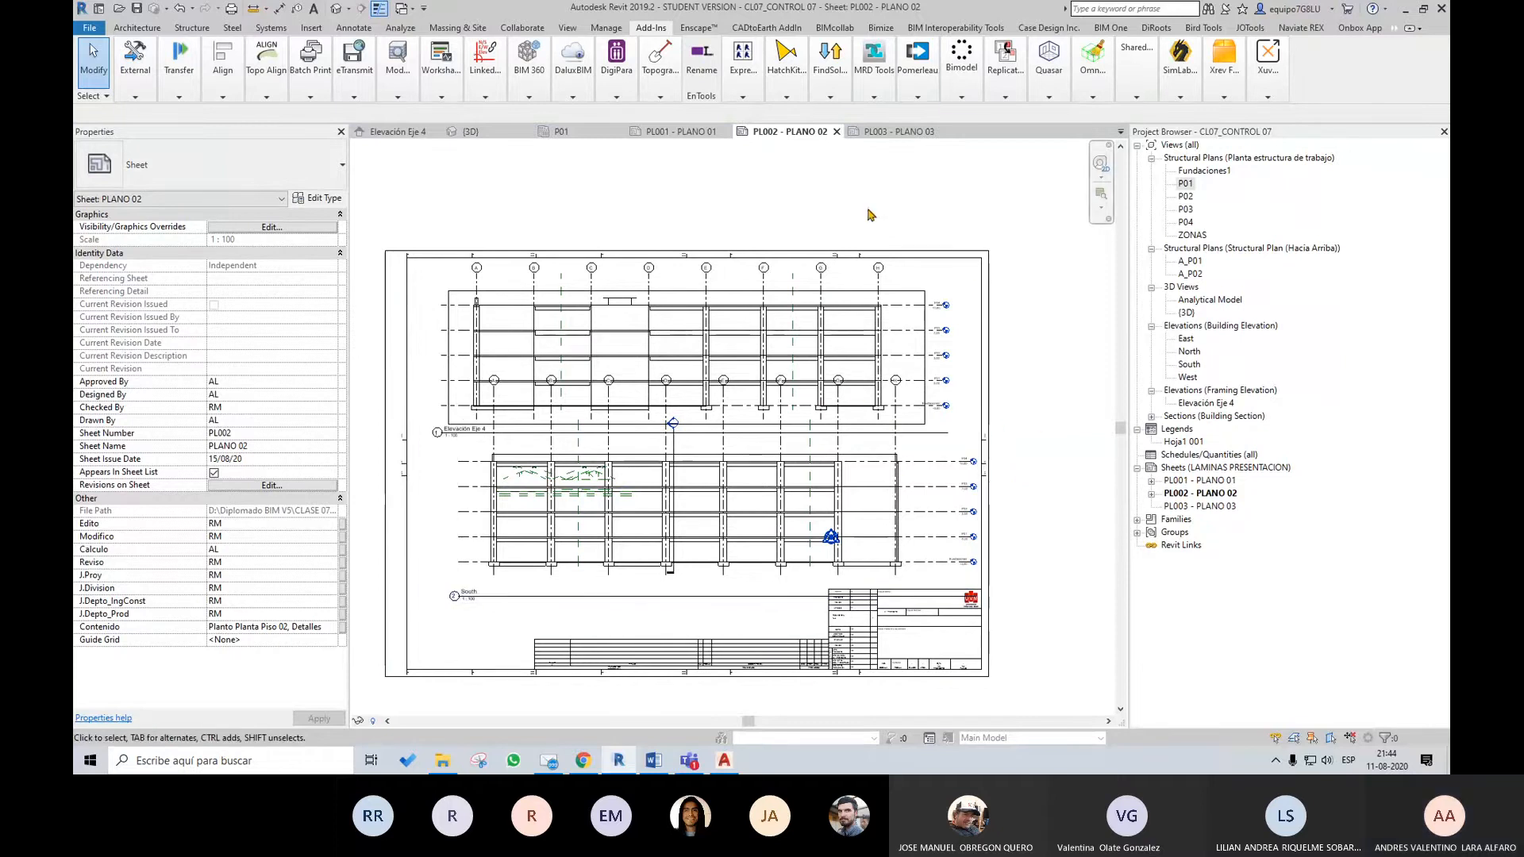
double_click(1187, 481)
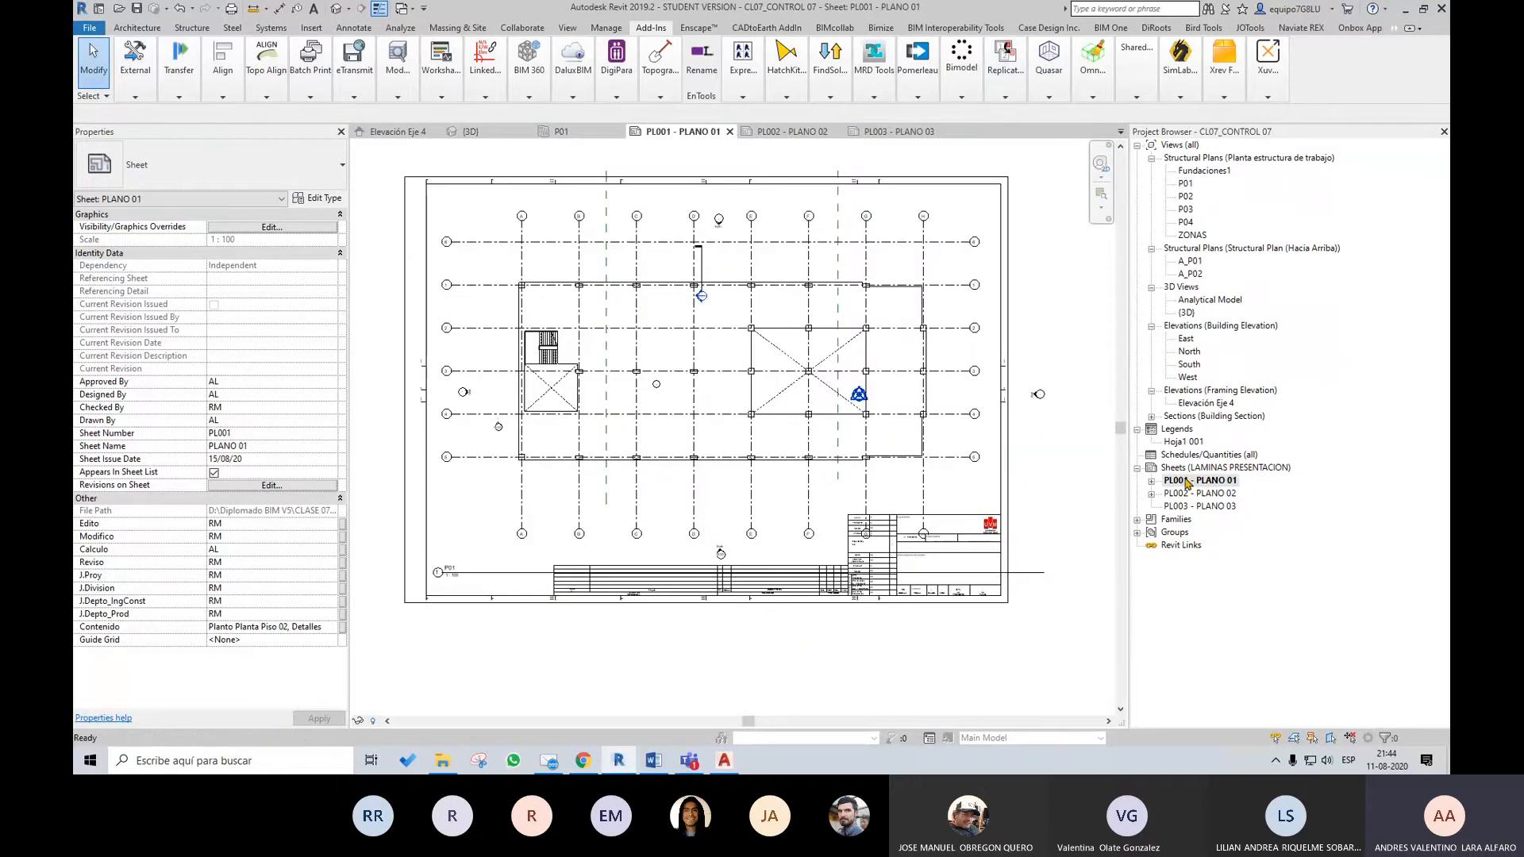
click(1185, 442)
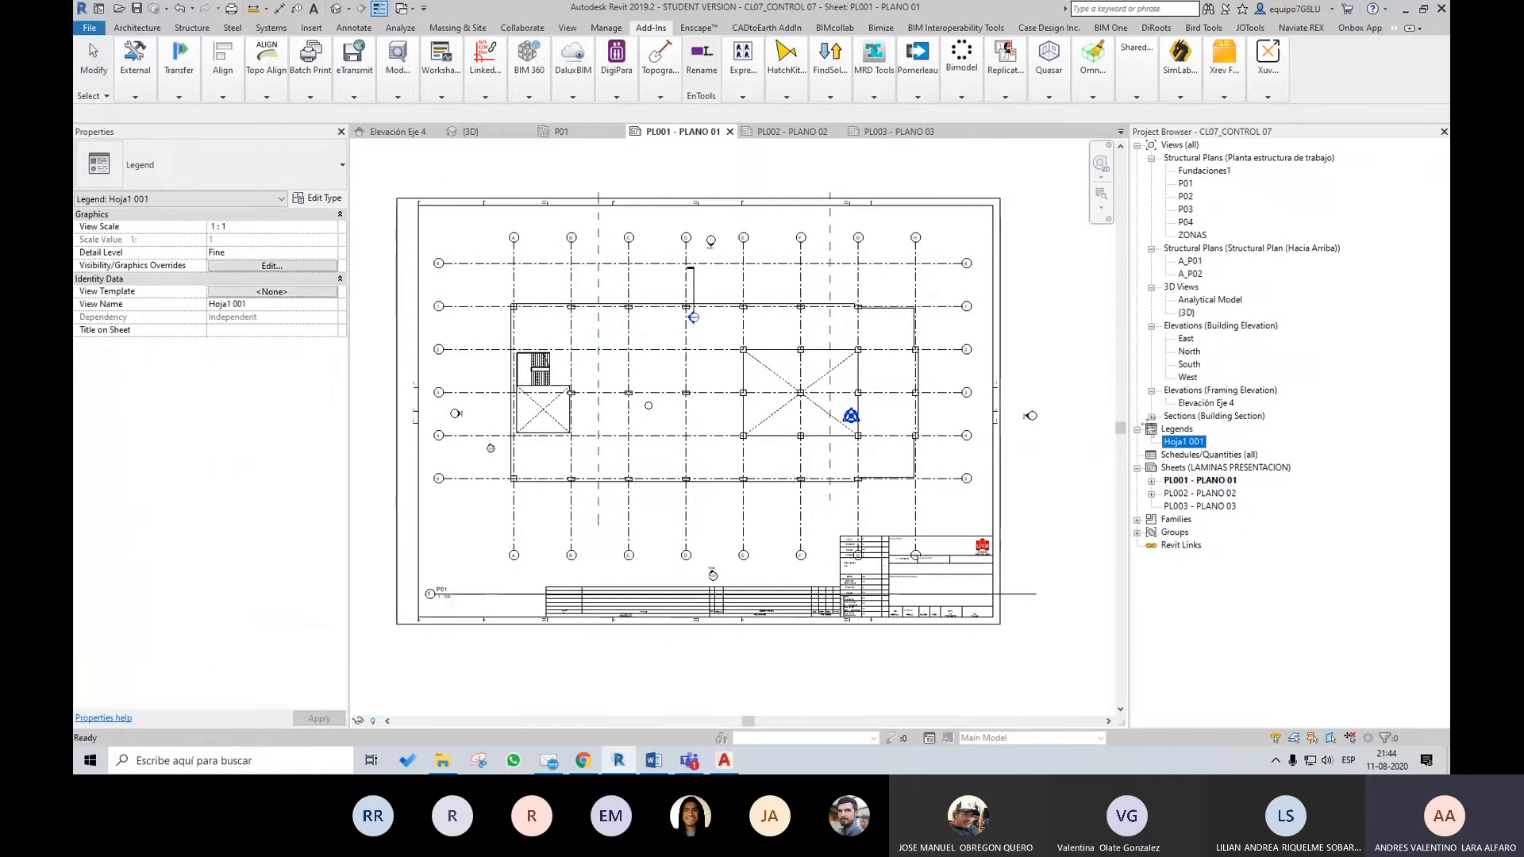
click(930, 256)
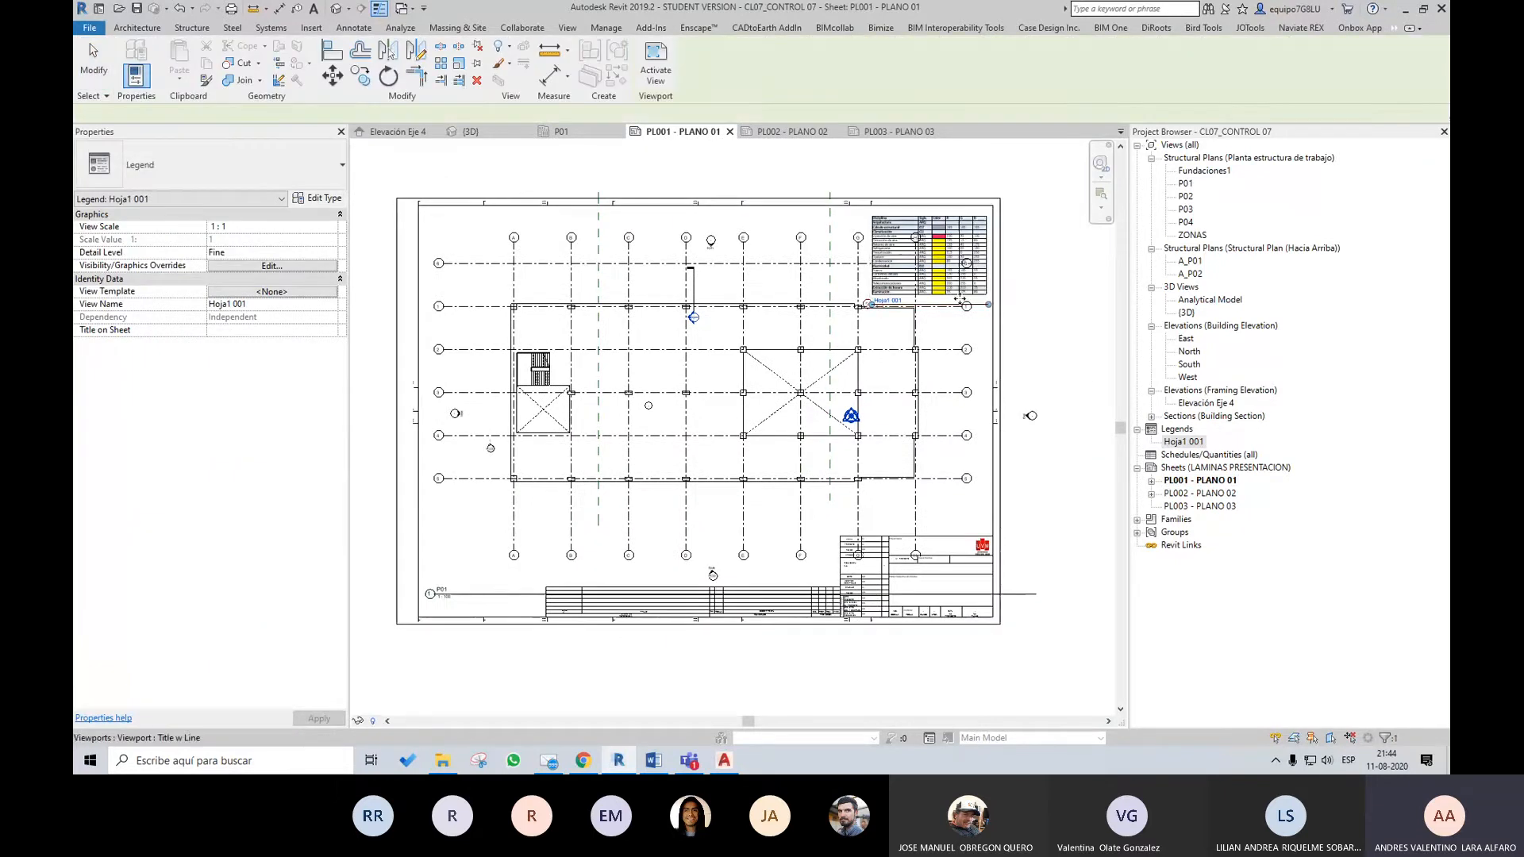
click(1058, 272)
Adjust the position of the Hoja1 001 legend within the upper-right corner of sheet PL001 - PLANO 01
click(1009, 84)
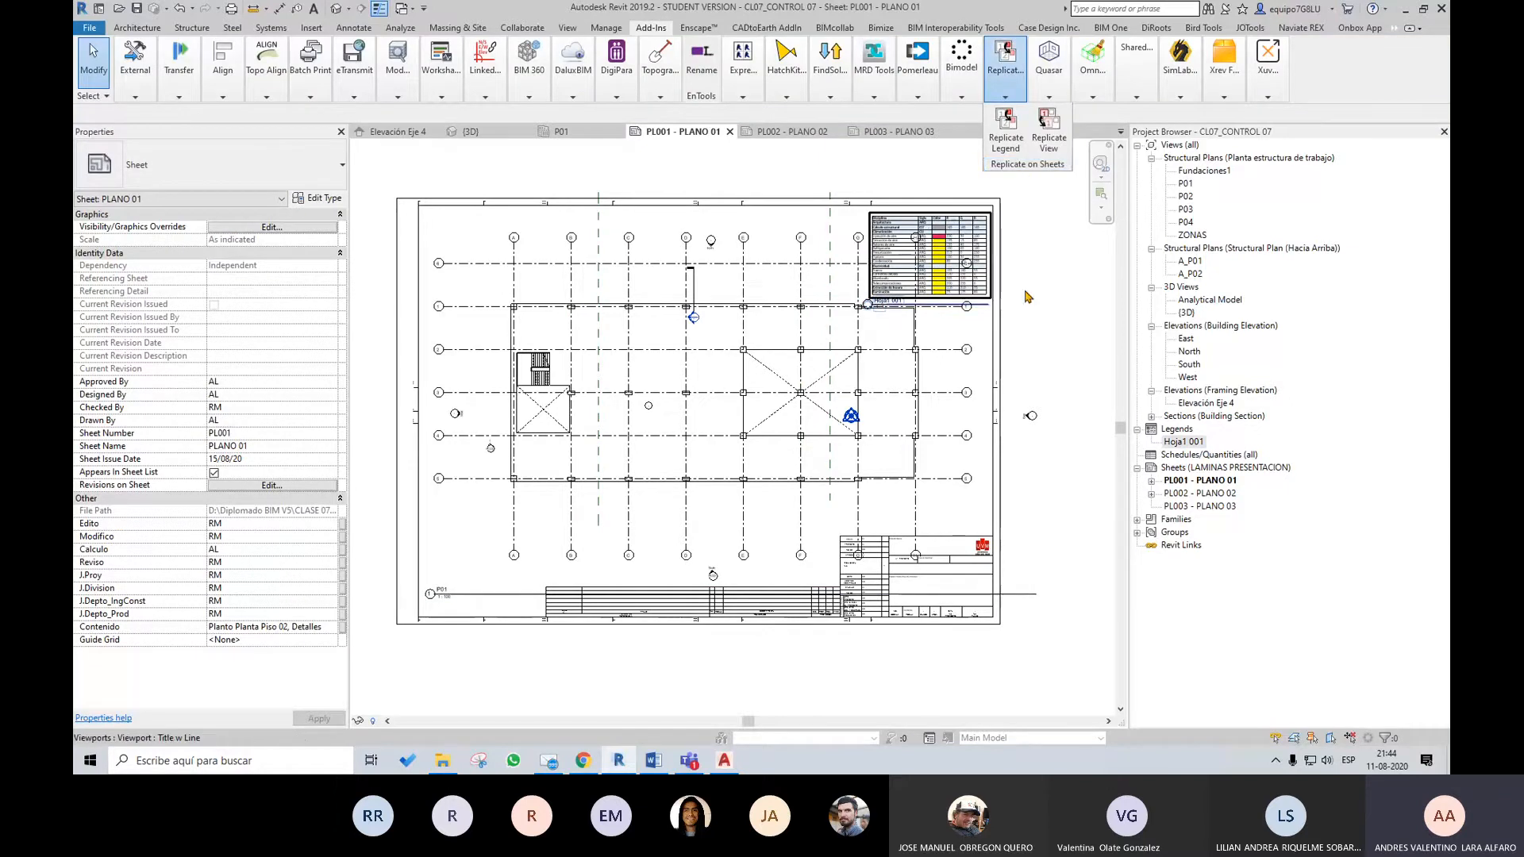
scroll(1011, 249, up, 3)
click(949, 250)
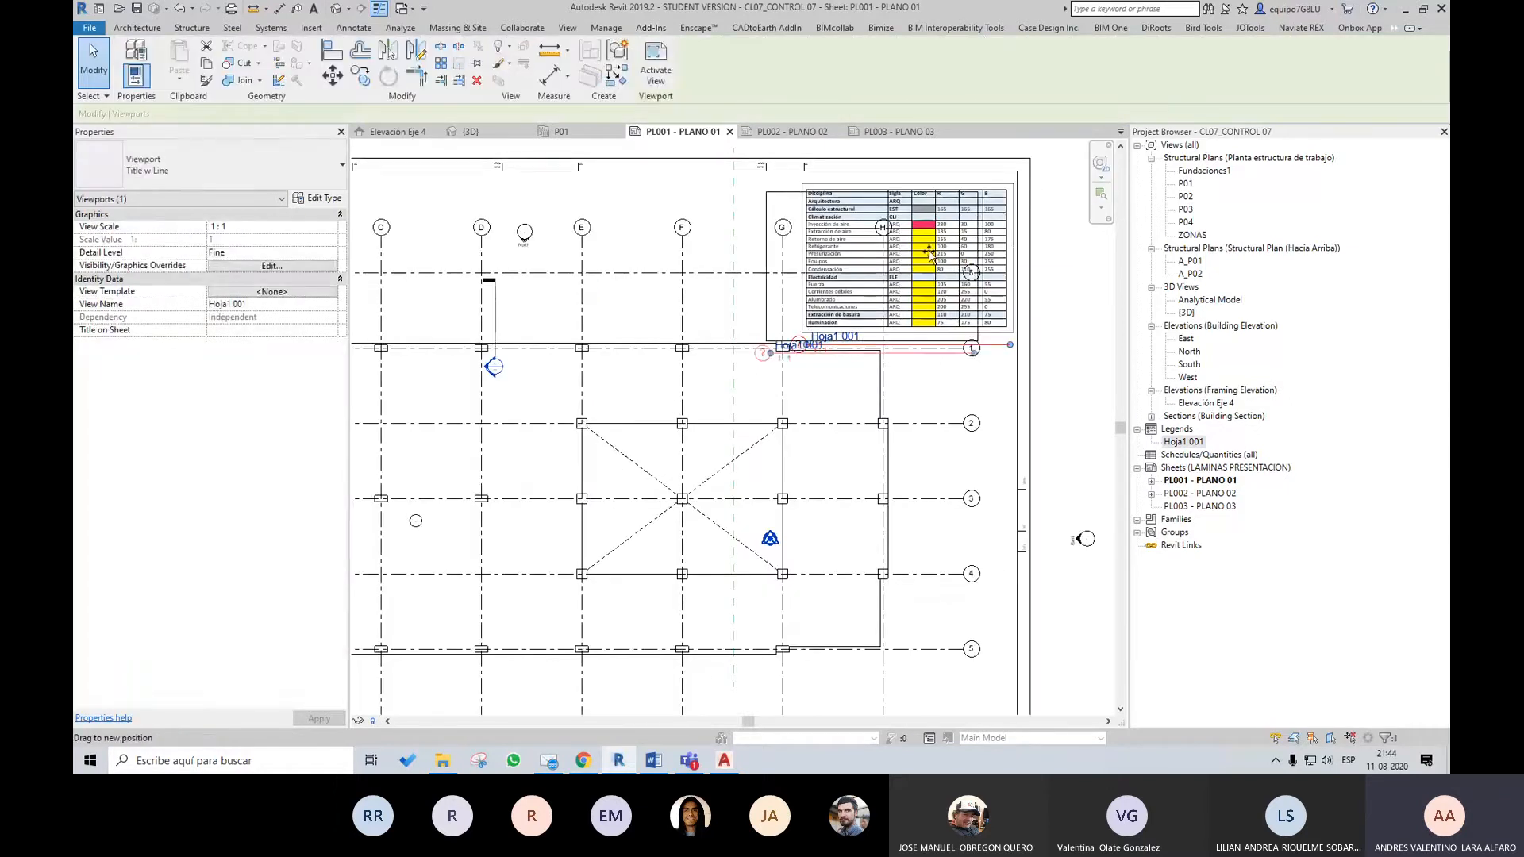
drag(941, 252, 943, 251)
middle_drag(845, 230, 849, 290)
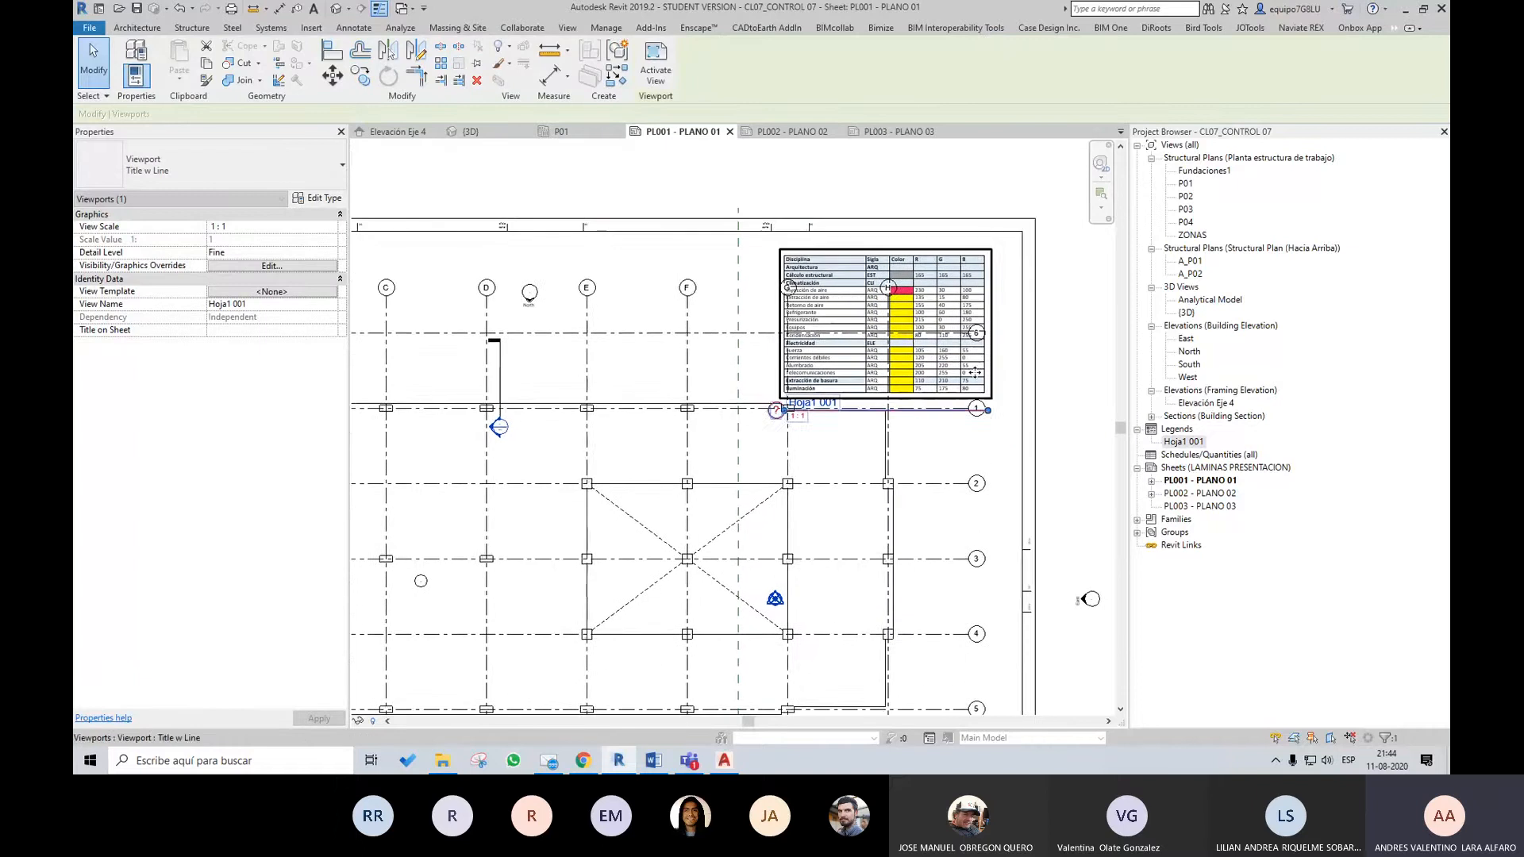
scroll(849, 291, down, 1)
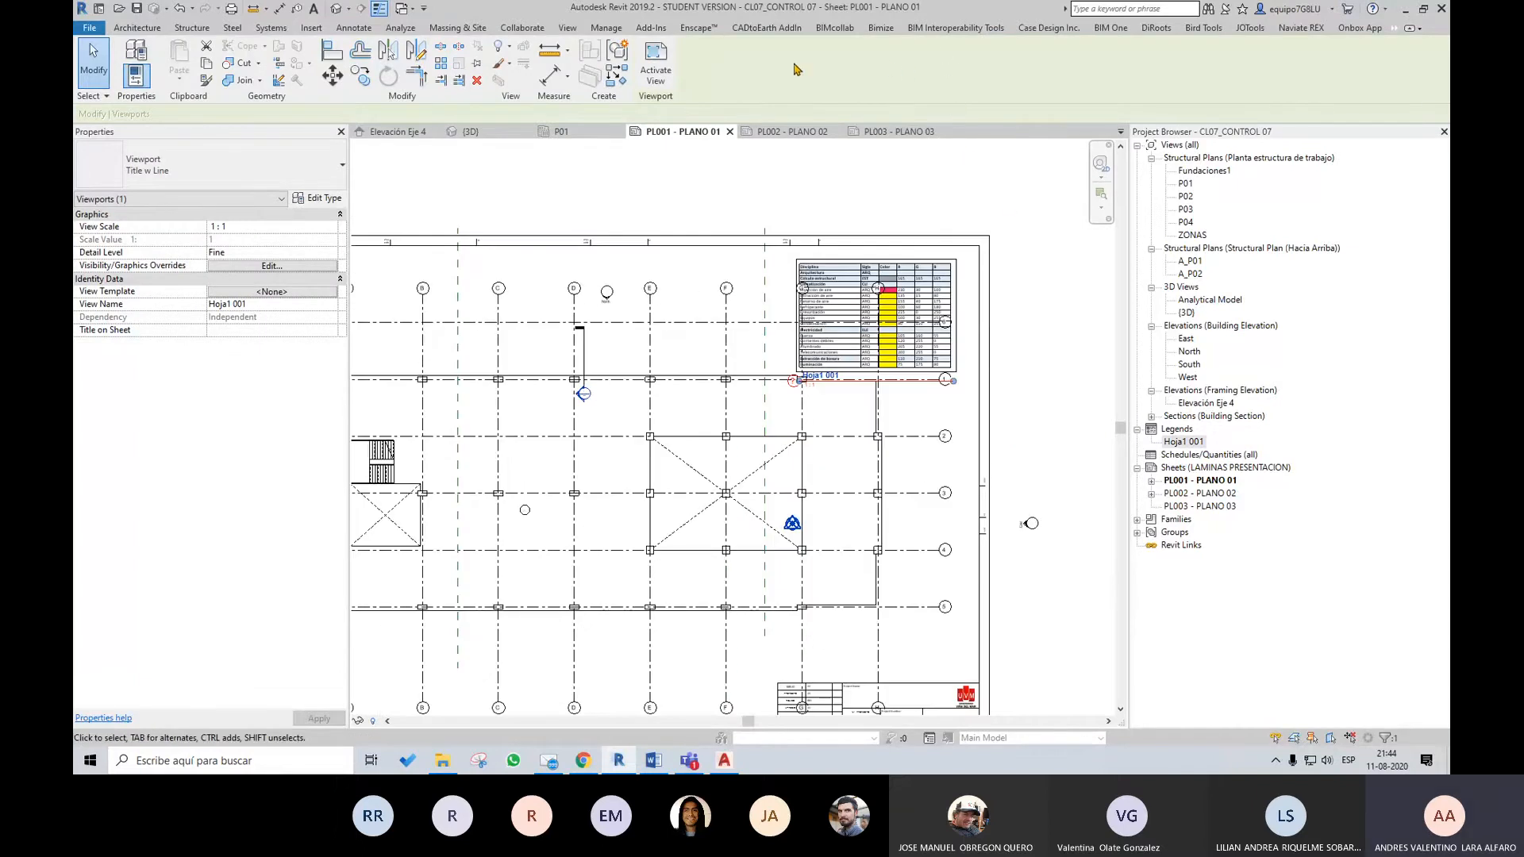
click(651, 28)
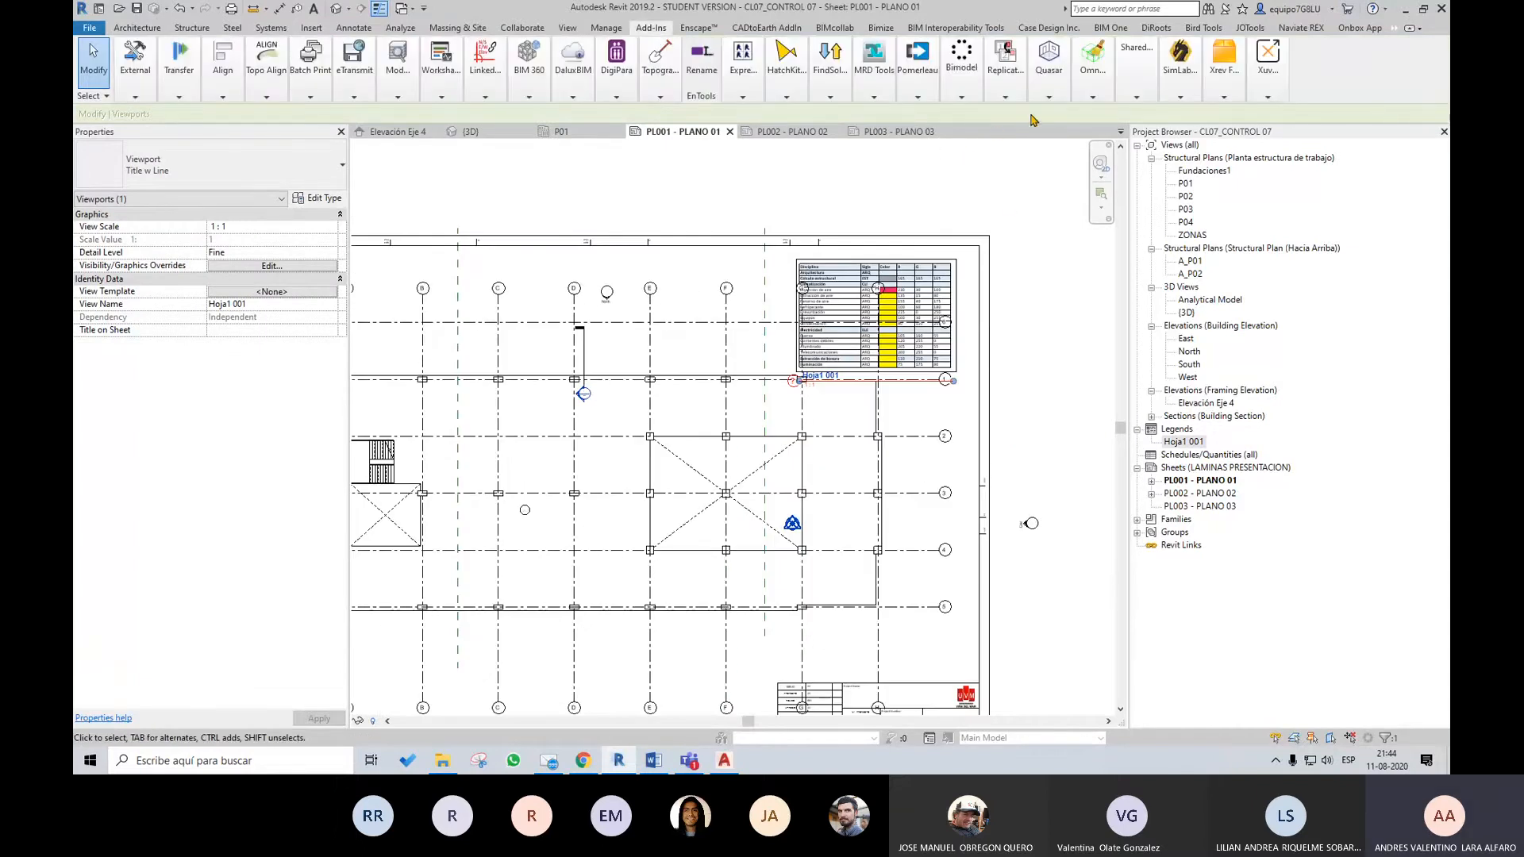
click(1011, 96)
click(1006, 125)
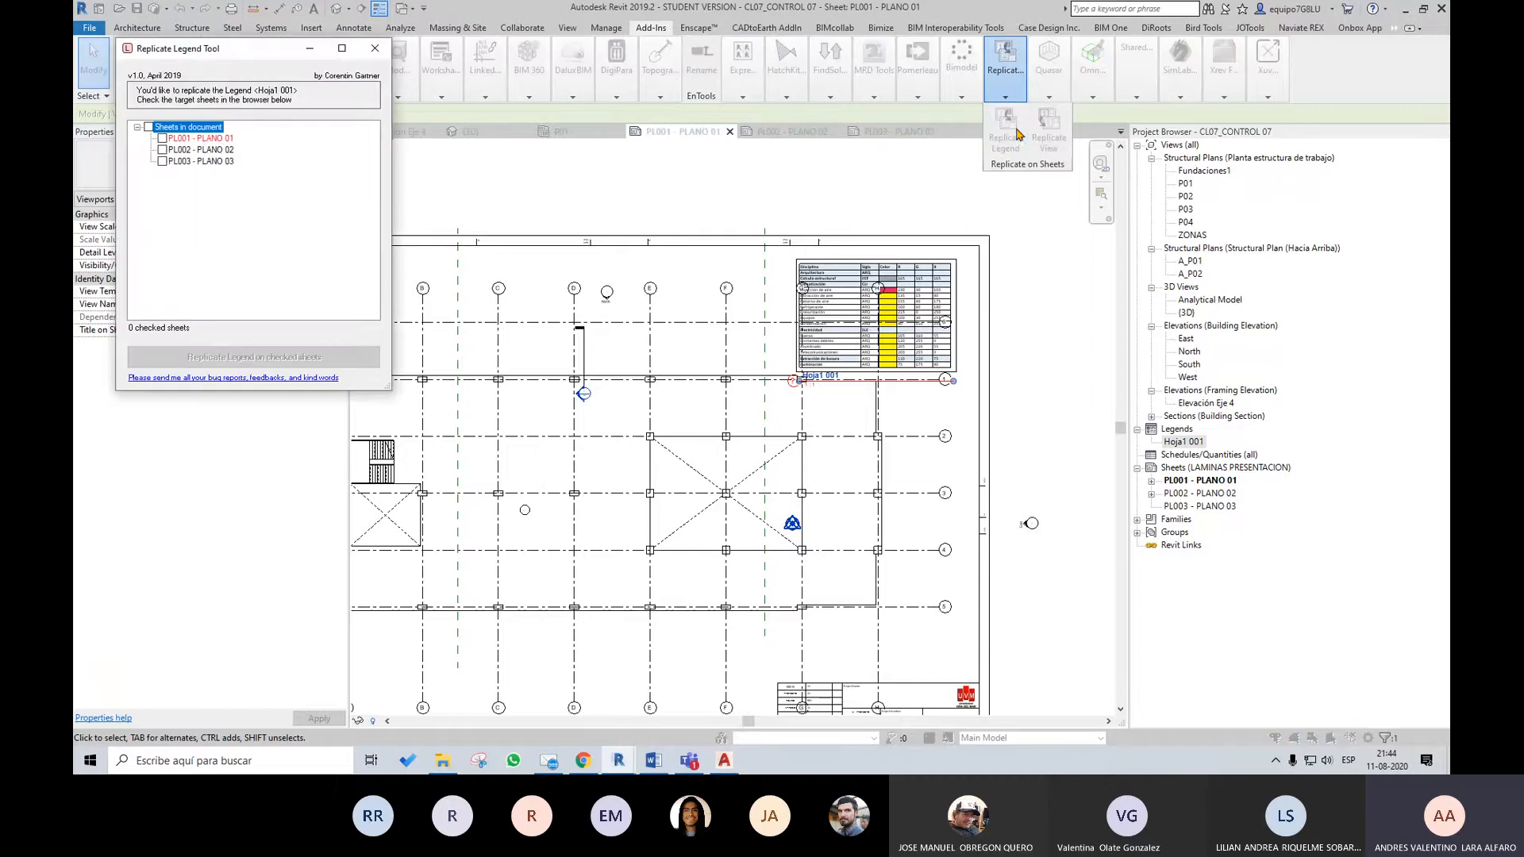
click(375, 49)
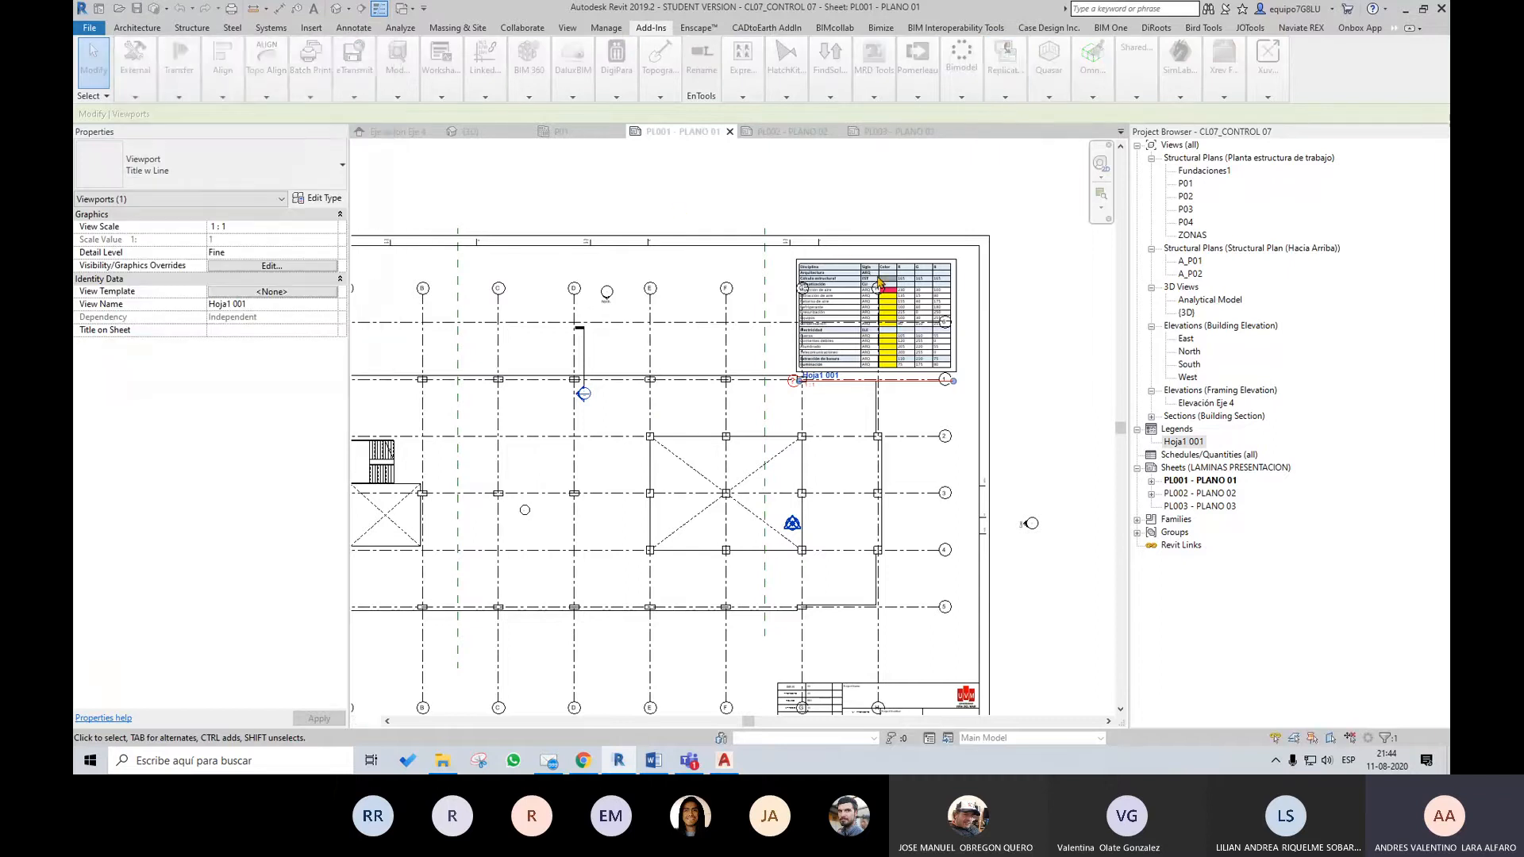
Use Replicate Legend to copy the Hoja1 001 legend onto sheets PL002 - PLANO 02 and PL003 - PLANO 03, and close the tool
click(1004, 96)
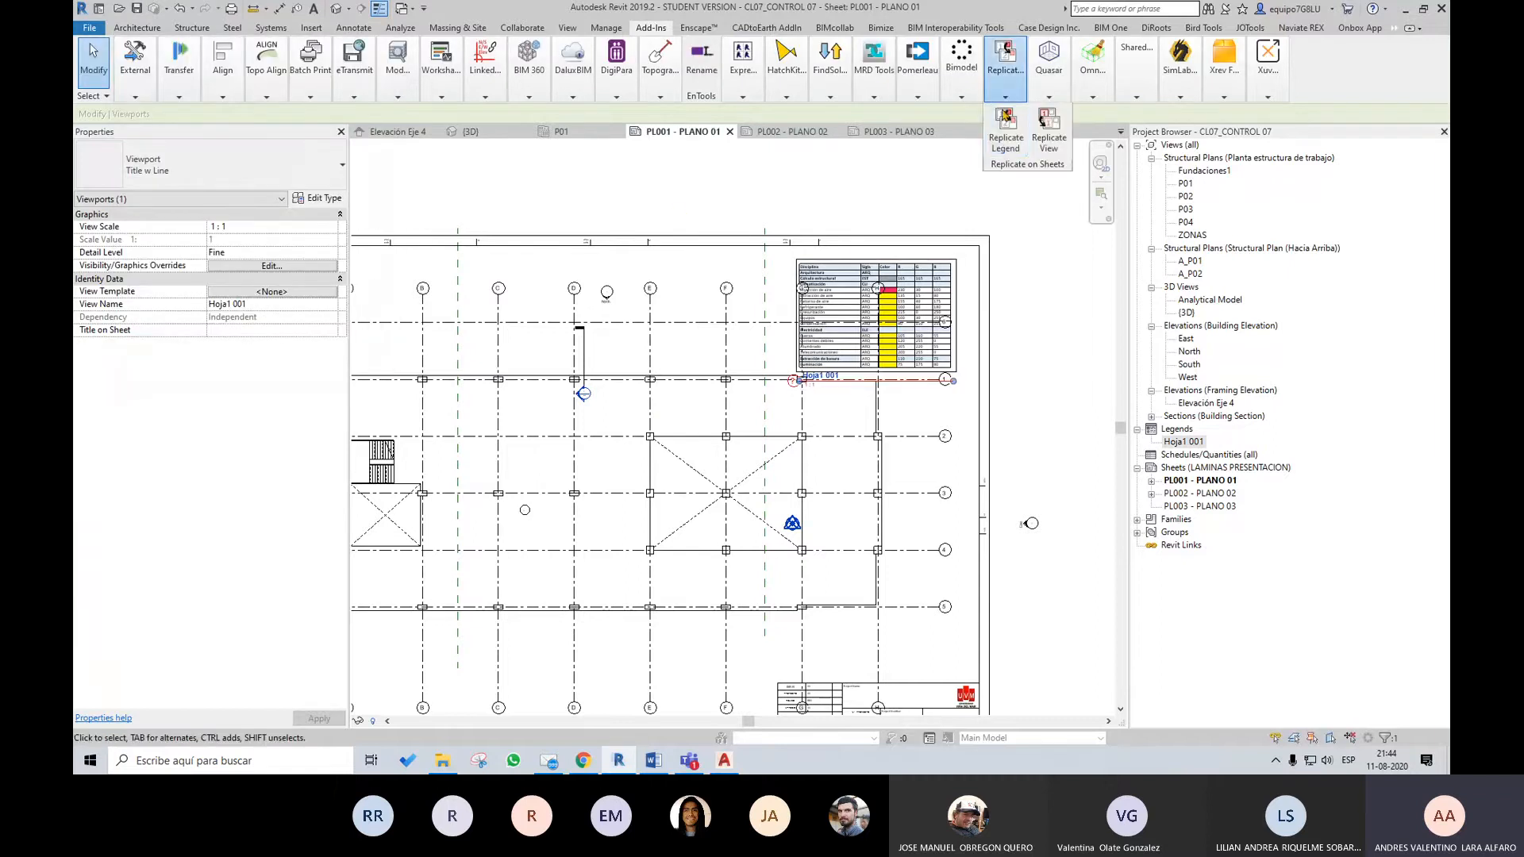
click(994, 143)
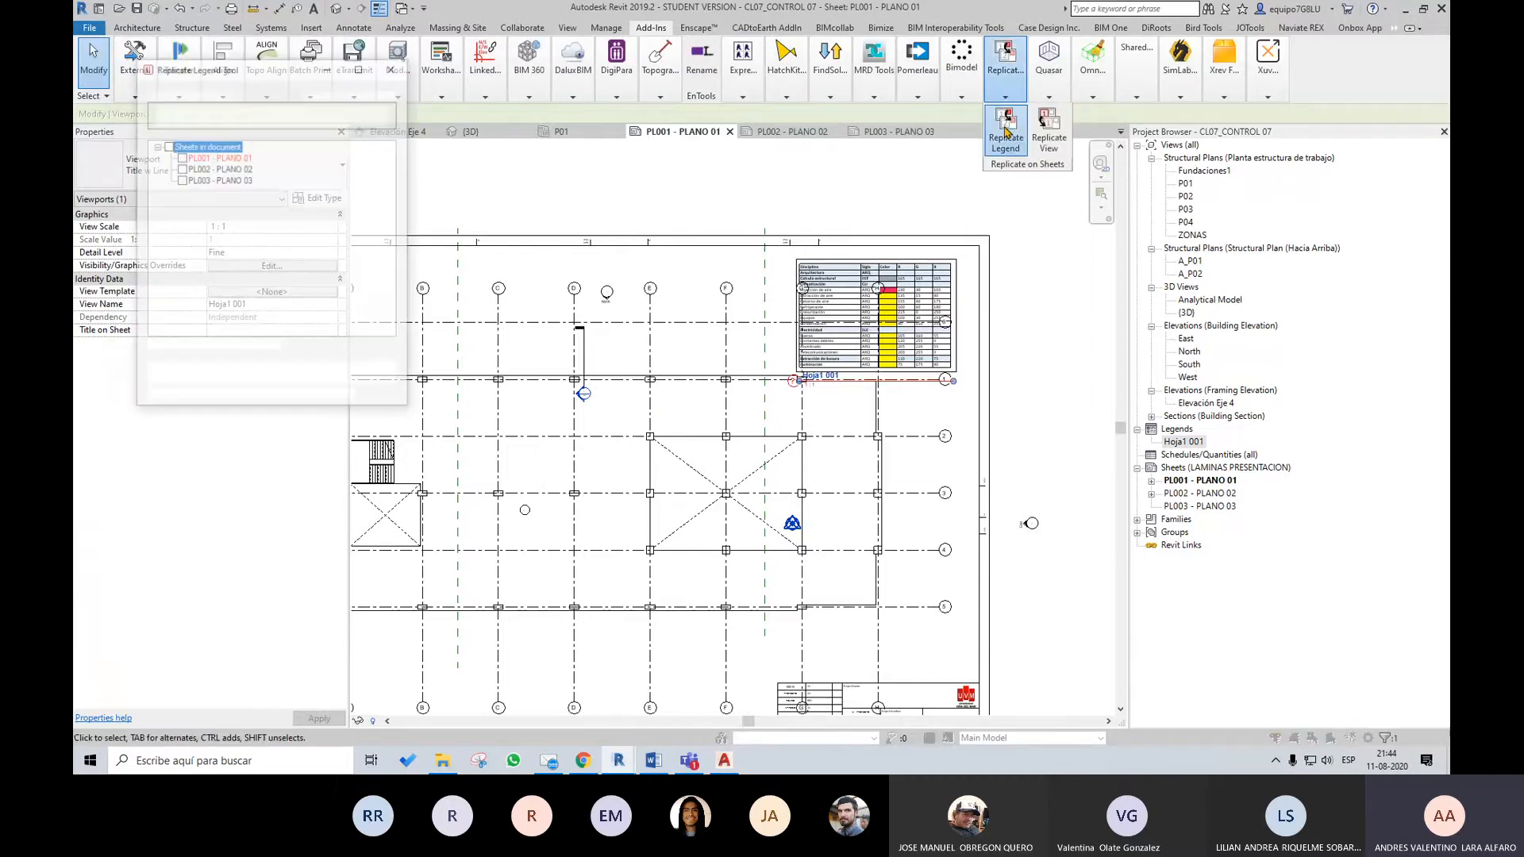
click(181, 168)
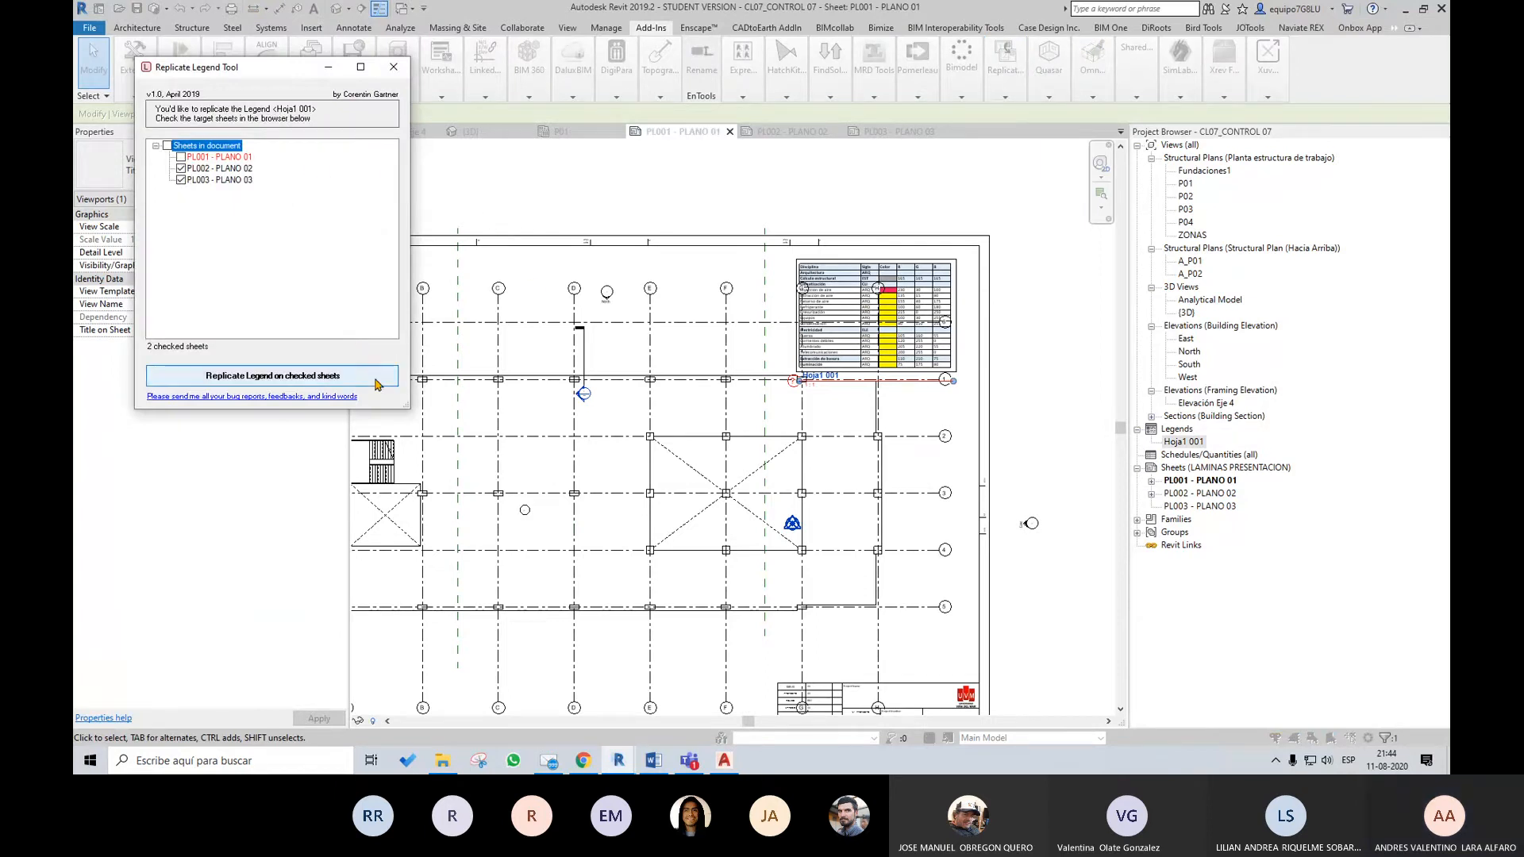
click(350, 375)
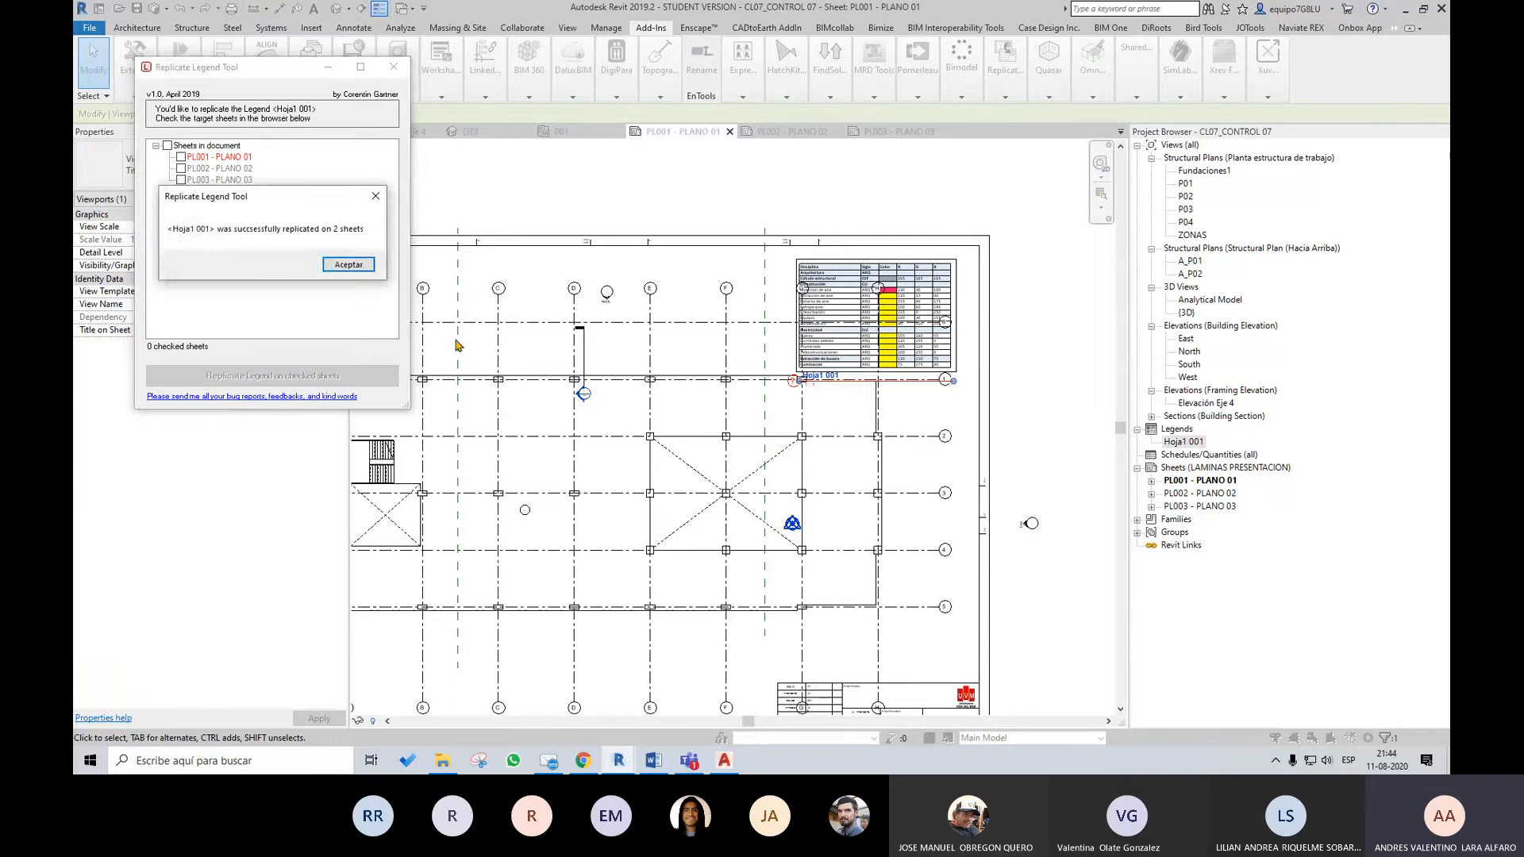
click(348, 265)
click(394, 66)
Open sheets PL002 - PLANO 02 and PL003 - PLANO 03 and check the placement of the replicated Hoja1 001 legend
double_click(1201, 493)
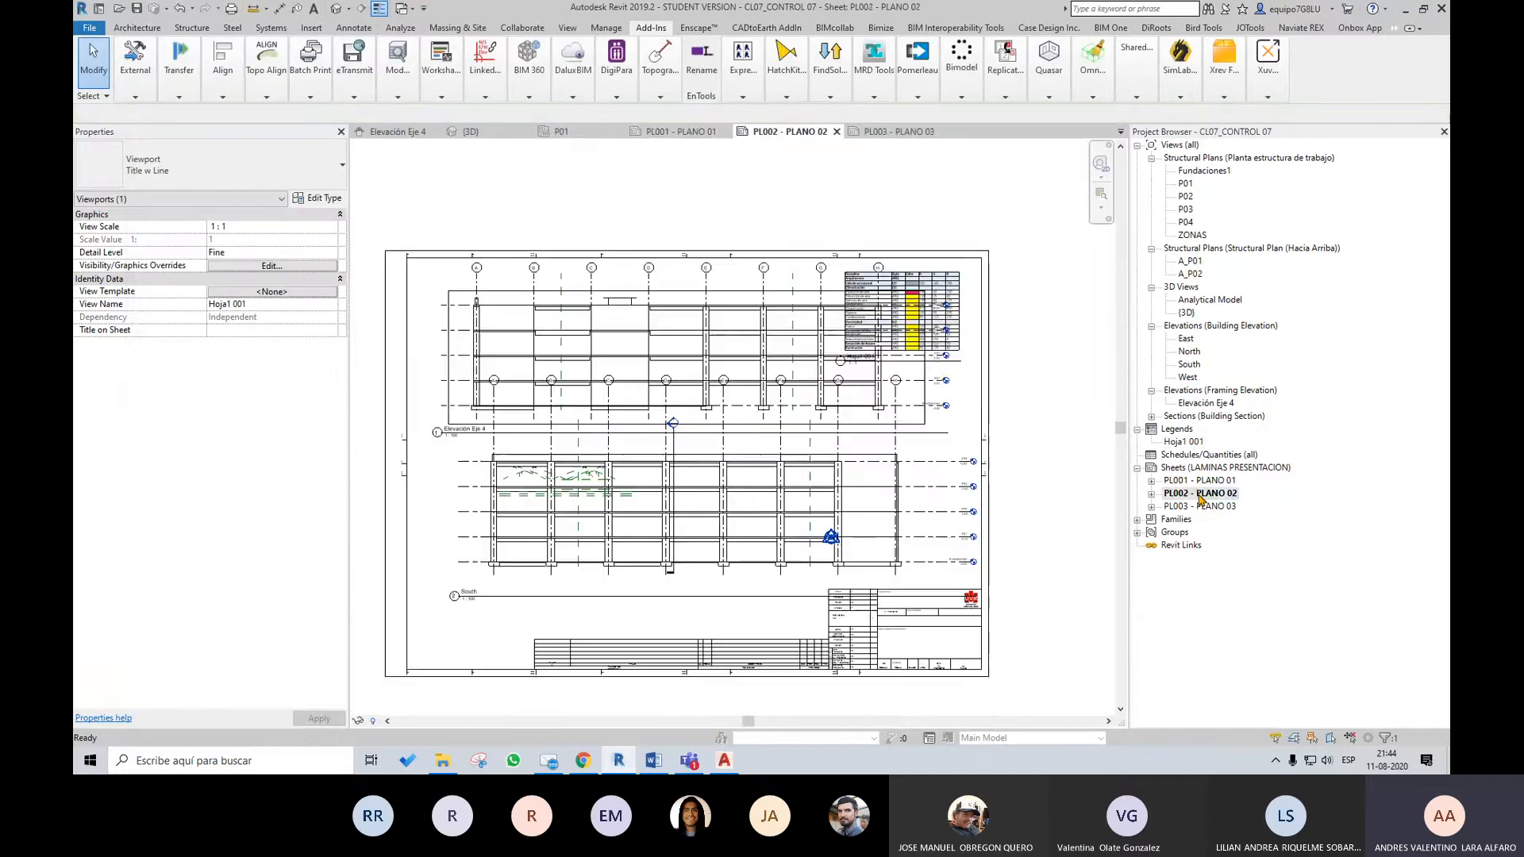
double_click(1199, 506)
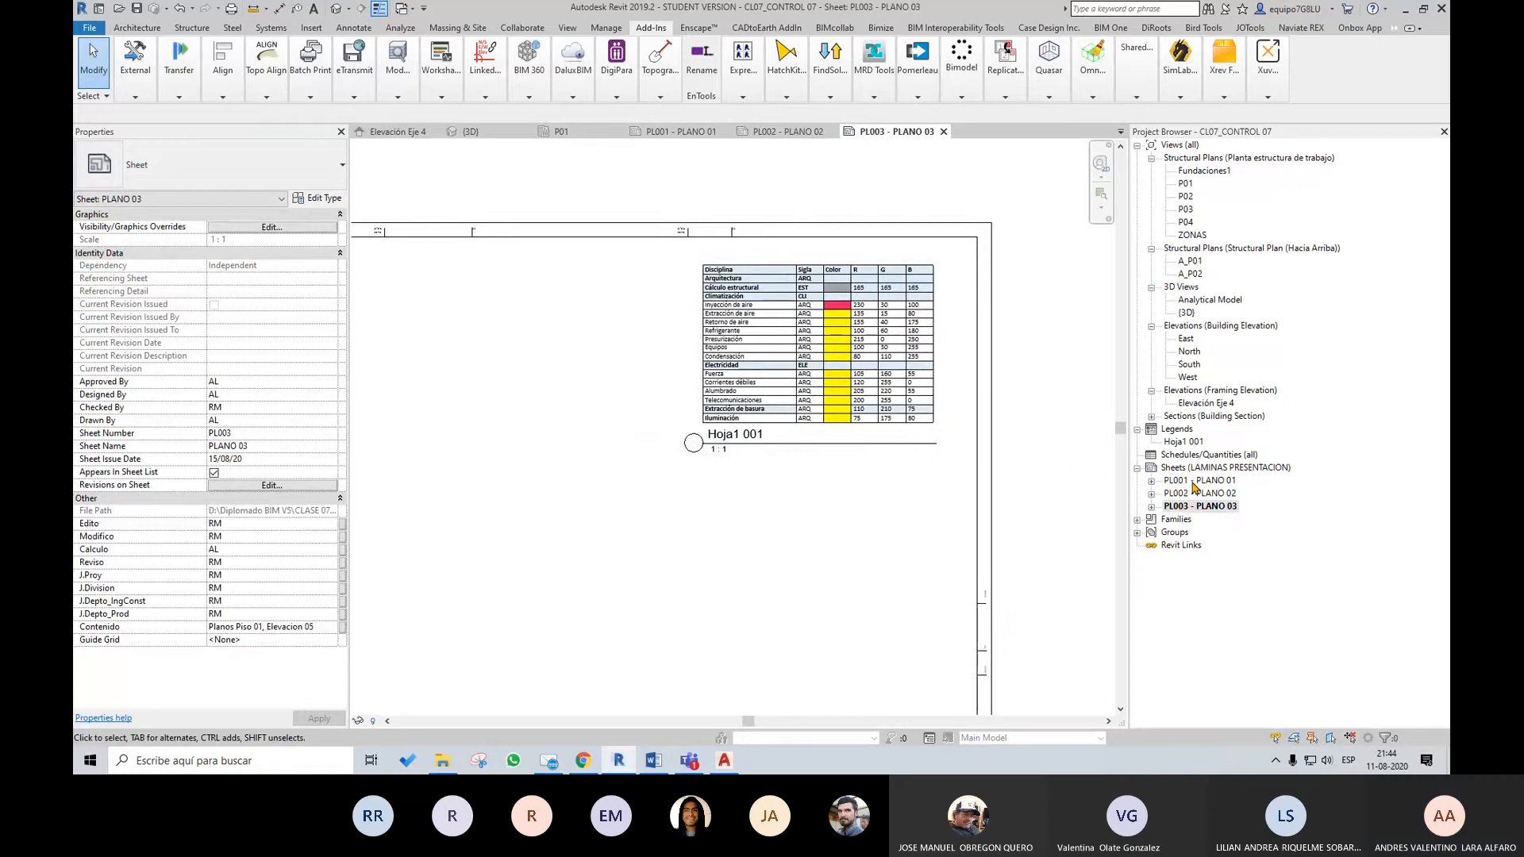
scroll(1022, 441, down, 4)
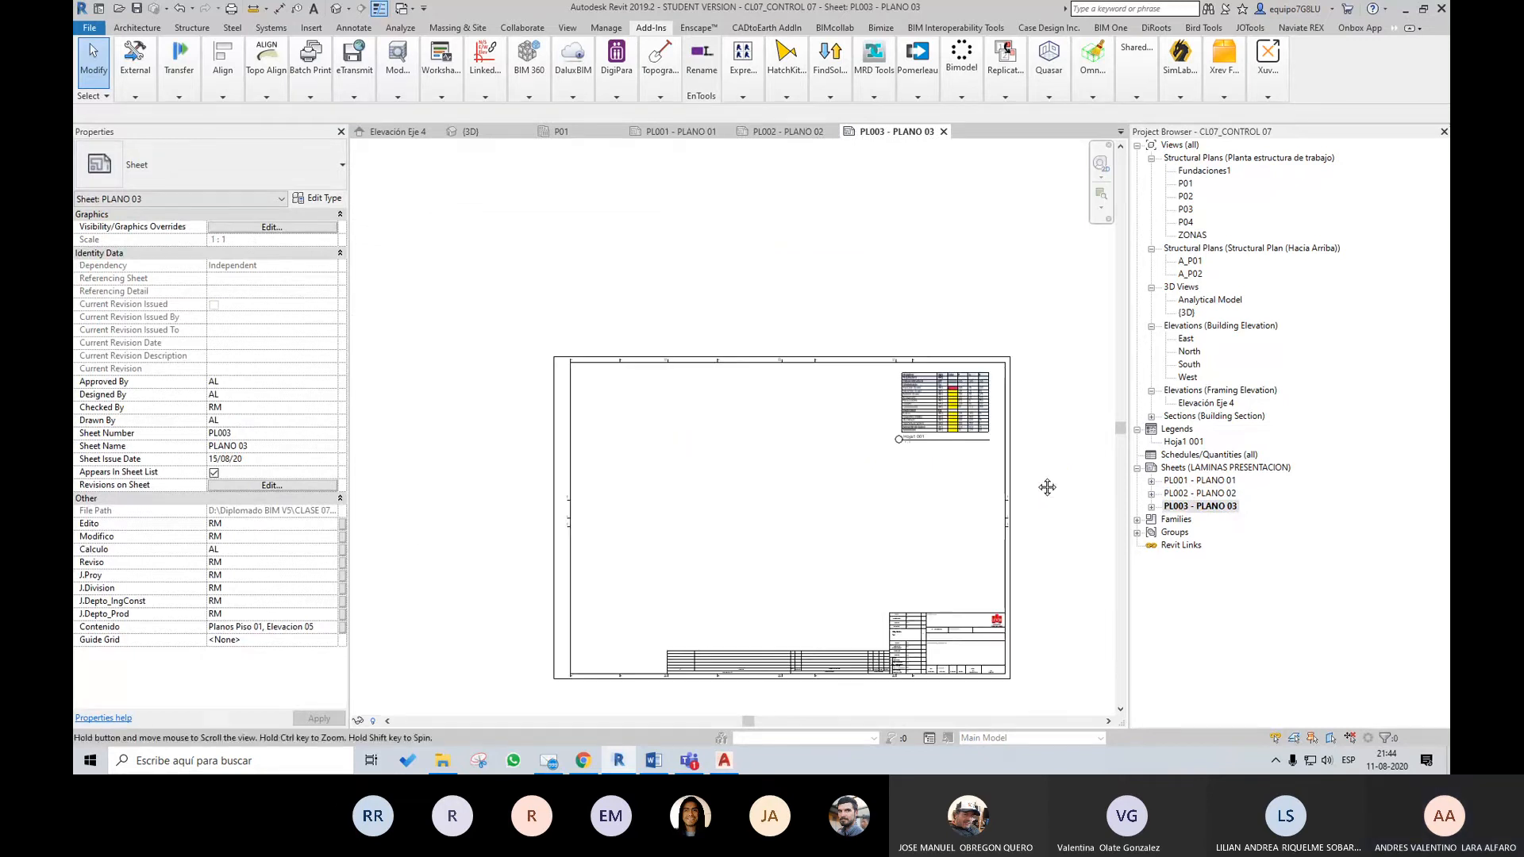
scroll(1044, 442, up, 2)
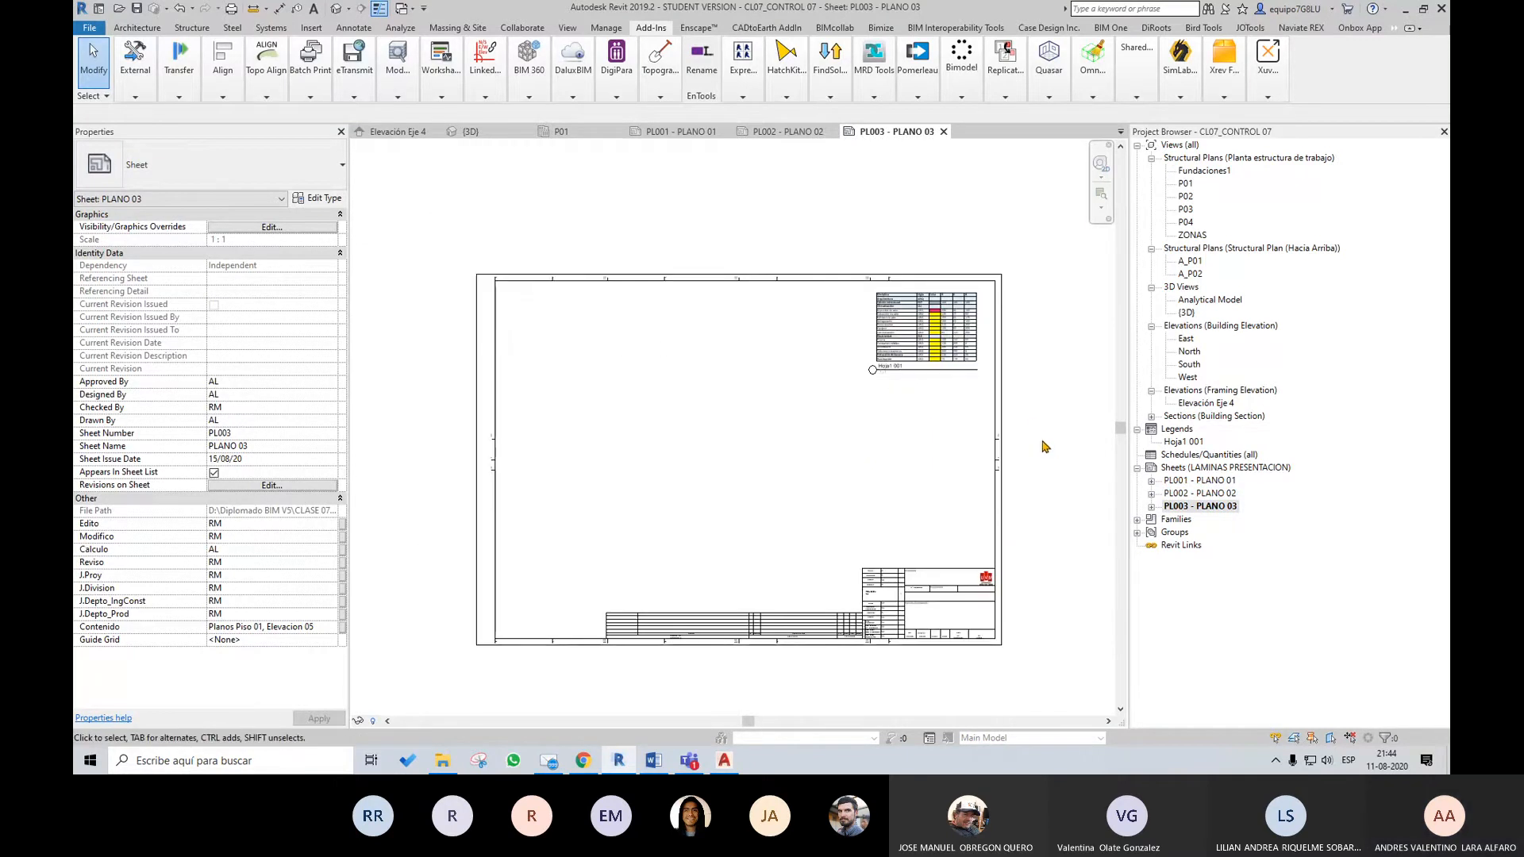
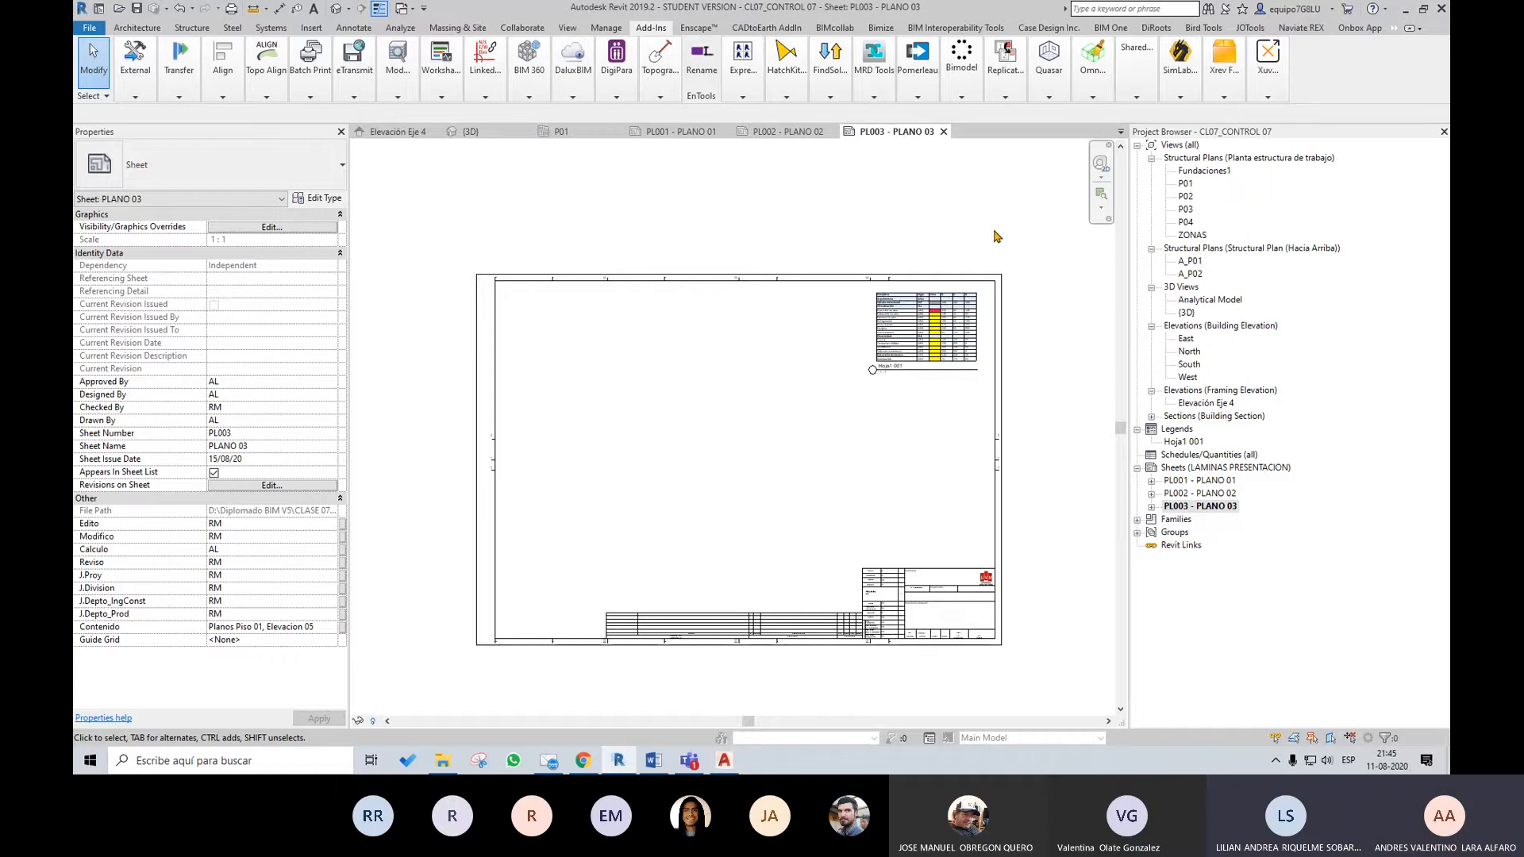
Try to place structural plan view P01 on sheet PL003 - PLANO 03
click(1185, 183)
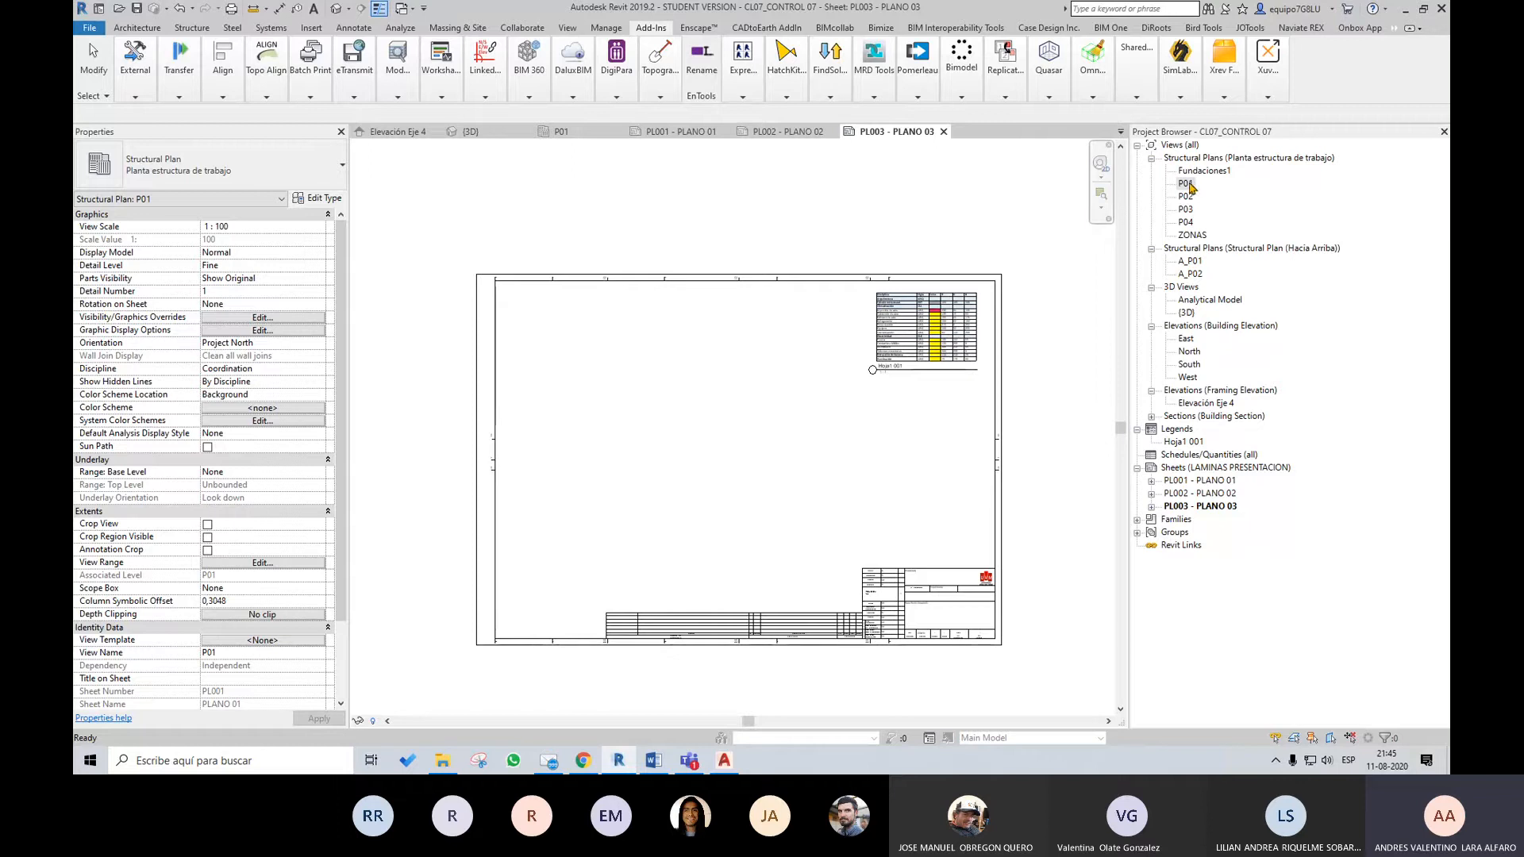
drag(1186, 187, 777, 427)
drag(762, 279, 707, 337)
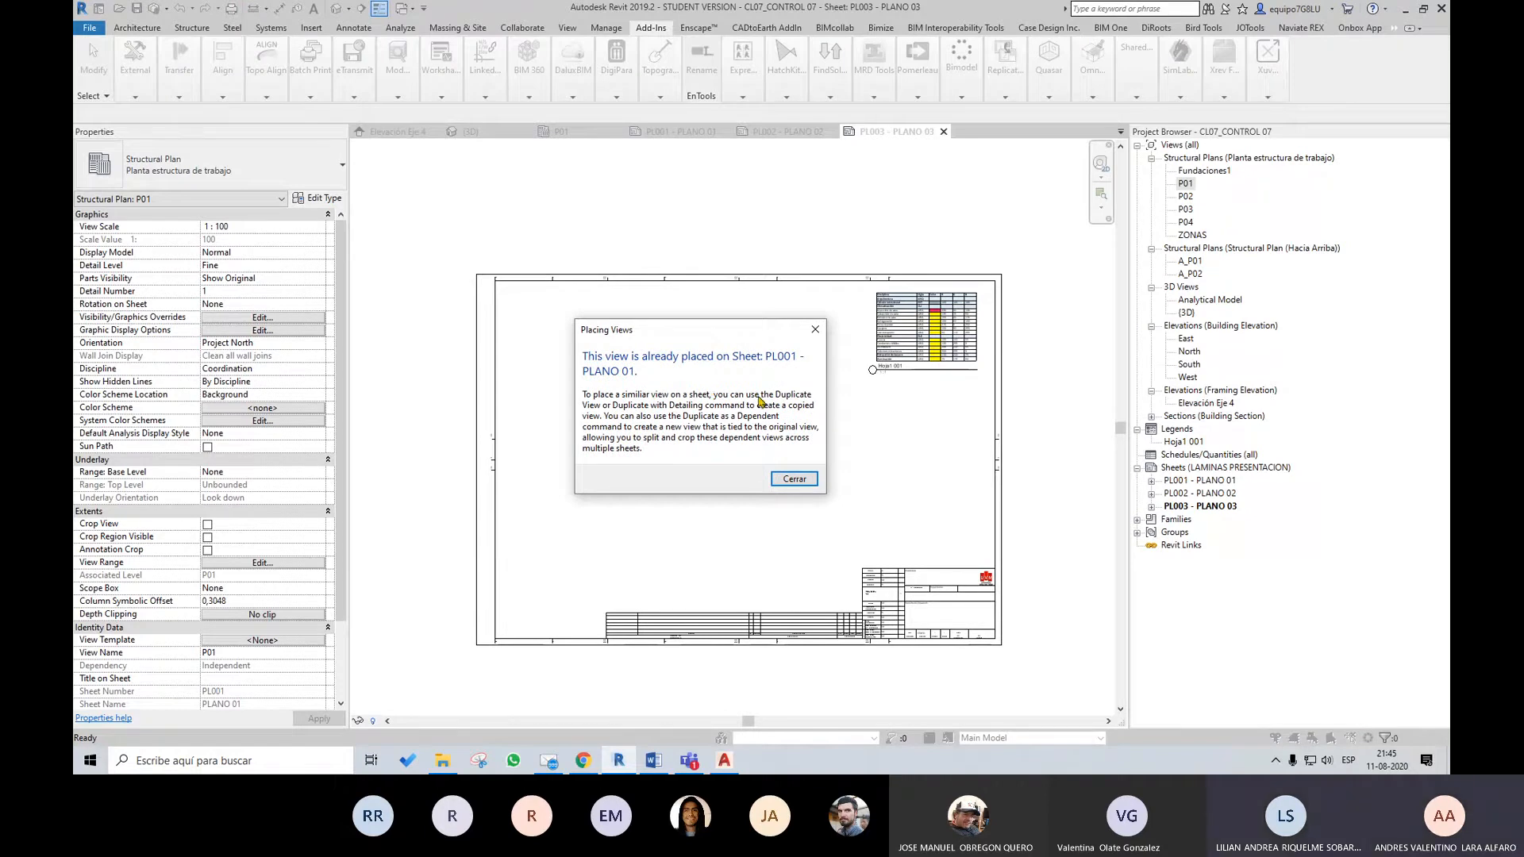
click(794, 479)
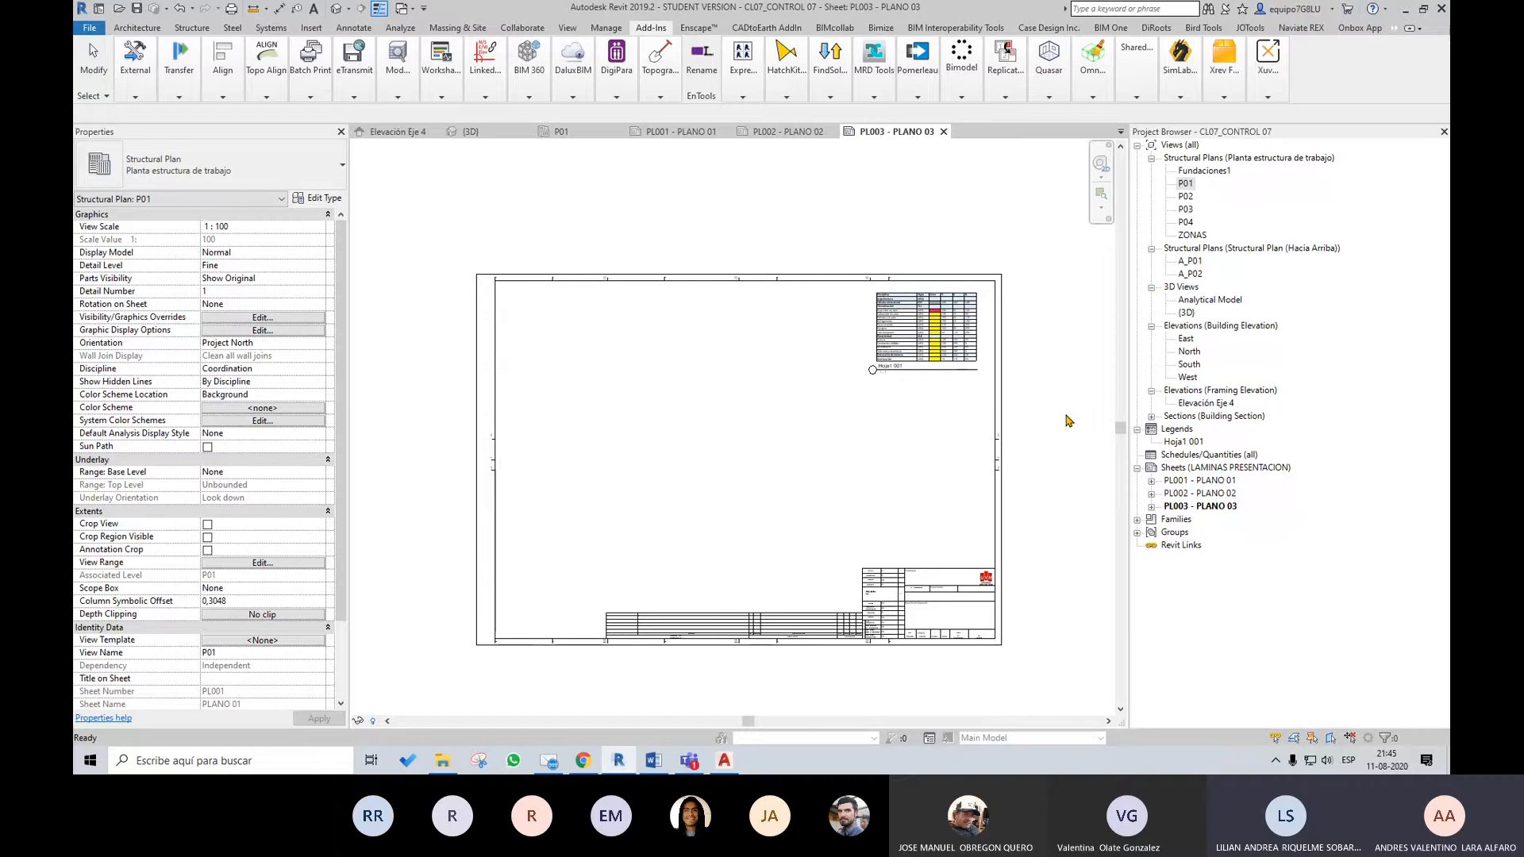
Show the Duplicate View option for structural plan P01 without creating a copy
right_click(1189, 186)
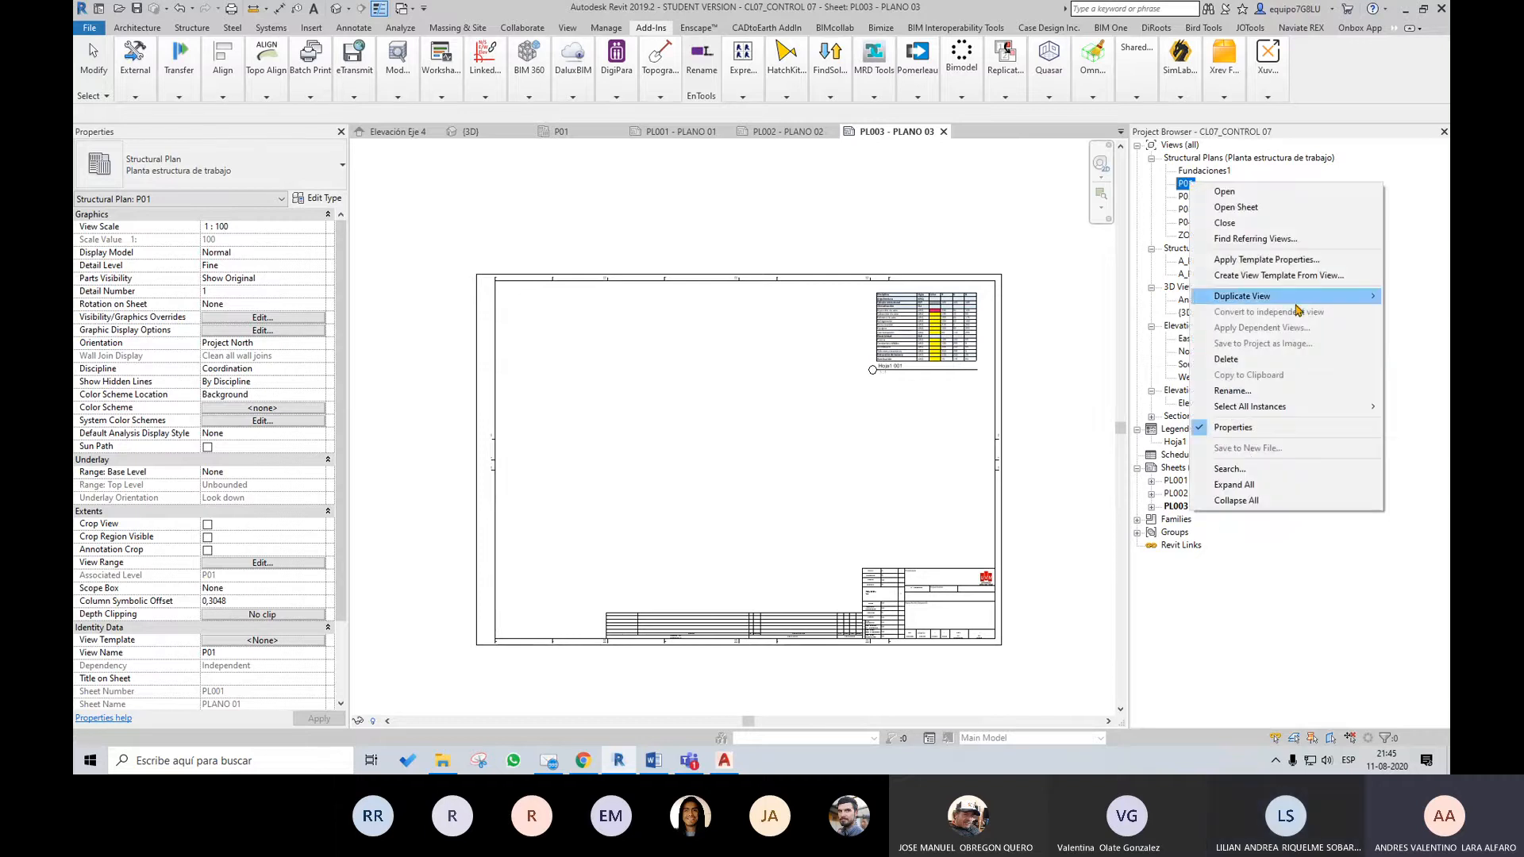
mouse_move(1296, 304)
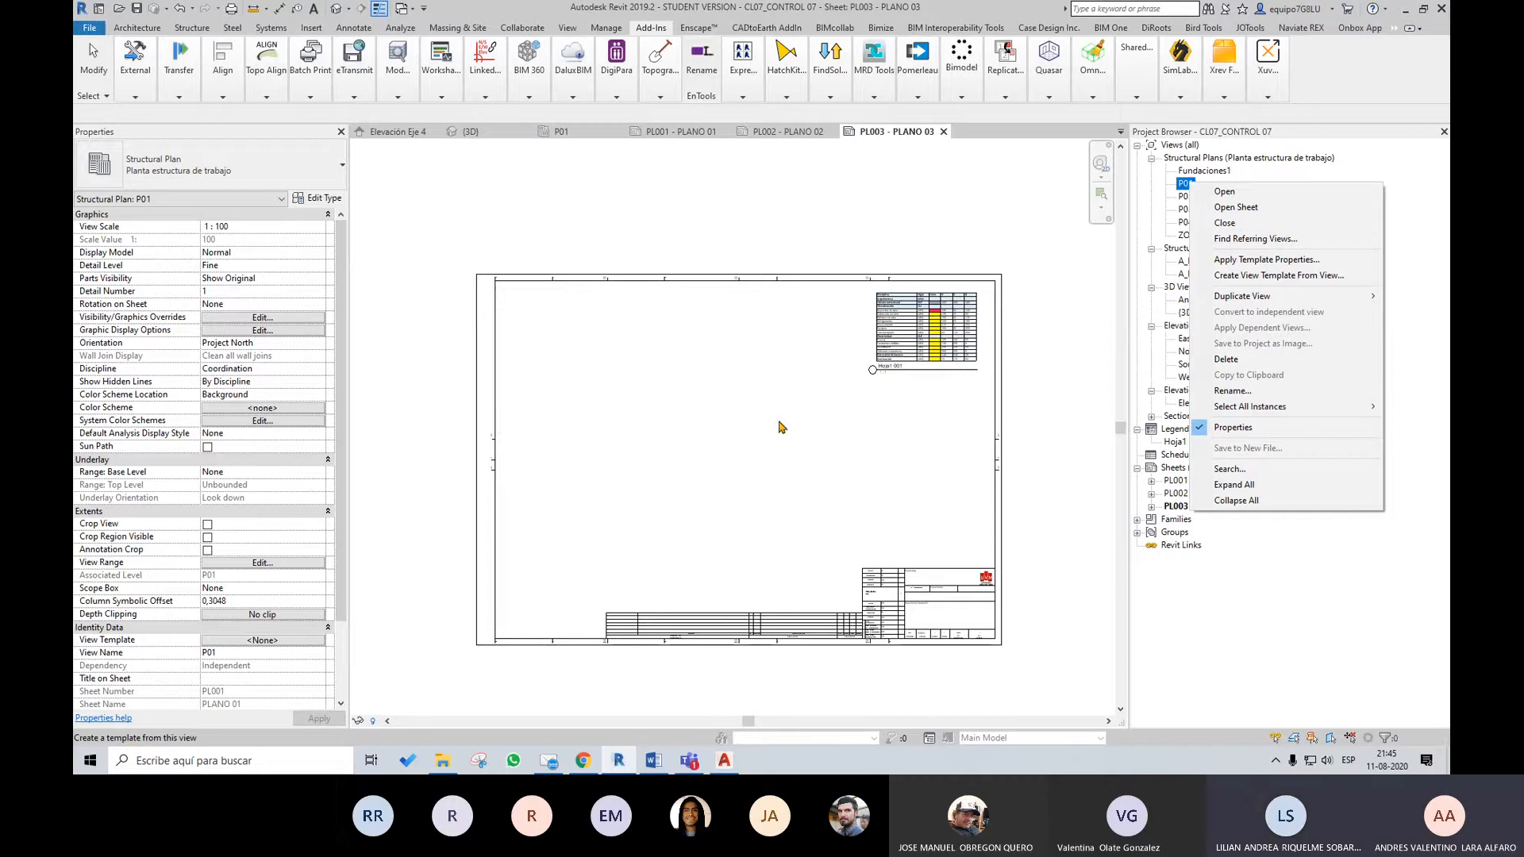
click(1040, 393)
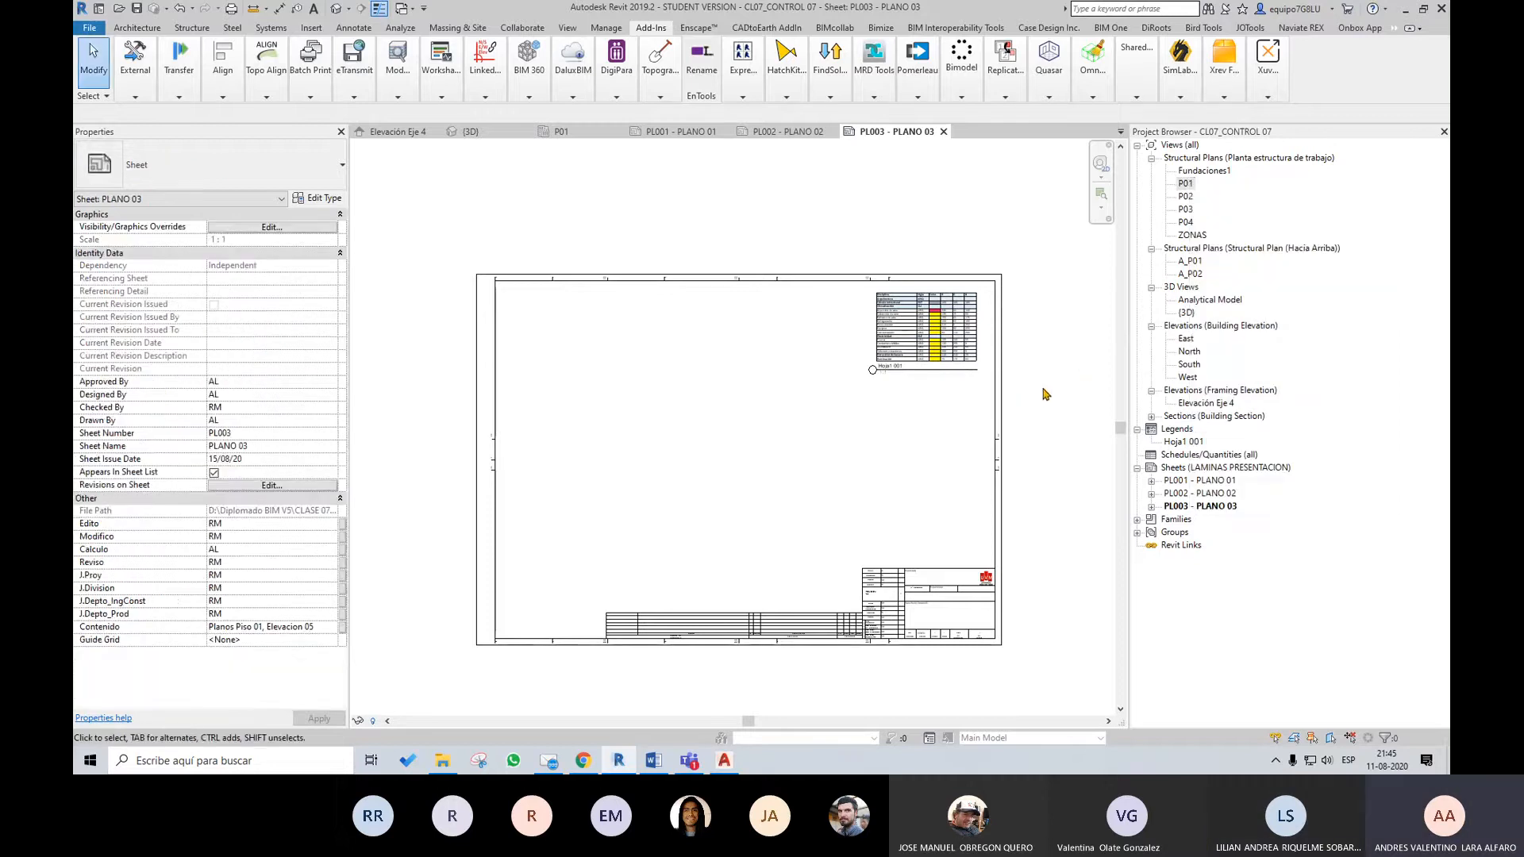
Examine the Hoja1 001 legend and its position relative to the title block on sheet PL003 - PLANO 03
scroll(960, 433, up, 2)
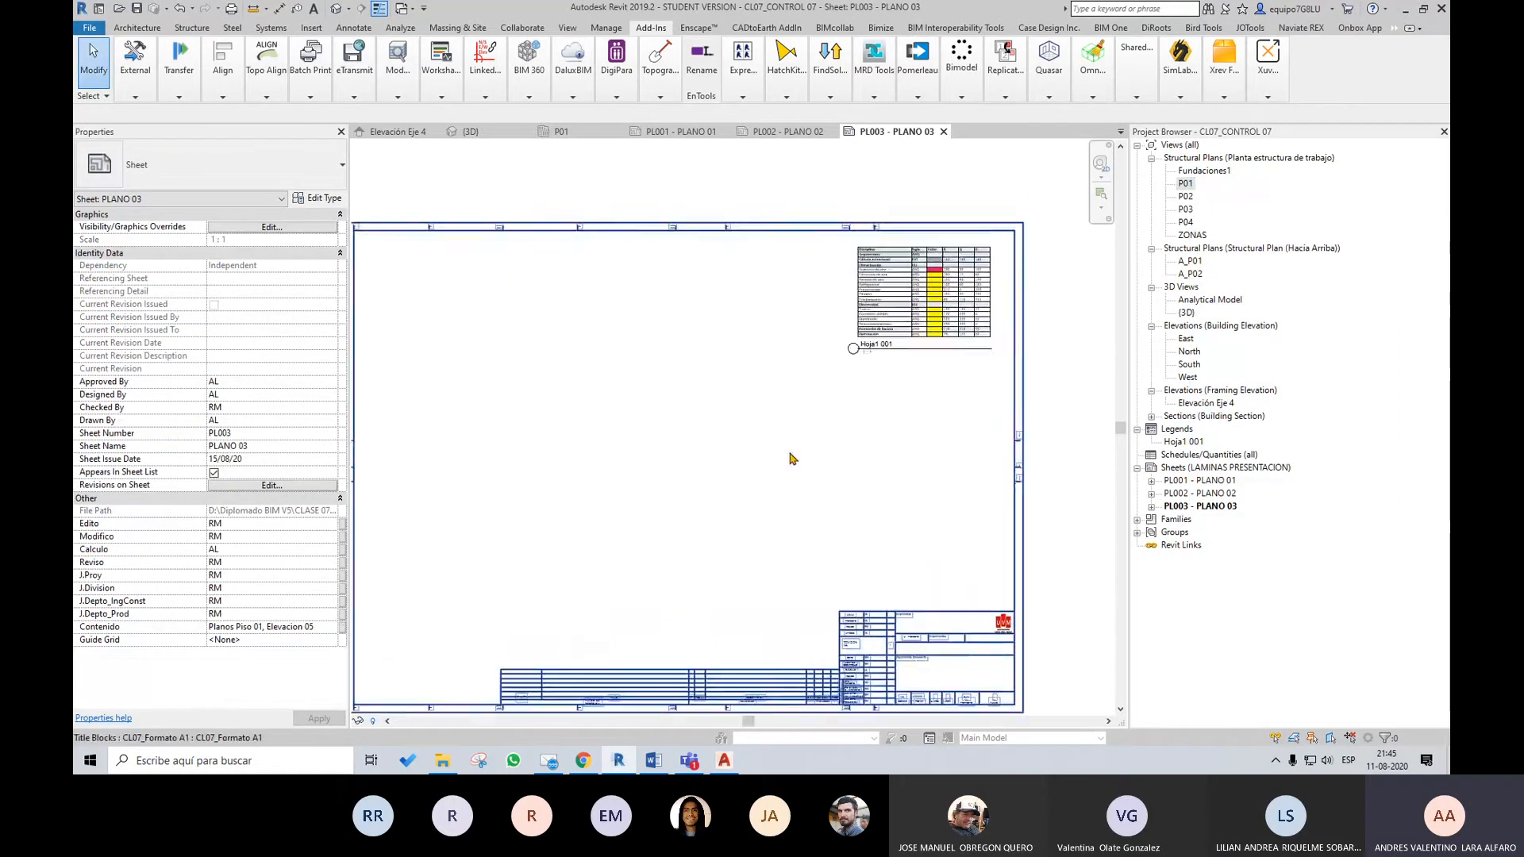
middle_drag(790, 456, 933, 442)
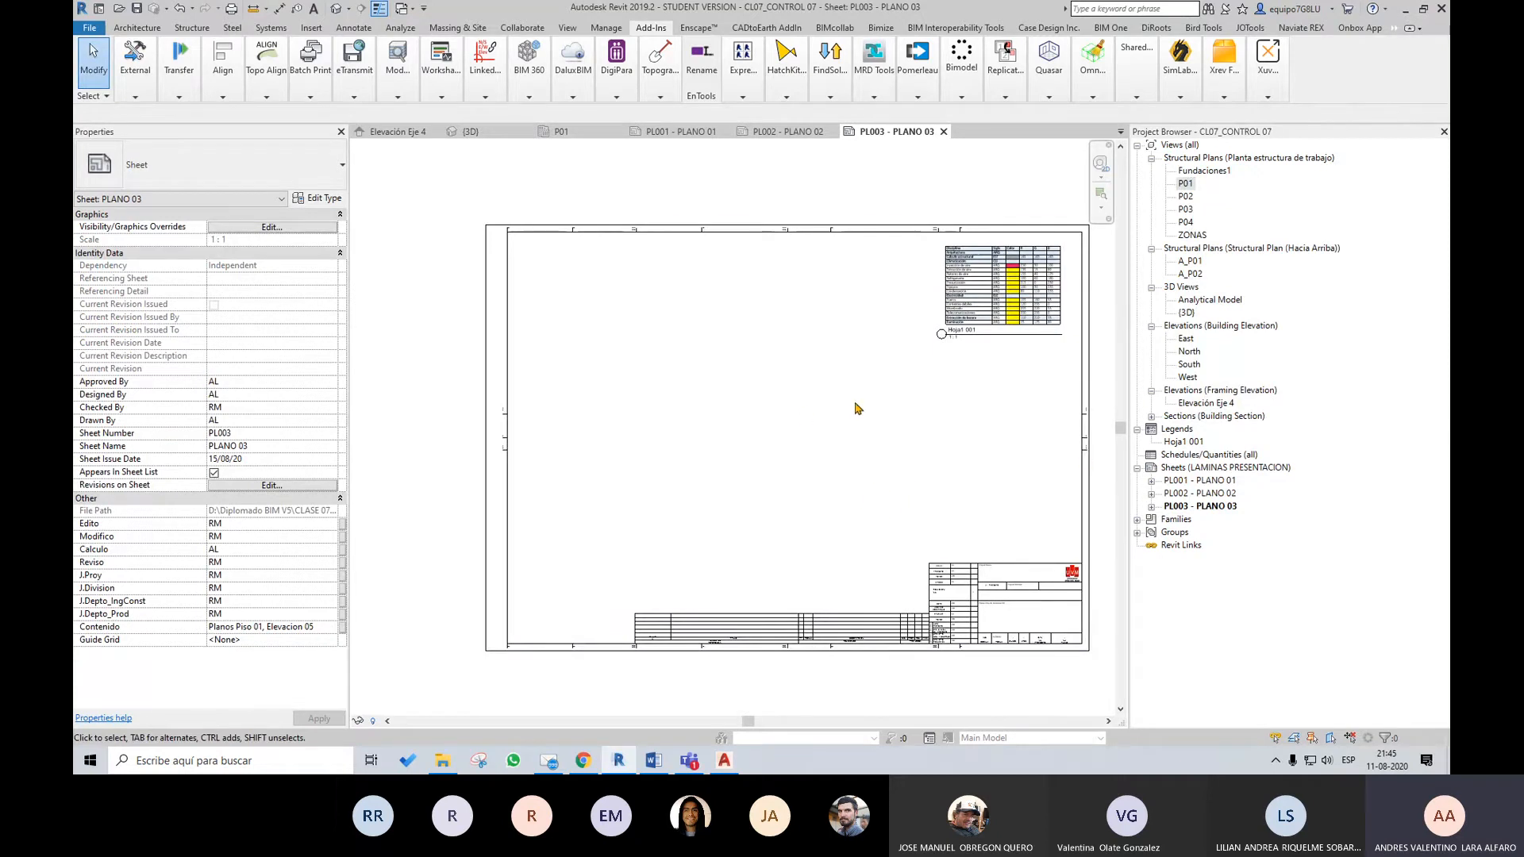
middle_drag(907, 469, 862, 454)
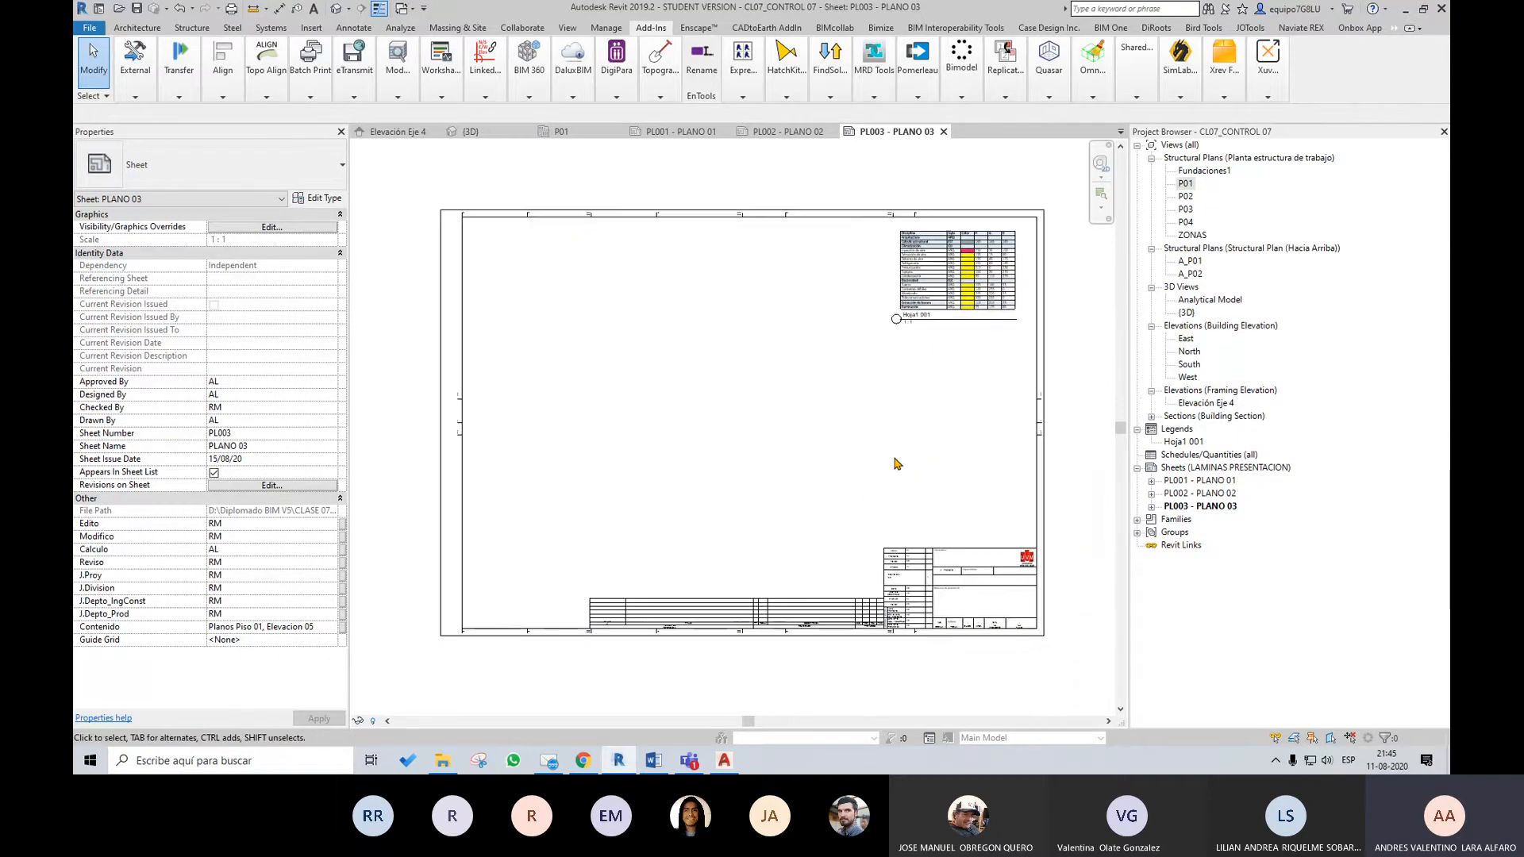
scroll(897, 463, up, 5)
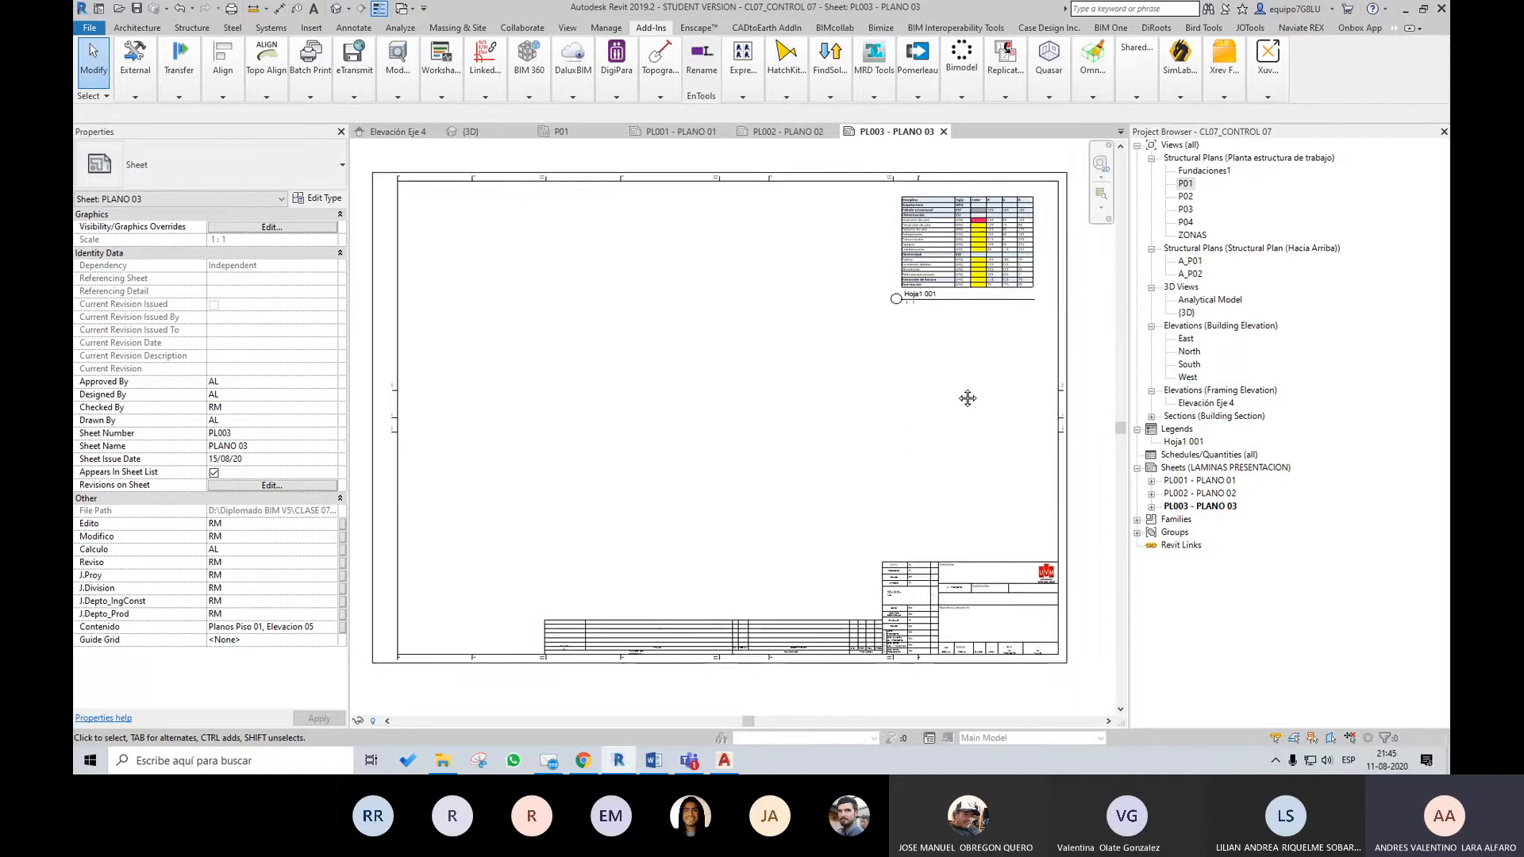
click(992, 421)
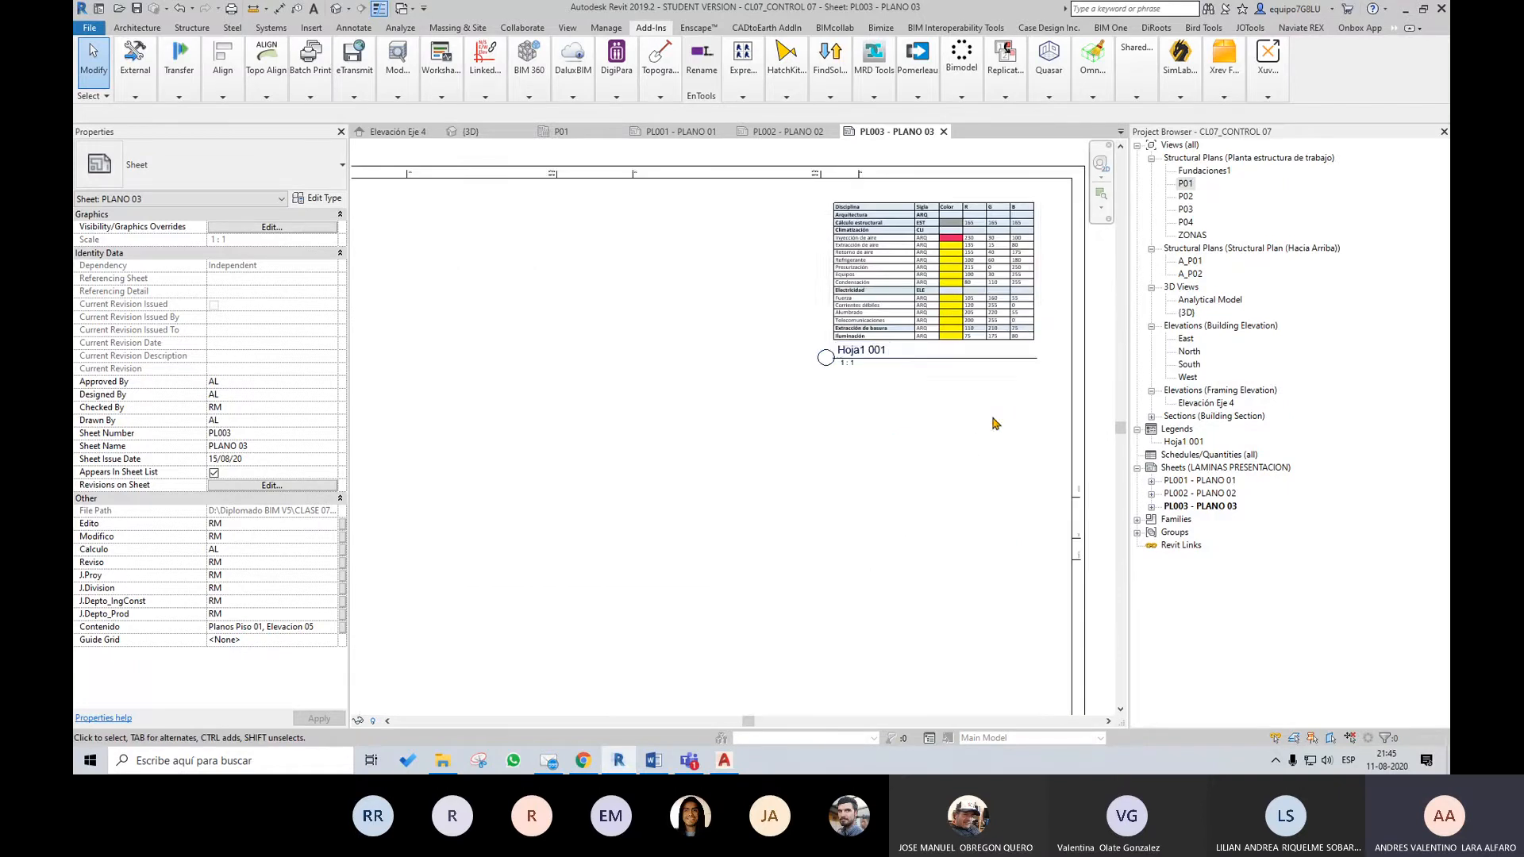
scroll(1011, 435, down, 5)
scroll(1026, 400, up, 4)
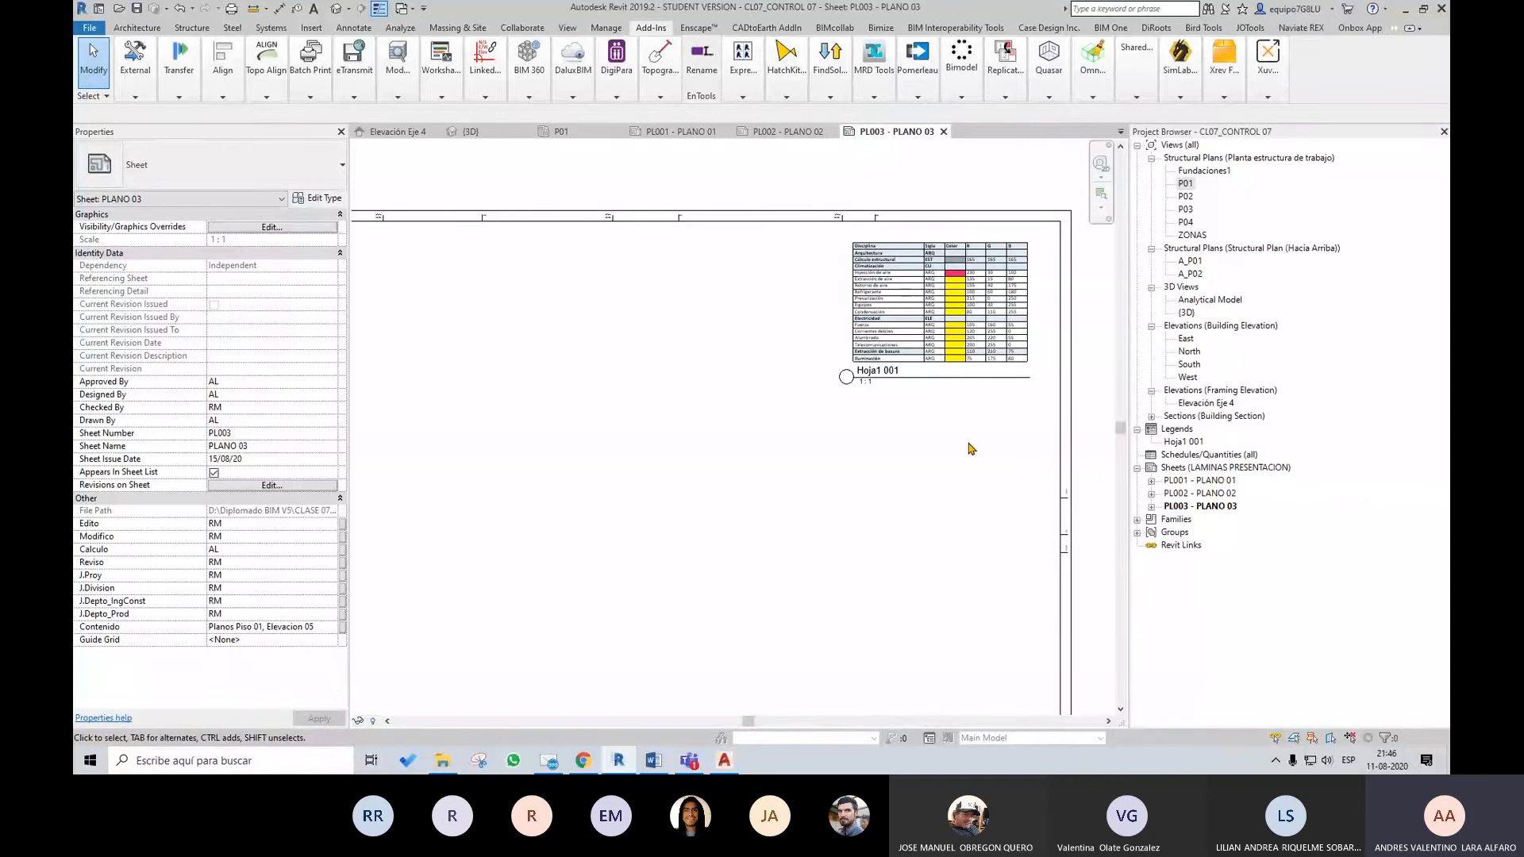
scroll(953, 445, down, 2)
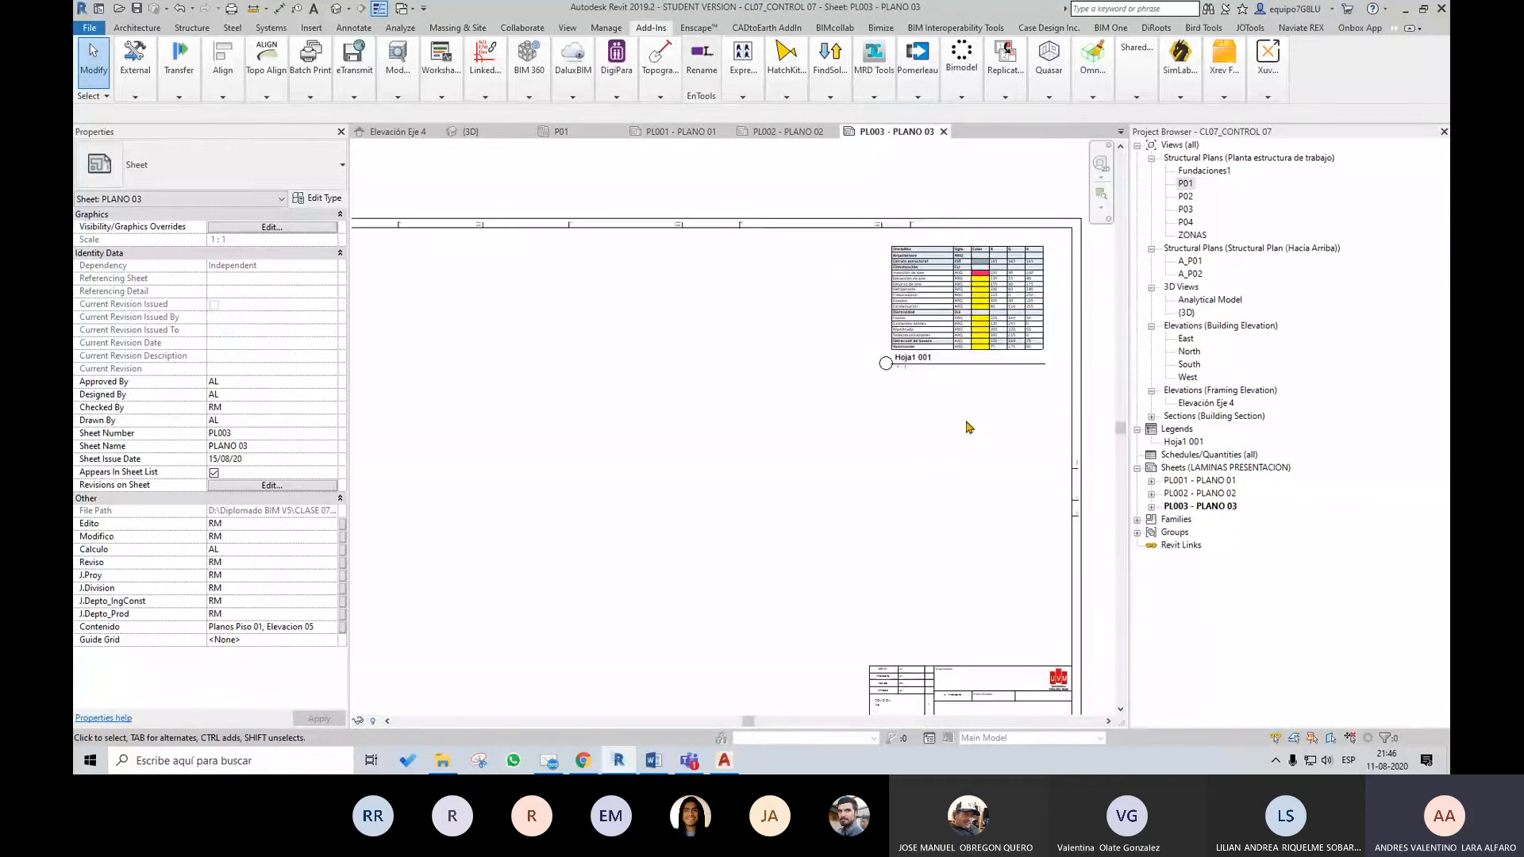
scroll(1028, 449, down, 2)
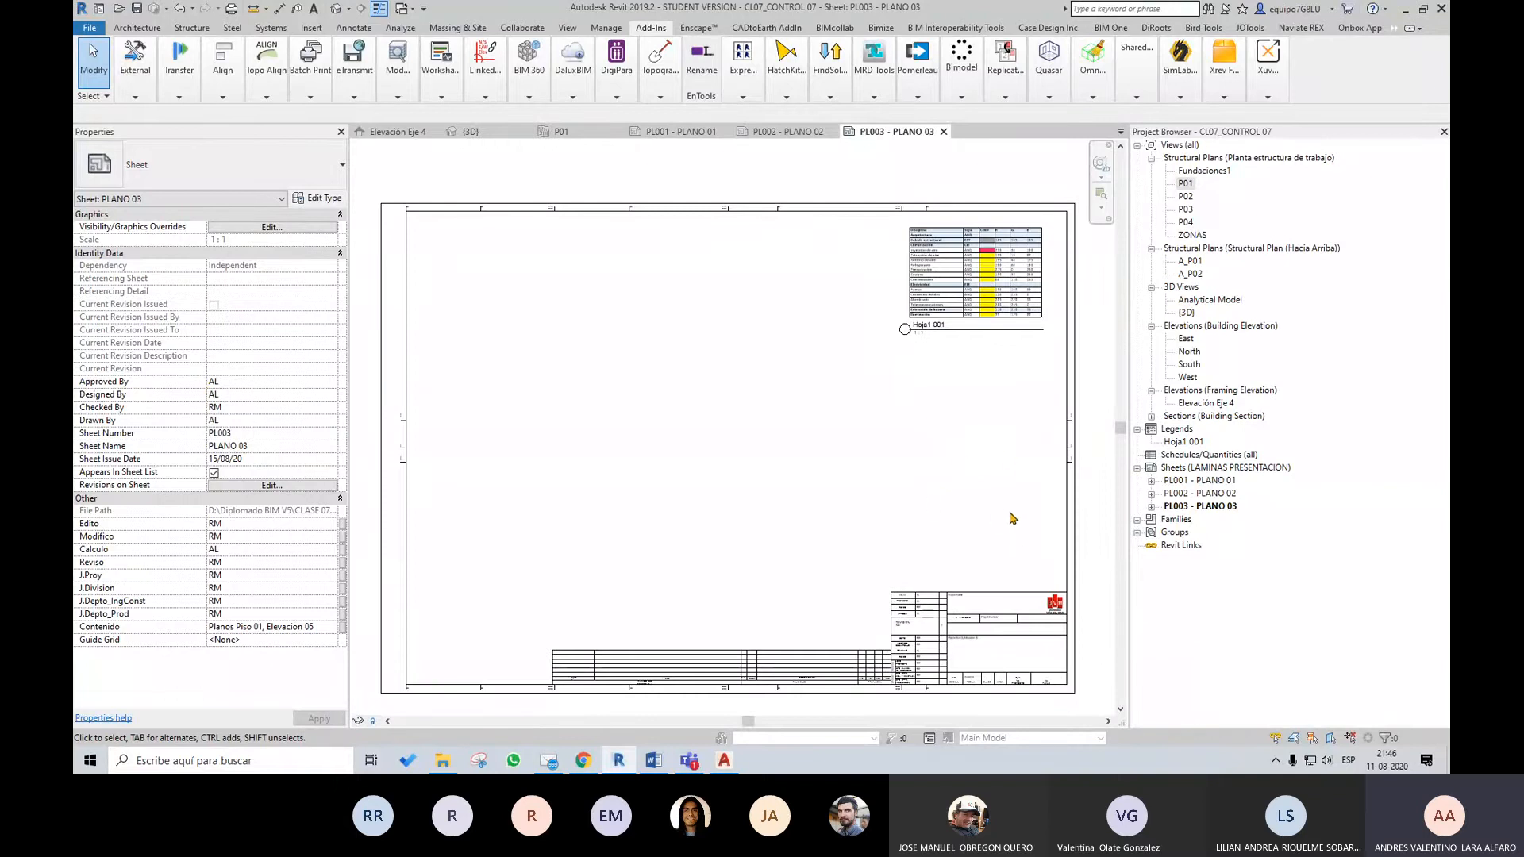
Select the Hoja1 001 legend viewport on sheet PL003 and examine its table, title and scale up close
click(567, 28)
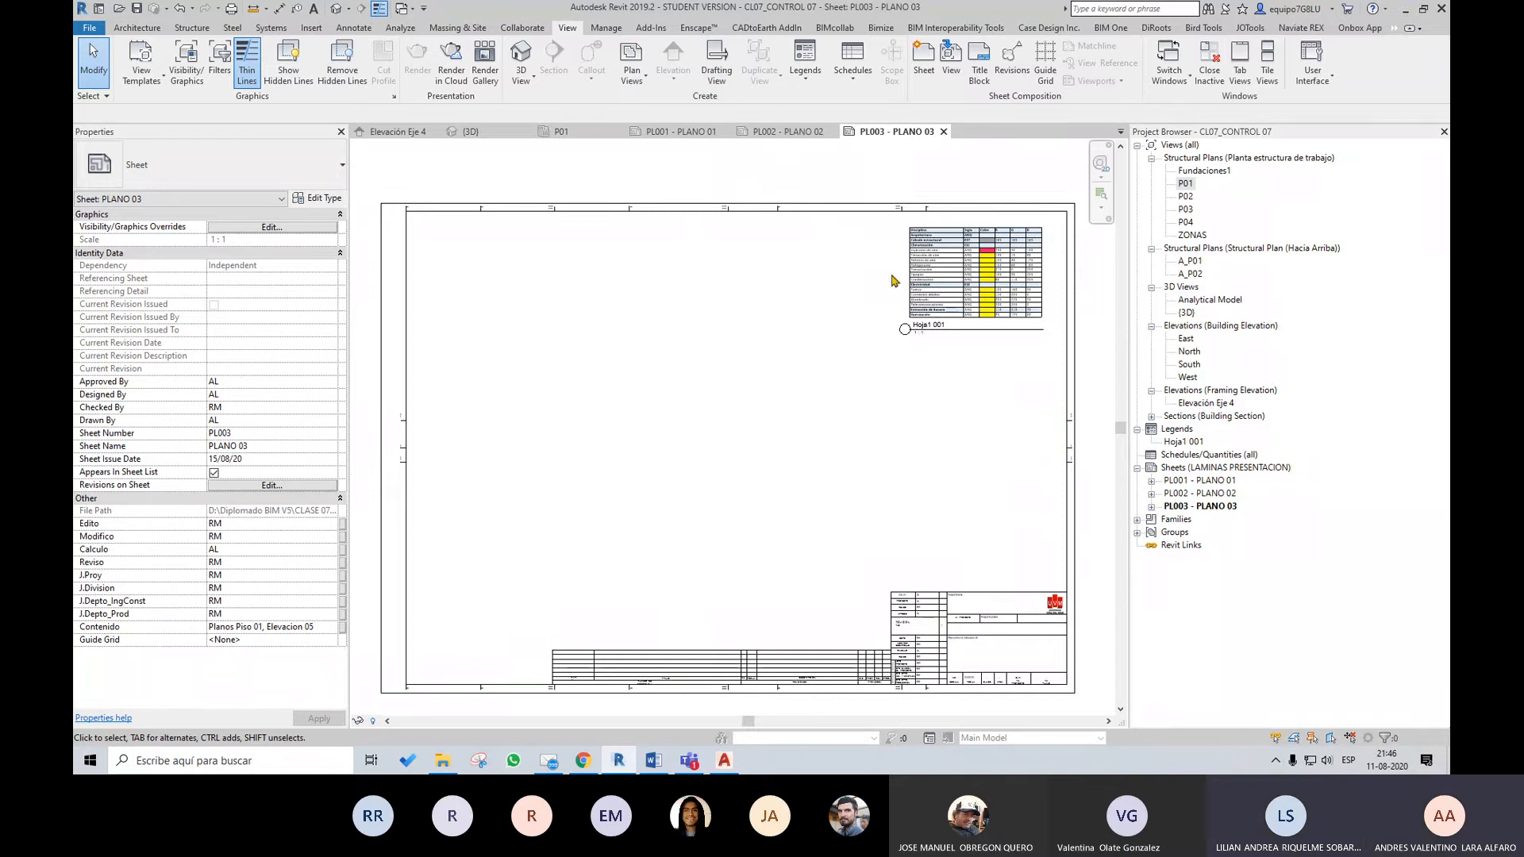
click(1031, 311)
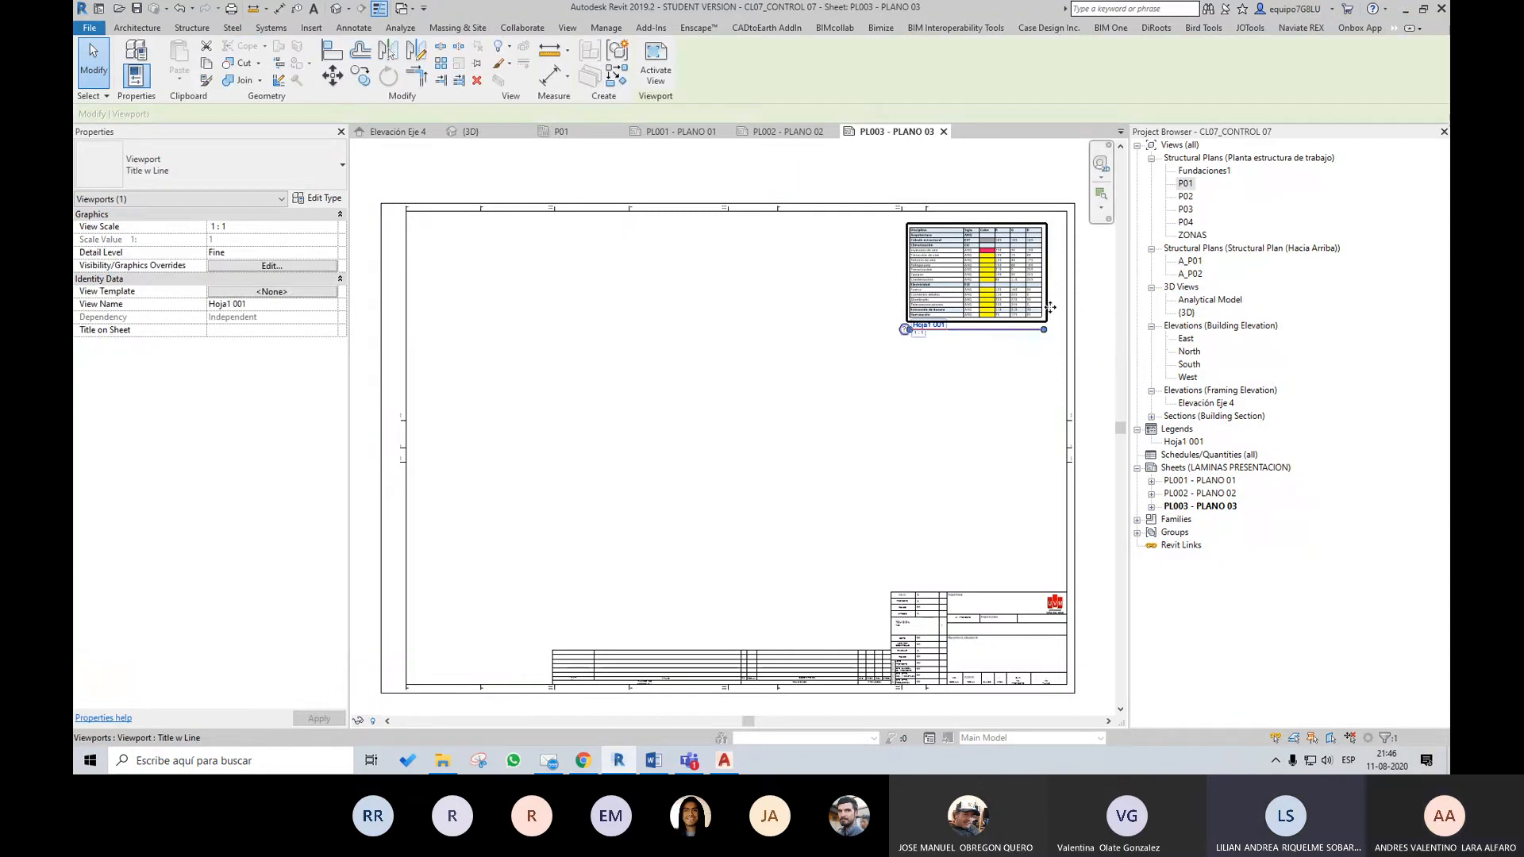
scroll(1053, 313, up, 4)
middle_drag(1000, 315, 997, 386)
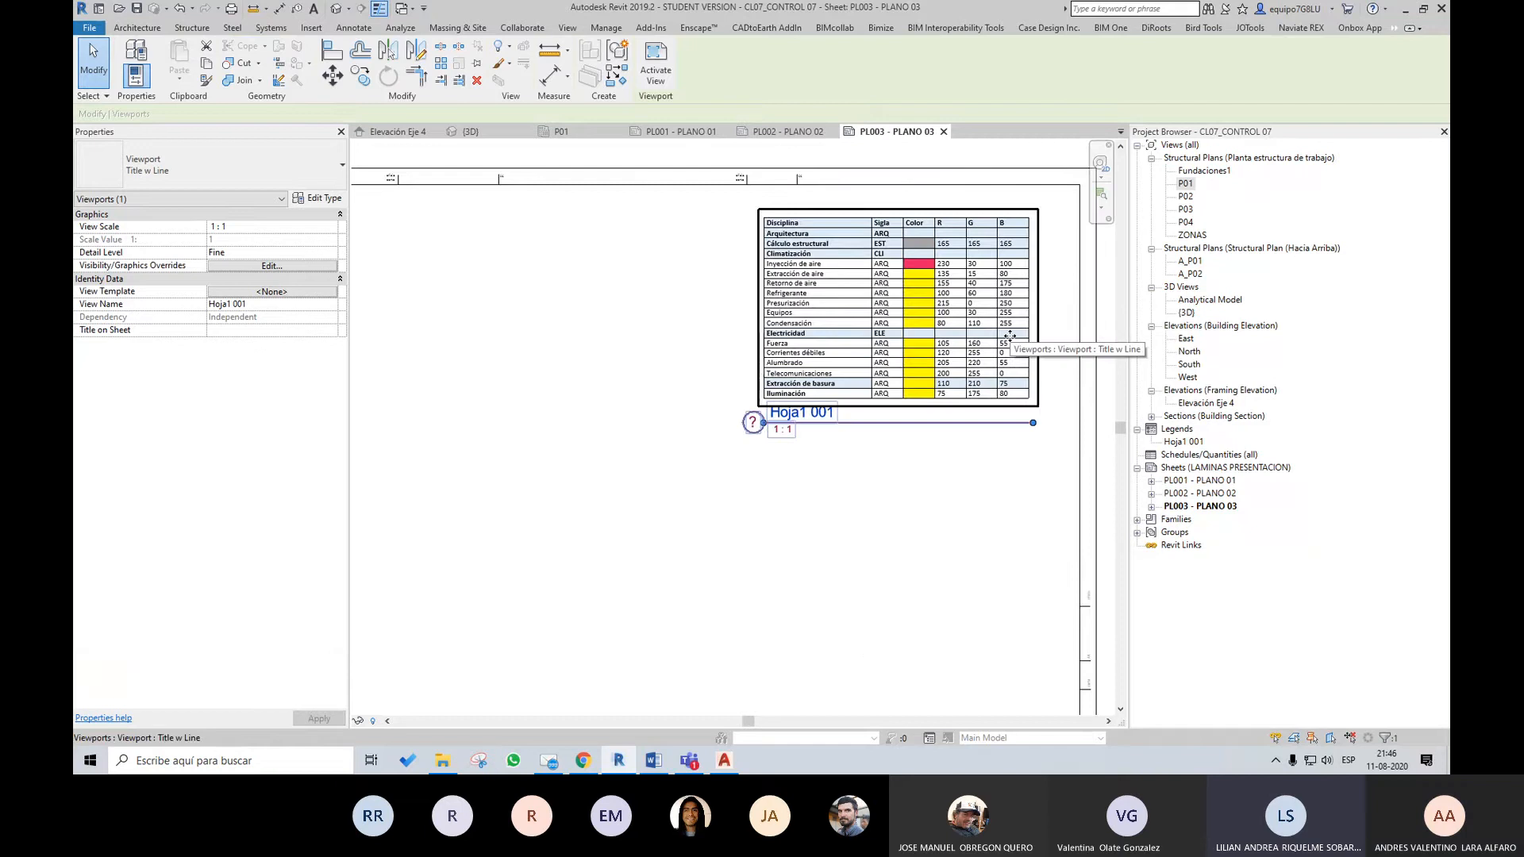
scroll(1008, 335, down, 2)
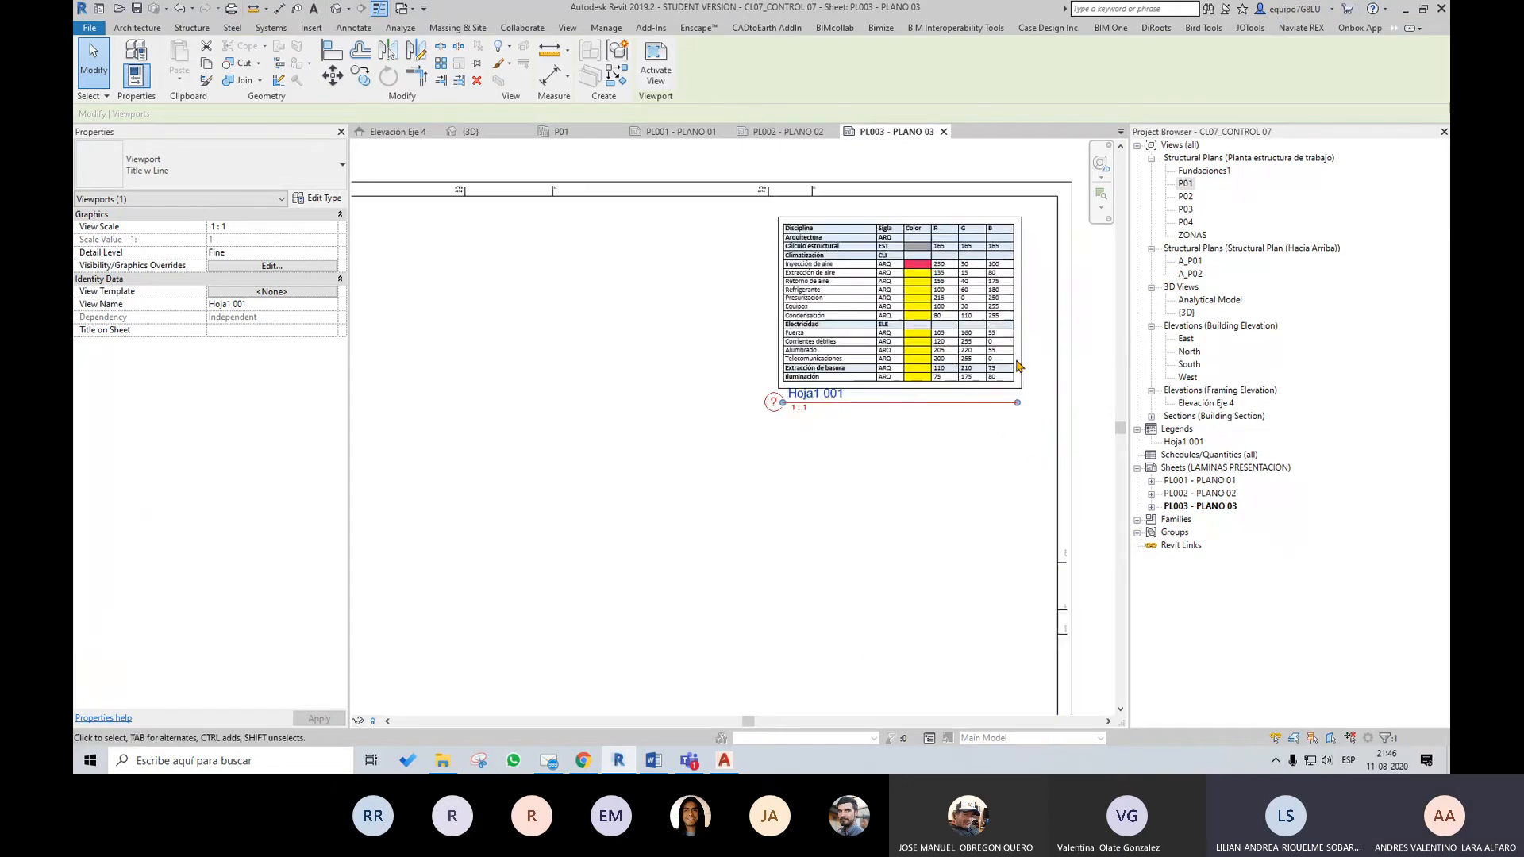
scroll(867, 385, up, 3)
middle_drag(932, 349, 886, 468)
scroll(890, 432, up, 1)
scroll(917, 422, down, 3)
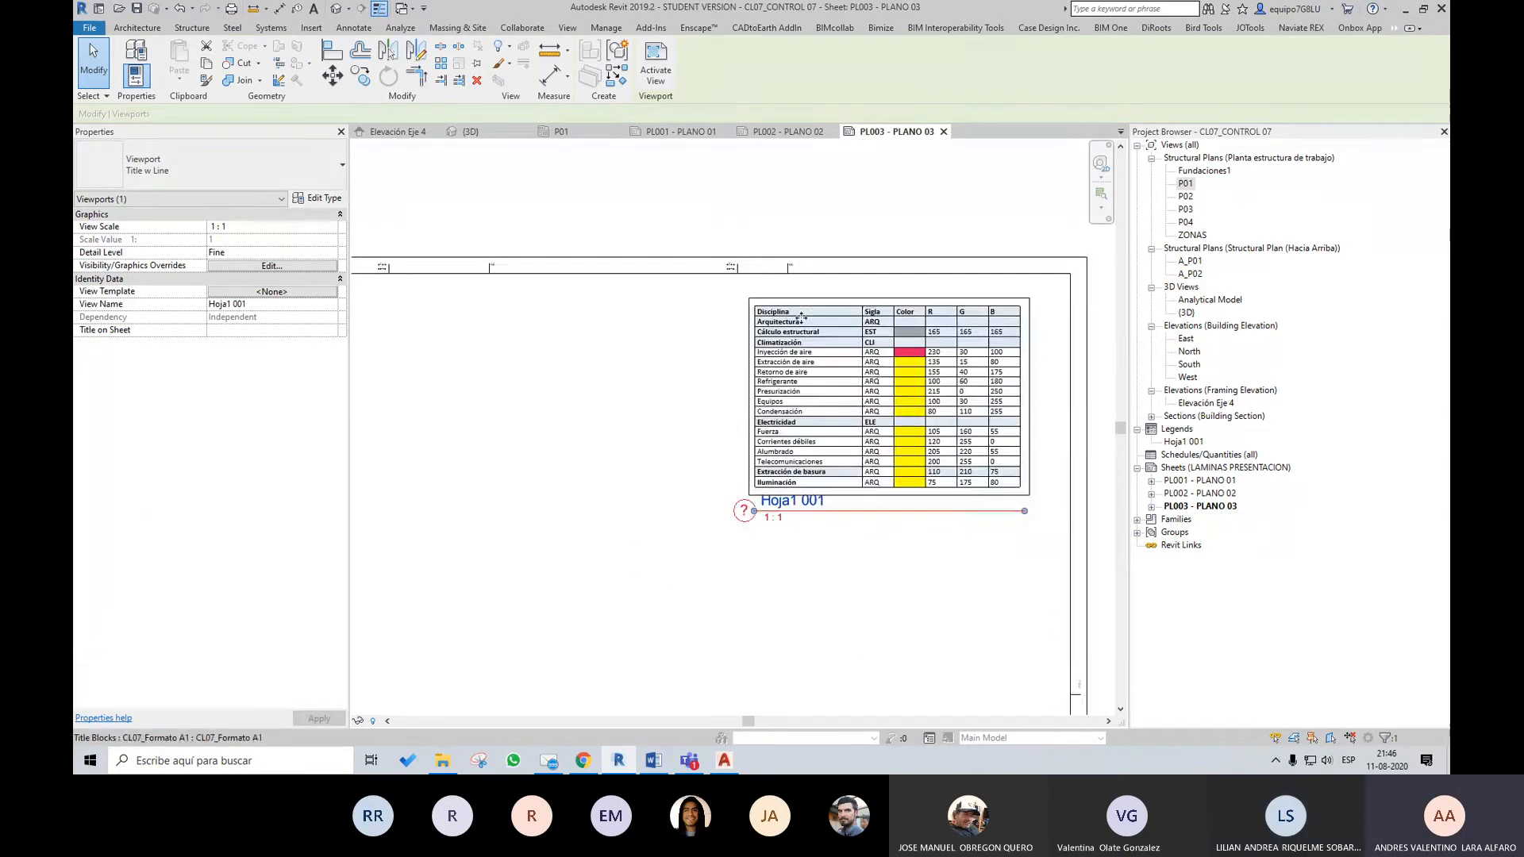
scroll(931, 384, down, 2)
scroll(965, 440, up, 1)
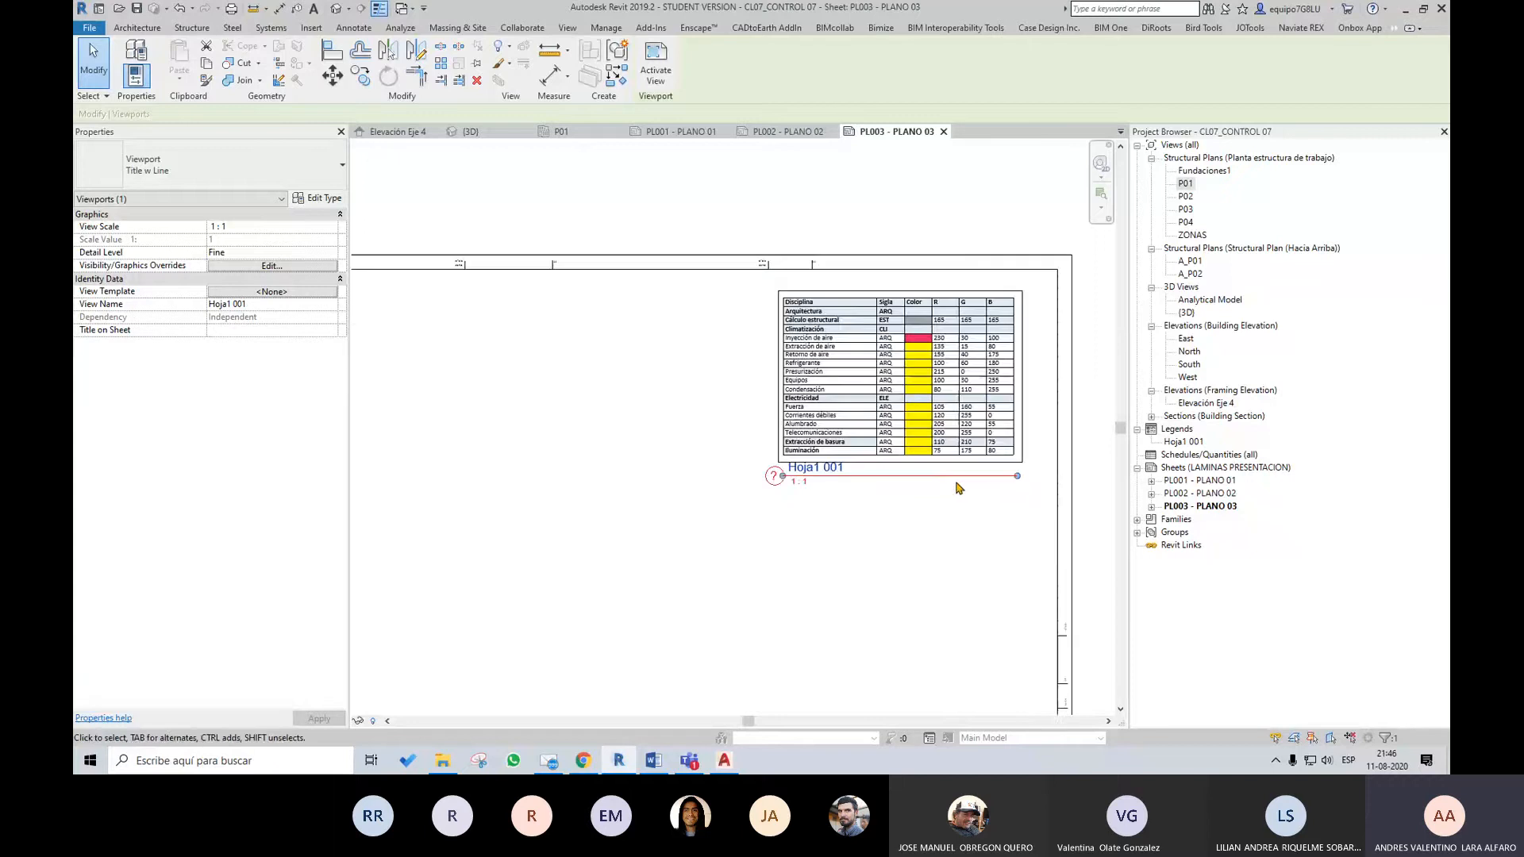
scroll(881, 421, up, 2)
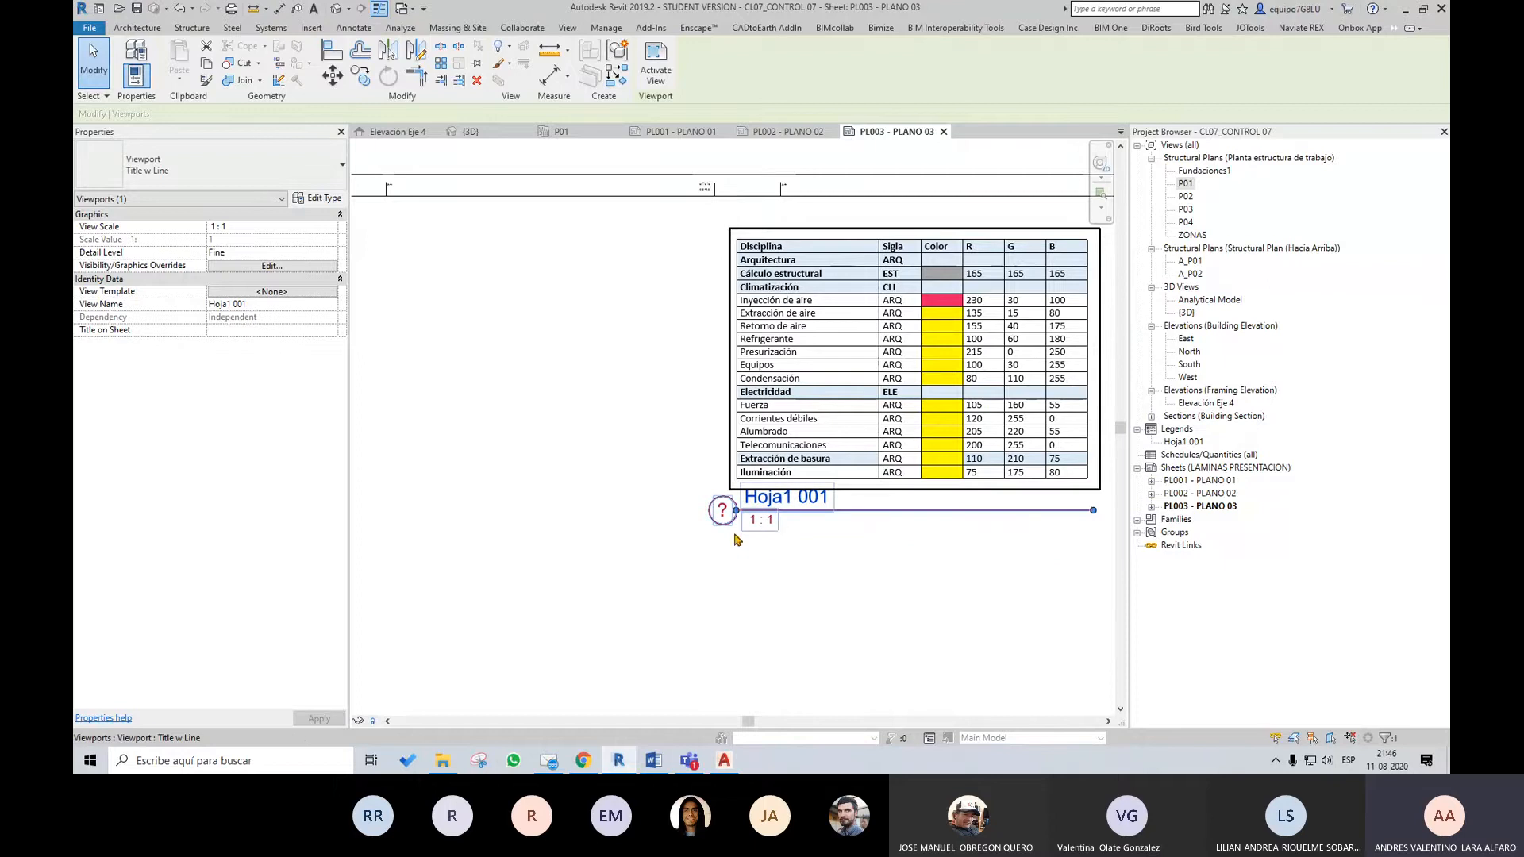
Set the Hoja1 001 legend viewport's view scale to 1:20, inspect the table, and undo the scale change
click(301, 228)
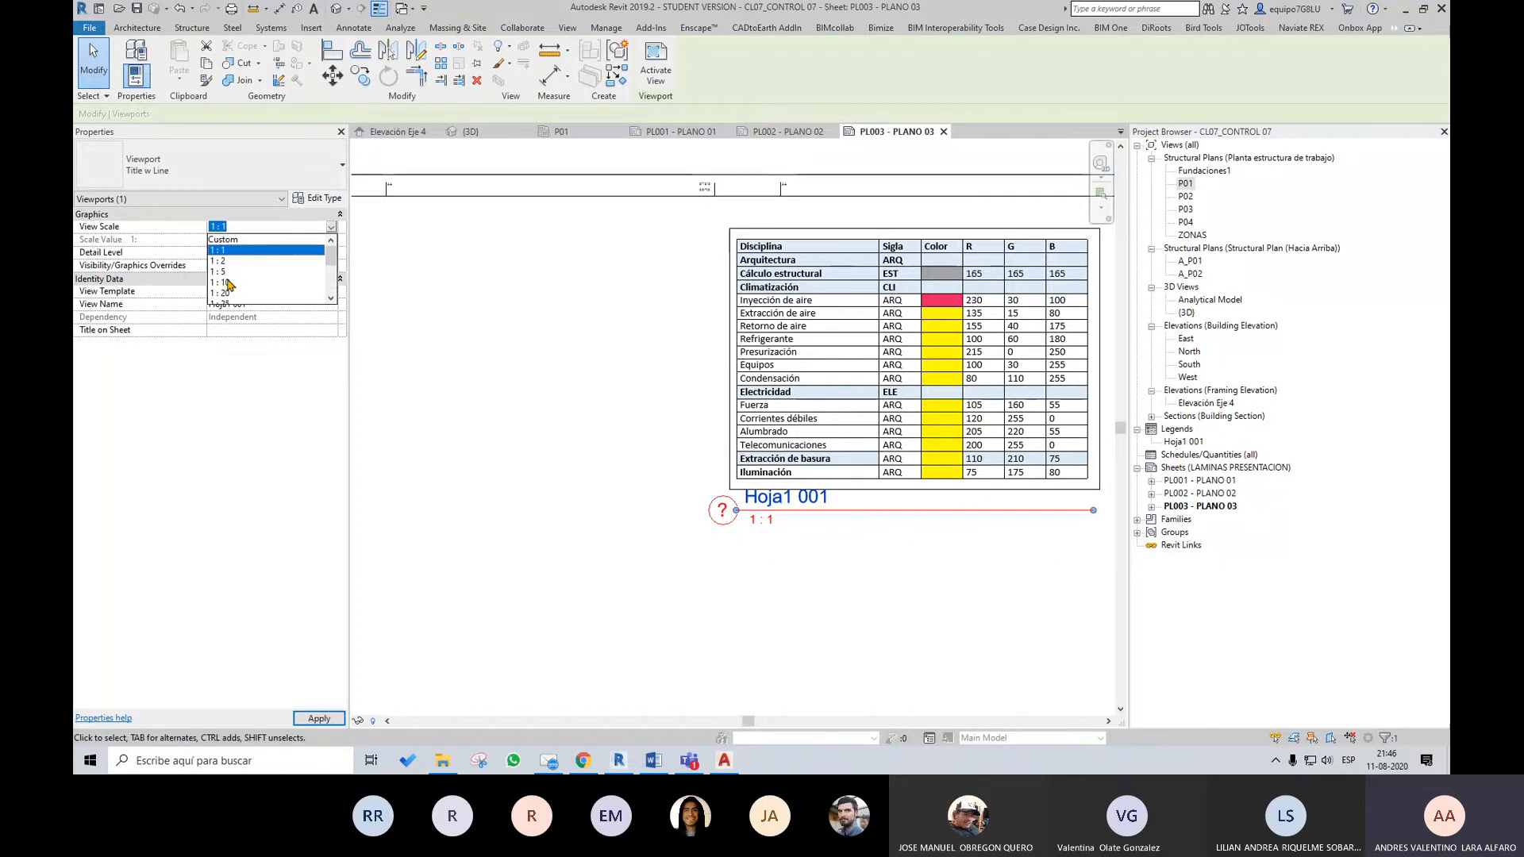
click(219, 293)
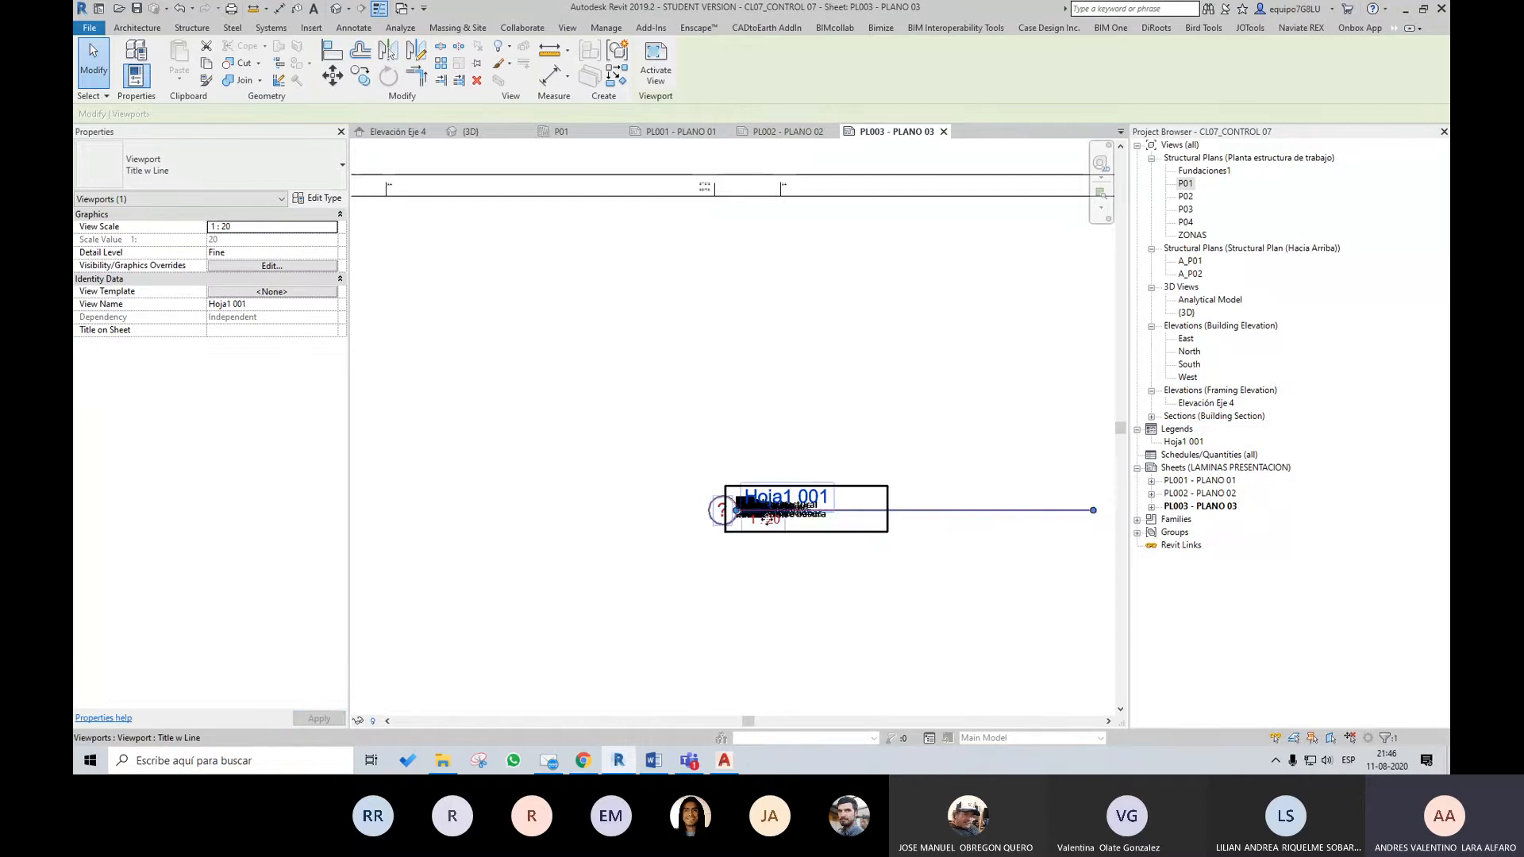
scroll(768, 520, up, 5)
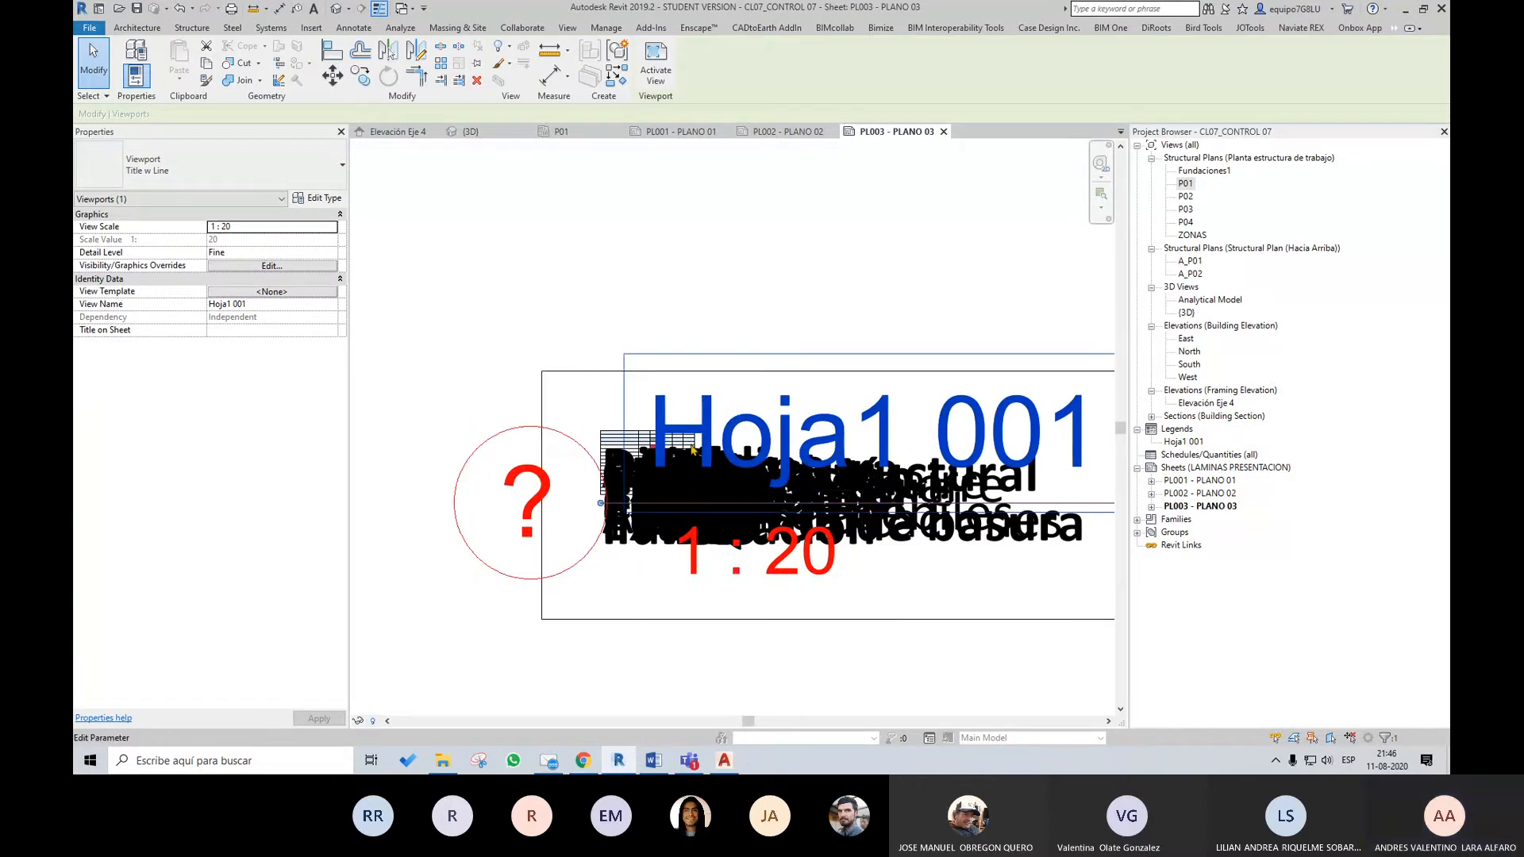
scroll(699, 444, down, 2)
scroll(716, 434, down, 2)
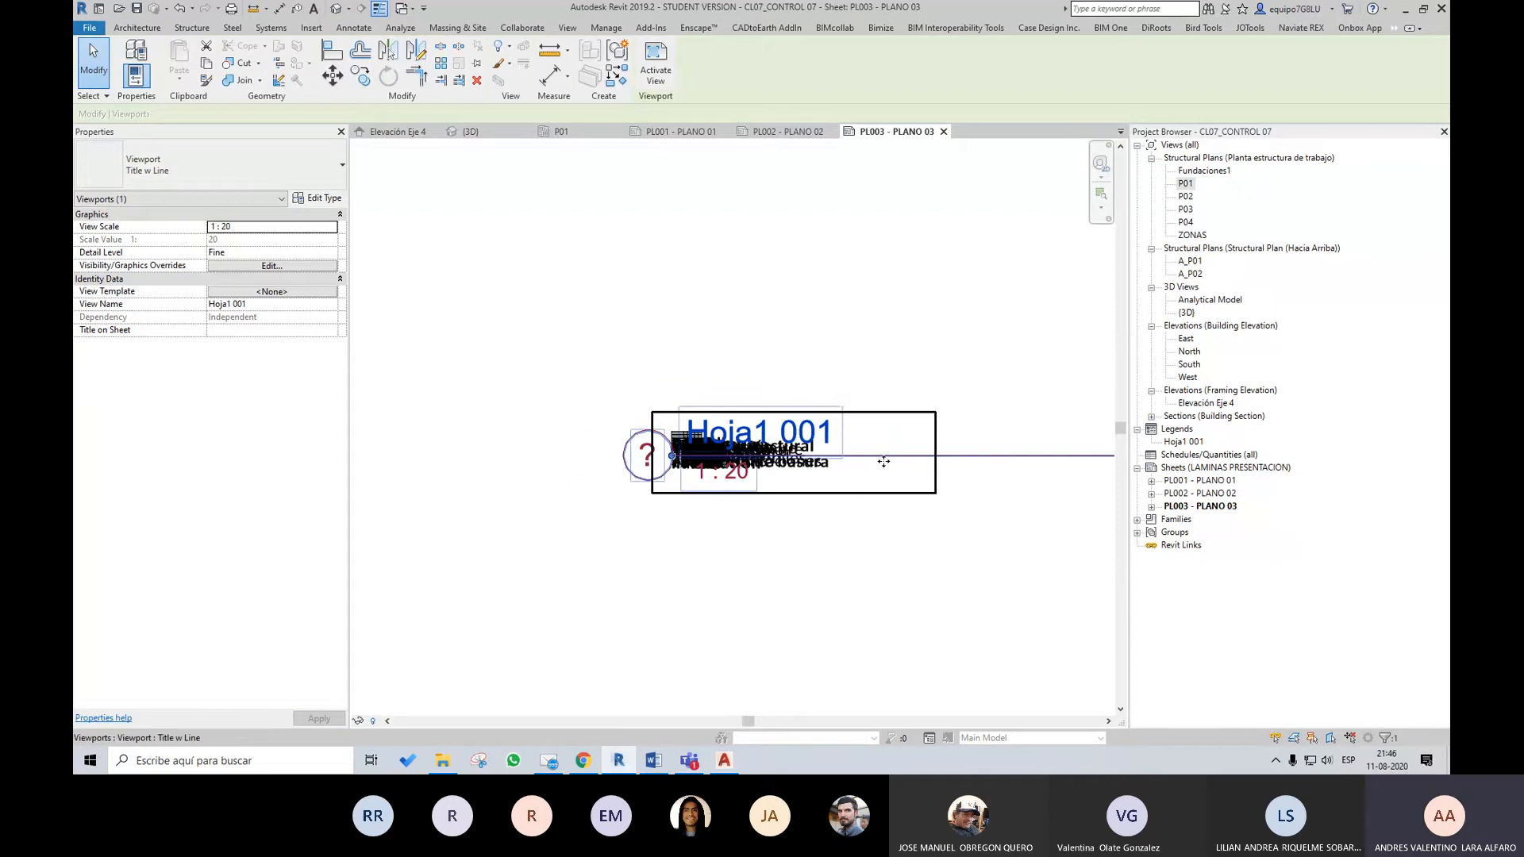
key(ctrl+z)
scroll(810, 419, down, 3)
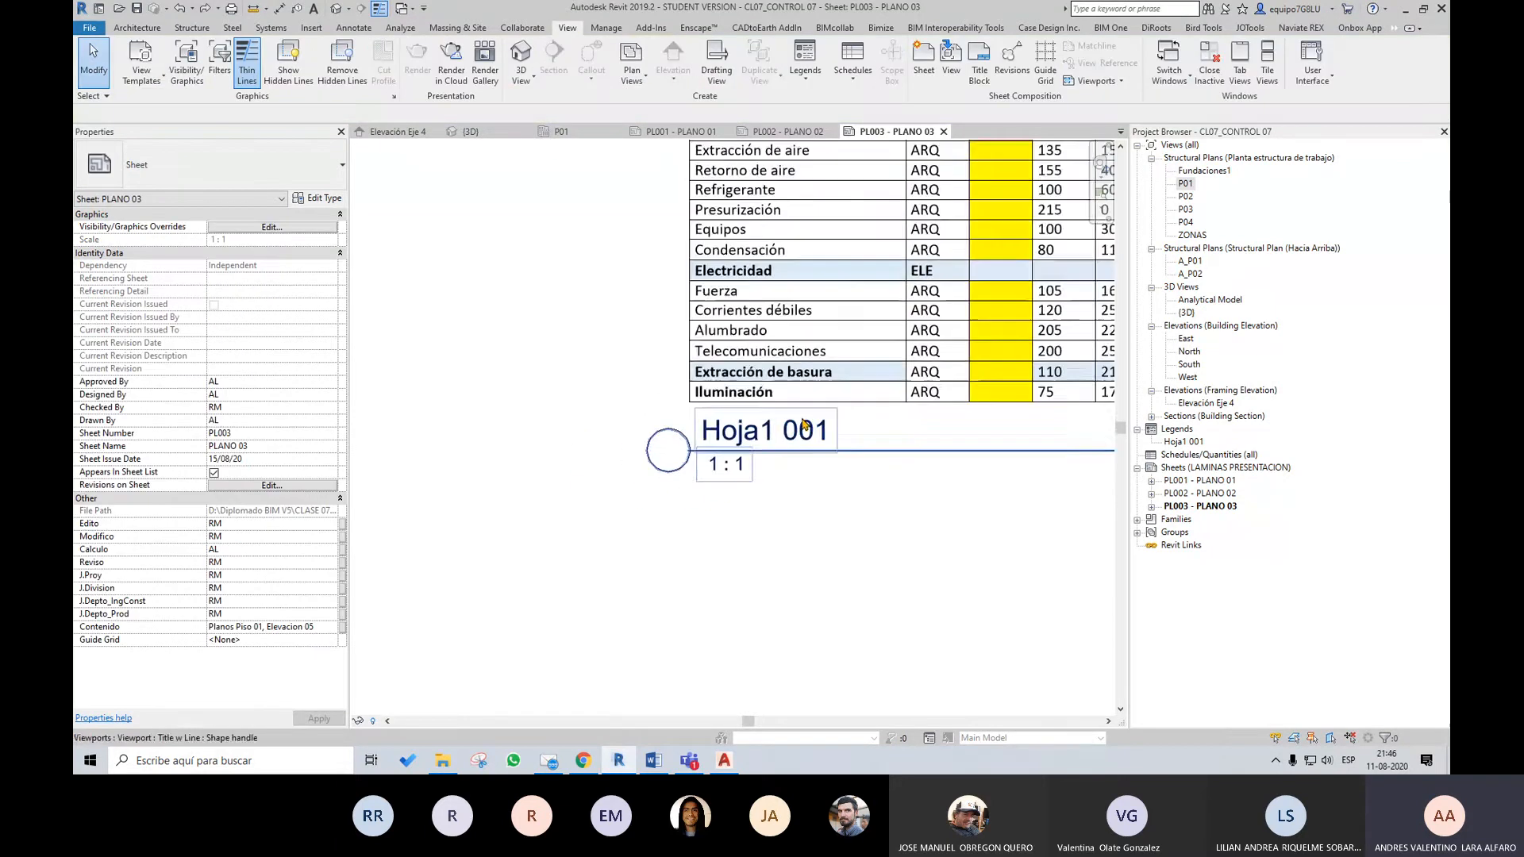
Shift the Hoja1 001 legend viewport slightly toward the right border of sheet PL003 - PLANO 03
scroll(943, 361, up, 3)
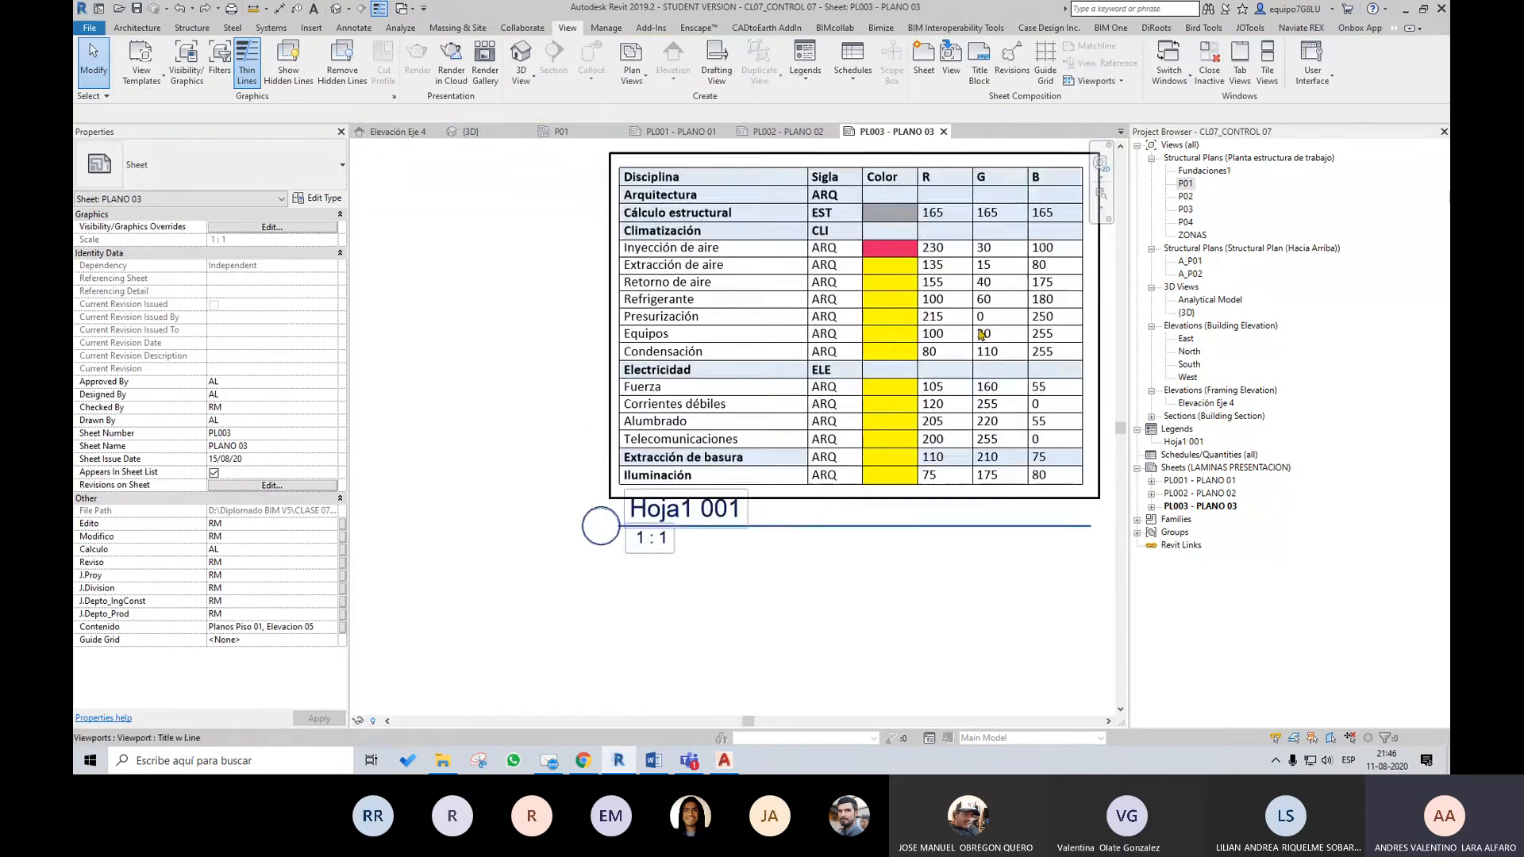
scroll(981, 341, up, 1)
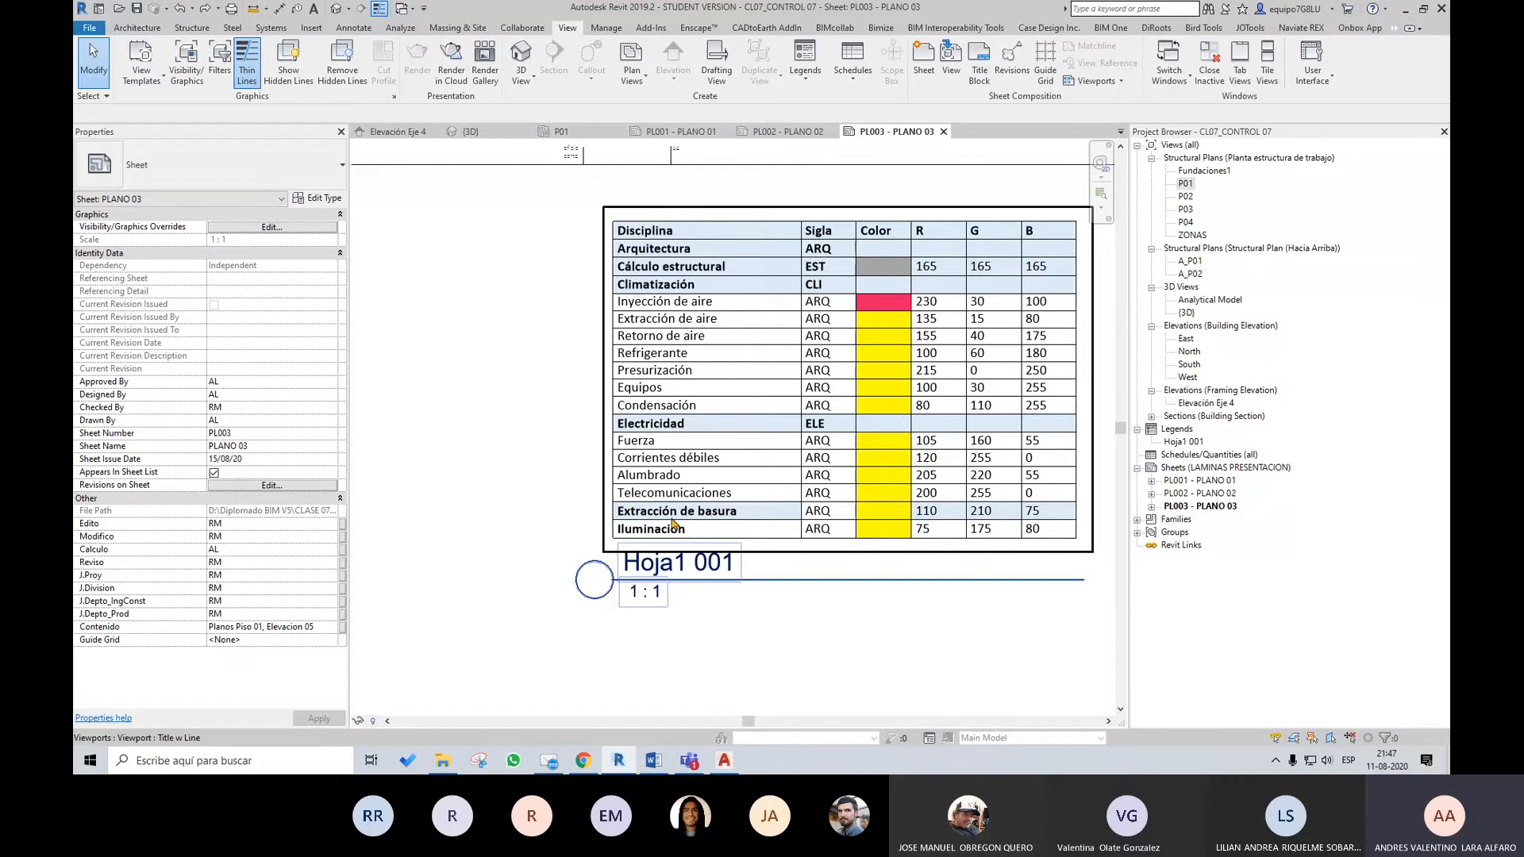
click(786, 467)
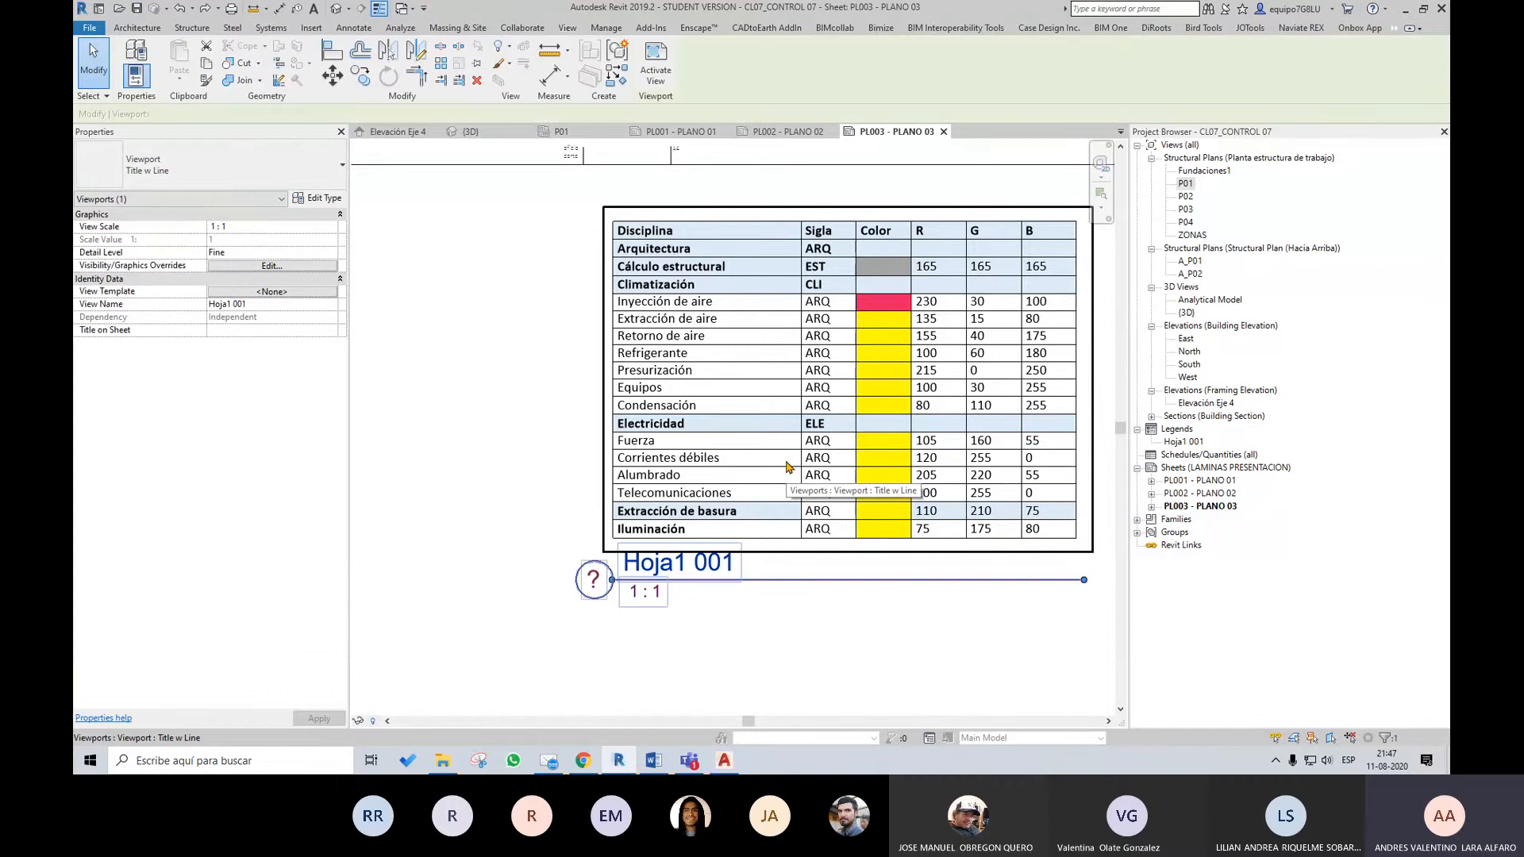
scroll(940, 440, down, 4)
scroll(922, 466, down, 1)
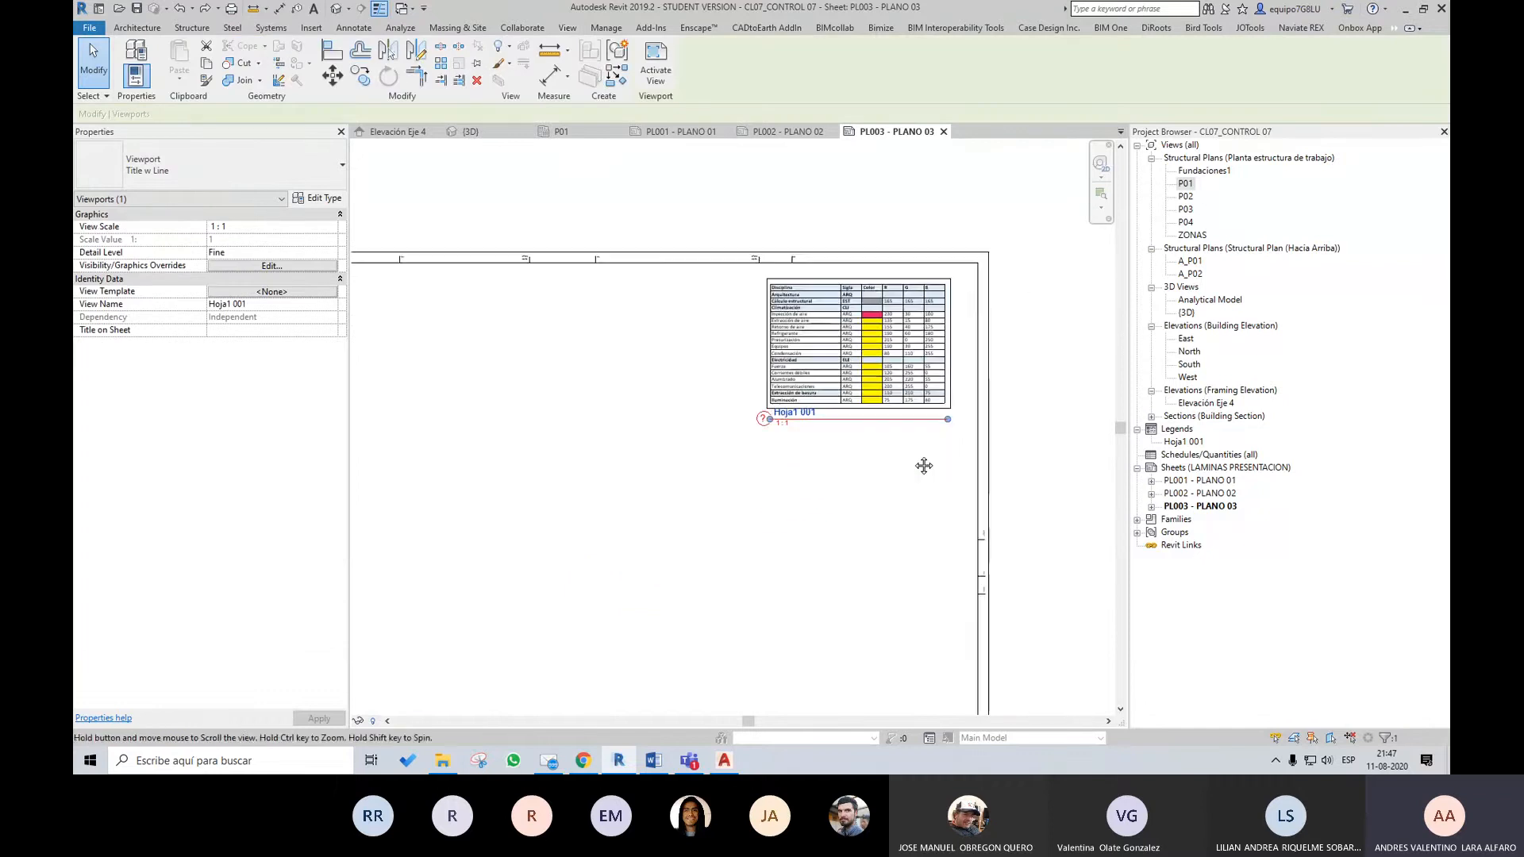
scroll(921, 466, up, 3)
drag(947, 340, 968, 338)
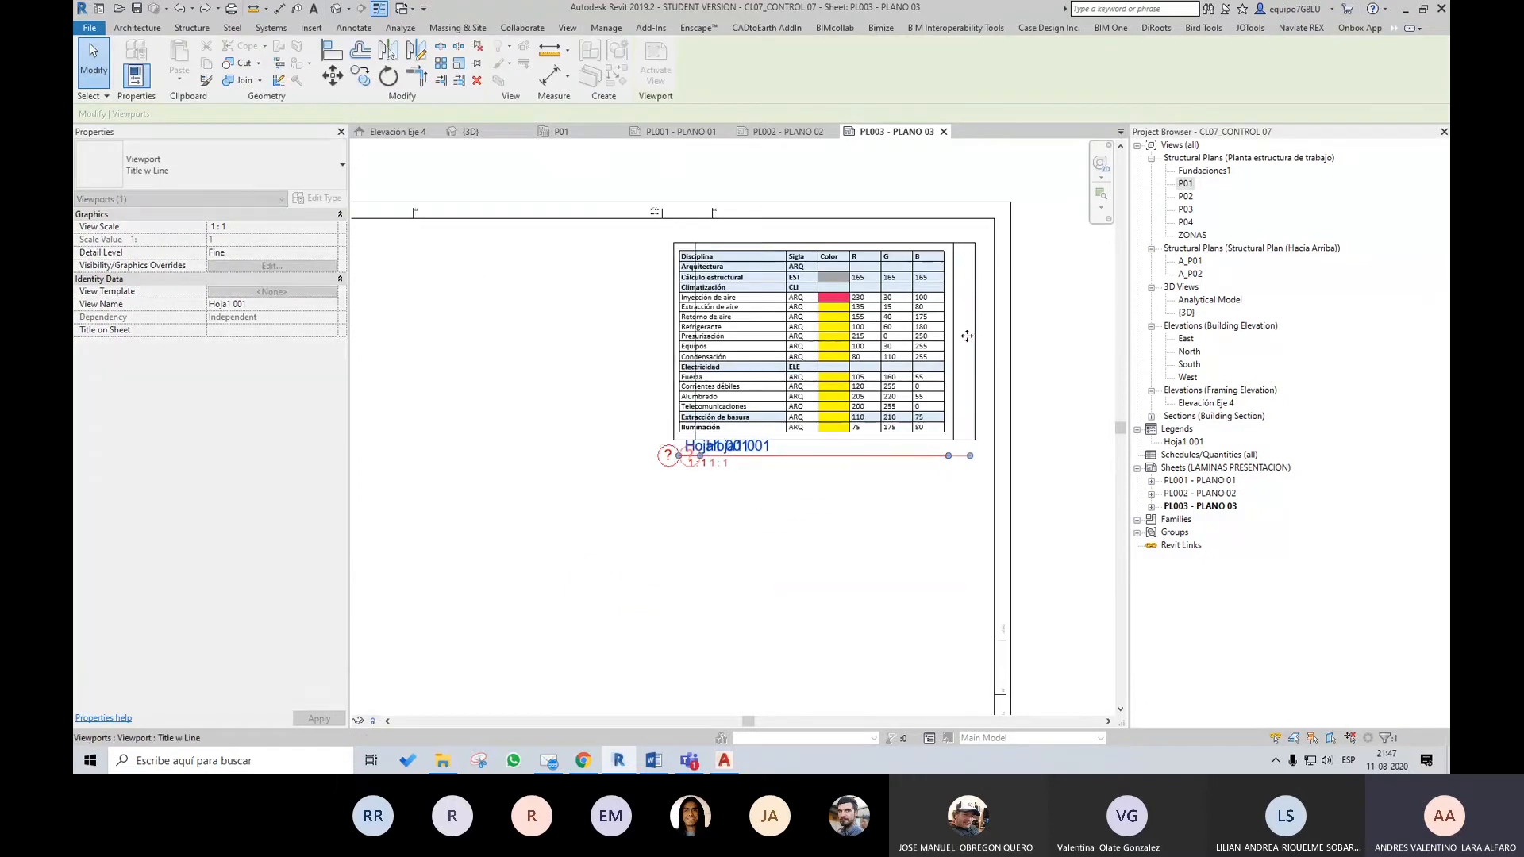
scroll(912, 333, down, 3)
middle_drag(873, 482, 905, 389)
click(1061, 304)
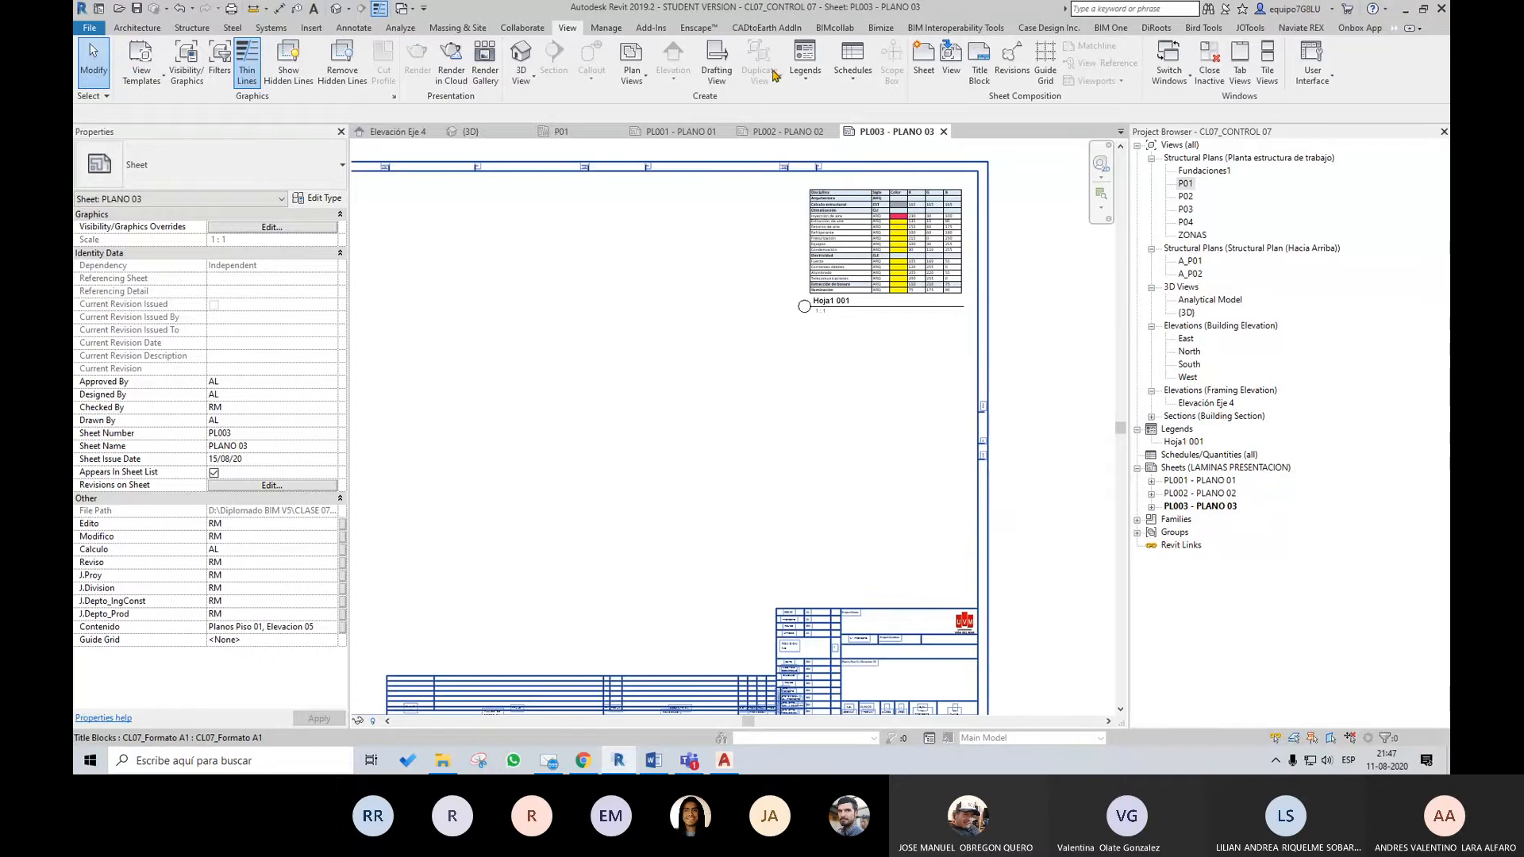
Add a TableGen table from CL07_Codigo Colores.xlsx, worksheet Hoja1, region Print_Area, with Schedule View as the view type
click(321, 30)
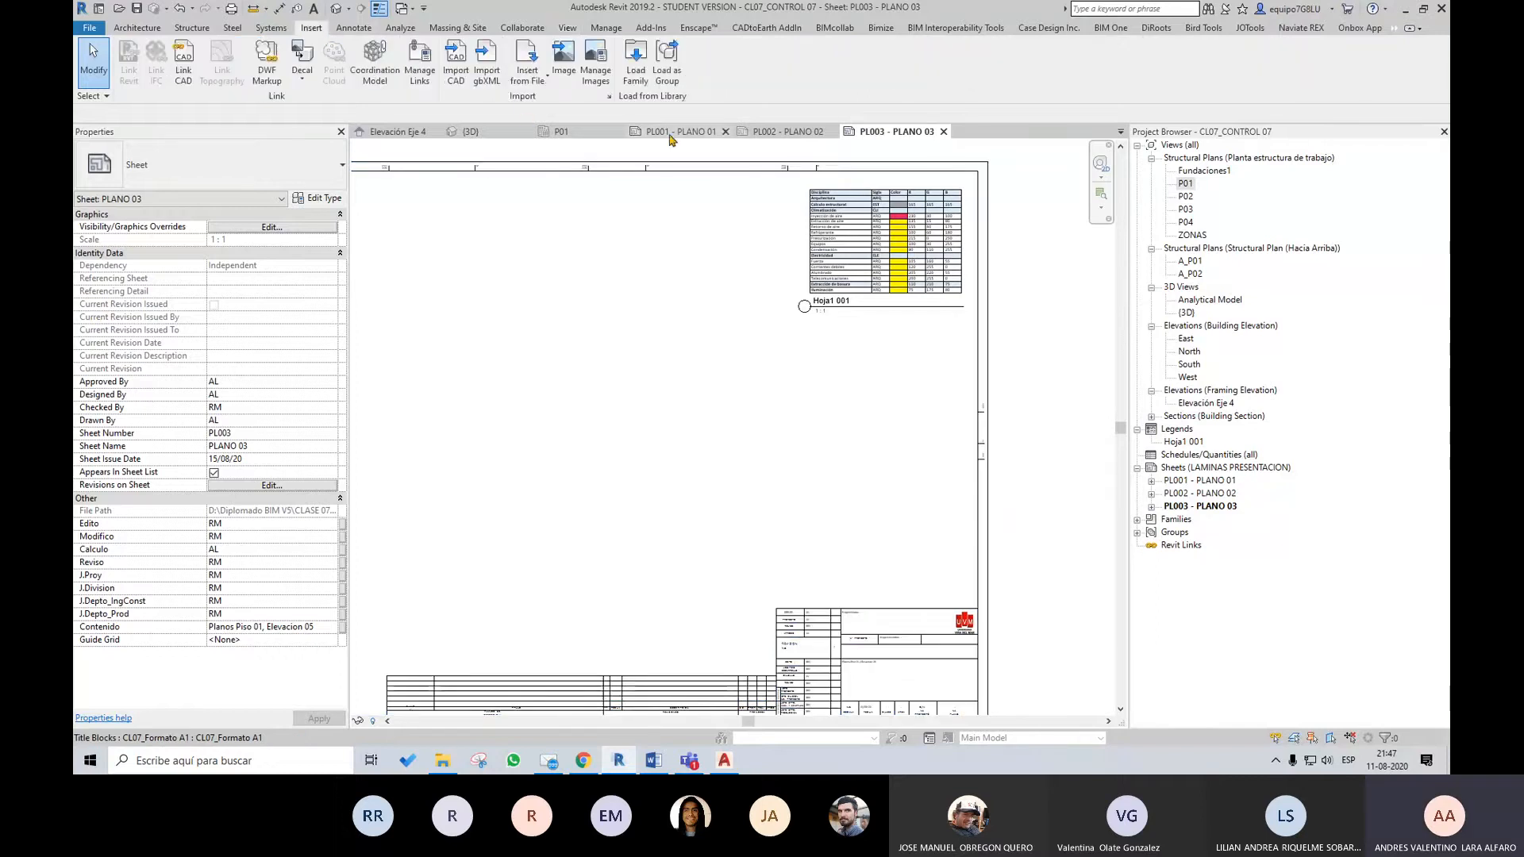
click(1157, 27)
click(461, 74)
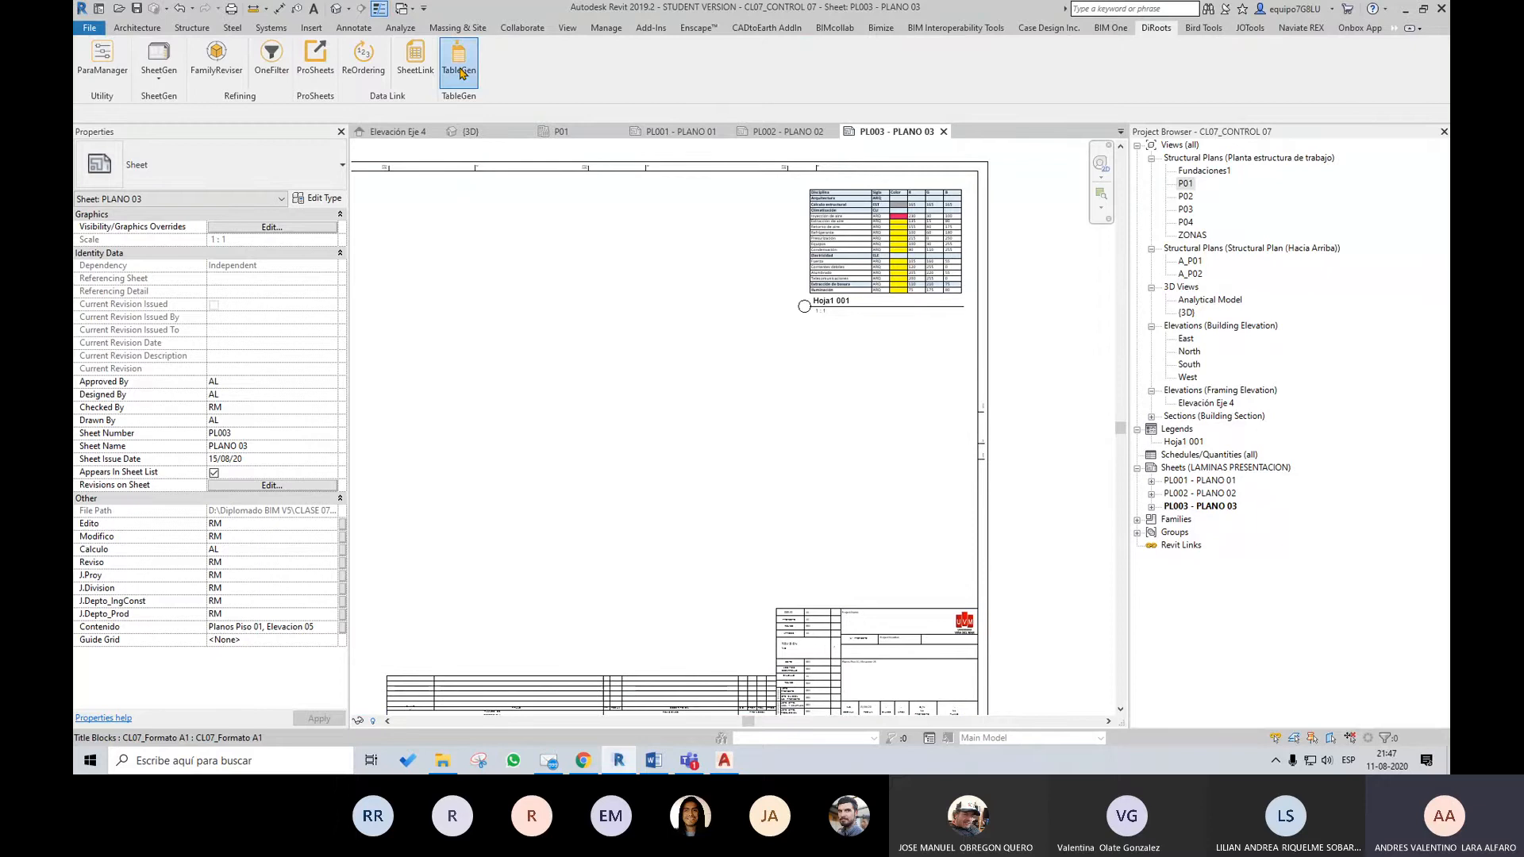
click(531, 249)
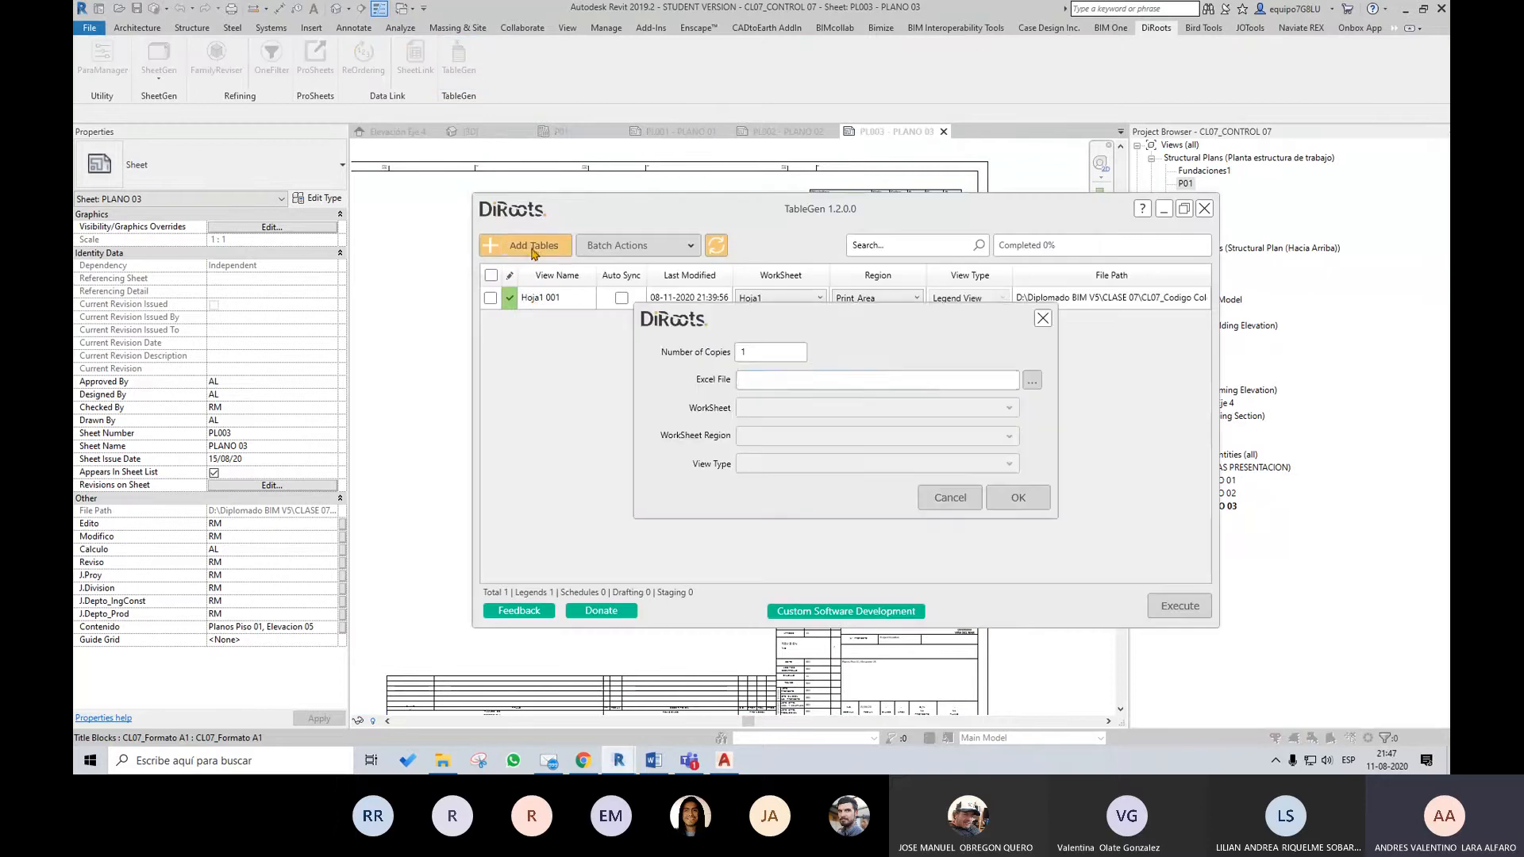
click(1035, 382)
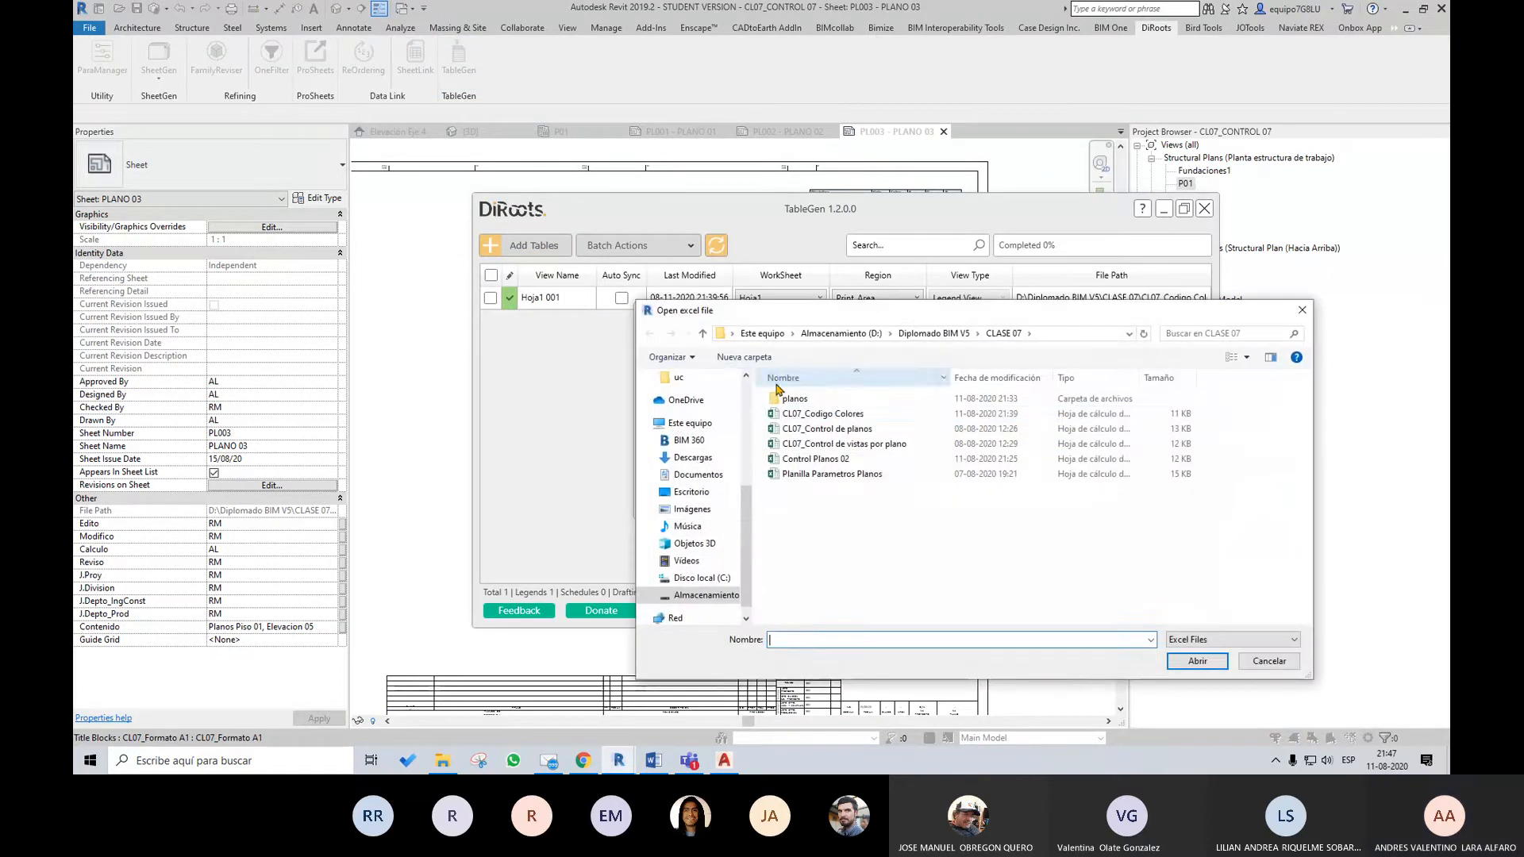
click(823, 414)
click(1201, 662)
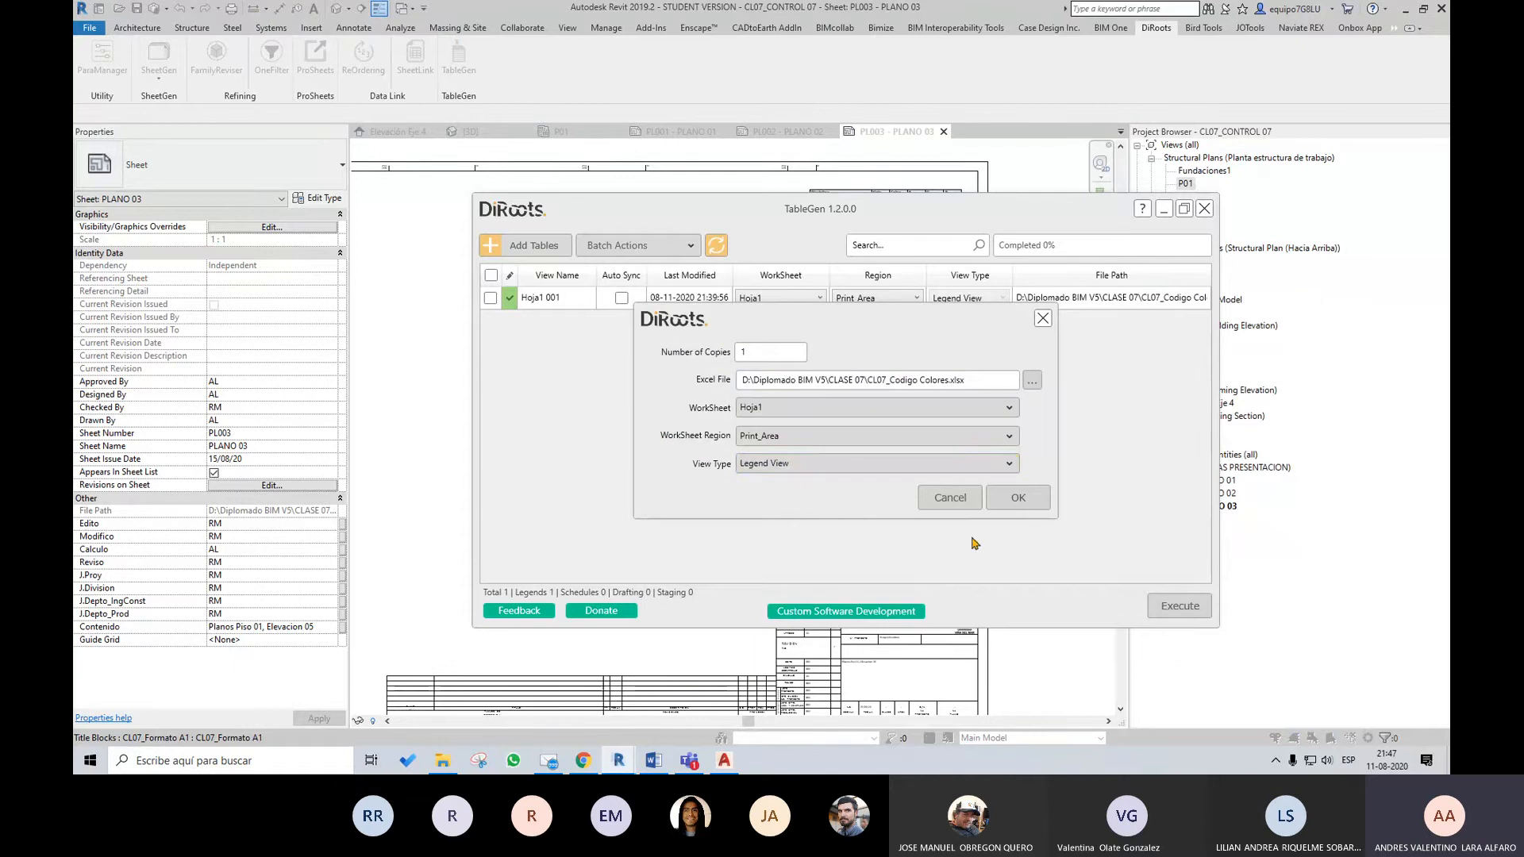
click(825, 463)
click(817, 487)
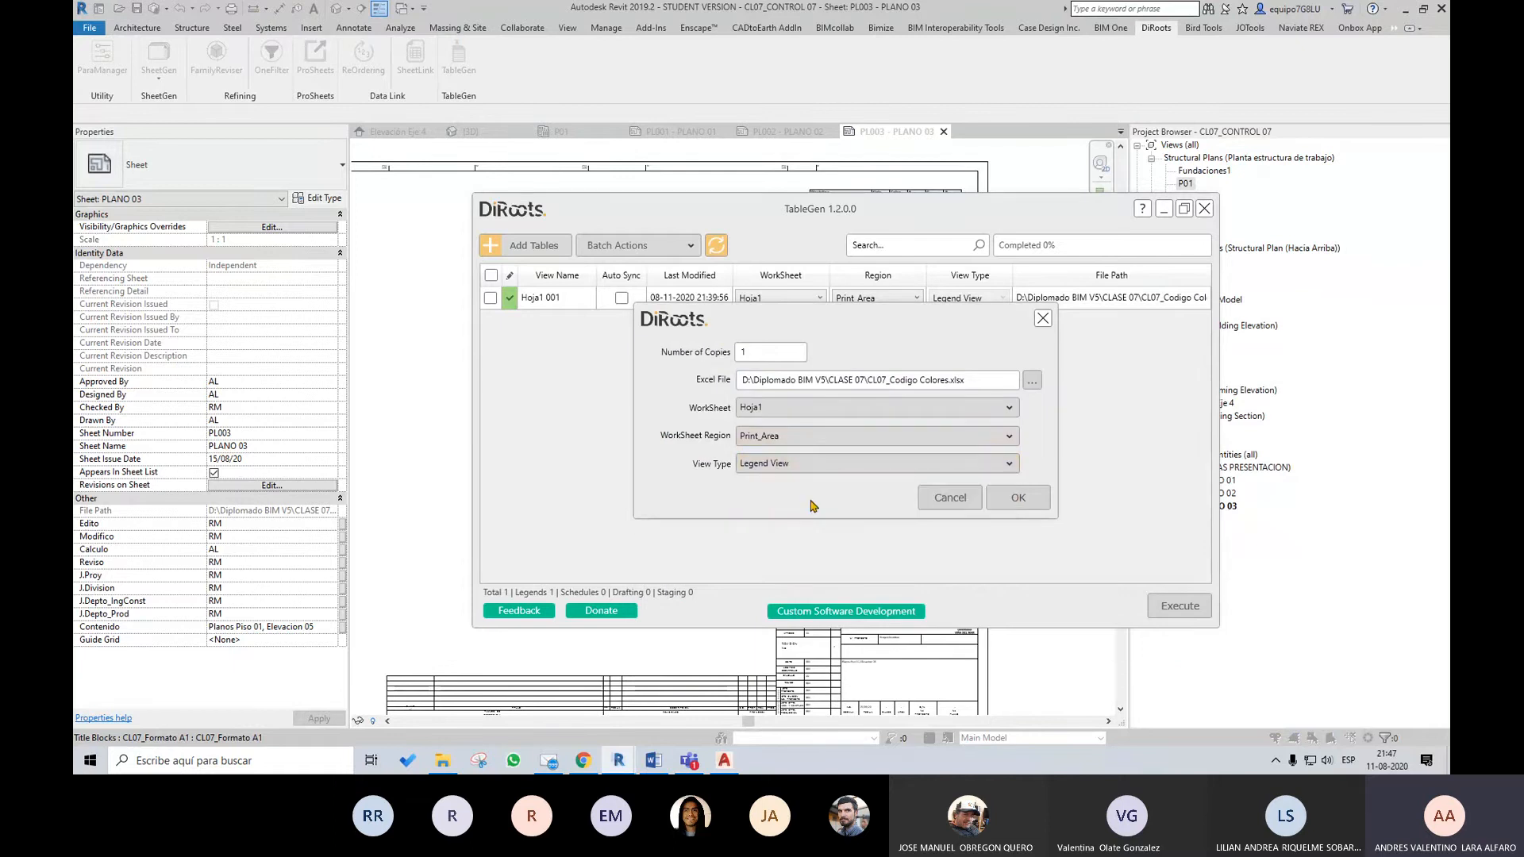
click(1032, 500)
Generate the new Hoja1 001 schedule view from its staged TableGen entry and close TableGen
click(491, 321)
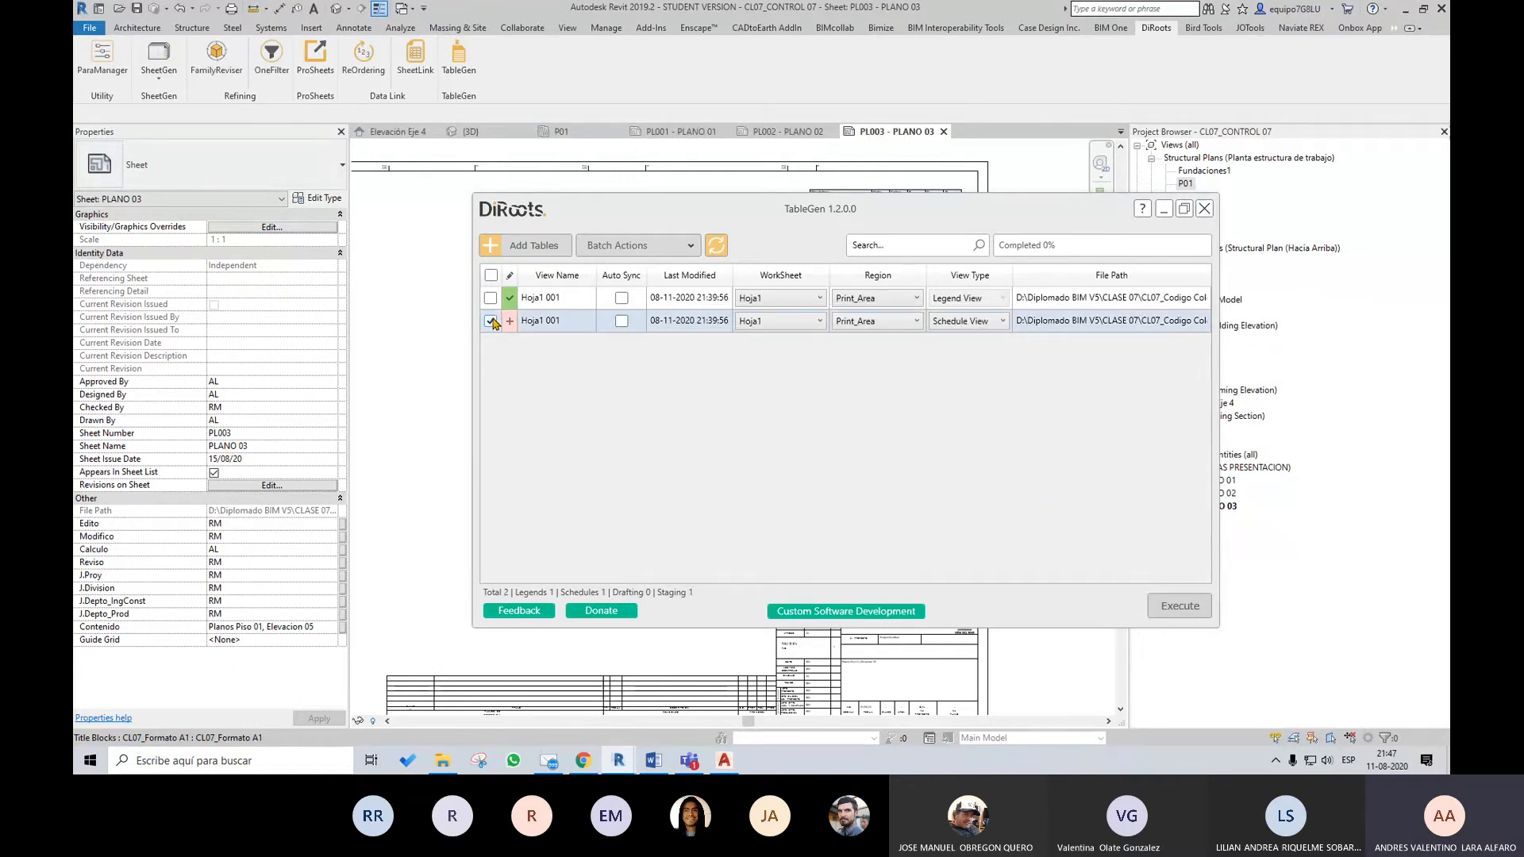
click(1173, 606)
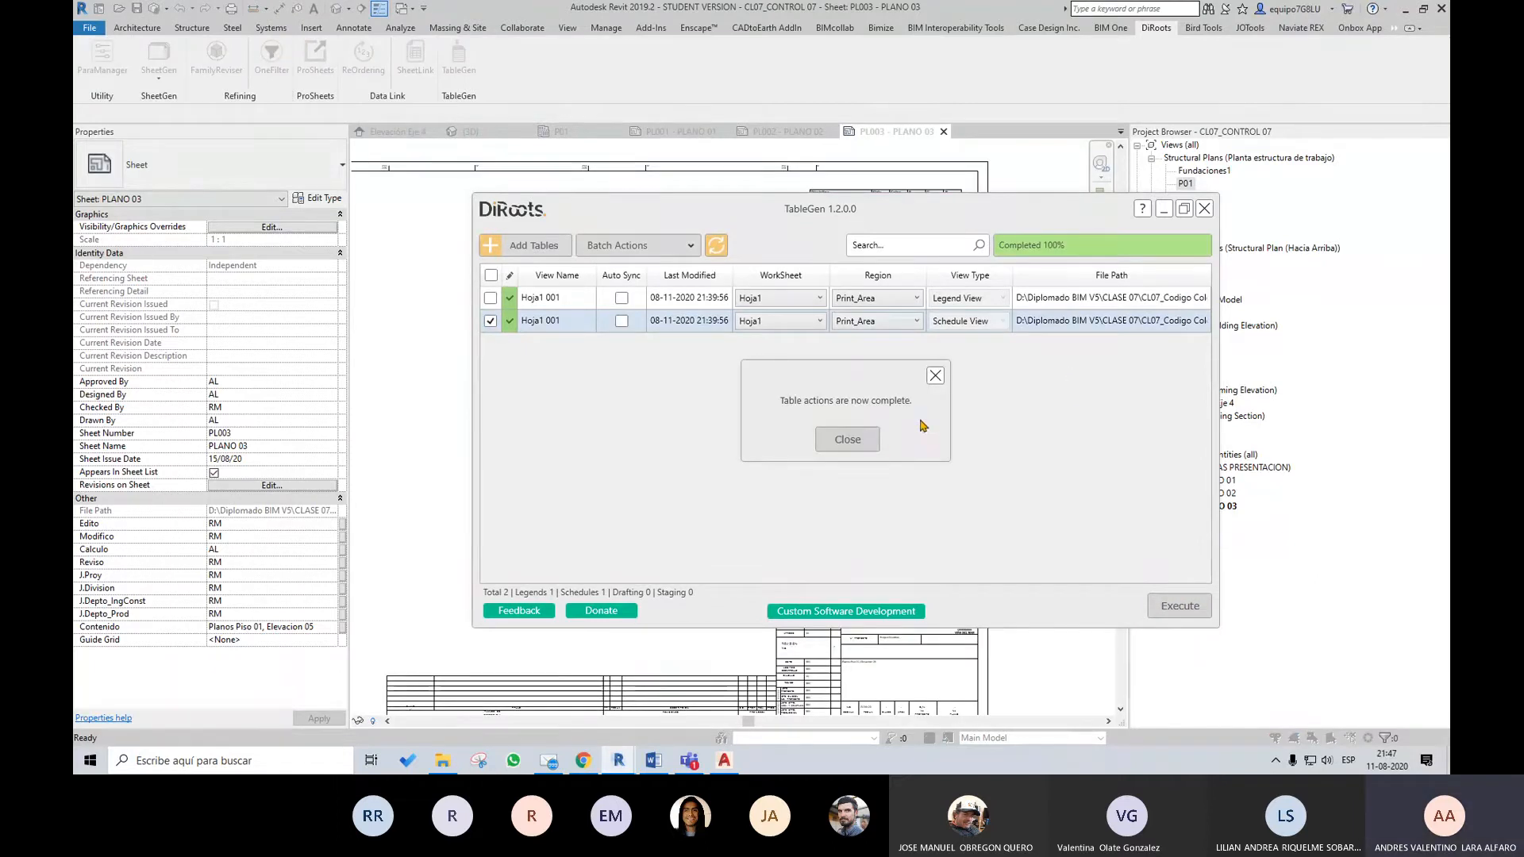
click(936, 377)
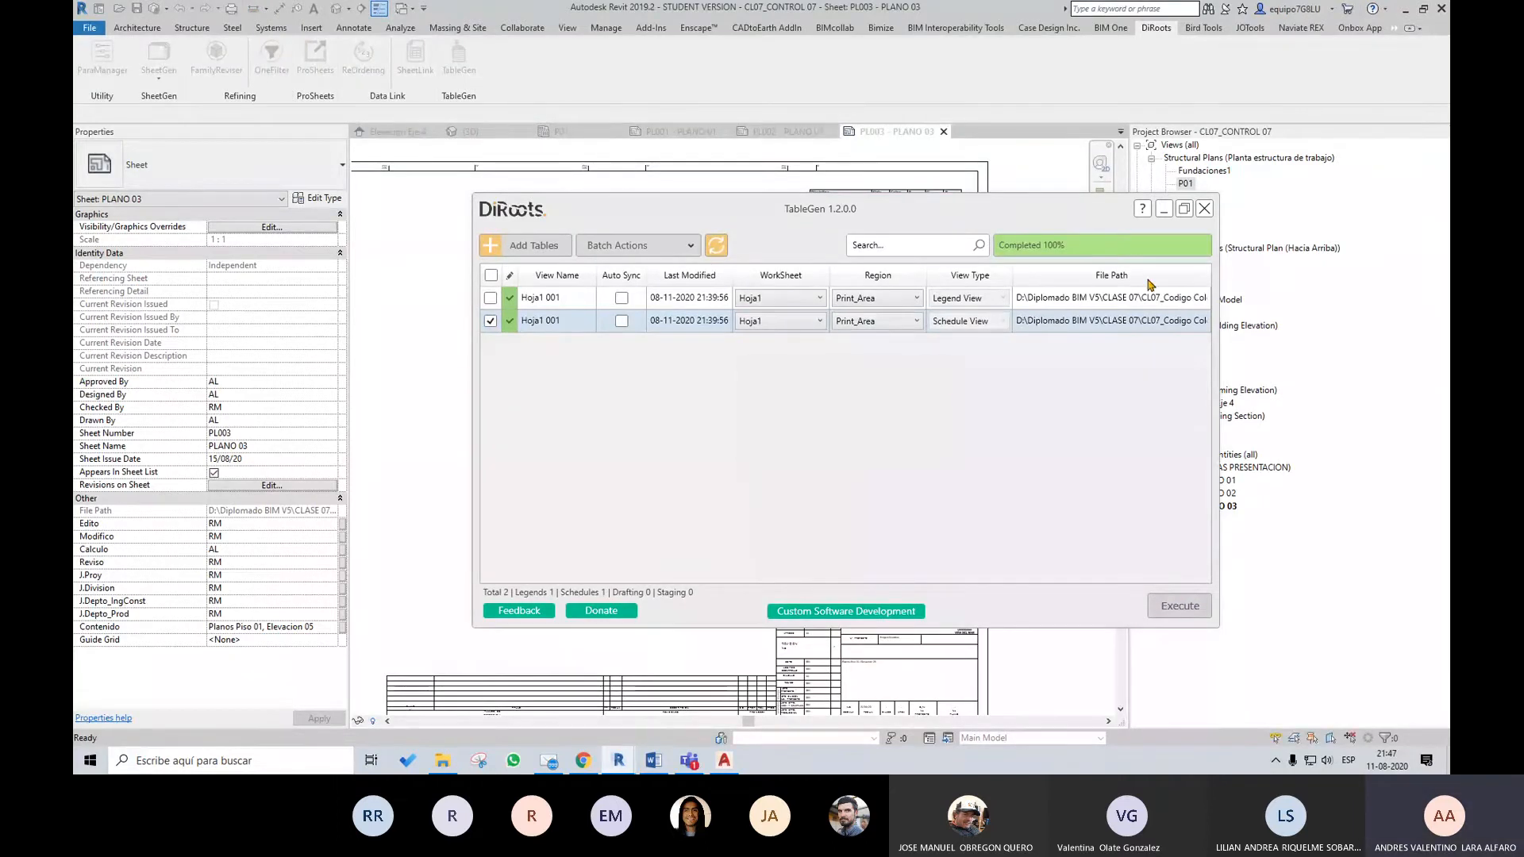
click(1203, 209)
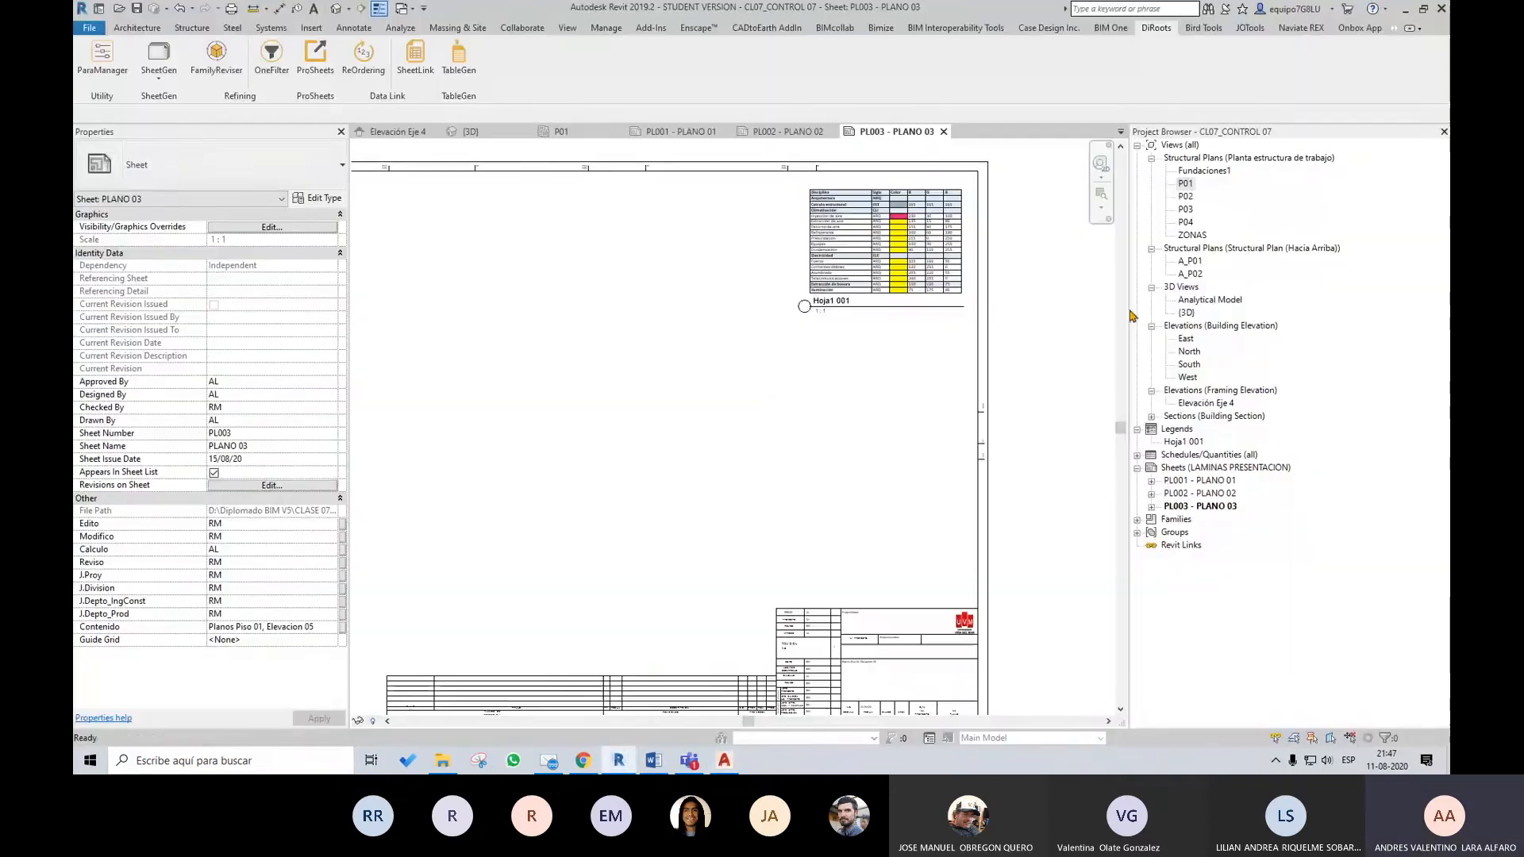
Place the Hoja1 001 schedule on sheet PL003 - PLANO 03, directly beside the existing legend table
click(1140, 456)
click(1137, 457)
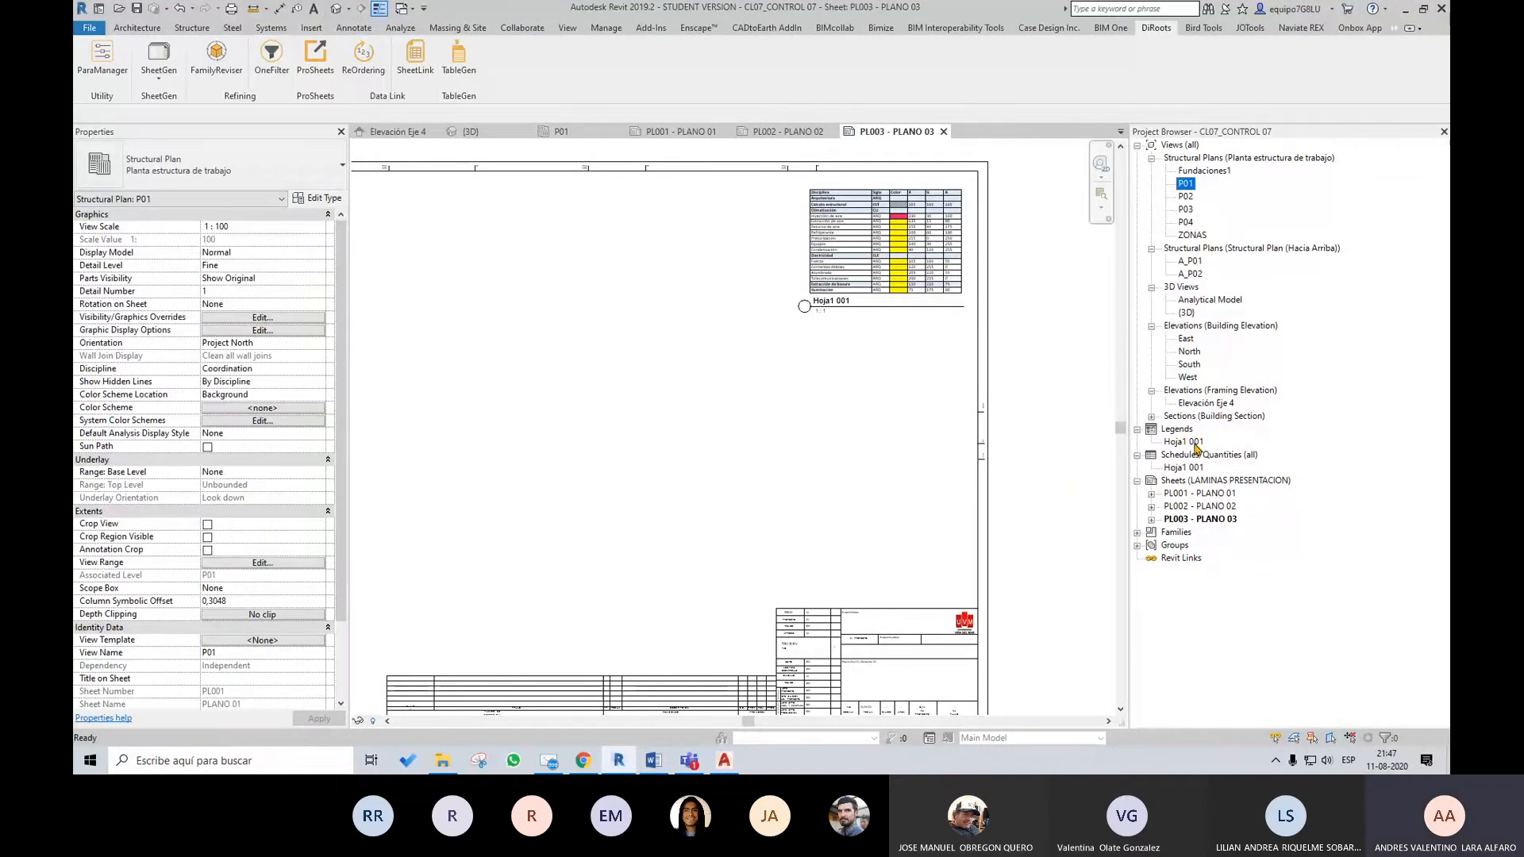
click(1185, 468)
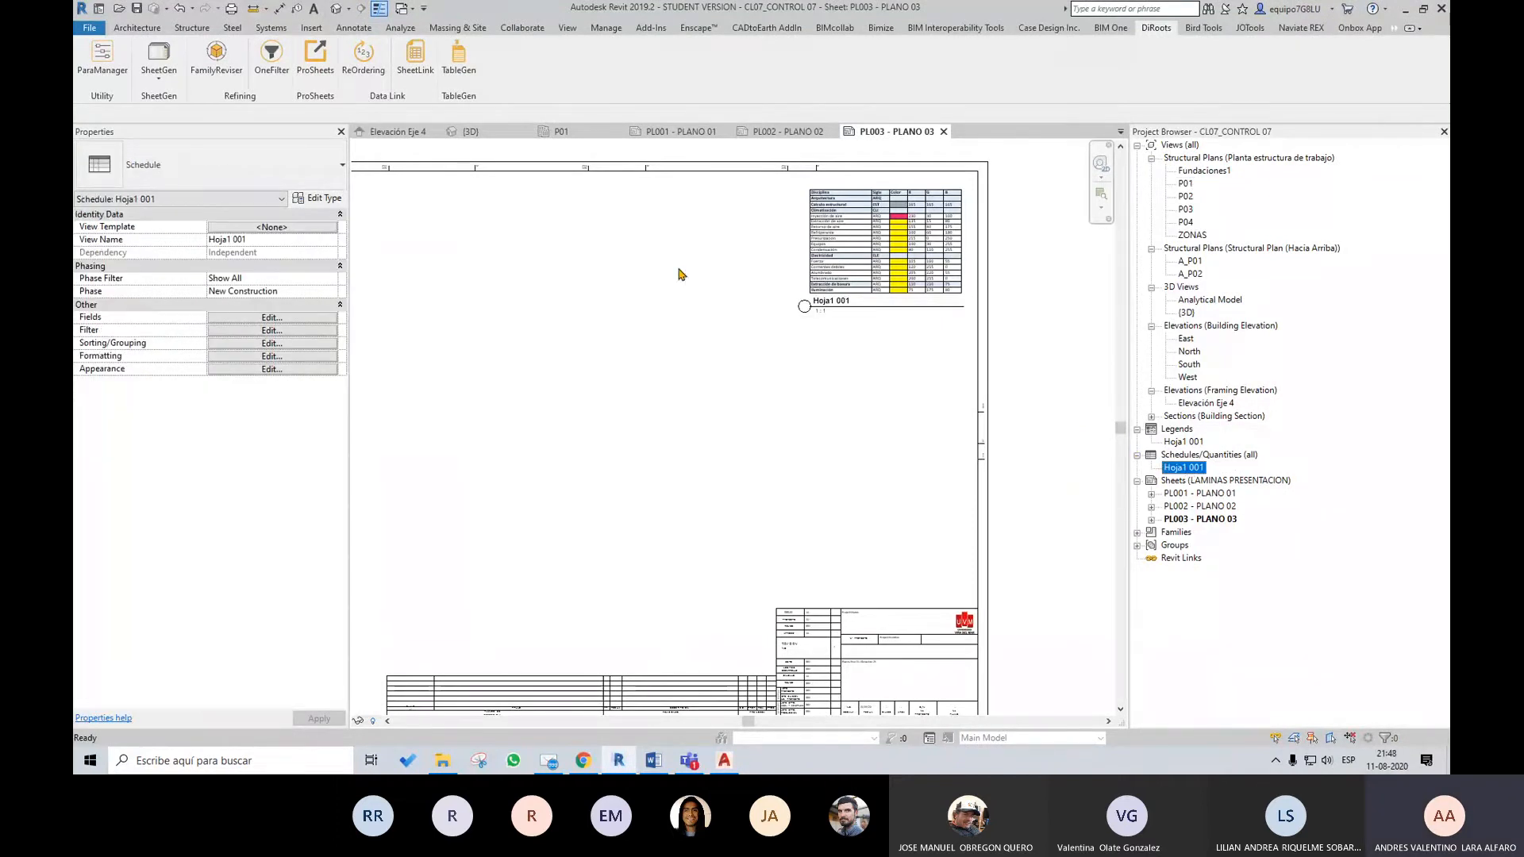
drag(681, 275, 680, 272)
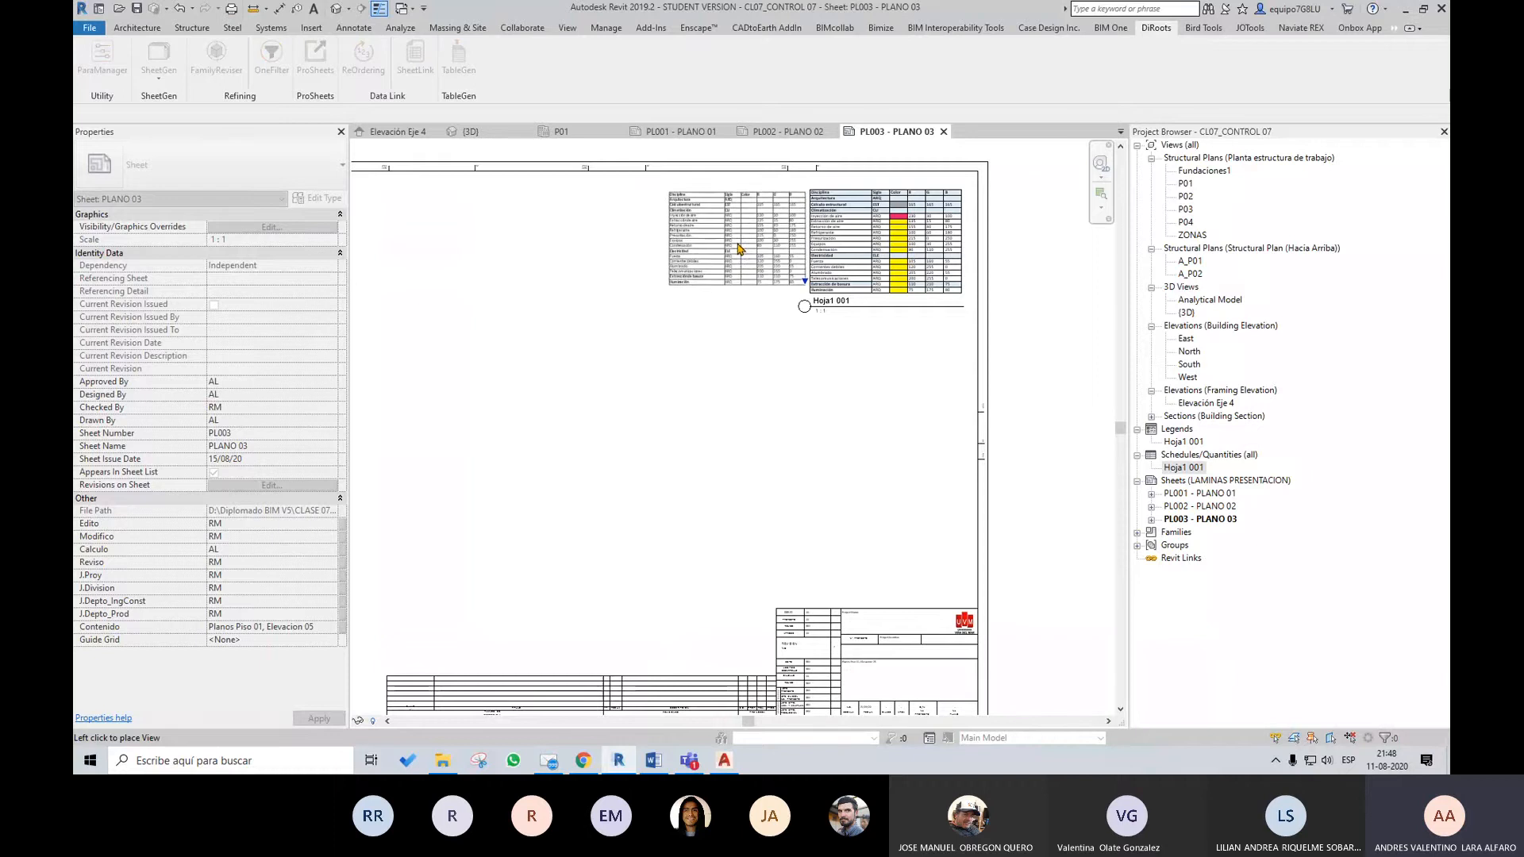
click(738, 248)
scroll(786, 222, up, 2)
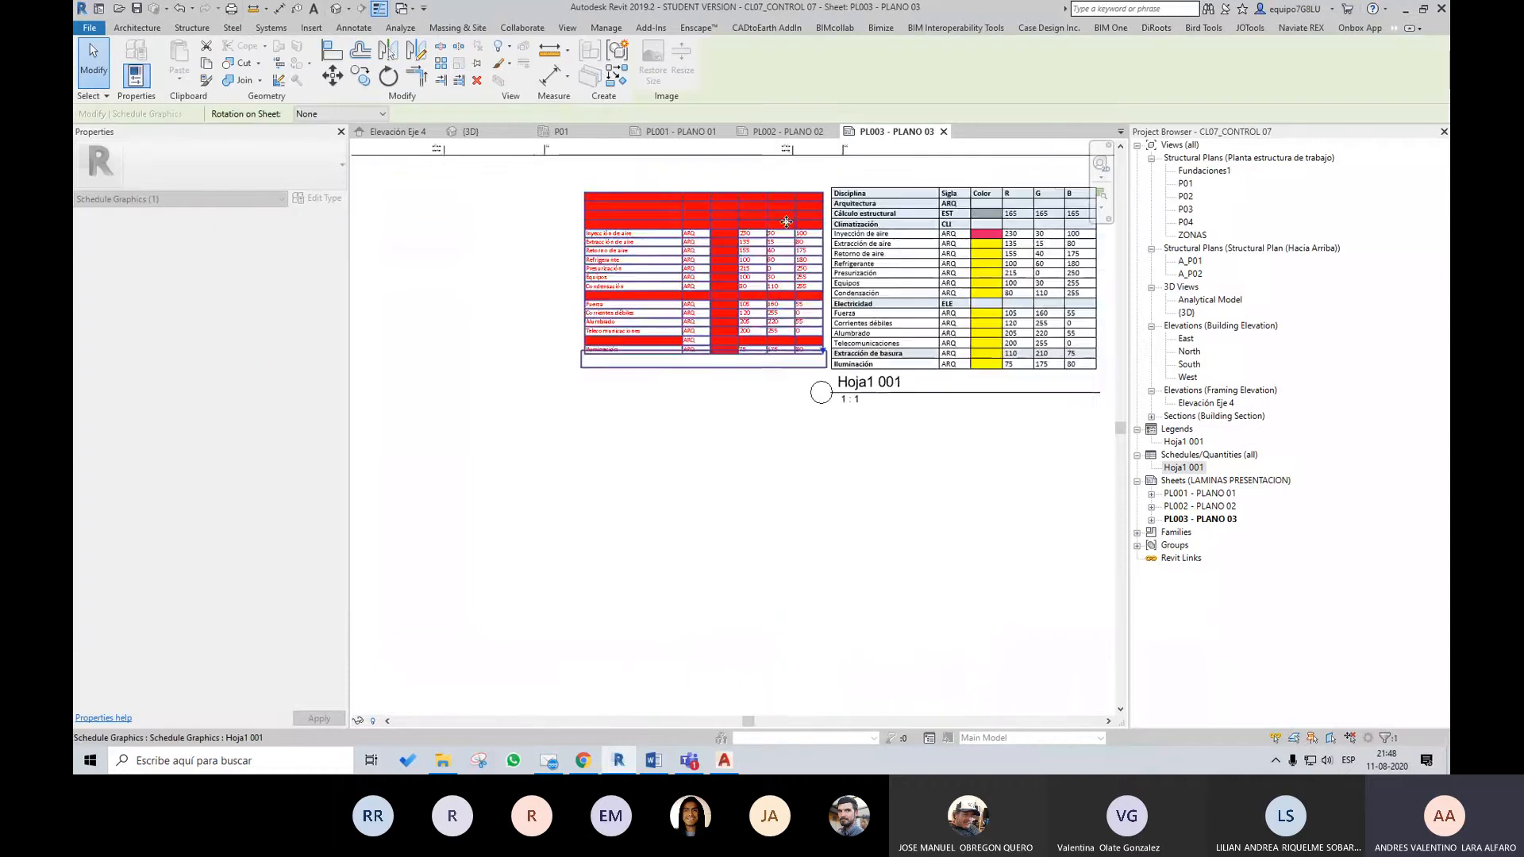
click(765, 468)
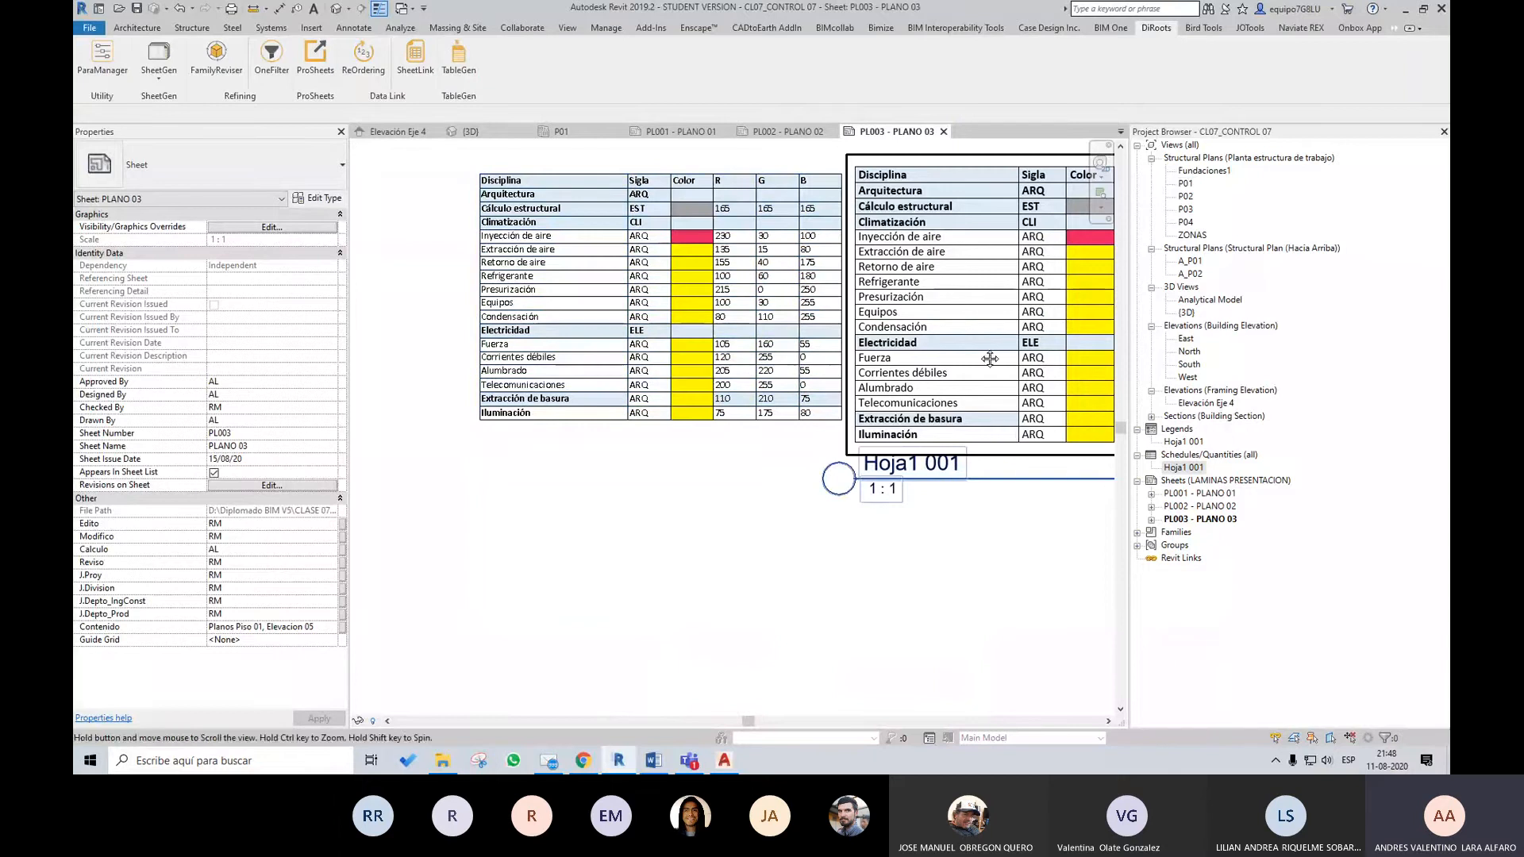
Compare the placed Hoja1 001 schedule with the legend table beside it on sheet PL003, checking text size and colours
middle_drag(990, 357, 901, 393)
scroll(942, 395, down, 1)
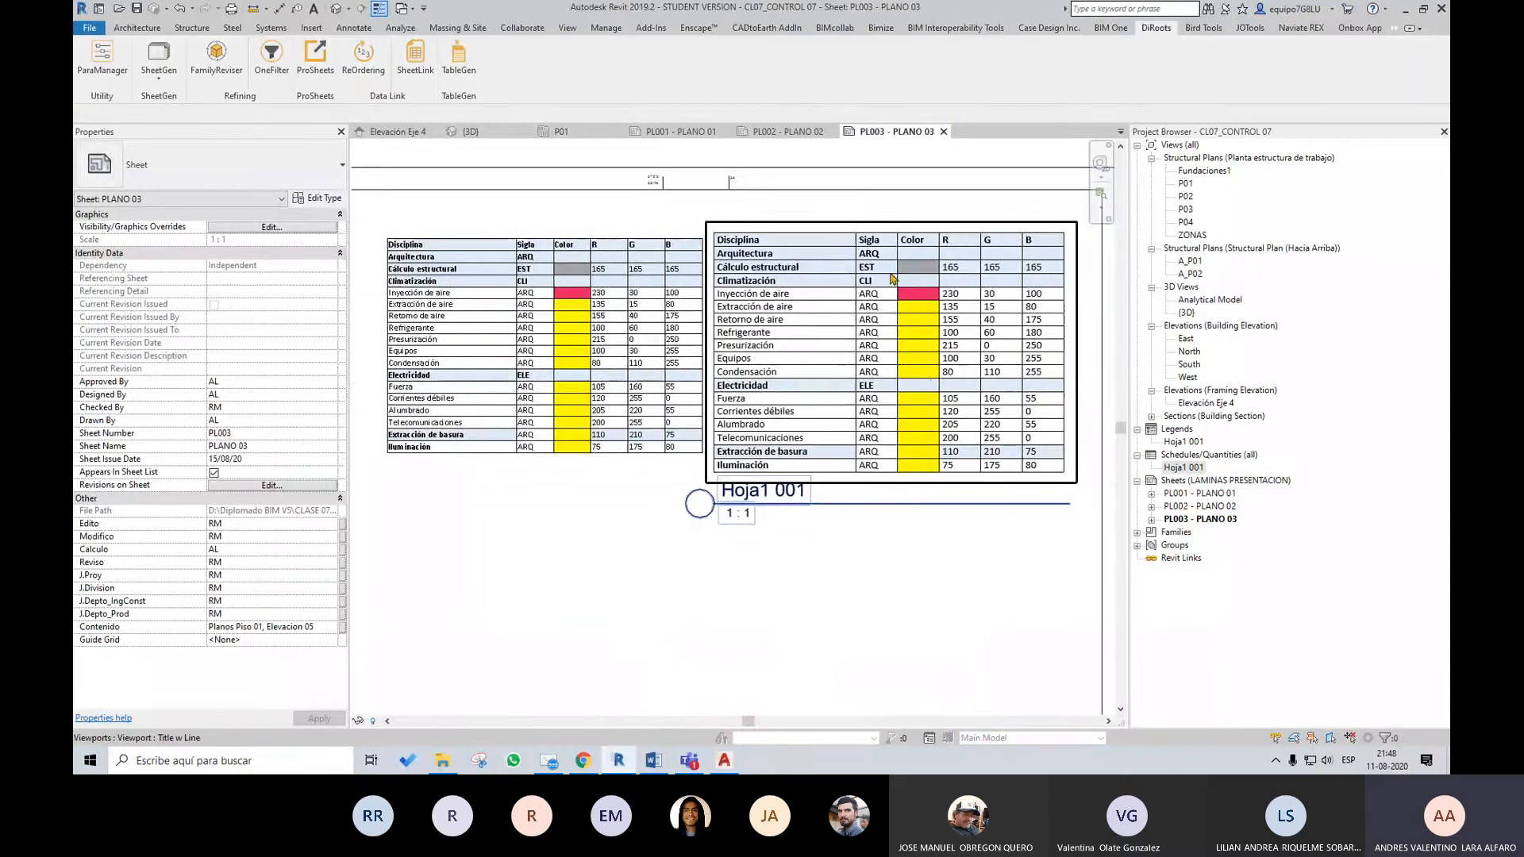
scroll(887, 276, up, 2)
scroll(890, 344, down, 2)
click(587, 339)
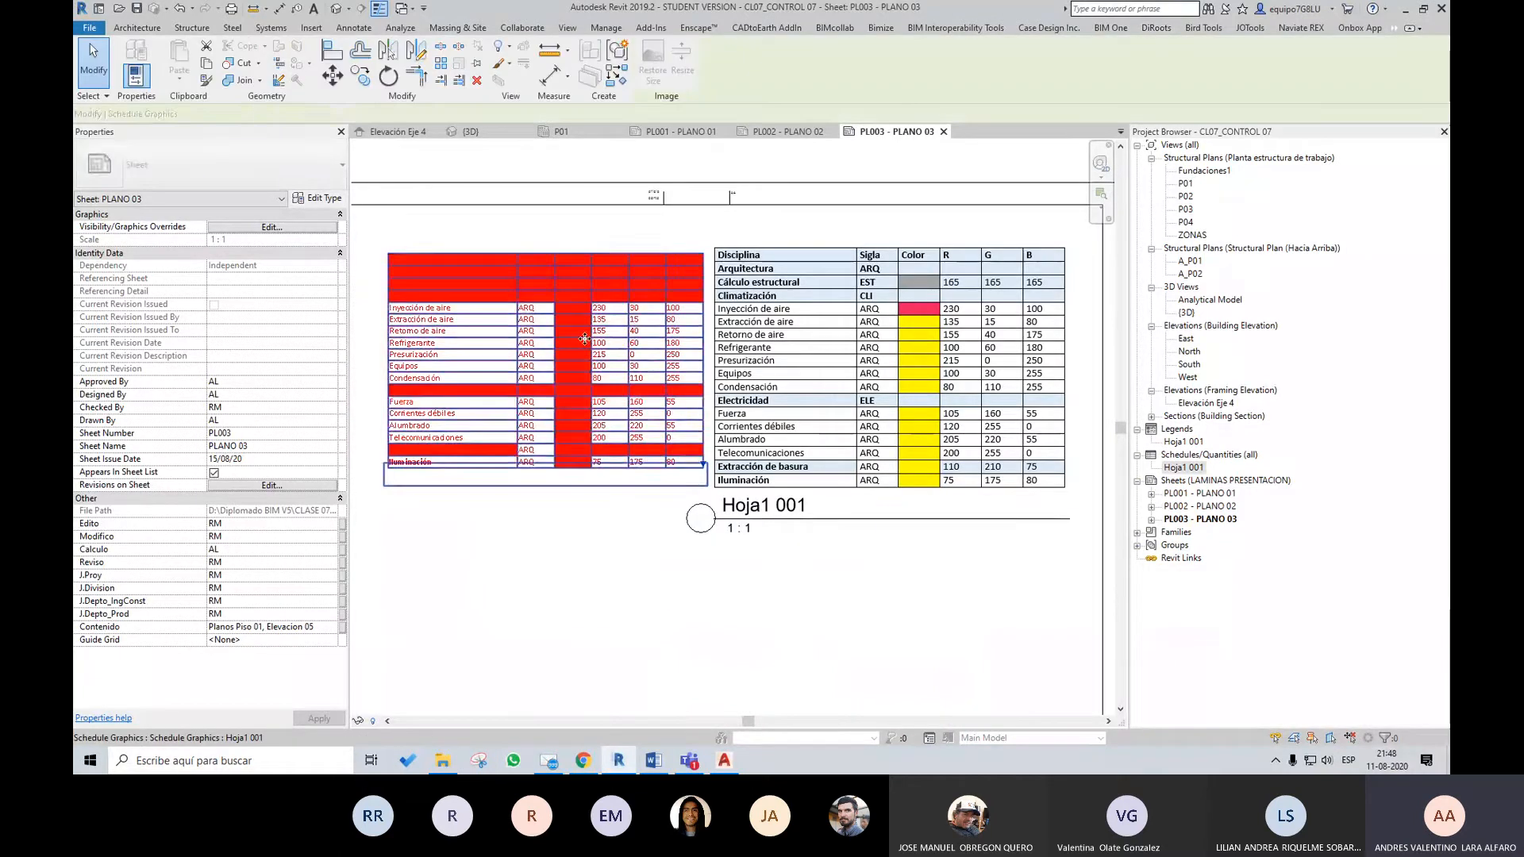
scroll(505, 341, up, 2)
middle_drag(544, 361, 671, 365)
scroll(671, 366, down, 1)
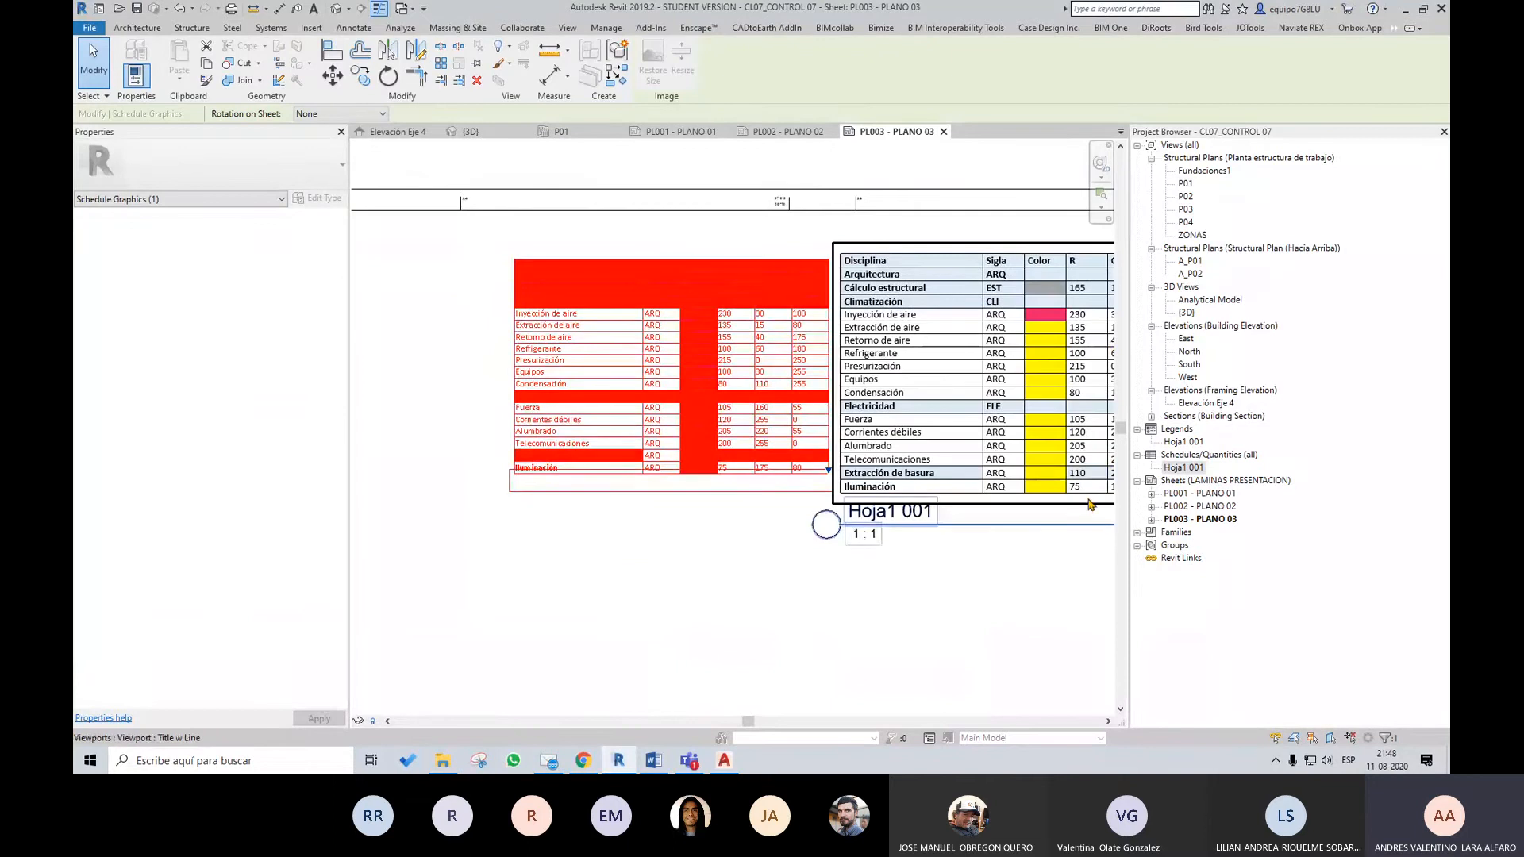
Open the Hoja1 001 schedule and review its fields, sorting, formatting and appearance properties without changing them
double_click(1183, 468)
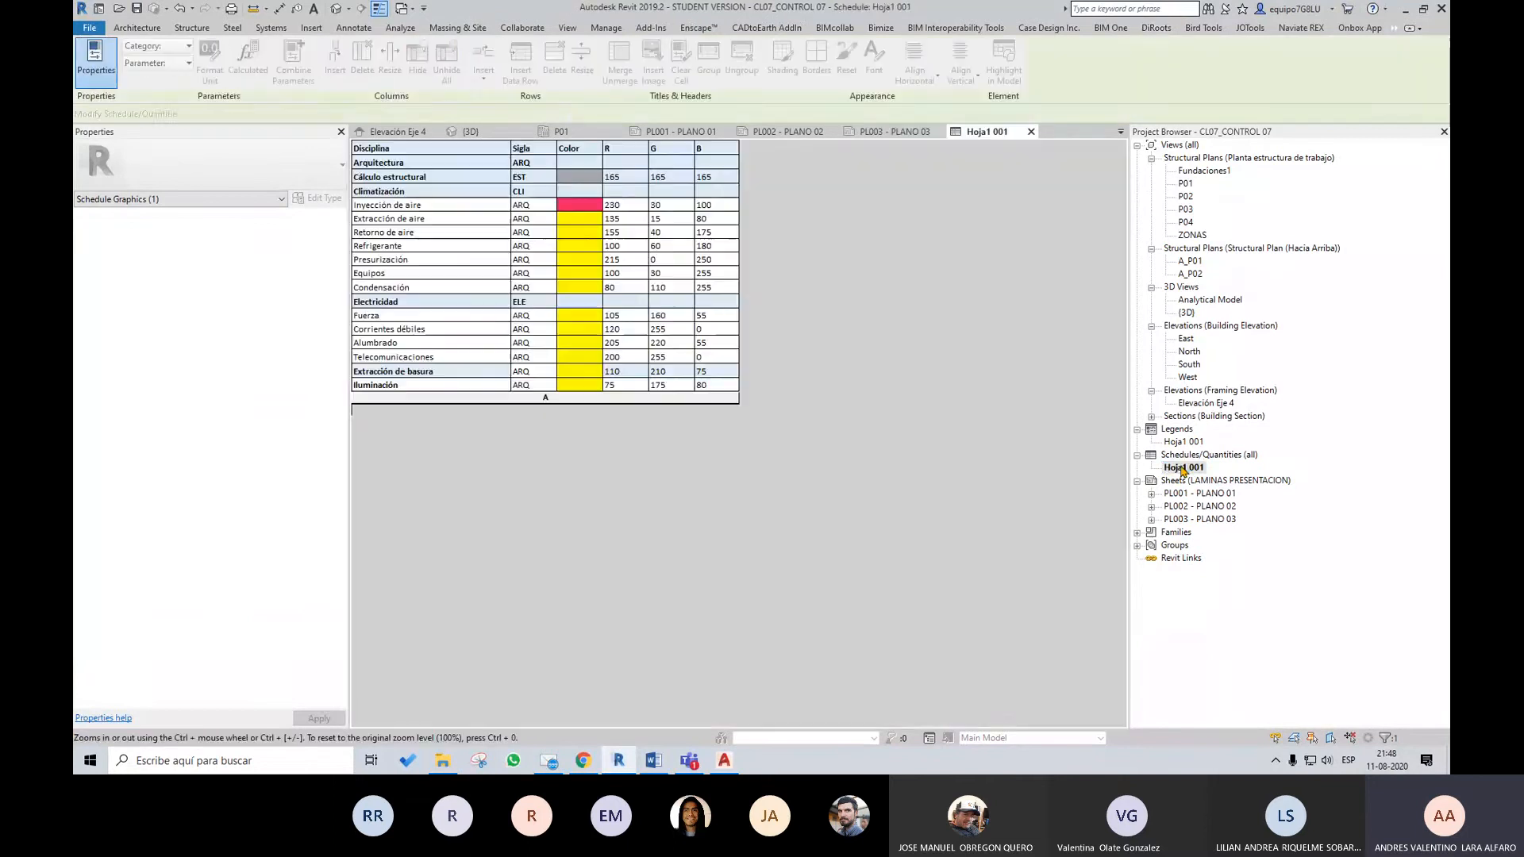
click(300, 318)
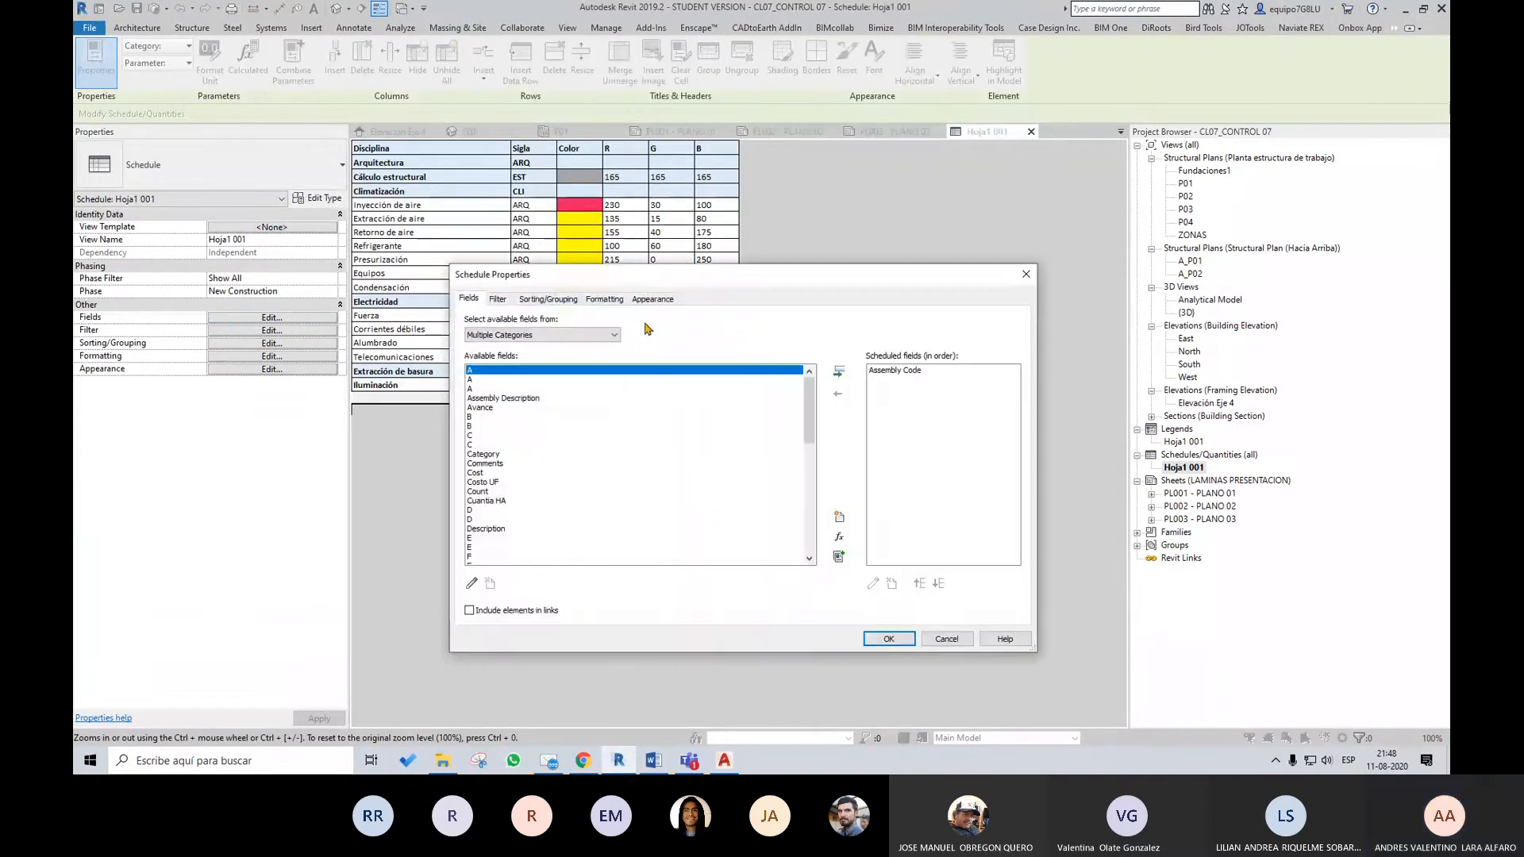
click(663, 299)
click(605, 299)
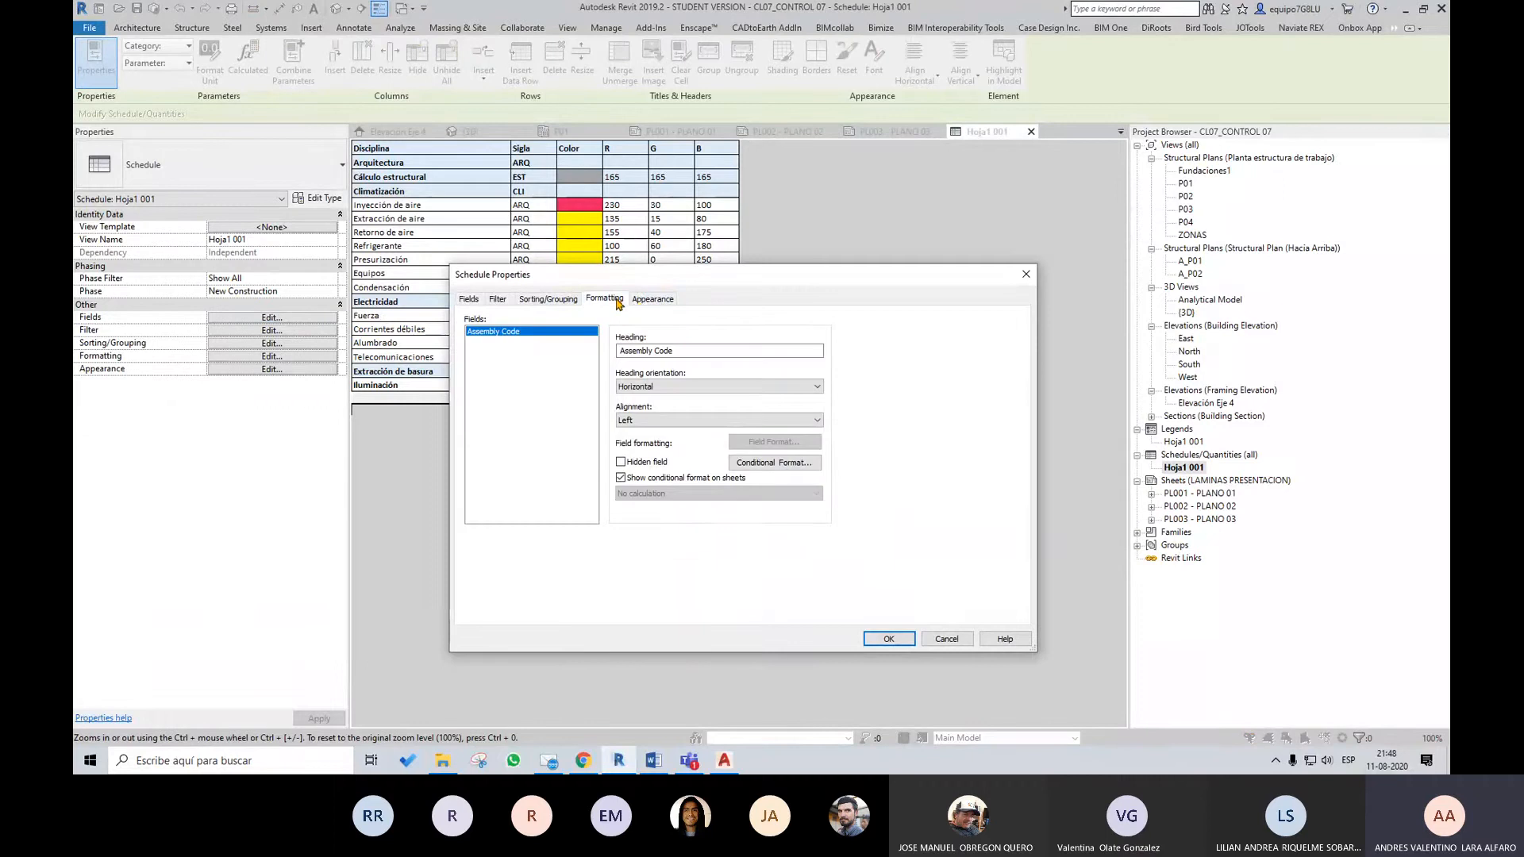
click(651, 299)
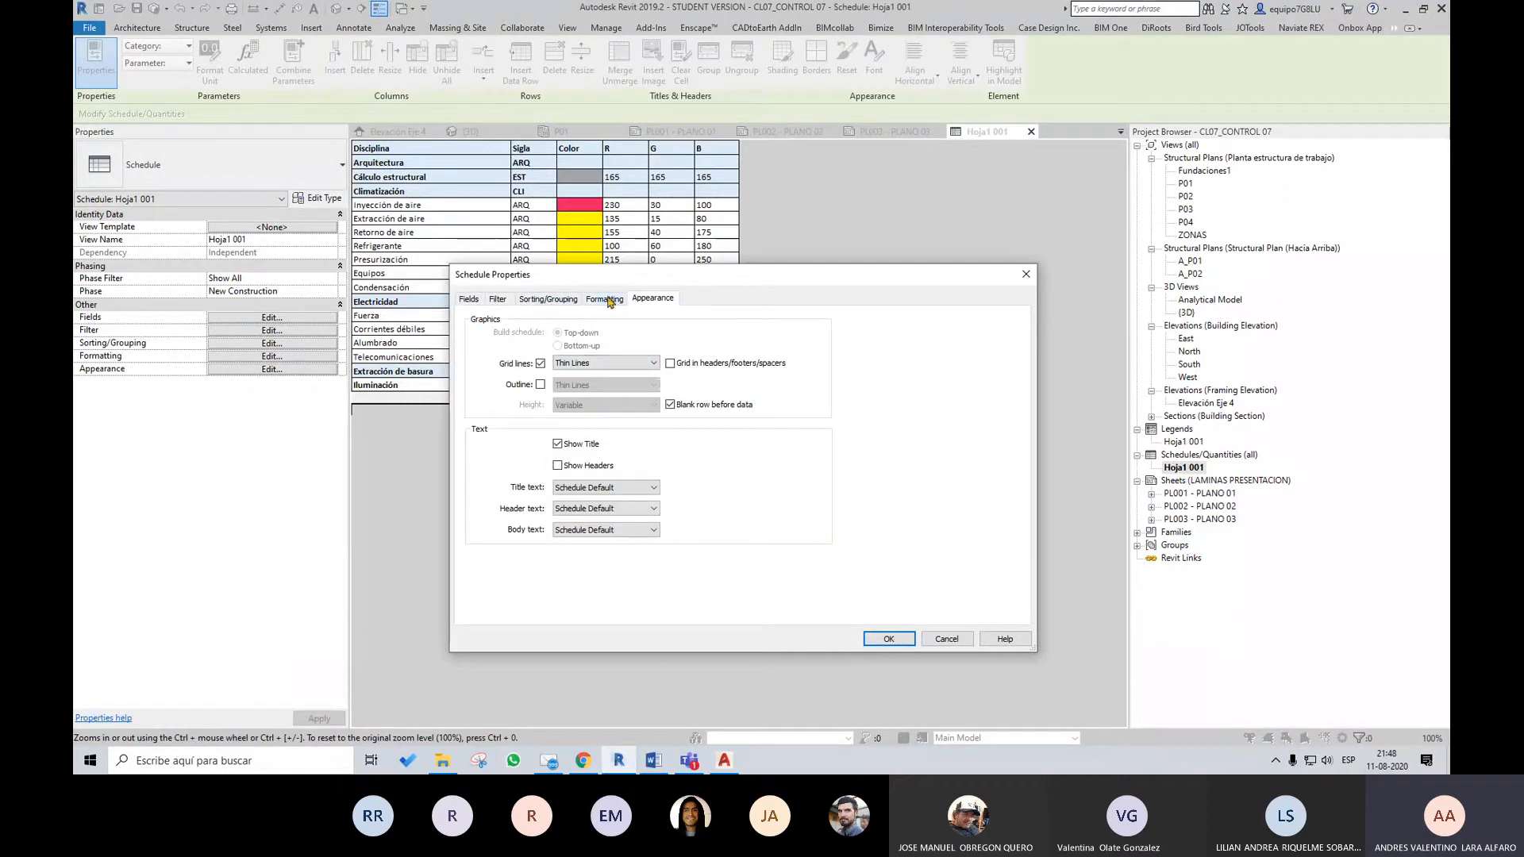
click(608, 300)
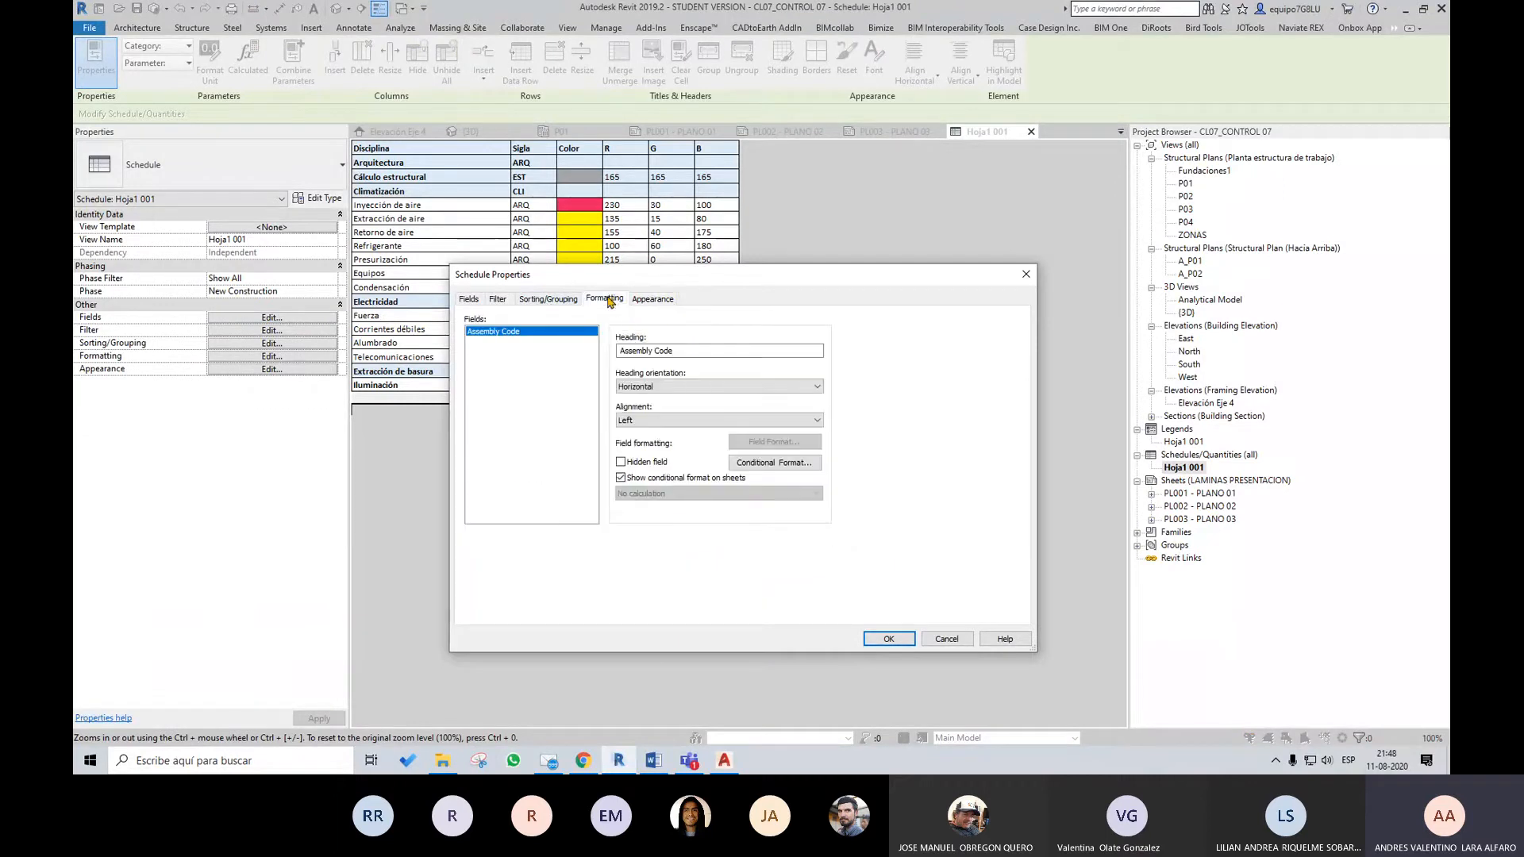
click(560, 300)
click(470, 301)
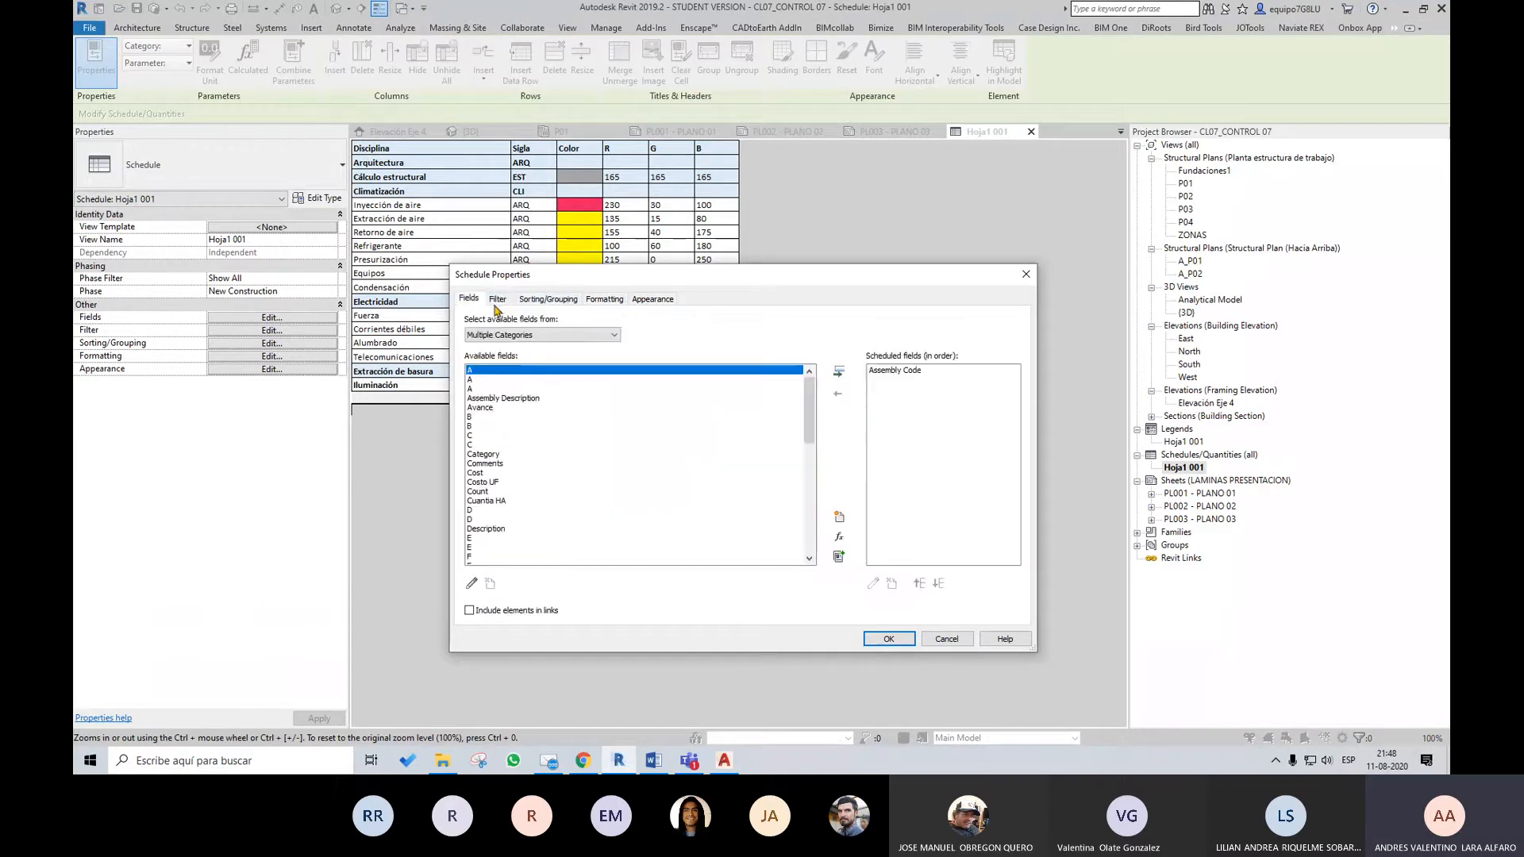
click(649, 302)
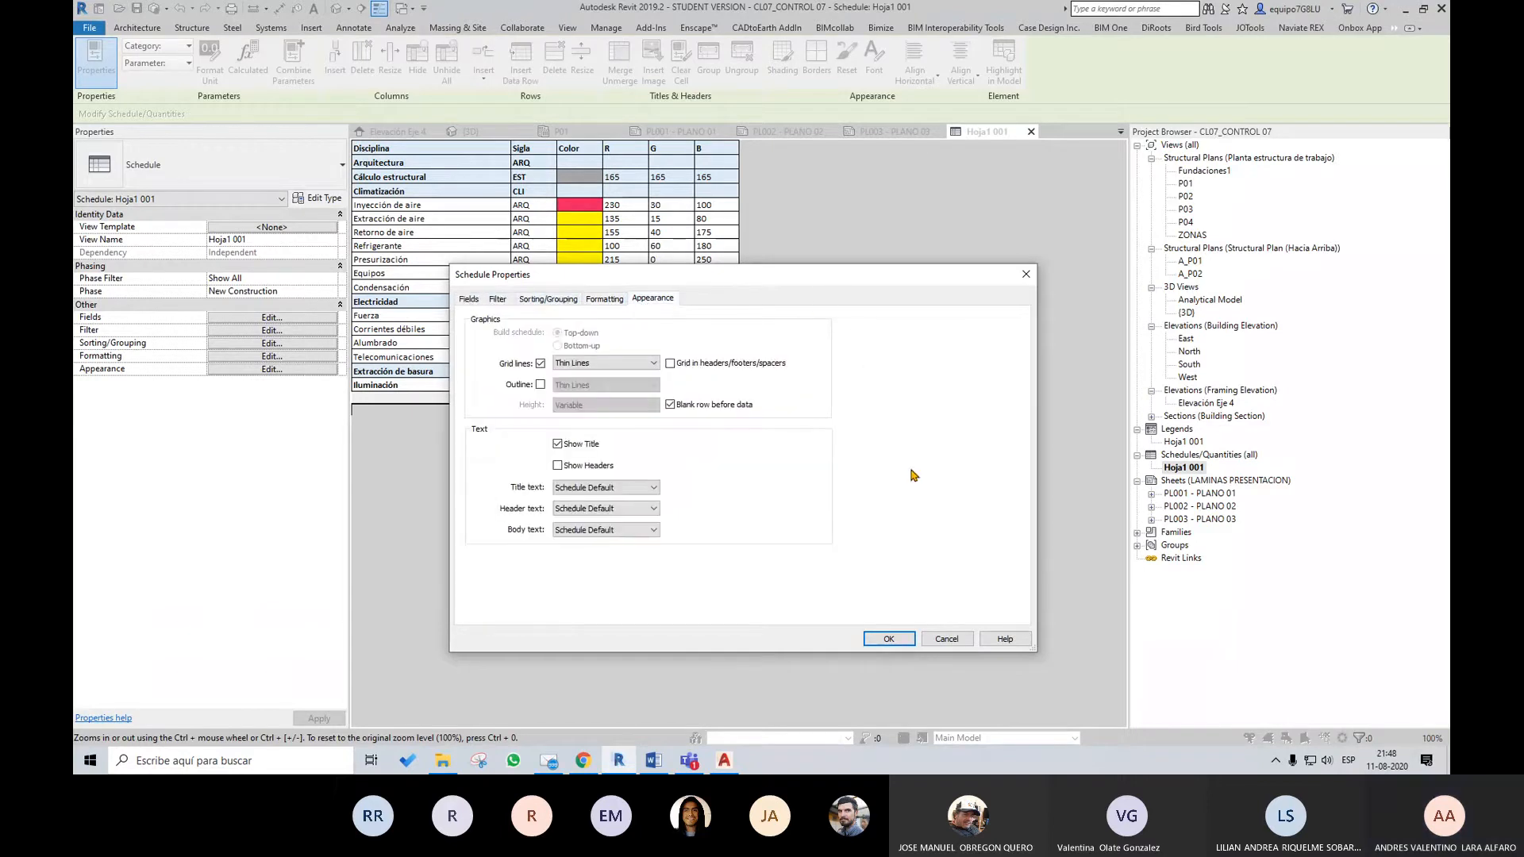
click(956, 639)
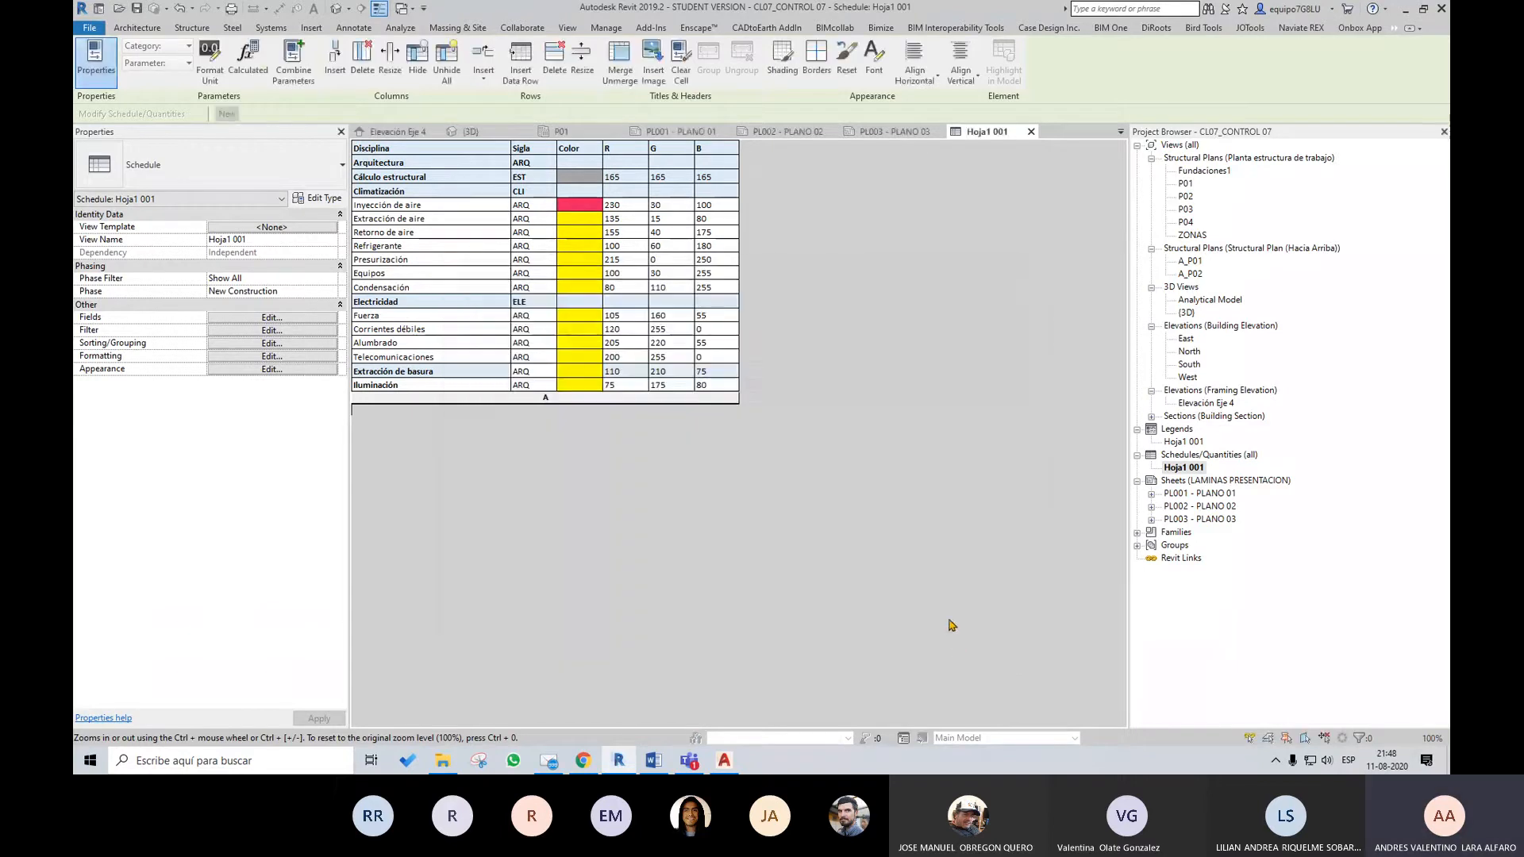
click(744, 205)
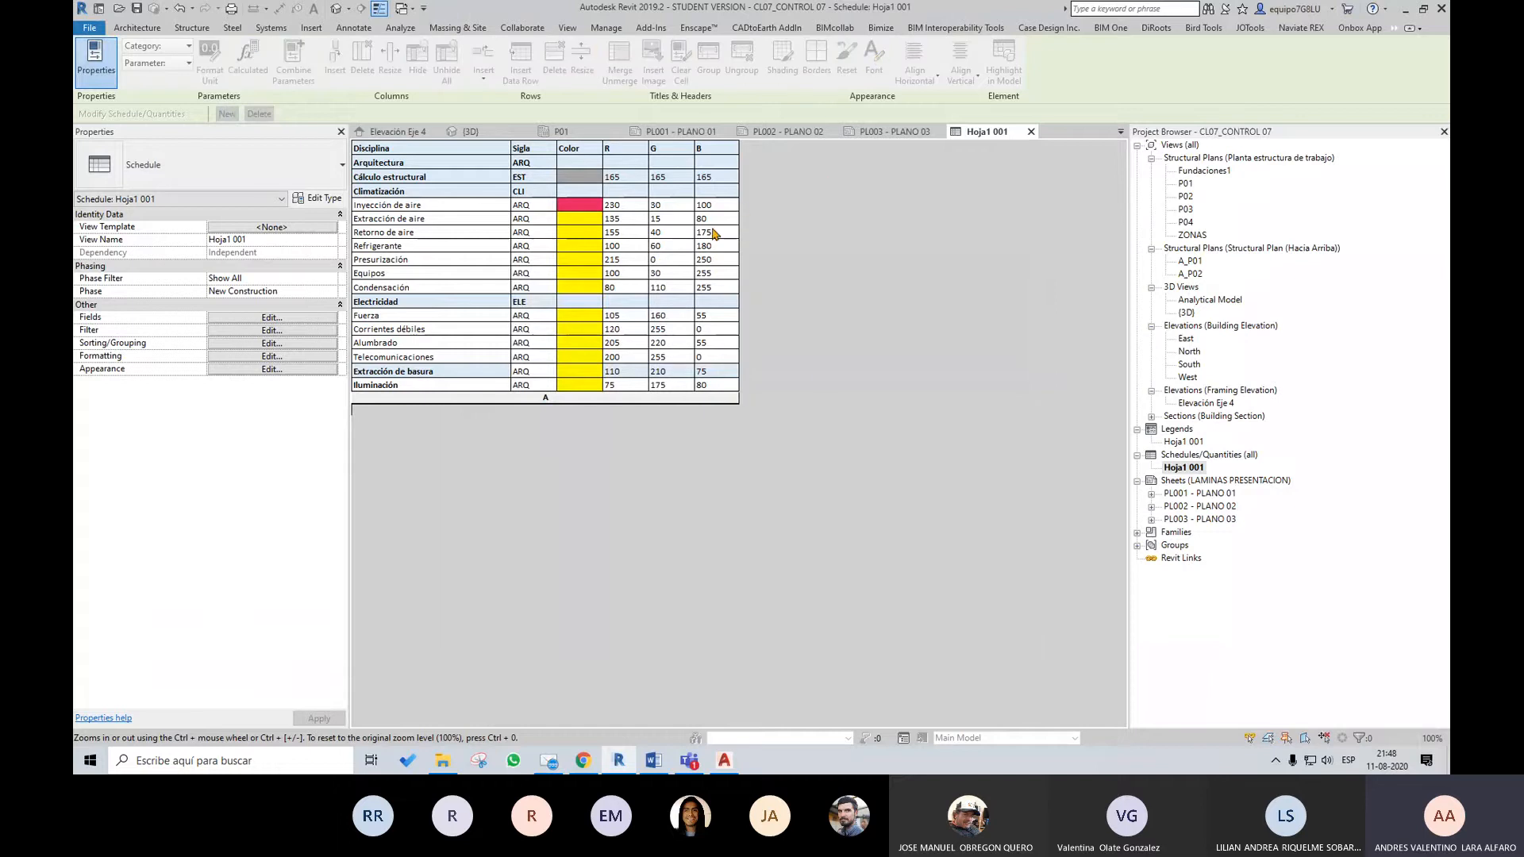
click(895, 133)
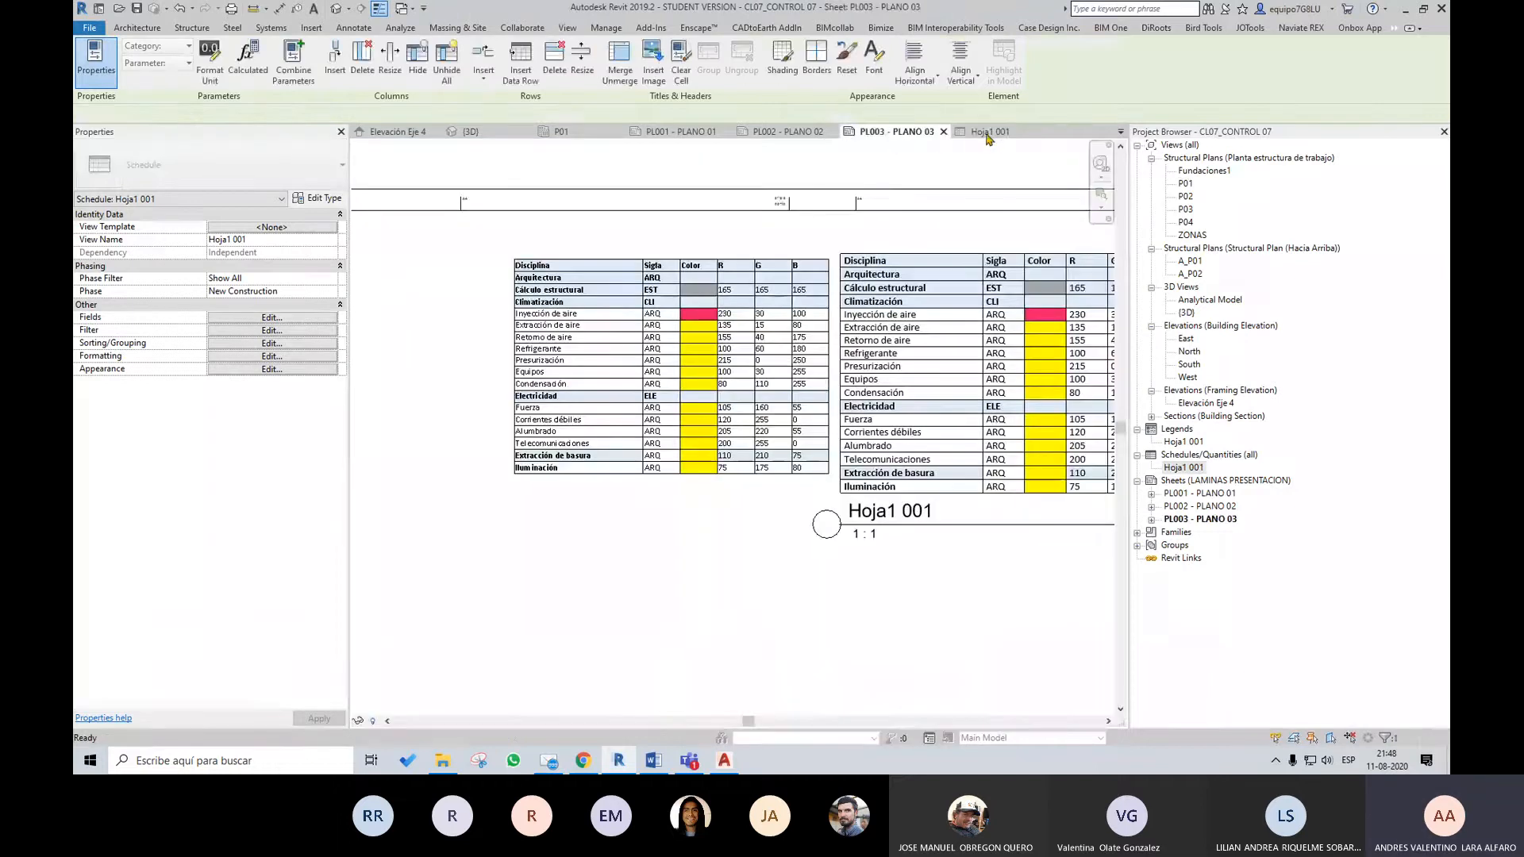
click(987, 135)
click(659, 219)
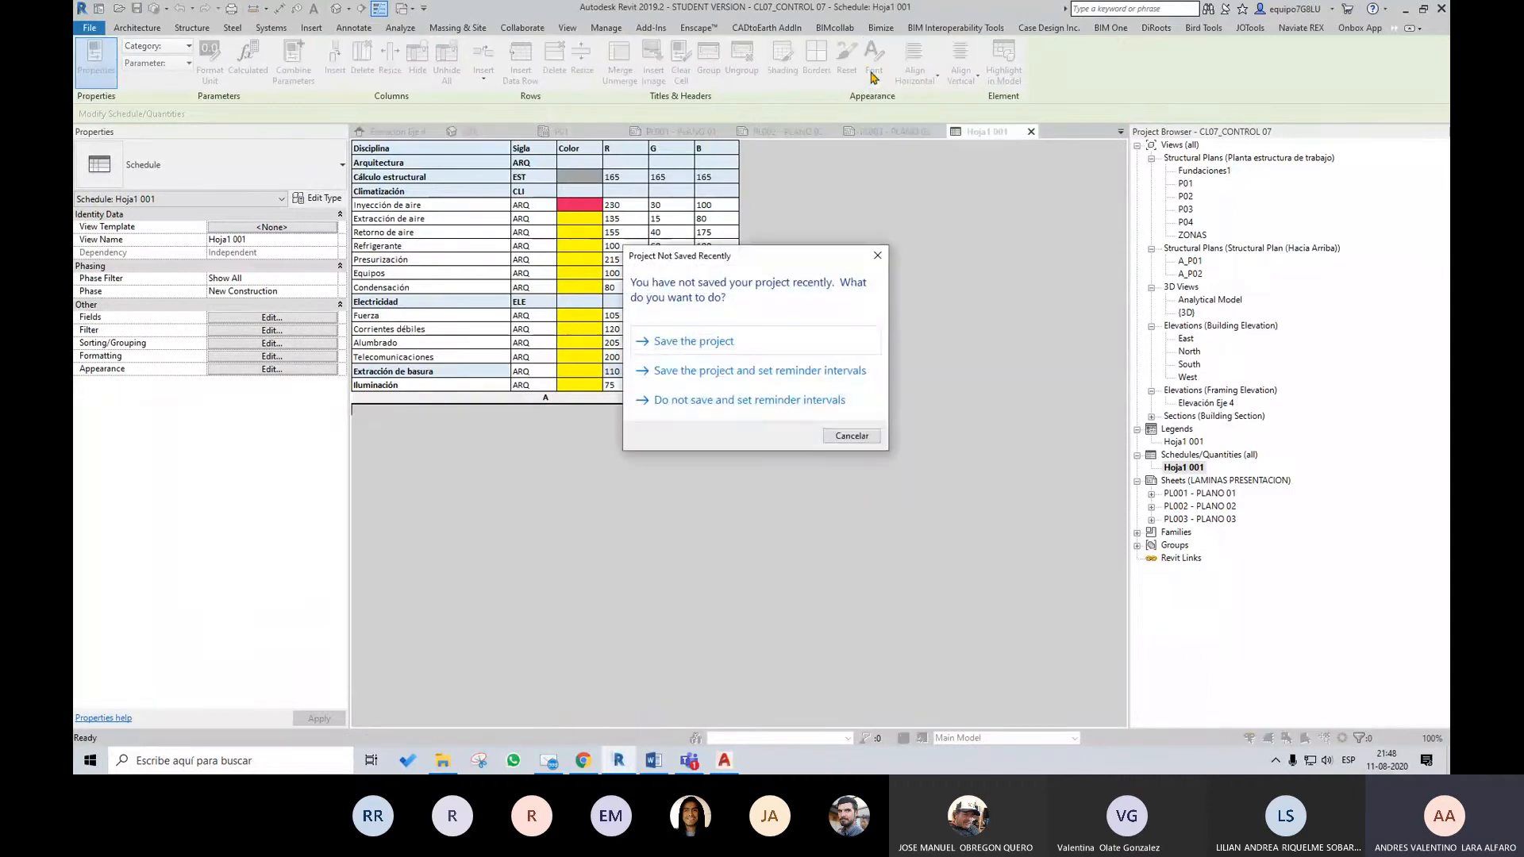
click(876, 437)
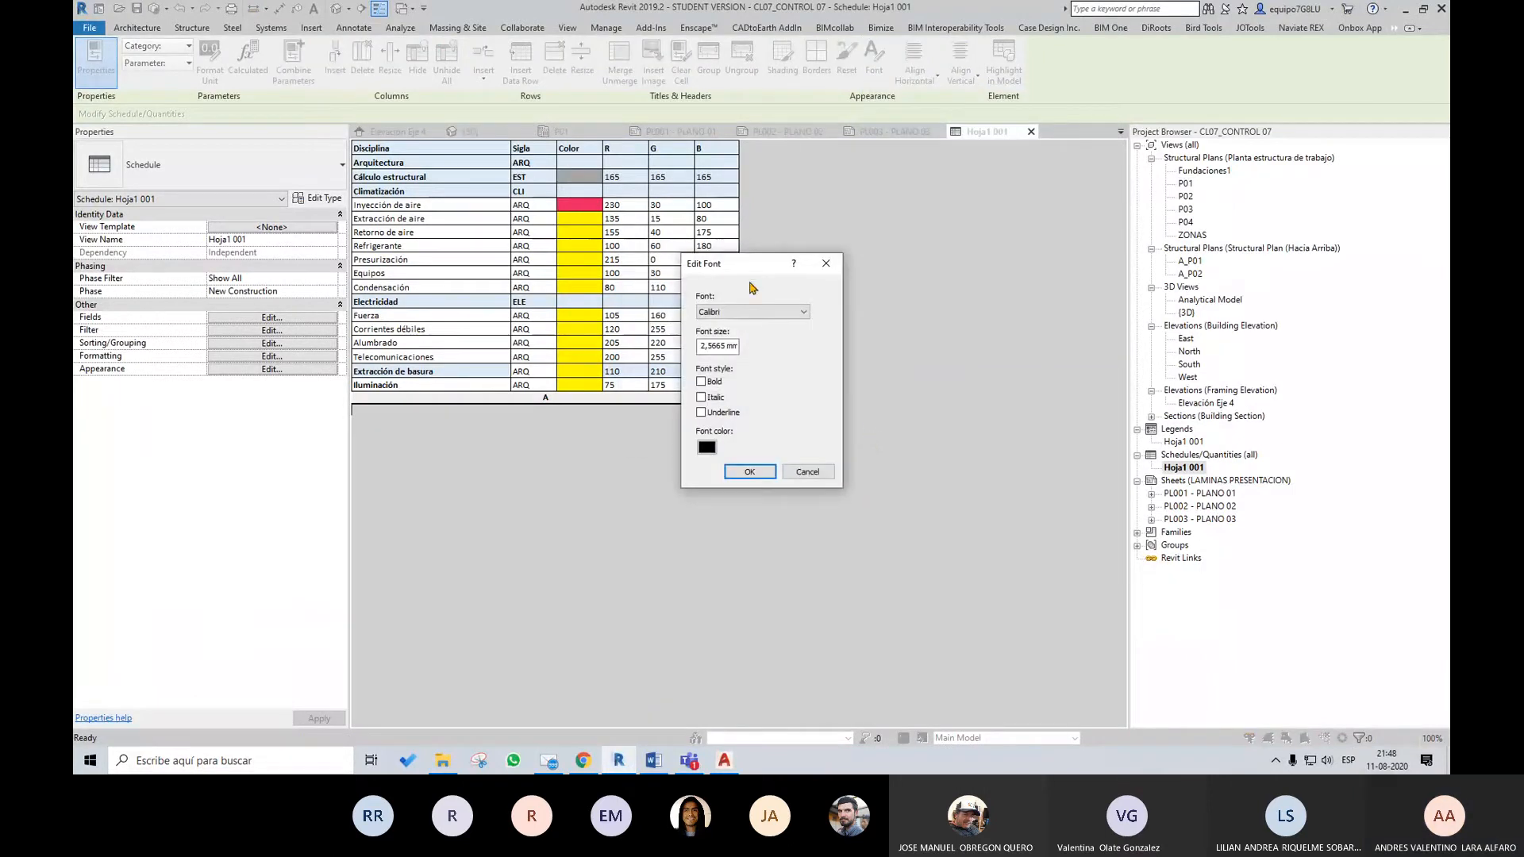
drag(750, 264, 880, 265)
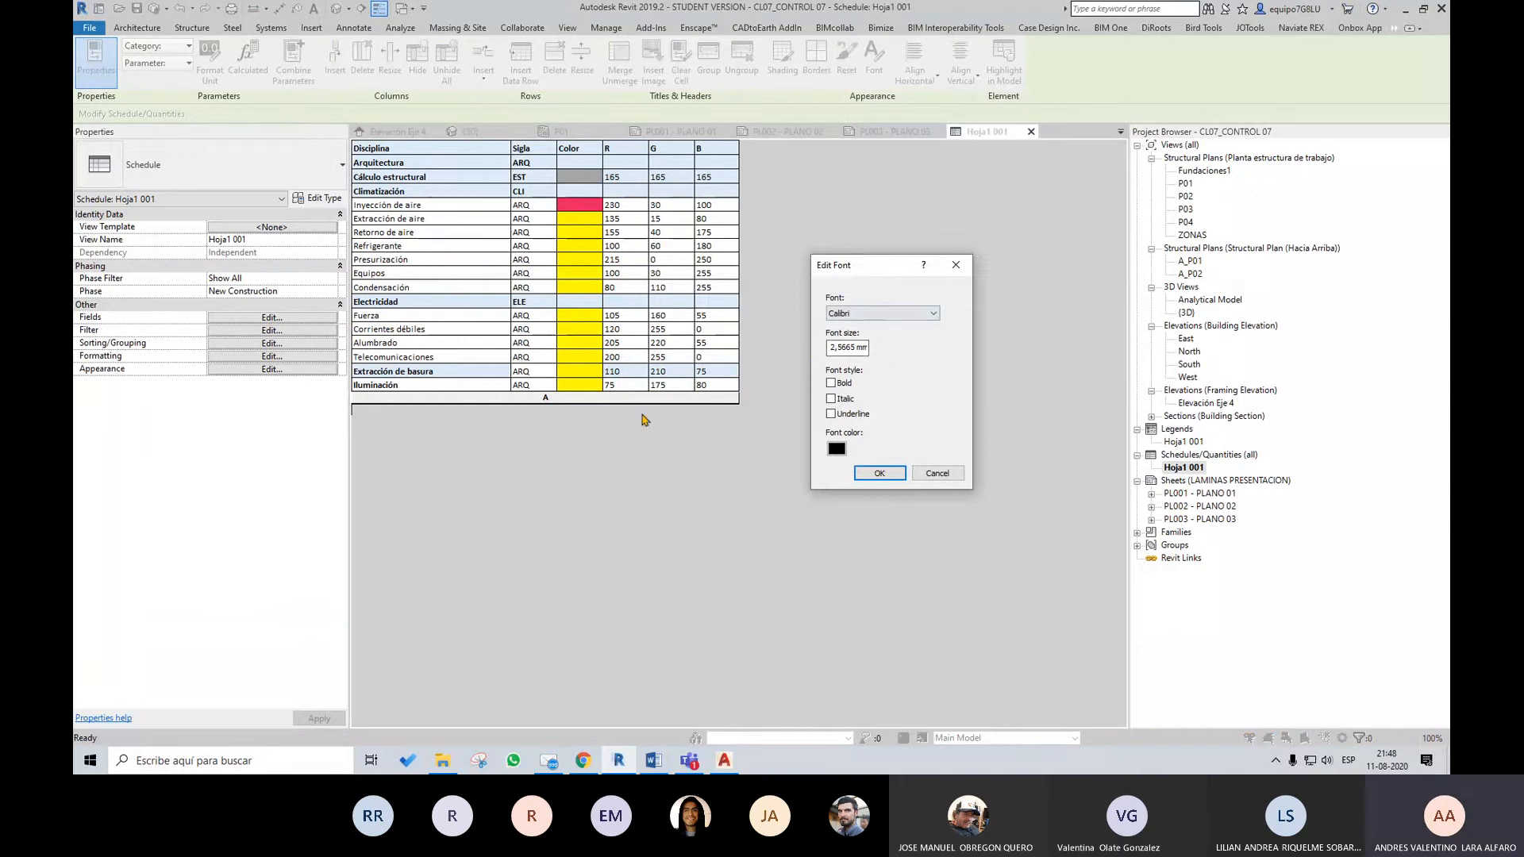
click(942, 474)
Set the font size of all cells in the Hoja1 001 schedule to 2 mm
drag(428, 149, 716, 395)
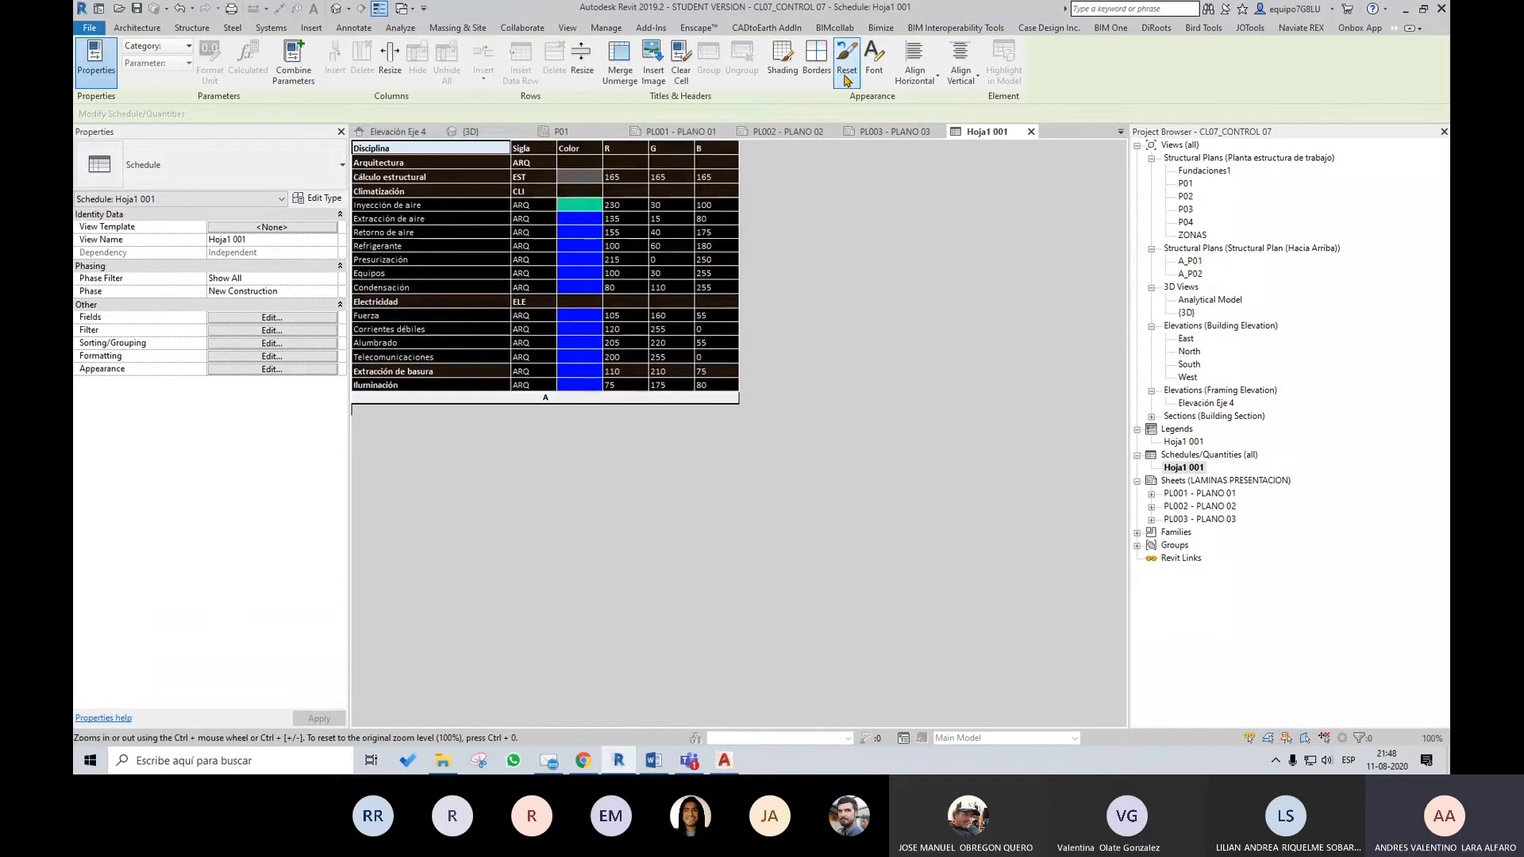
click(874, 57)
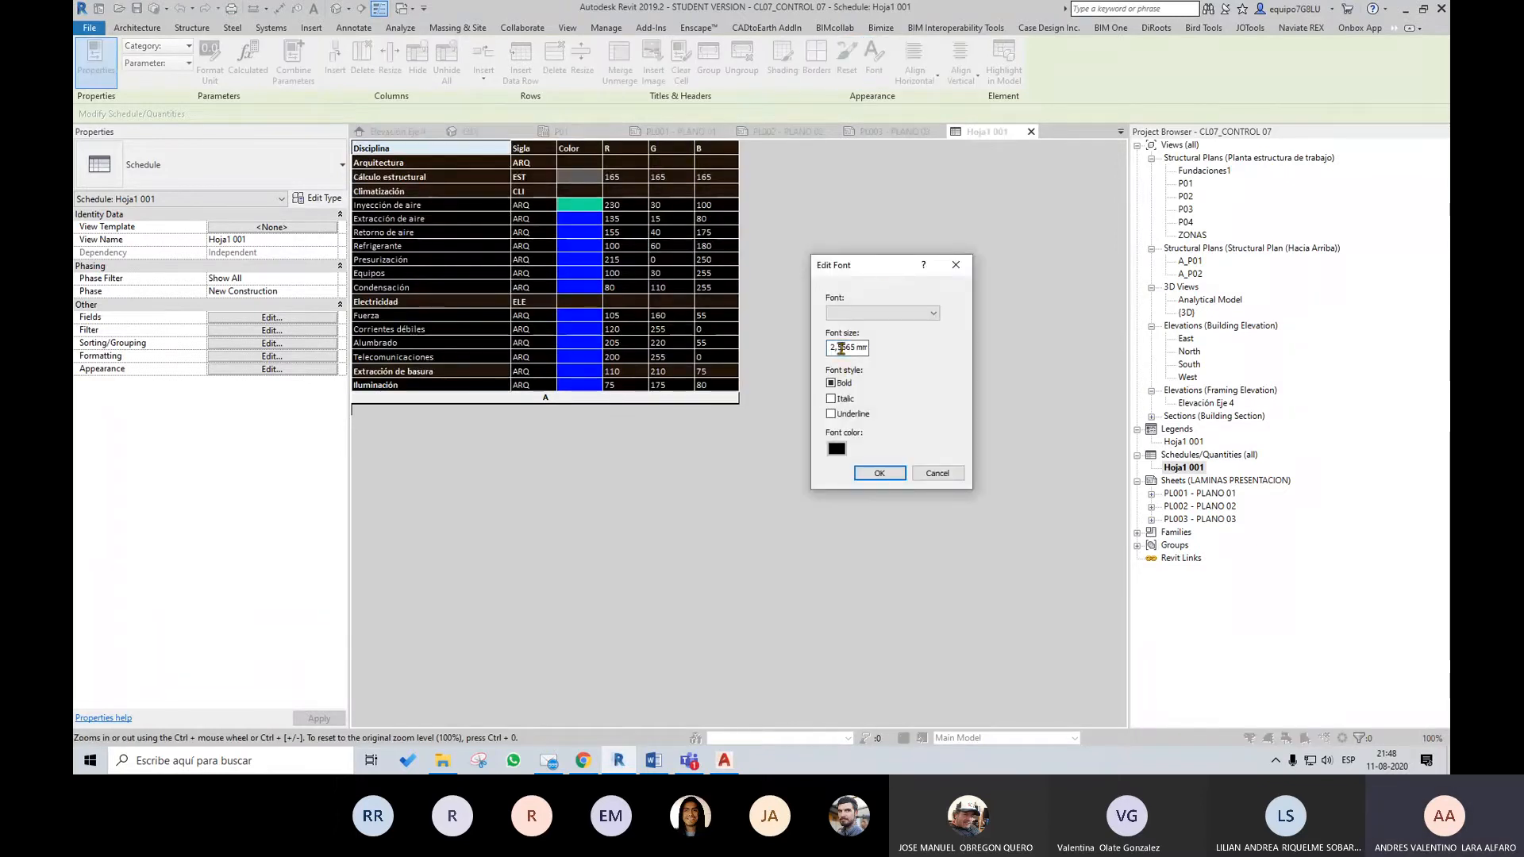
text(,)
click(885, 473)
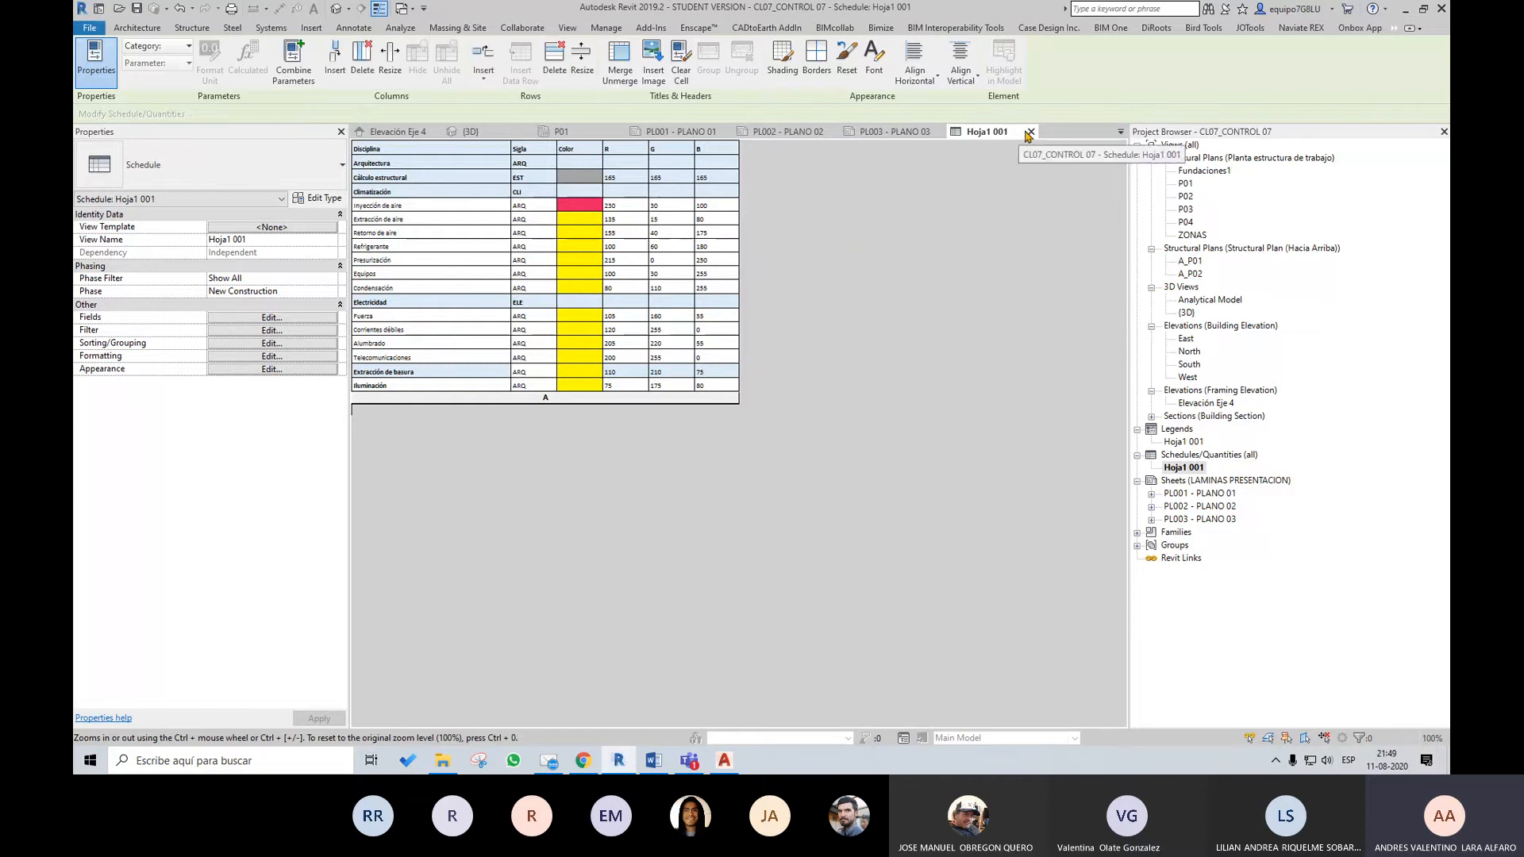
Return to sheet PL003 - PLANO 03 and compare the resized Hoja1 001 schedule with the legend table beside it
click(889, 131)
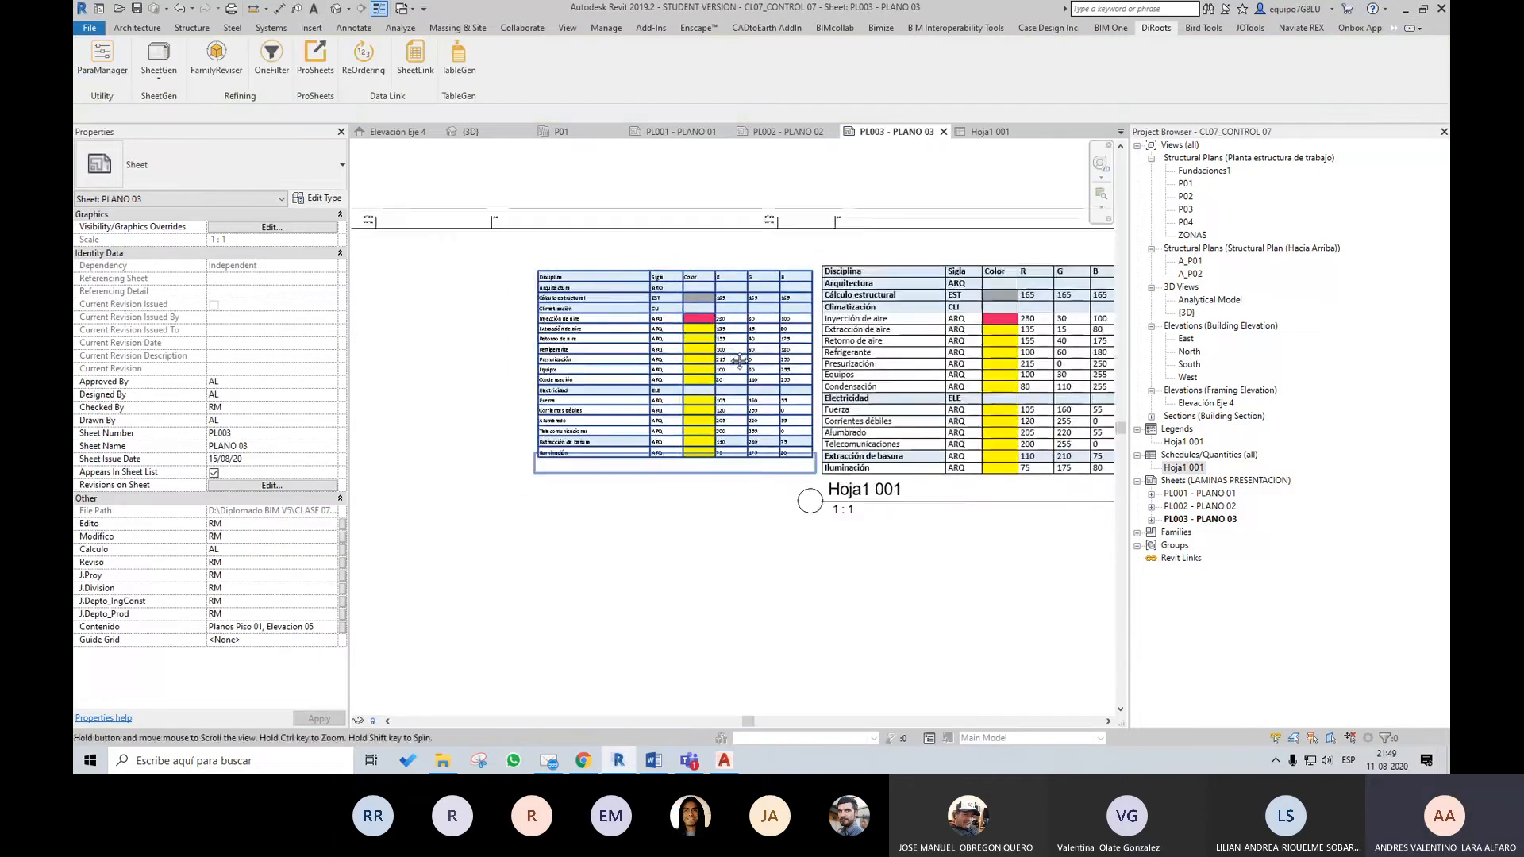
scroll(770, 372, up, 1)
scroll(665, 343, up, 1)
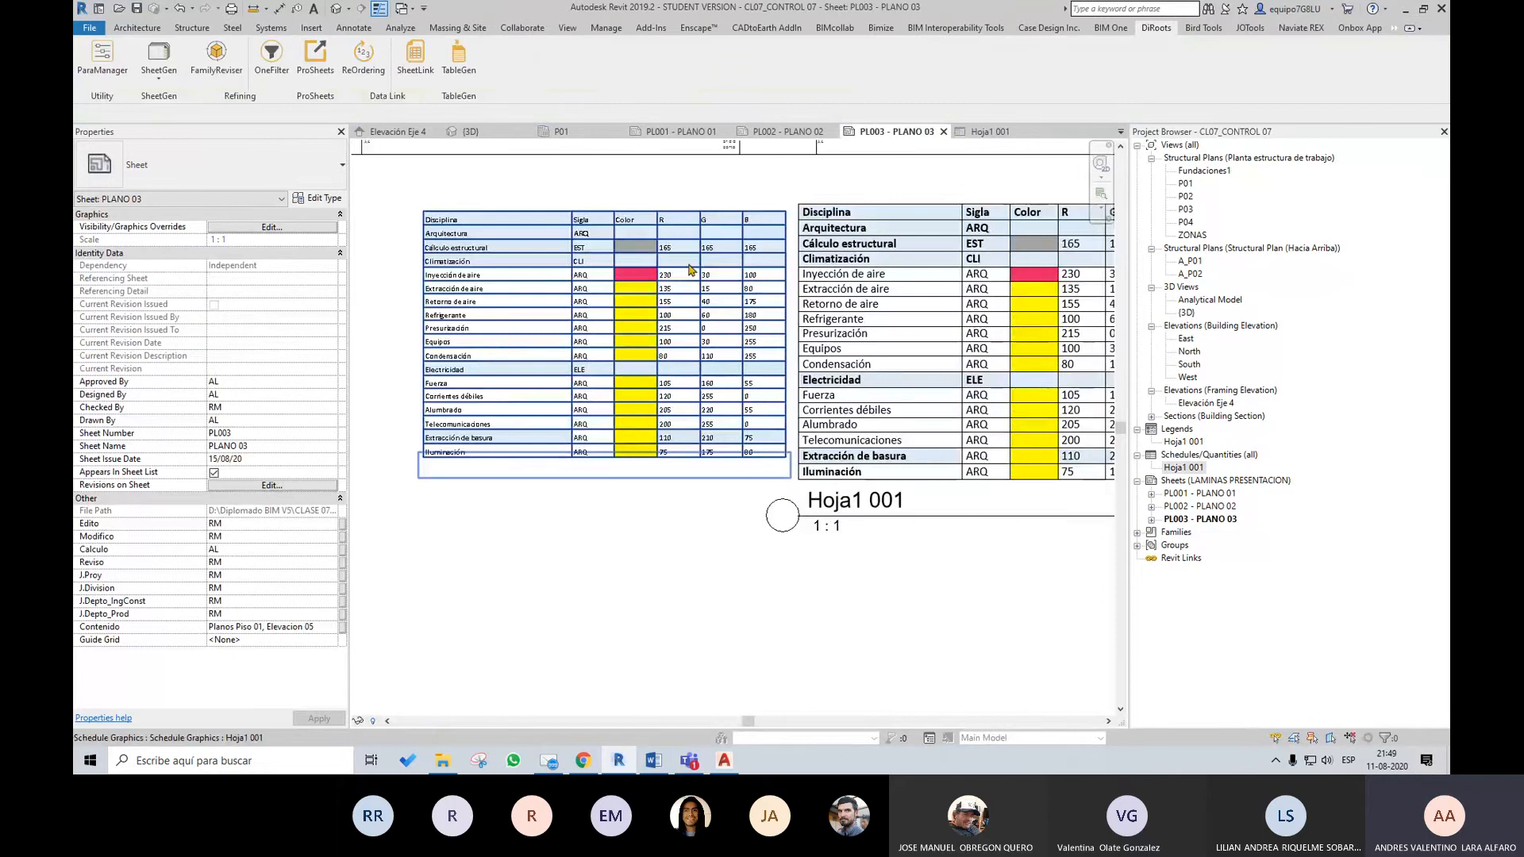
middle_drag(918, 364, 765, 391)
click(737, 314)
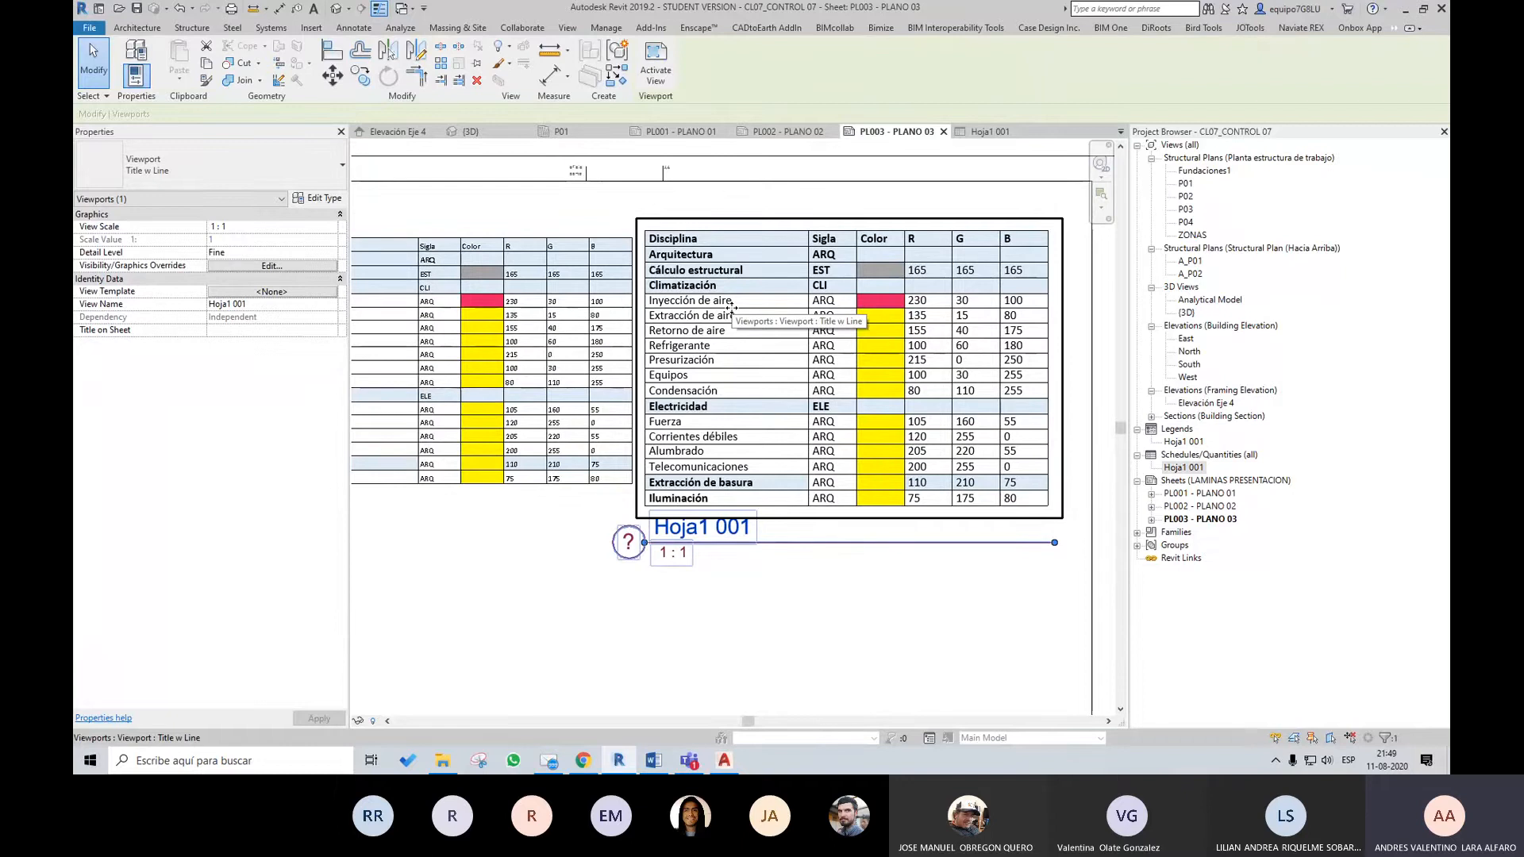
scroll(894, 276, down, 2)
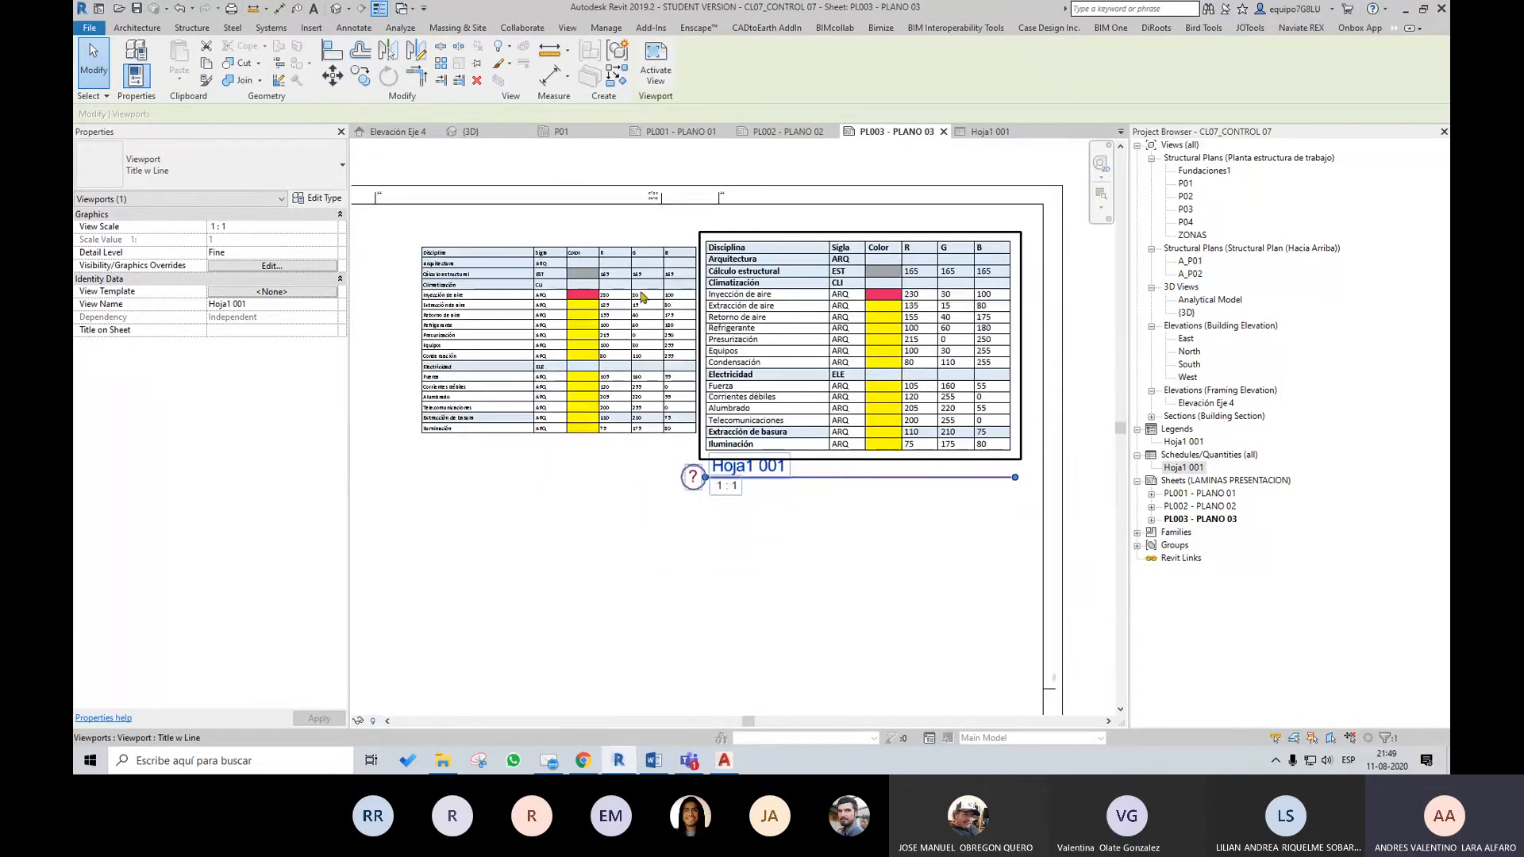
scroll(775, 375, up, 2)
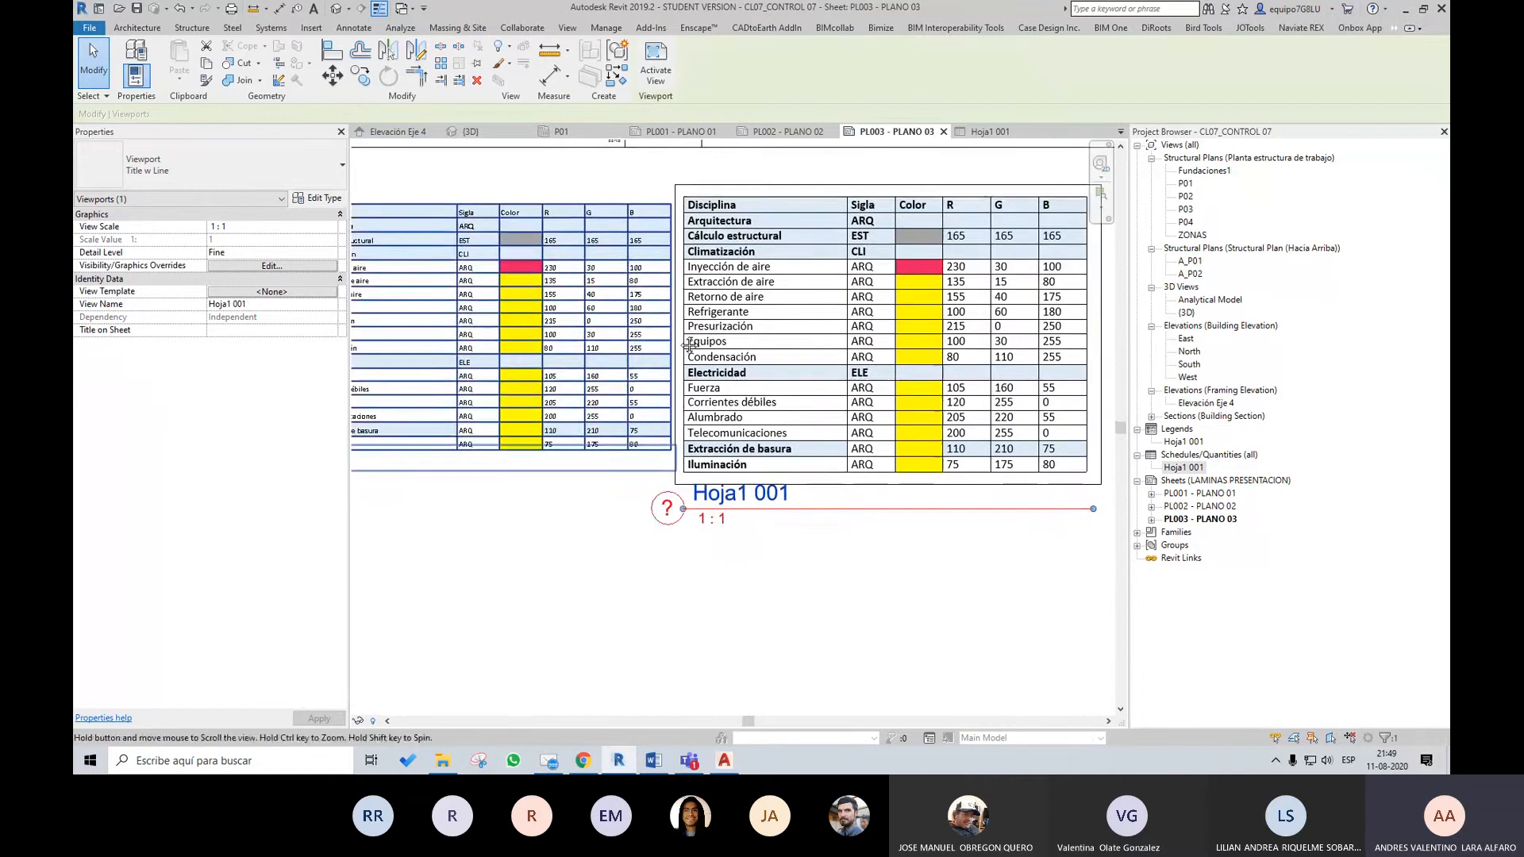
middle_drag(637, 338, 762, 361)
drag(758, 353, 730, 348)
click(799, 211)
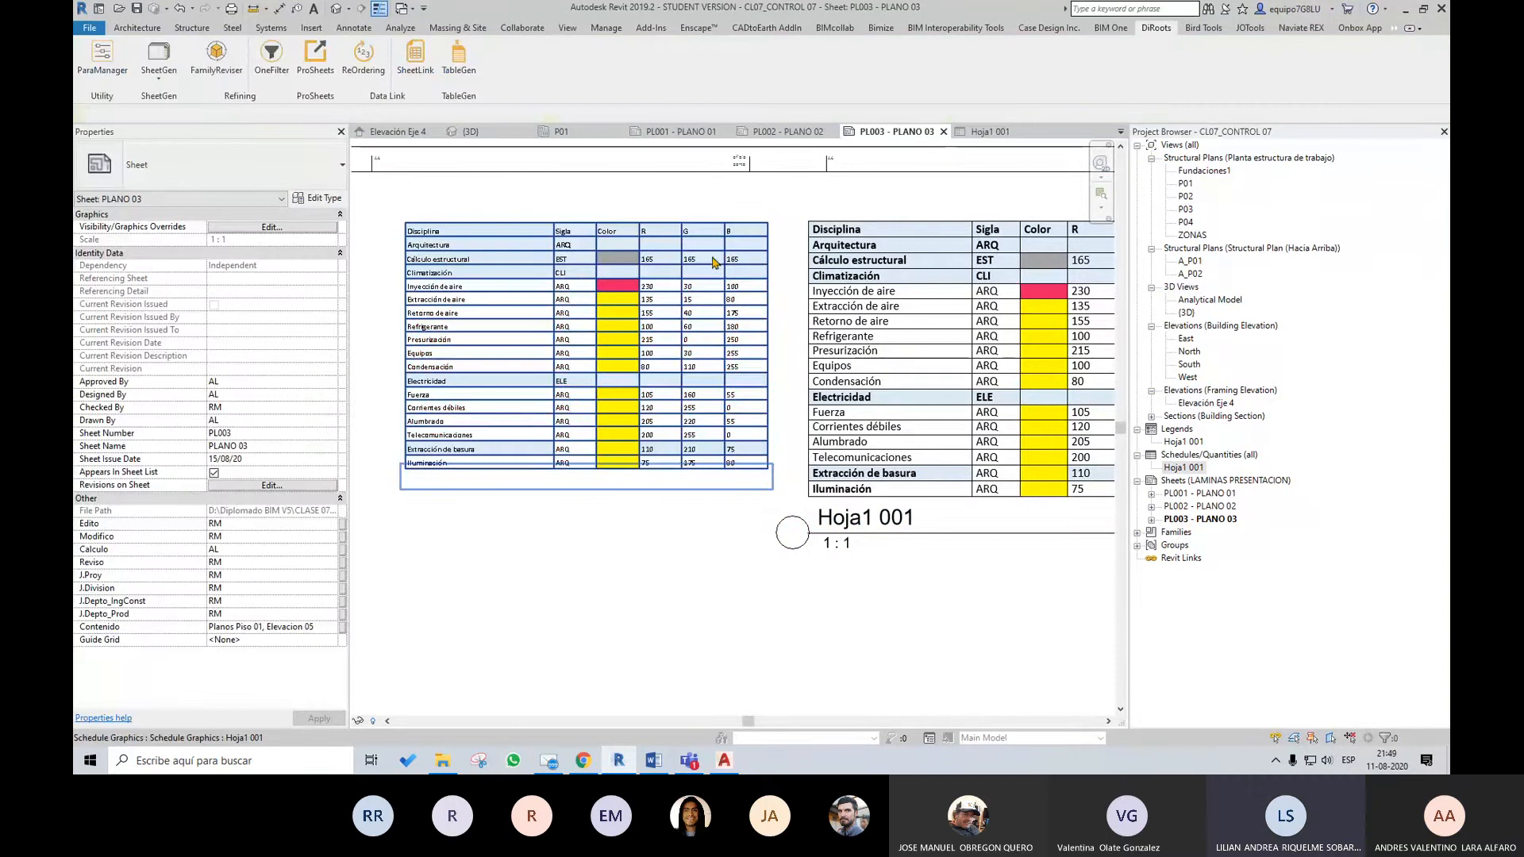
scroll(719, 302, down, 2)
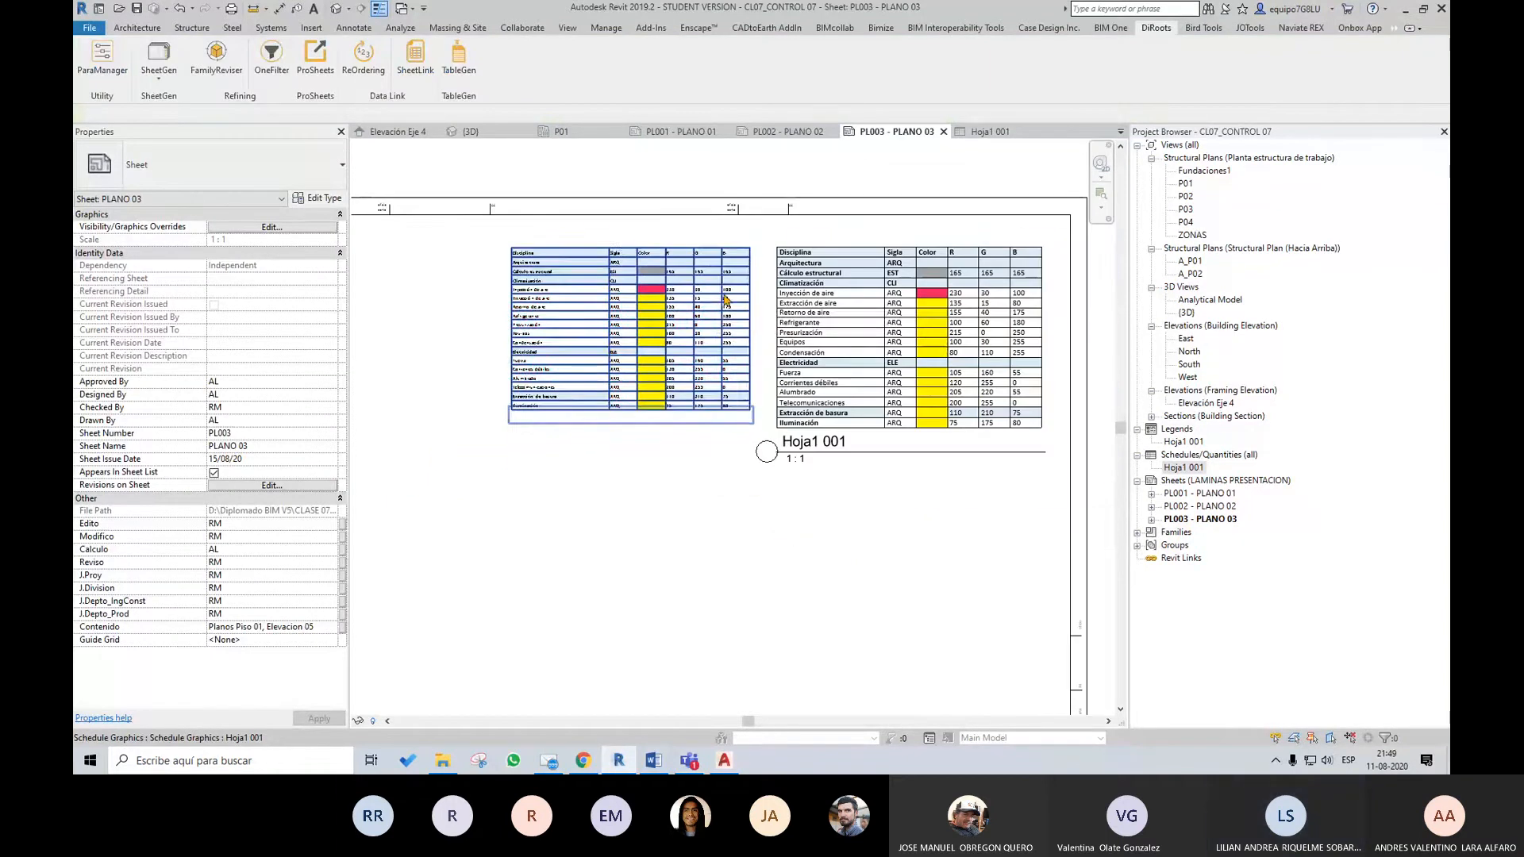
click(728, 294)
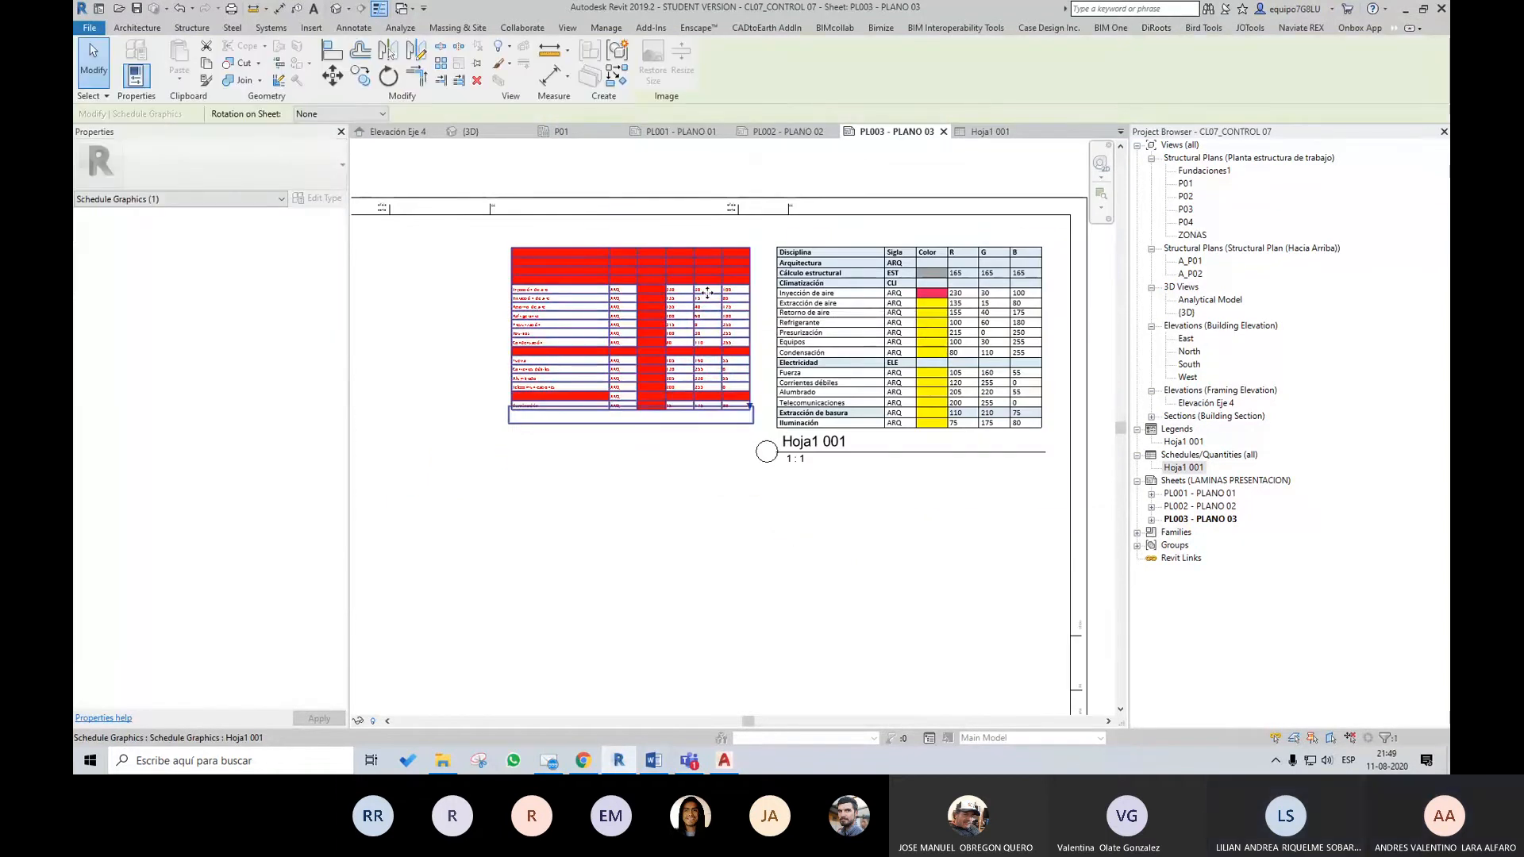
scroll(718, 294, down, 1)
click(775, 196)
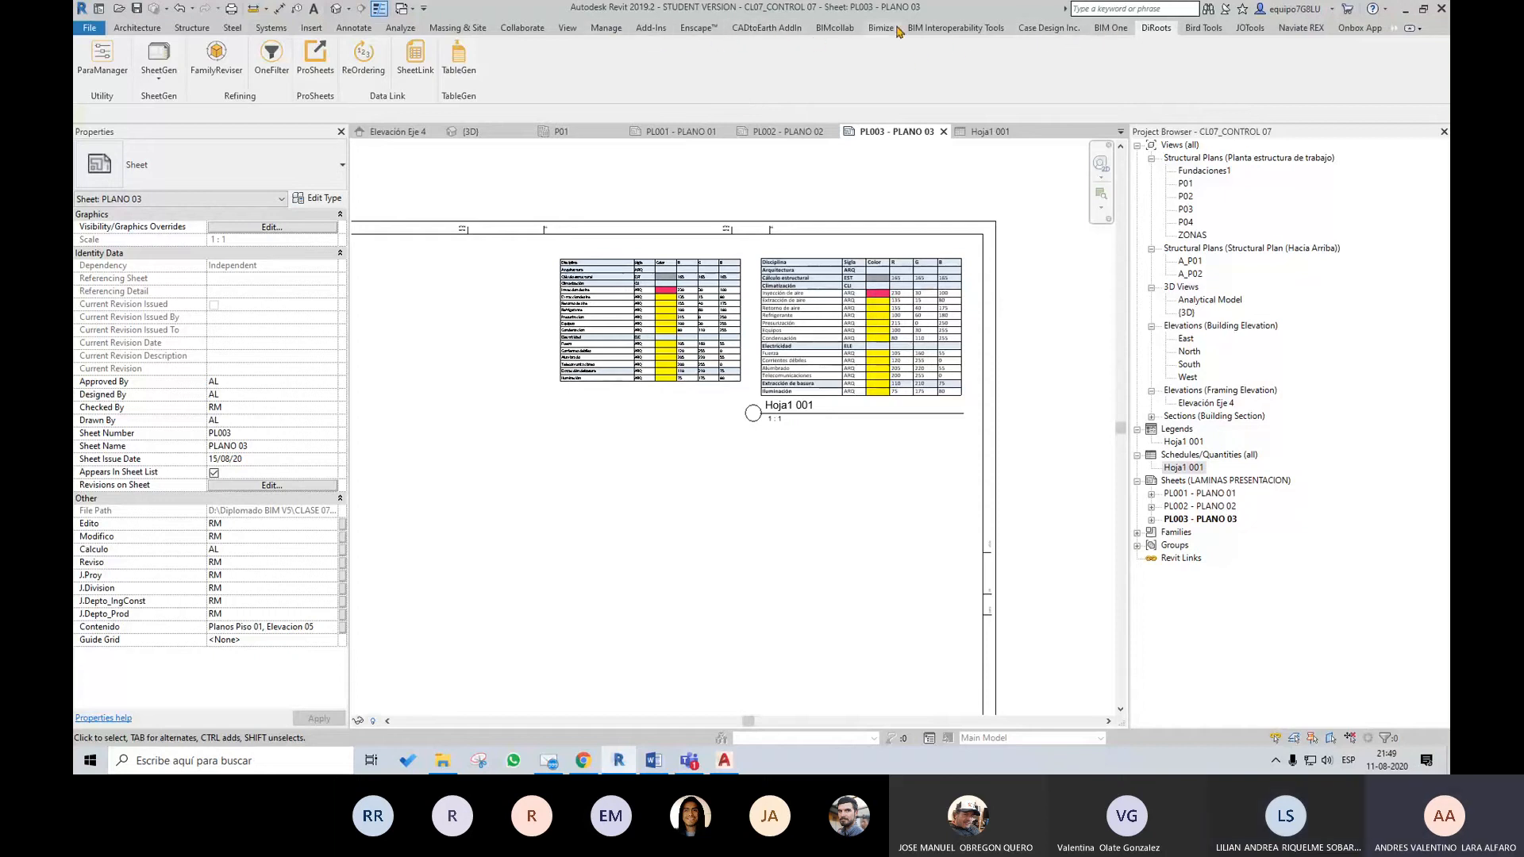
Try the Replicate Legend add-in on sheet PL003 for copying the Hoja1 001 legend to other sheets
click(643, 29)
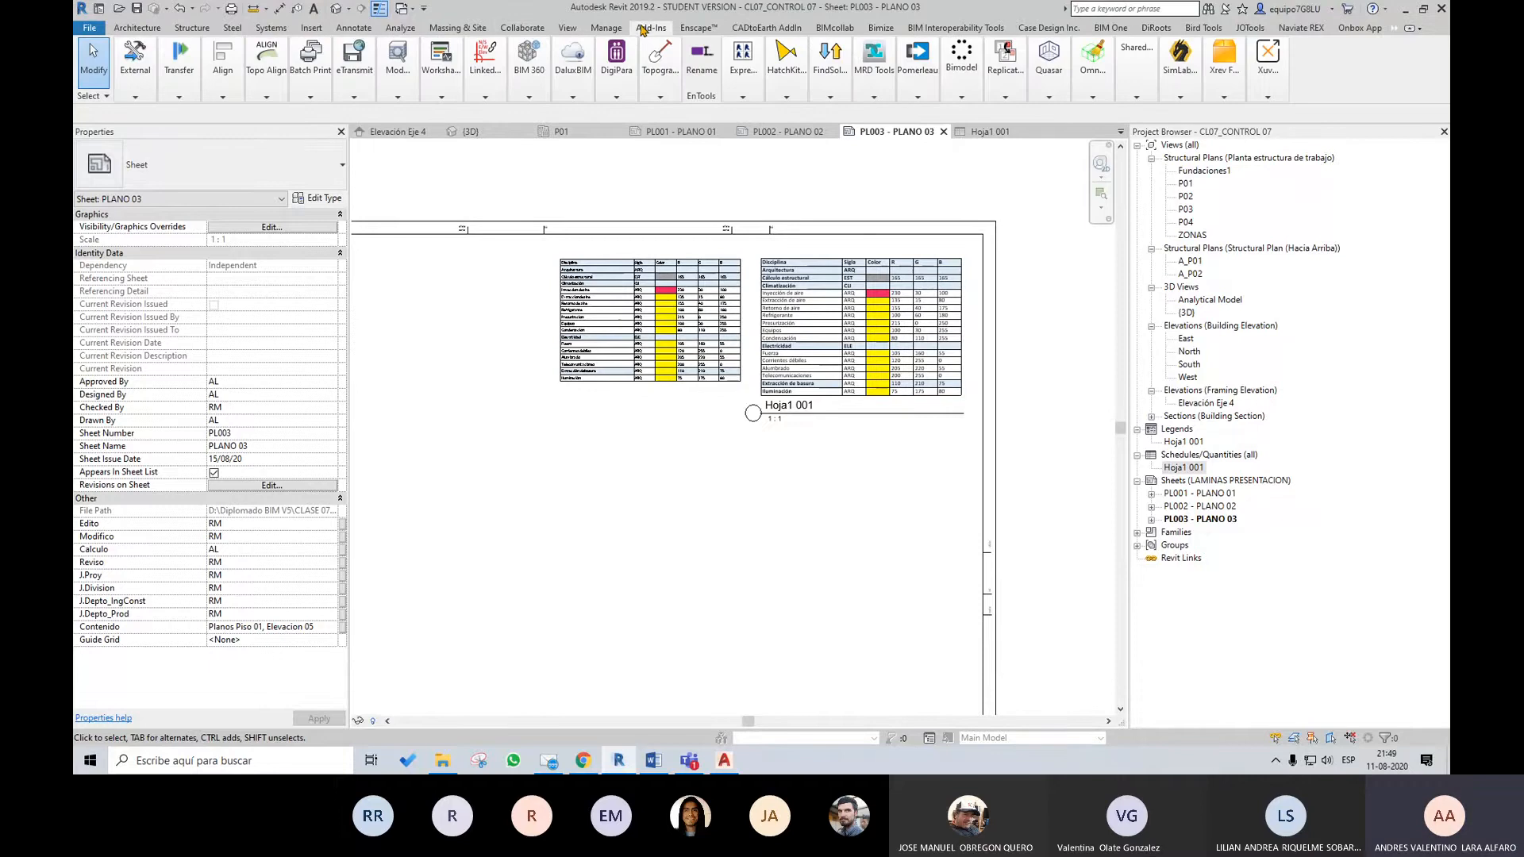
click(1007, 97)
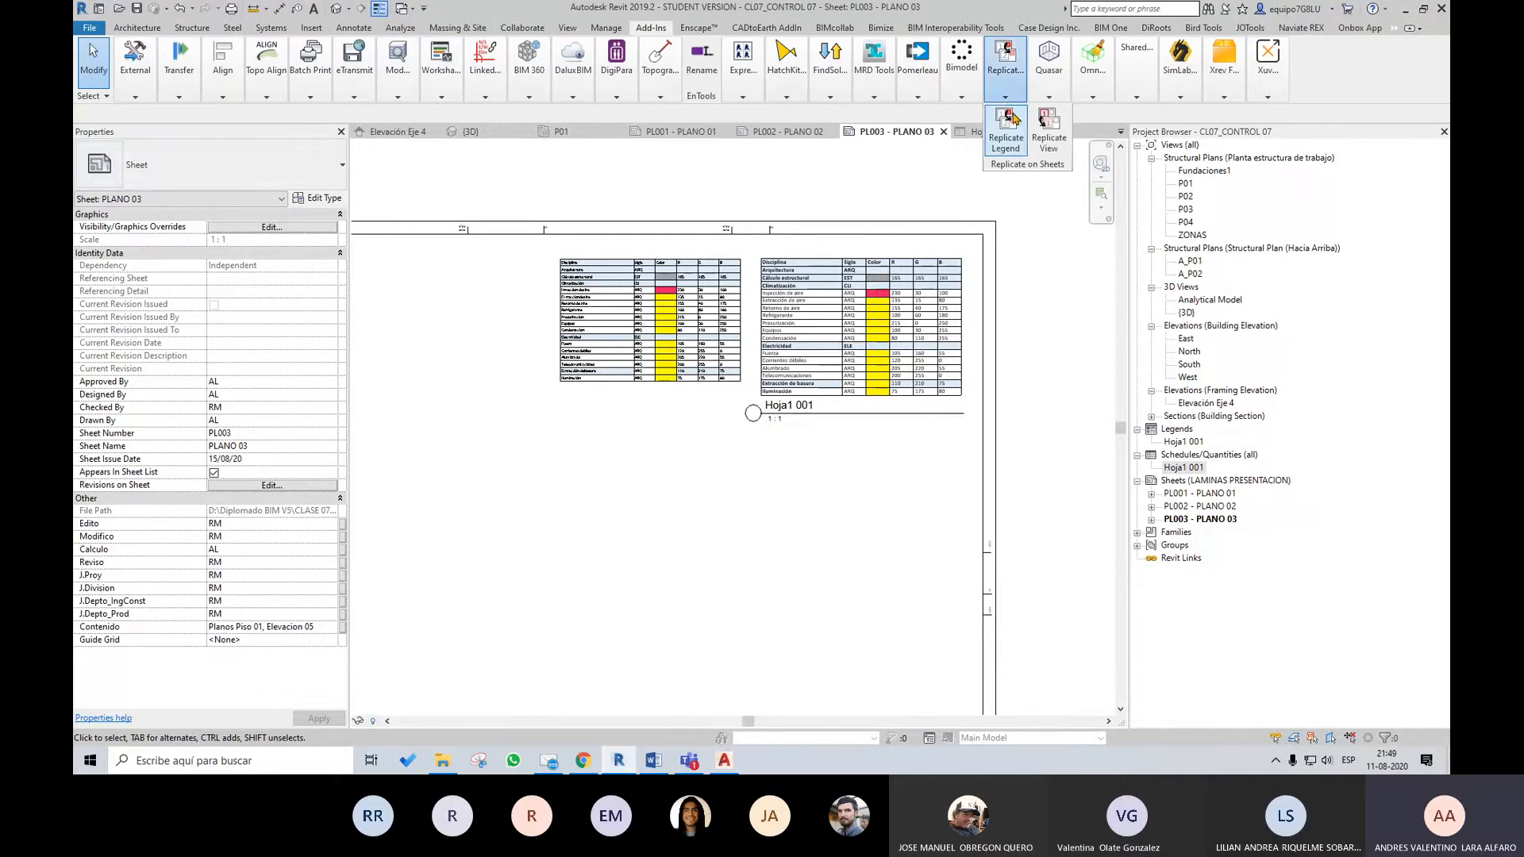
click(1016, 139)
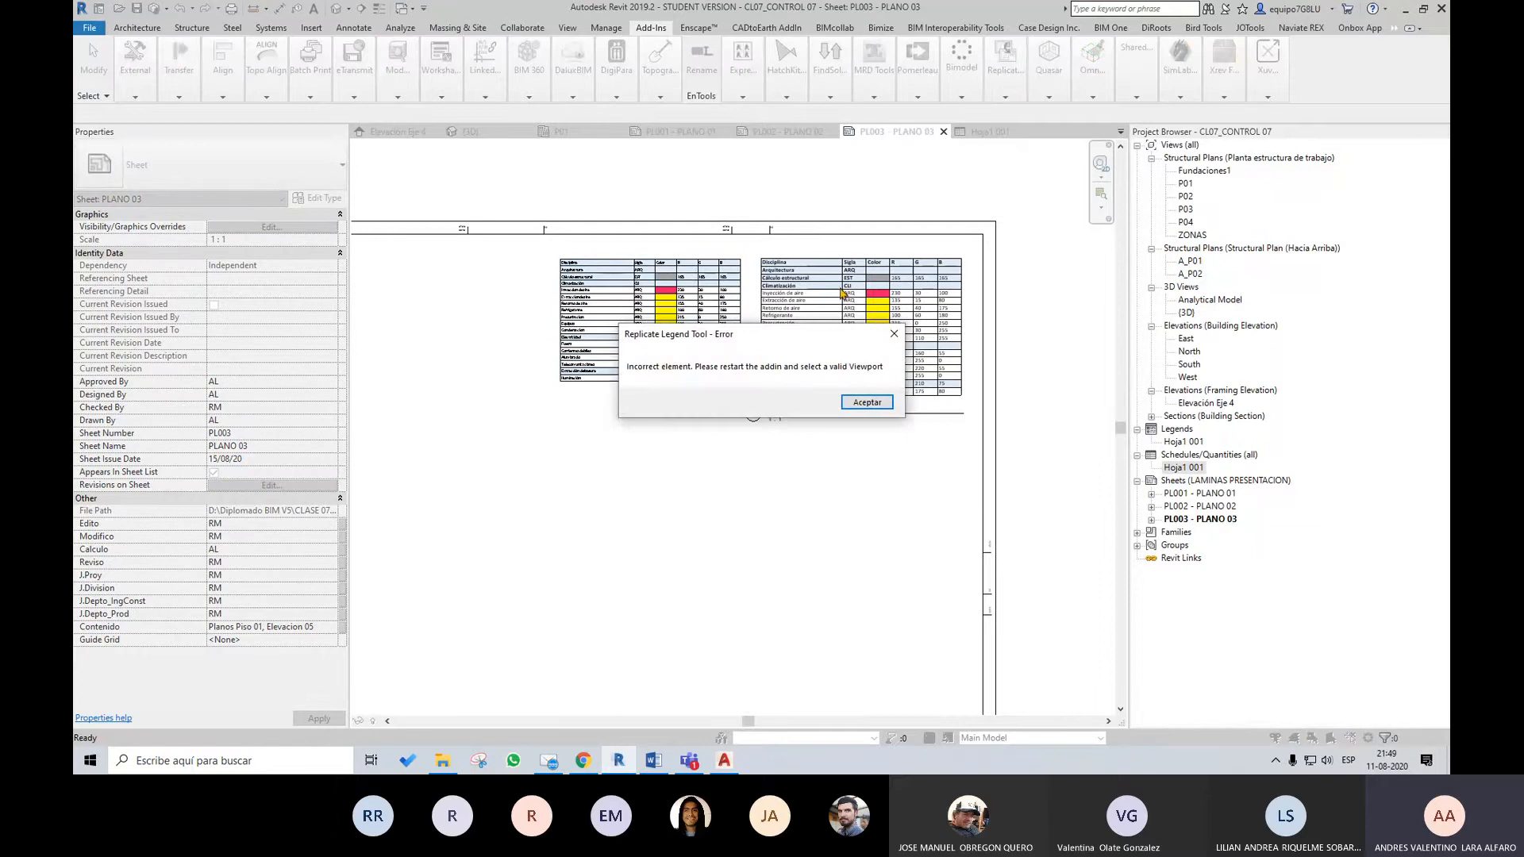
click(860, 403)
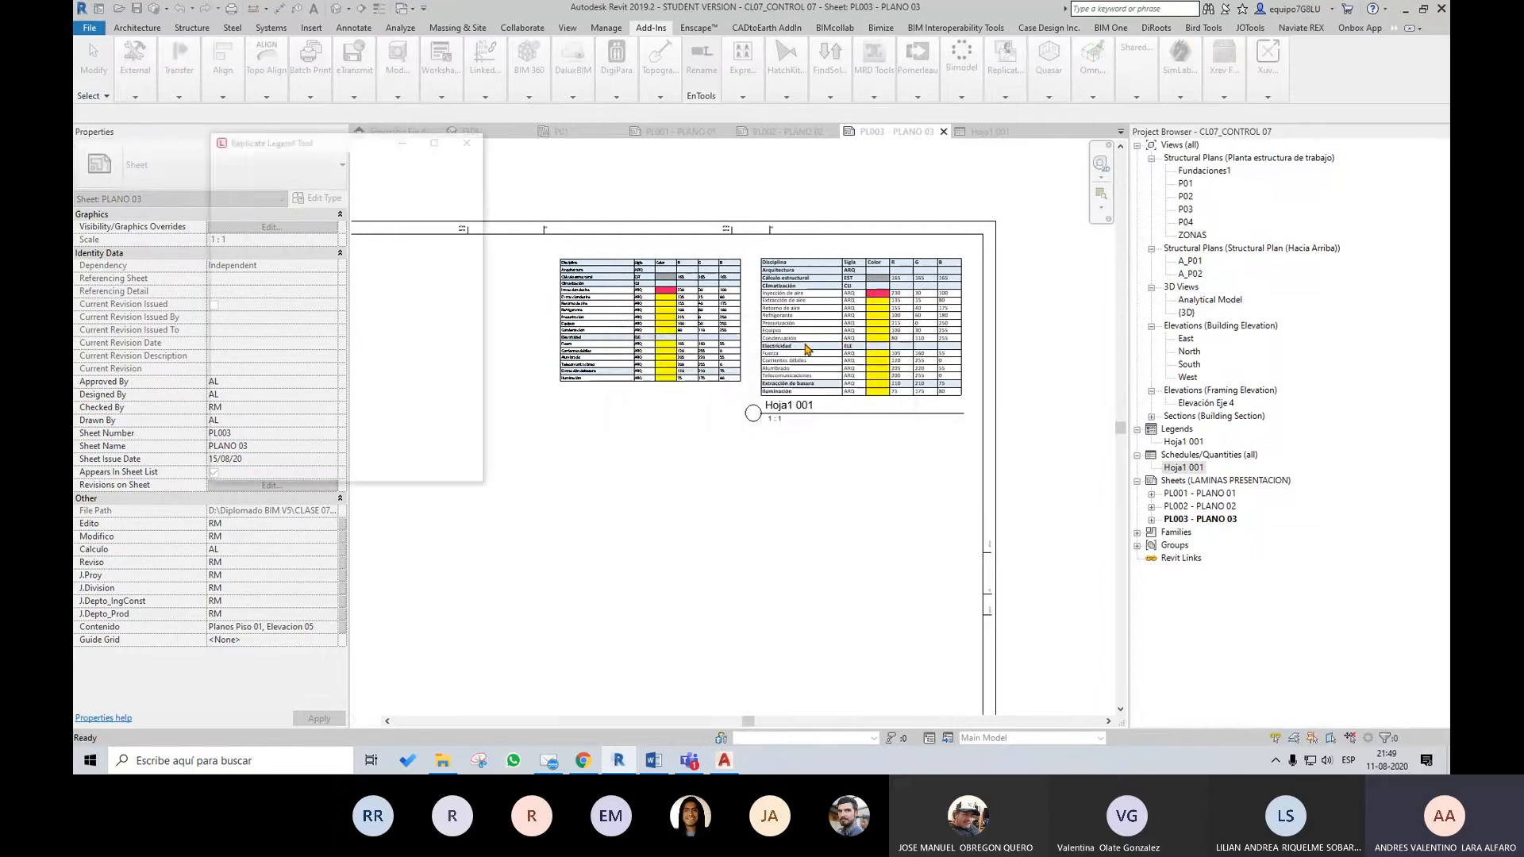
scroll(707, 325, up, 3)
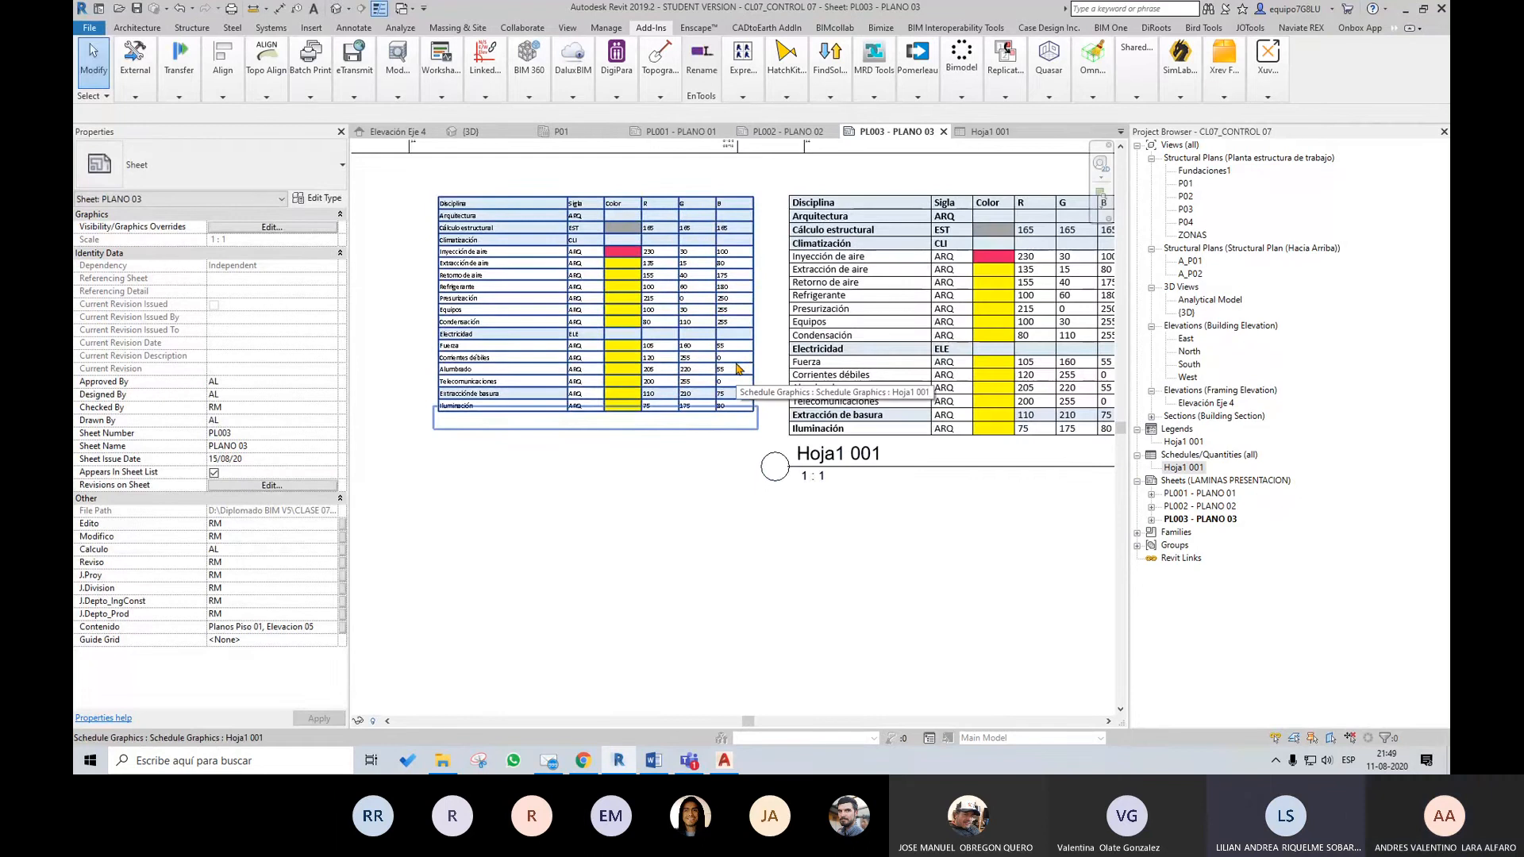
Open the Hoja1 001 schedule, inspect the editable G values of the Climatización rows, and close the schedule
click(1197, 467)
double_click(1199, 468)
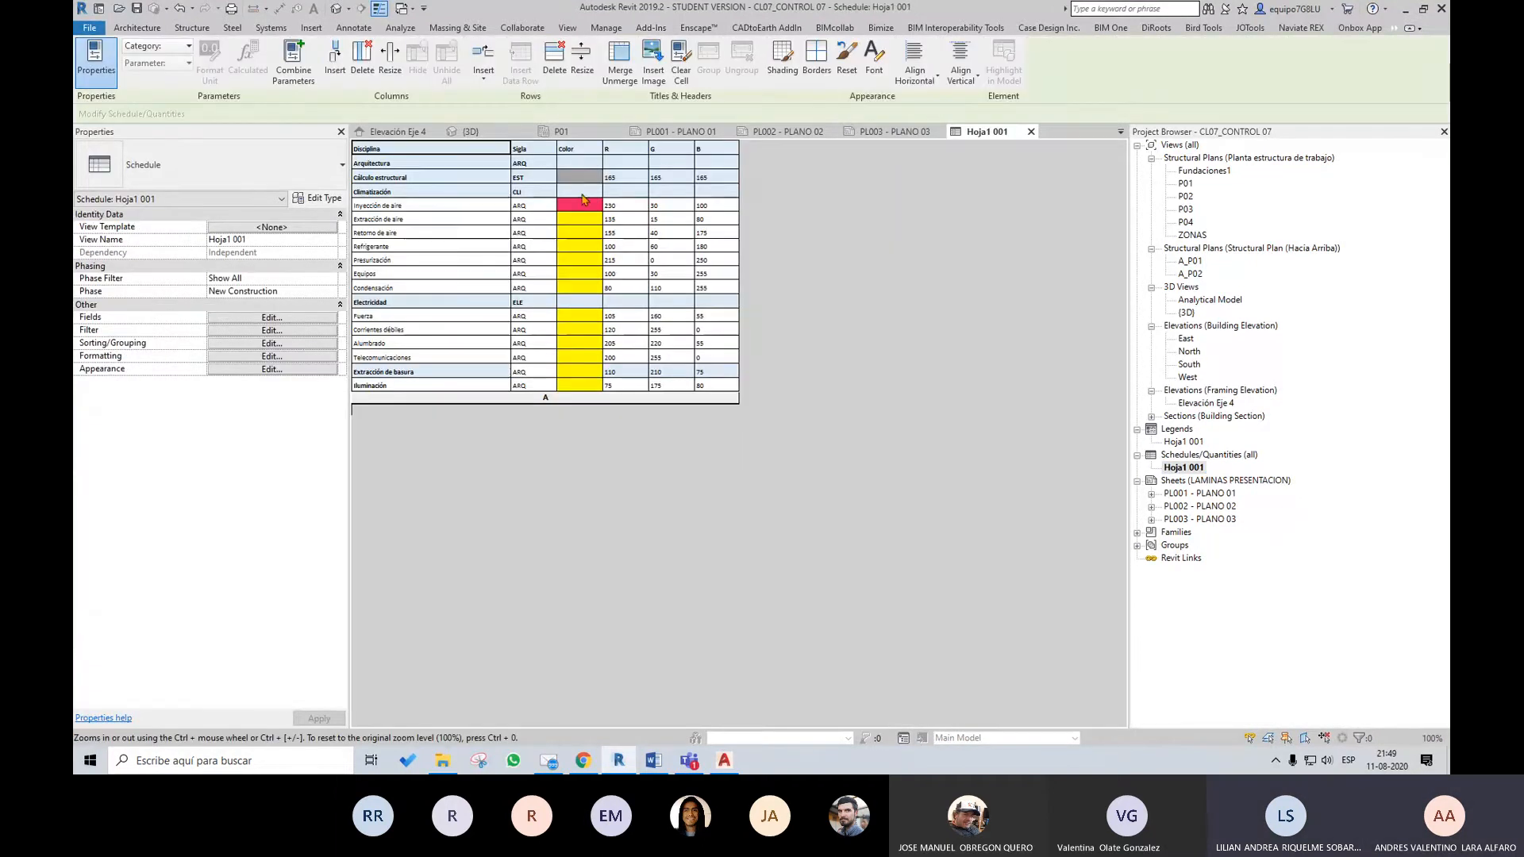
double_click(680, 206)
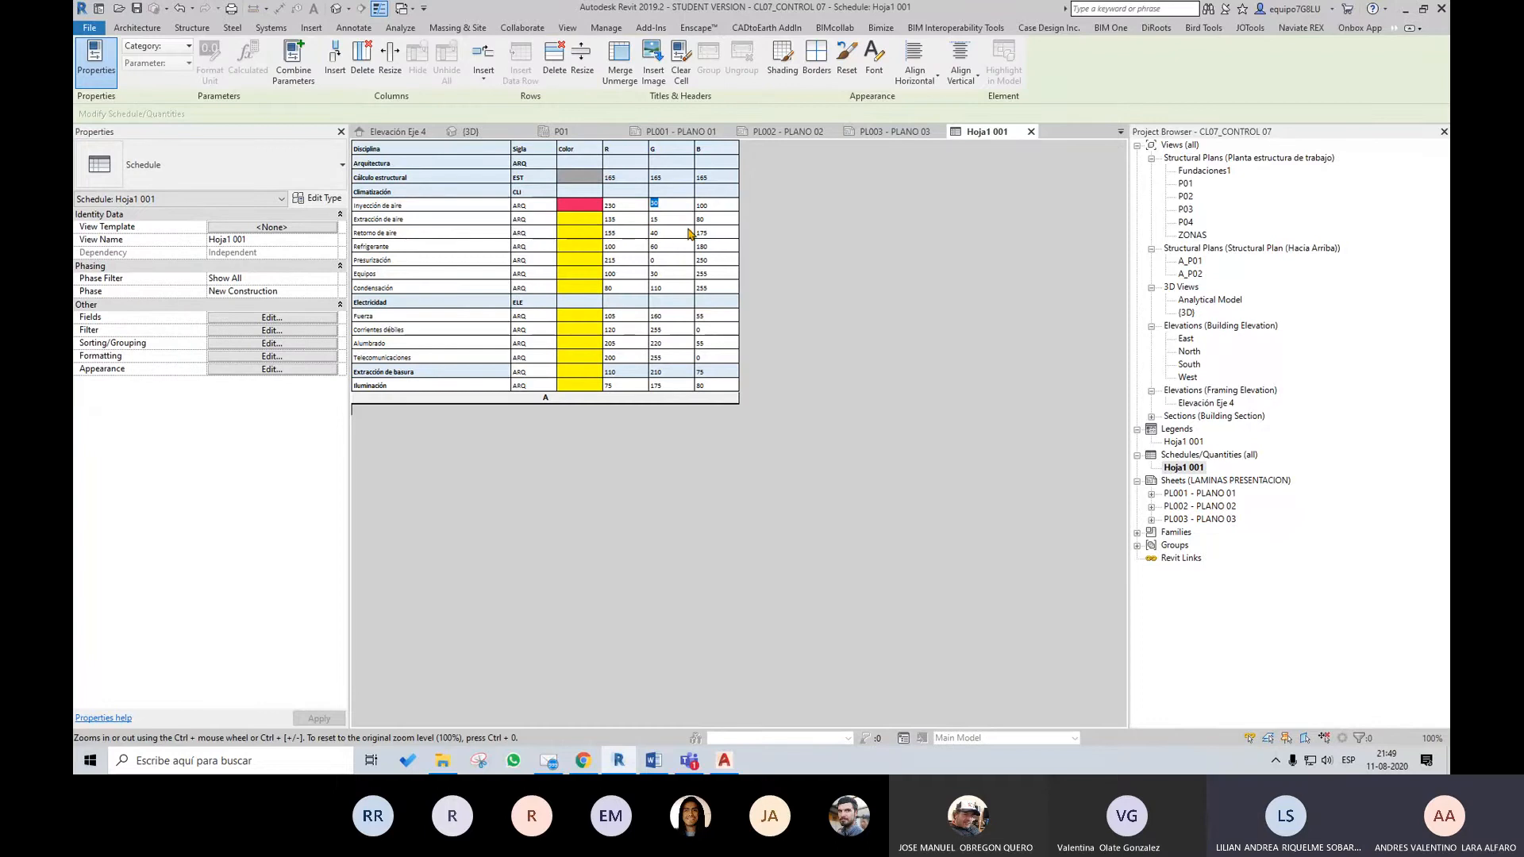
click(680, 223)
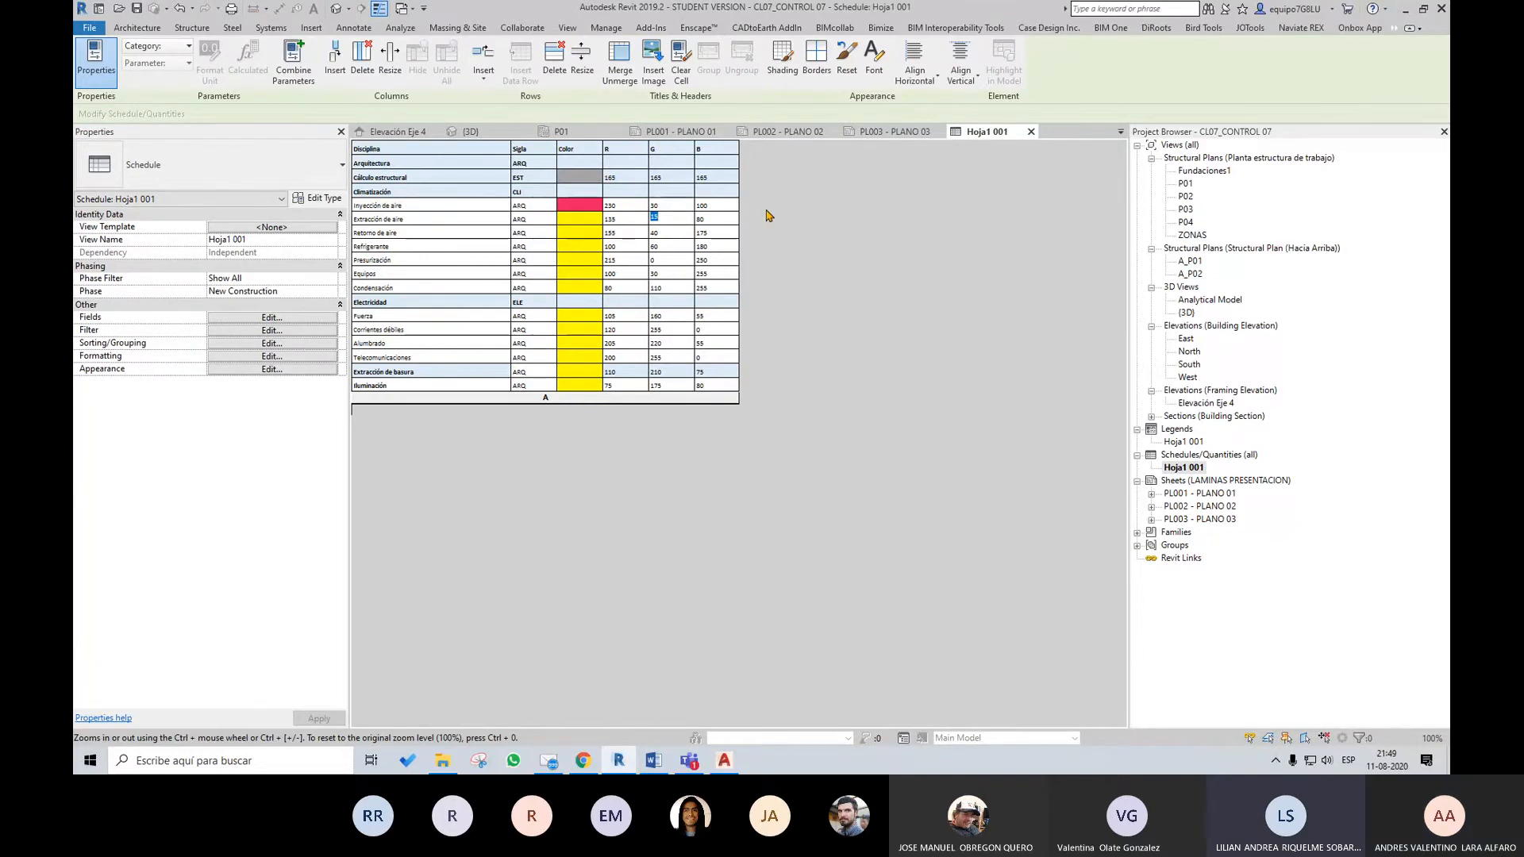
click(1031, 132)
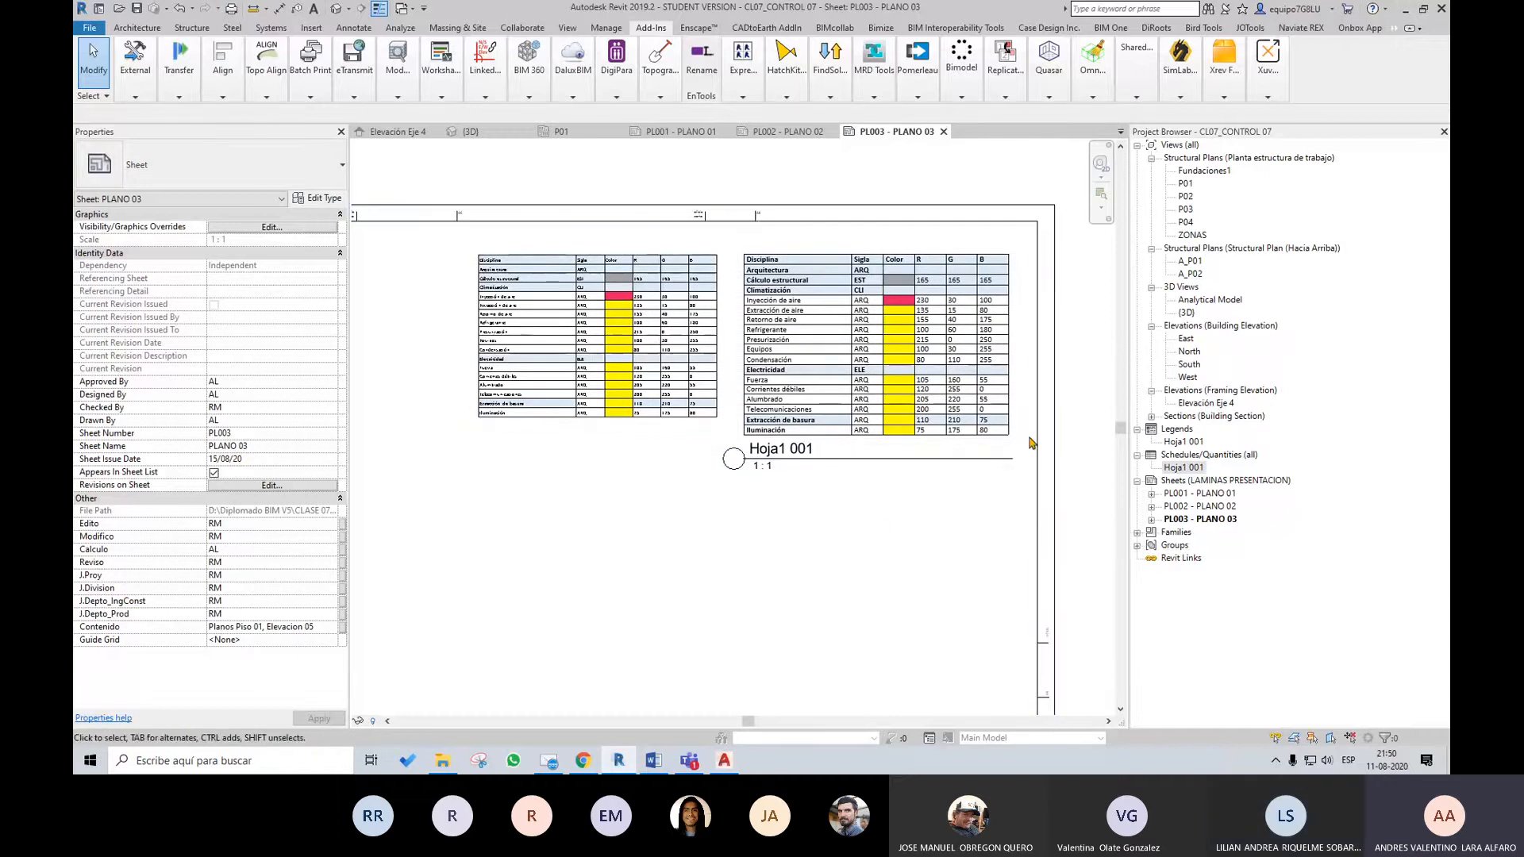
Examine the text legibility, line weights and size of the schedule and legend tables on sheet PL003 at several magnifications
scroll(752, 395, up, 3)
scroll(752, 395, up, 2)
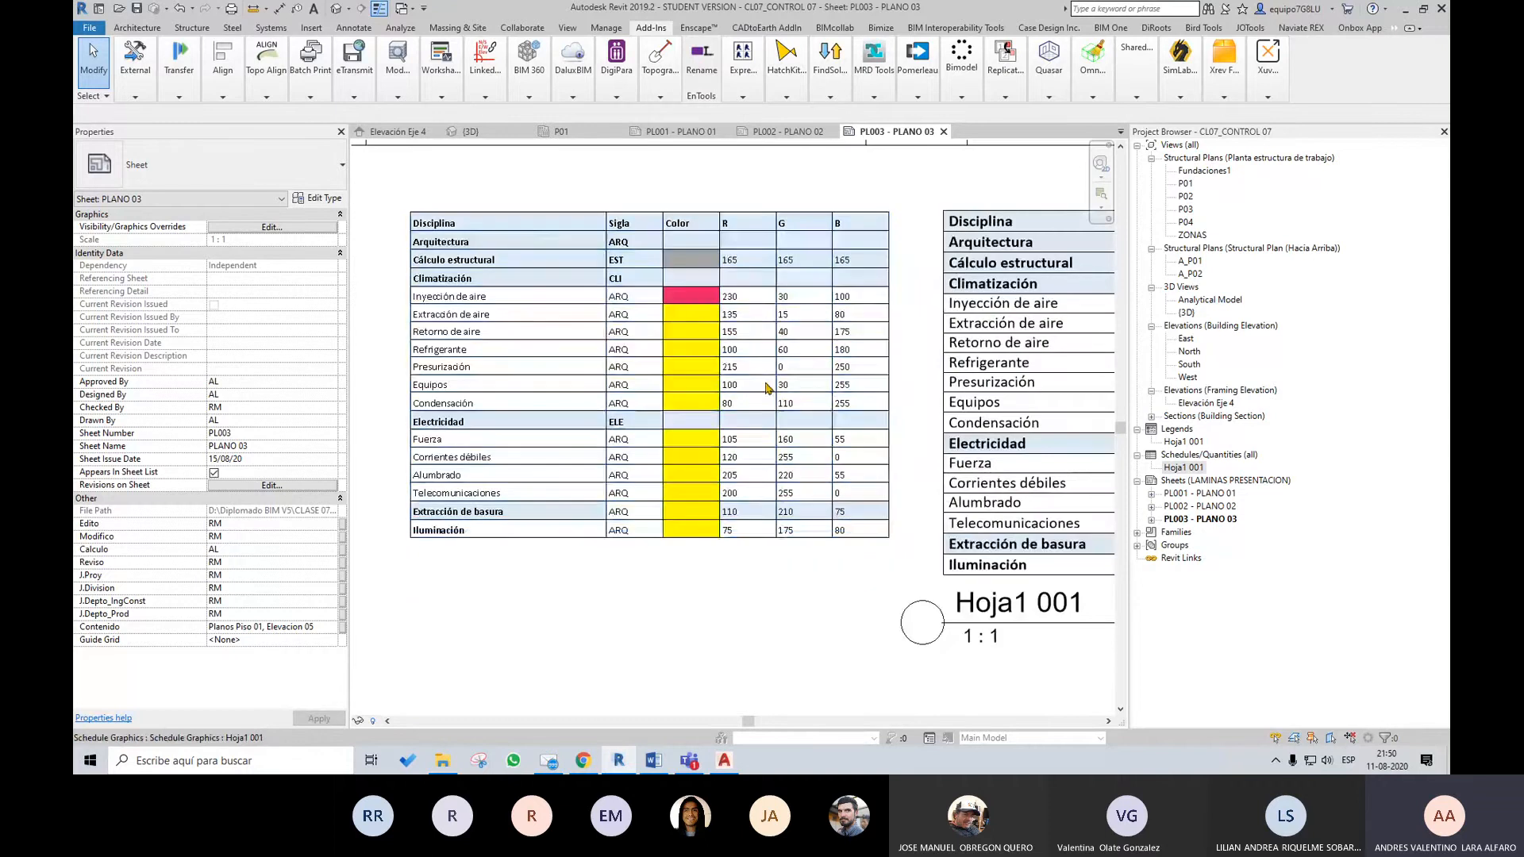
scroll(837, 384, down, 2)
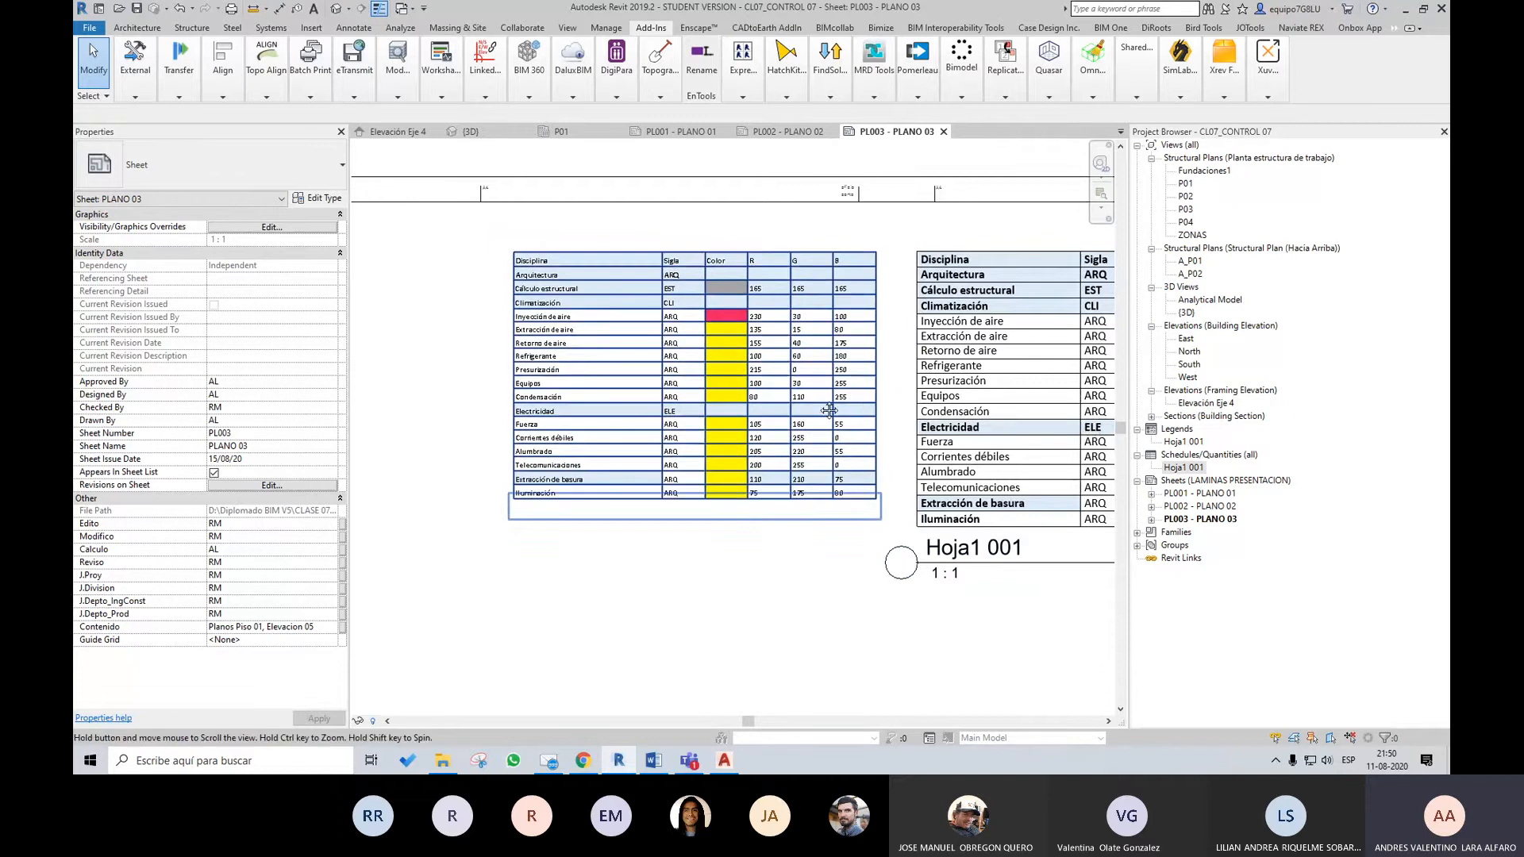
middle_drag(863, 413, 885, 433)
scroll(884, 433, up, 1)
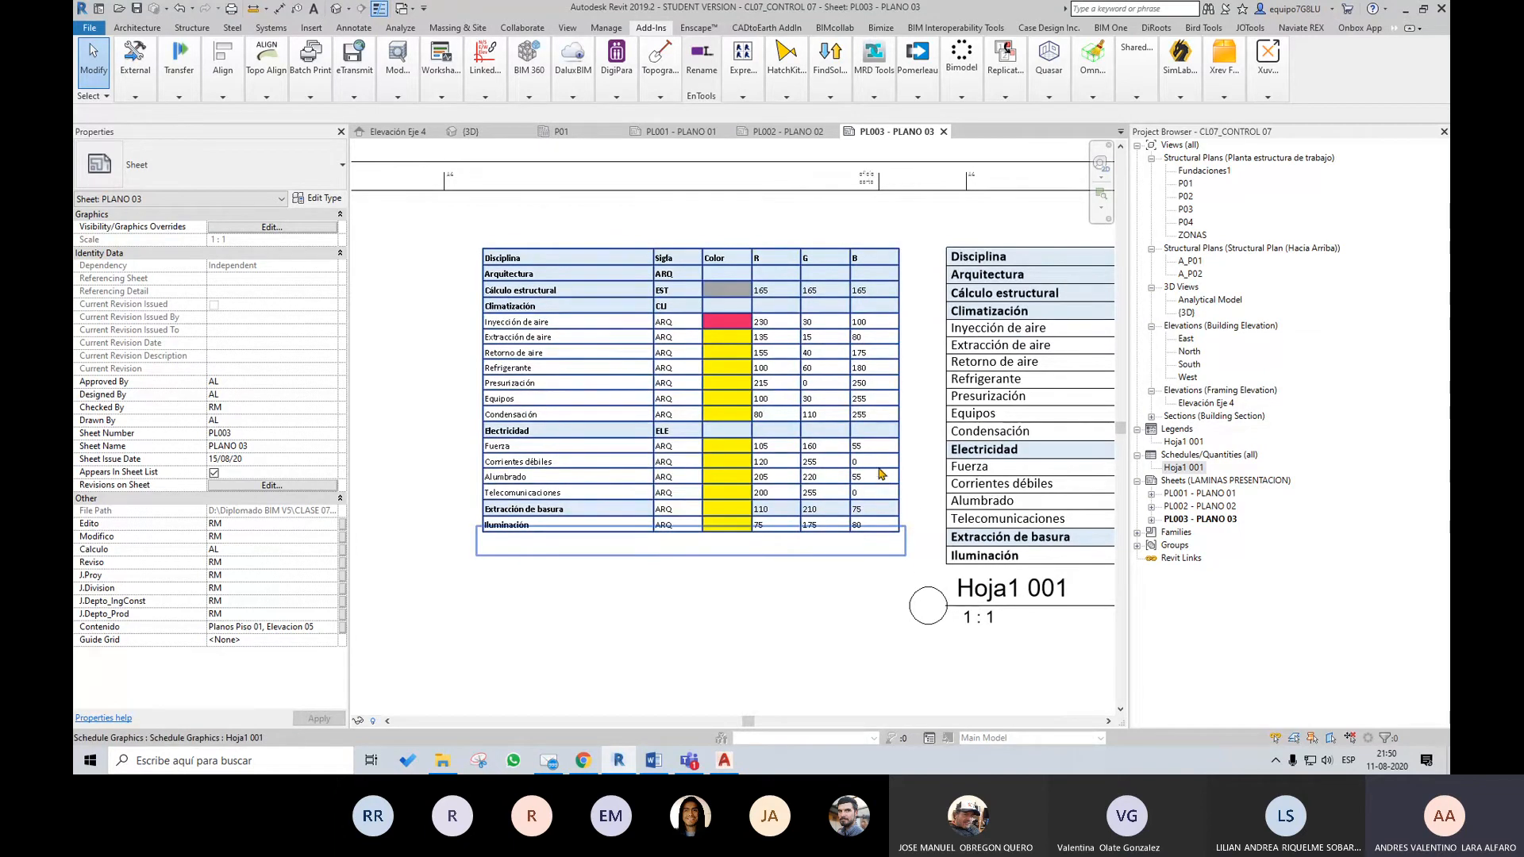
scroll(881, 474, down, 5)
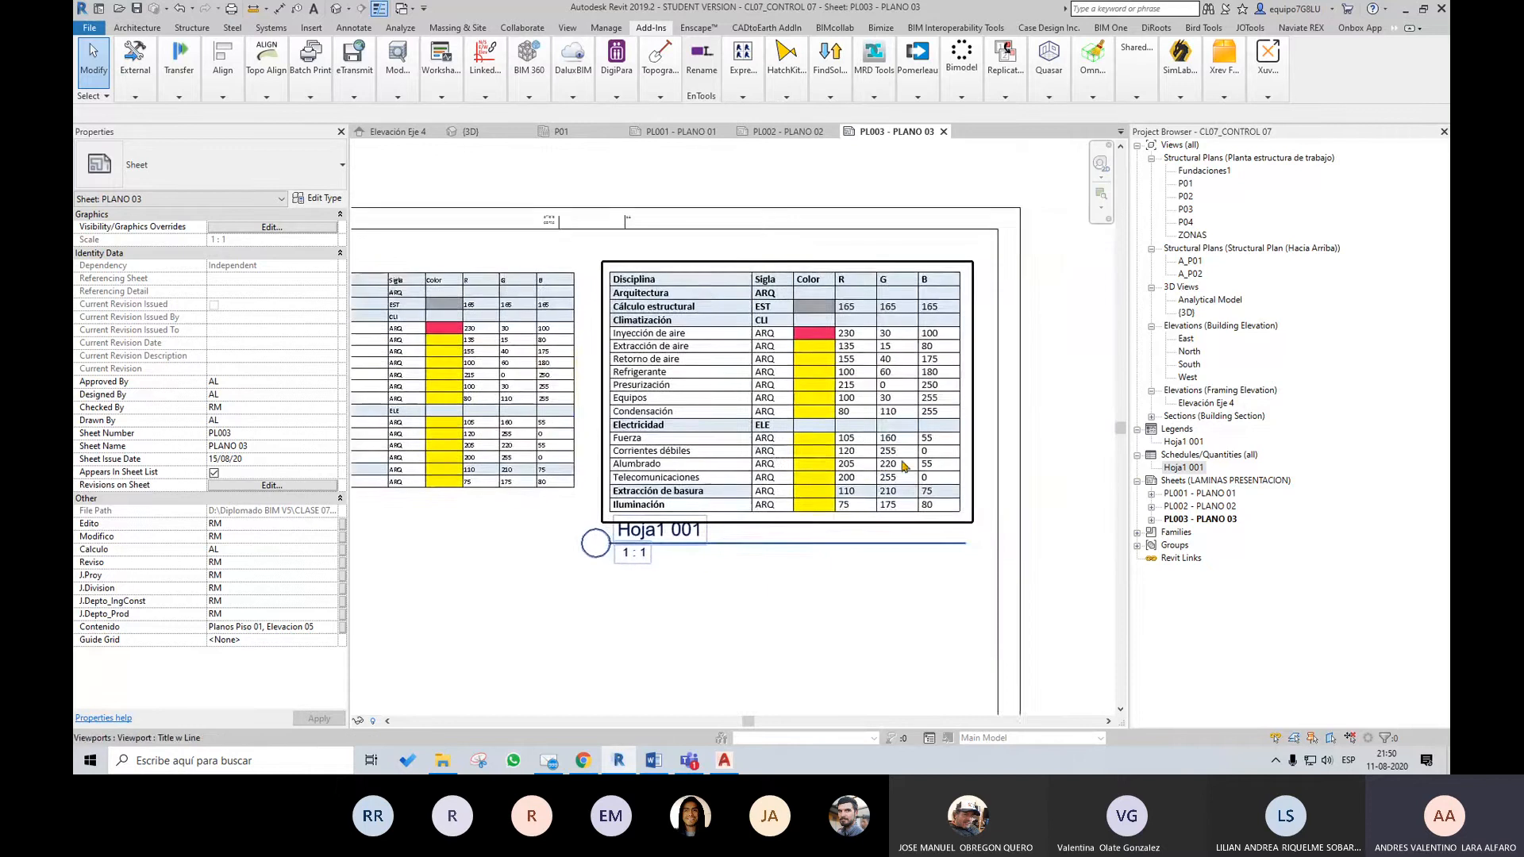
scroll(903, 466, up, 2)
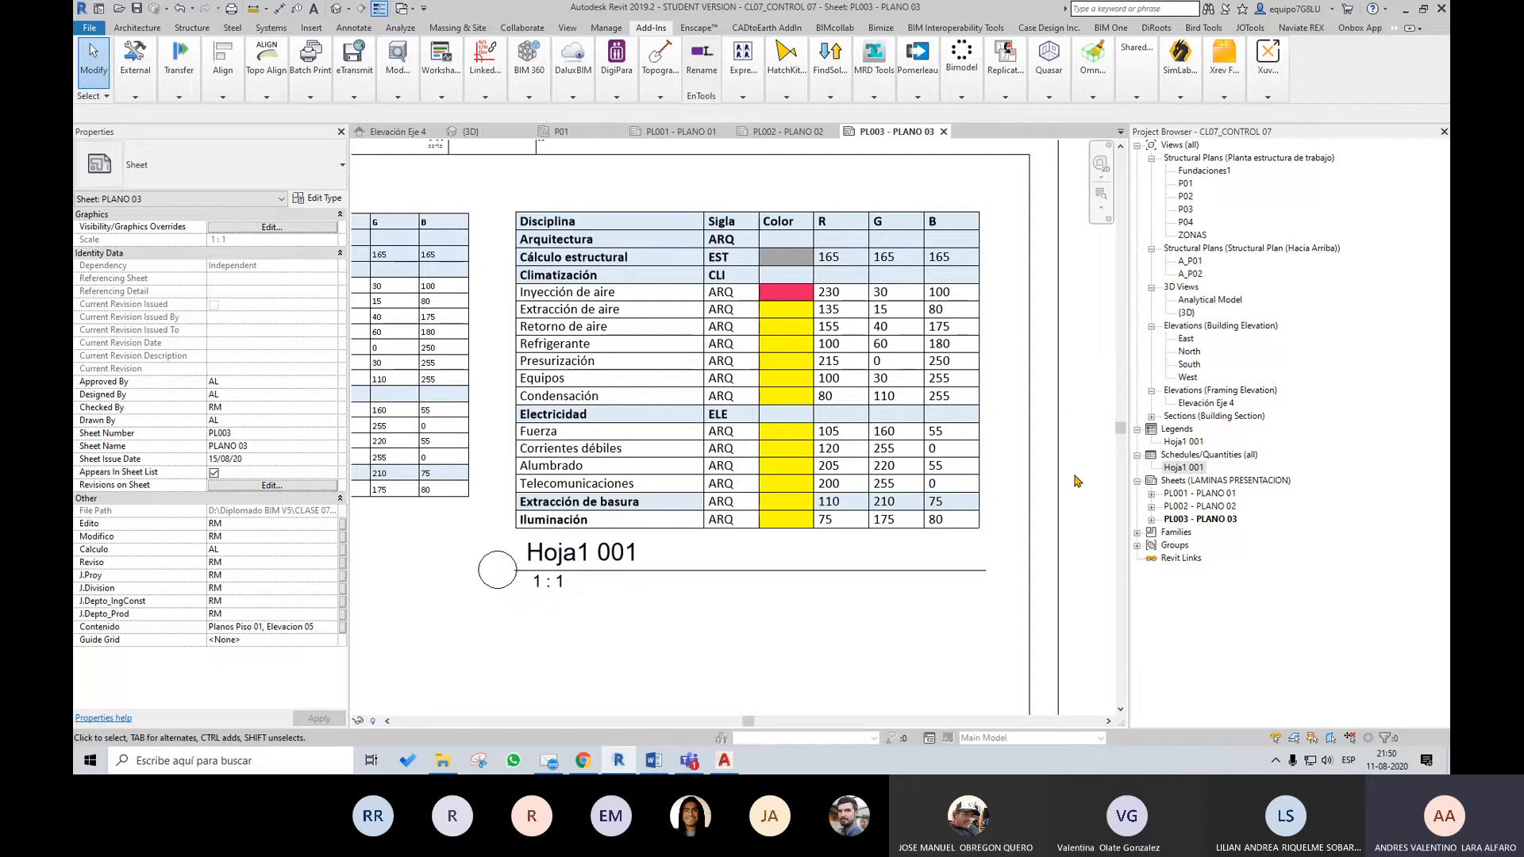
scroll(1015, 375, down, 2)
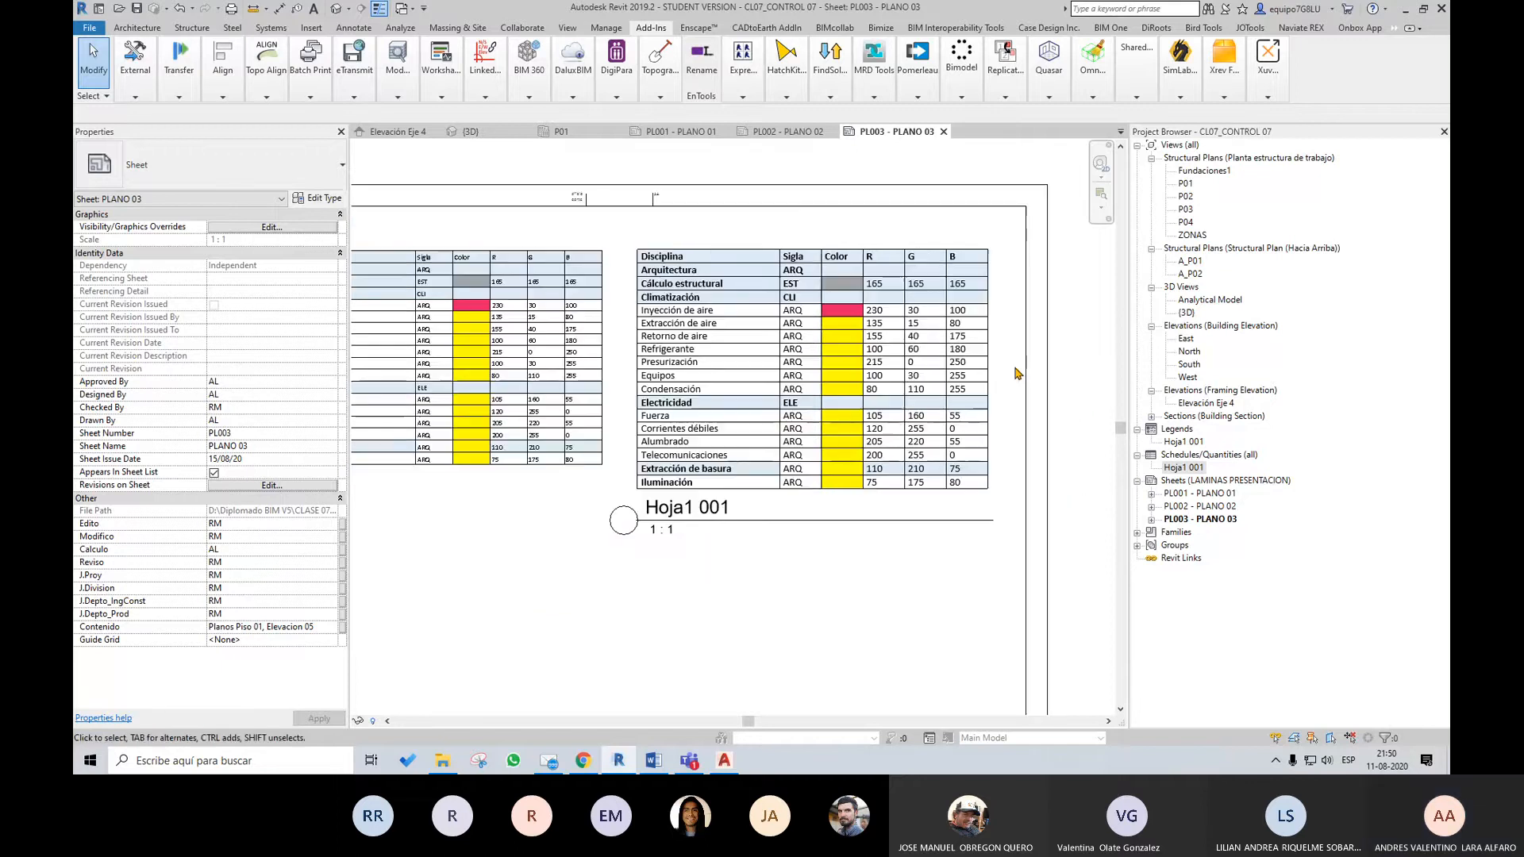
scroll(1015, 370, down, 1)
middle_drag(612, 346, 925, 304)
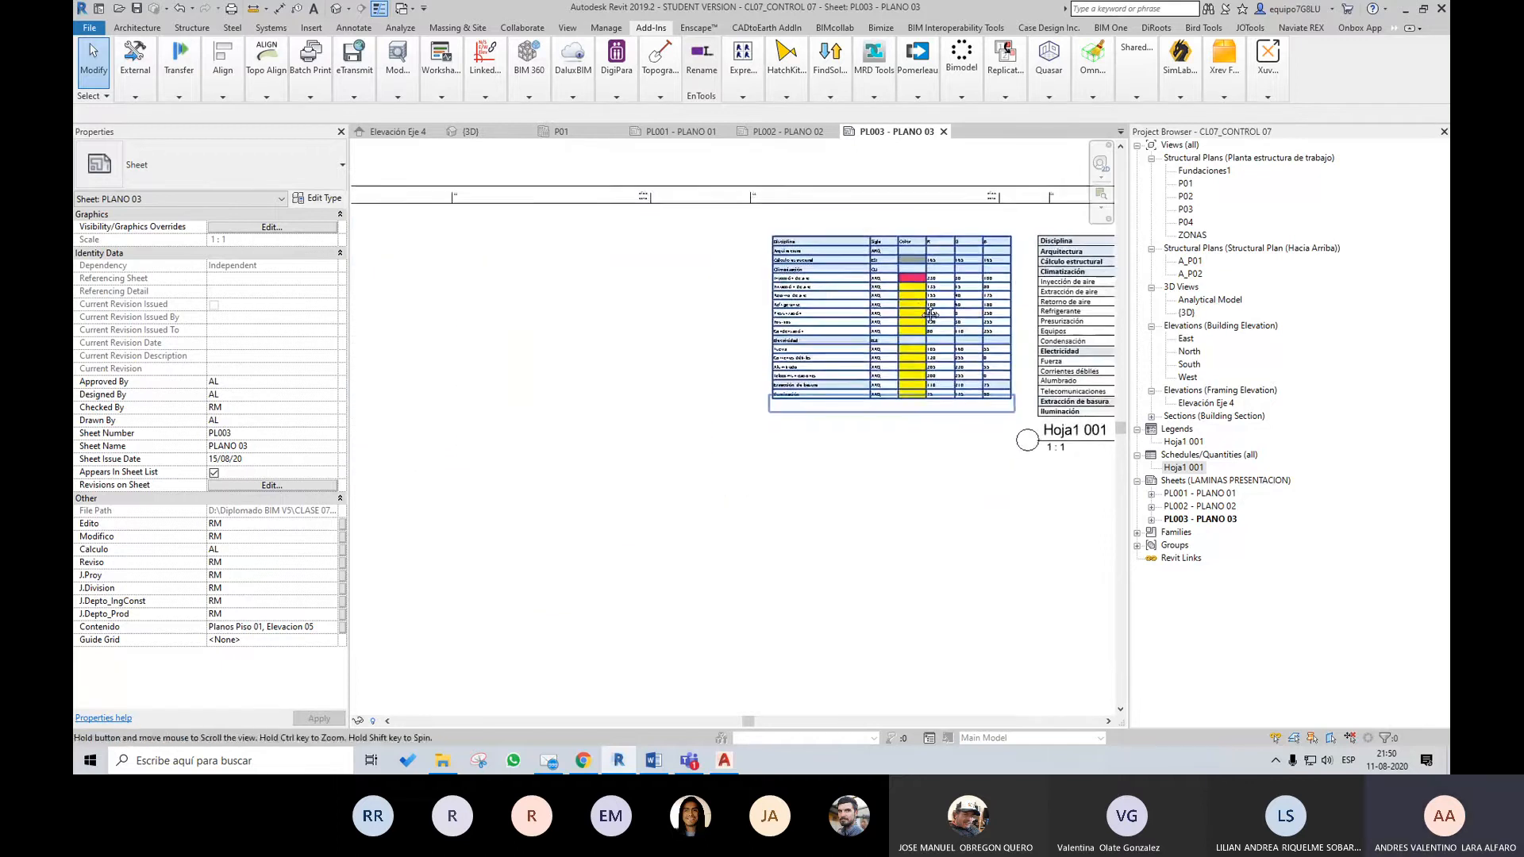
scroll(925, 304, down, 2)
scroll(936, 306, down, 2)
scroll(979, 315, up, 2)
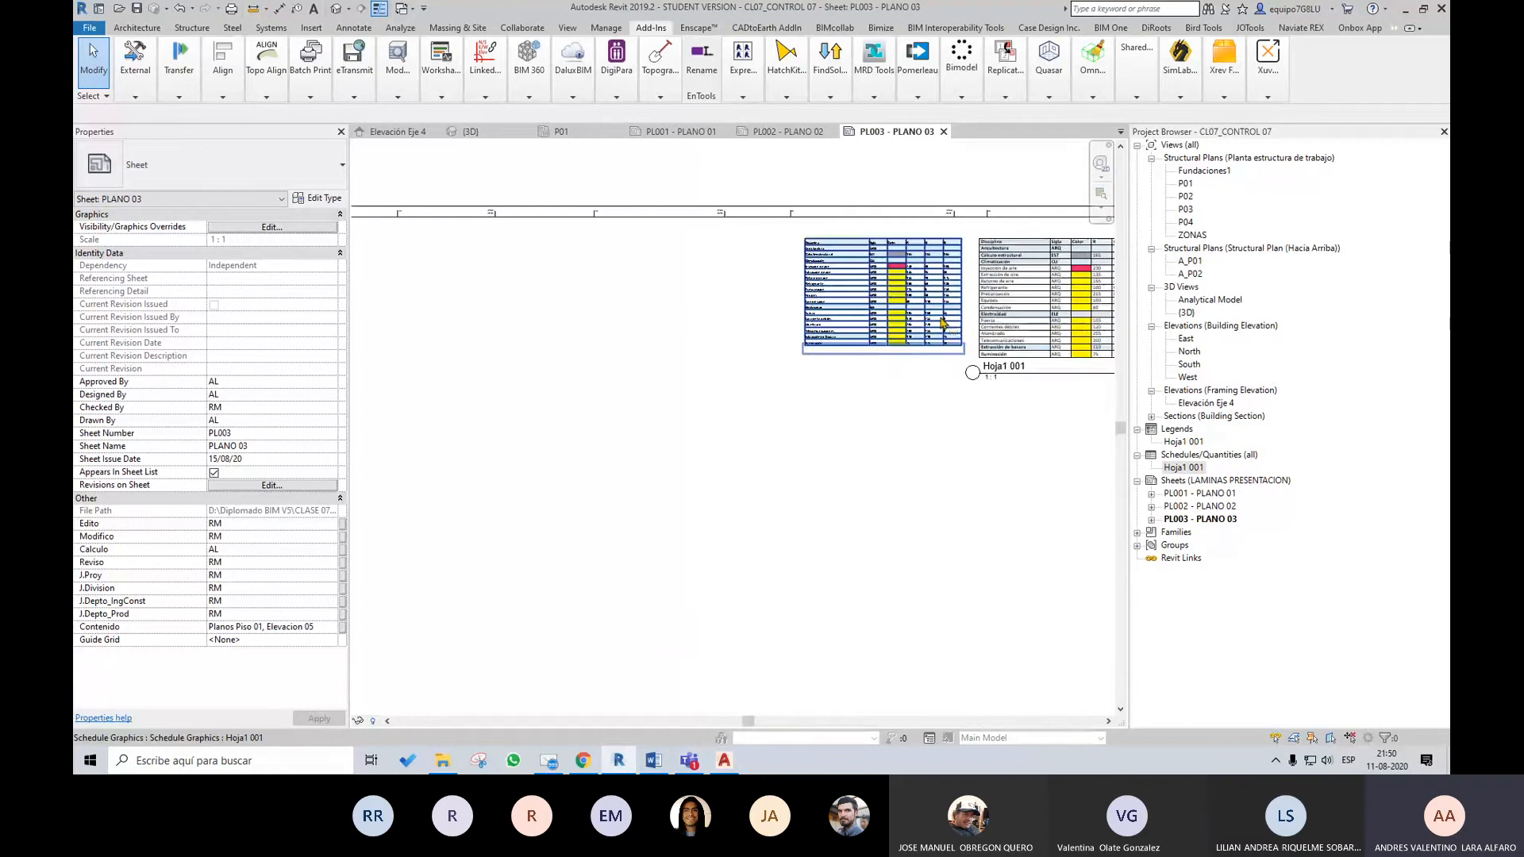
scroll(979, 315, up, 3)
middle_drag(975, 315, 905, 350)
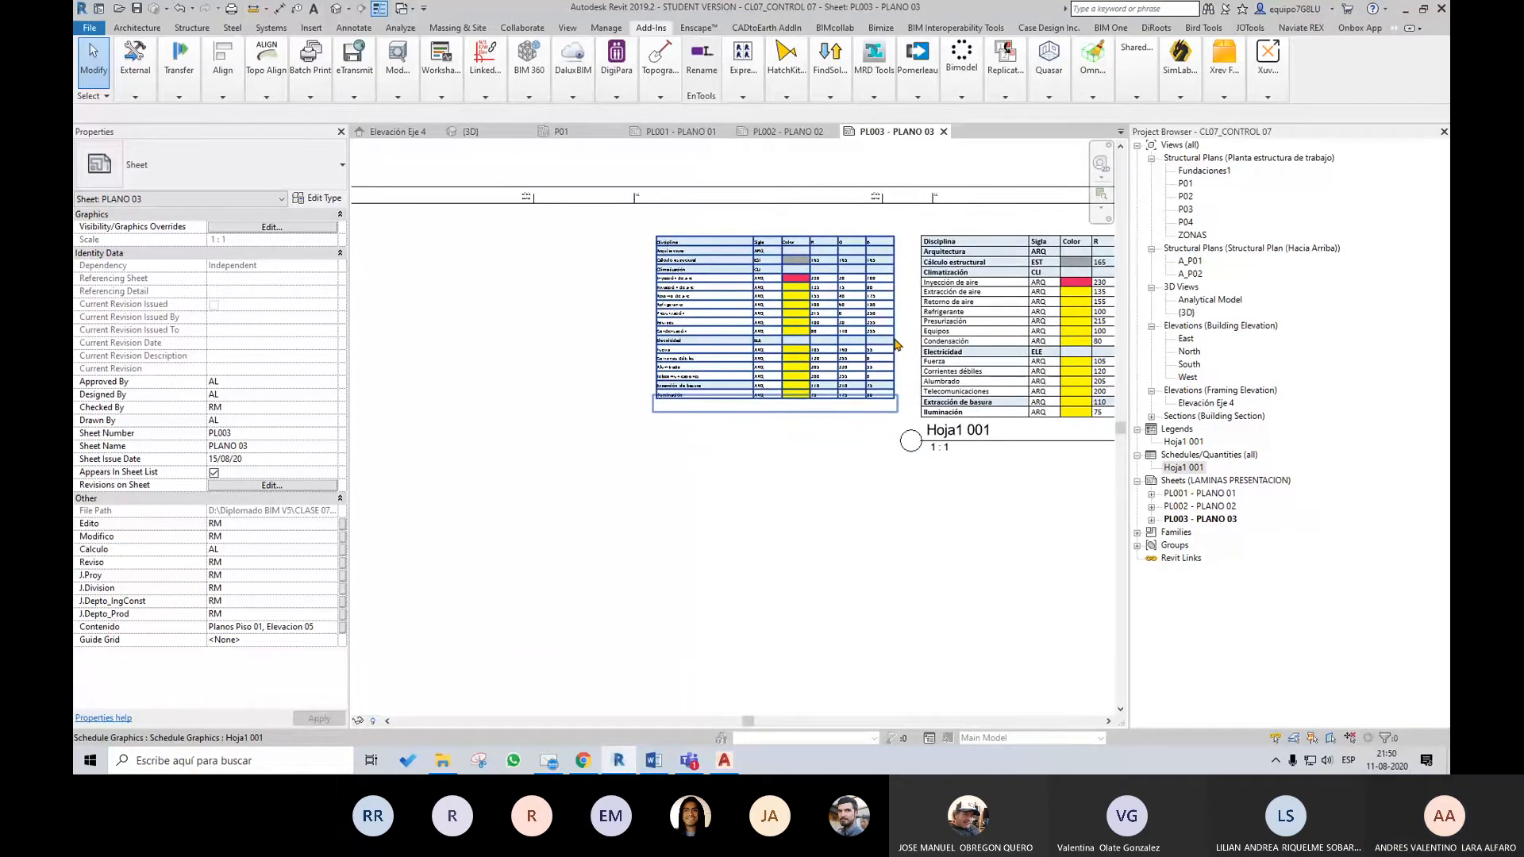
scroll(882, 534, down, 2)
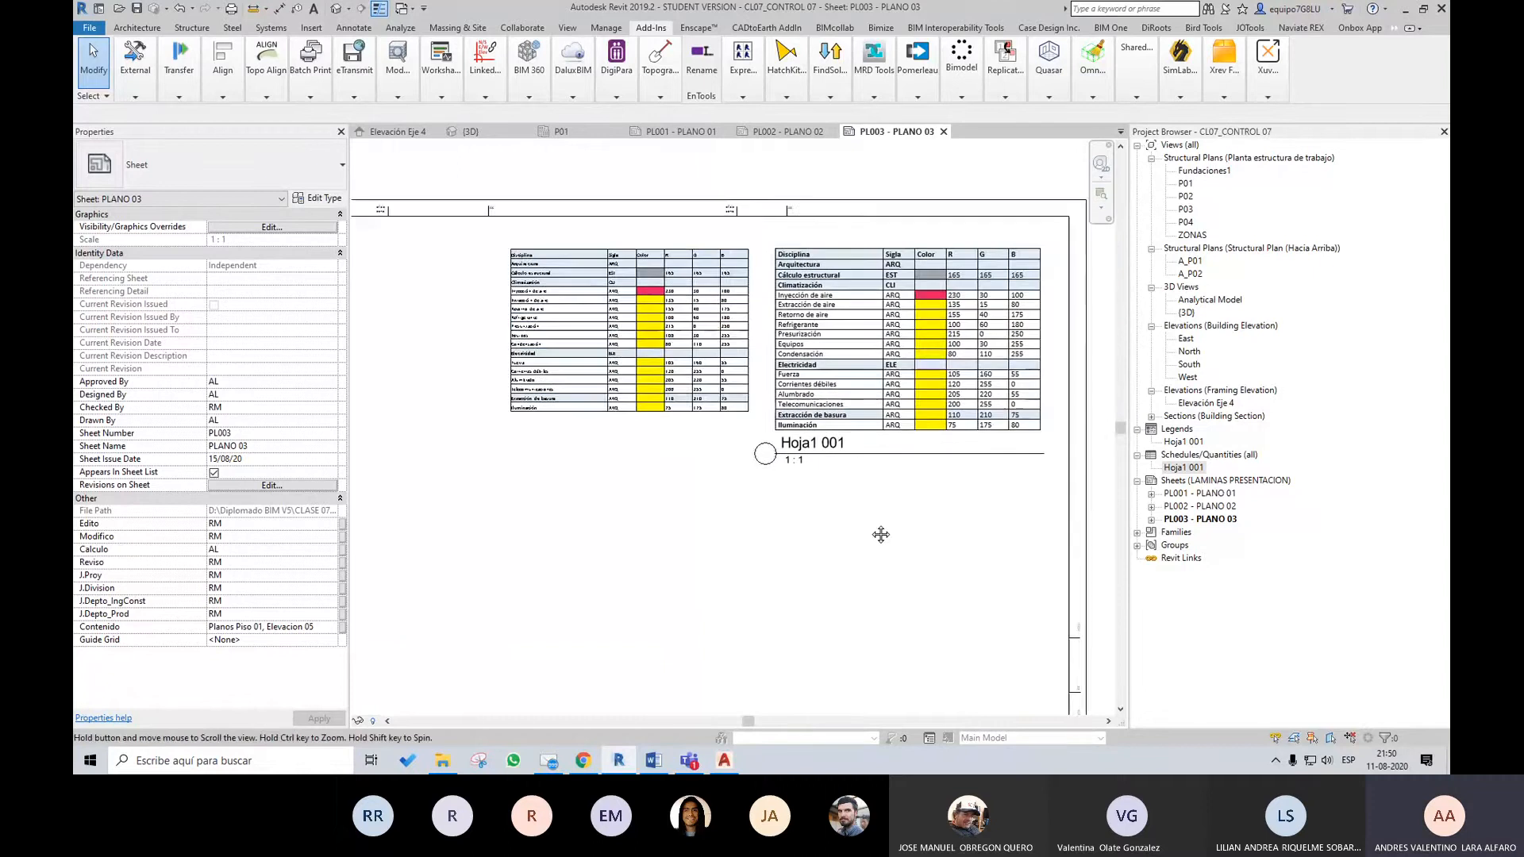
scroll(873, 529, up, 2)
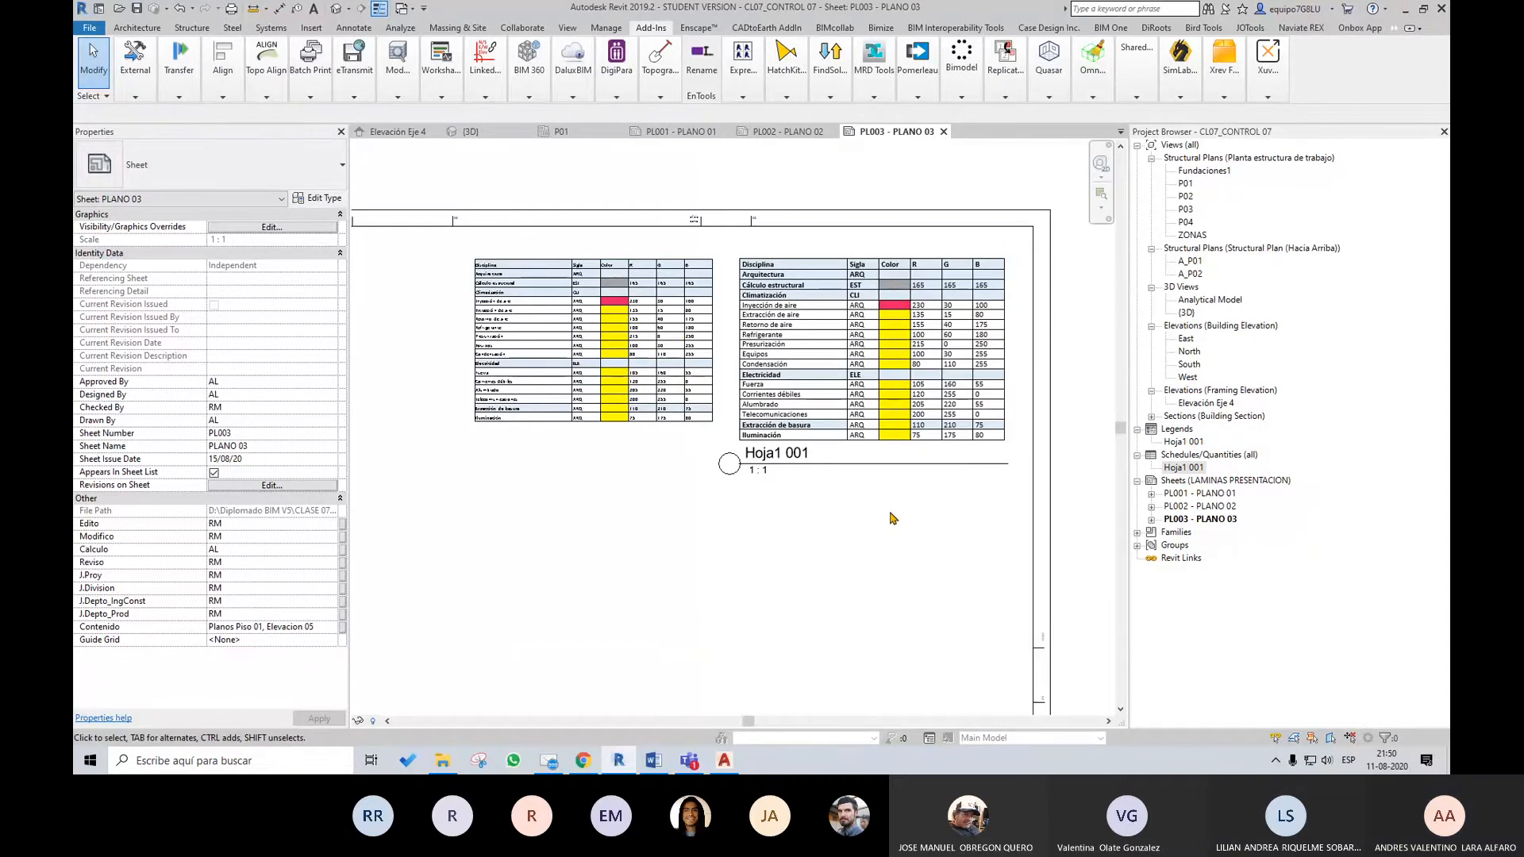
scroll(1012, 500, down, 2)
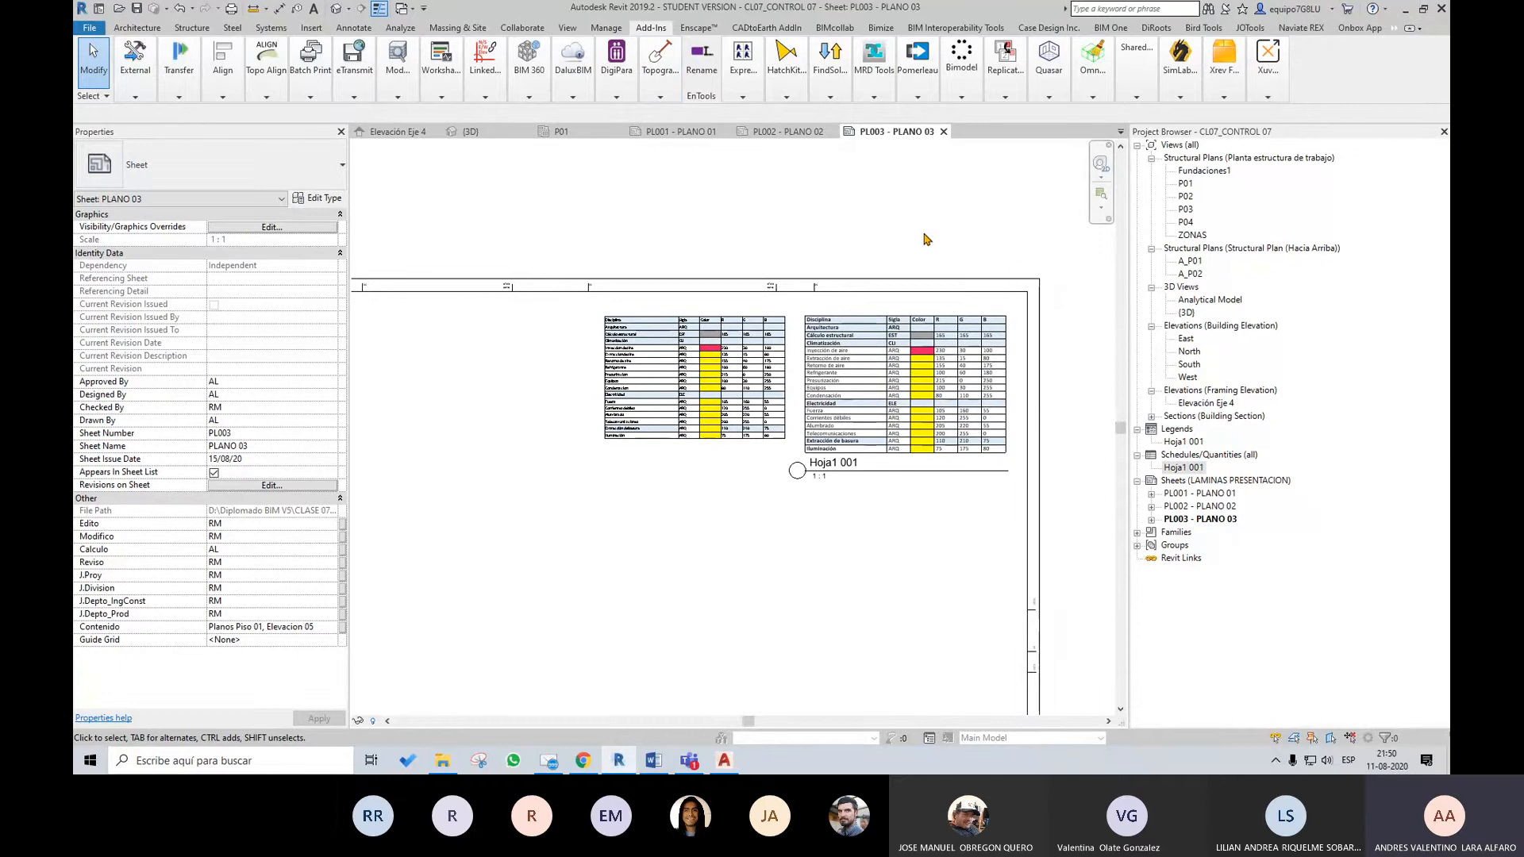
scroll(1011, 287, up, 2)
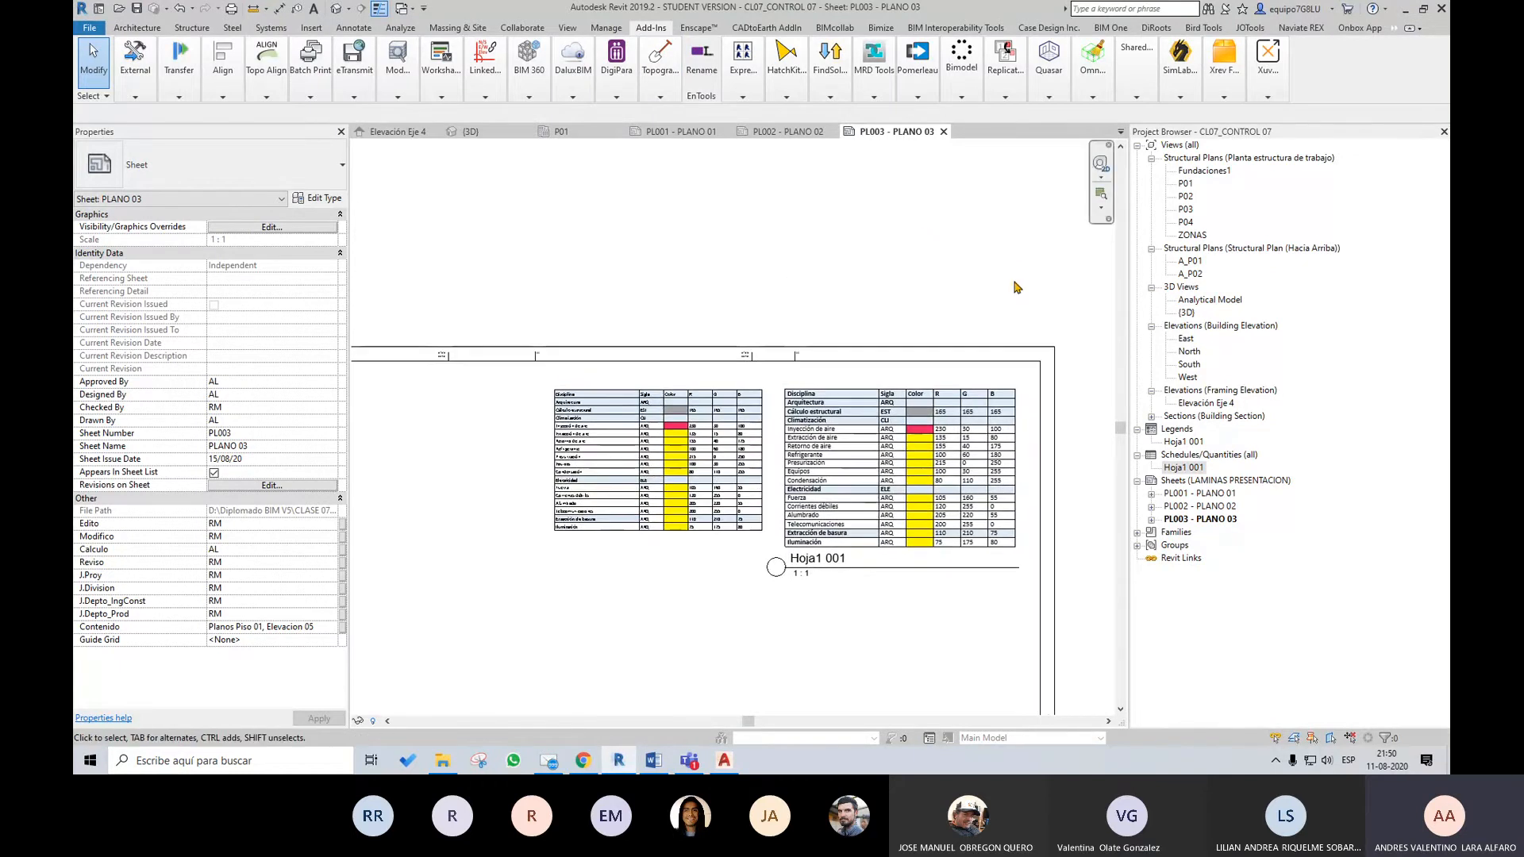
Open DiRoots SheetLink, load the parameters of the Sheets category, examine them and the export options, and close the tool
click(573, 28)
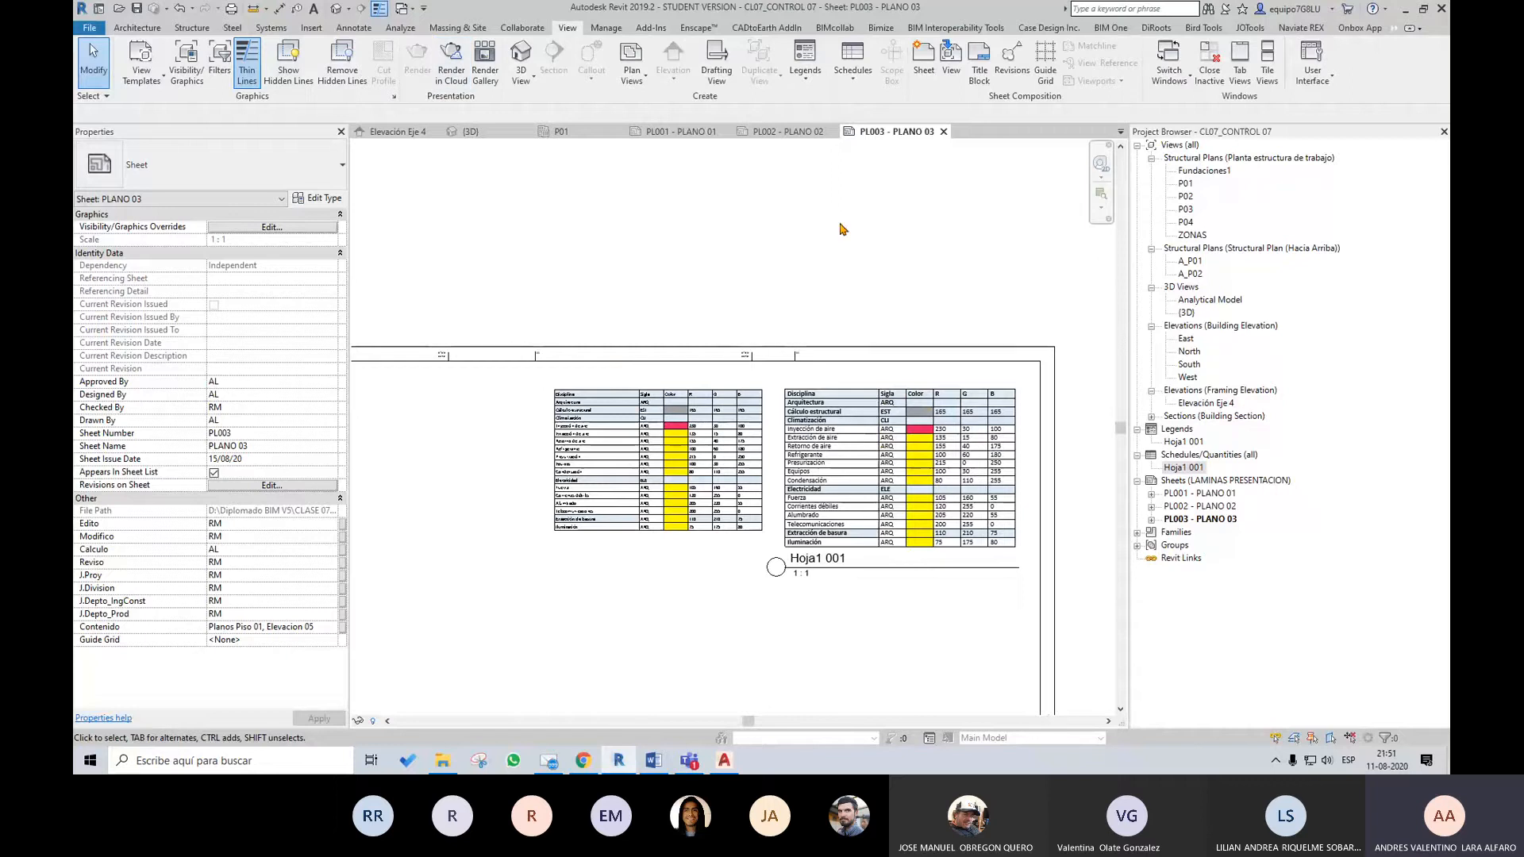
scroll(875, 238, down, 2)
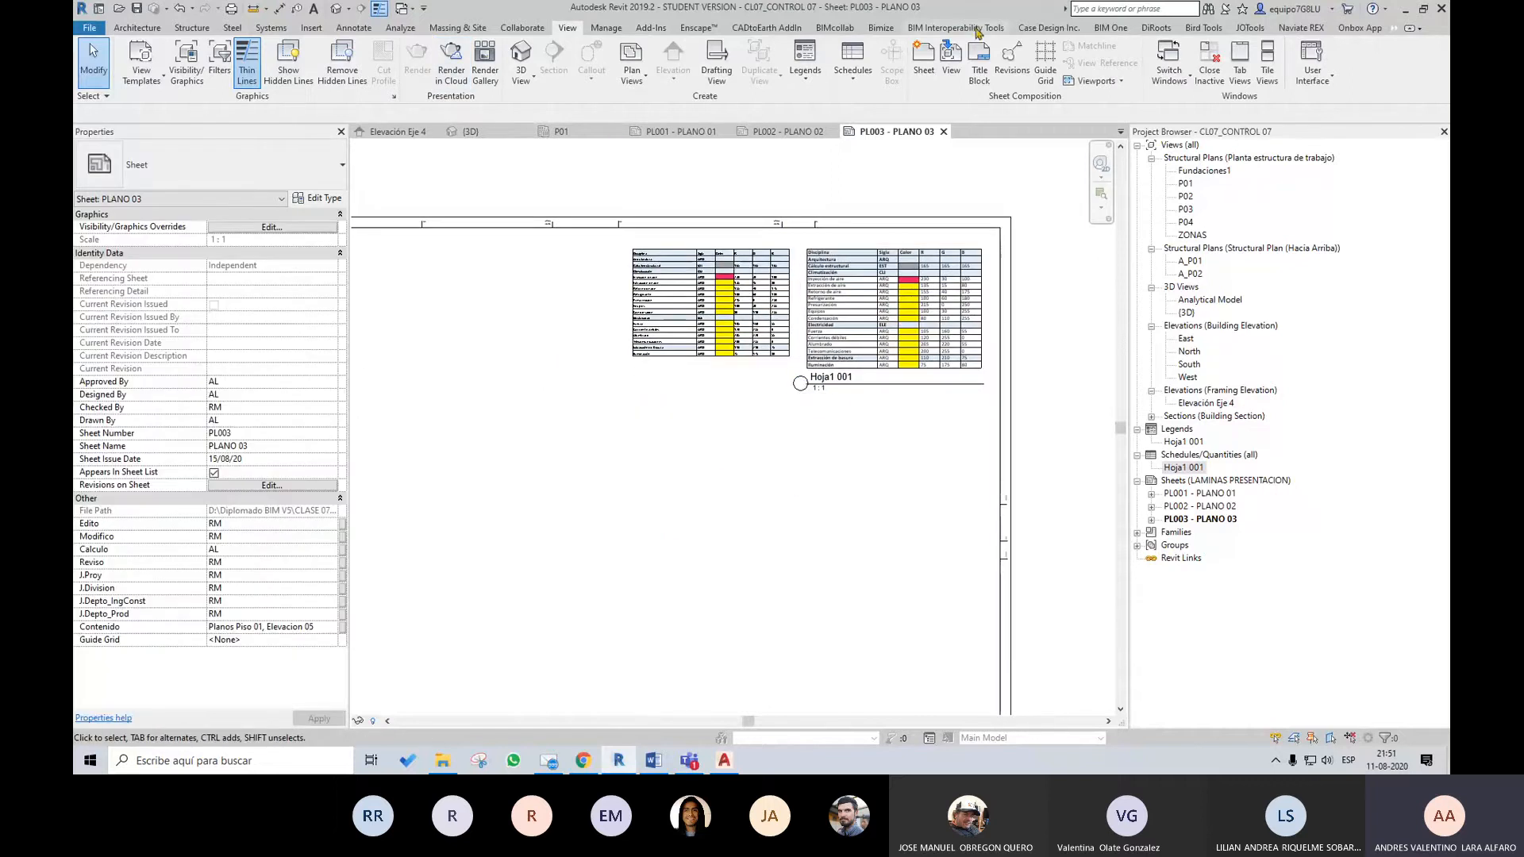
click(1155, 29)
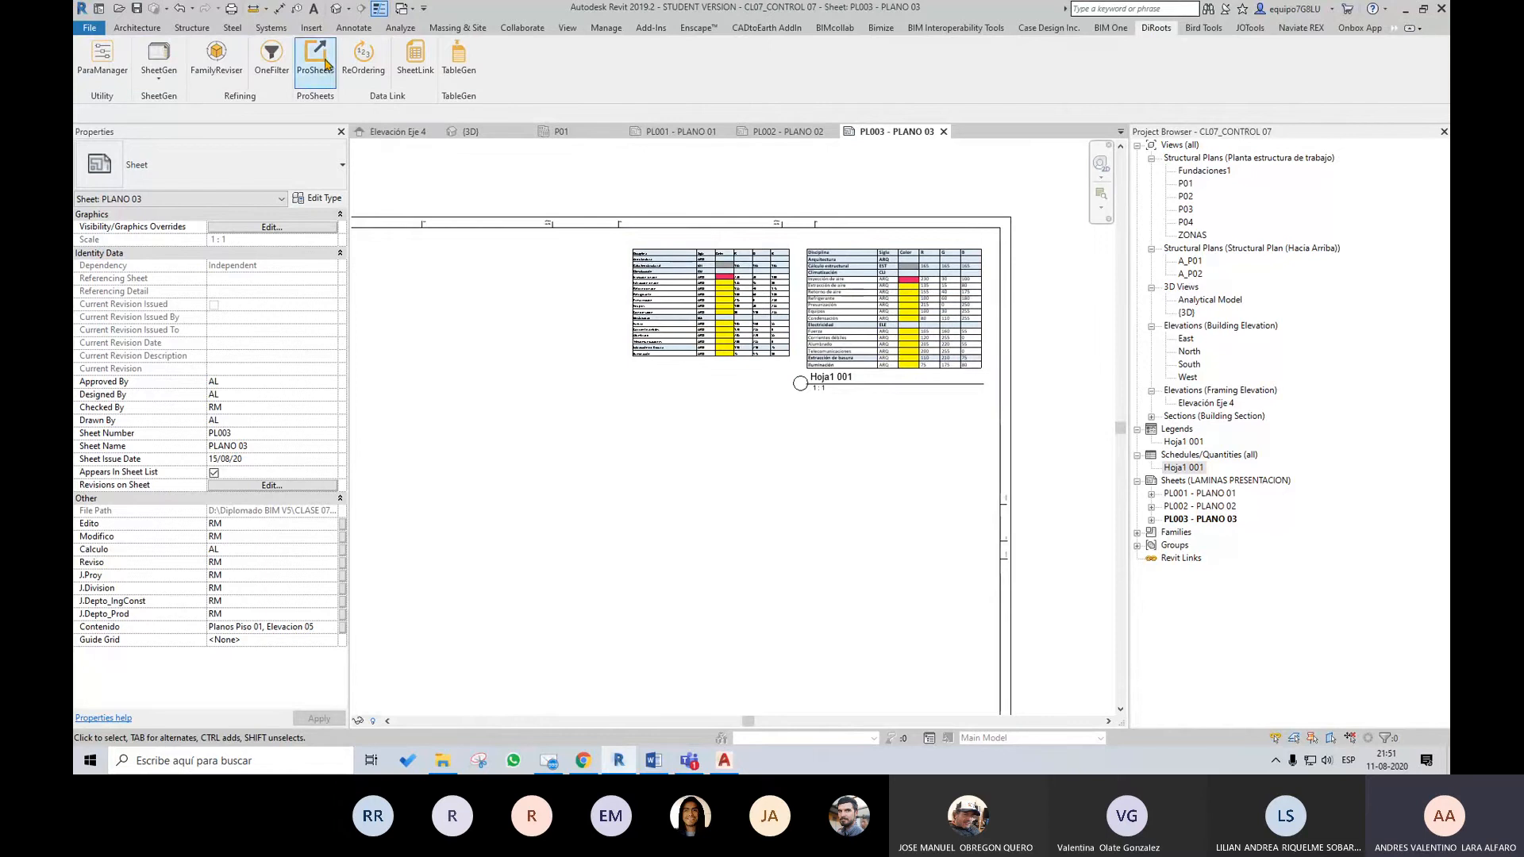
click(420, 66)
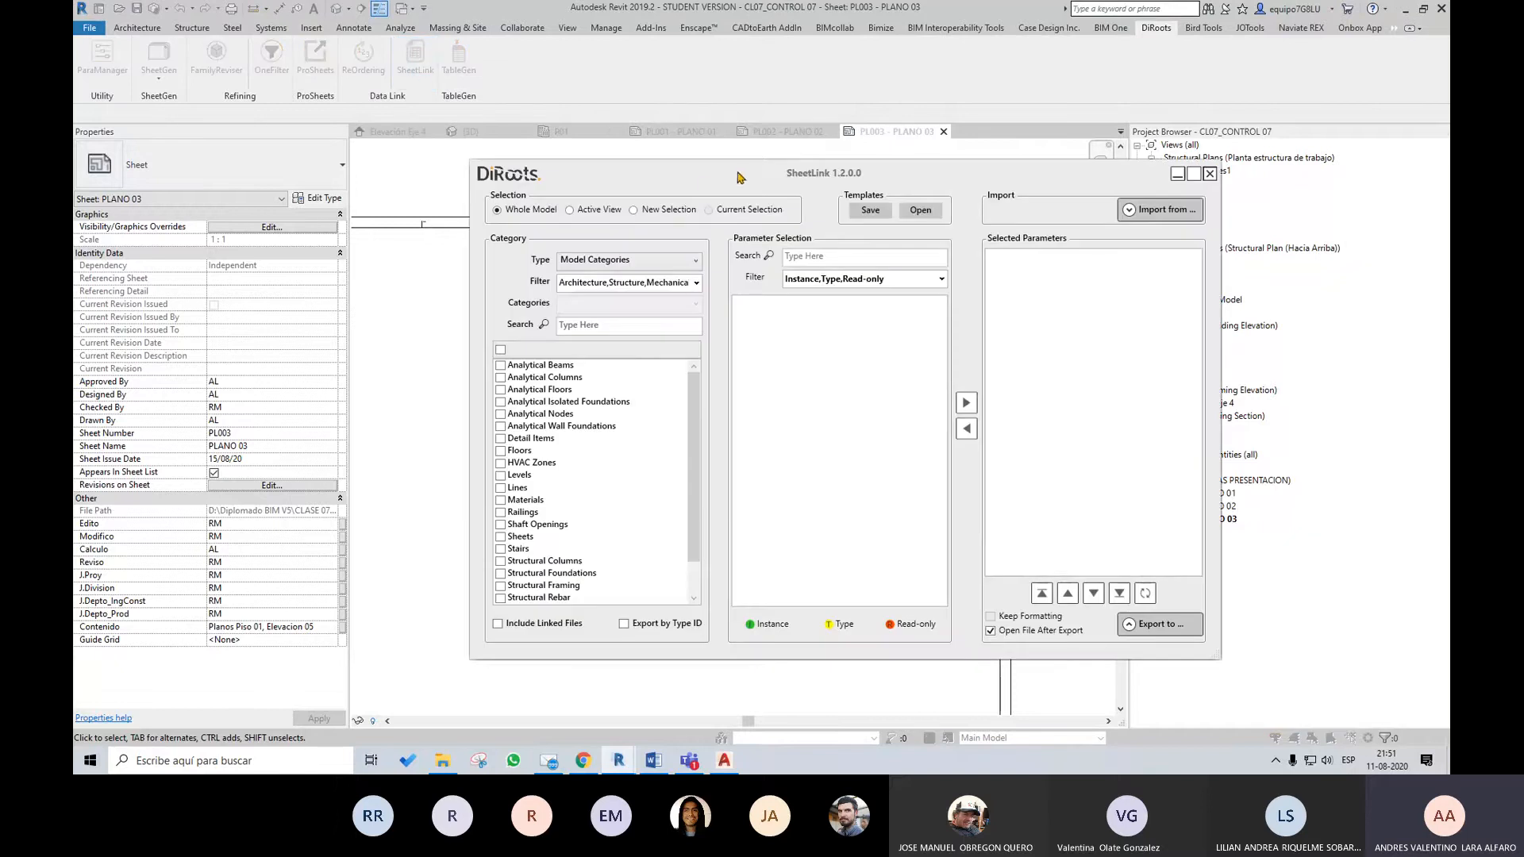
drag(738, 176, 675, 171)
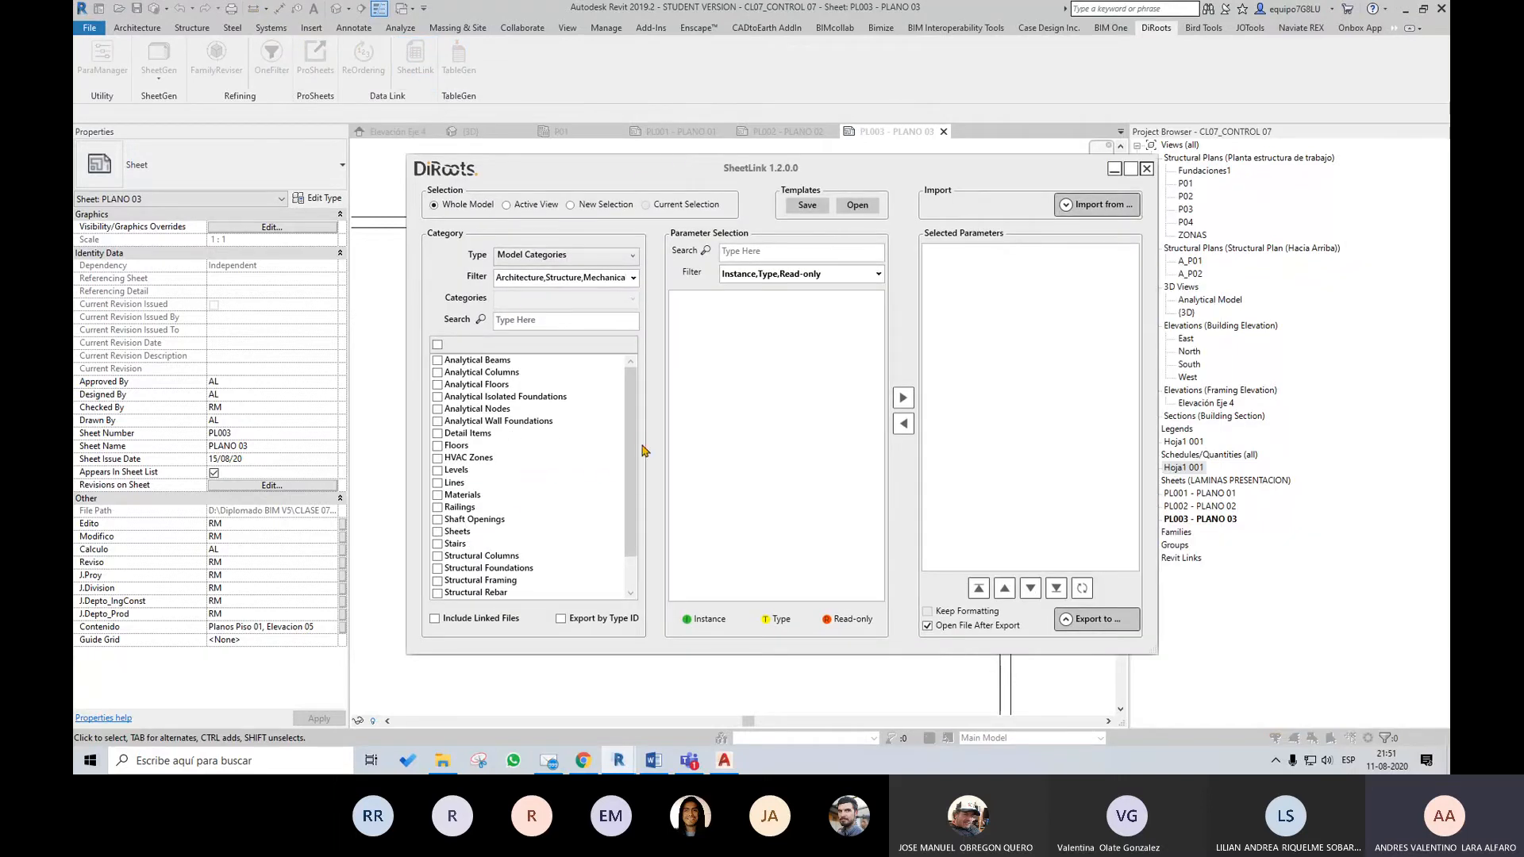
scroll(446, 523, down, 1)
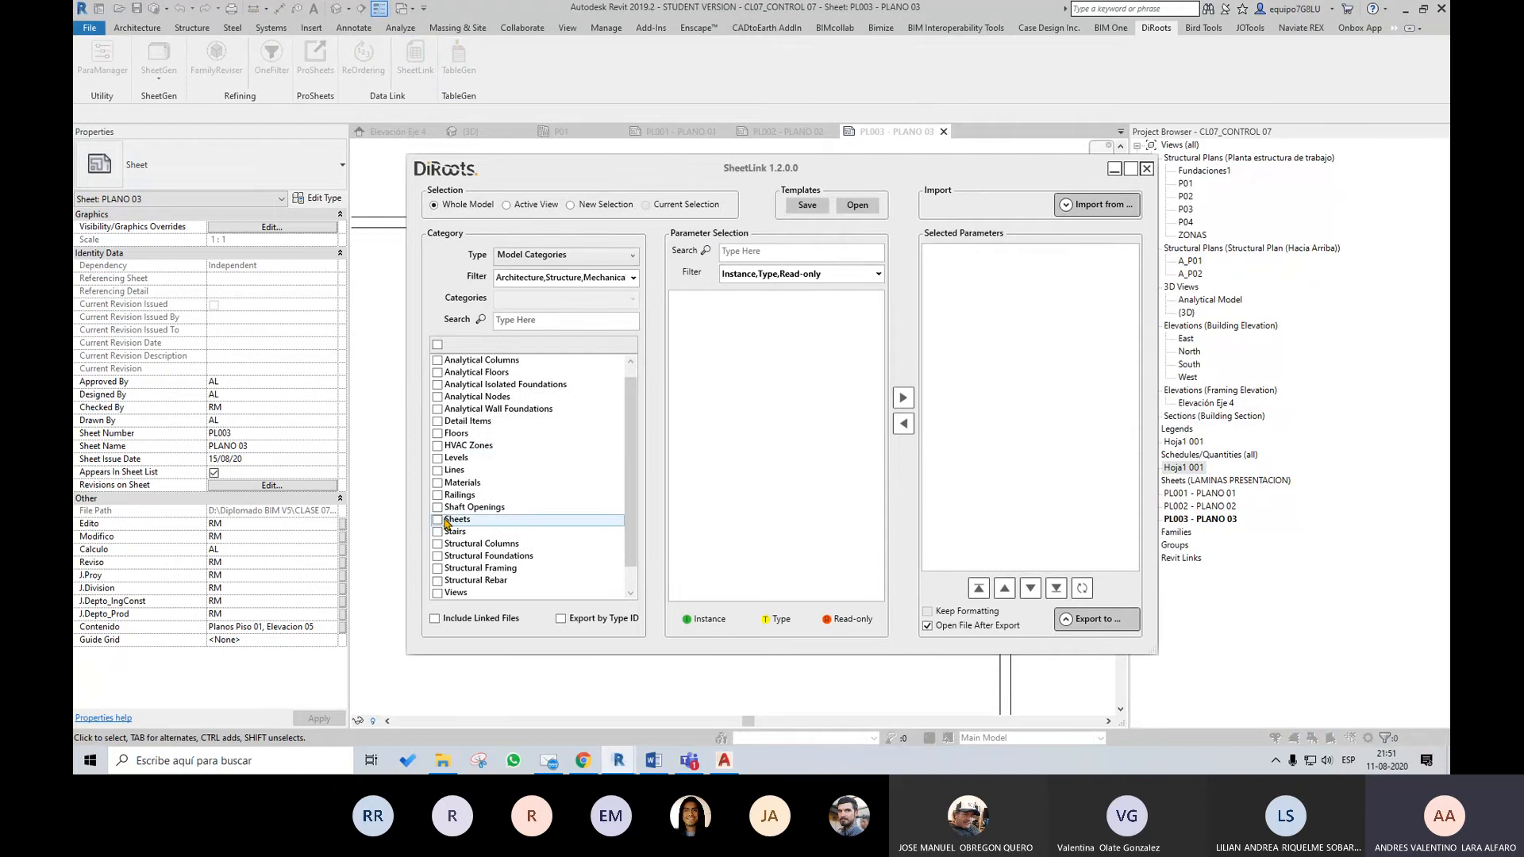
click(437, 519)
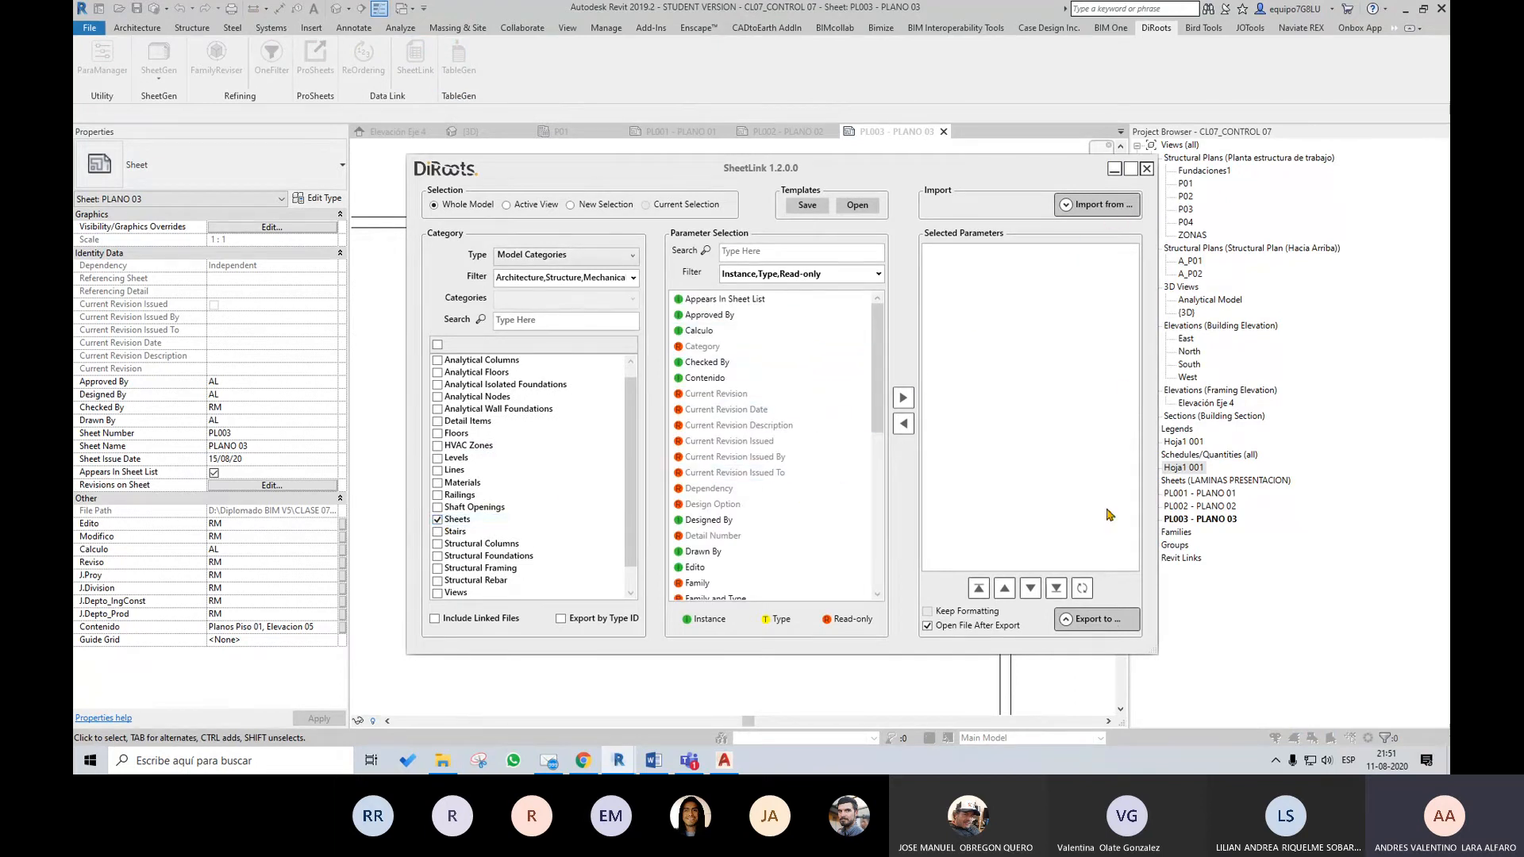
click(1066, 619)
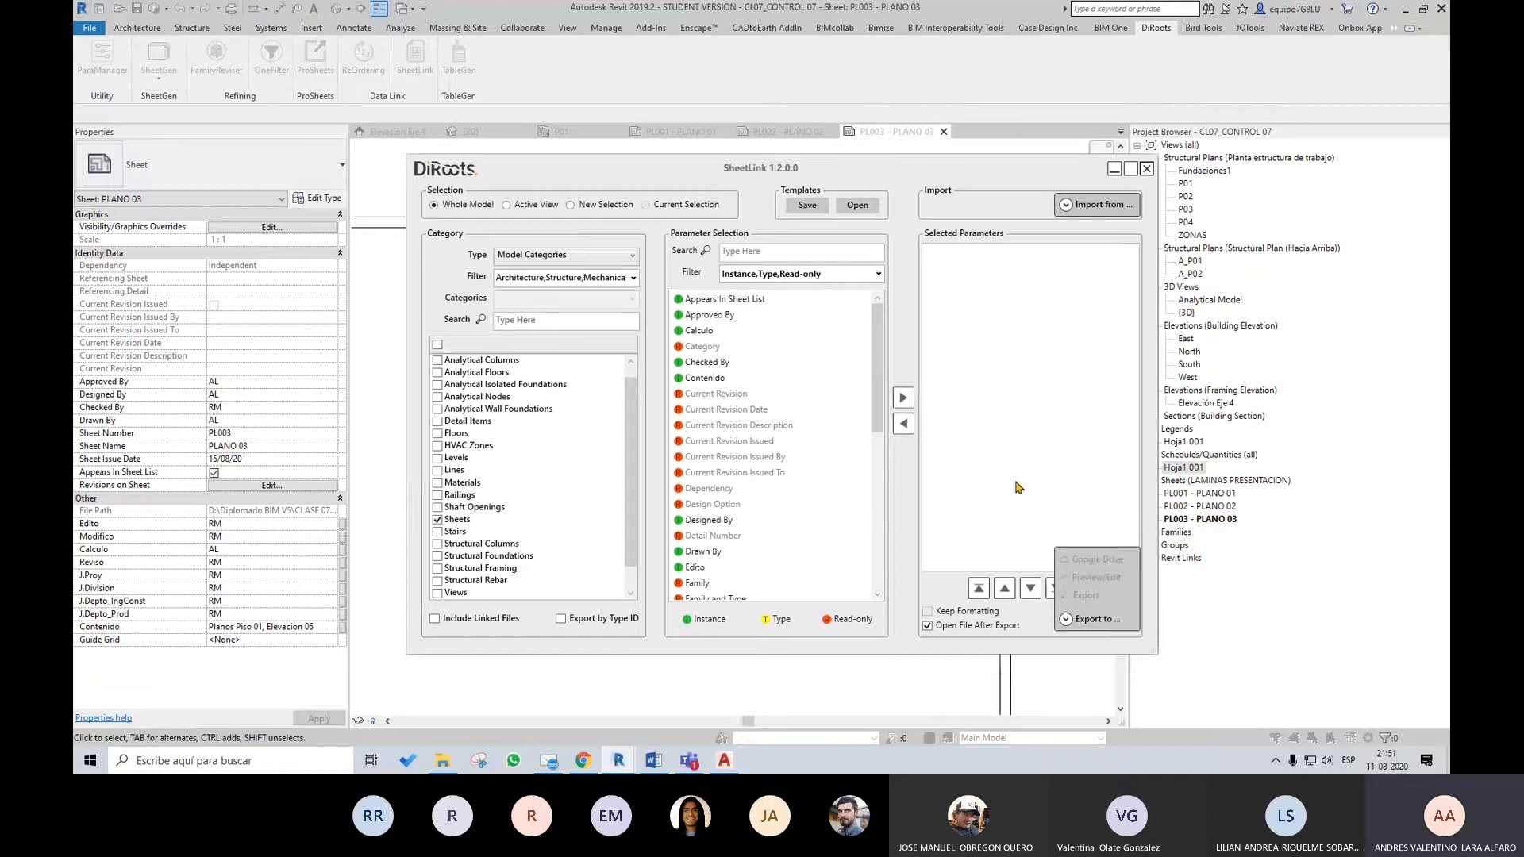
drag(881, 410, 897, 334)
click(1146, 169)
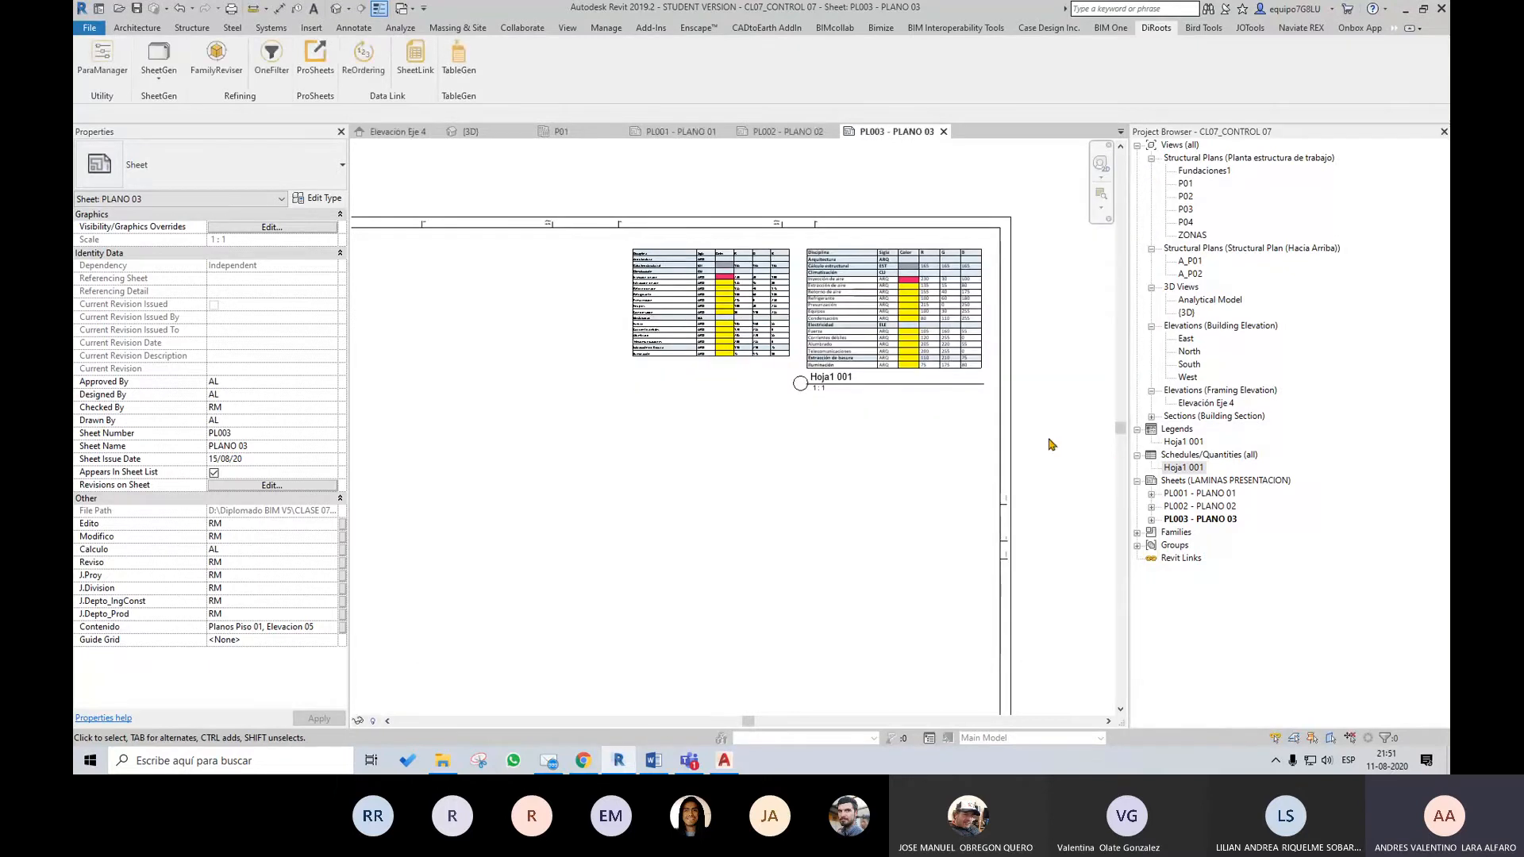
scroll(765, 428, down, 3)
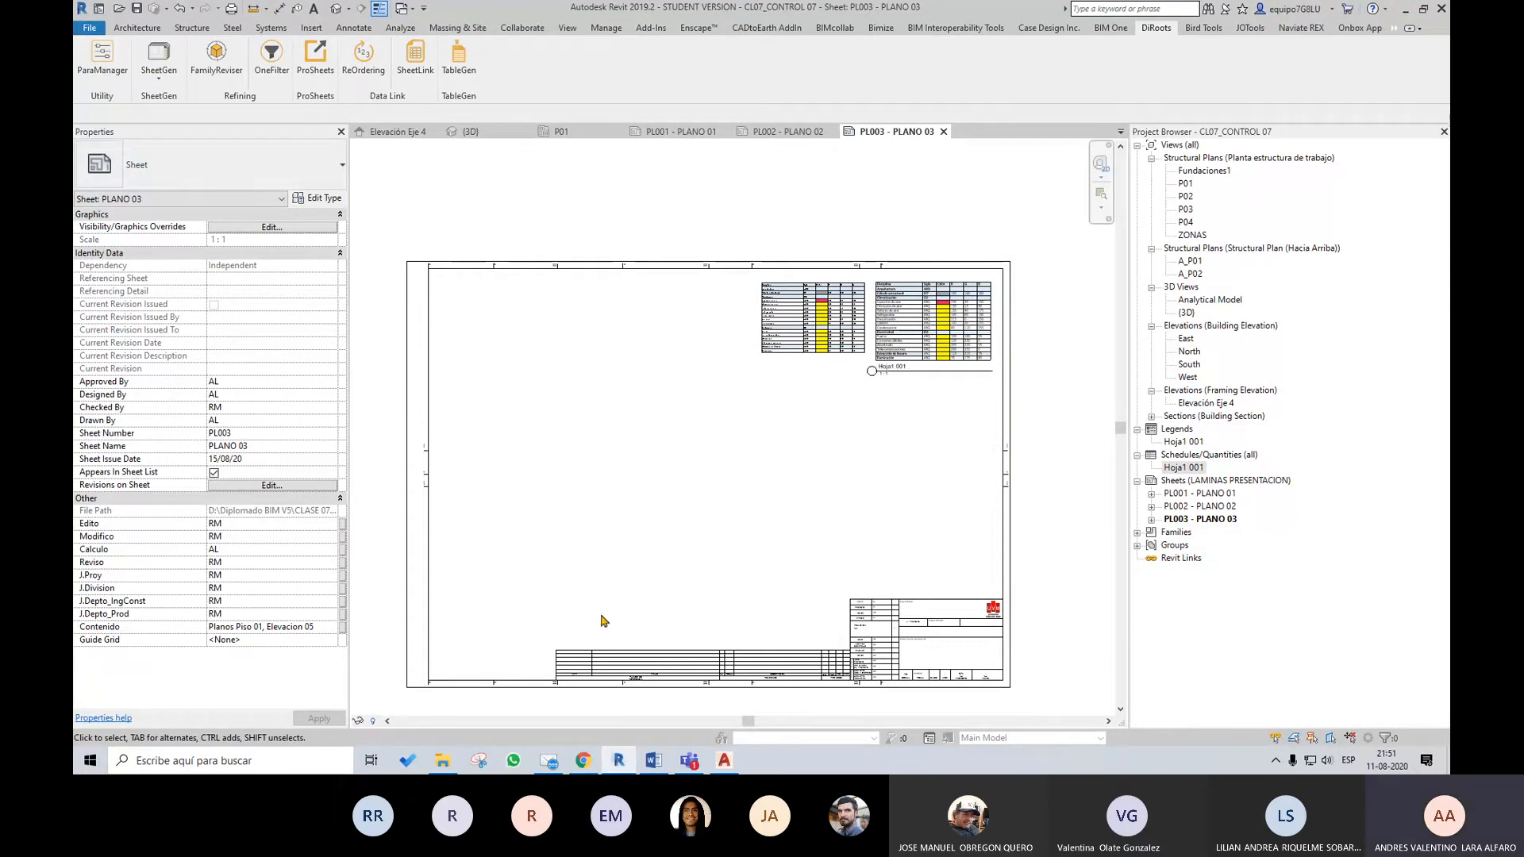
middle_click(625, 761)
mouse_move(628, 761)
scroll(951, 601, up, 2)
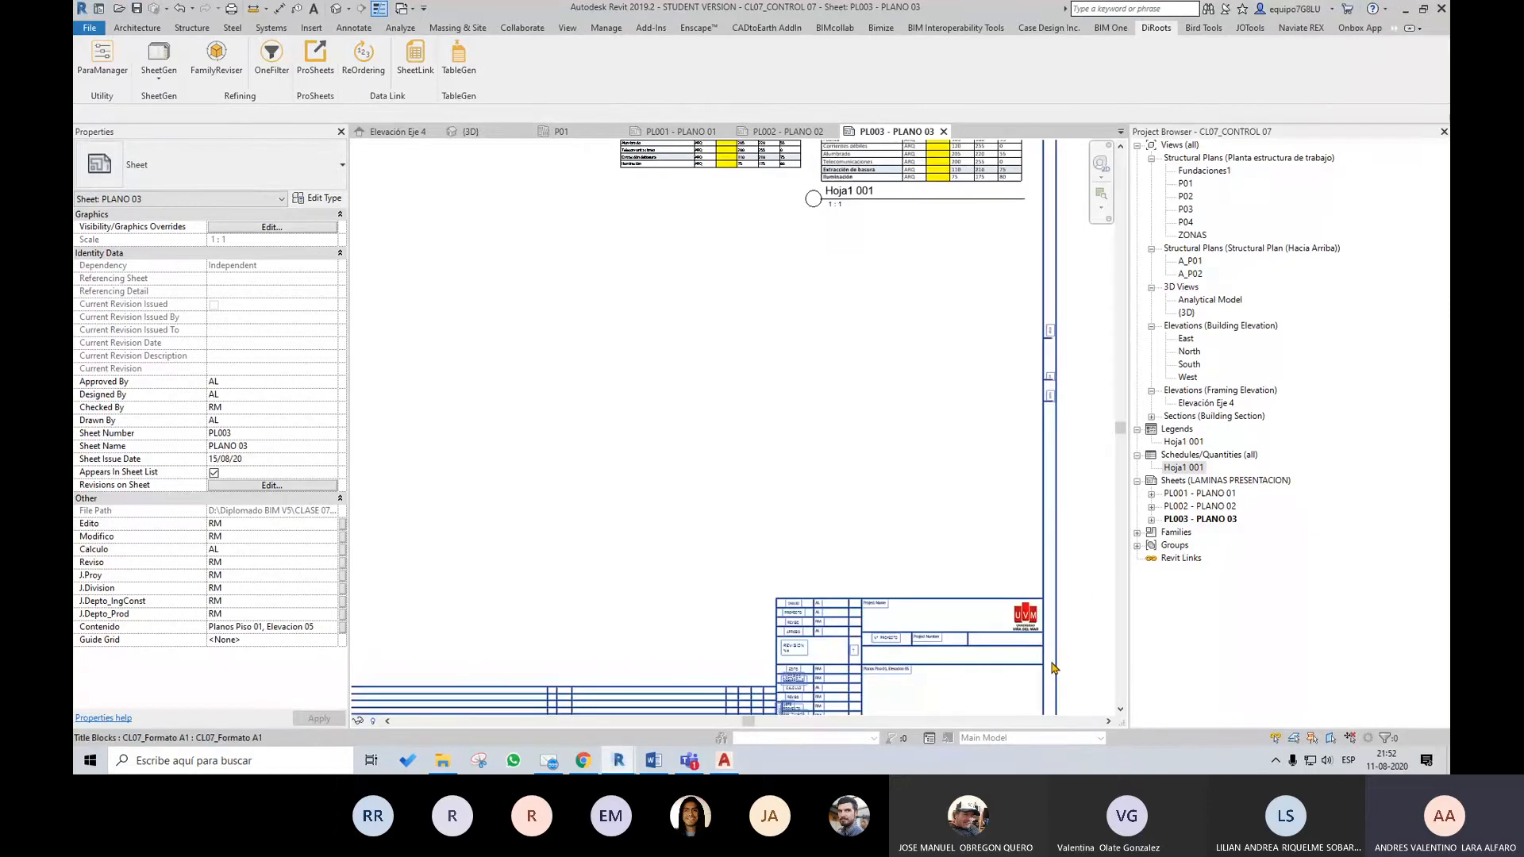
middle_drag(1052, 668, 1044, 598)
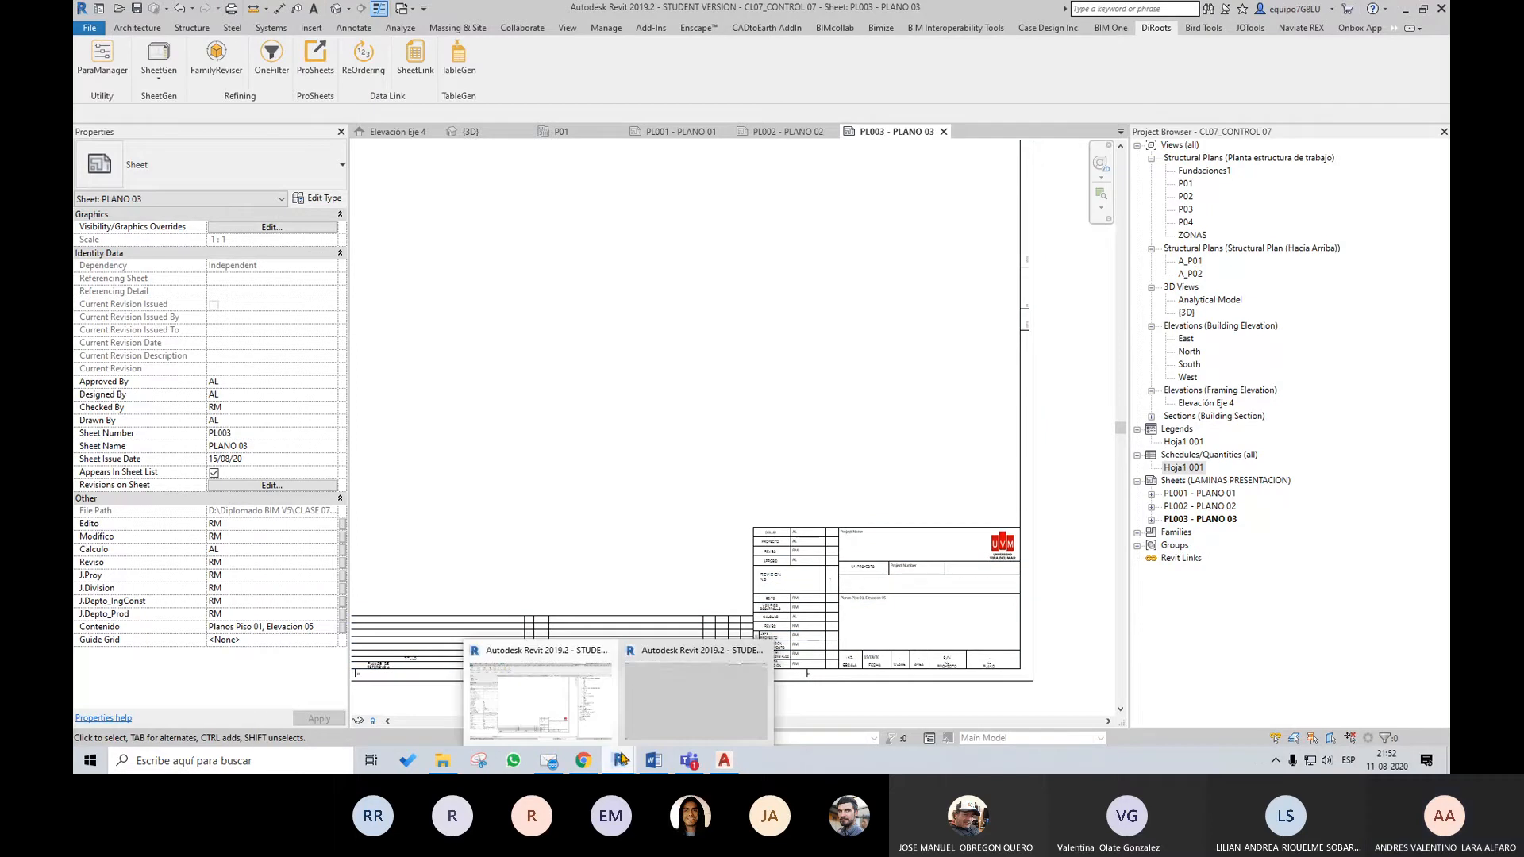
Switch to the other Revit session and open the project CL07_EJERCICIO PLANOS from the CLASE 07 folder
click(681, 703)
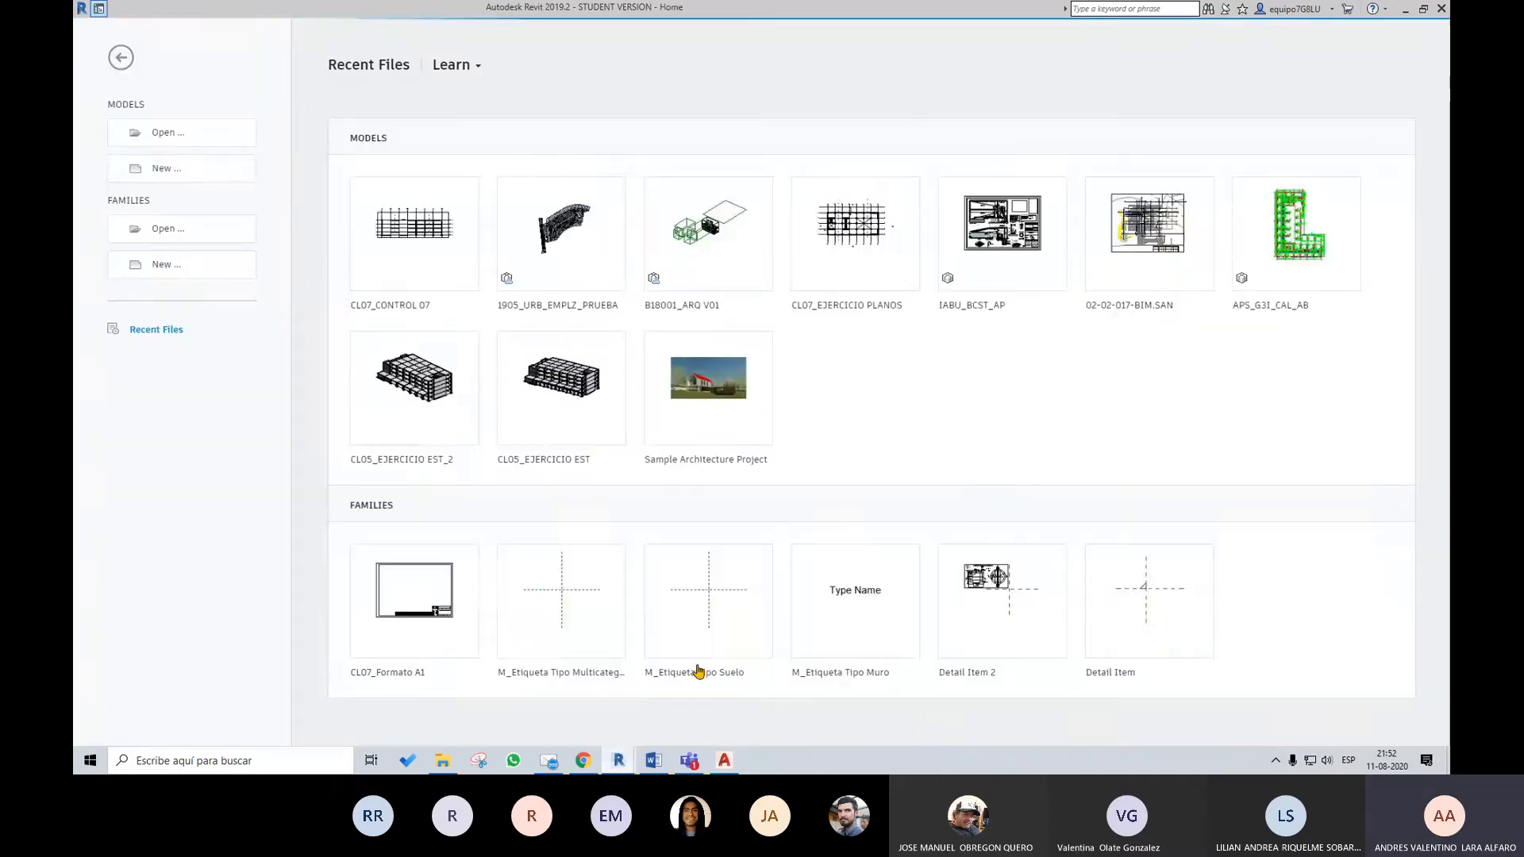
click(165, 137)
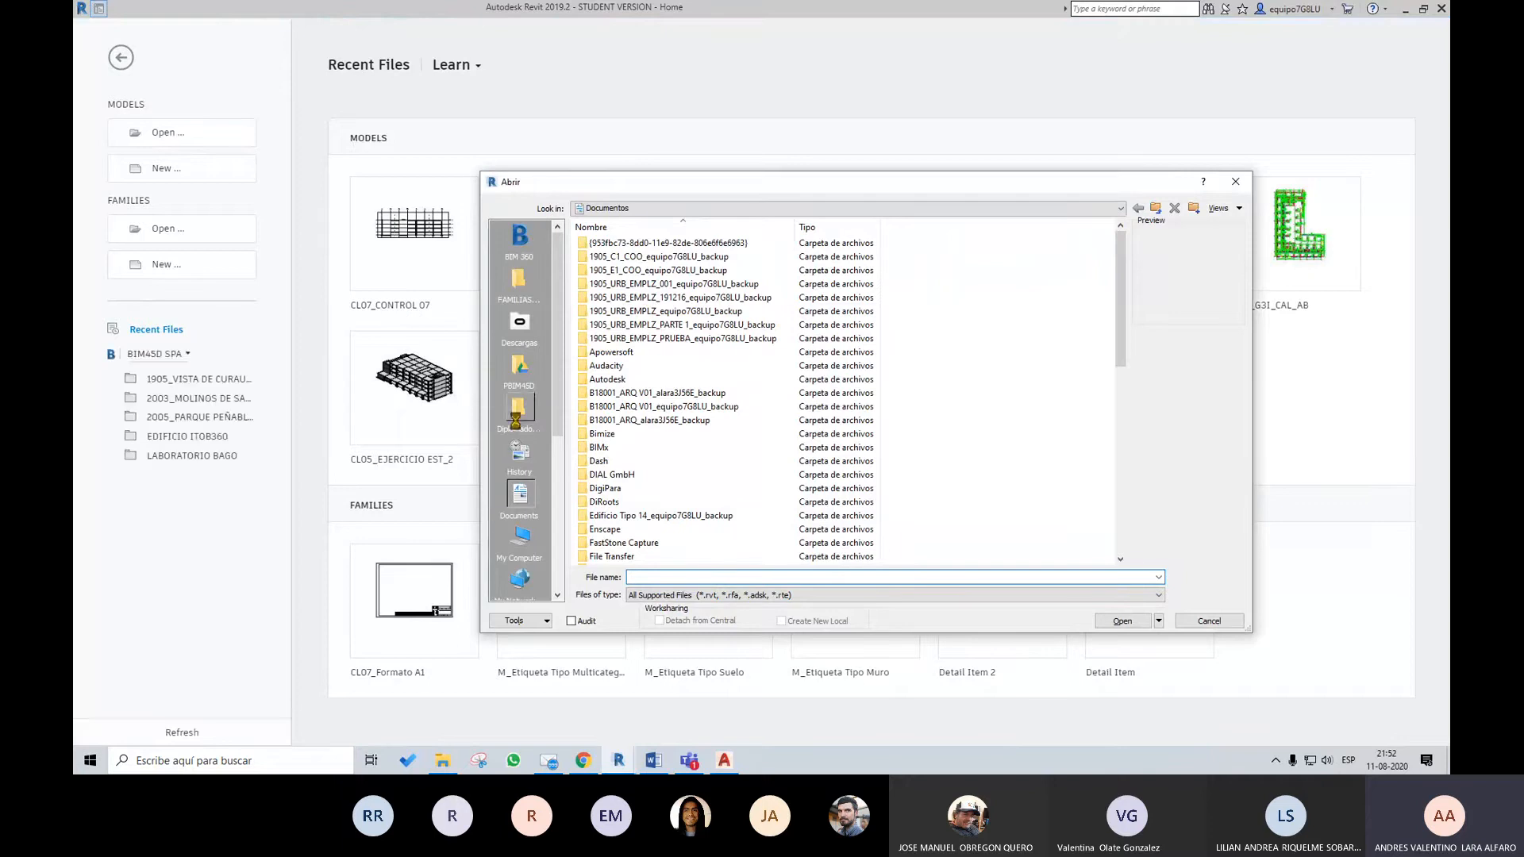
click(522, 412)
double_click(607, 311)
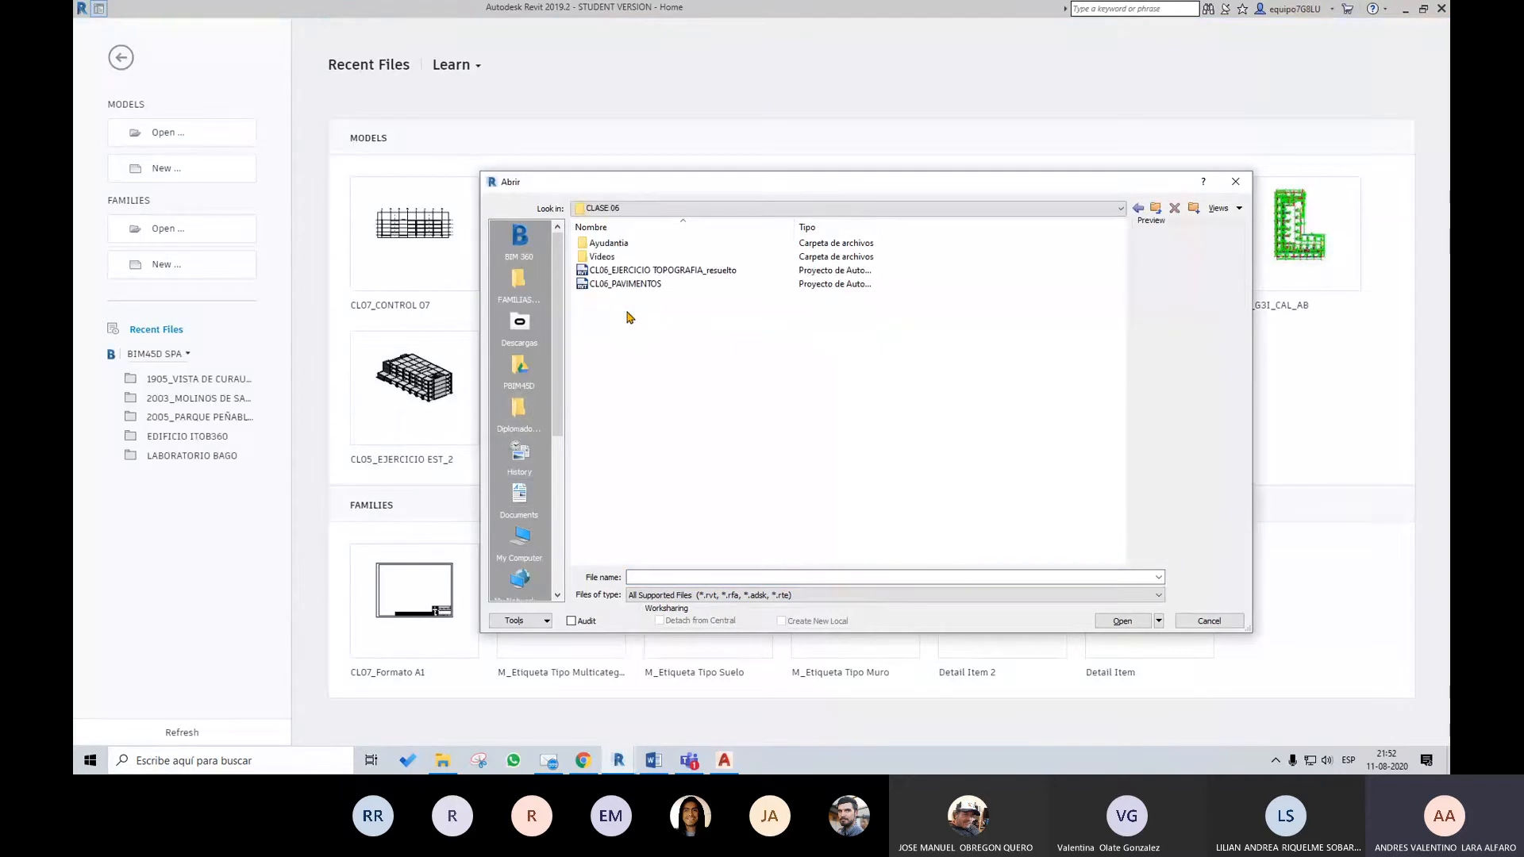
click(1138, 208)
double_click(611, 324)
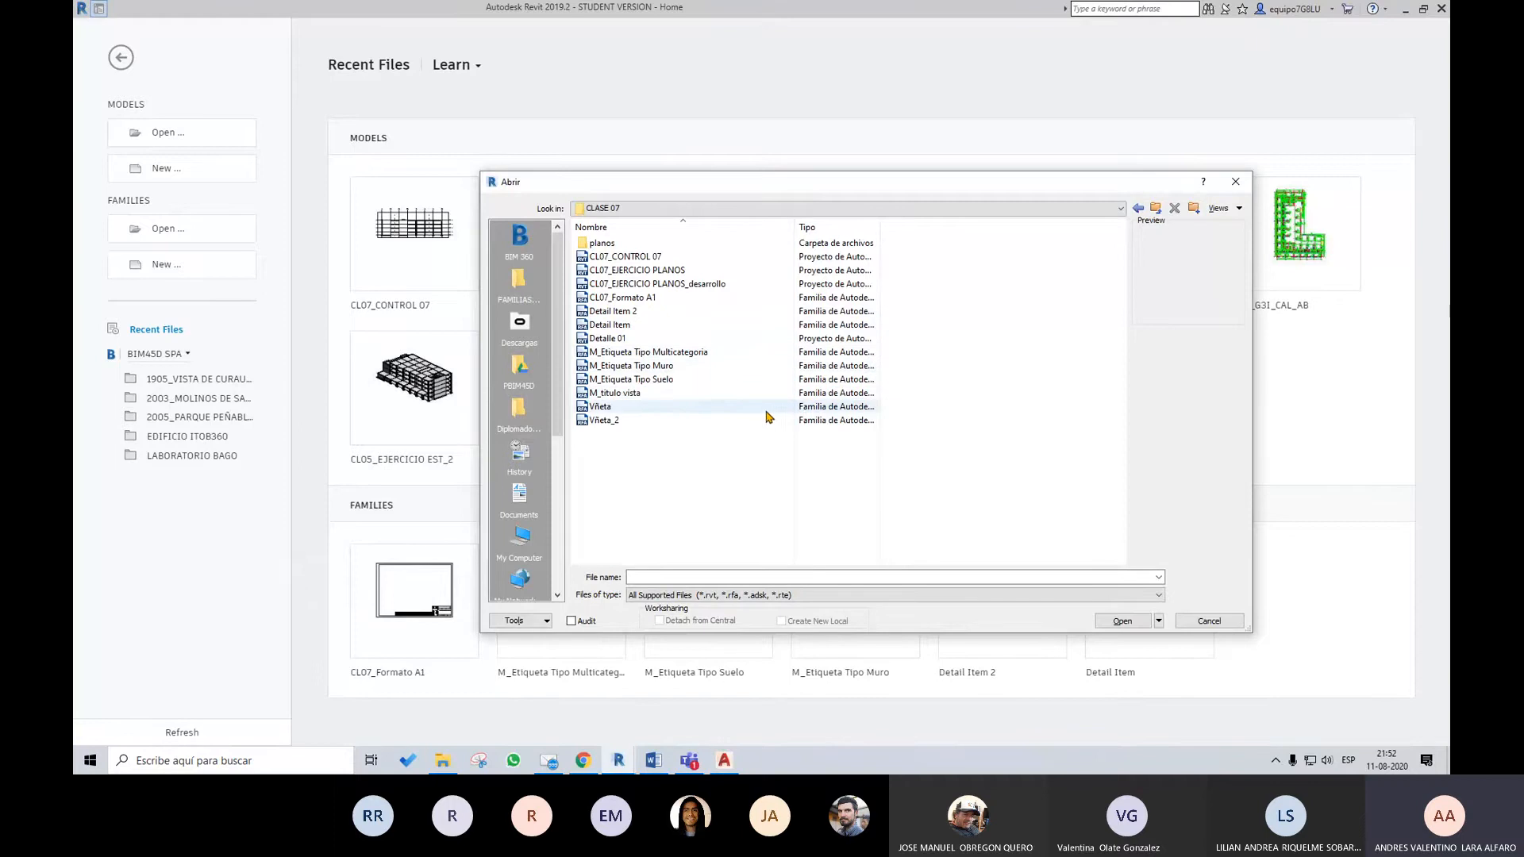
click(675, 269)
click(1127, 624)
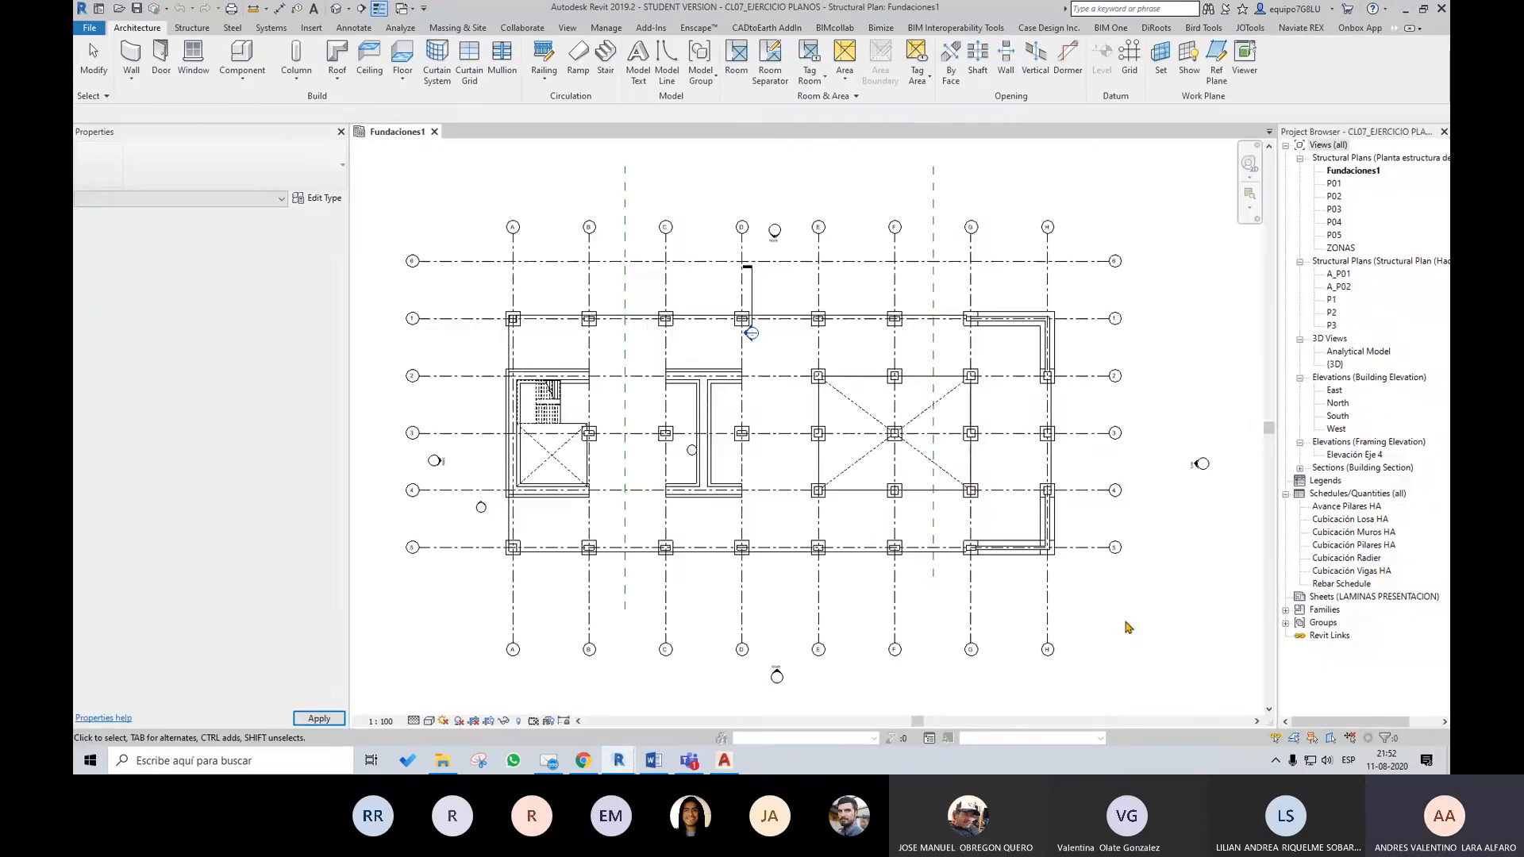
Review the Cubicación Losa HA, Cubicación Pilares HA and Cubicación Muros HA schedules, finishing with all columns of the walls schedule
click(1350, 520)
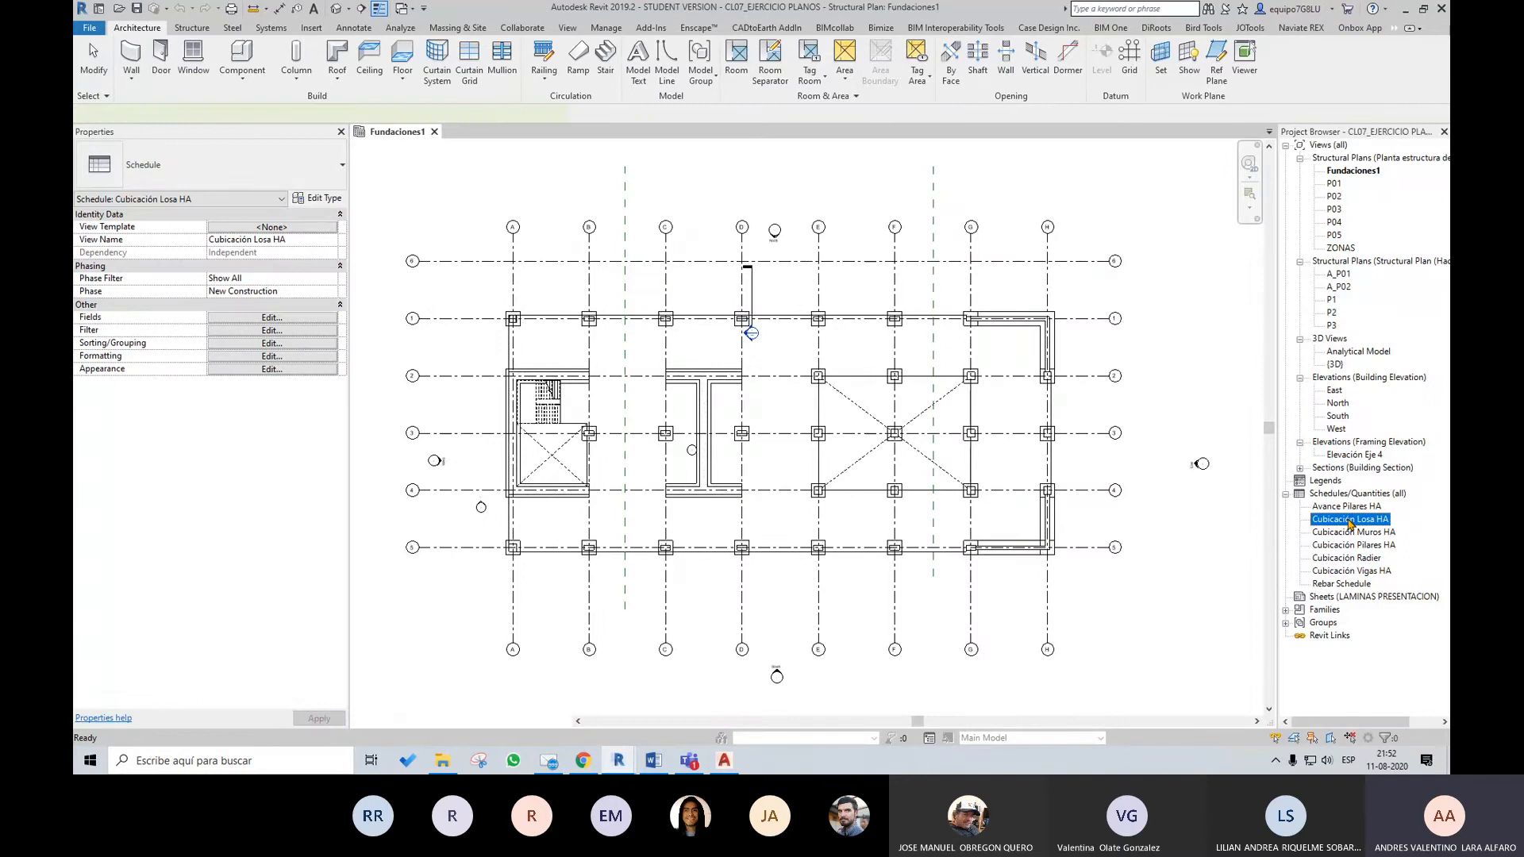
double_click(1349, 521)
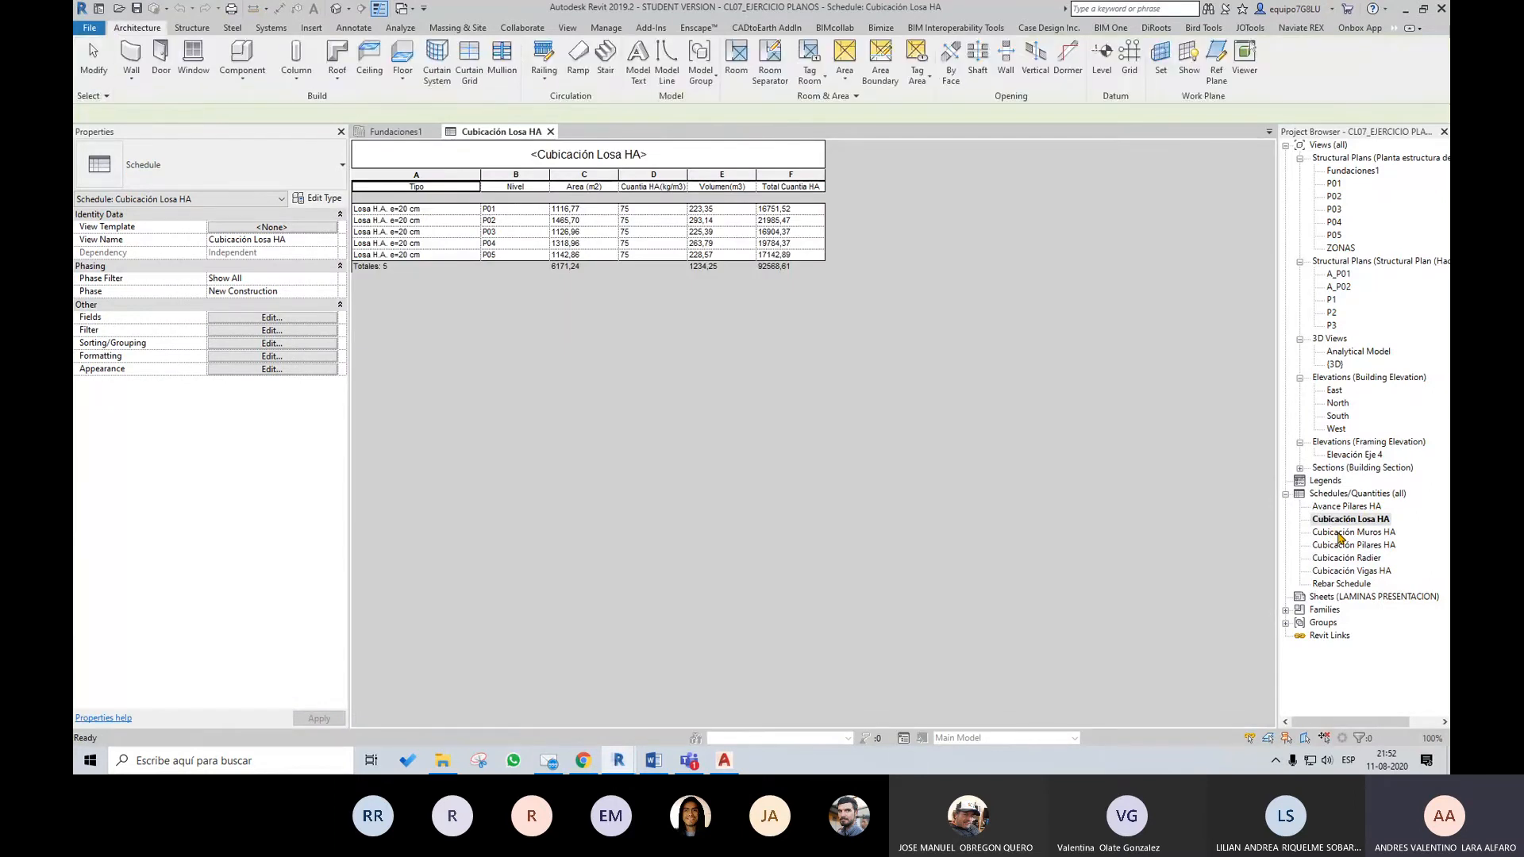
double_click(1339, 532)
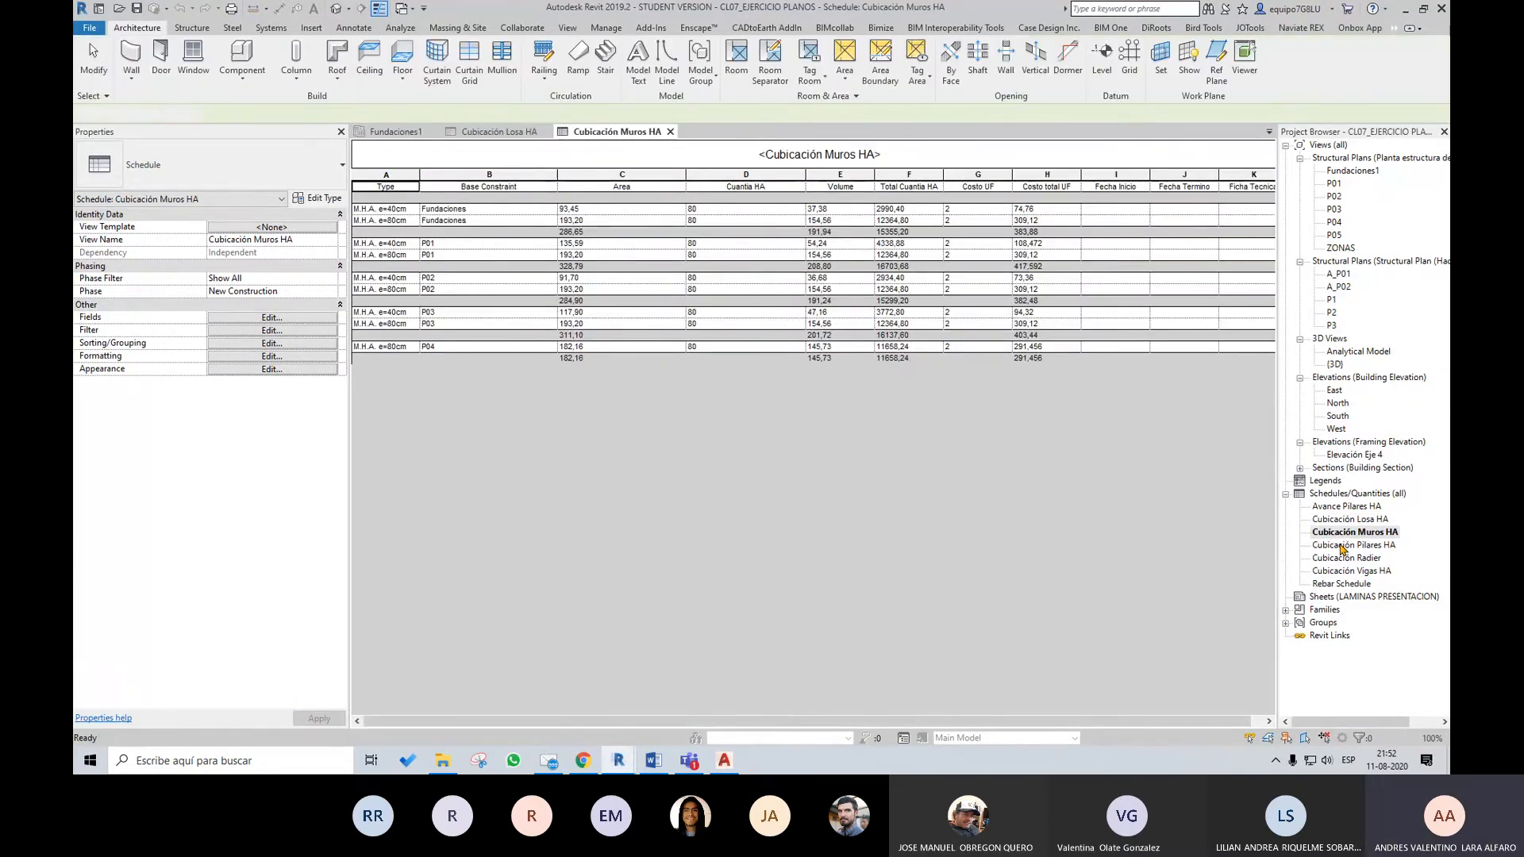
double_click(1342, 546)
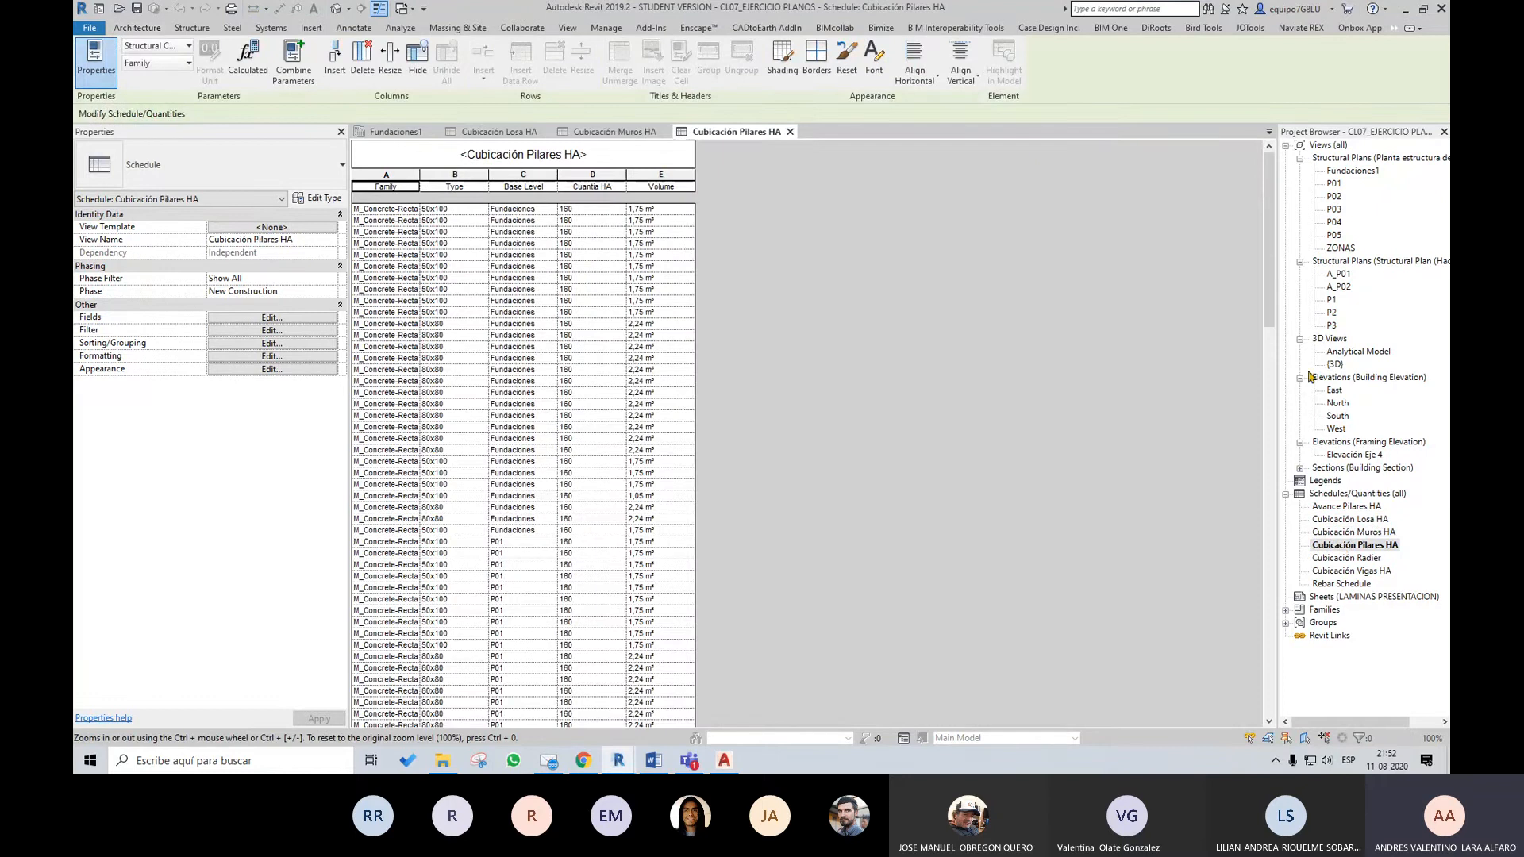
double_click(1348, 533)
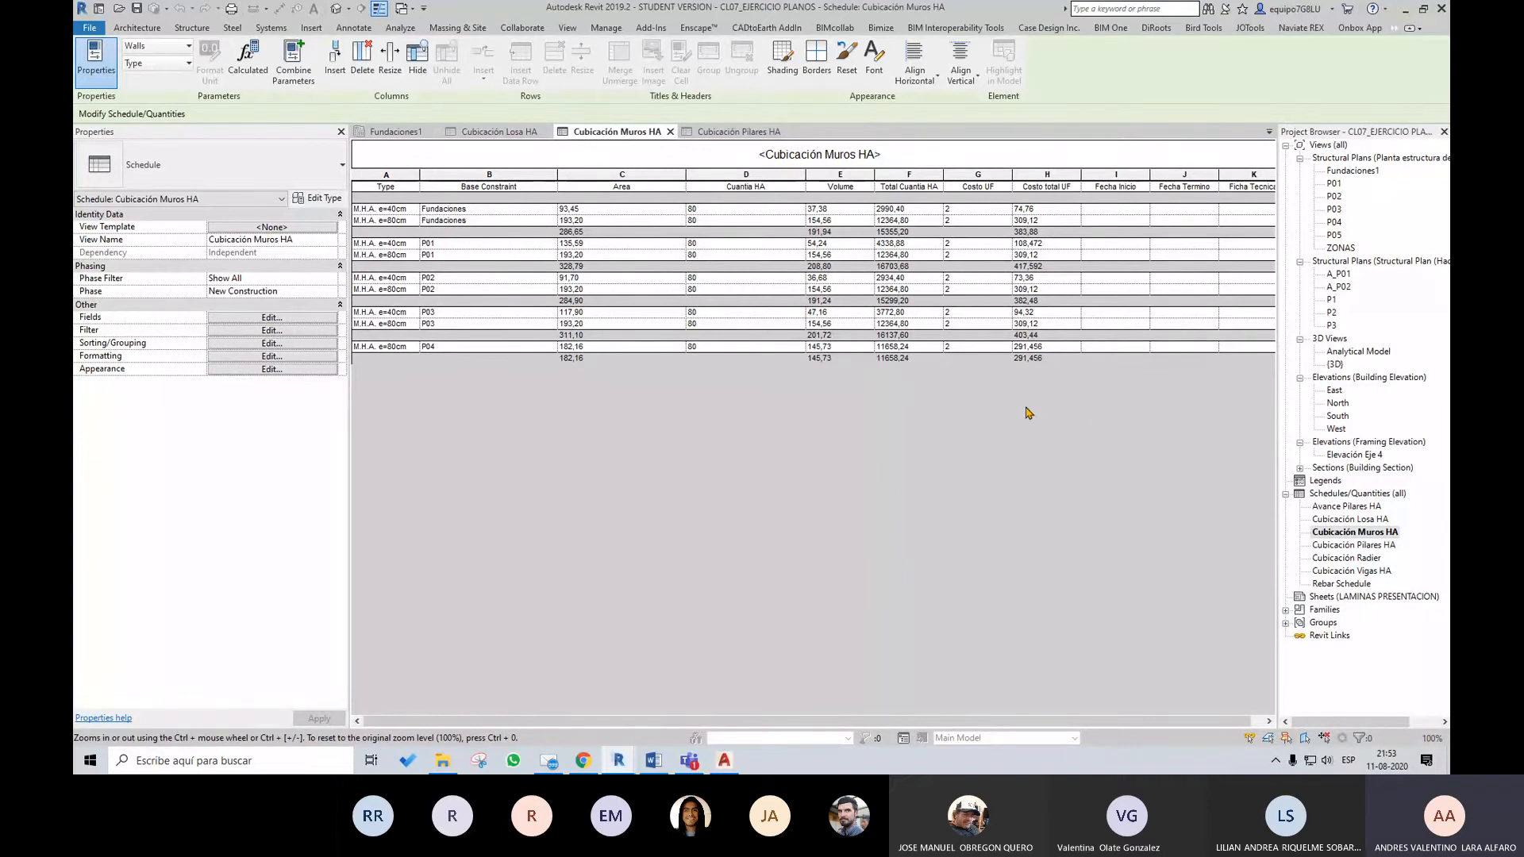
drag(986, 722, 998, 724)
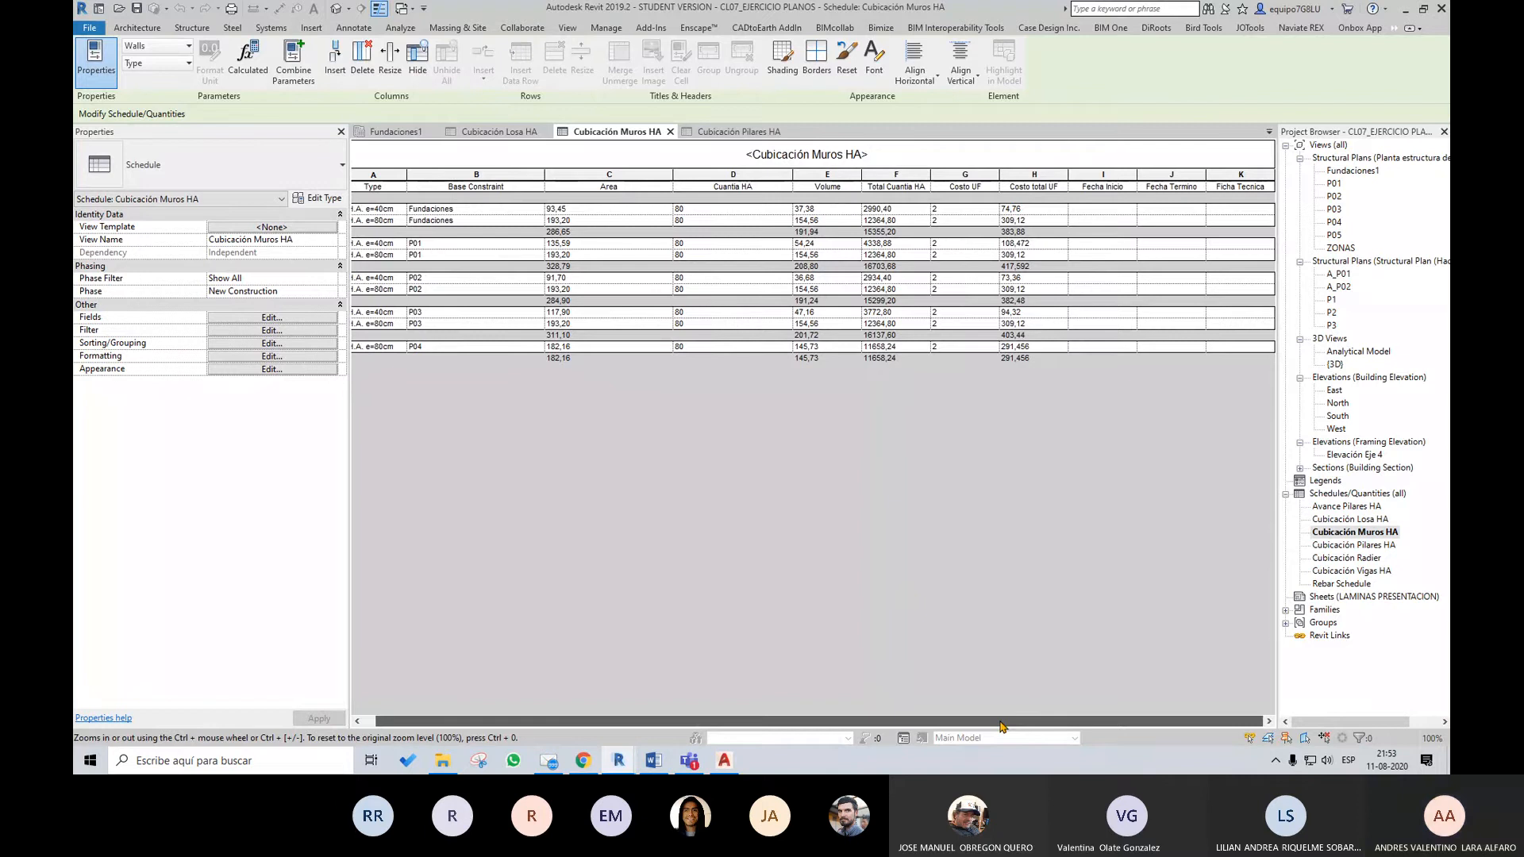
drag(1000, 722, 944, 722)
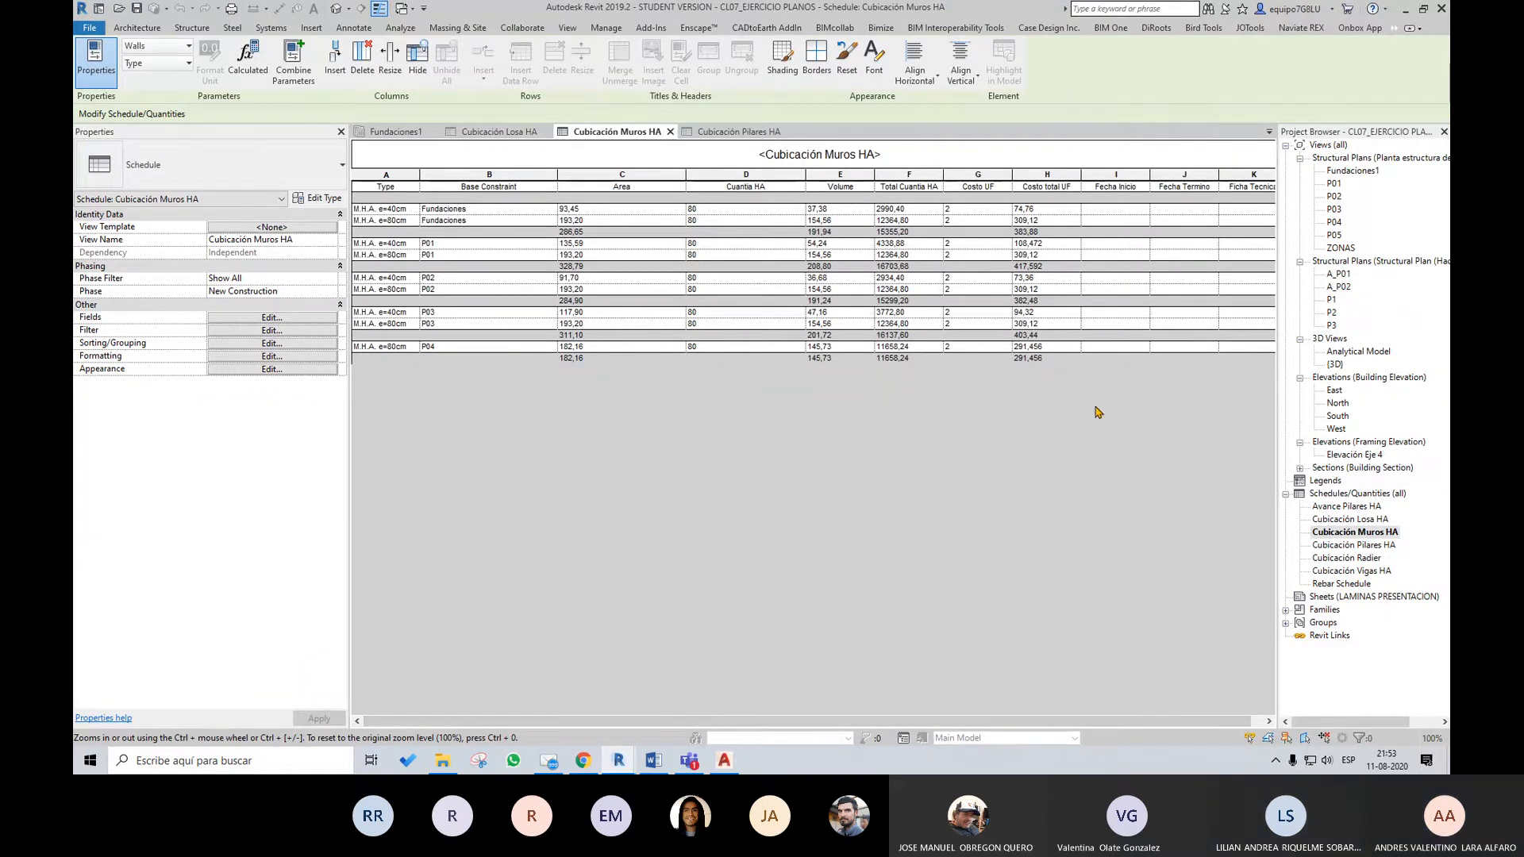
Open DiRoots SheetLink, set the category type to Schedules and select the Cubicación Muros HA schedule
click(1156, 29)
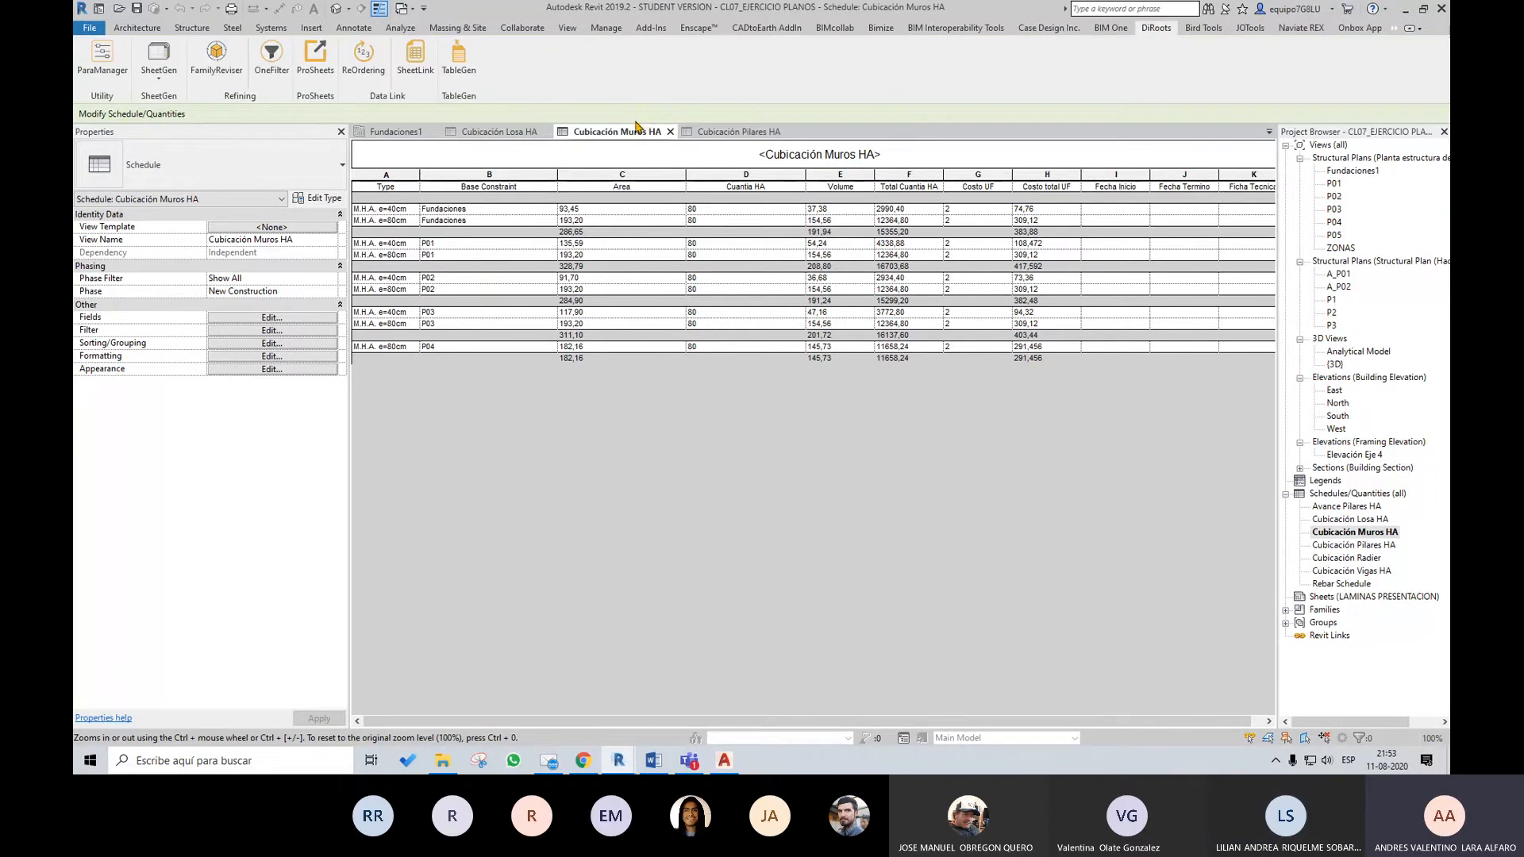
click(424, 77)
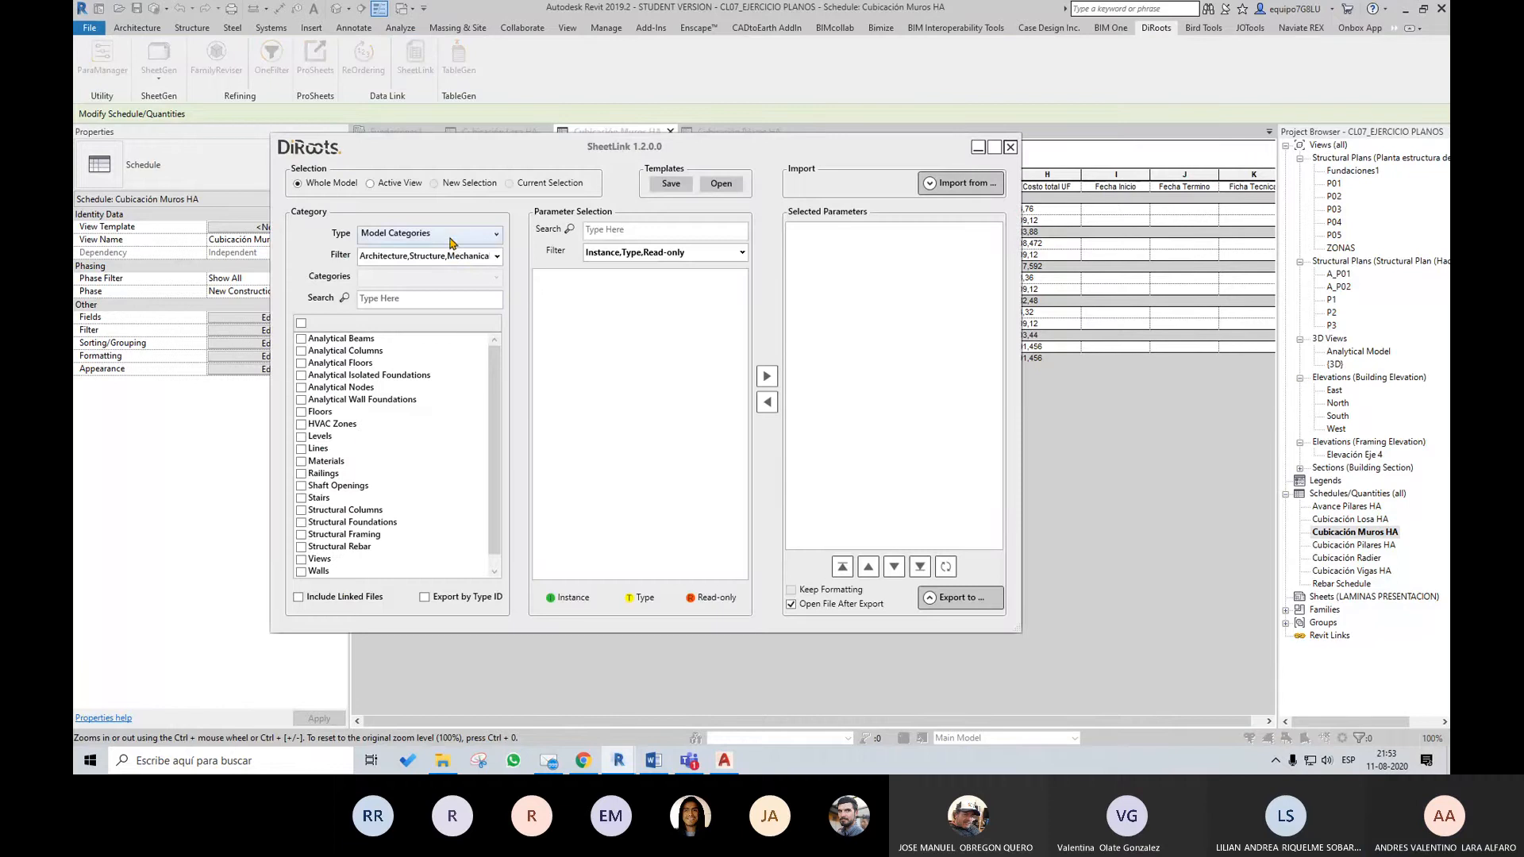
click(450, 242)
click(401, 292)
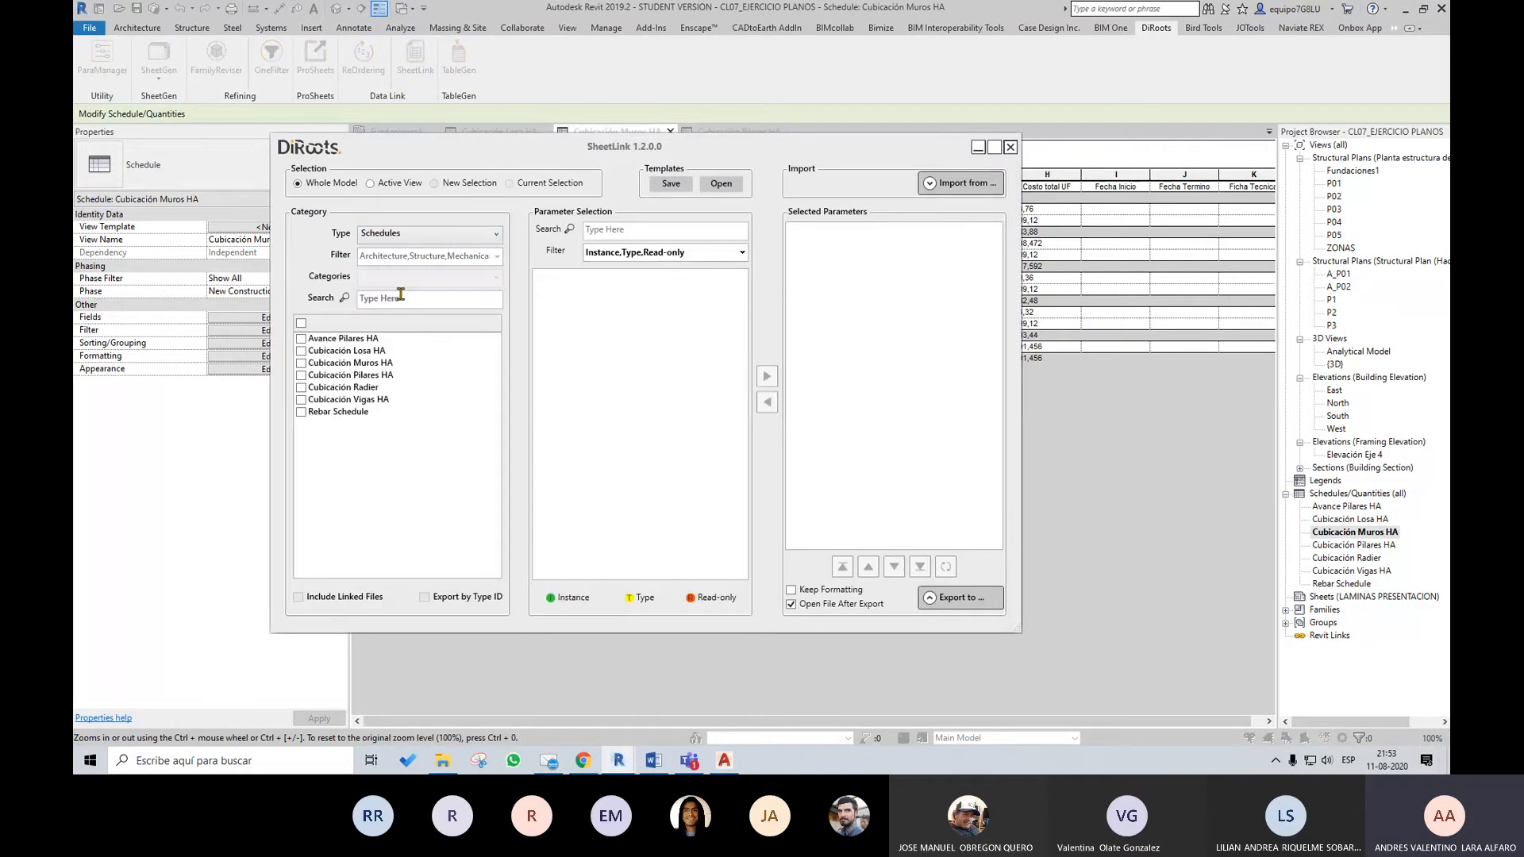
click(302, 364)
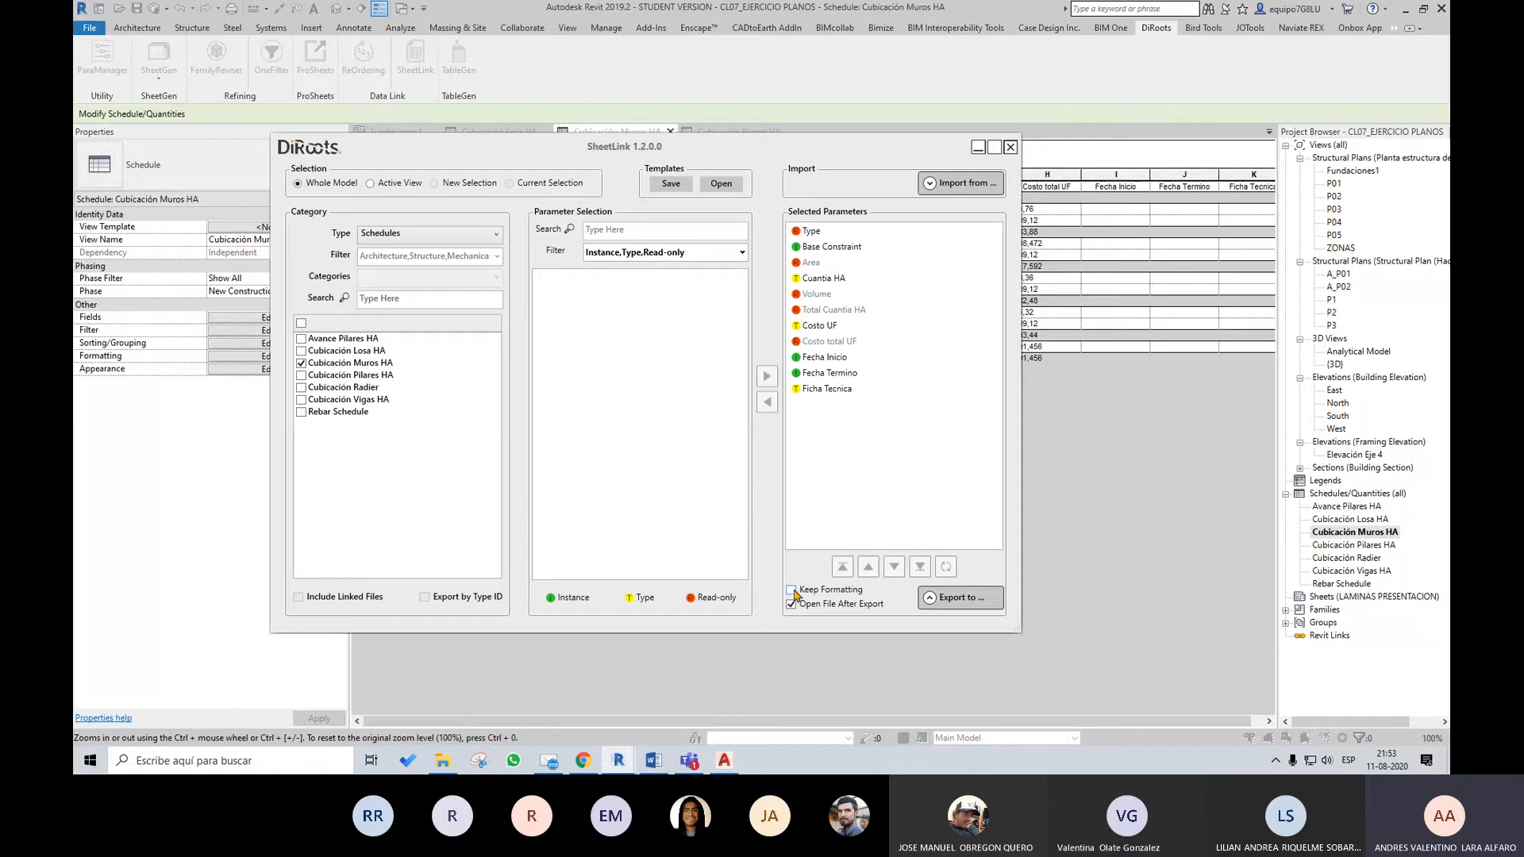
Enable Keep Formatting for the SheetLink export and accept the notice about importing back
click(792, 591)
click(754, 418)
click(792, 590)
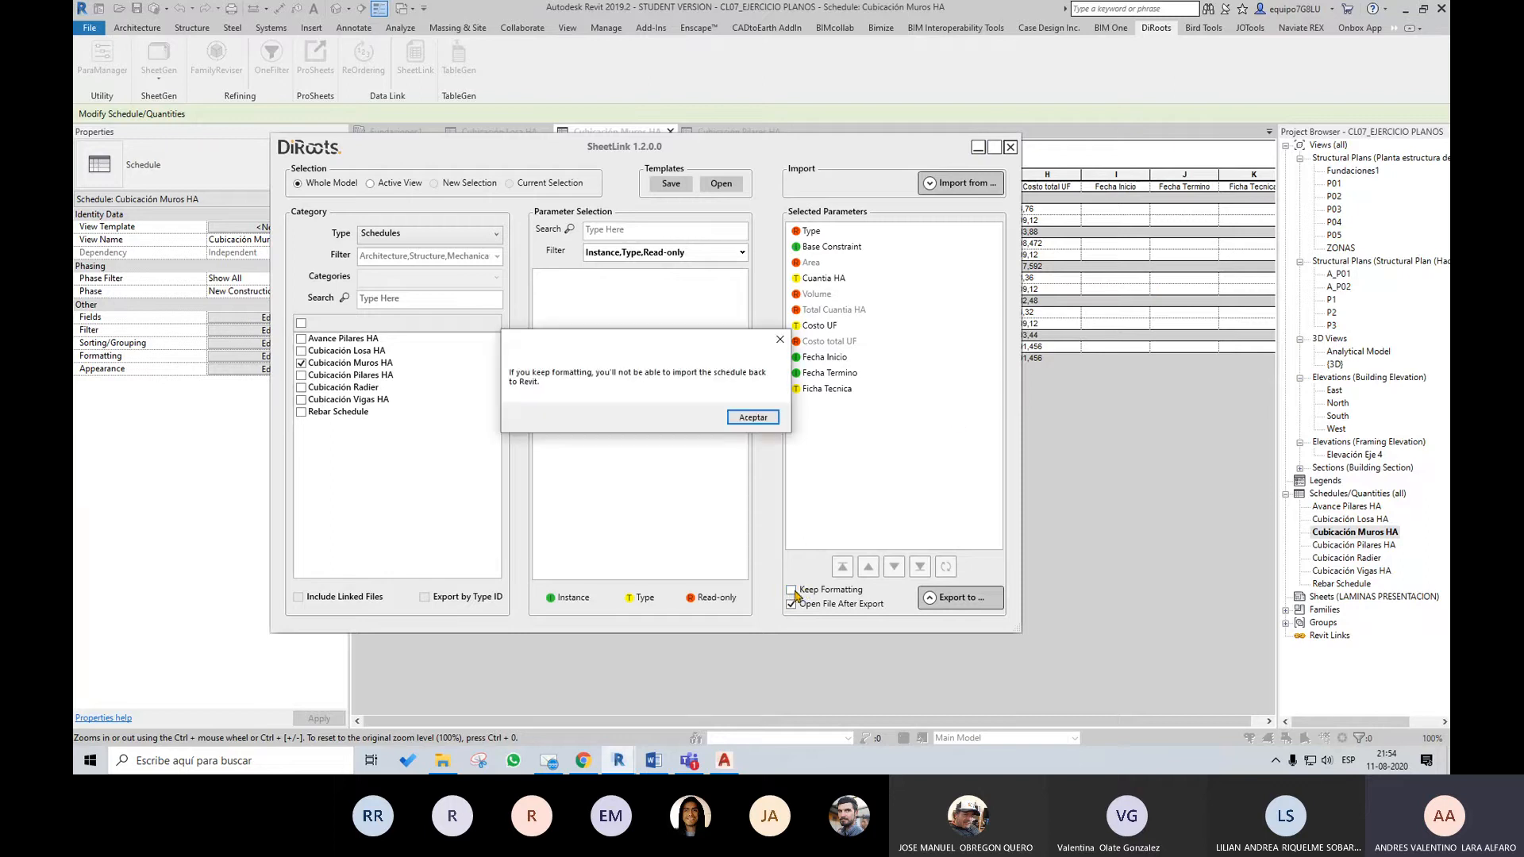
click(753, 418)
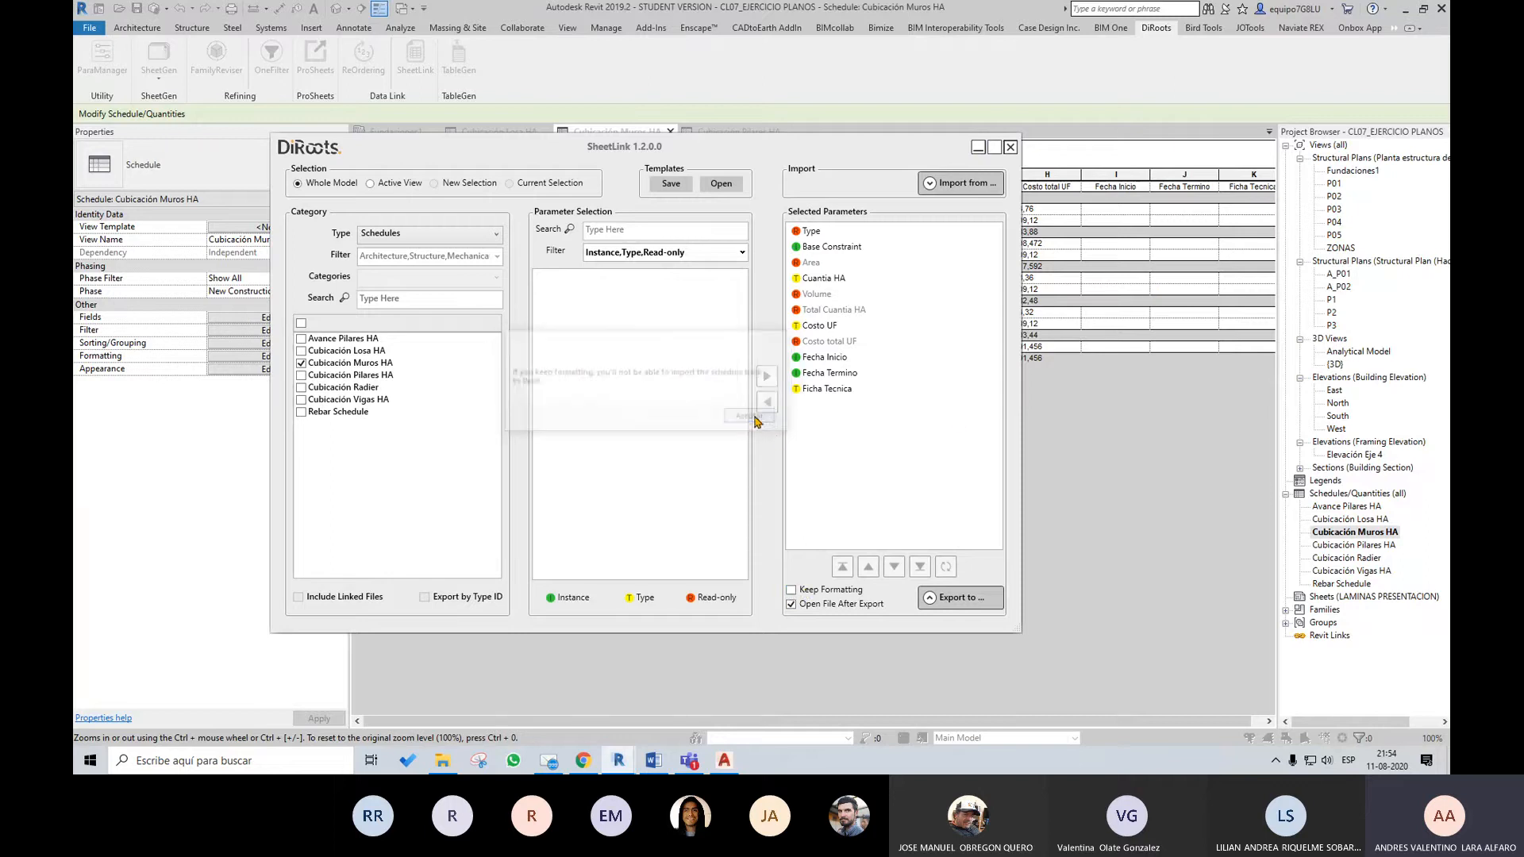
Export the walls schedule with formatting kept to an Excel workbook named Cubicación Muros HA in the CLASE 07 folder
click(974, 601)
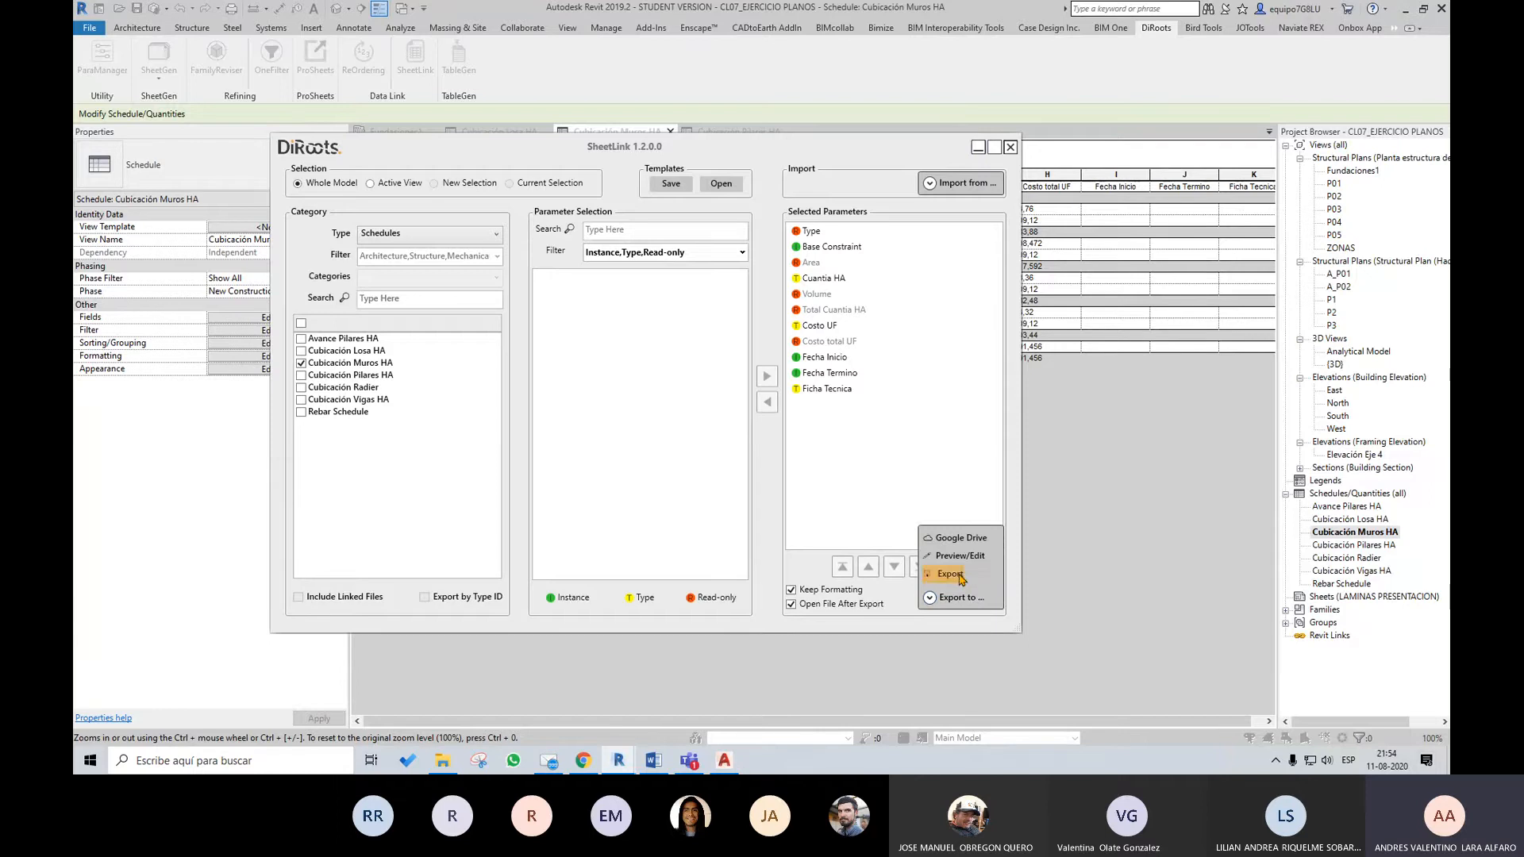
click(953, 574)
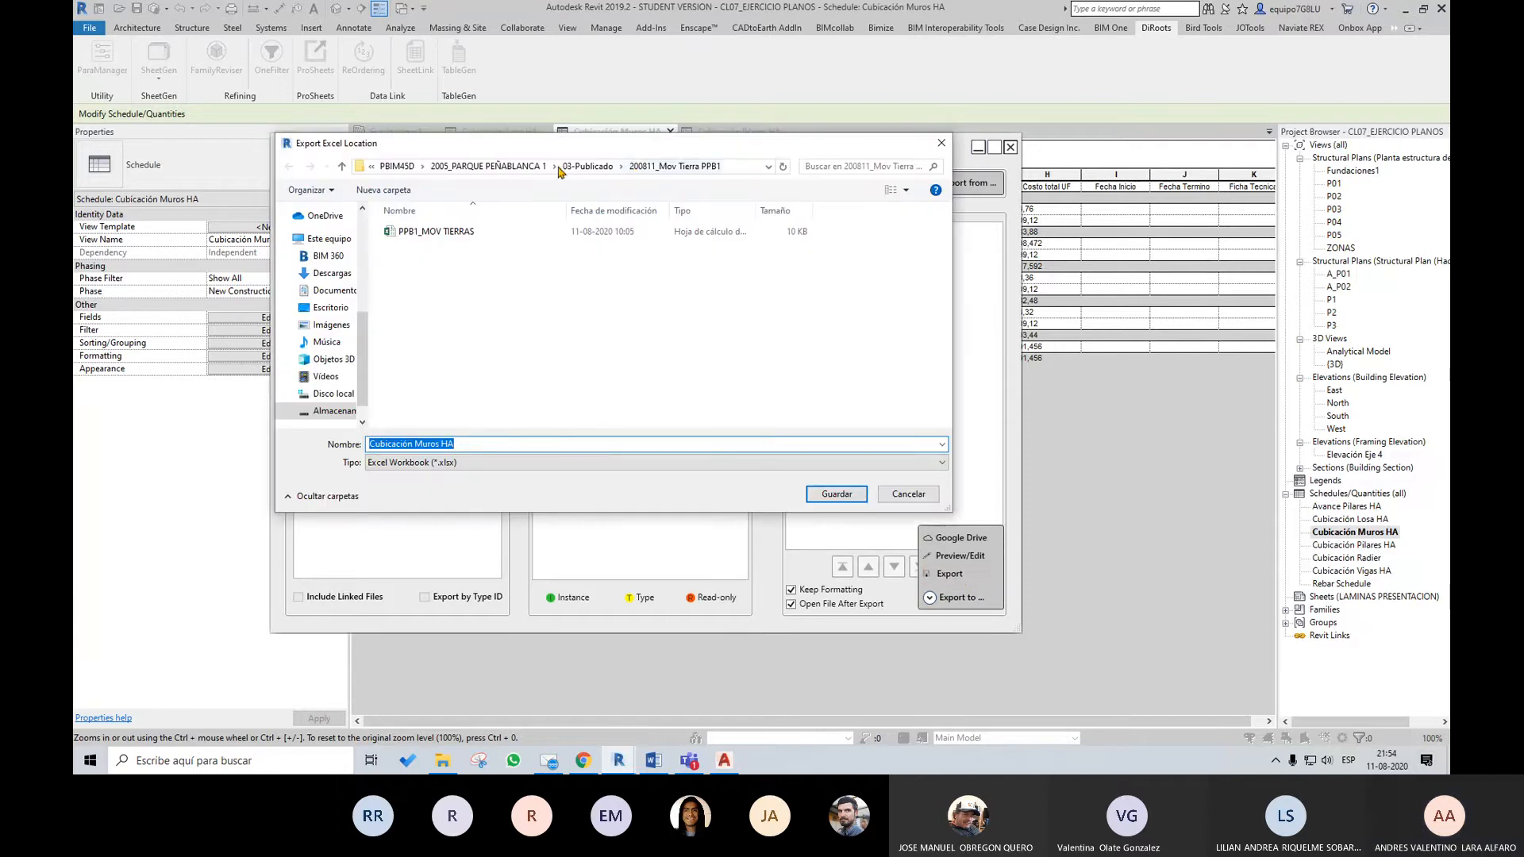
scroll(355, 360, up, 5)
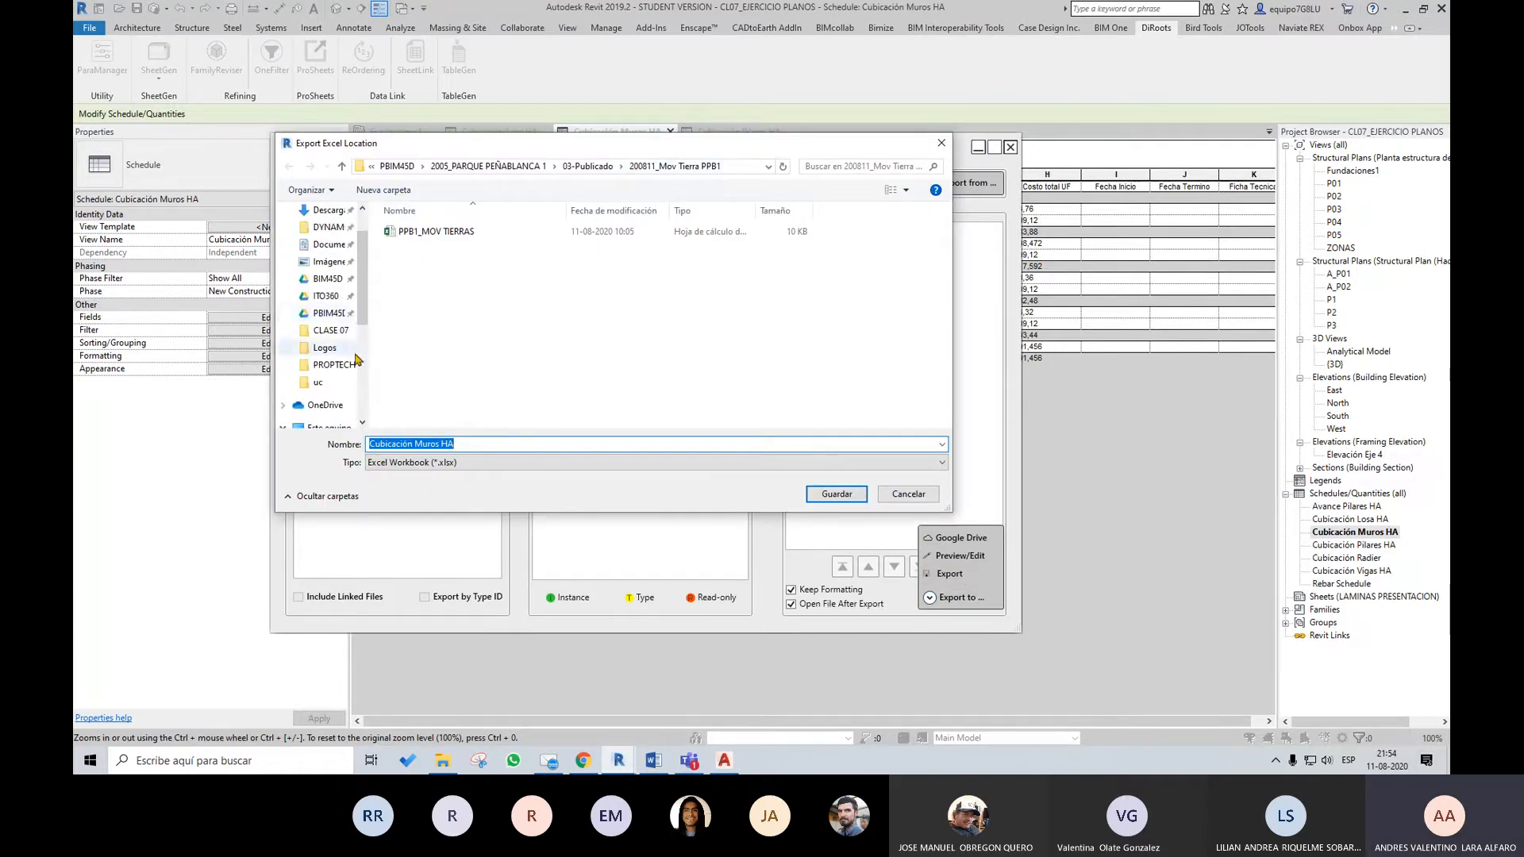
click(331, 330)
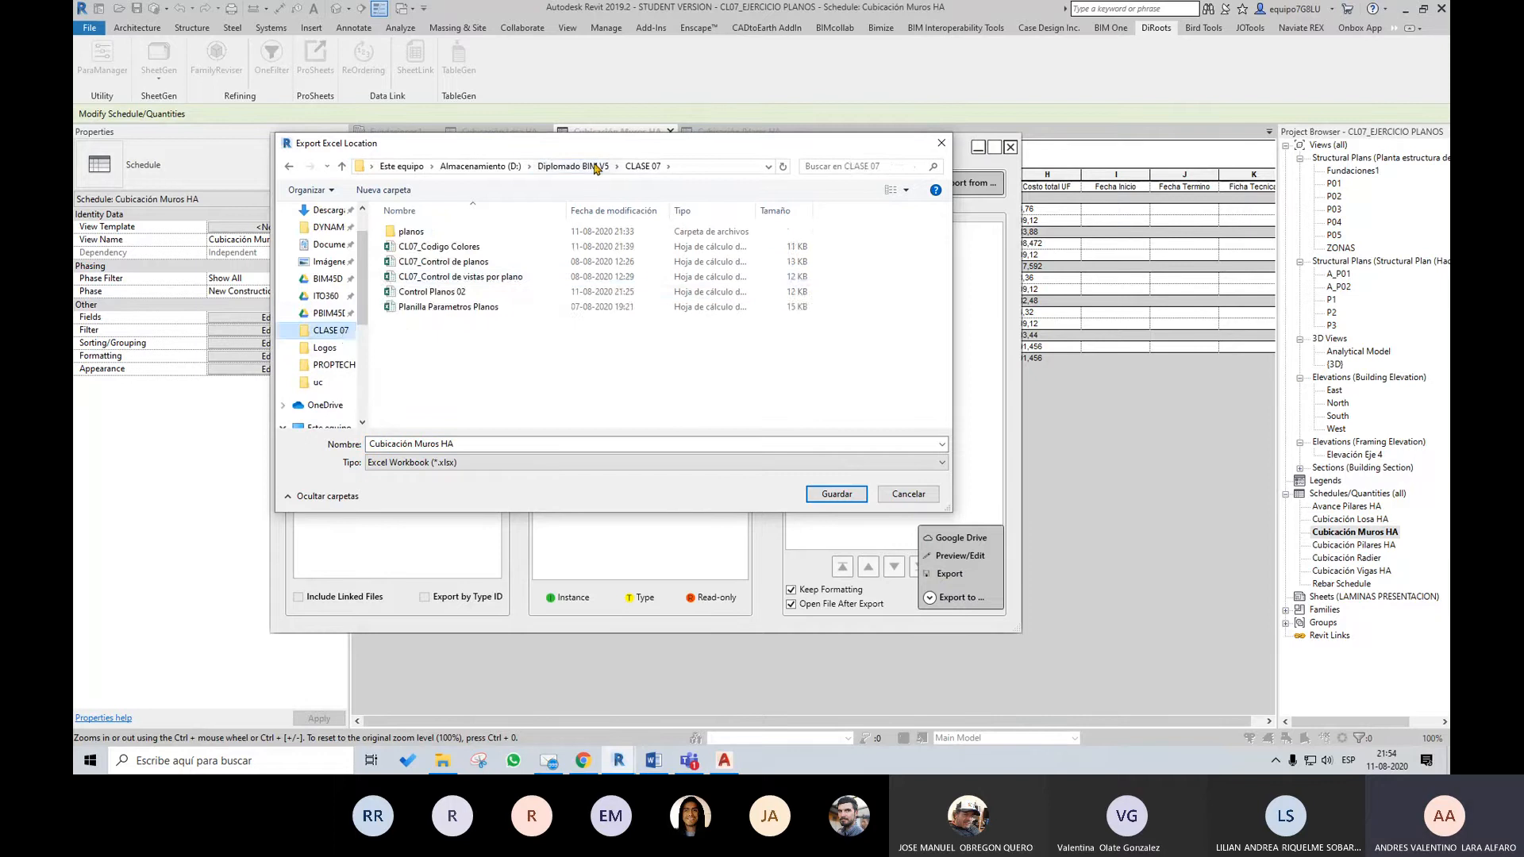
click(597, 168)
double_click(441, 307)
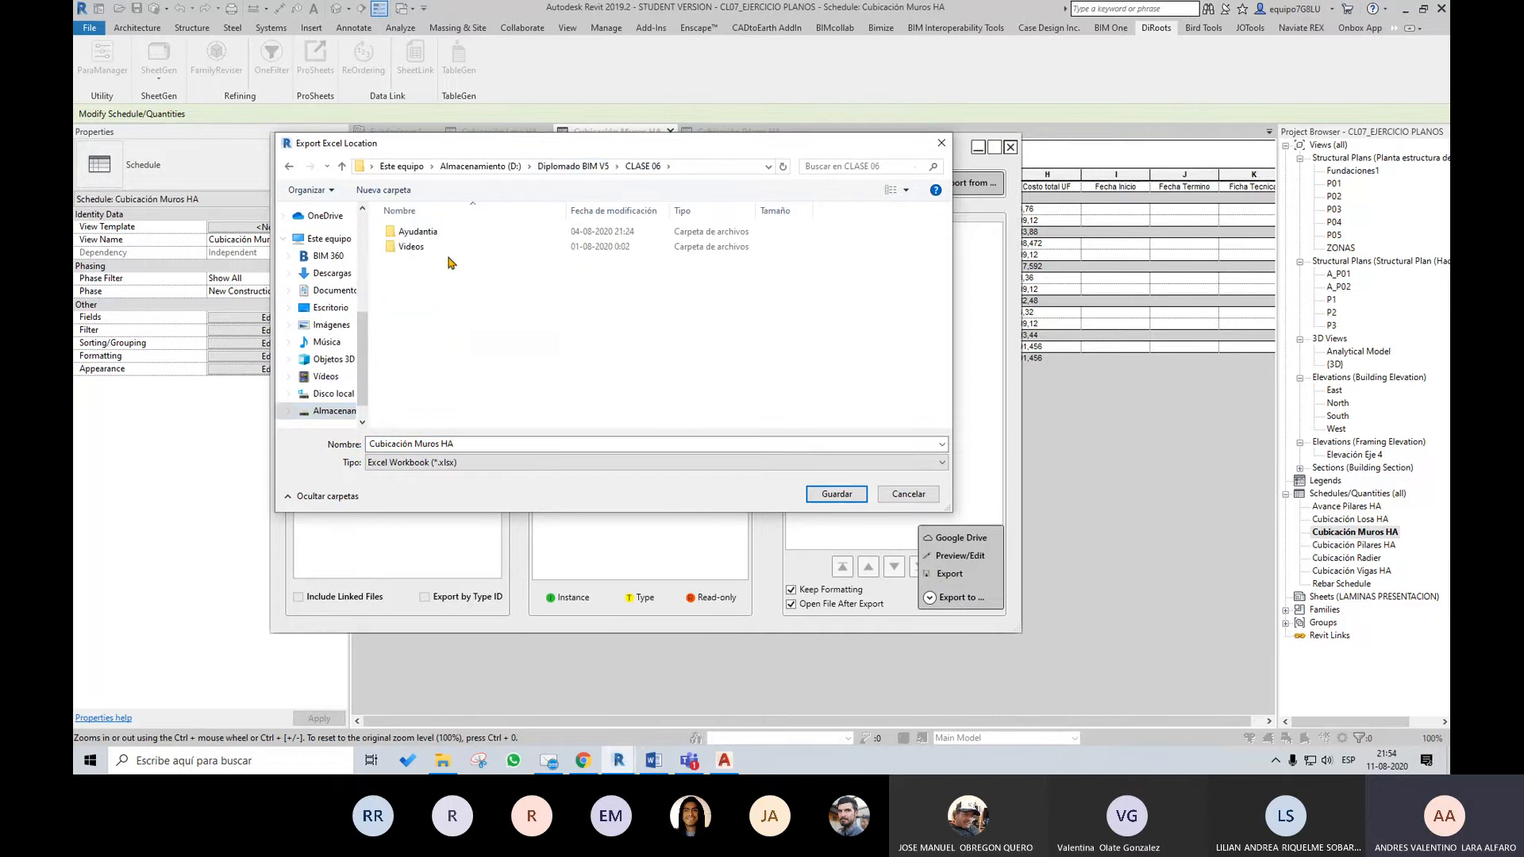
click(289, 166)
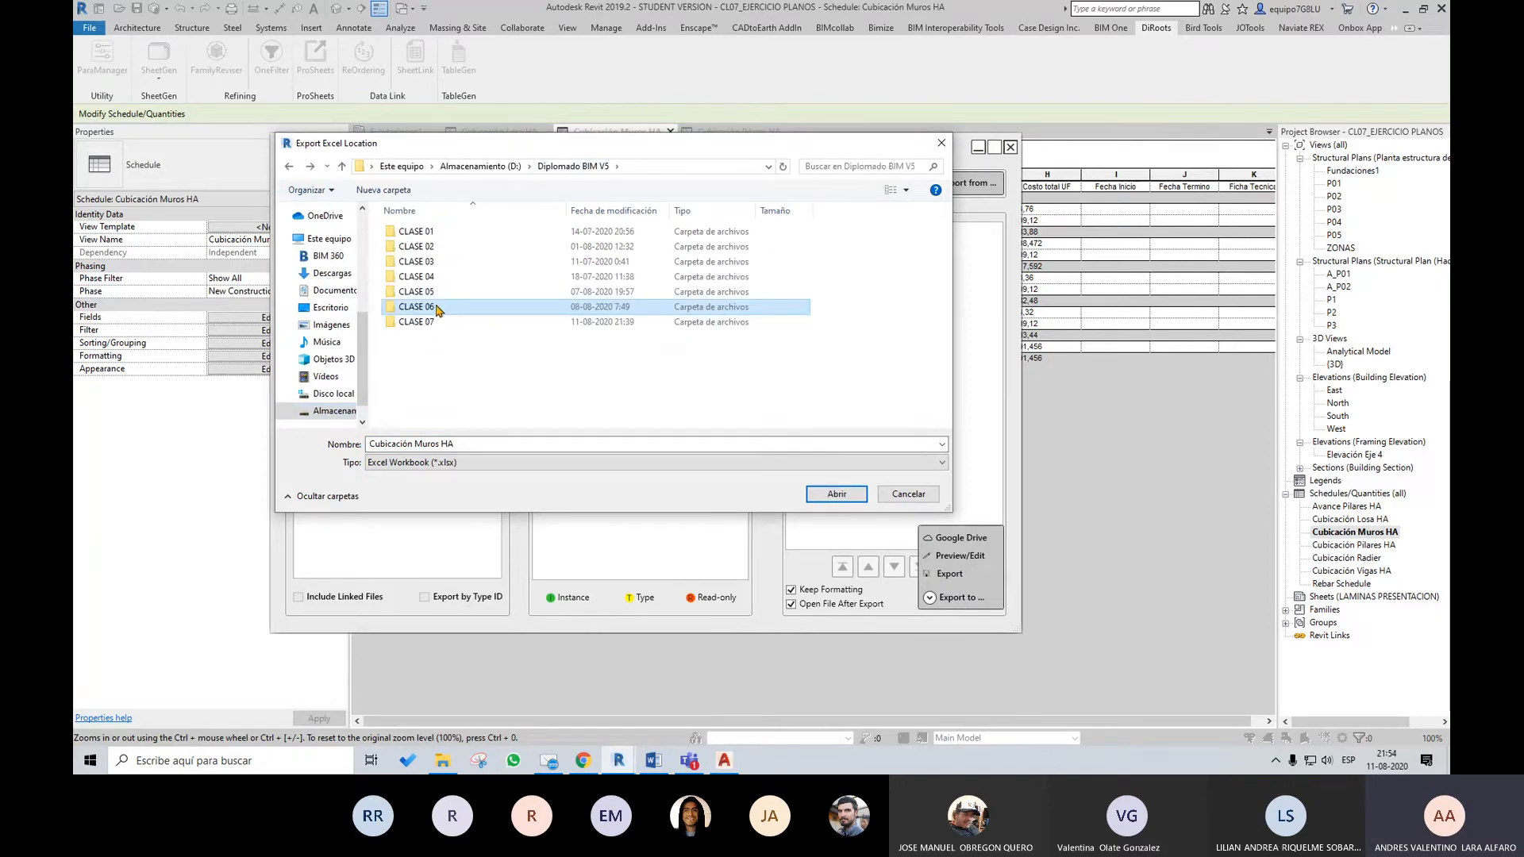
double_click(438, 310)
click(297, 169)
double_click(428, 323)
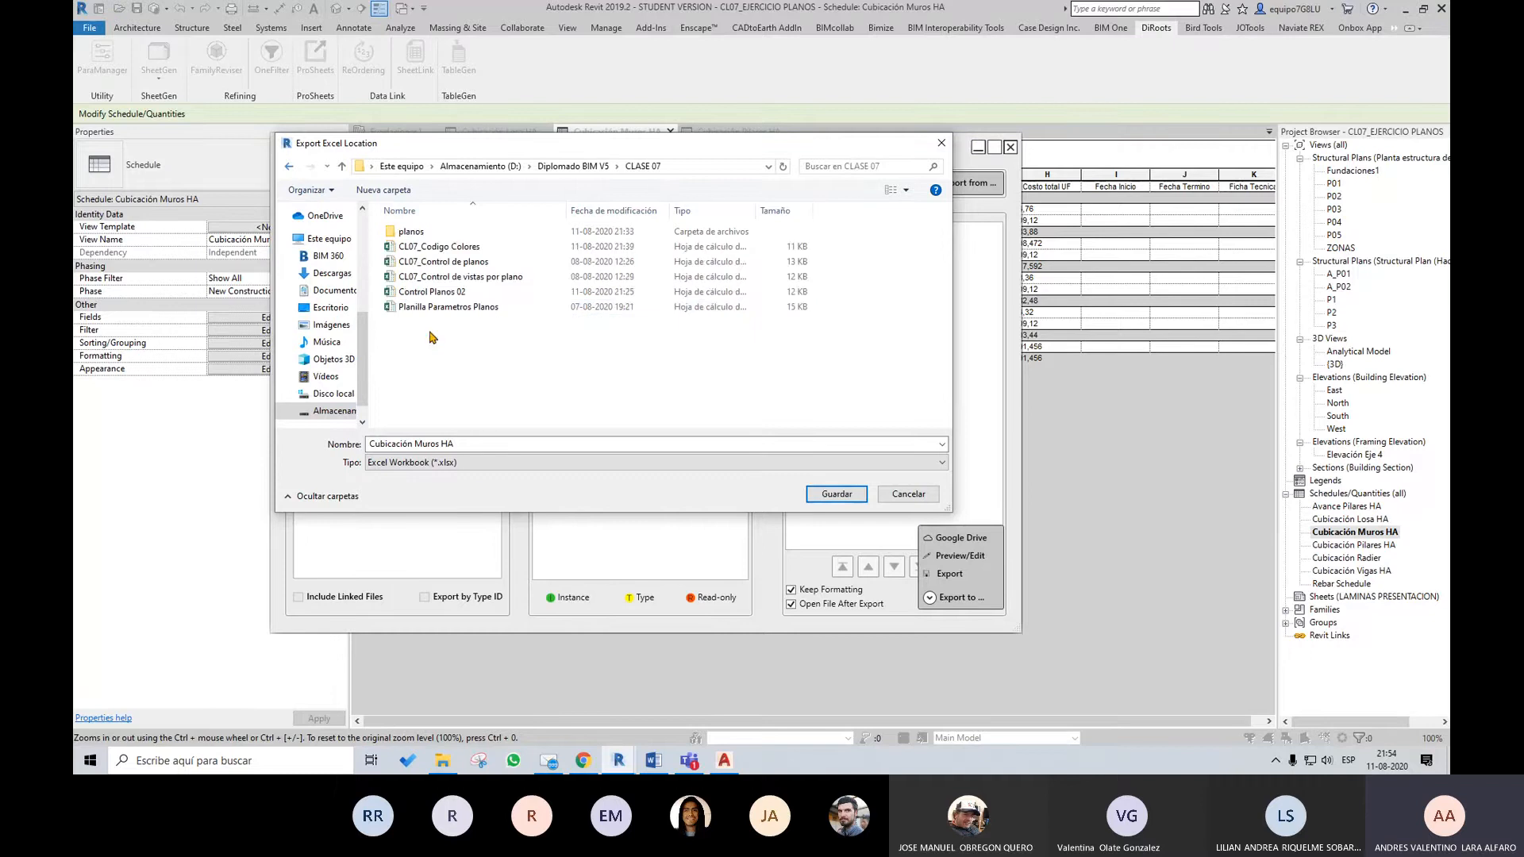
click(836, 495)
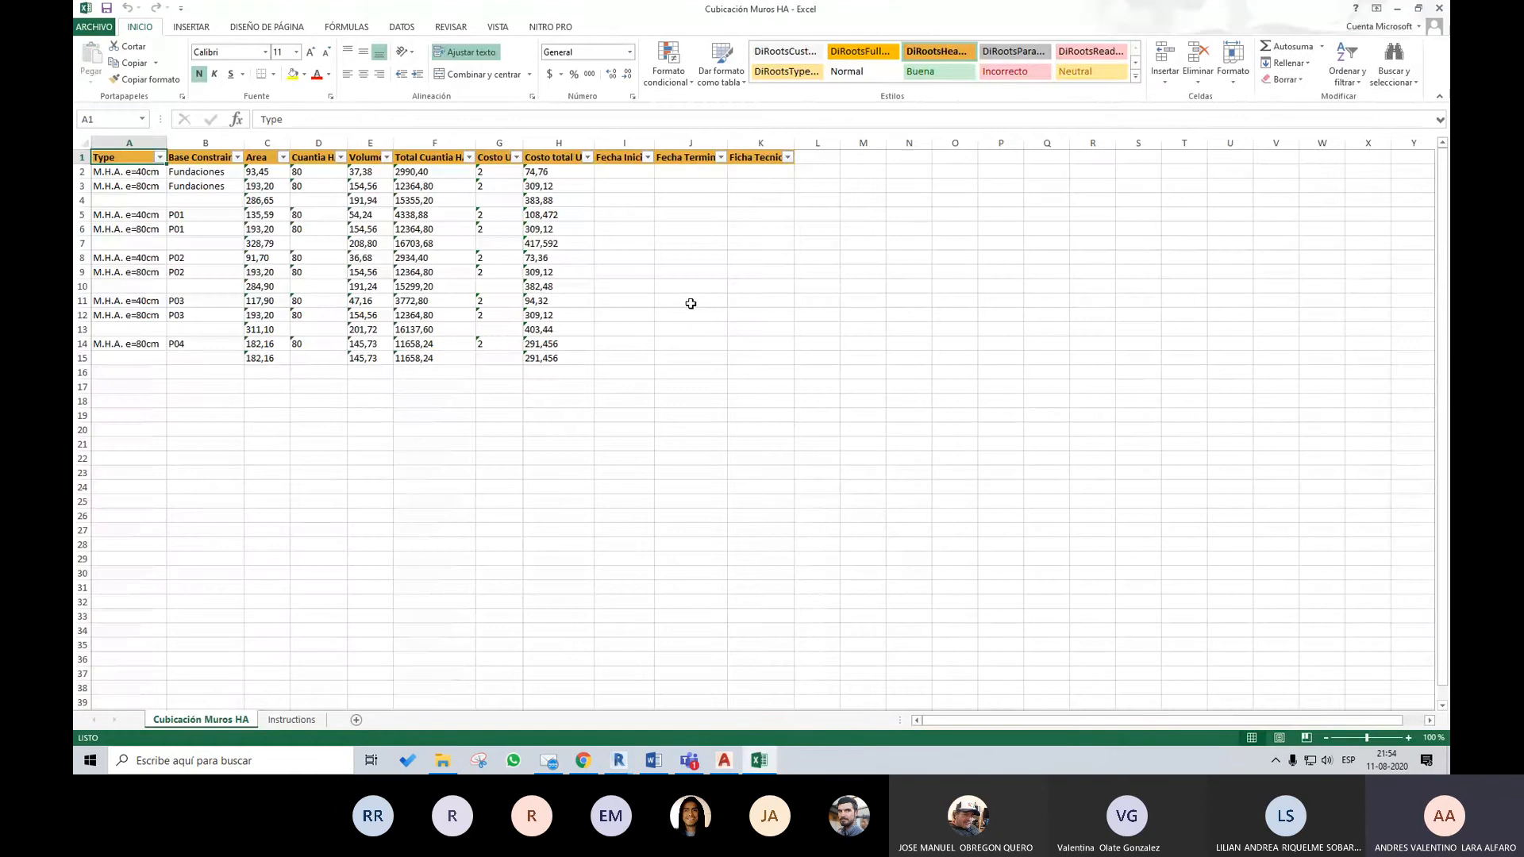
Examine the exported walls table in Excel, checking the Costo UF and Costo total UF columns and the full data range
click(706, 286)
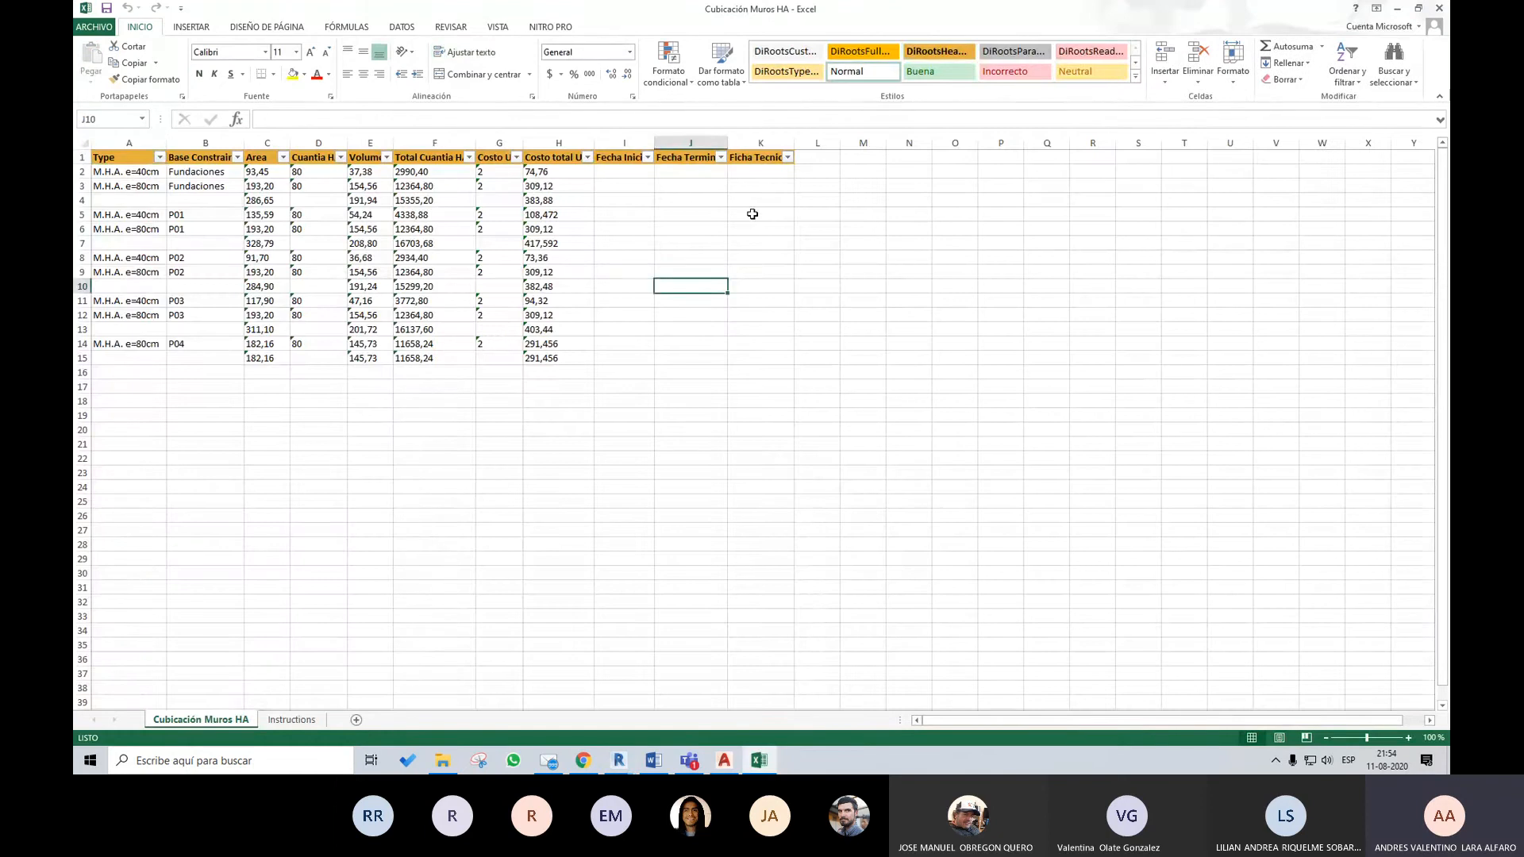
click(538, 360)
drag(557, 336, 556, 346)
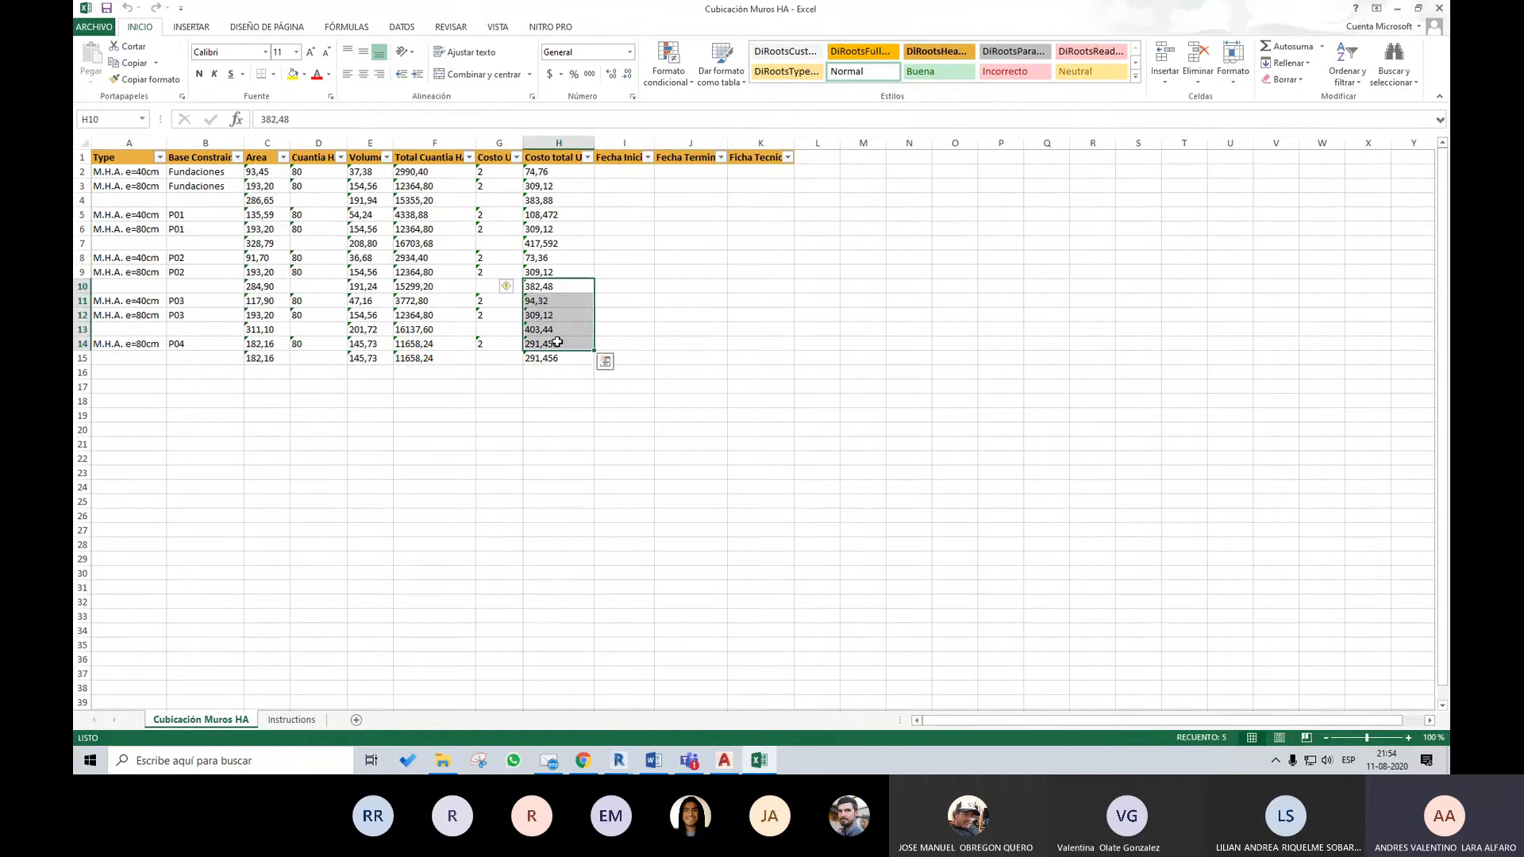
click(680, 301)
drag(499, 215, 521, 286)
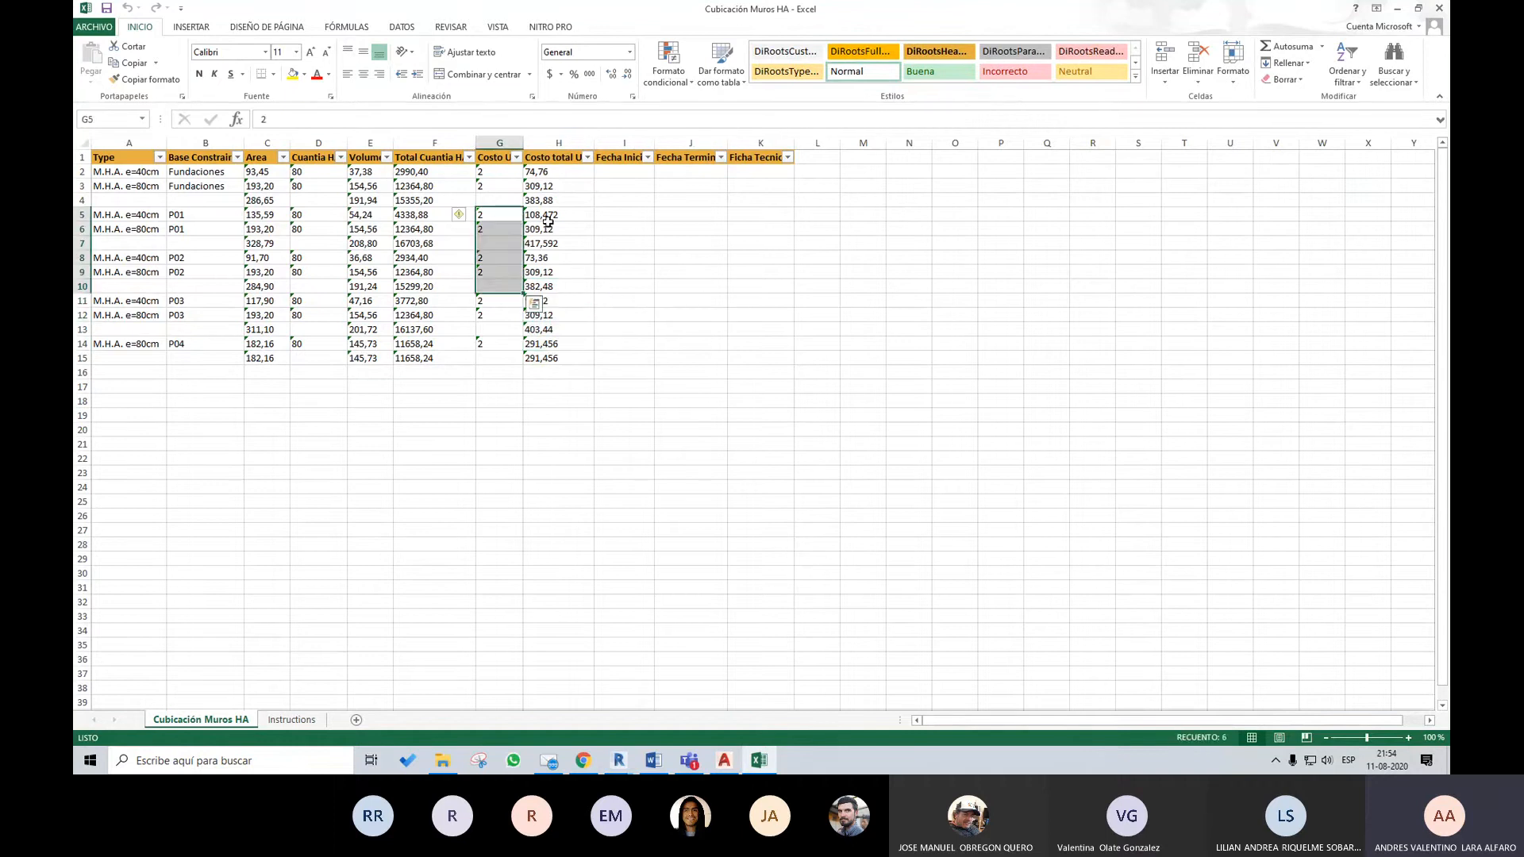
drag(547, 215, 545, 265)
click(669, 298)
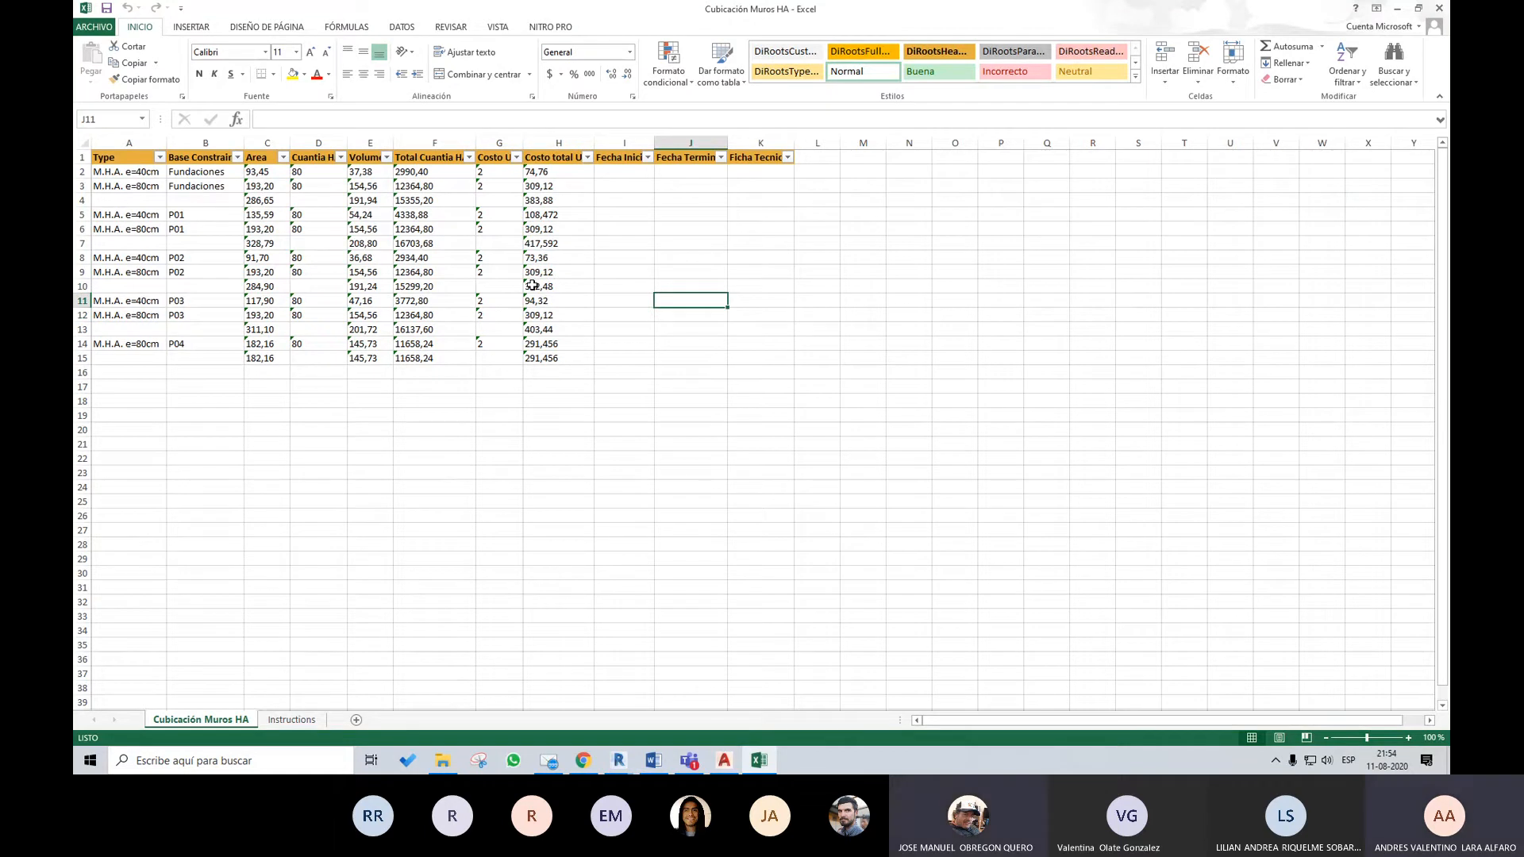
click(711, 215)
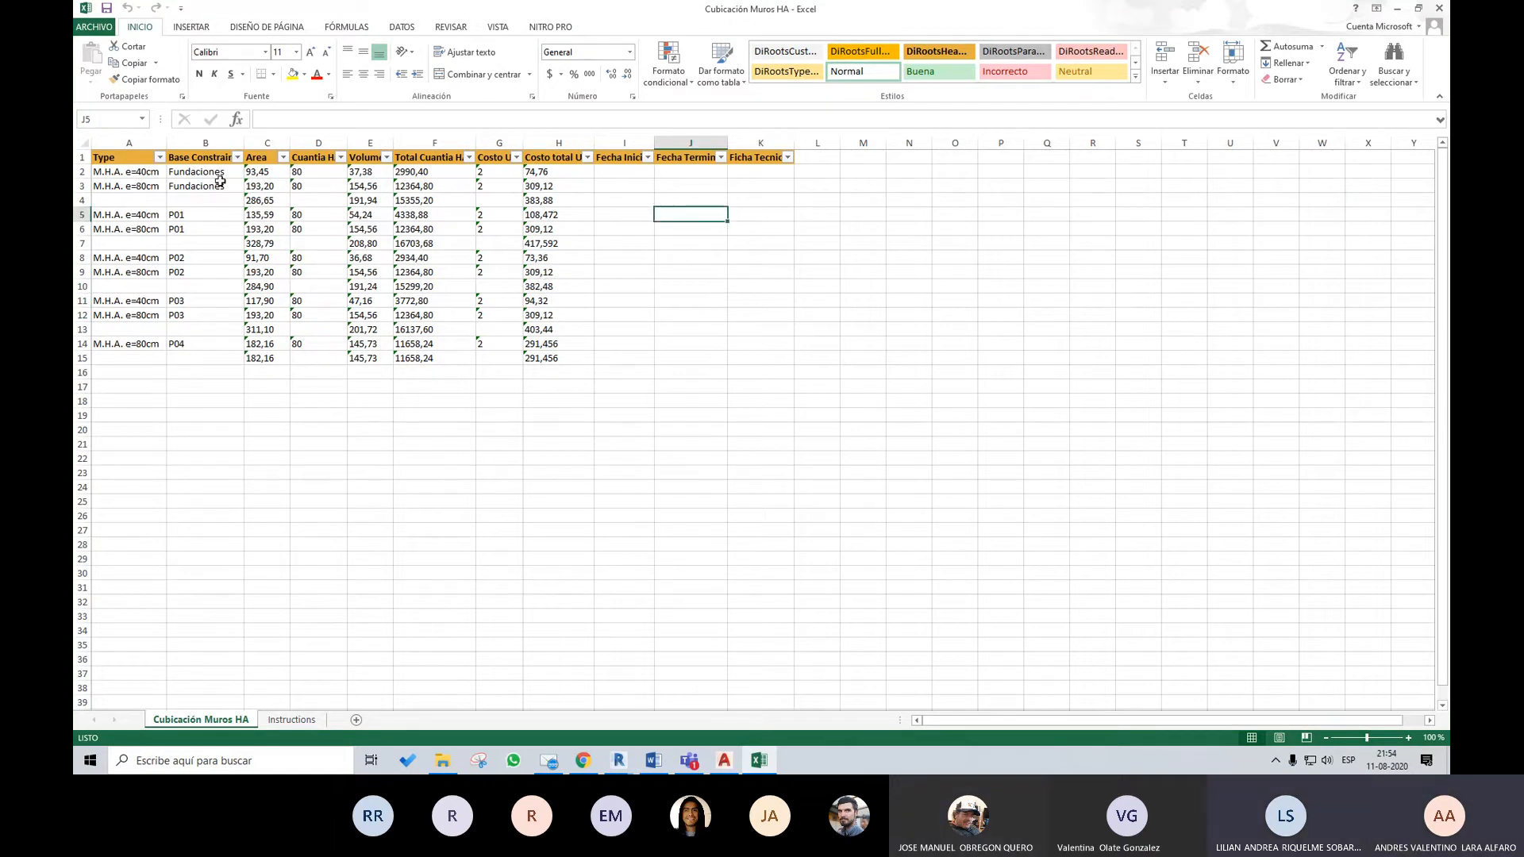
drag(164, 172, 786, 348)
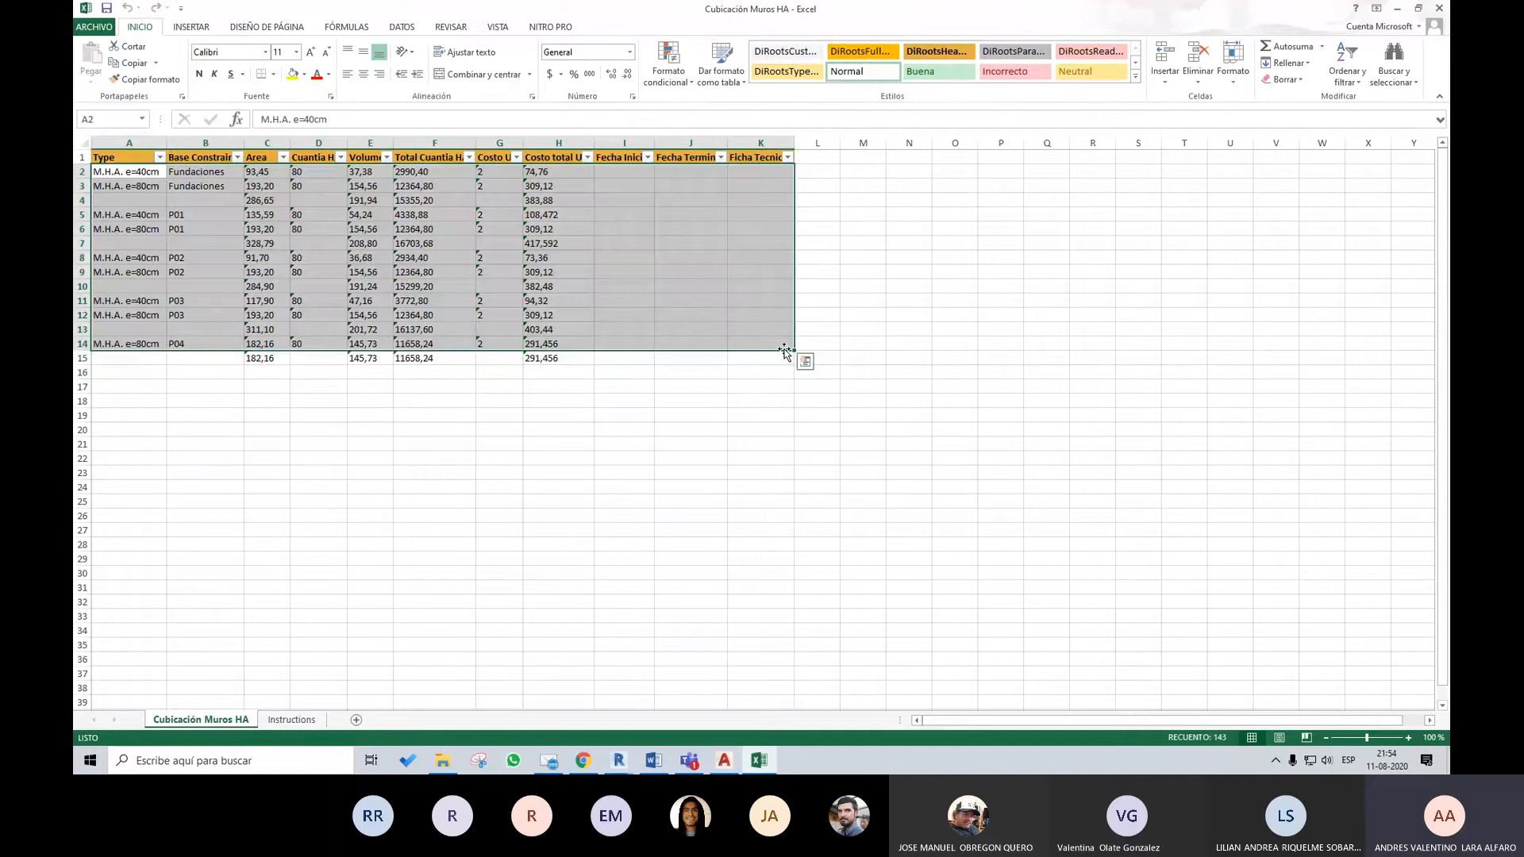
Switch back to the CL07_EJERCICIO PLANOS Revit session and close SheetLink
click(618, 761)
click(745, 675)
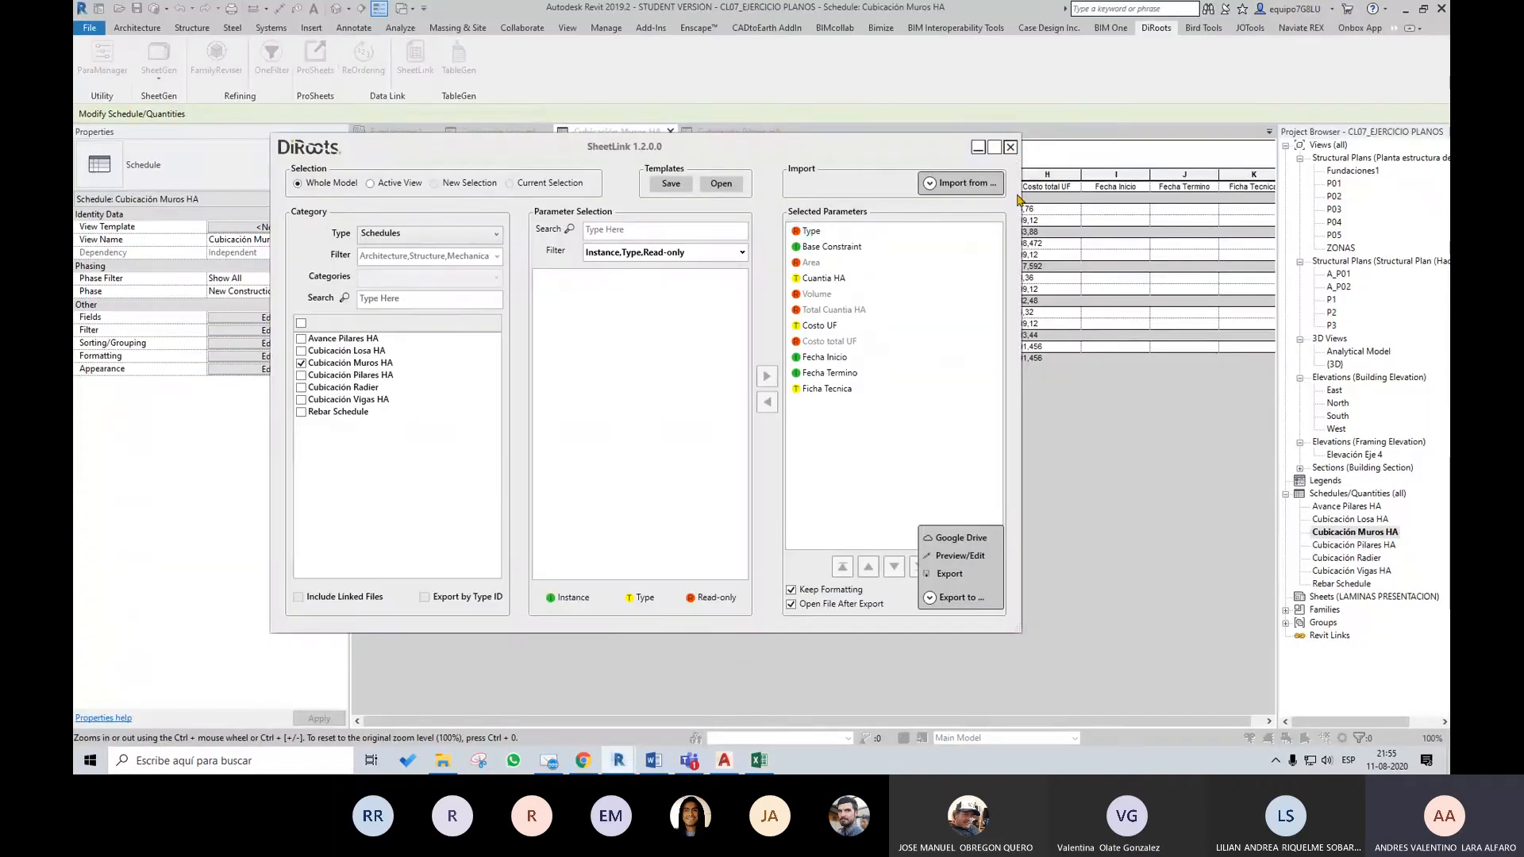
click(1010, 147)
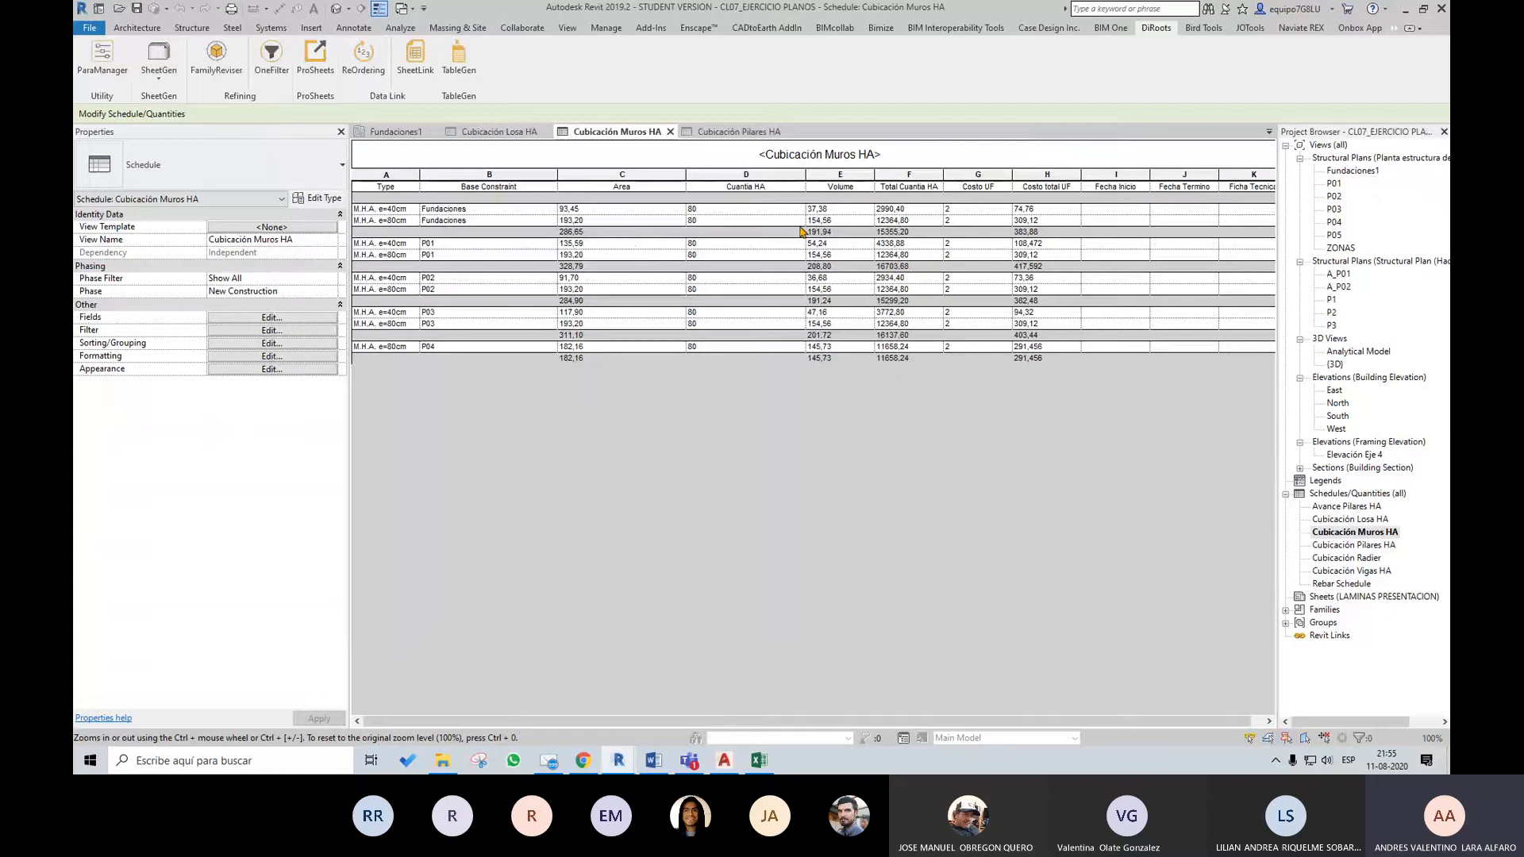
Return to the Cubicación Muros HA workbook in Excel and examine the Fecha Inicio, Fecha Termino and Ficha Tecnica columns
click(759, 760)
click(863, 329)
click(133, 170)
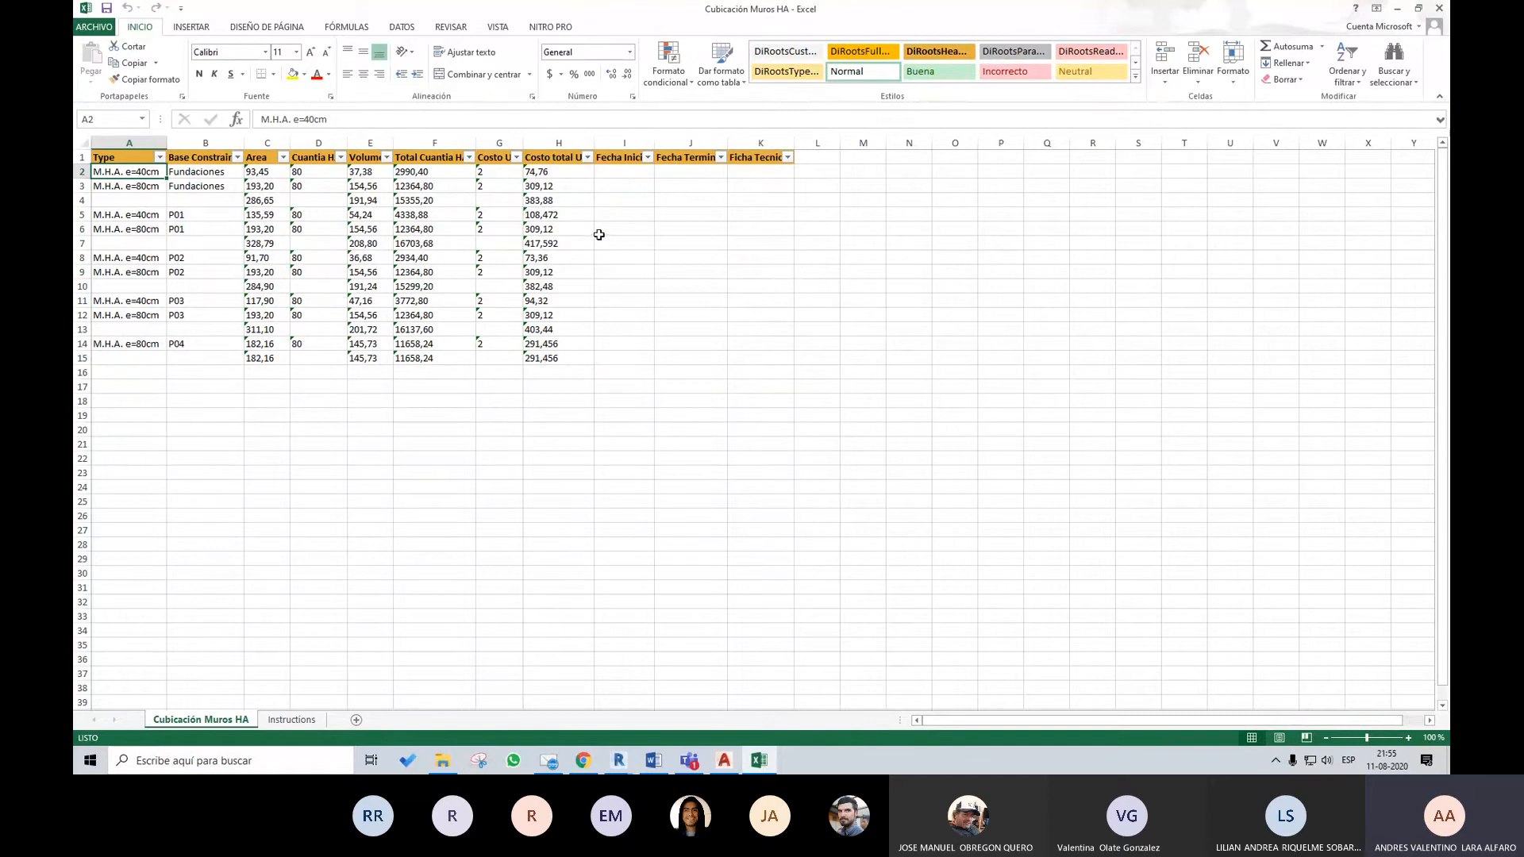
click(637, 174)
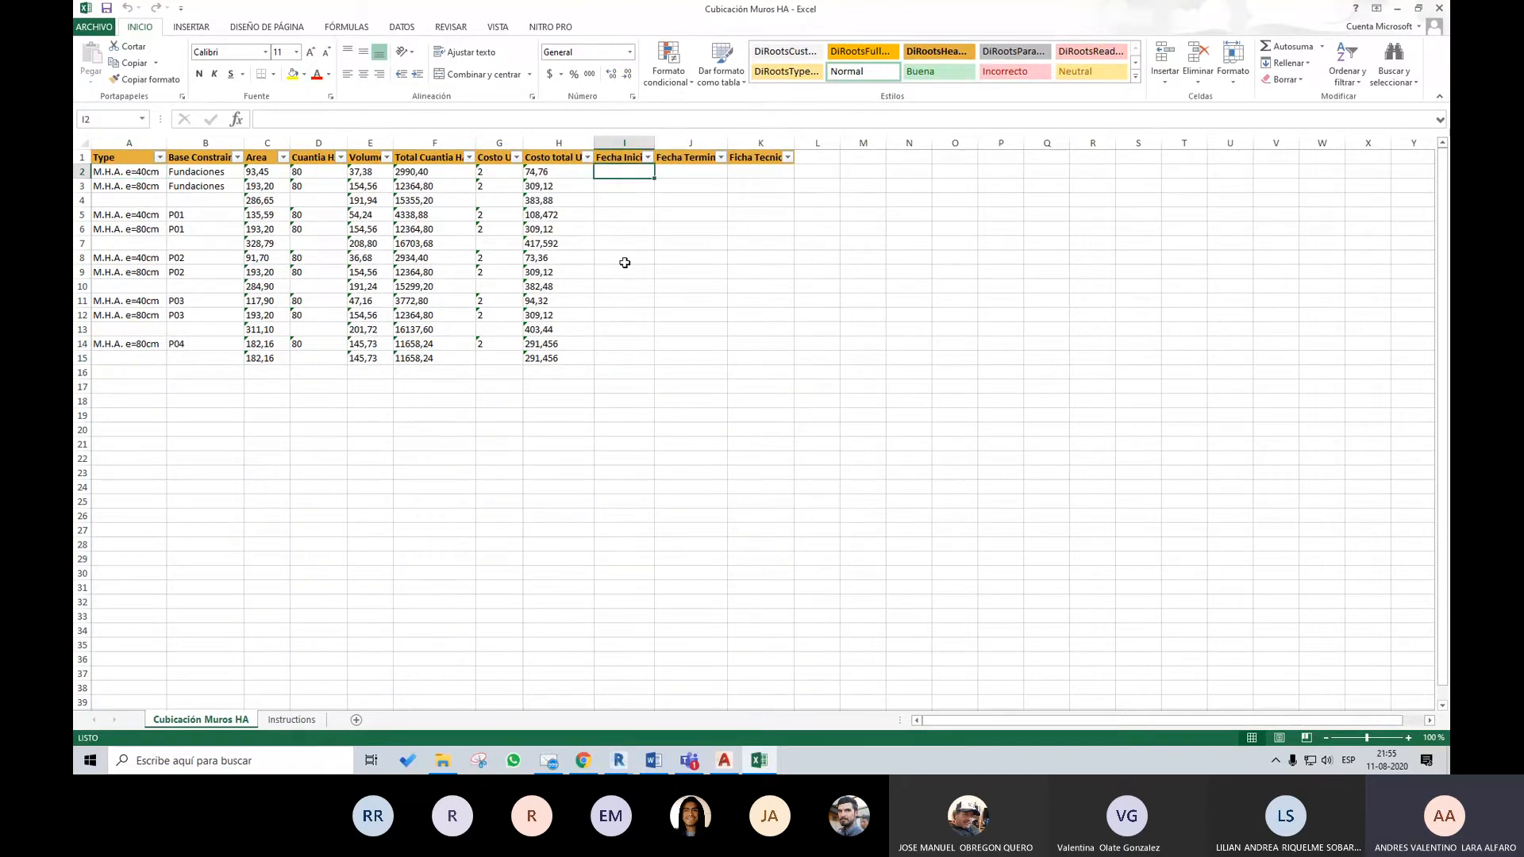
click(677, 172)
click(742, 173)
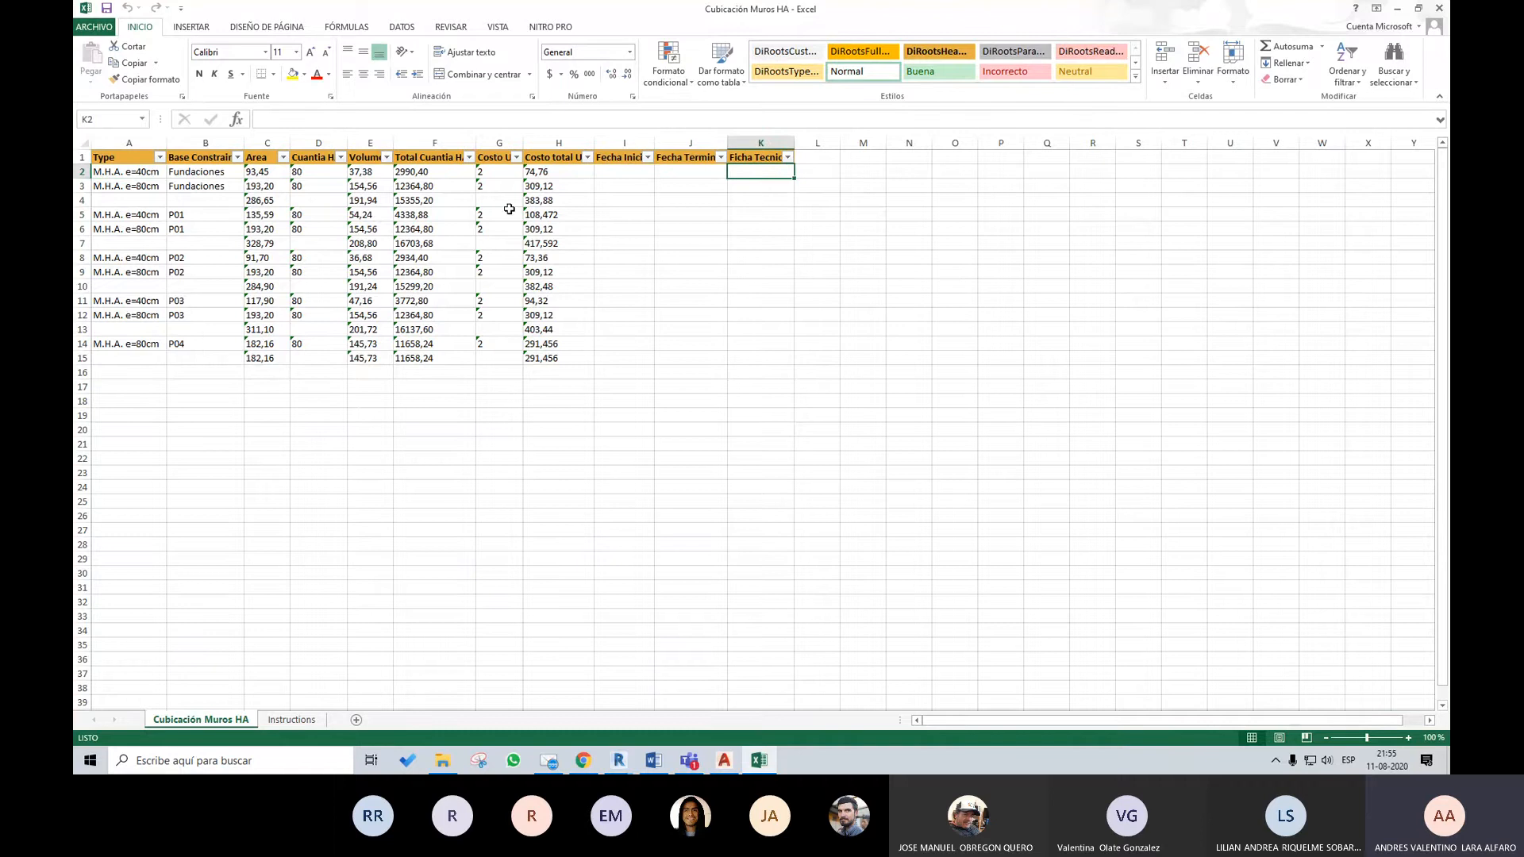
drag(633, 170, 728, 361)
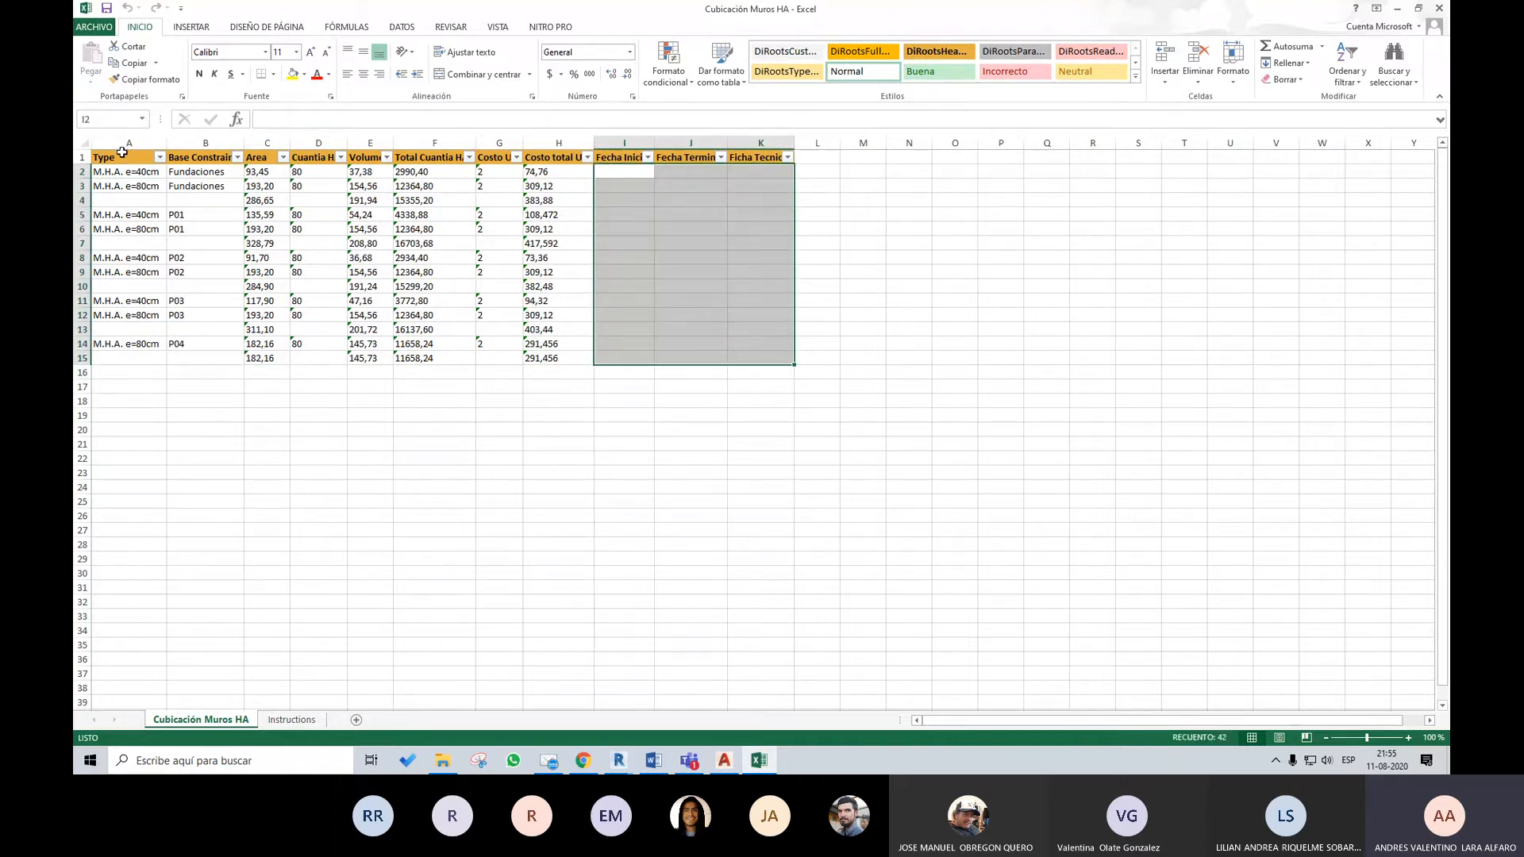
Check the Instructions sheet of the workbook, then review the whole formatted walls table with its headers and rows
drag(122, 152, 785, 354)
click(291, 720)
click(234, 722)
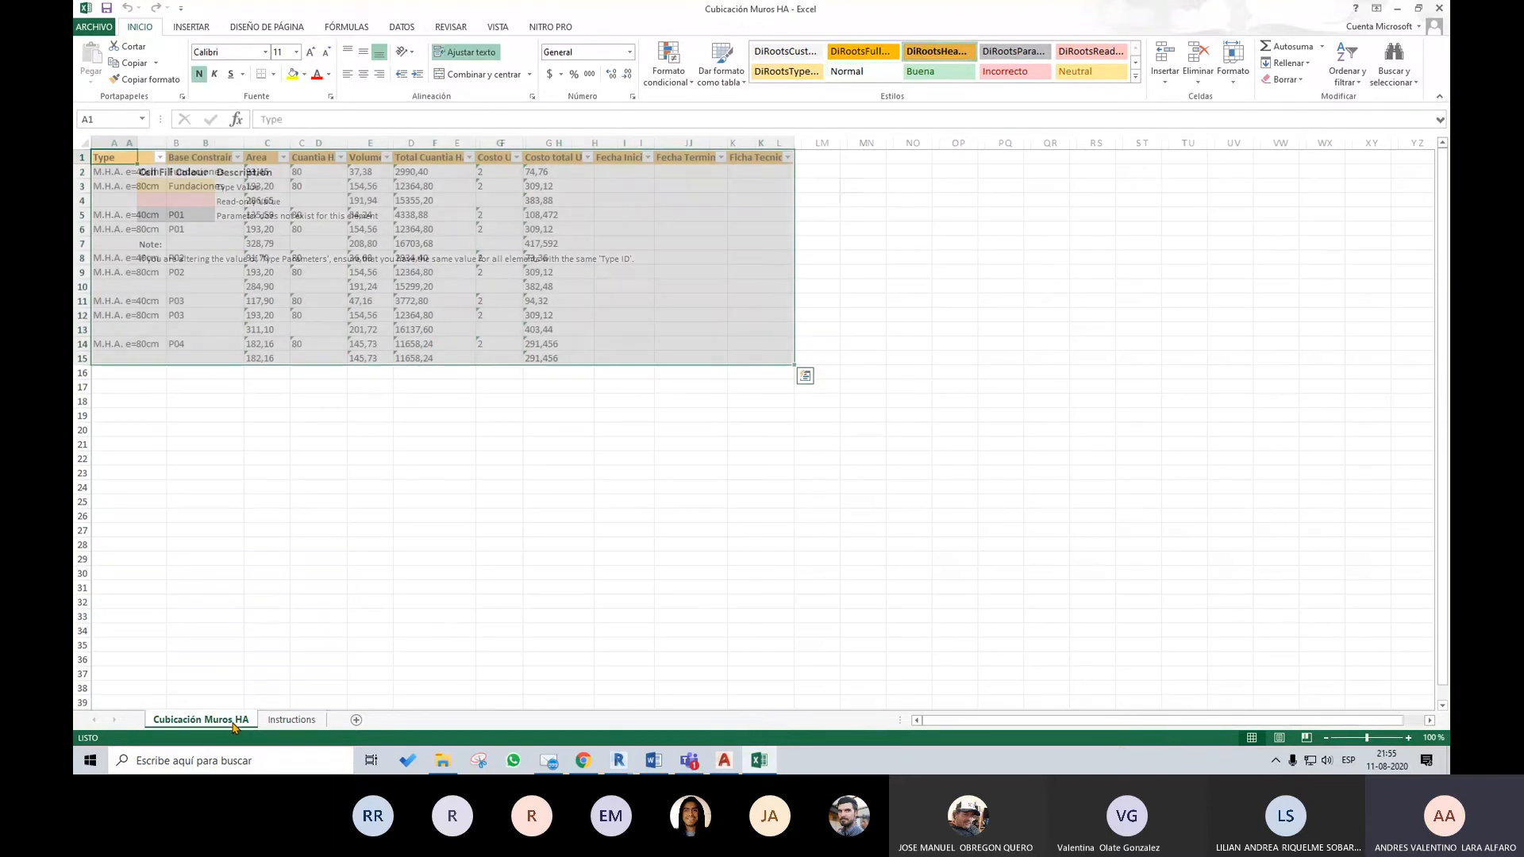
click(846, 201)
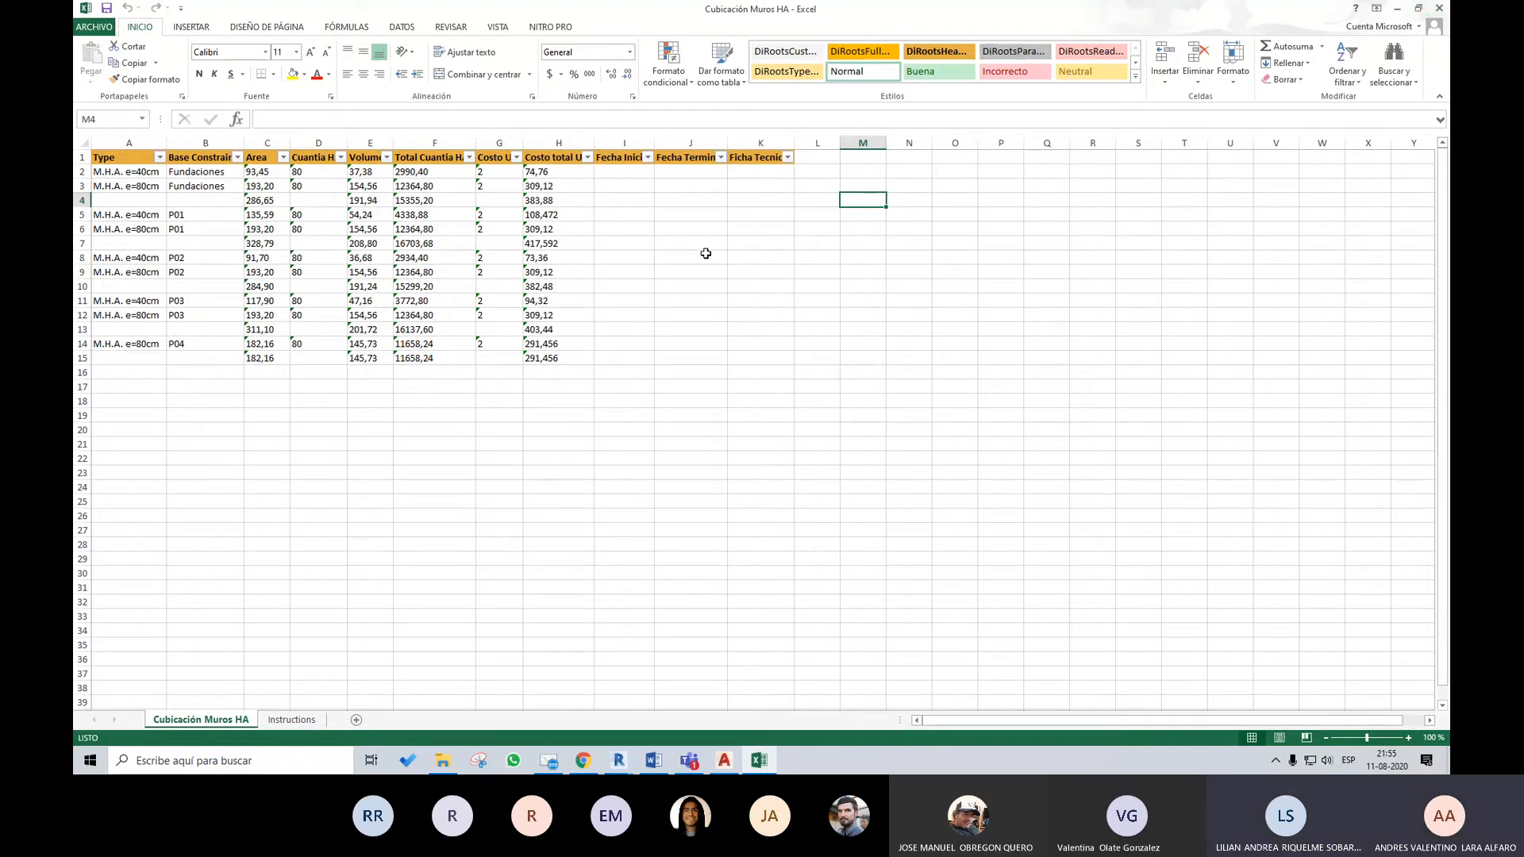
drag(129, 158, 749, 354)
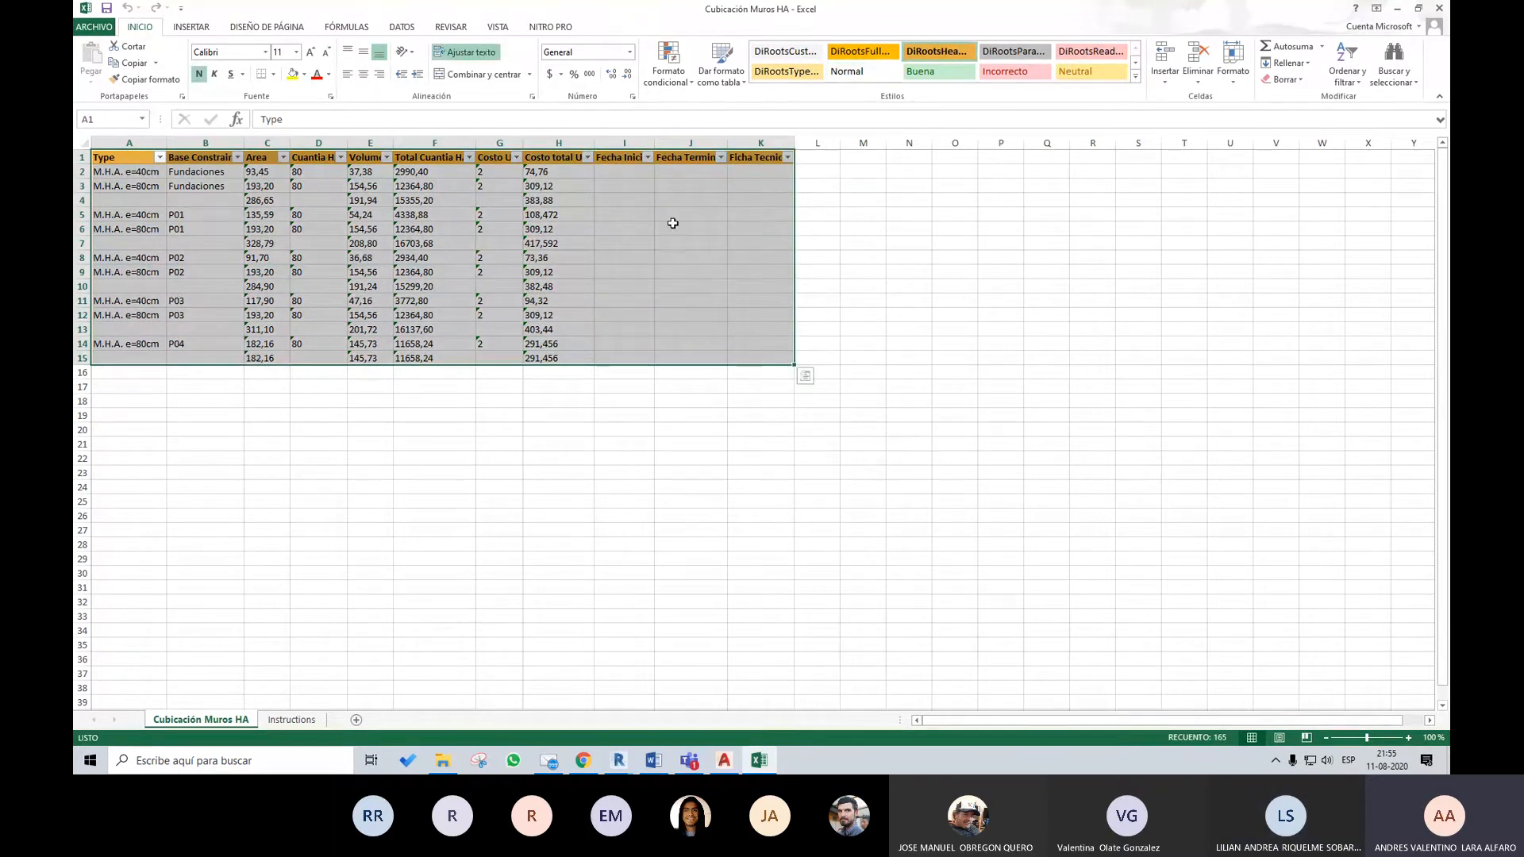
click(605, 197)
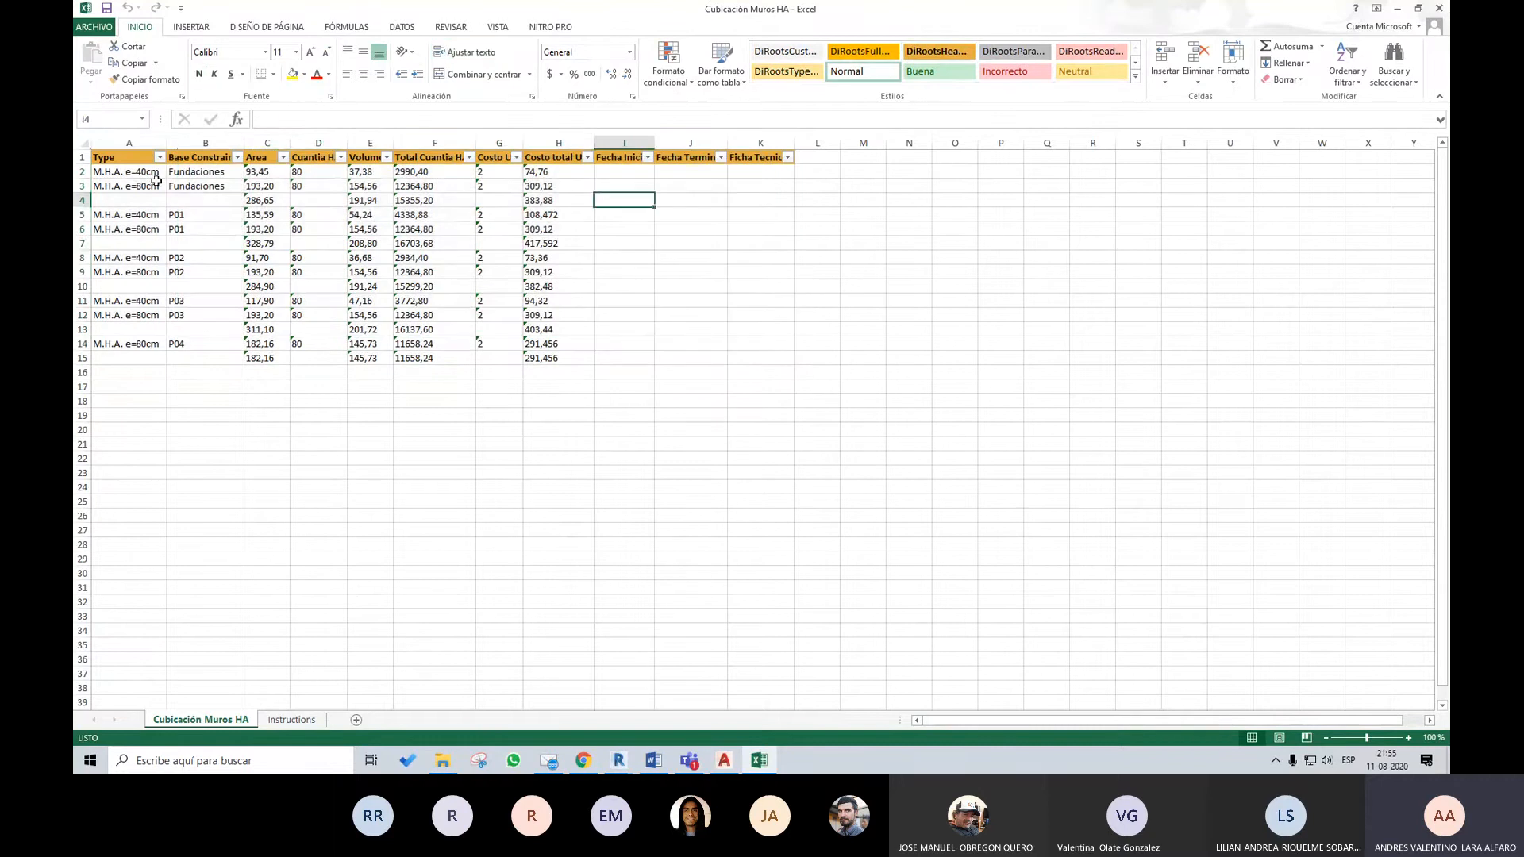
drag(127, 172, 754, 354)
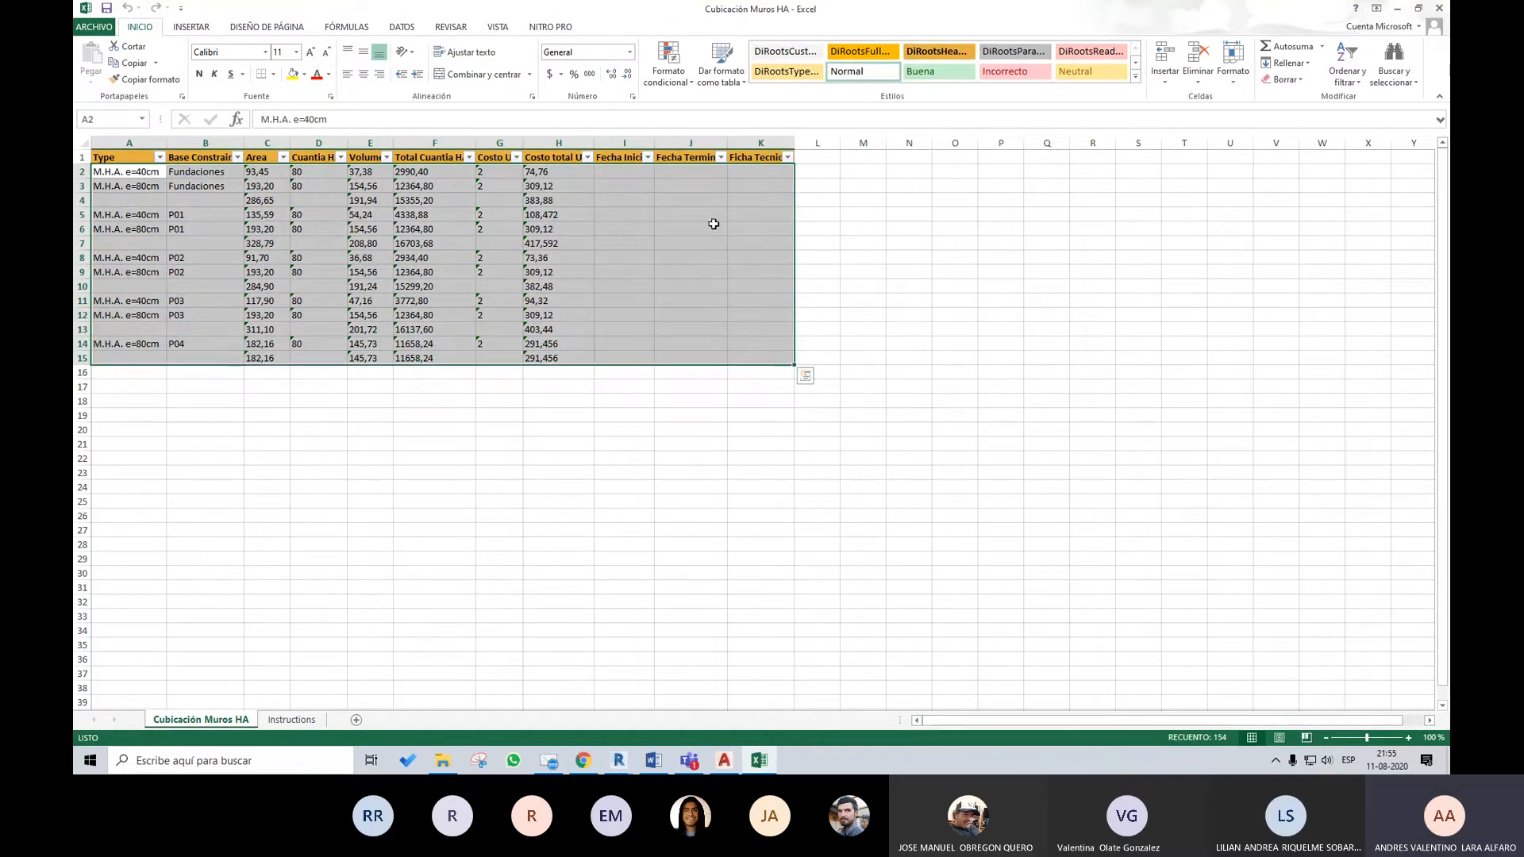
click(1005, 230)
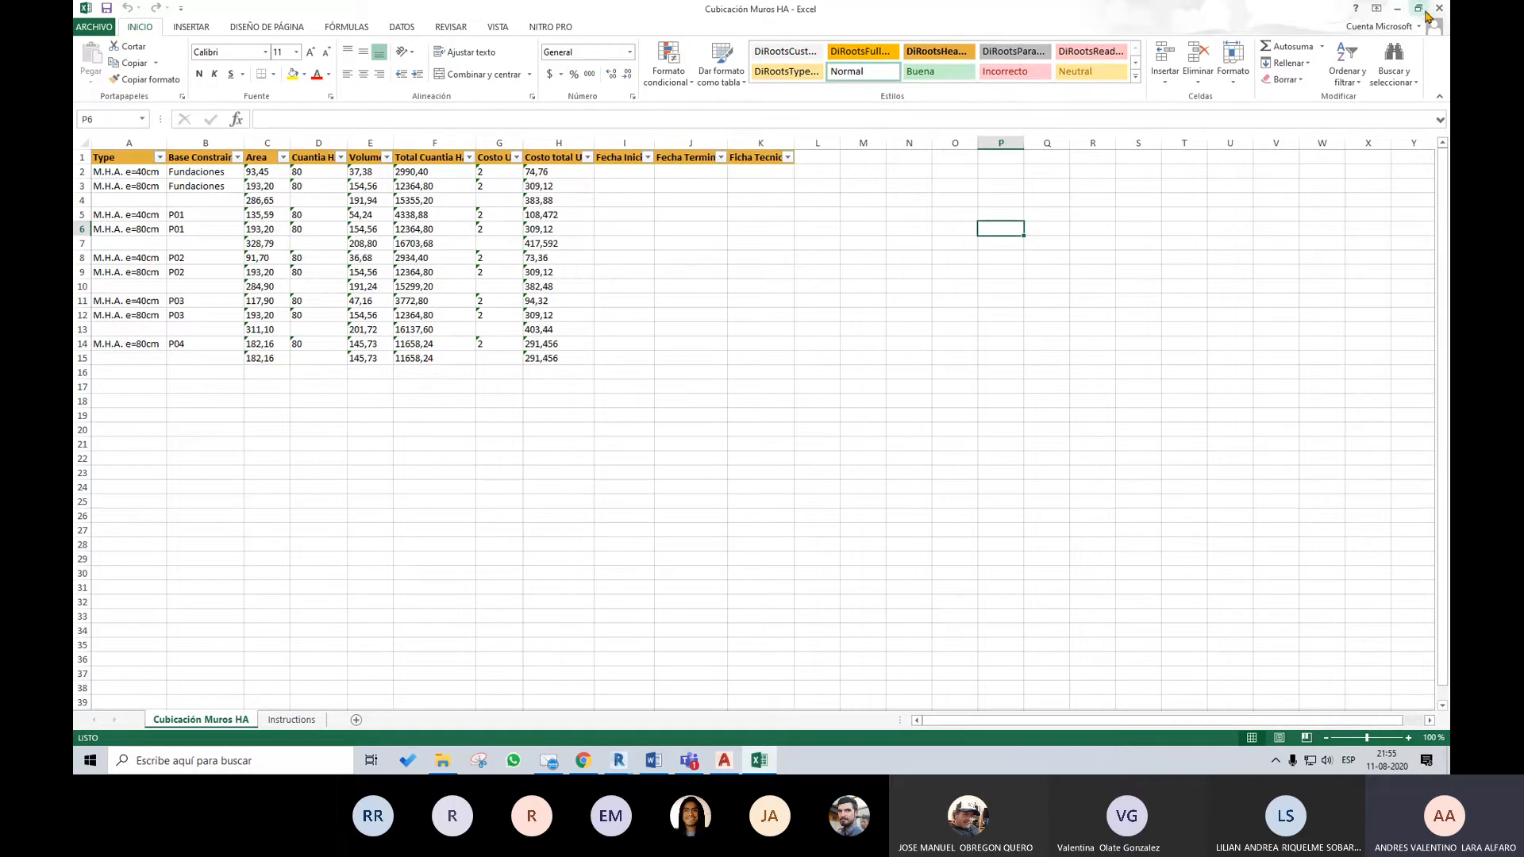
Return to Revit, reopen SheetLink, set the category type to Schedules and select the Cubicación Muros HA schedule
click(1396, 8)
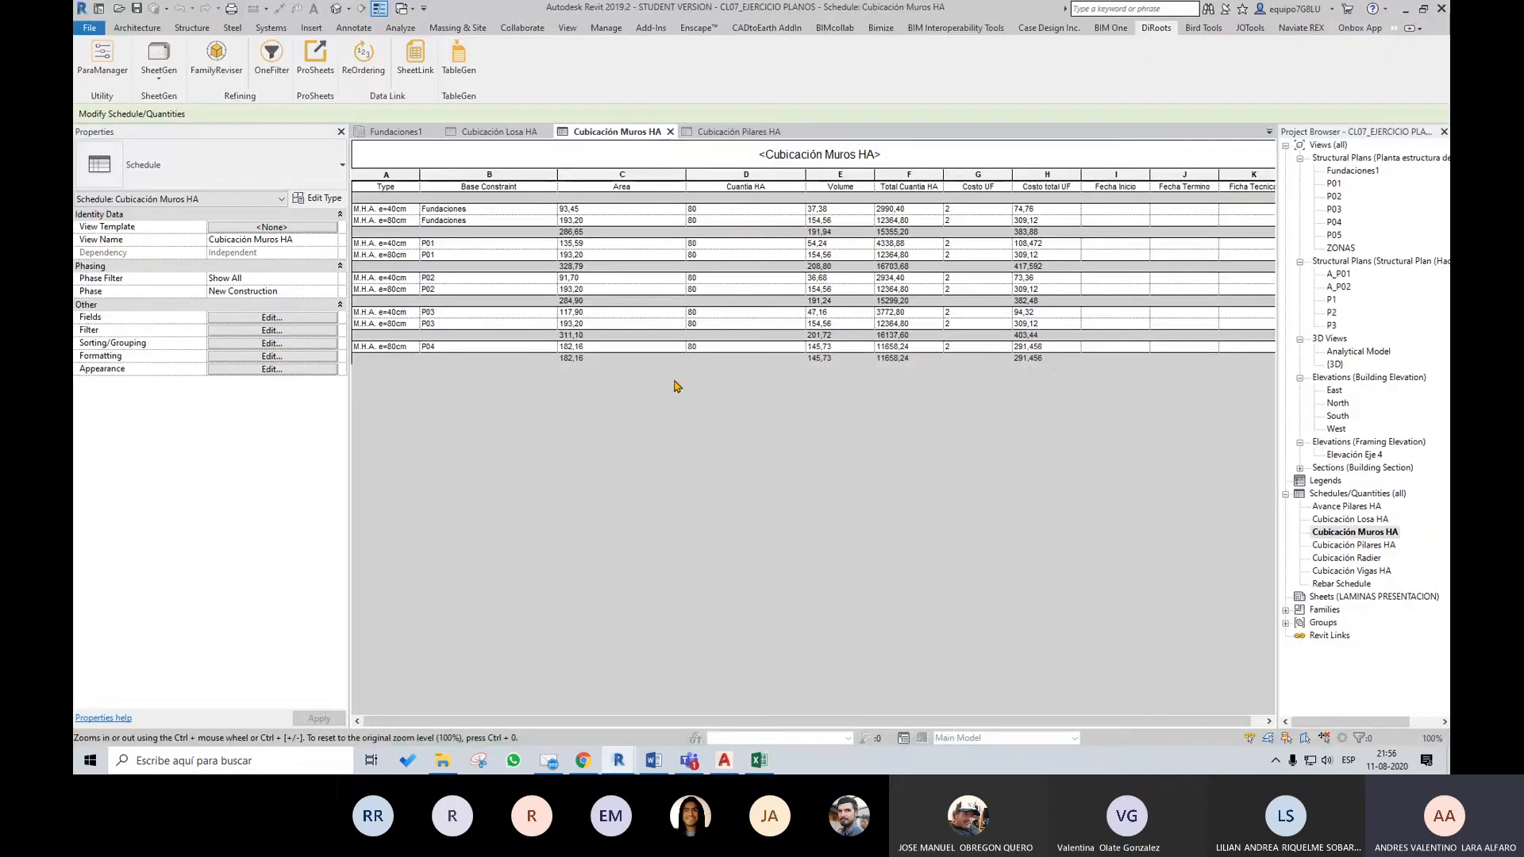
click(414, 77)
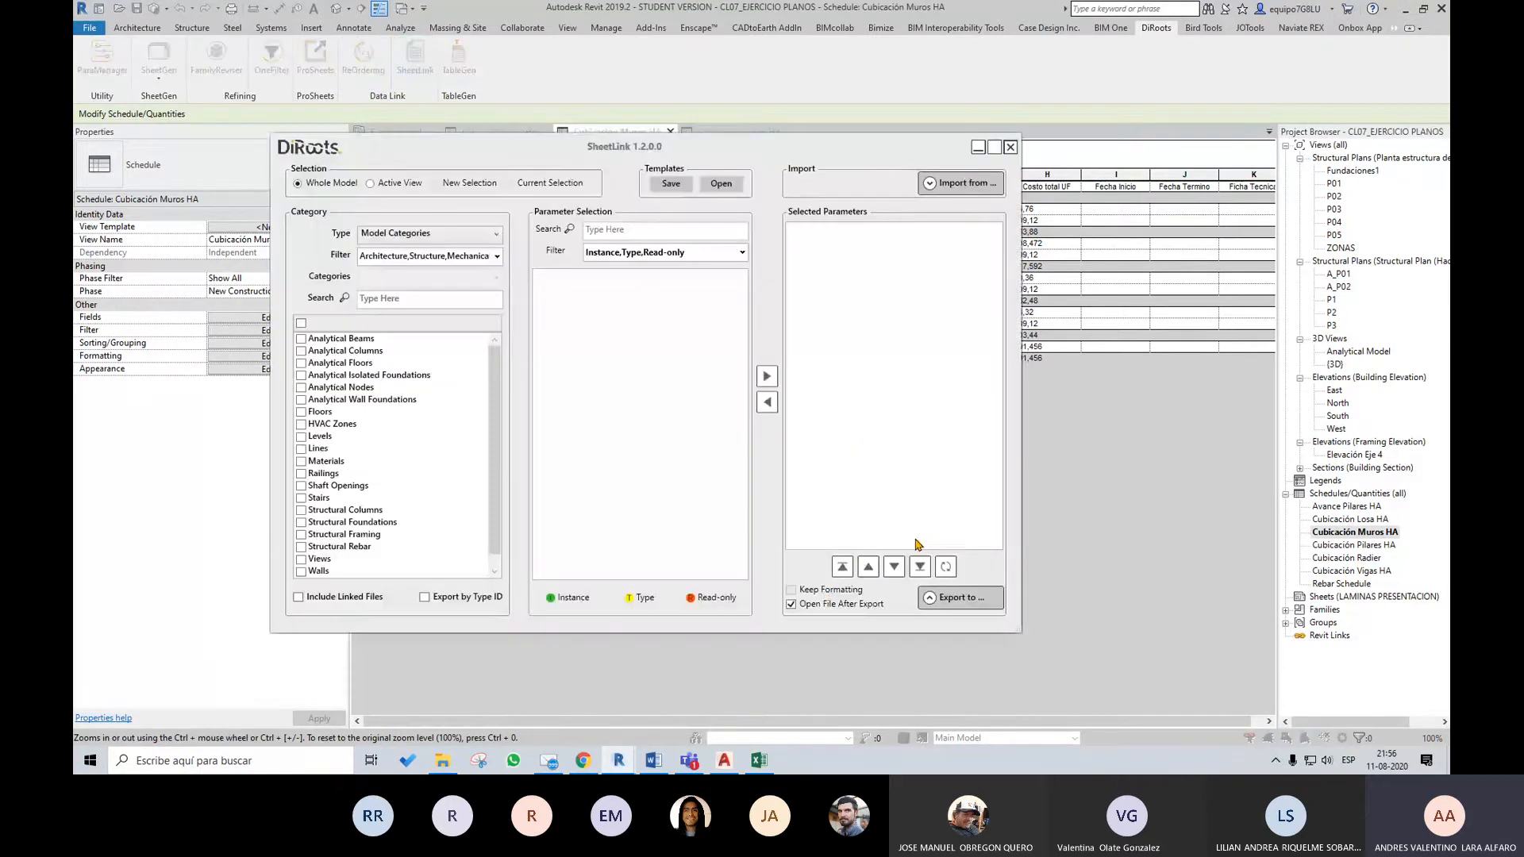
click(412, 235)
click(412, 291)
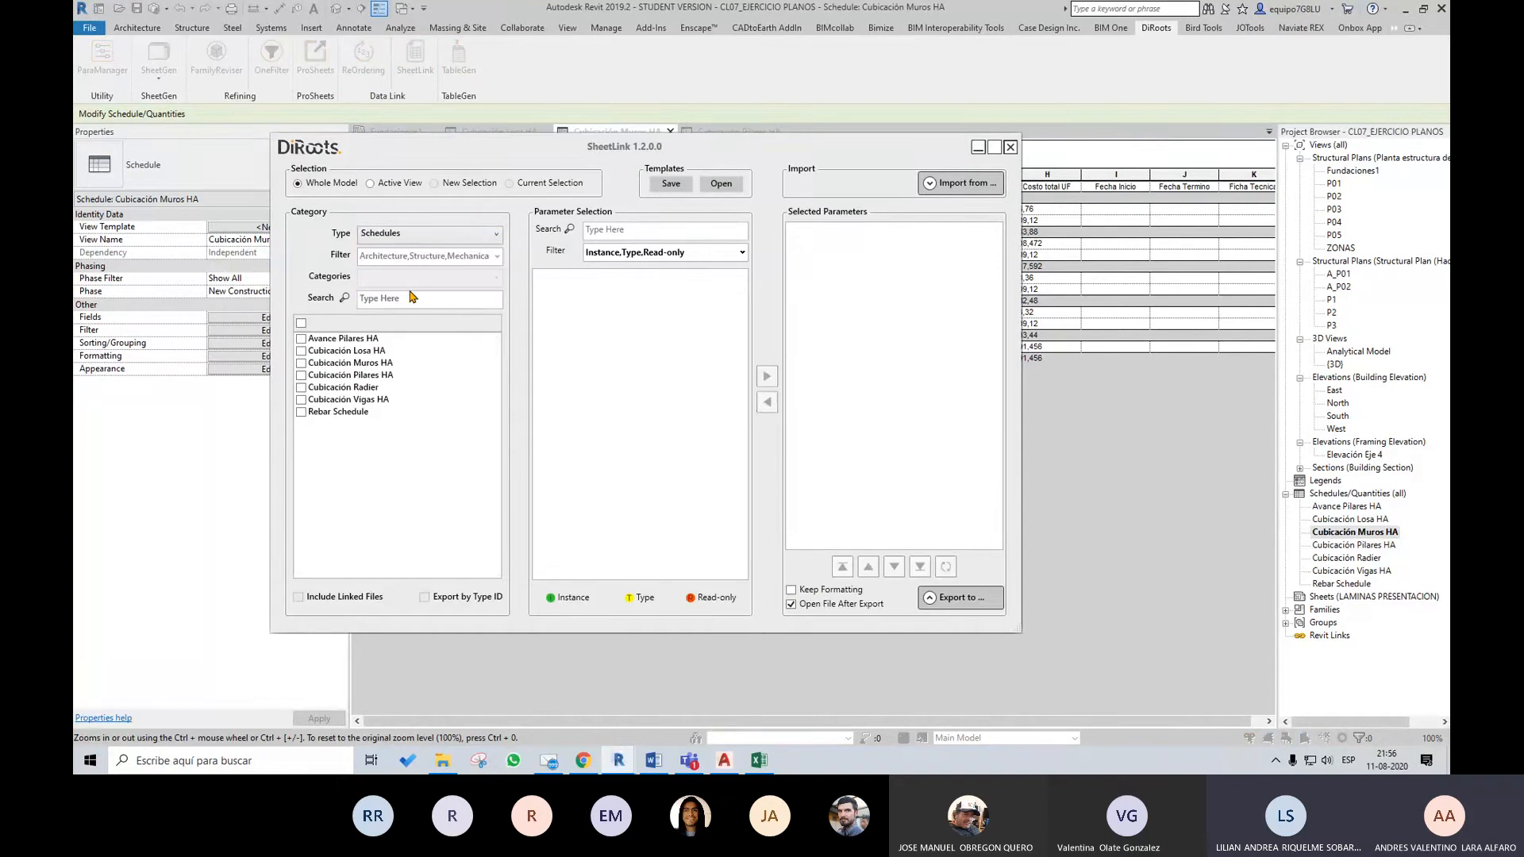
click(301, 363)
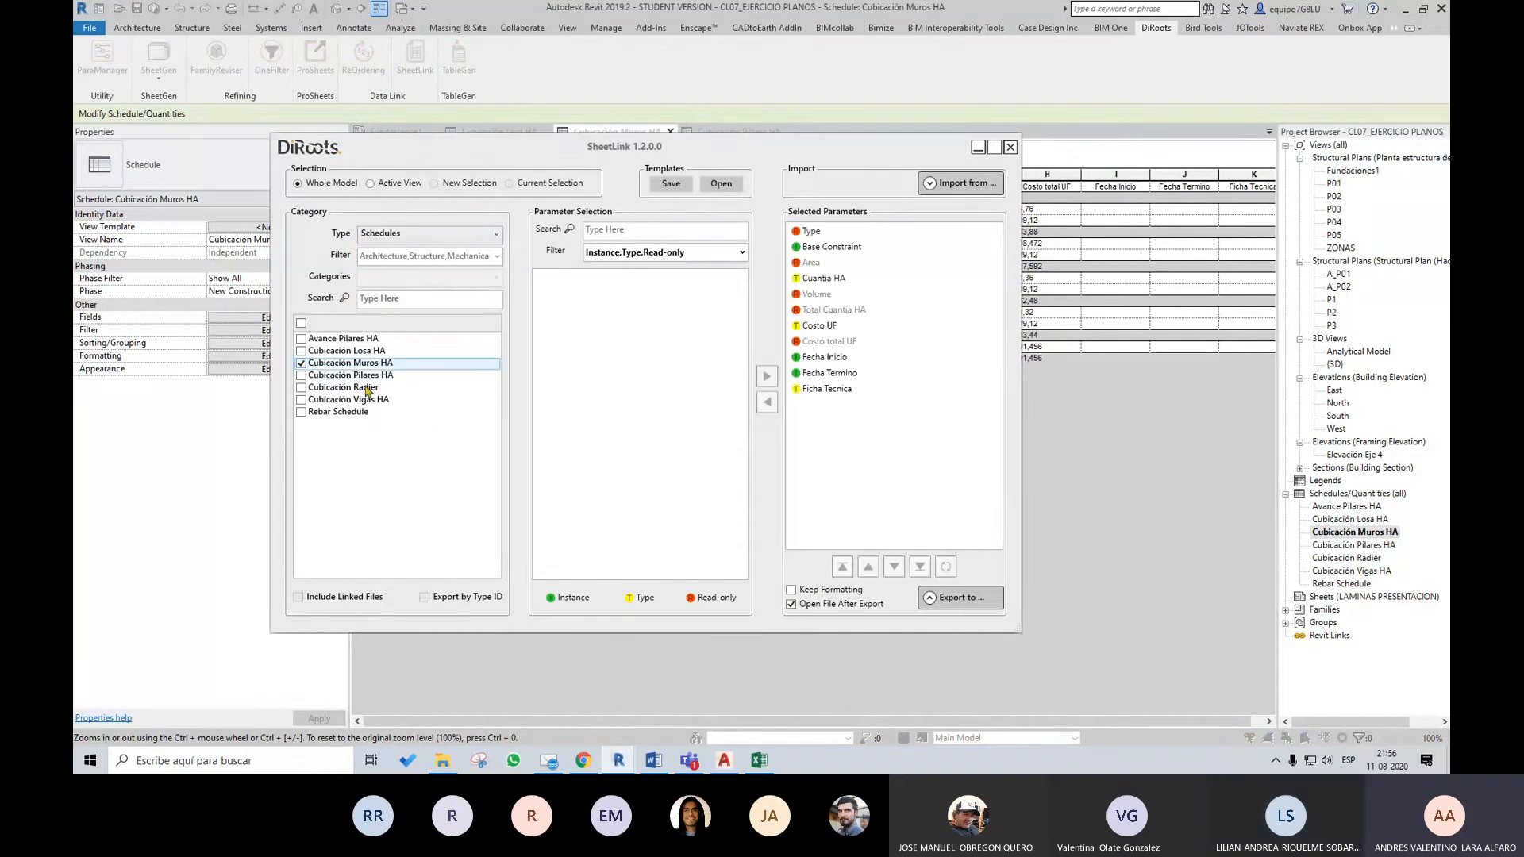
Export the walls schedule without Keep Formatting to a workbook named Cubicación Muros HA 2 in the CLASE 07 folder
click(971, 610)
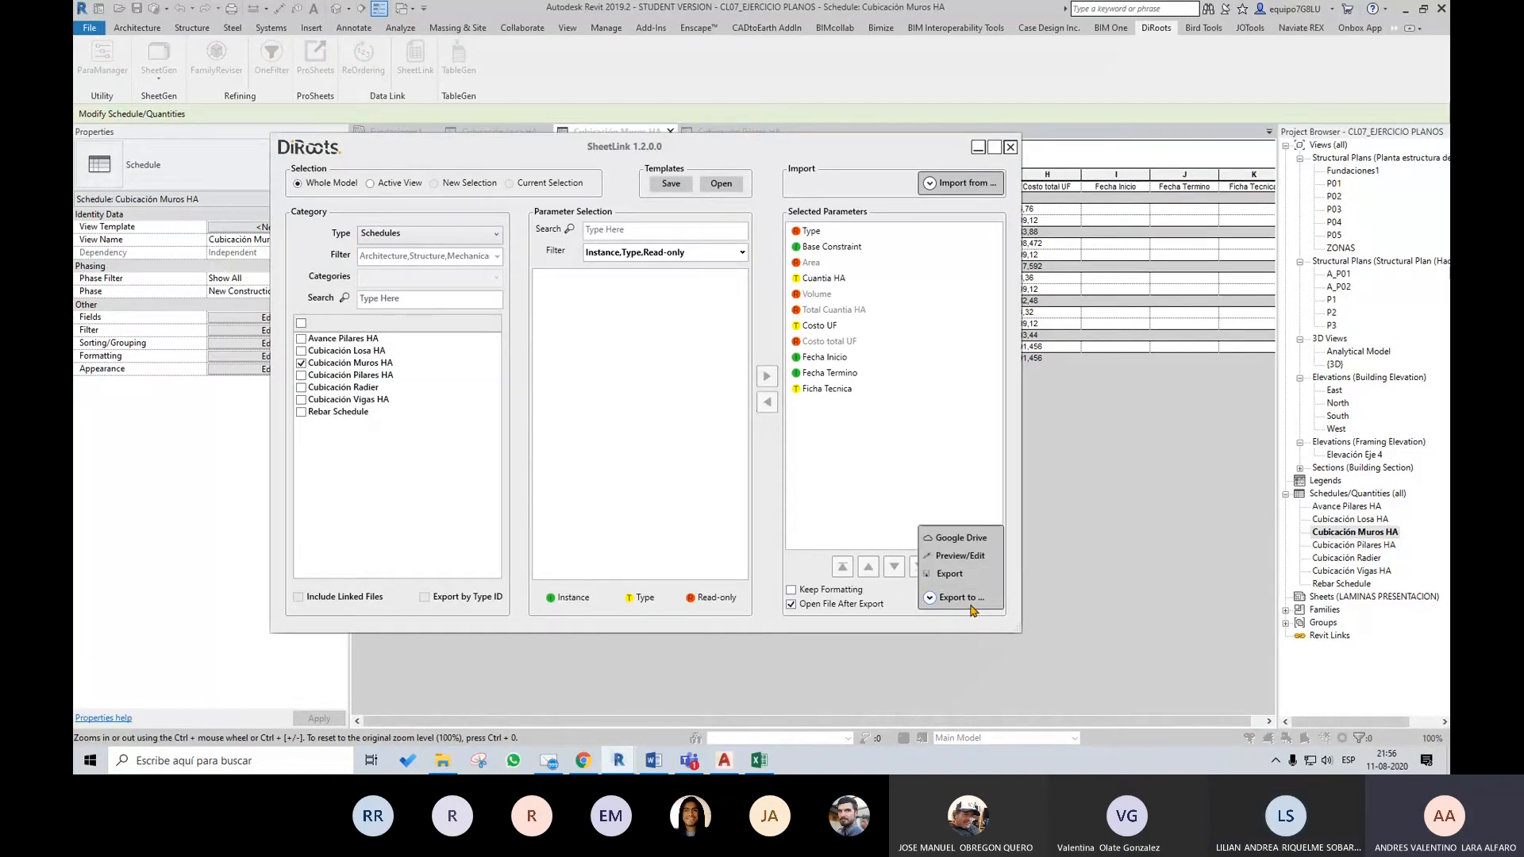
click(953, 576)
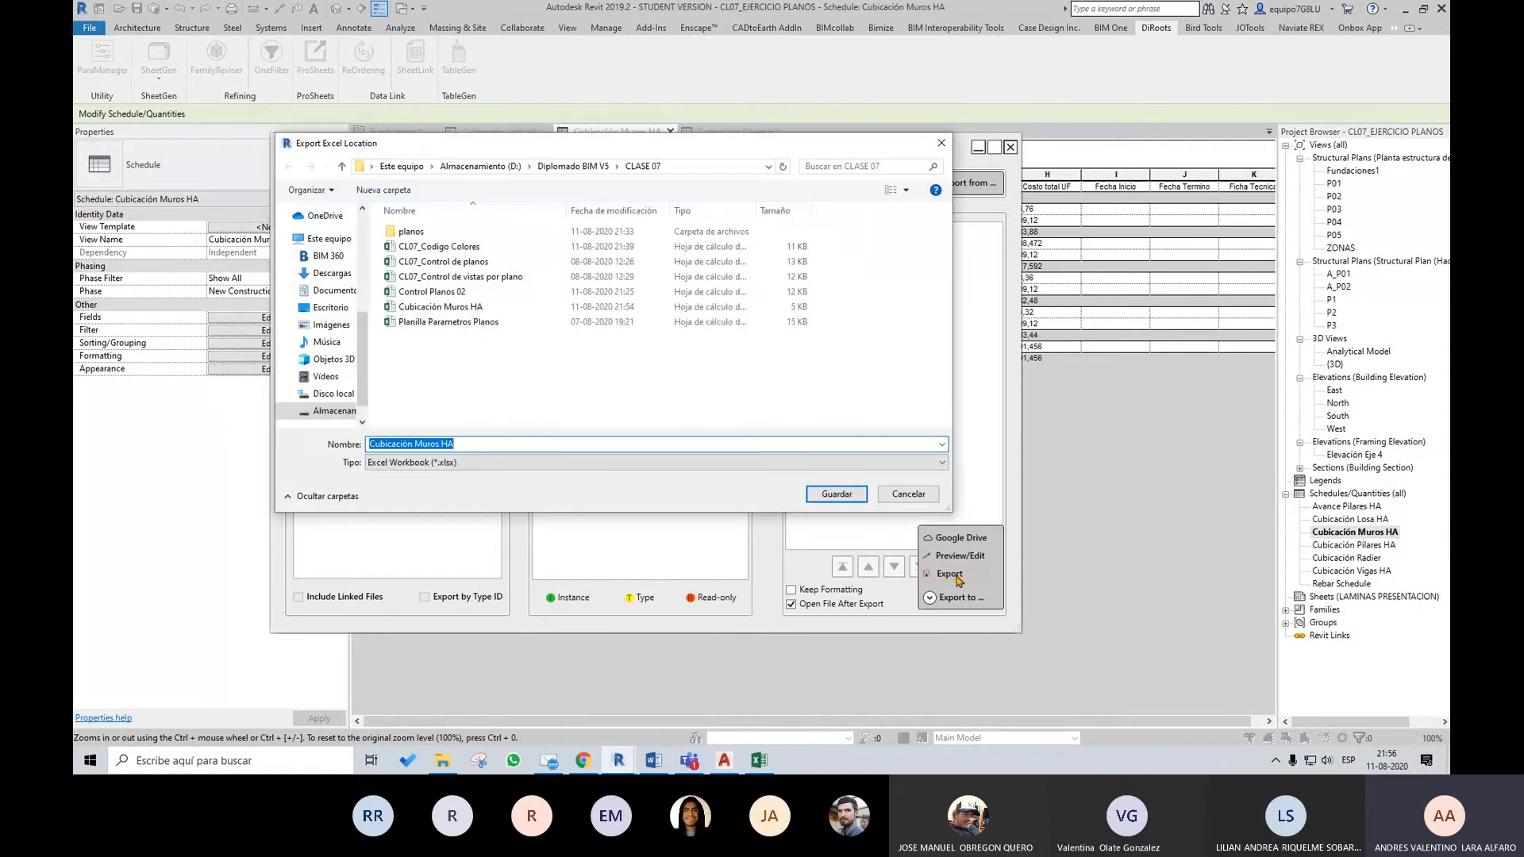
click(485, 445)
click(836, 494)
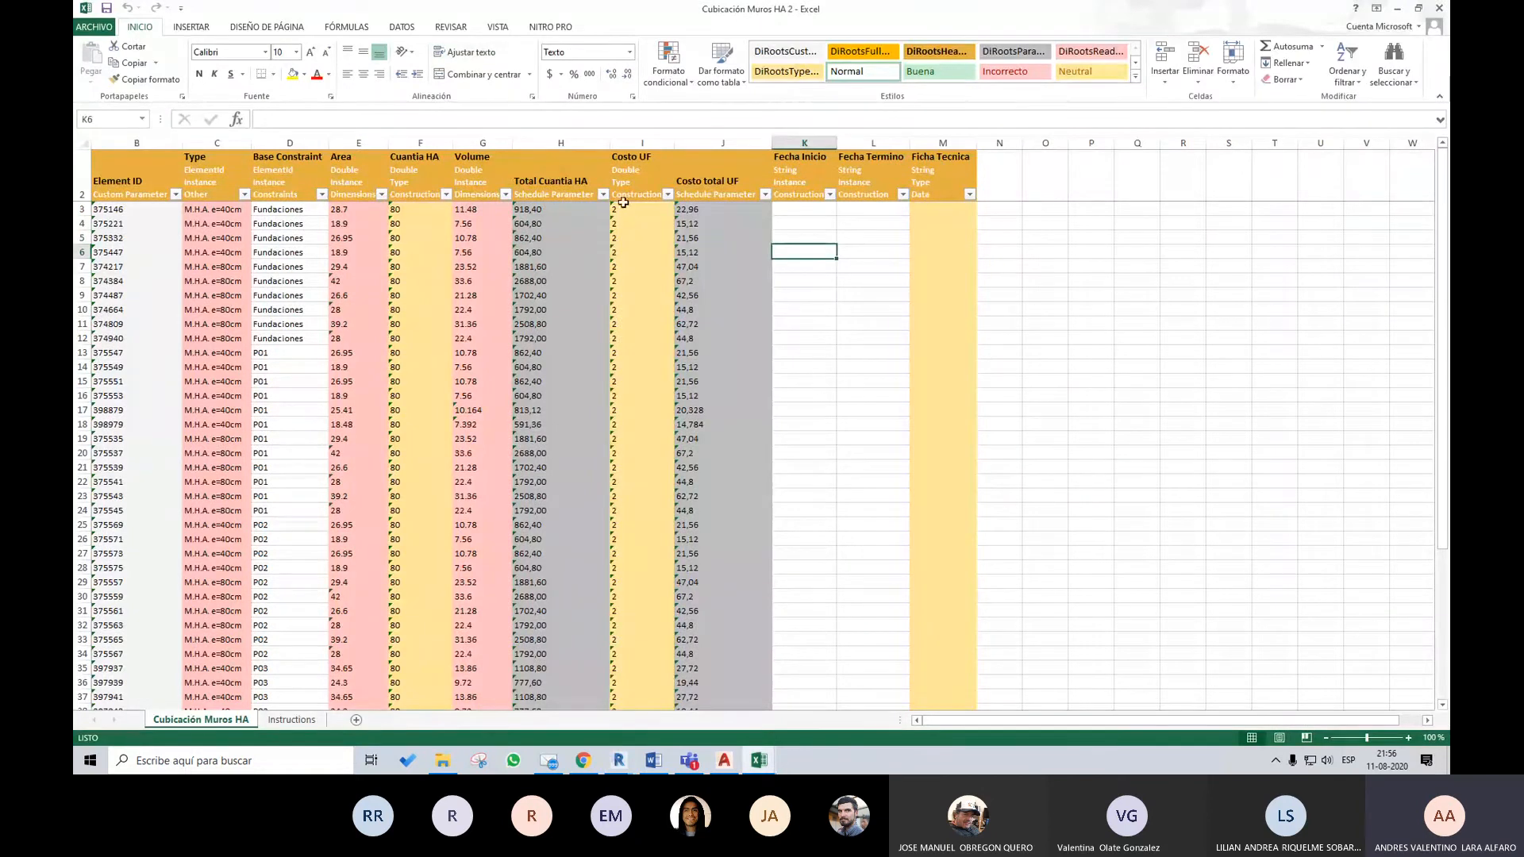
Check the Costo UF values and enter 11/08/20 as the Fecha Inicio of the first wall in cell K3
drag(623, 210, 643, 313)
click(810, 209)
text(11/08/20)
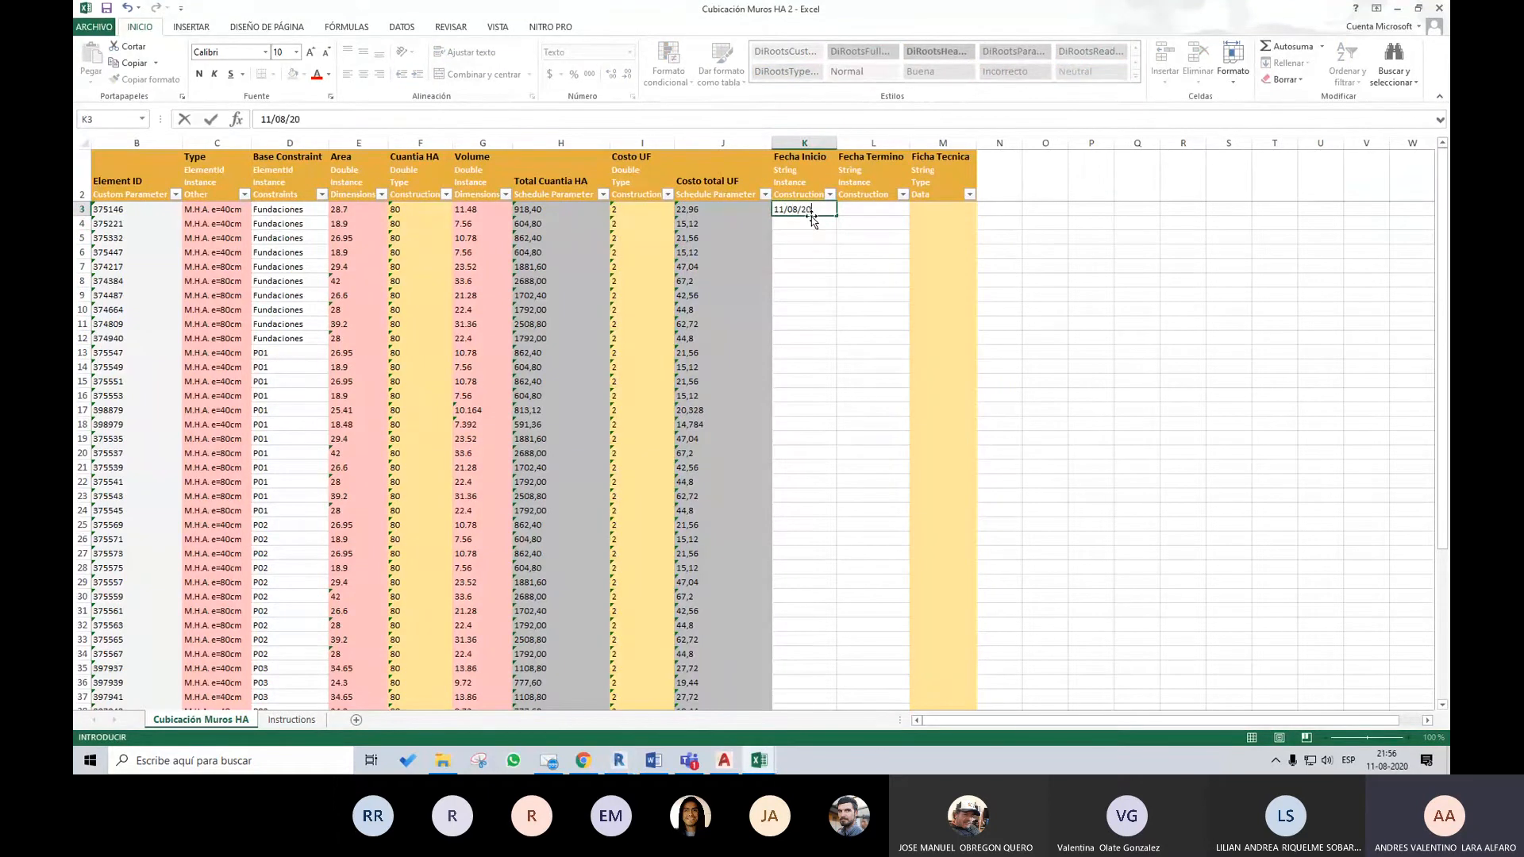
key(Return)
click(812, 211)
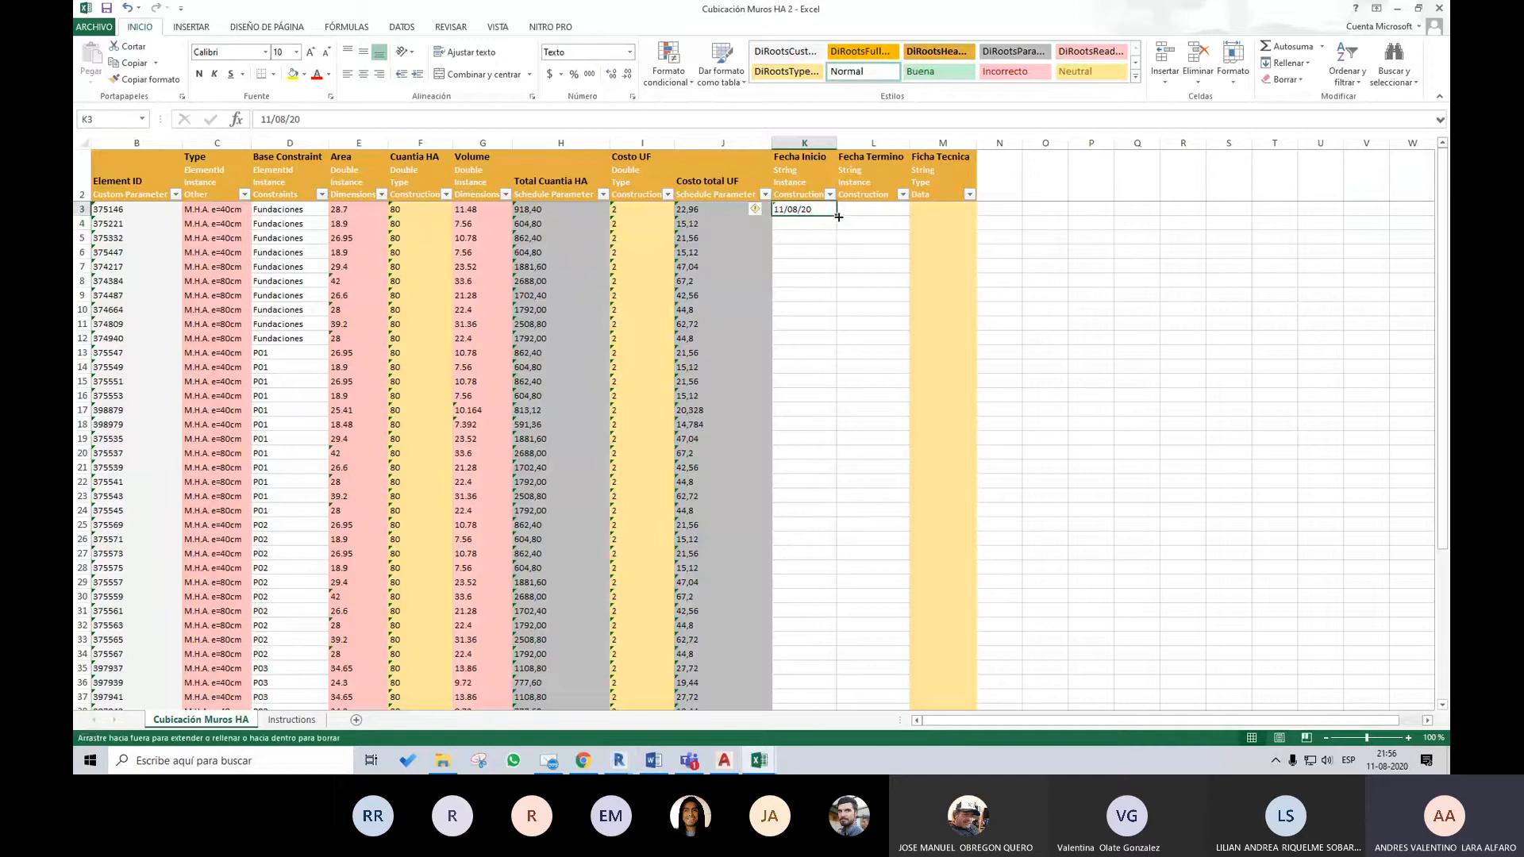
Fill the Fecha Inicio dates from K3 down the whole column and copy the series into the Fecha Termino column
double_click(837, 216)
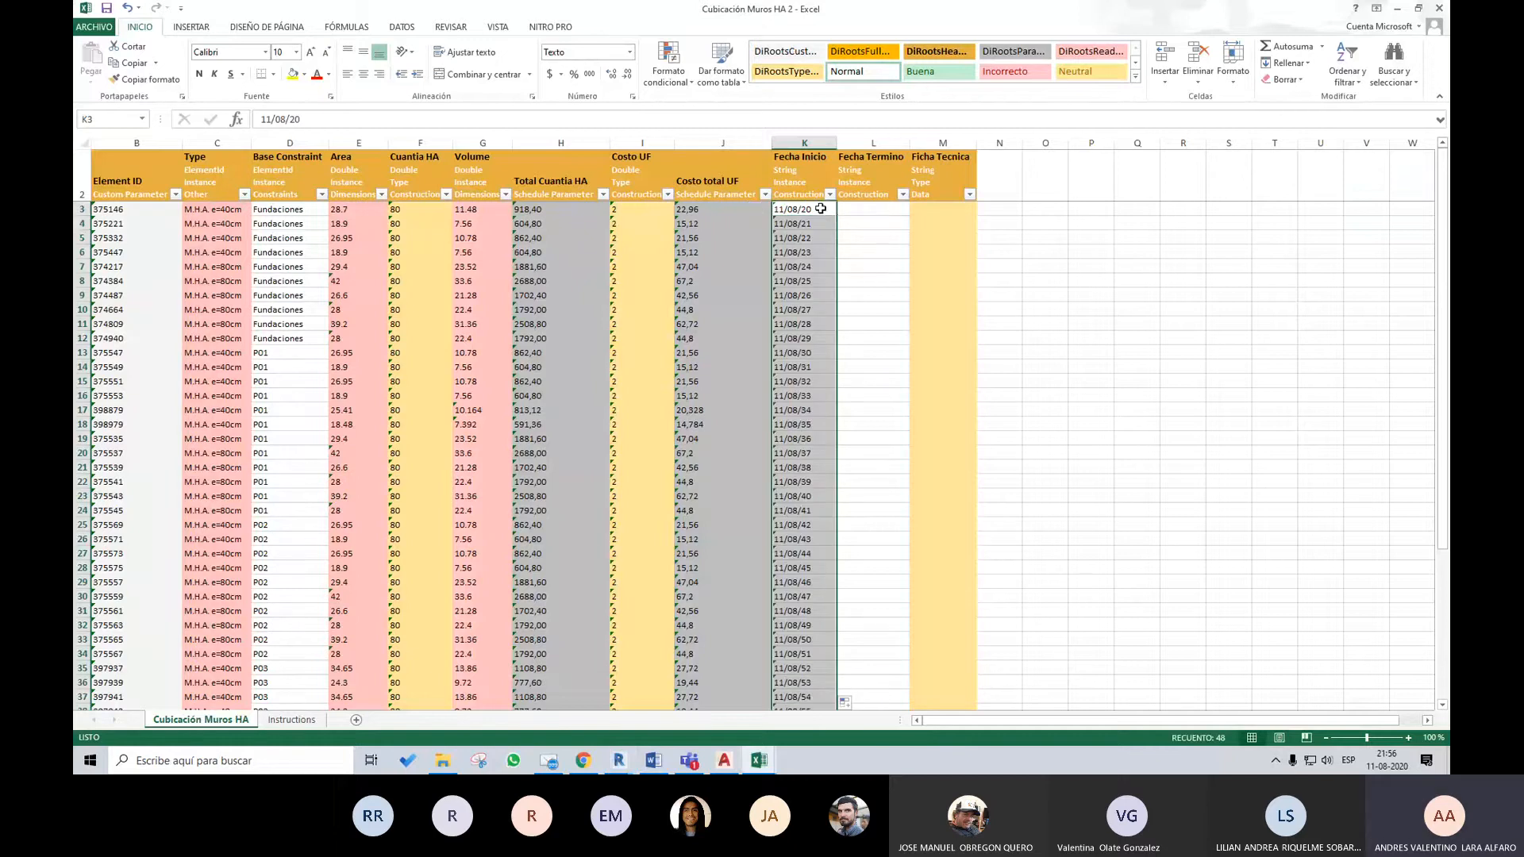
key(ctrl+c)
click(854, 209)
key(ctrl+v)
click(1089, 238)
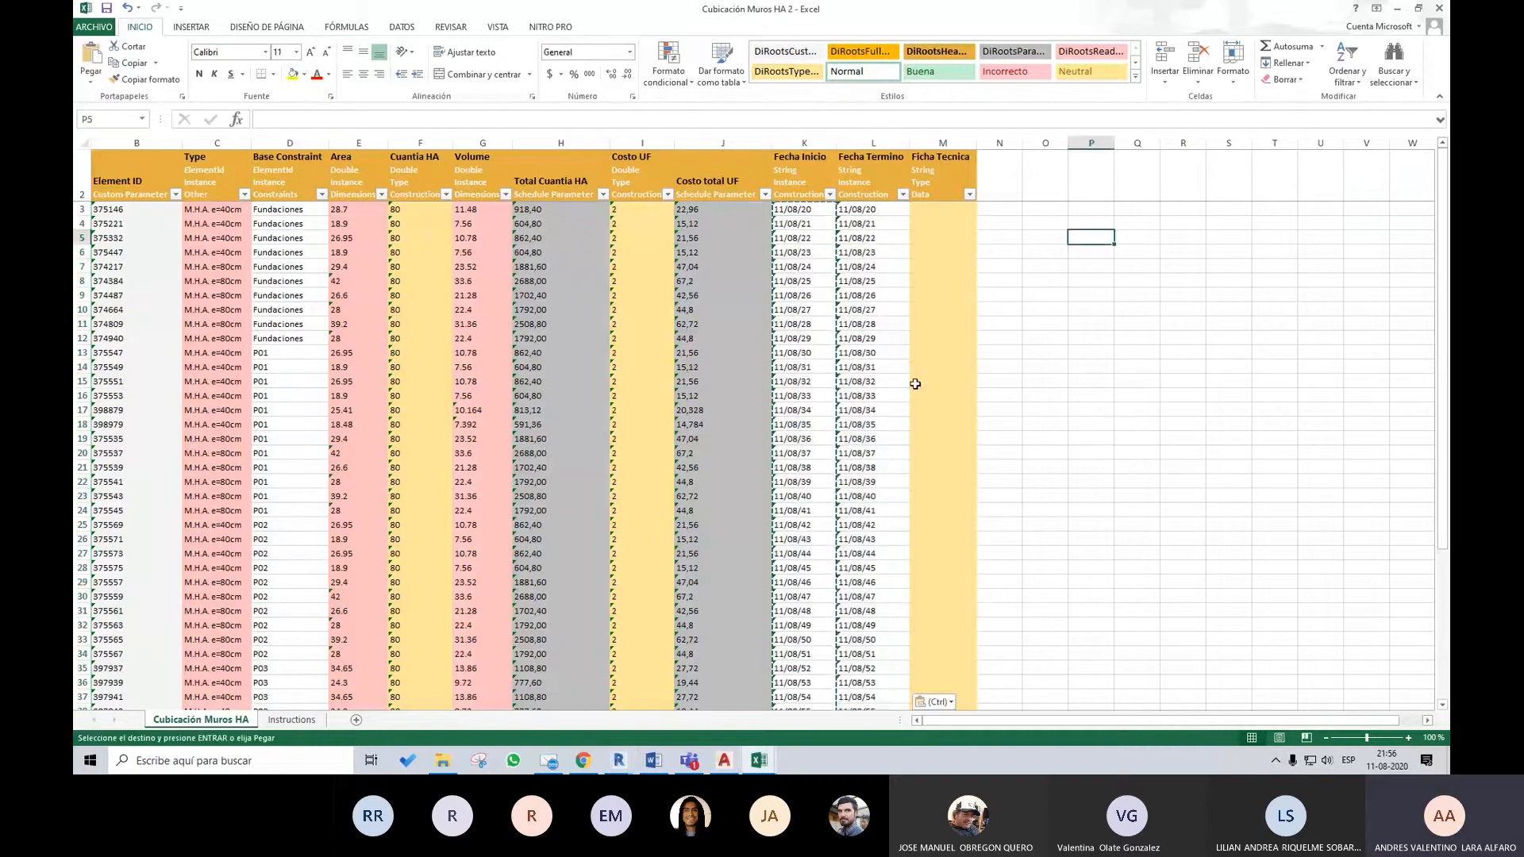
key(Escape)
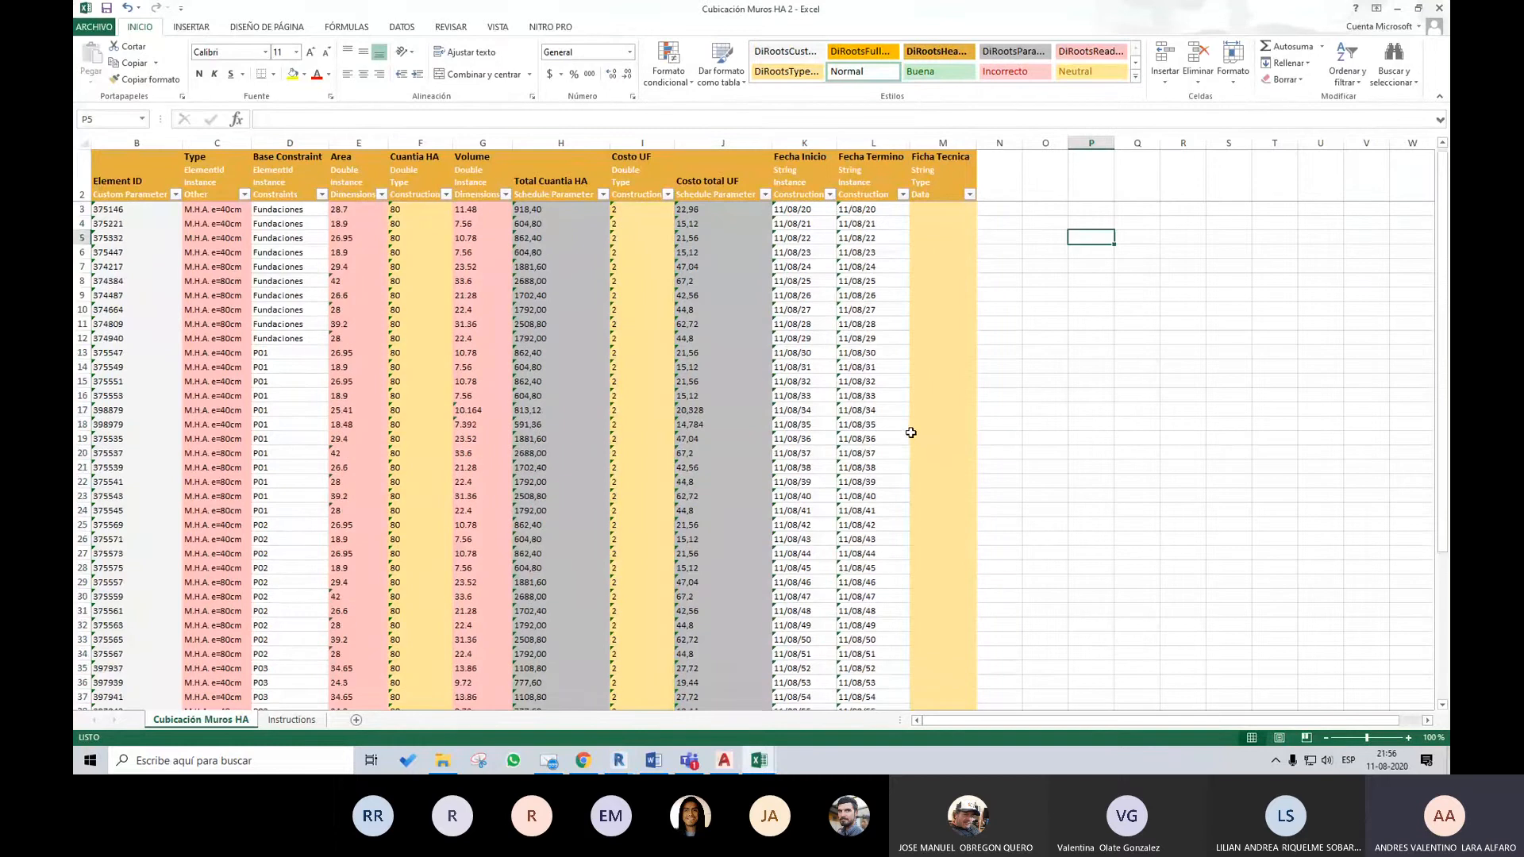
Save and close the workbook, then switch to Revit and import Cubicación Muros HA 2 into the model with SheetLink
click(106, 7)
click(1438, 10)
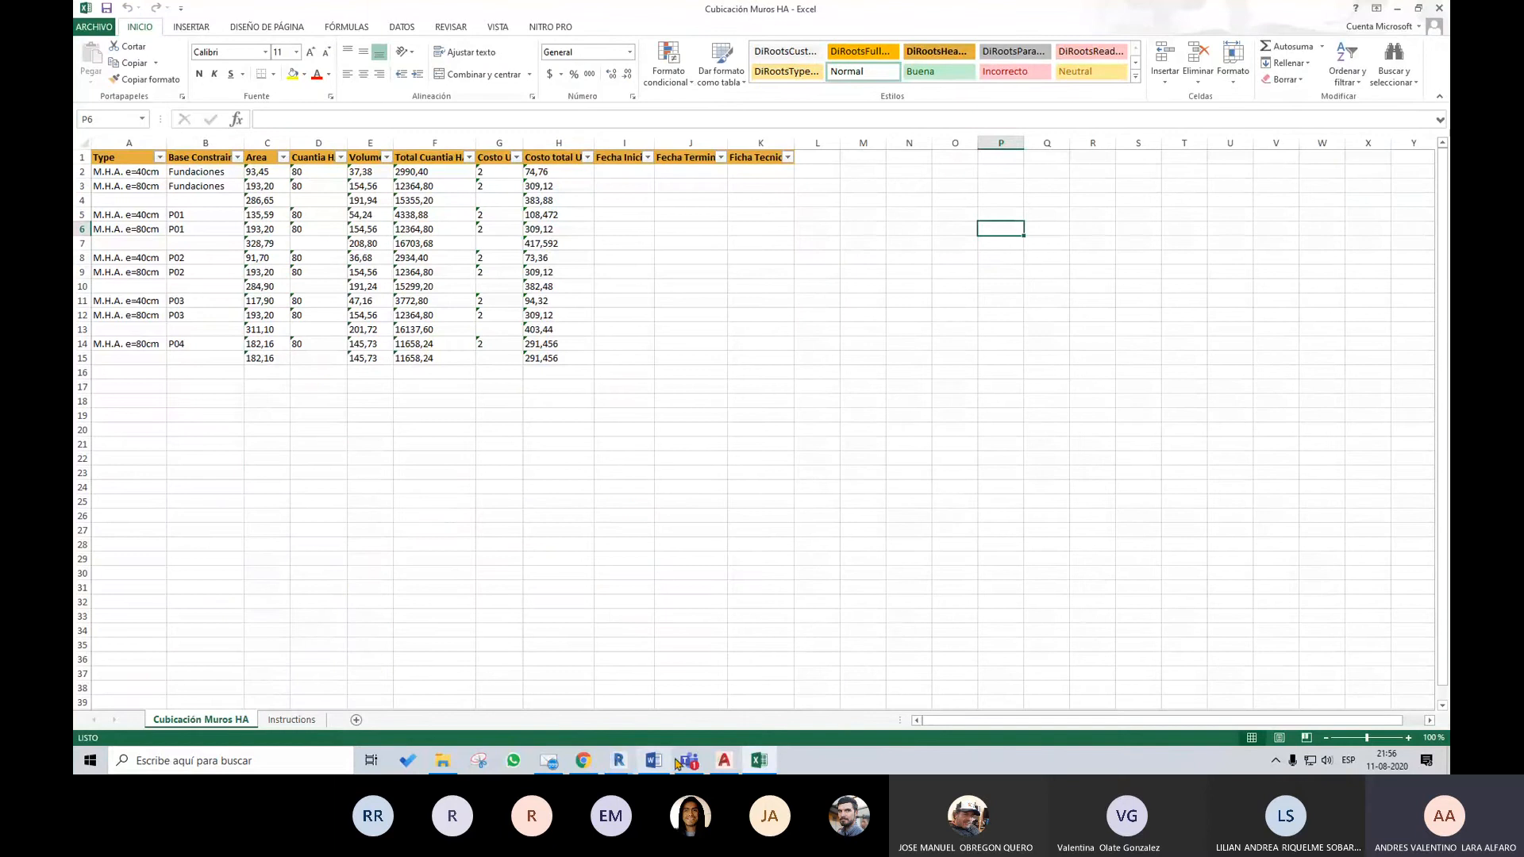
click(618, 759)
click(722, 734)
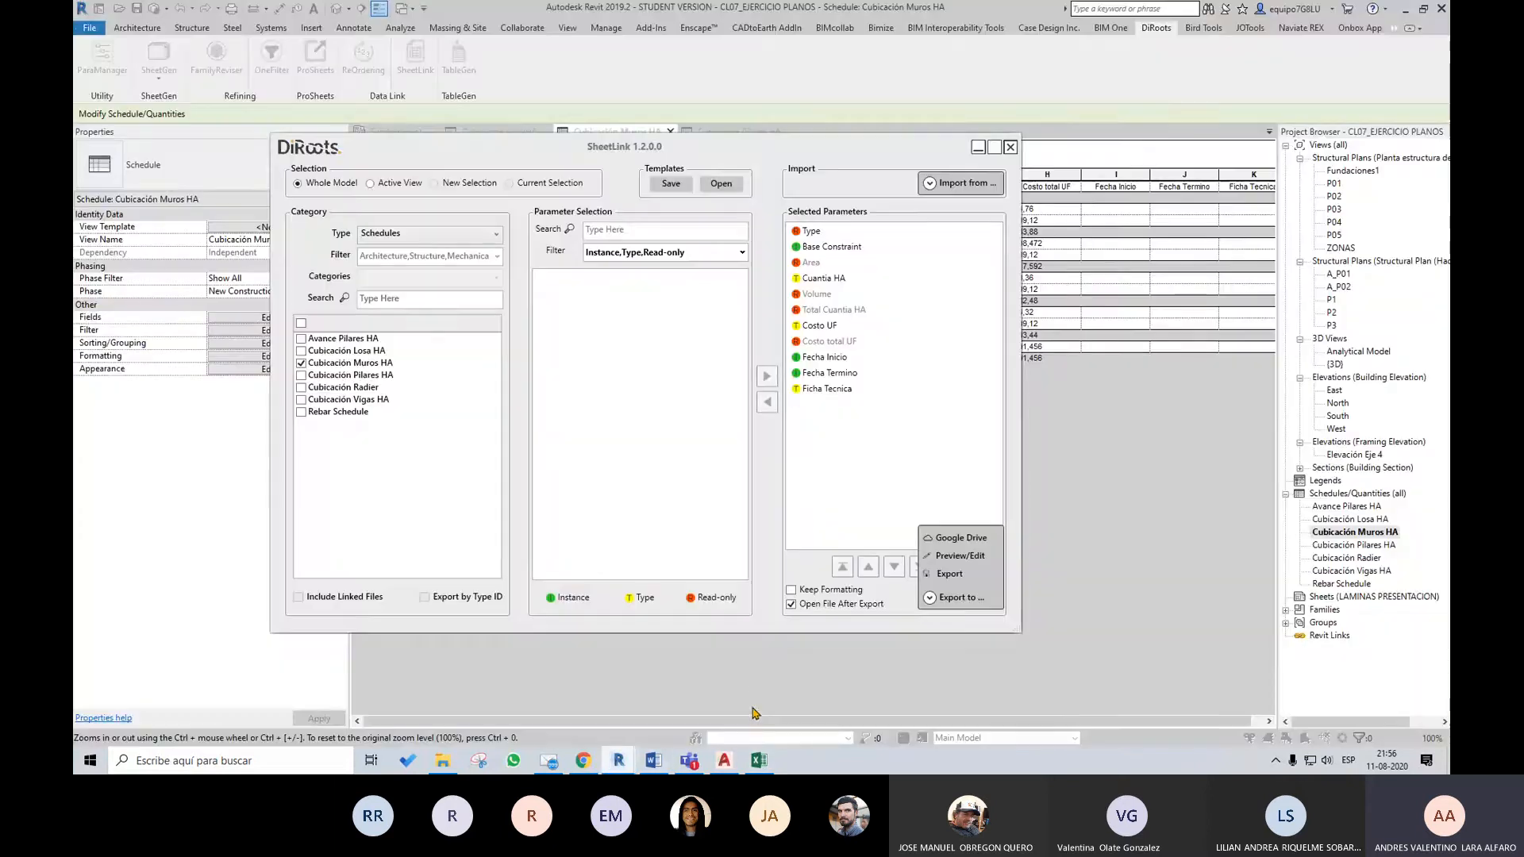
click(954, 185)
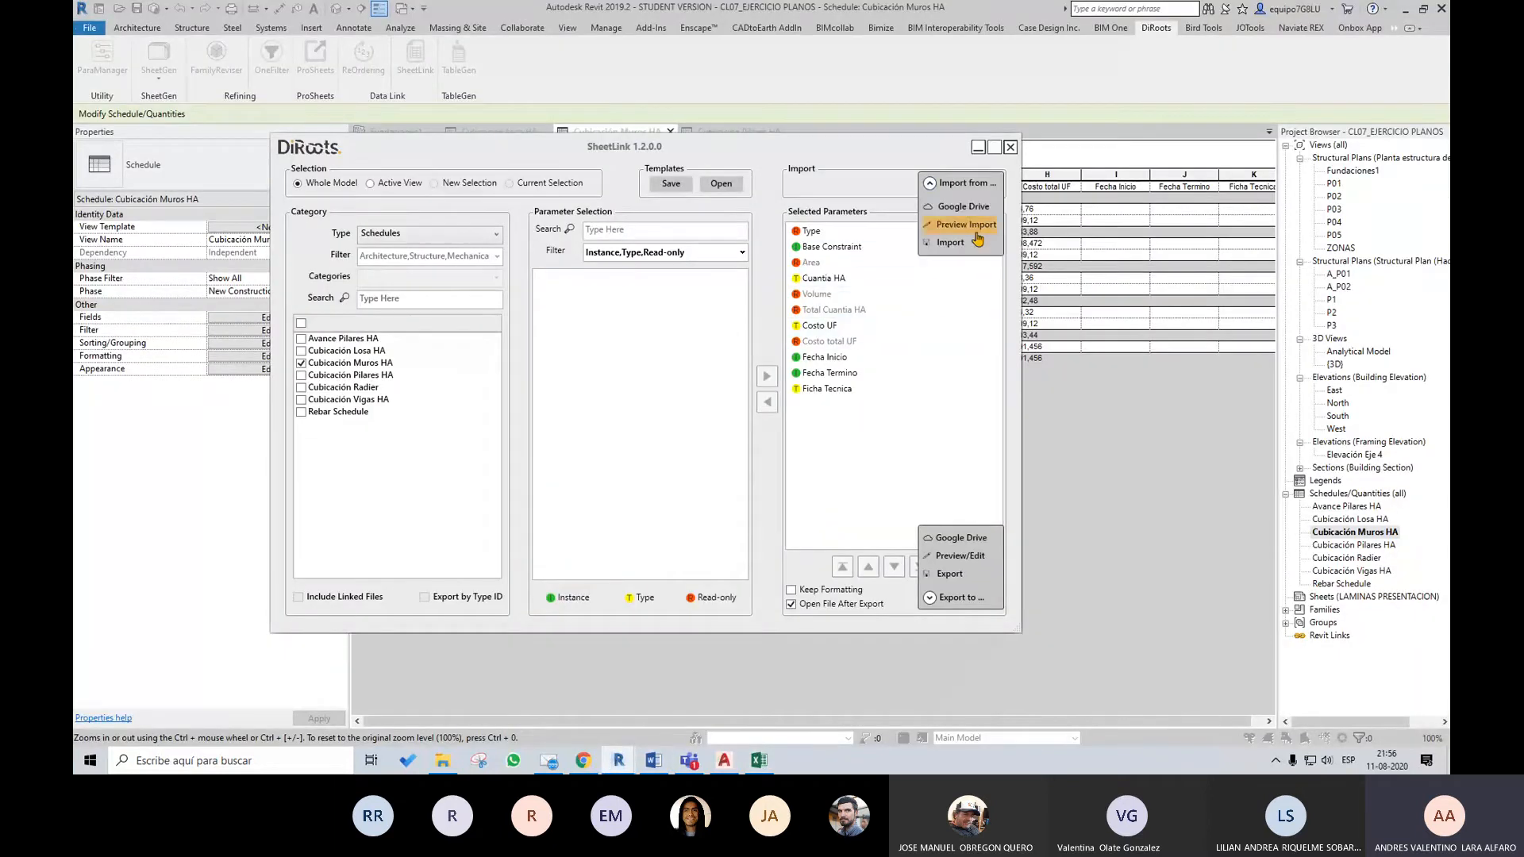
click(954, 248)
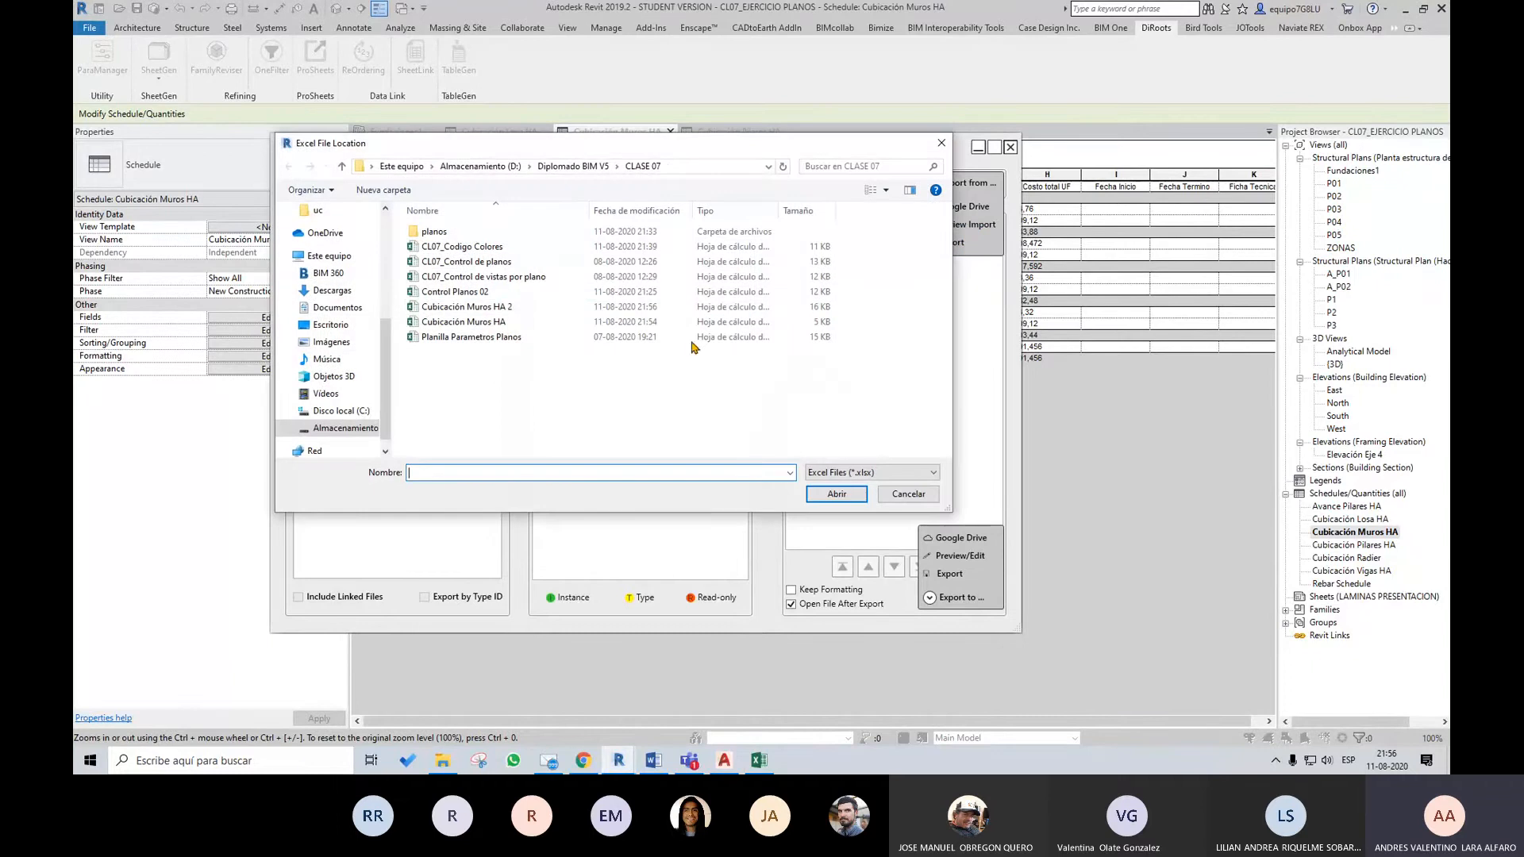
click(476, 308)
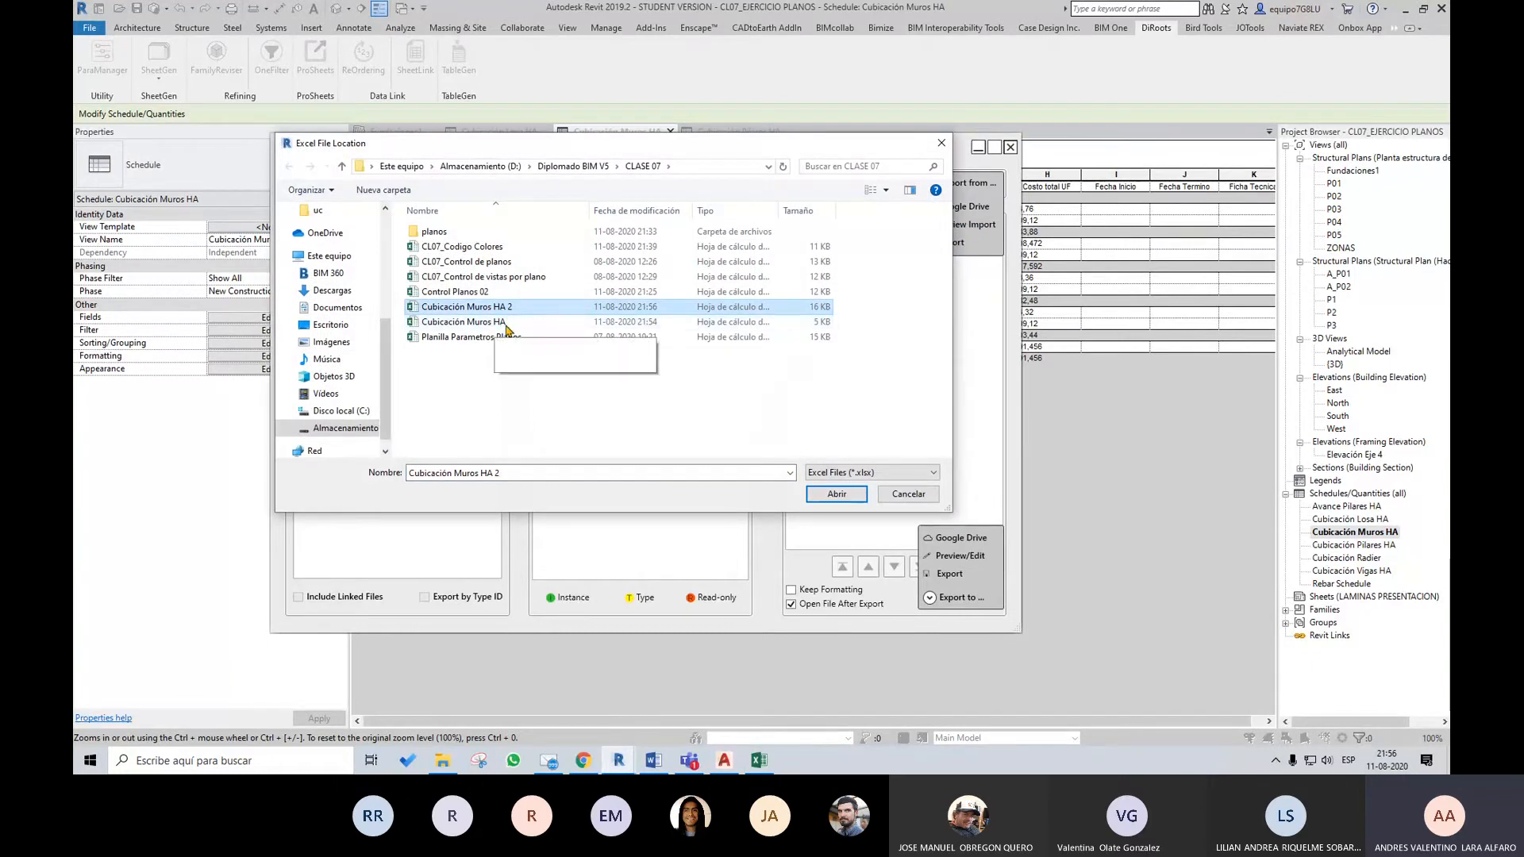
click(833, 495)
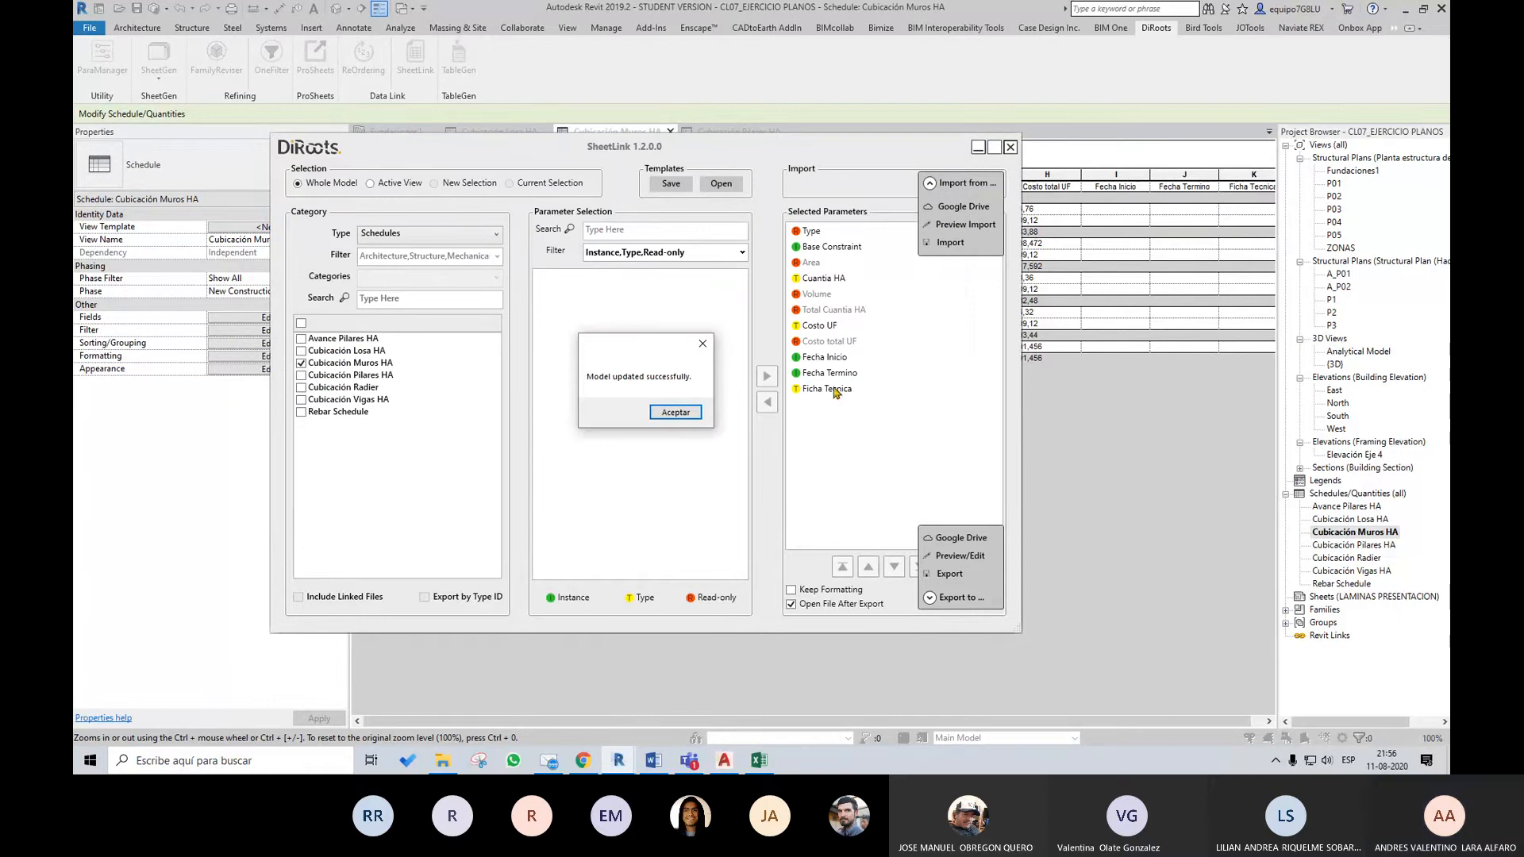
click(659, 417)
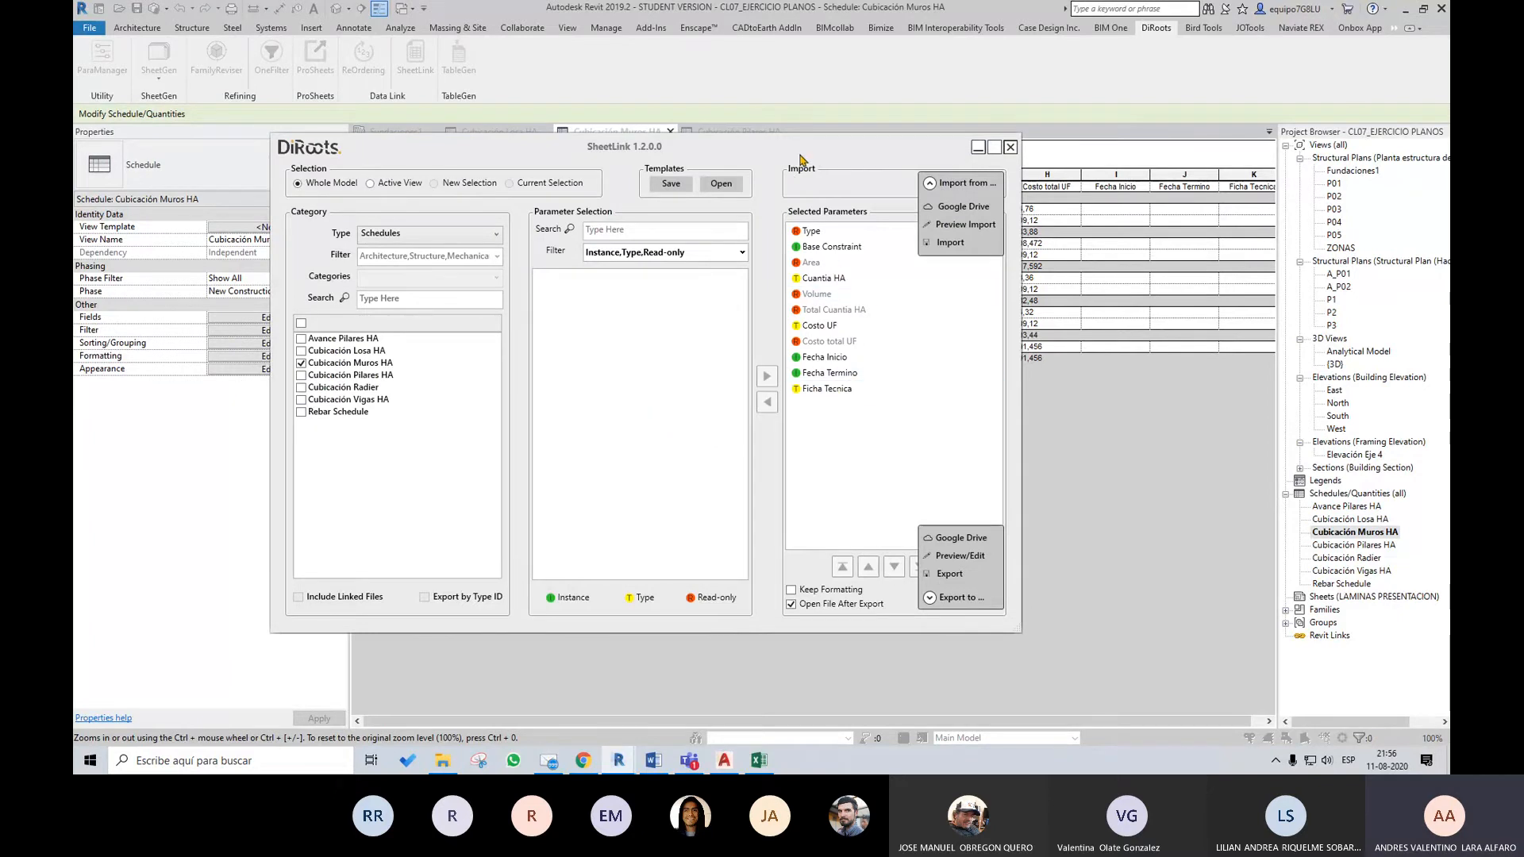
Close SheetLink and set the Cubicación Muros HA schedule to itemize every instance in its sorting and grouping properties
drag(789, 157, 835, 242)
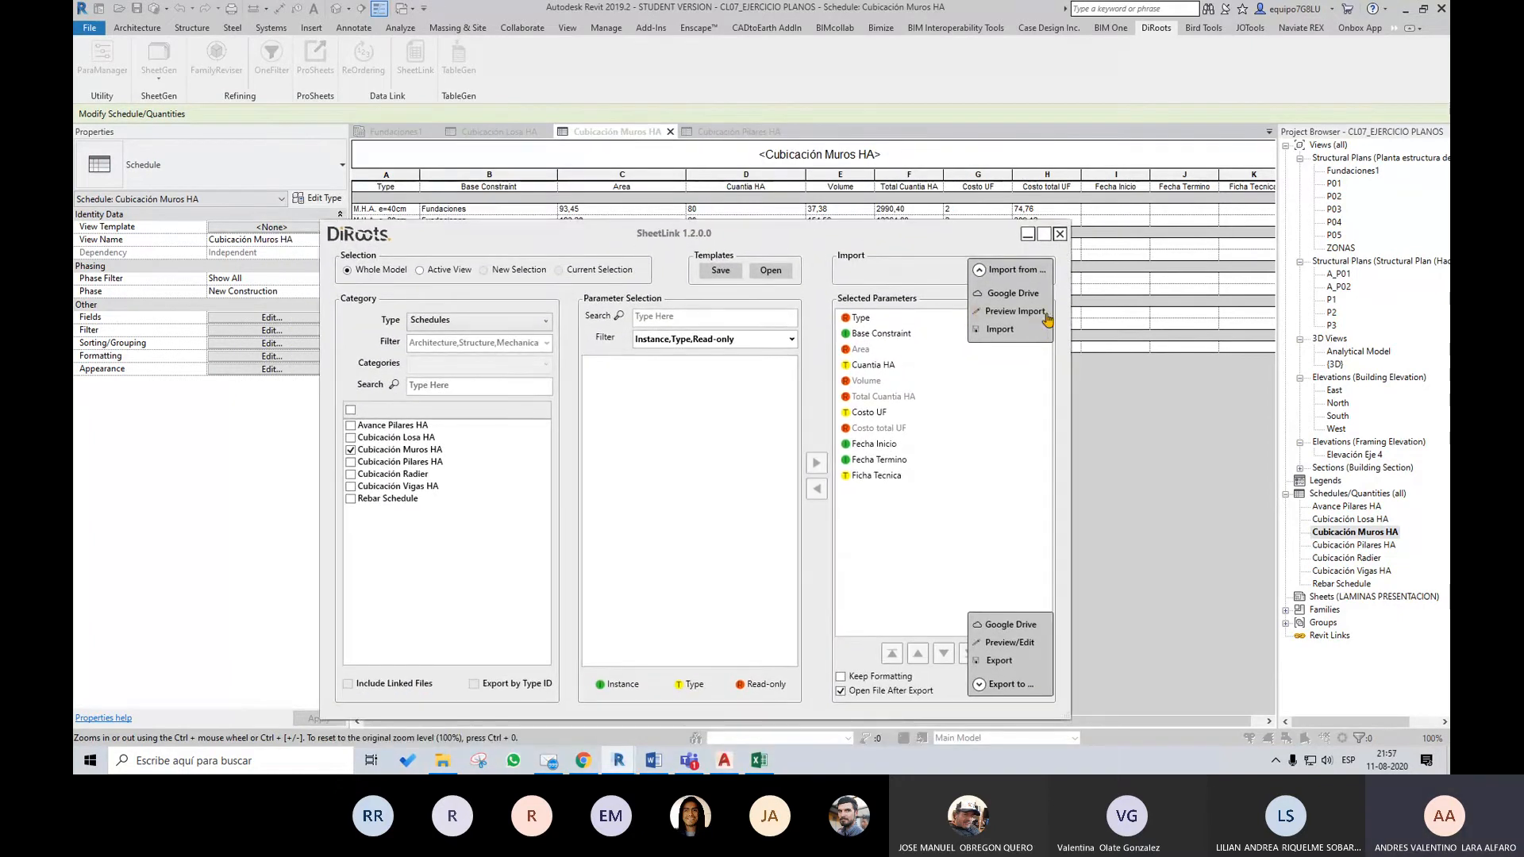
click(1061, 234)
click(327, 318)
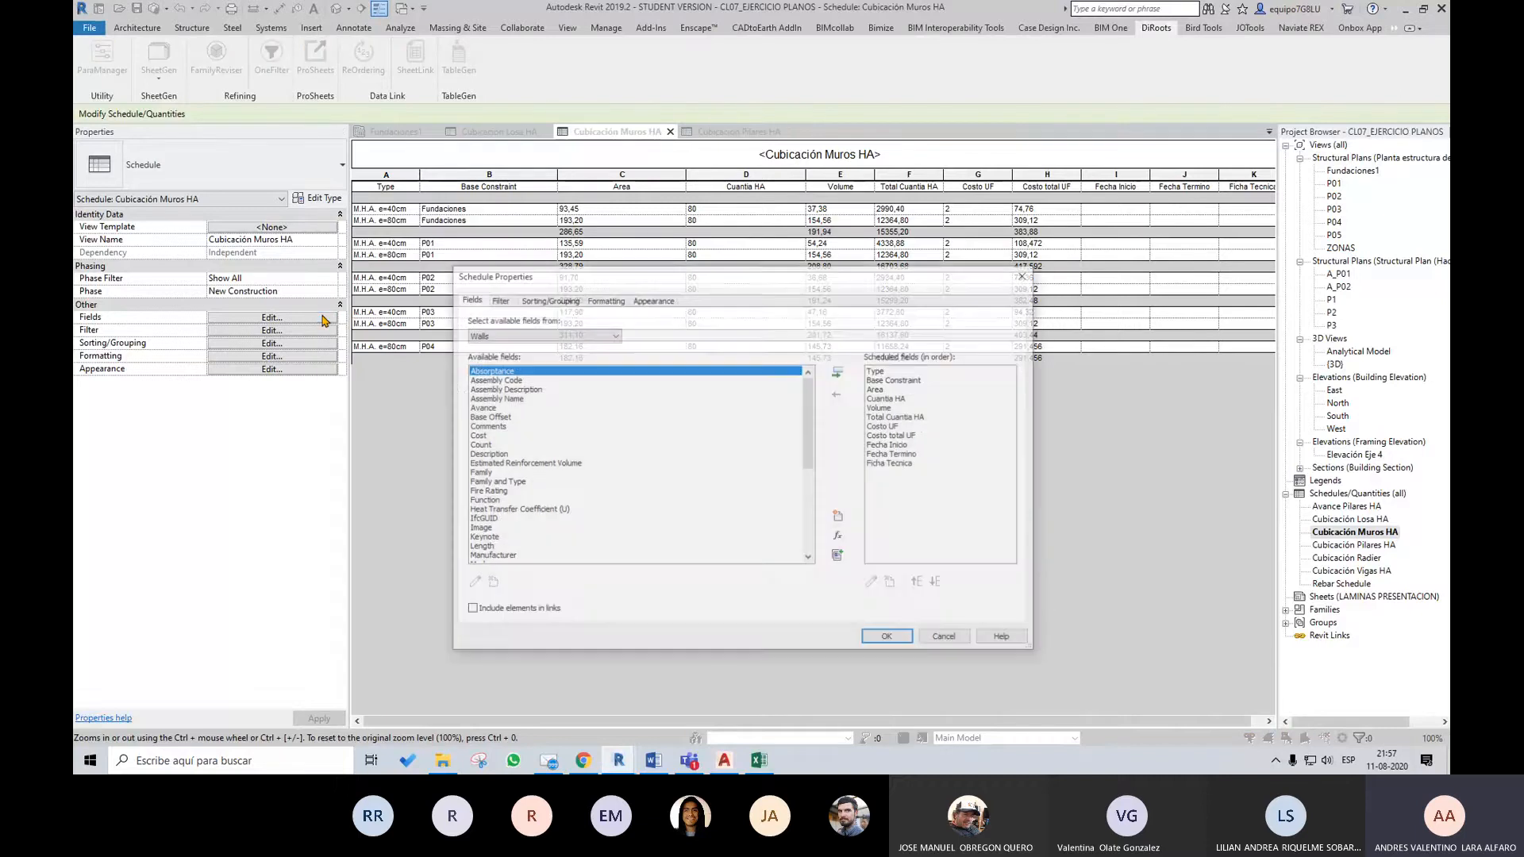
click(548, 298)
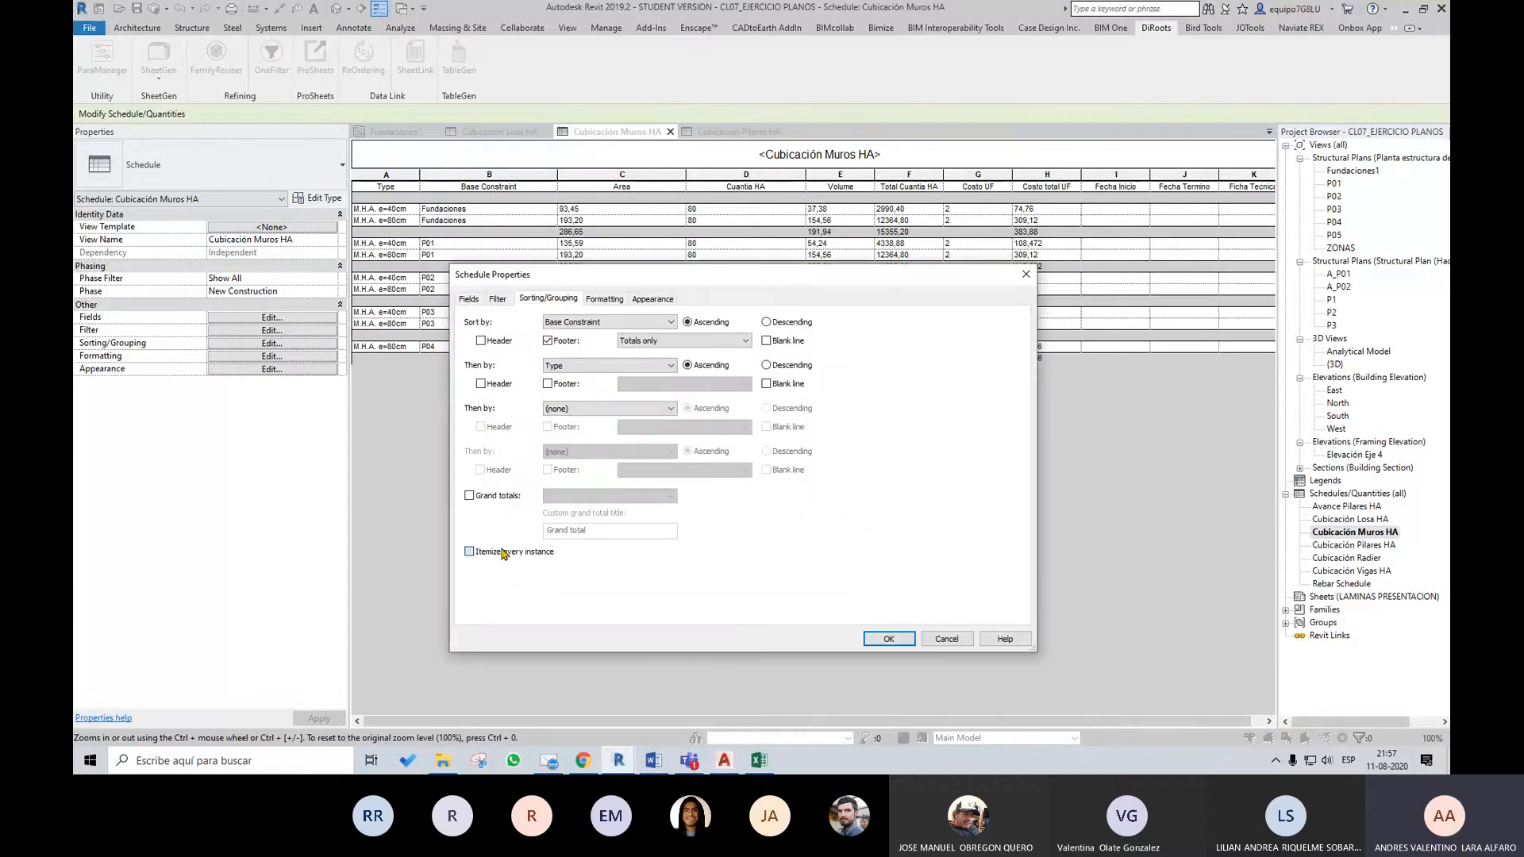
click(887, 639)
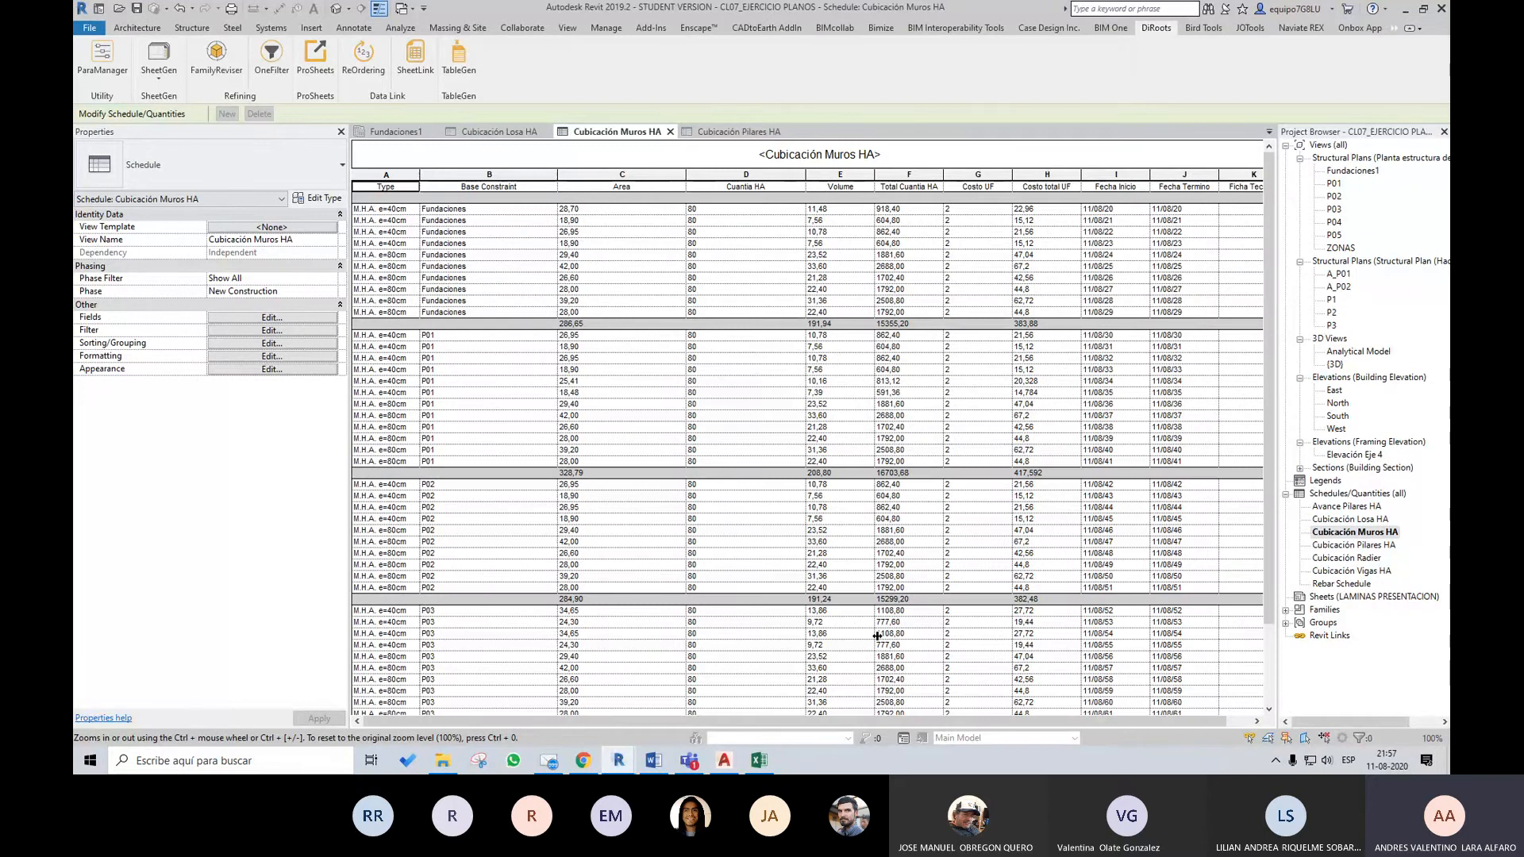
Review the itemized walls schedule, checking the Fecha Inicio and Fecha Termino values of the walls on each level
scroll(877, 635, down, 3)
scroll(1214, 542, up, 3)
click(583, 761)
click(614, 762)
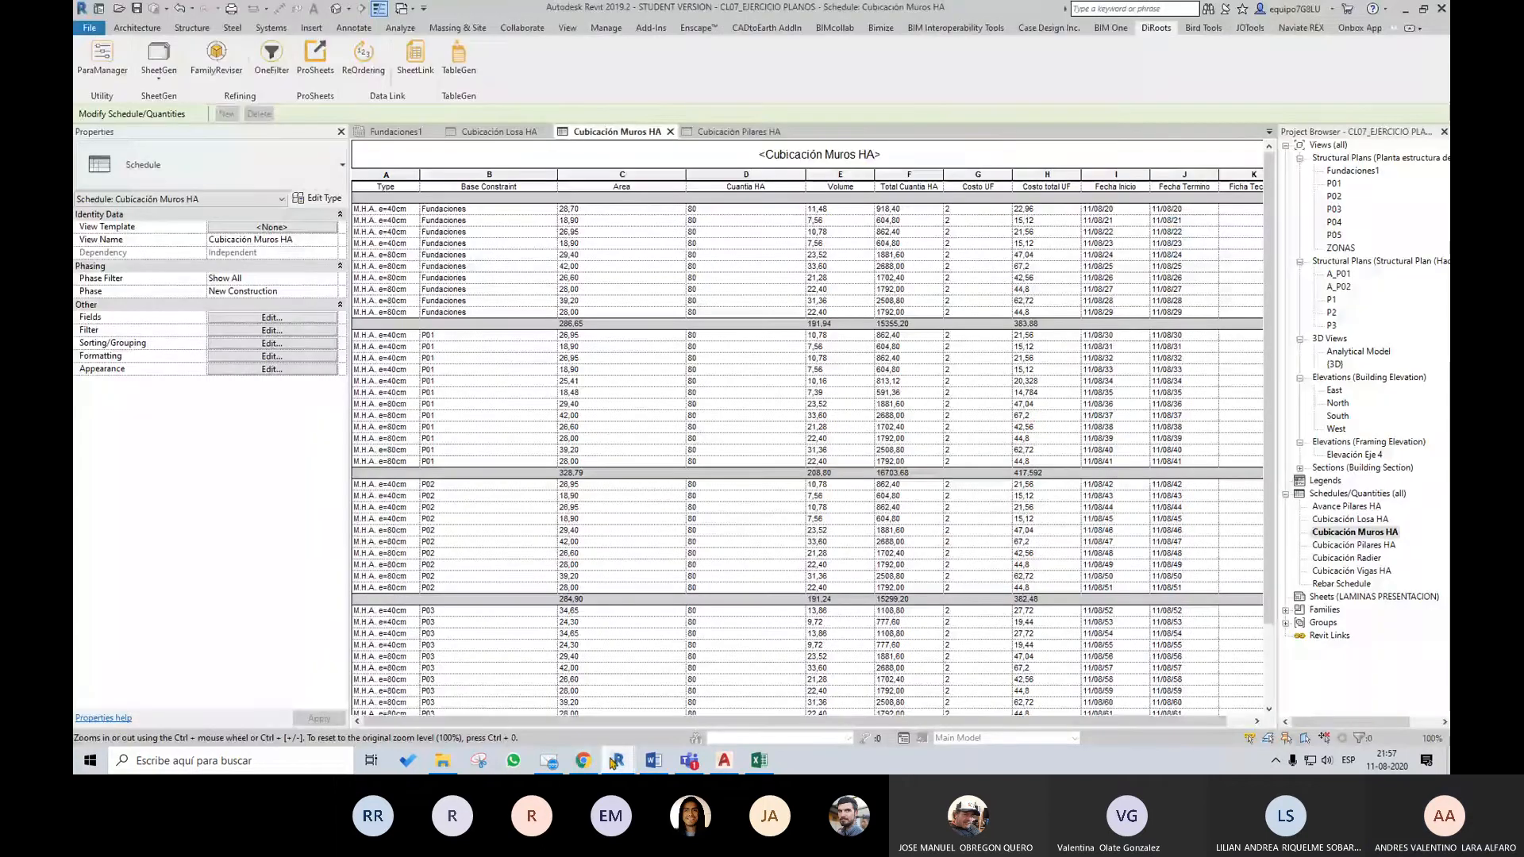
mouse_move(619, 762)
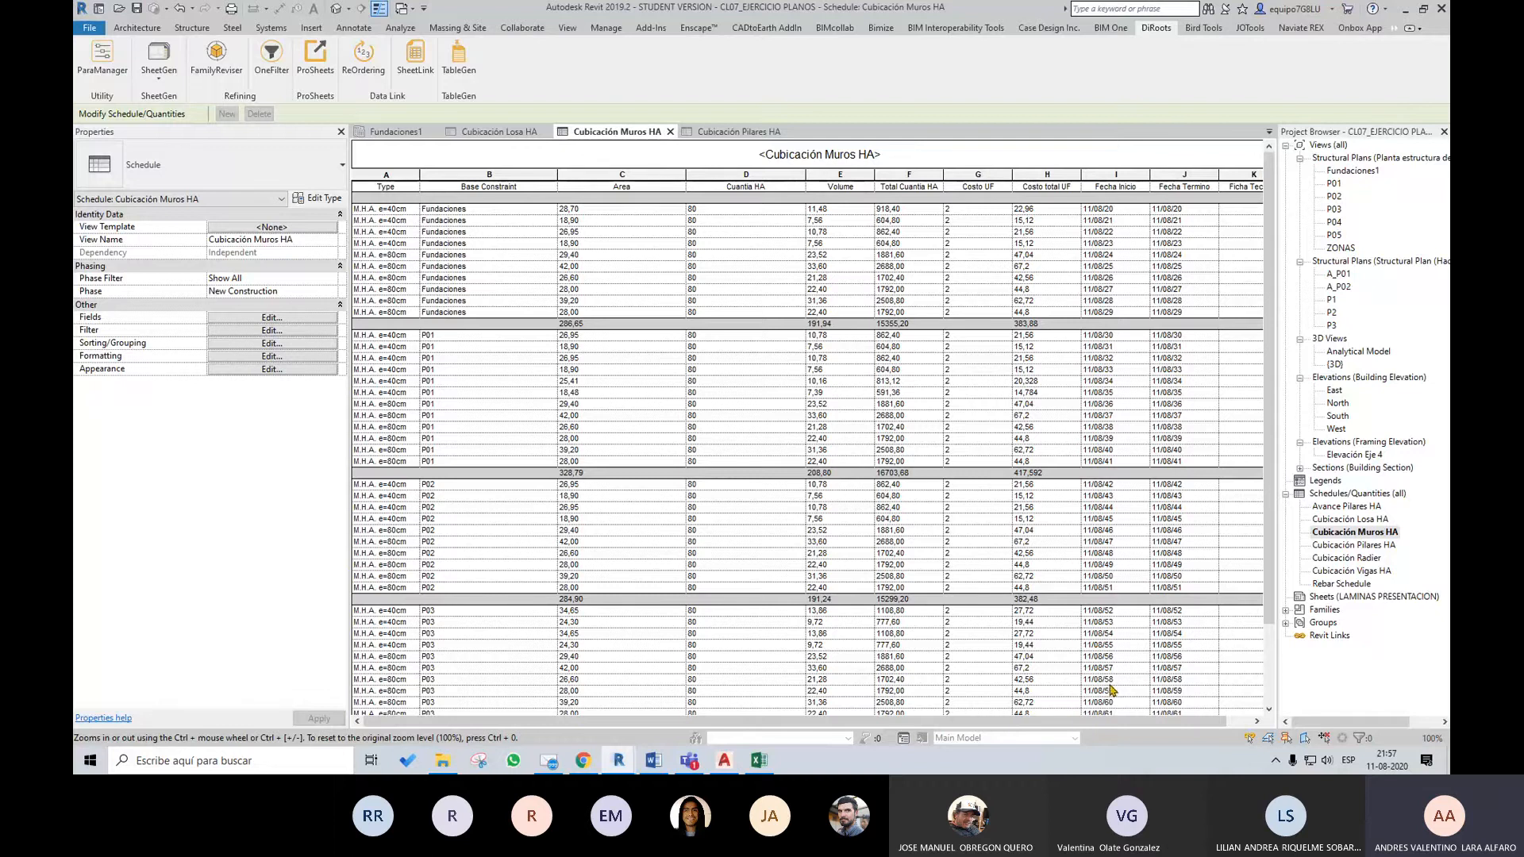
mouse_move(1118, 722)
mouse_down()
mouse_move(1178, 723)
mouse_move(1097, 723)
mouse_up()
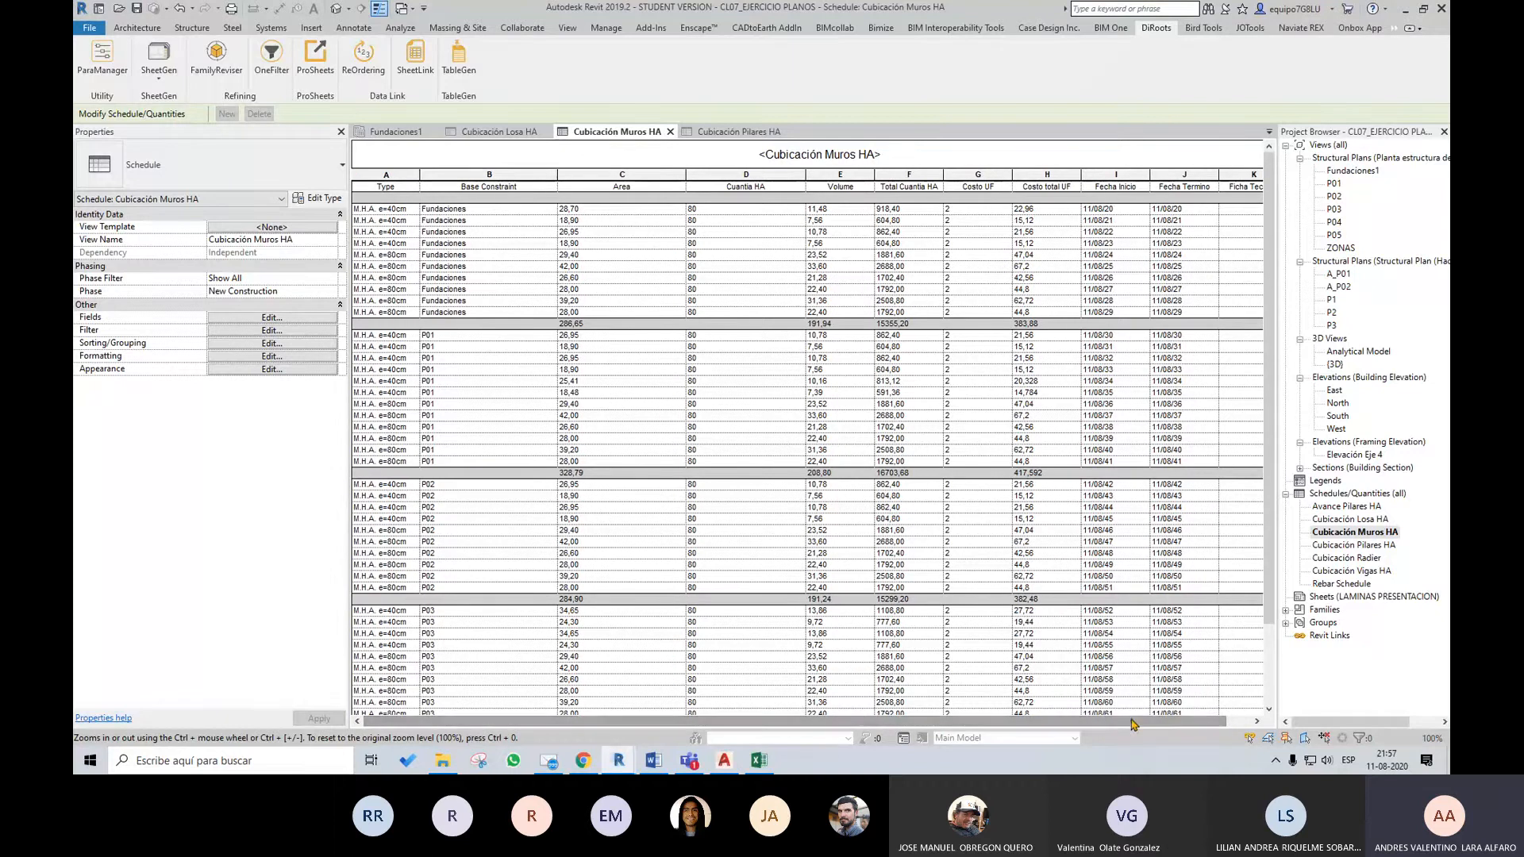
drag(1269, 449, 1270, 526)
scroll(1270, 548, up, 3)
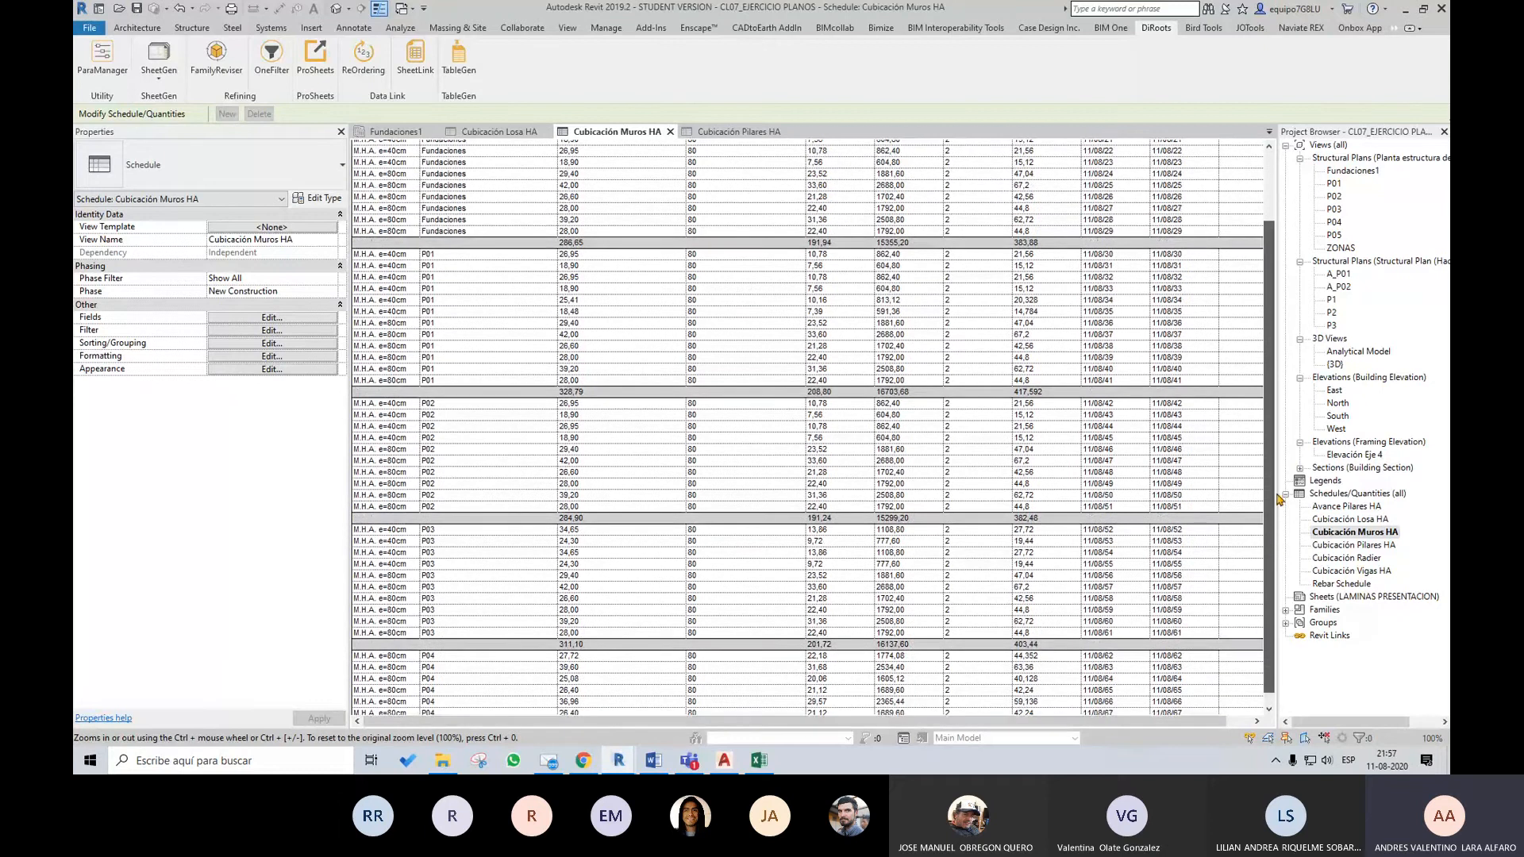
Close the Cubicación Pilares HA schedule view and the CL07_EJERCICIO PLANOS project
click(789, 131)
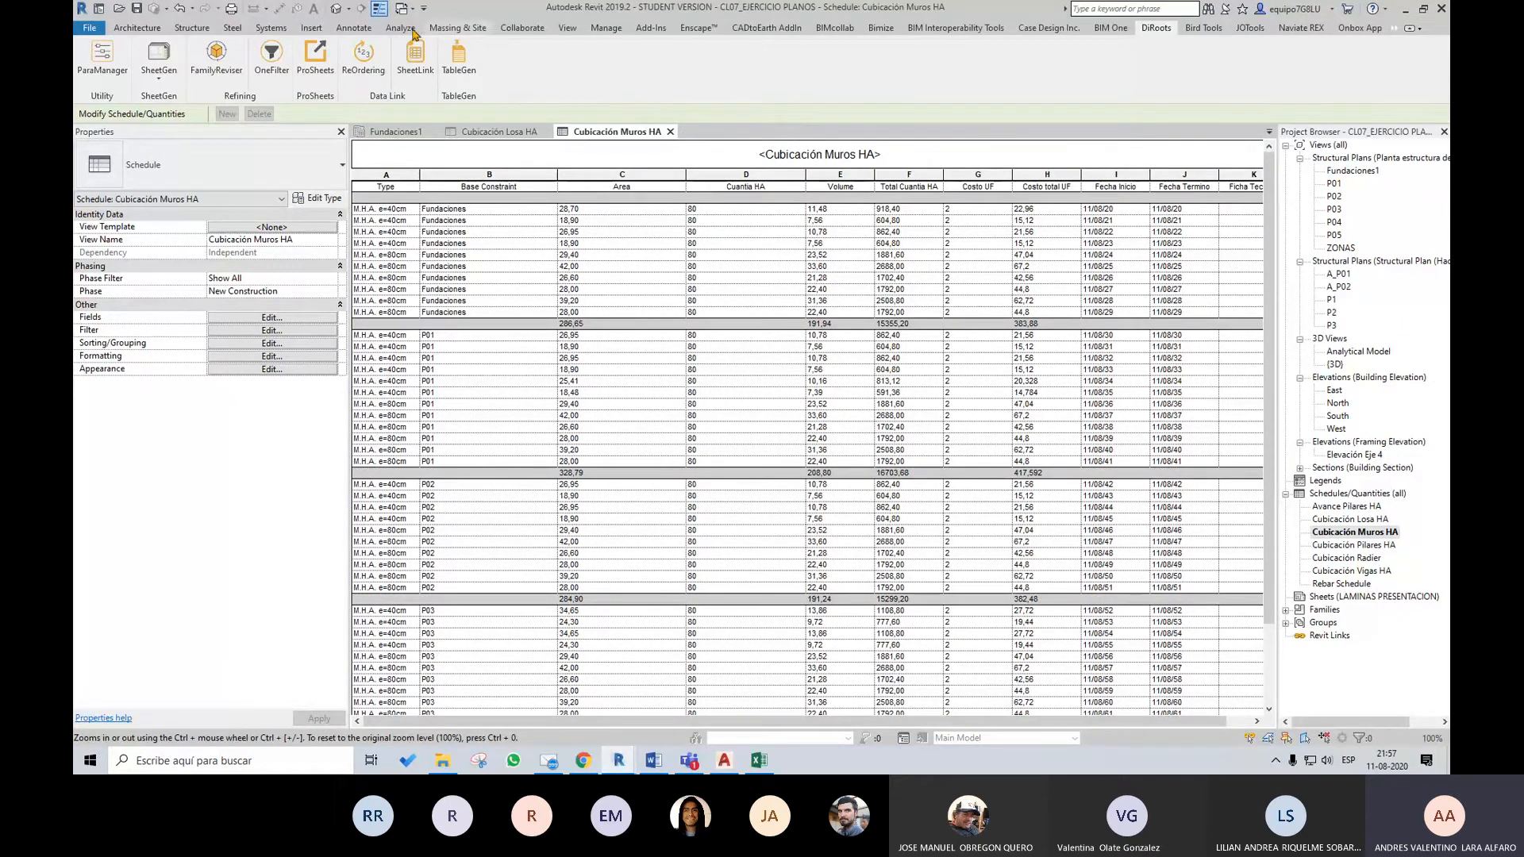
click(90, 28)
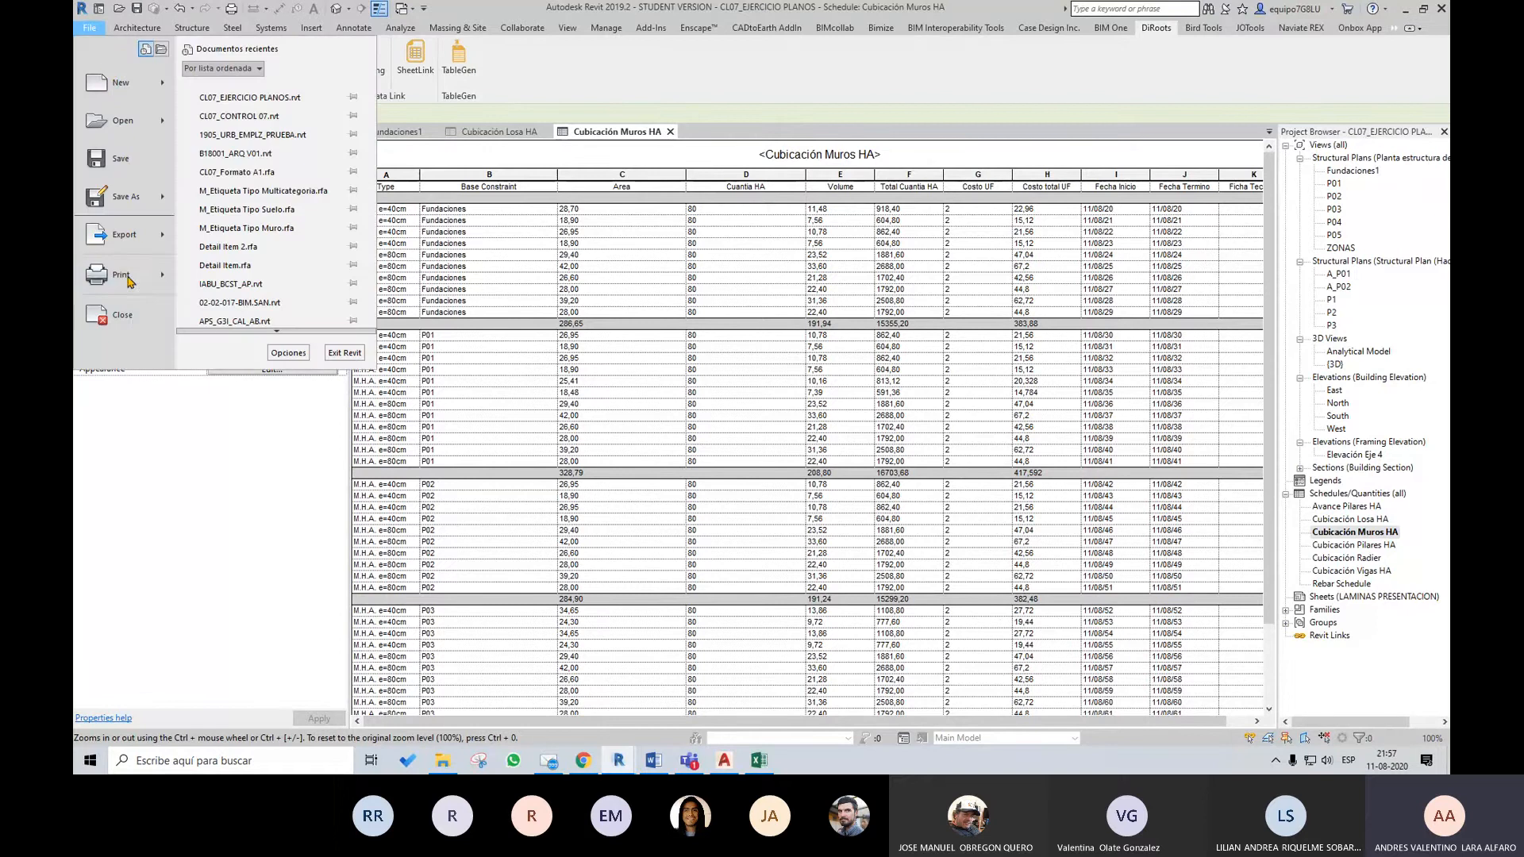
click(119, 314)
click(787, 387)
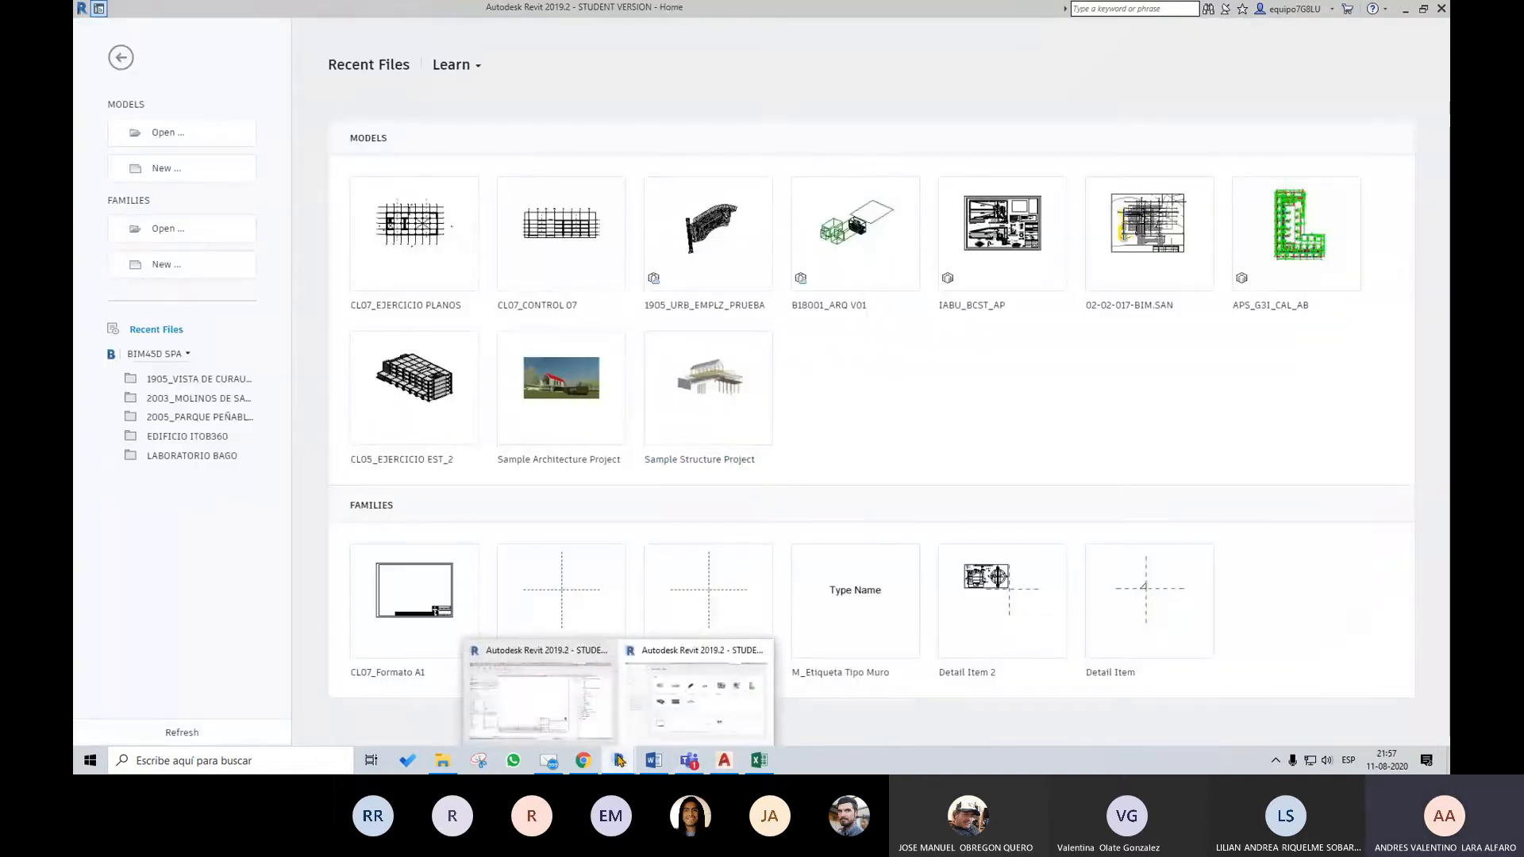
Switch to the CL07_CONTROL 07 project and examine the layout of sheet PL003 - PLANO 03
click(557, 703)
scroll(927, 442, down, 7)
middle_drag(796, 420, 768, 451)
scroll(927, 437, up, 2)
scroll(927, 441, up, 1)
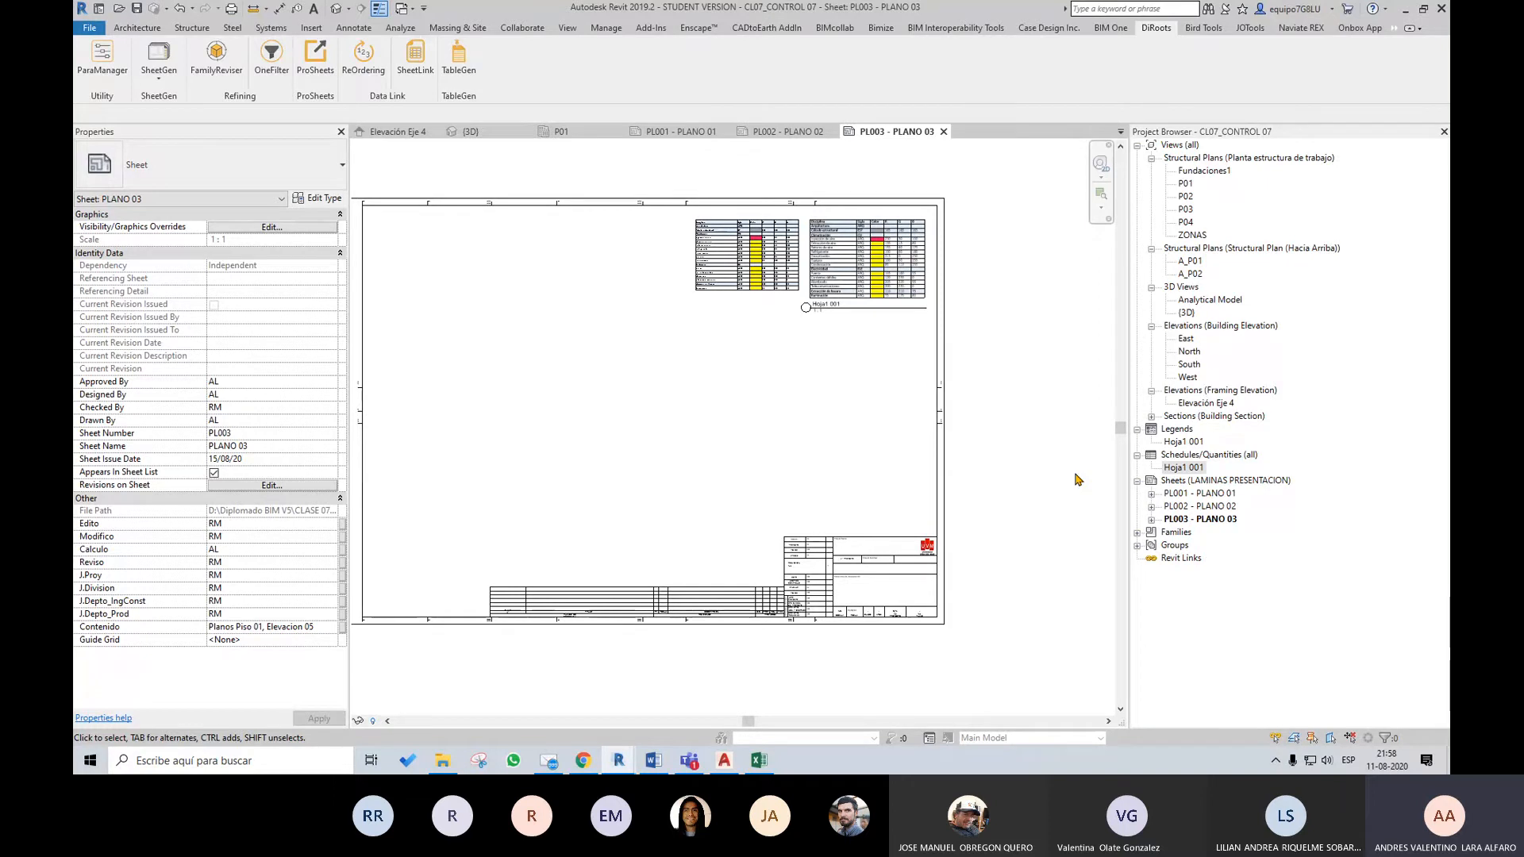
Examine the levels and grids in the South elevation and in the P01 structural plan
double_click(1189, 363)
scroll(1089, 474, up, 4)
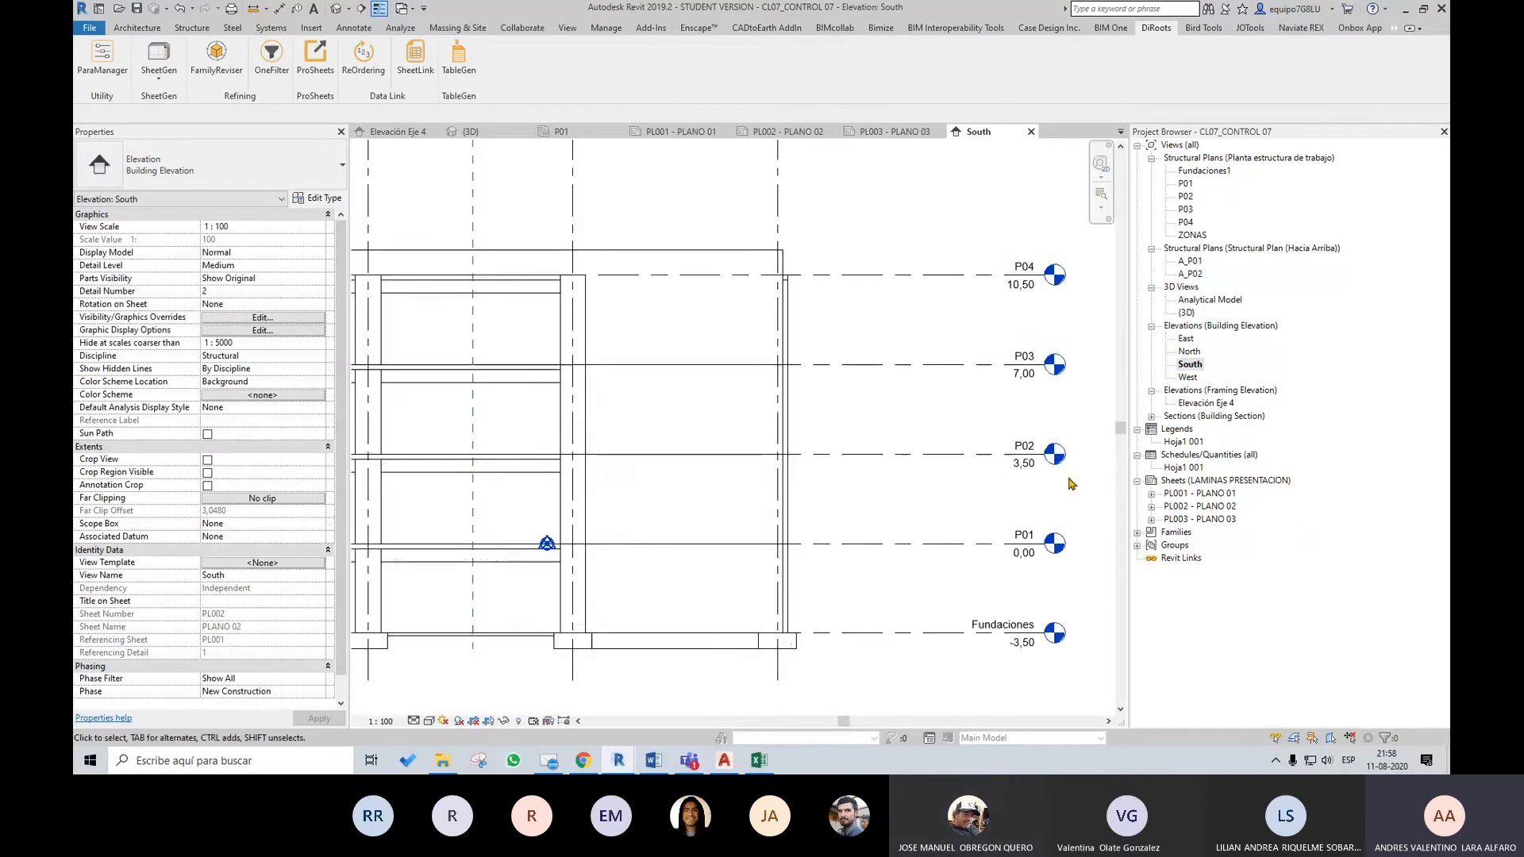
scroll(898, 524, down, 5)
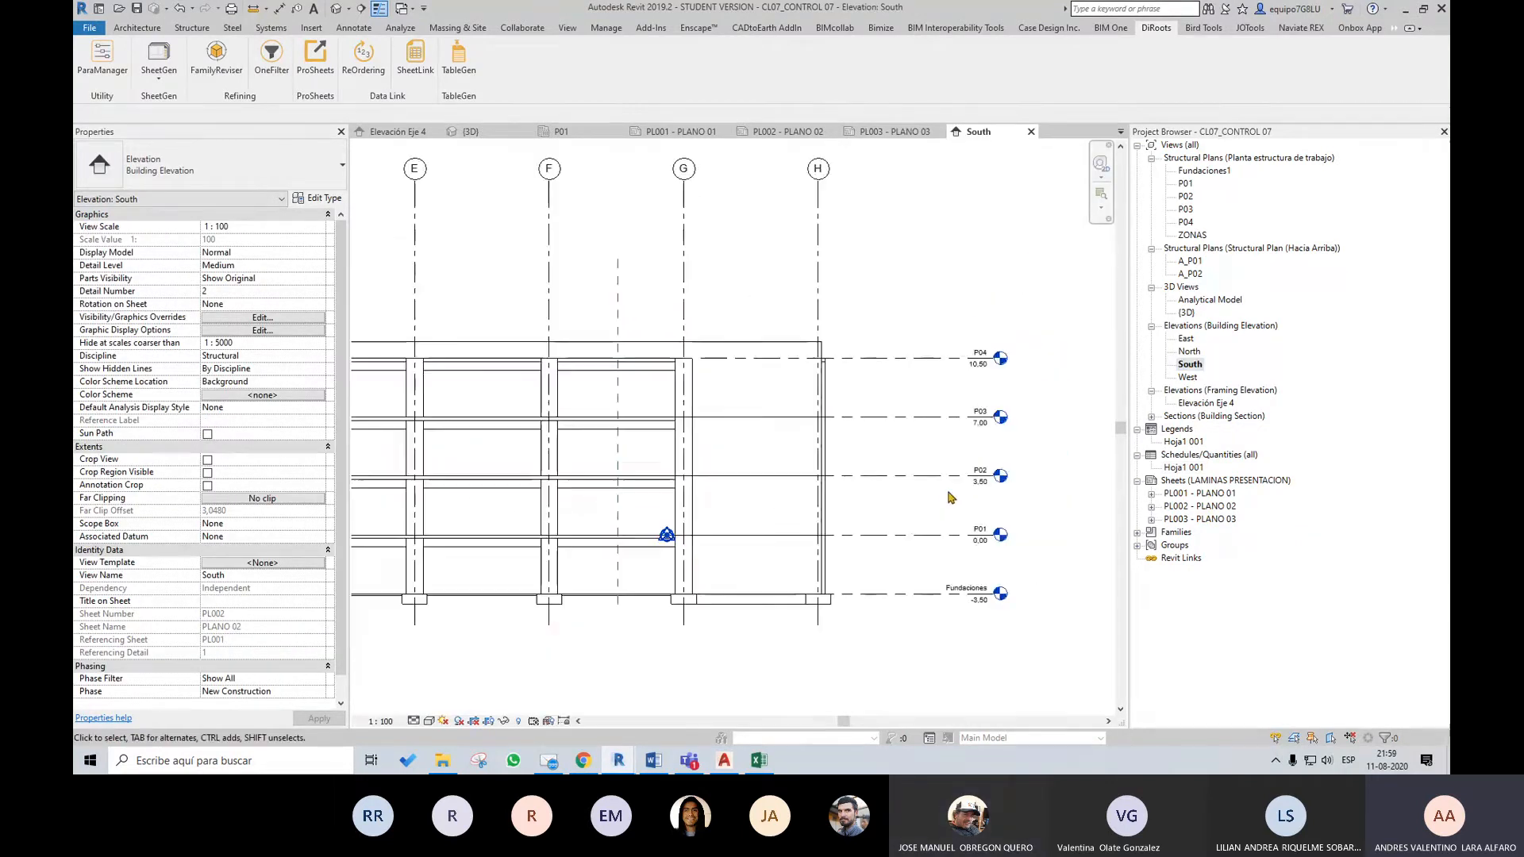
middle_drag(876, 641, 970, 623)
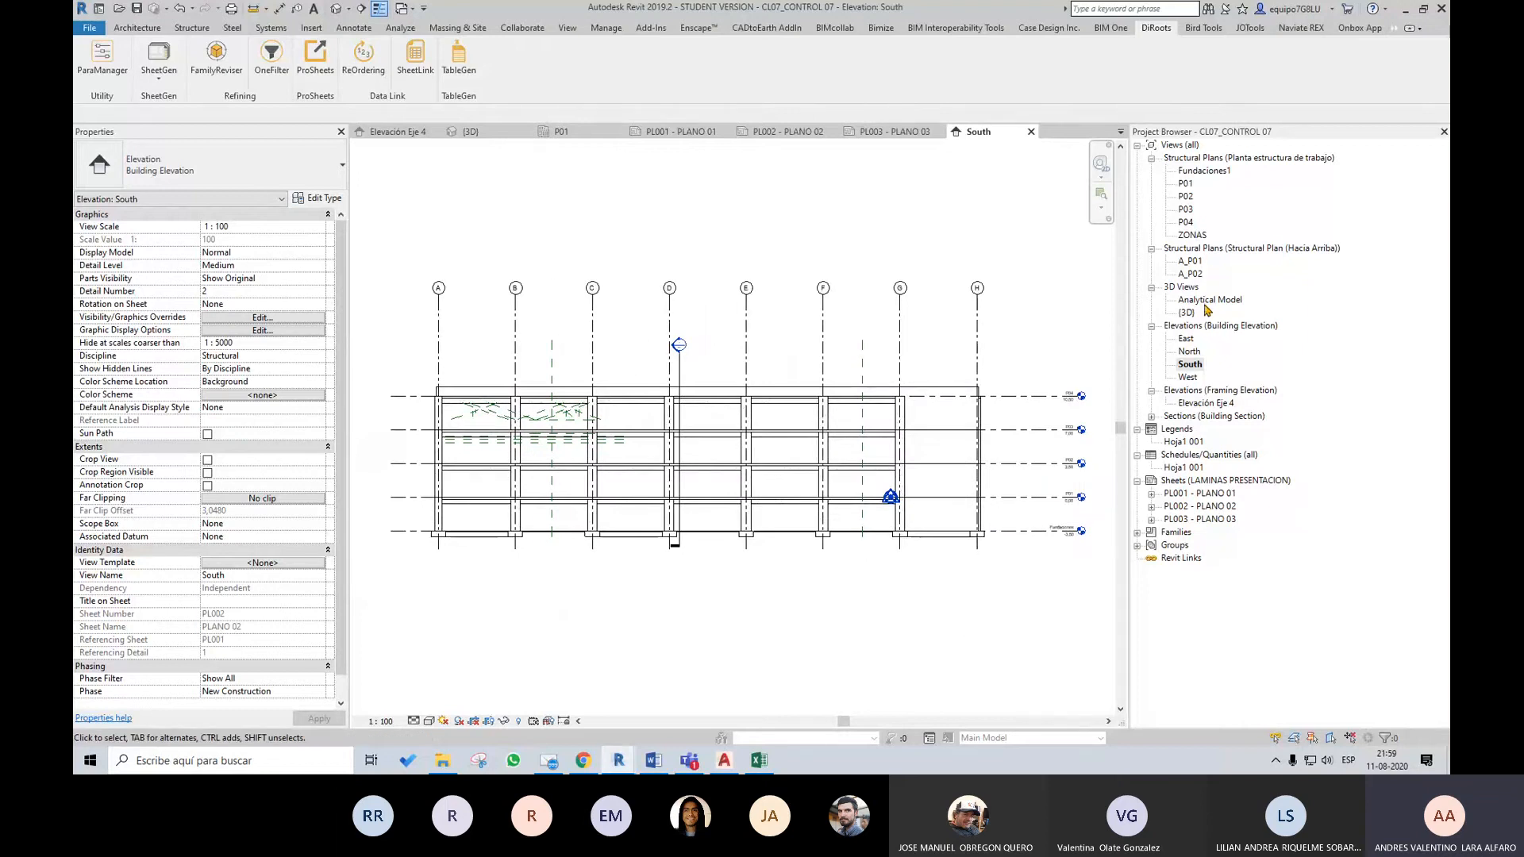
double_click(1186, 184)
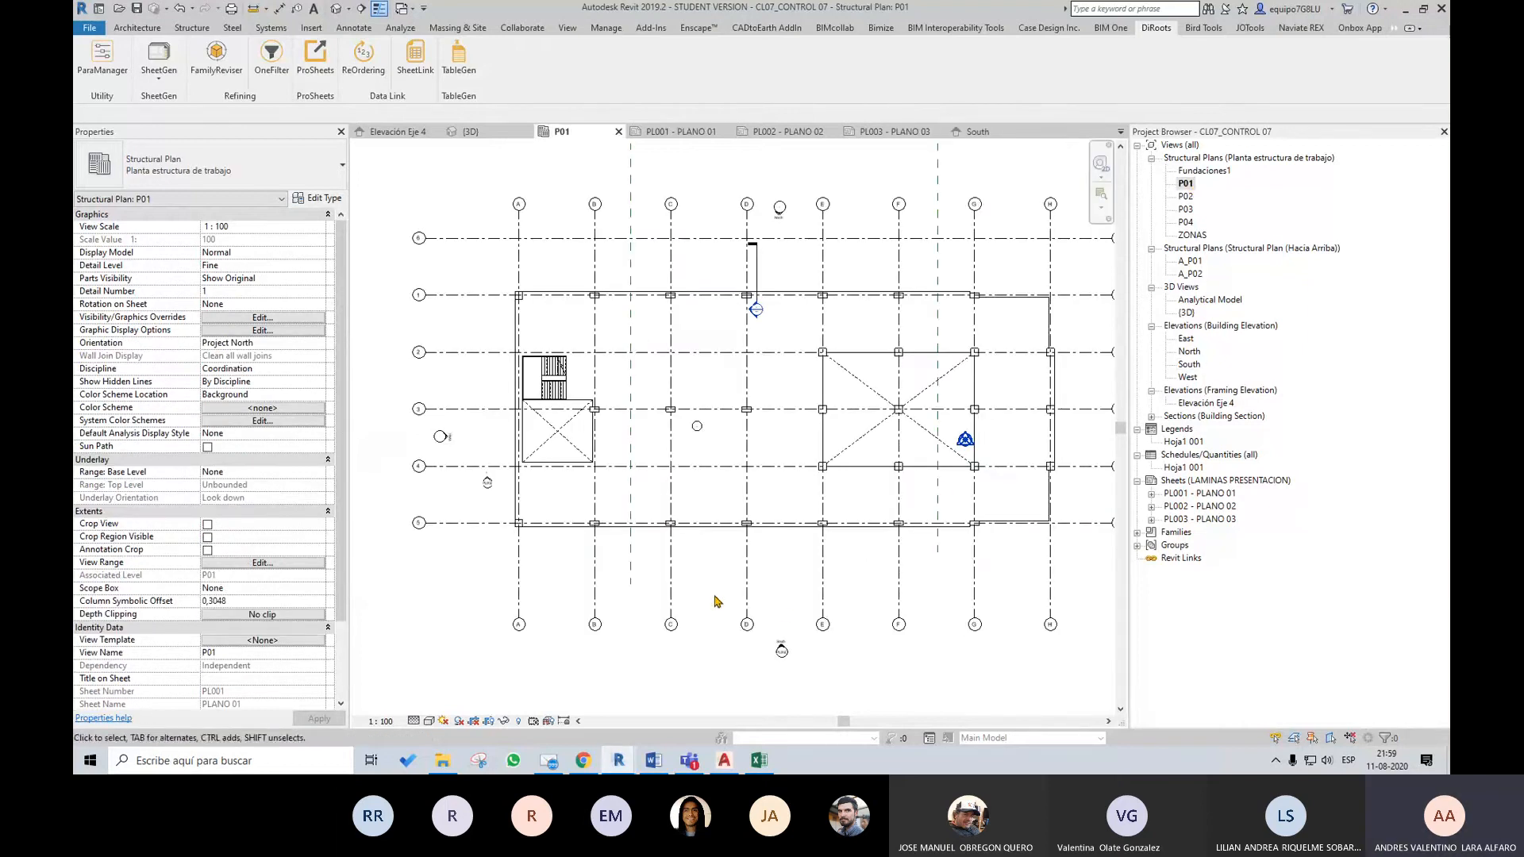
middle_drag(783, 609, 751, 620)
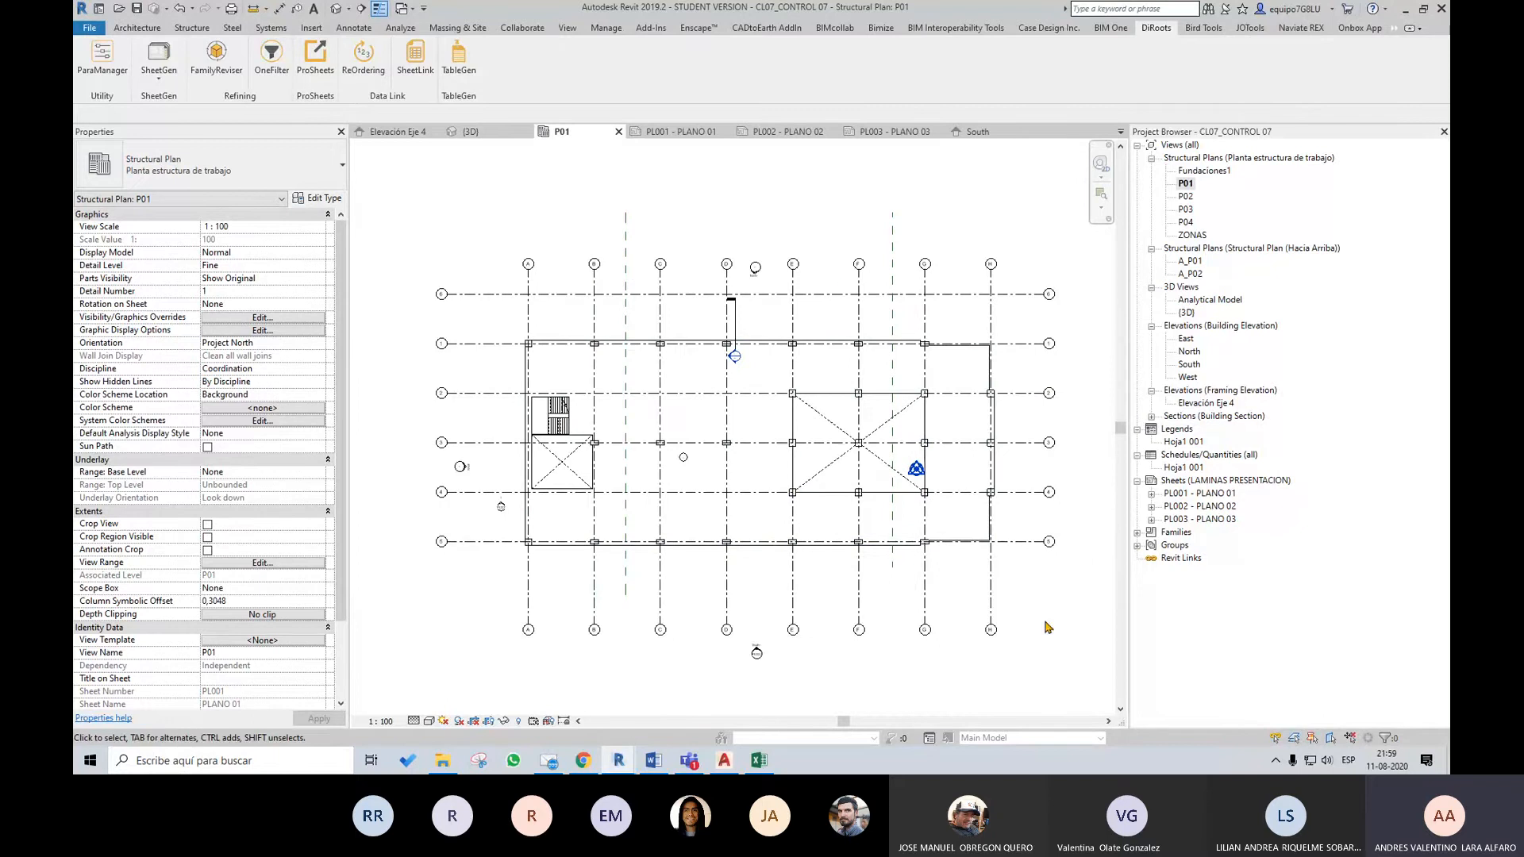
middle_drag(882, 653, 874, 650)
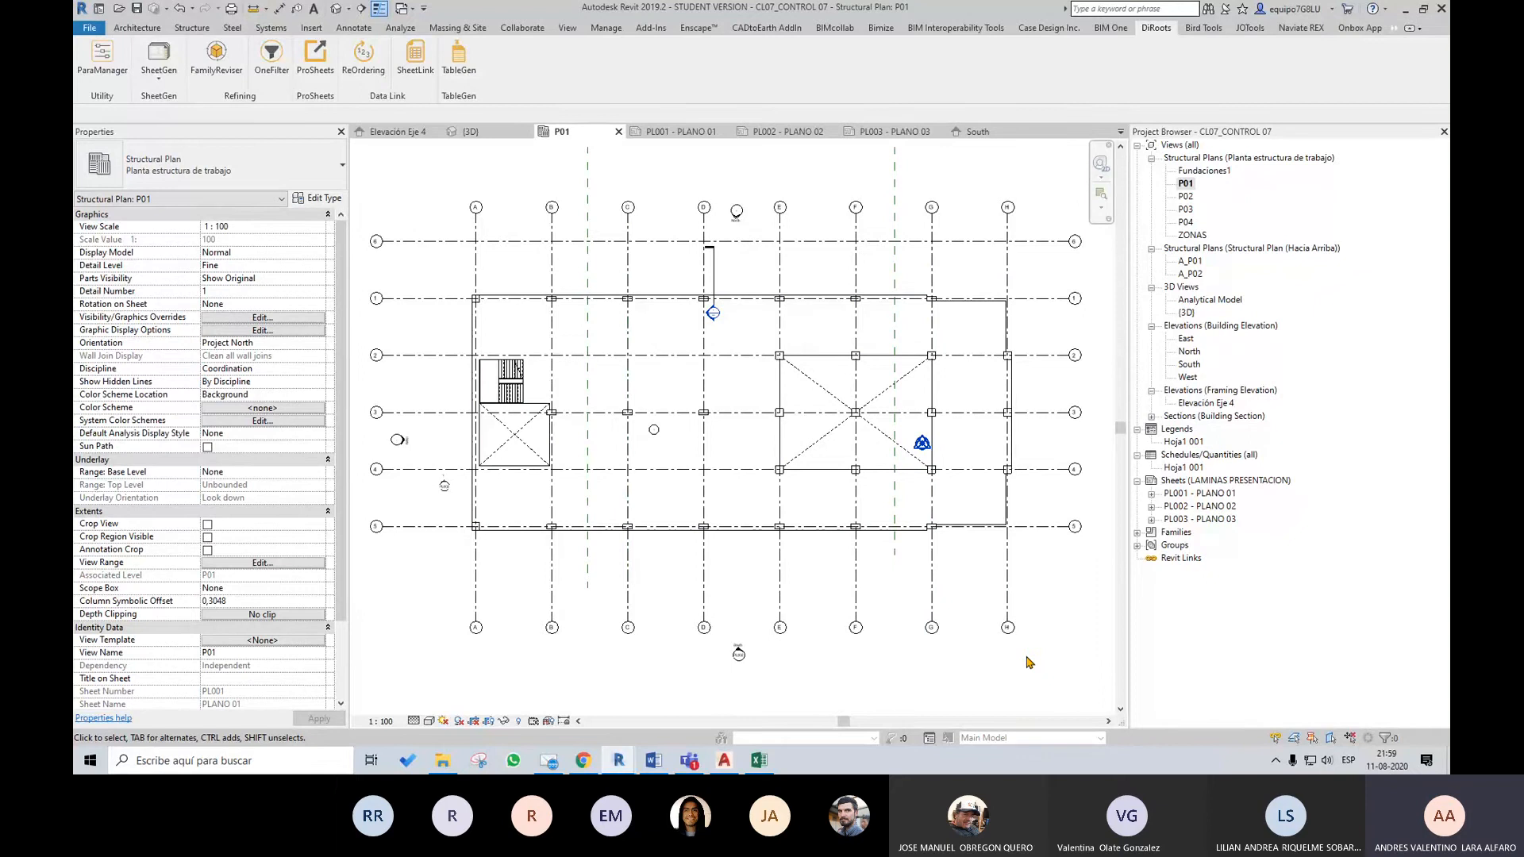
Switch to the Control 07 Word document and highlight the note "Se evaluara presentación de cada plano"
click(654, 760)
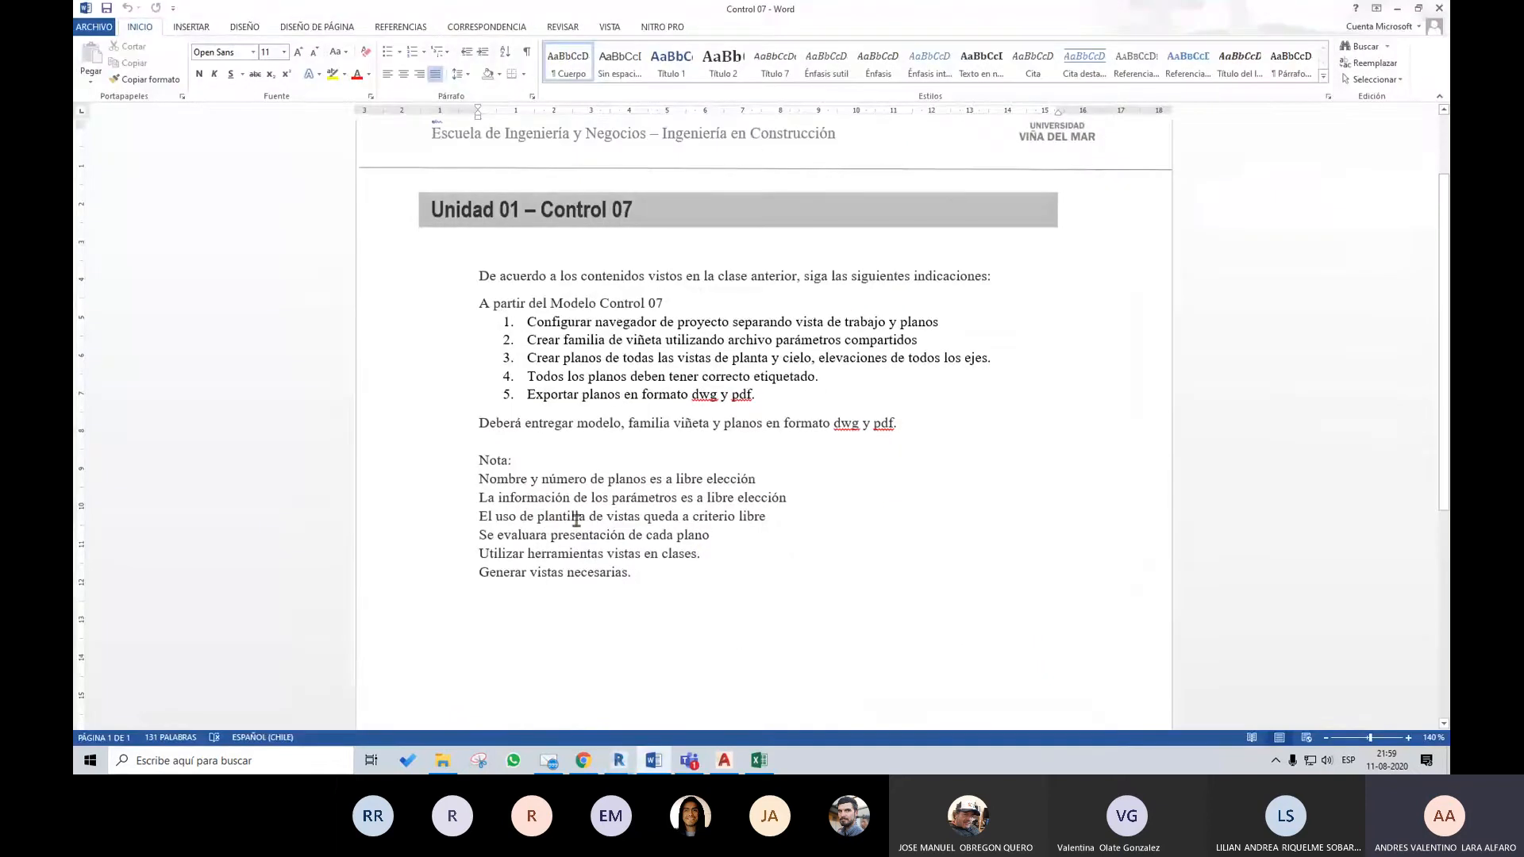
click(550, 518)
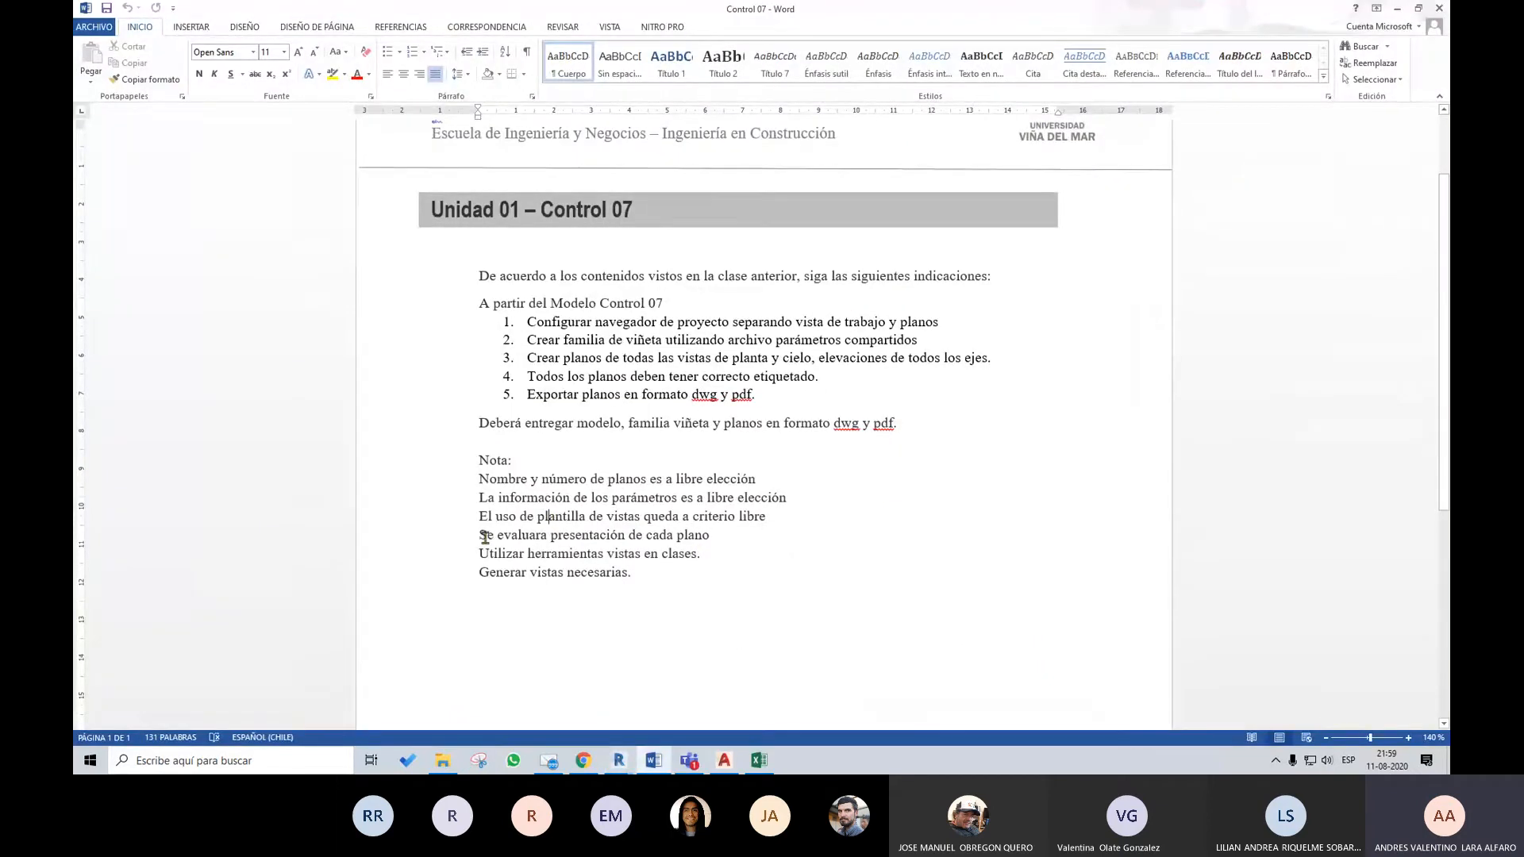
drag(481, 537, 715, 537)
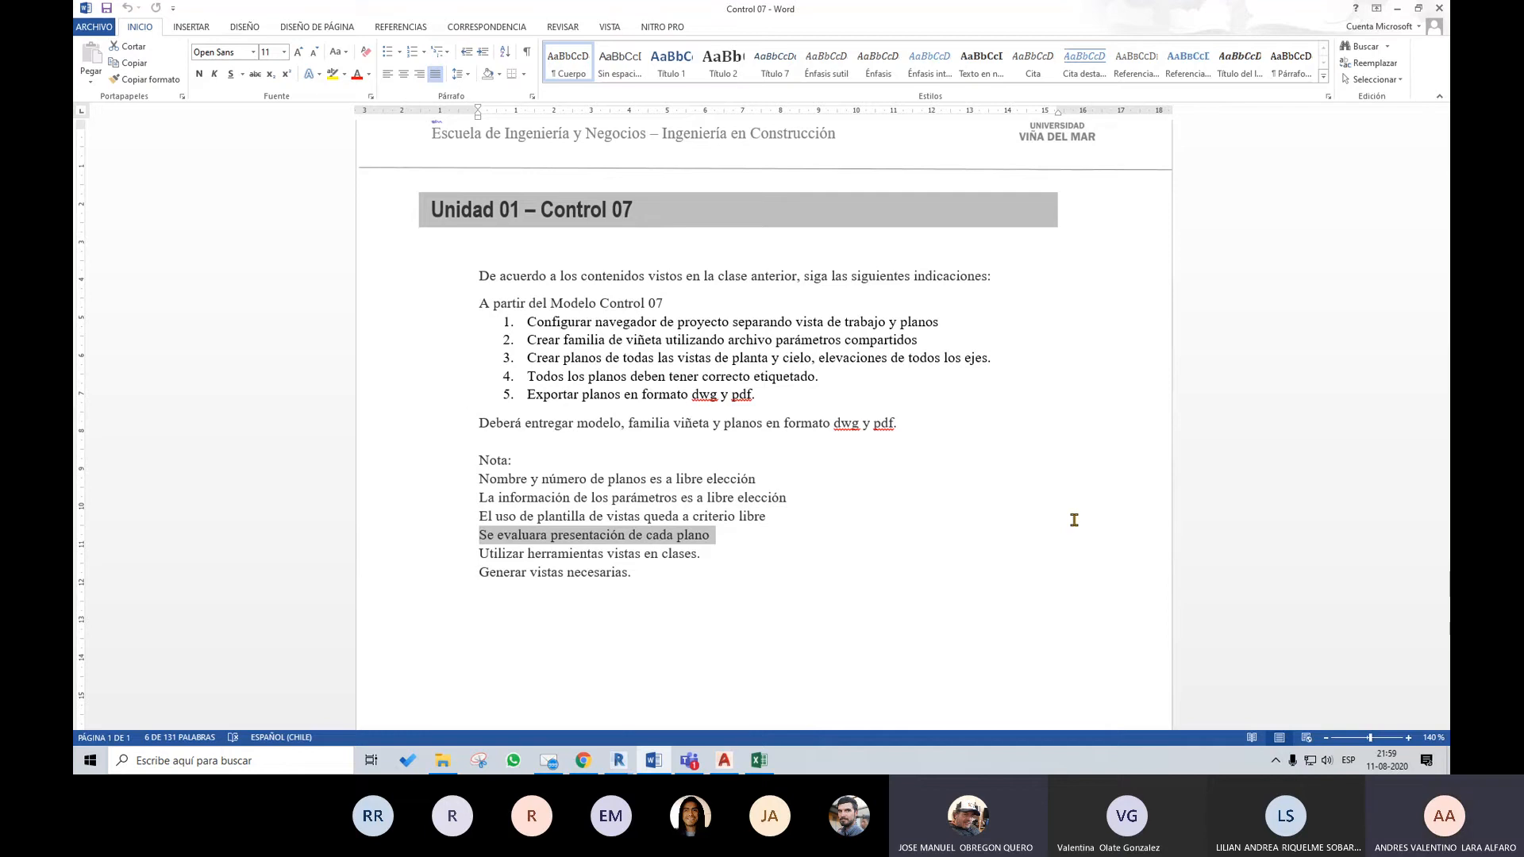
Return to the CL07_CONTROL 07 project in Revit and inspect the building in the default 3D view
click(595, 764)
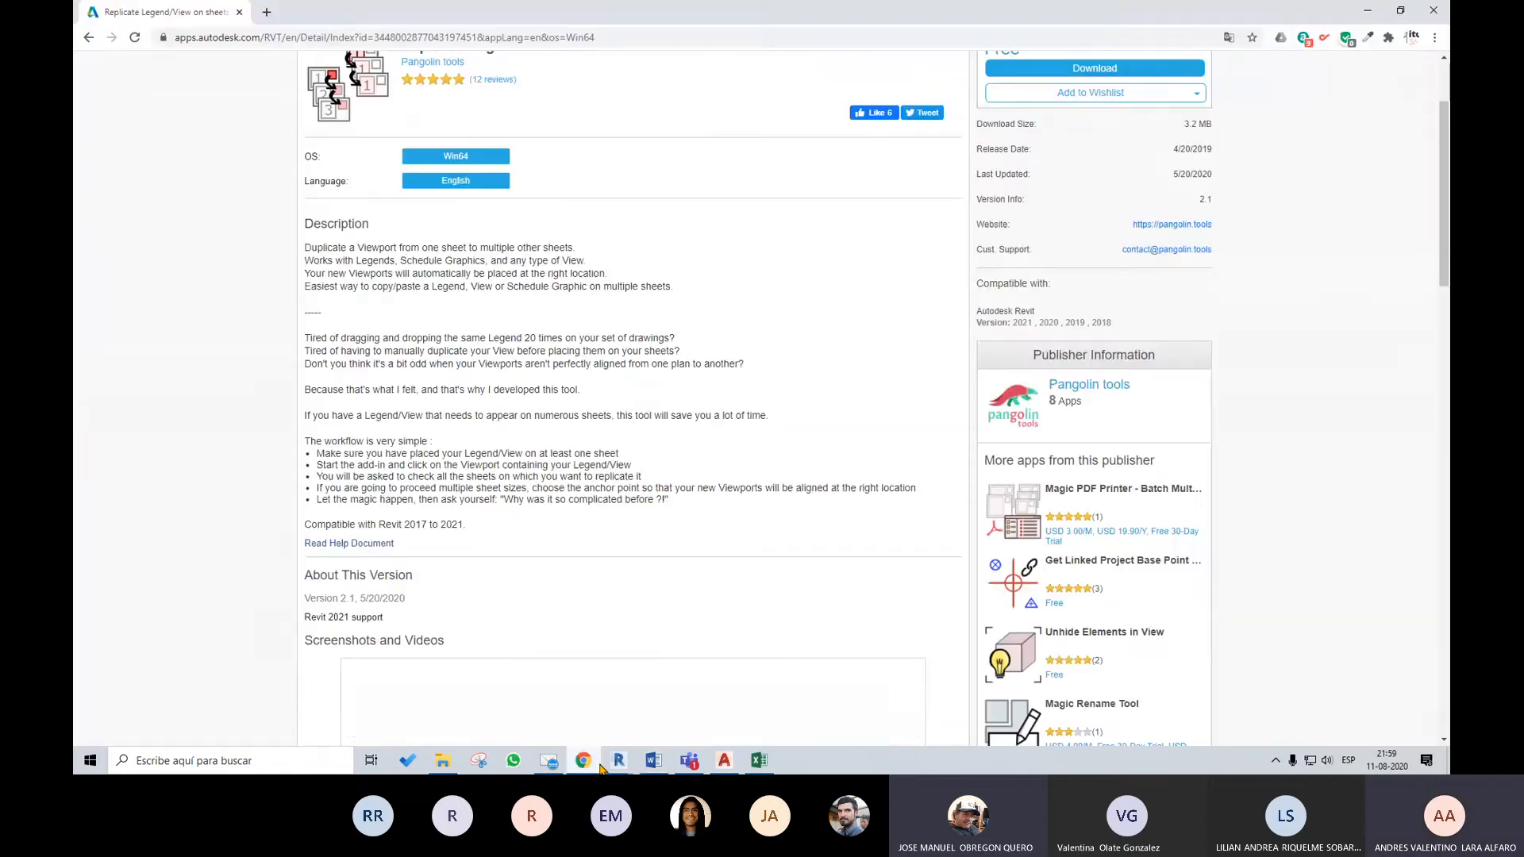
mouse_move(617, 762)
click(597, 705)
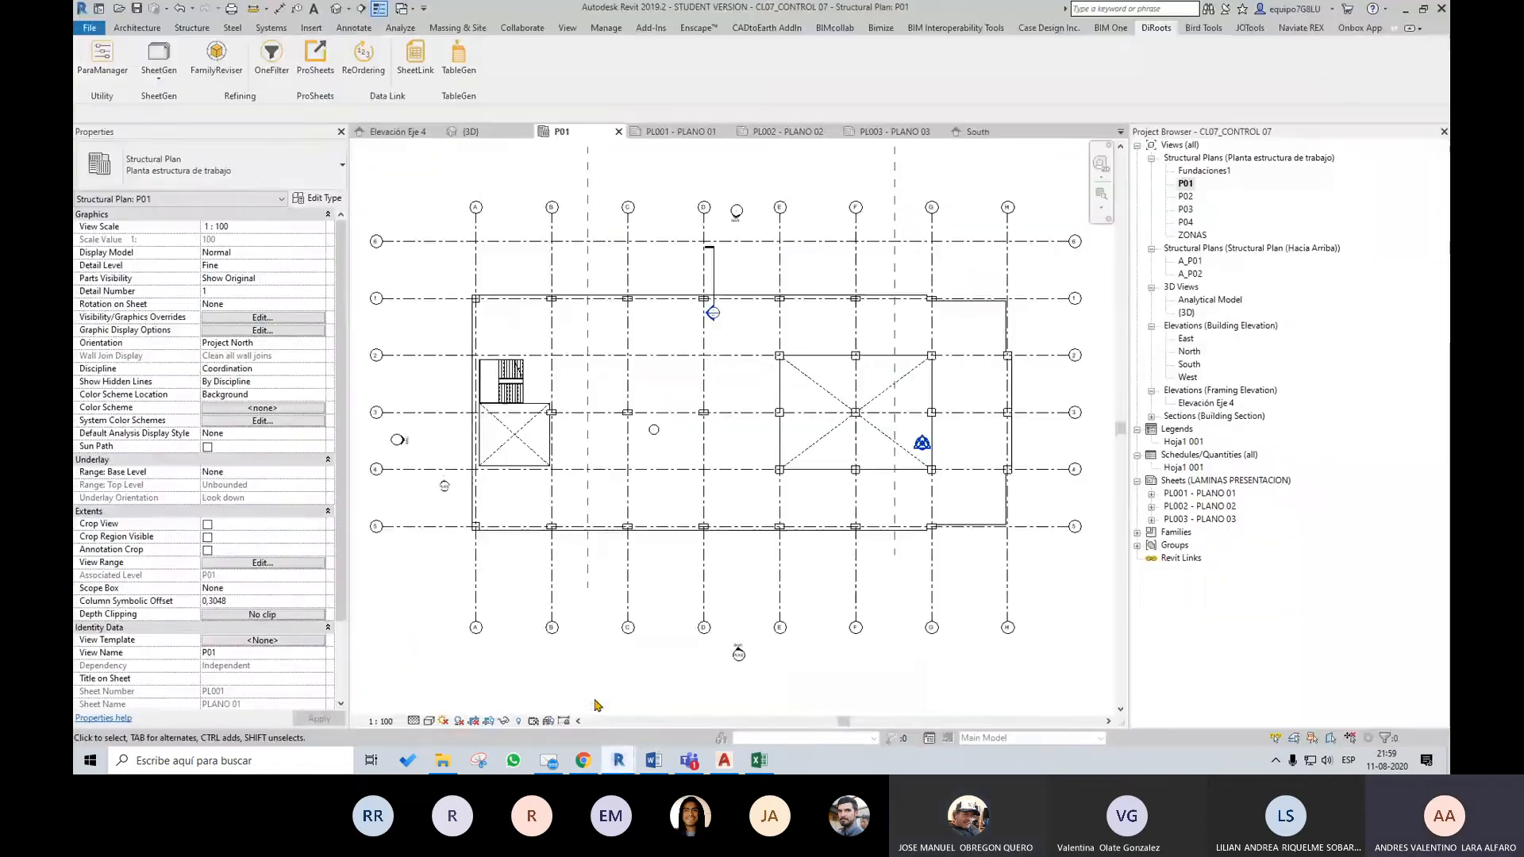
click(338, 8)
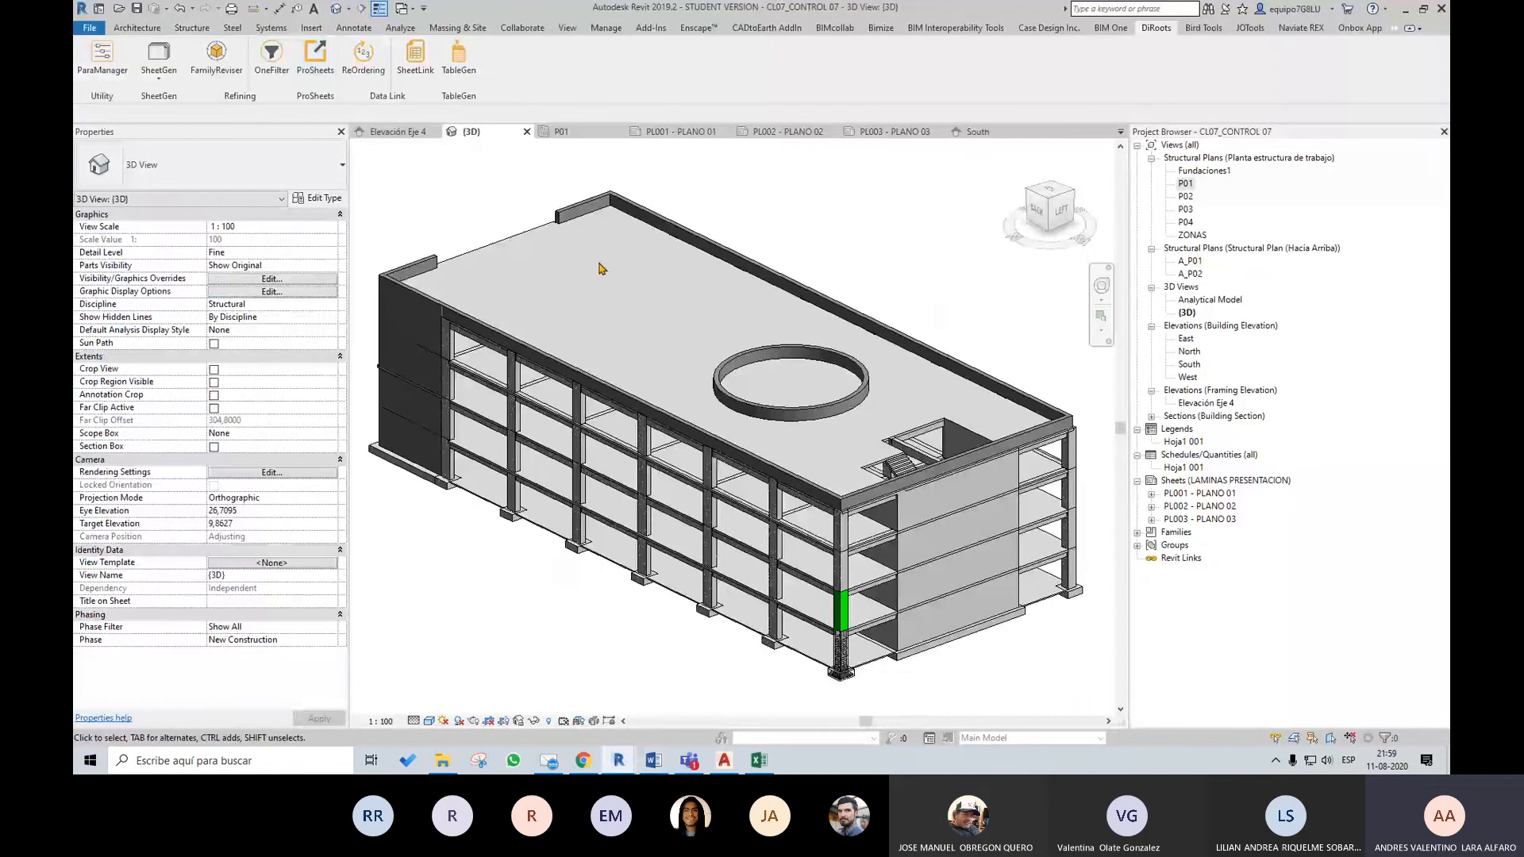
scroll(864, 424, down, 2)
scroll(833, 448, up, 2)
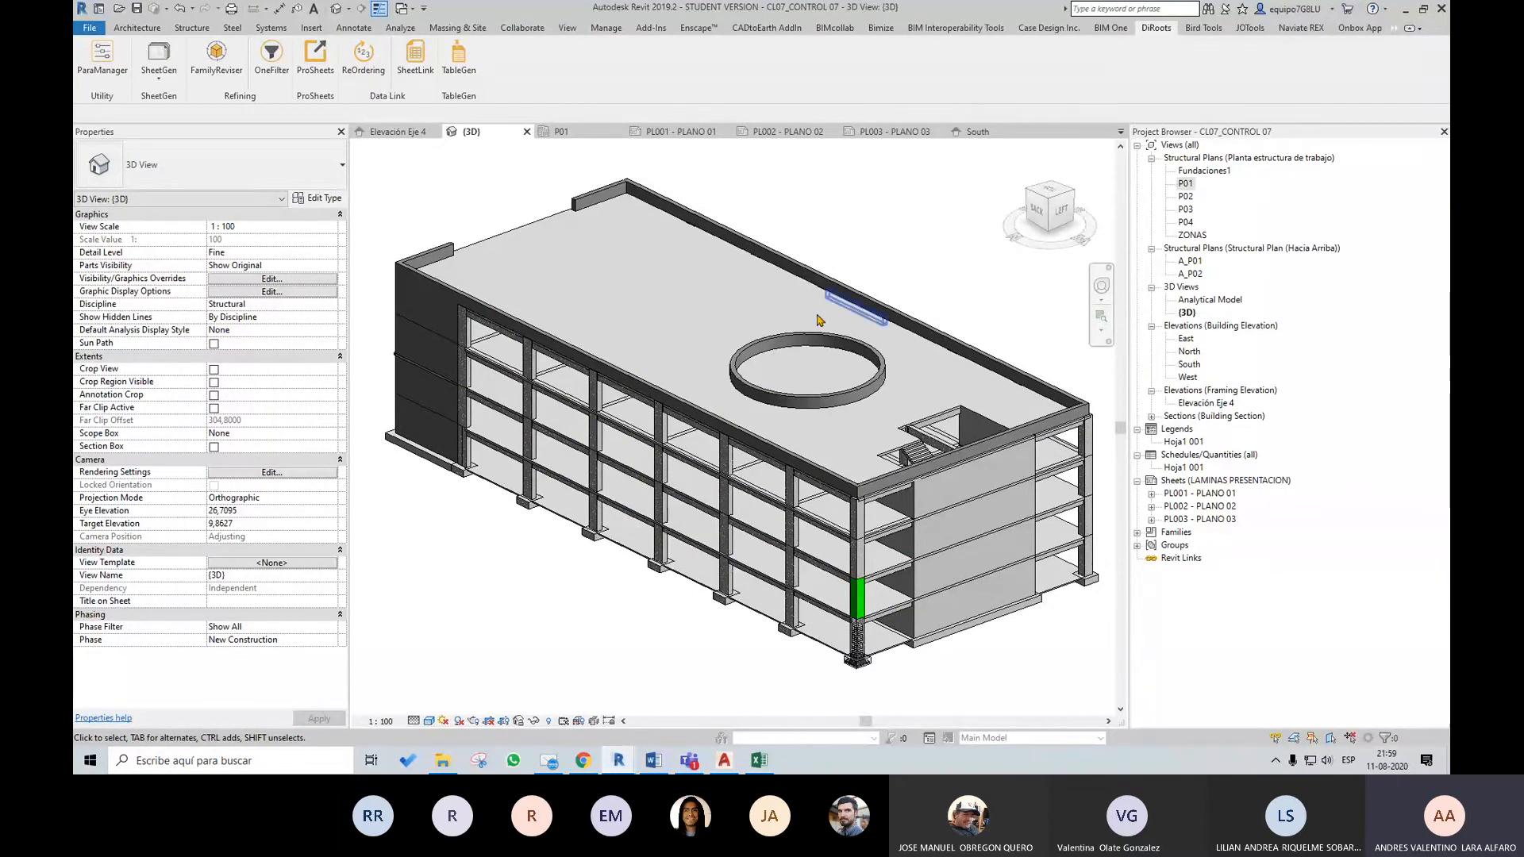
Switch to Chrome, search for "drive" in a new tab and open Google Drive
middle_drag(1061, 634, 1022, 579)
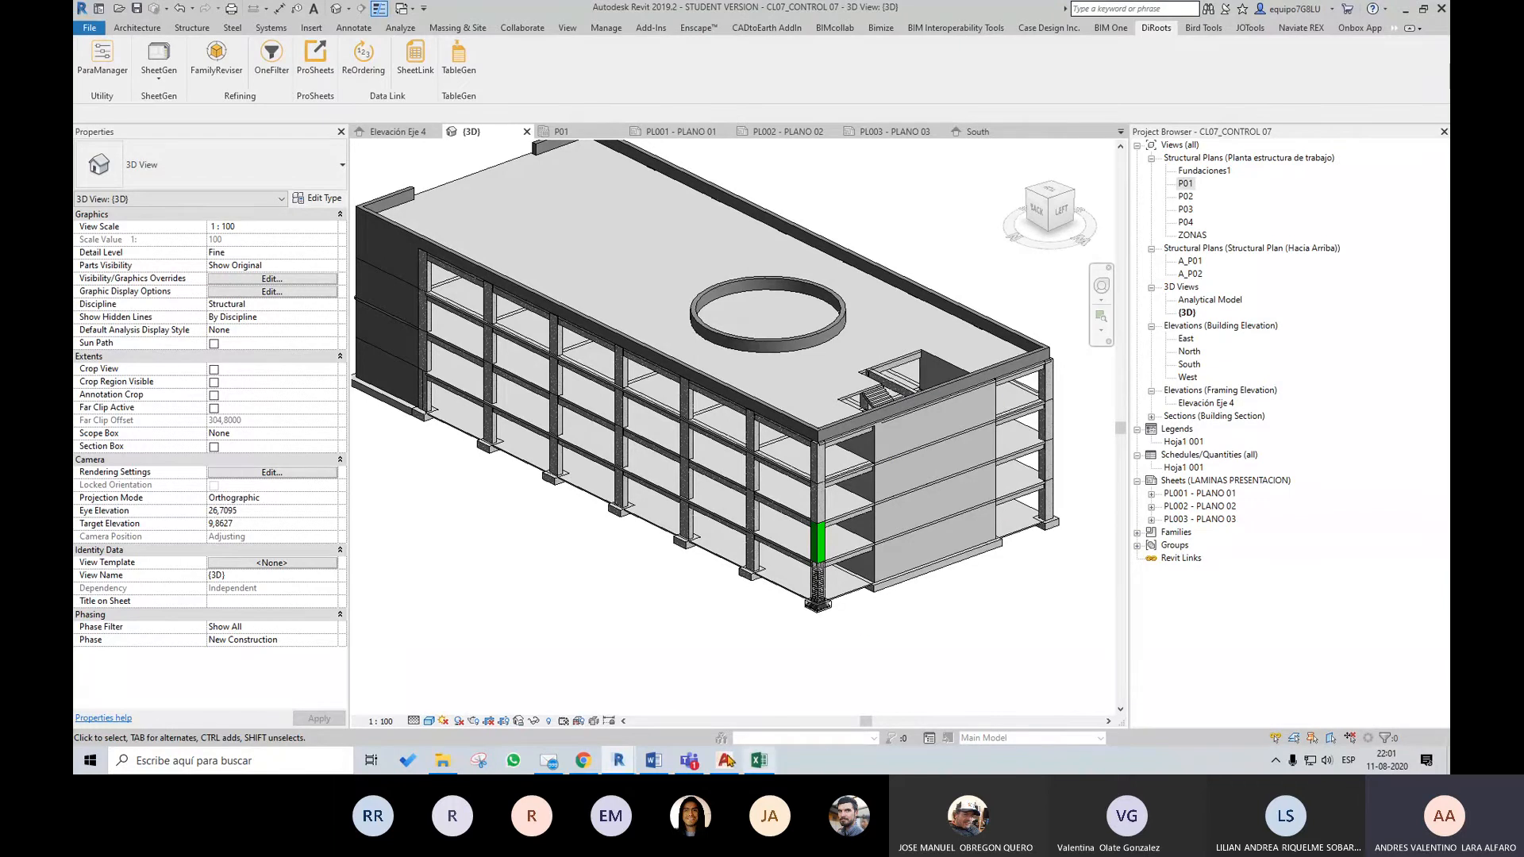
click(589, 757)
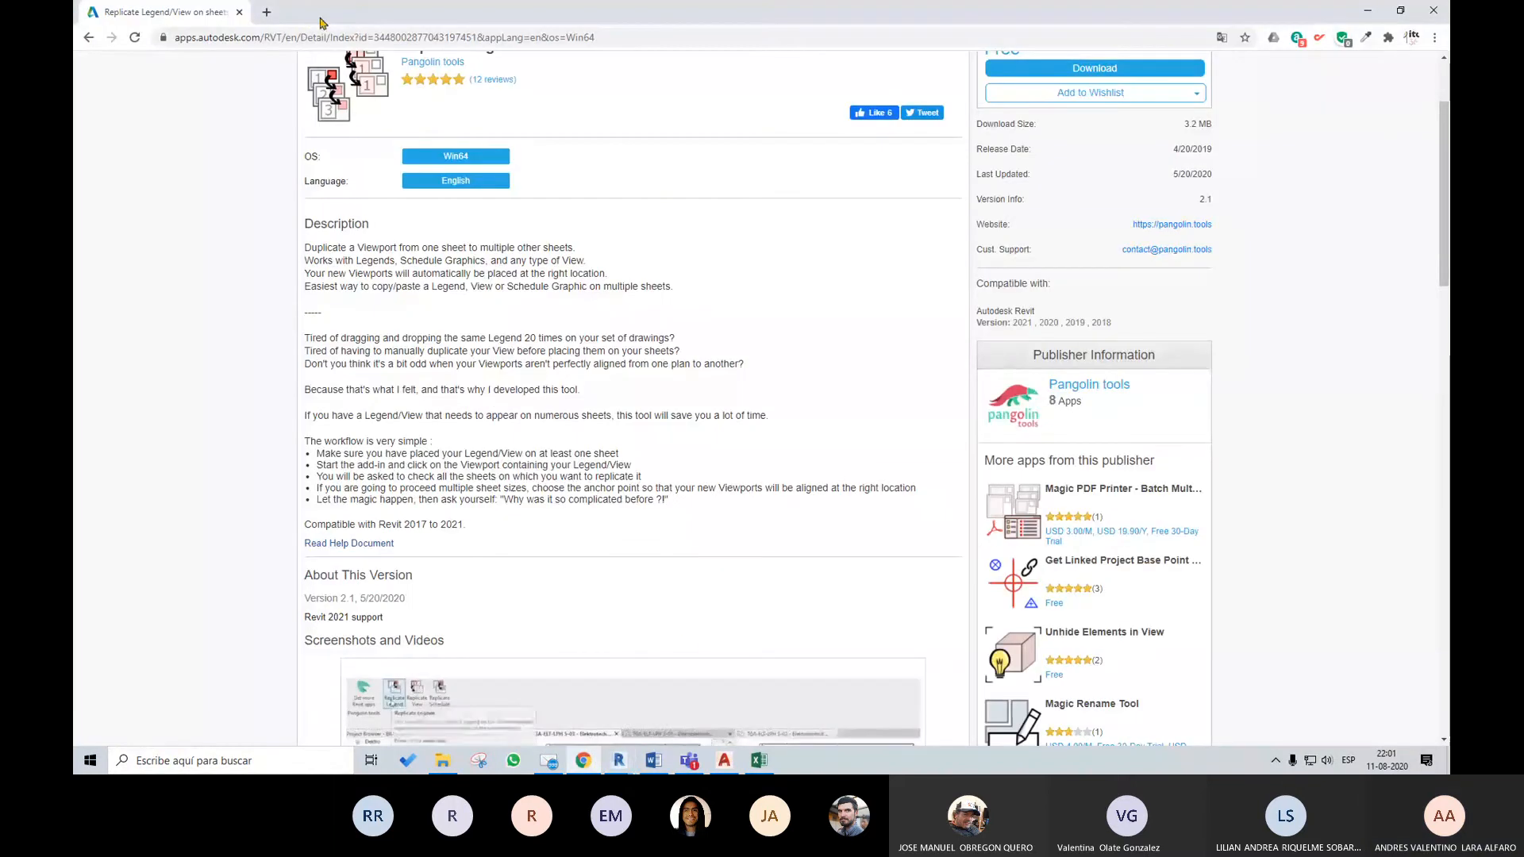
click(267, 12)
text(drive)
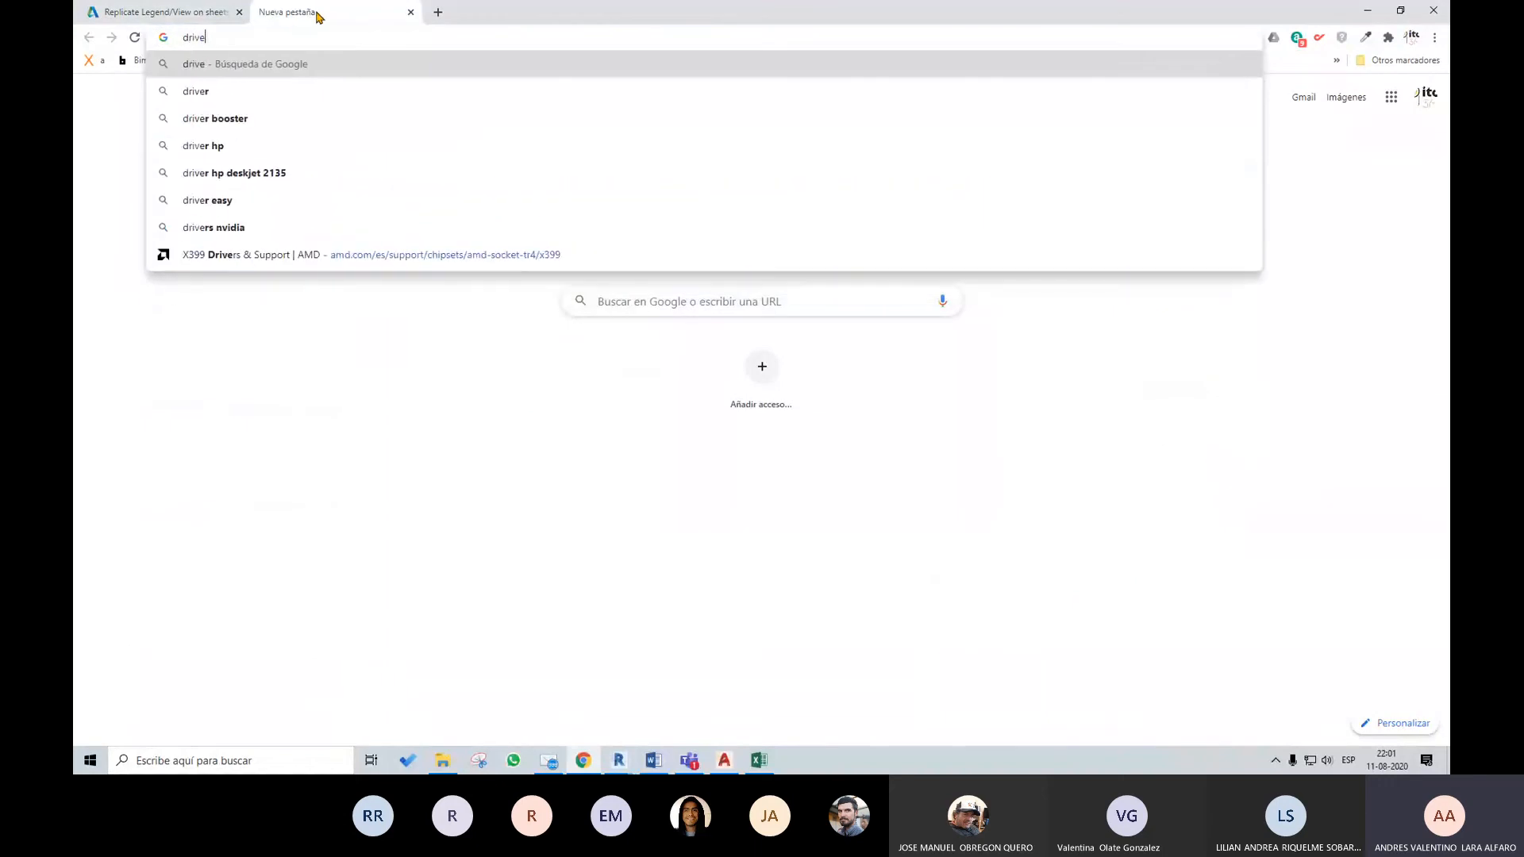
key(Return)
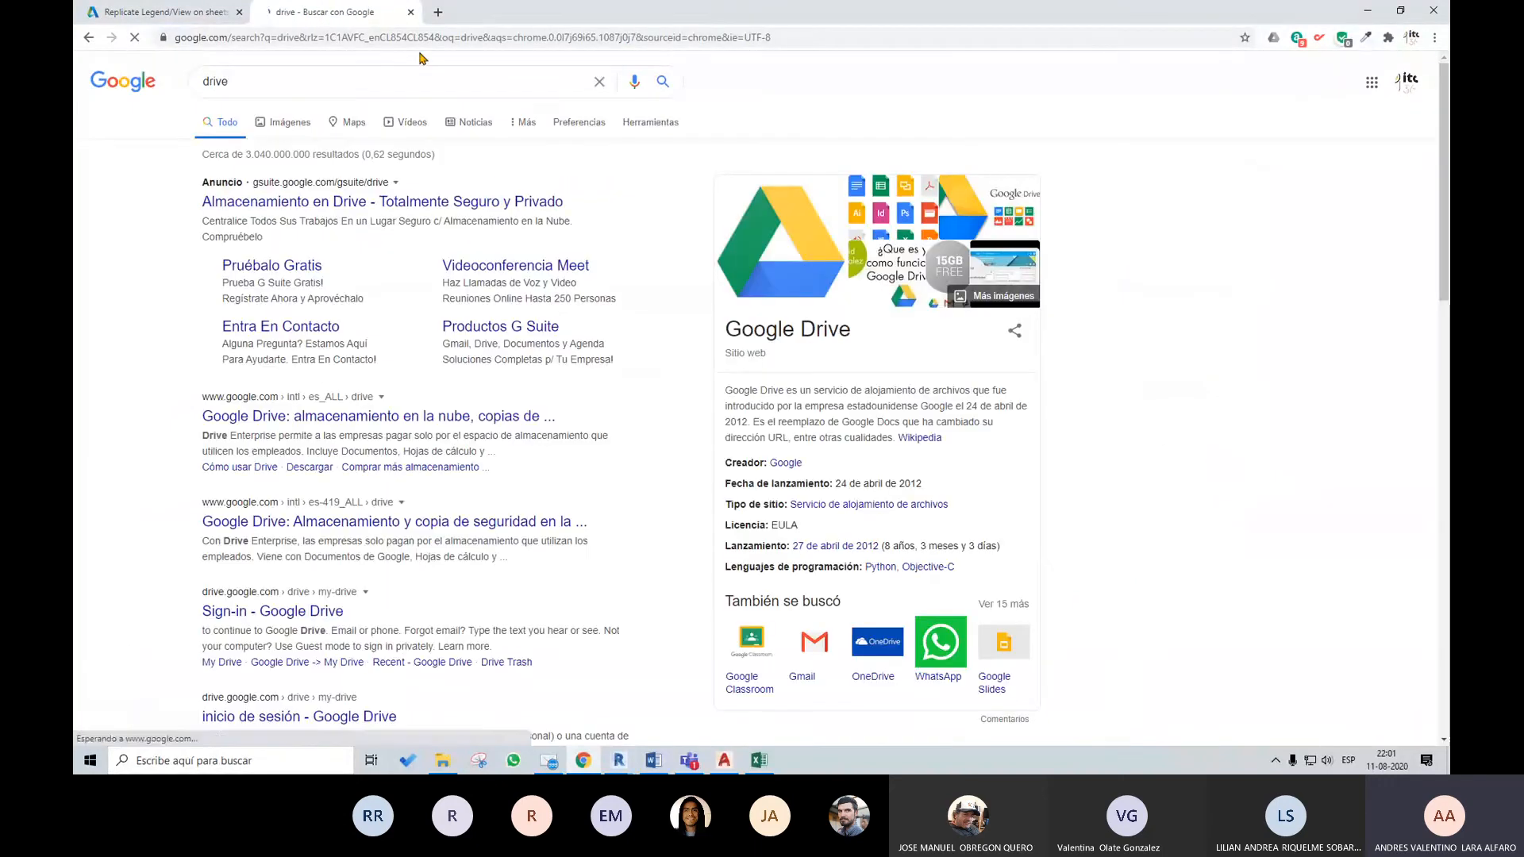
click(413, 420)
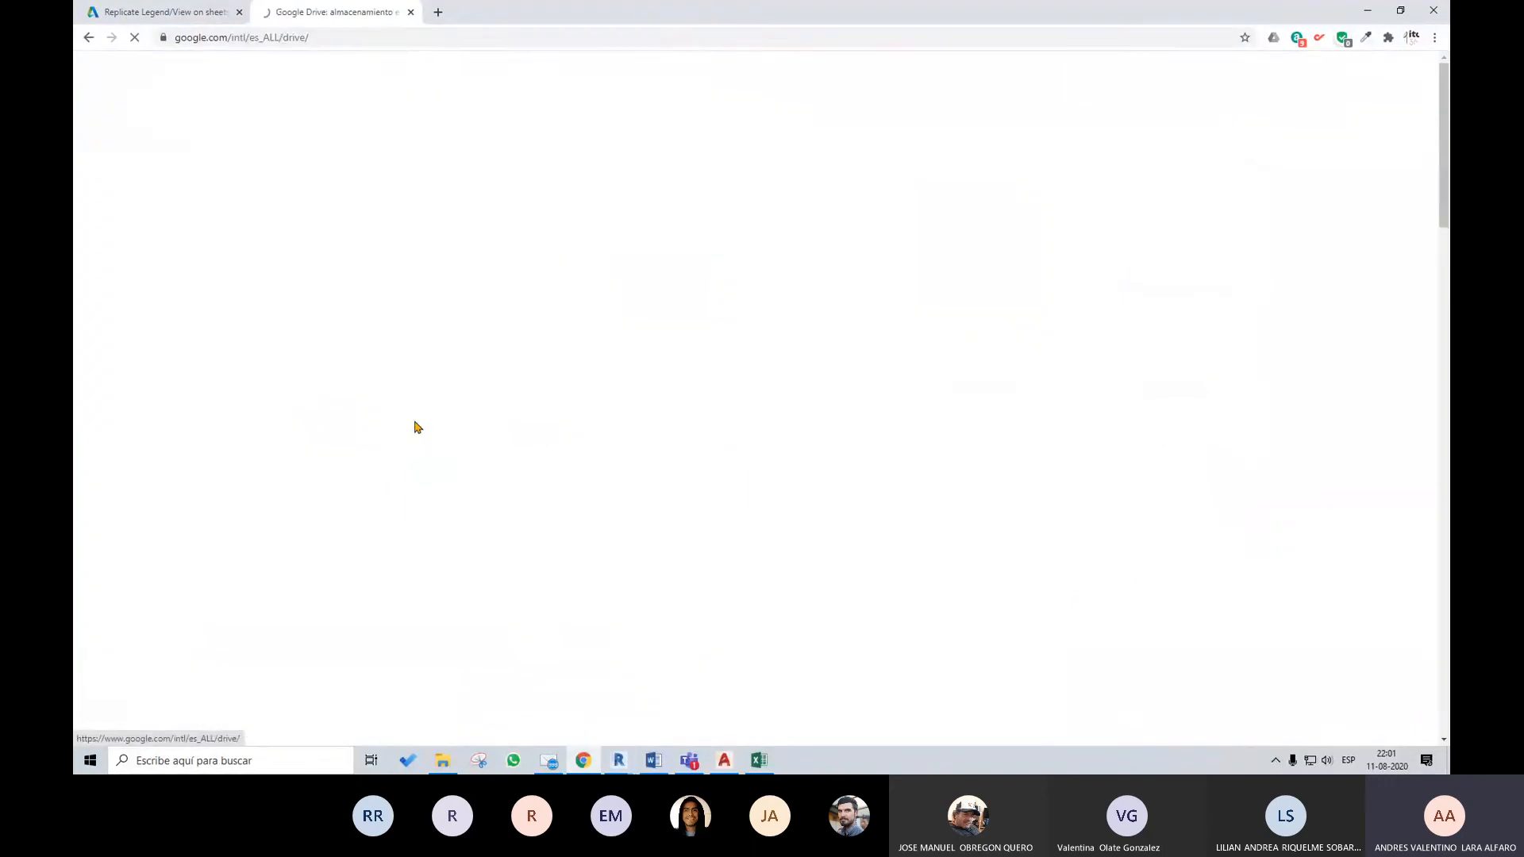
click(618, 527)
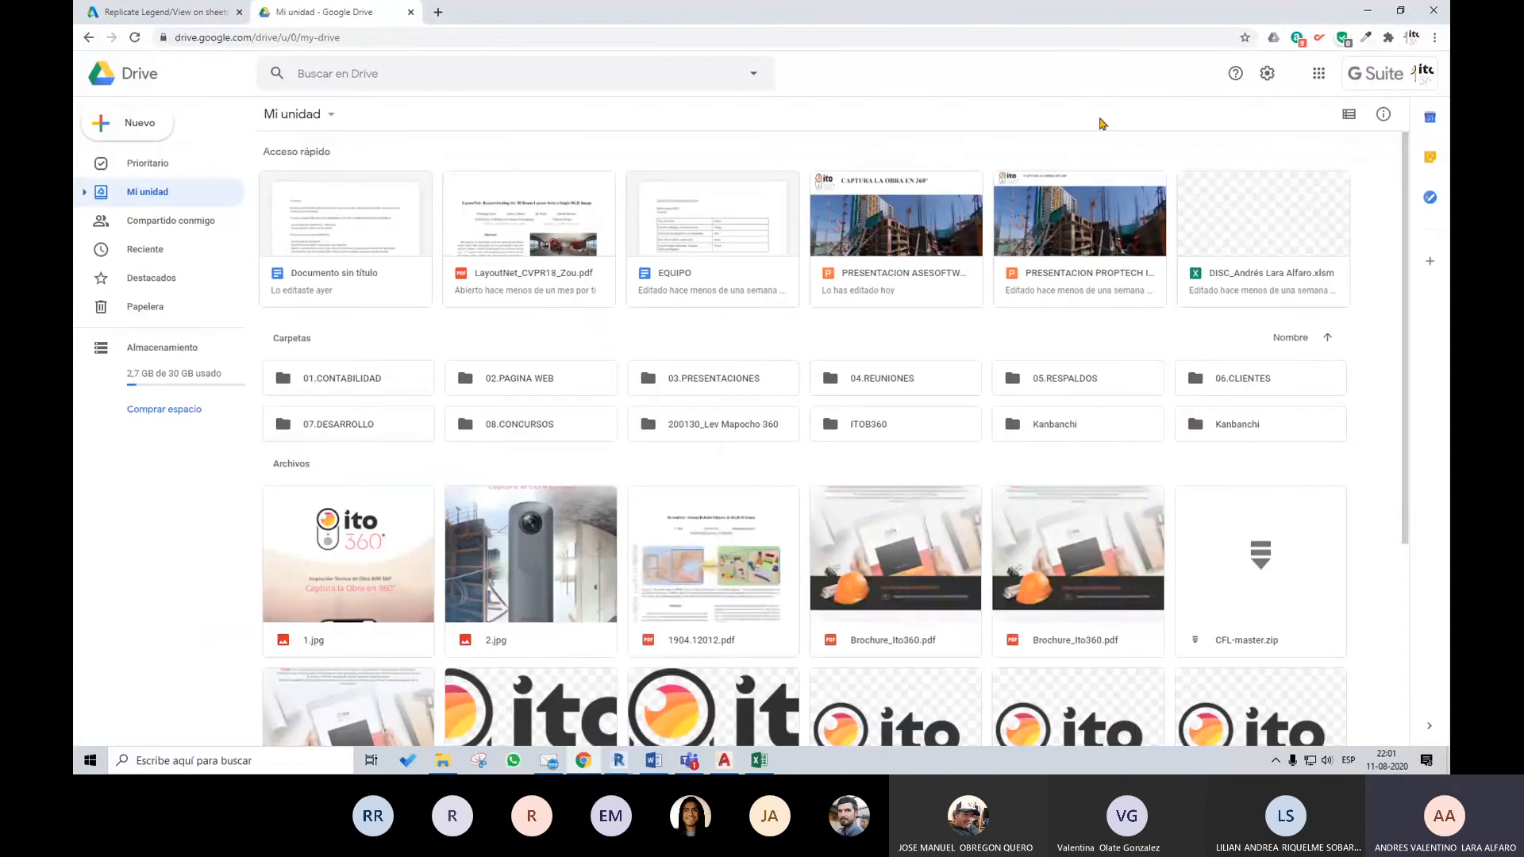
Change to the personal Google account and open the ASISTENCIA ALUMNOS UVM V5 spreadsheet from the DIPLOMADO BIM UVM V5 folder
click(1385, 77)
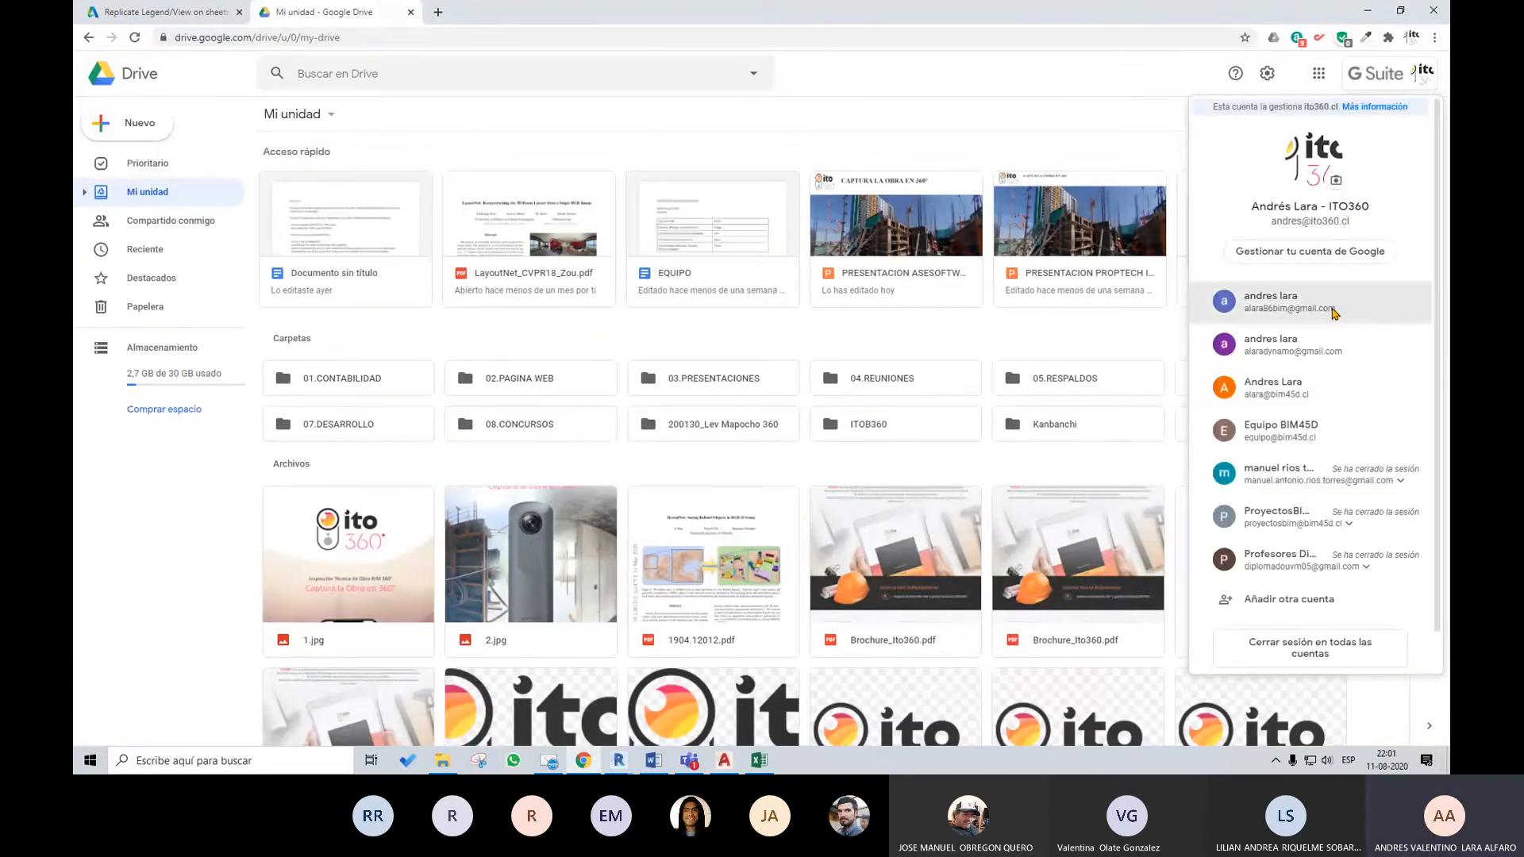
click(1270, 302)
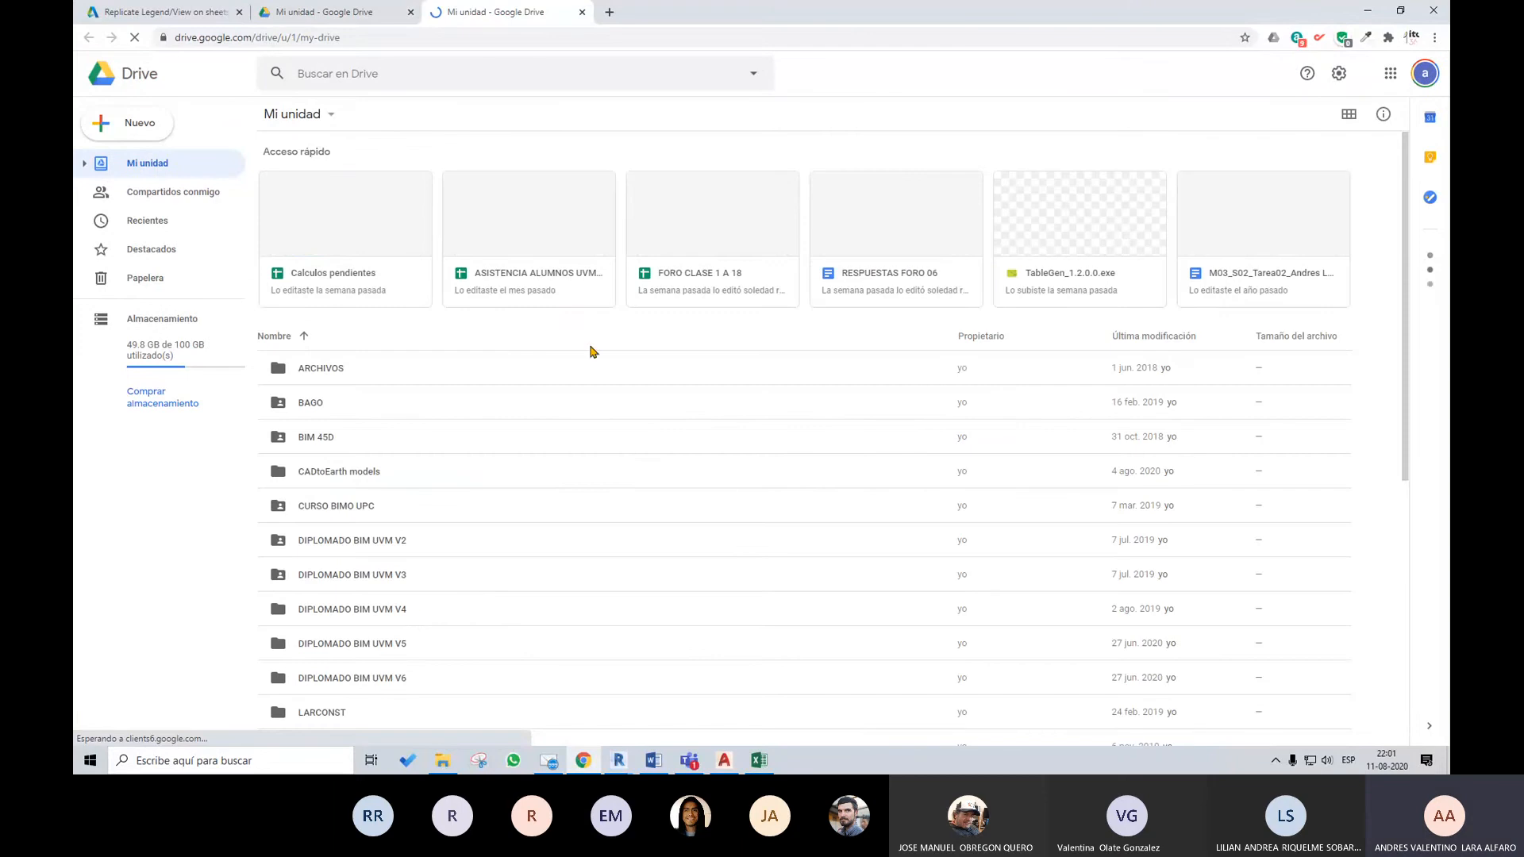
click(398, 647)
double_click(398, 647)
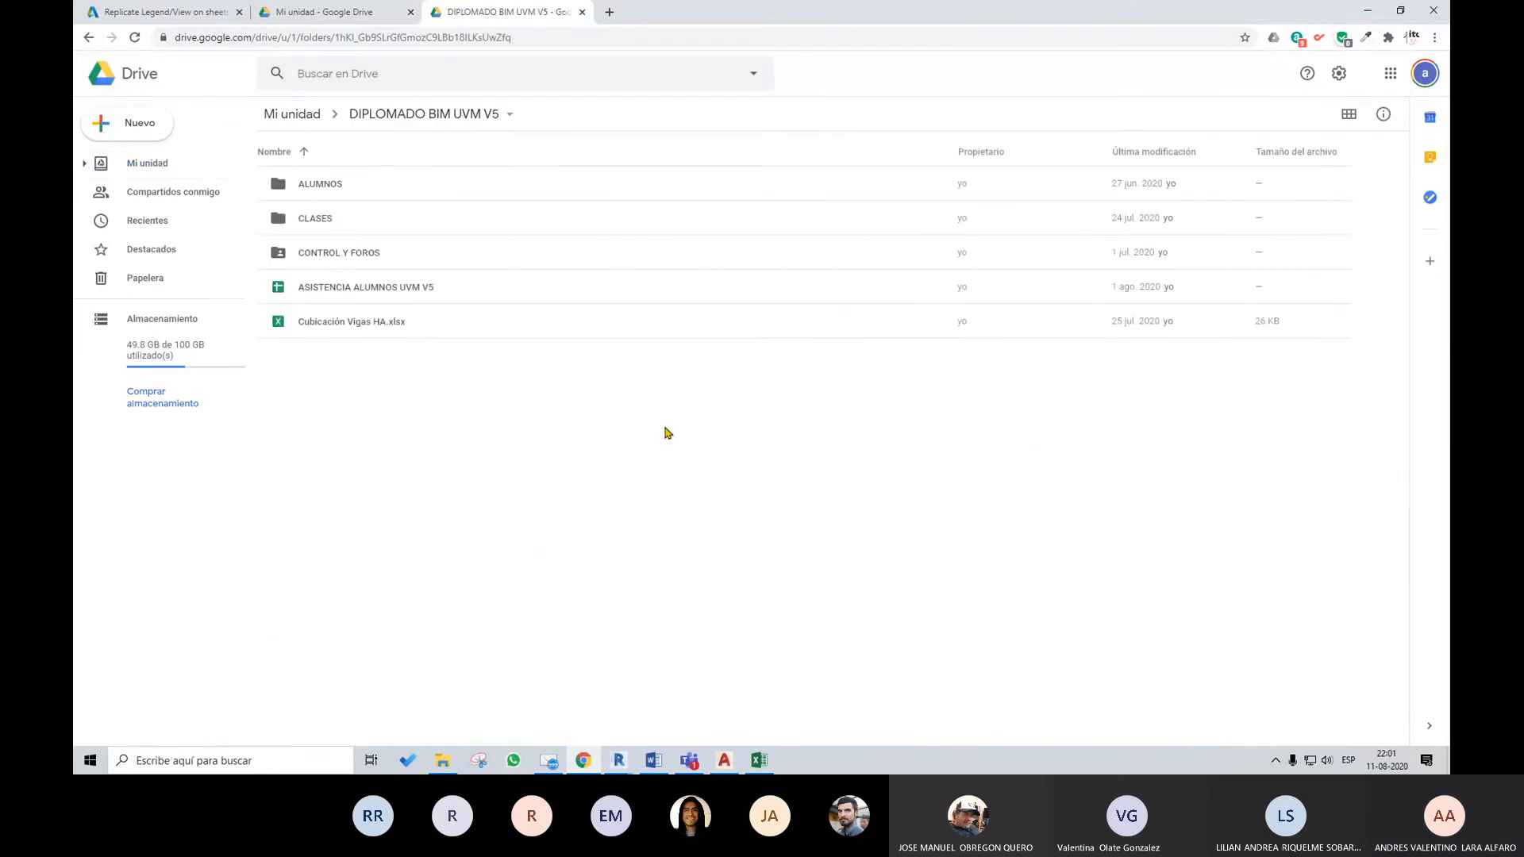
double_click(397, 291)
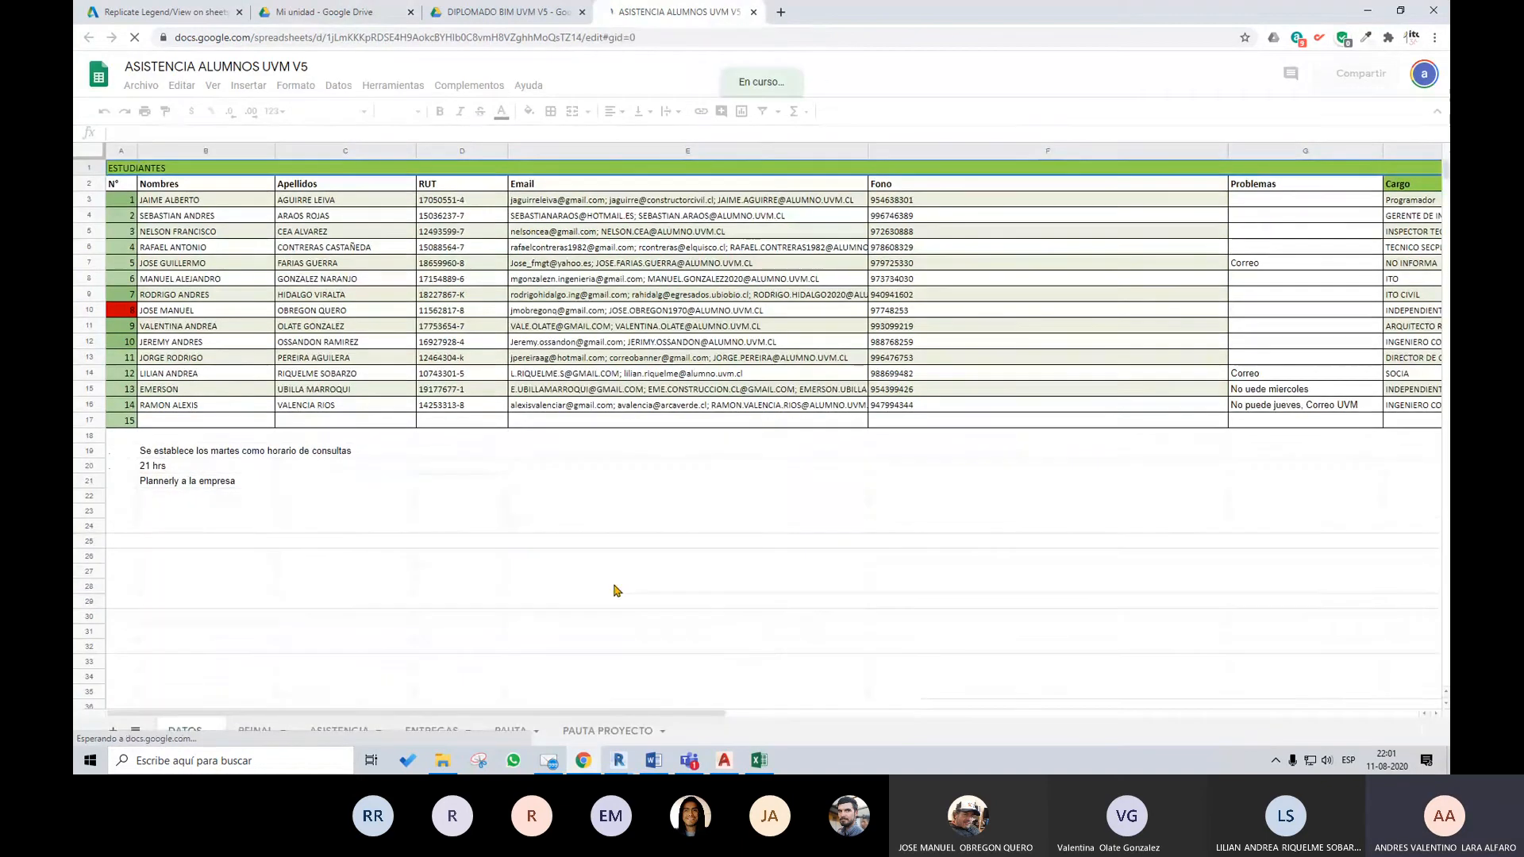
Look over the task and forum checklists on the ENTREGAS sheet and the grading items on the PAUTA sheet
click(435, 730)
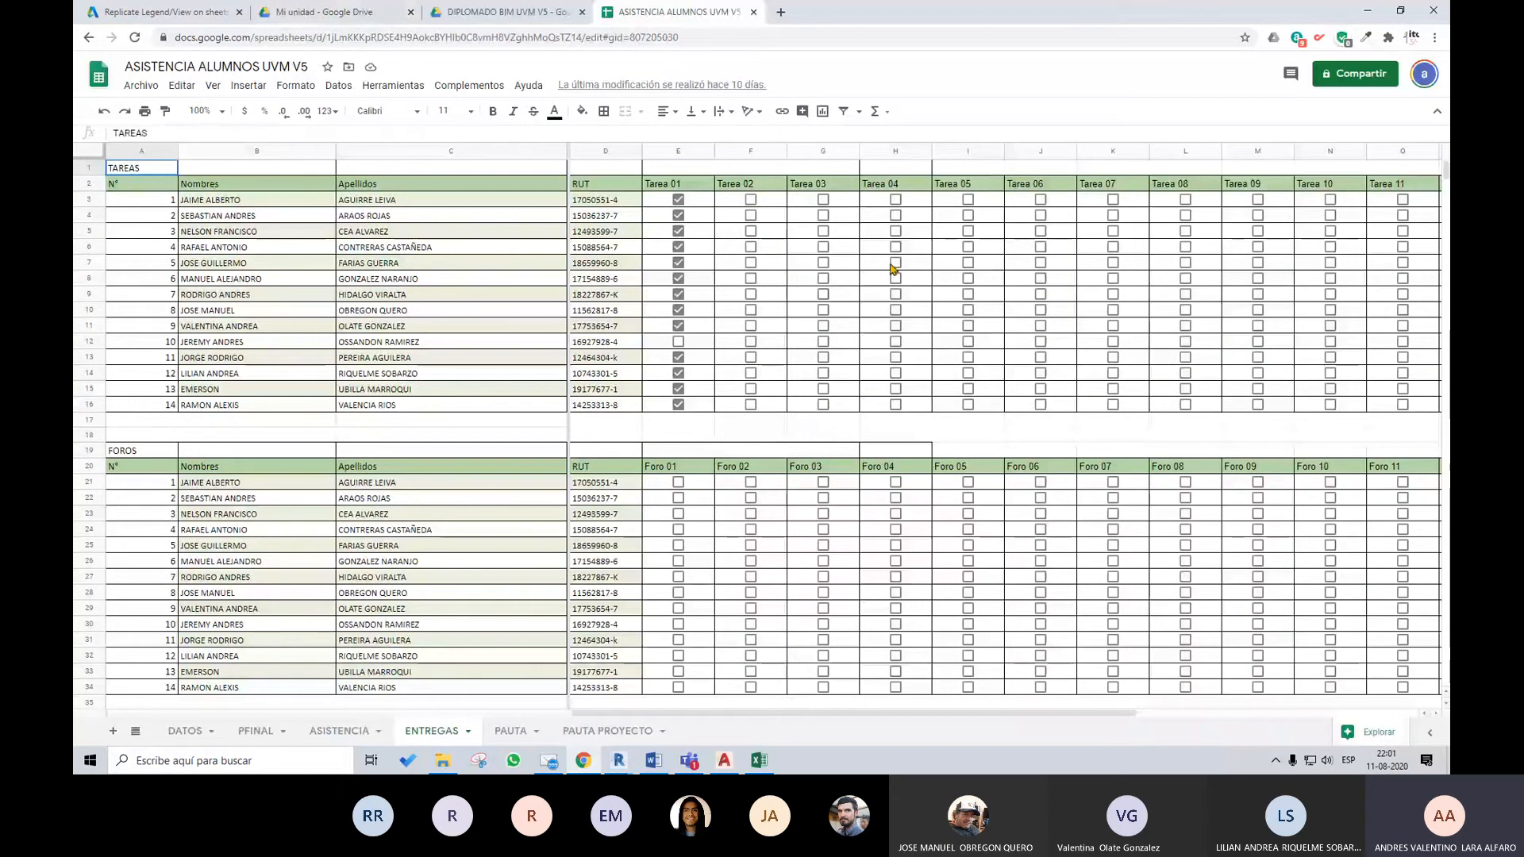
drag(727, 711, 742, 717)
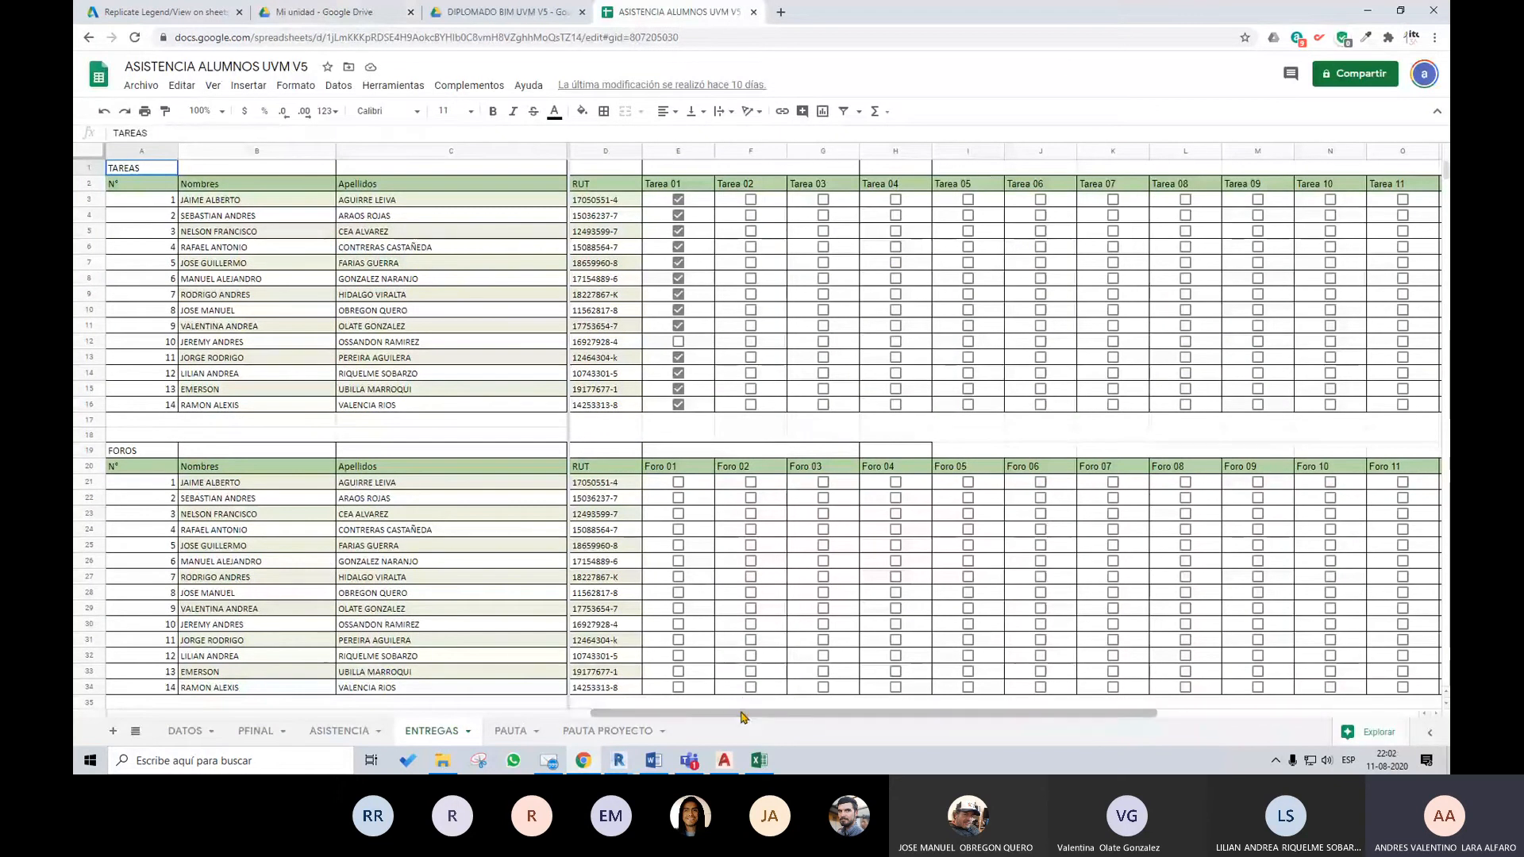
click(526, 732)
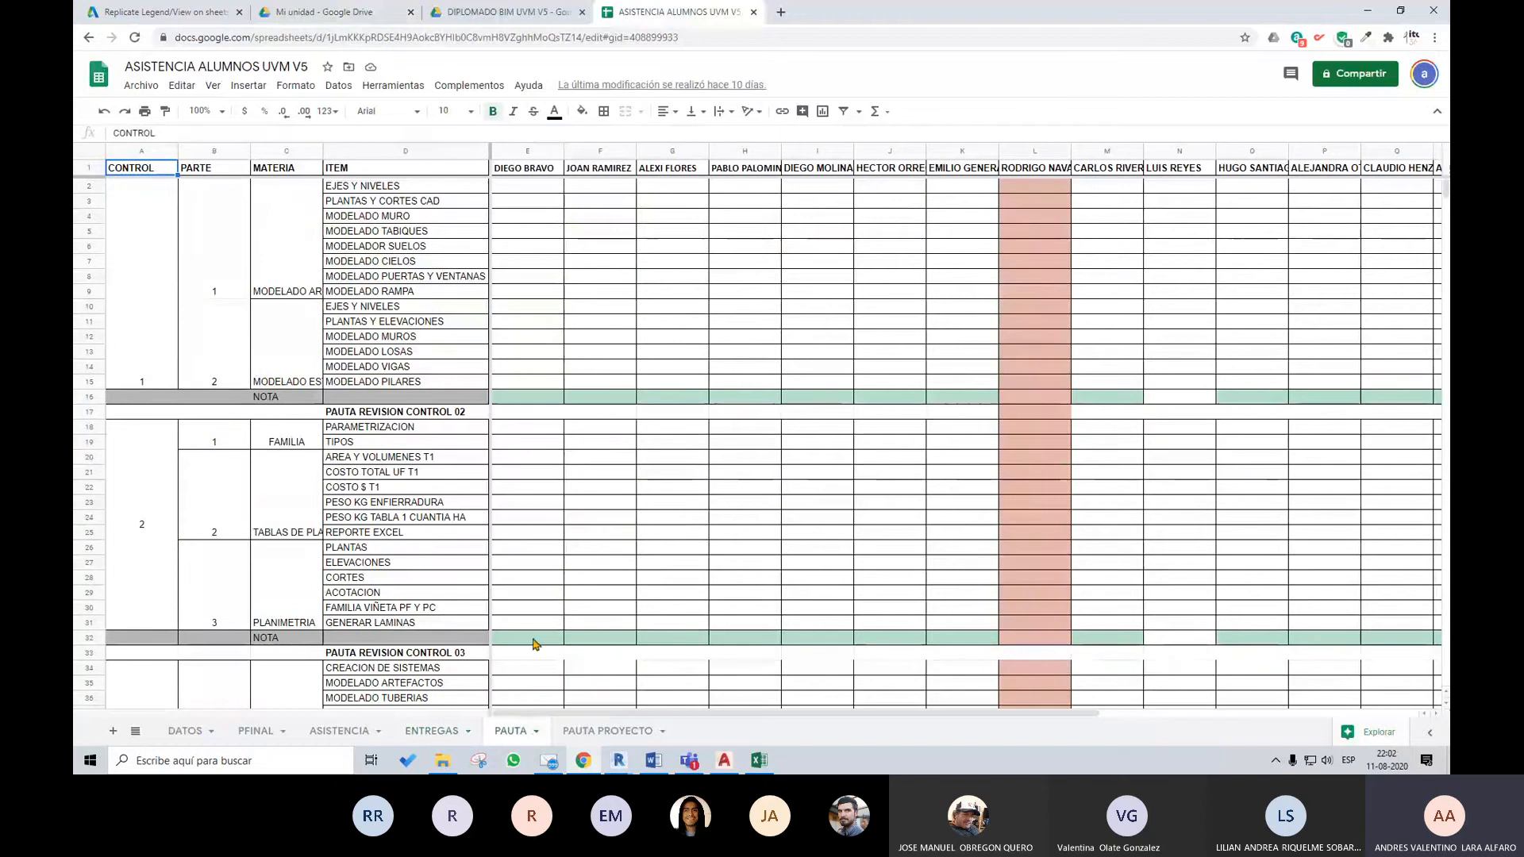
scroll(639, 546, down, 3)
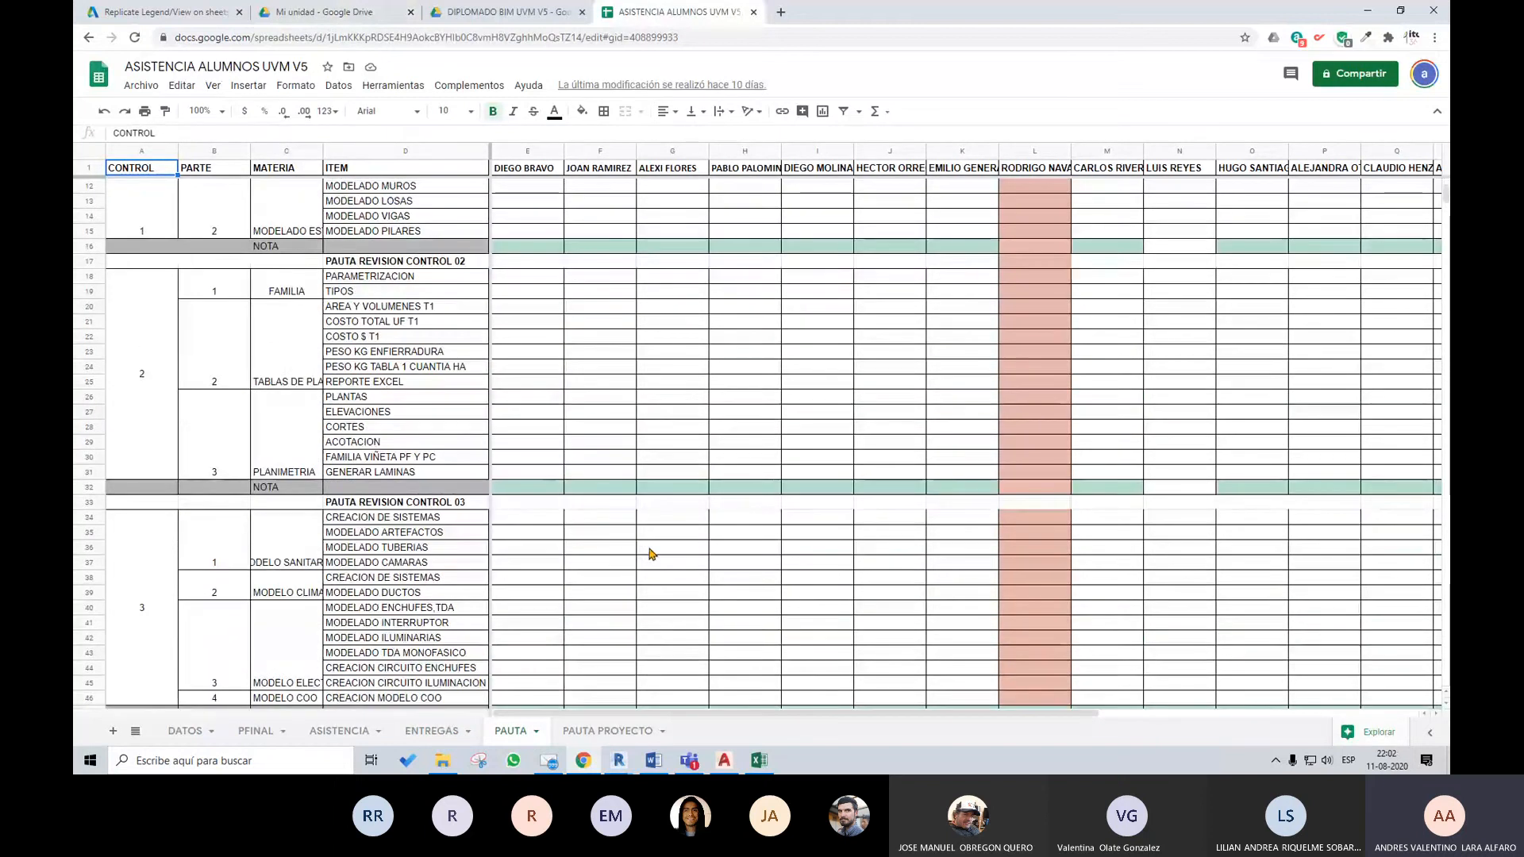
scroll(647, 552, down, 3)
scroll(649, 554, up, 6)
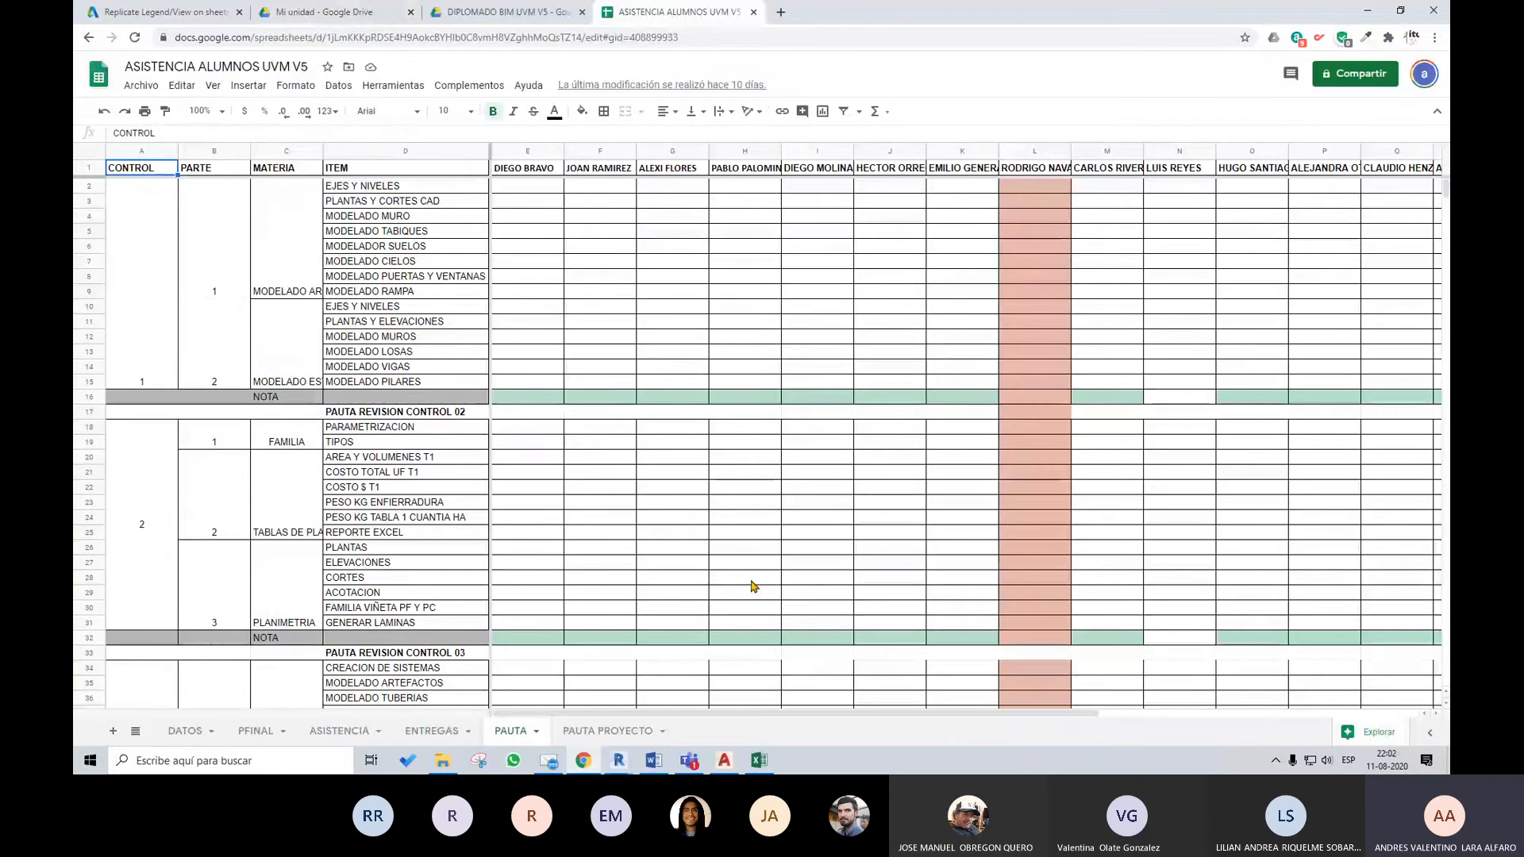
click(528, 187)
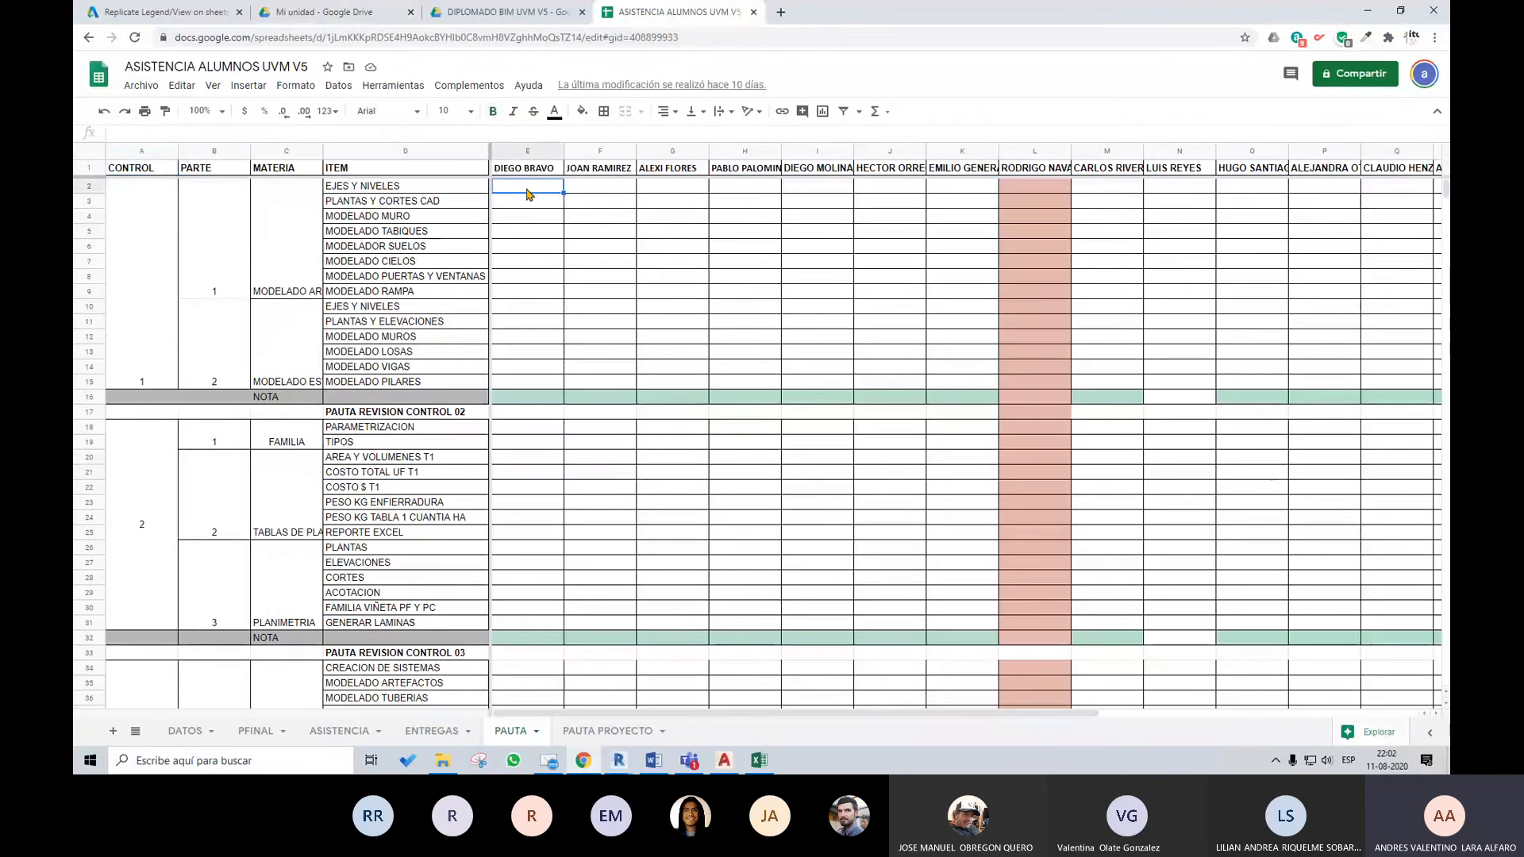
scroll(536, 335, down, 2)
scroll(537, 334, up, 2)
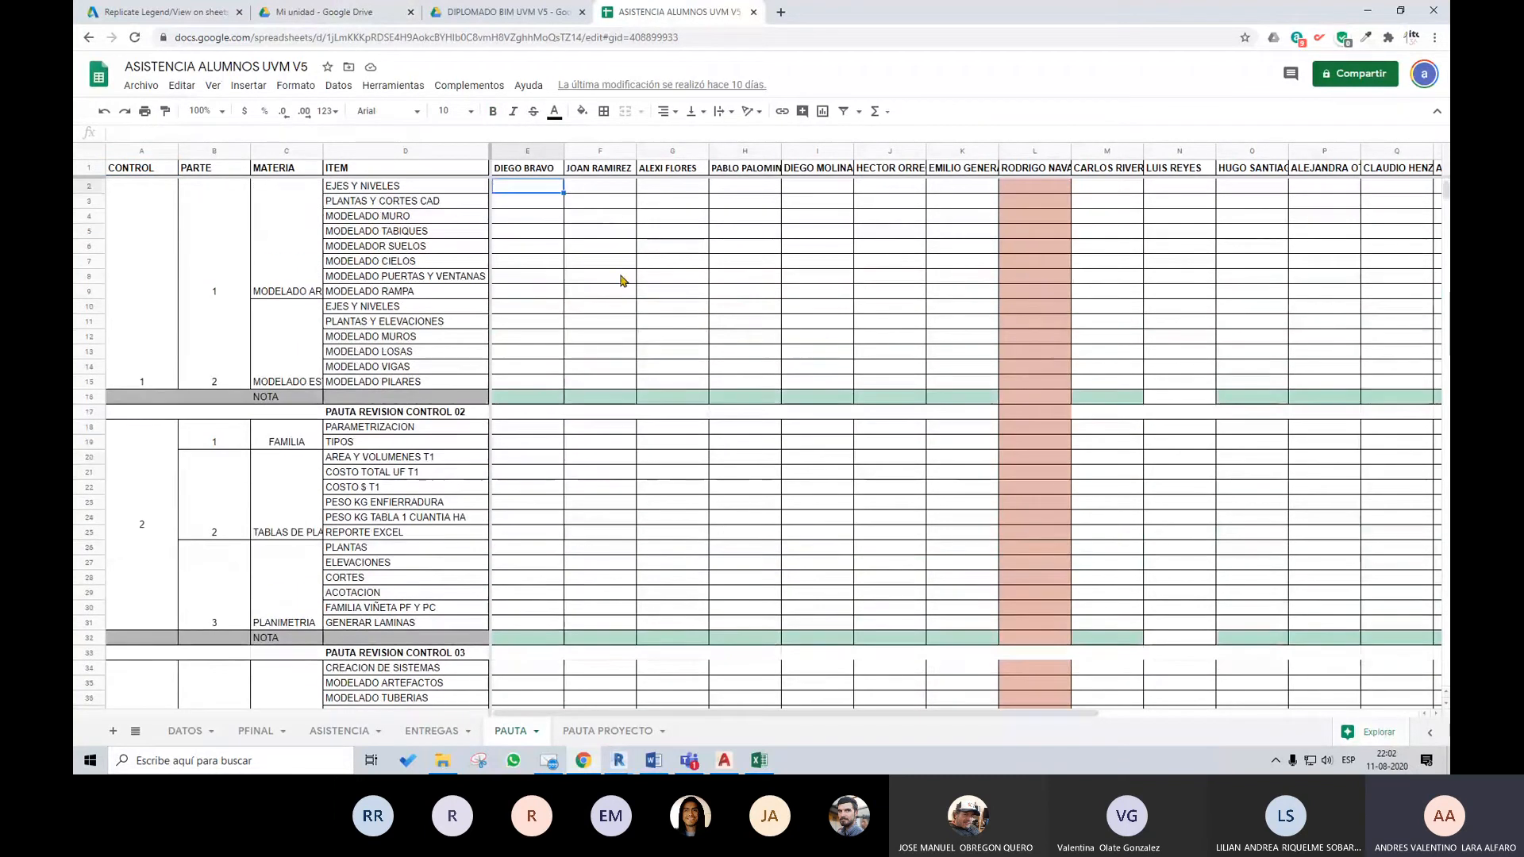
right_click(540, 205)
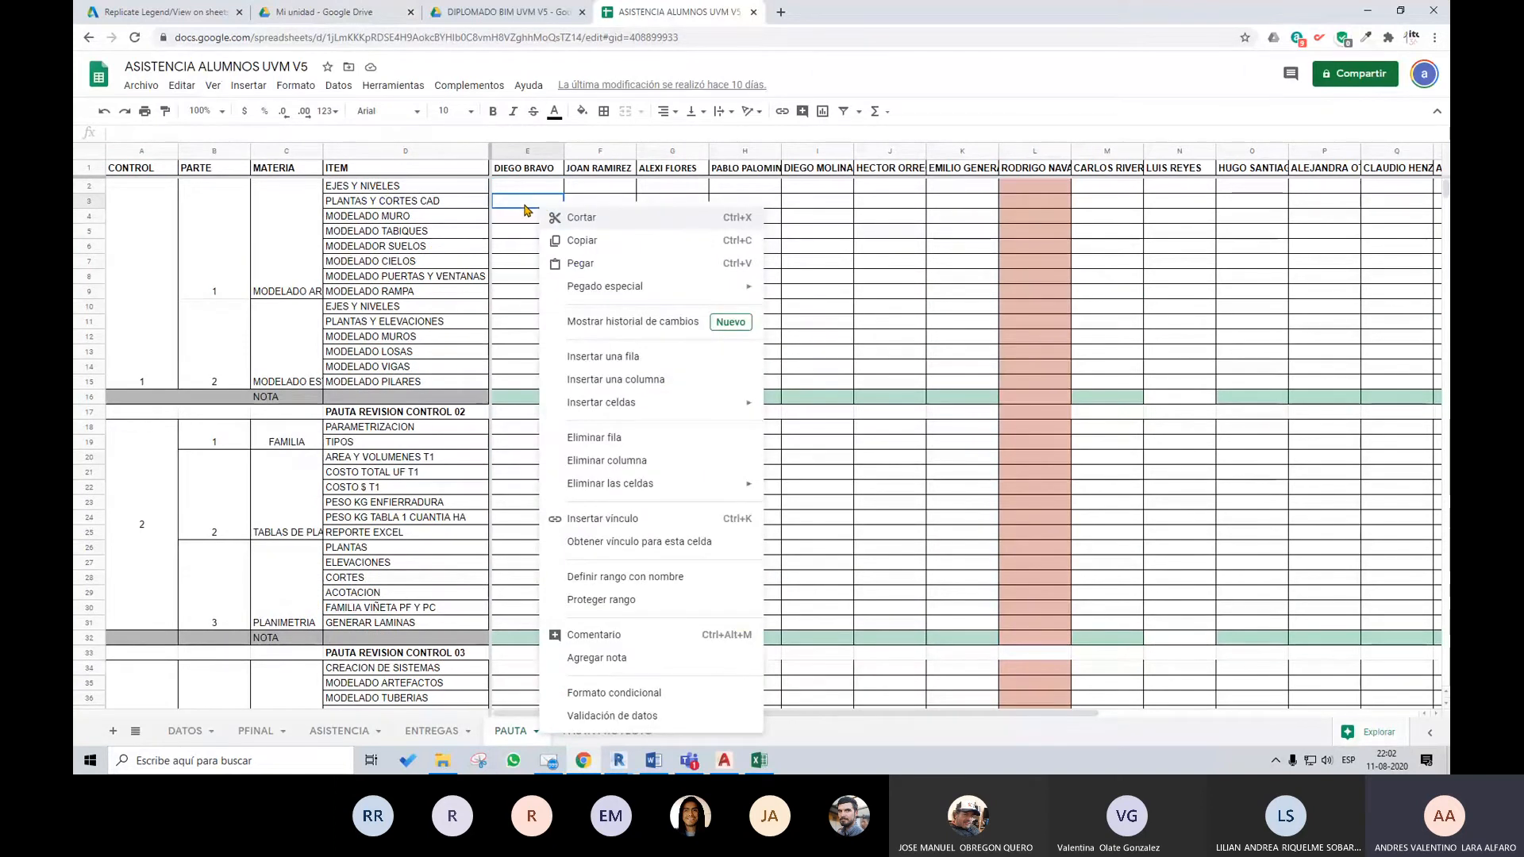
click(897, 312)
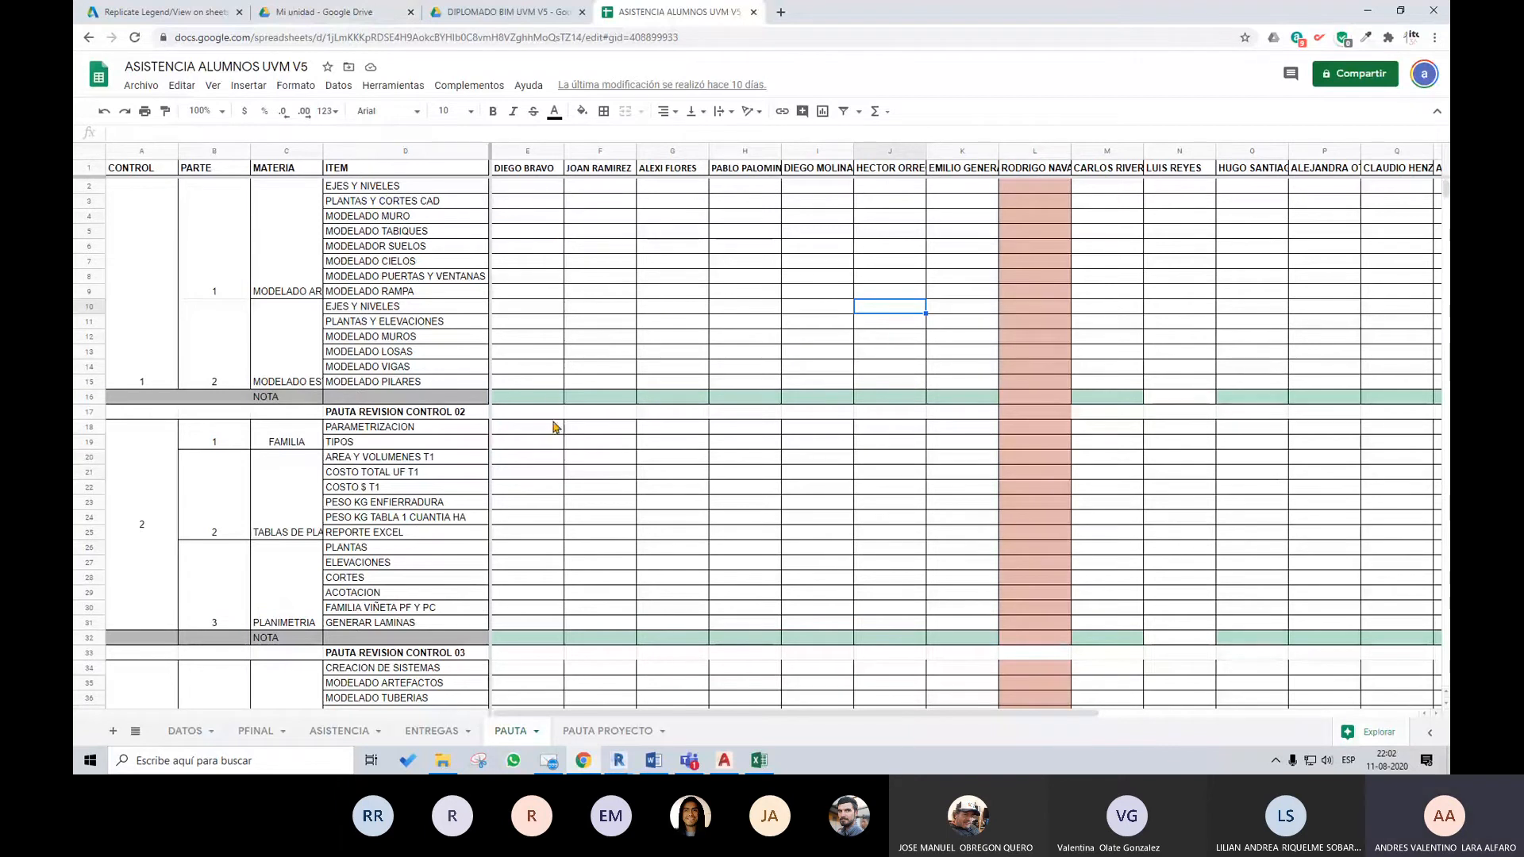
Examine the PAUTA rubric from the Control 1 modelling items to the Control 3 items, final project and final average rows
scroll(545, 585, down, 6)
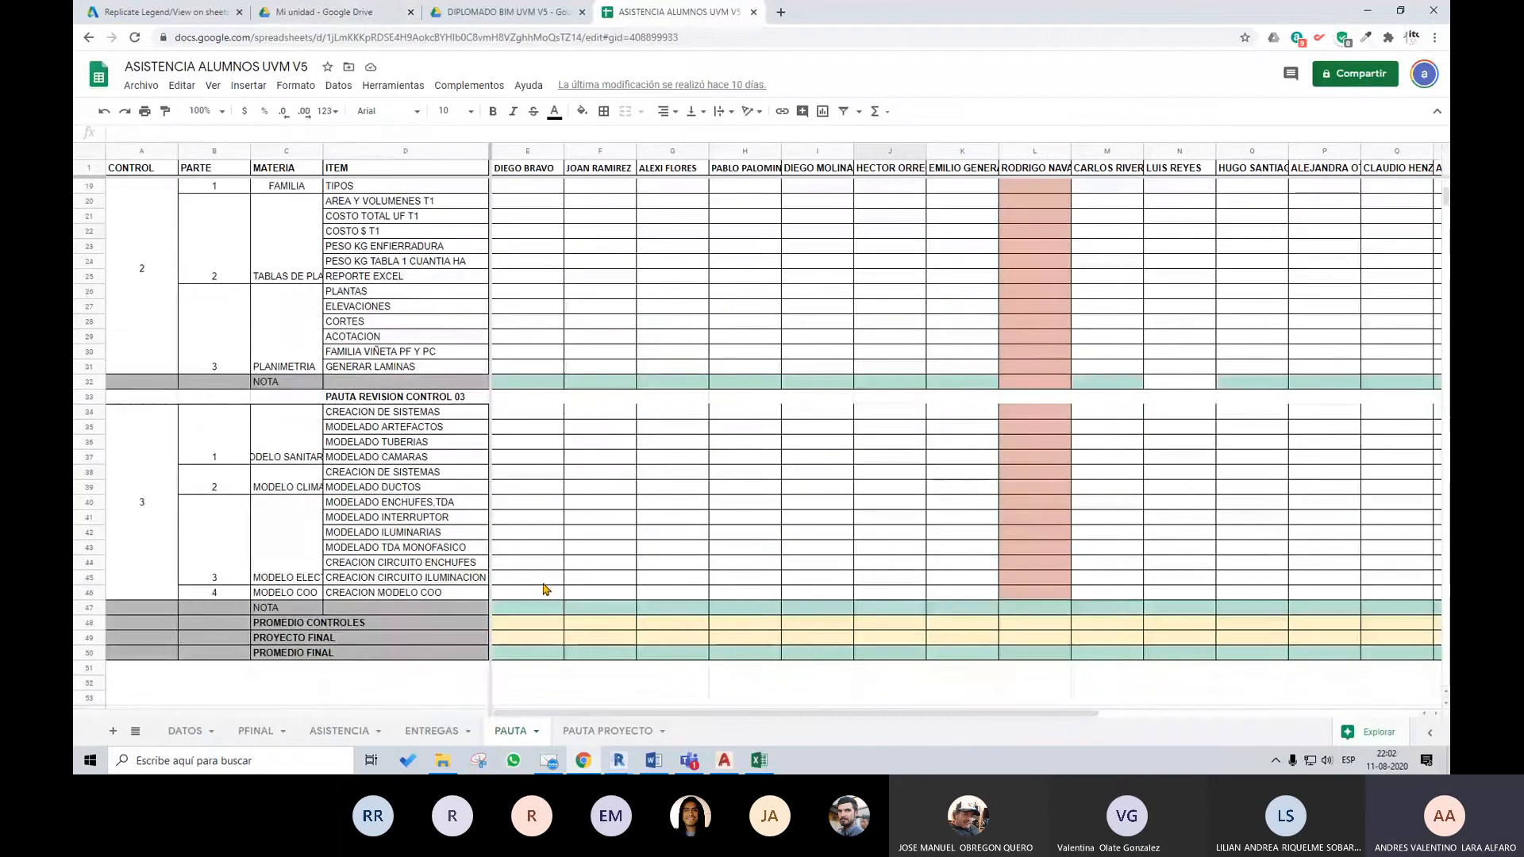
scroll(544, 588, up, 4)
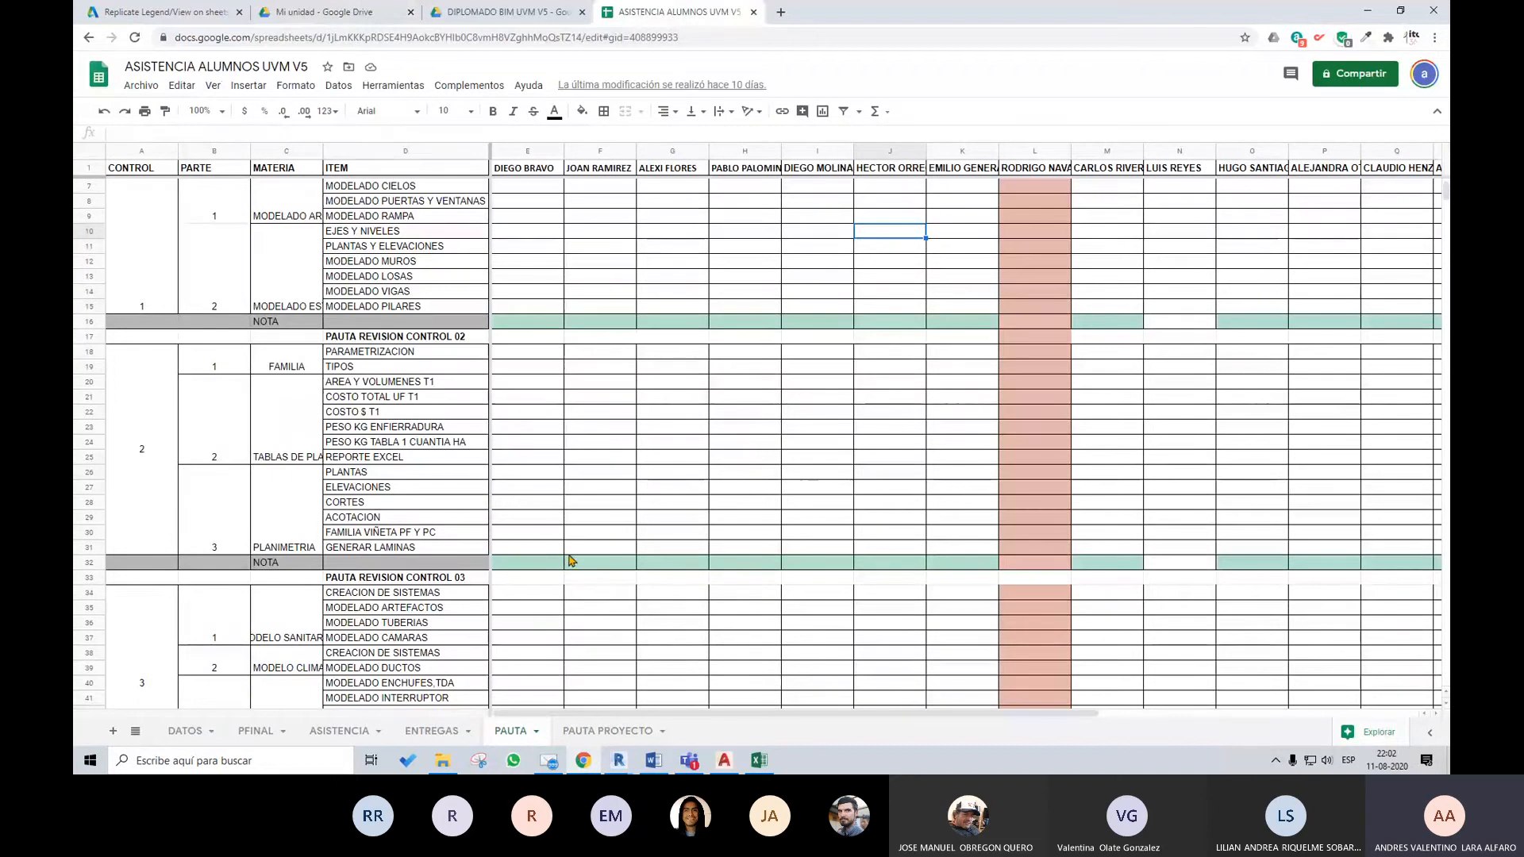
scroll(607, 538, down, 1)
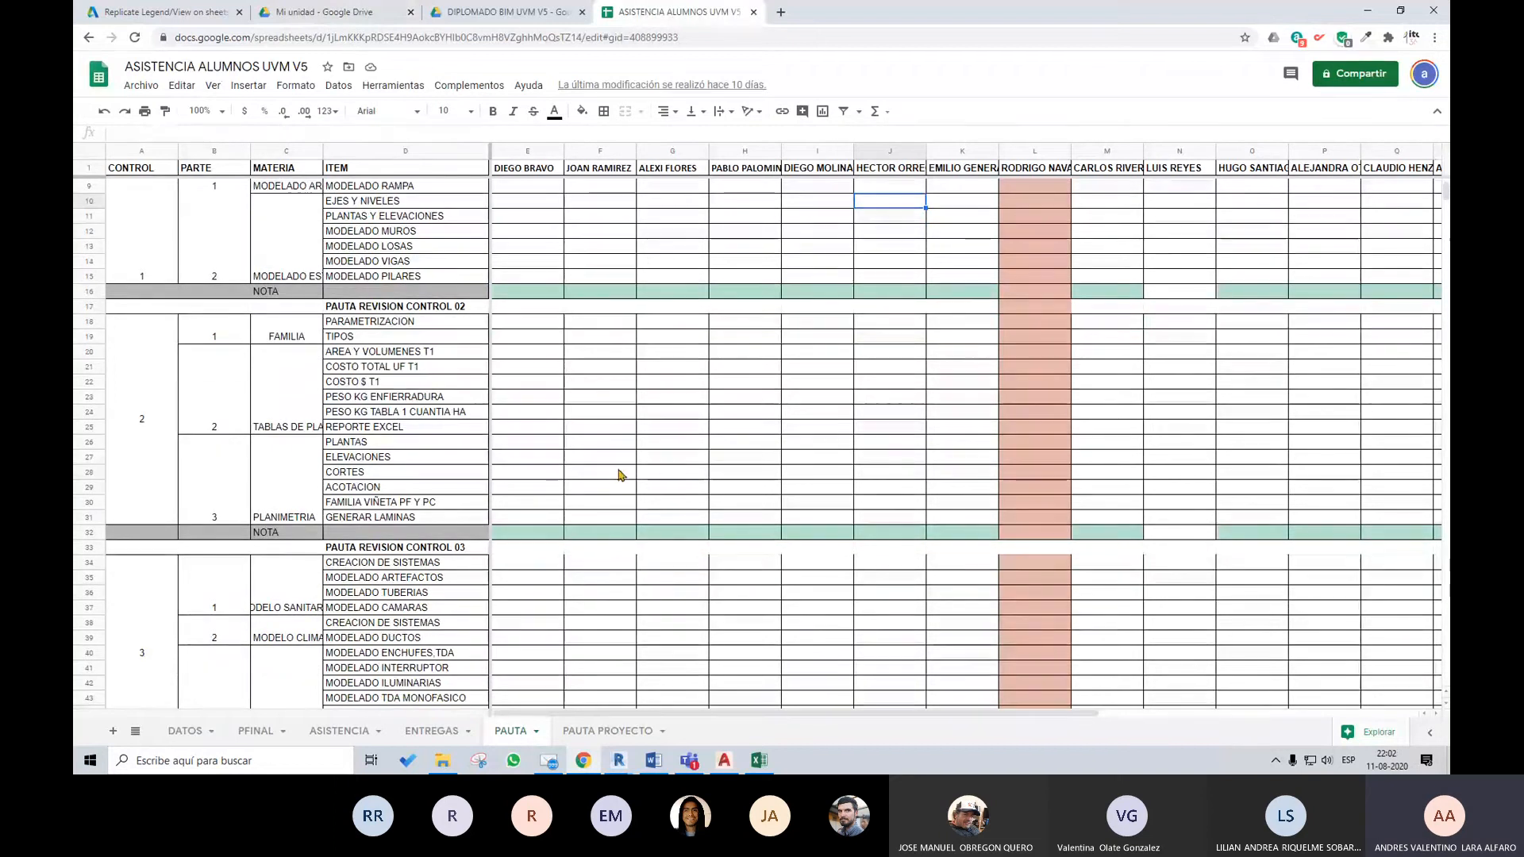
scroll(608, 588, down, 6)
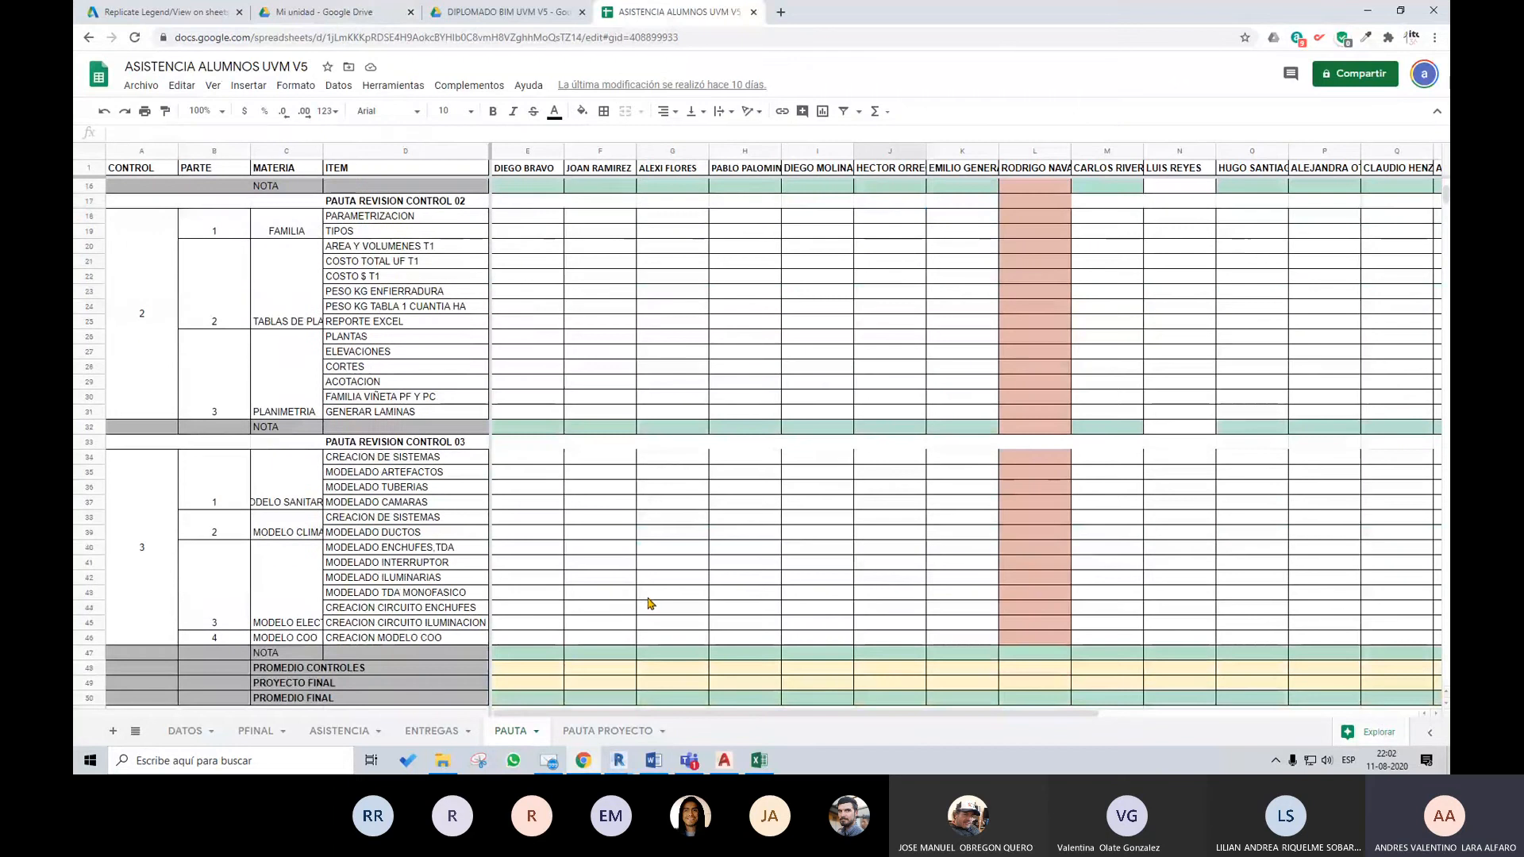
scroll(647, 594, up, 5)
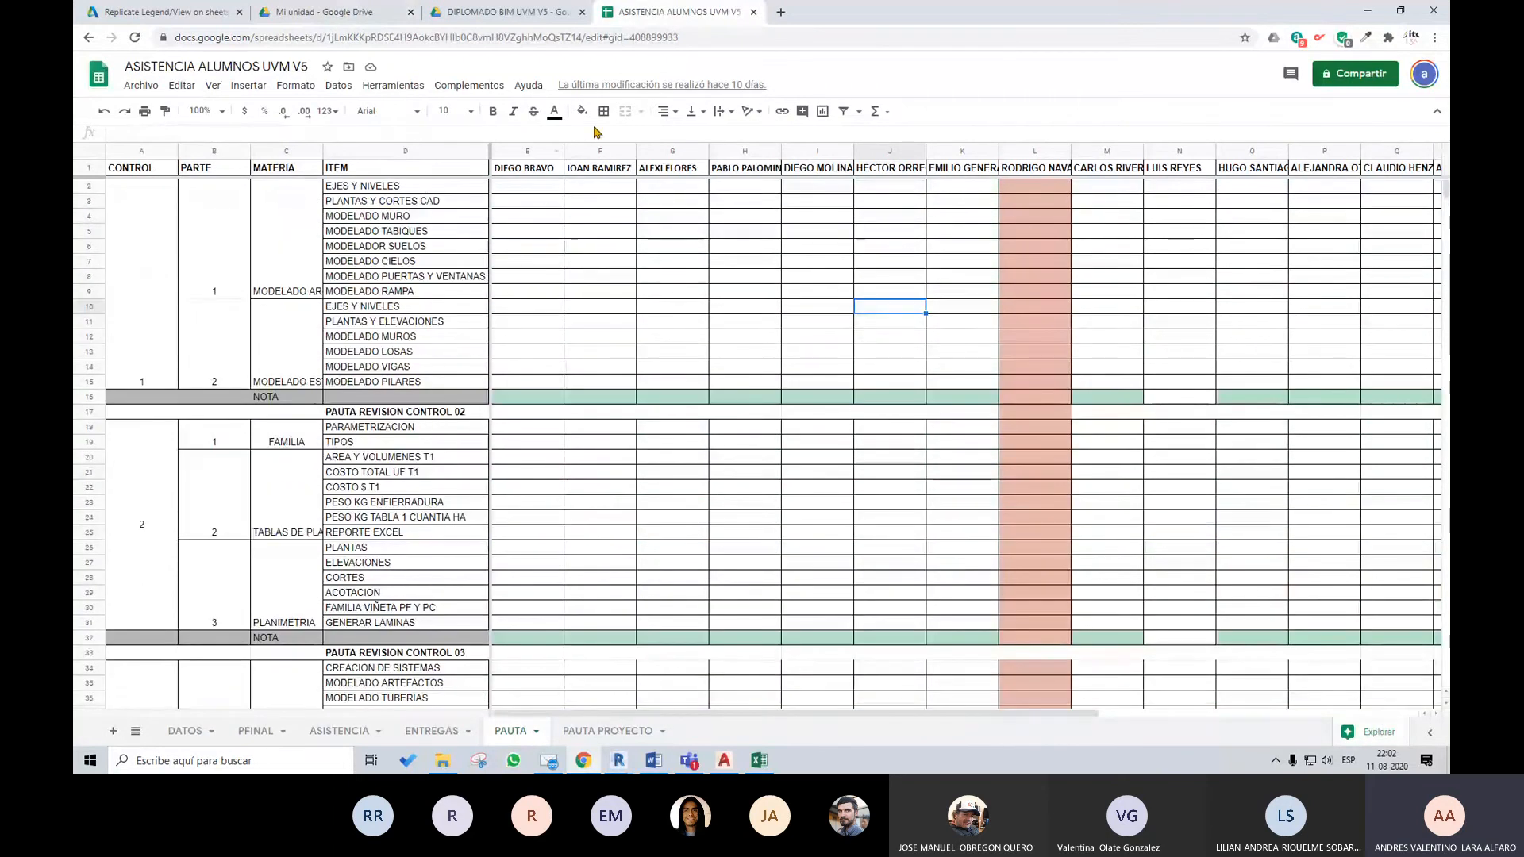
scroll(646, 485, down, 5)
scroll(531, 493, up, 5)
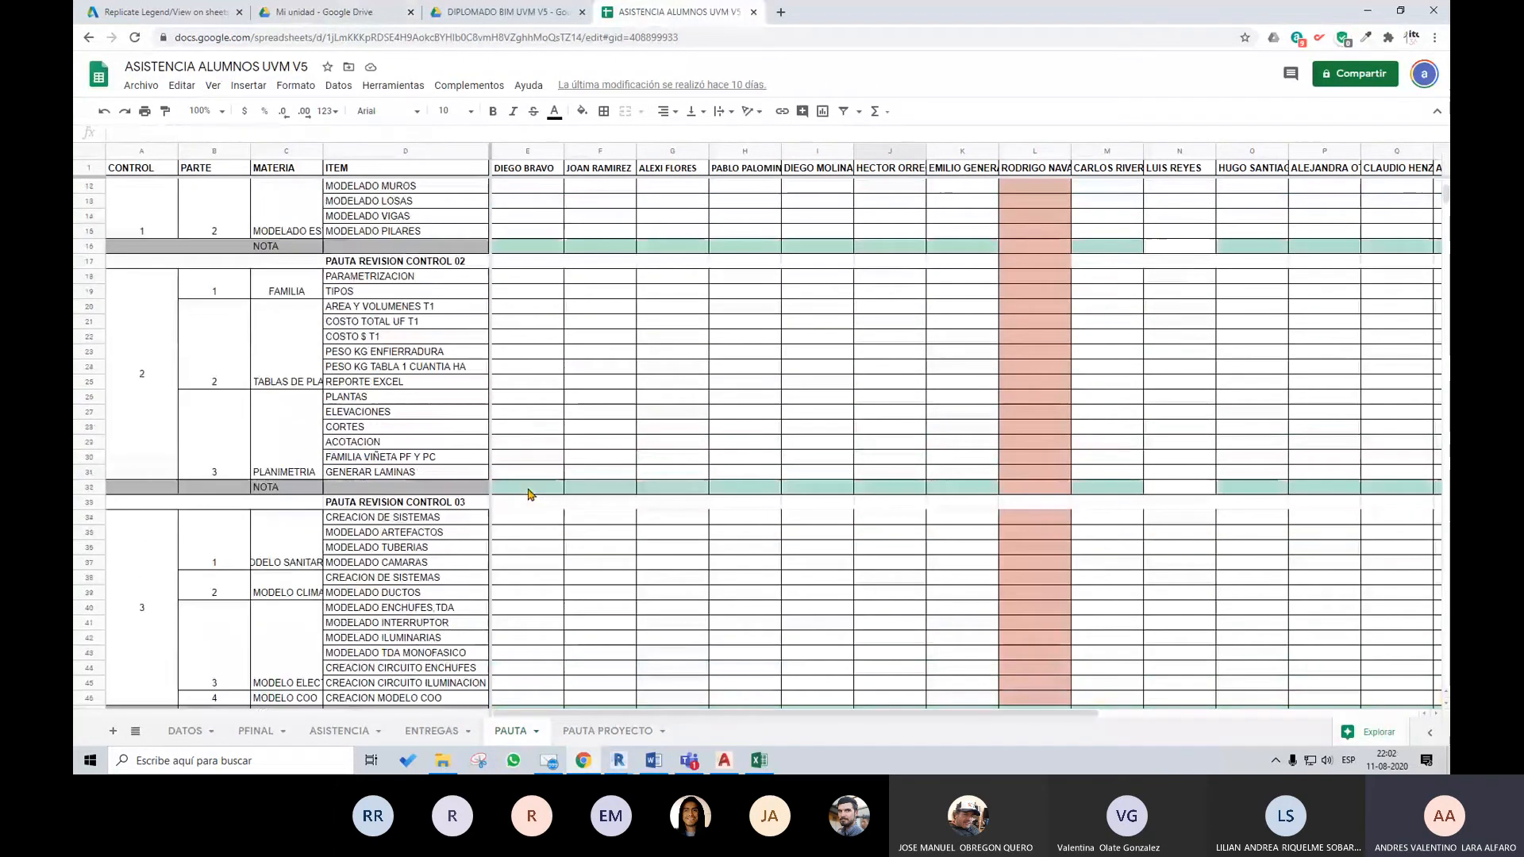
scroll(556, 480, up, 3)
scroll(572, 473, down, 5)
scroll(698, 486, up, 5)
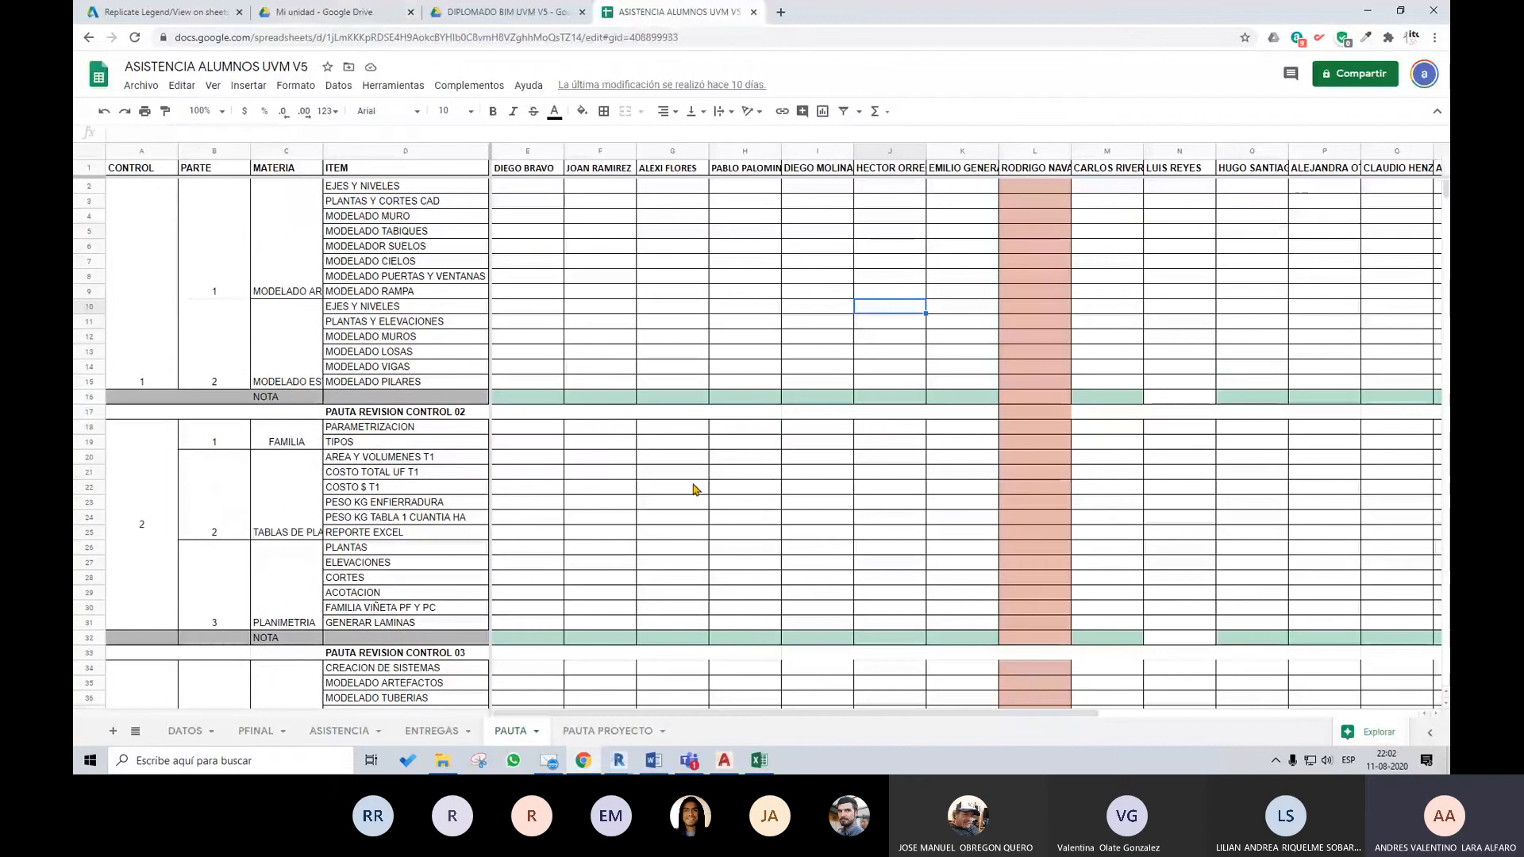
scroll(670, 431, down, 3)
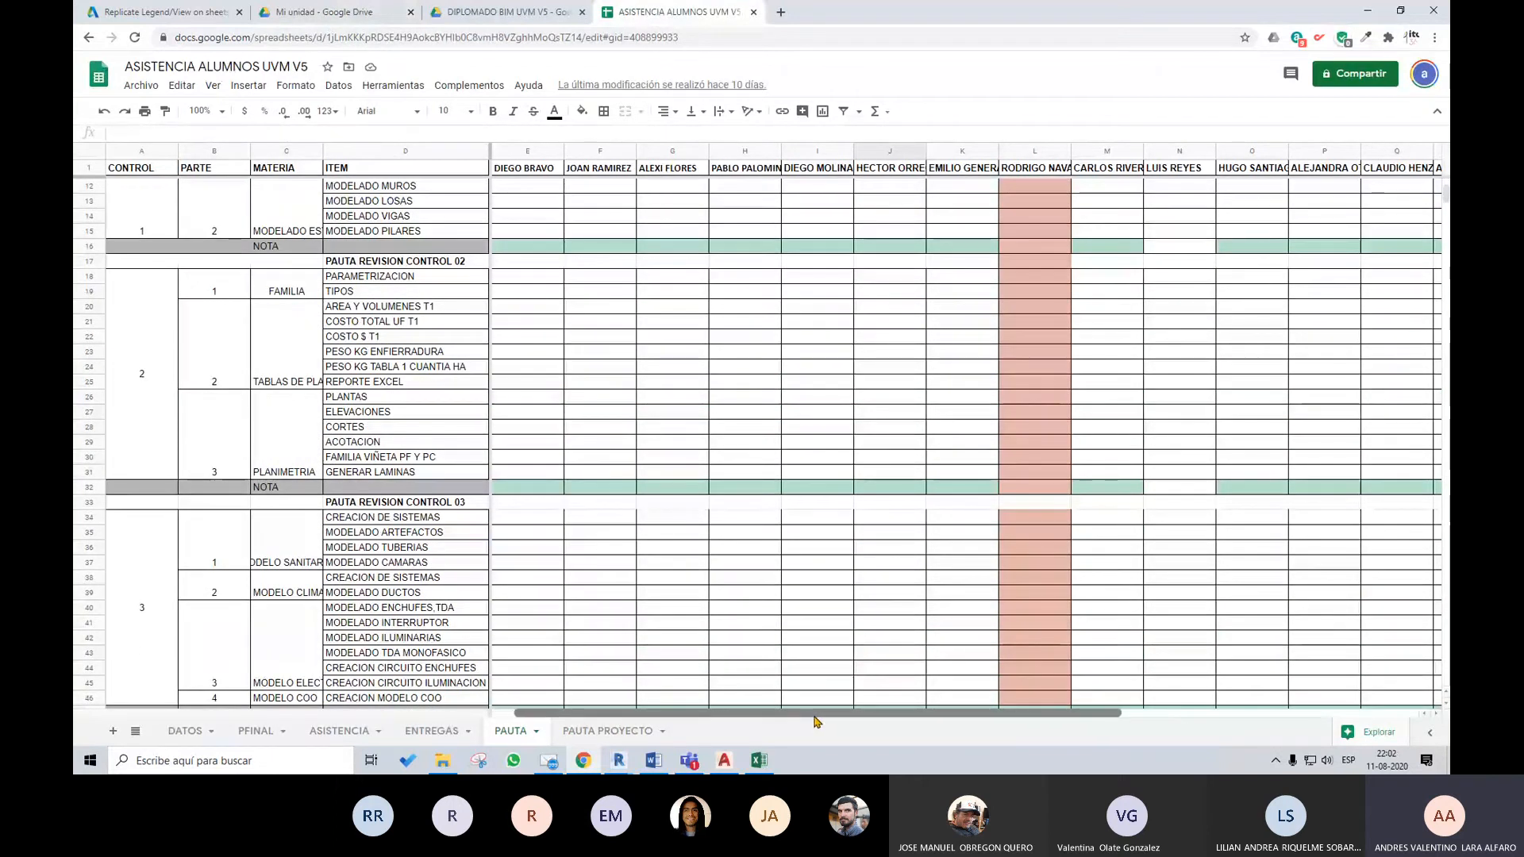
drag(817, 720, 762, 714)
scroll(776, 614, down, 1)
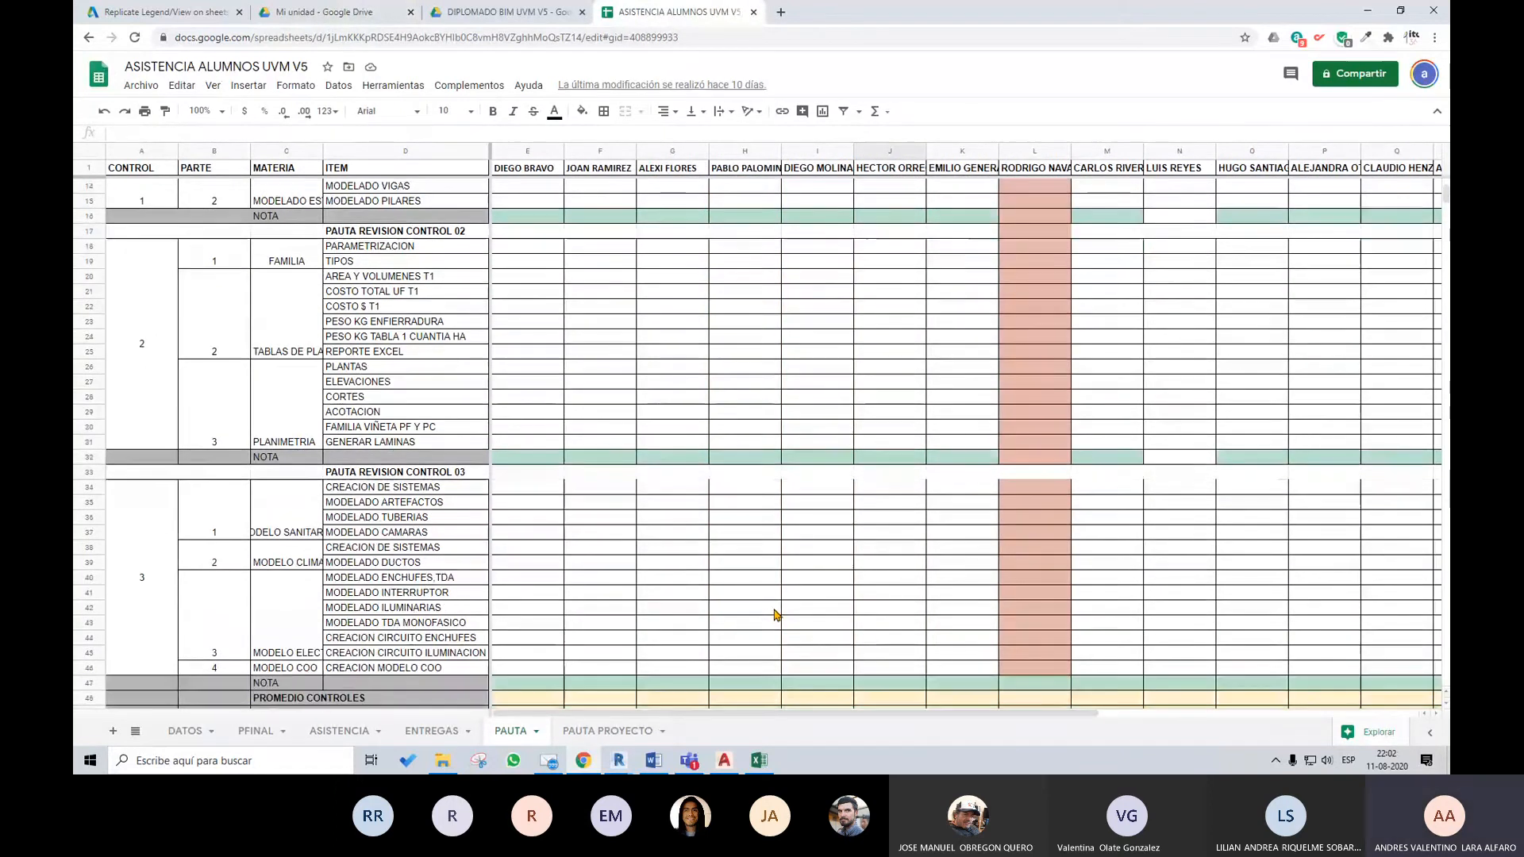
scroll(778, 612, down, 2)
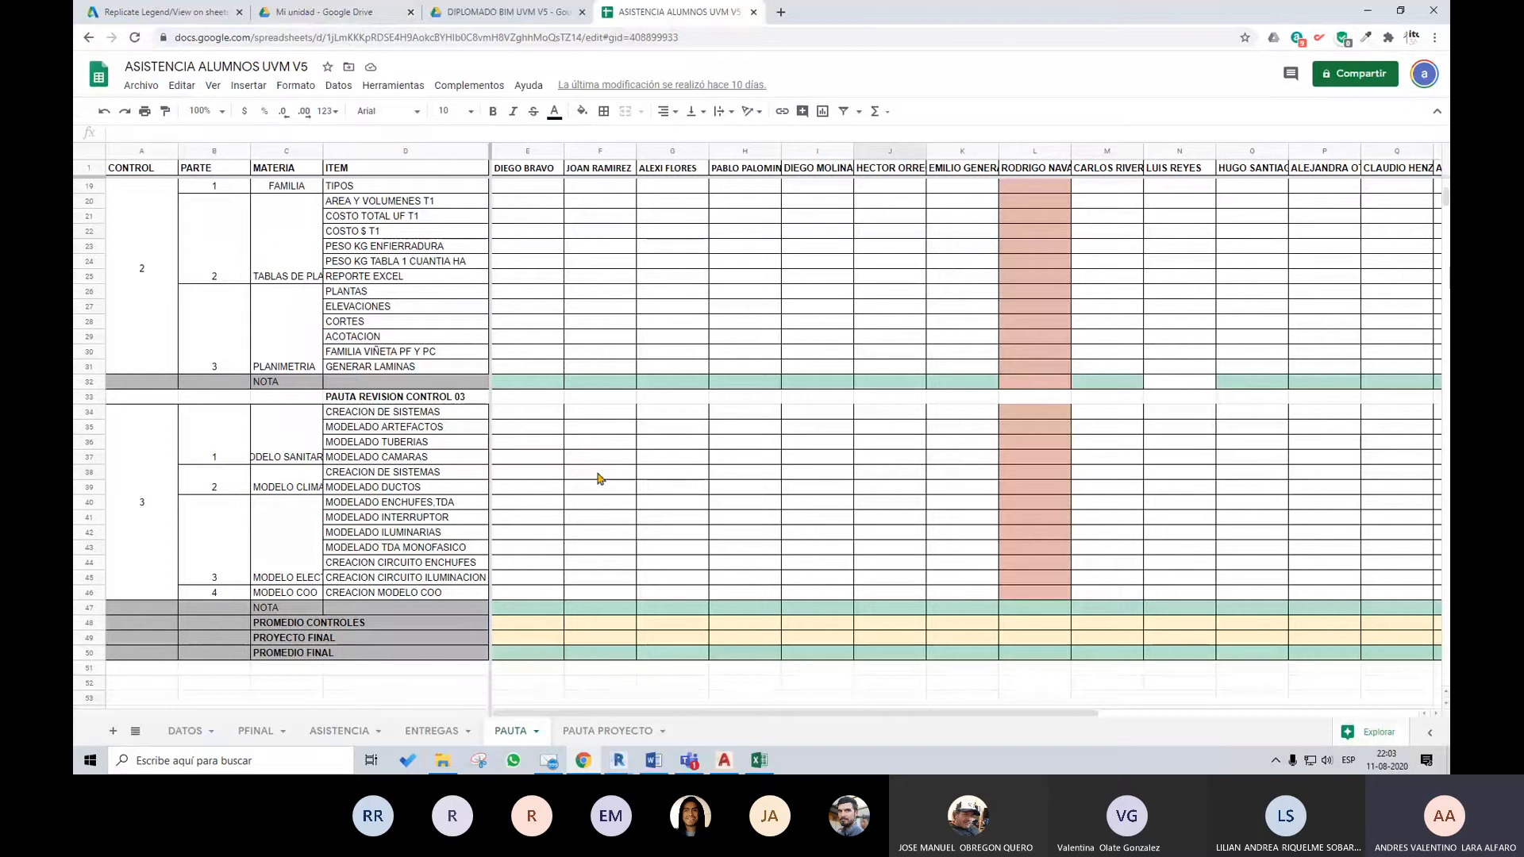
click(528, 442)
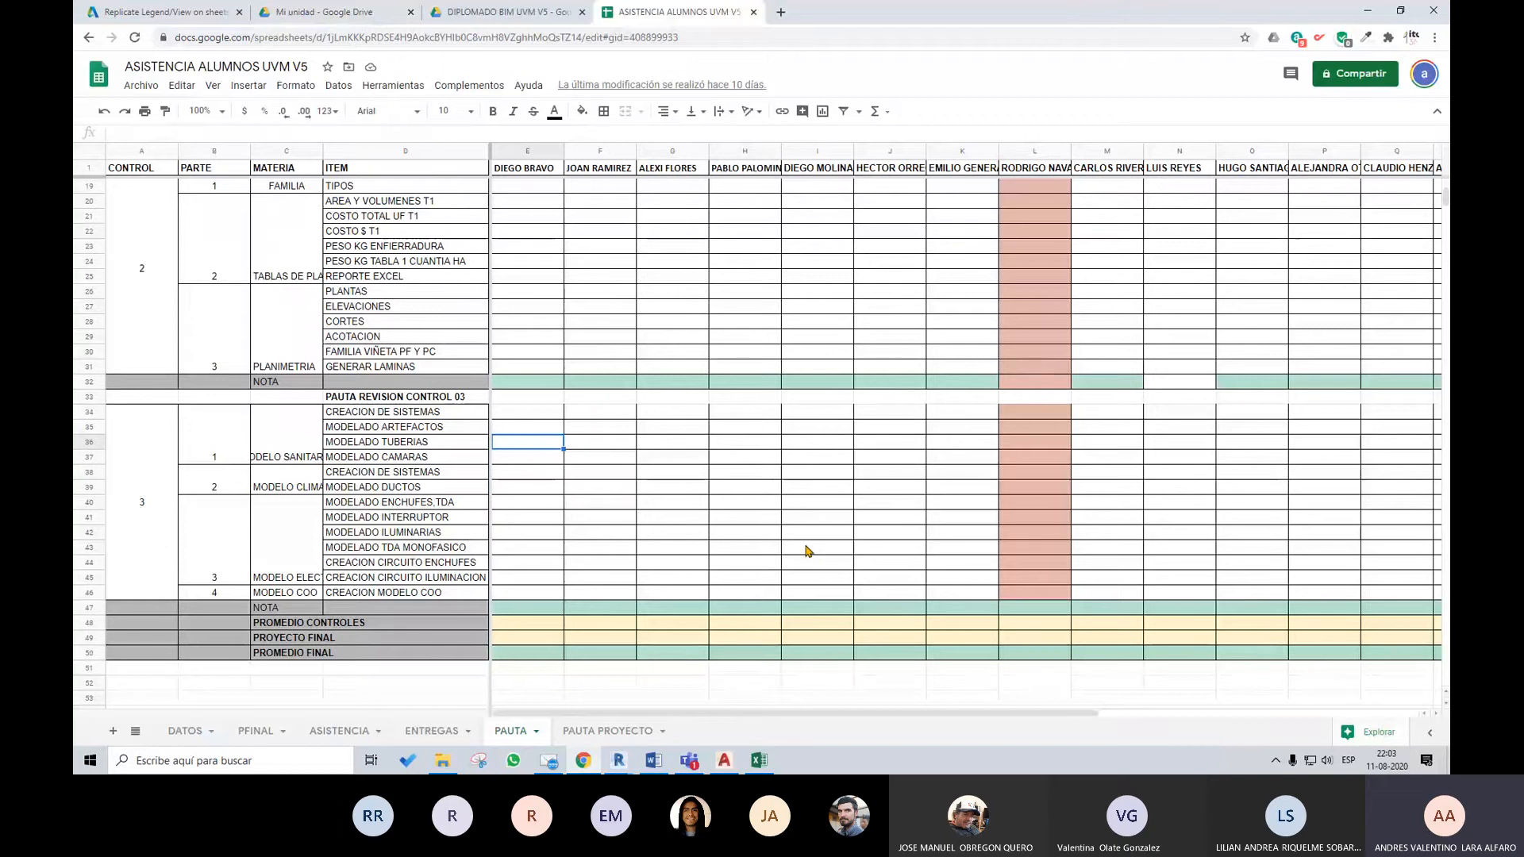
scroll(807, 550, up, 2)
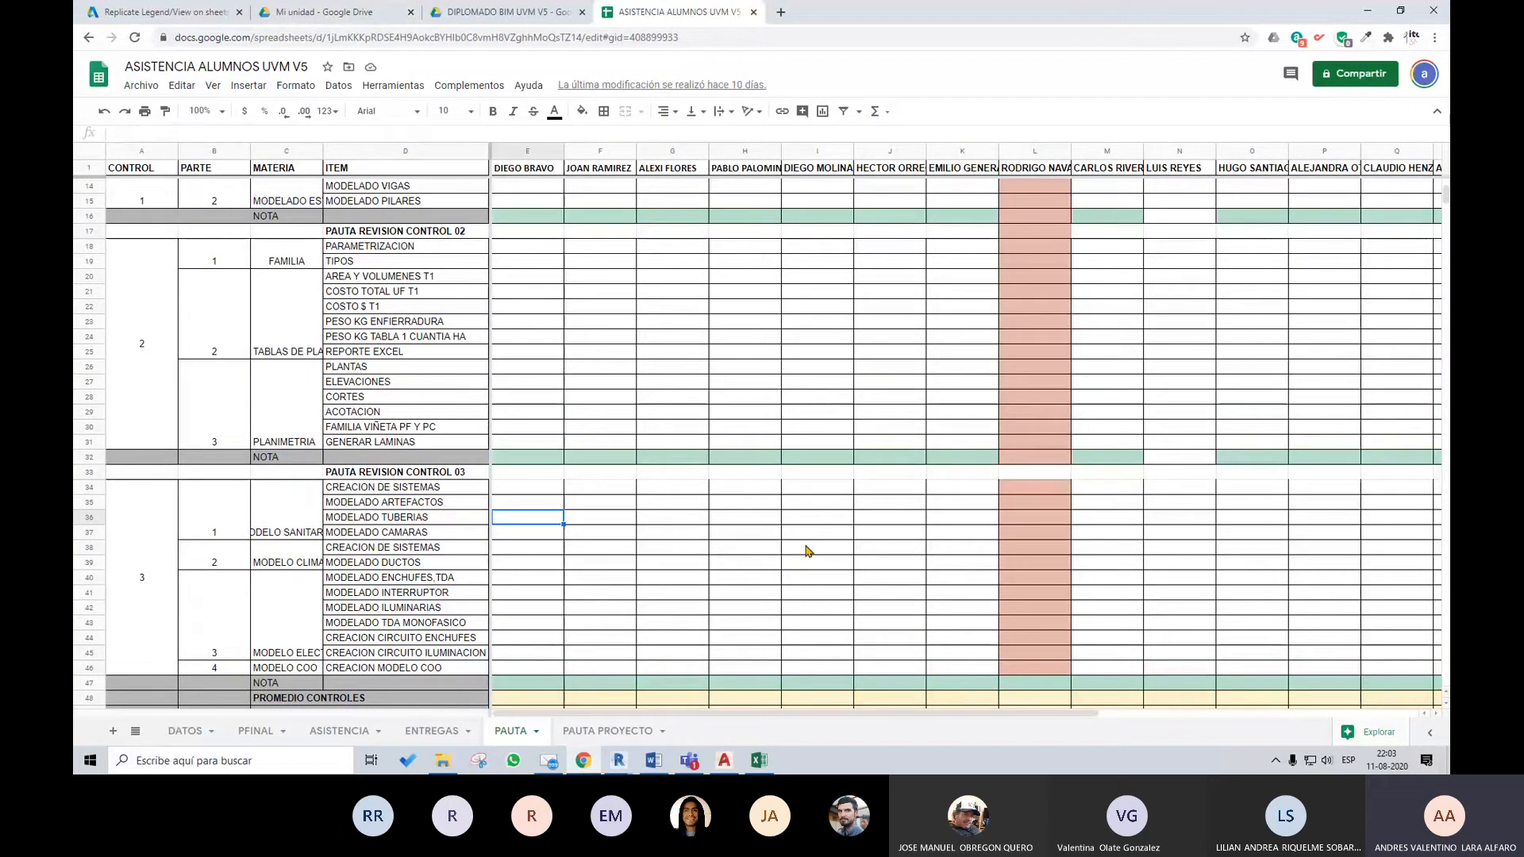
scroll(807, 550, down, 2)
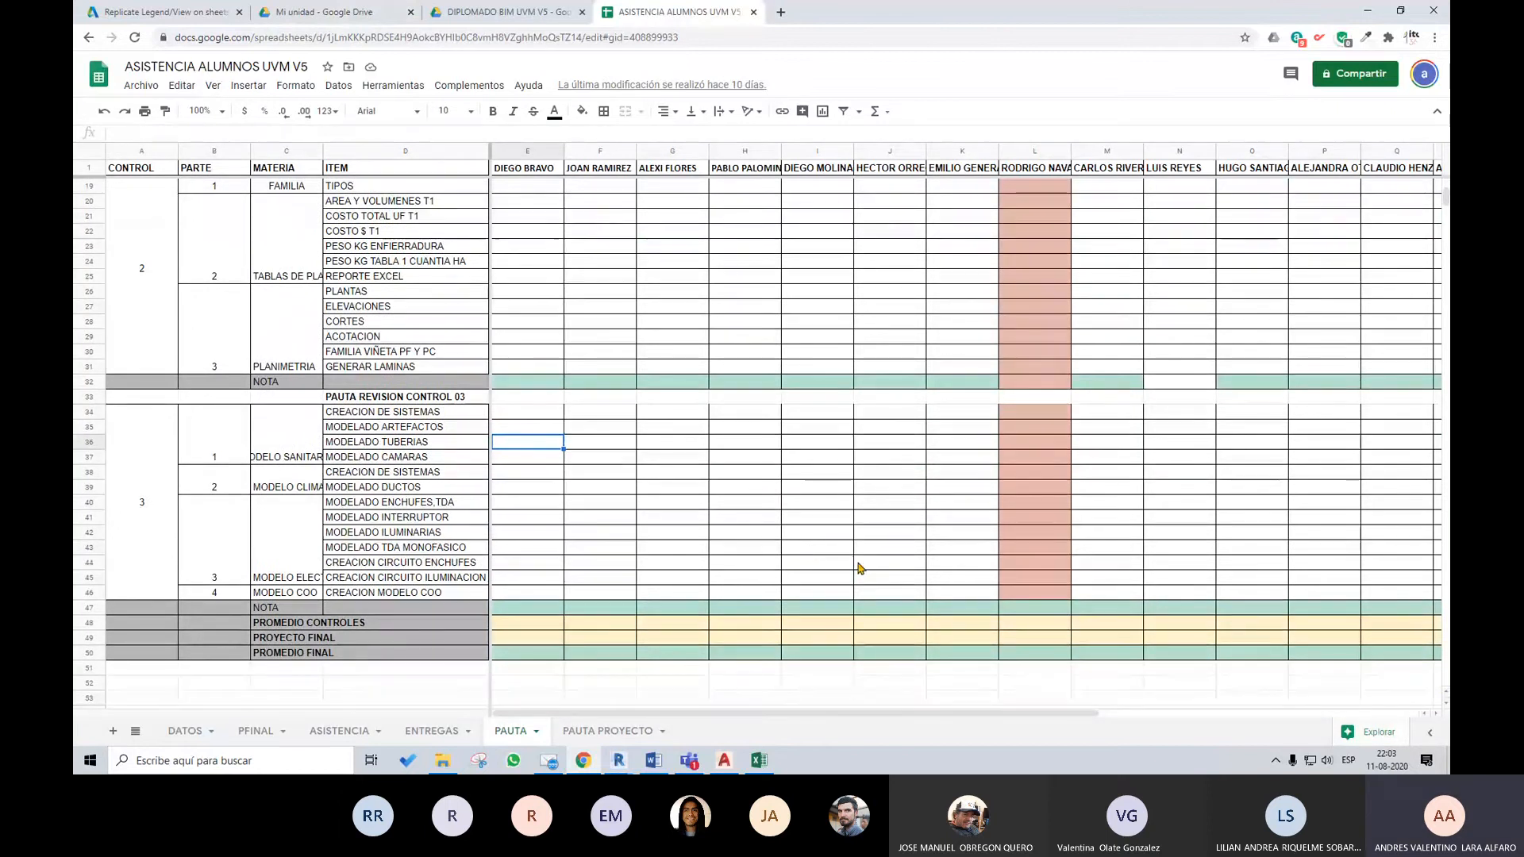
scroll(857, 566, up, 2)
scroll(857, 567, up, 2)
scroll(853, 562, down, 5)
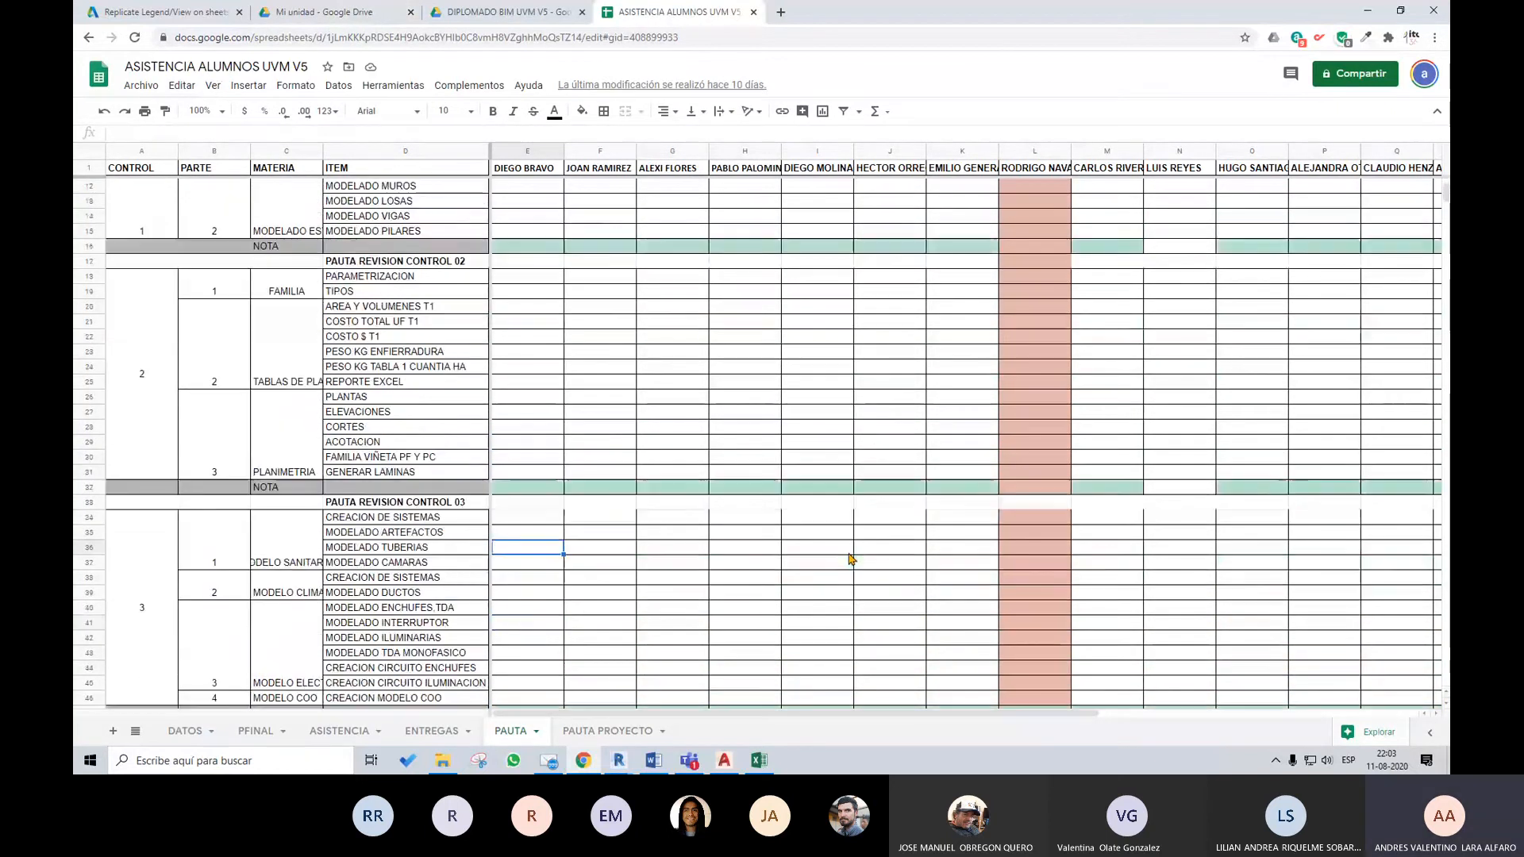
scroll(619, 428, up, 1)
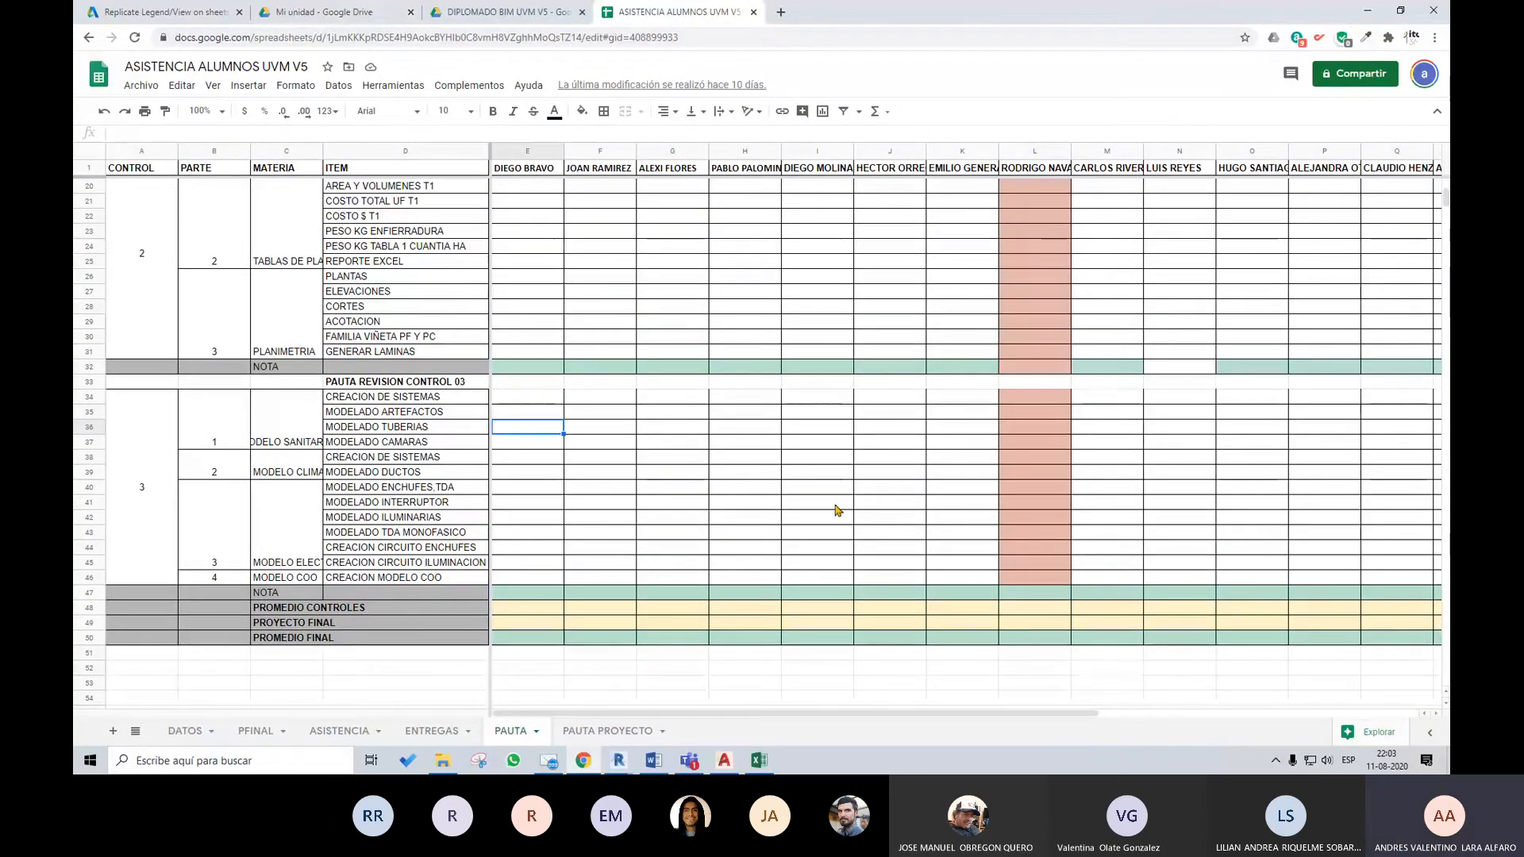
Return to the ENTREGAS sheet and review its TAREAS and FOROS delivery tables
click(431, 731)
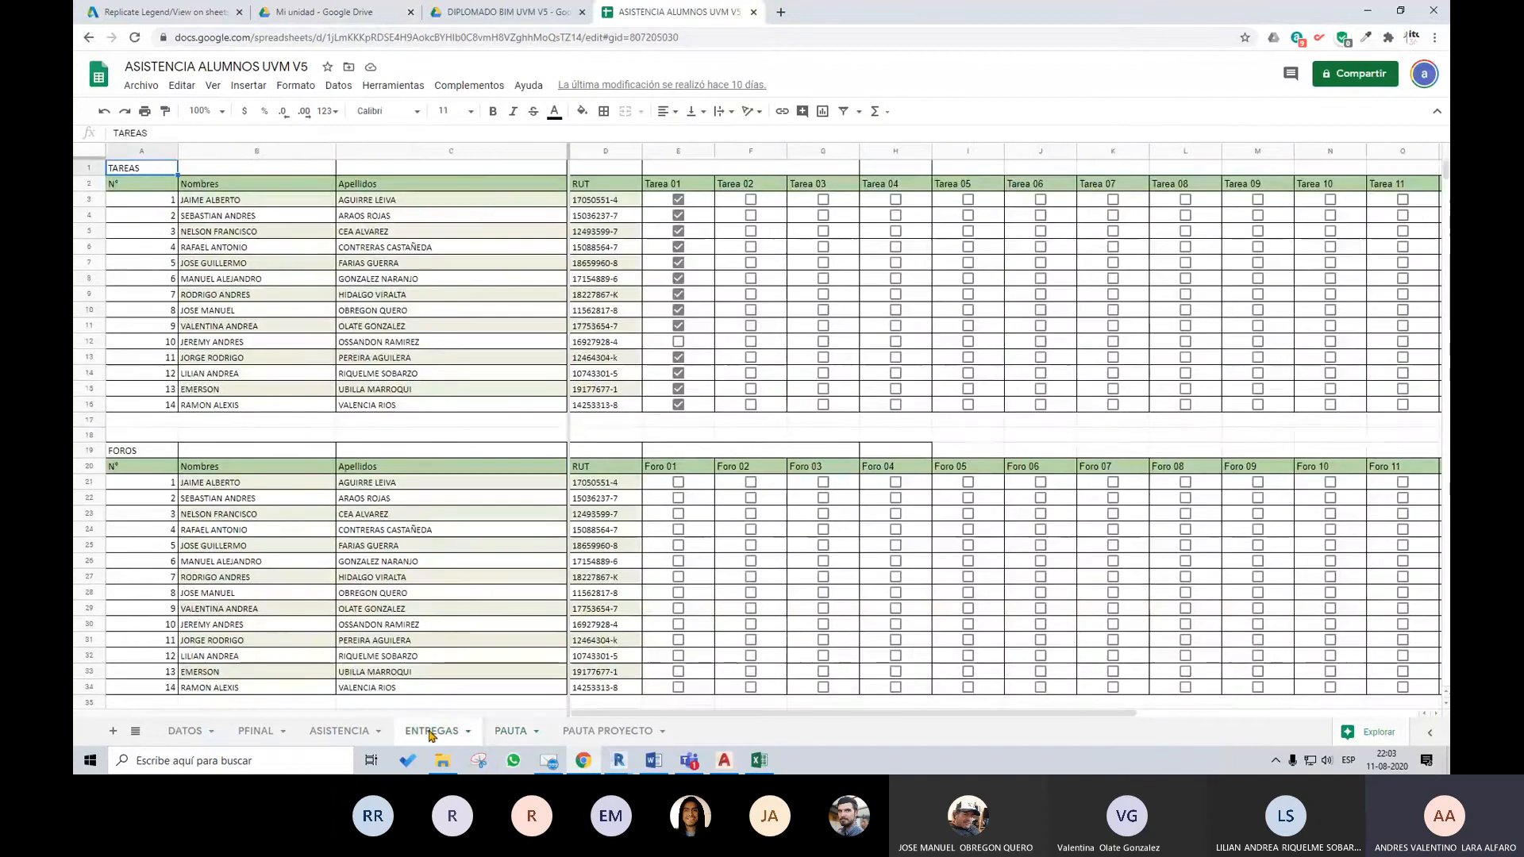
scroll(881, 693, down, 2)
scroll(885, 691, up, 2)
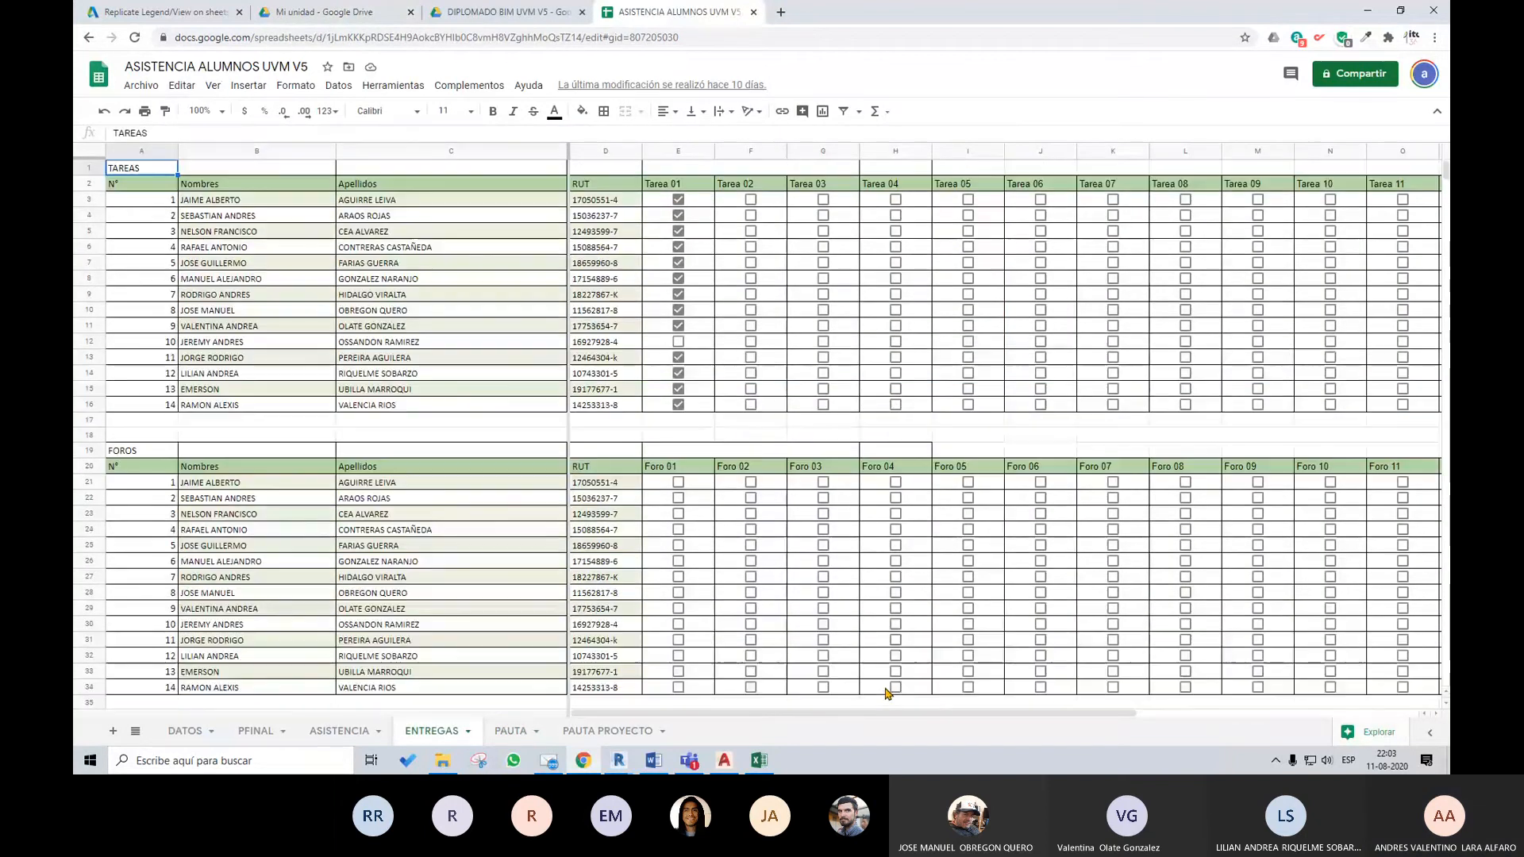
Look over the end of the FOROS table and switch back to the 3D view of CL07_CONTROL 07 in Revit
scroll(869, 688, down, 1)
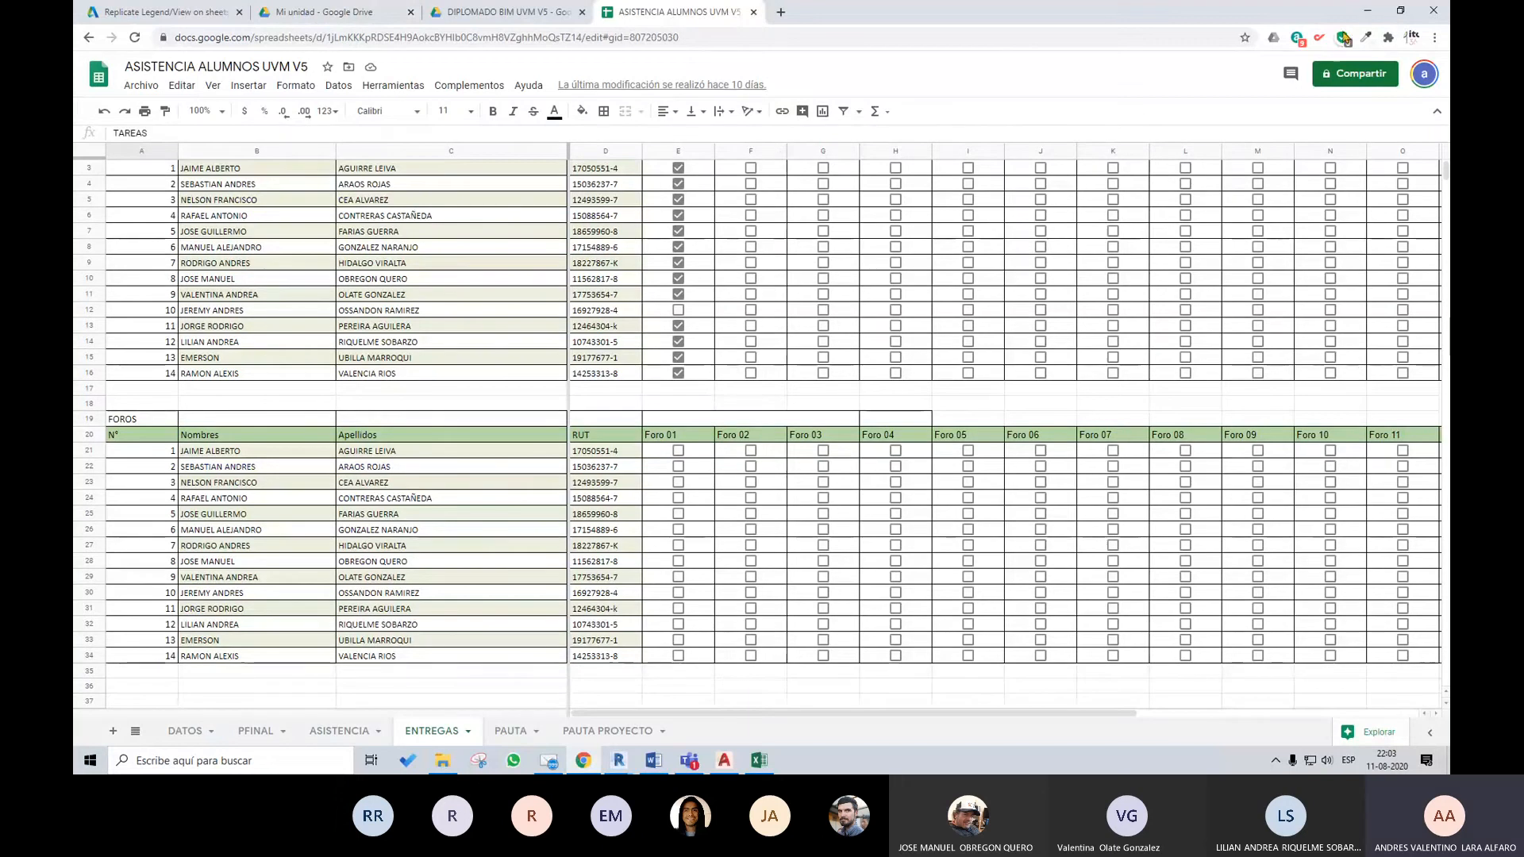
click(1367, 12)
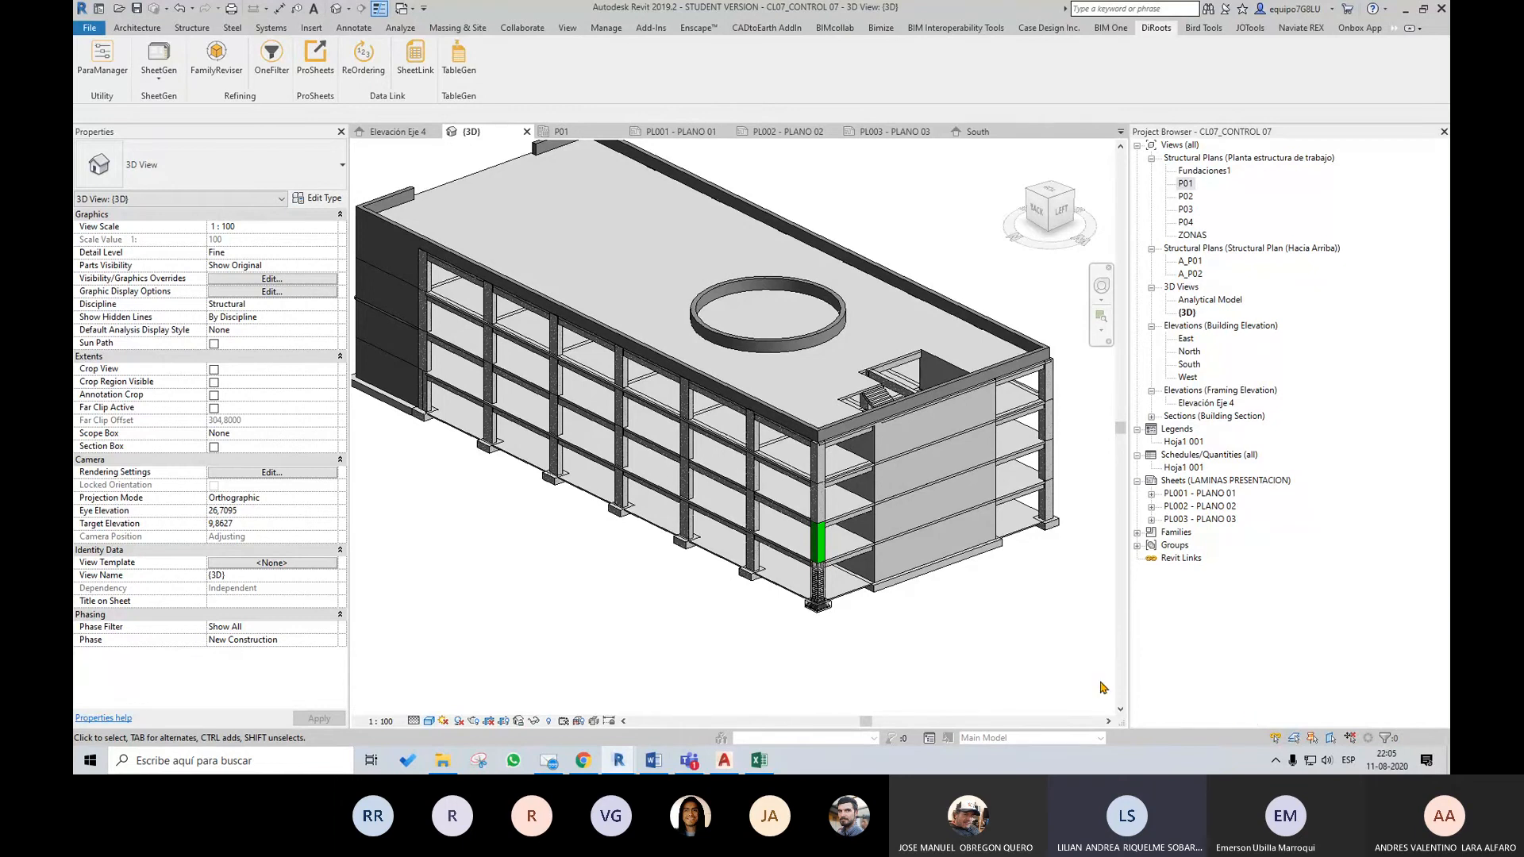
middle_drag(1072, 622, 1049, 661)
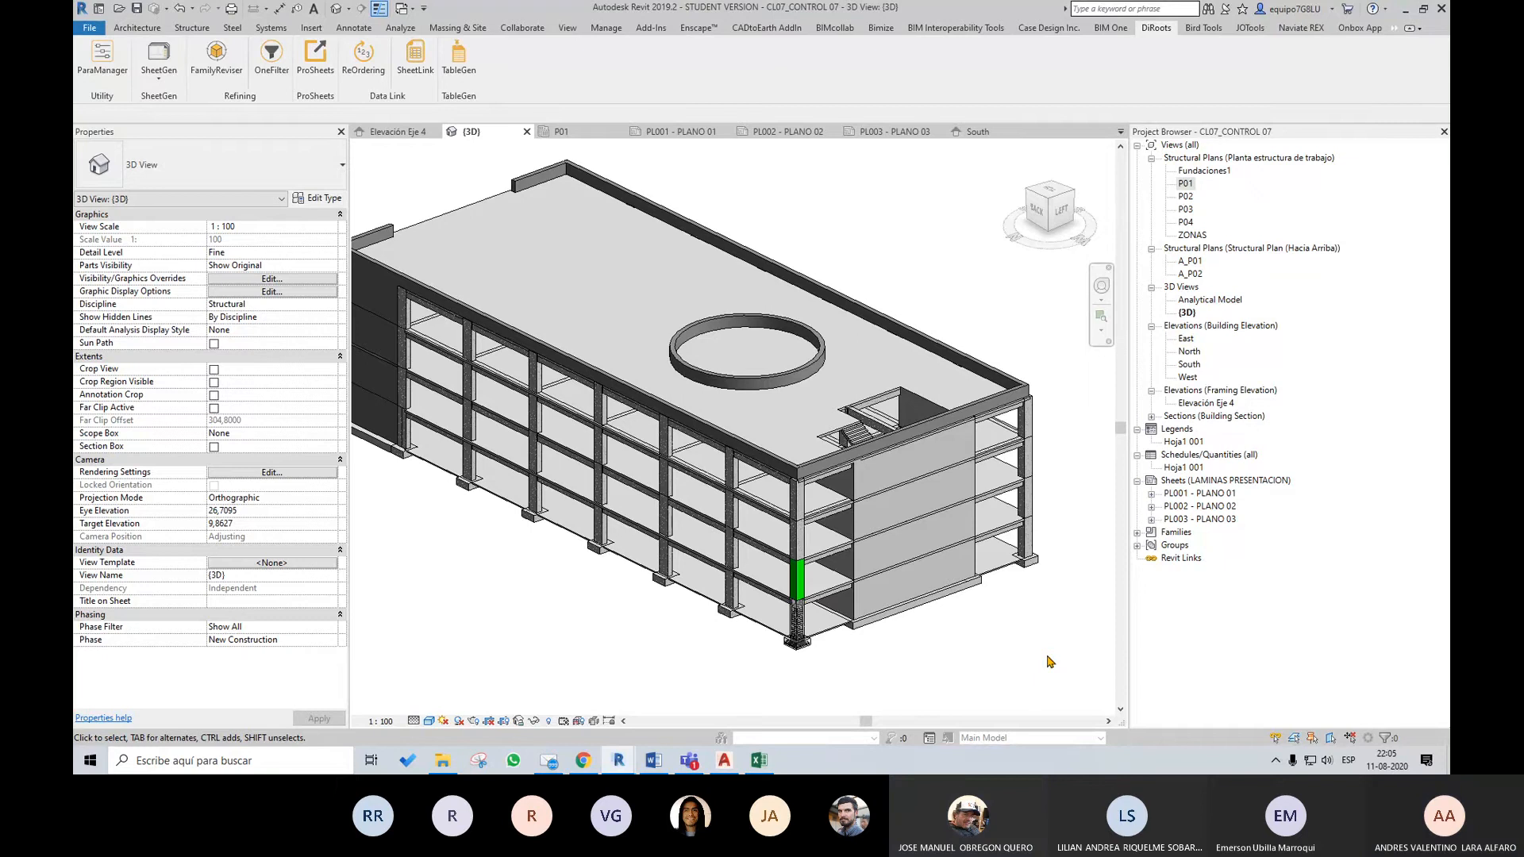
Compare the P01 and Fundaciones1 structural plans, ending on the P01 plan
double_click(1185, 183)
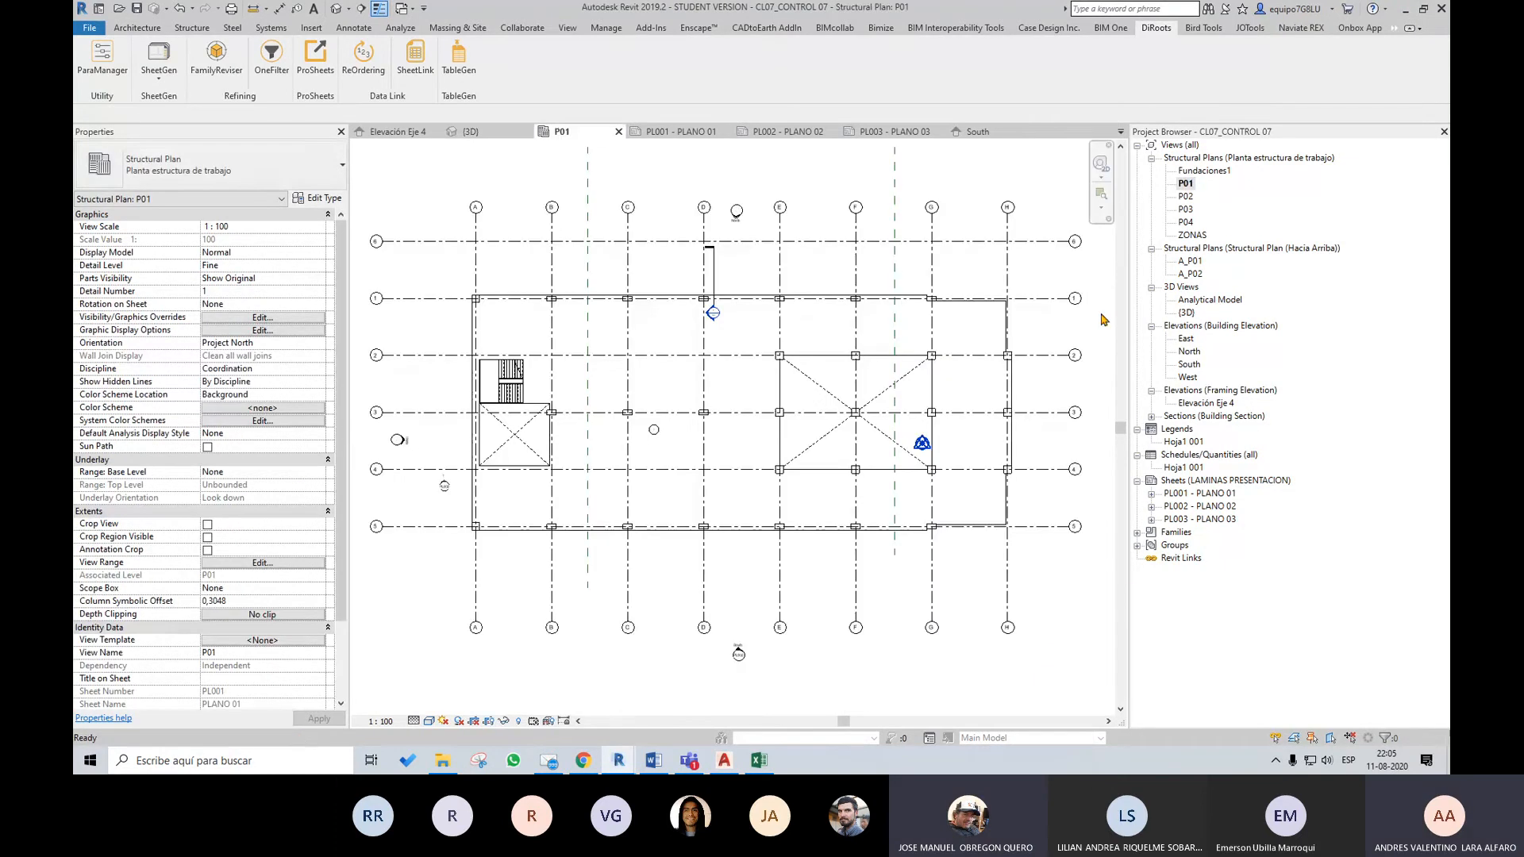
scroll(982, 445, down, 2)
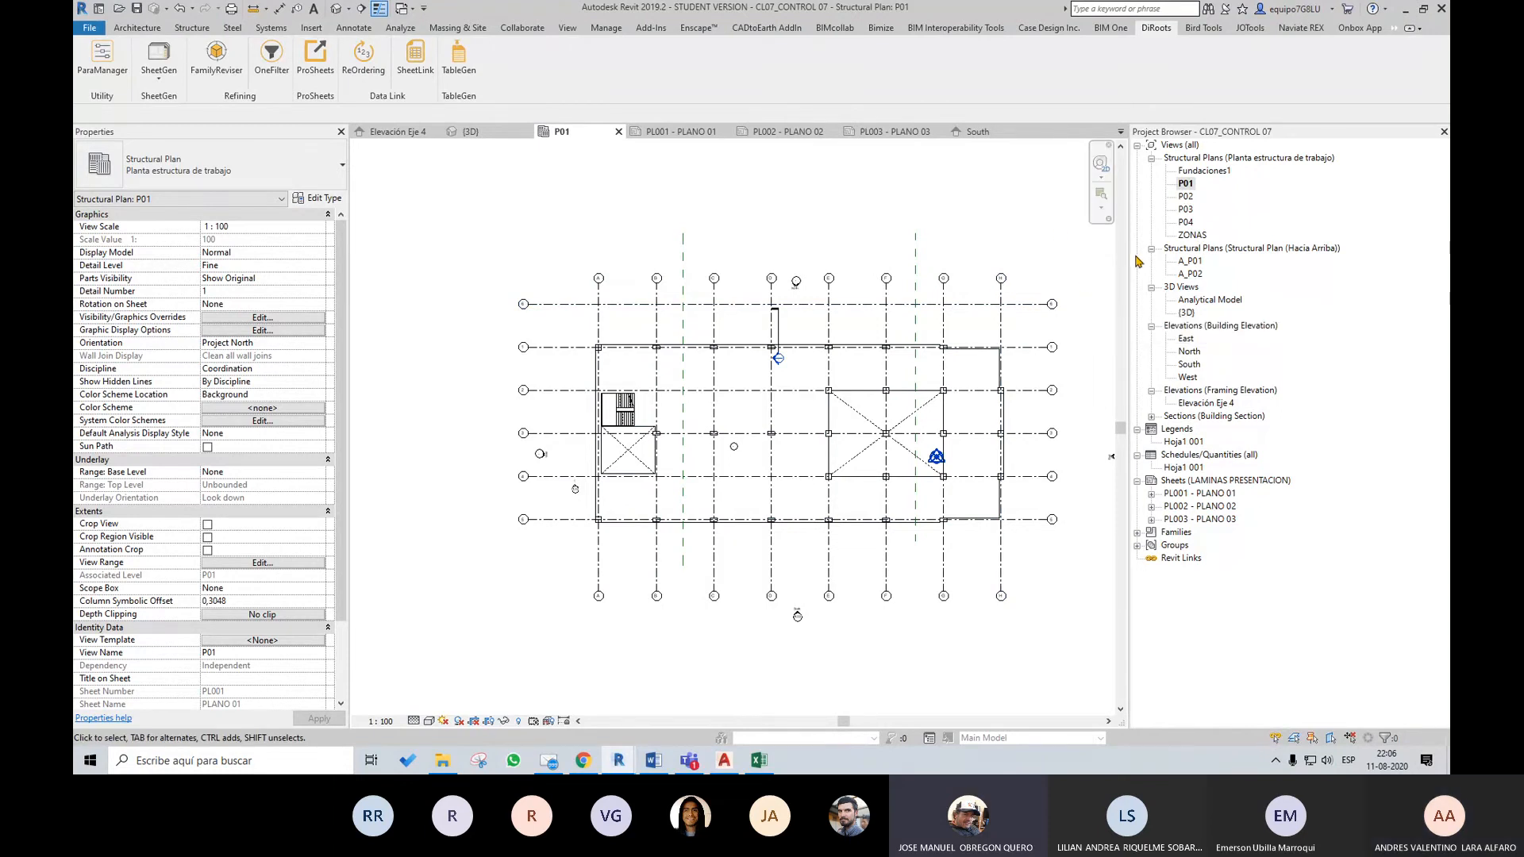
double_click(1204, 171)
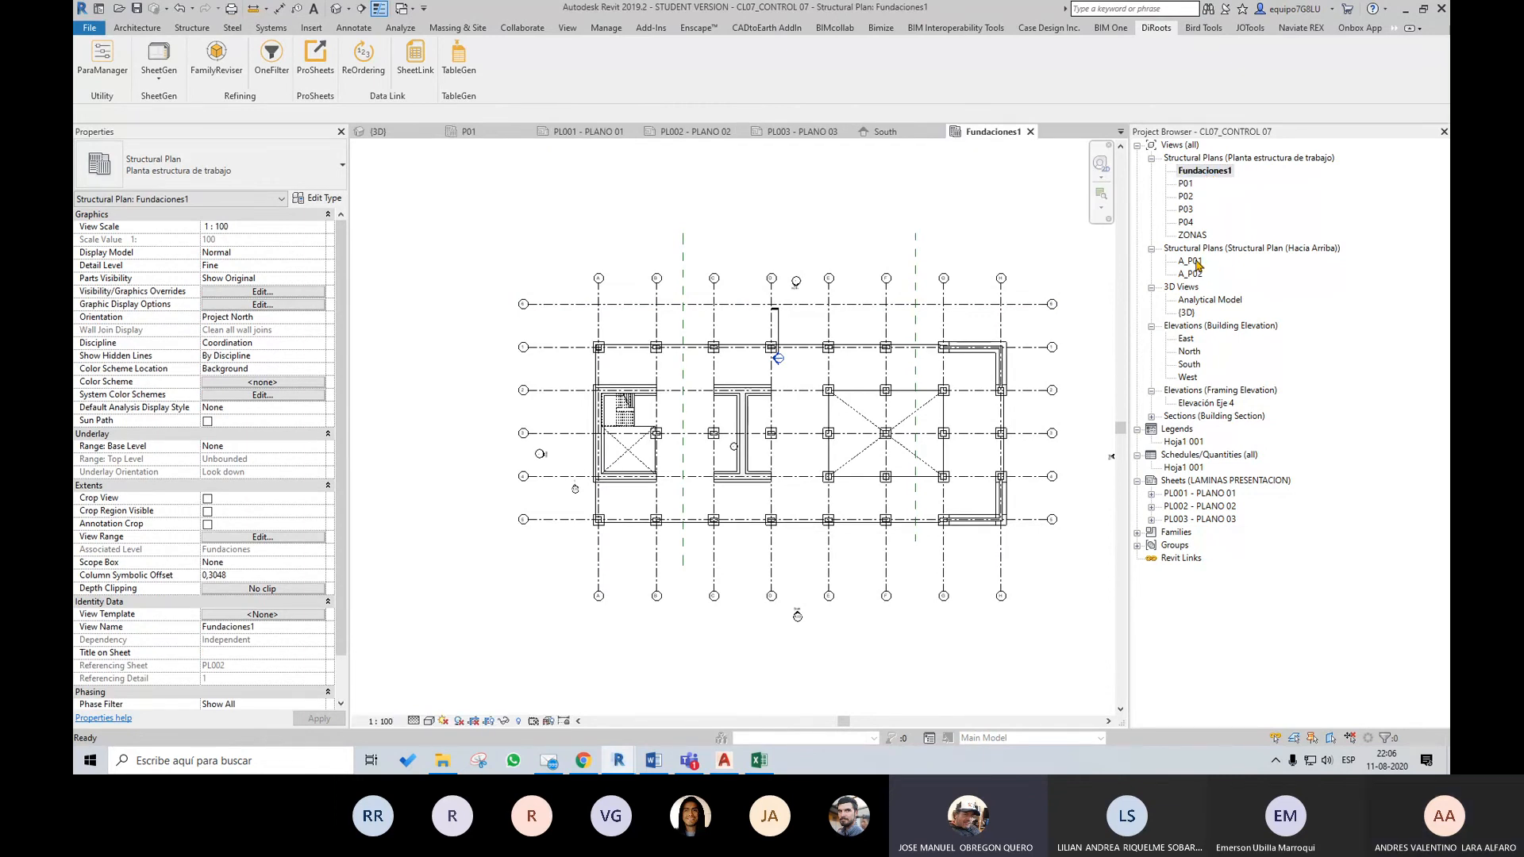
double_click(1185, 183)
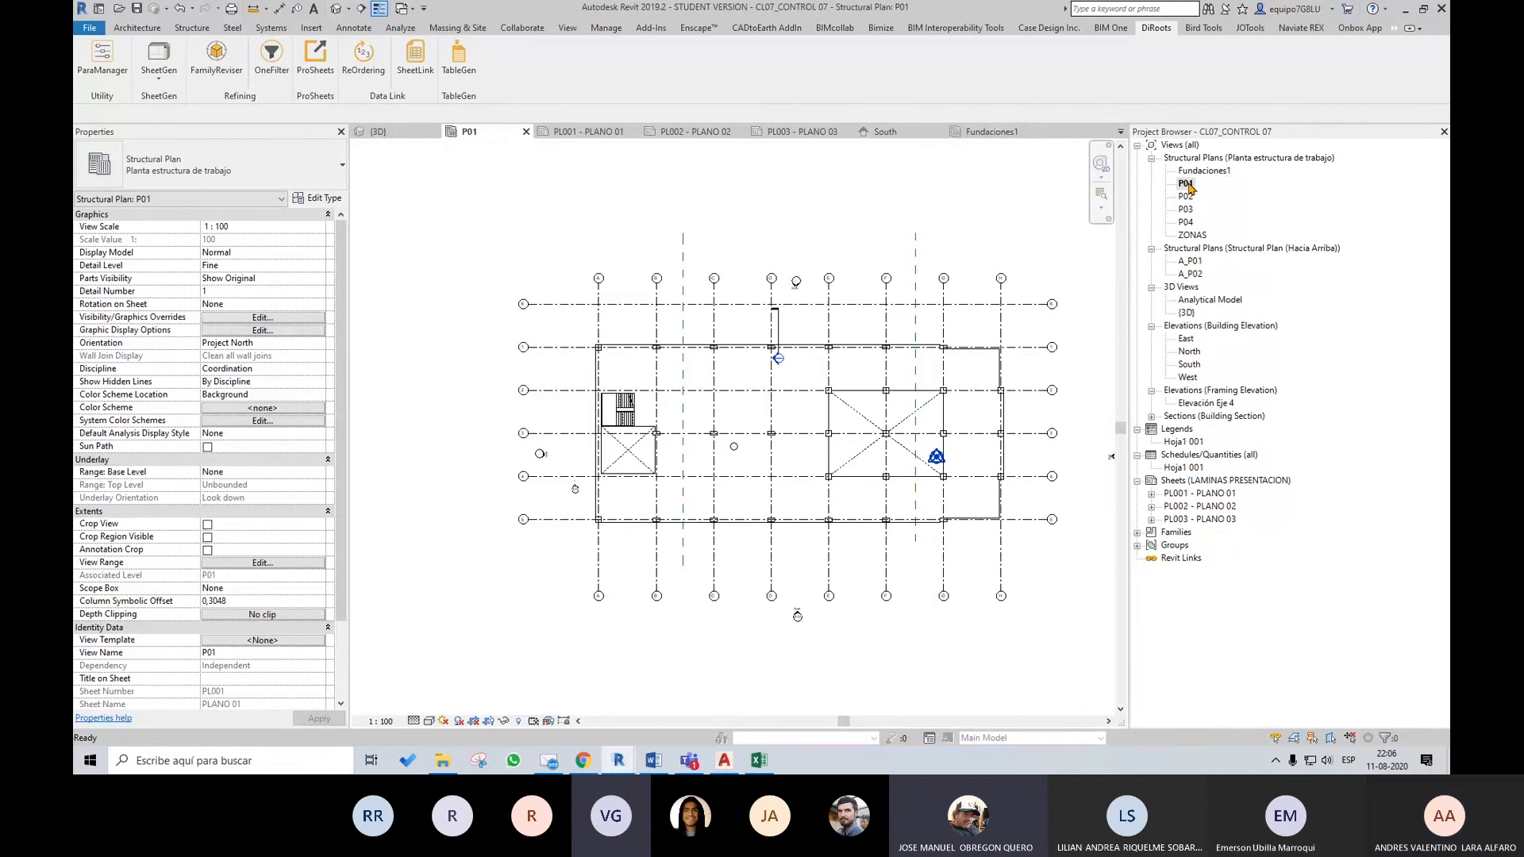
scroll(997, 351, up, 3)
scroll(1038, 327, down, 2)
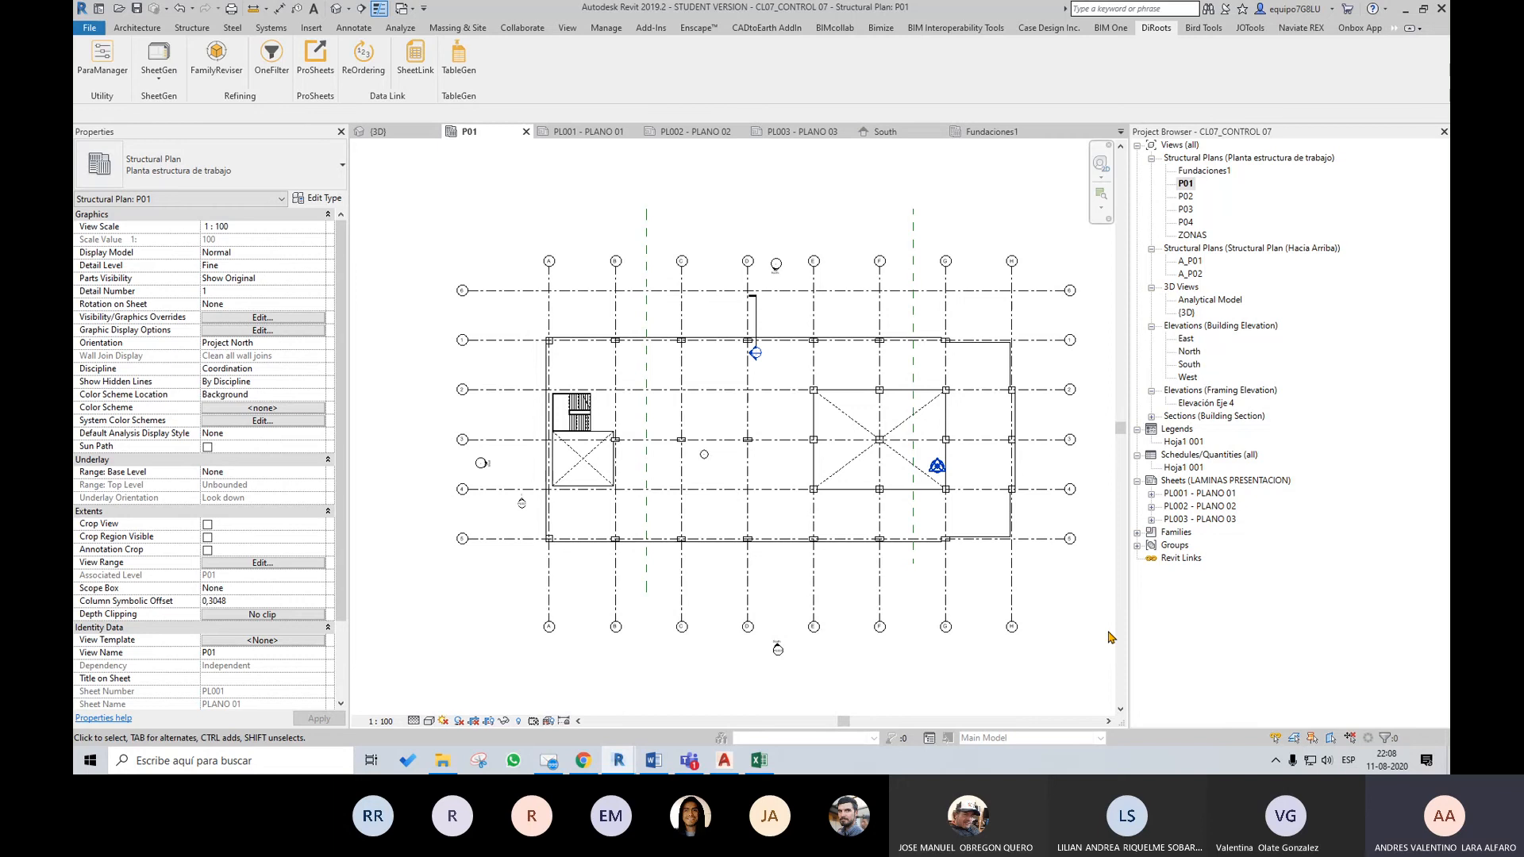
Bring up the DWG export settings for the P01 plan and close them without exporting
click(89, 28)
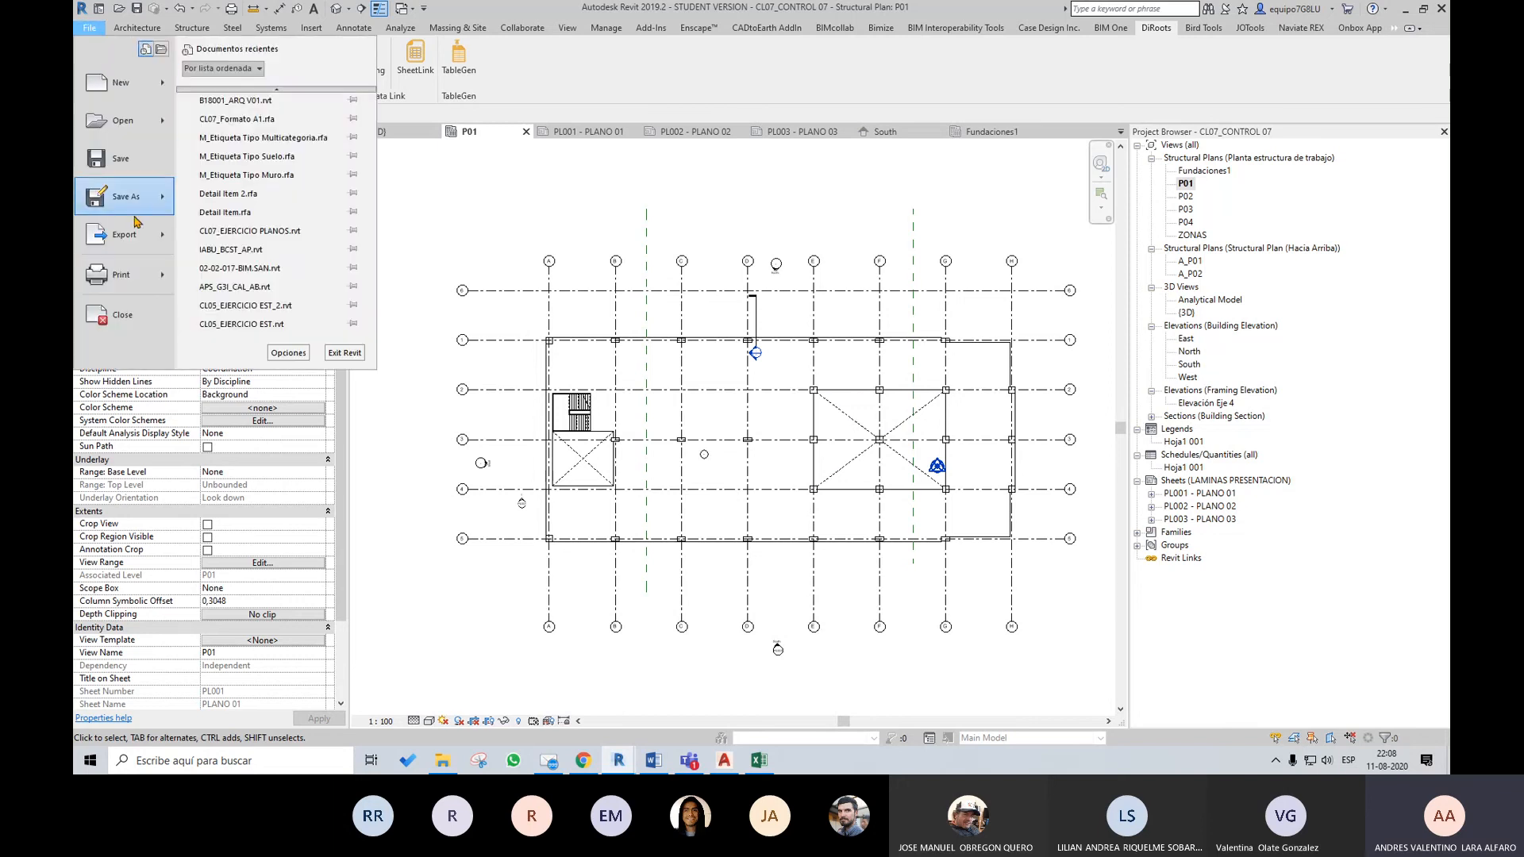
click(414, 93)
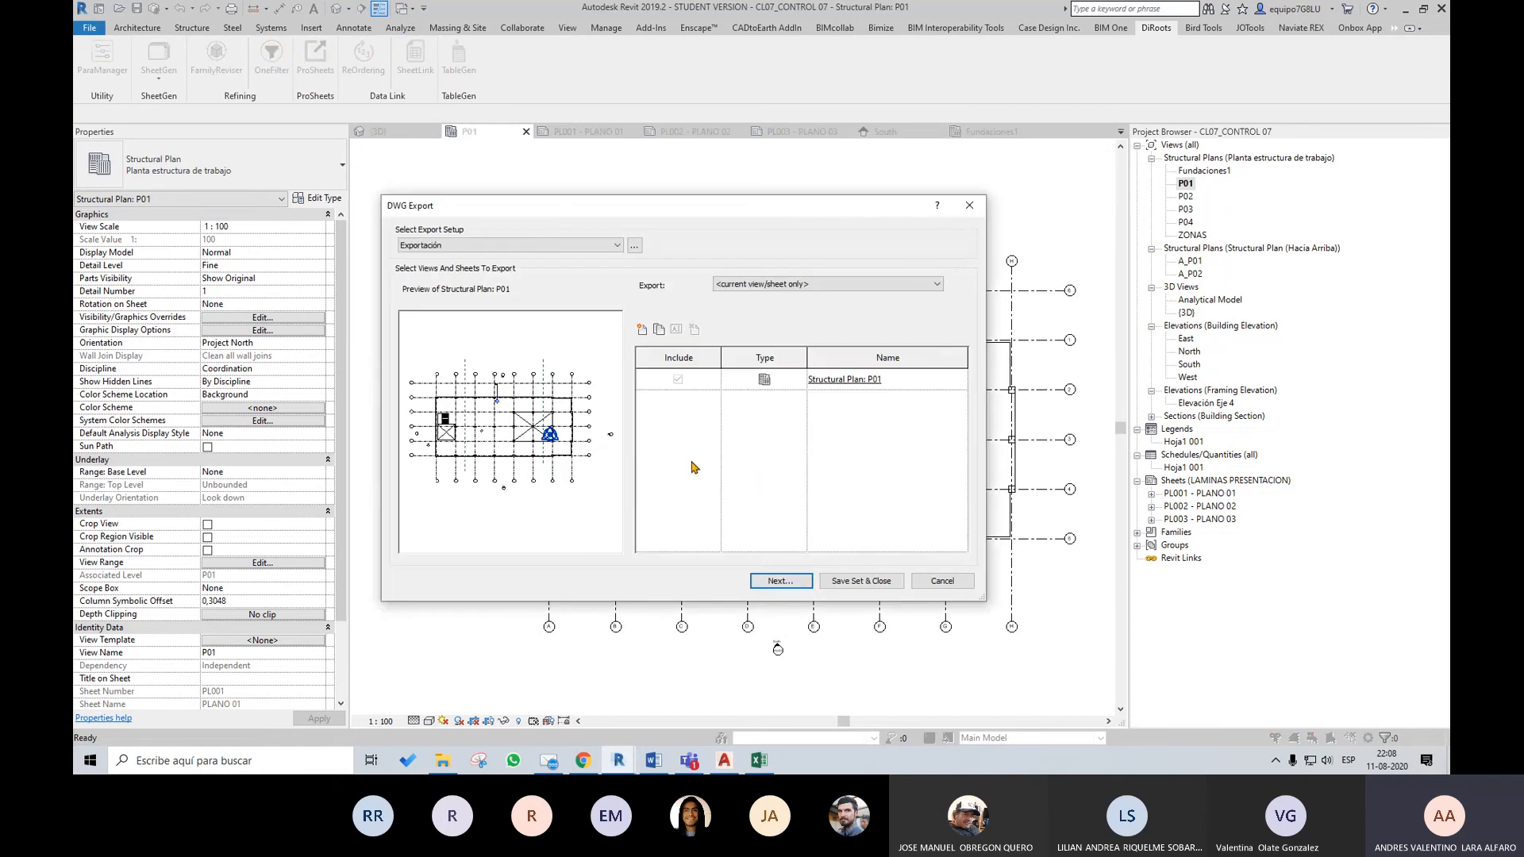
click(974, 209)
Check the available printers in the print settings and close them without printing
click(89, 27)
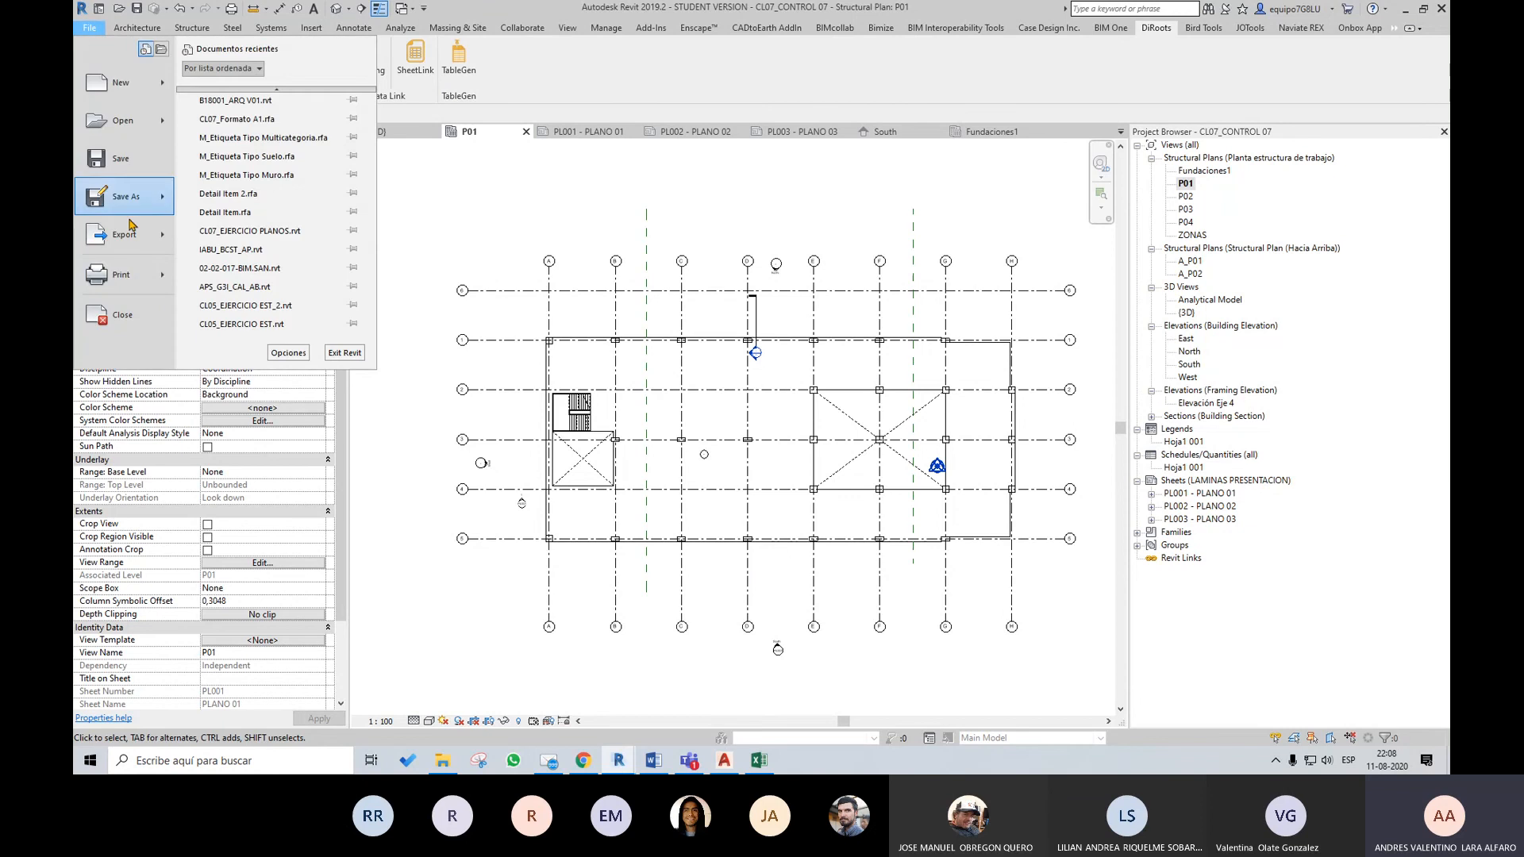
click(119, 274)
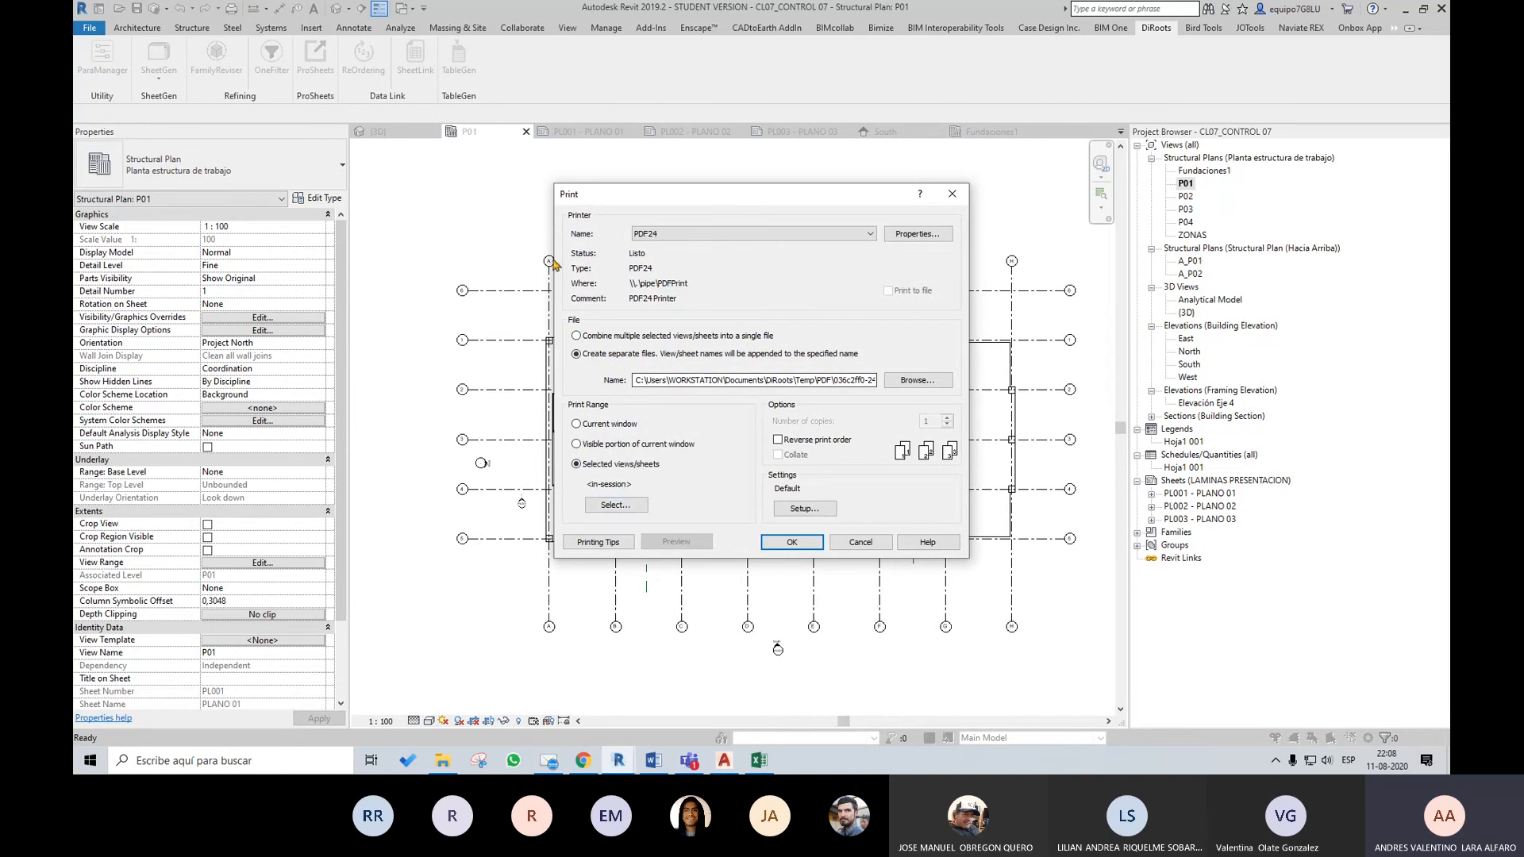
click(688, 234)
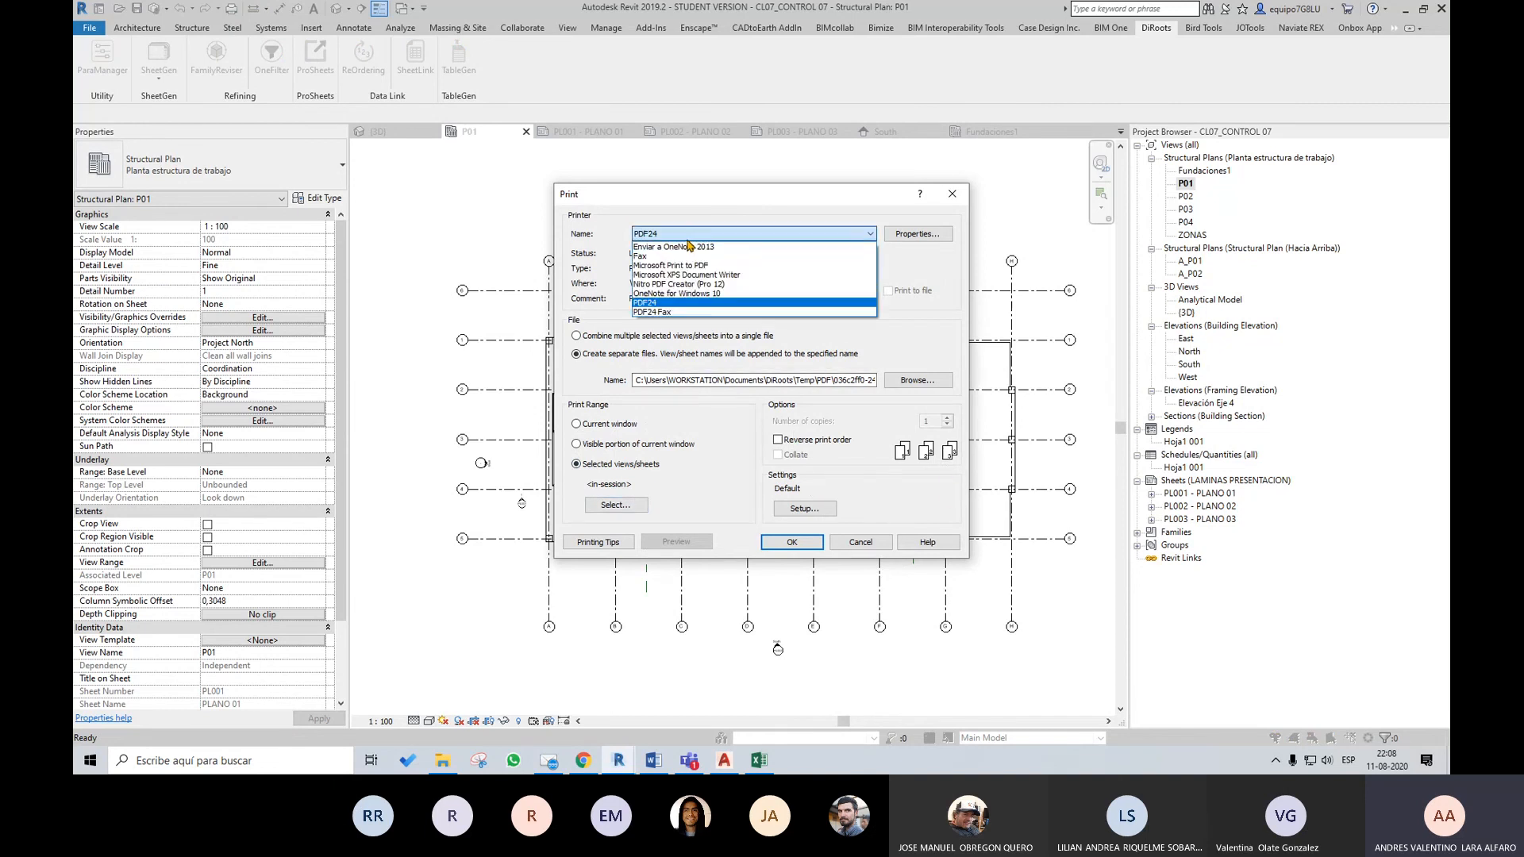
click(690, 234)
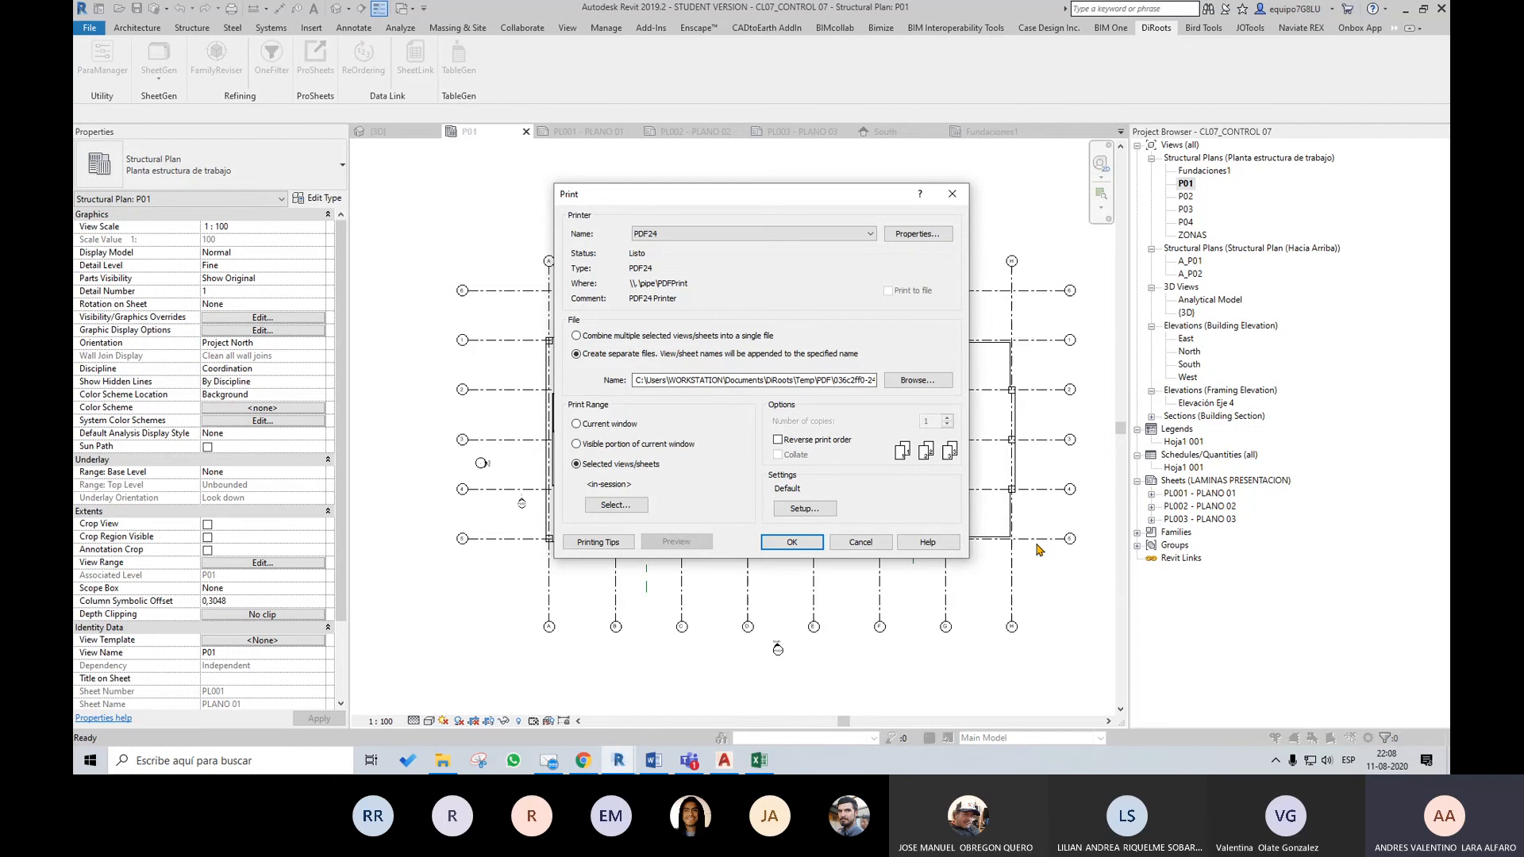
click(861, 543)
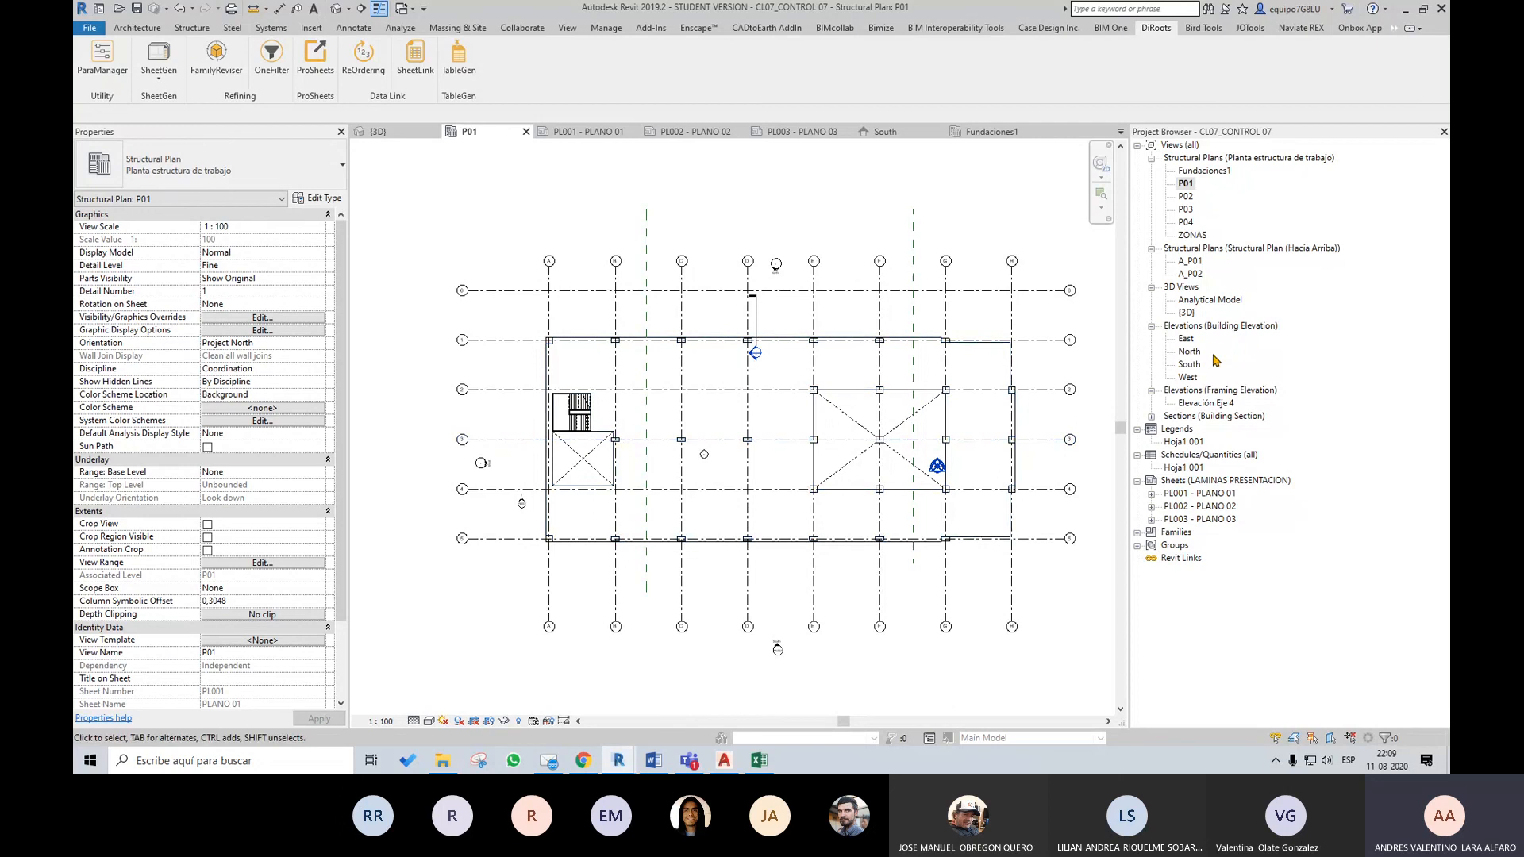
Open the Elevación Eje 4 framing elevation and inspect its full extent
double_click(1208, 404)
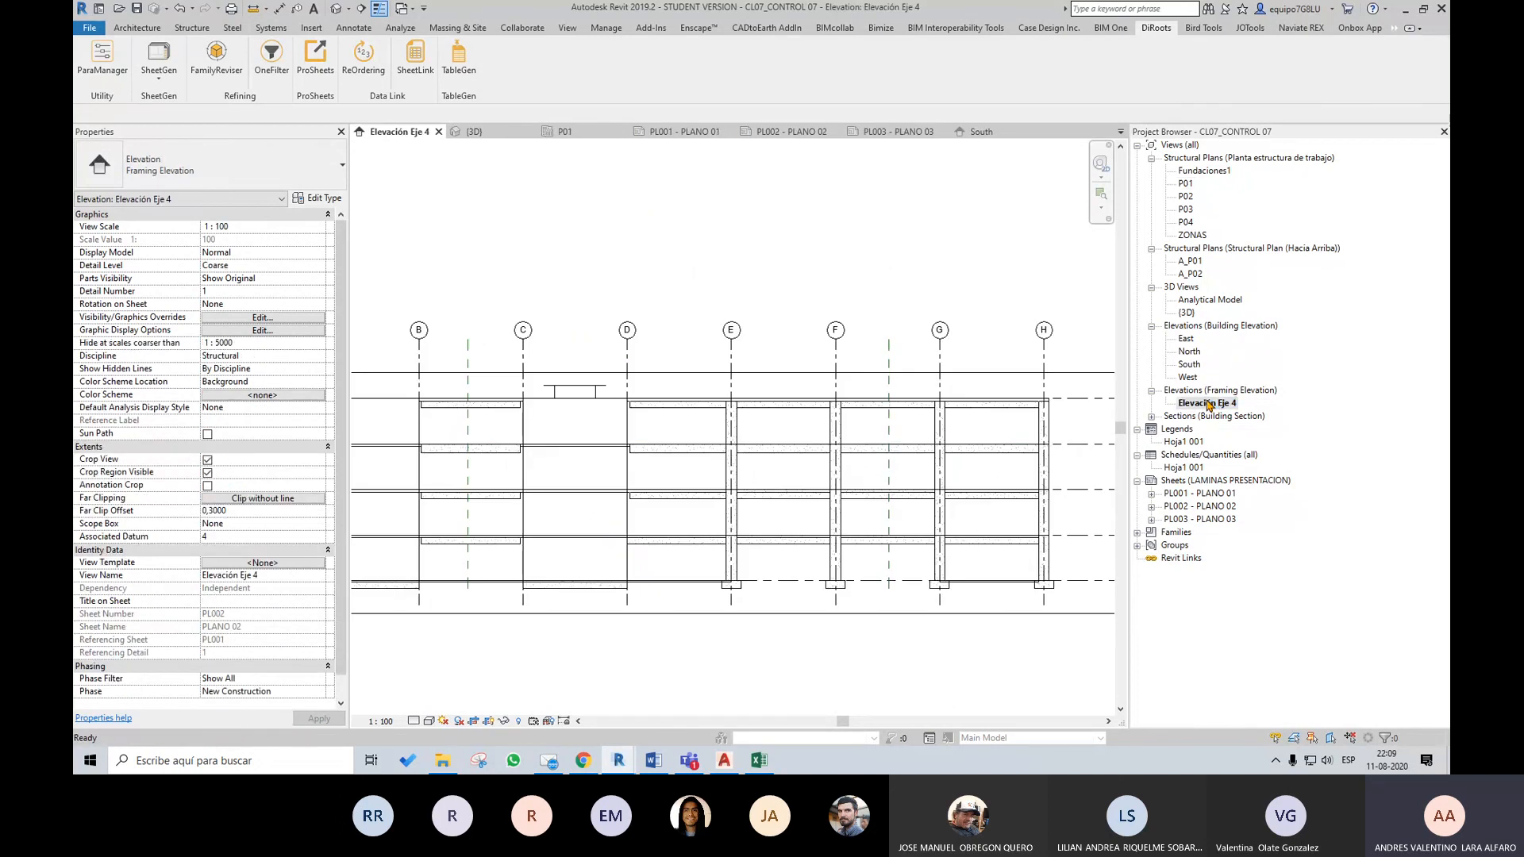
scroll(1014, 436, up, 2)
scroll(1065, 482, down, 3)
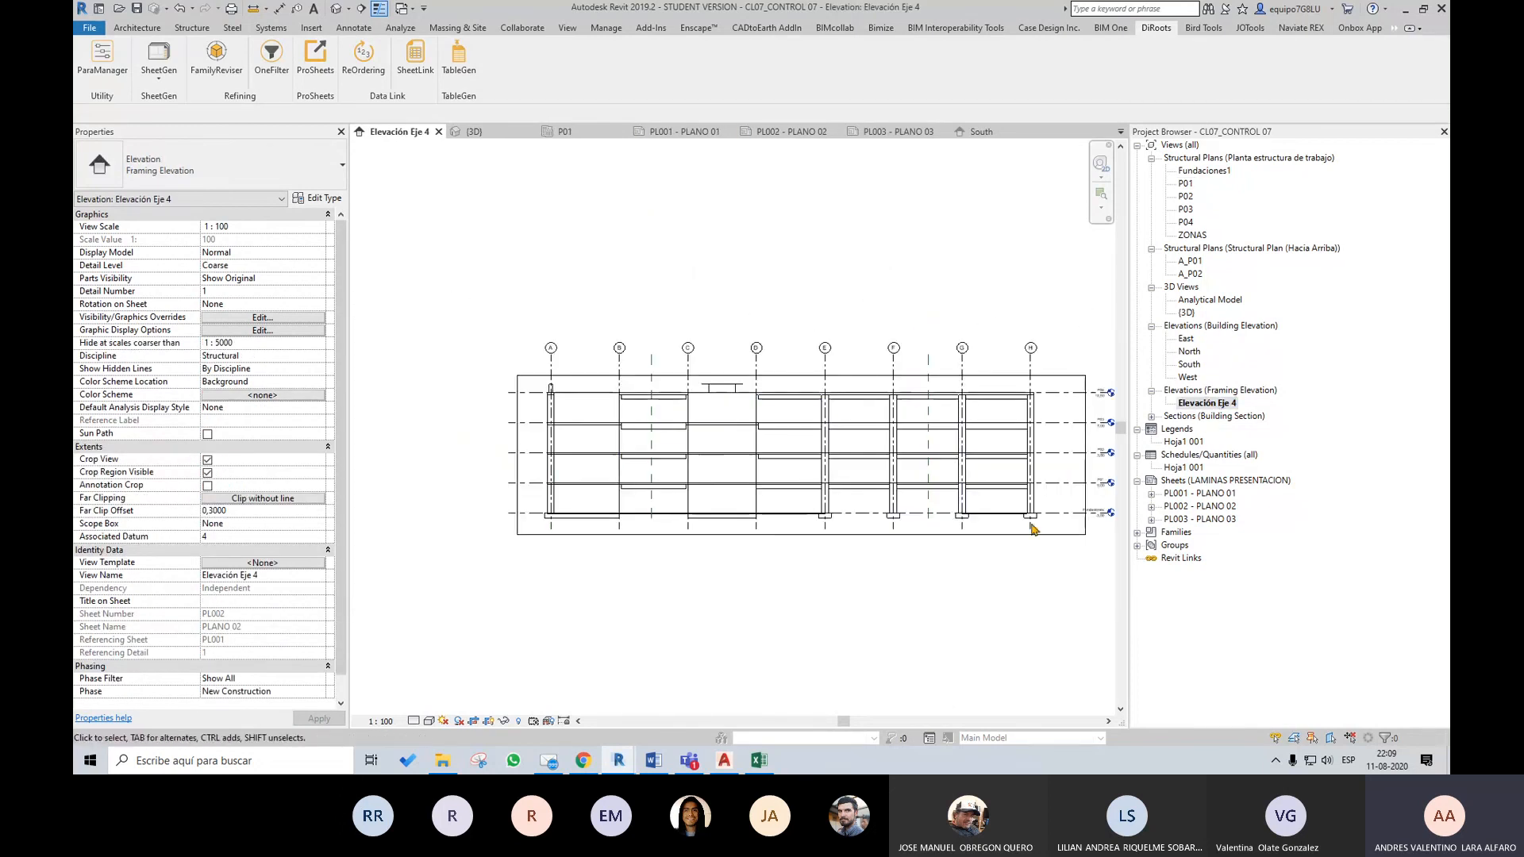
scroll(1064, 481, up, 1)
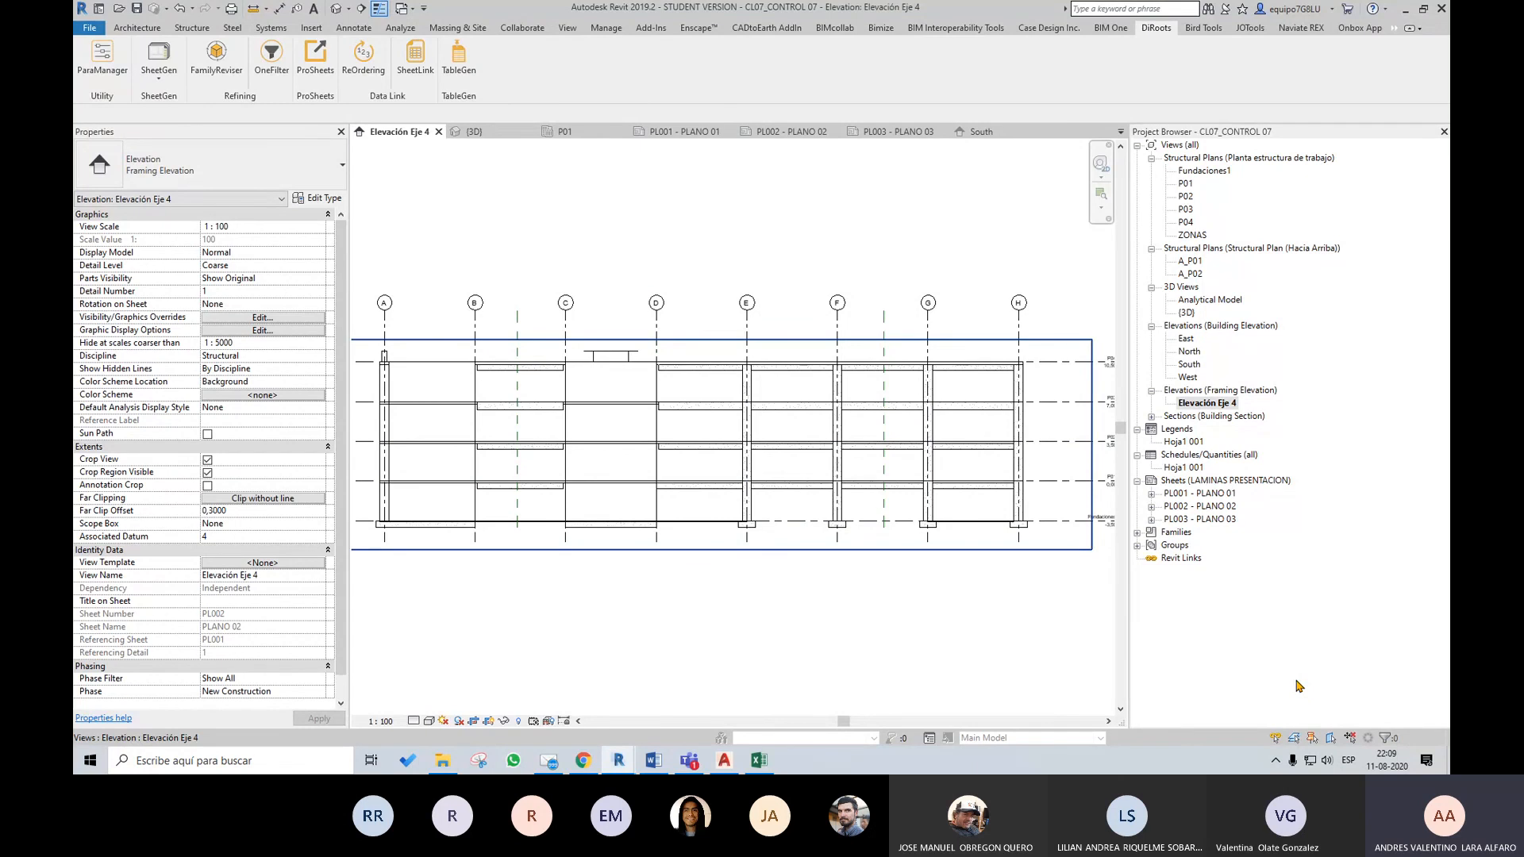
Open sheet PL001 - PLANO 01 and examine its title block, revision table and overall layout
double_click(1210, 494)
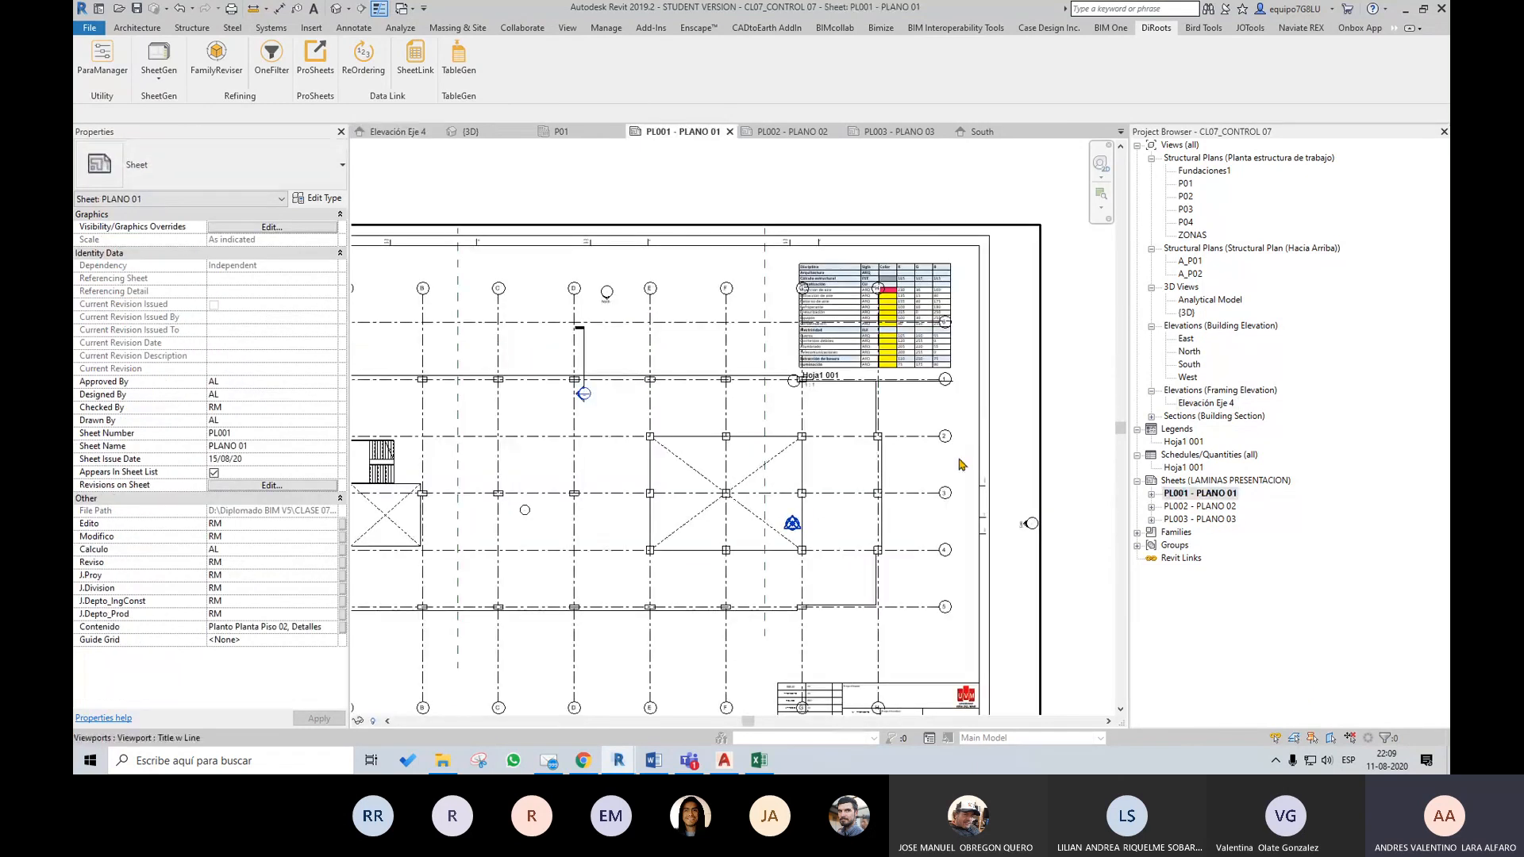
scroll(980, 580, down, 2)
middle_drag(980, 579, 1023, 549)
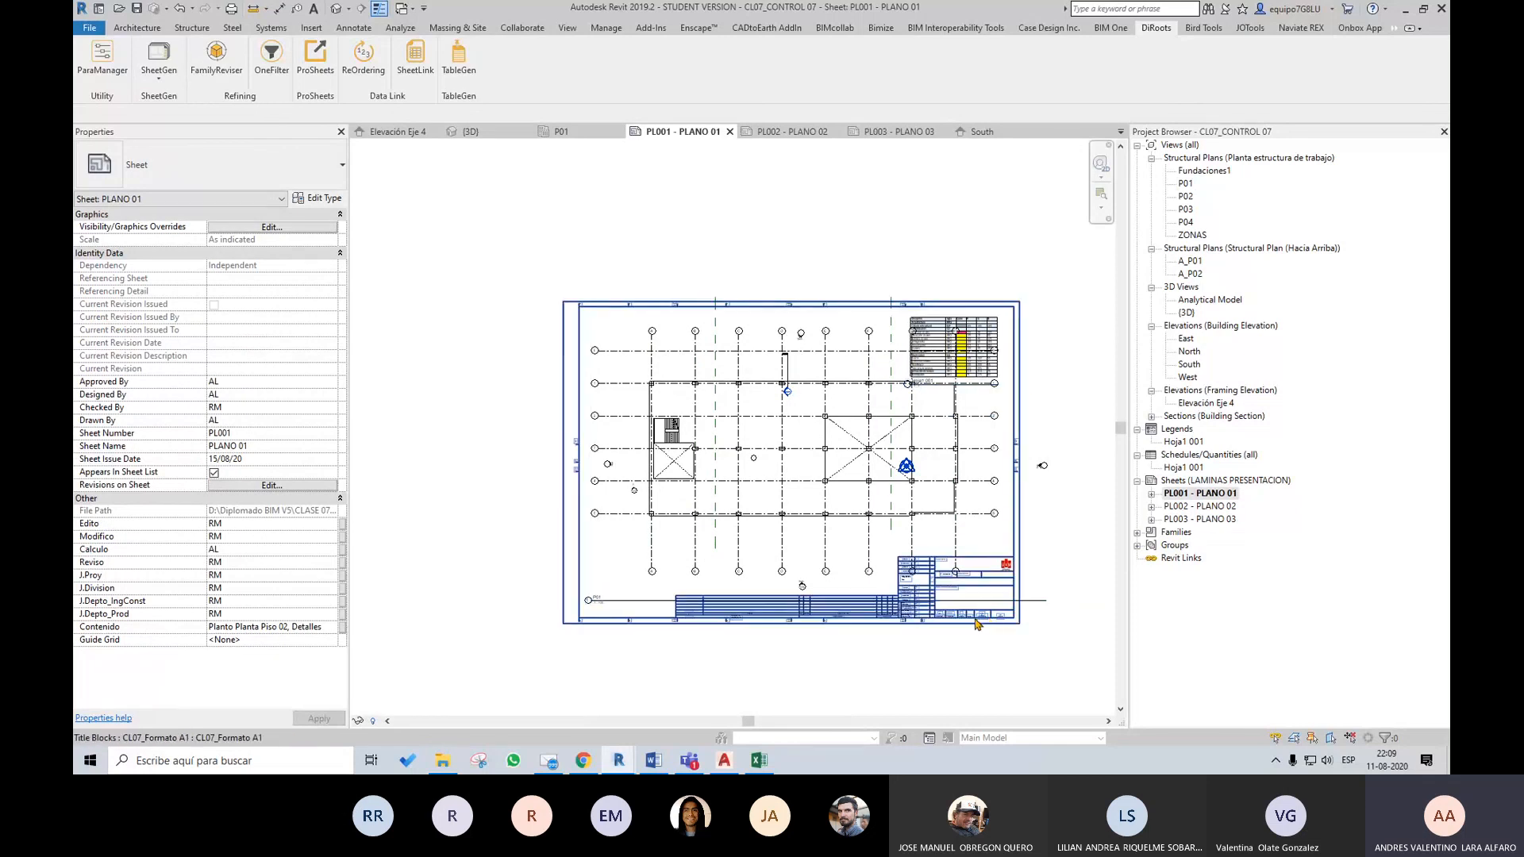
scroll(985, 620, up, 6)
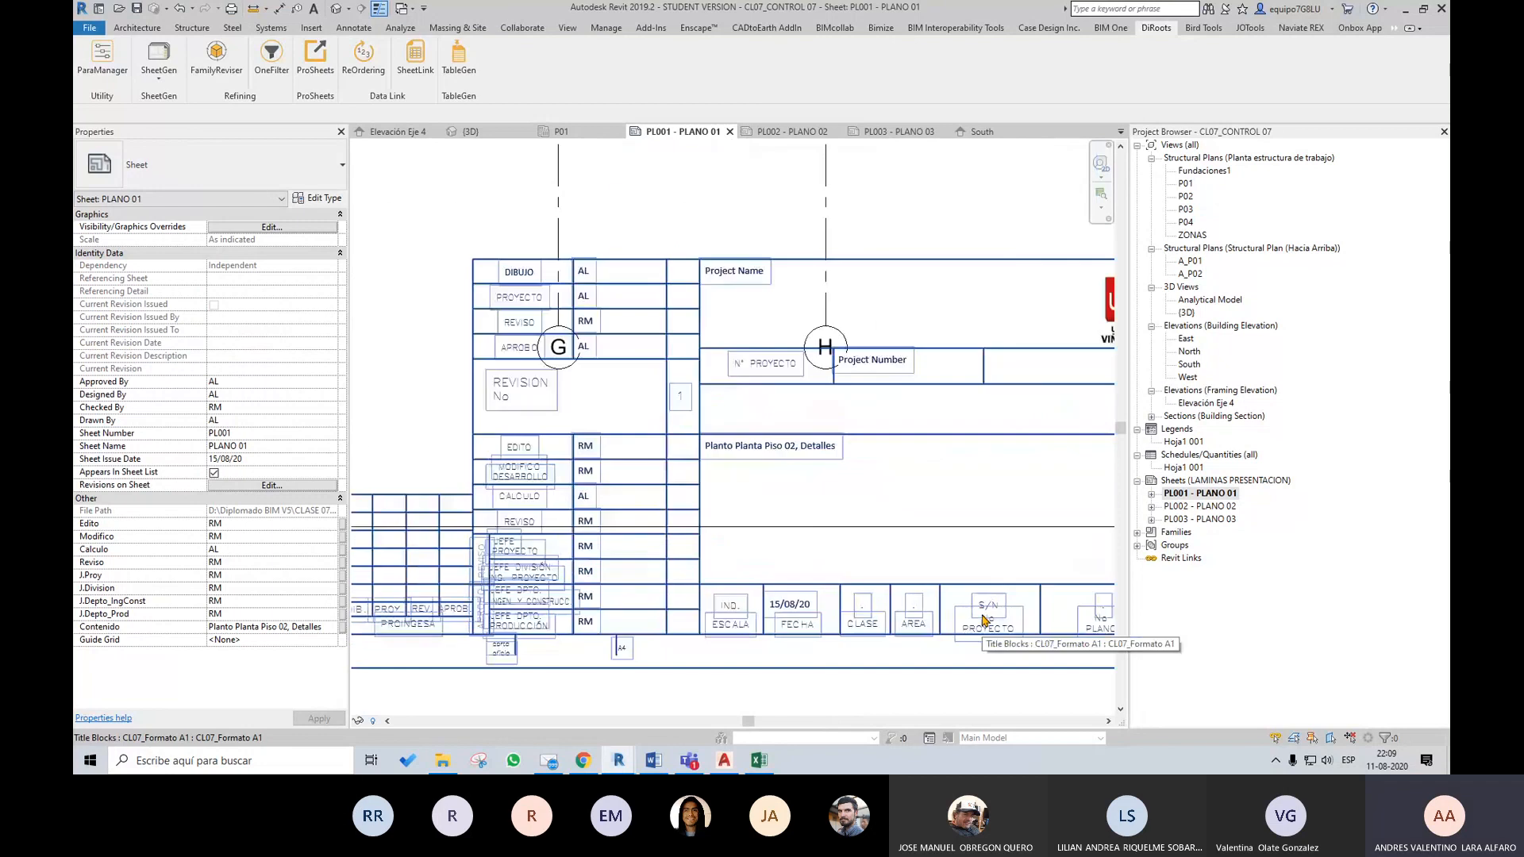
scroll(871, 432, down, 6)
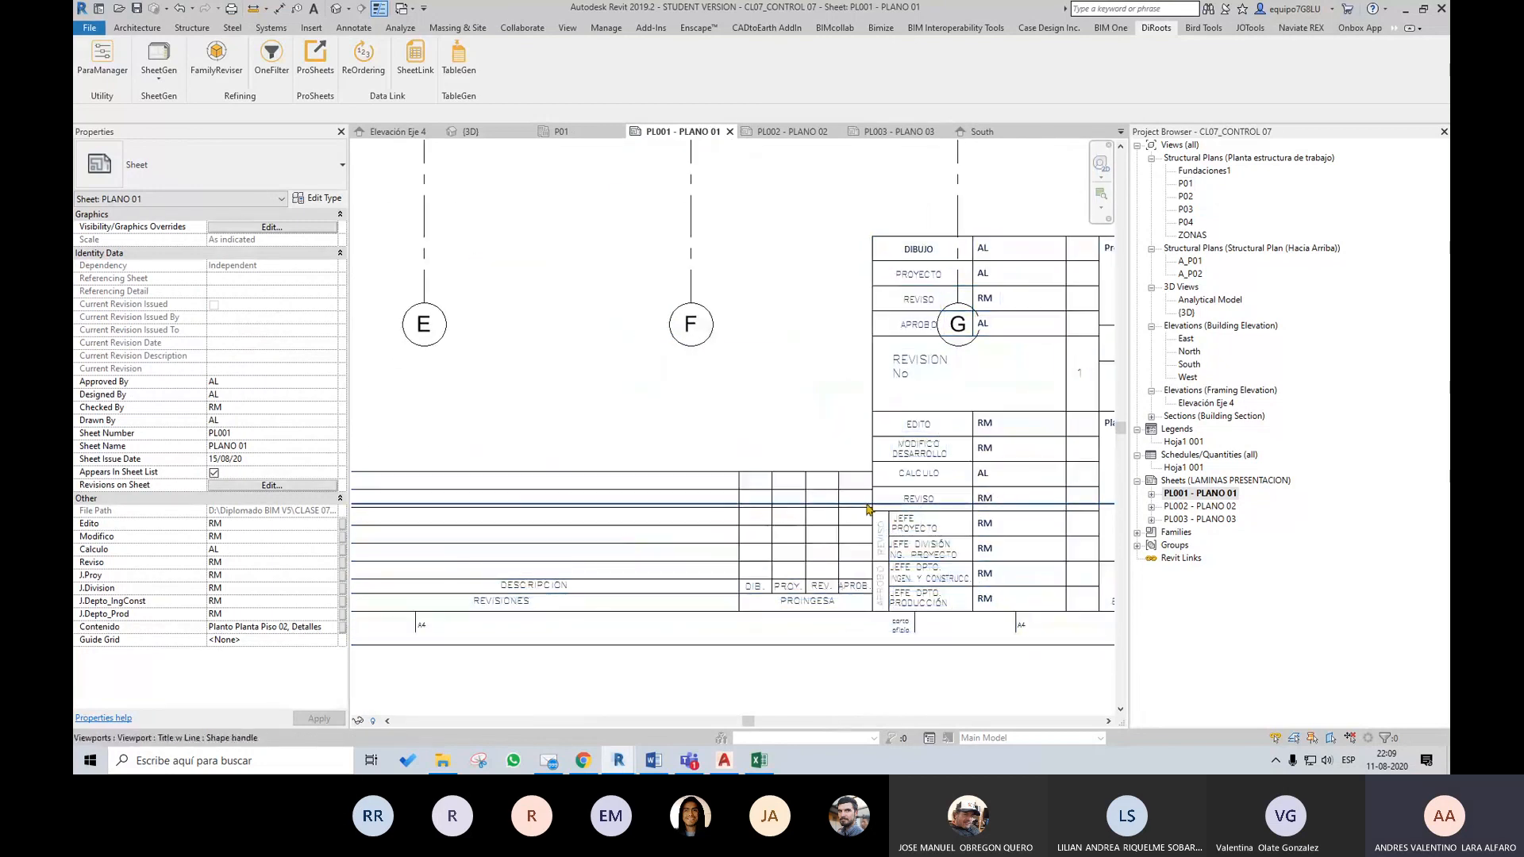
middle_drag(665, 548, 709, 677)
scroll(698, 667, down, 4)
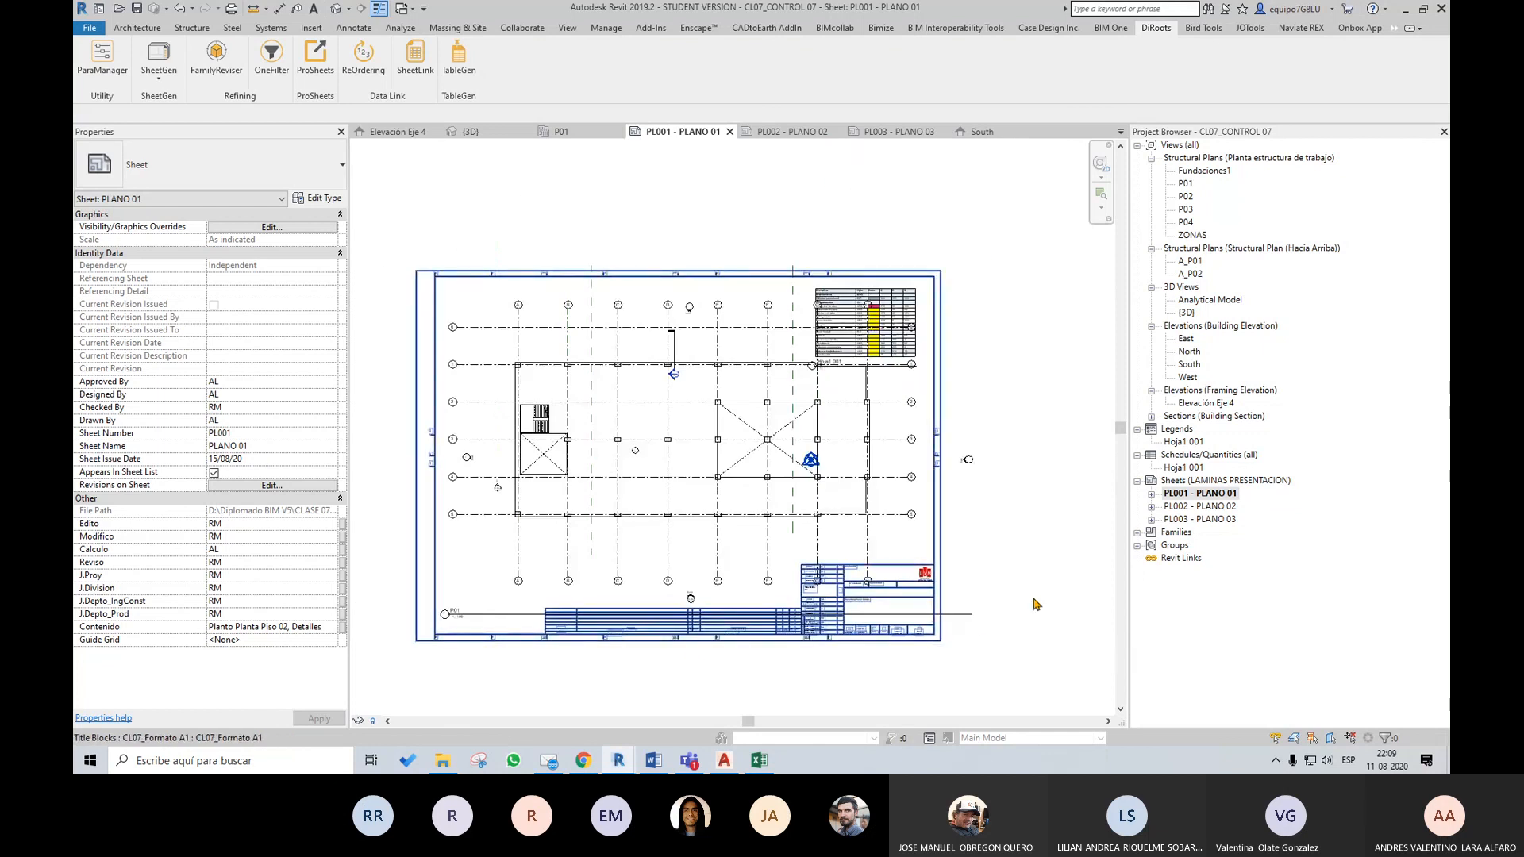
middle_drag(972, 403, 1020, 419)
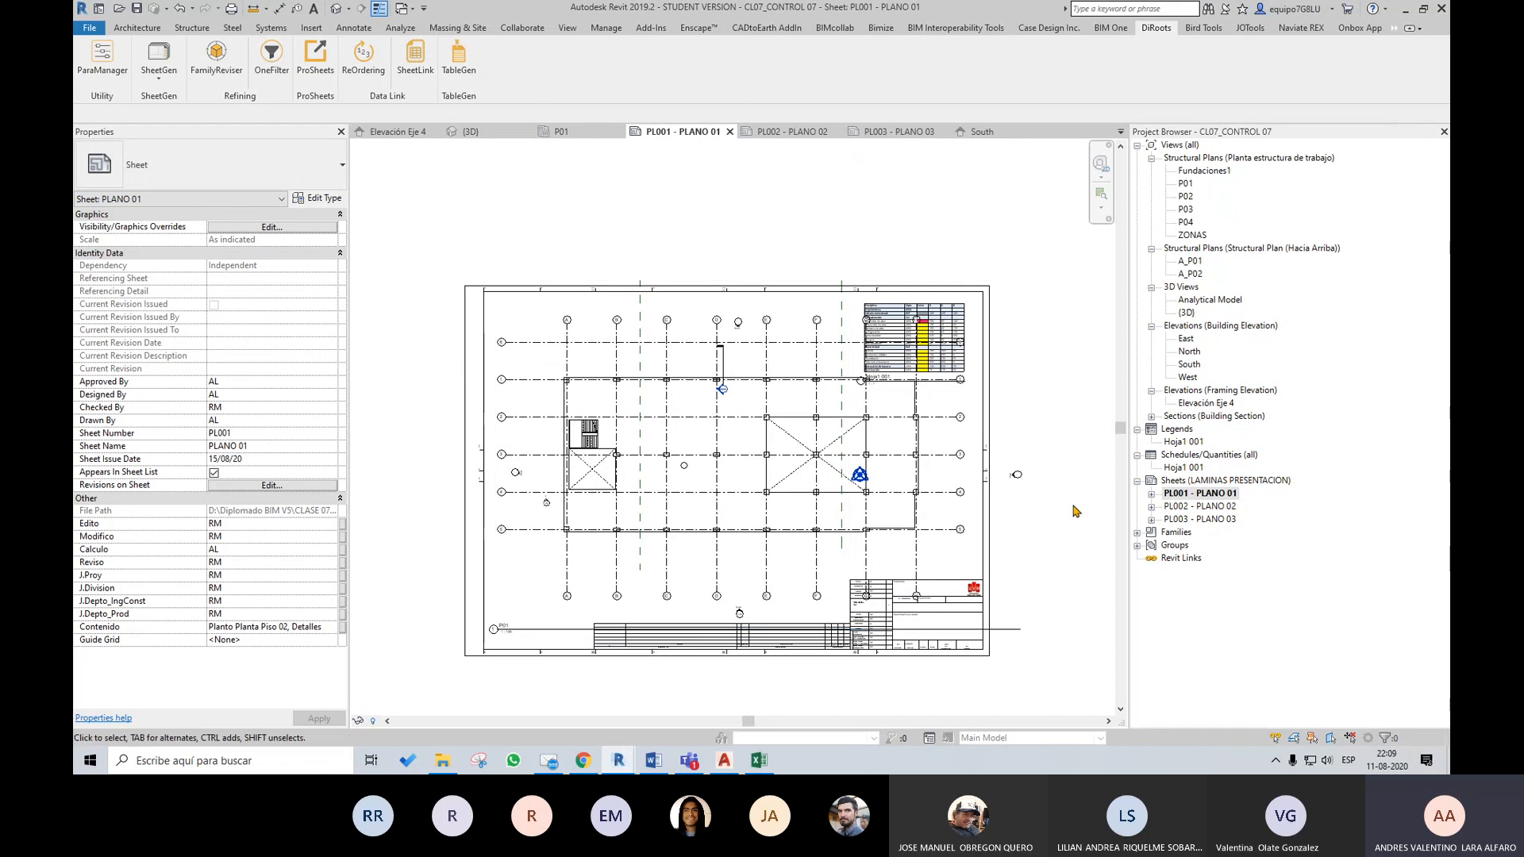
scroll(1079, 516, up, 1)
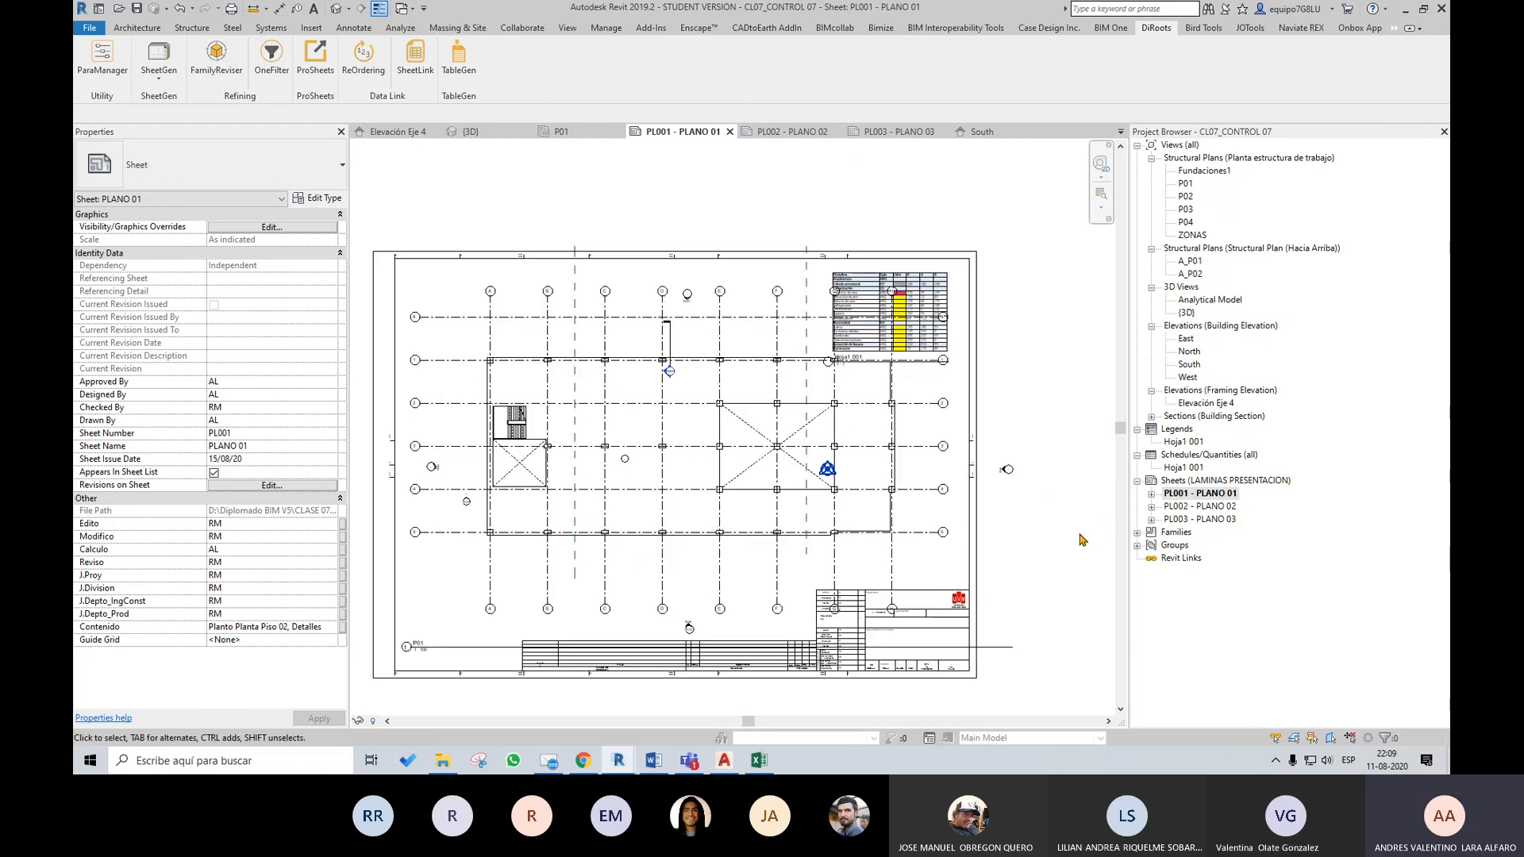